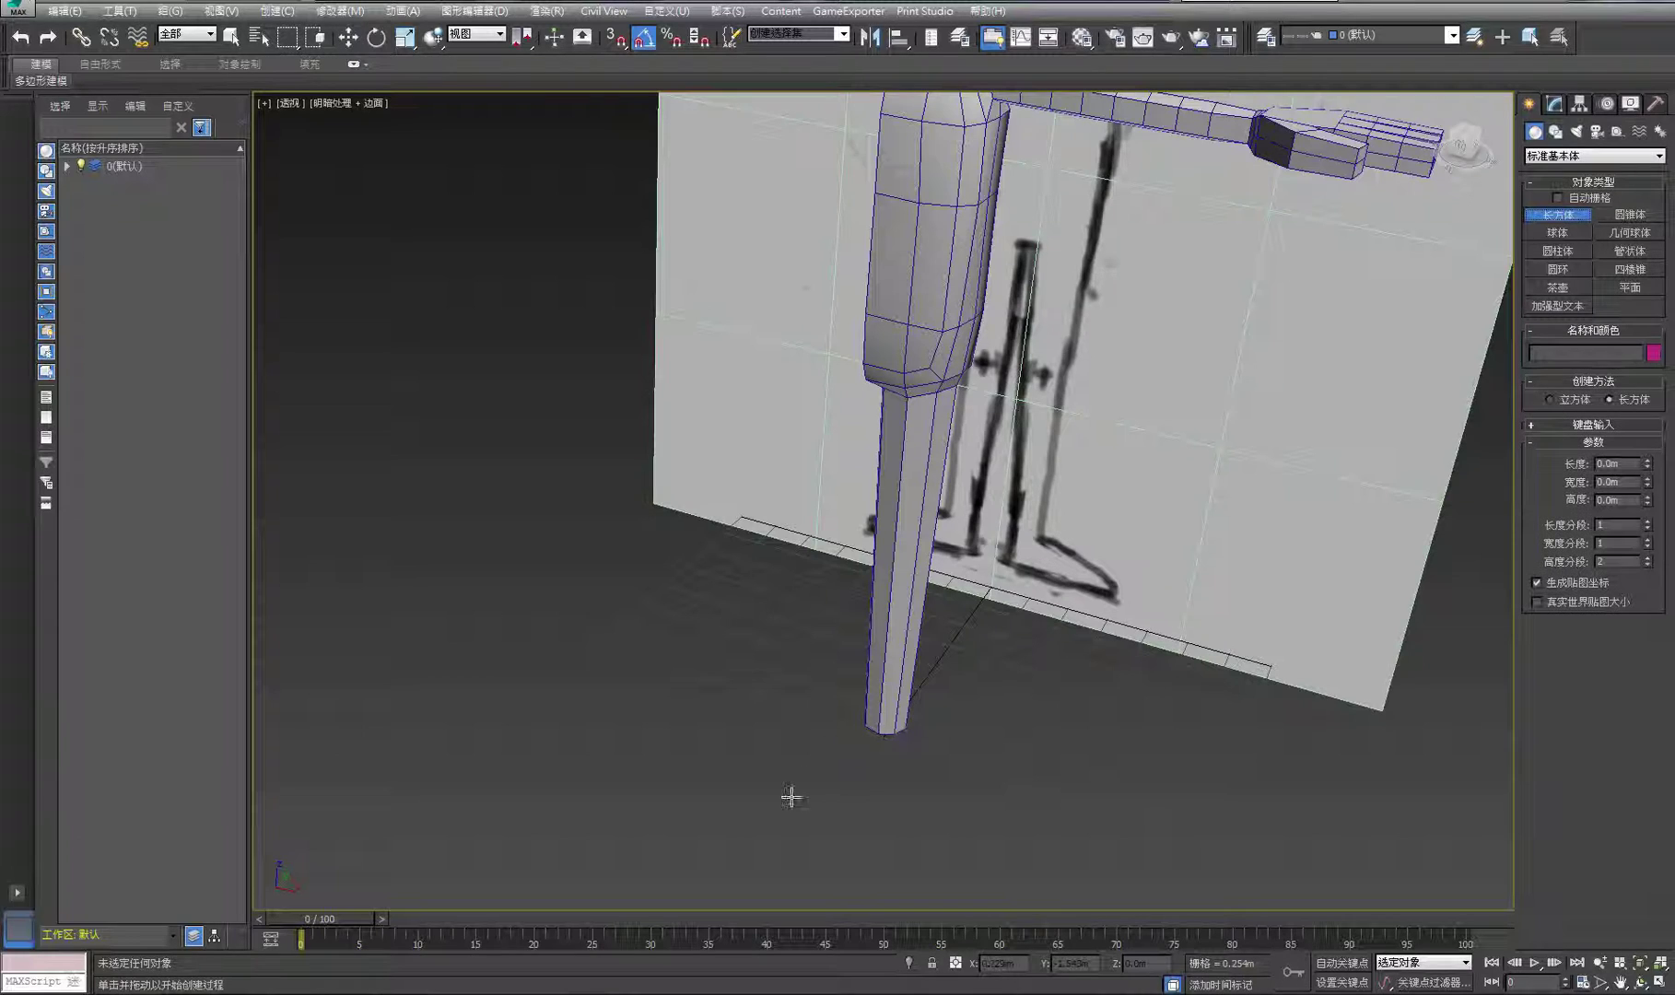
Create a box about 0.622 m long, 0.413 m wide and 0.287 m high at the leg's lower end and move it under the ankle
{"action": "left_click_drag", "start_coordinate": [791, 797], "coordinate": [915, 753]}
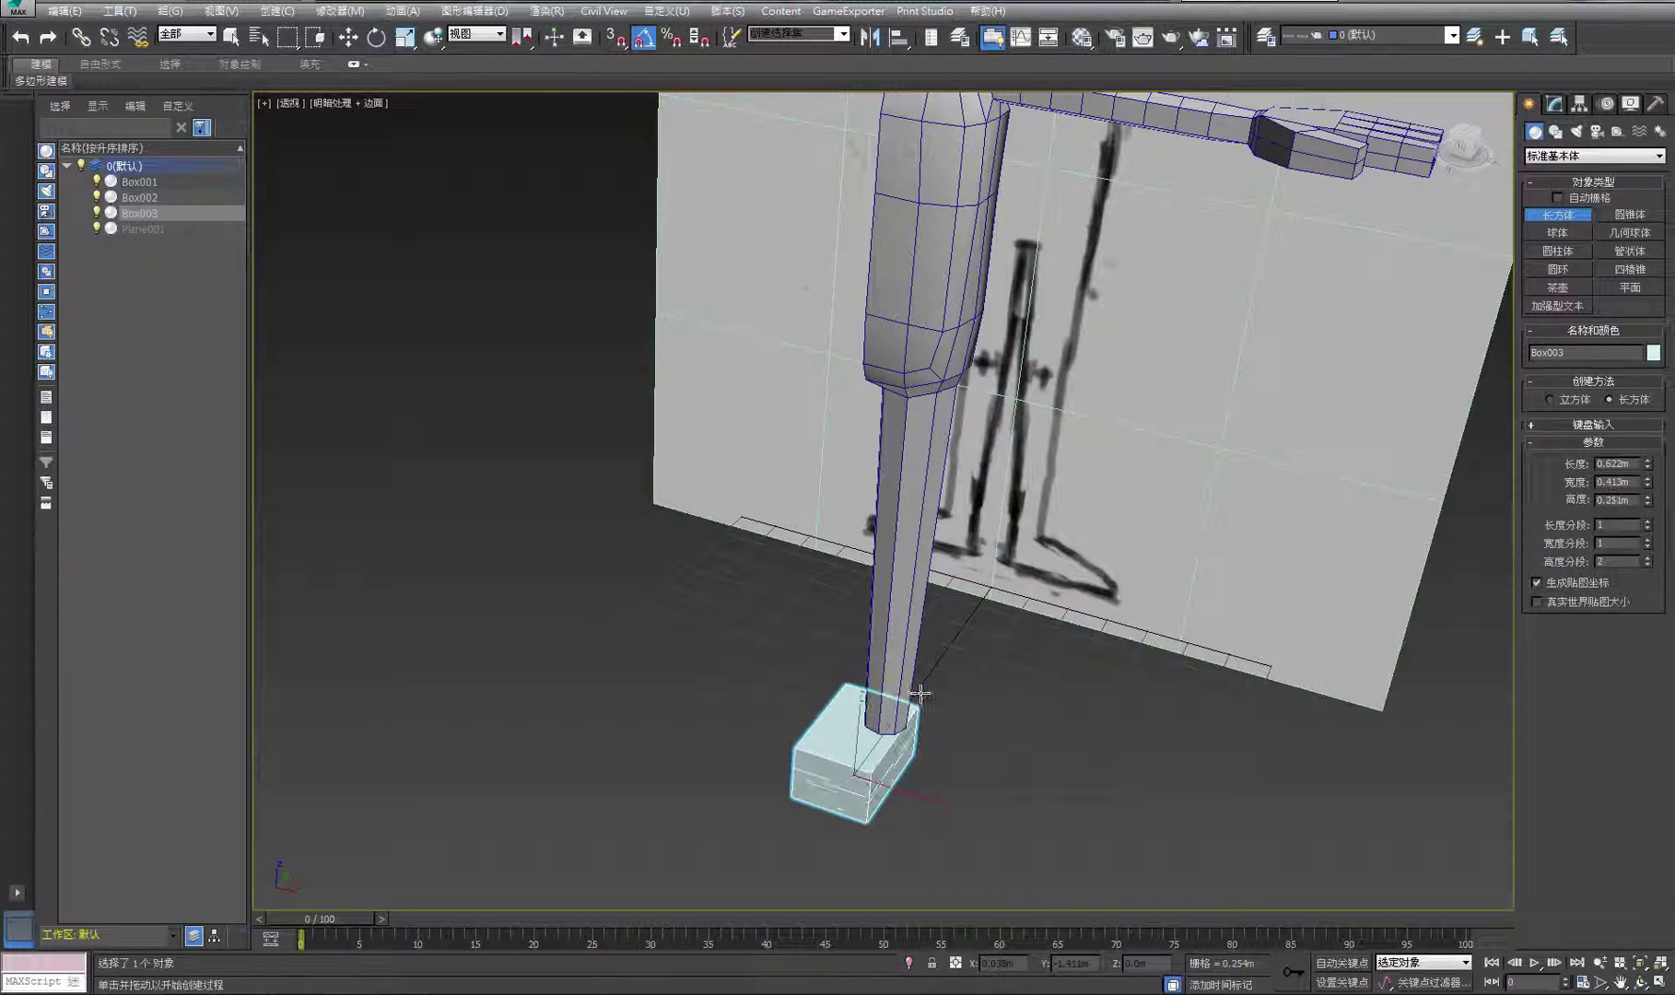
{"action": "left_click", "coordinate": [920, 693]}
{"action": "left_click", "coordinate": [348, 37]}
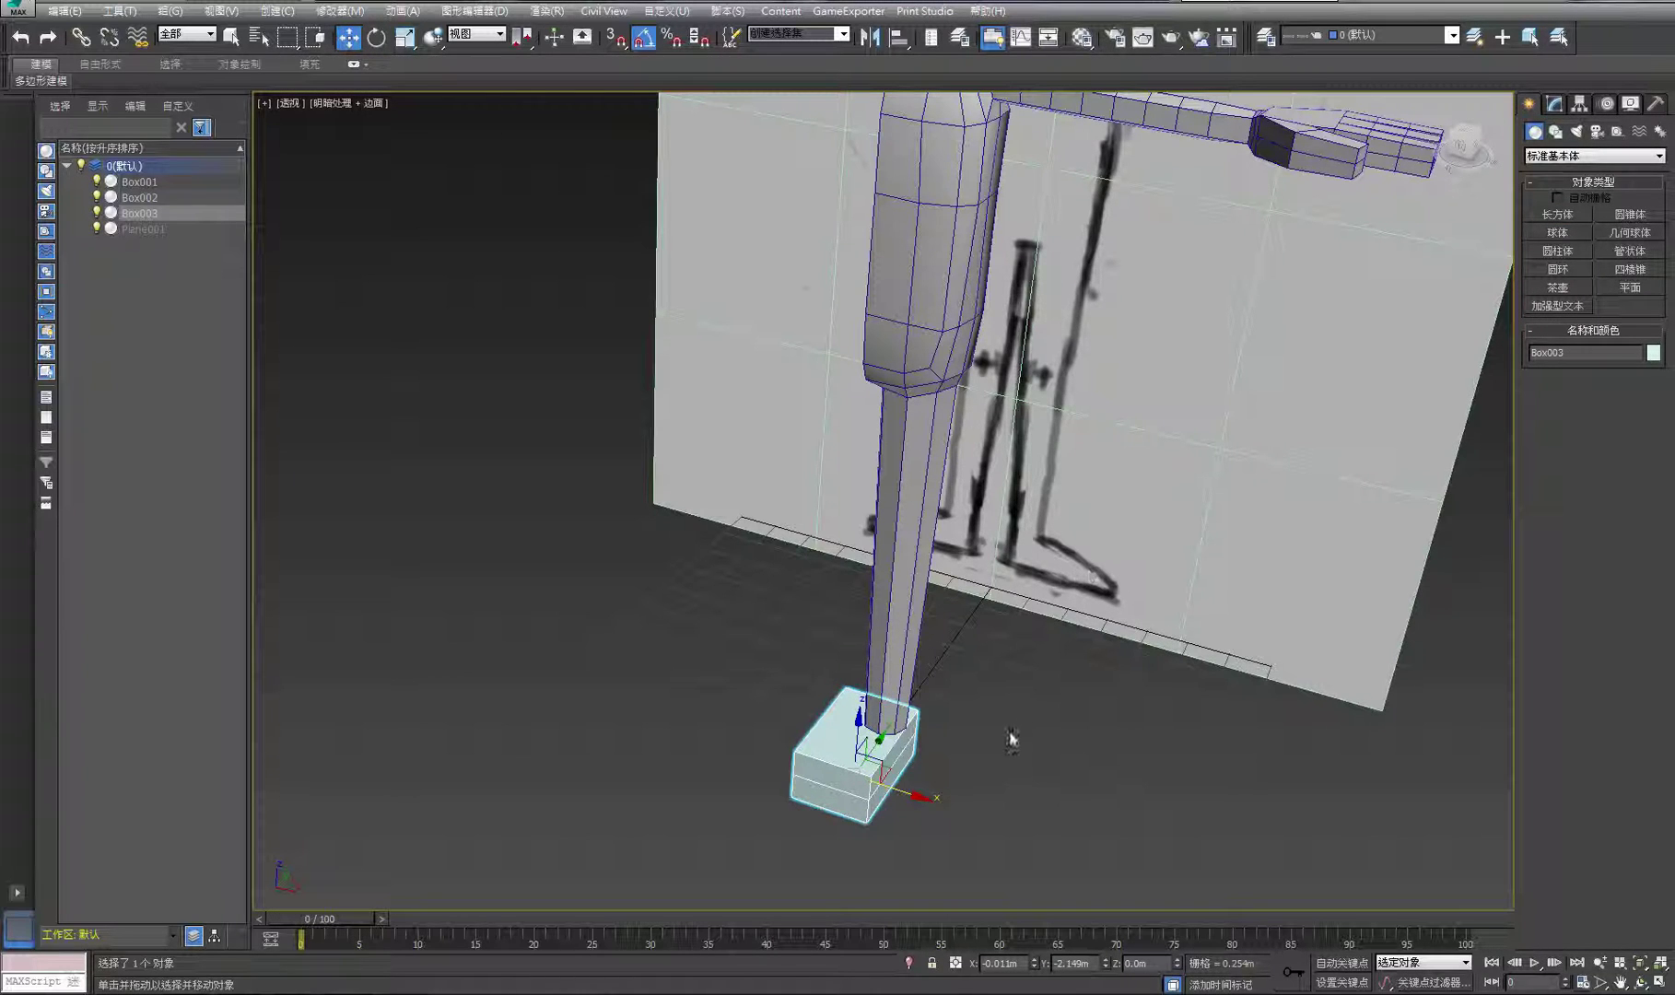
{"action": "left_click_drag", "start_coordinate": [909, 794], "coordinate": [899, 758]}
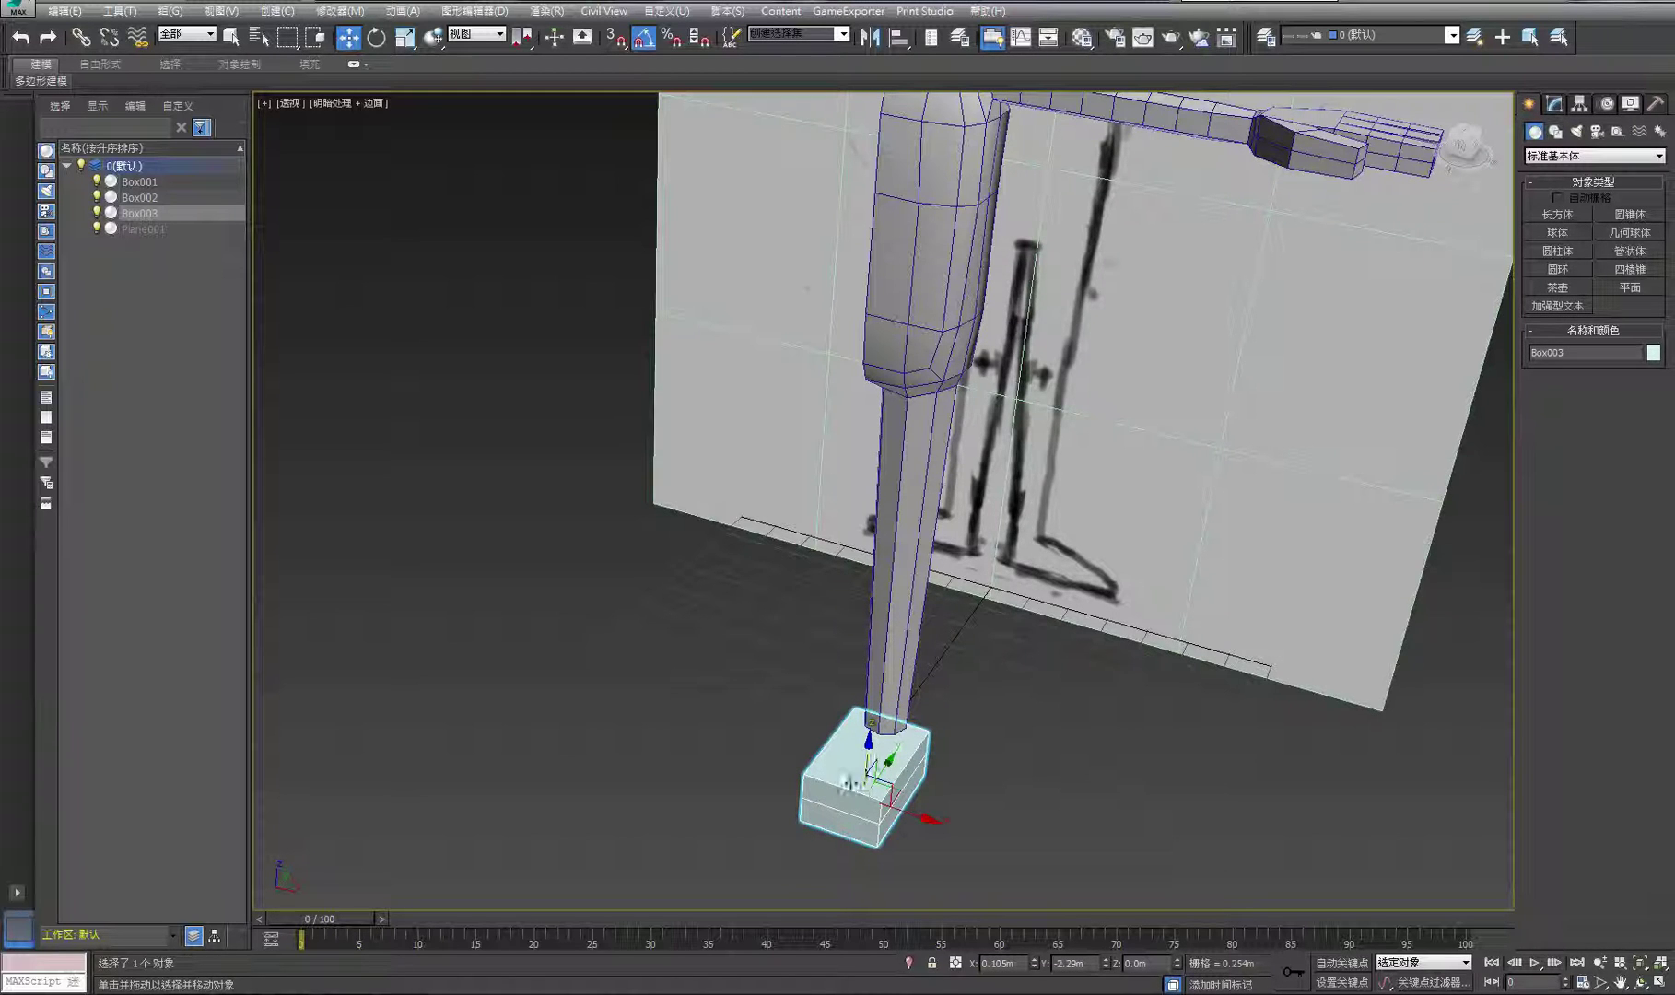
{"action": "left_click_drag", "start_coordinate": [884, 770], "coordinate": [888, 766]}
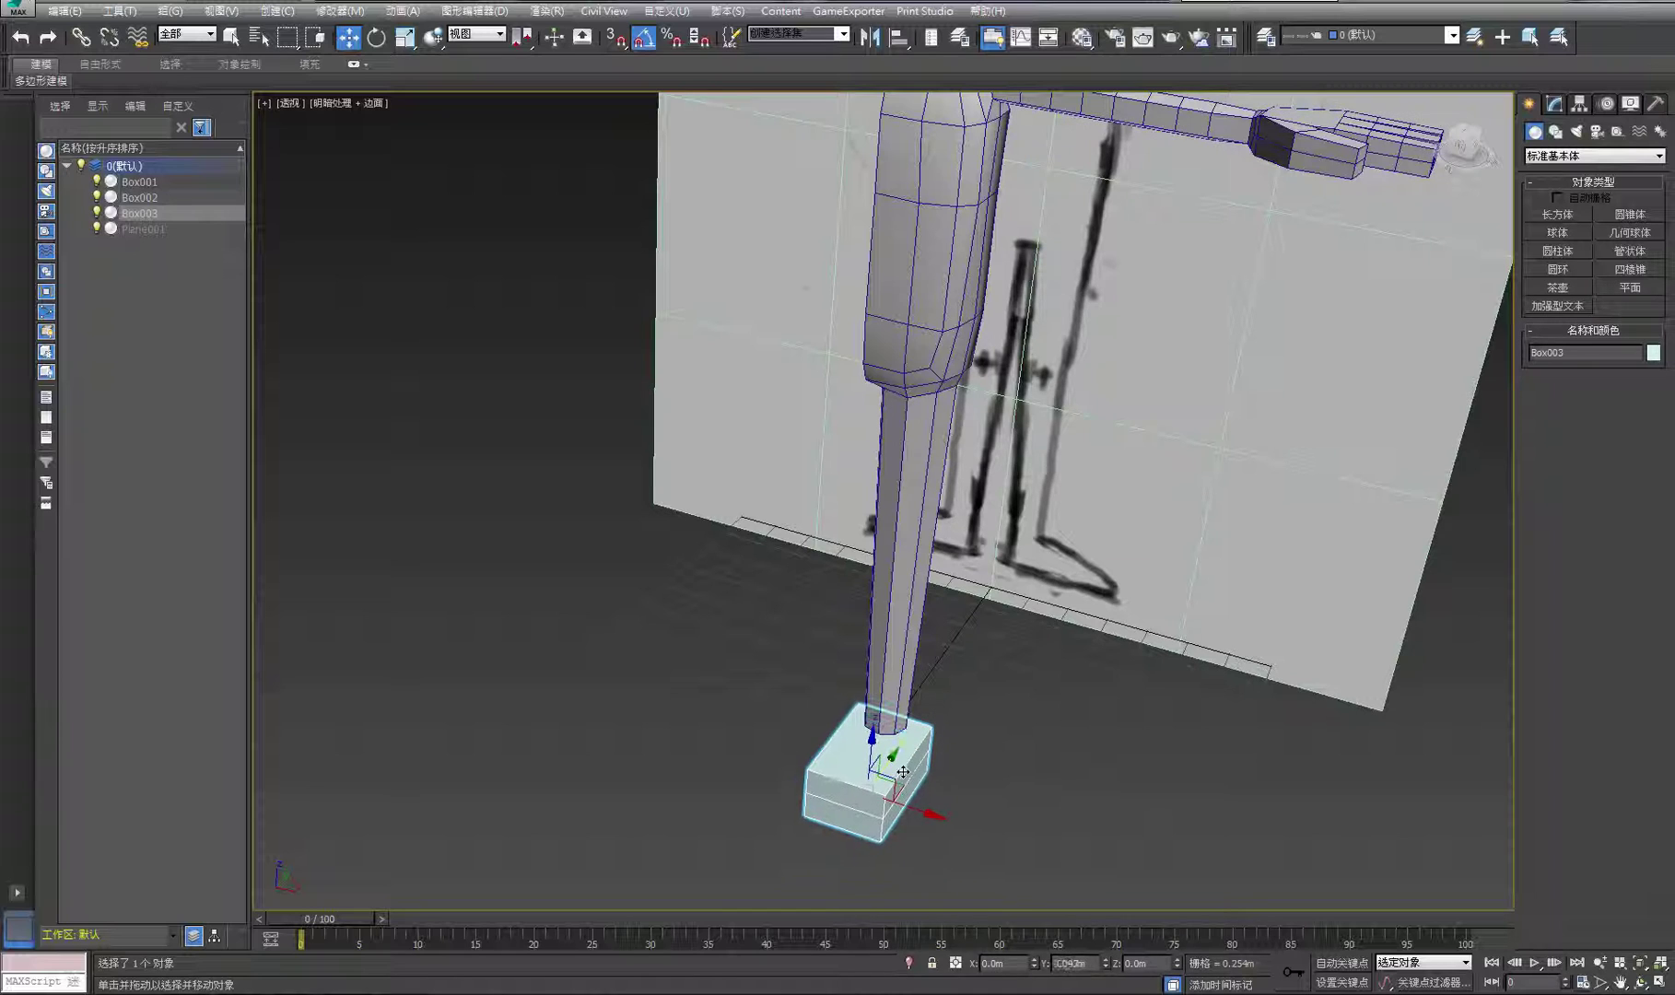
{"action": "left_click", "coordinate": [978, 763]}
{"action": "left_click", "coordinate": [885, 793]}
{"action": "scroll", "coordinate": [1018, 700], "scroll_direction": "up", "scroll_amount": 5}
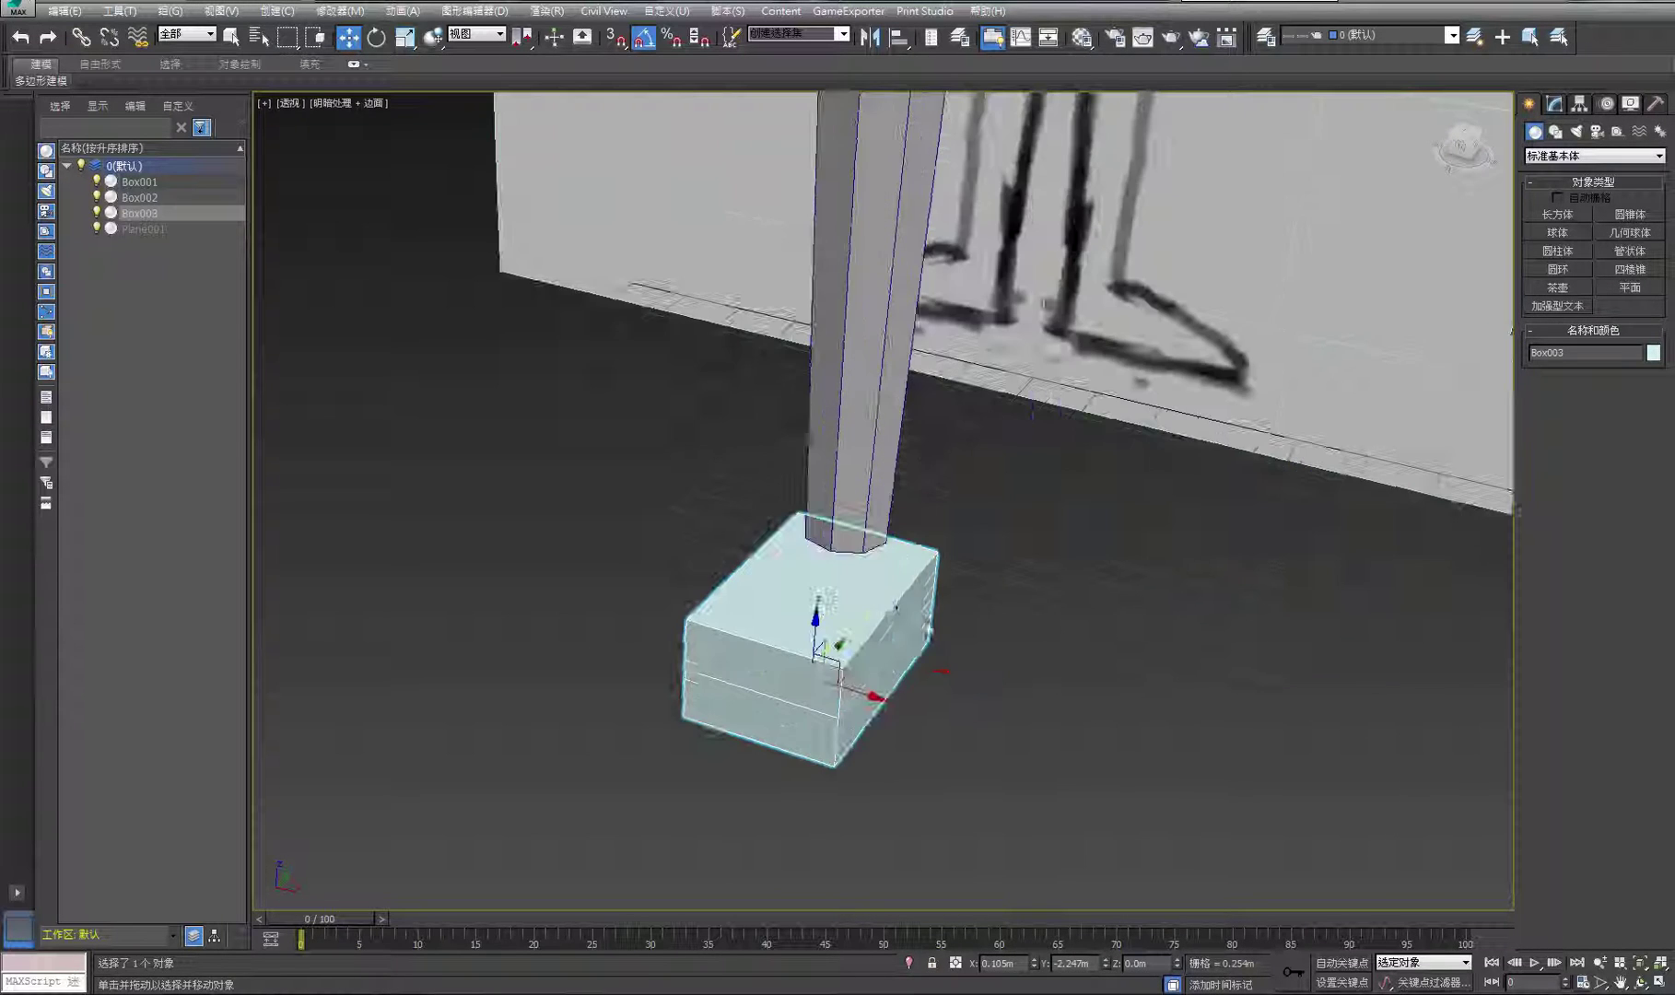
Set the foot box's length segments and width segments to 2
{"action": "left_click", "coordinate": [1556, 104]}
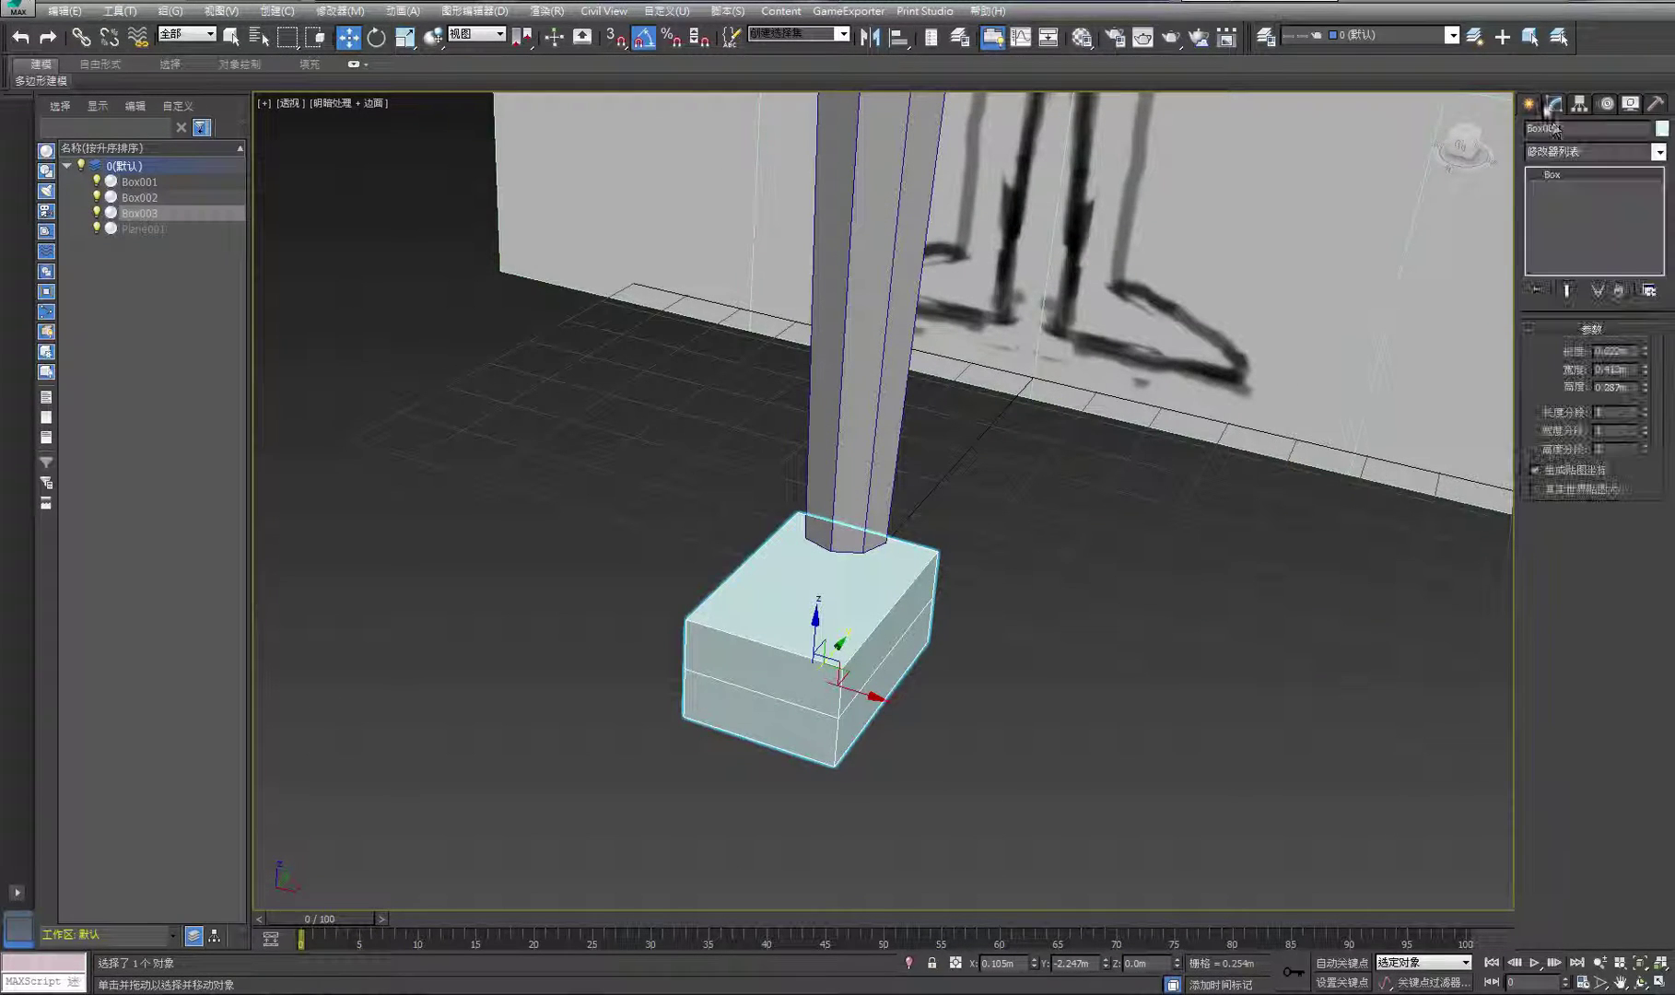
{"action": "left_click", "coordinate": [1646, 428]}
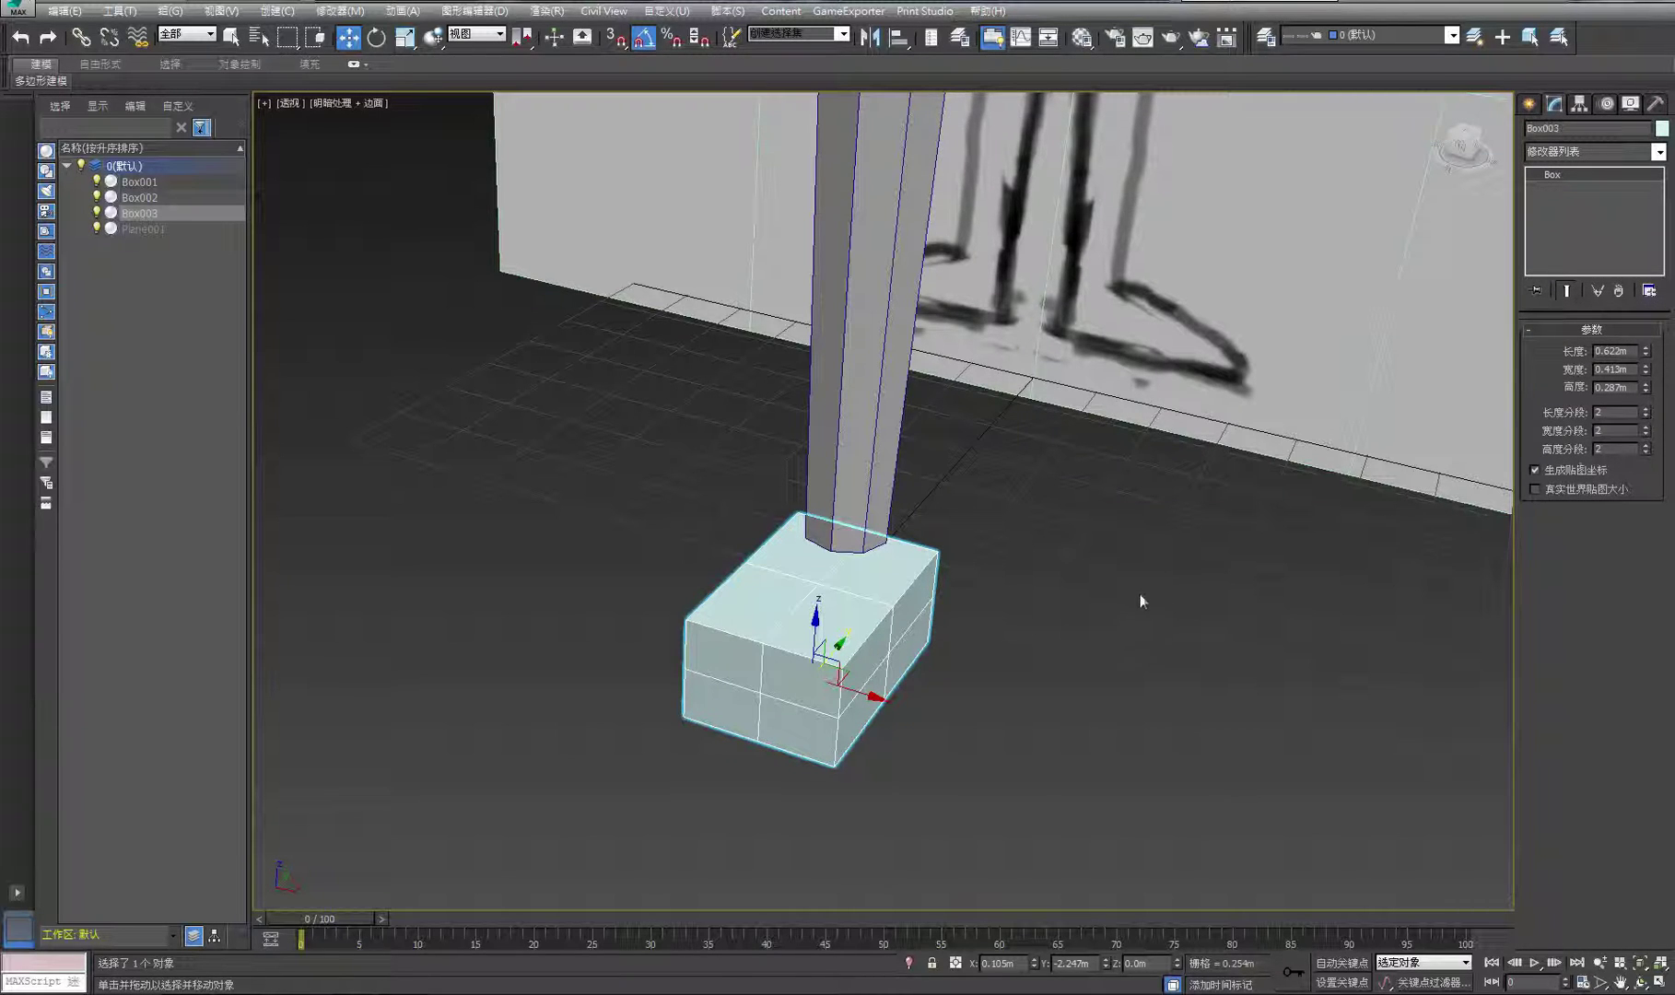
{"action": "left_click", "coordinate": [1014, 595]}
{"action": "middle_click_drag", "start_coordinate": [1011, 596], "coordinate": [1061, 647]}
{"action": "left_click", "coordinate": [919, 644]}
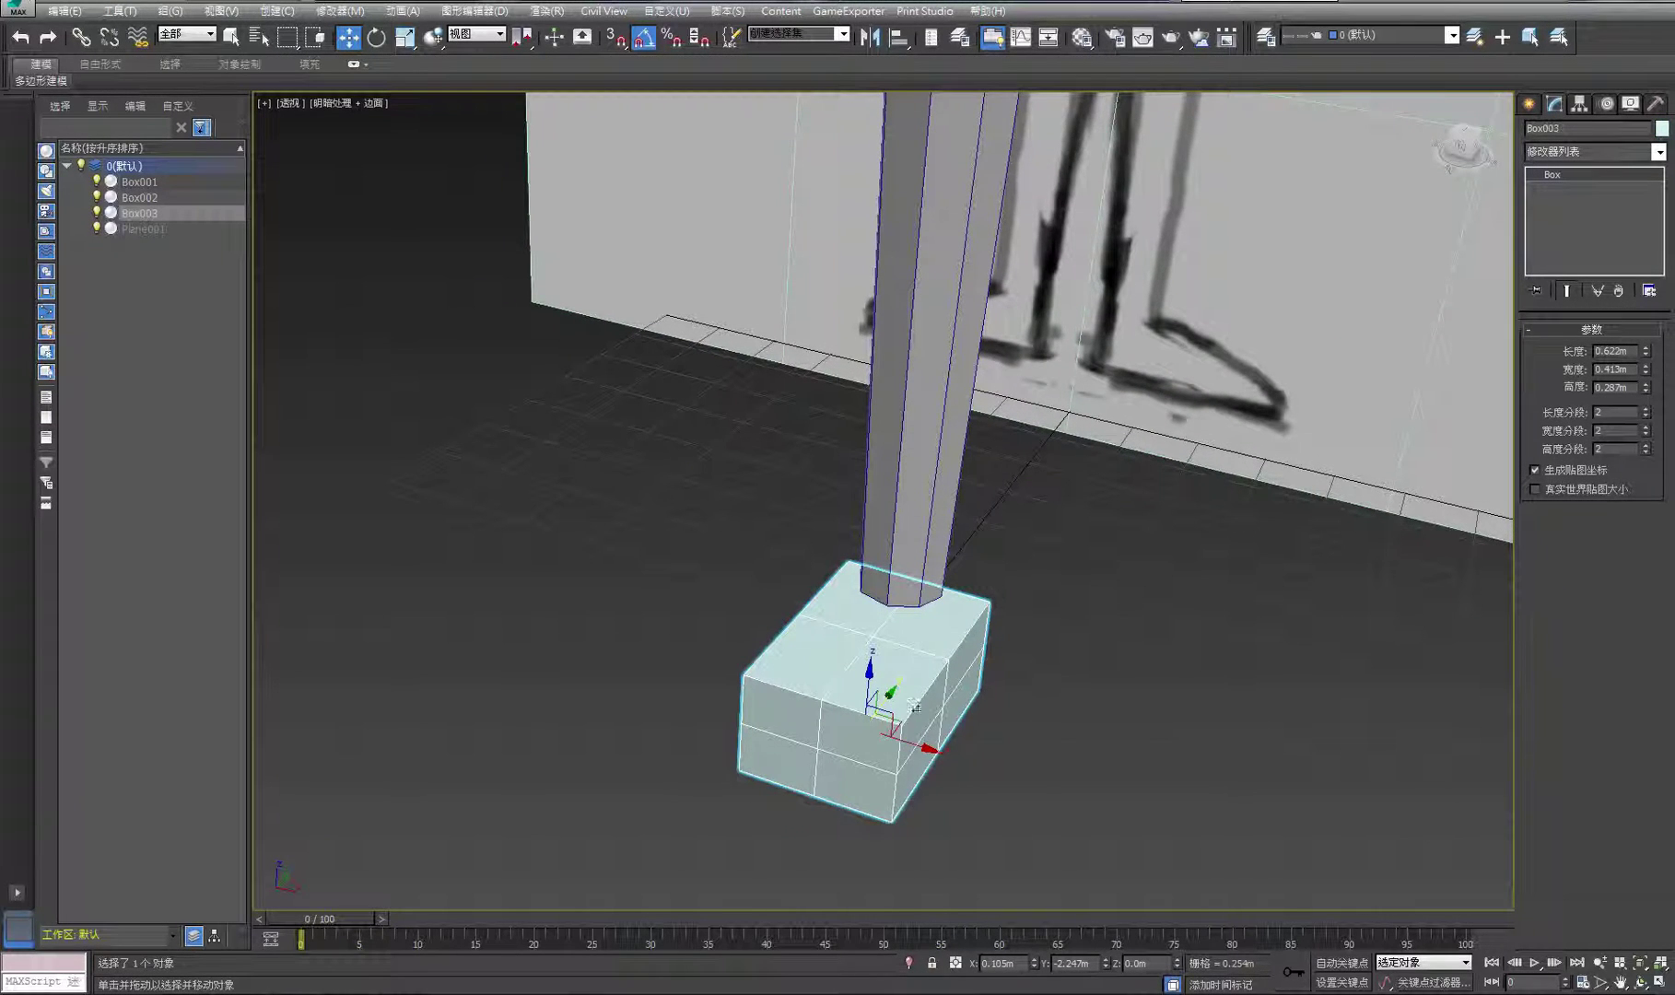
Lower the foot box along the Z axis to leave a gap beneath the leg's open end
{"action": "middle_click_drag", "start_coordinate": [901, 712], "coordinate": [1224, 684]}
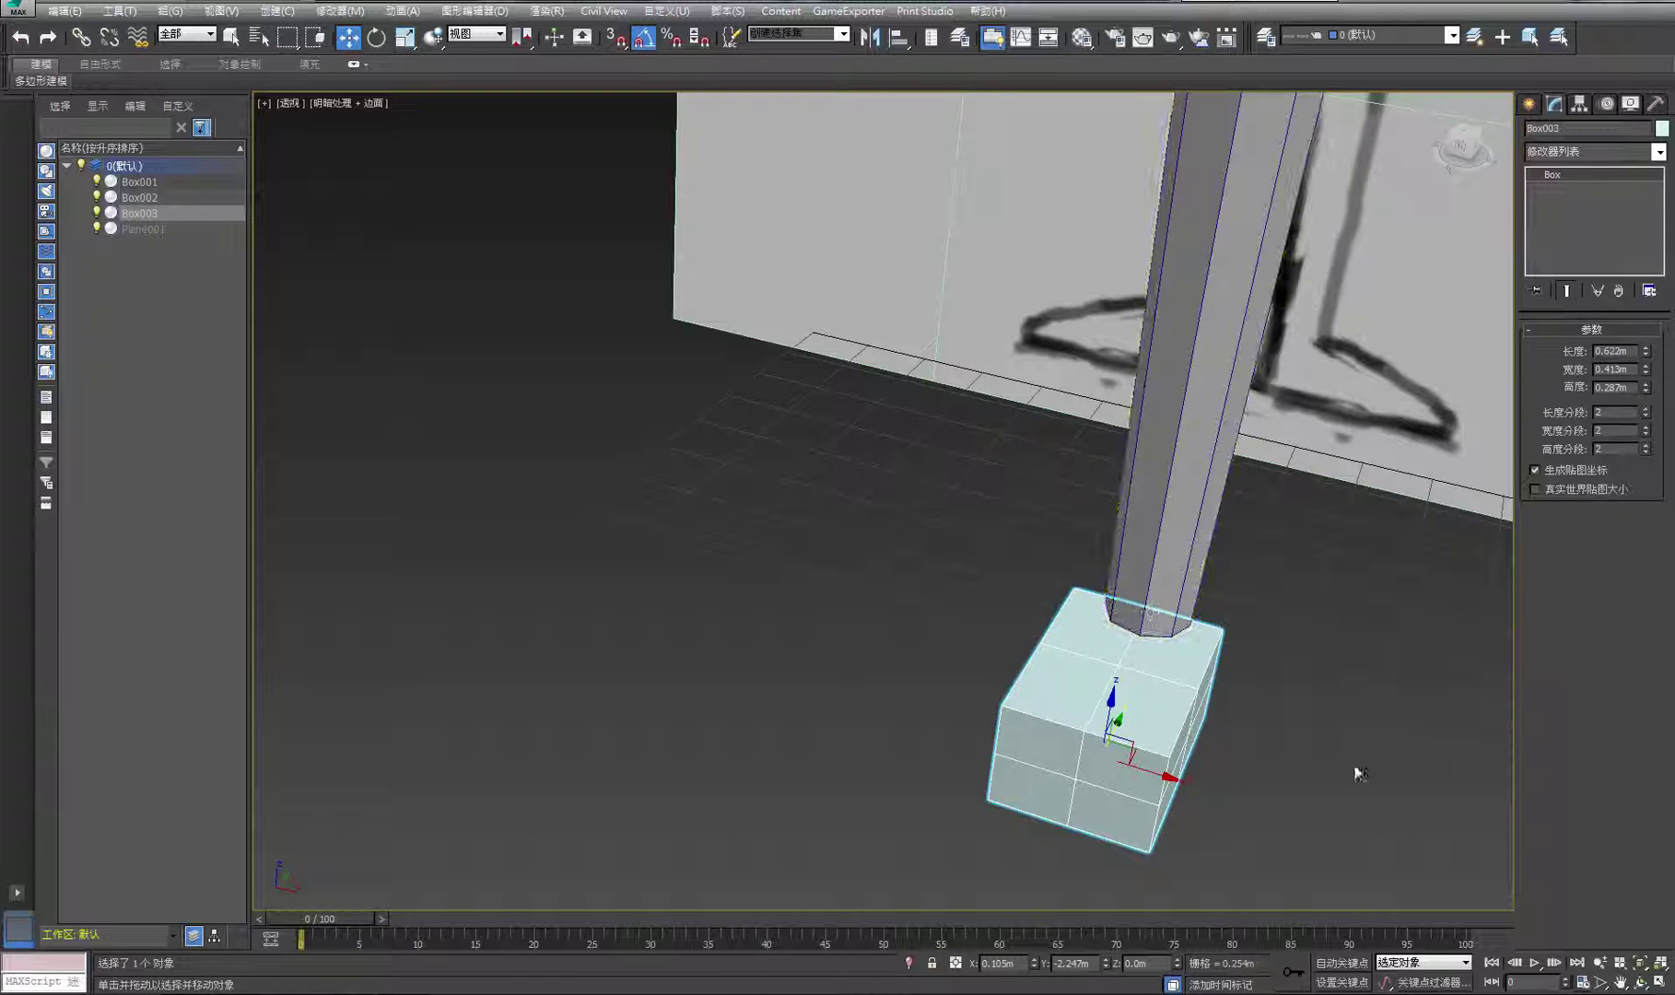
{"action": "middle_click_drag", "start_coordinate": [1101, 610], "coordinate": [935, 568], "text": "alt"}
{"action": "key", "text": "w"}
{"action": "scroll", "coordinate": [1095, 690], "scroll_direction": "down", "scroll_amount": 3}
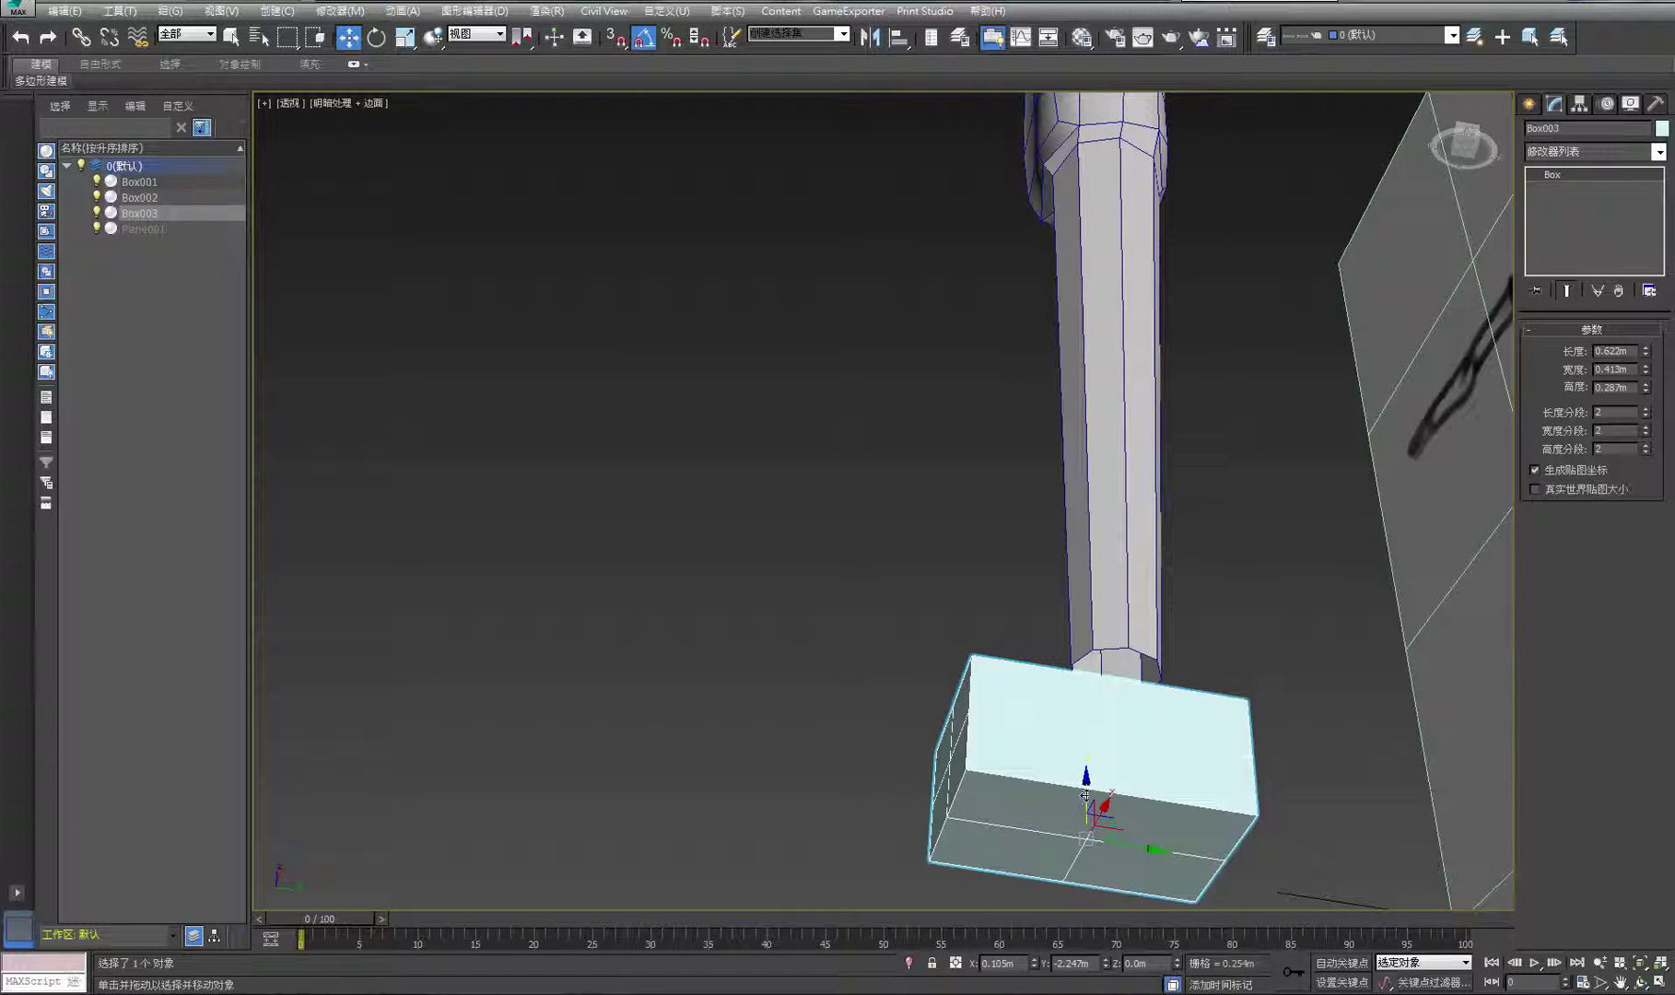
{"action": "left_click_drag", "start_coordinate": [1083, 795], "coordinate": [1082, 848]}
{"action": "middle_click_drag", "start_coordinate": [1193, 603], "coordinate": [1168, 573]}
{"action": "scroll", "coordinate": [1168, 573], "scroll_direction": "up", "scroll_amount": 2}
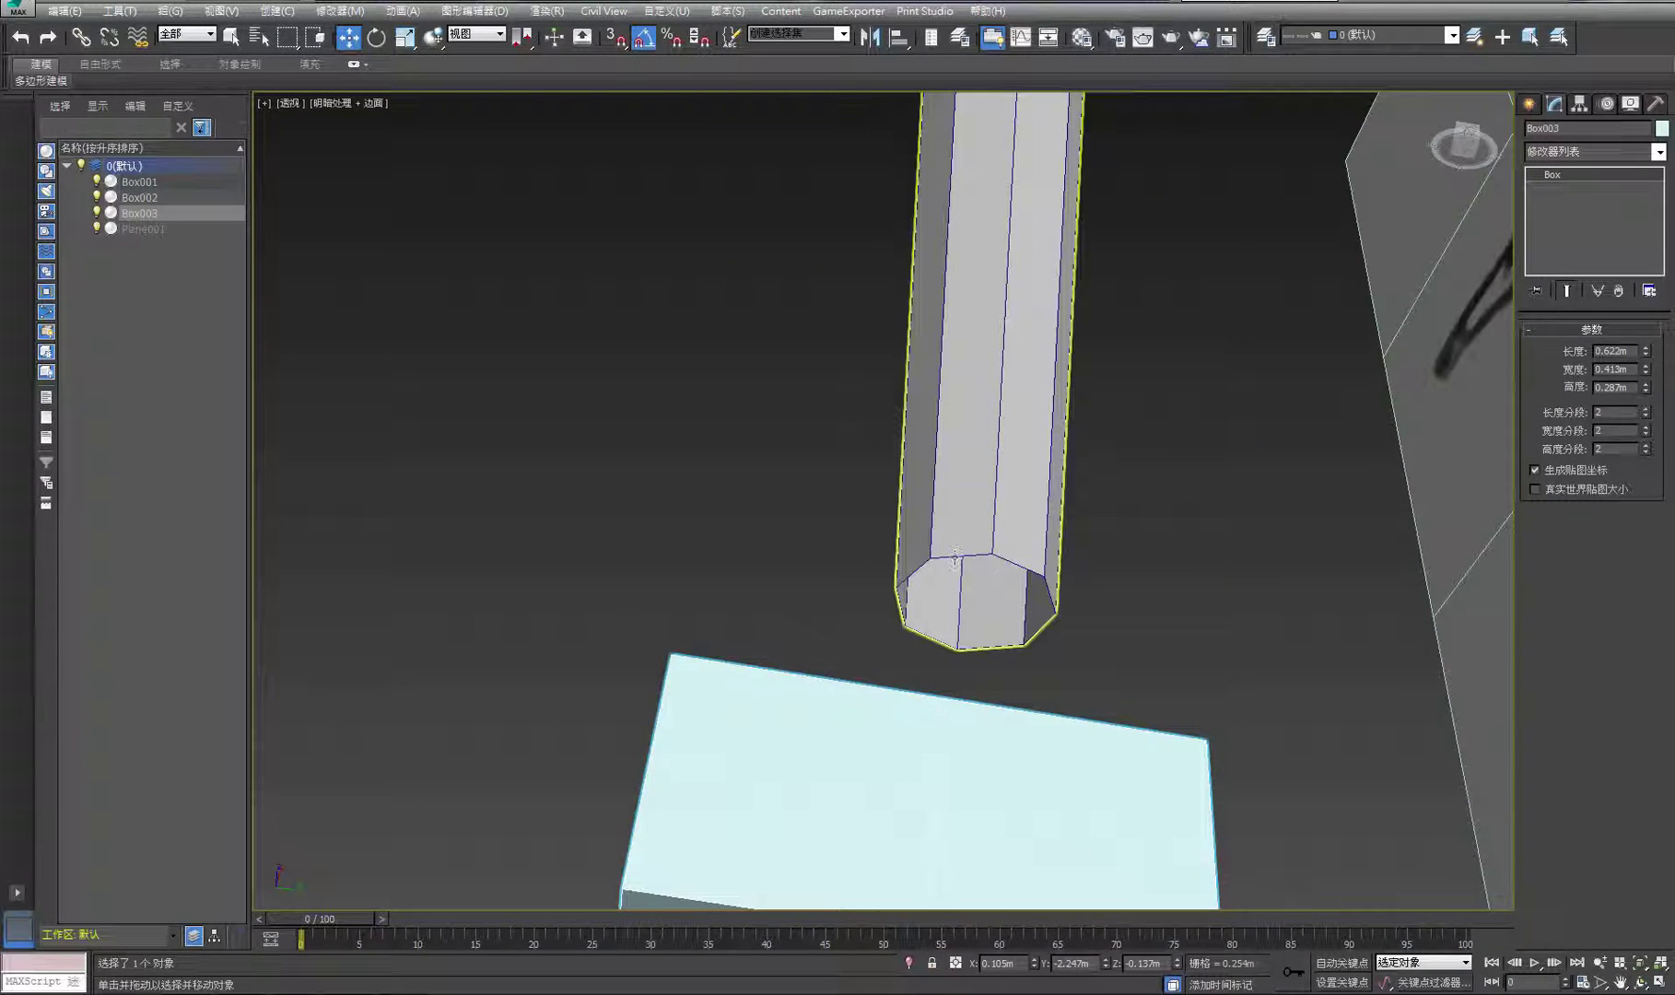
Examine the vertices and edges around the open lower end of the leg mesh
{"action": "left_click", "coordinate": [1011, 536]}
{"action": "left_click", "coordinate": [1564, 201]}
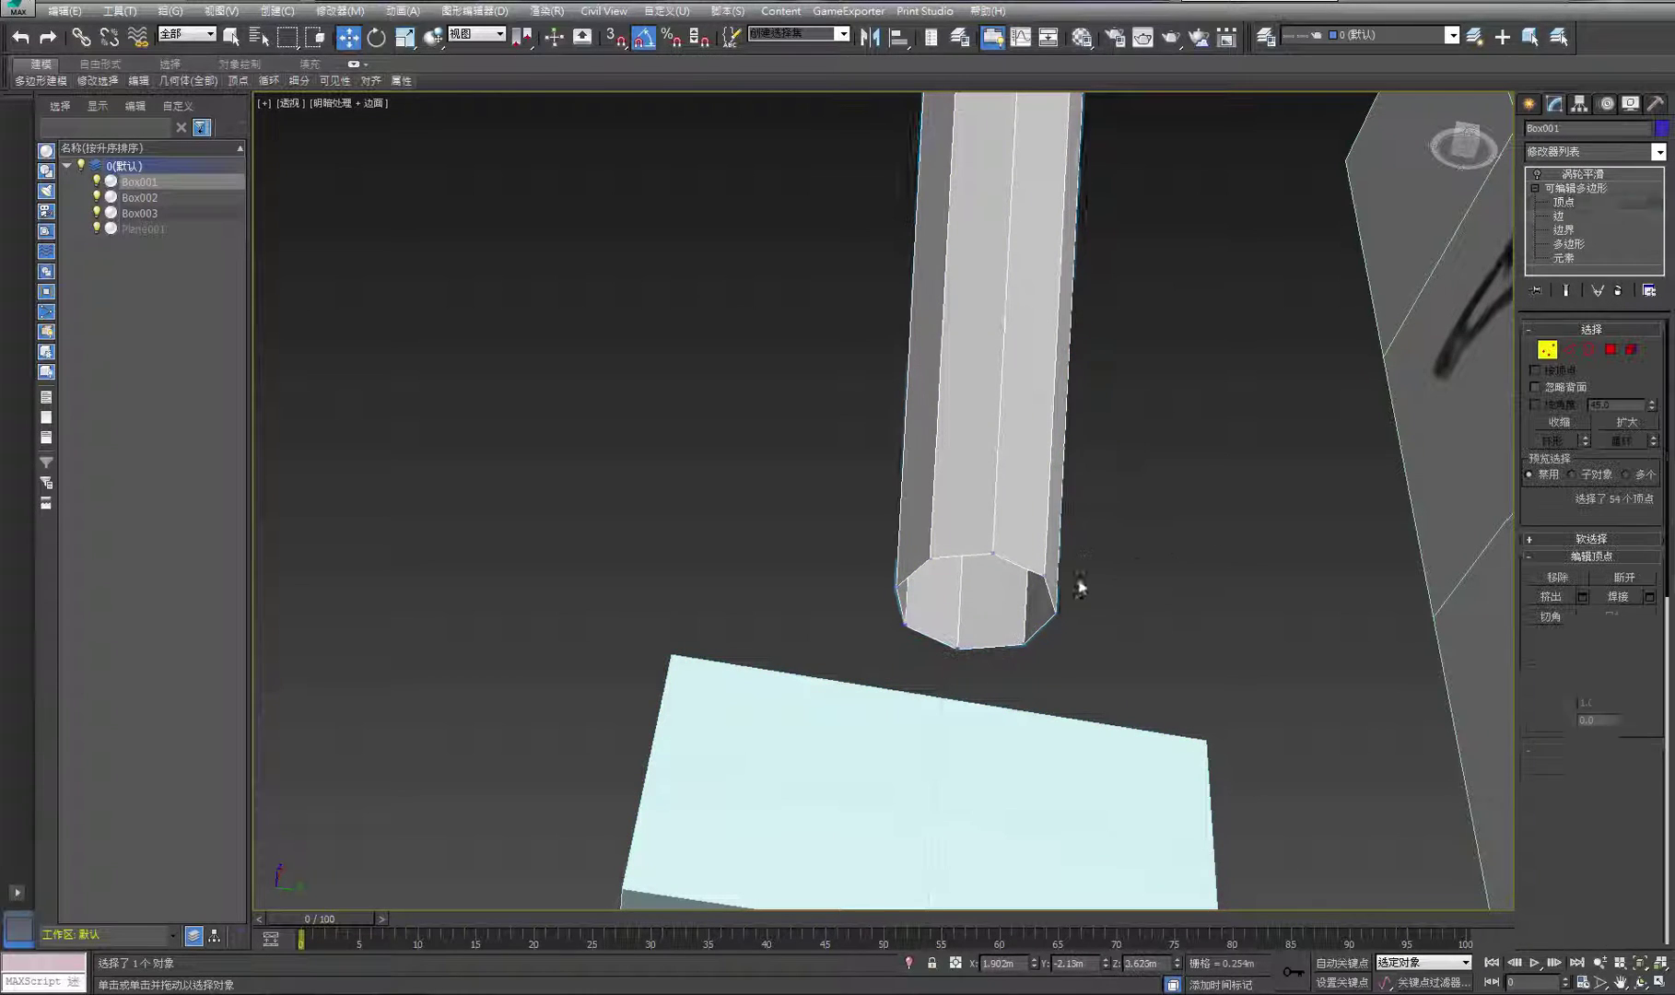
{"action": "middle_click_drag", "start_coordinate": [1077, 587], "coordinate": [1102, 544]}
{"action": "left_click", "coordinate": [1580, 350]}
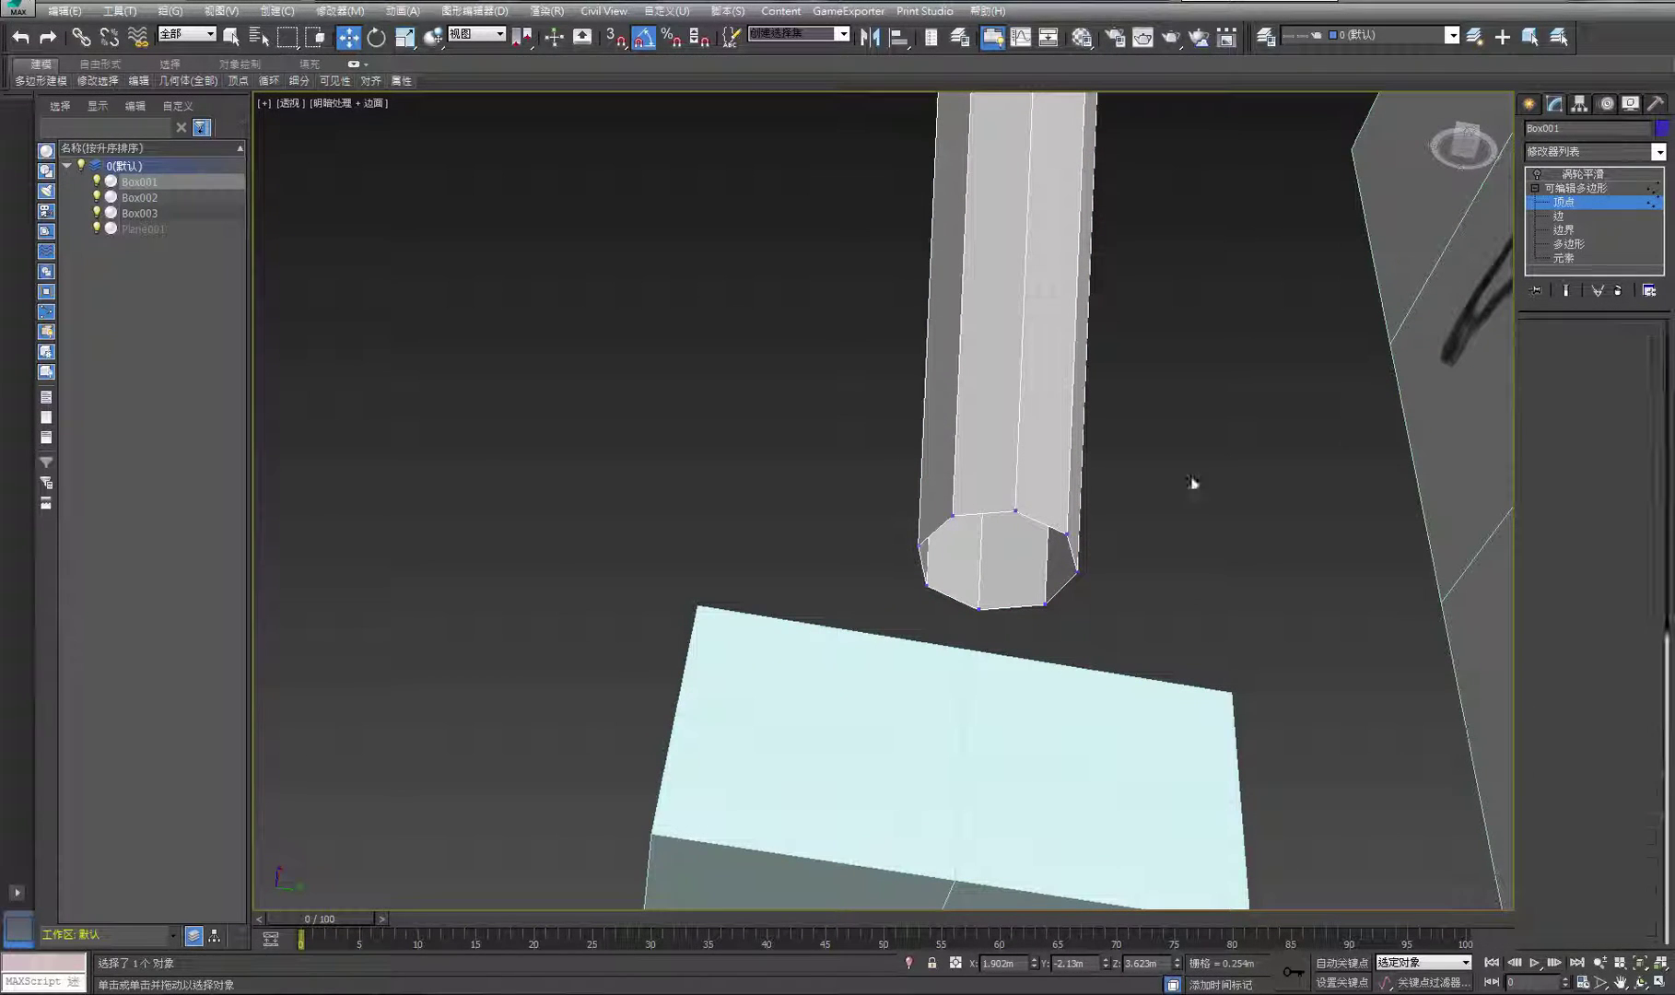
{"action": "left_click", "coordinate": [991, 510]}
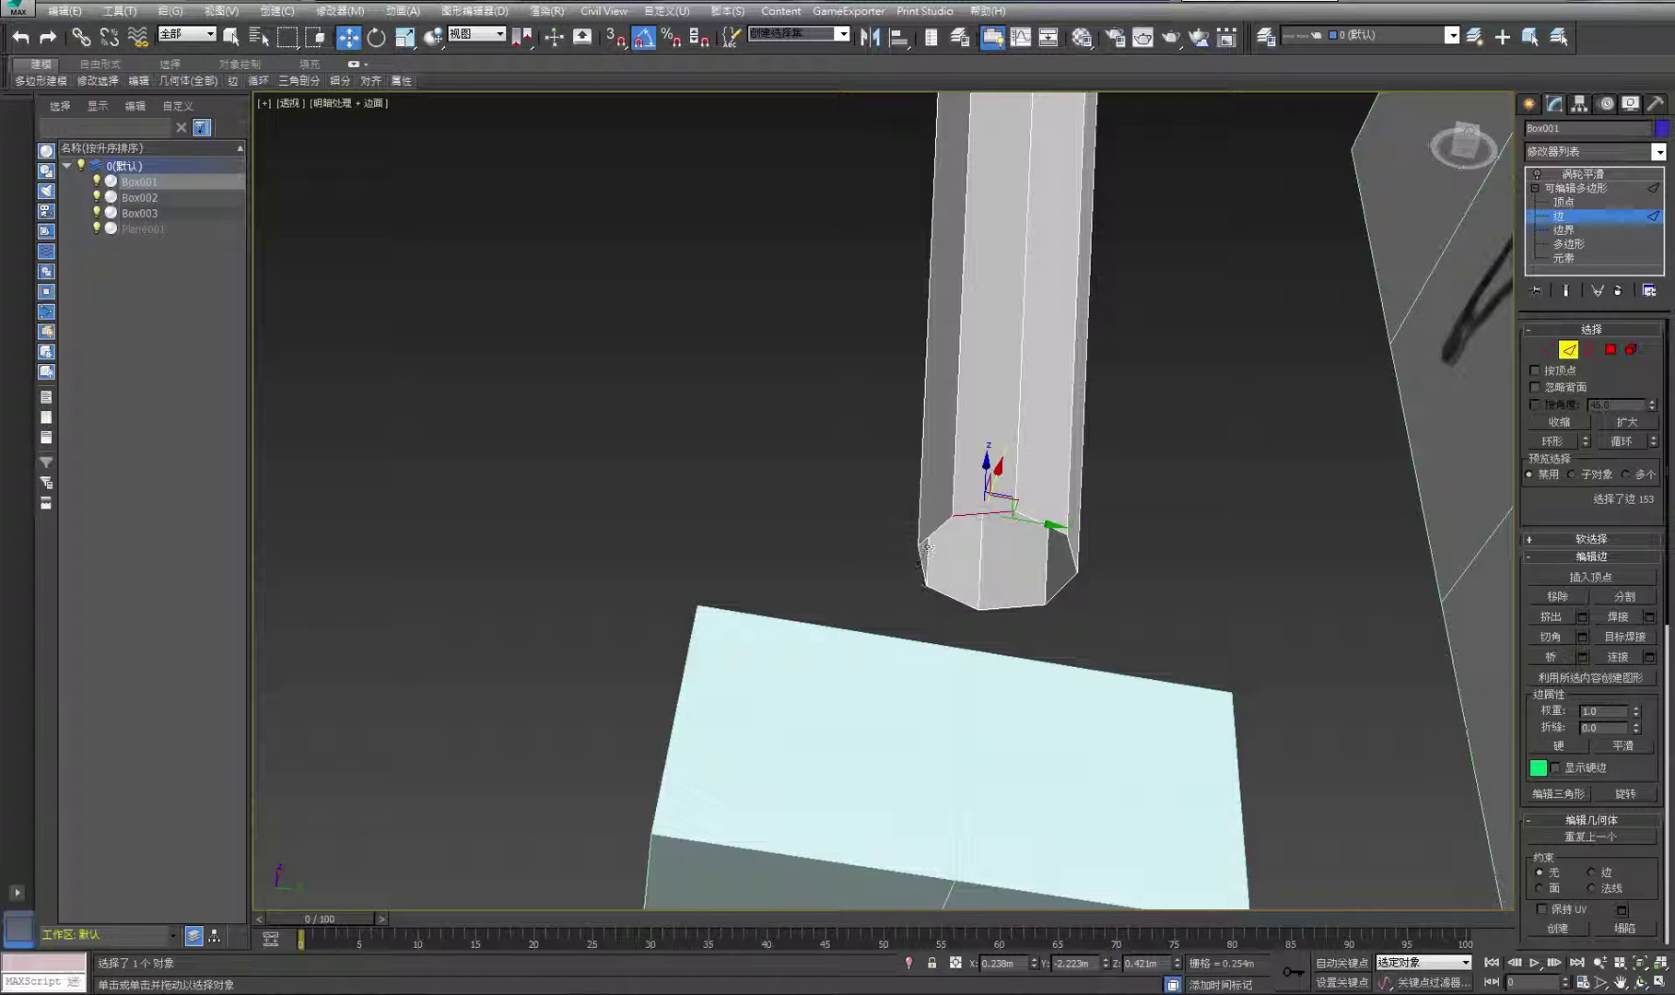
{"action": "left_click", "coordinate": [1149, 517]}
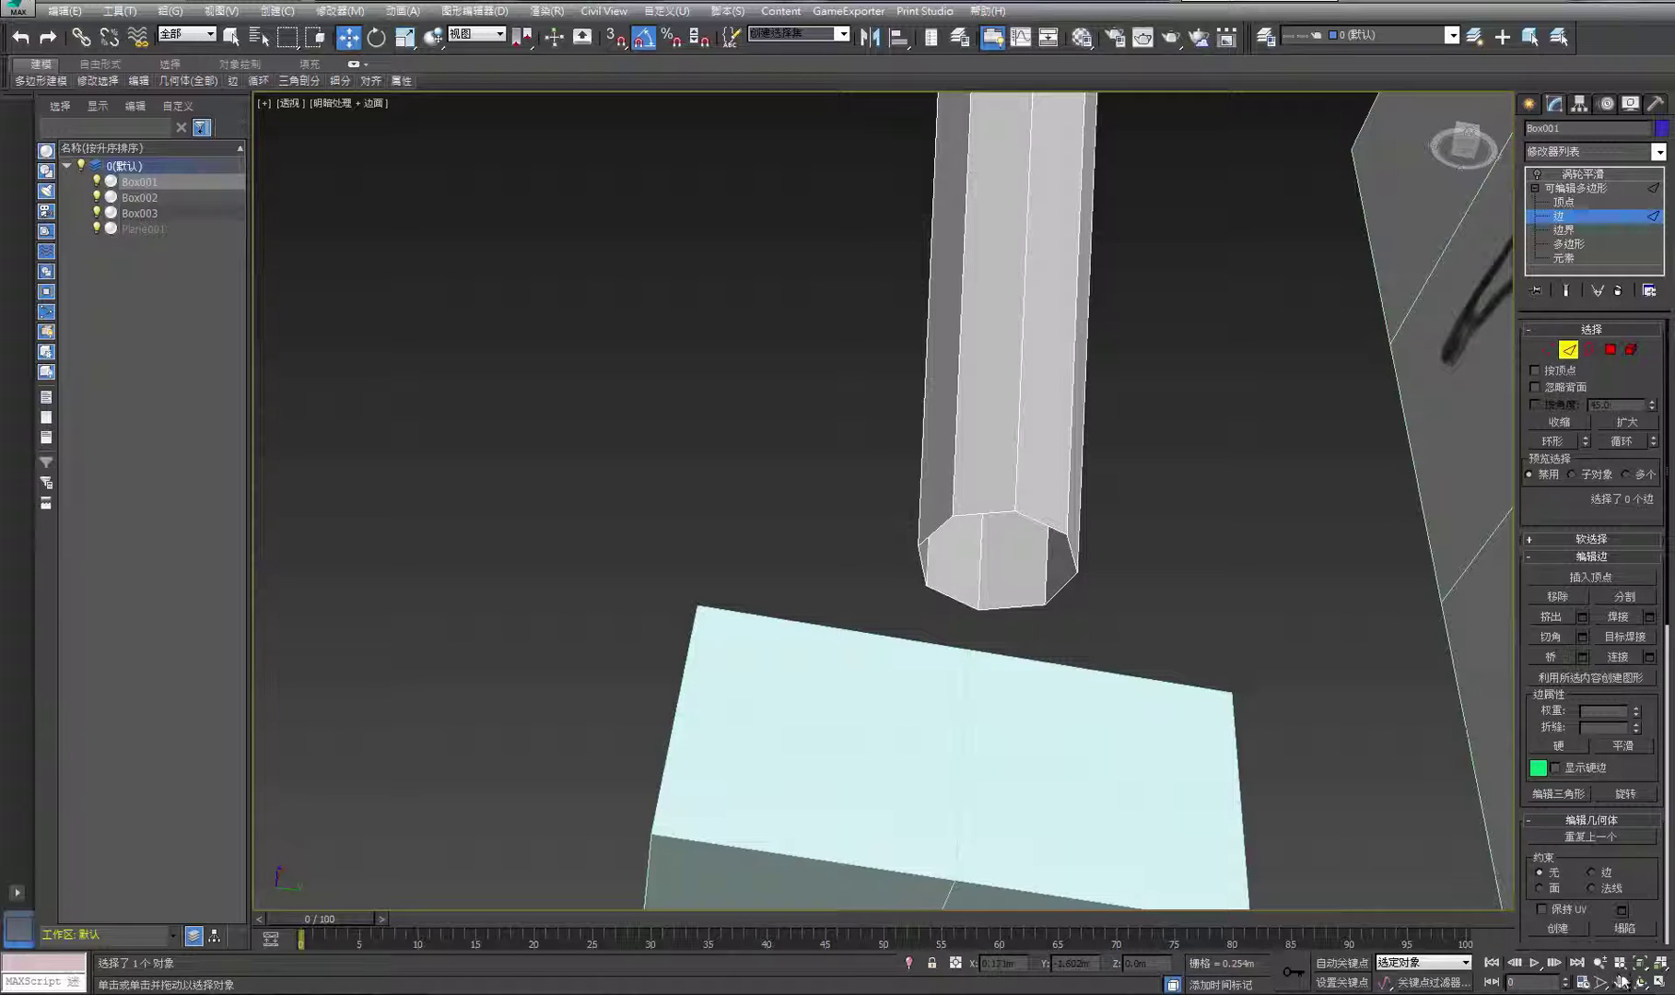
{"action": "left_click", "coordinate": [1641, 983]}
{"action": "left_click_drag", "start_coordinate": [913, 553], "coordinate": [1026, 724]}
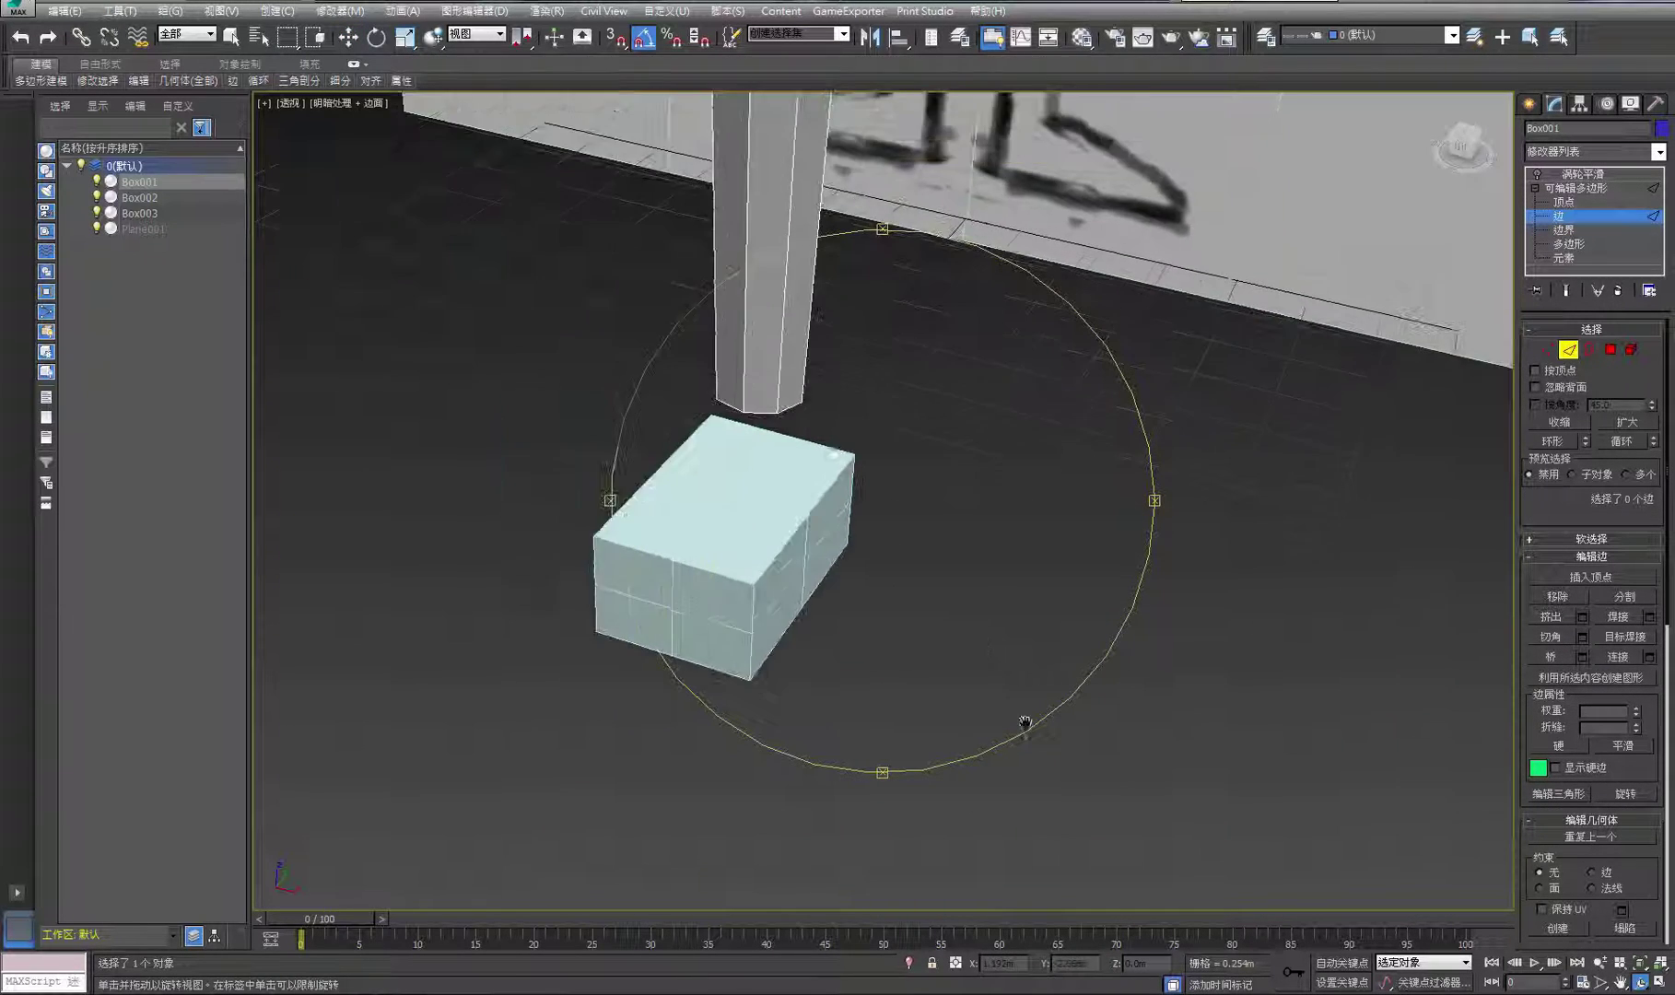
{"action": "middle_click_drag", "start_coordinate": [1025, 723], "coordinate": [1044, 708]}
{"action": "scroll", "coordinate": [1044, 707], "scroll_direction": "up", "scroll_amount": 2}
{"action": "right_click", "coordinate": [921, 472]}
{"action": "scroll", "coordinate": [984, 590], "scroll_direction": "up", "scroll_amount": 2}
{"action": "middle_click_drag", "start_coordinate": [885, 488], "coordinate": [1111, 741]}
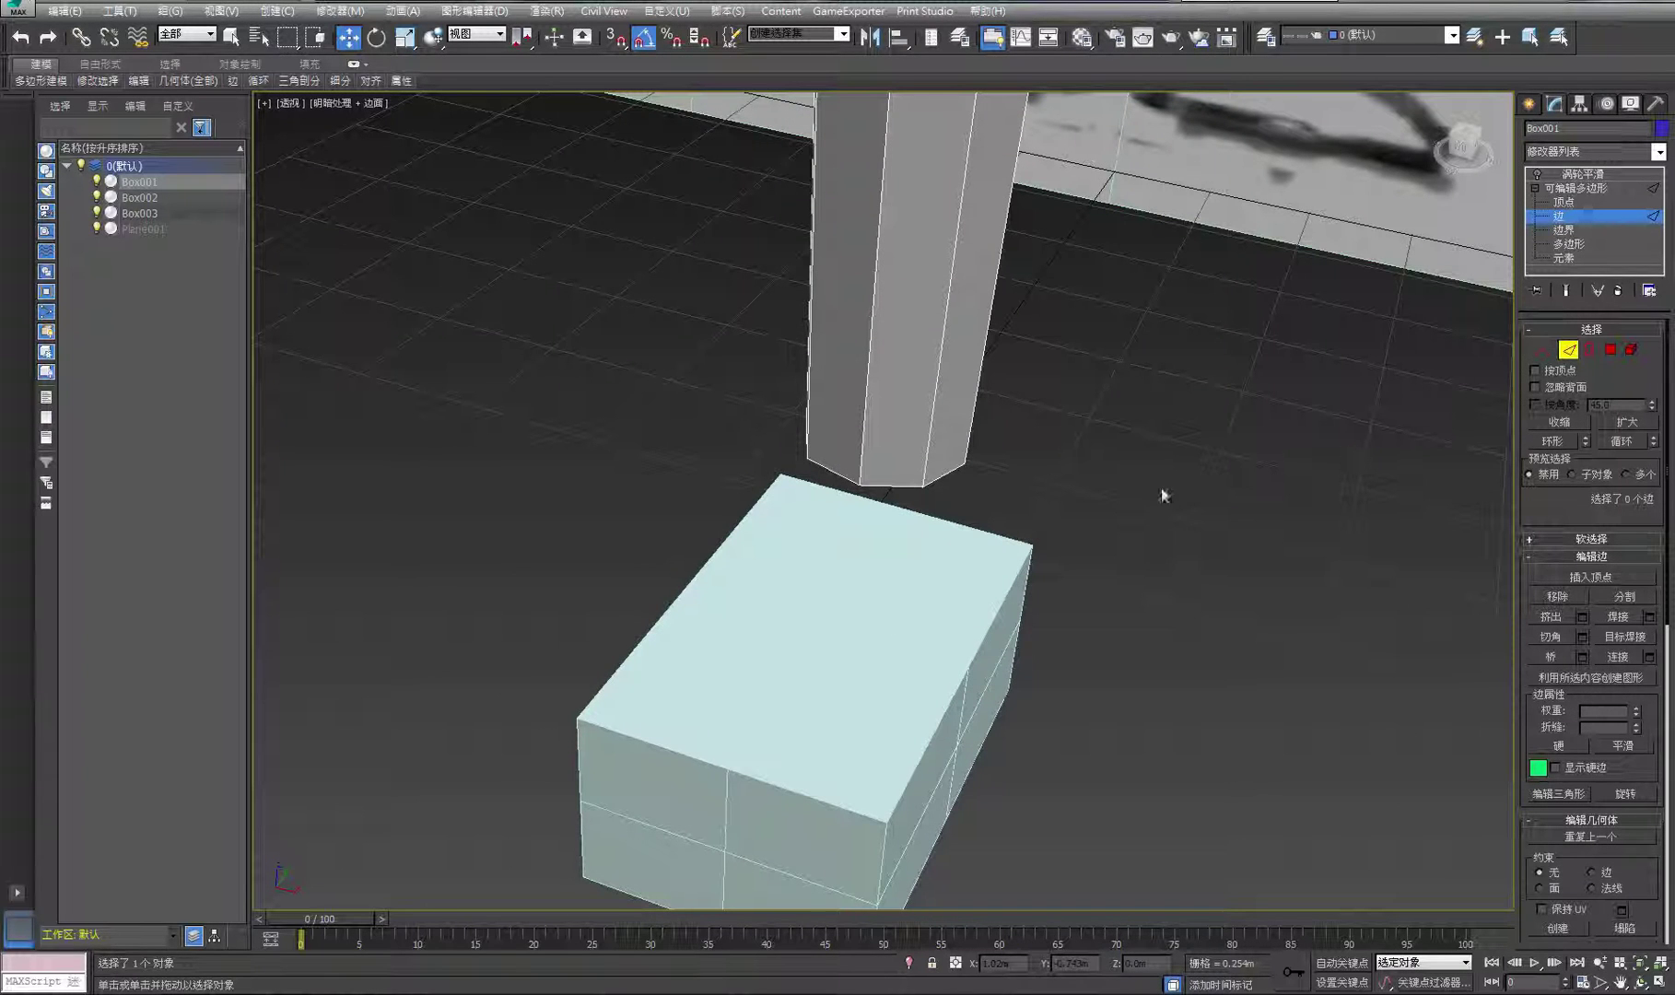
{"action": "left_click", "coordinate": [1594, 174]}
{"action": "left_click", "coordinate": [1041, 595]}
Set the foot box's length segments to 4 and its height segments to 1
{"action": "left_click", "coordinate": [851, 597]}
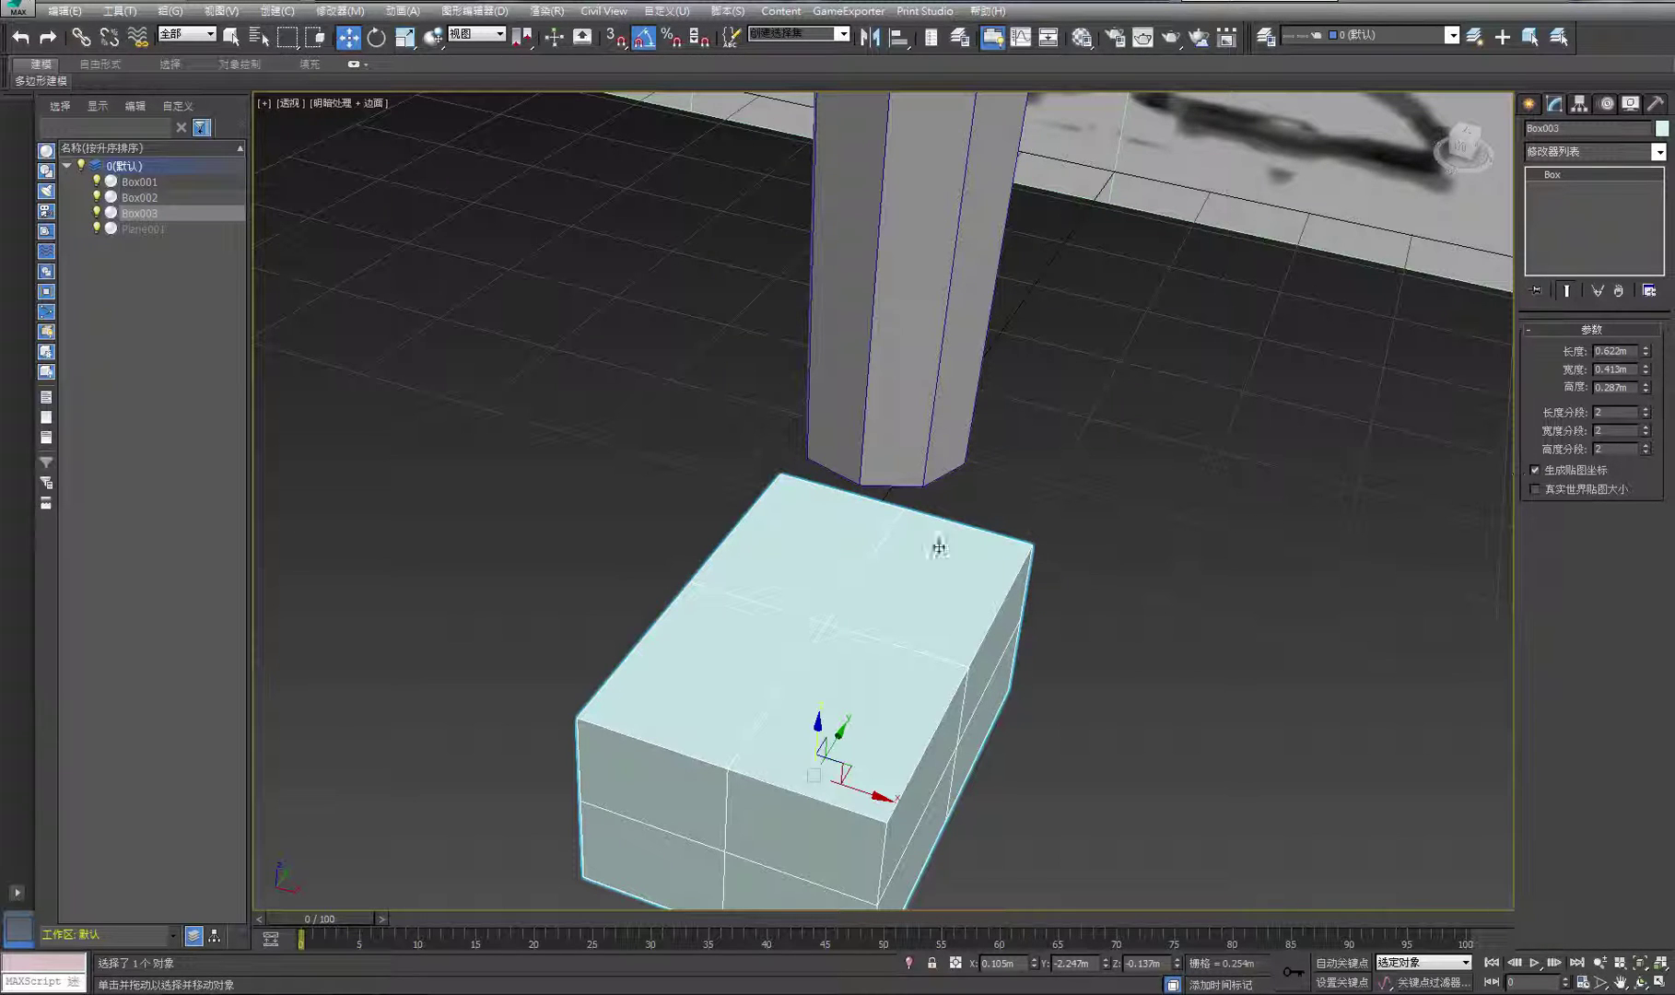
{"action": "left_click", "coordinate": [1646, 428]}
{"action": "left_click", "coordinate": [1647, 434]}
{"action": "left_click", "coordinate": [1647, 446]}
{"action": "left_click", "coordinate": [1647, 416]}
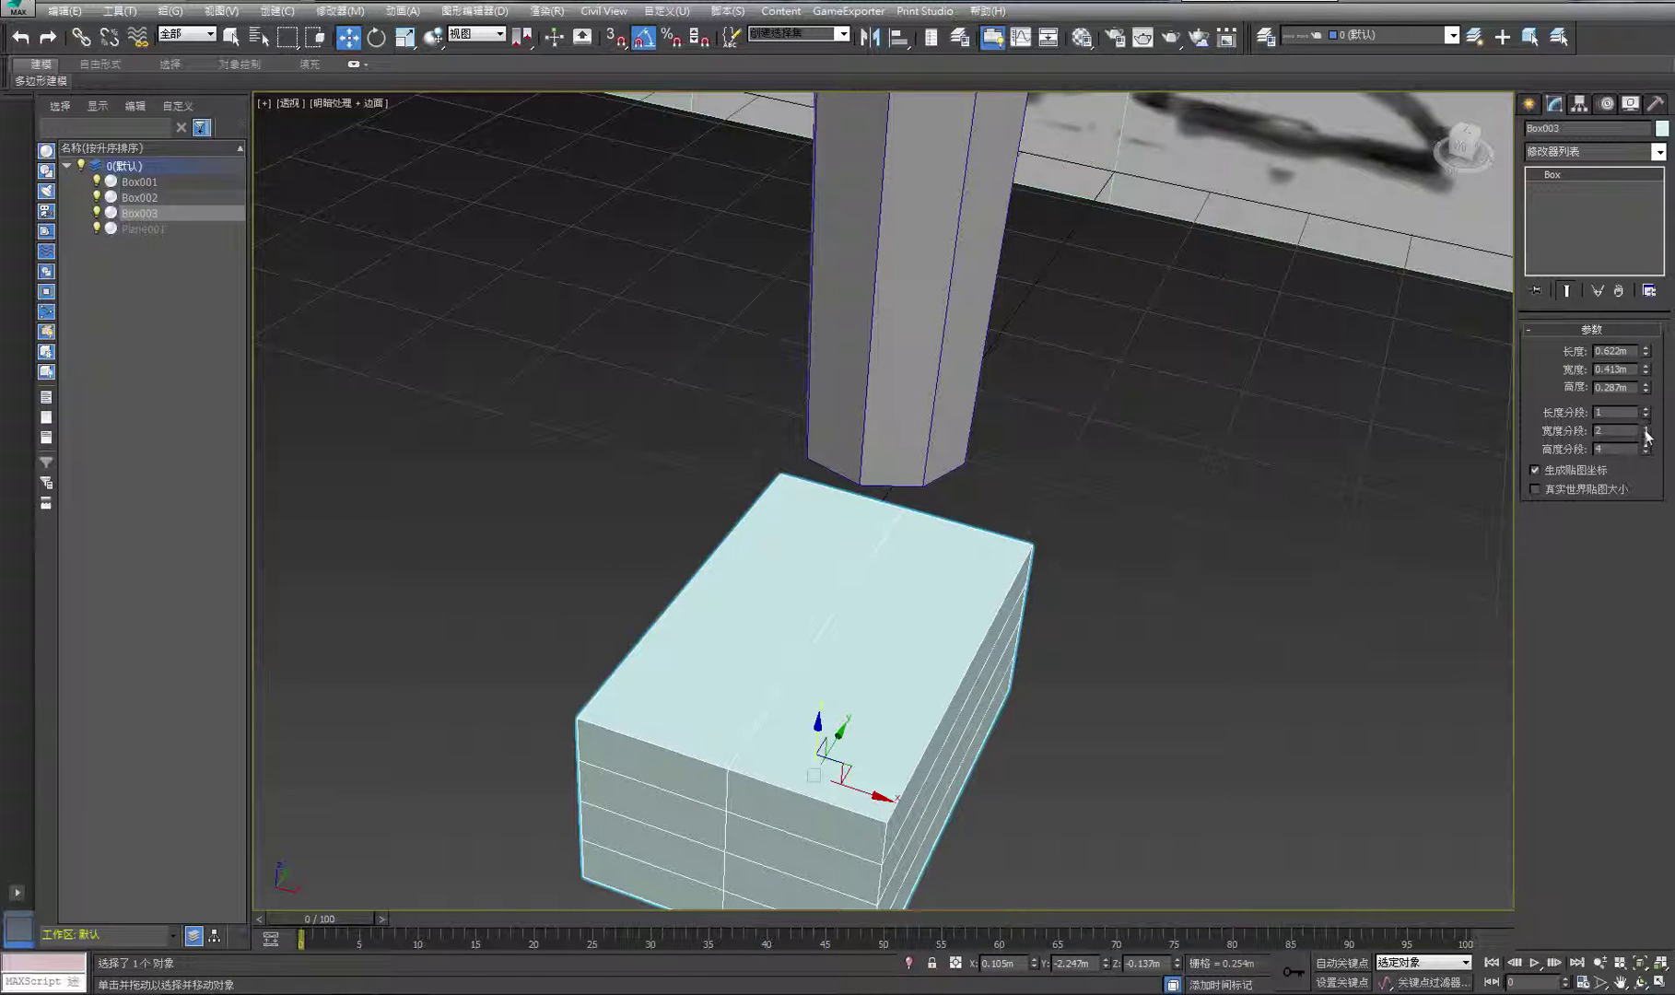
{"action": "left_click", "coordinate": [1647, 452]}
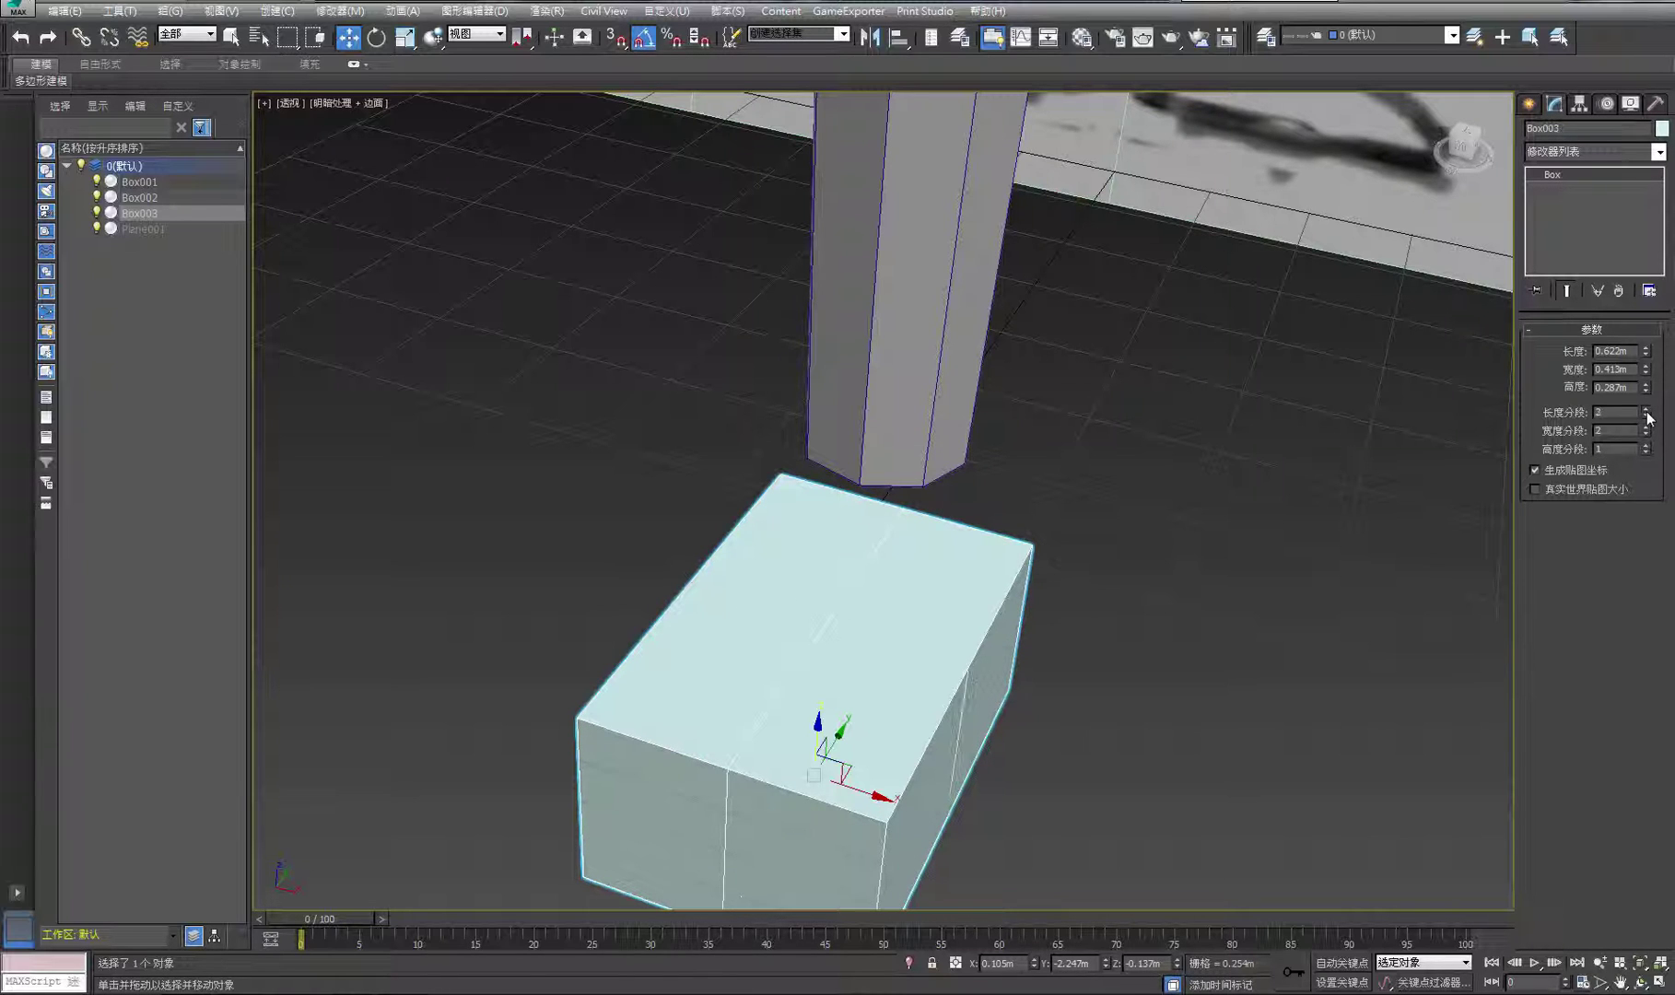
{"action": "left_click", "coordinate": [1647, 413]}
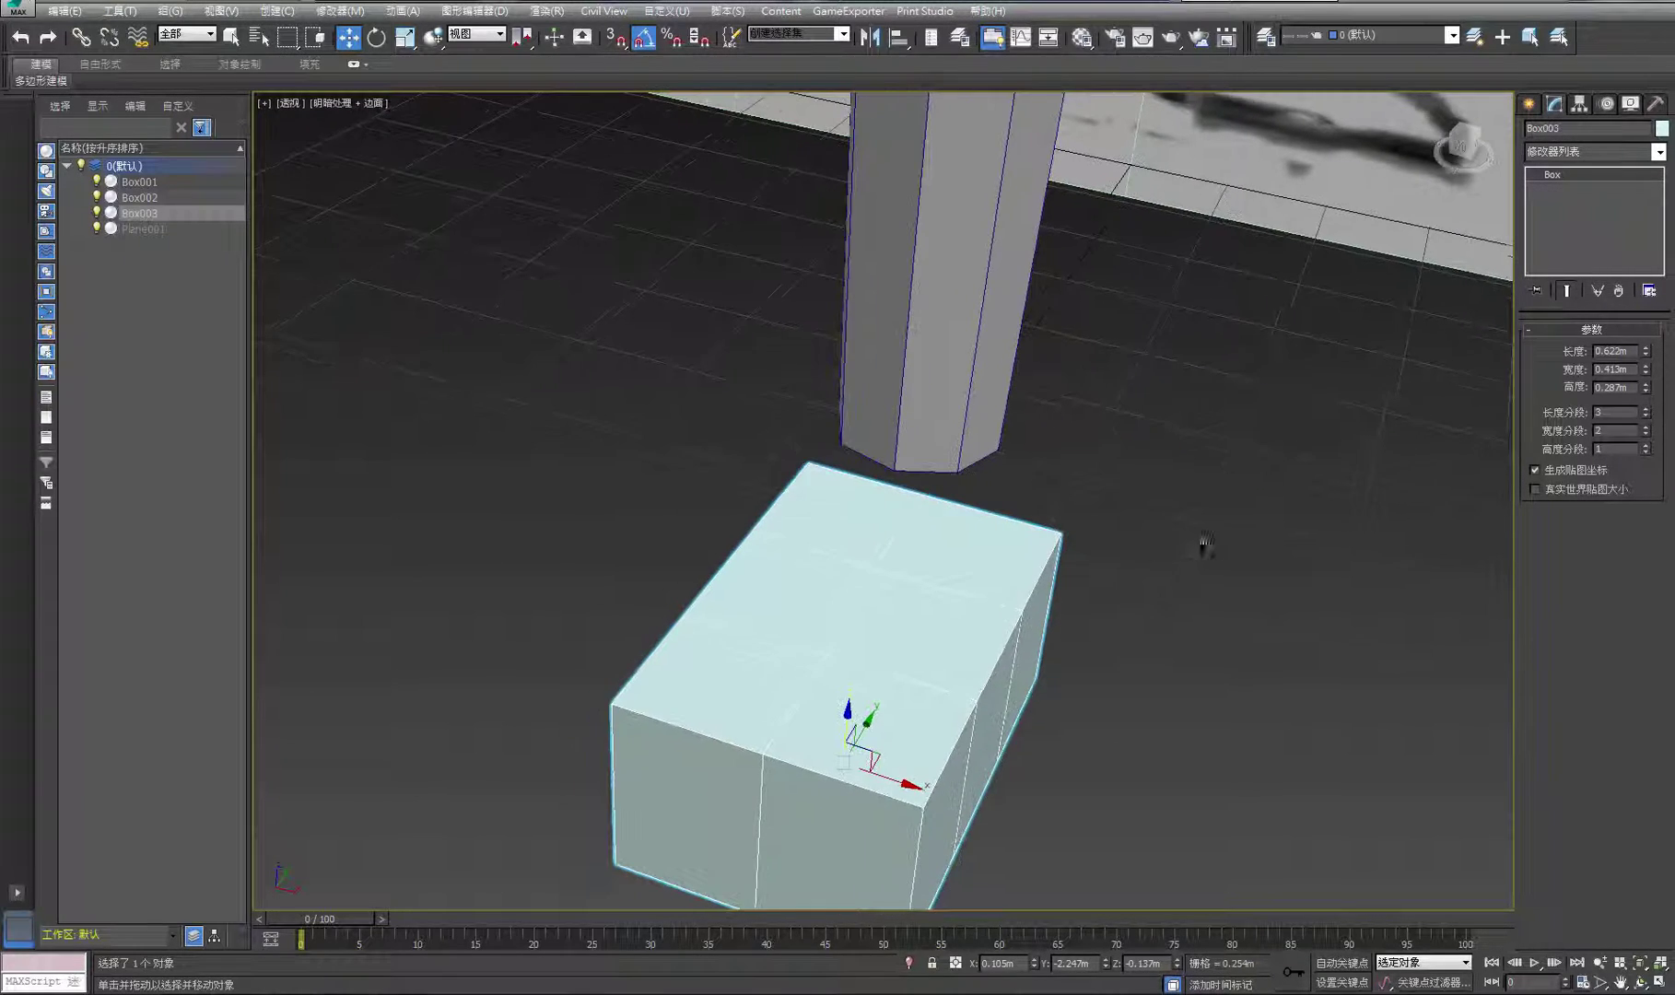
{"action": "left_click", "coordinate": [1646, 410]}
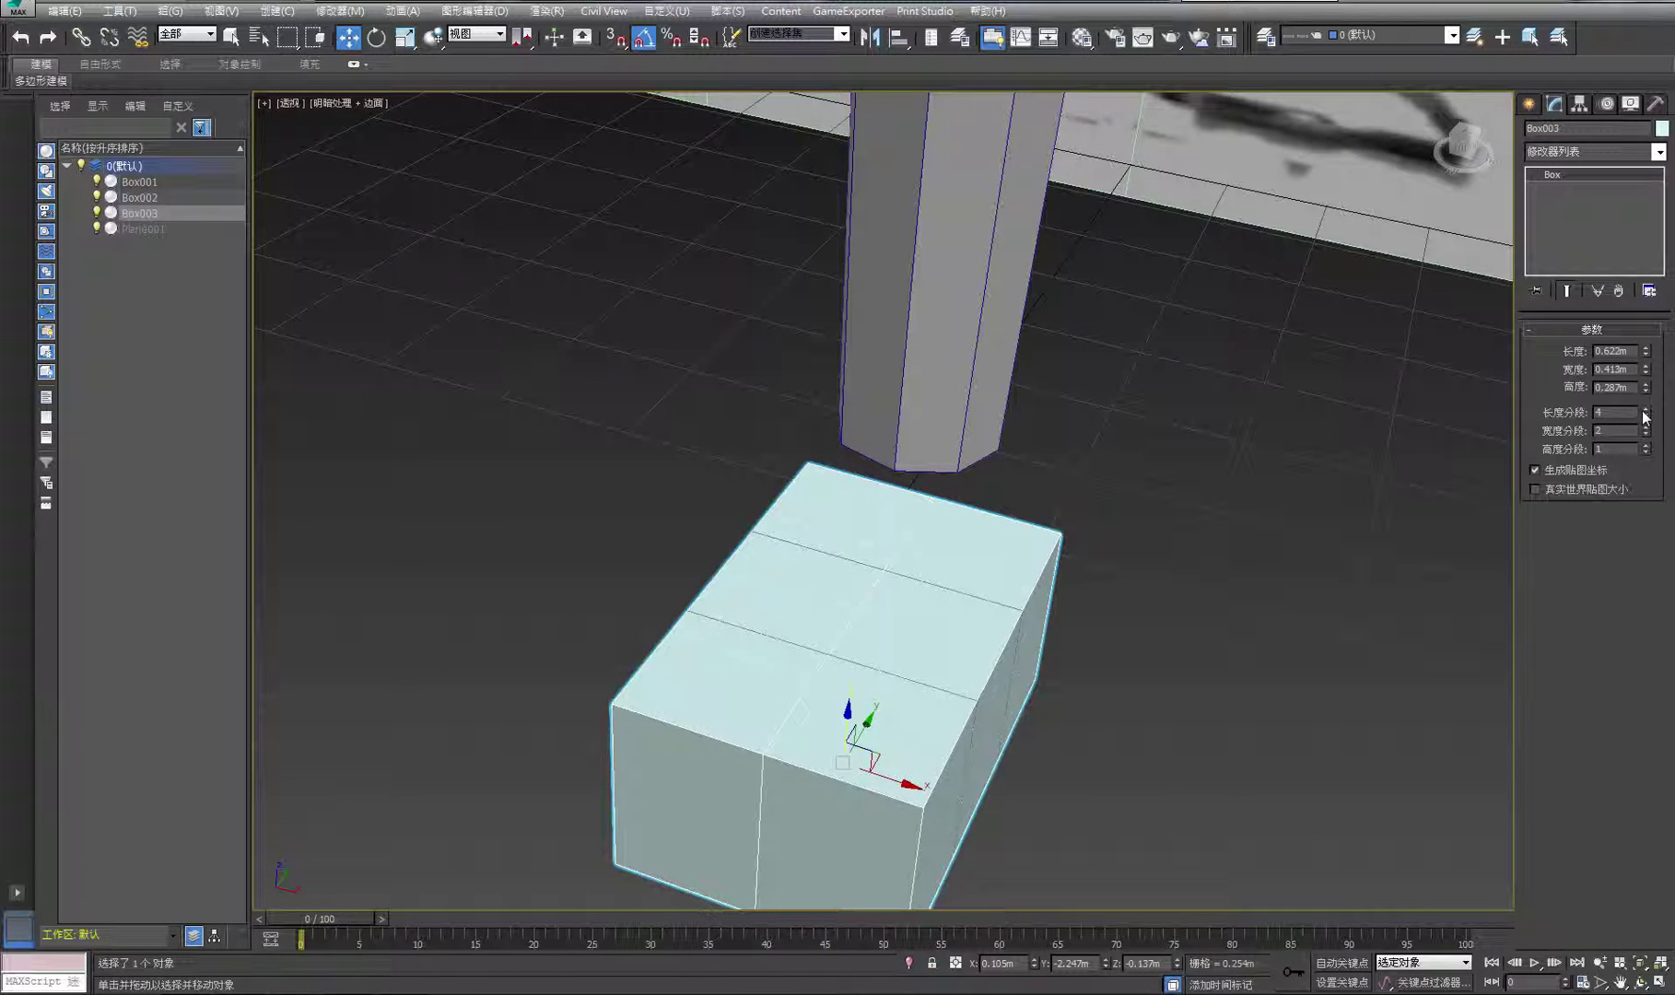
{"action": "left_click", "coordinate": [1338, 505]}
{"action": "left_click", "coordinate": [944, 664]}
{"action": "middle_click_drag", "start_coordinate": [1011, 615], "coordinate": [982, 495]}
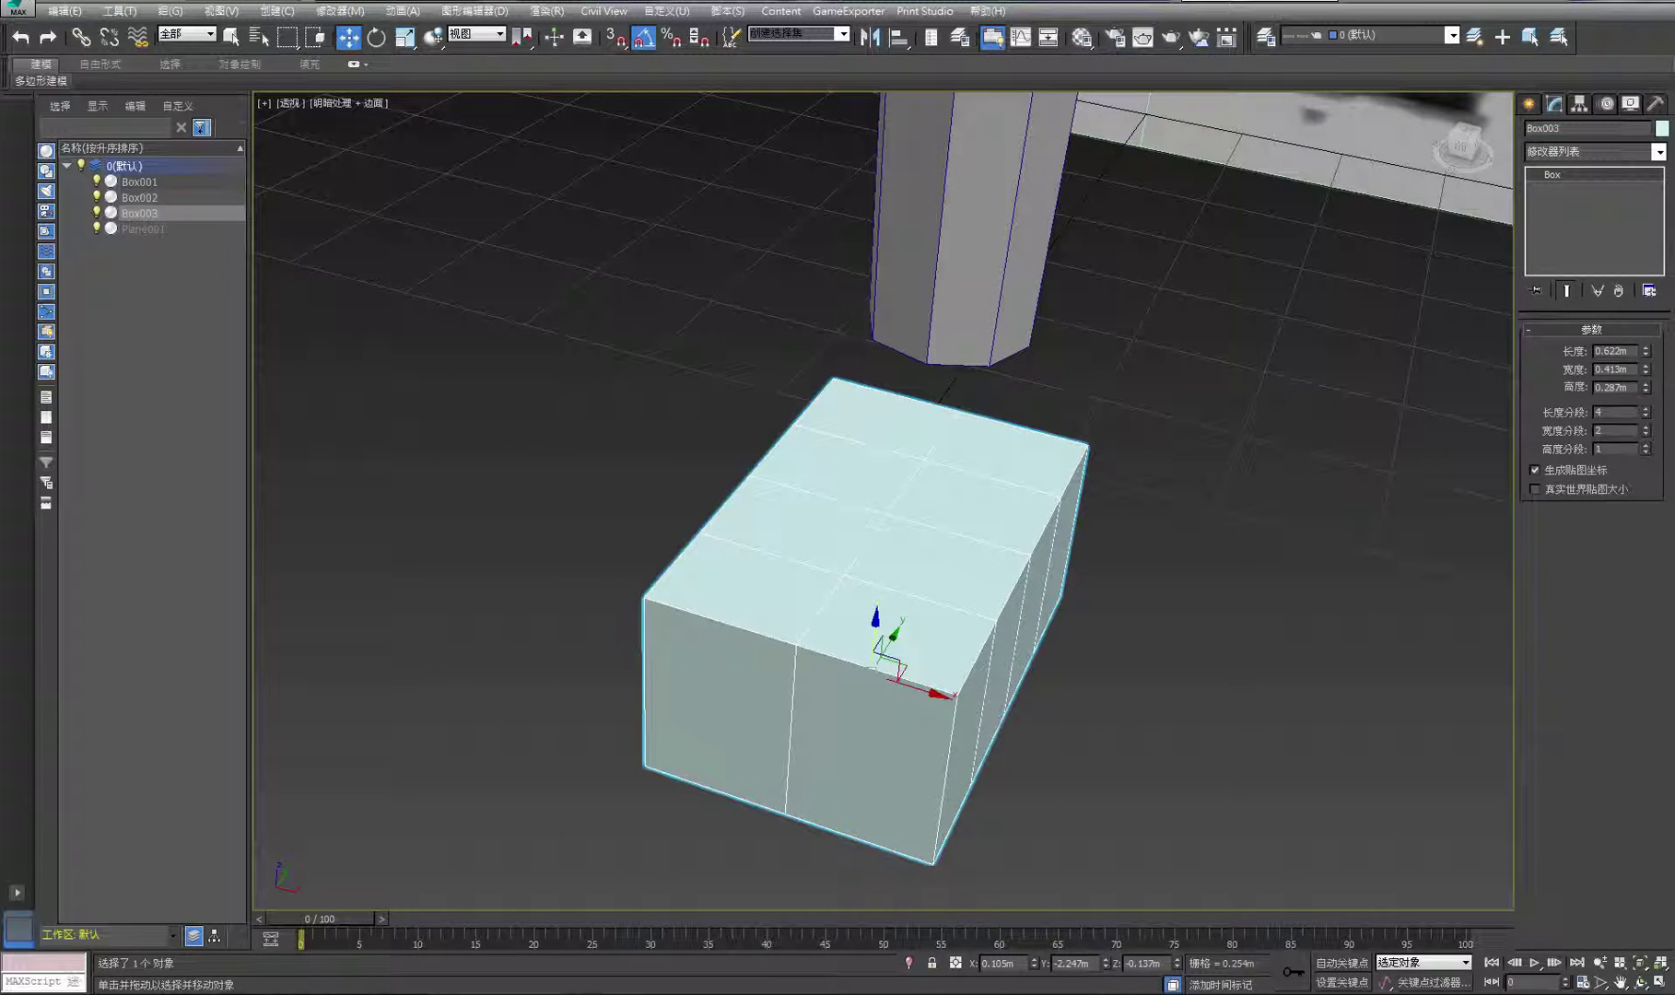
Set the foot box's height segments to 2
{"action": "left_click", "coordinate": [1646, 446]}
{"action": "left_click", "coordinate": [1646, 446]}
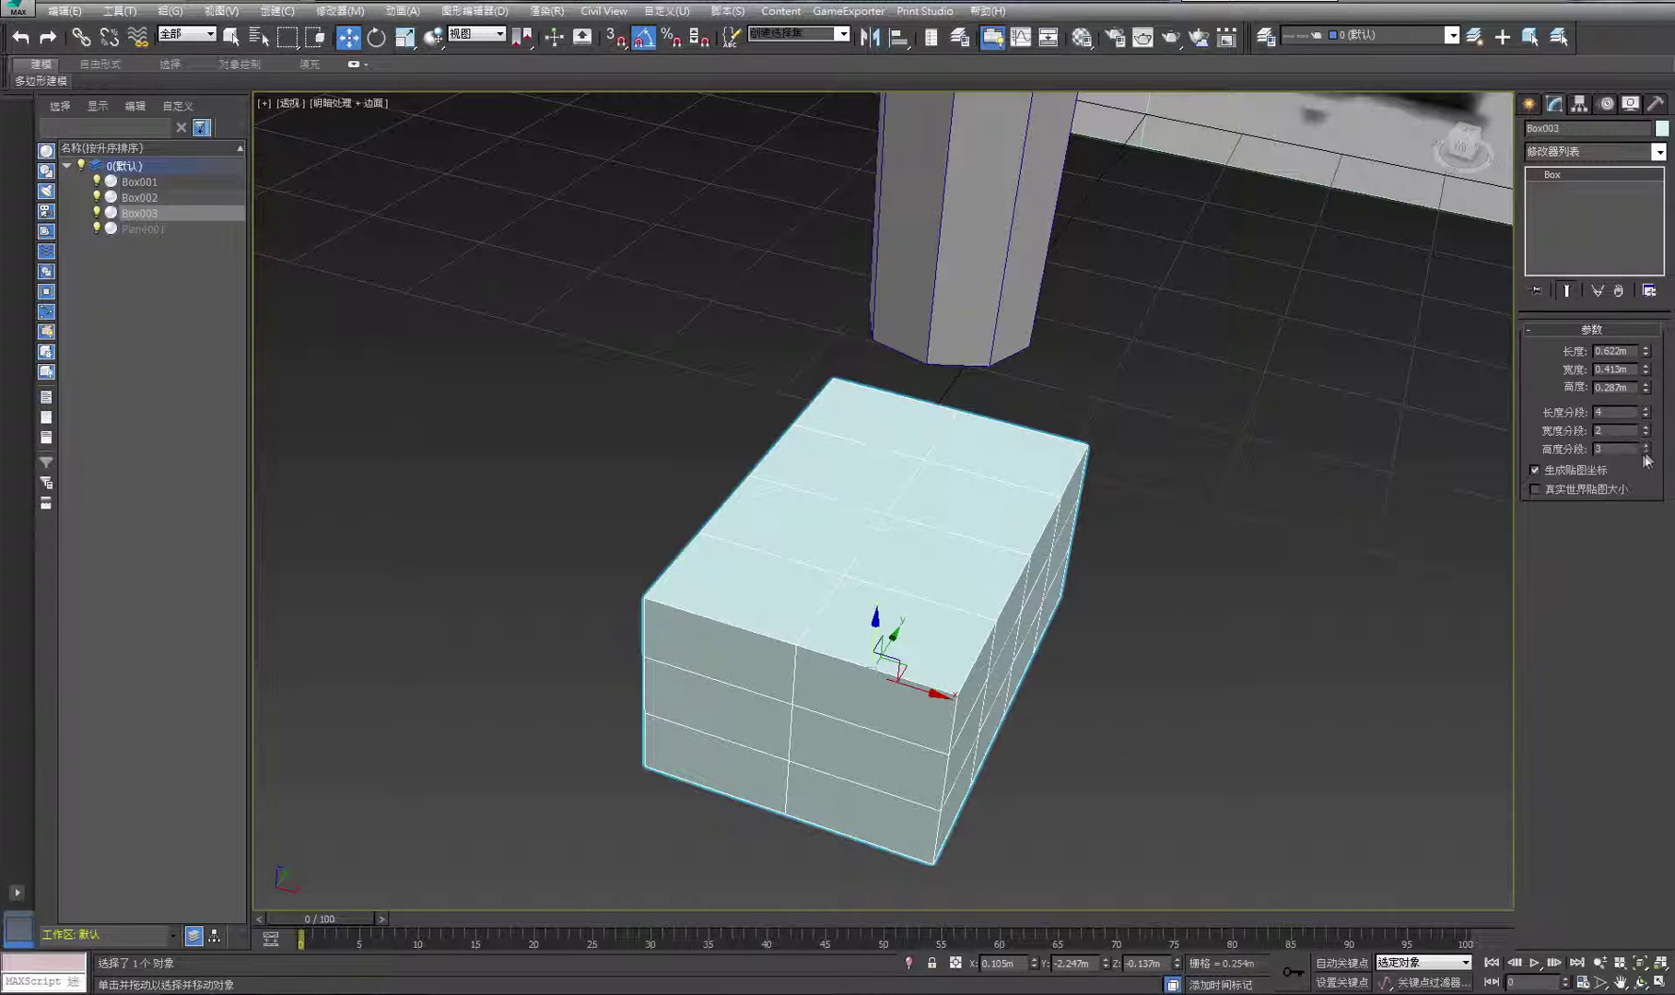
{"action": "left_click", "coordinate": [1646, 451]}
{"action": "left_click", "coordinate": [1152, 624]}
{"action": "left_click", "coordinate": [949, 553]}
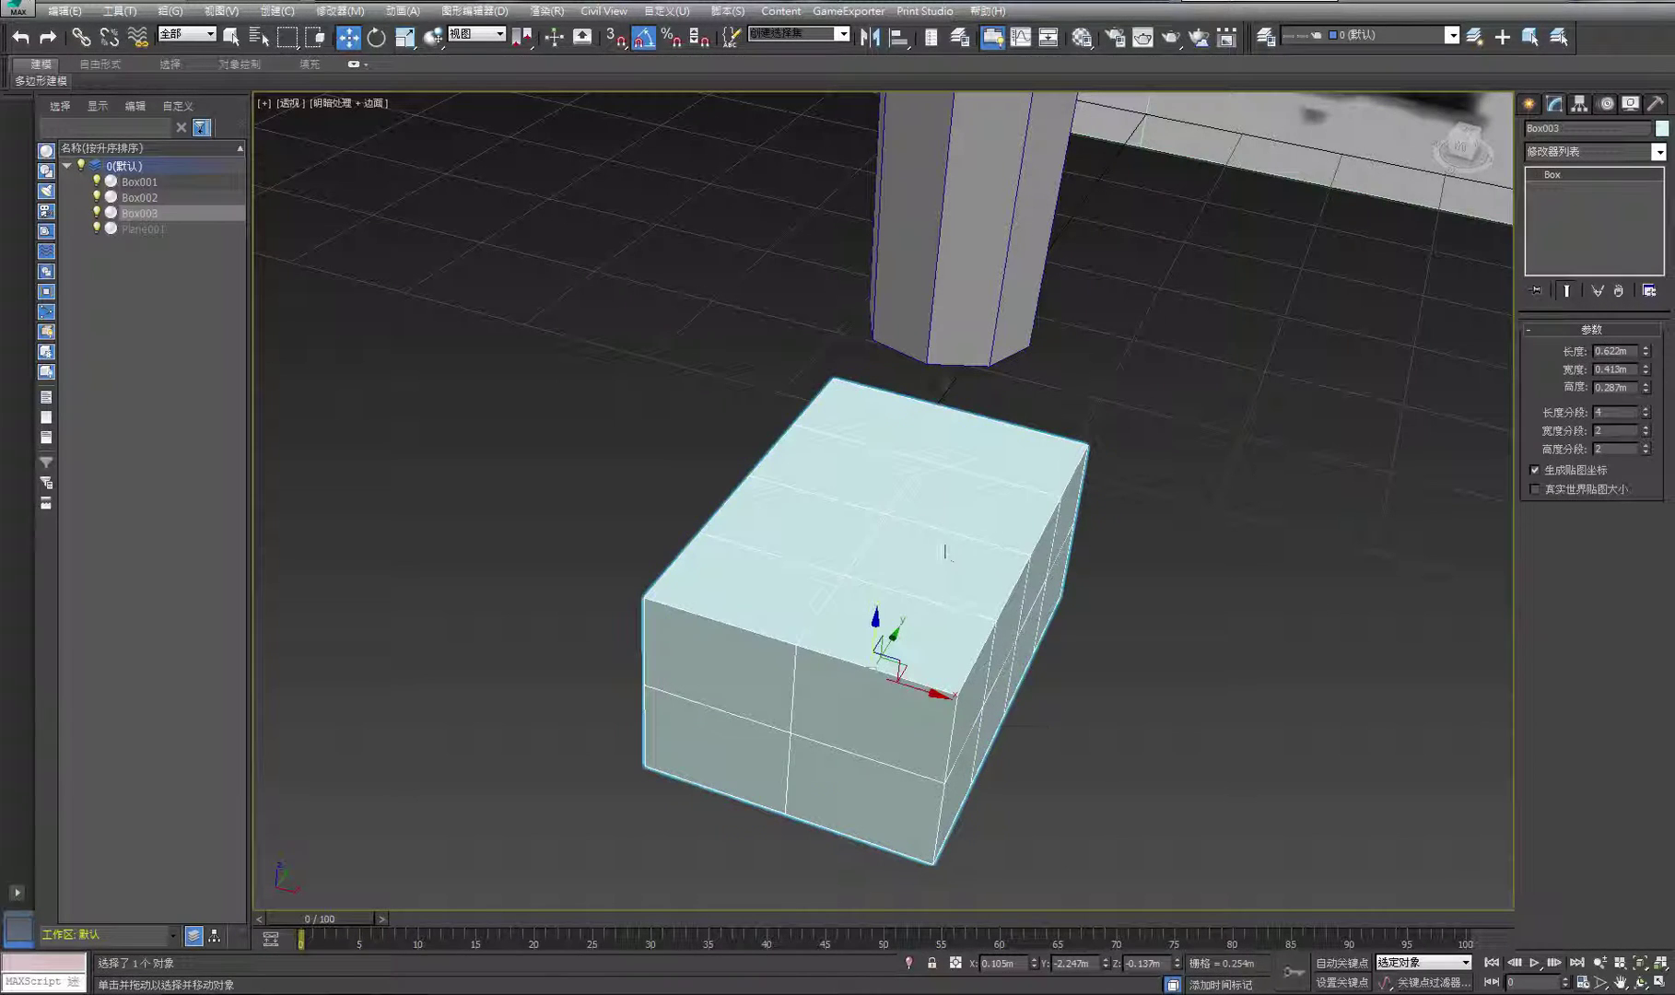
Convert the foot box to an editable poly
{"action": "right_click", "coordinate": [944, 552]}
{"action": "mouse_move", "coordinate": [976, 718]}
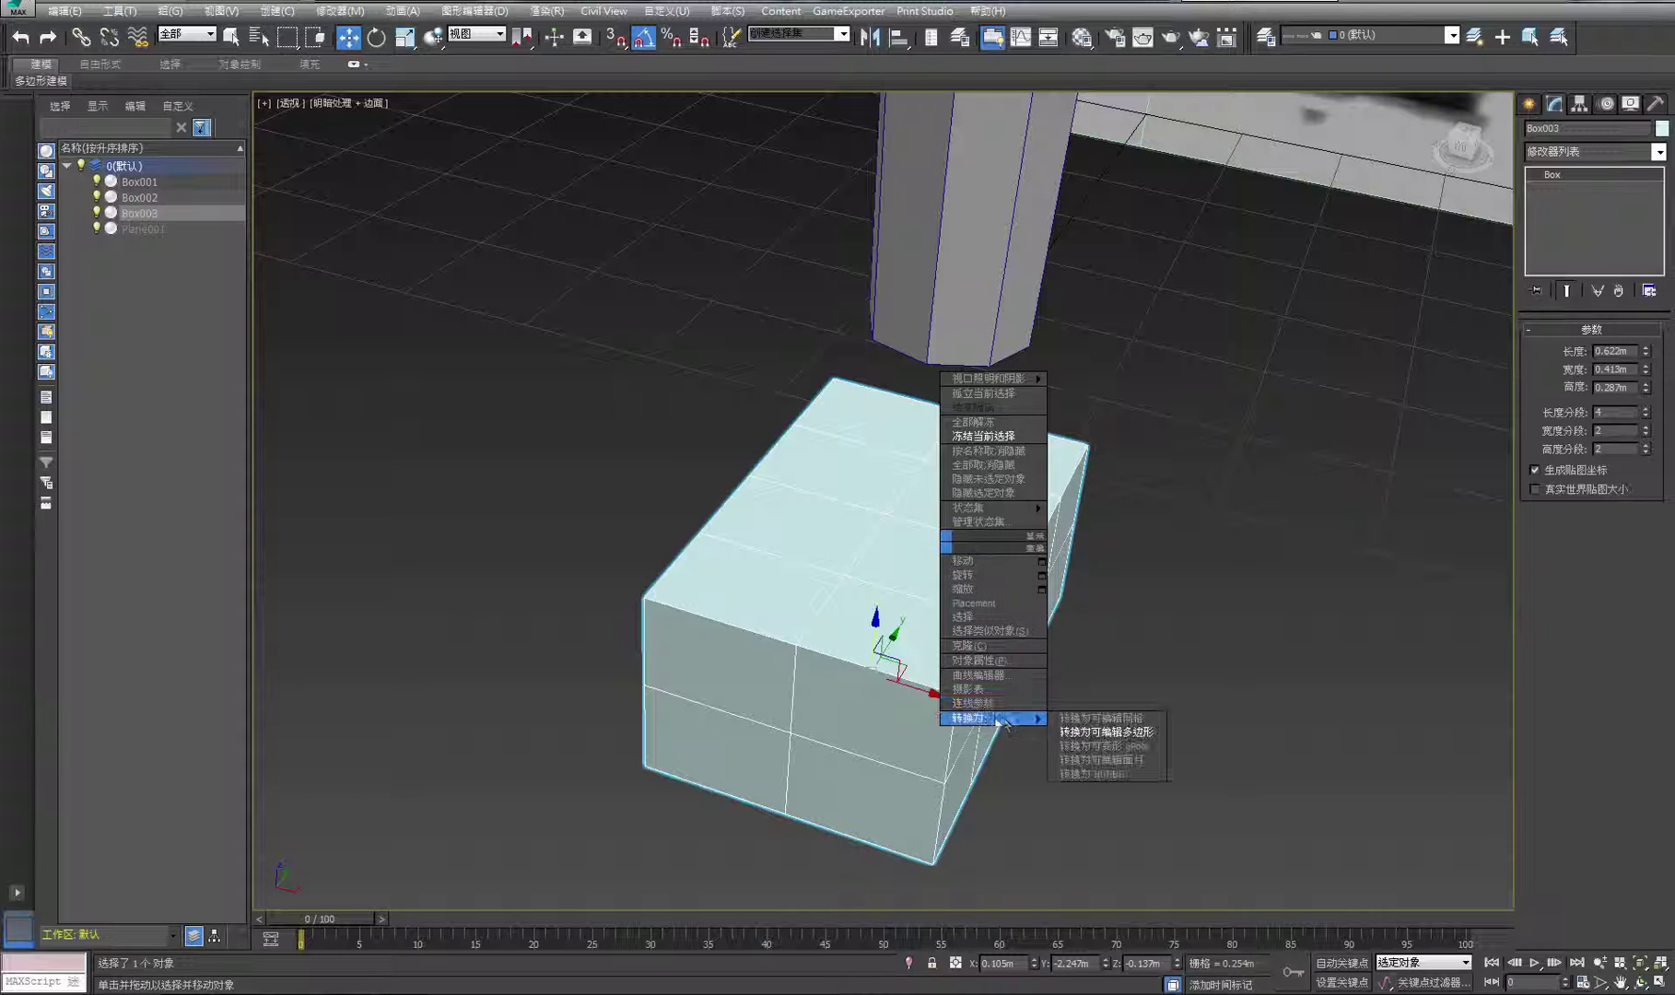
{"action": "left_click", "coordinate": [1103, 731]}
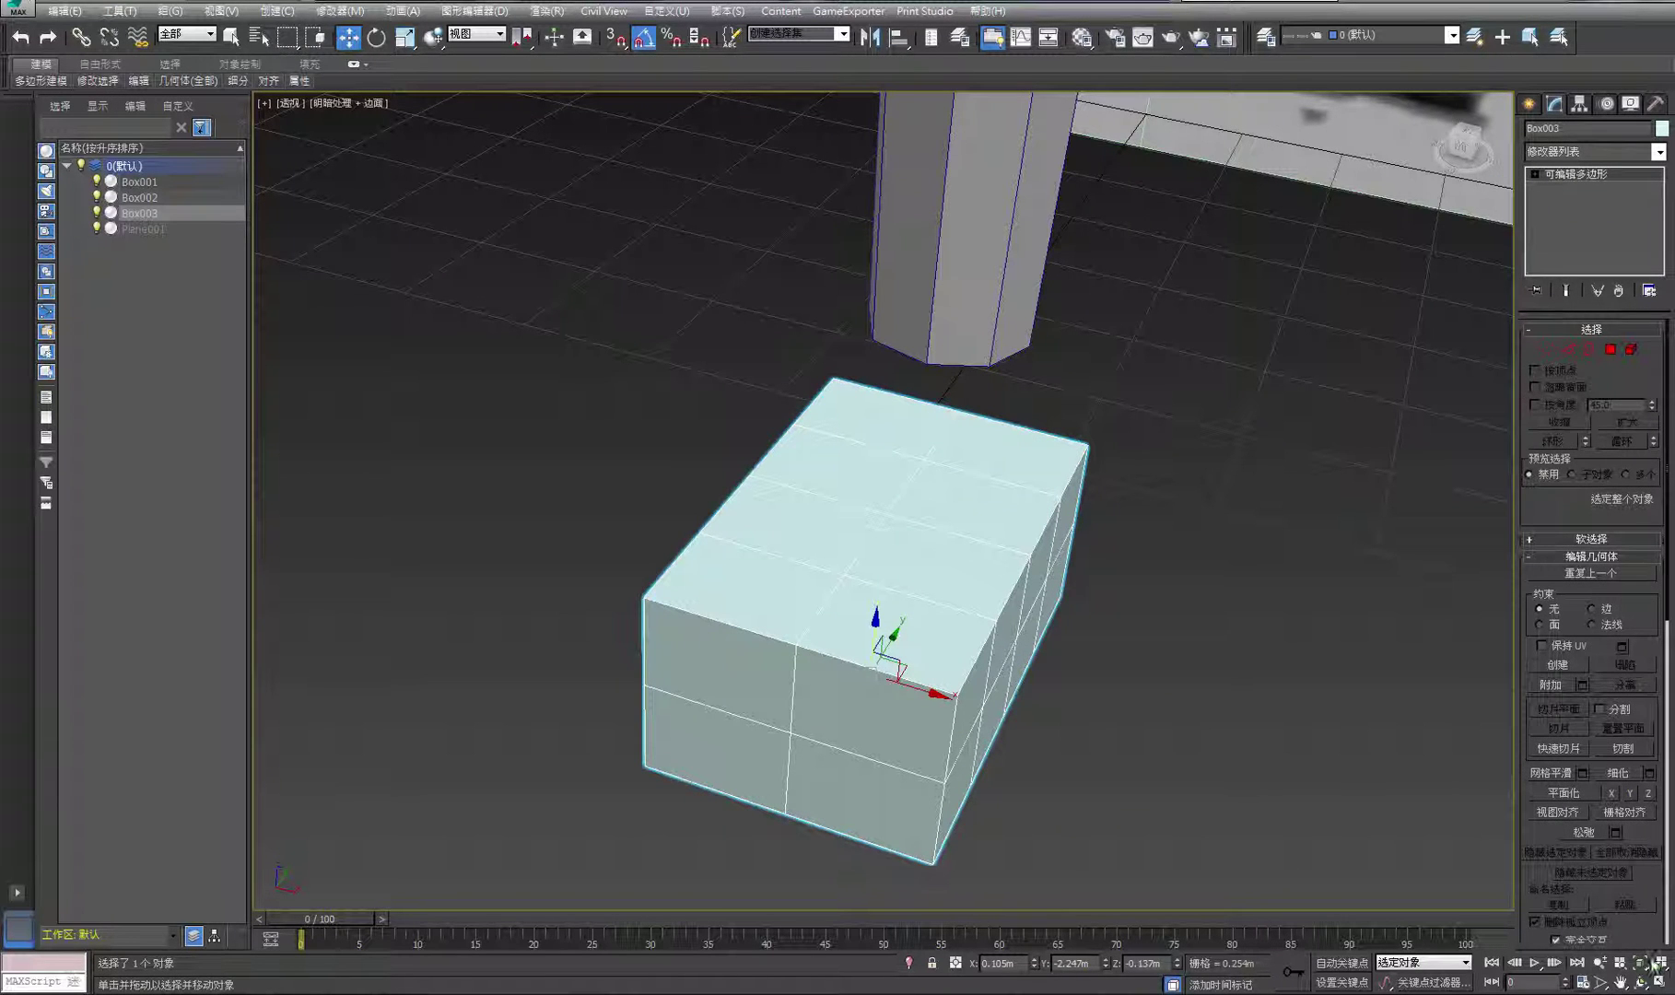
Move the foot box along the Y axis to about -2.352 m, toward the toe side of the leg
{"action": "left_click", "coordinate": [1641, 982]}
{"action": "left_click_drag", "start_coordinate": [841, 546], "coordinate": [1034, 547]}
{"action": "right_click", "coordinate": [1035, 547]}
{"action": "key", "text": "1"}
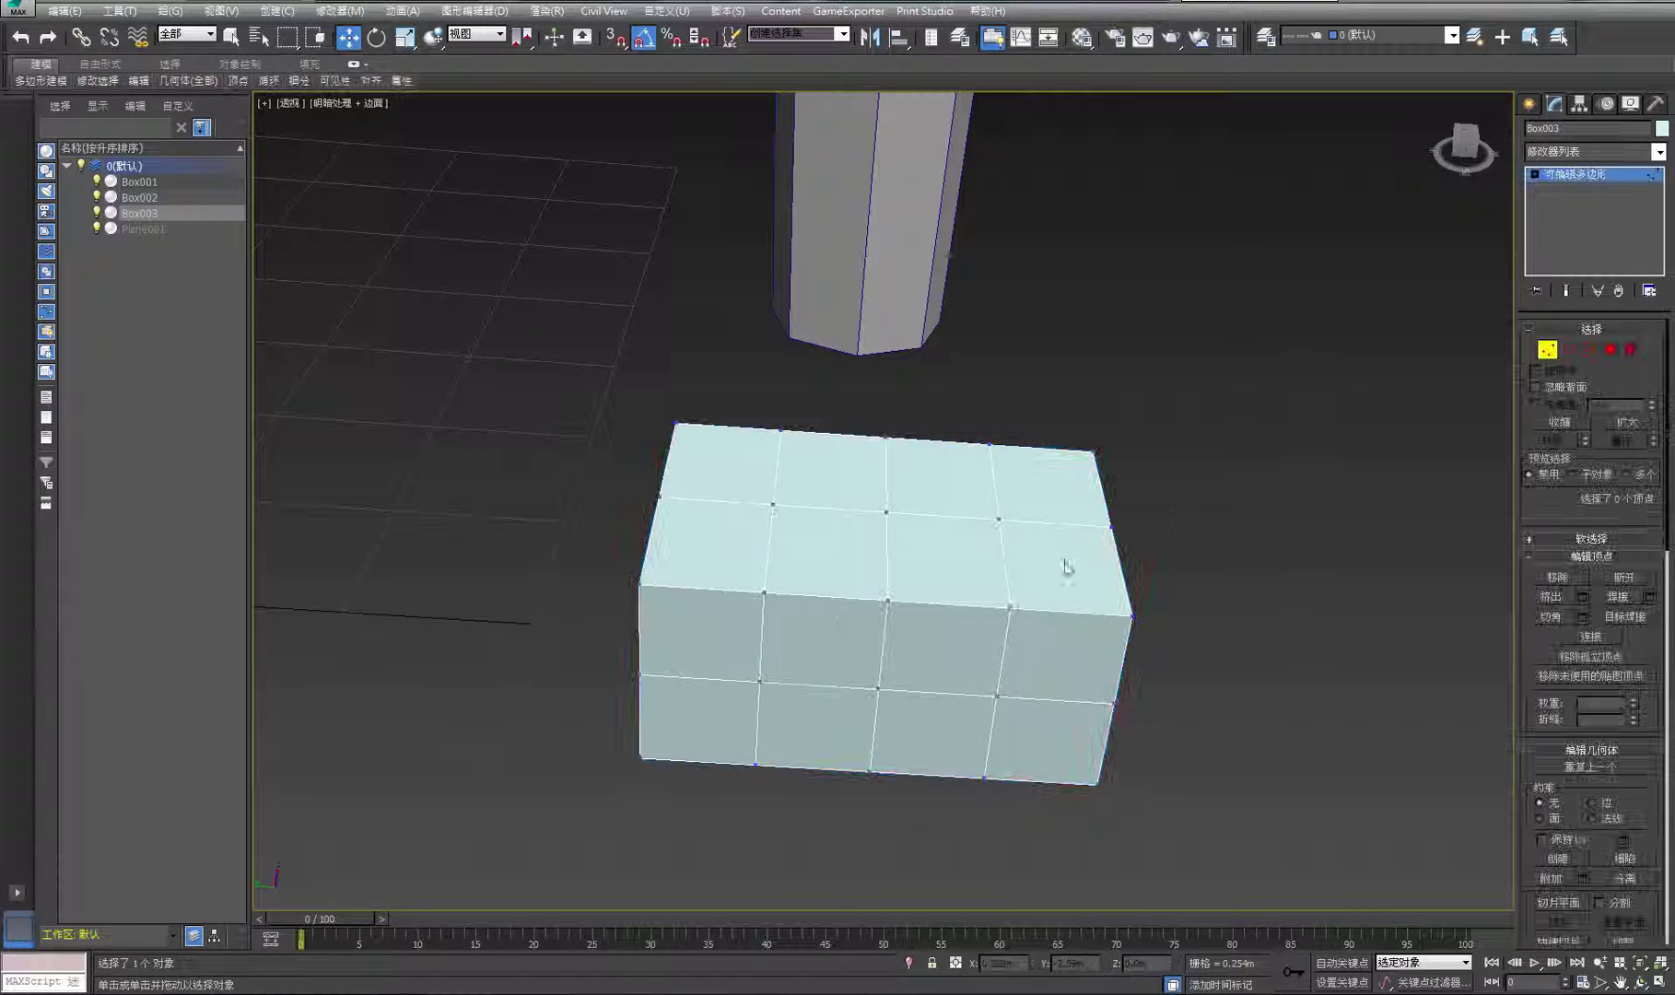
{"action": "left_click", "coordinate": [1587, 180]}
{"action": "left_click", "coordinate": [1316, 342]}
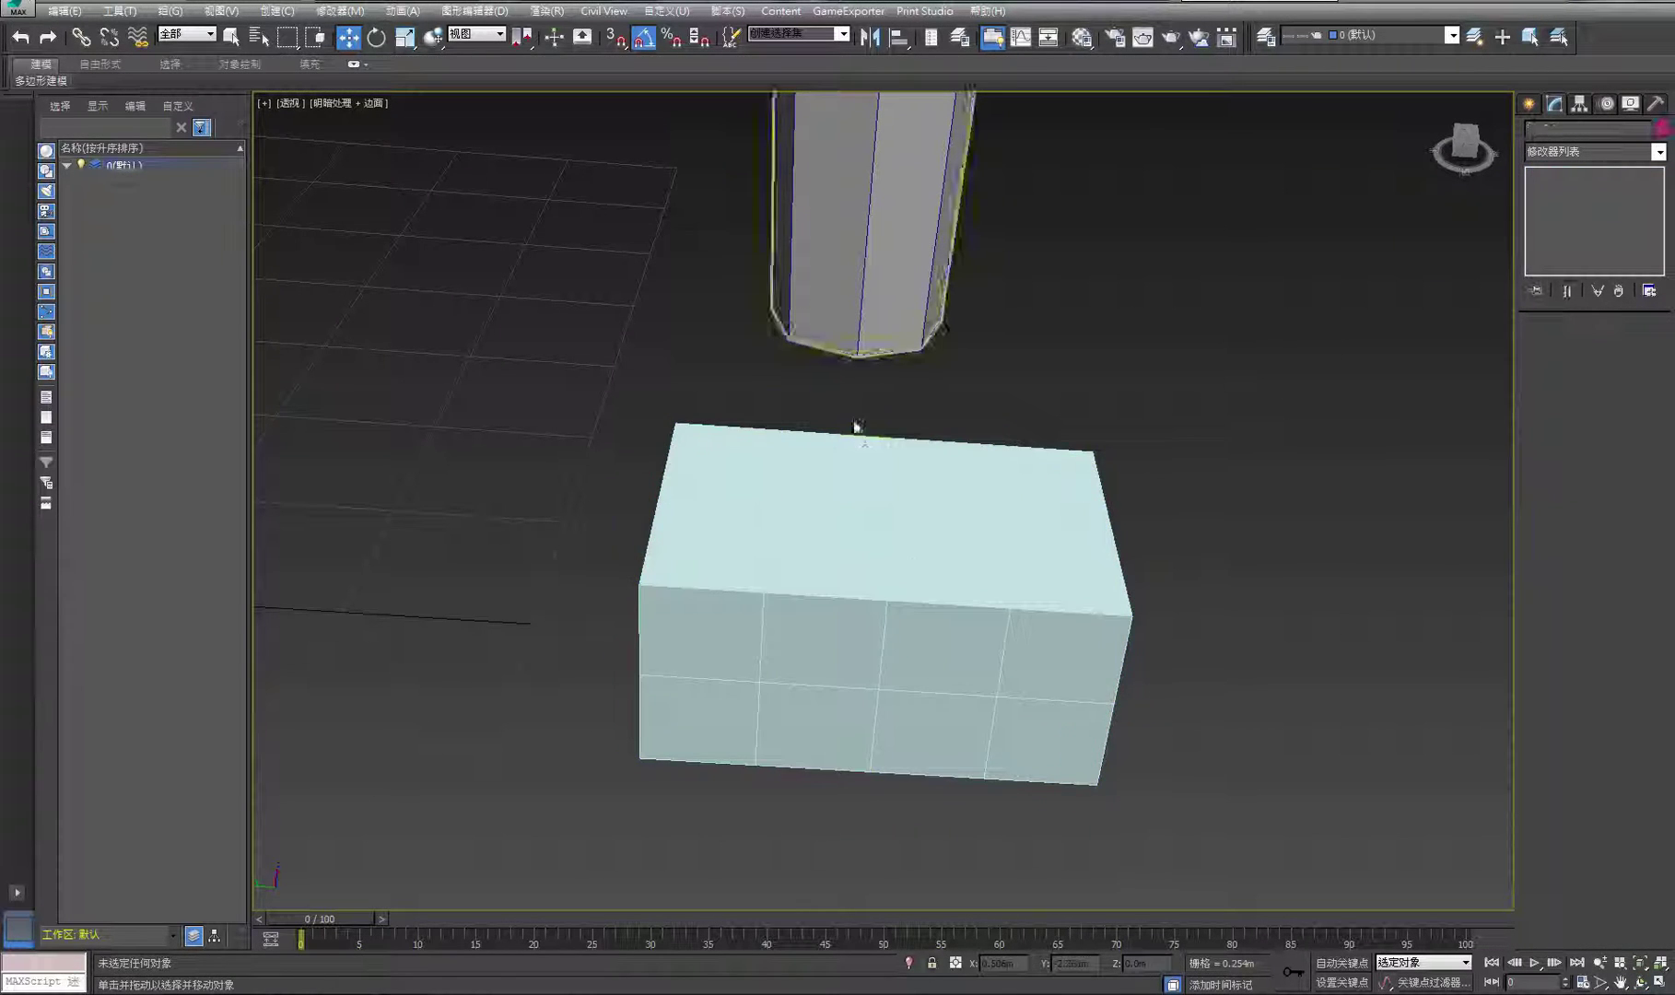
{"action": "left_click", "coordinate": [913, 541]}
{"action": "left_click_drag", "start_coordinate": [797, 670], "coordinate": [873, 673]}
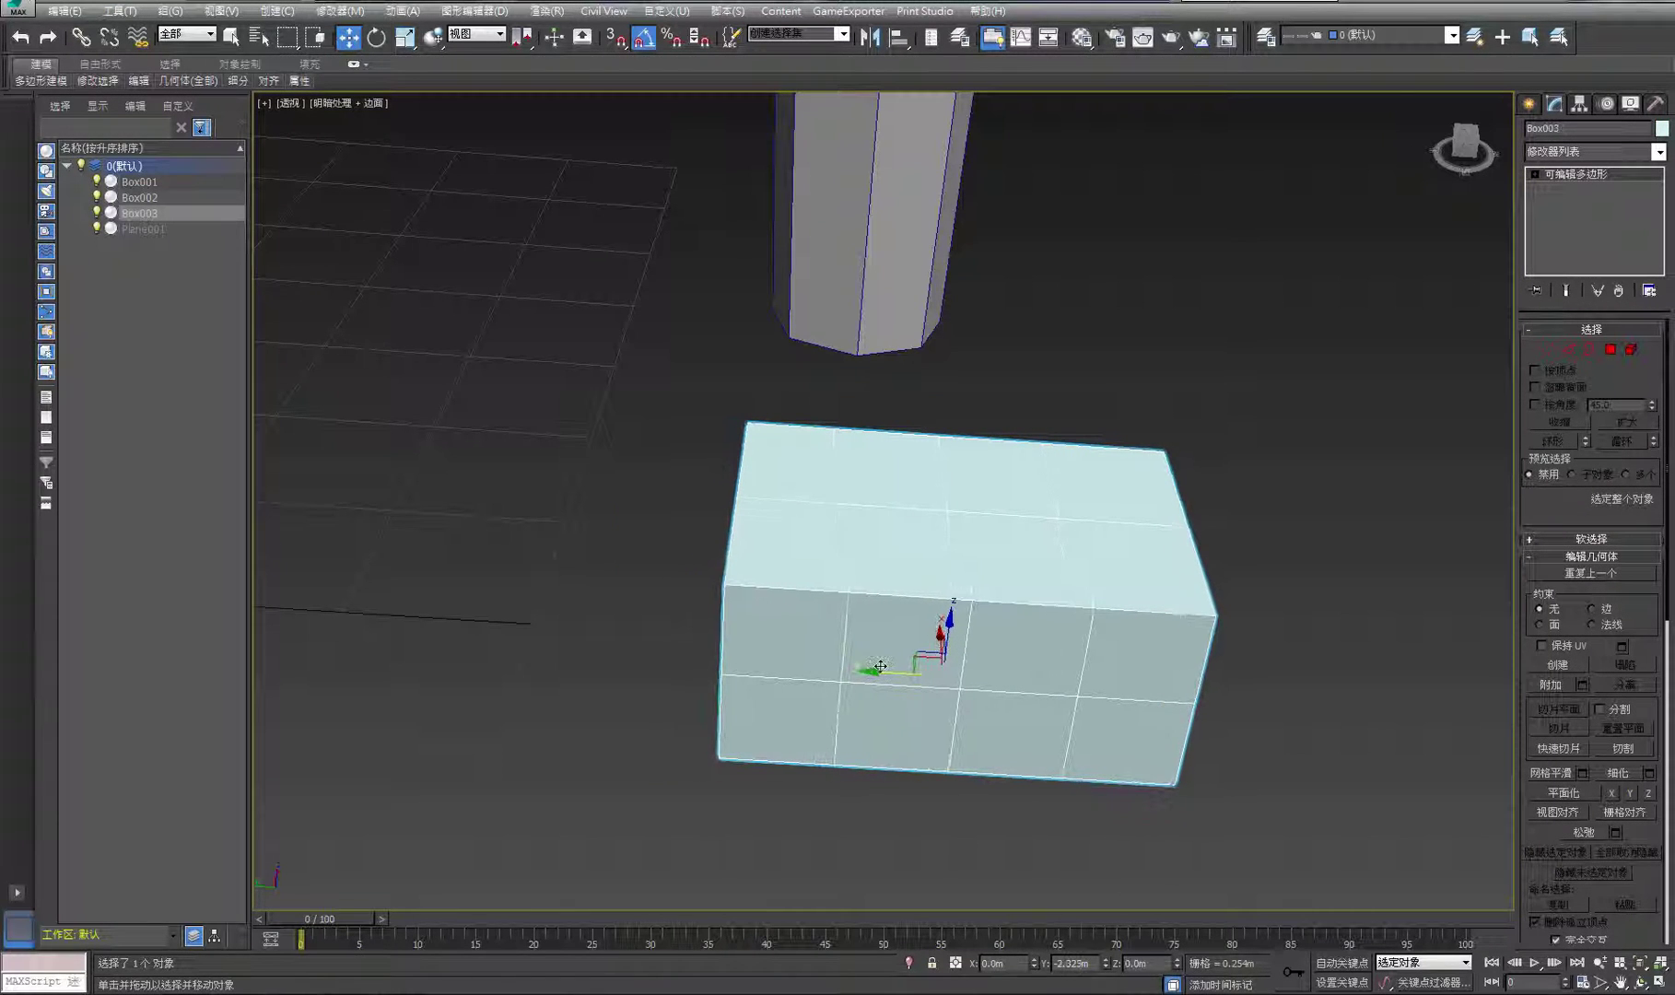
{"action": "left_click", "coordinate": [1248, 468]}
{"action": "left_click", "coordinate": [1129, 557]}
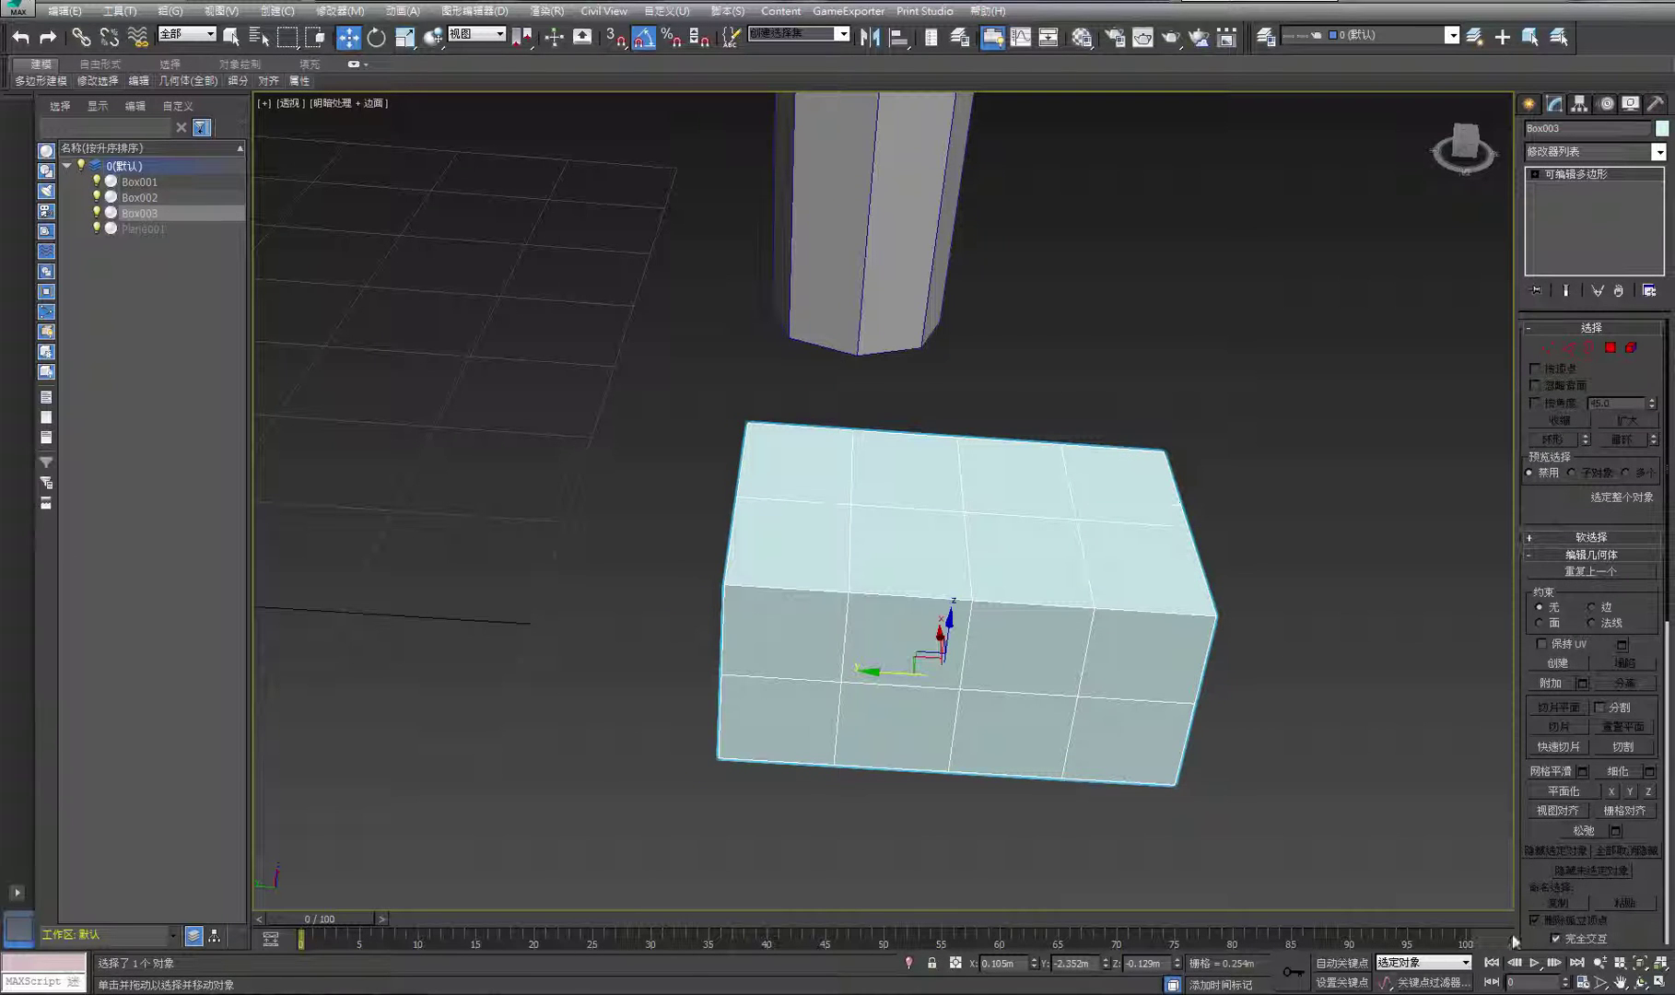
In the top view, move the foot's toe-end vertices forward to about Y -2.946 m and shift the adjacent vertex row forward
{"action": "left_click", "coordinate": [1624, 986]}
{"action": "mouse_move", "coordinate": [971, 529]}
{"action": "left_mouse_down"}
{"action": "mouse_move", "coordinate": [950, 569]}
{"action": "mouse_move", "coordinate": [913, 551]}
{"action": "mouse_move", "coordinate": [933, 515]}
{"action": "mouse_move", "coordinate": [972, 550]}
{"action": "mouse_move", "coordinate": [998, 523]}
{"action": "left_mouse_up"}
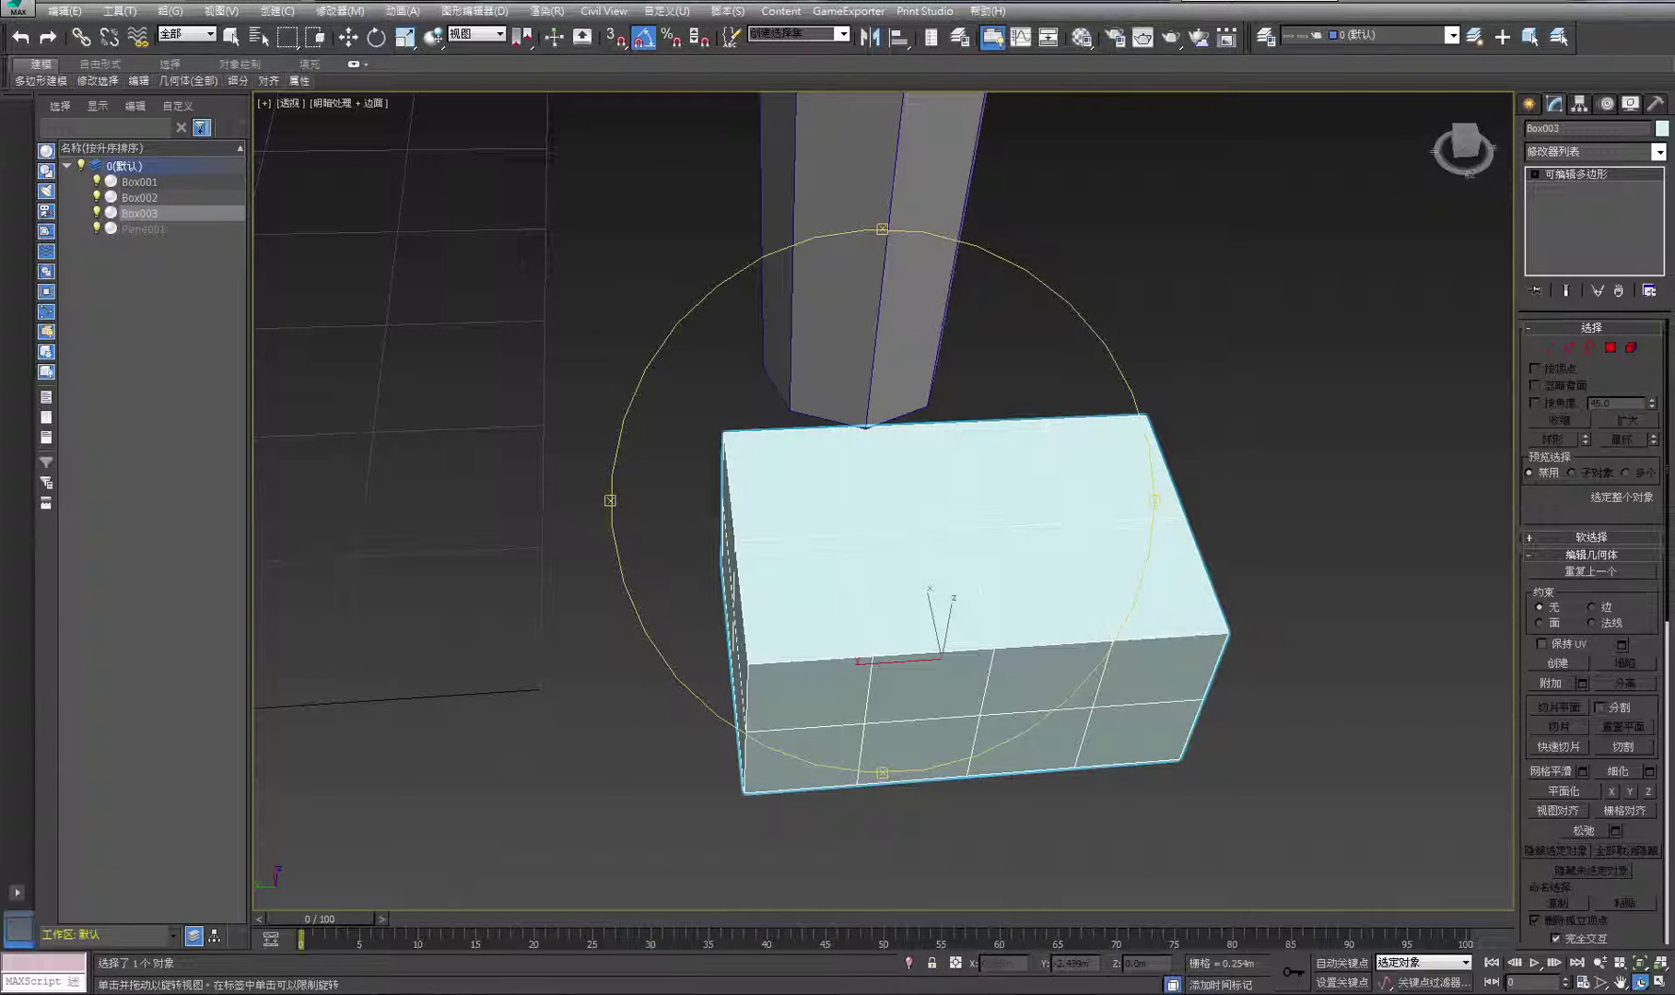
{"action": "left_click", "coordinate": [1656, 983]}
{"action": "right_click", "coordinate": [740, 363]}
{"action": "scroll", "coordinate": [728, 349], "scroll_direction": "down", "scroll_amount": 5}
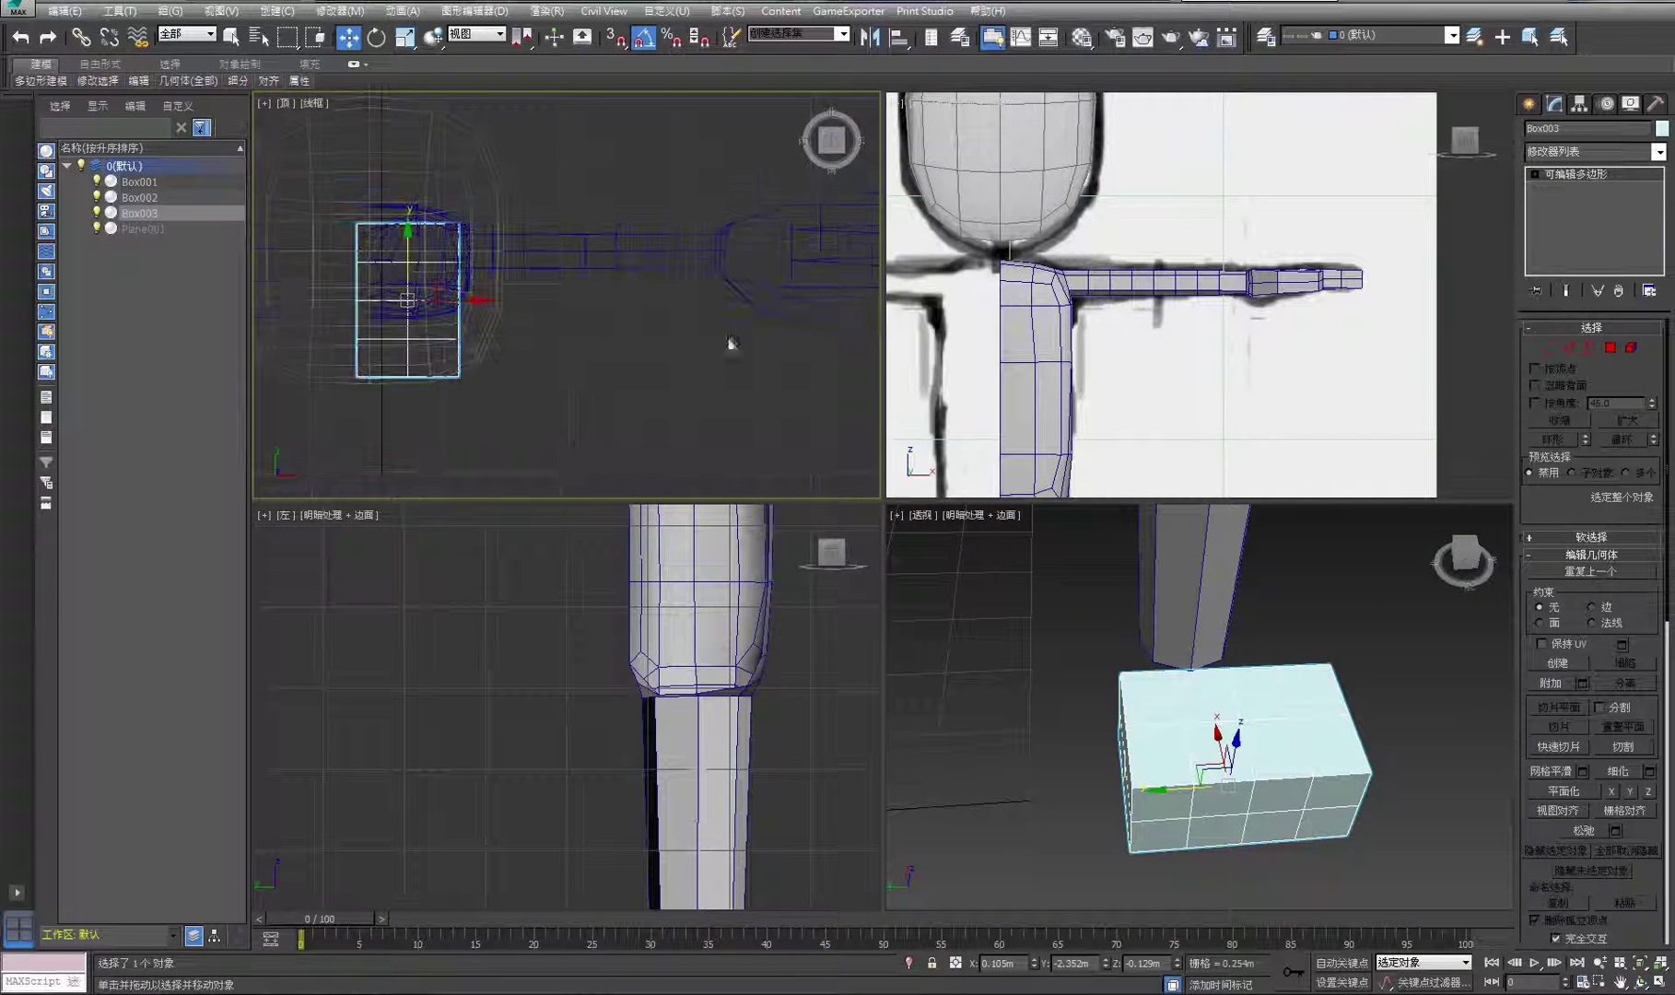
{"action": "scroll", "coordinate": [734, 408], "scroll_direction": "up", "scroll_amount": 3}
{"action": "middle_click_drag", "start_coordinate": [634, 412], "coordinate": [685, 440]}
{"action": "left_click", "coordinate": [1549, 348]}
{"action": "left_click_drag", "start_coordinate": [518, 382], "coordinate": [571, 366]}
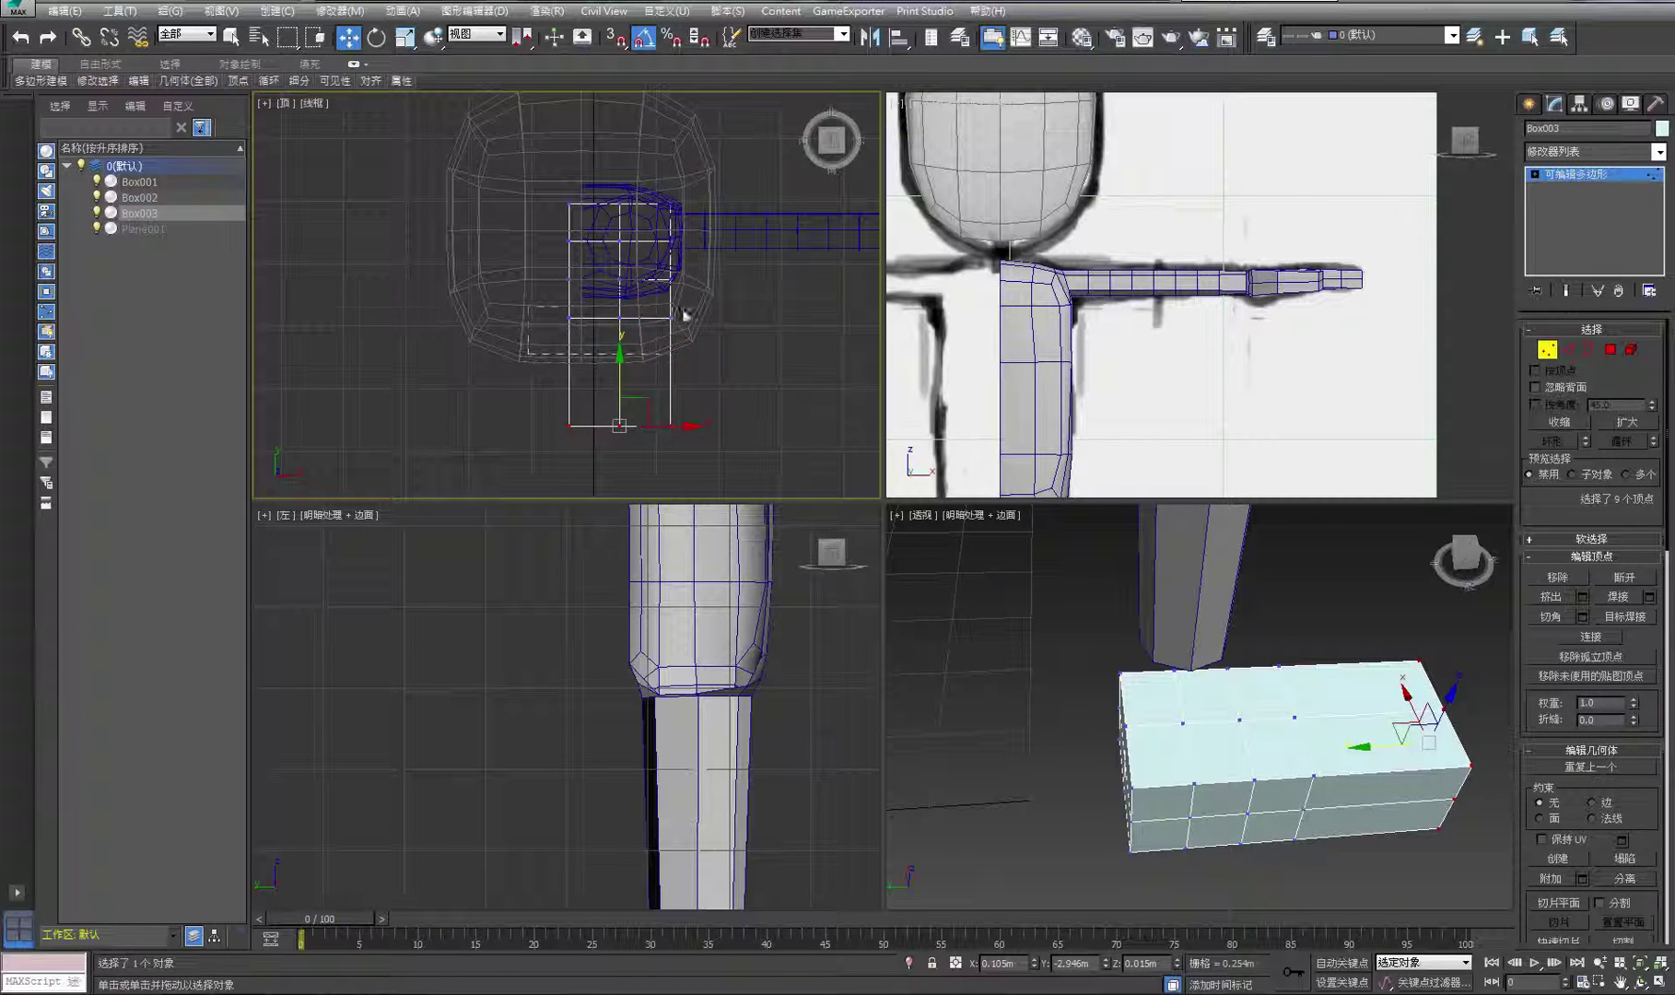
{"action": "left_click_drag", "start_coordinate": [680, 307], "coordinate": [619, 312]}
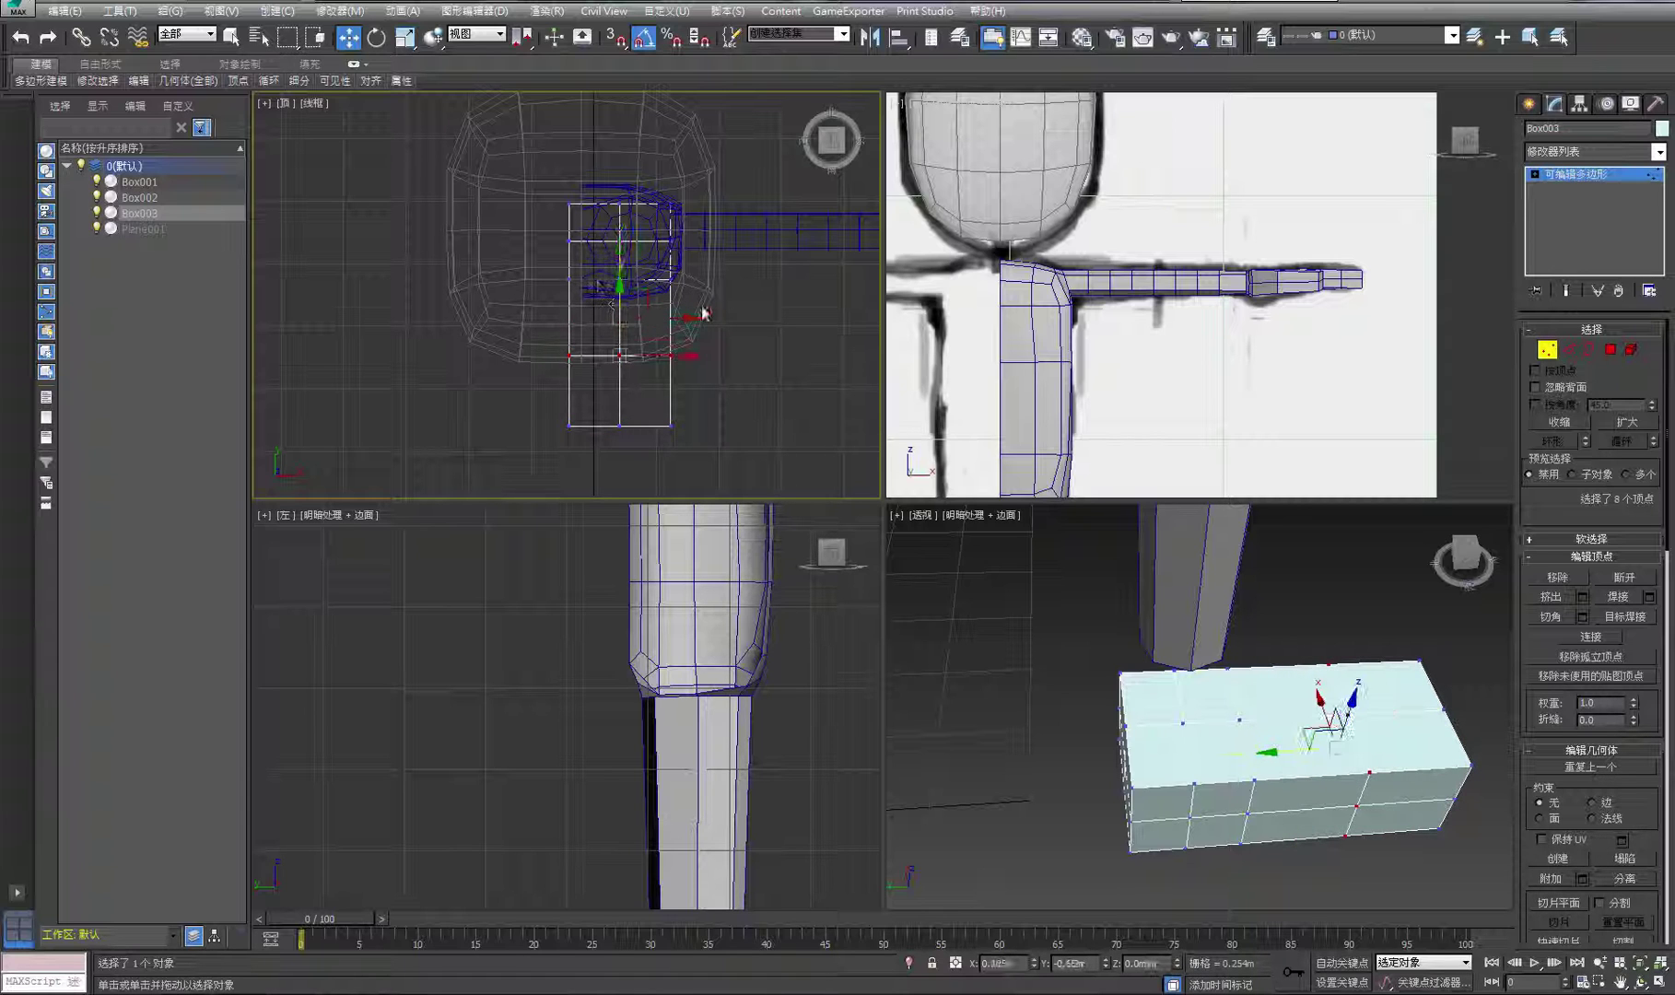
Leave vertex editing on the foot box and deselect it
{"action": "scroll", "coordinate": [643, 300], "scroll_direction": "up", "scroll_amount": 2}
{"action": "middle_click_drag", "start_coordinate": [643, 299], "coordinate": [636, 329]}
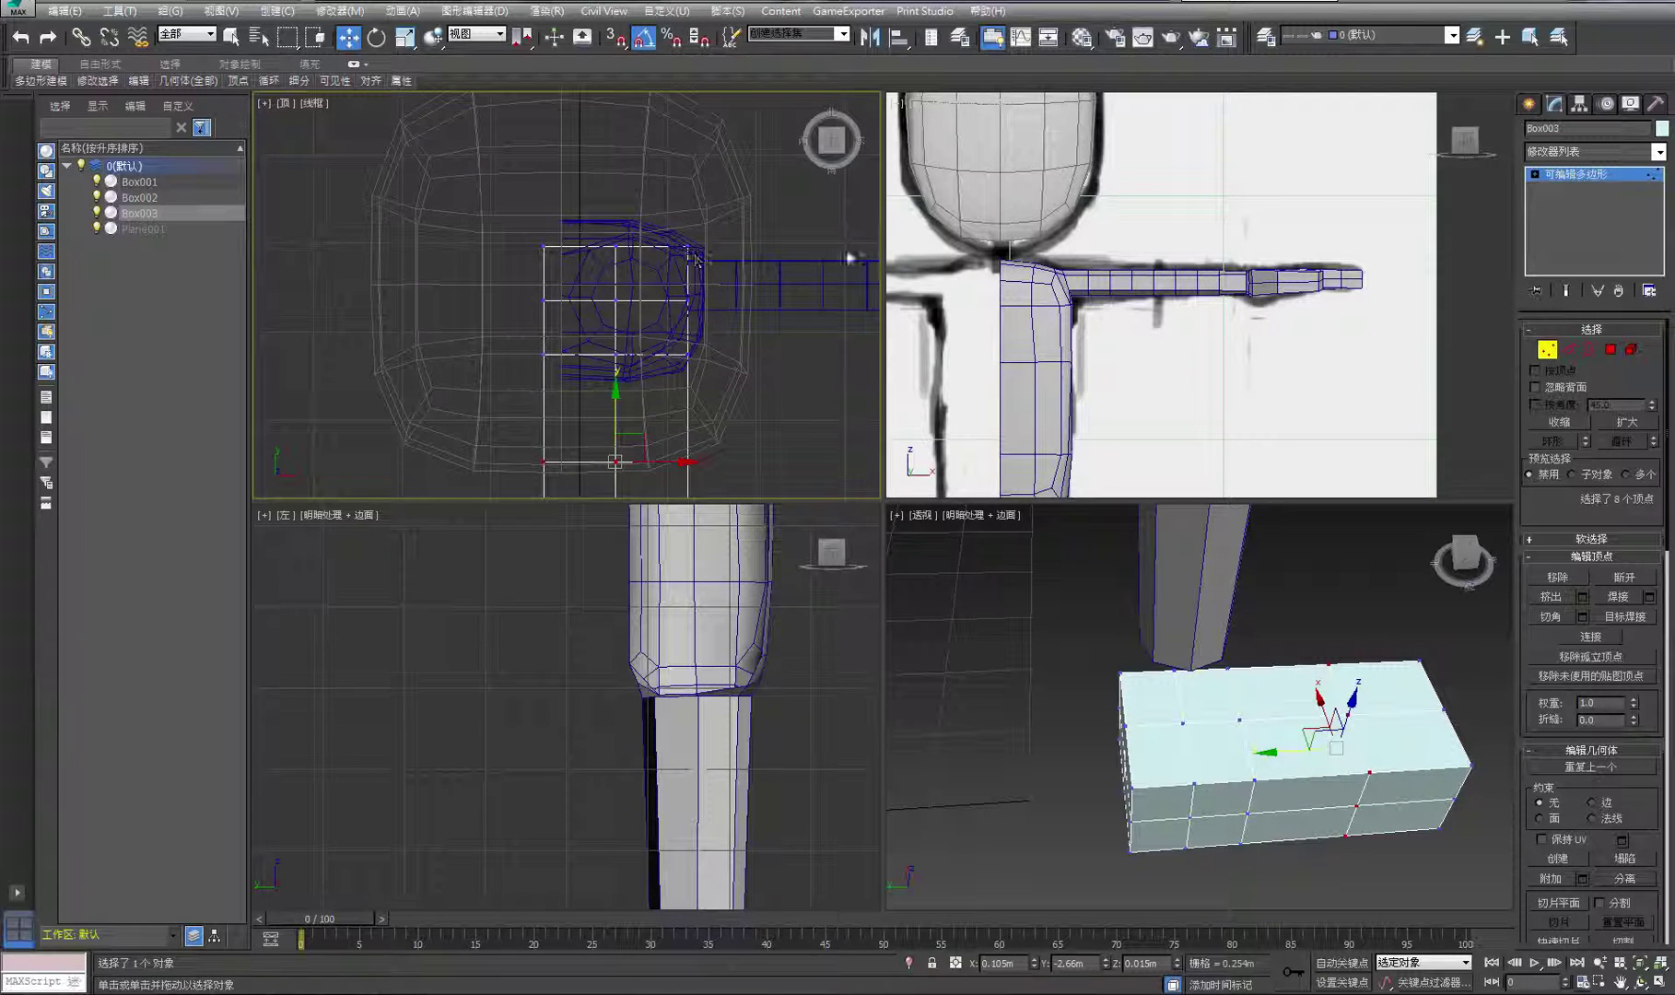
{"action": "left_click", "coordinate": [1592, 152]}
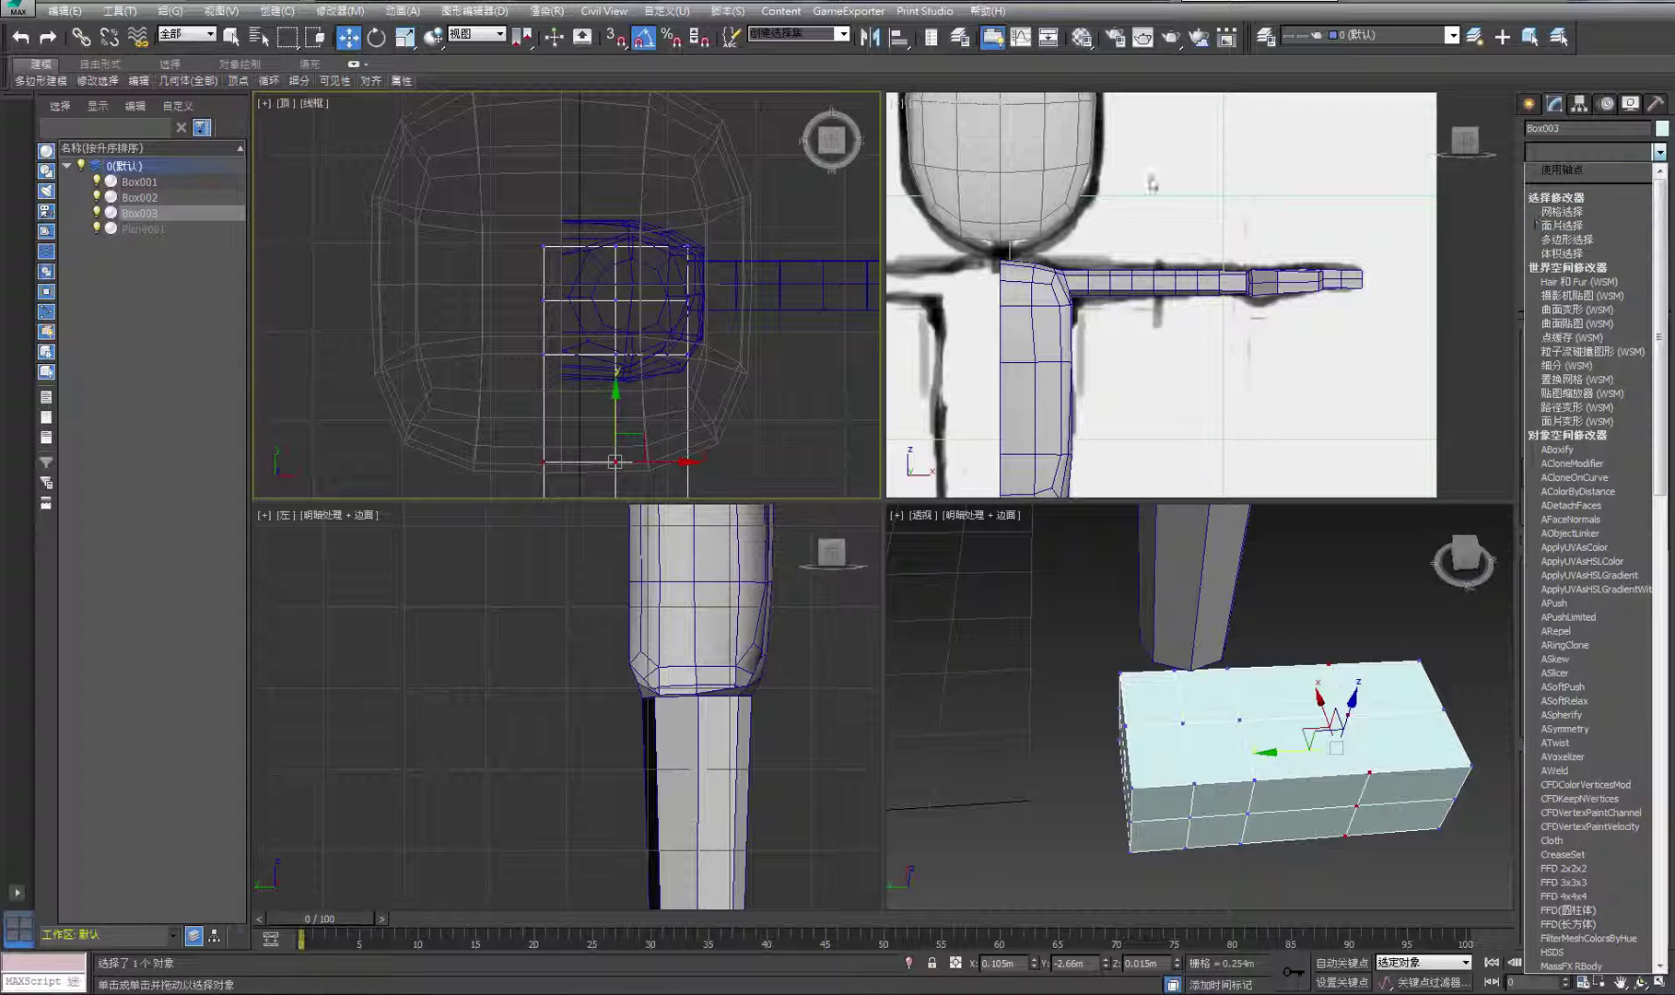
{"action": "key", "text": "Escape"}
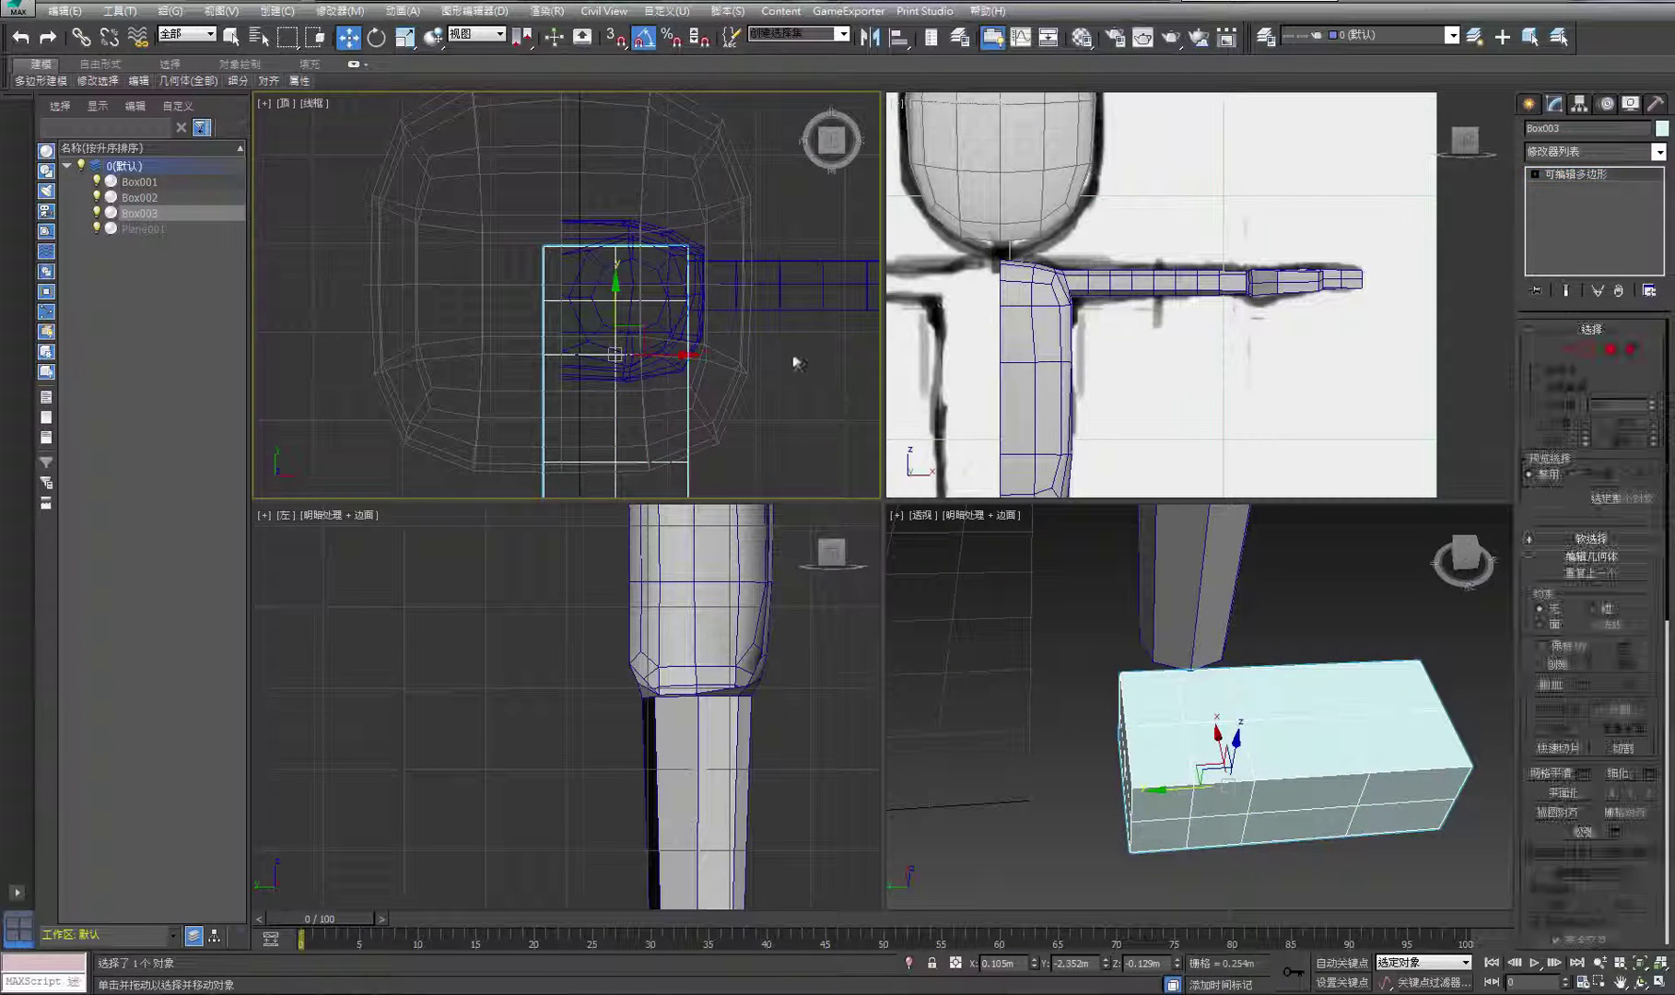
{"action": "left_click", "coordinate": [796, 360]}
{"action": "middle_click_drag", "start_coordinate": [736, 346], "coordinate": [748, 354]}
{"action": "scroll", "coordinate": [748, 356], "scroll_direction": "up", "scroll_amount": 2}
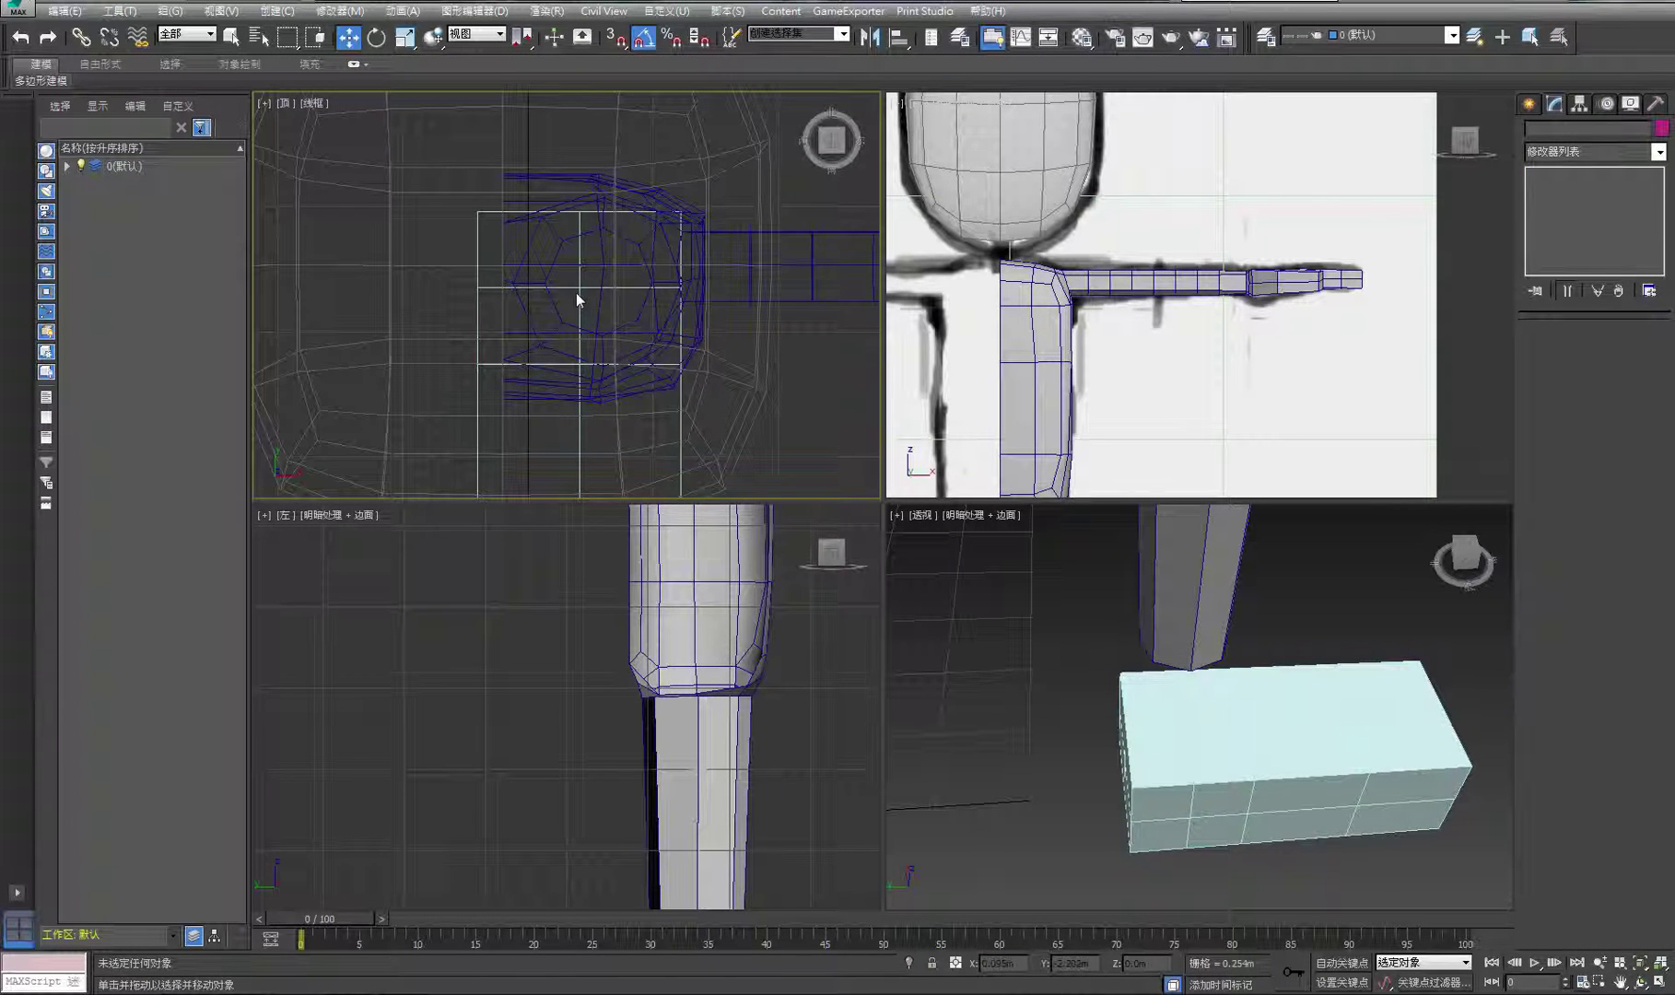
Move the whole foot box in the top view to about X 0.149 m, Y -2.336 m, beneath the leg
{"action": "left_click", "coordinate": [576, 293]}
{"action": "middle_click_drag", "start_coordinate": [634, 329], "coordinate": [640, 301]}
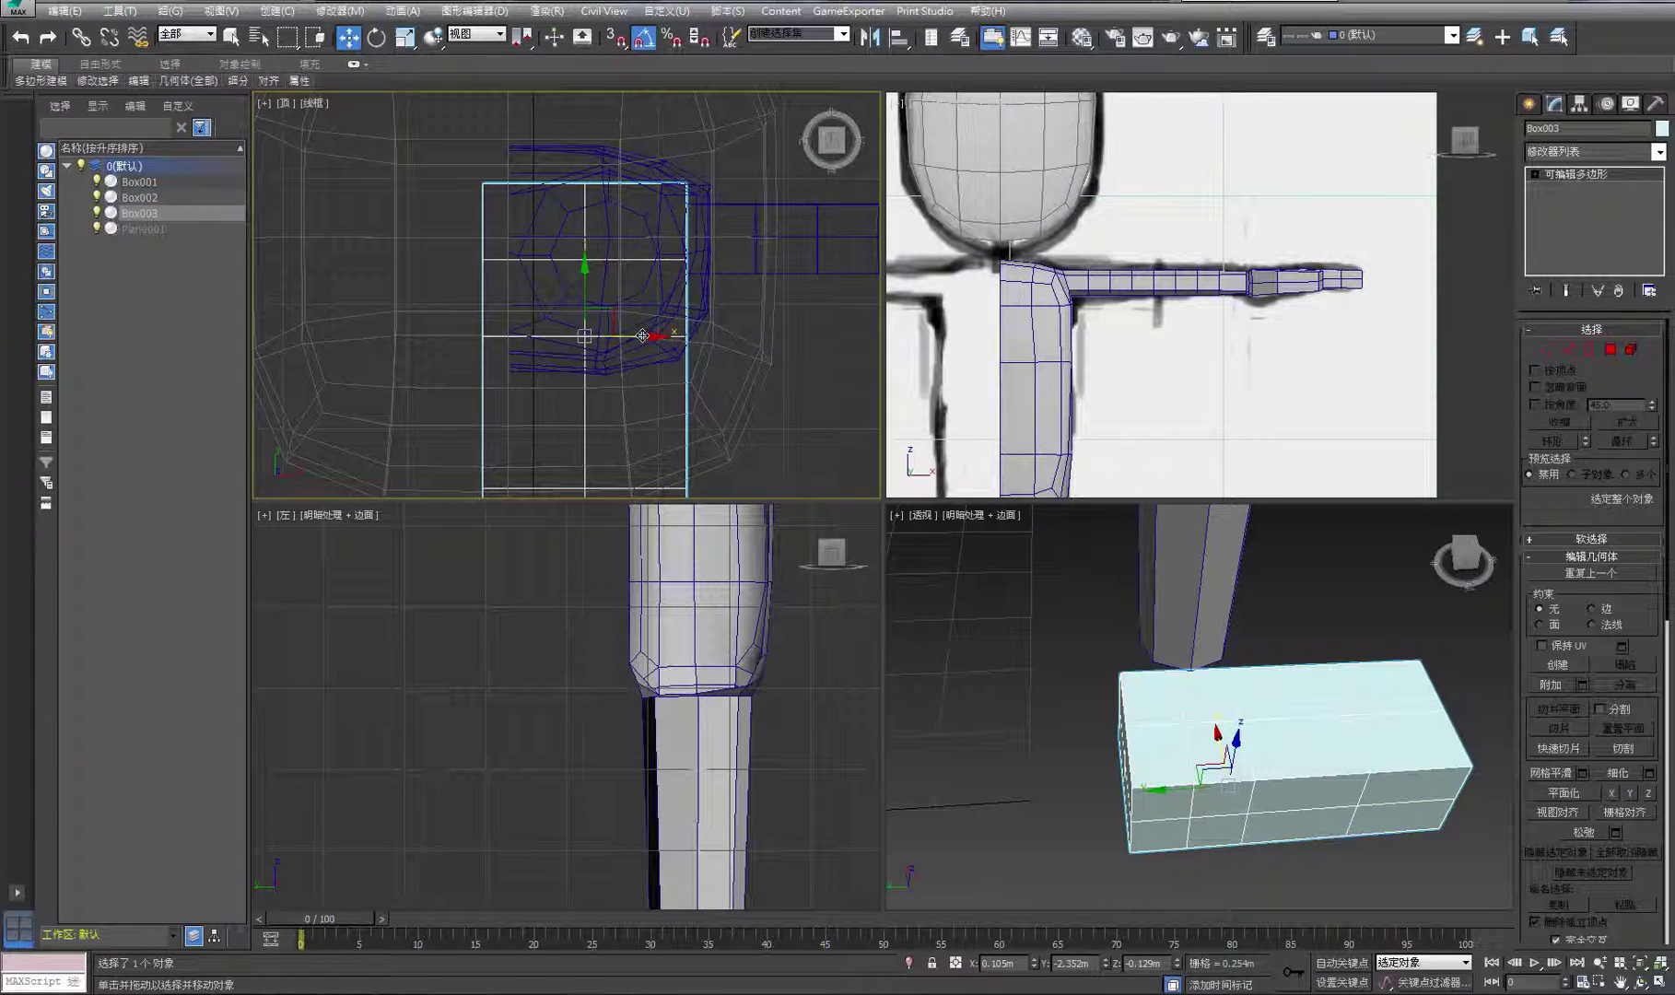
{"action": "left_click_drag", "start_coordinate": [639, 330], "coordinate": [658, 330]}
{"action": "left_click_drag", "start_coordinate": [604, 271], "coordinate": [601, 262]}
{"action": "middle_click_drag", "start_coordinate": [646, 282], "coordinate": [654, 295]}
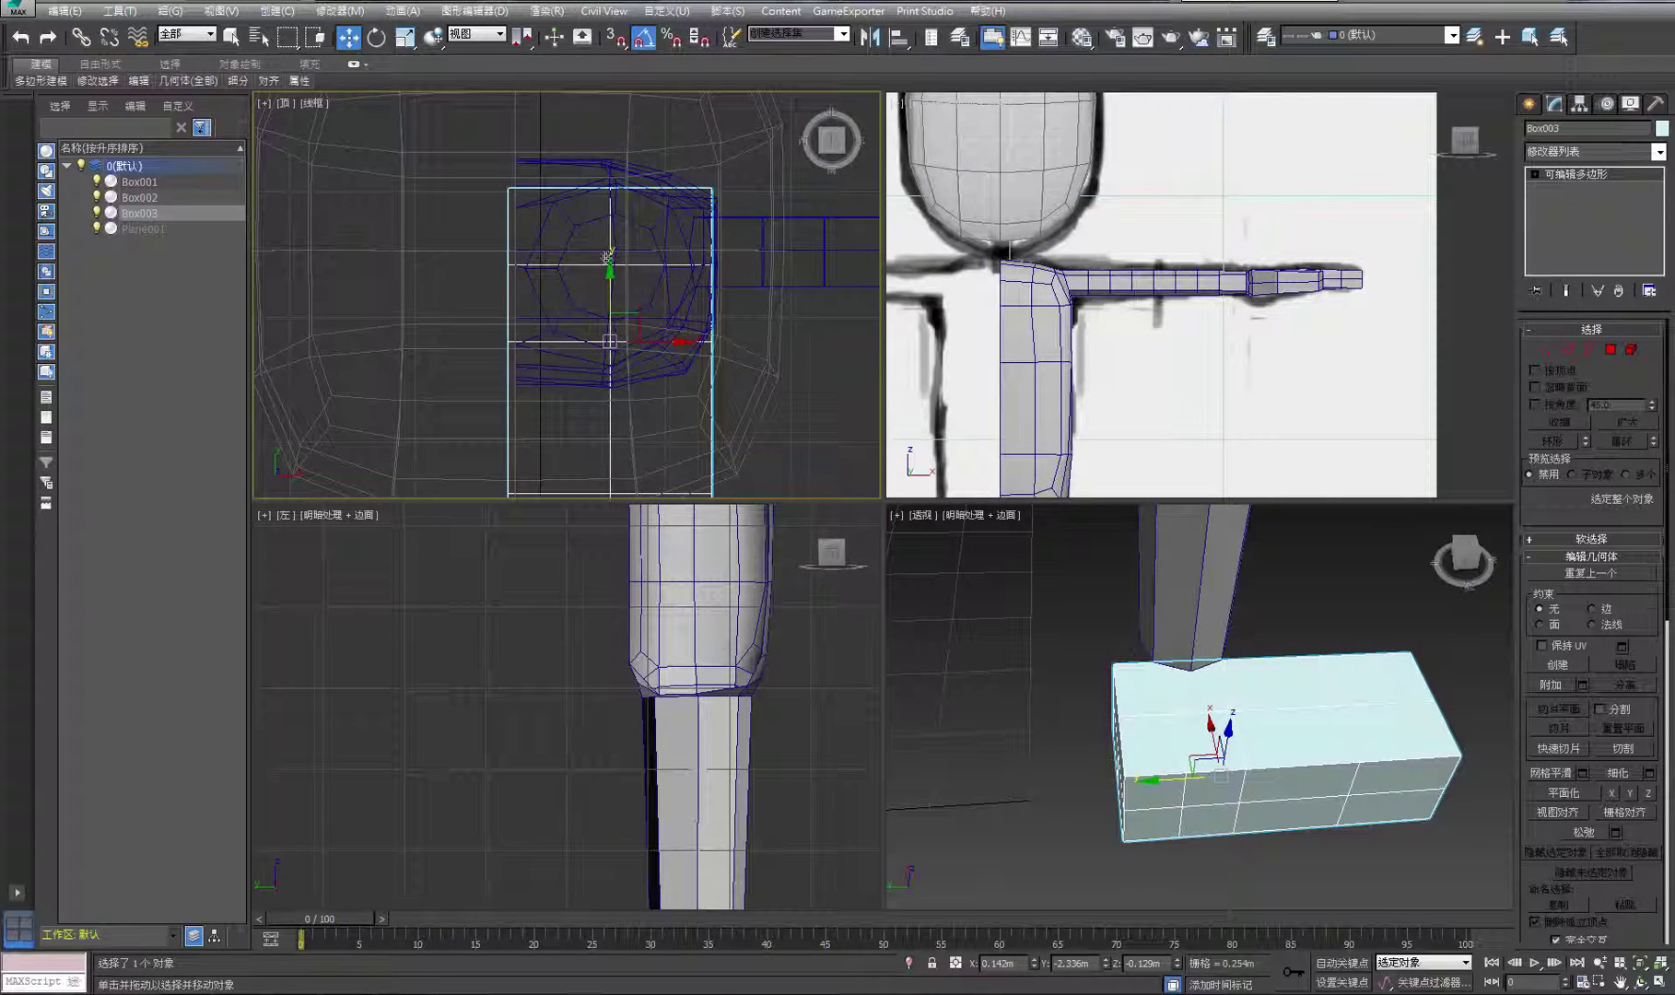
{"action": "left_click_drag", "start_coordinate": [673, 341], "coordinate": [672, 341]}
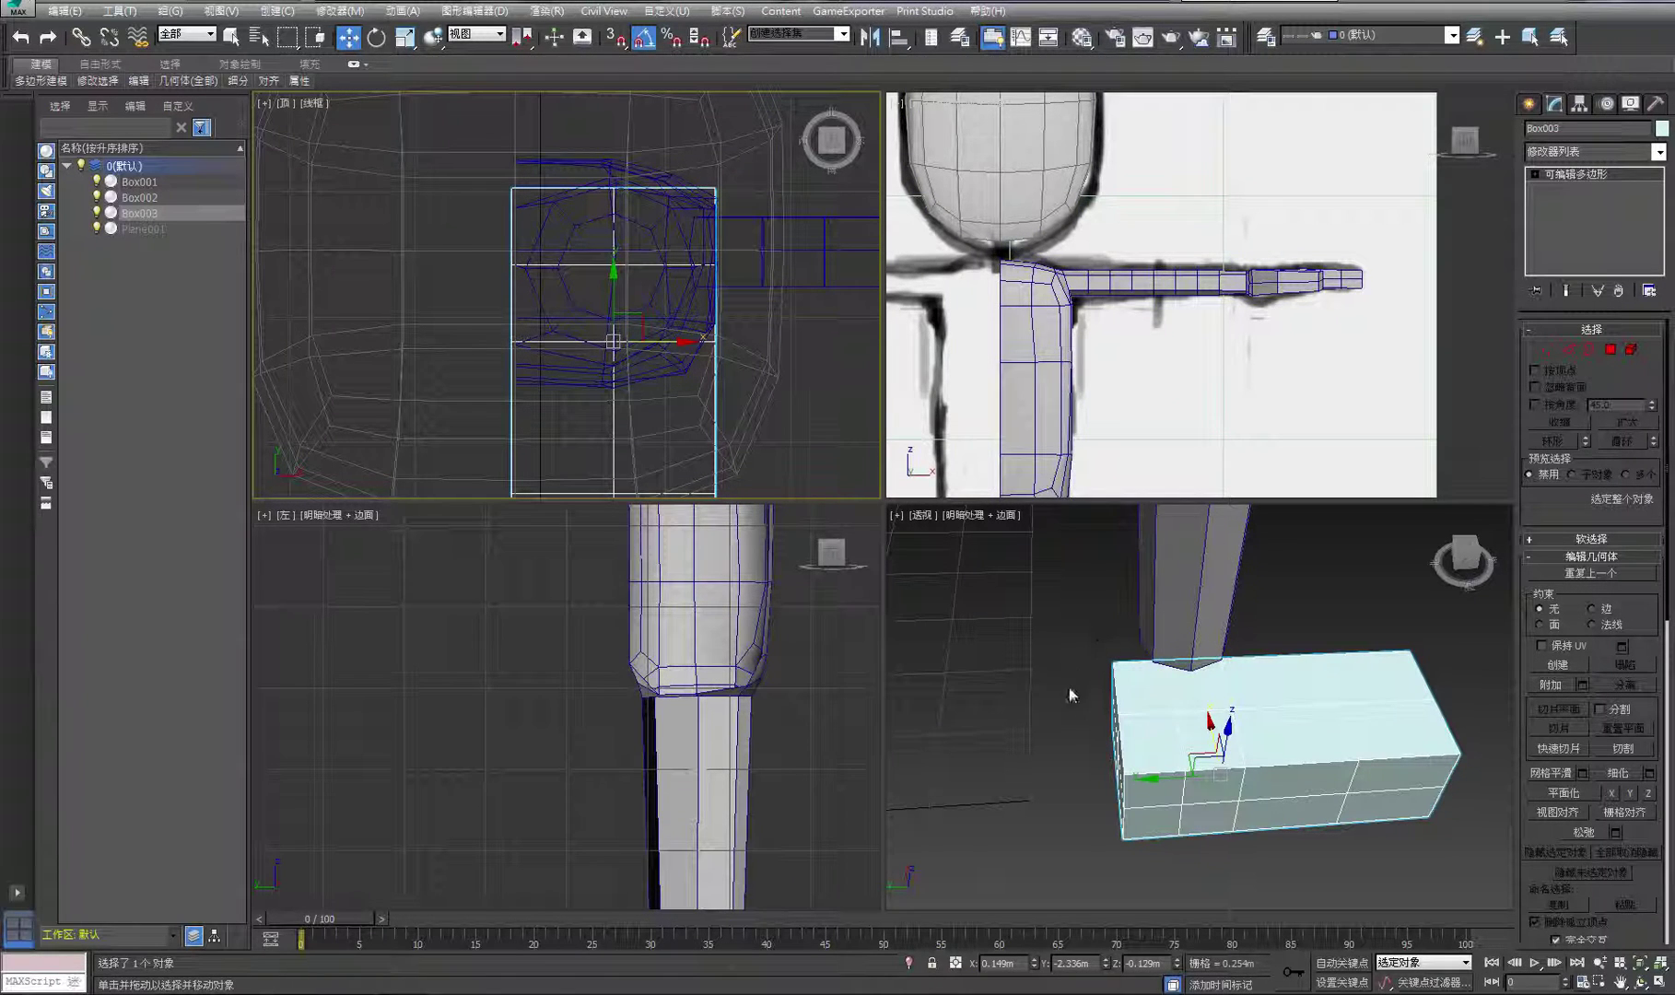
Bring the foot area into the front view, maximize the perspective view on the foot box and start vertex editing
{"action": "middle_click_drag", "start_coordinate": [1055, 645], "coordinate": [1046, 539]}
{"action": "middle_click_drag", "start_coordinate": [1130, 446], "coordinate": [1144, 137]}
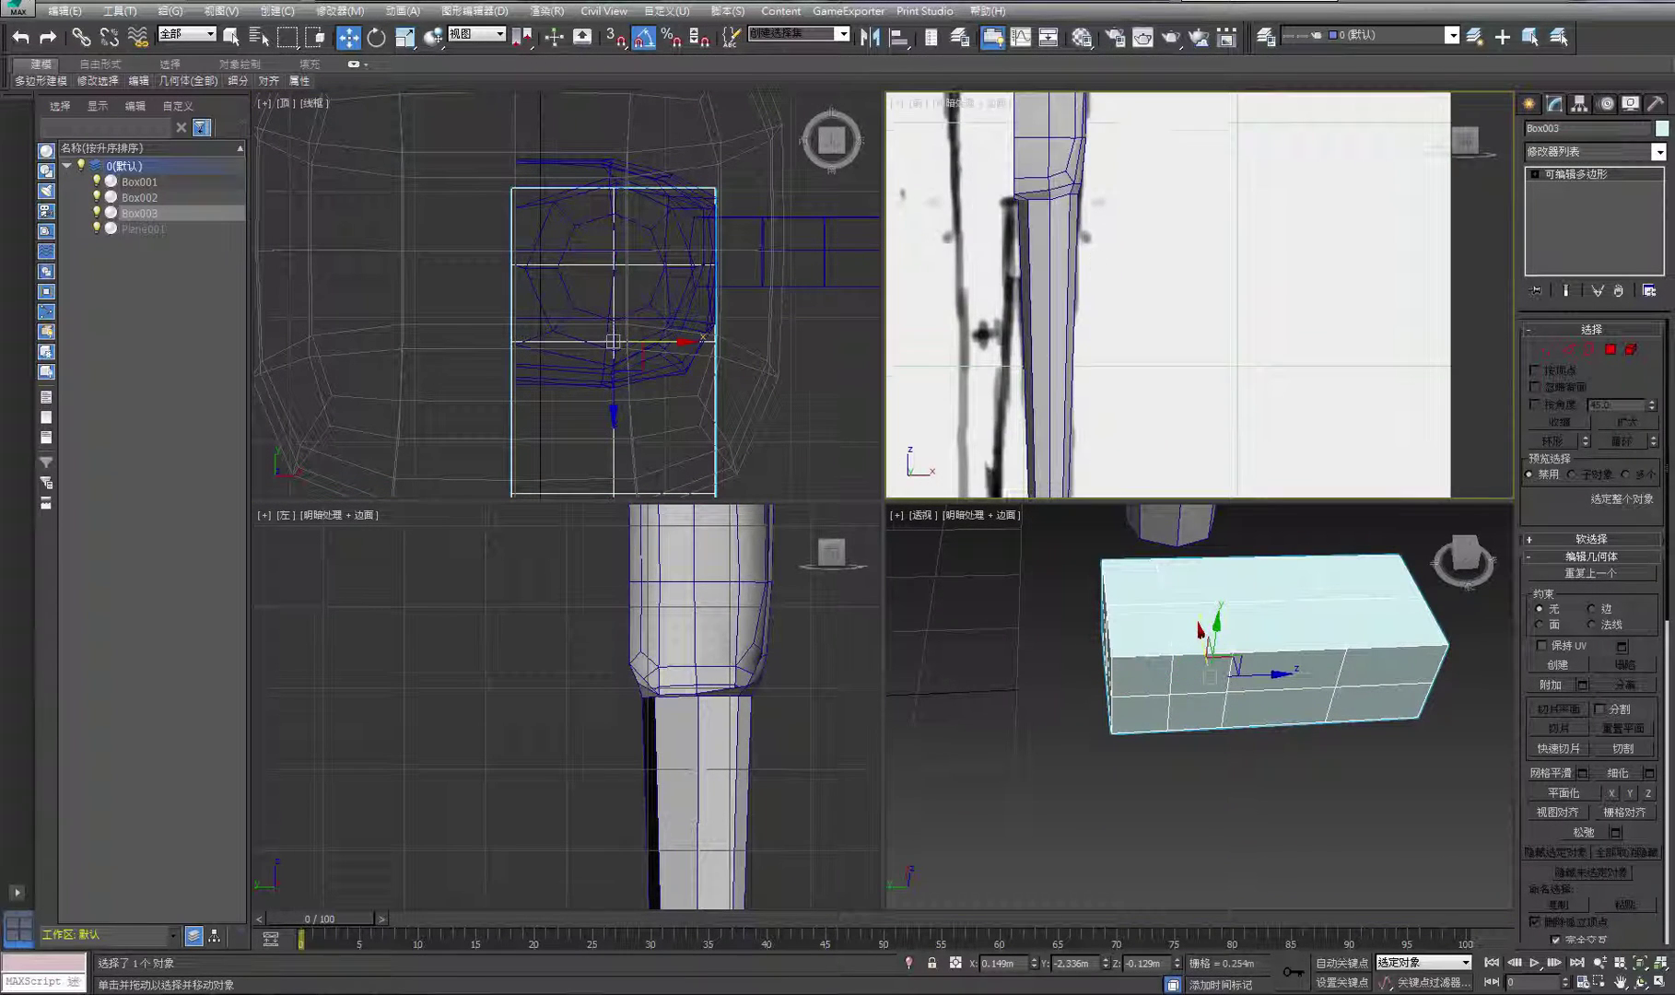
{"action": "scroll", "coordinate": [1105, 276], "scroll_direction": "down", "scroll_amount": 3}
{"action": "middle_click_drag", "start_coordinate": [1290, 843], "coordinate": [1330, 877]}
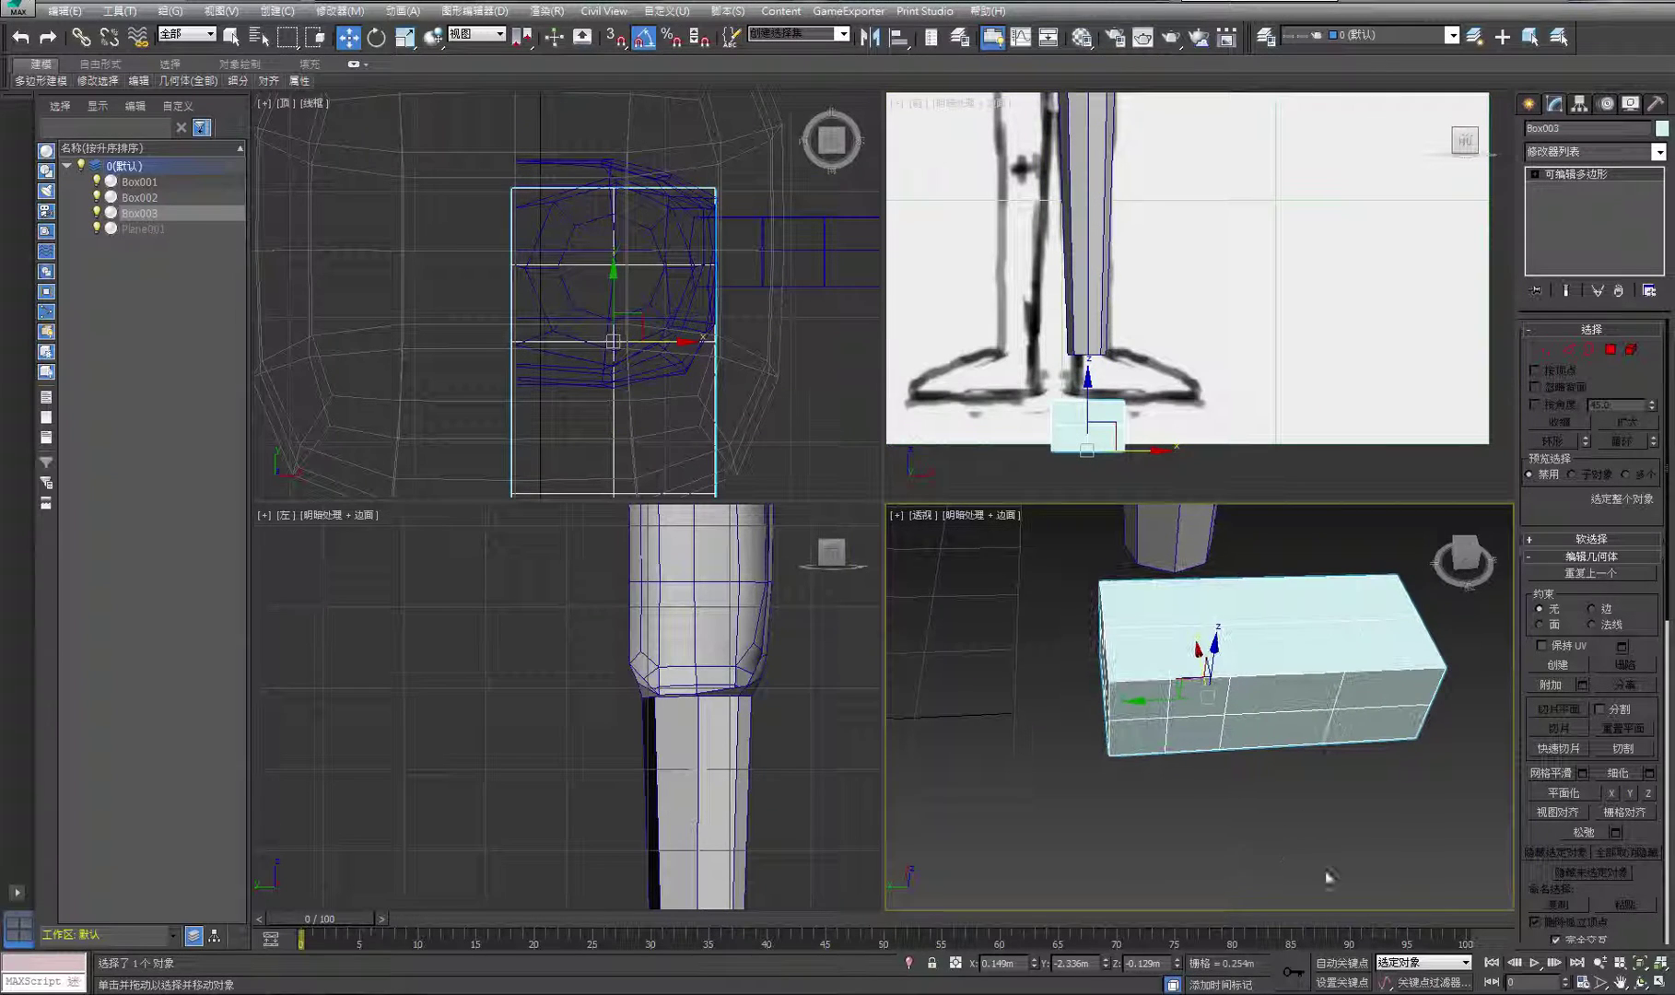
{"action": "left_click", "coordinate": [1660, 983]}
{"action": "left_click", "coordinate": [1641, 982]}
{"action": "left_click_drag", "start_coordinate": [882, 605], "coordinate": [1013, 516]}
{"action": "key", "text": "w"}
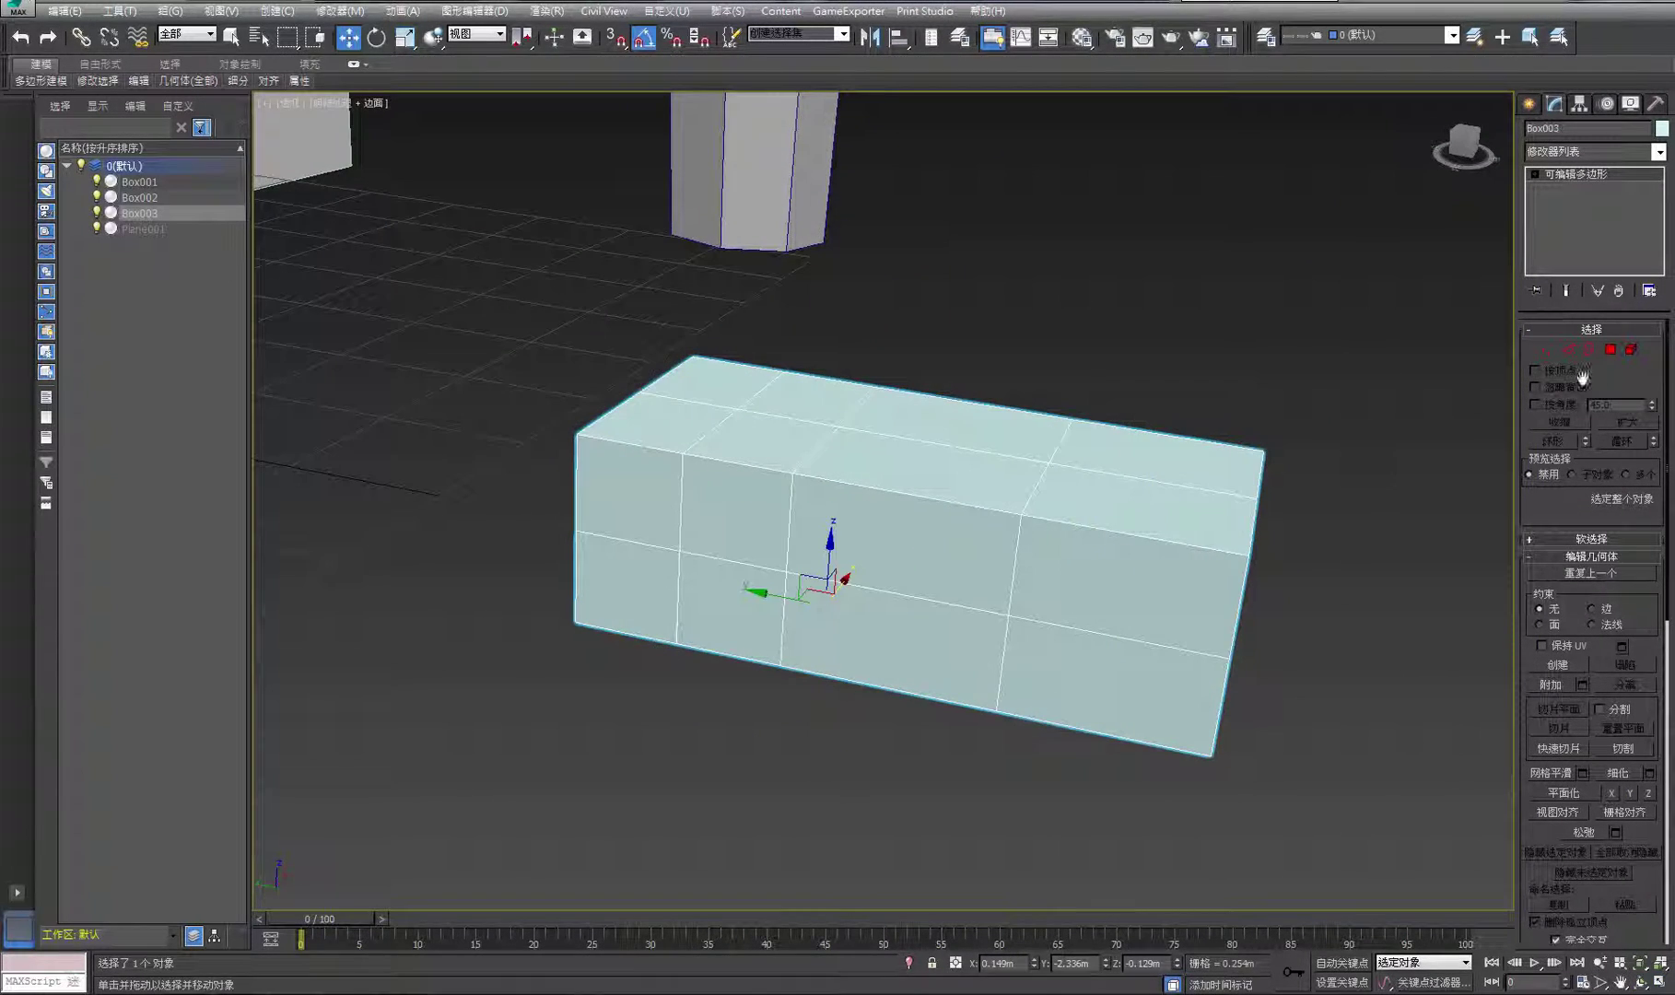
{"action": "left_click", "coordinate": [1548, 350]}
Try lowering the top toe-end vertices to about Z 0.027 m and the adjacent top row to about Z 0.084 m, and undo both moves
{"action": "left_click_drag", "start_coordinate": [1355, 413], "coordinate": [1204, 580]}
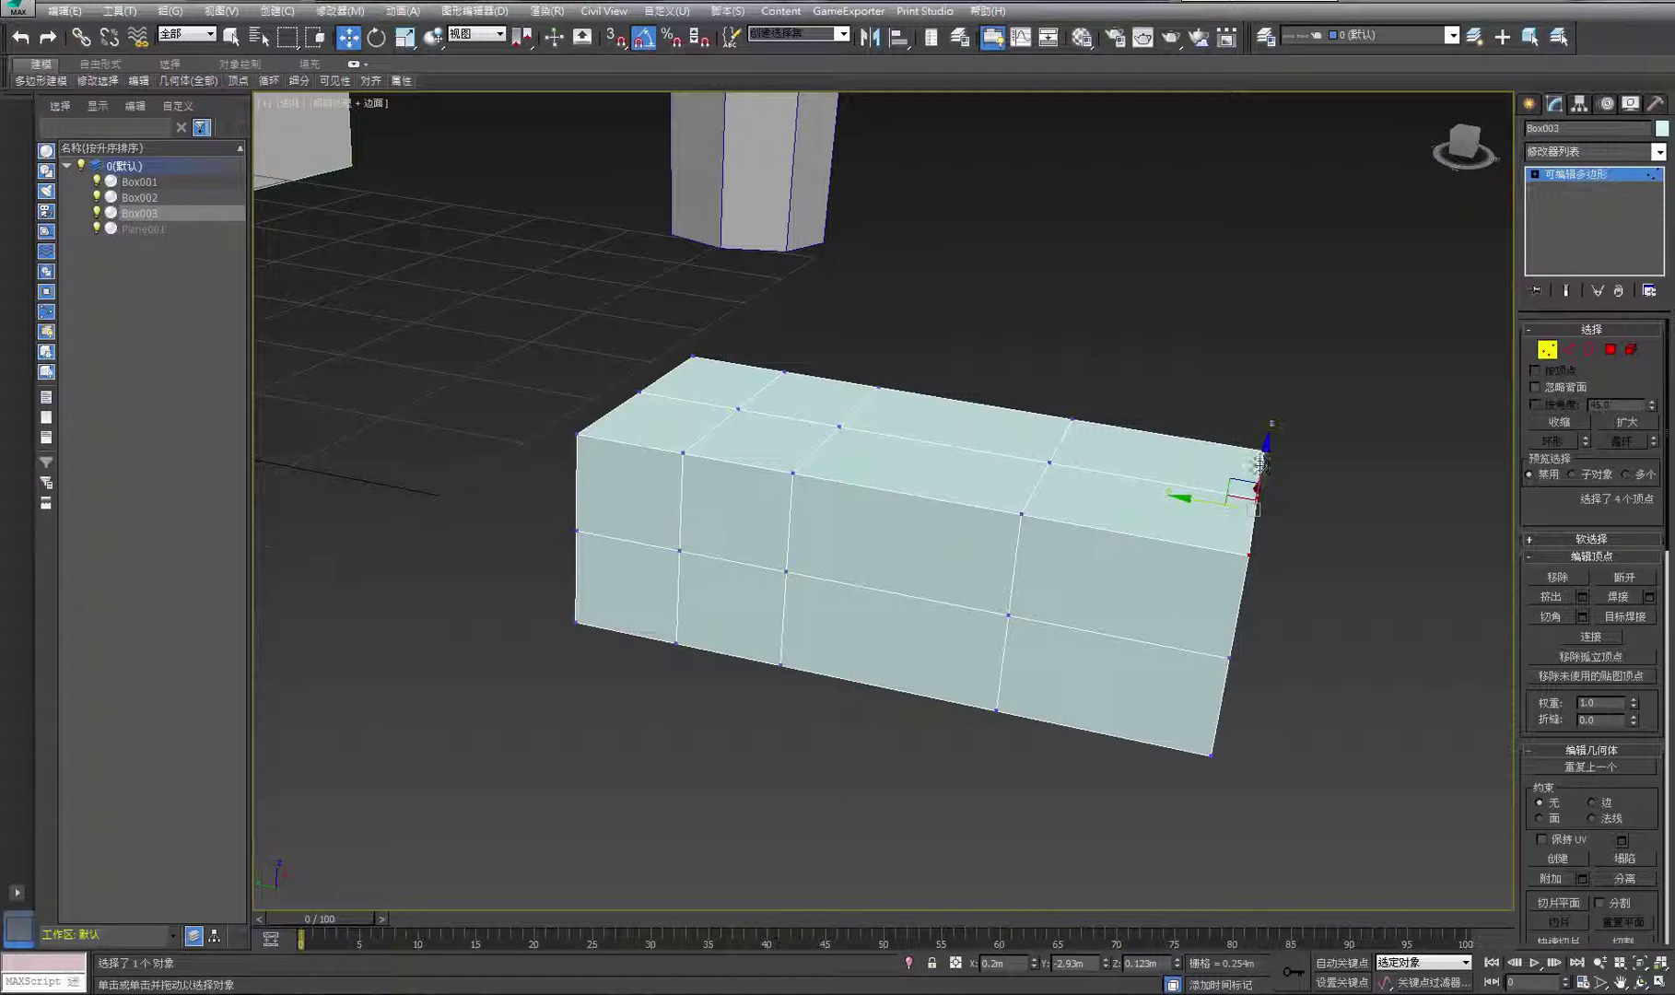
{"action": "left_click_drag", "start_coordinate": [1241, 483], "coordinate": [1122, 467]}
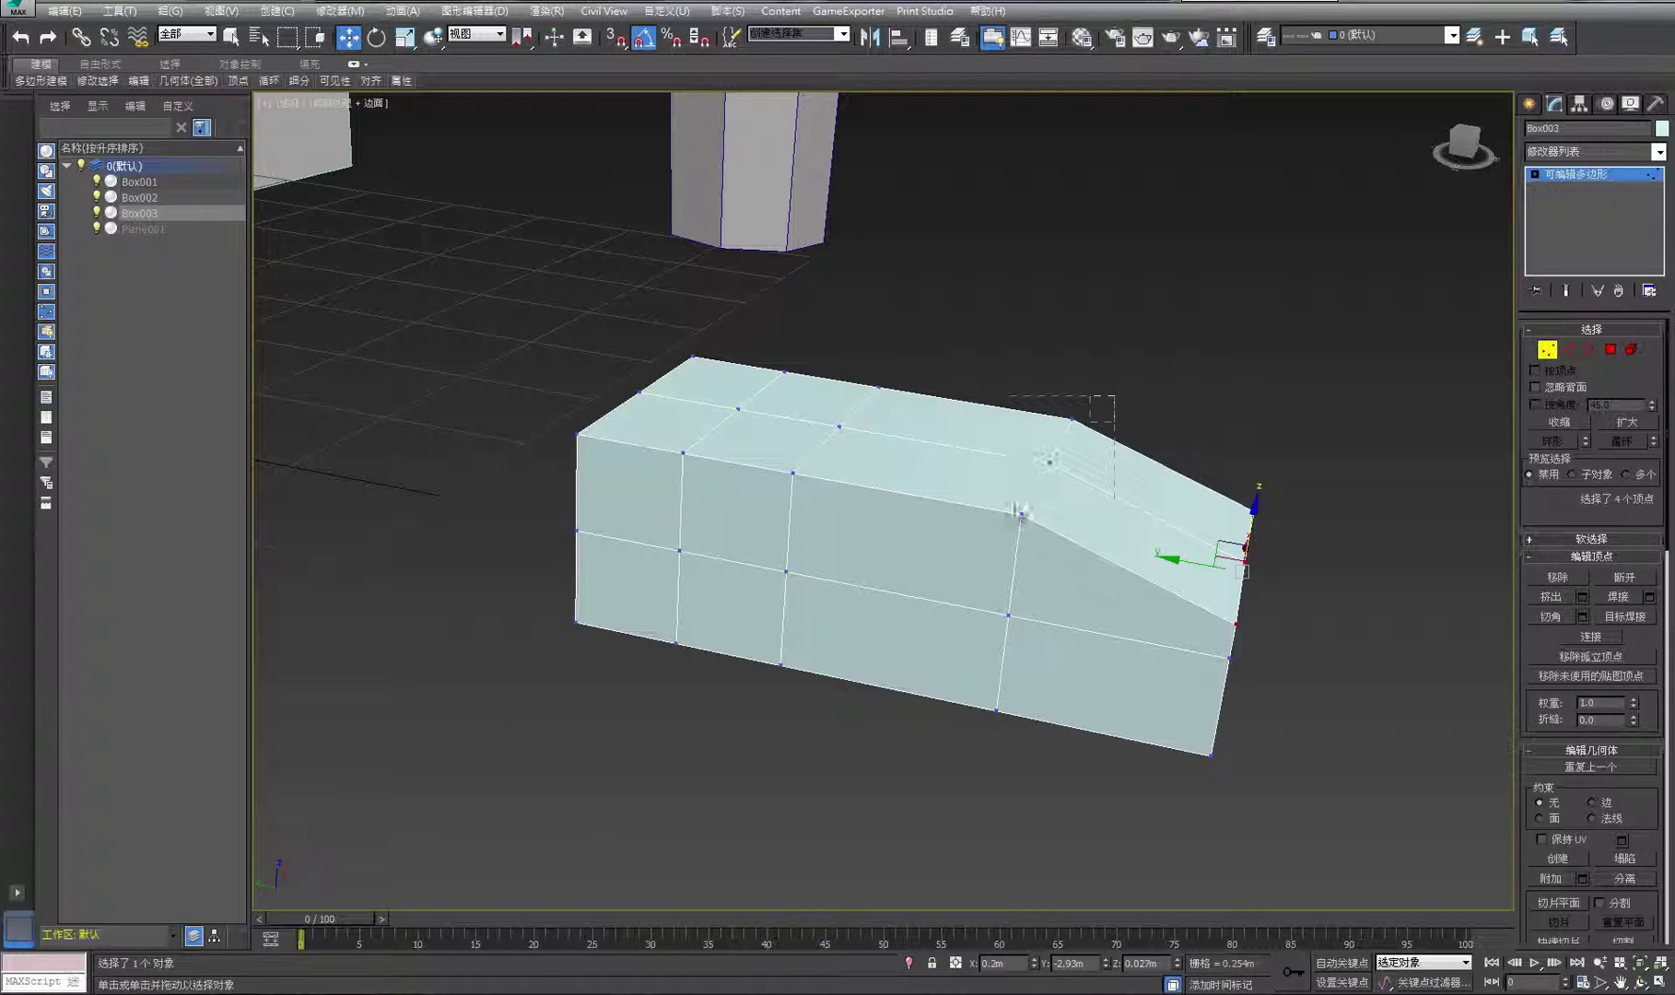
{"action": "left_click_drag", "start_coordinate": [1013, 525], "coordinate": [1004, 528]}
{"action": "left_click_drag", "start_coordinate": [1059, 452], "coordinate": [1060, 472]}
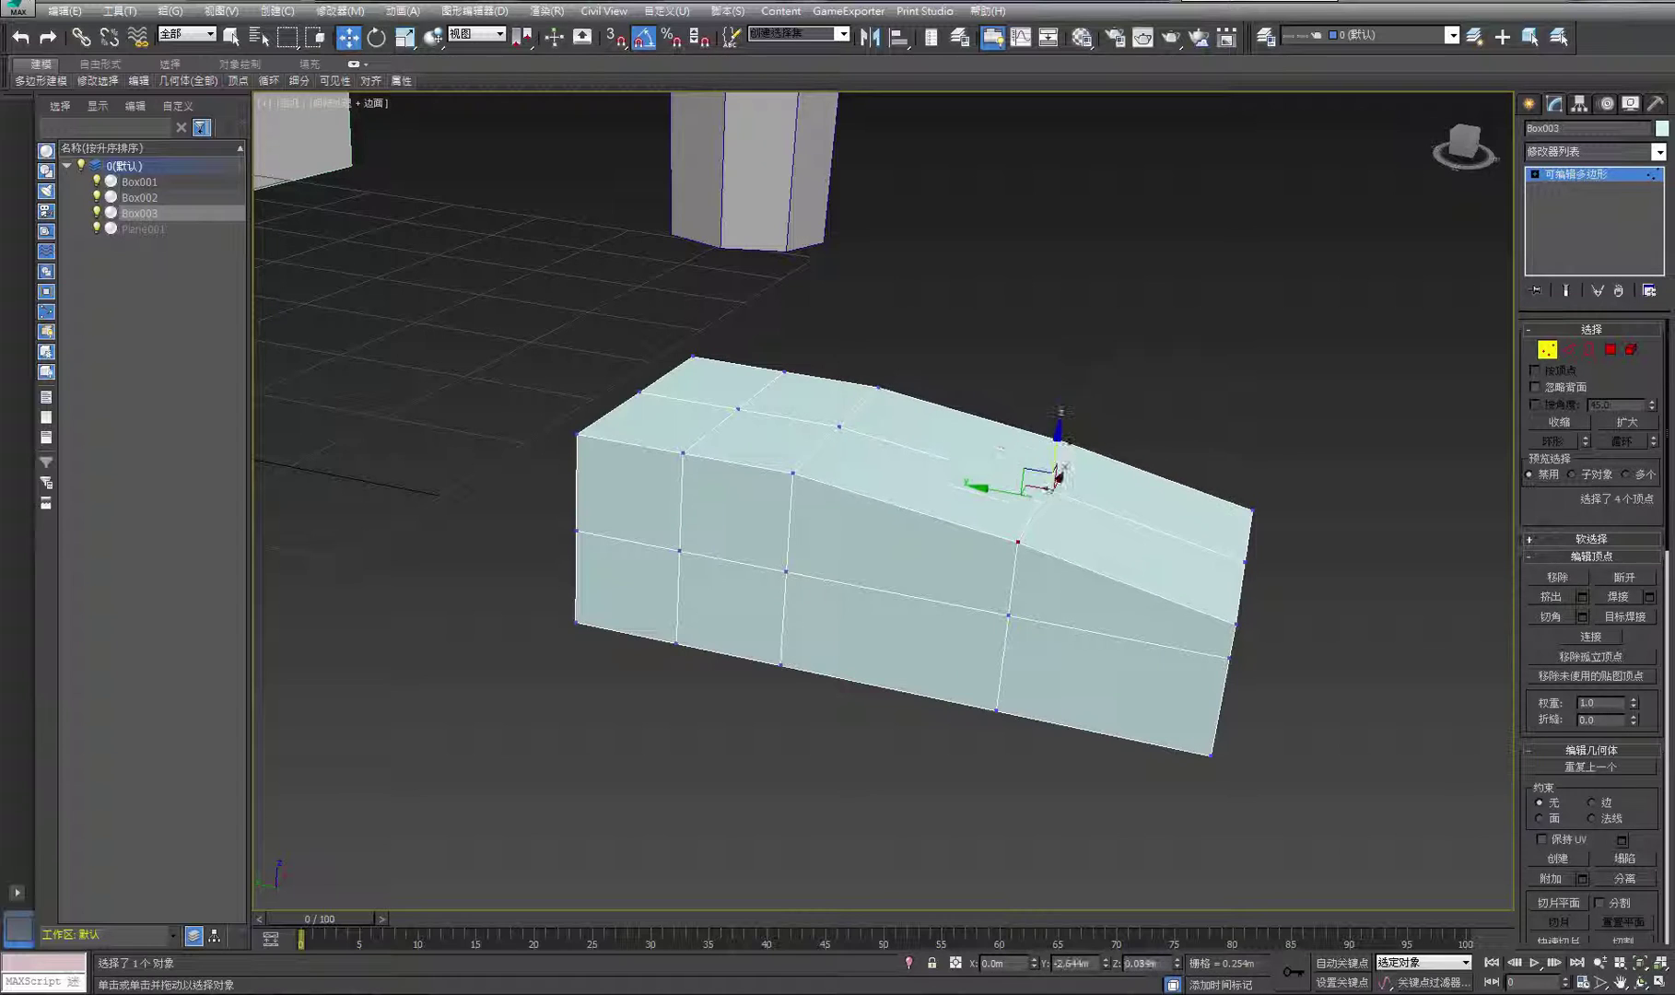
{"action": "left_click", "coordinate": [1641, 982]}
{"action": "left_click_drag", "start_coordinate": [1021, 636], "coordinate": [998, 607]}
{"action": "right_click", "coordinate": [1294, 525]}
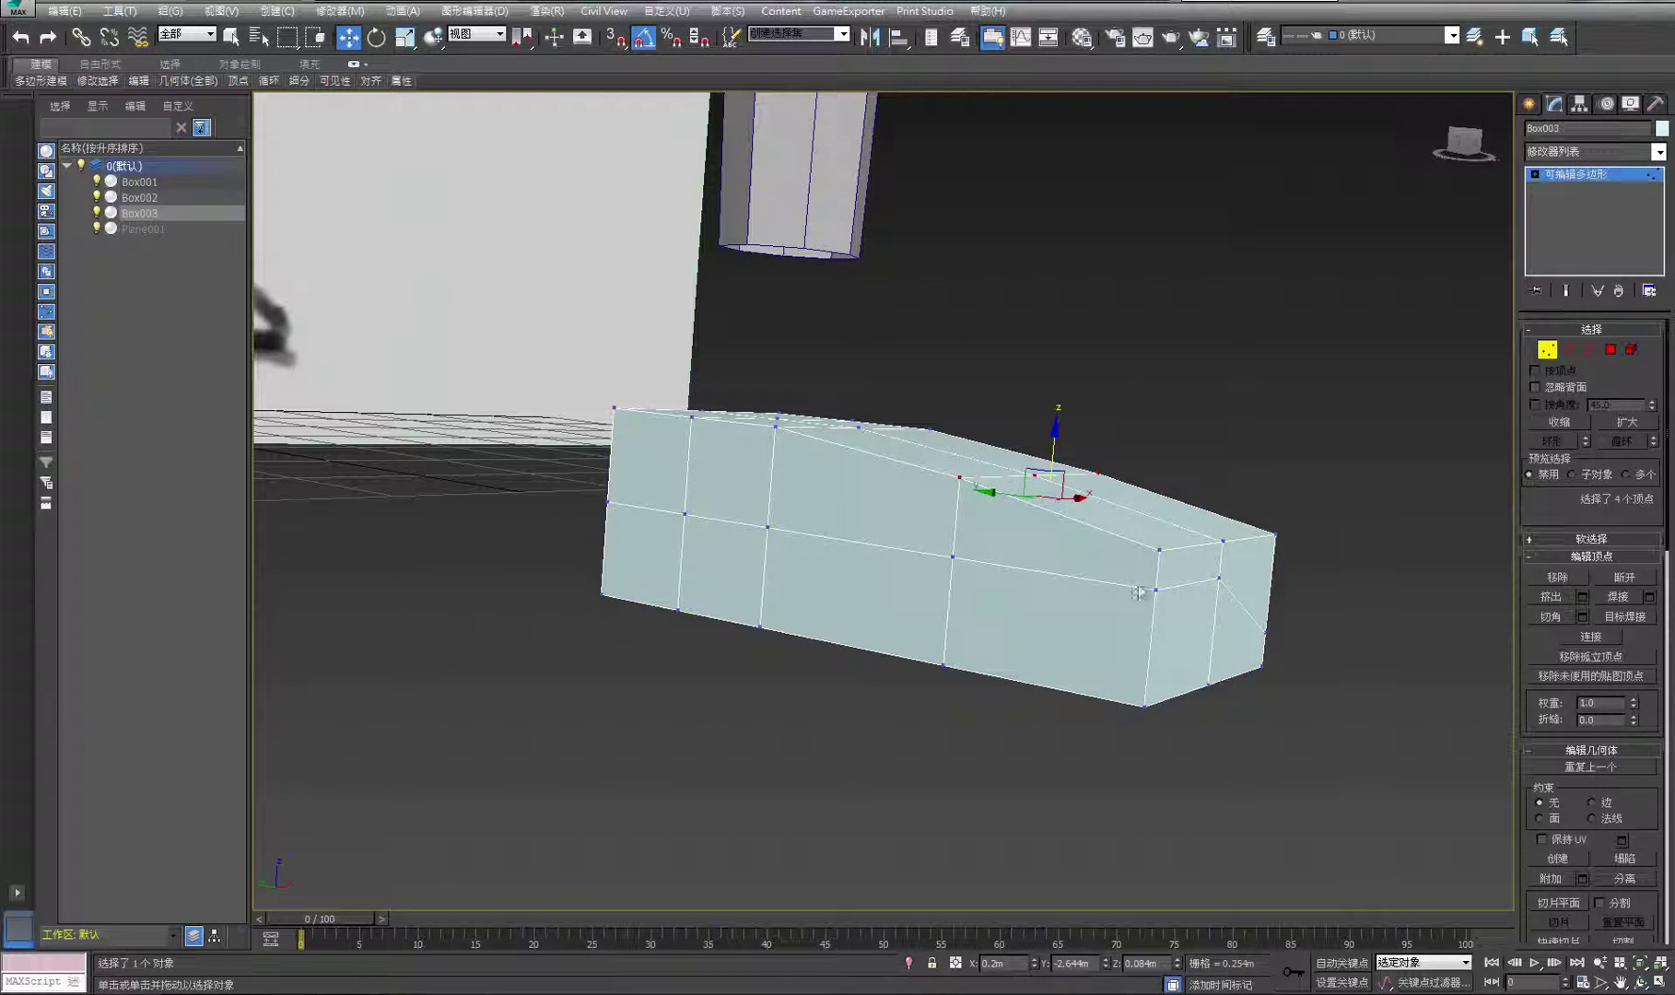
{"action": "key", "text": "ctrl+z"}
{"action": "key", "text": "ctrl+z"}
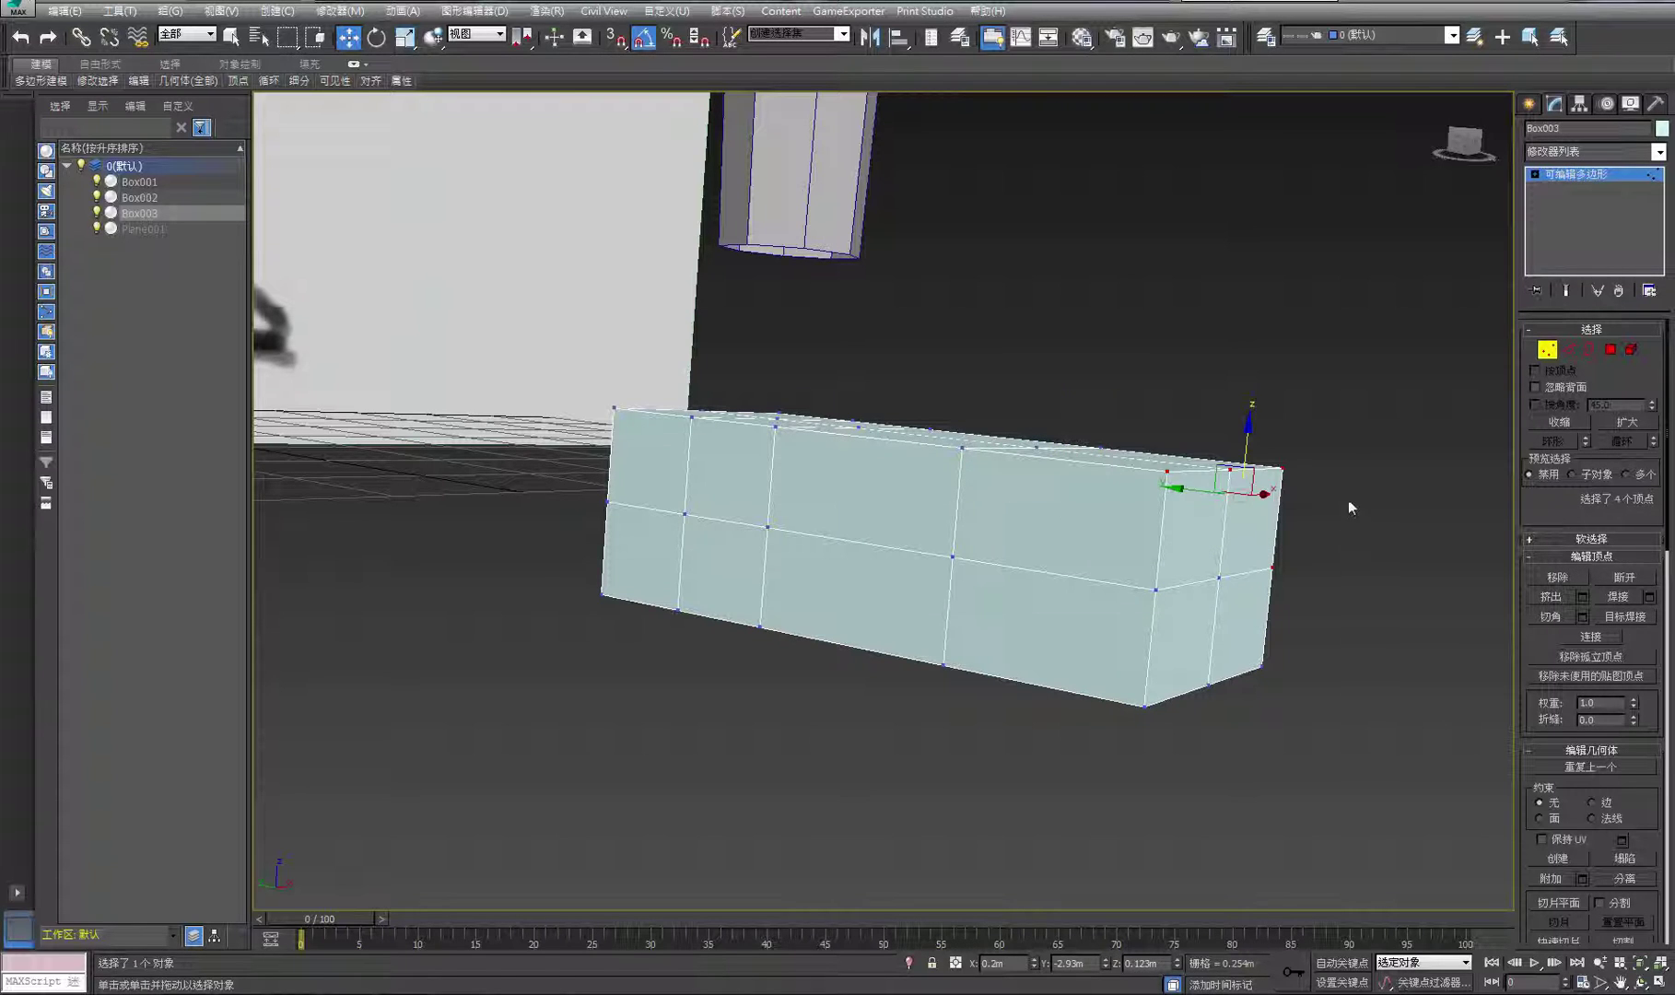
Slope the foot's top toward the toe by lowering the toe end's upper and middle vertices and the adjacent top vertex row
{"action": "left_click_drag", "start_coordinate": [1338, 441], "coordinate": [1143, 509]}
{"action": "left_click_drag", "start_coordinate": [1238, 423], "coordinate": [1234, 509]}
{"action": "left_click_drag", "start_coordinate": [1346, 493], "coordinate": [1097, 615]}
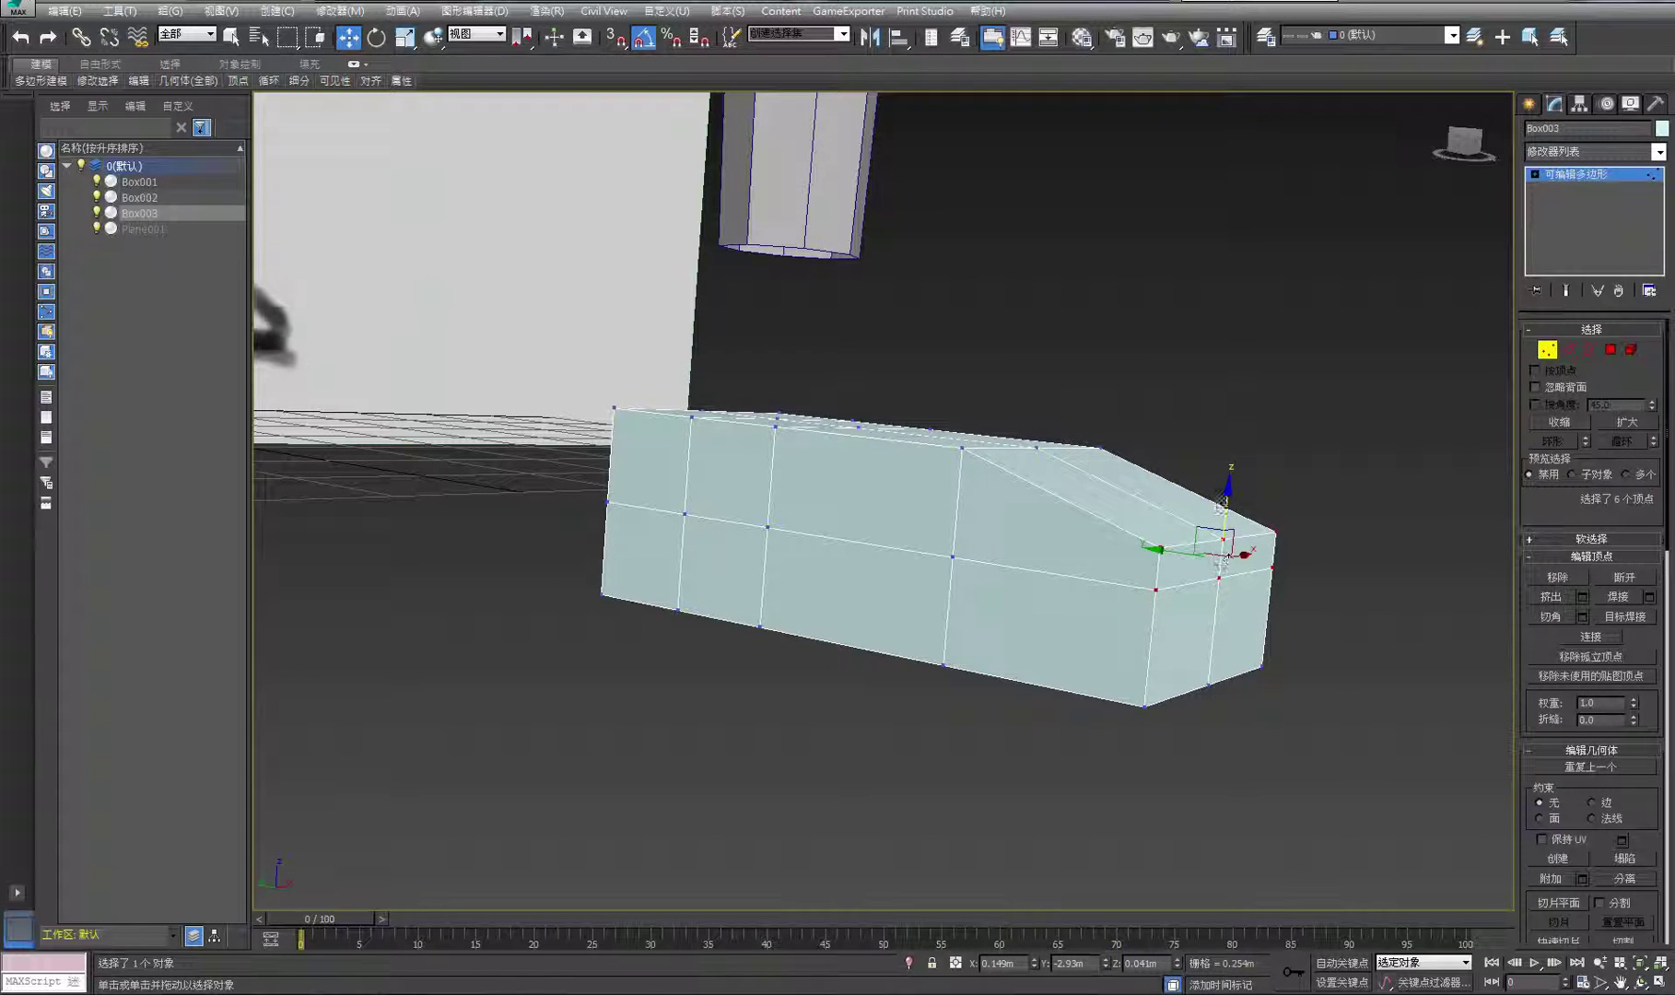
{"action": "left_click_drag", "start_coordinate": [1222, 507], "coordinate": [1220, 546]}
{"action": "left_click_drag", "start_coordinate": [1155, 424], "coordinate": [949, 465]}
{"action": "left_click_drag", "start_coordinate": [1039, 401], "coordinate": [1039, 447]}
{"action": "left_click", "coordinate": [1347, 639]}
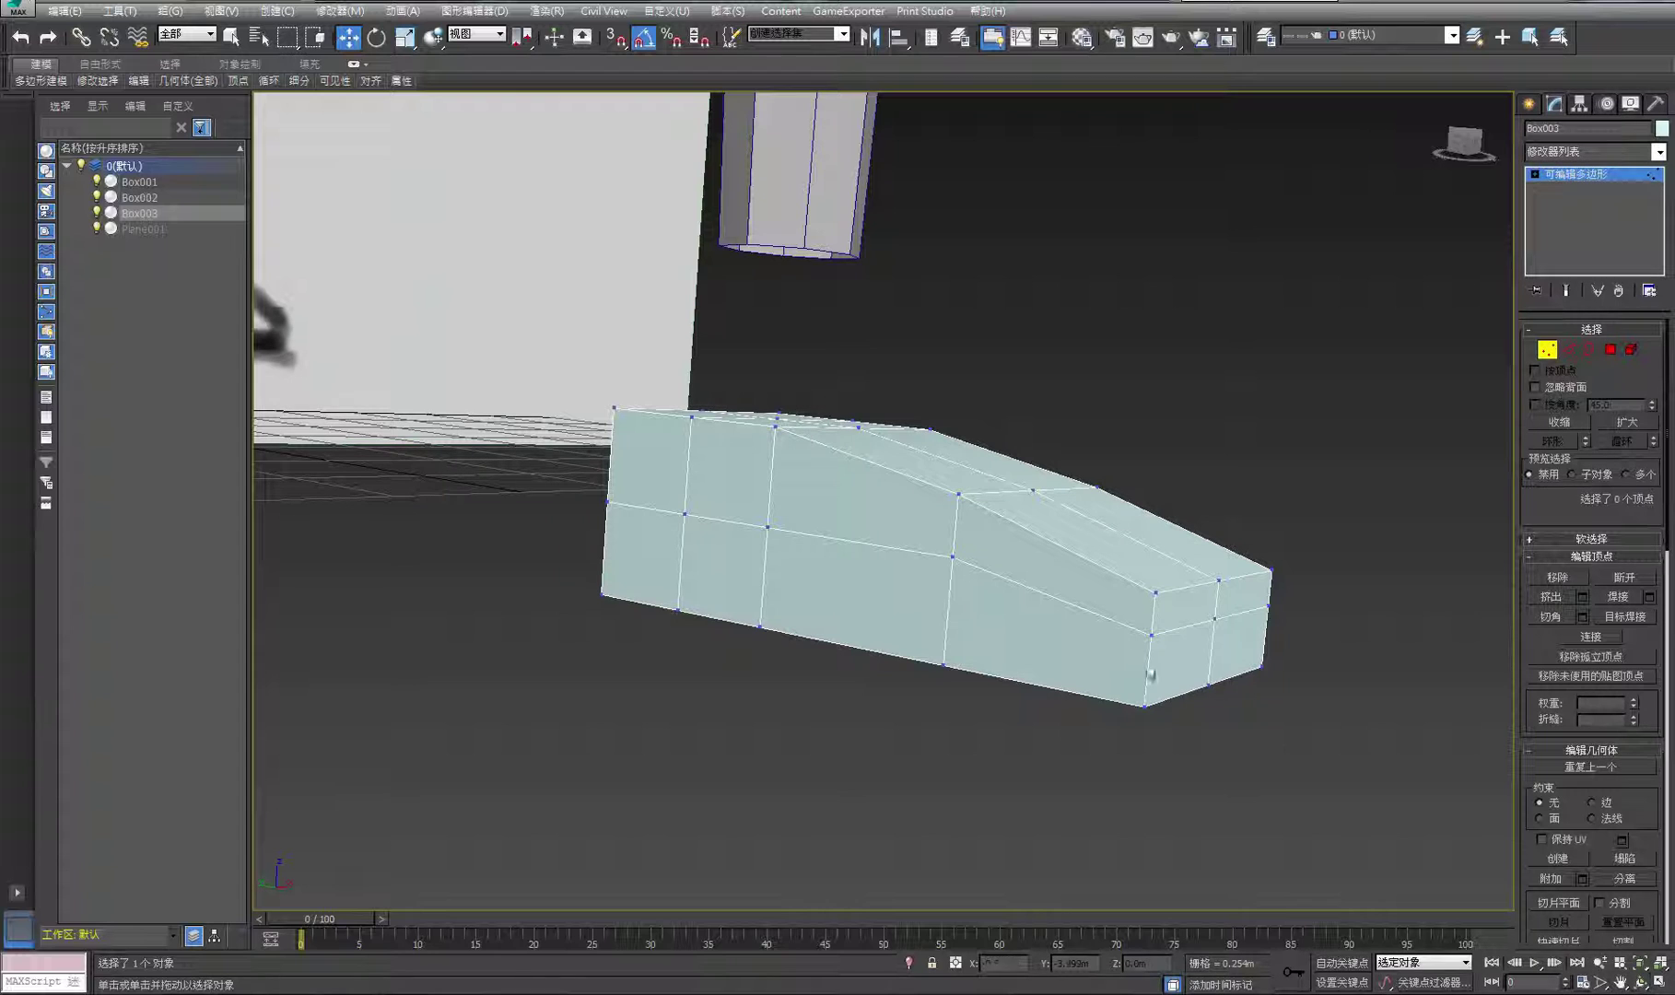
Move the two top corner vertices at the heel end inward, to about X 0.003 m and X 0.307 m
{"action": "left_click", "coordinate": [1640, 982]}
{"action": "left_click_drag", "start_coordinate": [905, 504], "coordinate": [799, 555]}
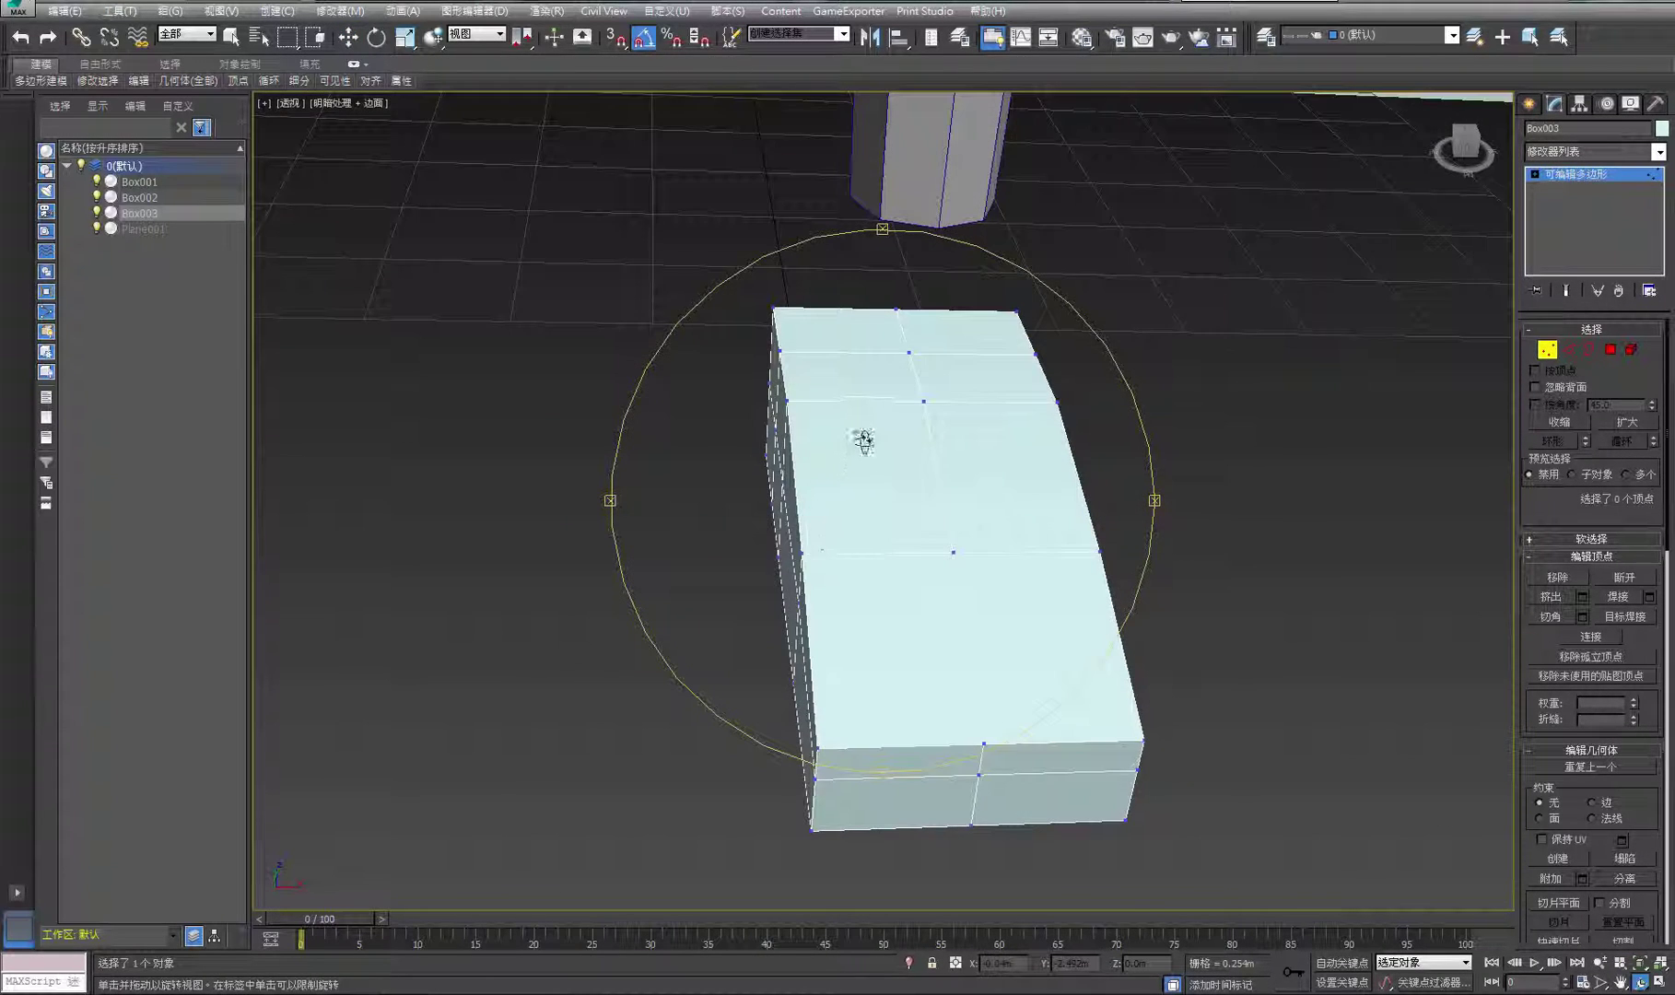
{"action": "middle_click_drag", "start_coordinate": [1213, 336], "coordinate": [1223, 419]}
{"action": "right_click", "coordinate": [1223, 419]}
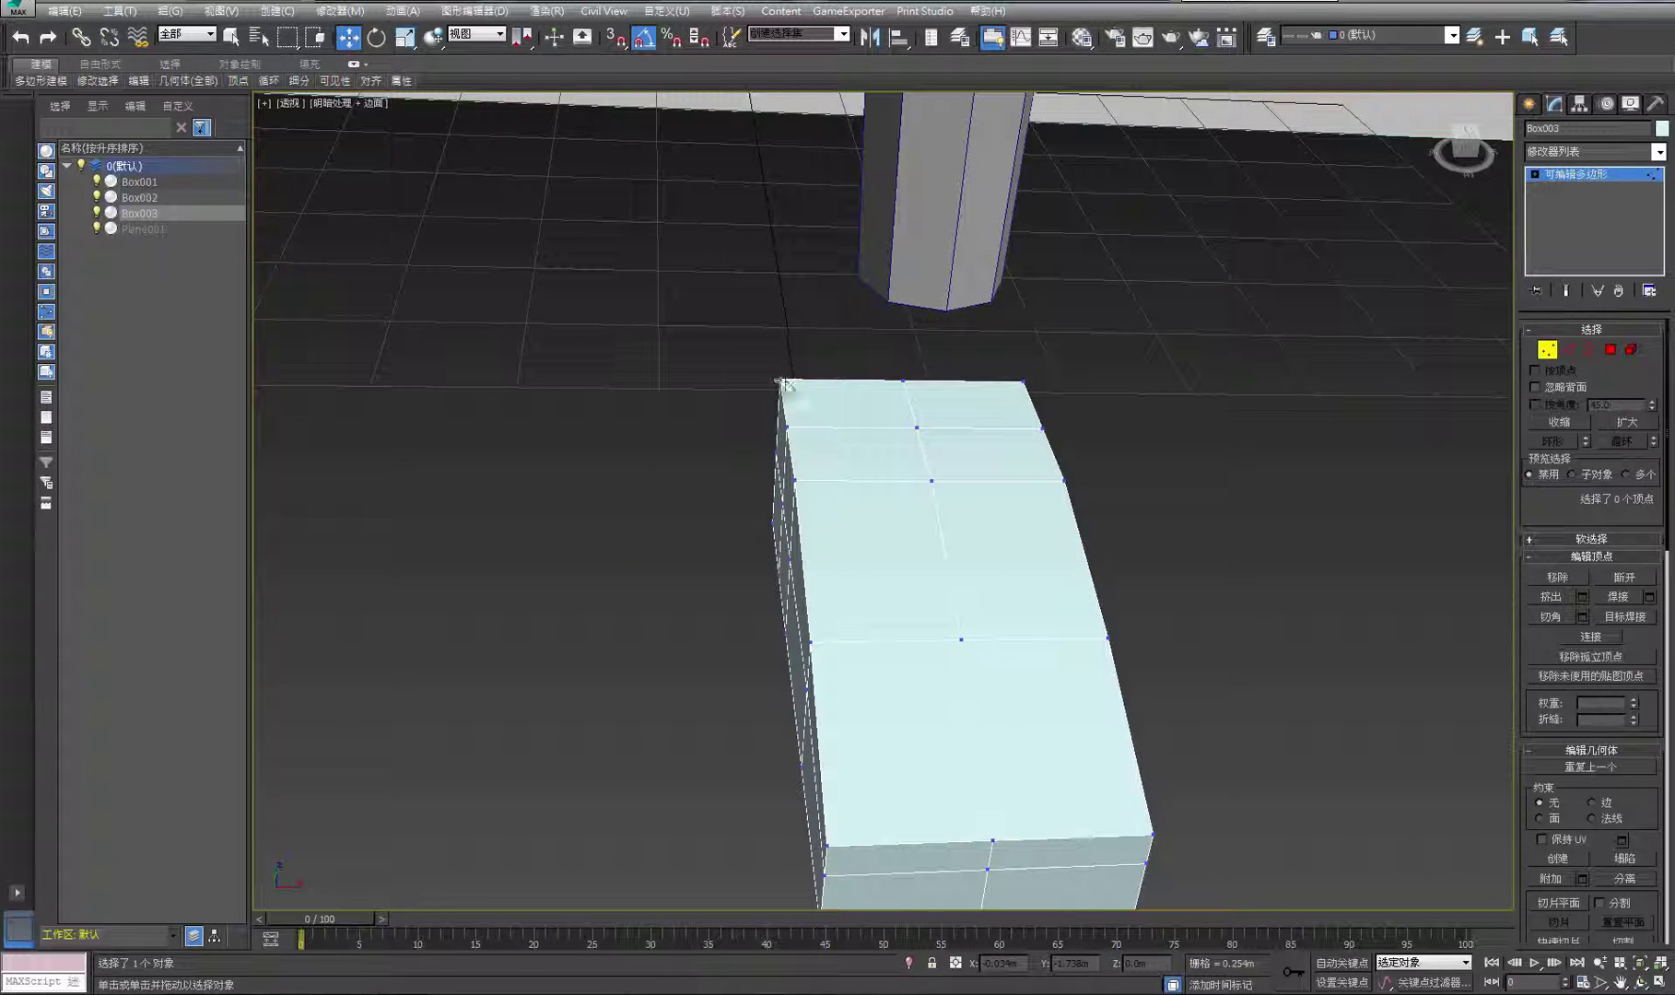
{"action": "left_click", "coordinate": [779, 379]}
{"action": "left_click_drag", "start_coordinate": [841, 380], "coordinate": [826, 427]}
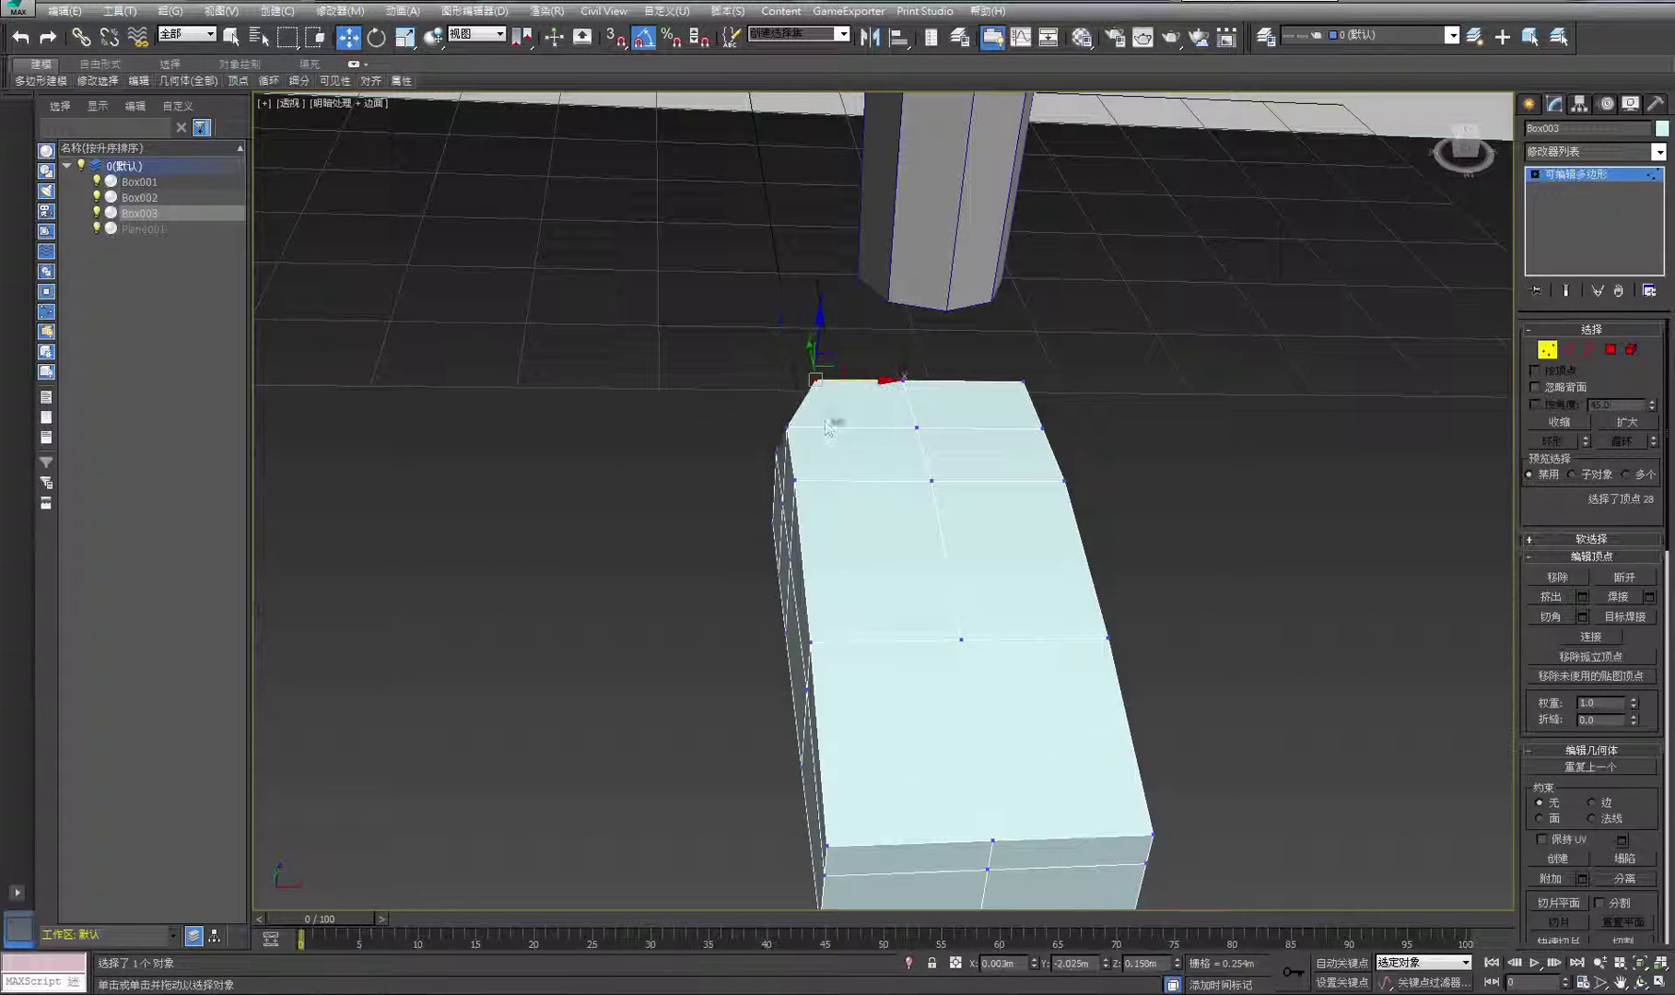
{"action": "left_click", "coordinate": [1022, 382]}
{"action": "left_click_drag", "start_coordinate": [1054, 383], "coordinate": [1024, 384]}
{"action": "middle_click_drag", "start_coordinate": [997, 512], "coordinate": [1030, 429]}
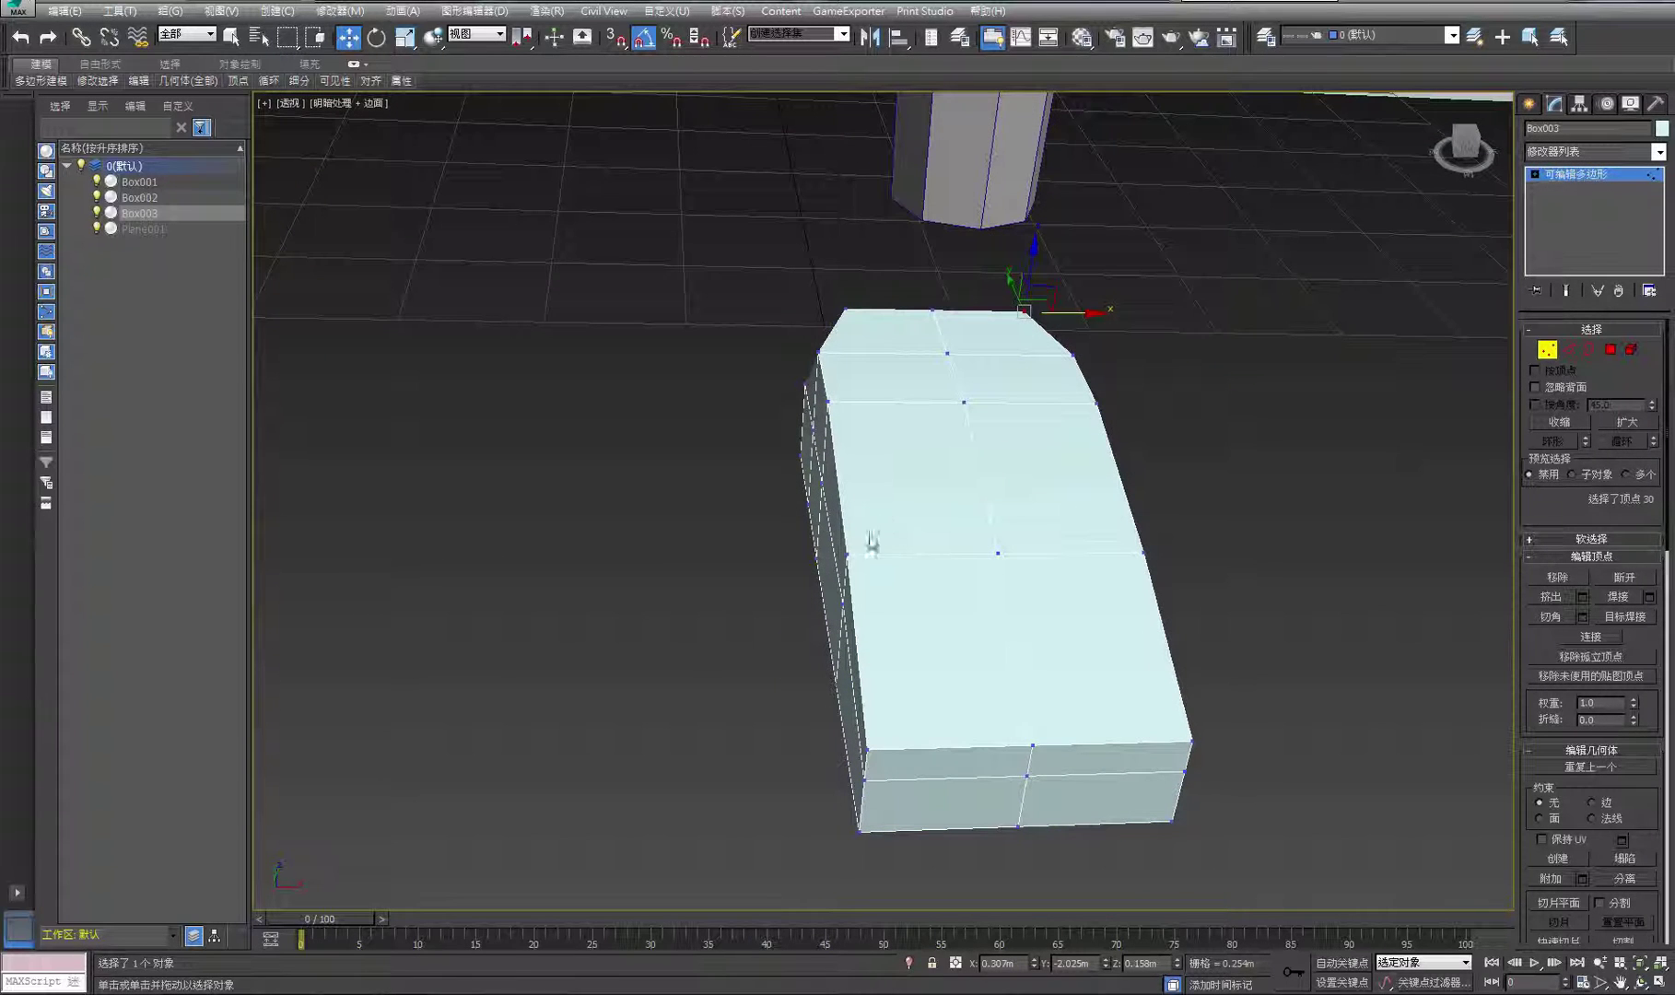
Narrow the toe end by moving the corner vertex columns on both sides inward along X
{"action": "left_click_drag", "start_coordinate": [840, 845], "coordinate": [972, 786]}
{"action": "left_click_drag", "start_coordinate": [1151, 855], "coordinate": [1141, 839]}
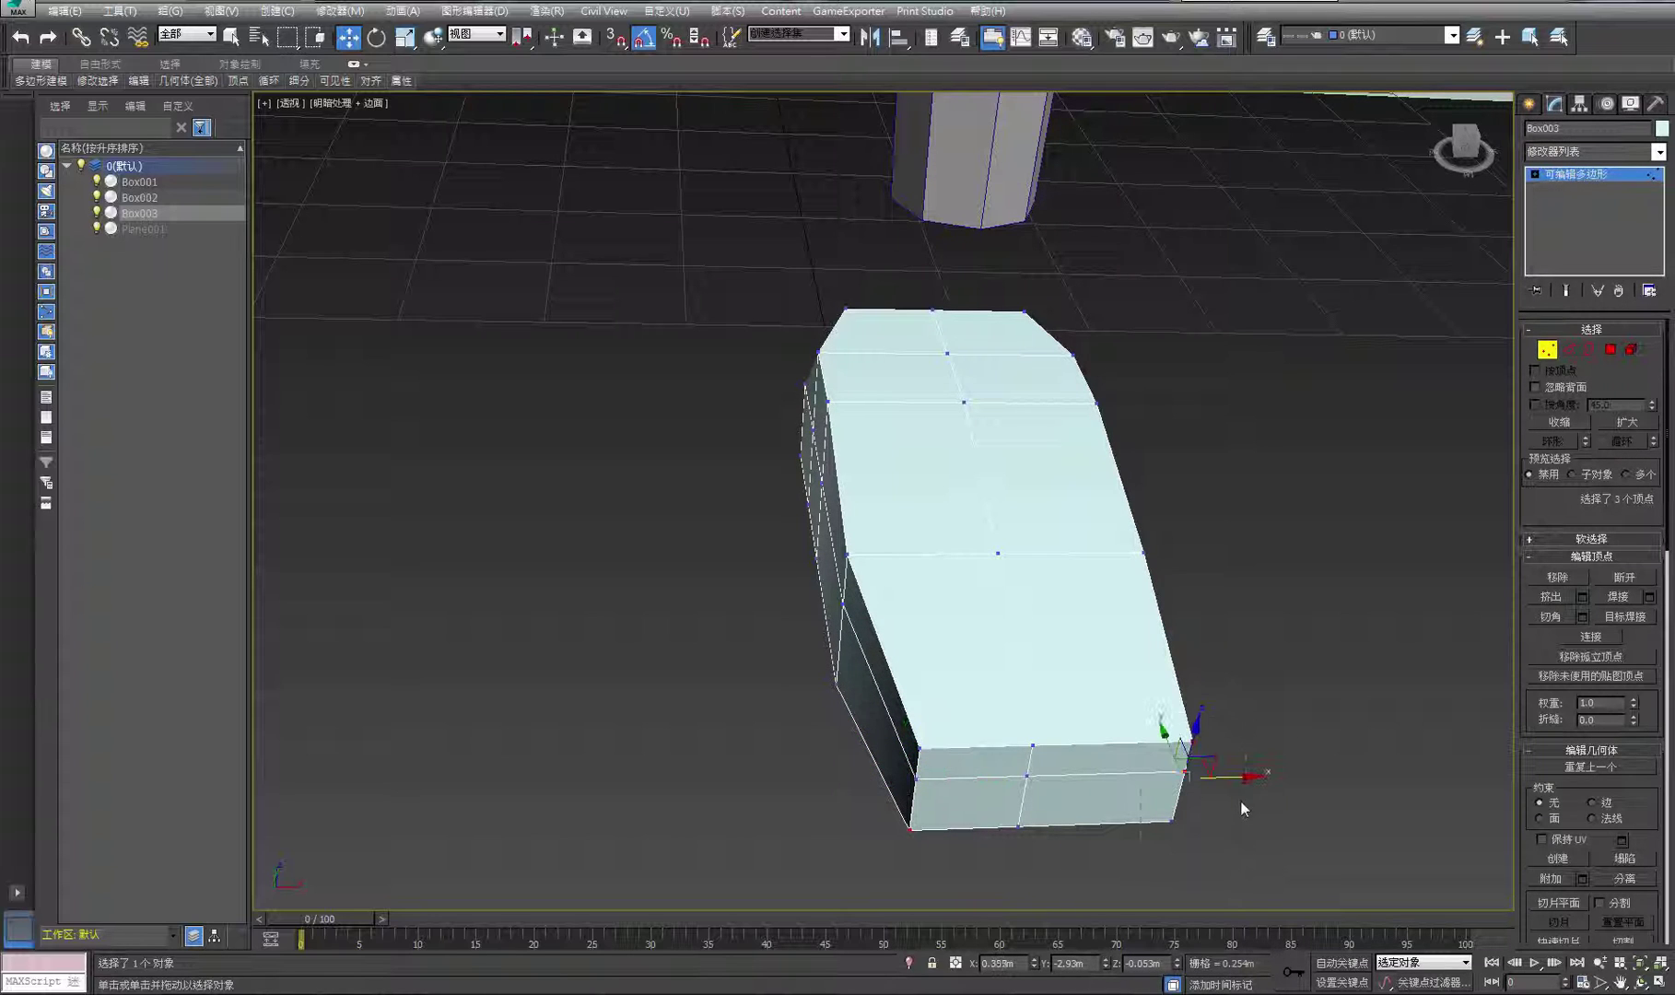
{"action": "left_click_drag", "start_coordinate": [1232, 779], "coordinate": [1196, 779]}
{"action": "left_click", "coordinate": [1285, 819]}
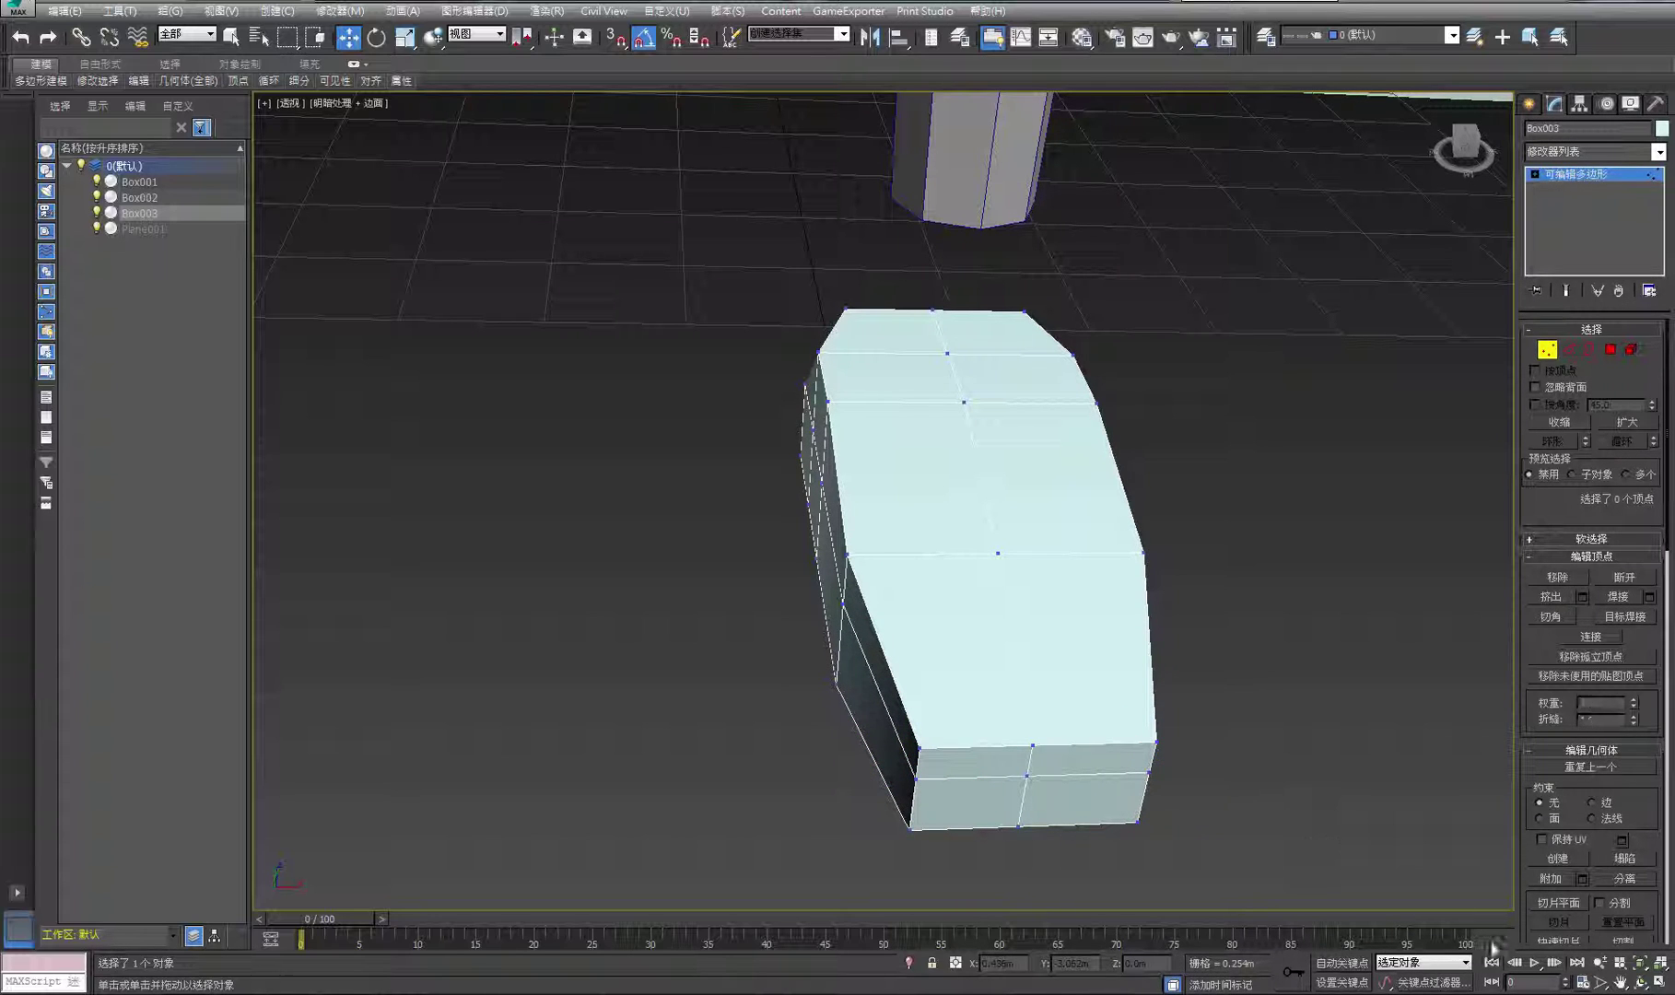
Examine the tapered foot's outline and edges from above and from the toe end in edge editing mode
{"action": "left_click", "coordinate": [1640, 982]}
{"action": "left_click_drag", "start_coordinate": [890, 568], "coordinate": [896, 604]}
{"action": "right_click", "coordinate": [1230, 550]}
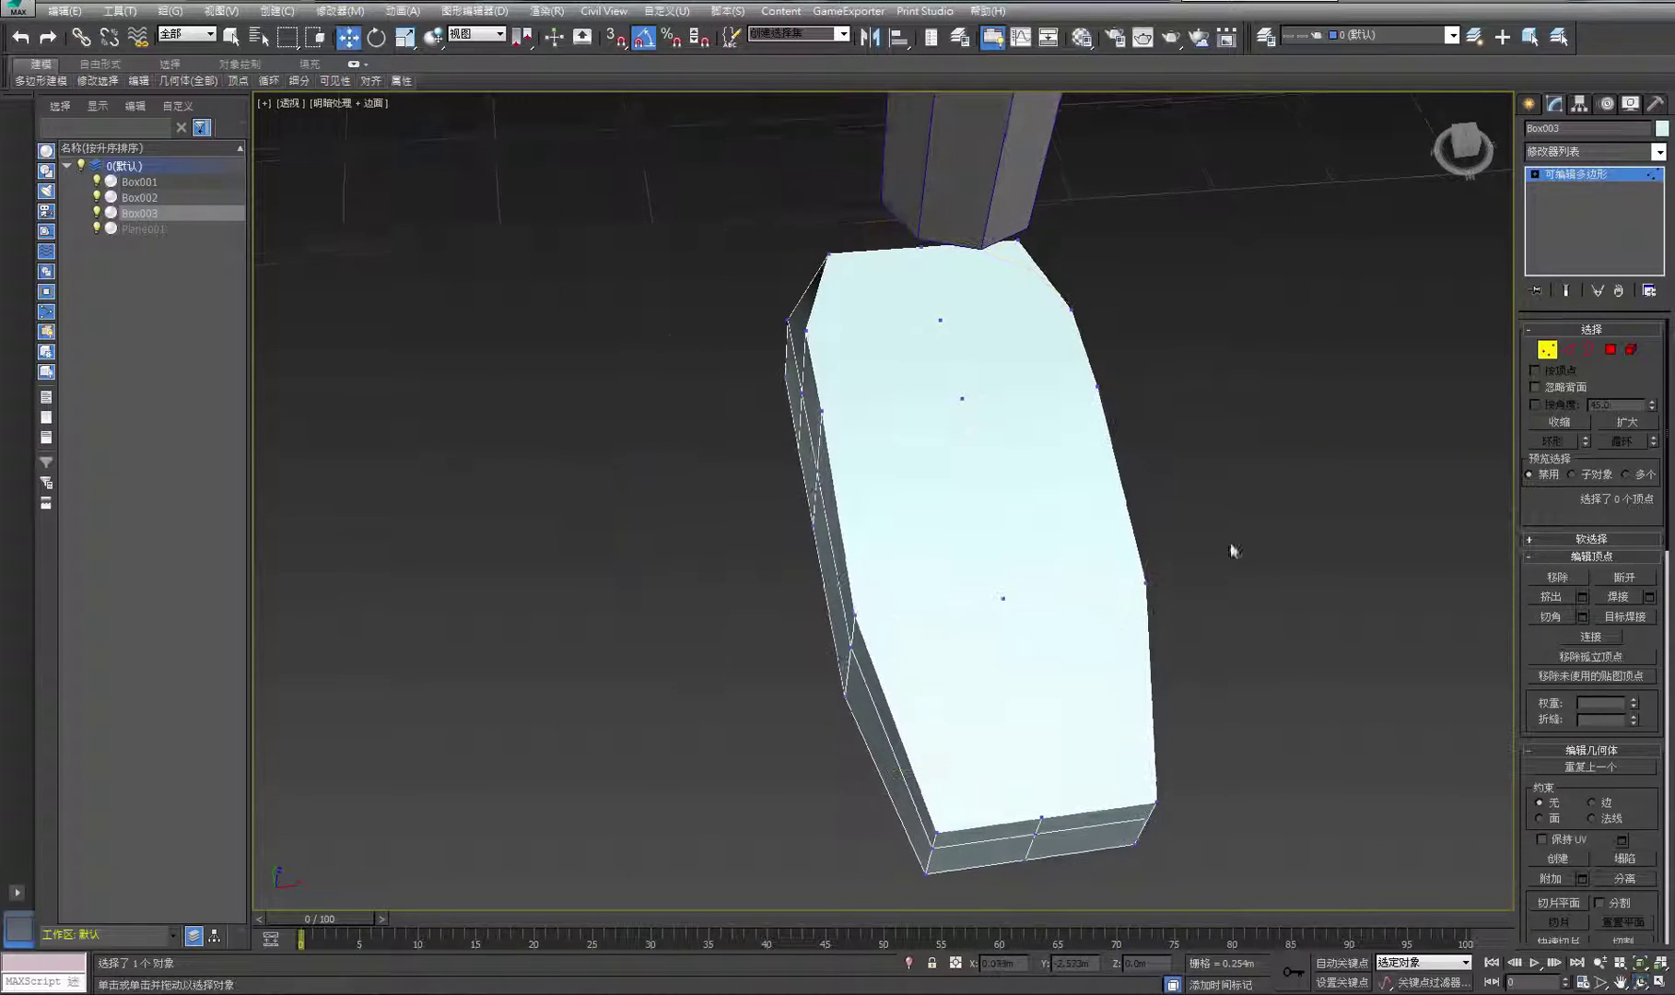
{"action": "left_click", "coordinate": [1569, 350]}
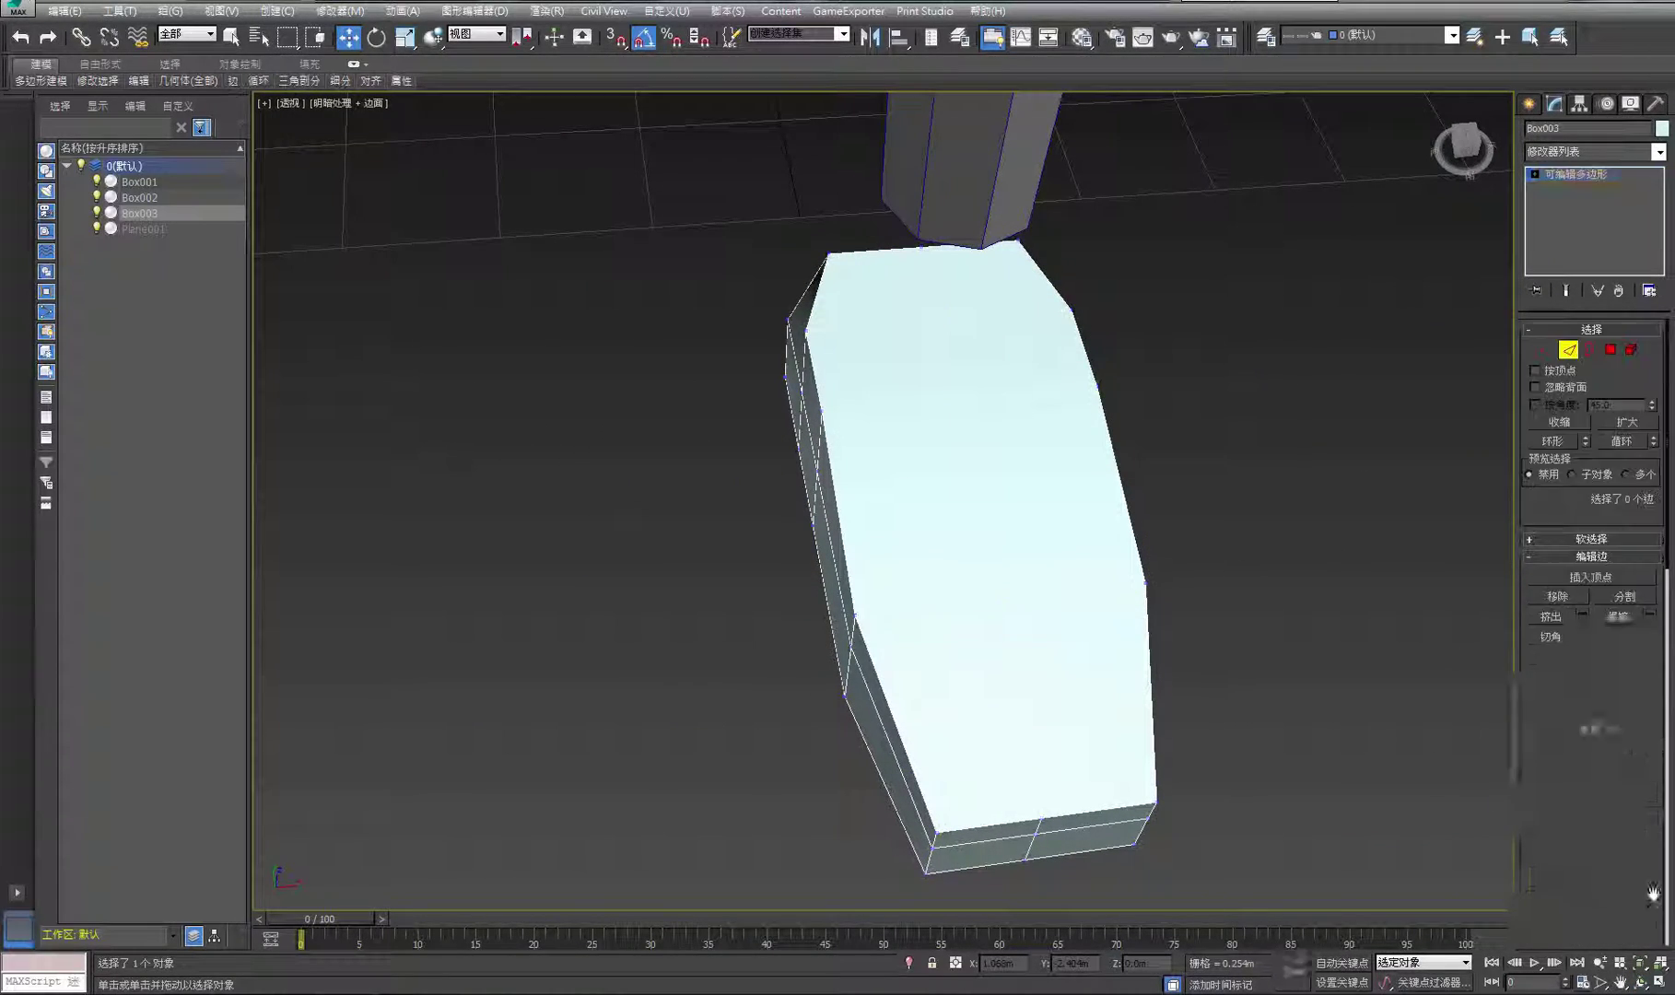
{"action": "left_click", "coordinate": [1640, 983]}
{"action": "left_click_drag", "start_coordinate": [958, 598], "coordinate": [950, 481]}
{"action": "right_click", "coordinate": [861, 516]}
{"action": "left_click", "coordinate": [851, 477]}
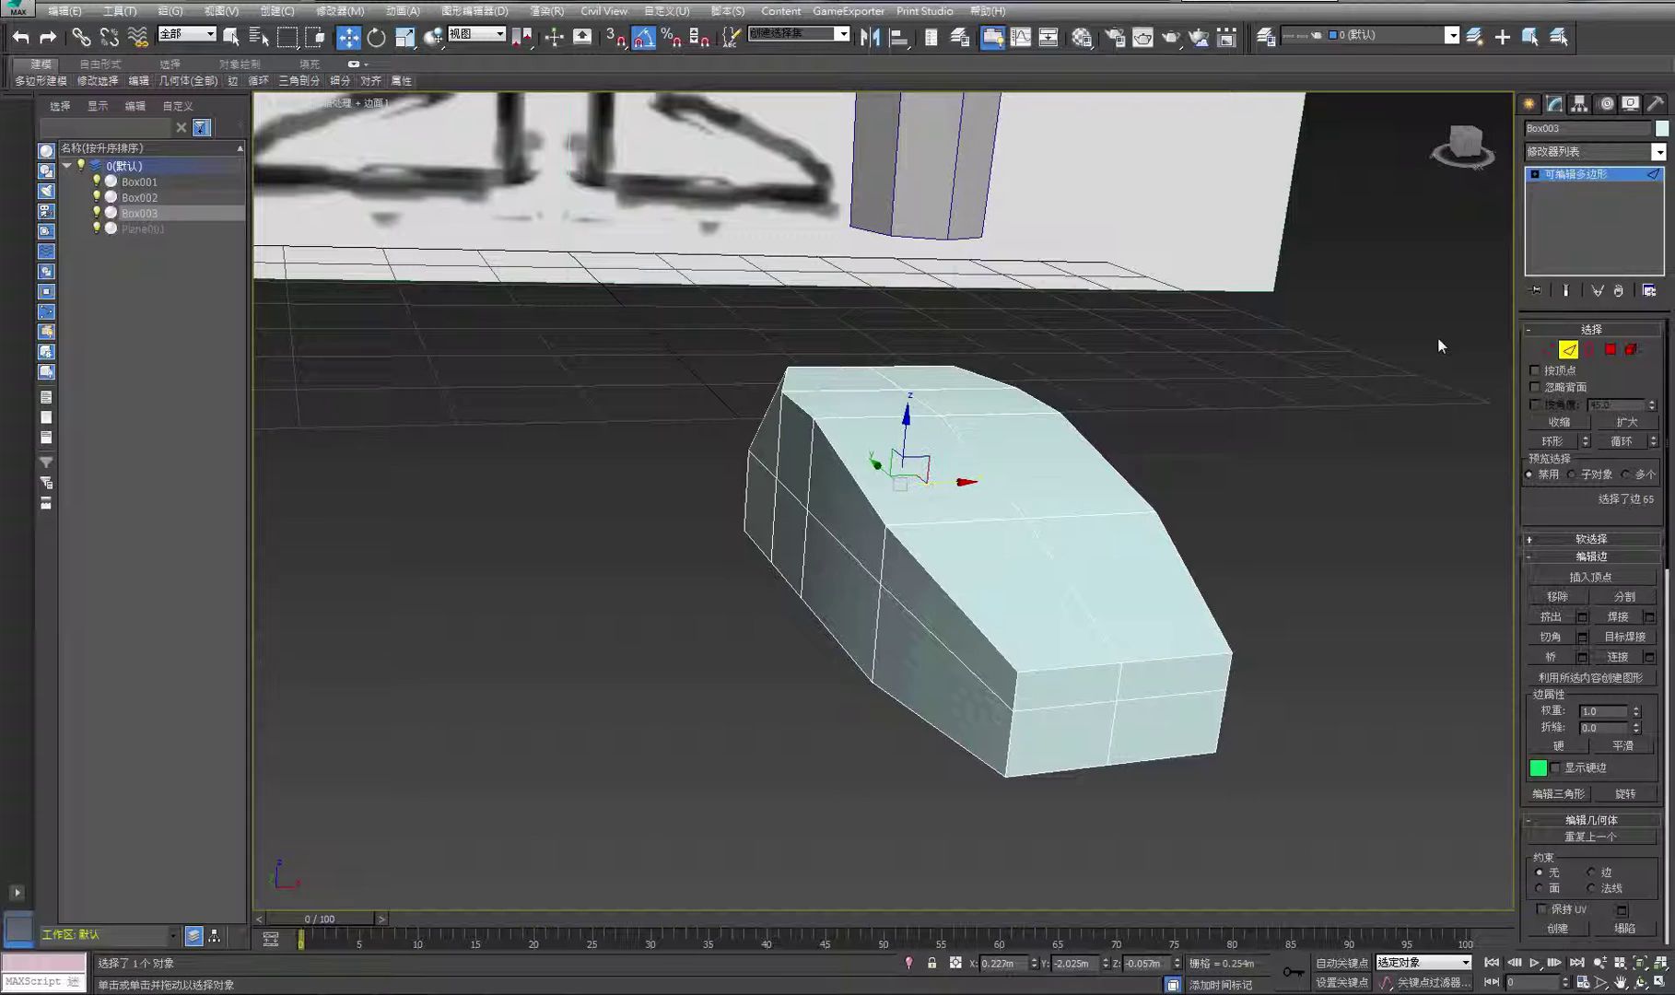
Leave edge editing, select the whole foot and assign the 03 - Default material to it
{"action": "left_click", "coordinate": [1594, 176]}
{"action": "left_click", "coordinate": [1215, 395]}
{"action": "left_click", "coordinate": [934, 519]}
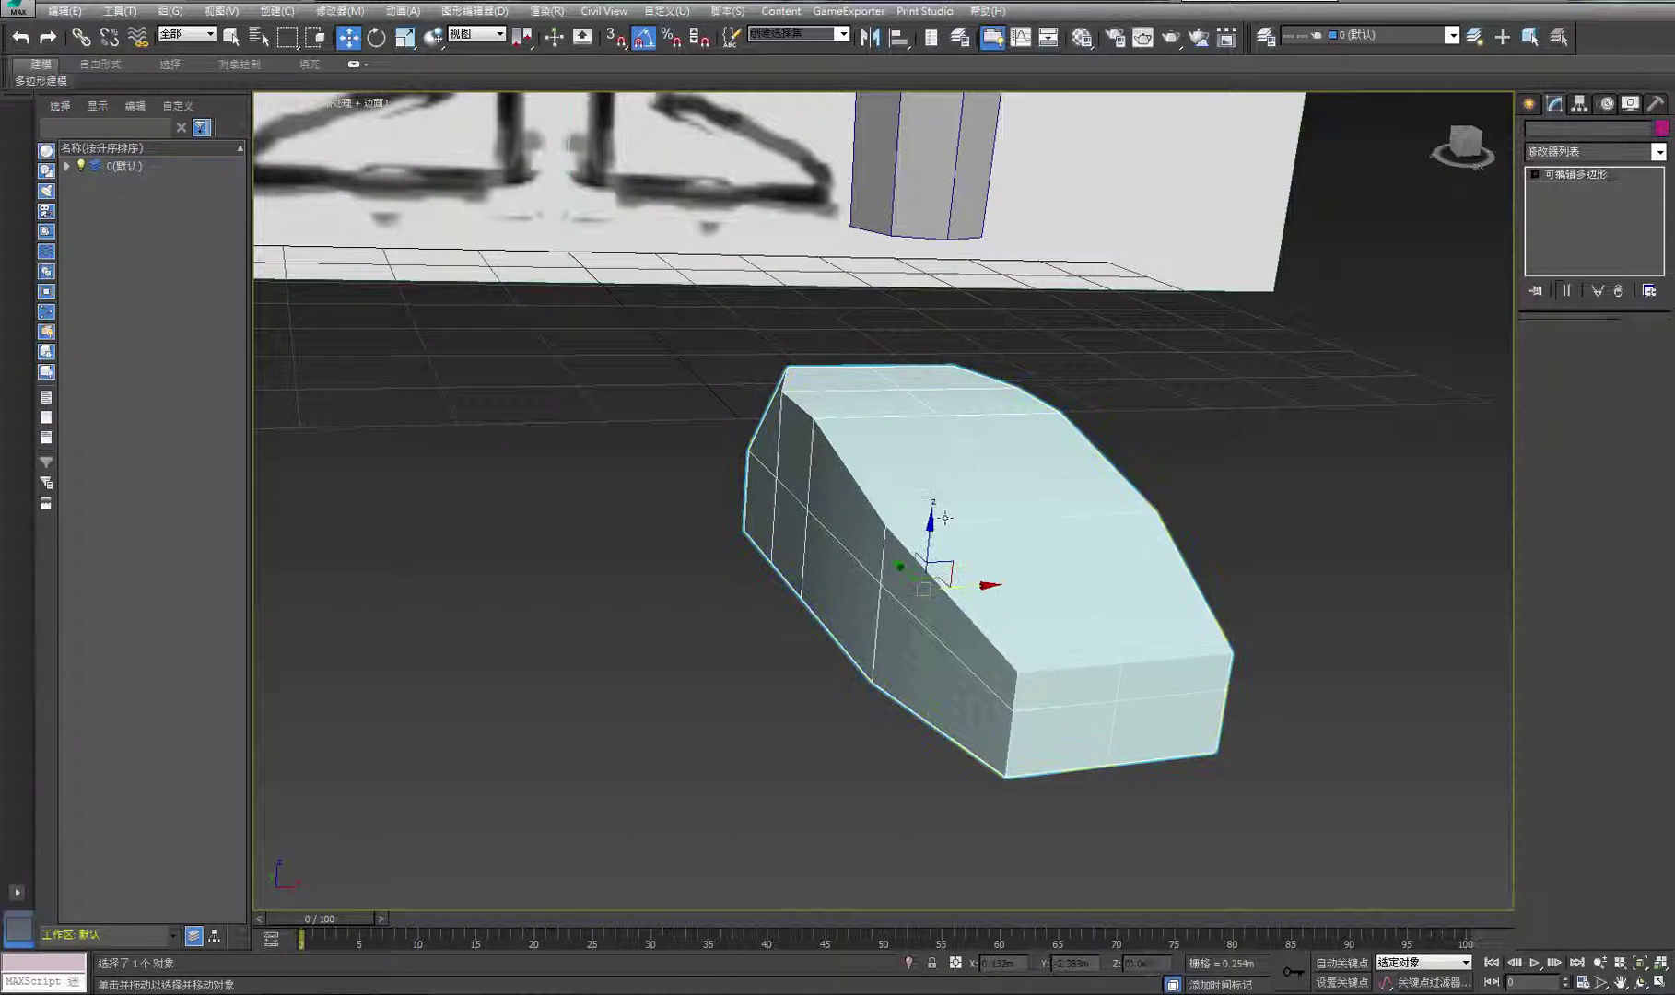
{"action": "left_click", "coordinate": [1163, 425]}
{"action": "left_click", "coordinate": [864, 413]}
{"action": "middle_click_drag", "start_coordinate": [961, 423], "coordinate": [945, 491]}
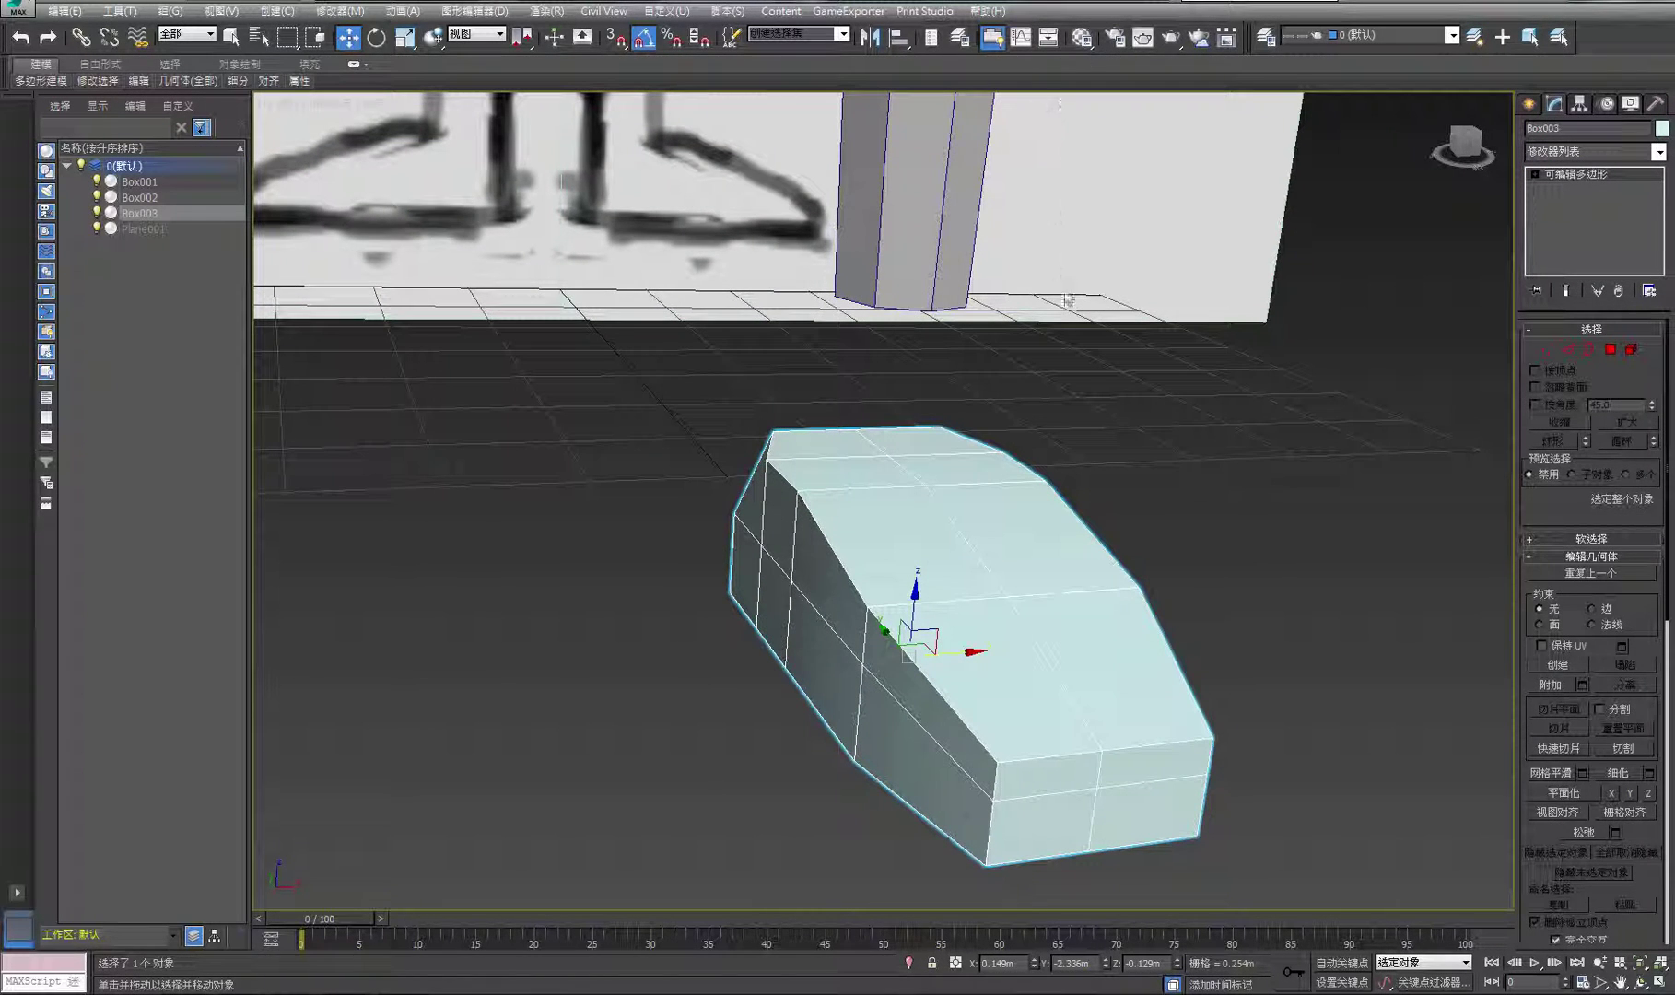
{"action": "left_click", "coordinate": [1082, 36]}
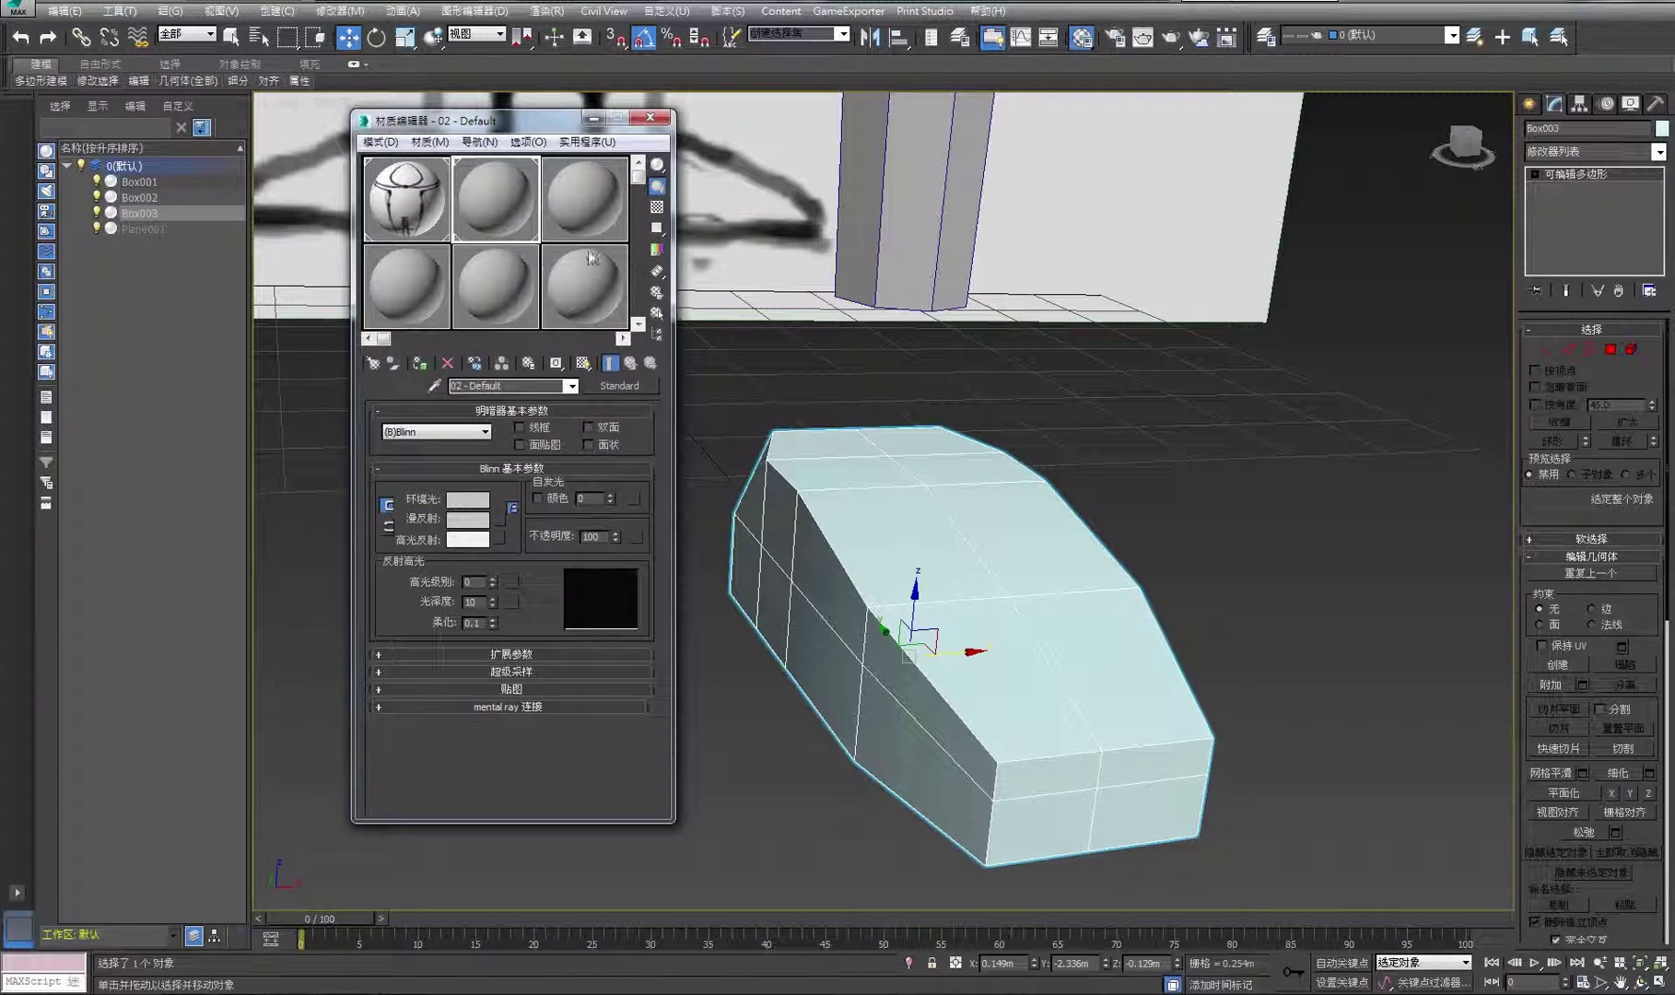
{"action": "left_click", "coordinate": [424, 365]}
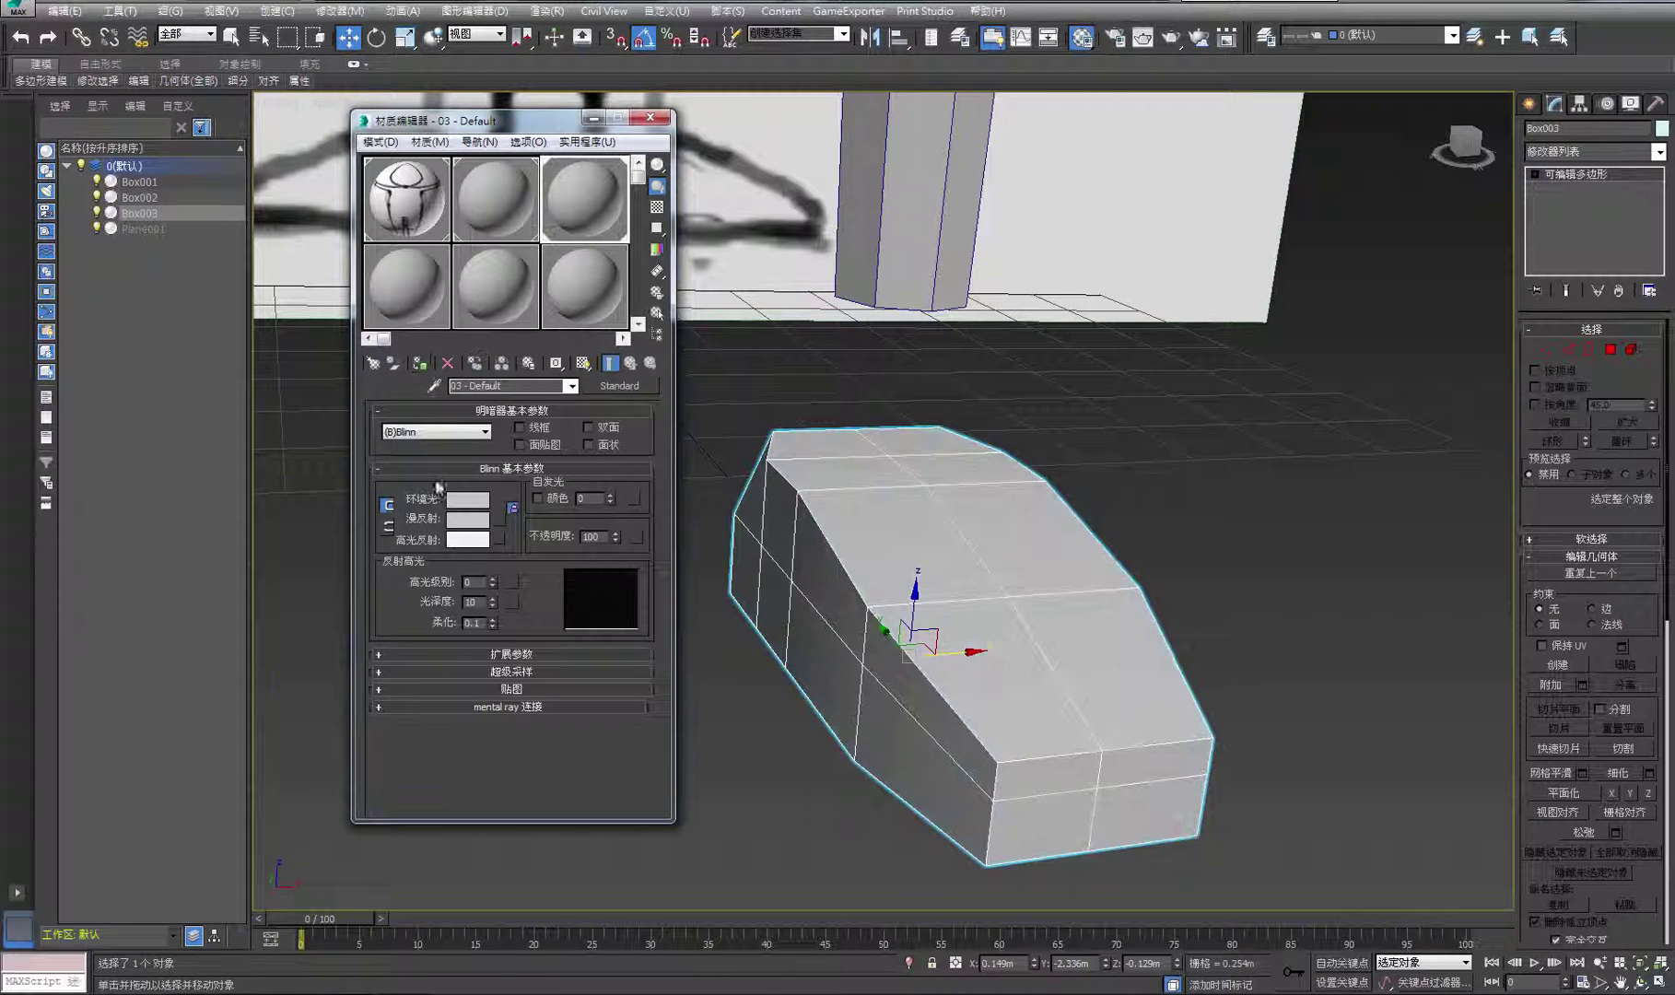
Darken the diffuse color of the 03 - Default material to a medium grey
{"action": "left_click", "coordinate": [458, 522]}
{"action": "left_click_drag", "start_coordinate": [505, 114], "coordinate": [504, 130]}
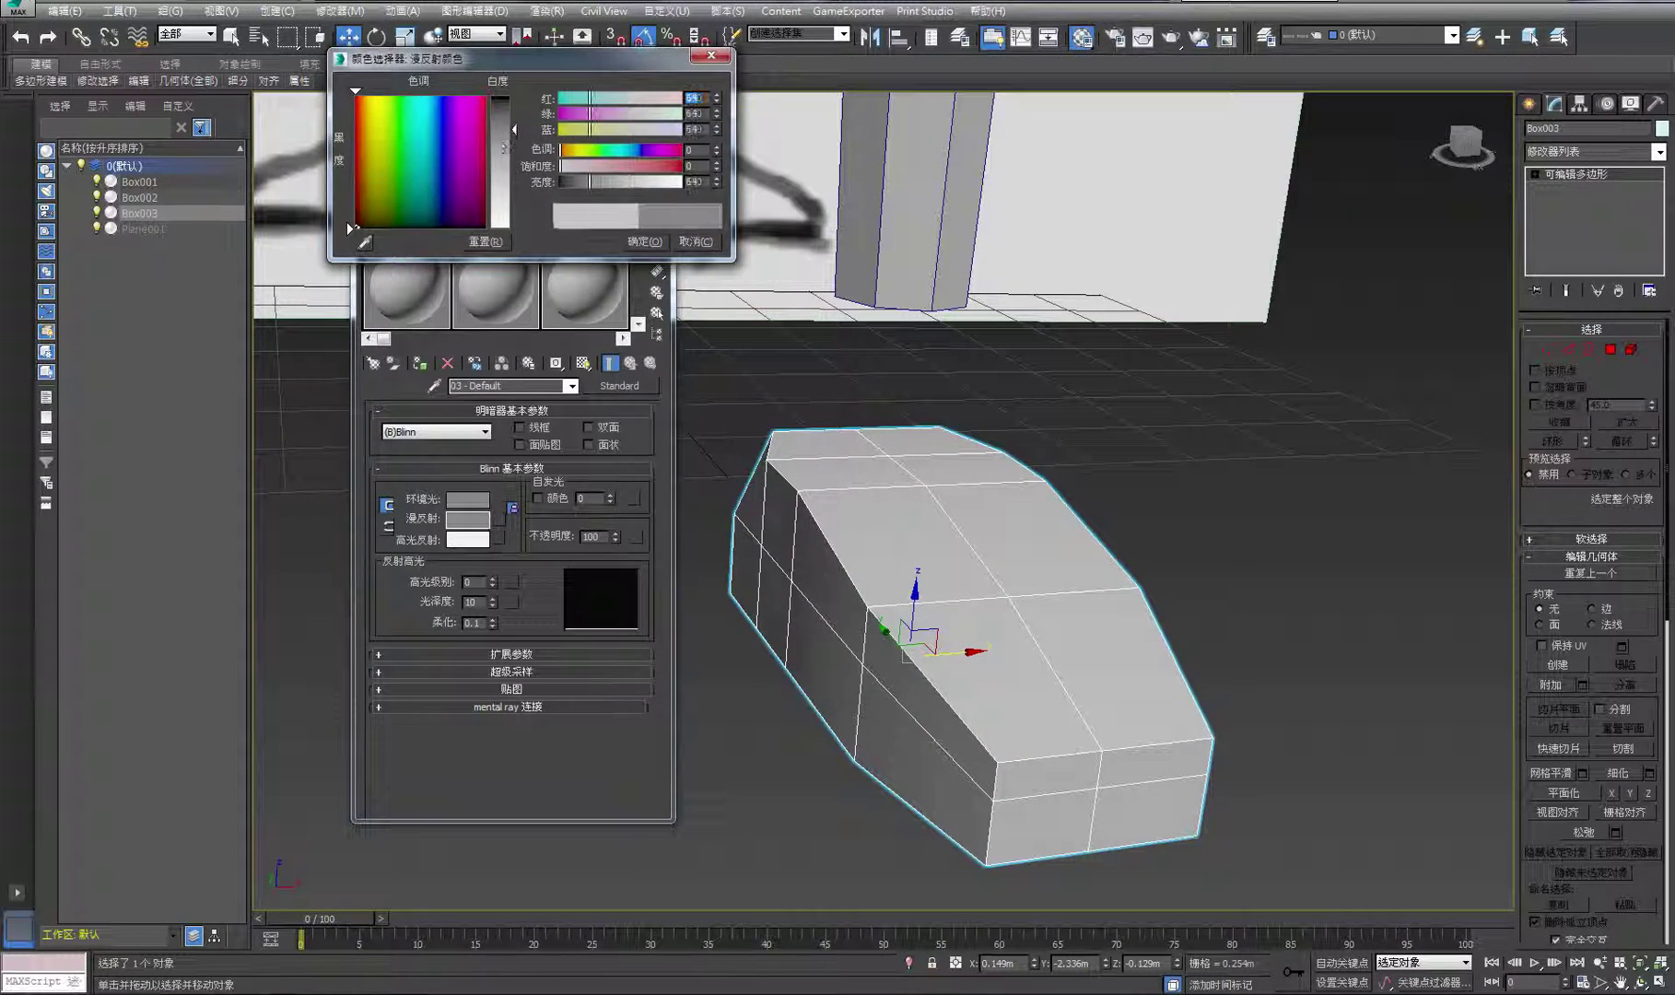
{"action": "left_click", "coordinate": [640, 241]}
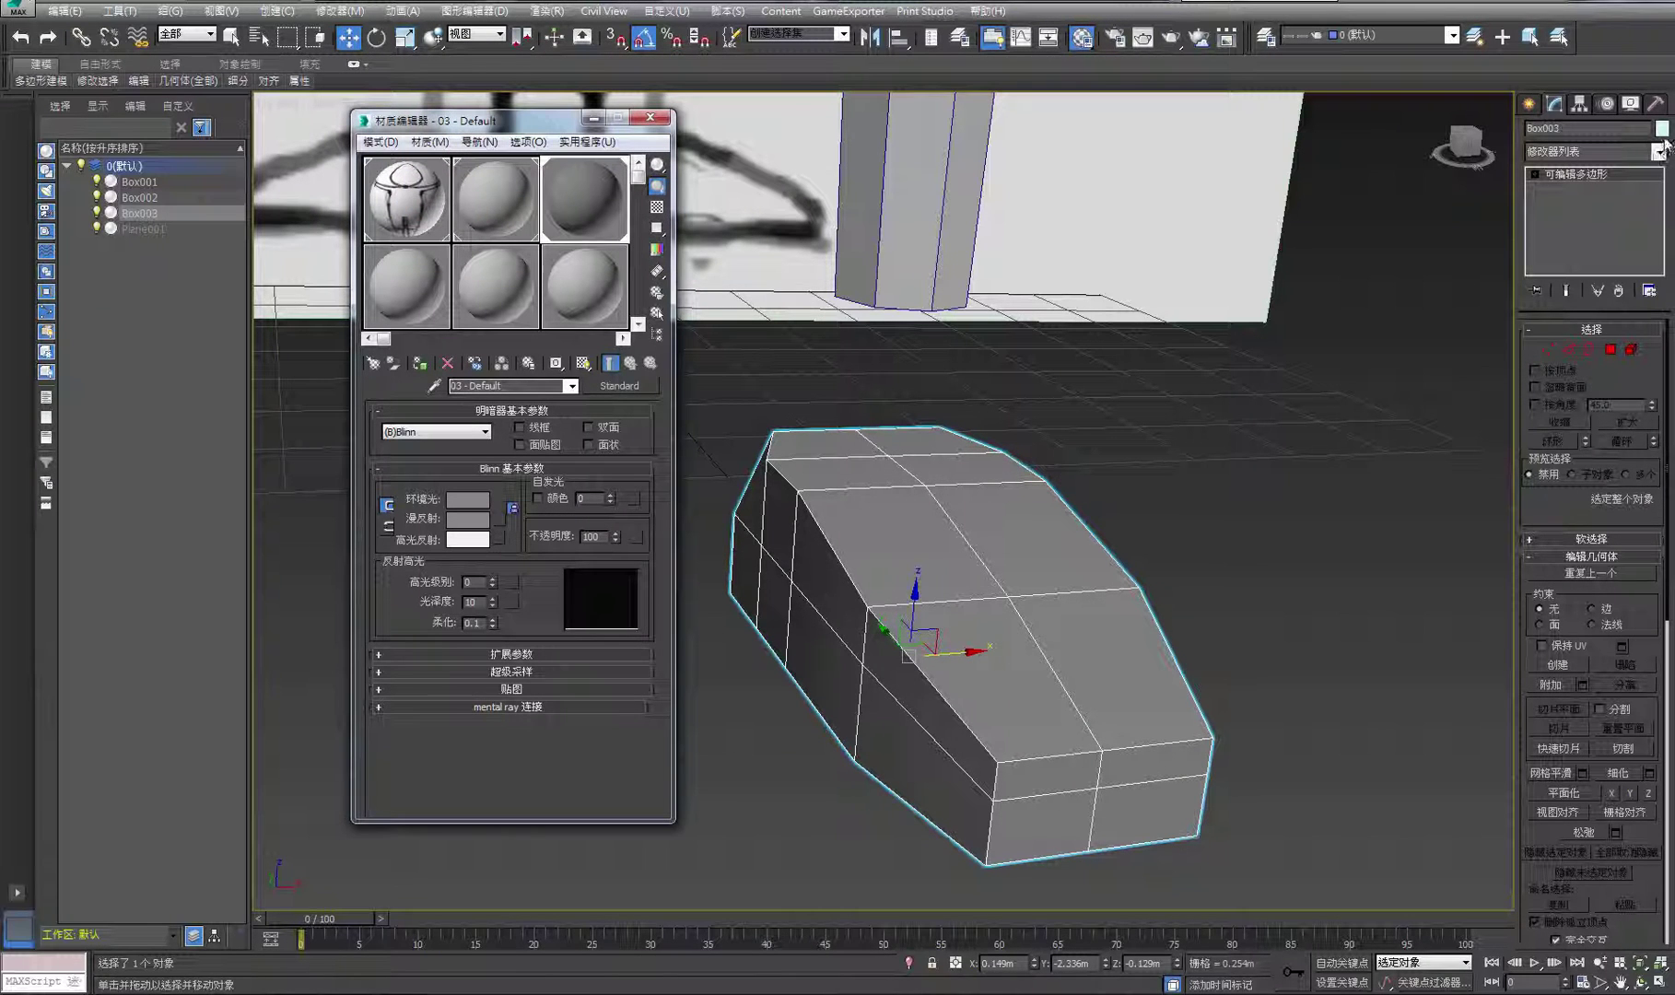
Set the foot's object color to dark blue, deselect the foot and close the material editor
{"action": "left_click", "coordinate": [1662, 130]}
{"action": "left_click", "coordinate": [902, 482]}
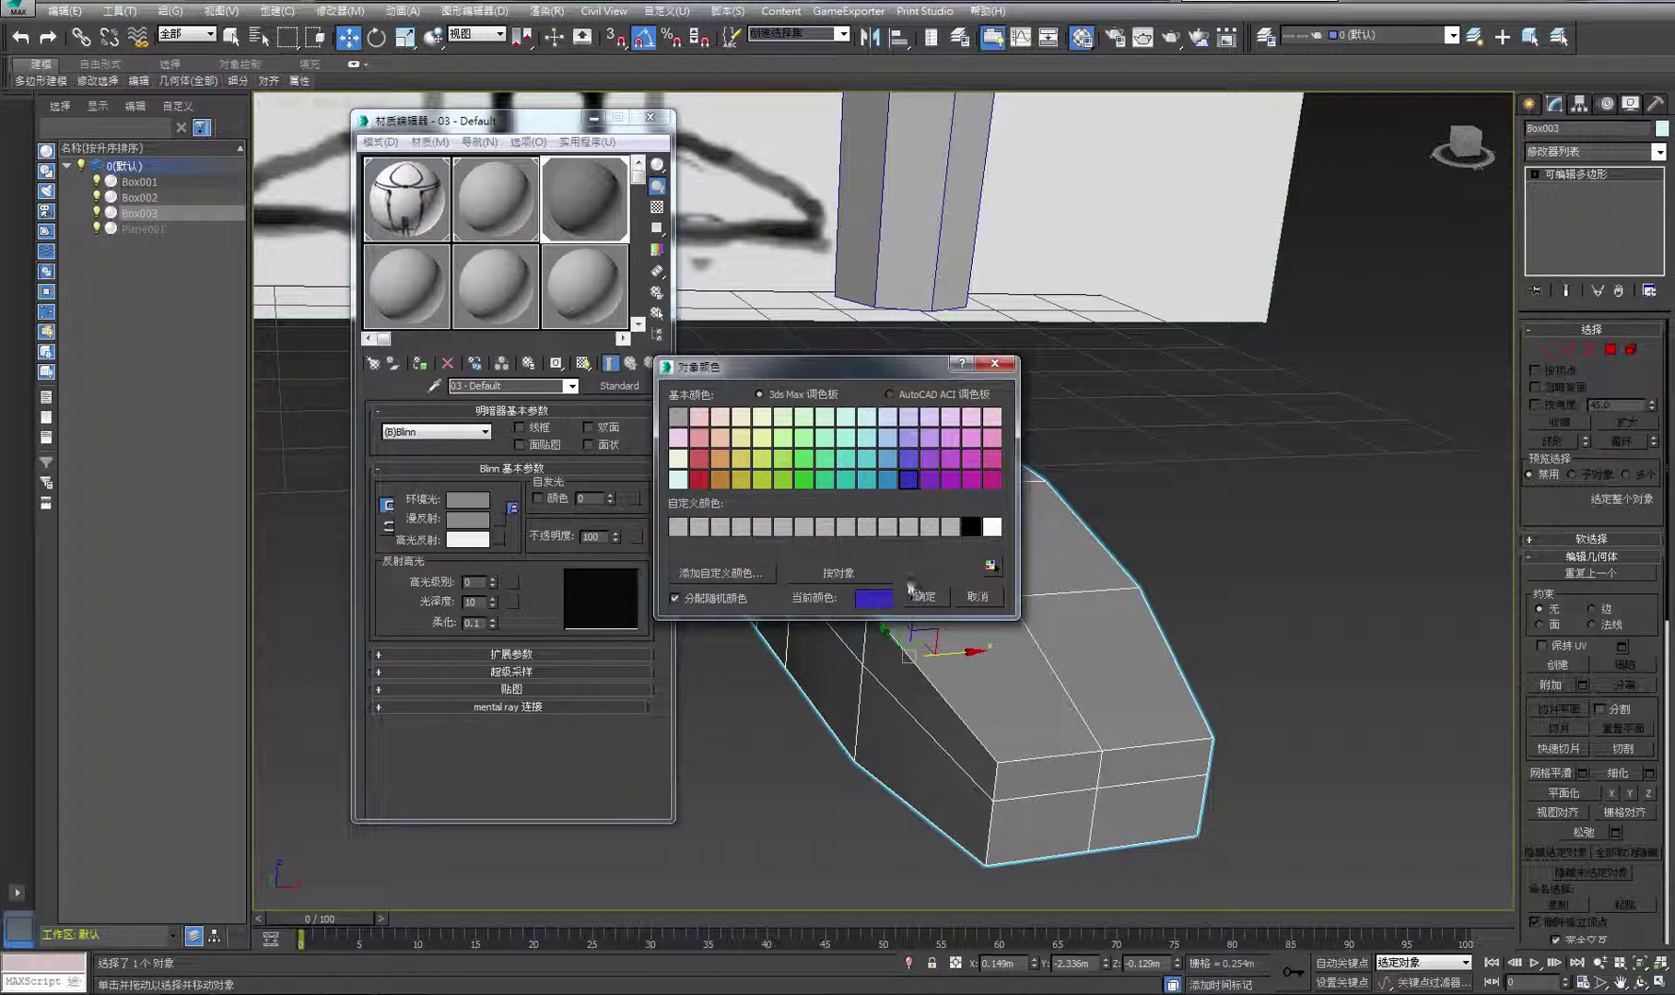
{"action": "left_click", "coordinate": [924, 598]}
{"action": "left_click", "coordinate": [898, 372]}
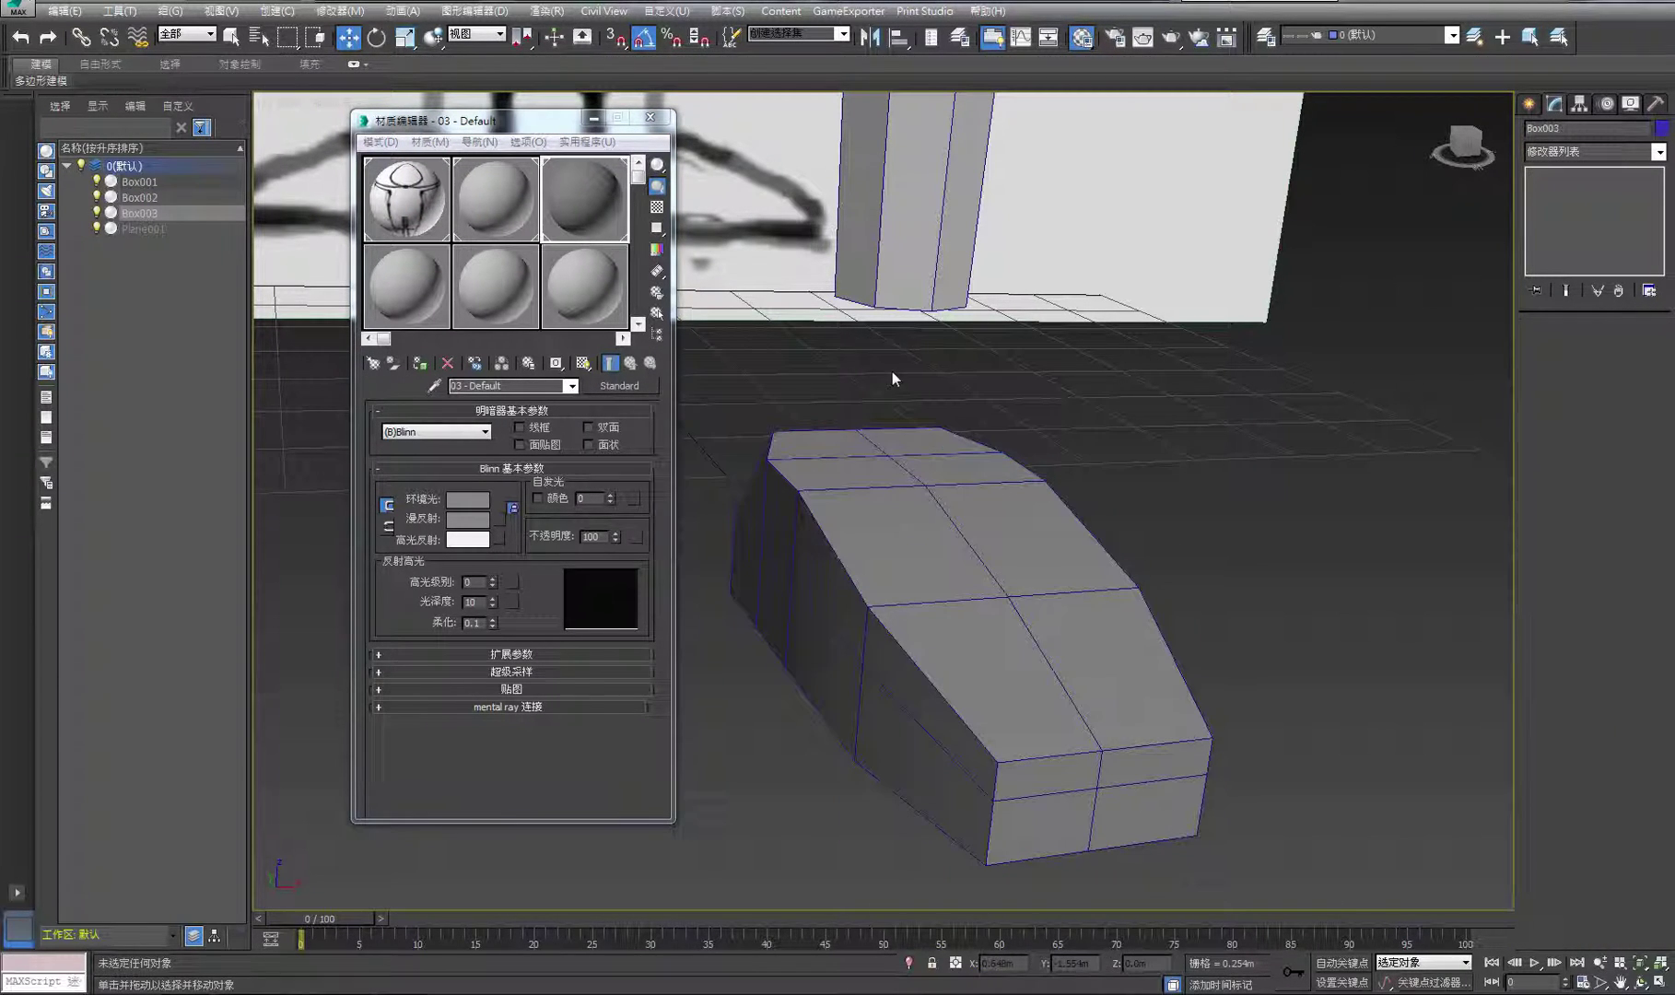
{"action": "left_click", "coordinate": [650, 117]}
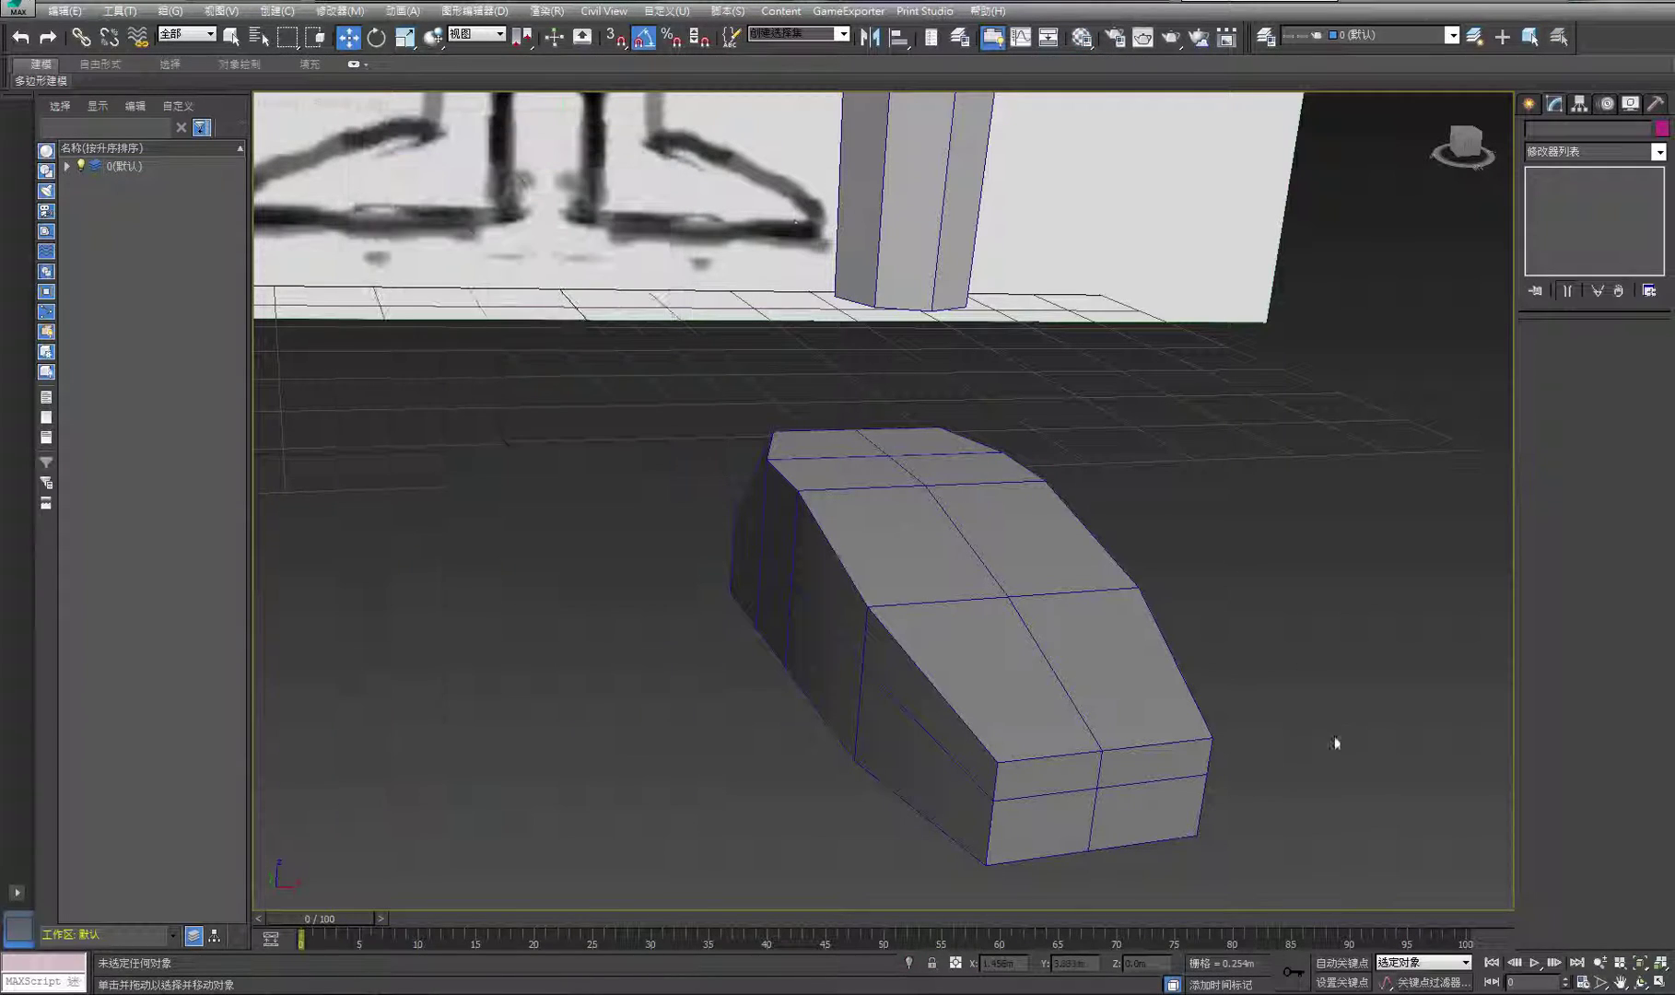
Select the foot and, in vertex editing, pull the three top-edge vertices of the toe back toward the heel to form a sloped tip
{"action": "left_click", "coordinate": [1641, 982]}
{"action": "mouse_move", "coordinate": [905, 497]}
{"action": "left_mouse_down"}
{"action": "mouse_move", "coordinate": [1025, 467]}
{"action": "mouse_move", "coordinate": [781, 471]}
{"action": "mouse_move", "coordinate": [1079, 472]}
{"action": "mouse_move", "coordinate": [1077, 557]}
{"action": "mouse_move", "coordinate": [991, 463]}
{"action": "mouse_move", "coordinate": [728, 457]}
{"action": "mouse_move", "coordinate": [883, 463]}
{"action": "mouse_move", "coordinate": [927, 423]}
{"action": "mouse_move", "coordinate": [937, 367]}
{"action": "mouse_move", "coordinate": [905, 528]}
{"action": "left_mouse_up"}
{"action": "middle_click_drag", "start_coordinate": [1254, 528], "coordinate": [1249, 488]}
{"action": "right_click", "coordinate": [1248, 488]}
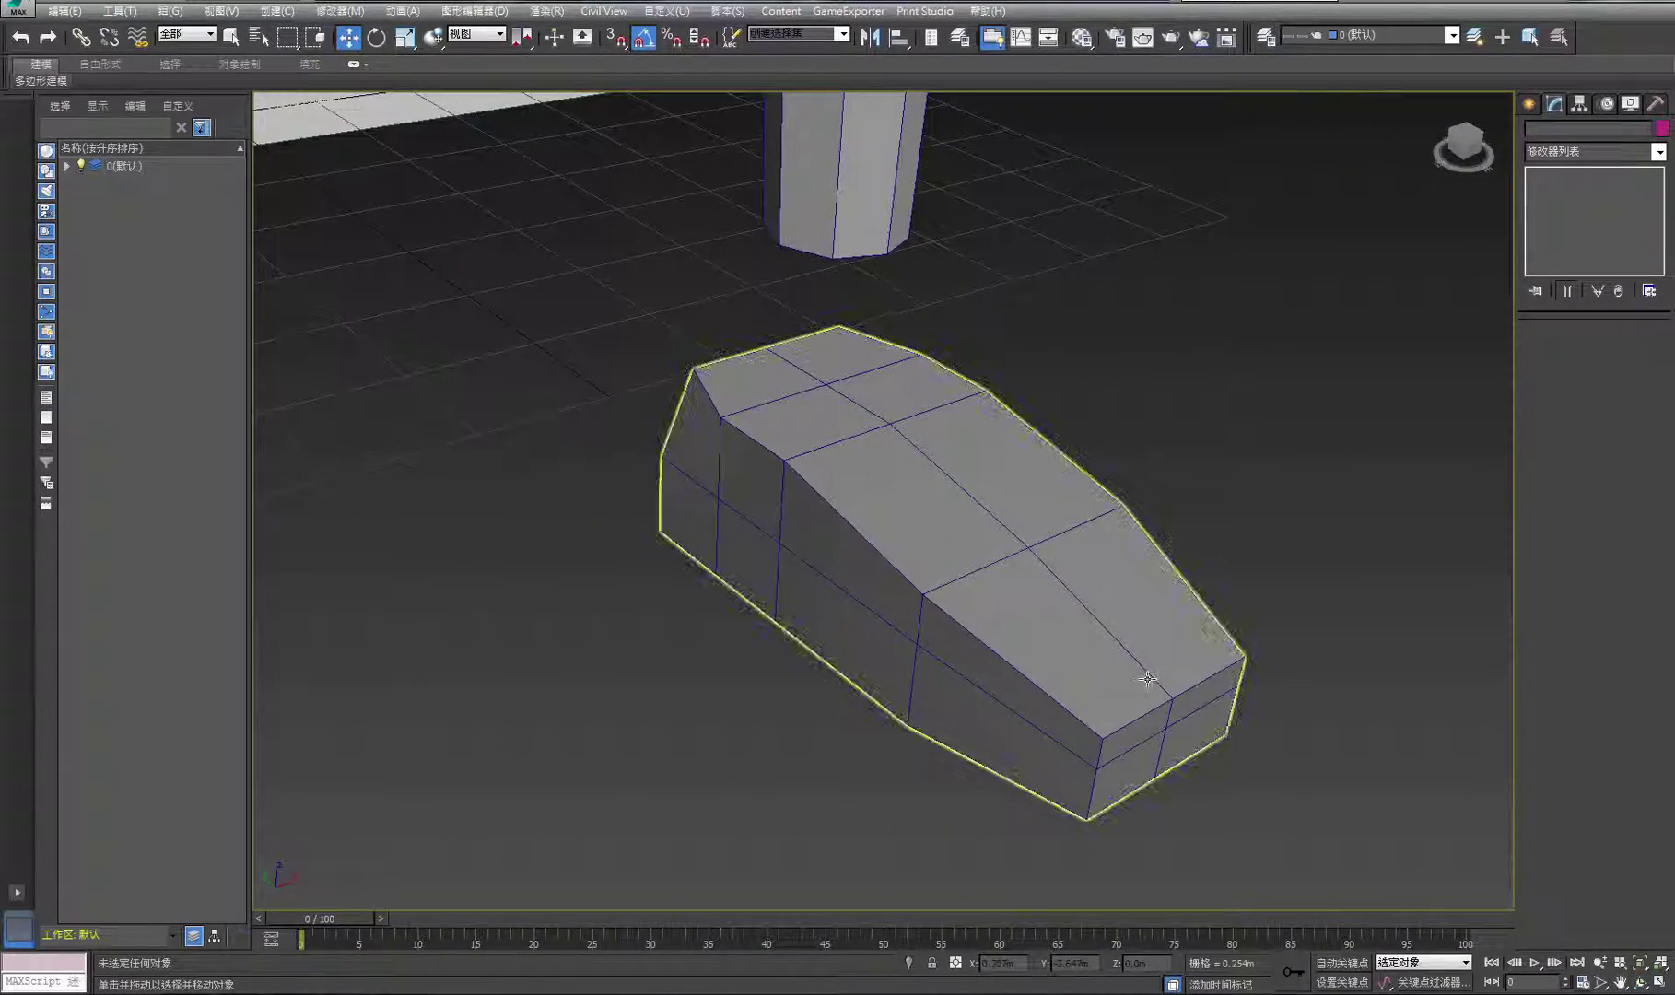
{"action": "left_click", "coordinate": [1550, 351]}
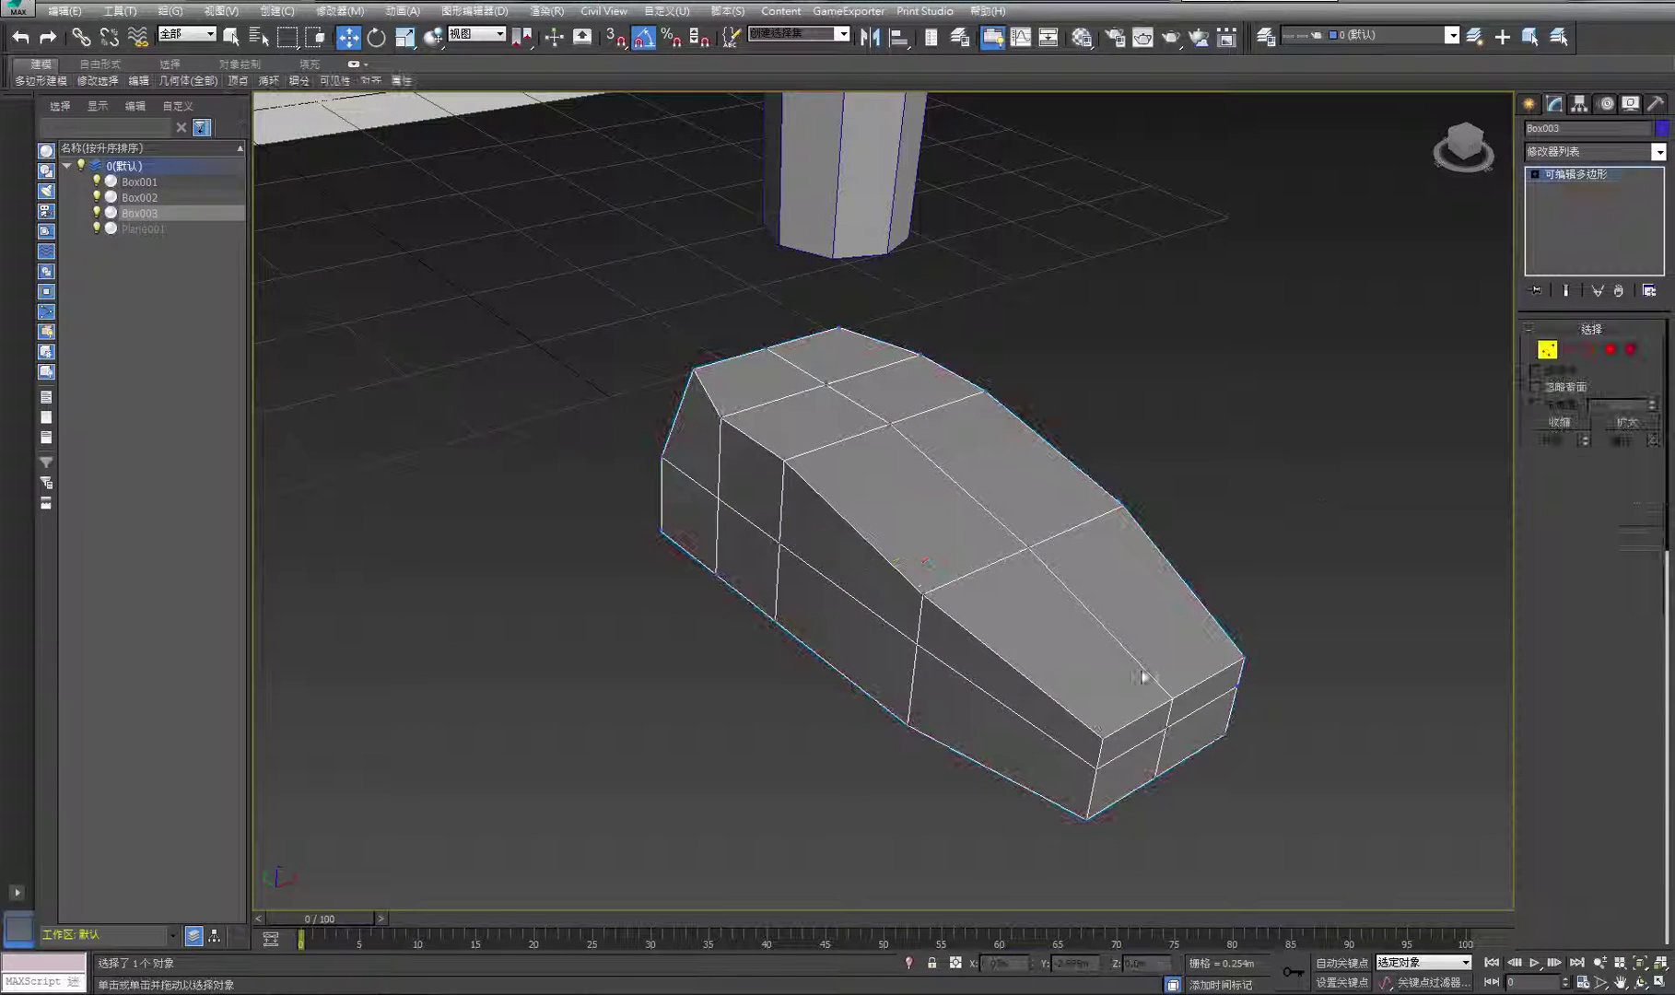
{"action": "left_click", "coordinate": [1101, 739]}
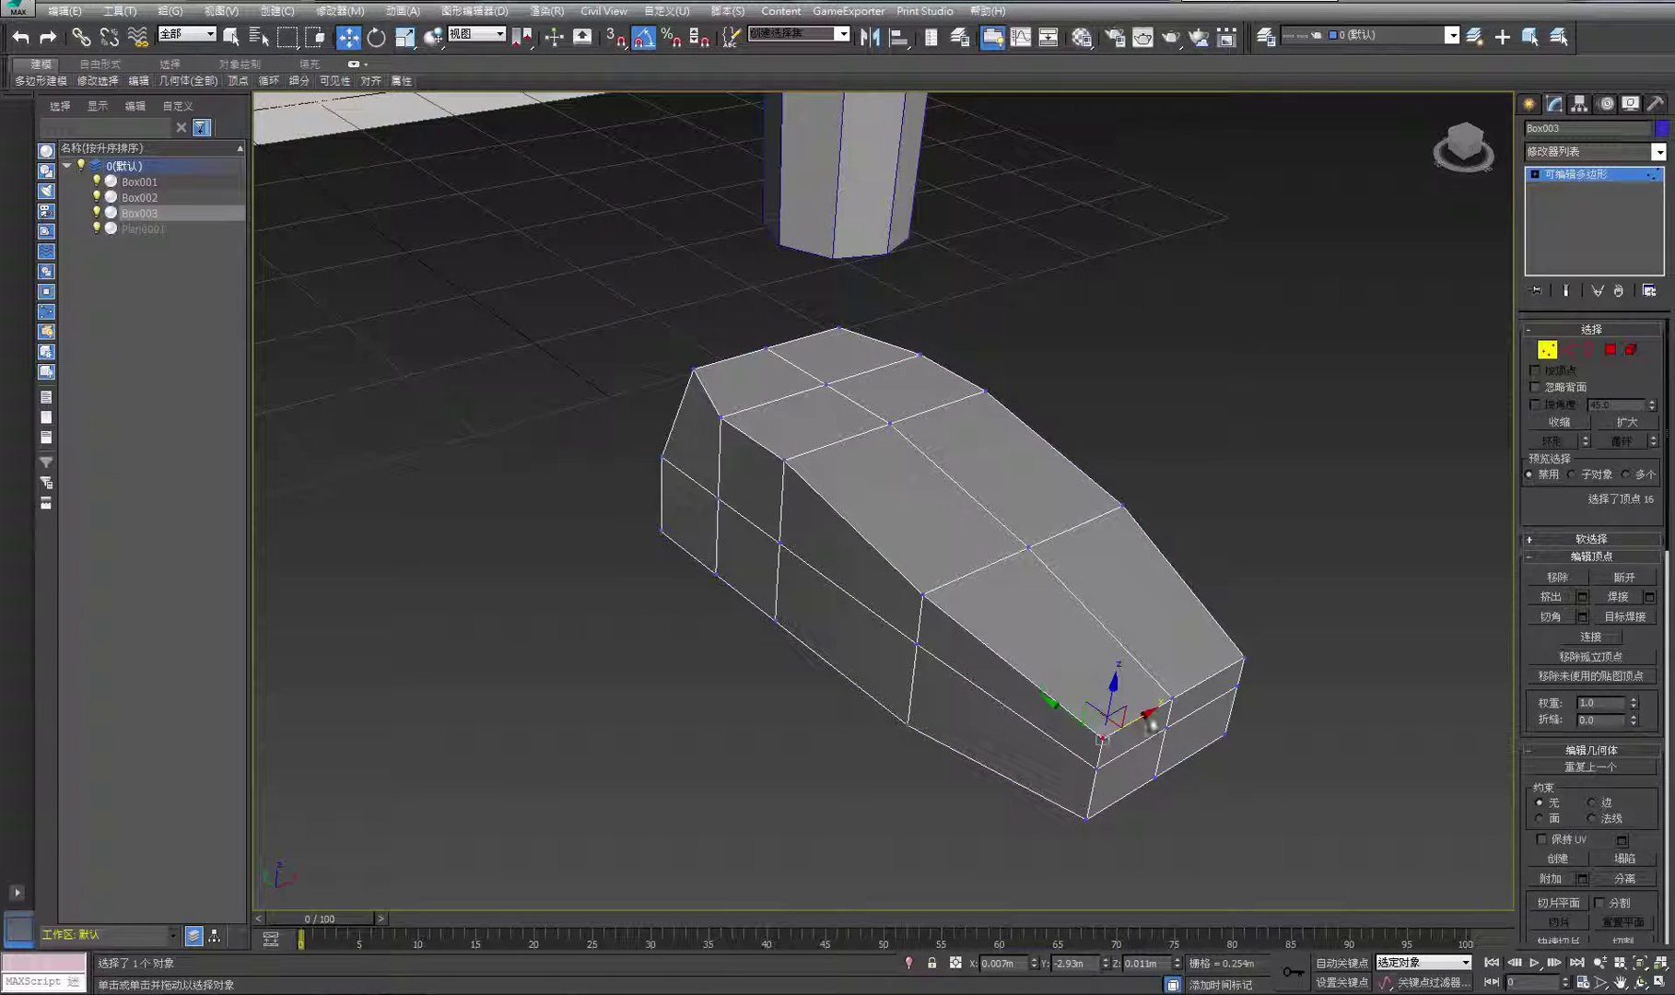
{"action": "left_click", "coordinate": [1242, 661], "text": "ctrl"}
{"action": "left_click_drag", "start_coordinate": [1131, 665], "coordinate": [1178, 719]}
{"action": "left_click", "coordinate": [1170, 695]}
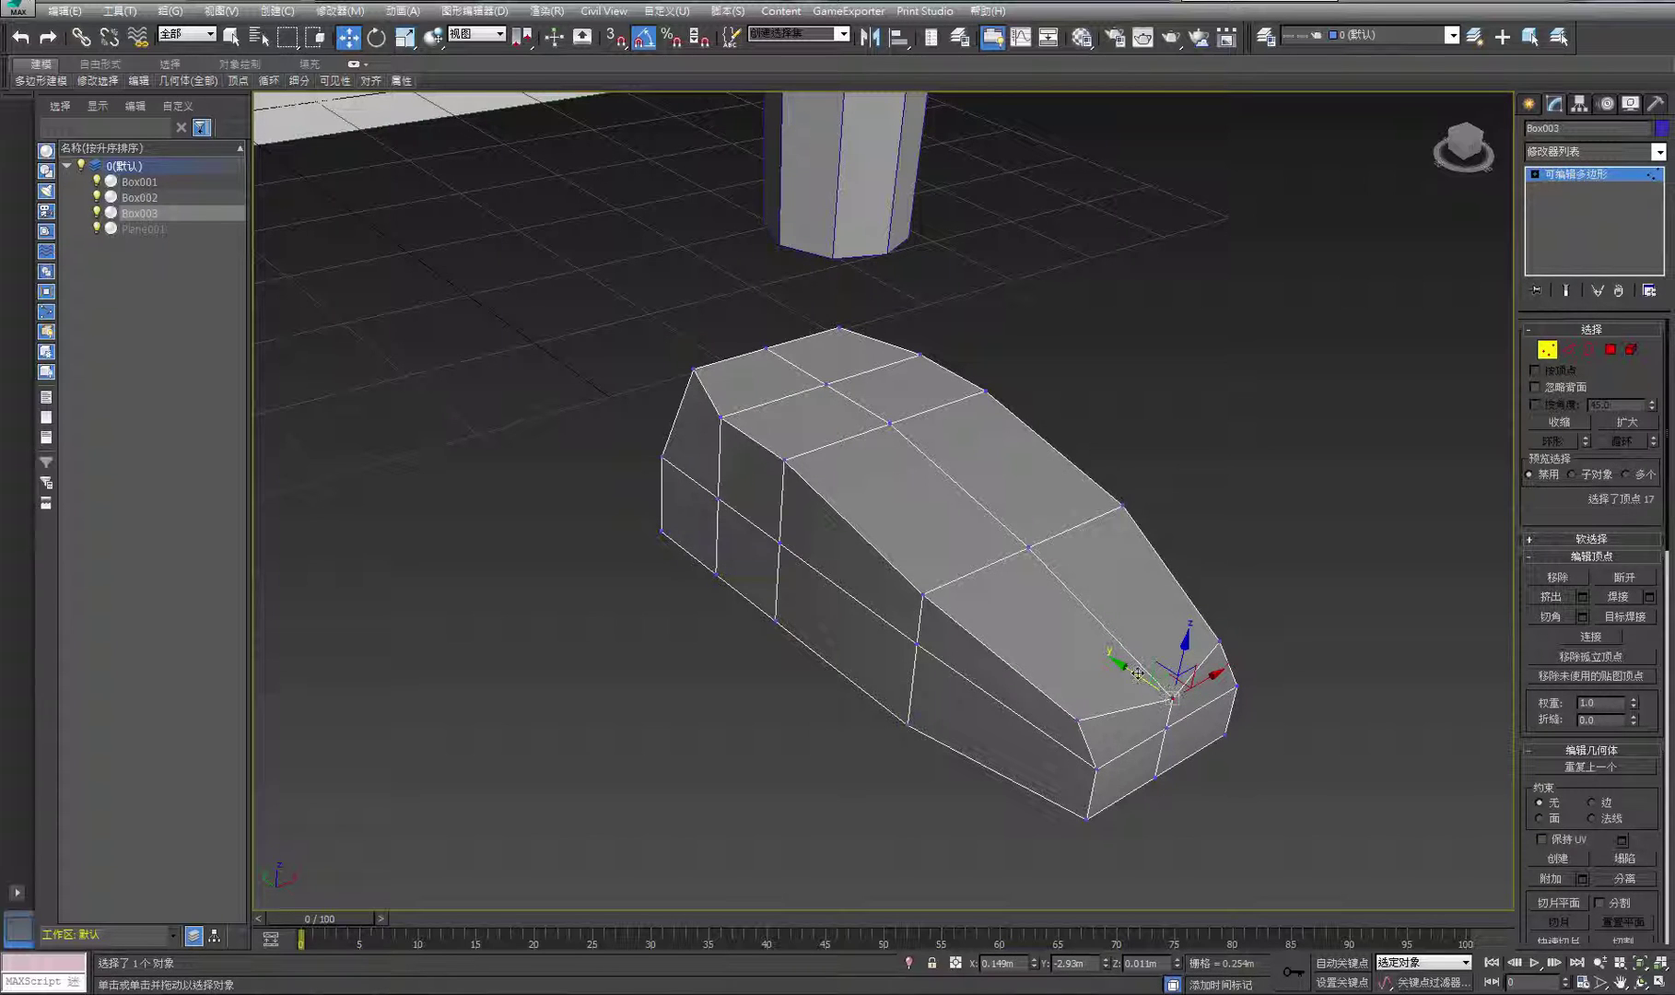
{"action": "left_click_drag", "start_coordinate": [1124, 665], "coordinate": [1098, 647]}
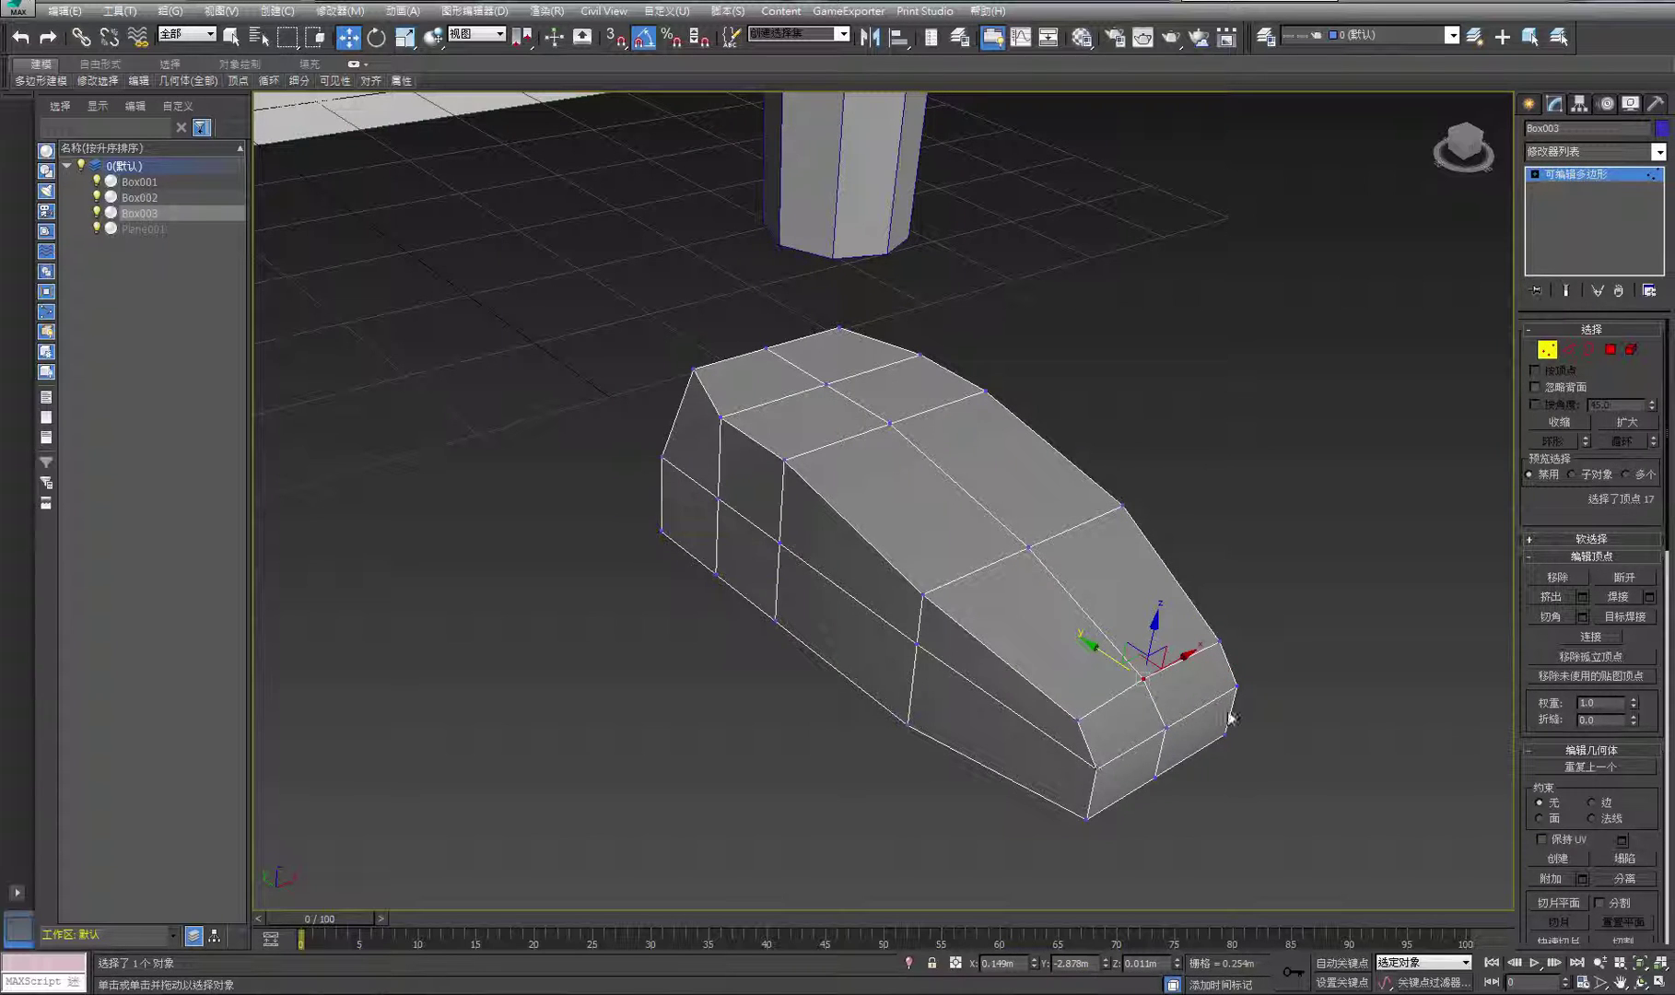
{"action": "left_click", "coordinate": [1265, 656]}
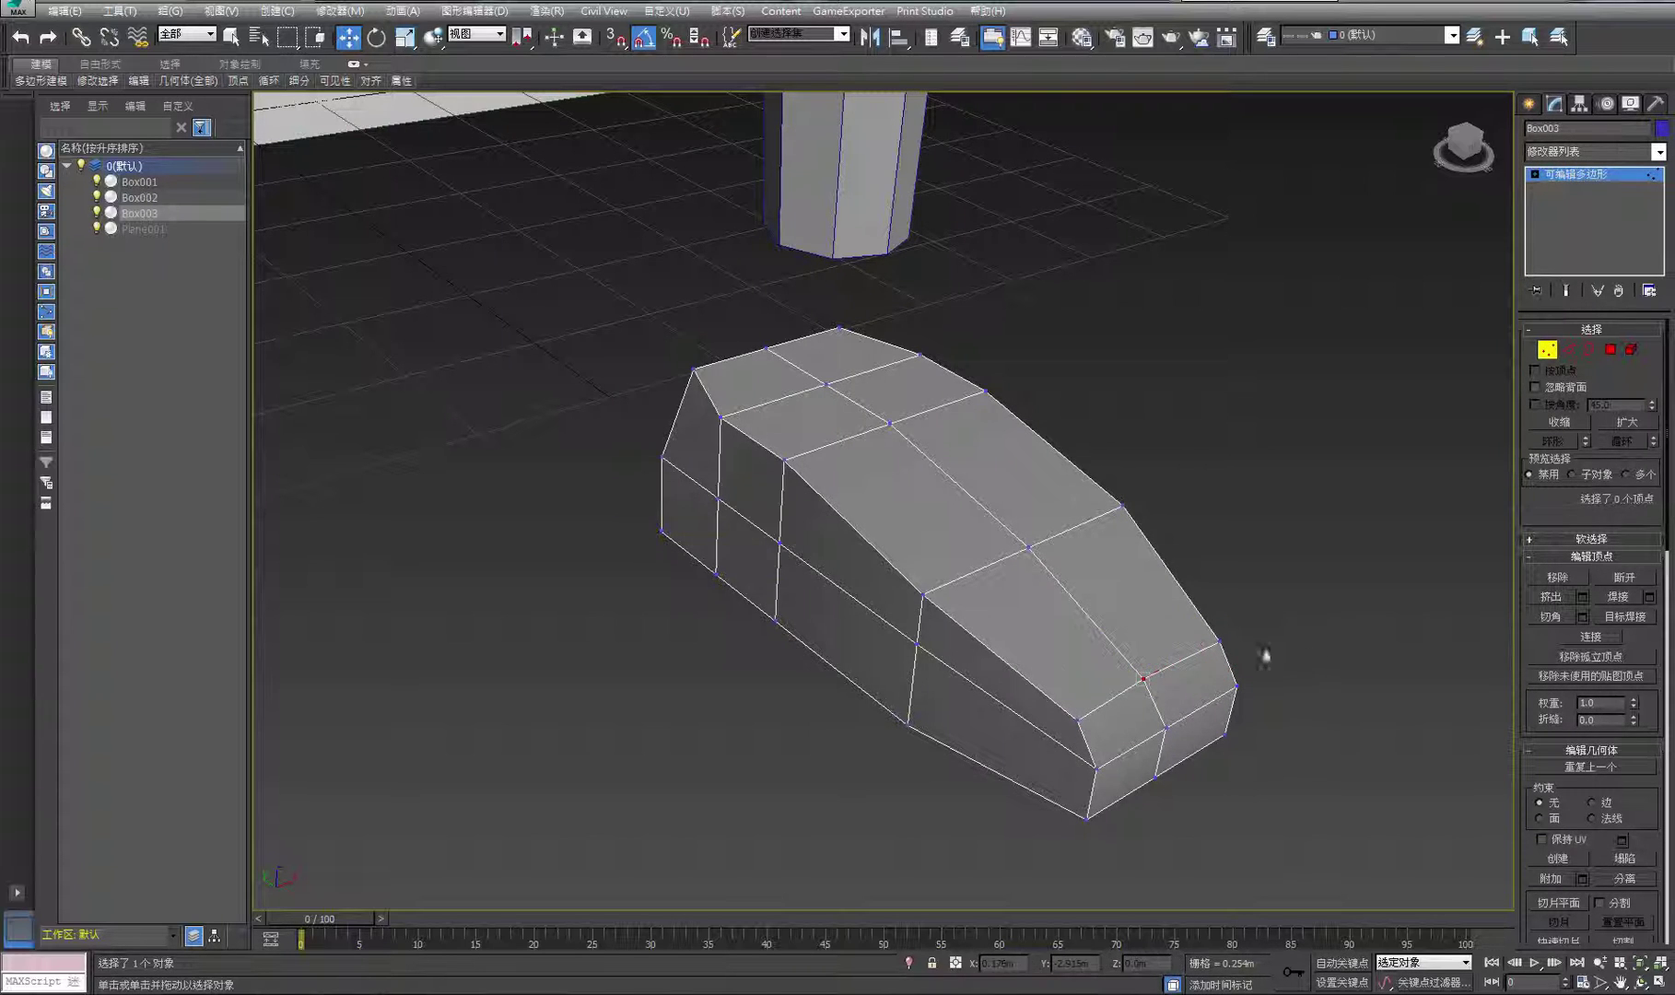
Move the two top corner vertices of the toe inward to about X 0.043 m and 0.277 m to narrow its upper edge
{"action": "left_click", "coordinate": [1078, 721]}
{"action": "left_click_drag", "start_coordinate": [1113, 702], "coordinate": [1148, 686]}
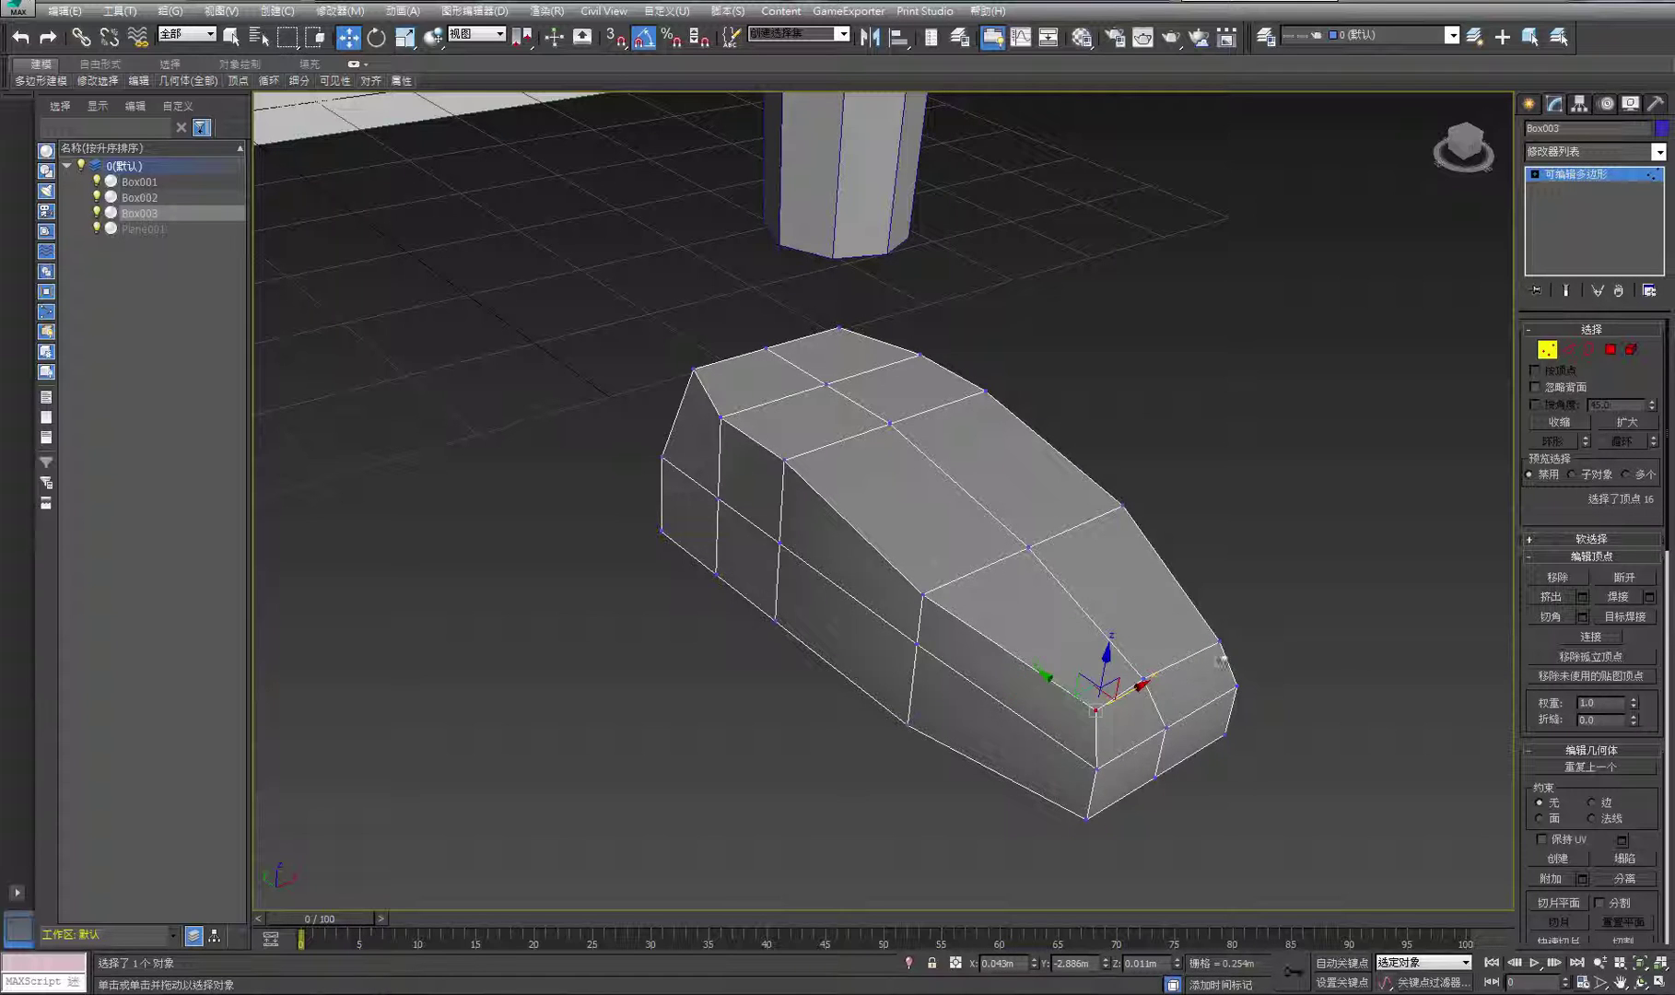
{"action": "left_click", "coordinate": [1219, 642]}
{"action": "left_click_drag", "start_coordinate": [1244, 629], "coordinate": [1232, 636]}
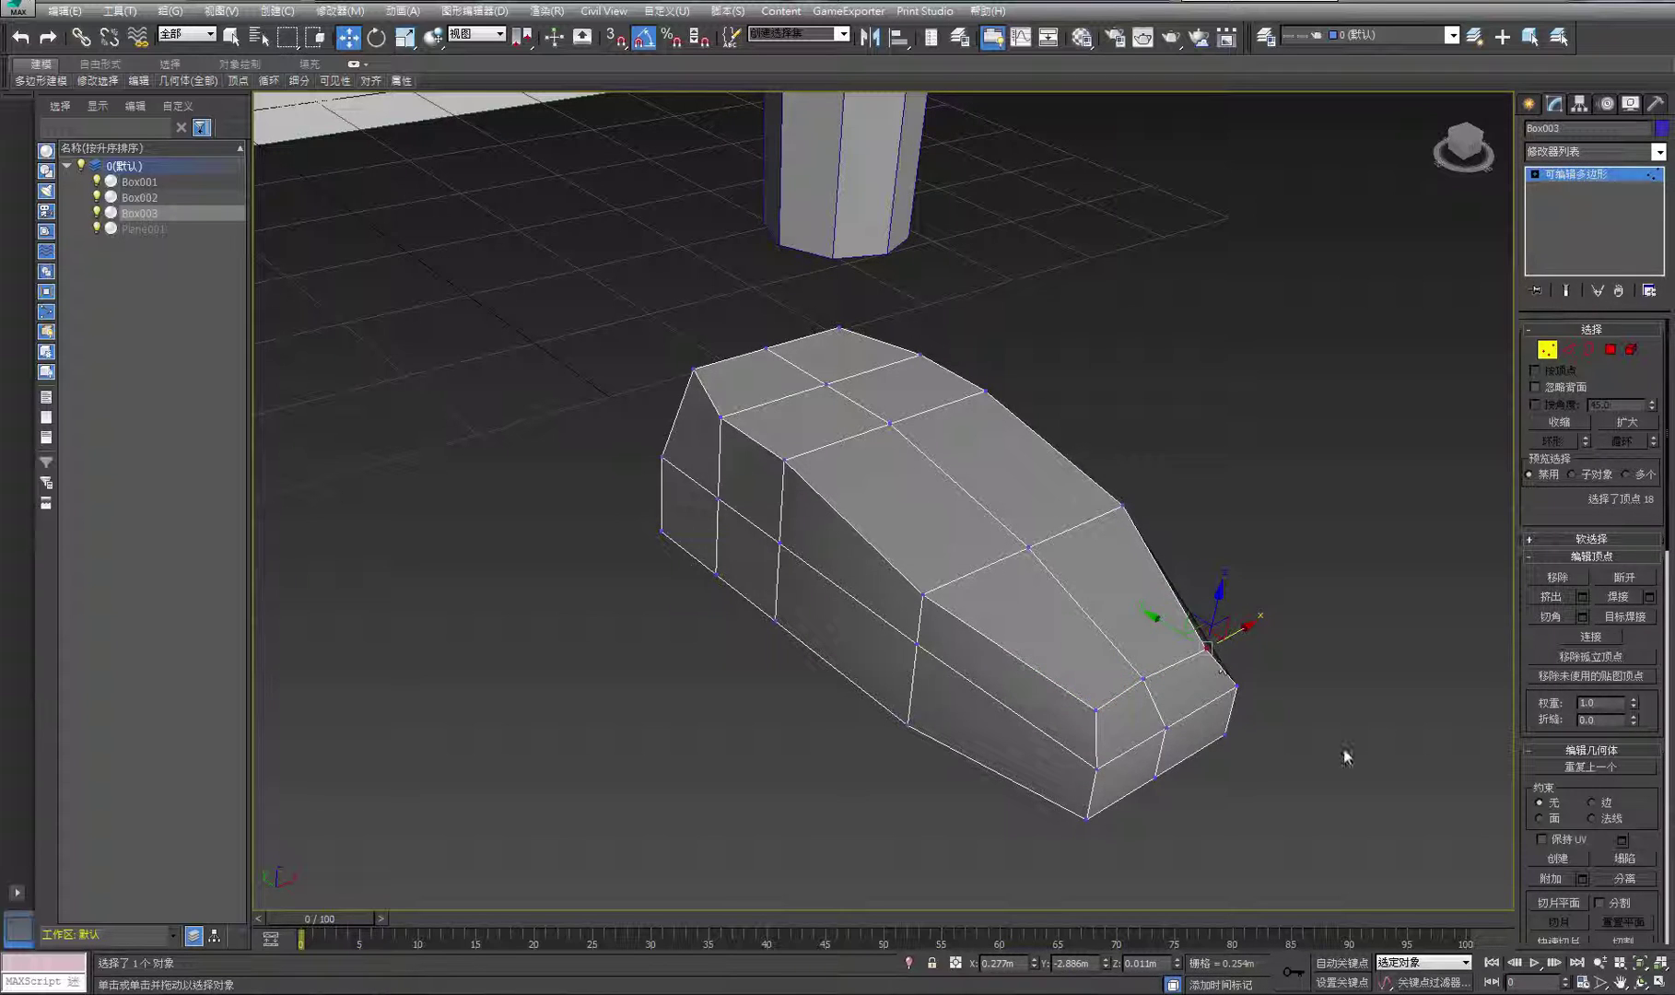
{"action": "left_click", "coordinate": [1345, 755]}
Shift the two outer vertices in the middle row of the toe's front face slightly inward
{"action": "left_click", "coordinate": [1643, 981]}
{"action": "mouse_move", "coordinate": [1106, 636]}
{"action": "left_mouse_down"}
{"action": "mouse_move", "coordinate": [981, 599]}
{"action": "mouse_move", "coordinate": [1088, 664]}
{"action": "left_mouse_up"}
{"action": "right_click", "coordinate": [1162, 692]}
{"action": "left_click", "coordinate": [1070, 748]}
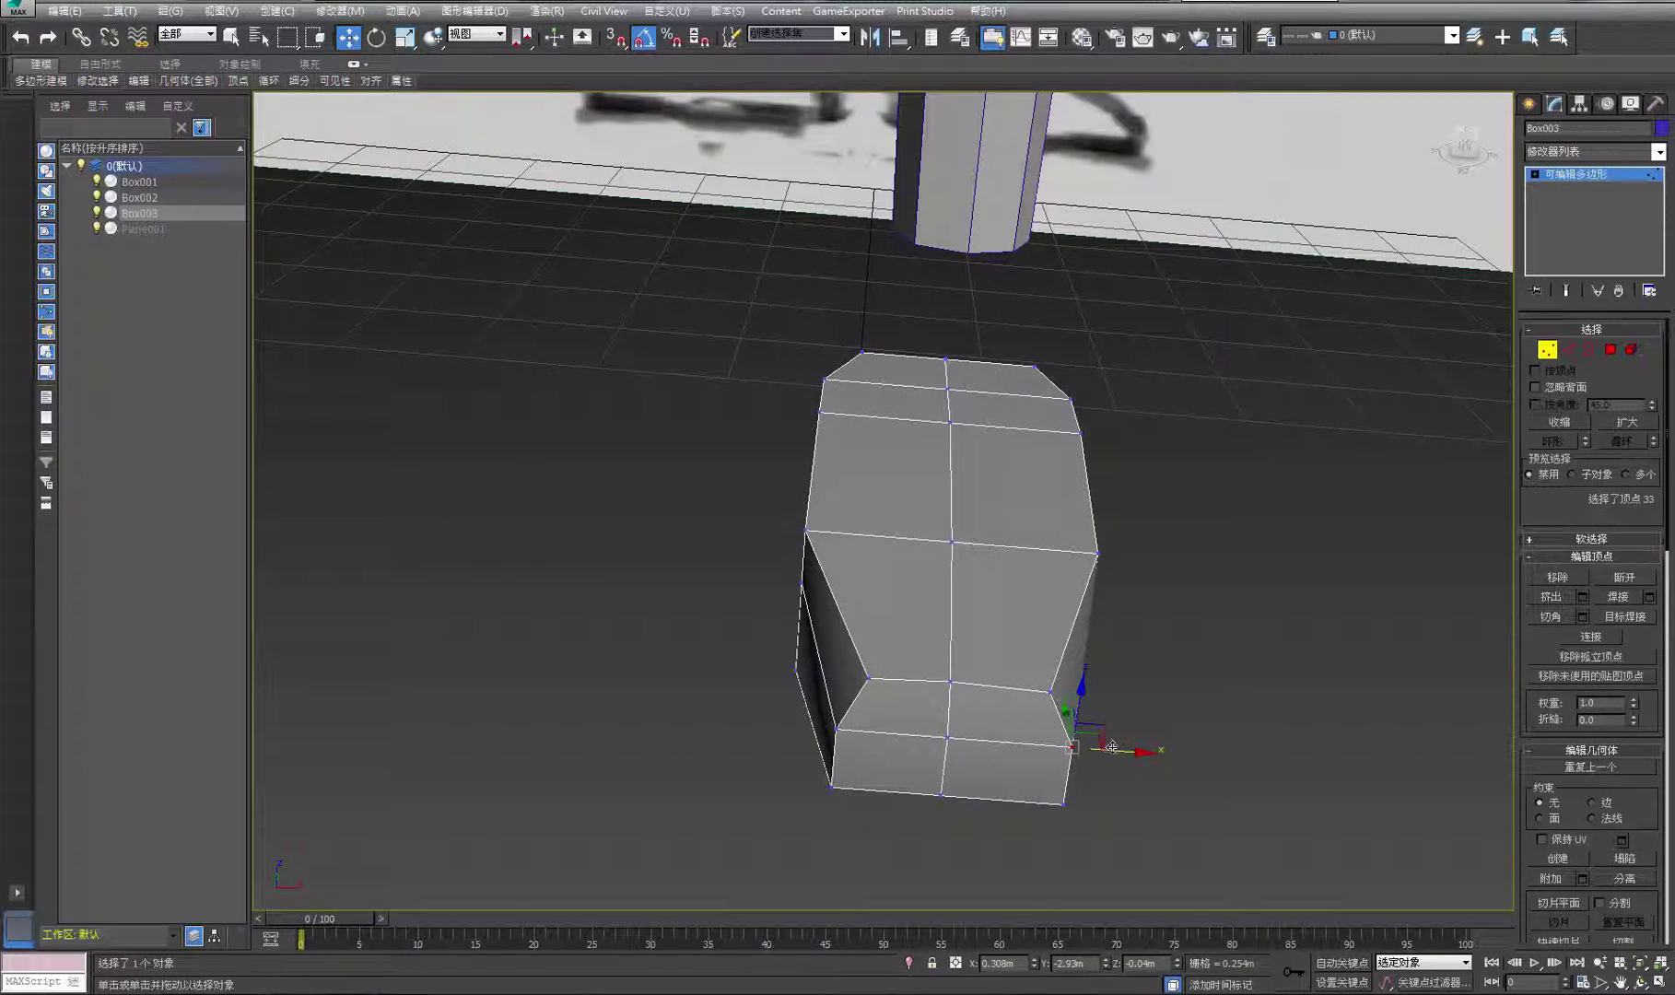
{"action": "left_click", "coordinate": [836, 730]}
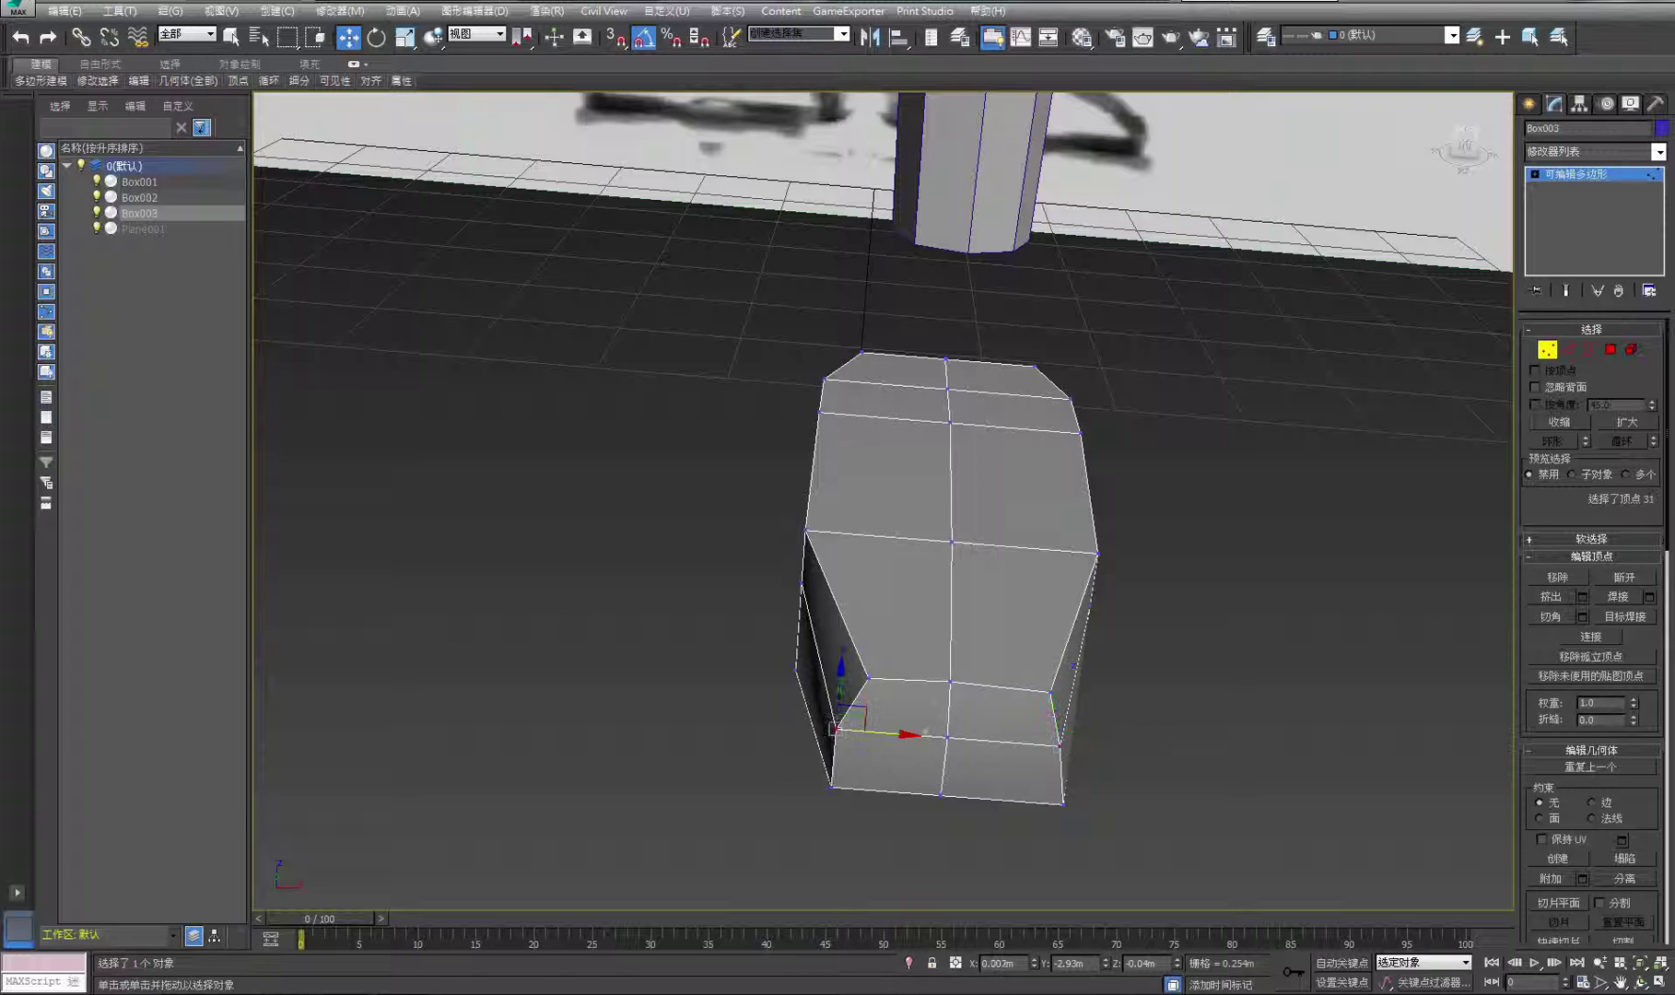
{"action": "left_click_drag", "start_coordinate": [882, 734], "coordinate": [1122, 573]}
Pull the toe's top middle vertex back to about Y -2.861 m, lower it about 0.017 m and leave vertex editing
{"action": "left_click", "coordinate": [1641, 983]}
{"action": "right_click", "coordinate": [1014, 609]}
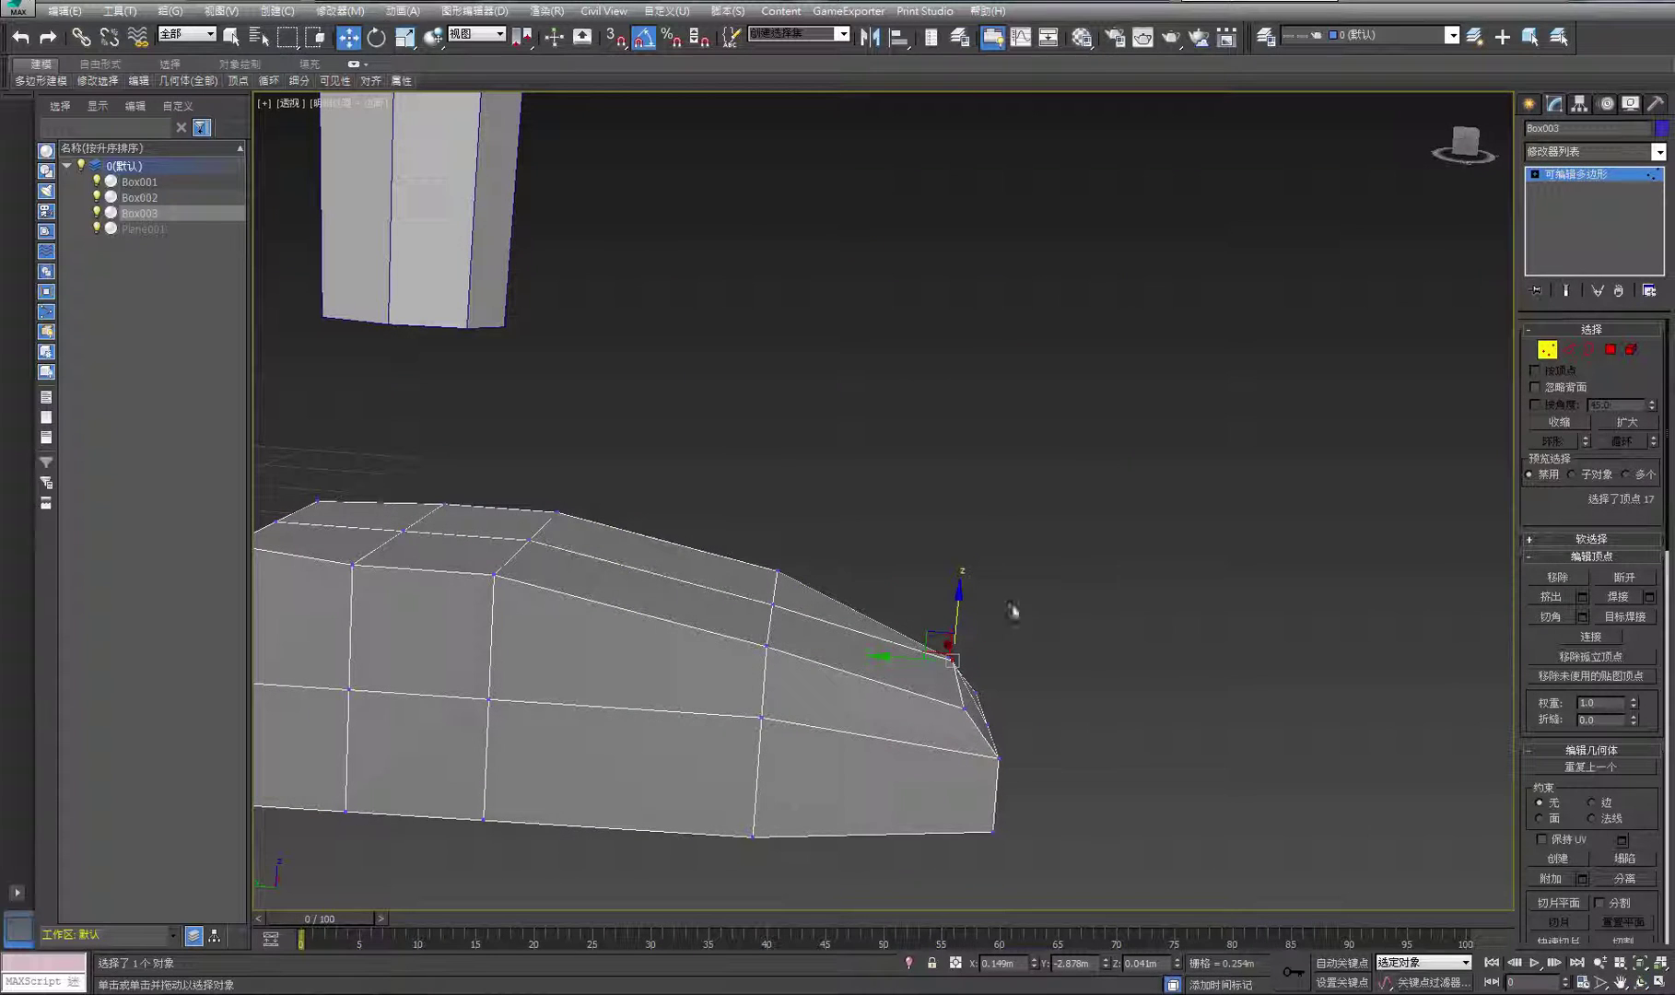
{"action": "left_click_drag", "start_coordinate": [908, 659], "coordinate": [890, 658]}
{"action": "left_click", "coordinate": [1641, 983]}
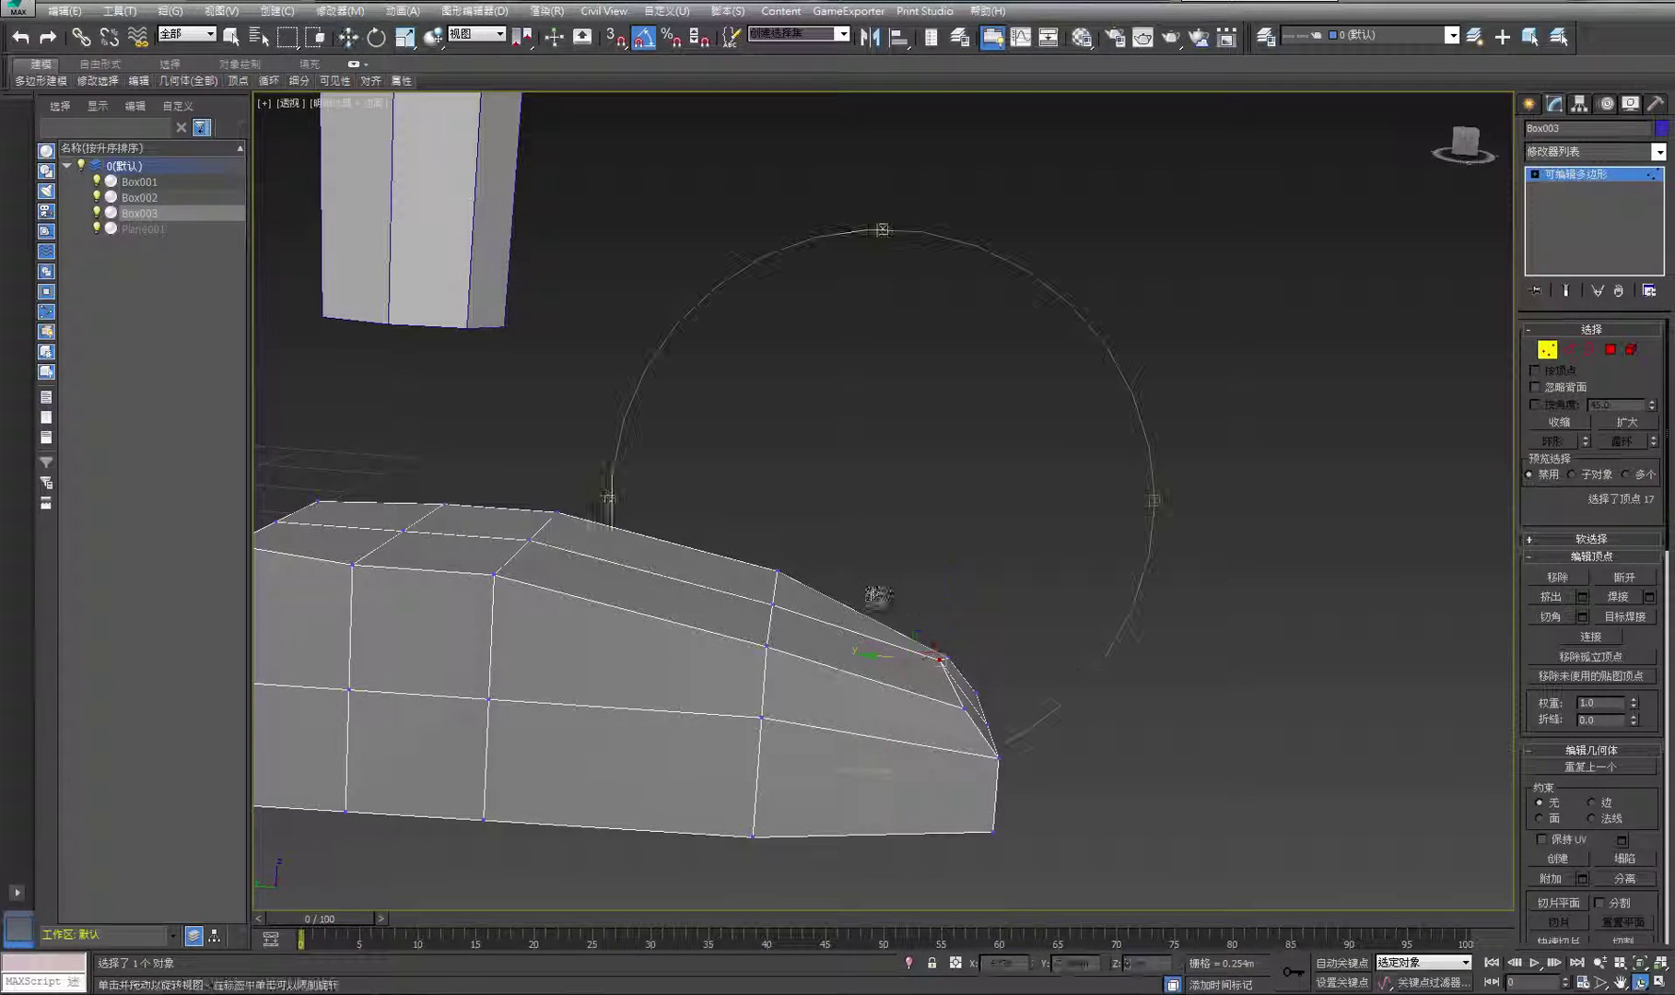
{"action": "left_click_drag", "start_coordinate": [875, 592], "coordinate": [714, 564]}
{"action": "right_click", "coordinate": [745, 624]}
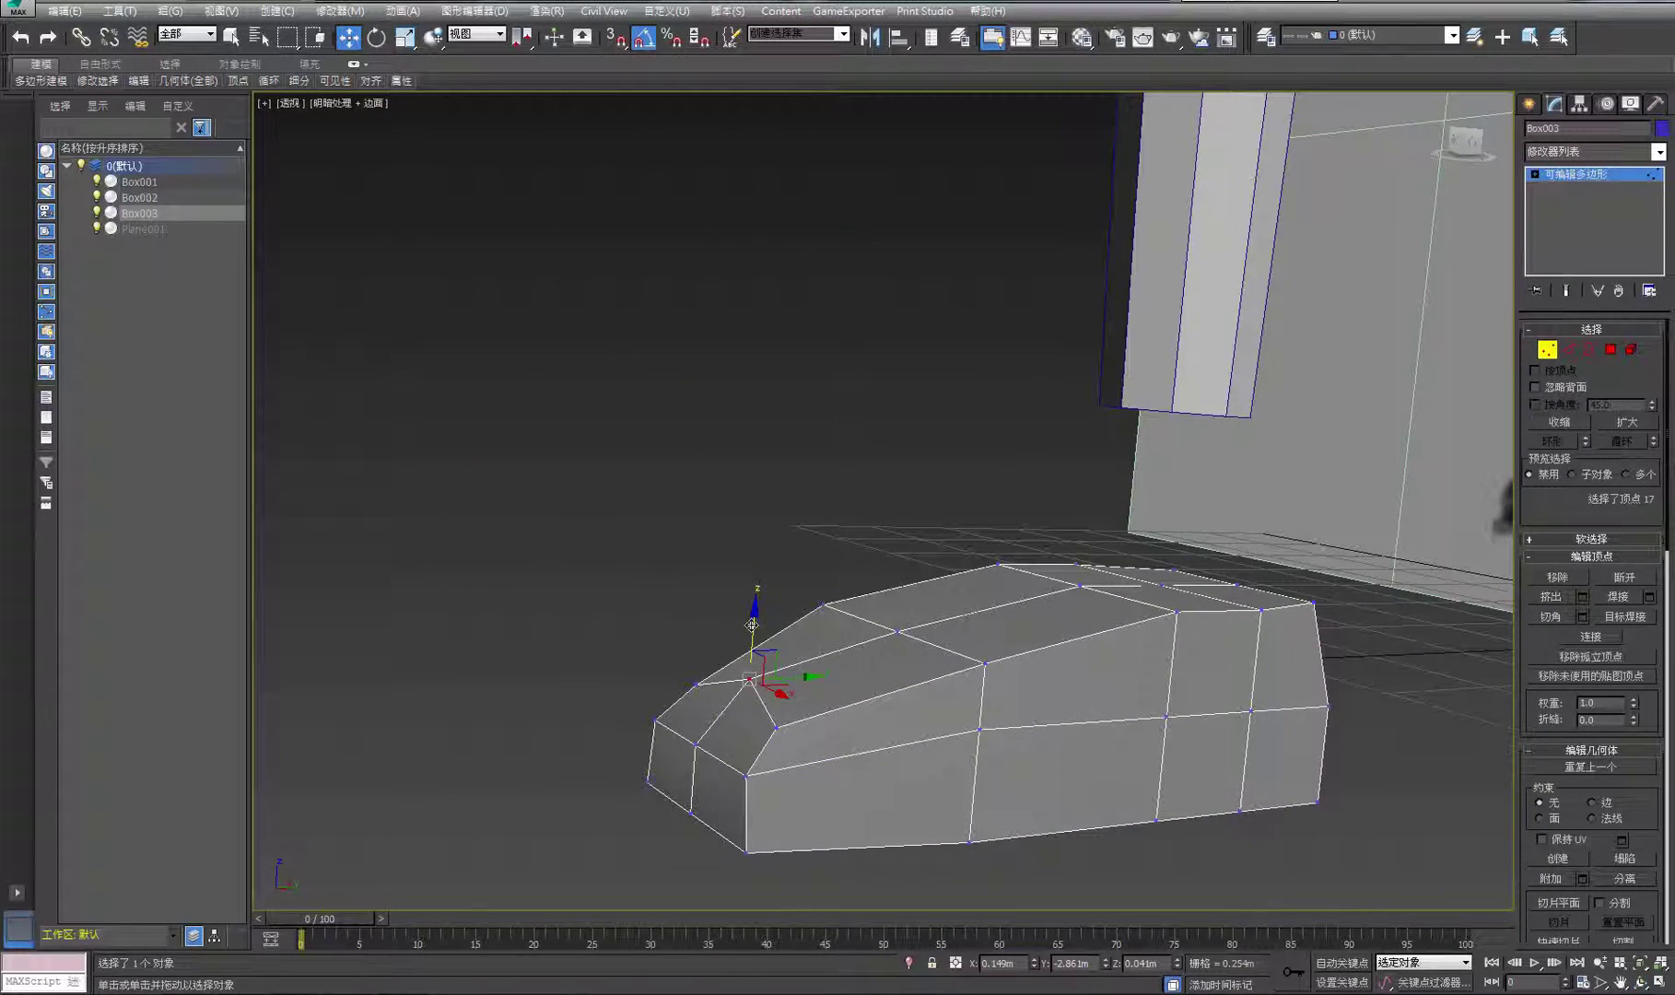
{"action": "left_click_drag", "start_coordinate": [751, 626], "coordinate": [734, 662]}
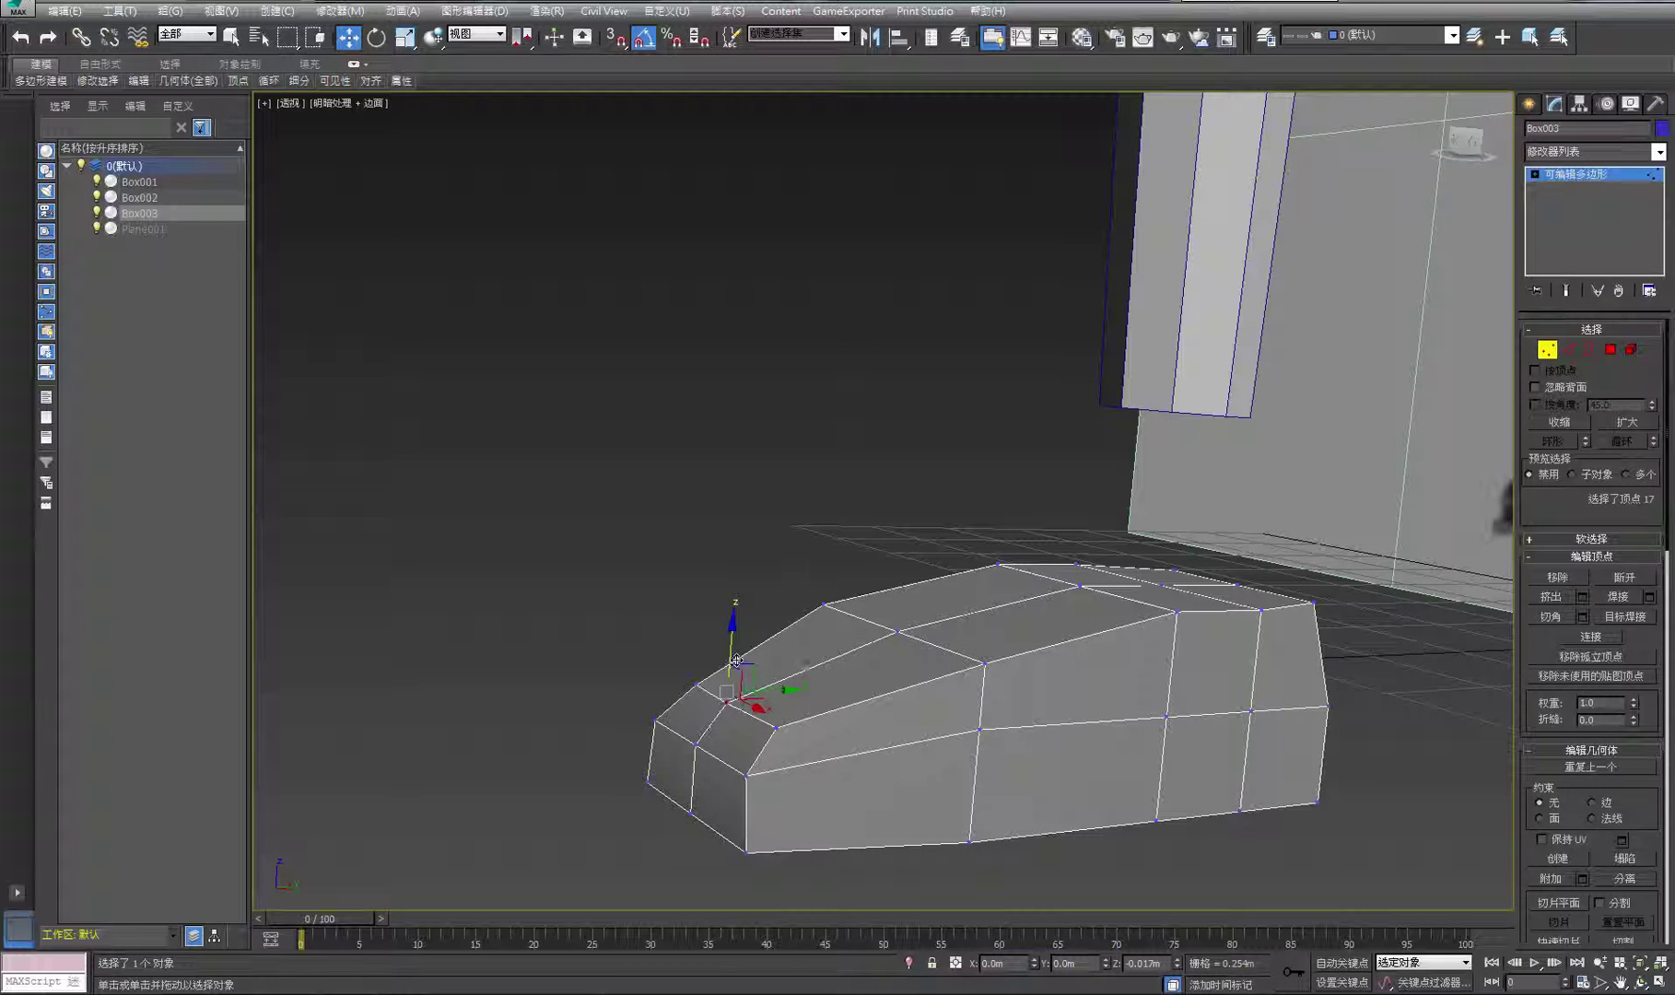
{"action": "left_click", "coordinate": [927, 494]}
{"action": "middle_click_drag", "start_coordinate": [927, 494], "coordinate": [879, 509]}
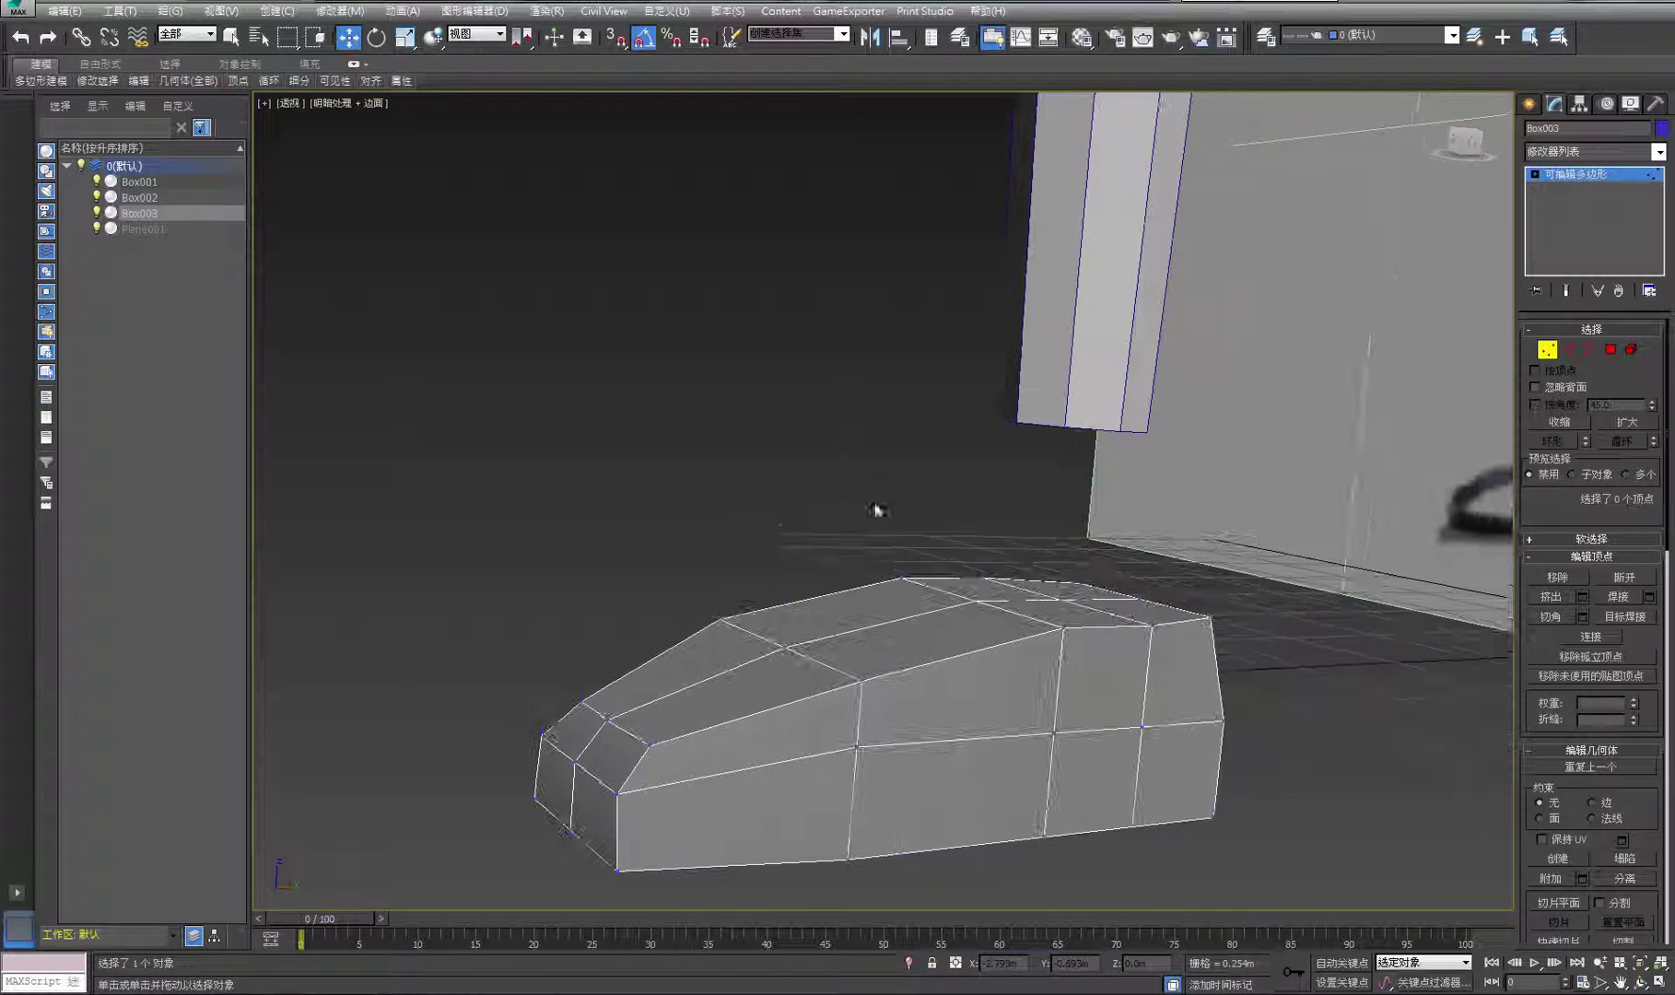
{"action": "left_click", "coordinate": [1602, 179]}
{"action": "left_click", "coordinate": [1248, 538]}
{"action": "left_click", "coordinate": [1135, 643]}
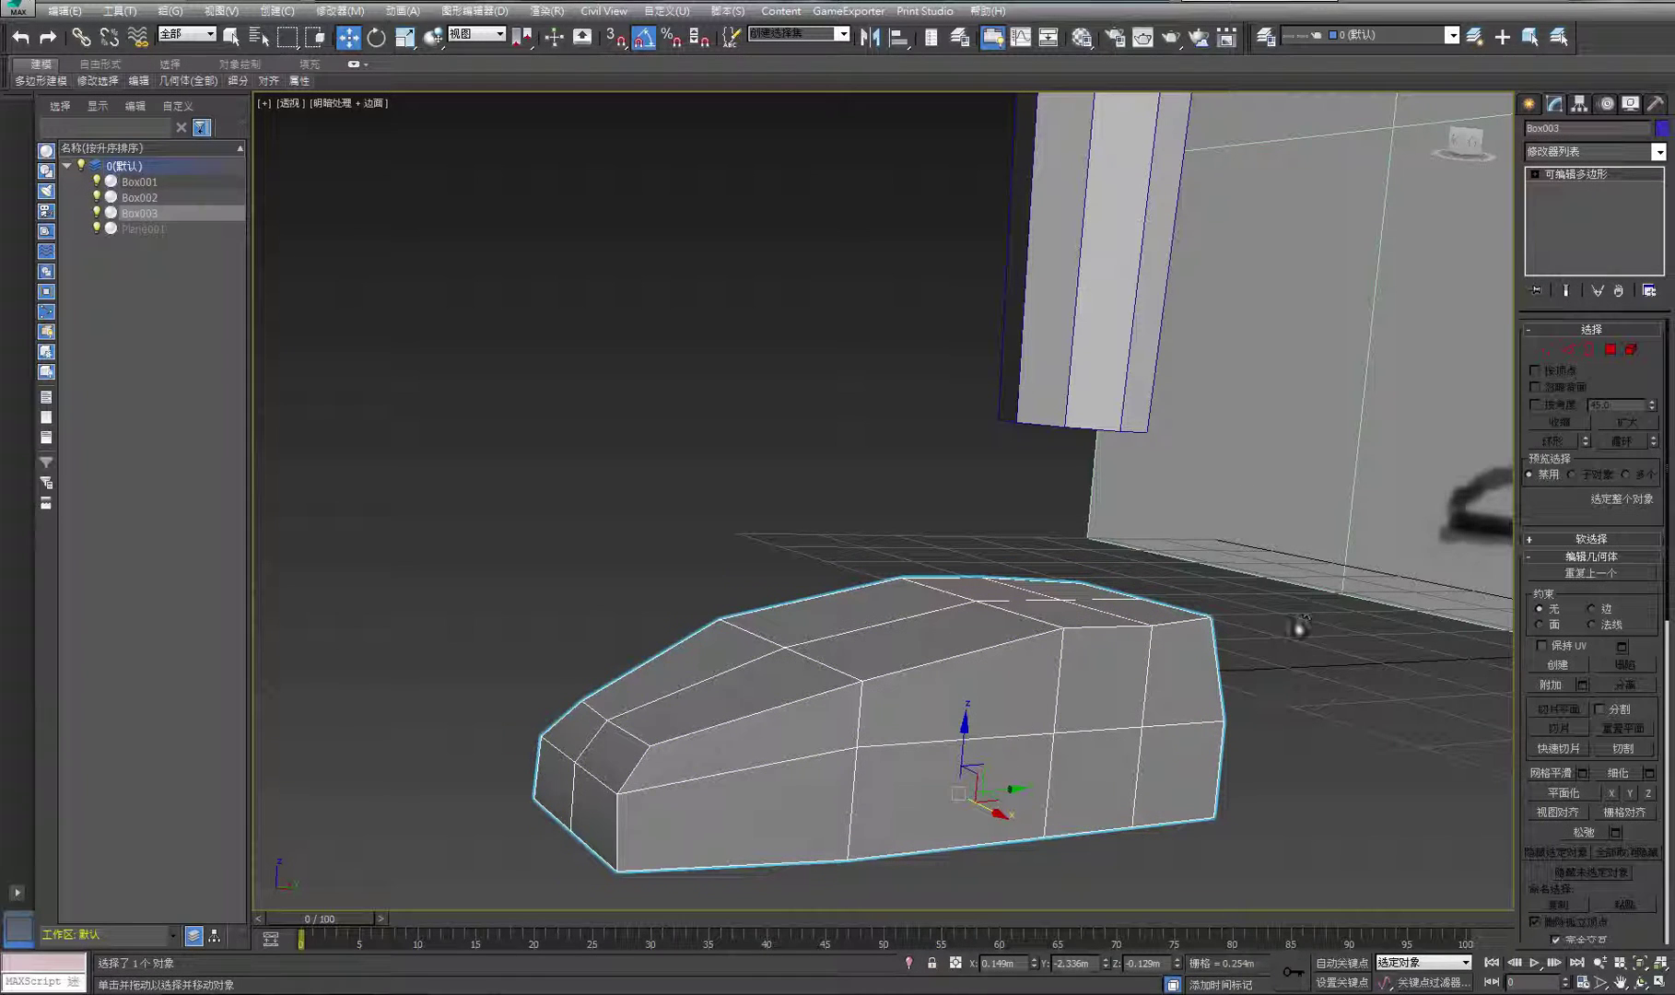
Inset the four top polygons at the foot's heel end as one group to form an inner ring below the leg
{"action": "left_click", "coordinate": [1640, 982]}
{"action": "left_click_drag", "start_coordinate": [1106, 461], "coordinate": [1223, 613]}
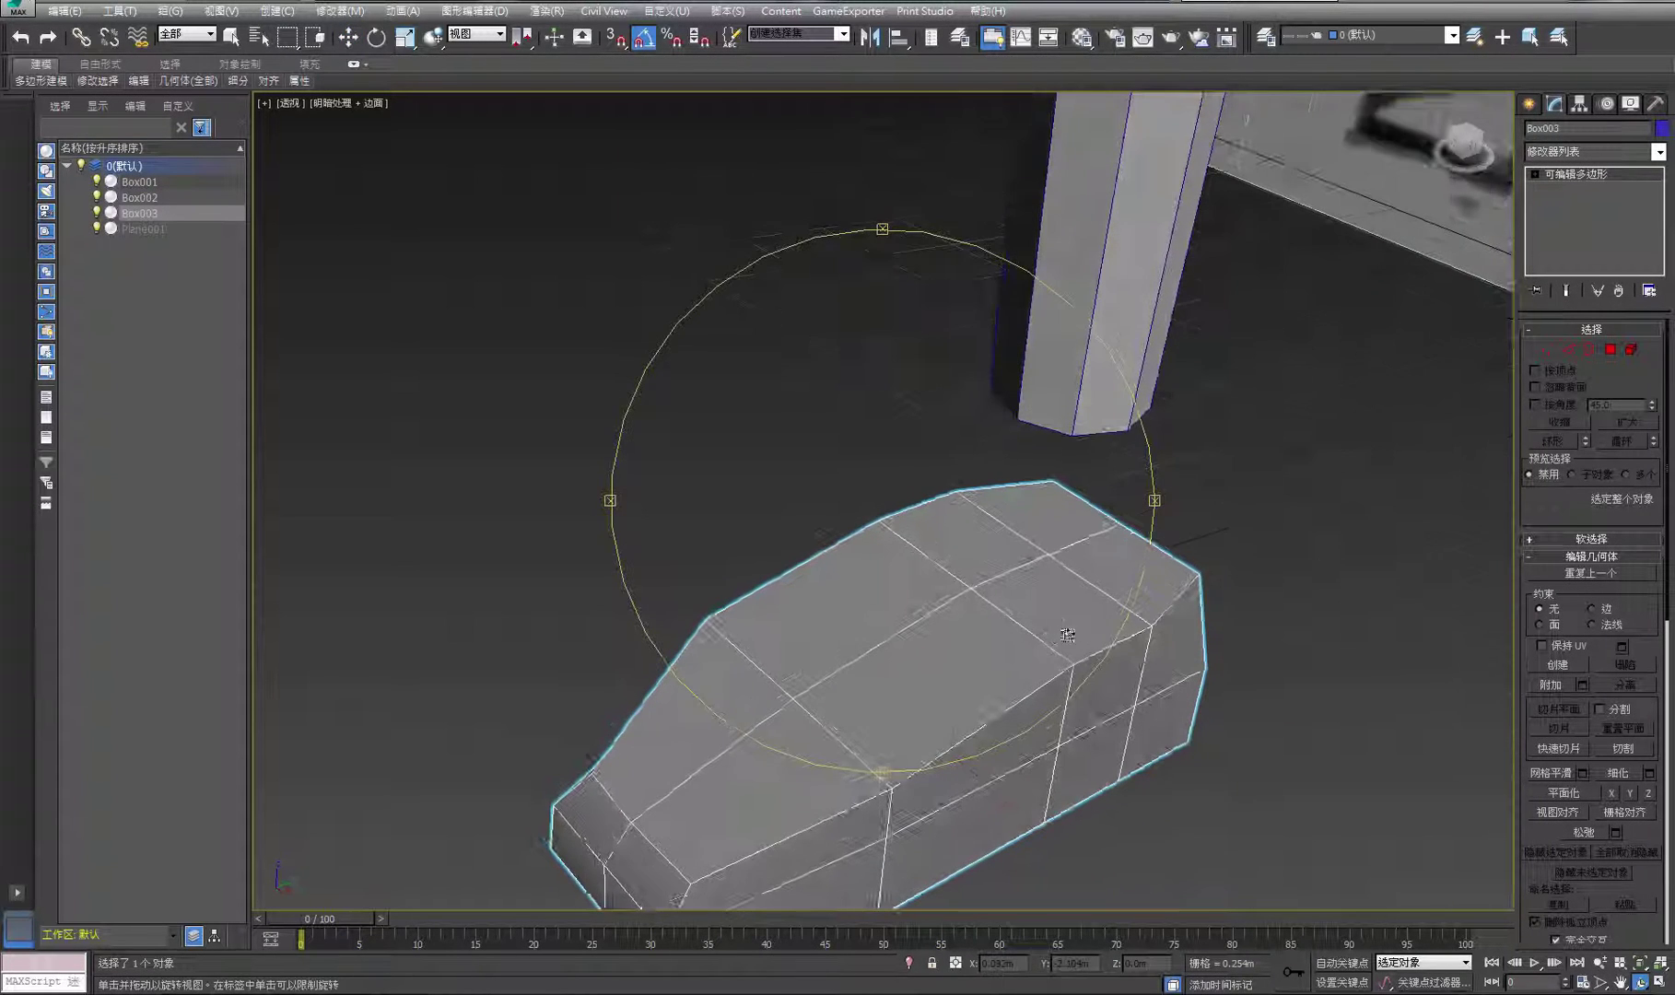
{"action": "right_click", "coordinate": [1223, 613]}
{"action": "left_click", "coordinate": [1612, 351]}
{"action": "left_click", "coordinate": [1045, 513]}
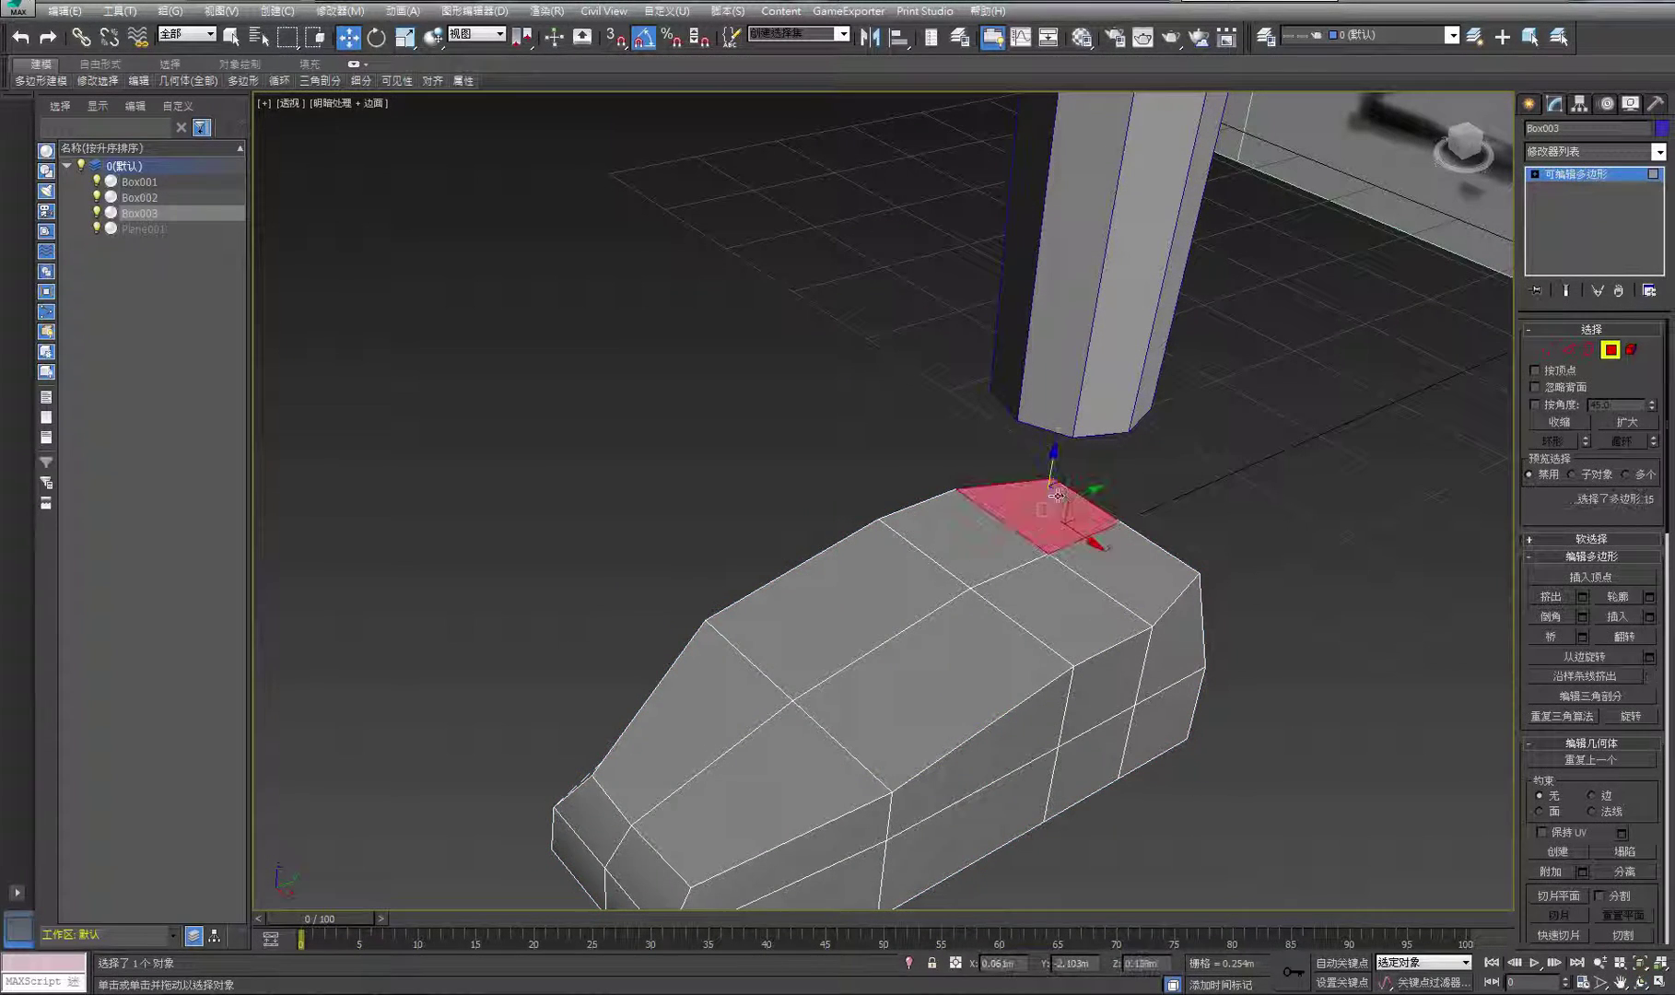
{"action": "left_click", "coordinate": [978, 536], "text": "ctrl"}
{"action": "left_click", "coordinate": [1061, 604], "text": "ctrl"}
{"action": "left_click", "coordinate": [1144, 581], "text": "ctrl"}
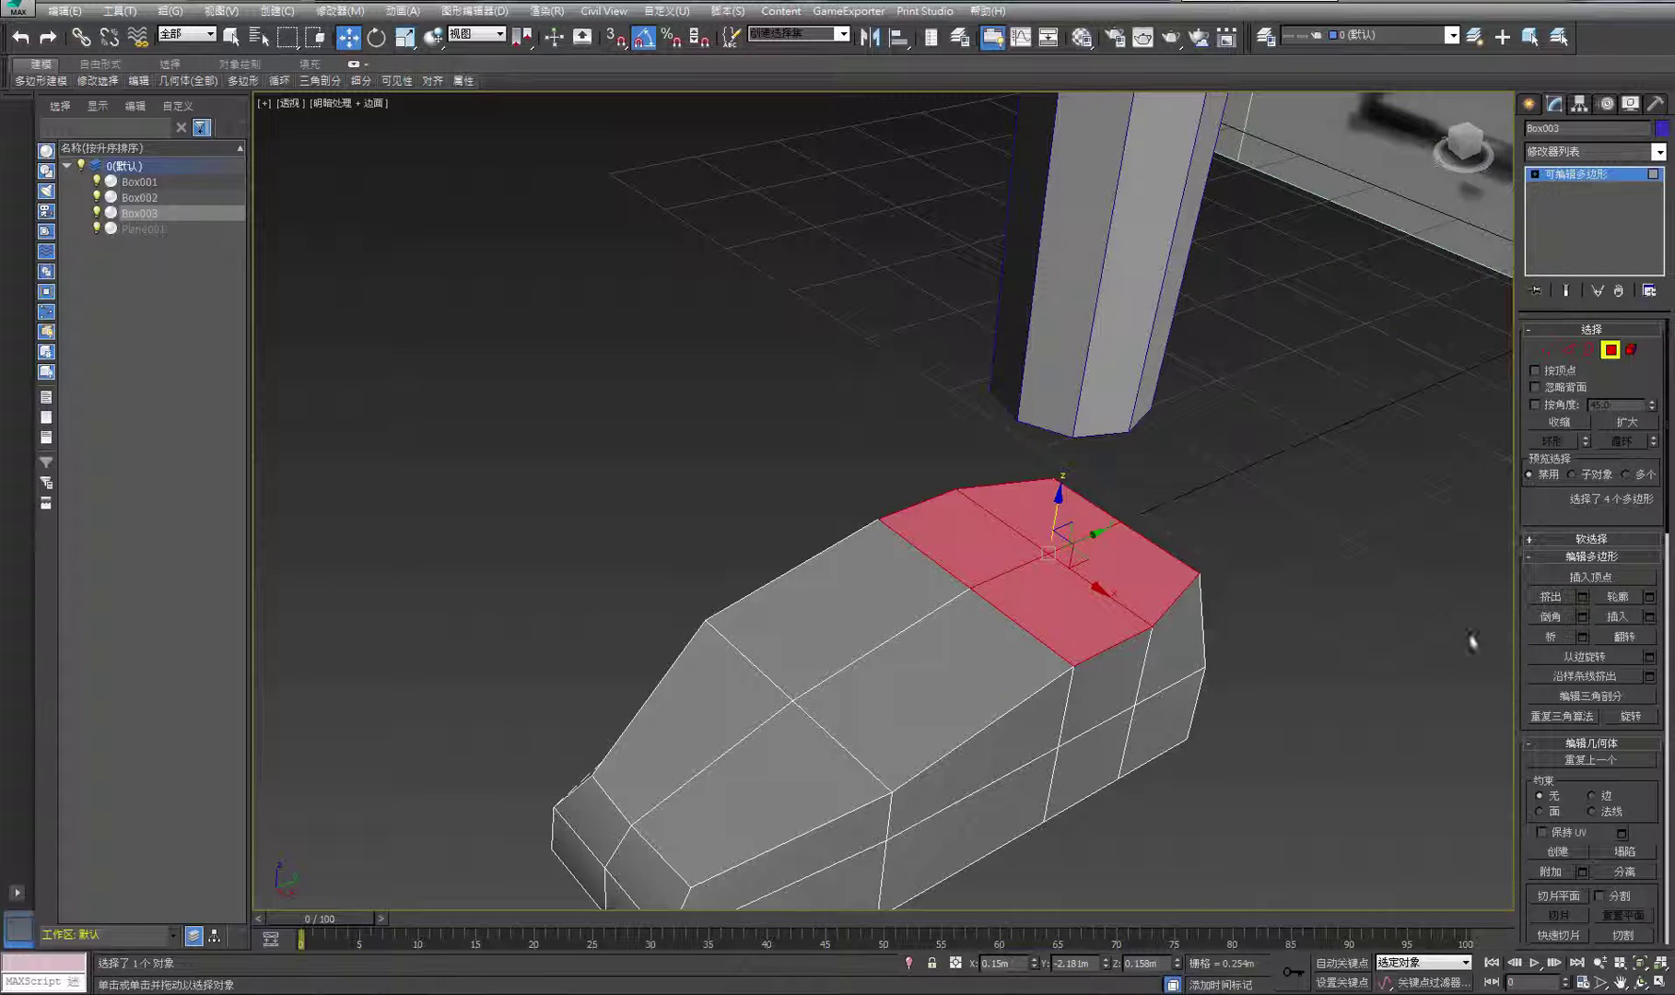
{"action": "left_click", "coordinate": [1649, 618]}
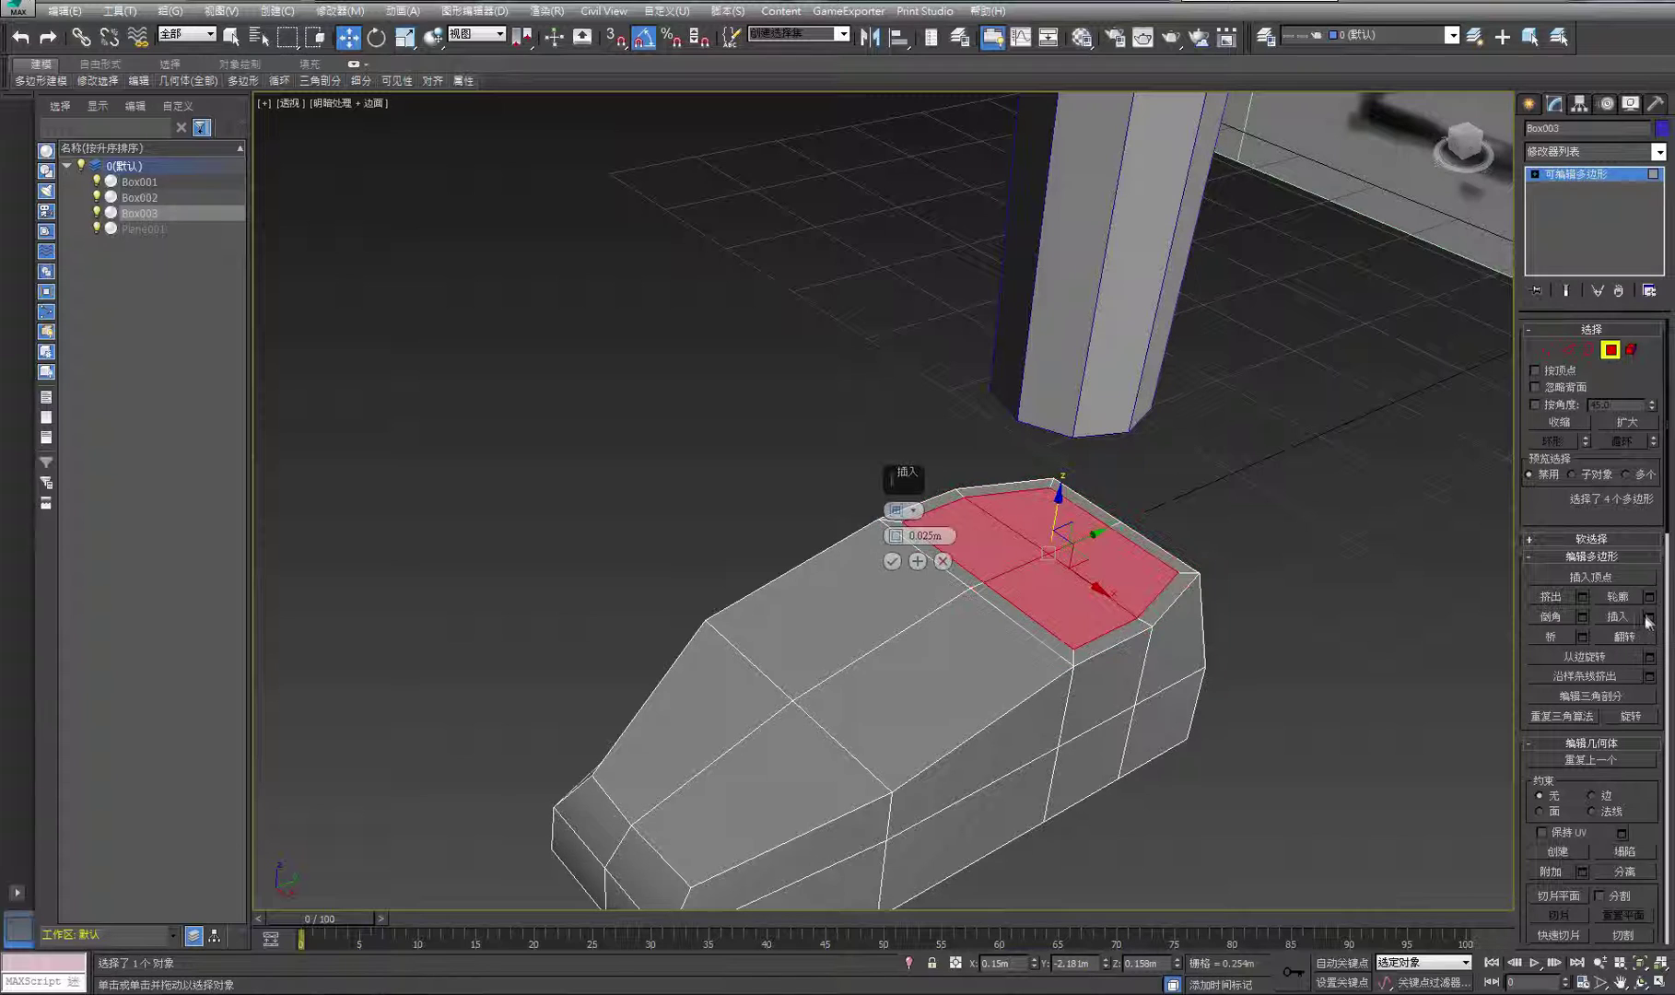
{"action": "left_click_drag", "start_coordinate": [898, 535], "coordinate": [898, 516]}
{"action": "left_click", "coordinate": [892, 561]}
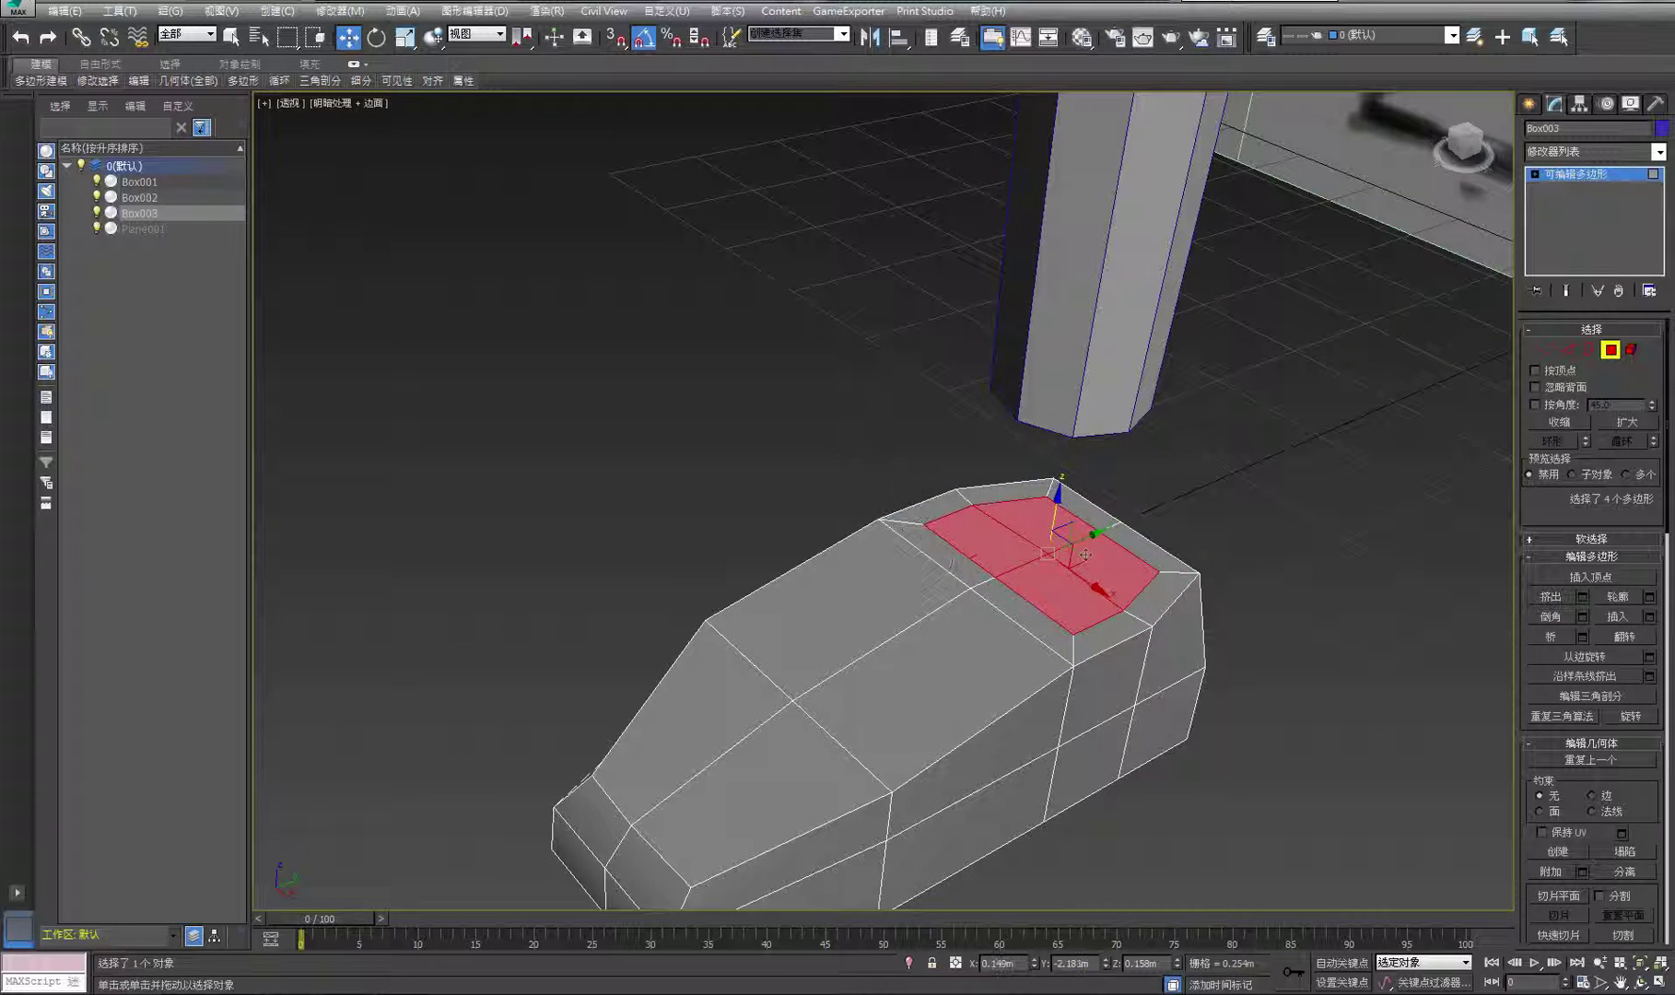
{"action": "left_click", "coordinate": [1251, 565]}
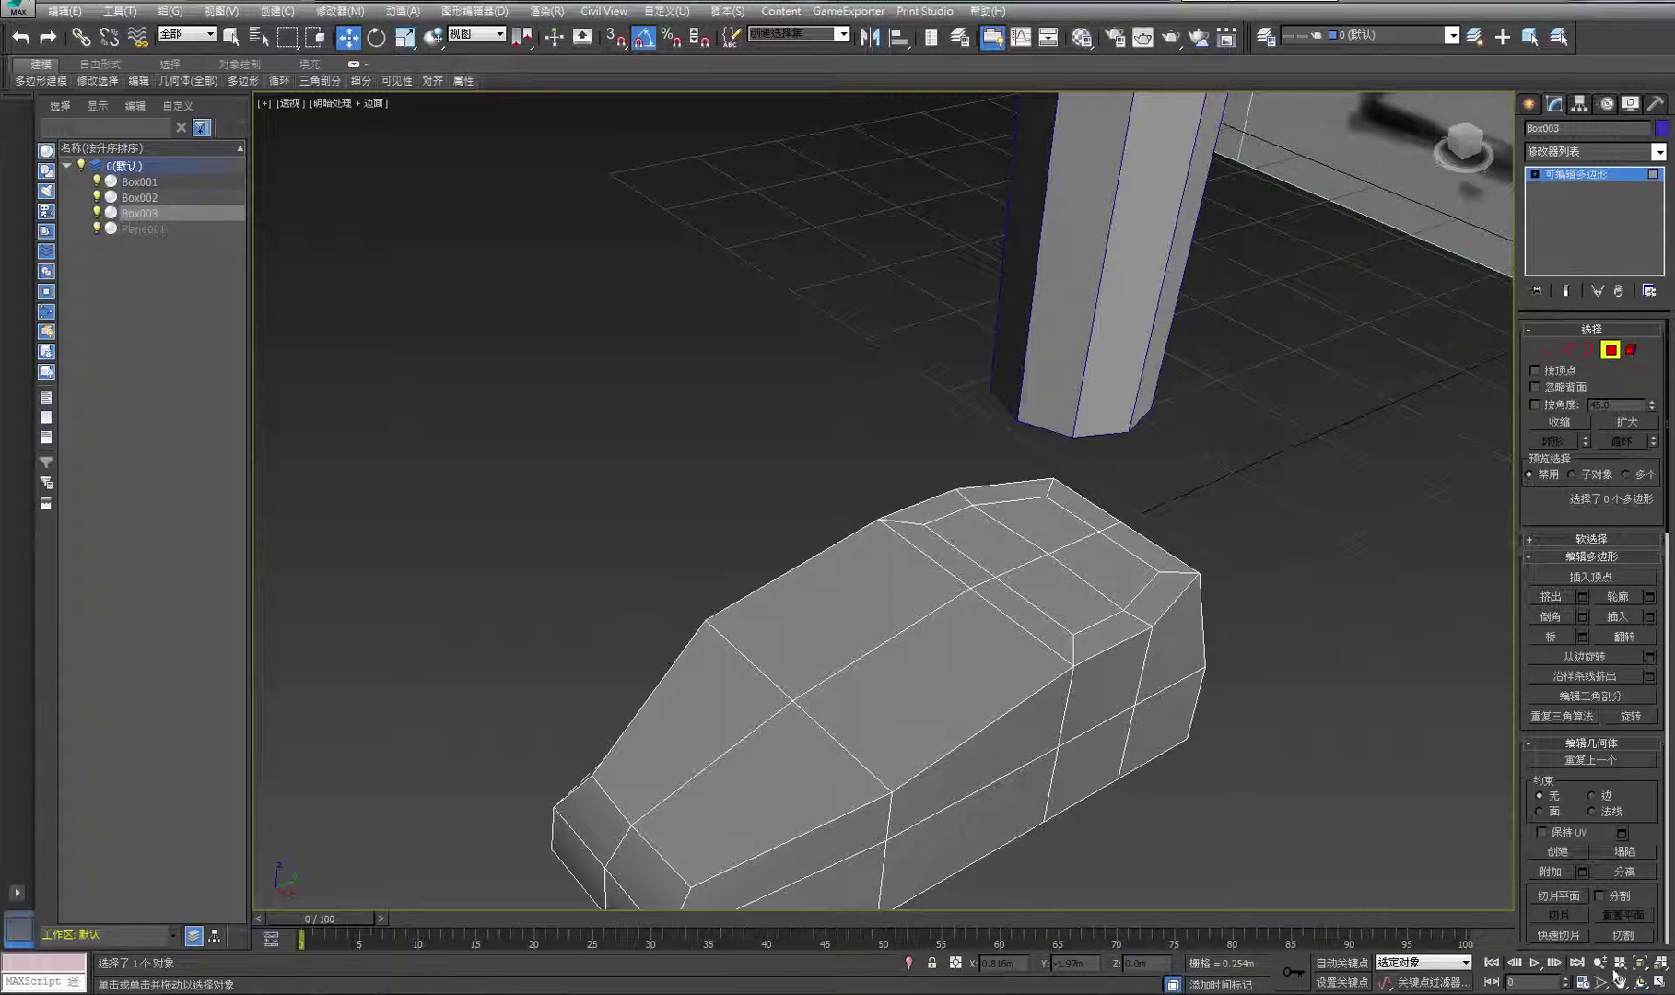
From the top view, move the two heel-side corner vertices of the inset ring onto the matching corners of the leg's lower outline
{"action": "left_click", "coordinate": [1656, 984]}
{"action": "middle_click_drag", "start_coordinate": [761, 328], "coordinate": [802, 369]}
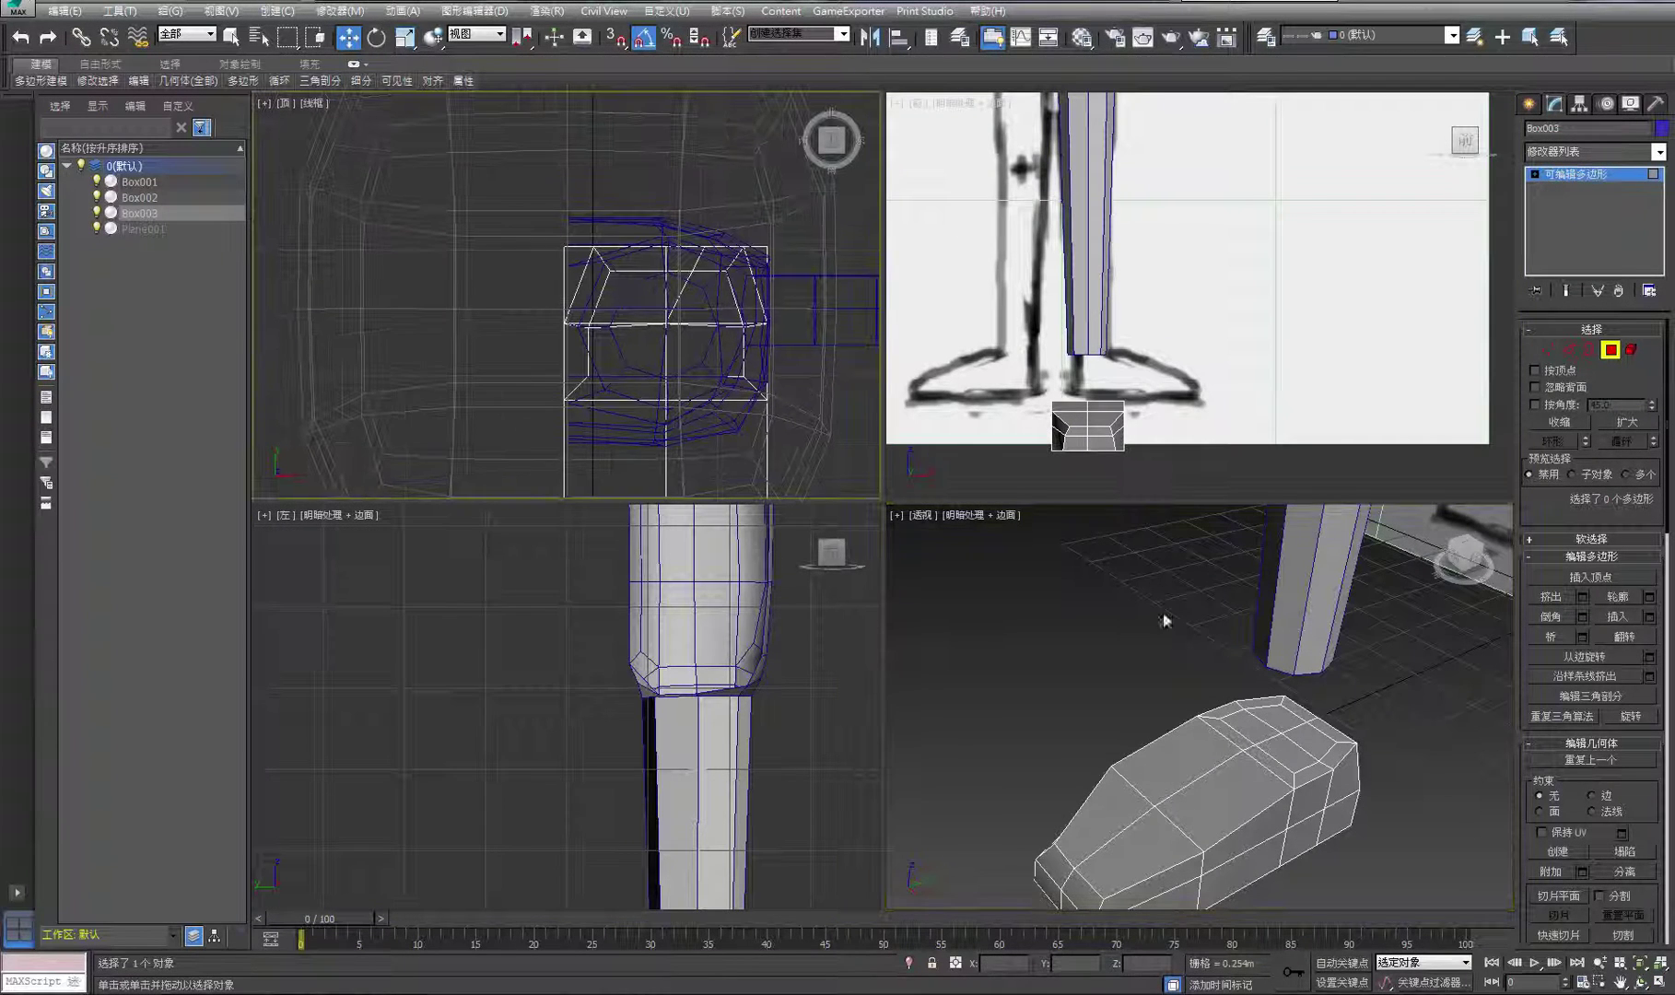
{"action": "left_click", "coordinate": [1662, 962]}
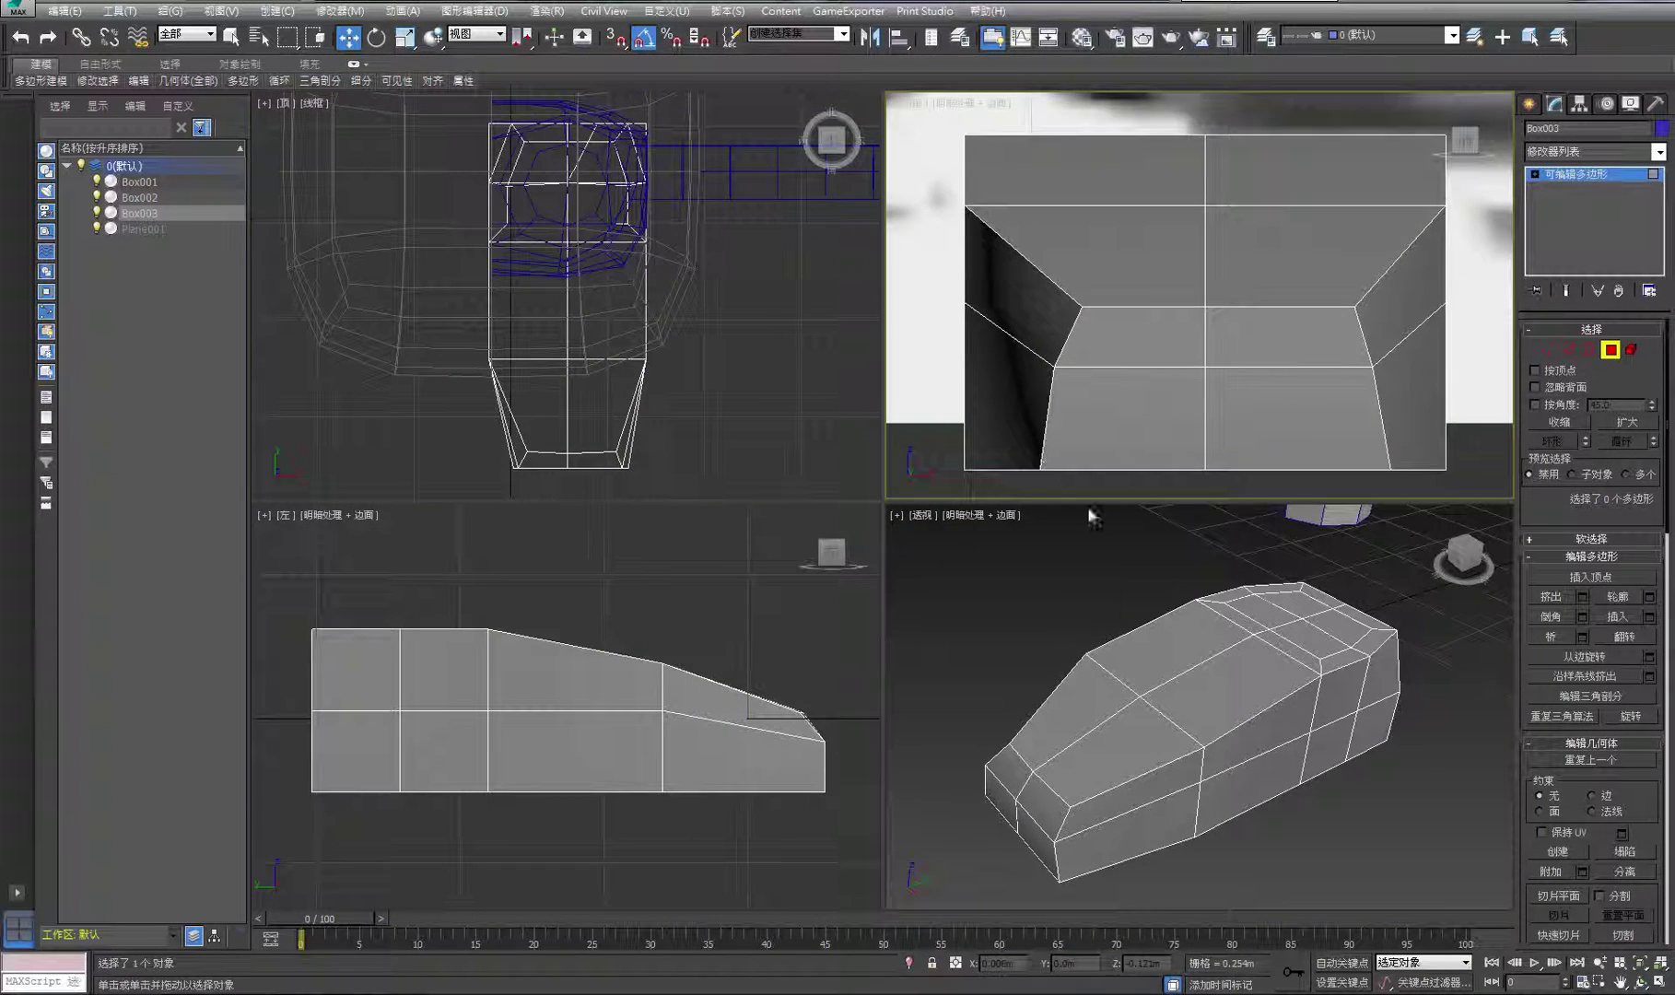
{"action": "left_click", "coordinate": [1655, 984]}
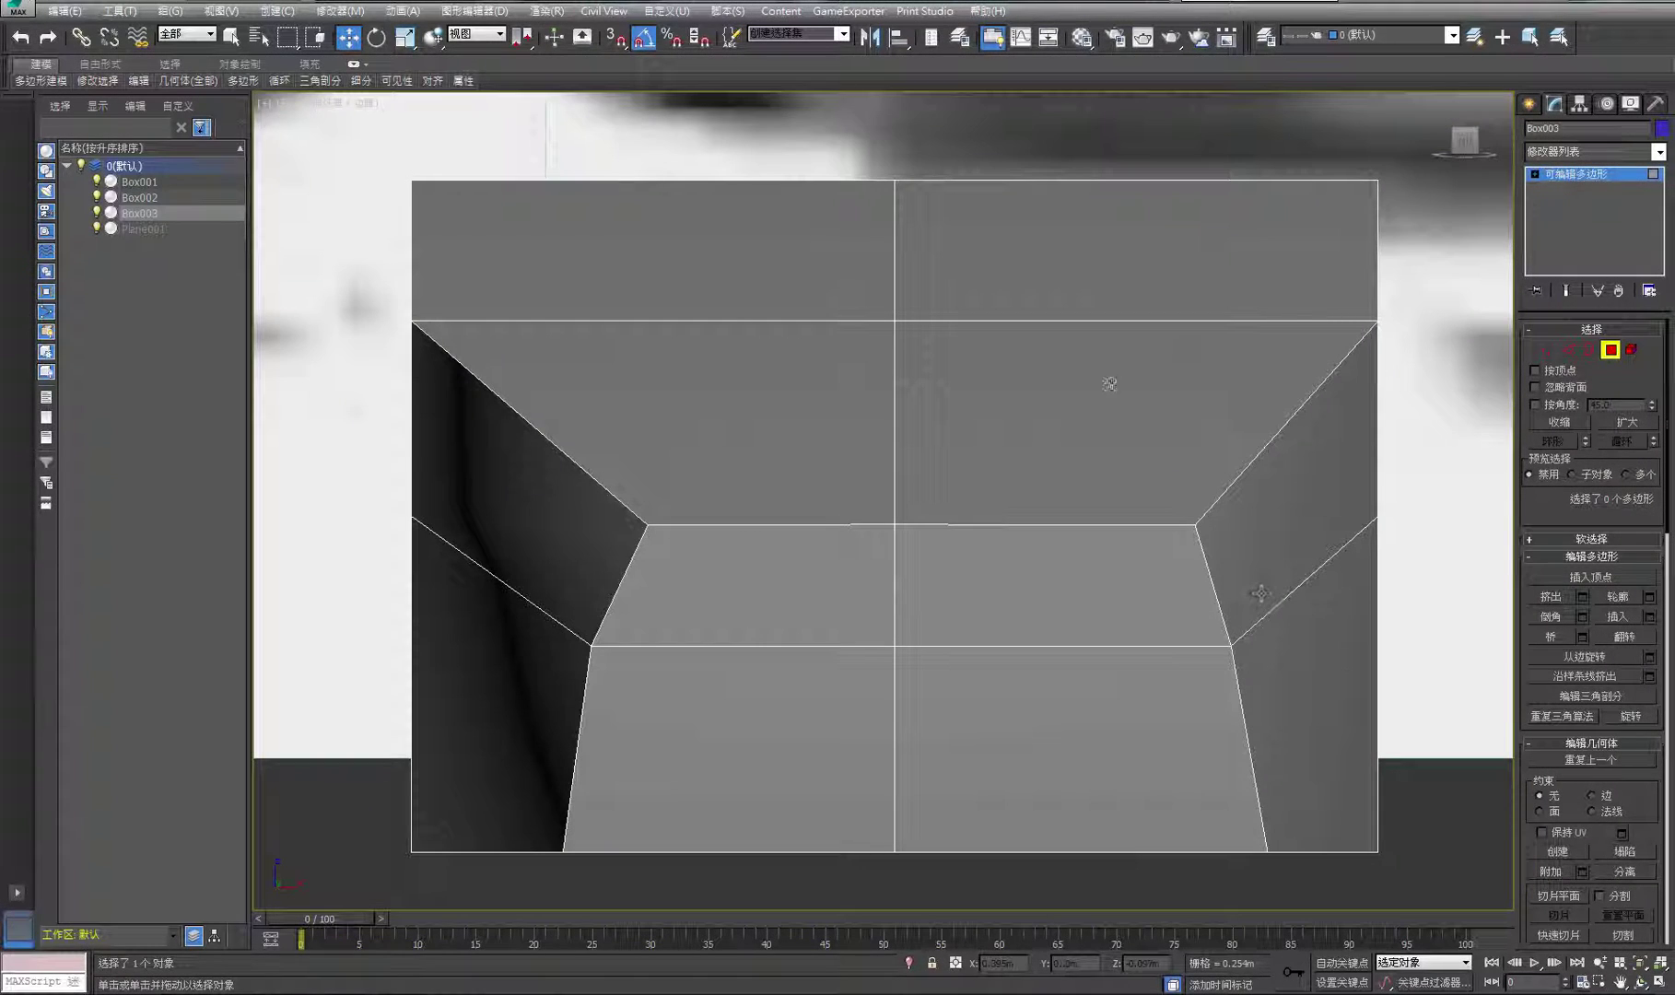
{"action": "left_click", "coordinate": [1656, 984]}
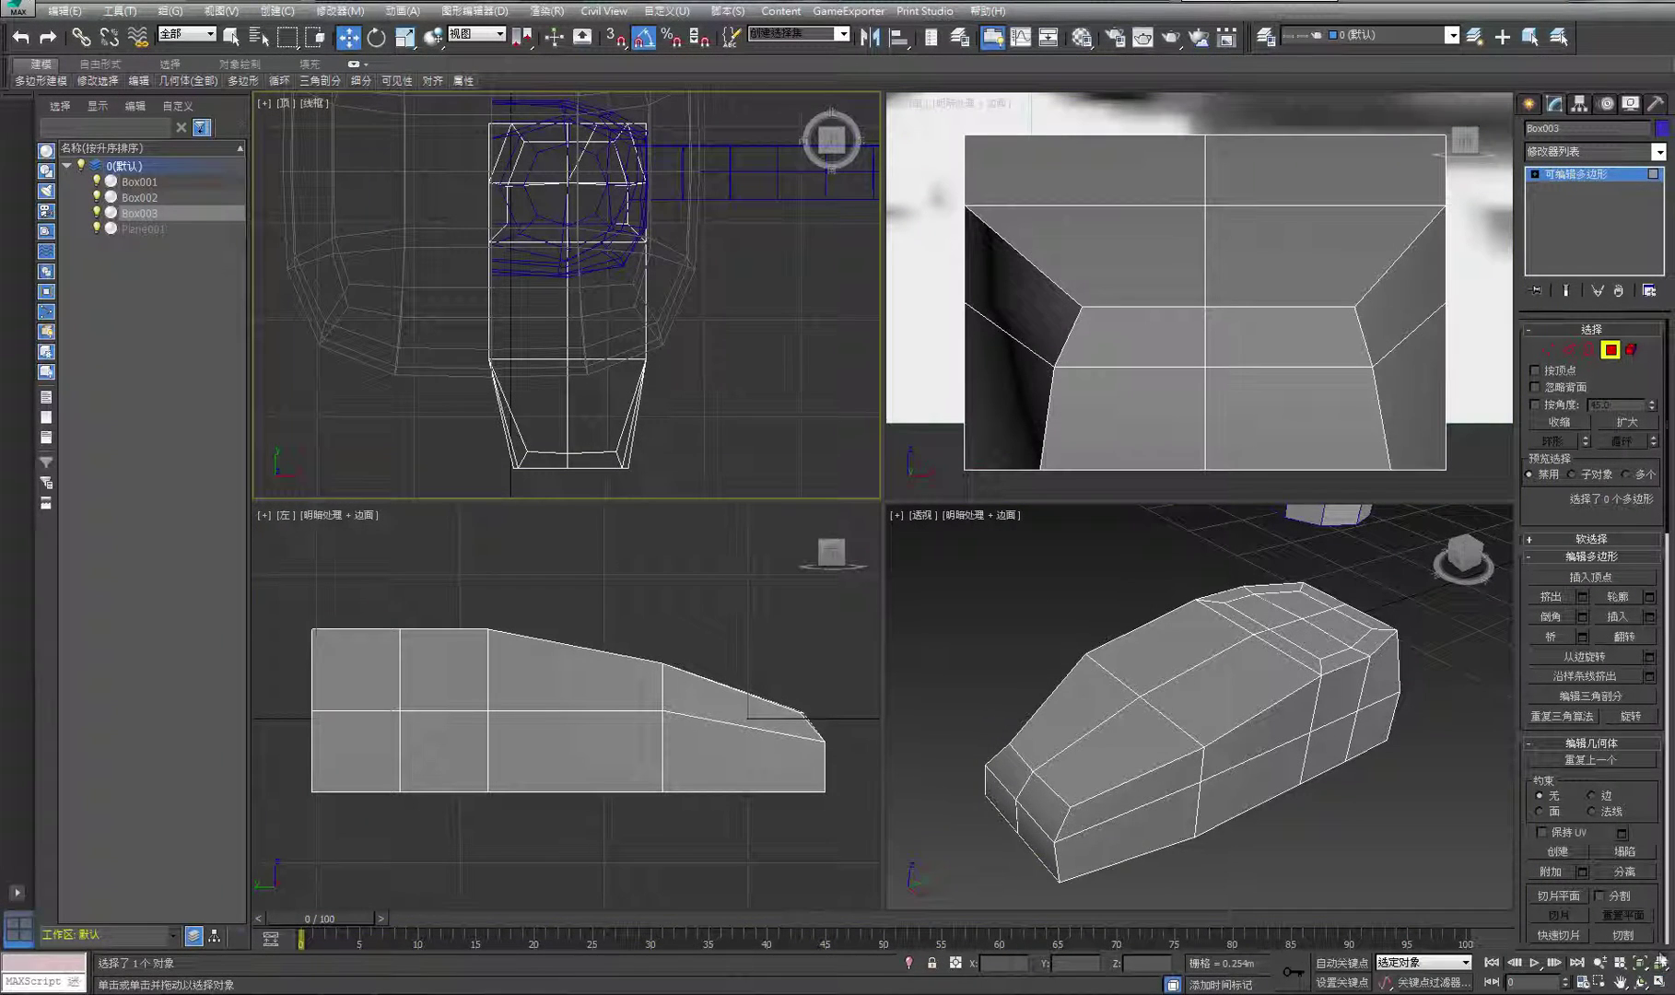
{"action": "left_click", "coordinate": [1656, 984]}
{"action": "scroll", "coordinate": [1215, 430], "scroll_direction": "up", "scroll_amount": 5}
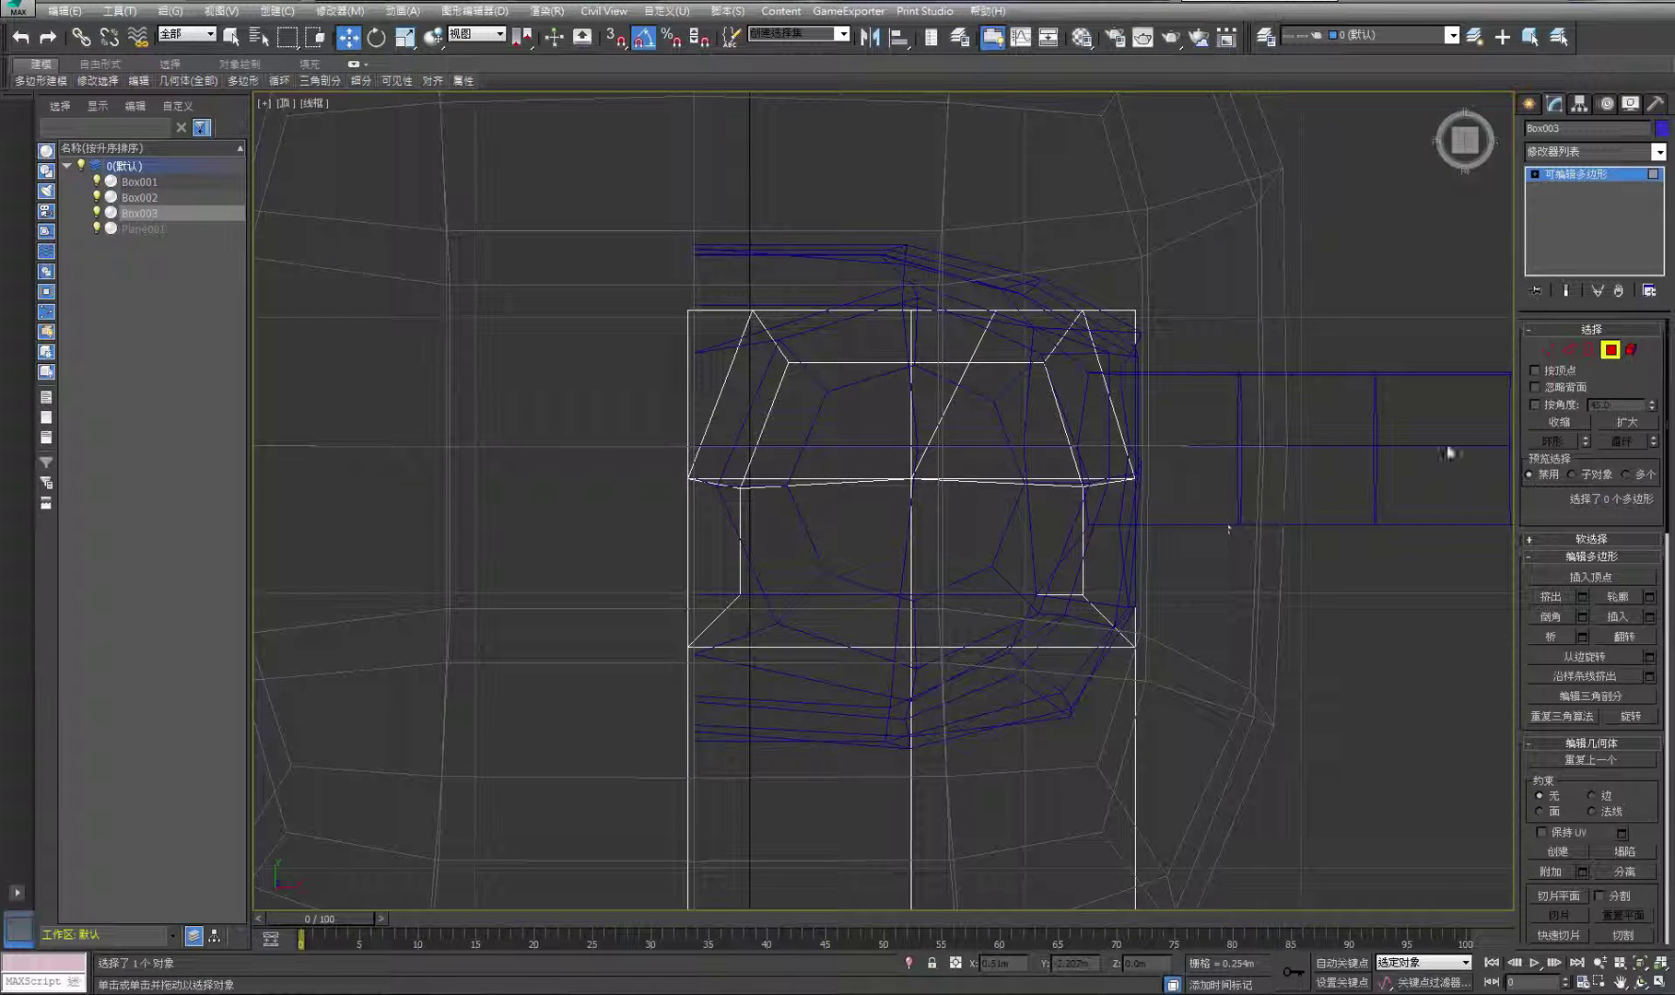
{"action": "left_click", "coordinate": [1548, 350]}
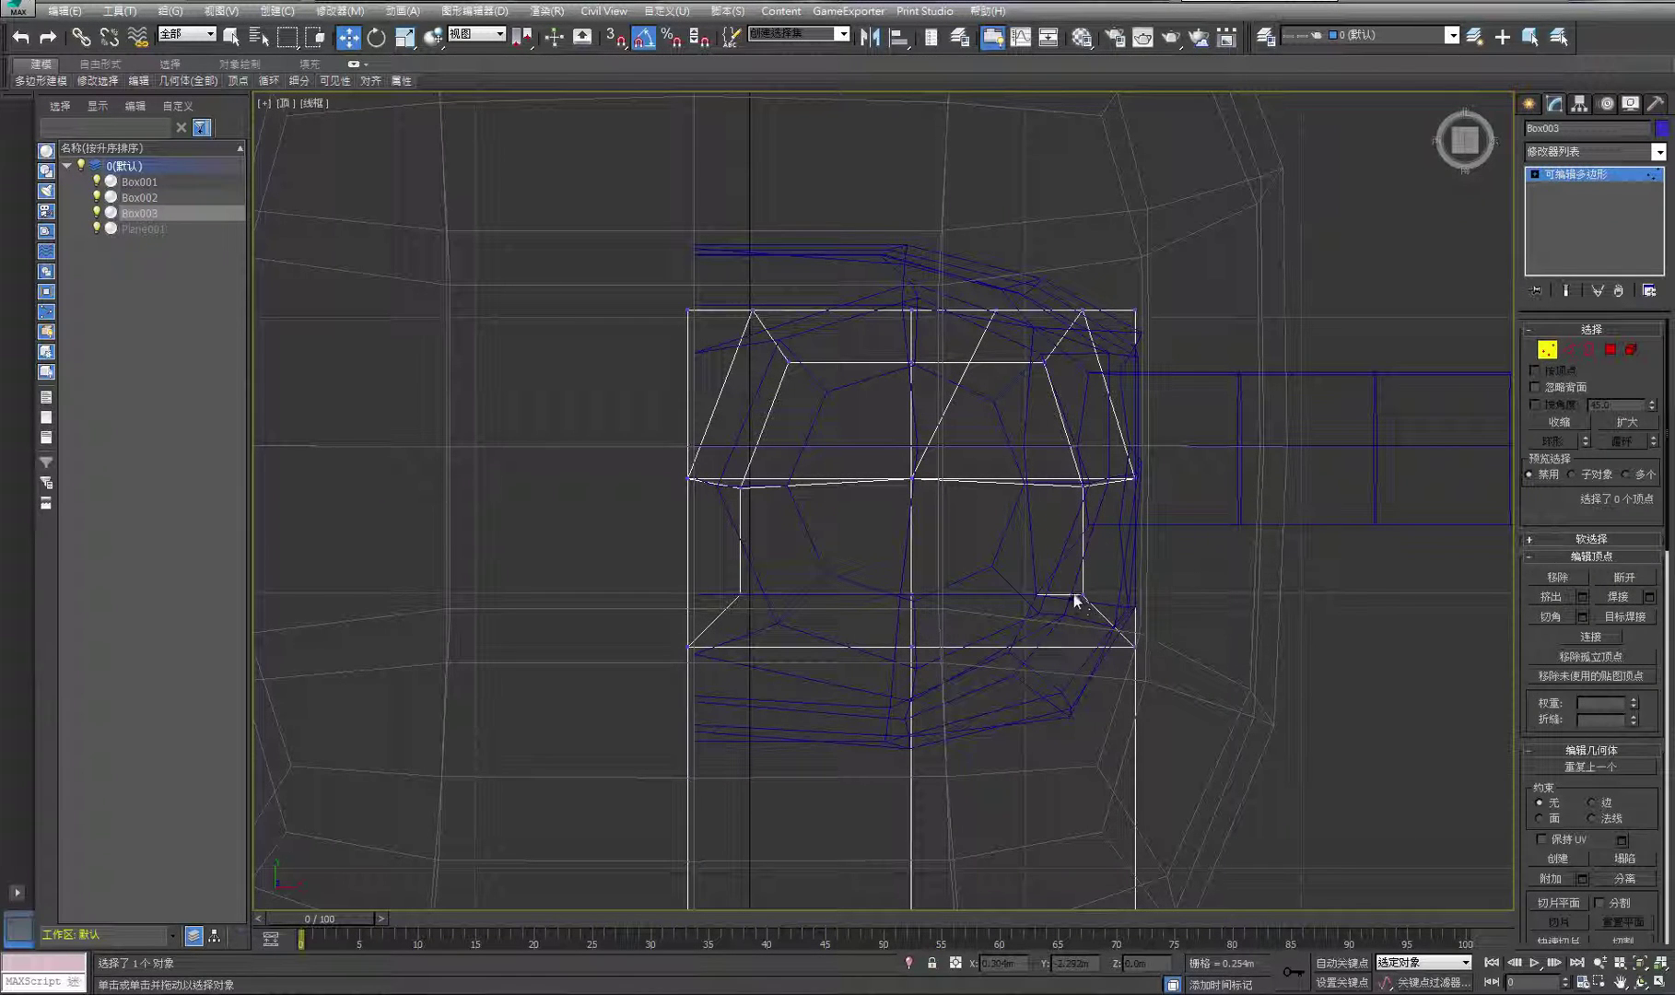
{"action": "scroll", "coordinate": [797, 352], "scroll_direction": "up", "scroll_amount": 2}
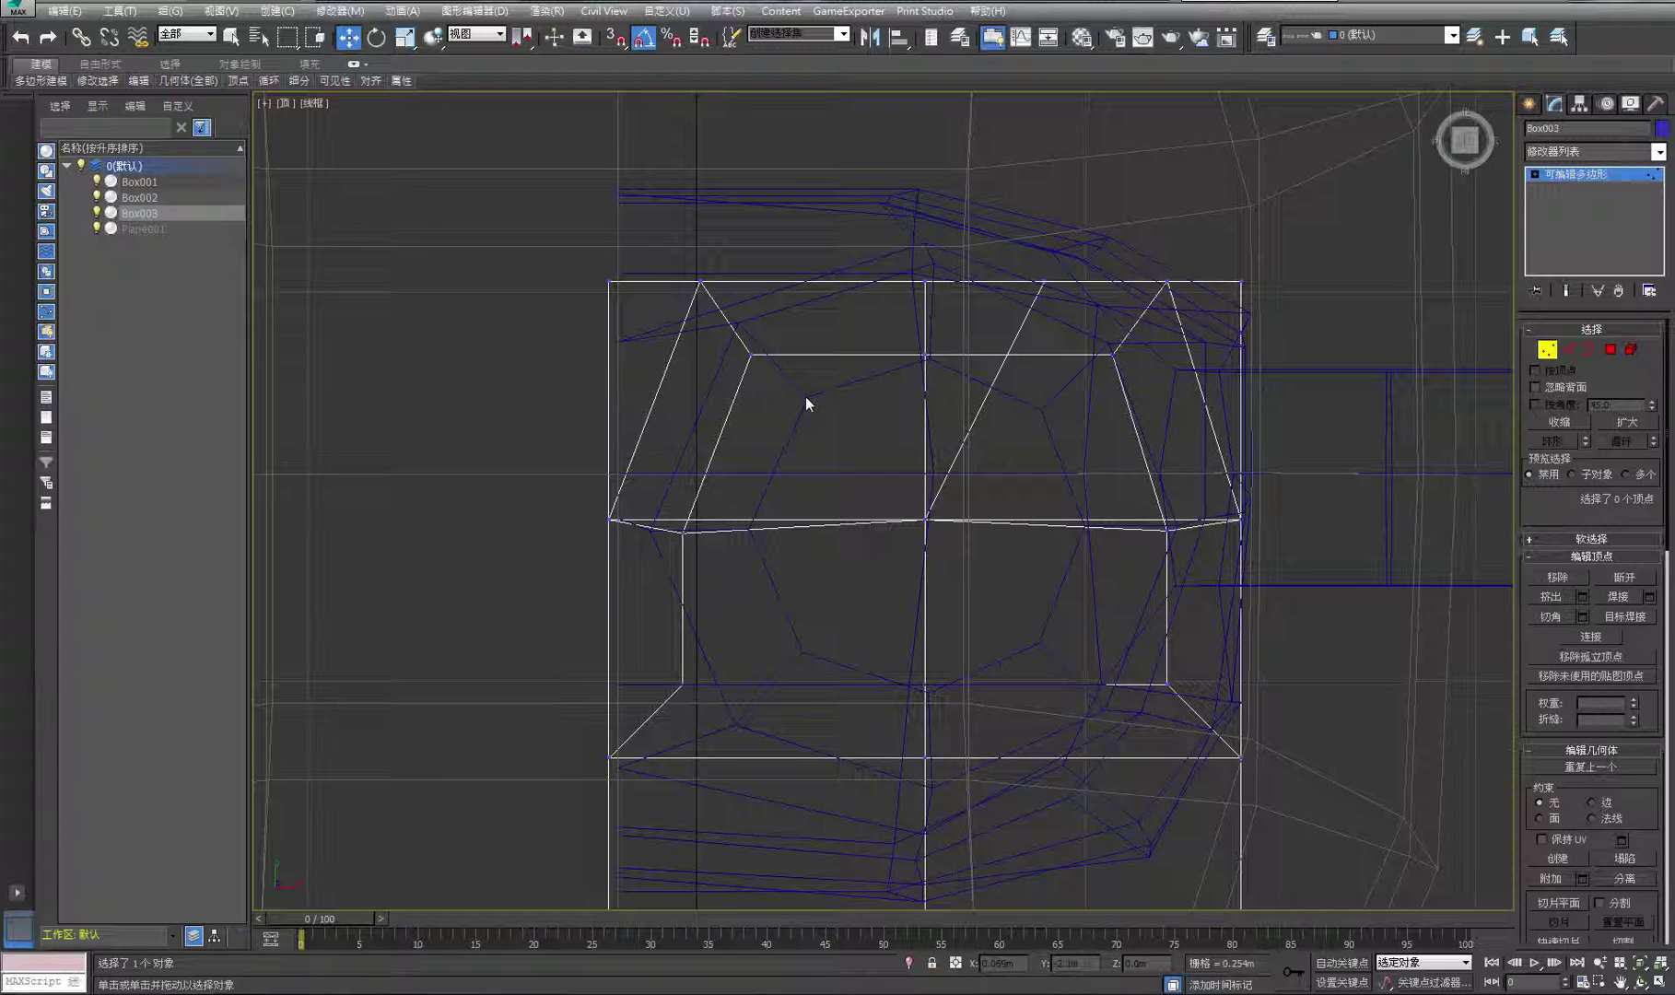
{"action": "left_click", "coordinate": [751, 354]}
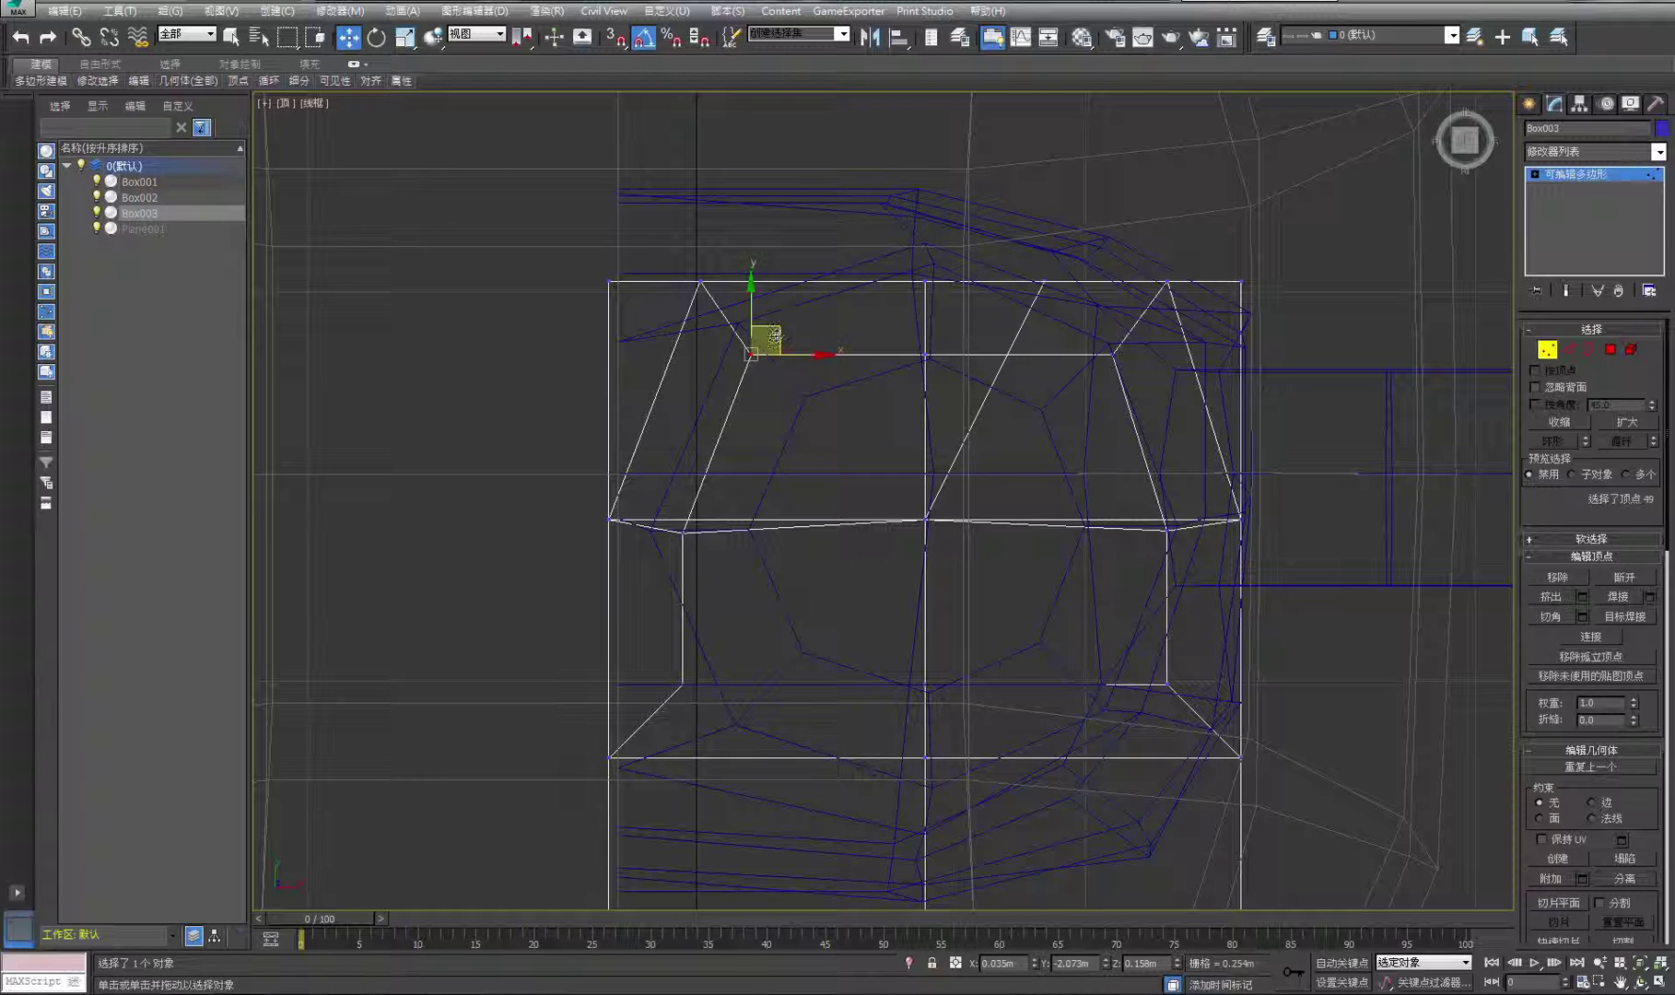
{"action": "left_click_drag", "start_coordinate": [772, 336], "coordinate": [824, 377]}
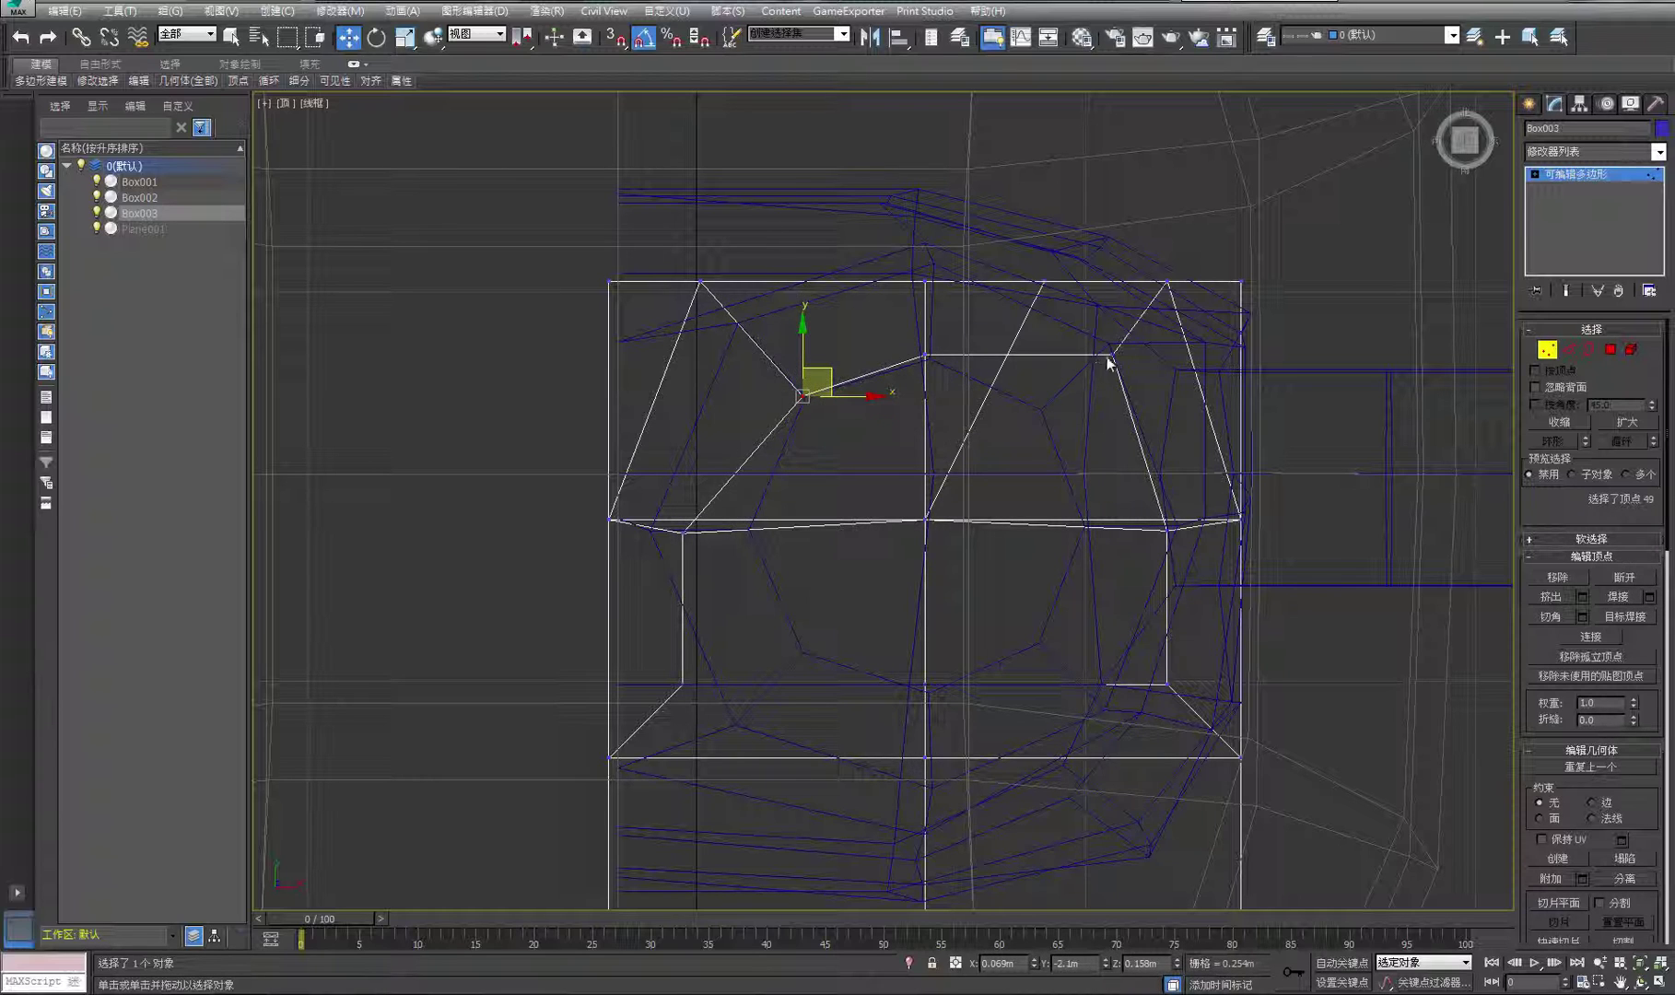
{"action": "left_click_drag", "start_coordinate": [1112, 356], "coordinate": [1040, 403]}
Move the ring's two side vertices and two toe-side corner vertices onto the leg outline to complete its octagonal shape
{"action": "middle_click_drag", "start_coordinate": [1111, 490], "coordinate": [1095, 395]}
{"action": "left_click_drag", "start_coordinate": [1150, 588], "coordinate": [1023, 551]}
{"action": "left_click", "coordinate": [1151, 430]}
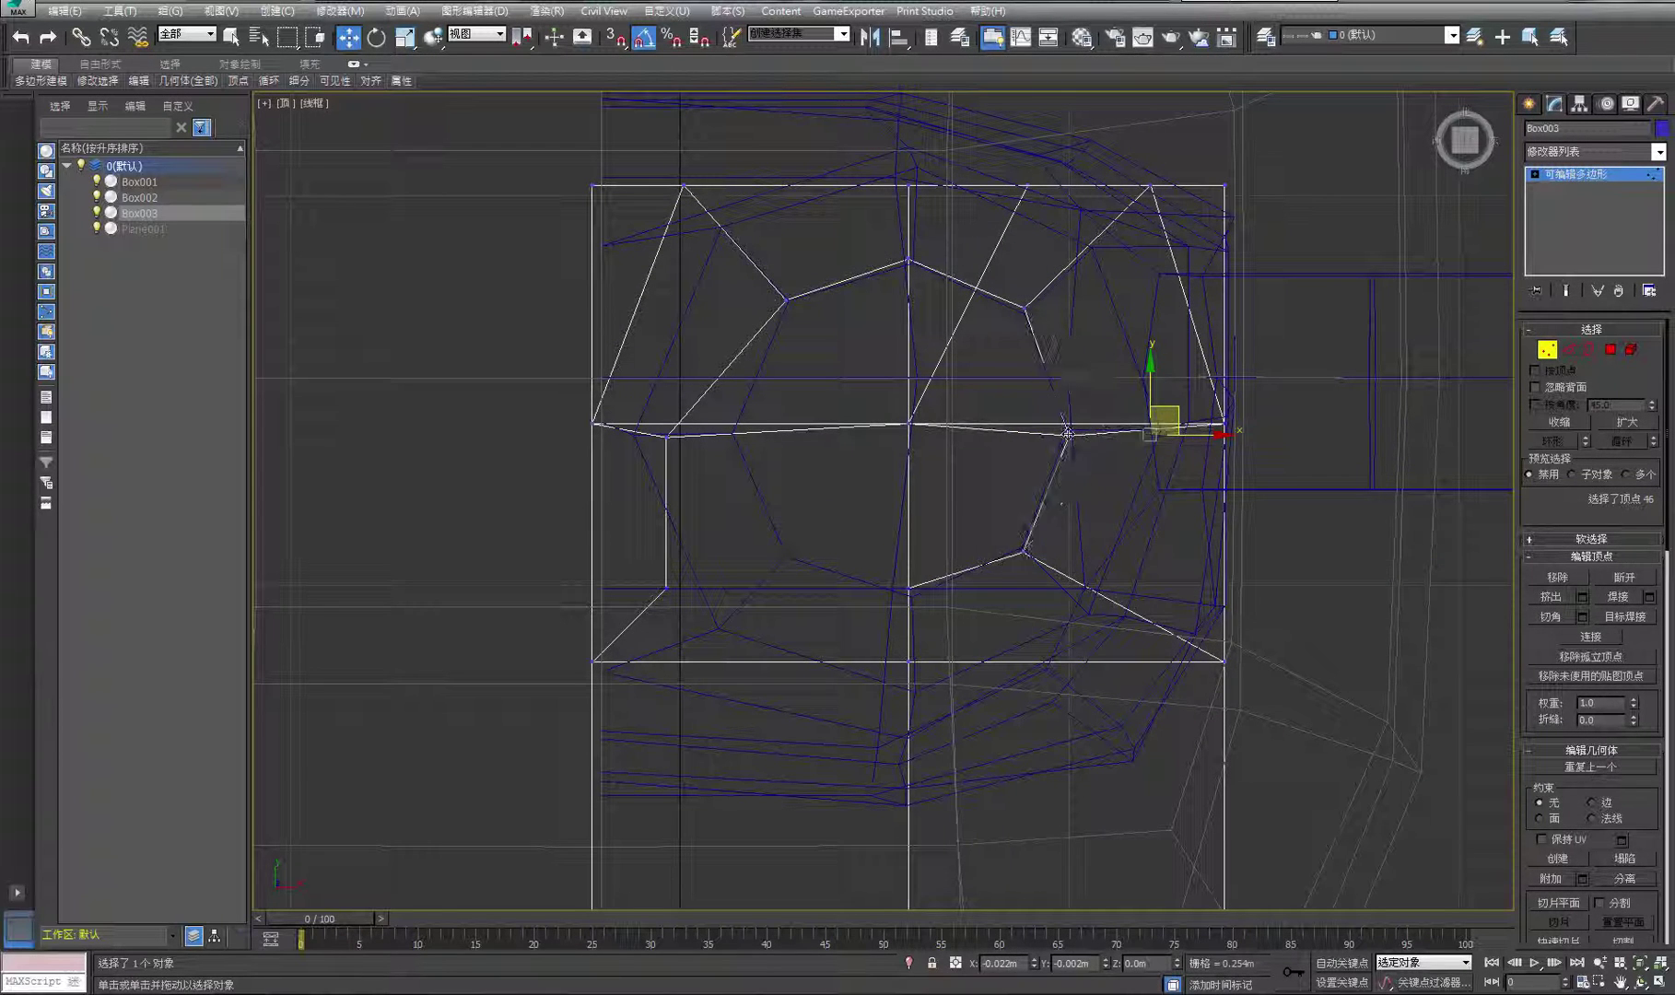
{"action": "left_click_drag", "start_coordinate": [1151, 431], "coordinate": [1067, 434]}
{"action": "left_click", "coordinate": [668, 592]}
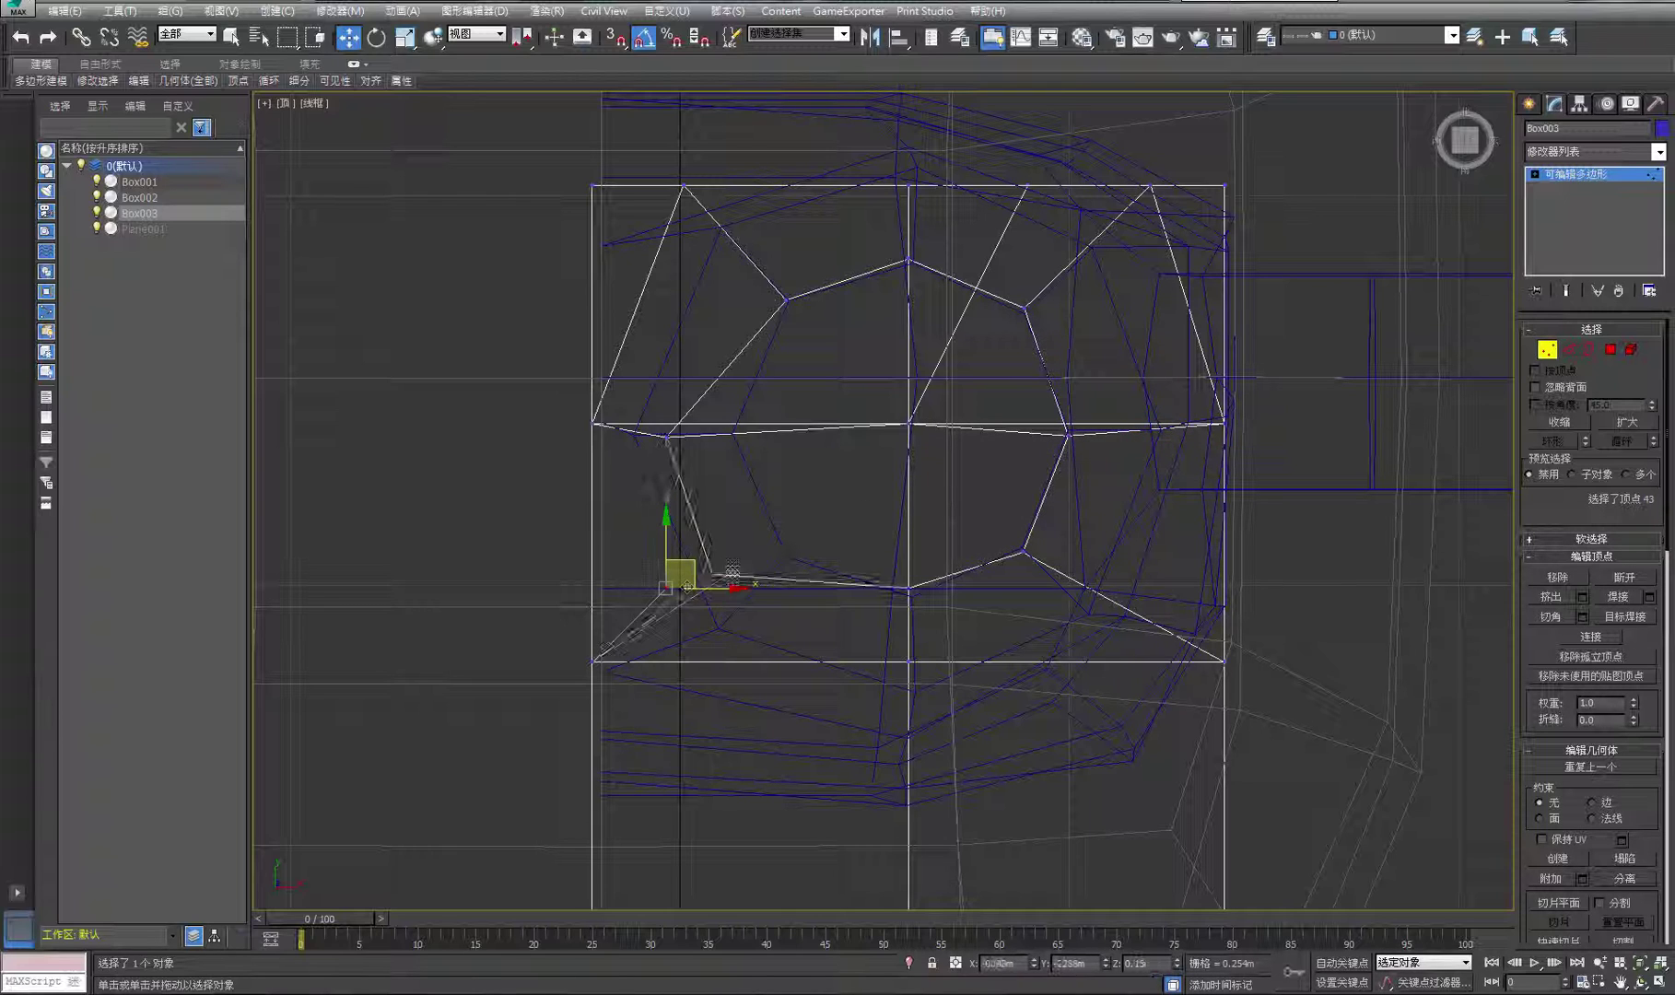
{"action": "left_click_drag", "start_coordinate": [668, 591], "coordinate": [781, 554]}
{"action": "left_click_drag", "start_coordinate": [671, 447], "coordinate": [734, 436]}
Leave vertex editing, deselect the foot and return to an enlarged perspective view of the octagonal ankle ring
{"action": "left_click", "coordinate": [1569, 175]}
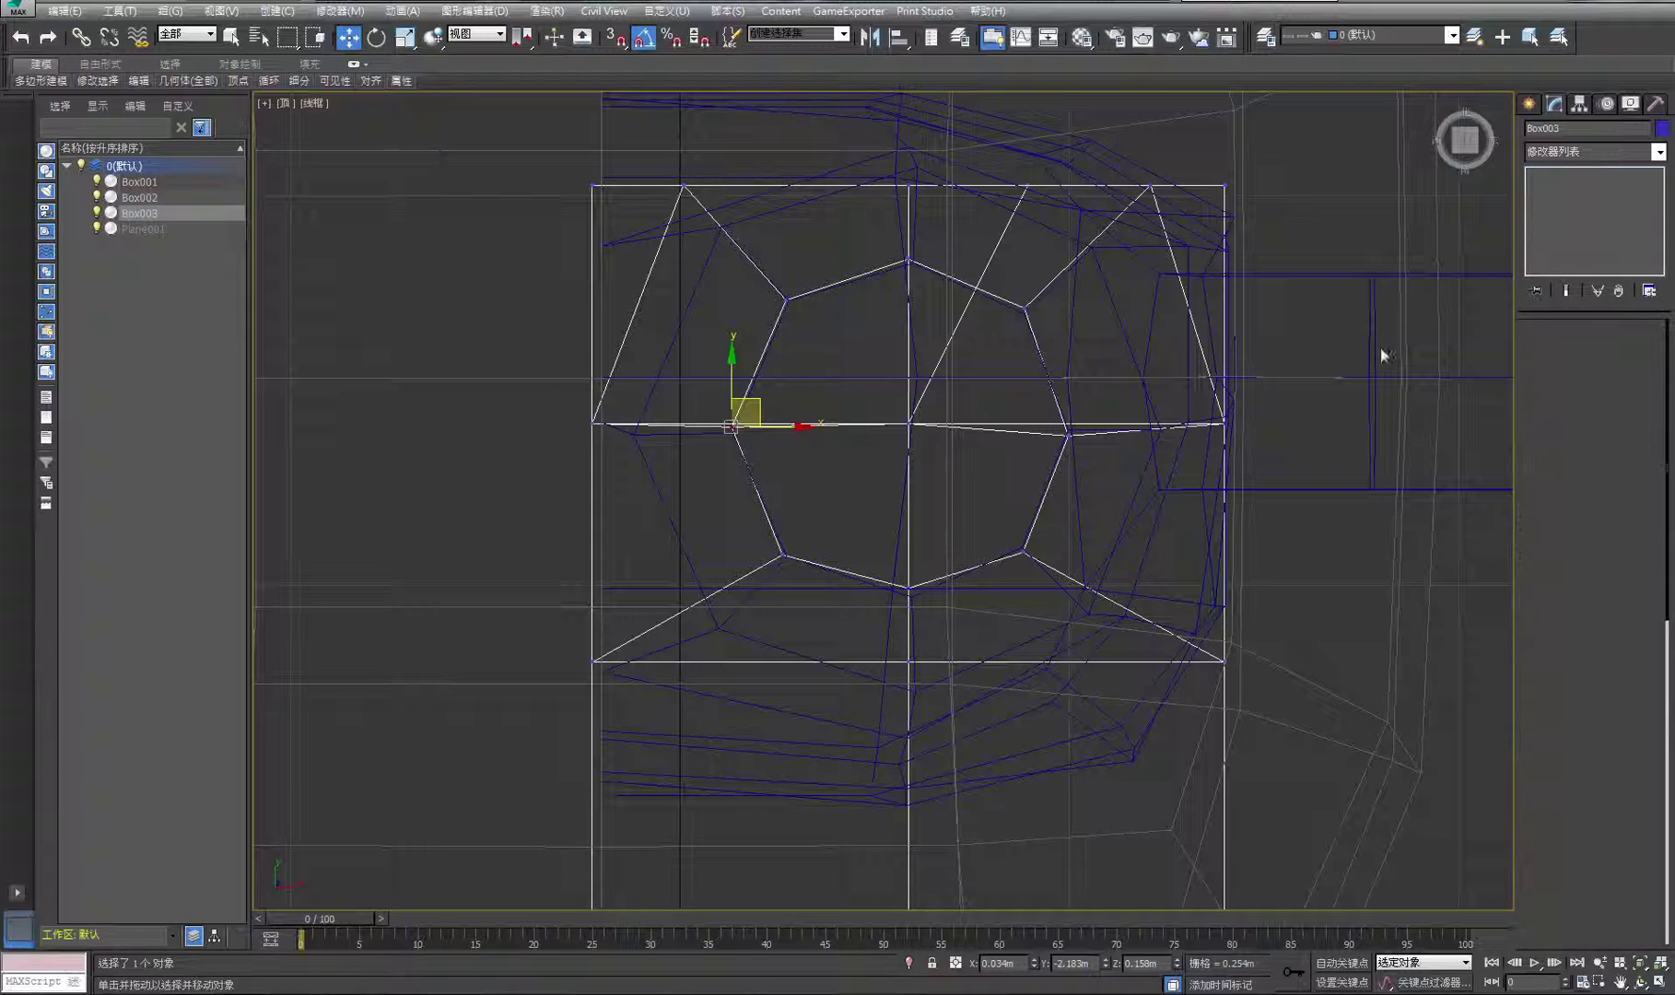
{"action": "left_click", "coordinate": [1380, 355]}
{"action": "left_click", "coordinate": [1660, 982]}
{"action": "middle_click_drag", "start_coordinate": [1192, 761], "coordinate": [1128, 783]}
{"action": "middle_click_drag", "start_coordinate": [1266, 737], "coordinate": [1248, 792]}
{"action": "left_click", "coordinate": [1659, 982]}
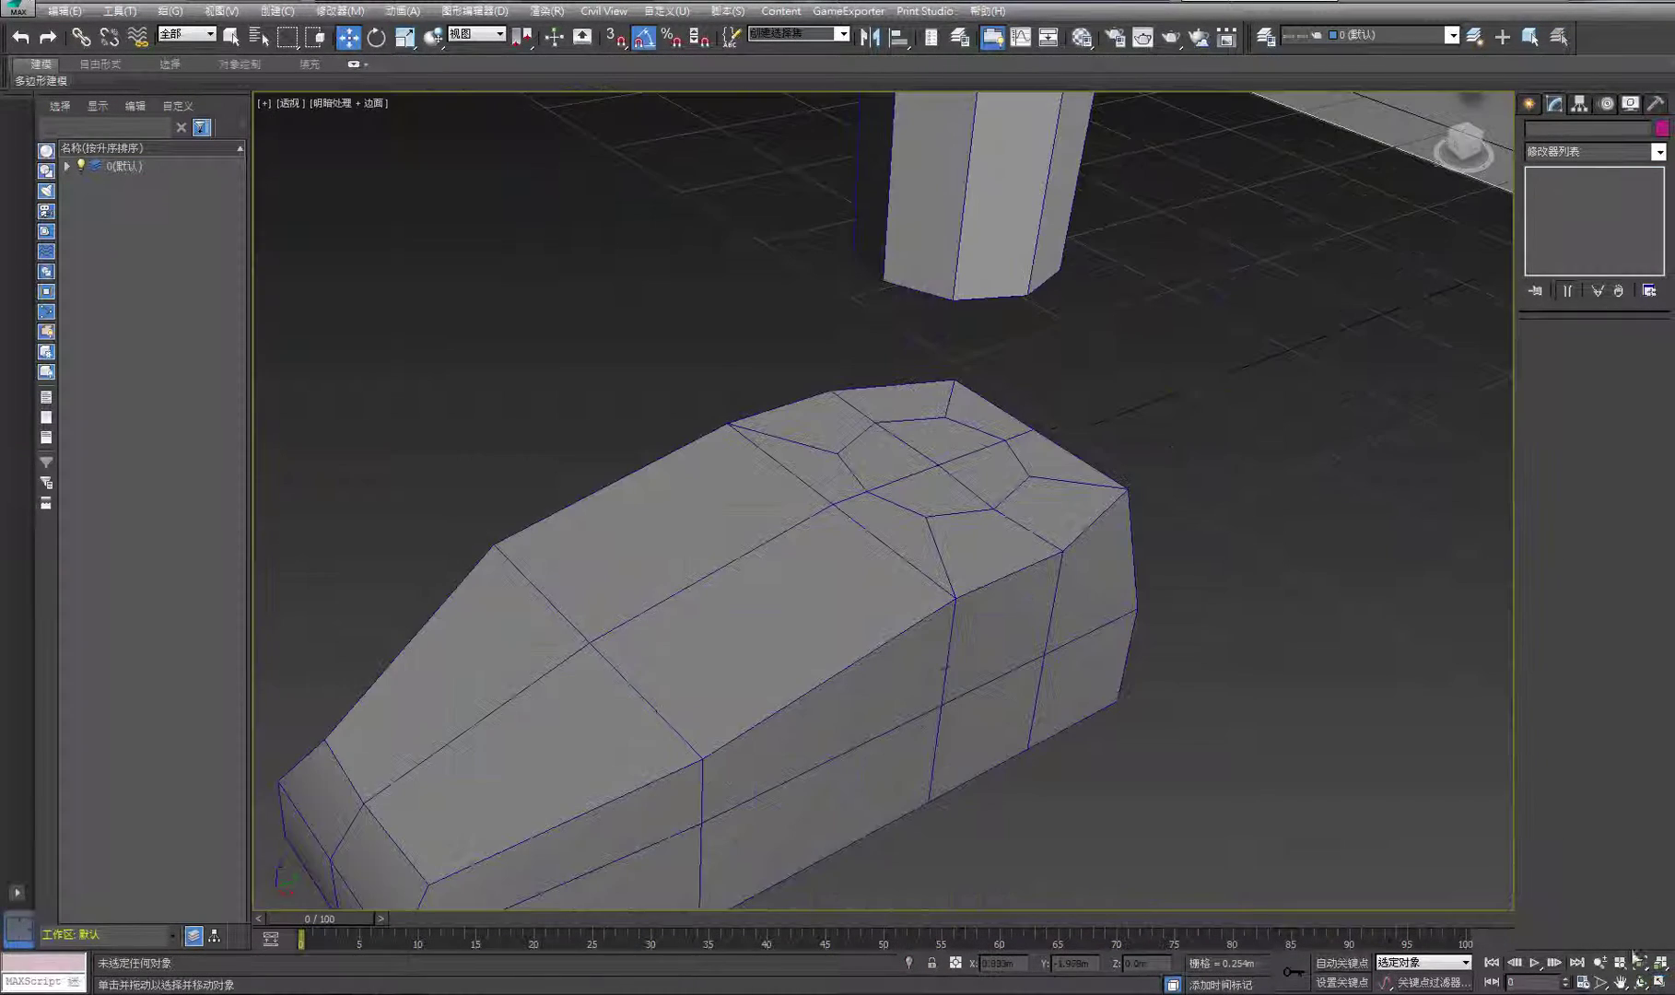
Delete the four polygons inside the foot's octagonal ankle ring to open a hole, then leave polygon editing and deselect the foot
{"action": "middle_click_drag", "start_coordinate": [1145, 587], "coordinate": [1174, 709]}
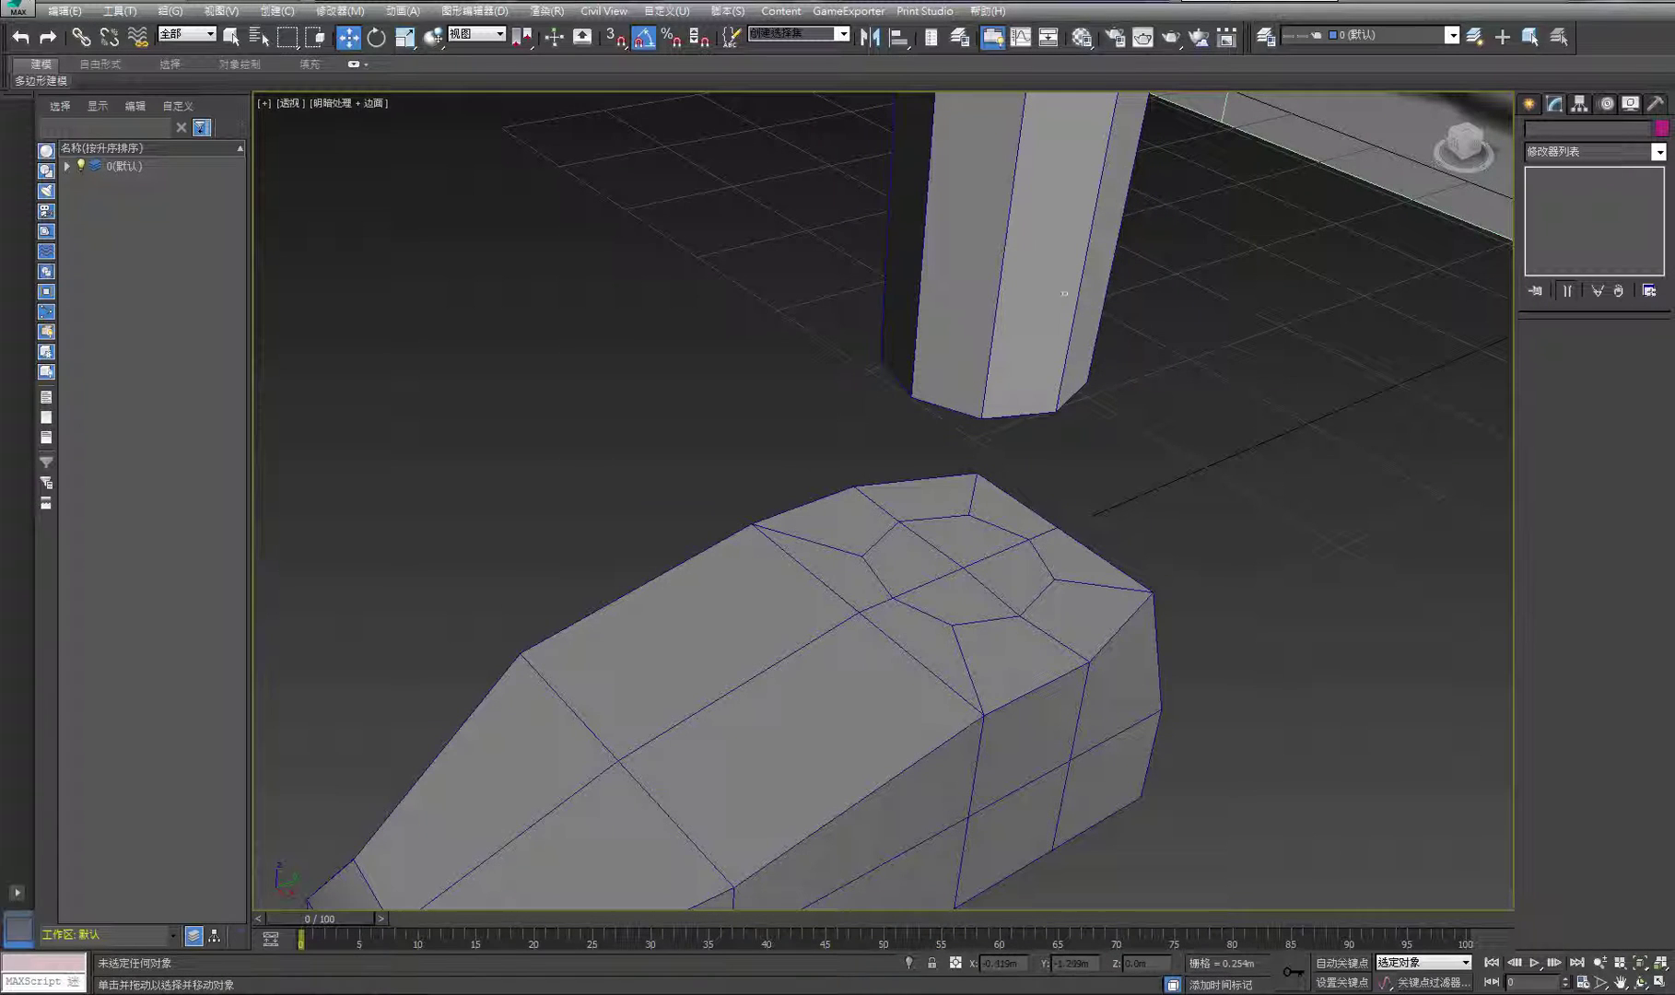
{"action": "left_click", "coordinate": [1000, 537]}
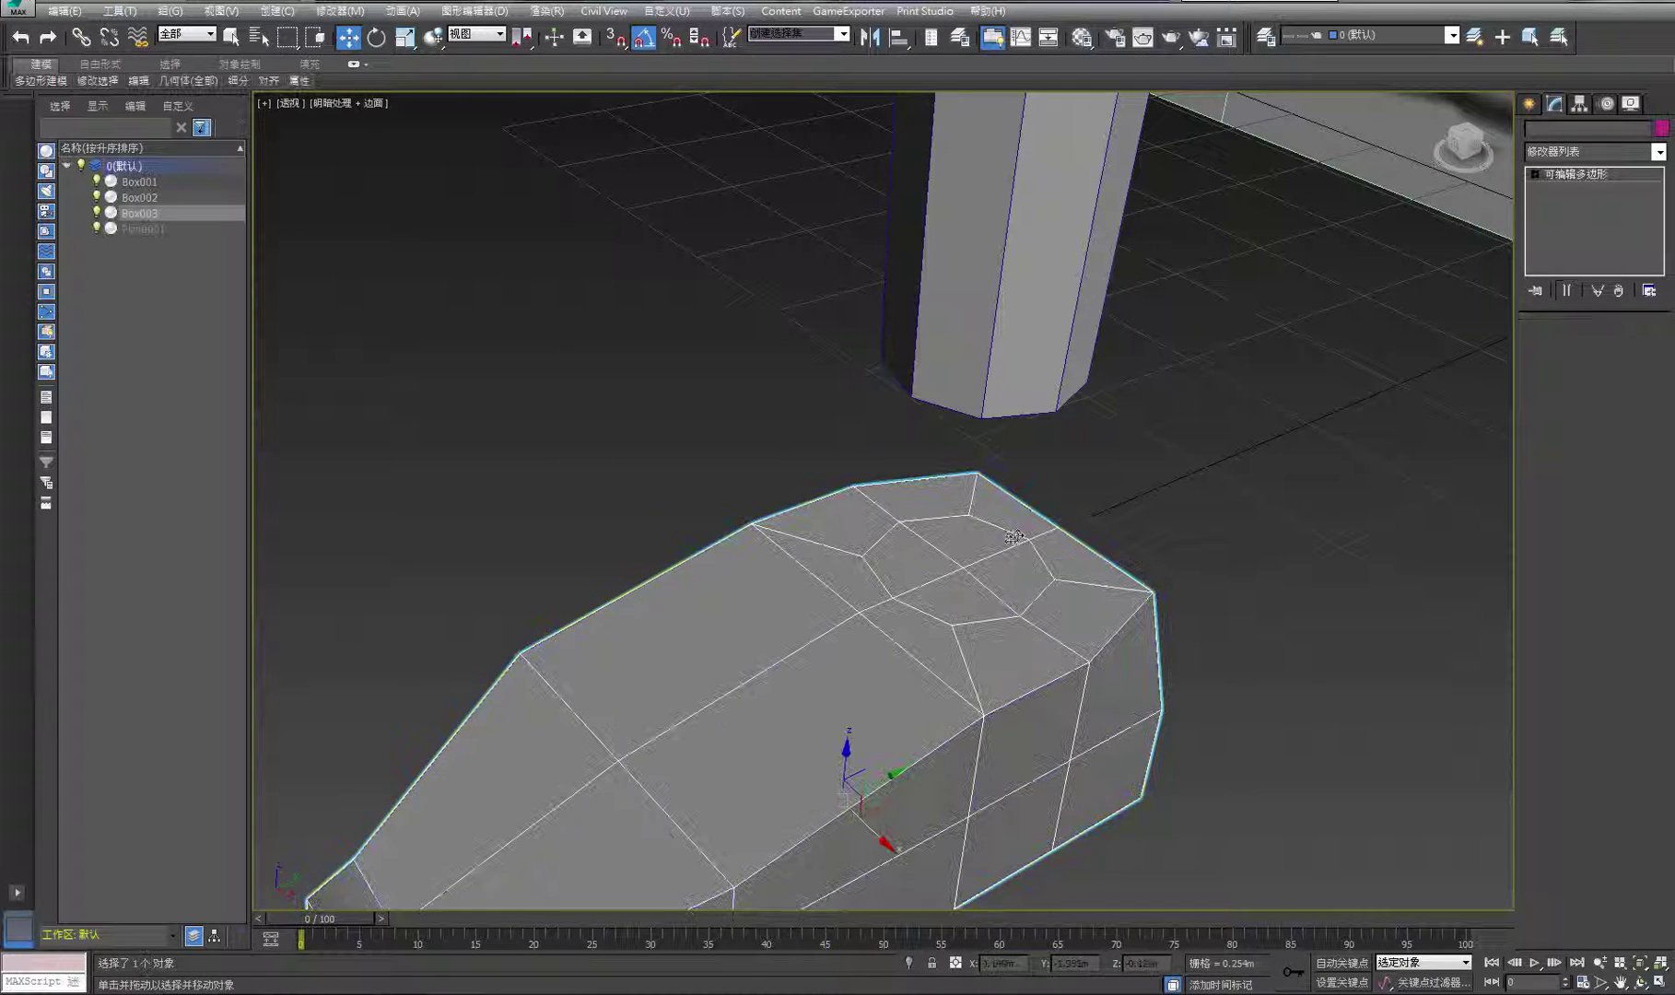
{"action": "left_click", "coordinate": [1611, 349]}
{"action": "left_click", "coordinate": [1010, 586]}
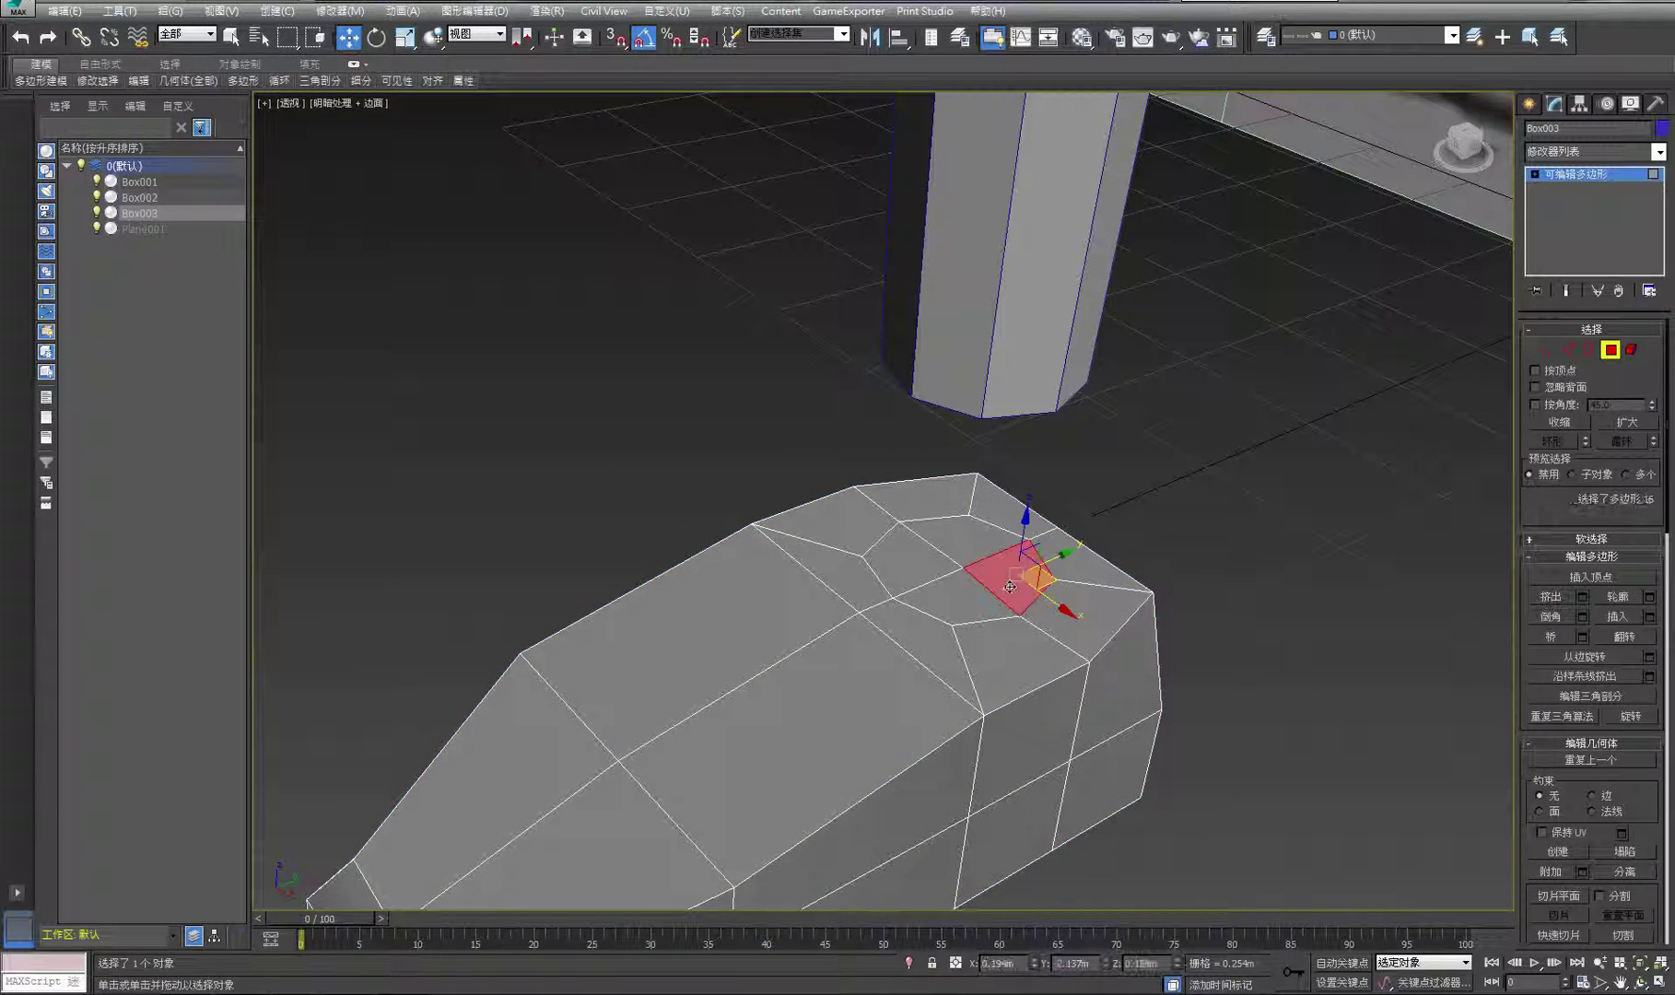
{"action": "left_click", "coordinate": [963, 592], "text": "ctrl"}
{"action": "left_click", "coordinate": [968, 537], "text": "ctrl"}
{"action": "left_click", "coordinate": [930, 563], "text": "ctrl"}
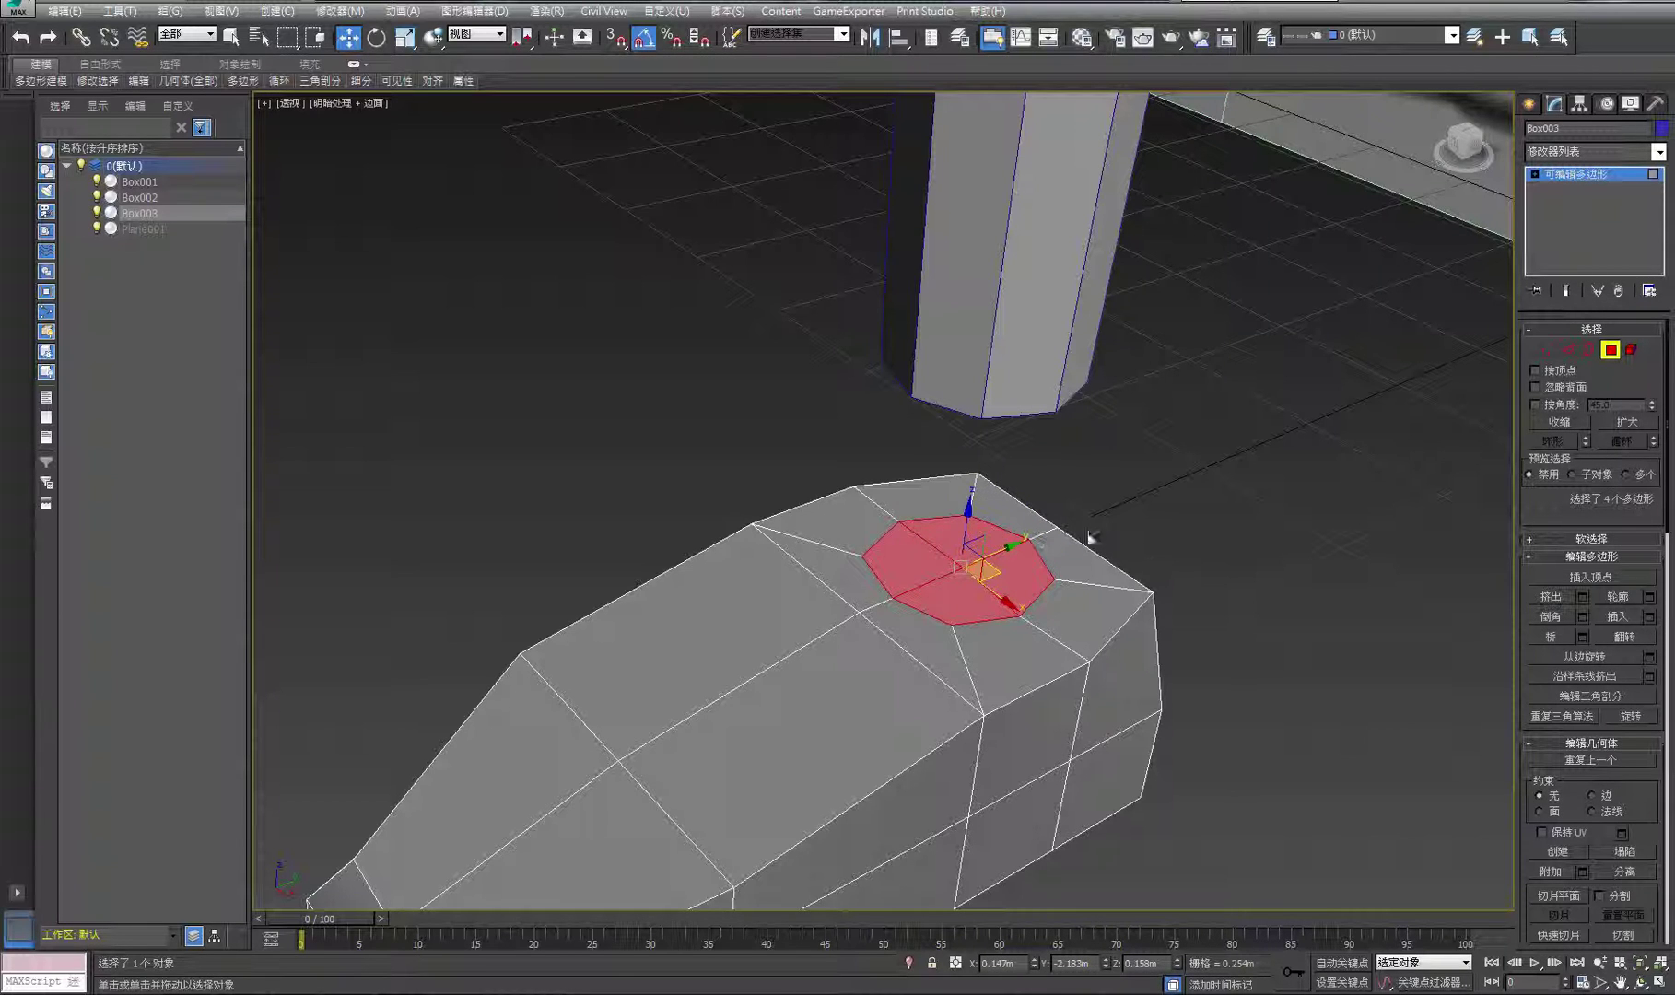
{"action": "key", "text": "Delete"}
{"action": "left_click", "coordinate": [1564, 177]}
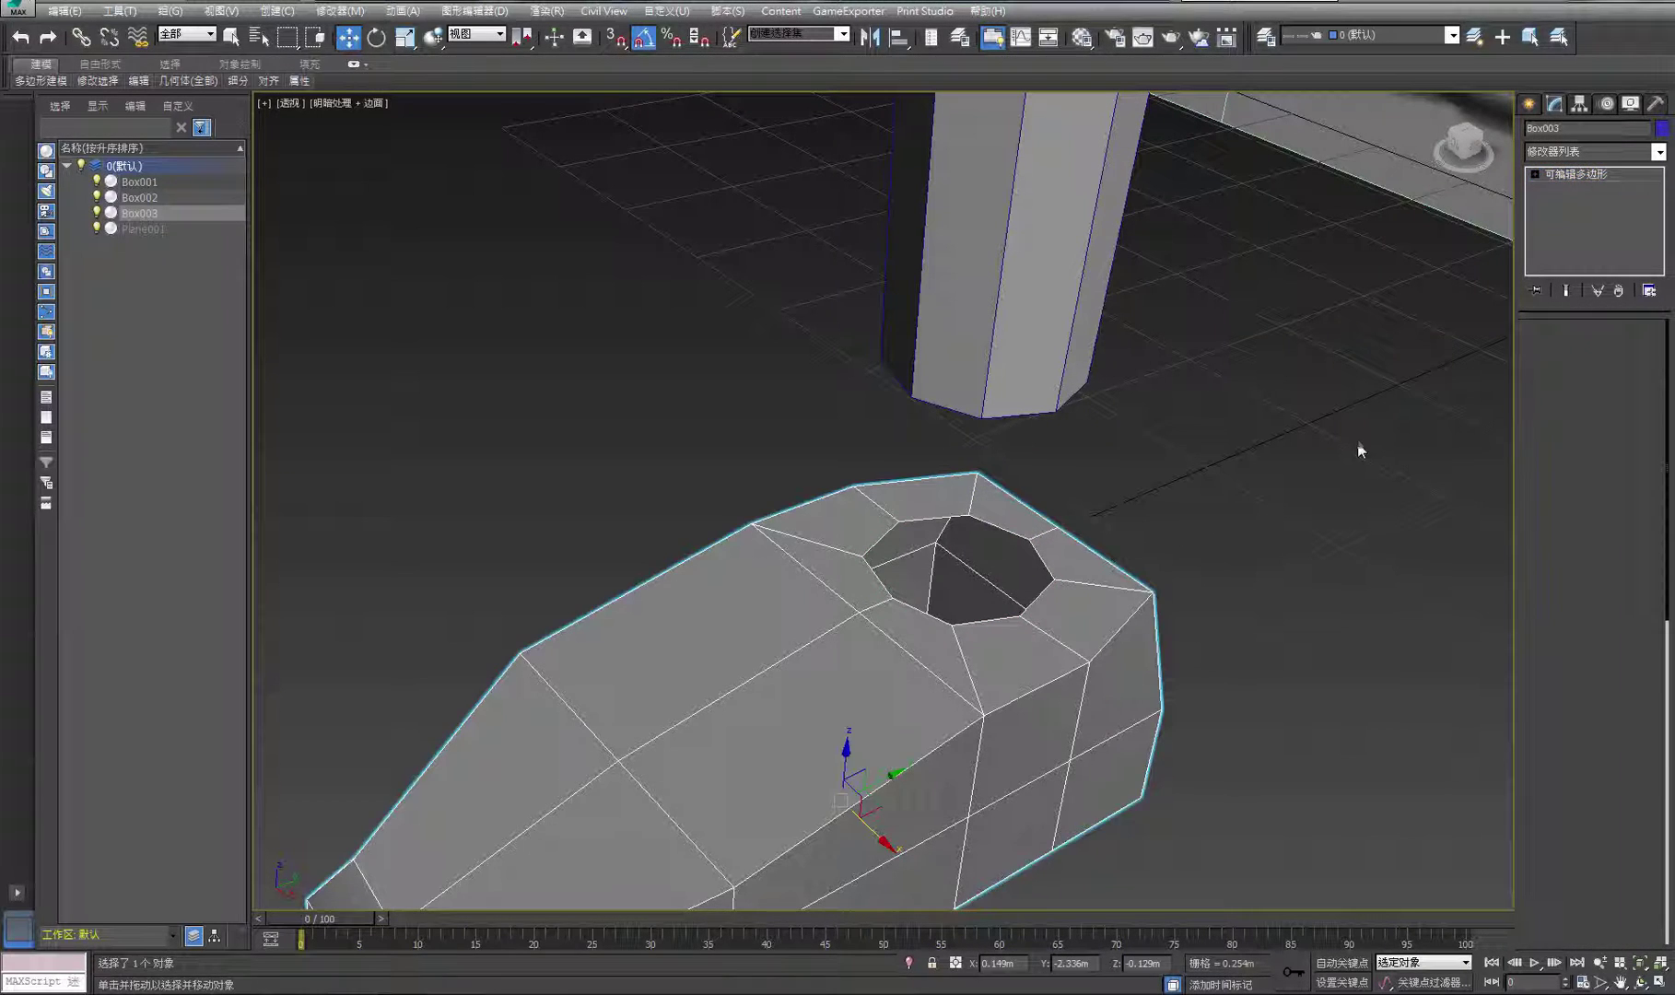
{"action": "left_click", "coordinate": [1357, 449]}
In an enlarged left view, move the foot straight up so its sole rests on the ground line
{"action": "left_click", "coordinate": [1645, 984]}
{"action": "scroll", "coordinate": [794, 657], "scroll_direction": "down", "scroll_amount": 4}
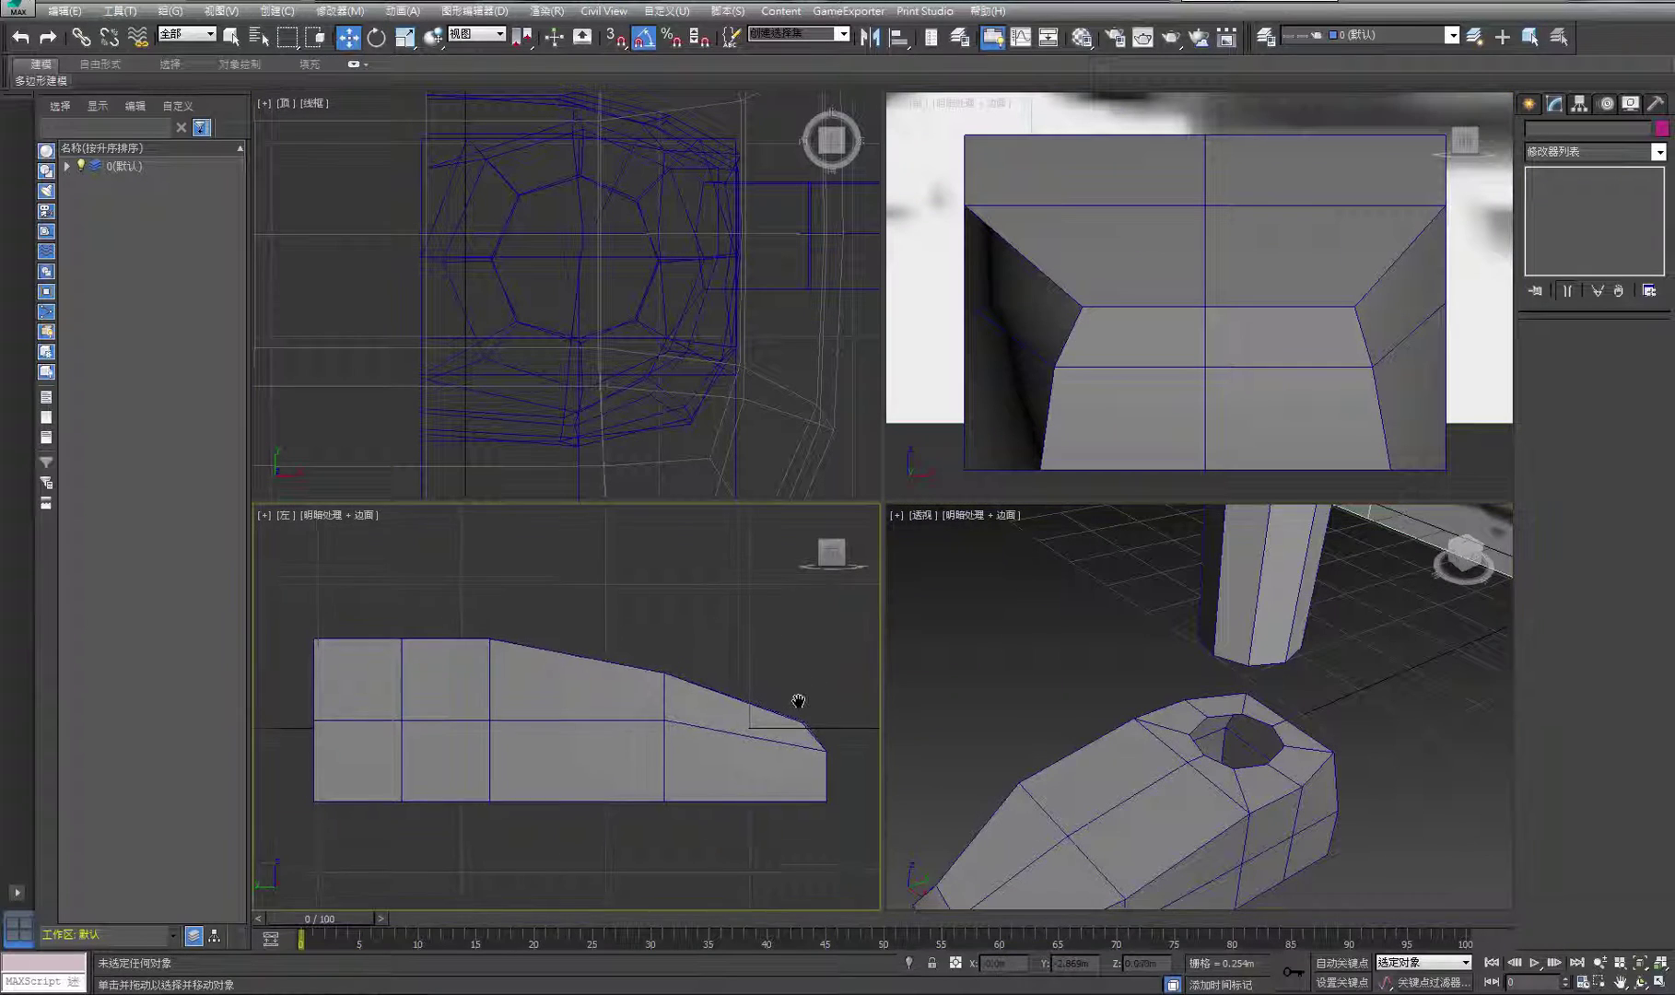
{"action": "key", "text": "alt+w"}
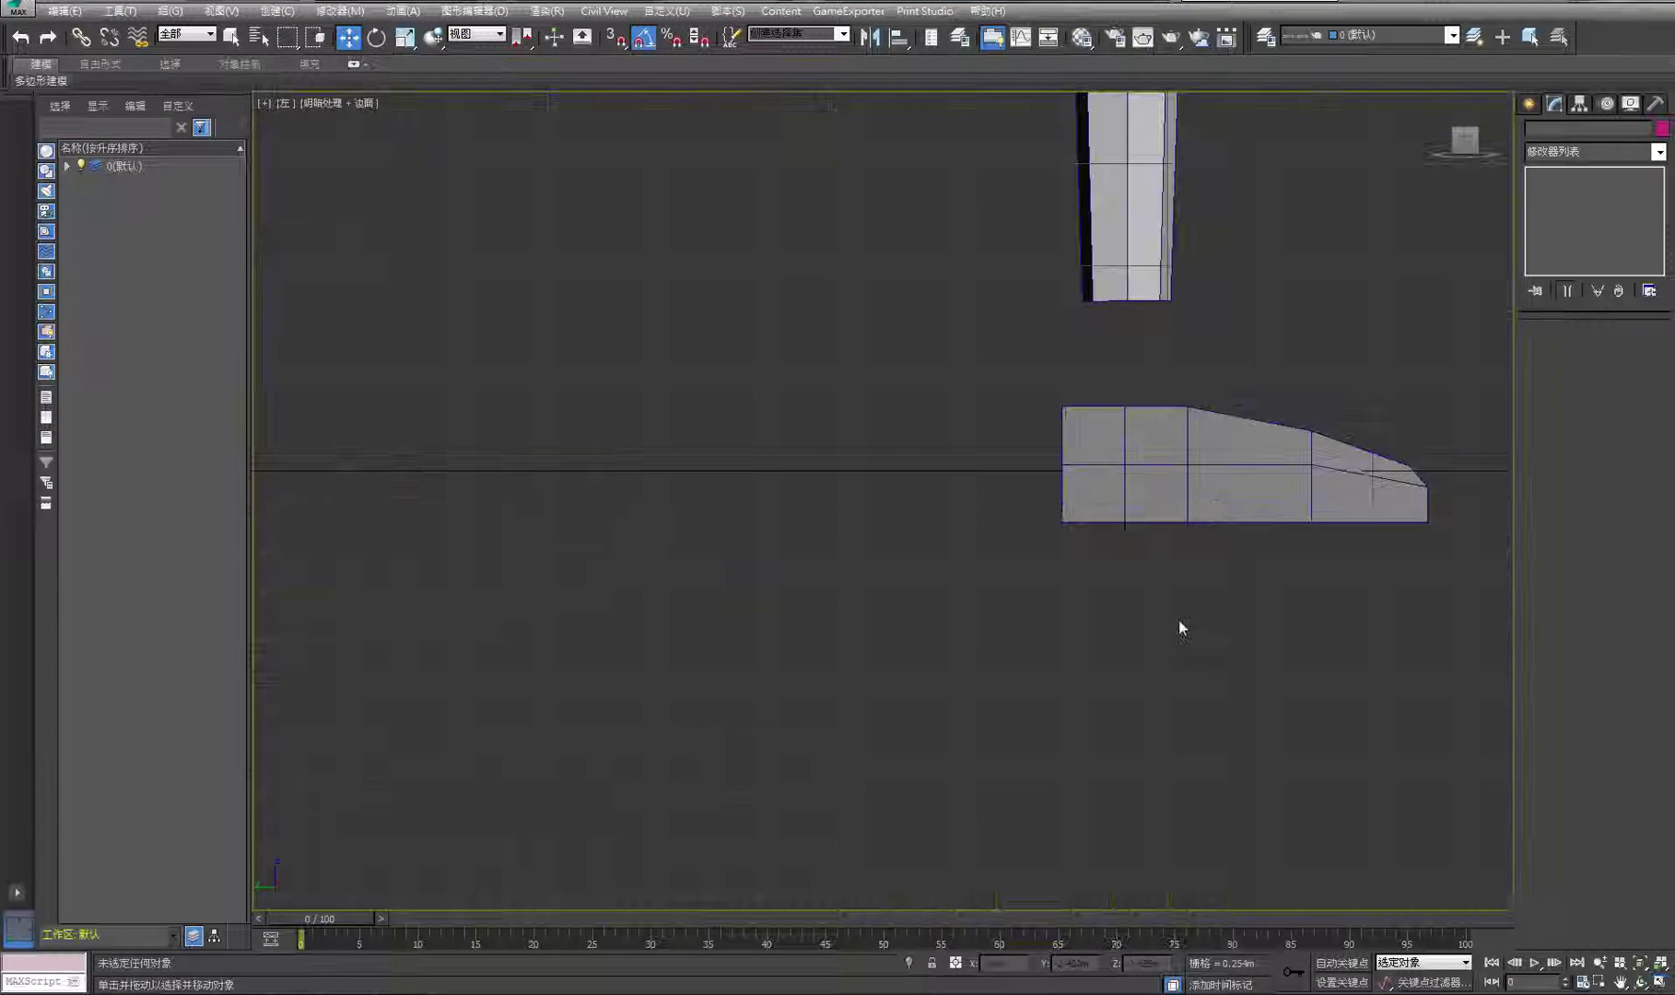
{"action": "middle_click_drag", "start_coordinate": [1182, 625], "coordinate": [1110, 733]}
{"action": "left_click", "coordinate": [1122, 578]}
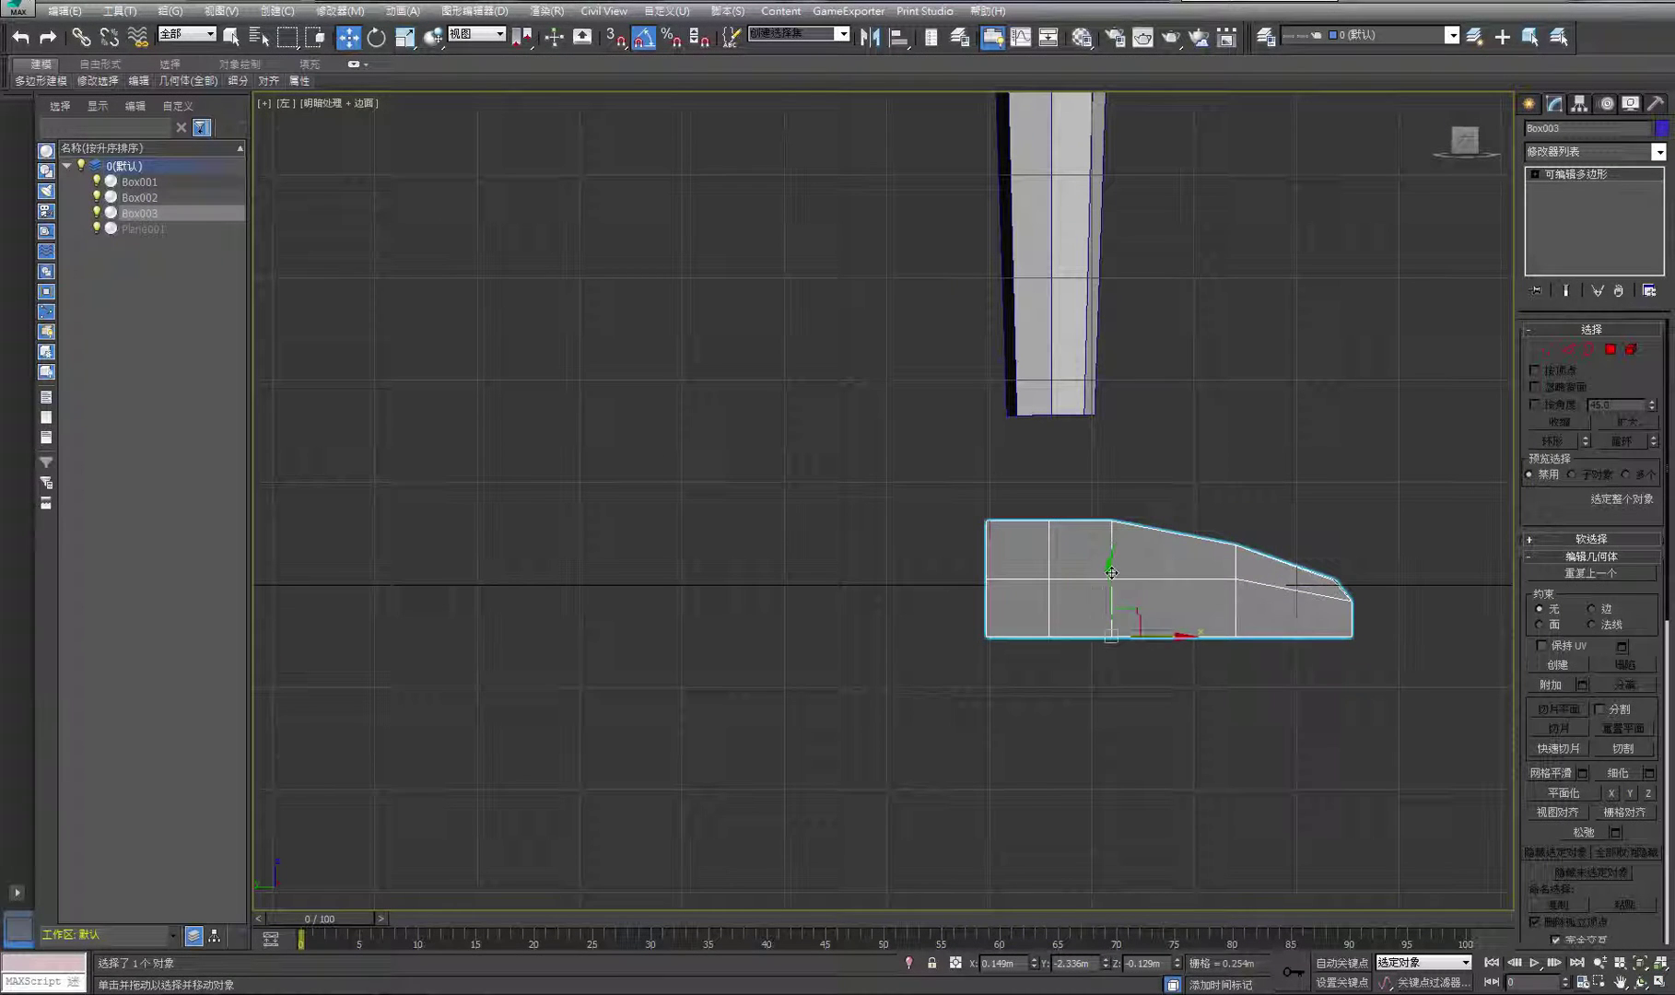
{"action": "left_click_drag", "start_coordinate": [1111, 574], "coordinate": [1144, 524]}
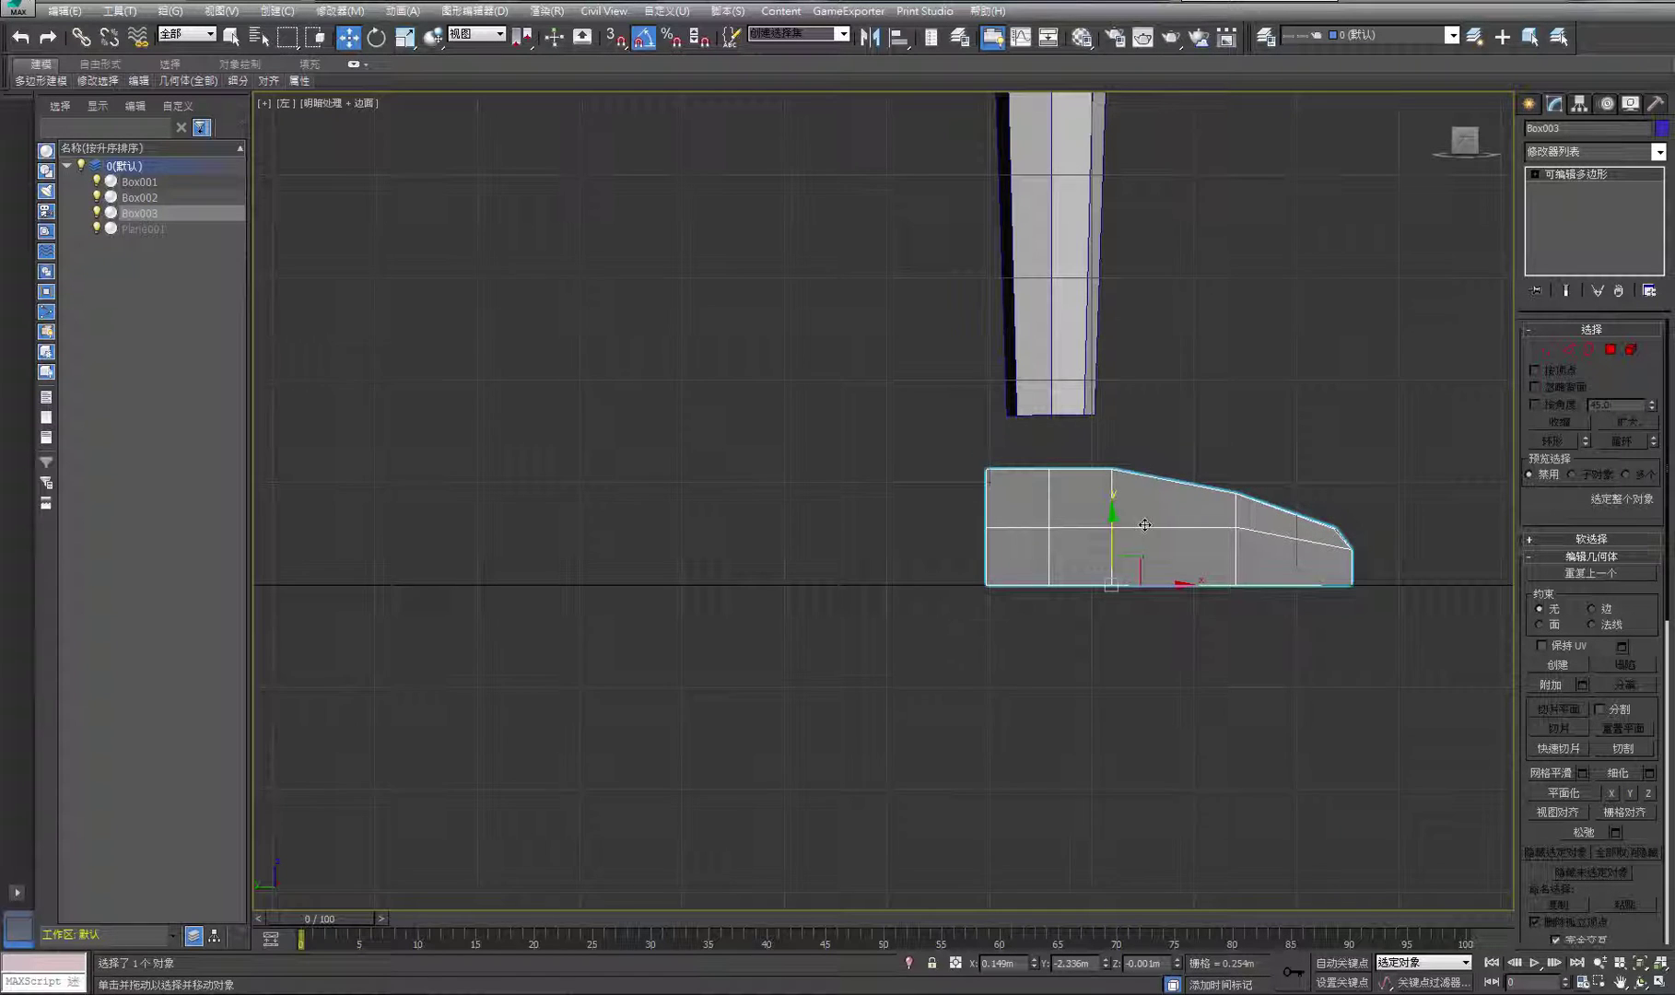
Raise the vertices along the foot's flat heel-end top slightly toward the leg, then leave vertex editing and deselect the foot
{"action": "scroll", "coordinate": [1144, 525], "scroll_direction": "up", "scroll_amount": 2}
{"action": "left_click", "coordinate": [1548, 351]}
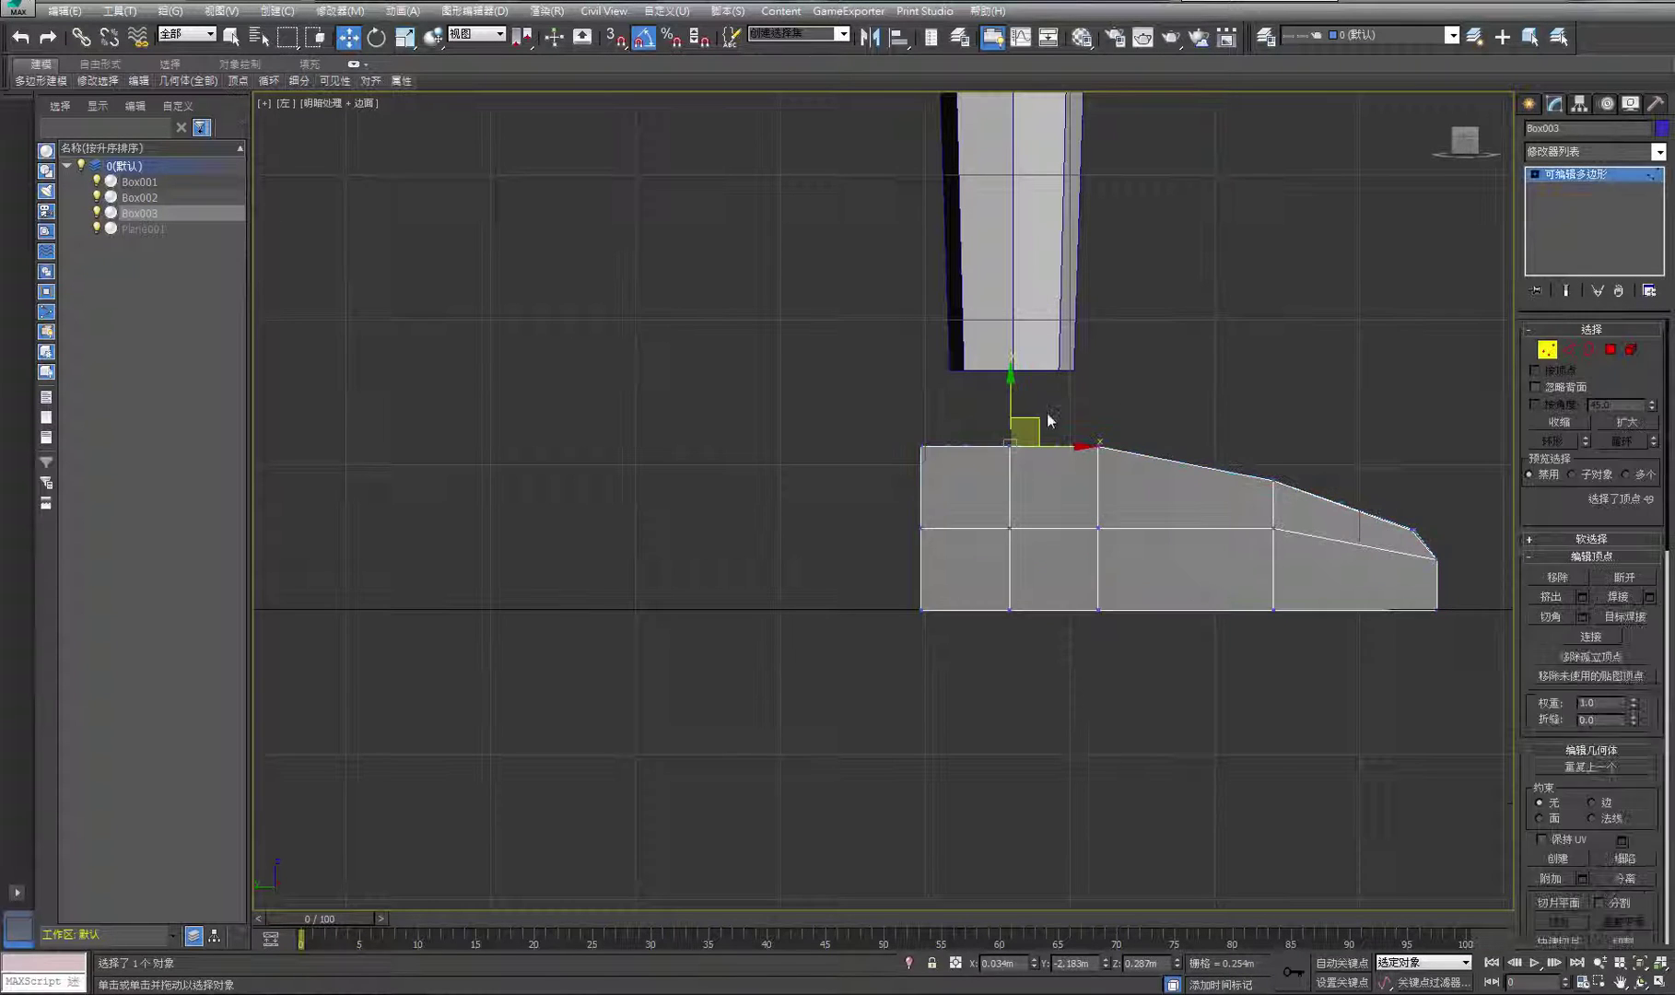
{"action": "left_click", "coordinate": [913, 418]}
{"action": "left_click_drag", "start_coordinate": [1052, 475], "coordinate": [1096, 452]}
{"action": "left_click_drag", "start_coordinate": [1015, 412], "coordinate": [1034, 399]}
{"action": "left_click", "coordinate": [1392, 260]}
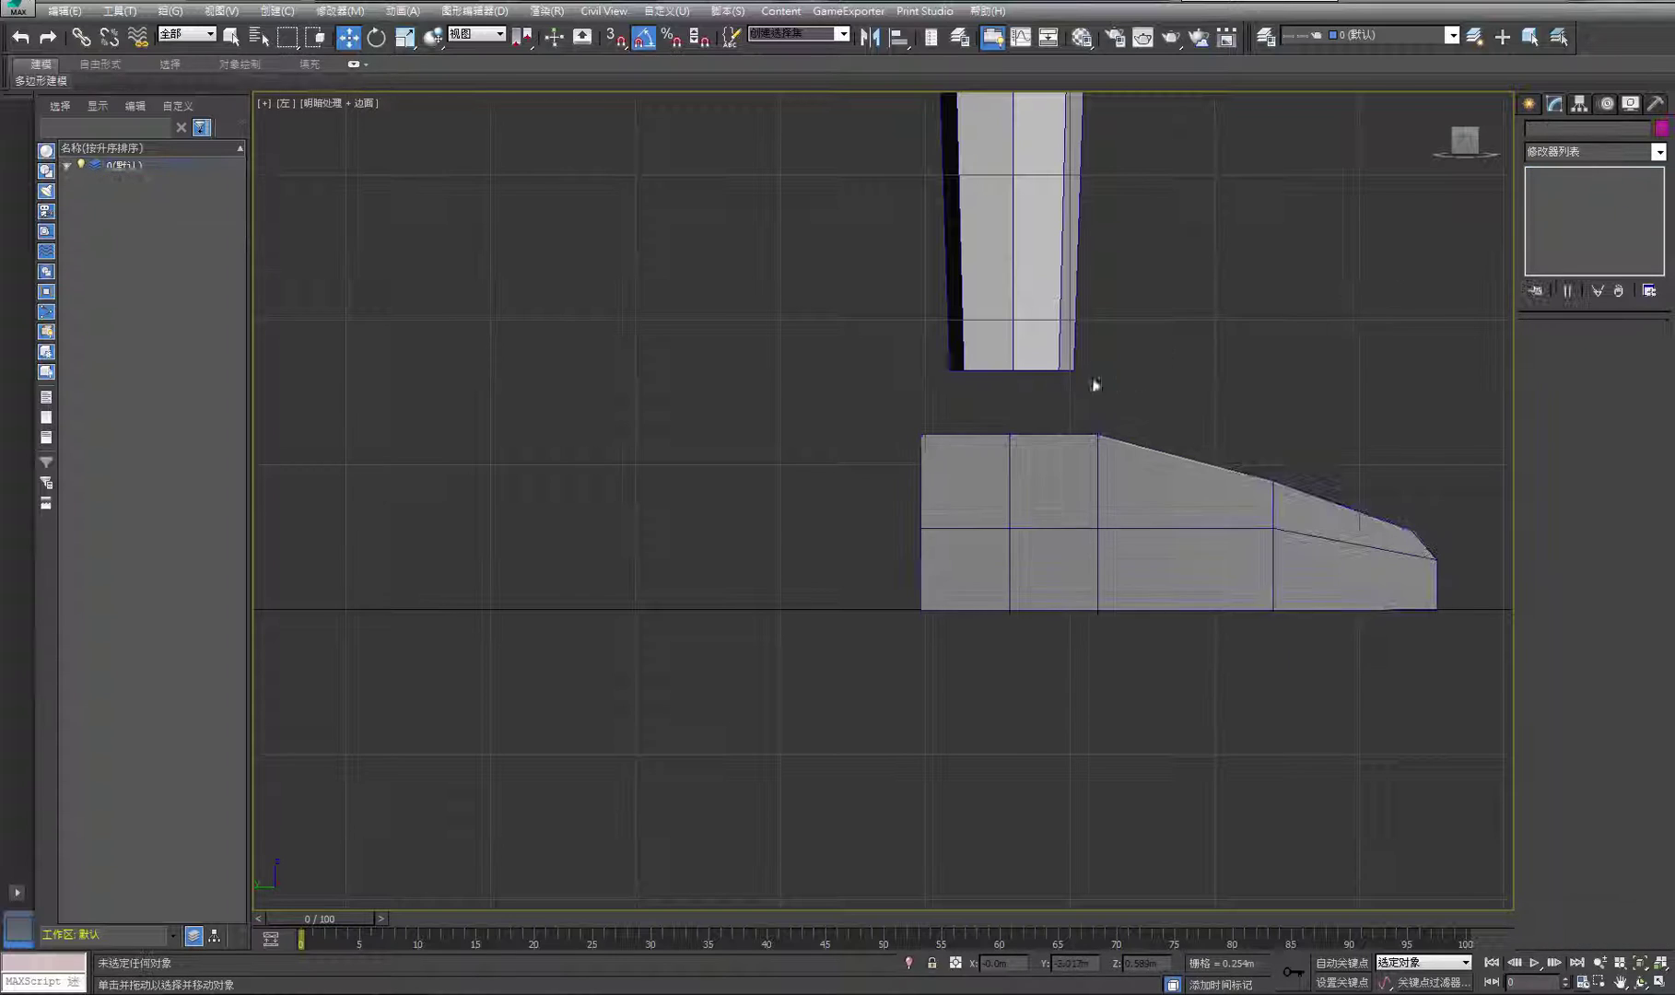
Lower the leg's eight bottom vertices to bring its end closer to the foot
{"action": "left_click", "coordinate": [1040, 369]}
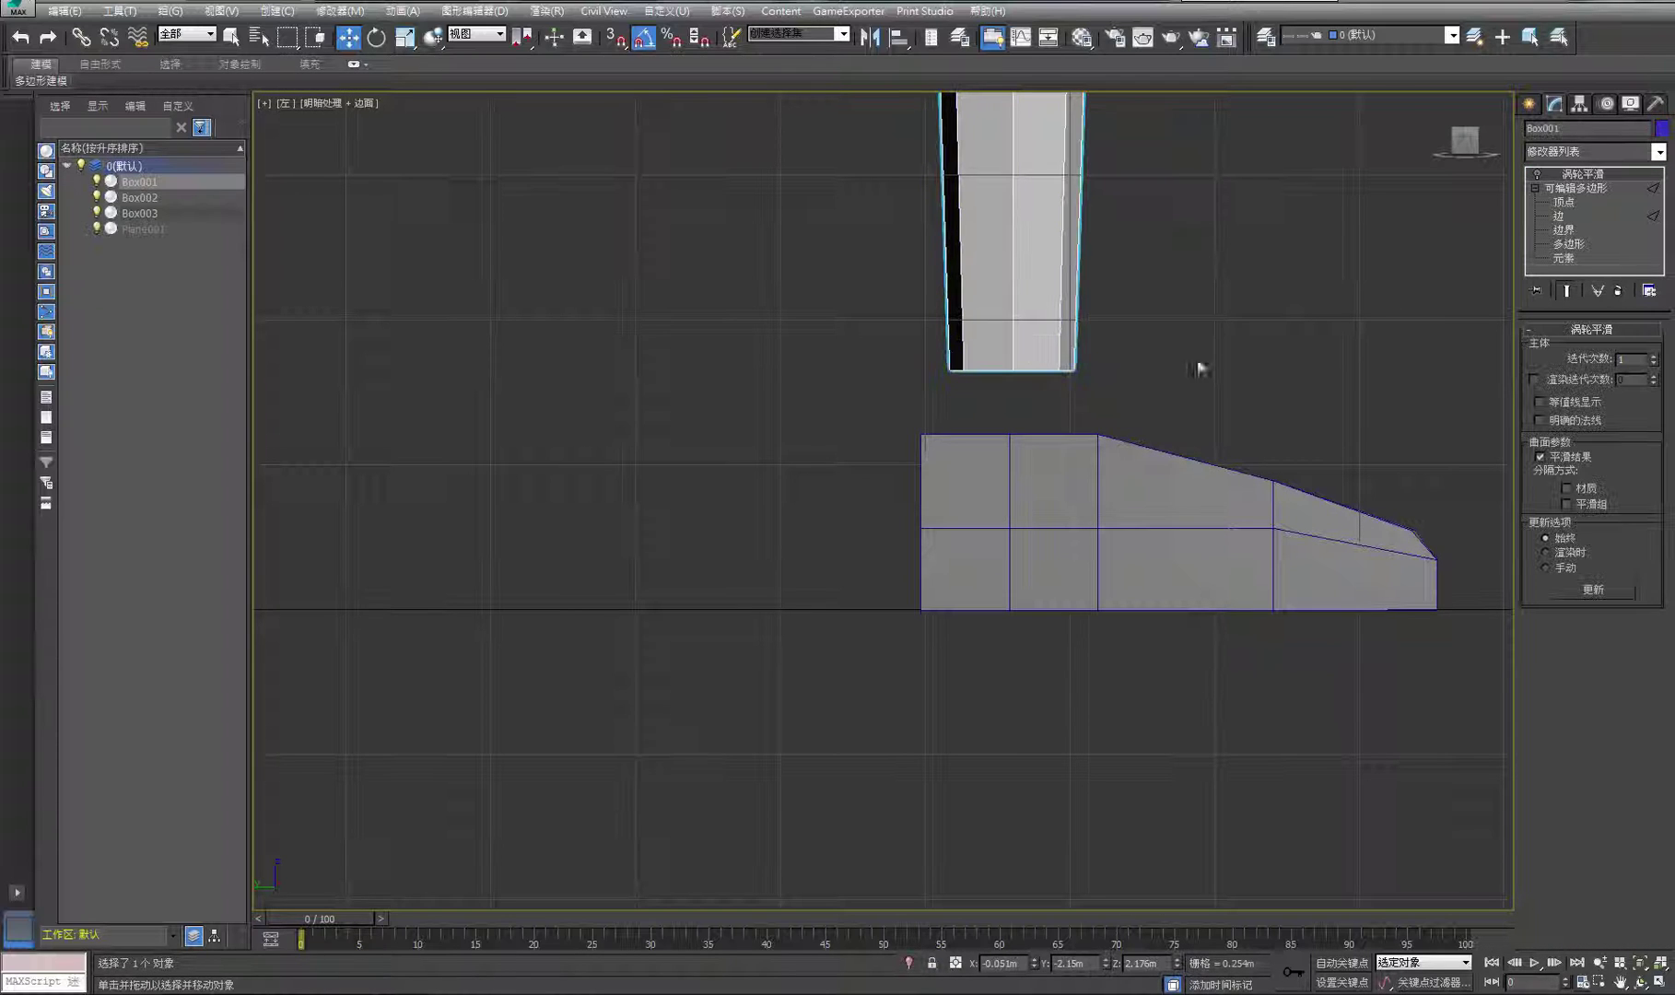
{"action": "left_click", "coordinate": [1566, 203]}
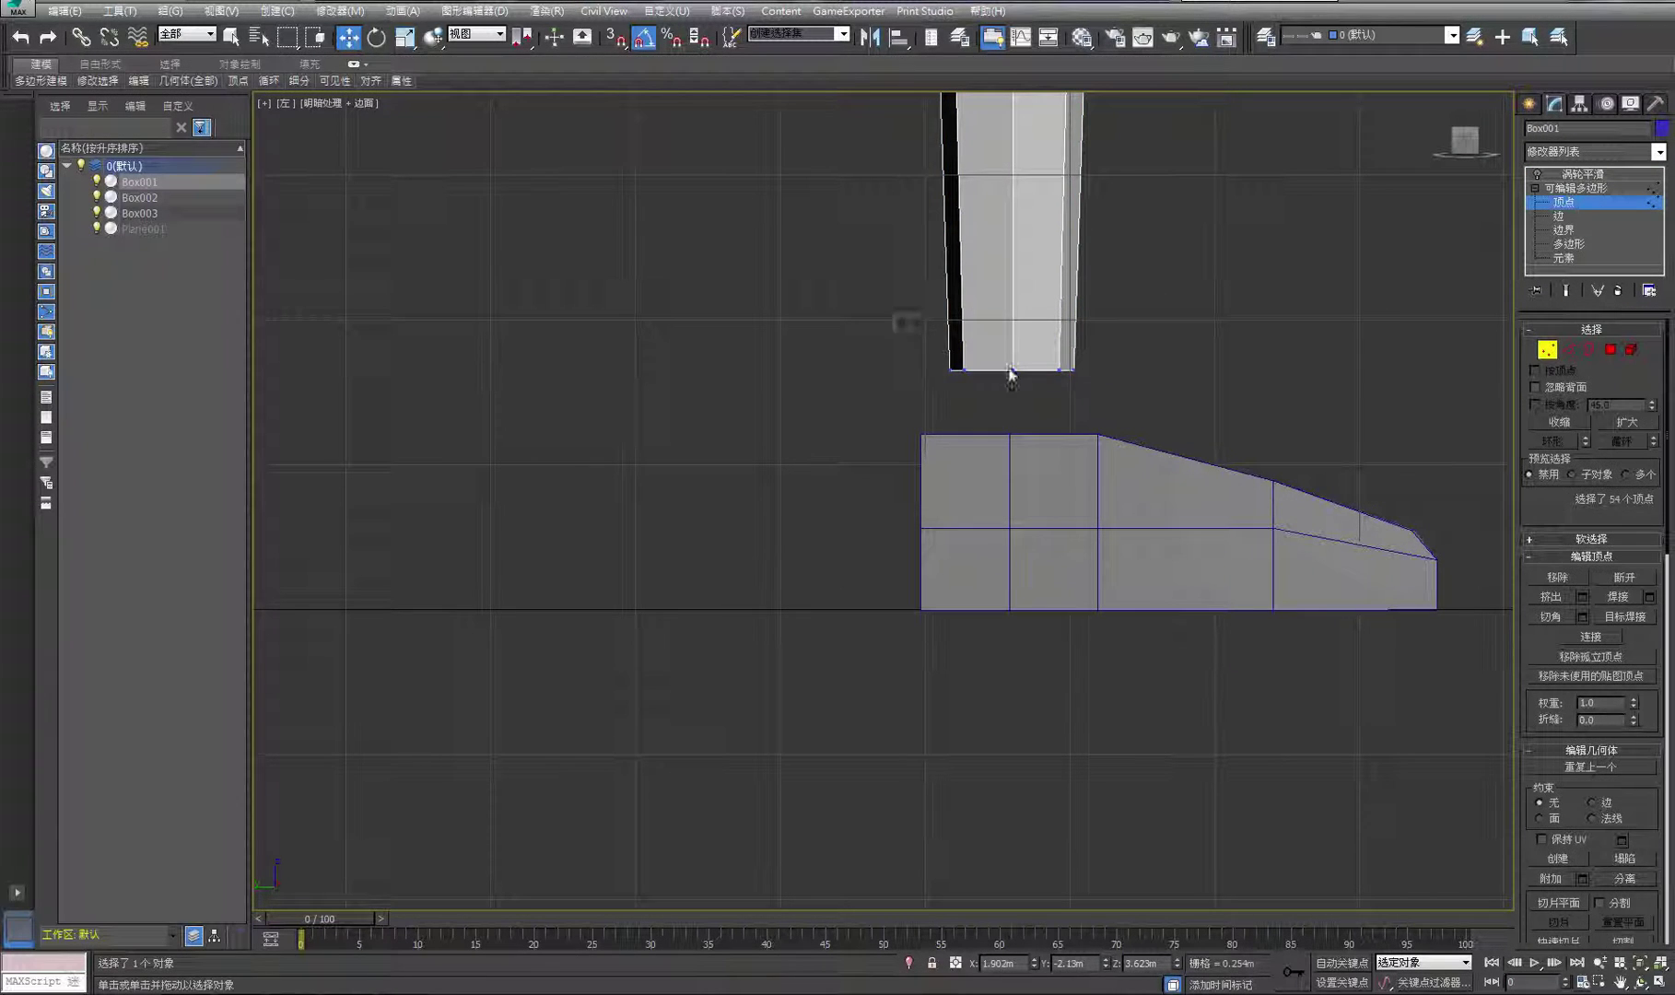
{"action": "left_click_drag", "start_coordinate": [1143, 336], "coordinate": [894, 392]}
{"action": "left_click_drag", "start_coordinate": [1012, 308], "coordinate": [1012, 334]}
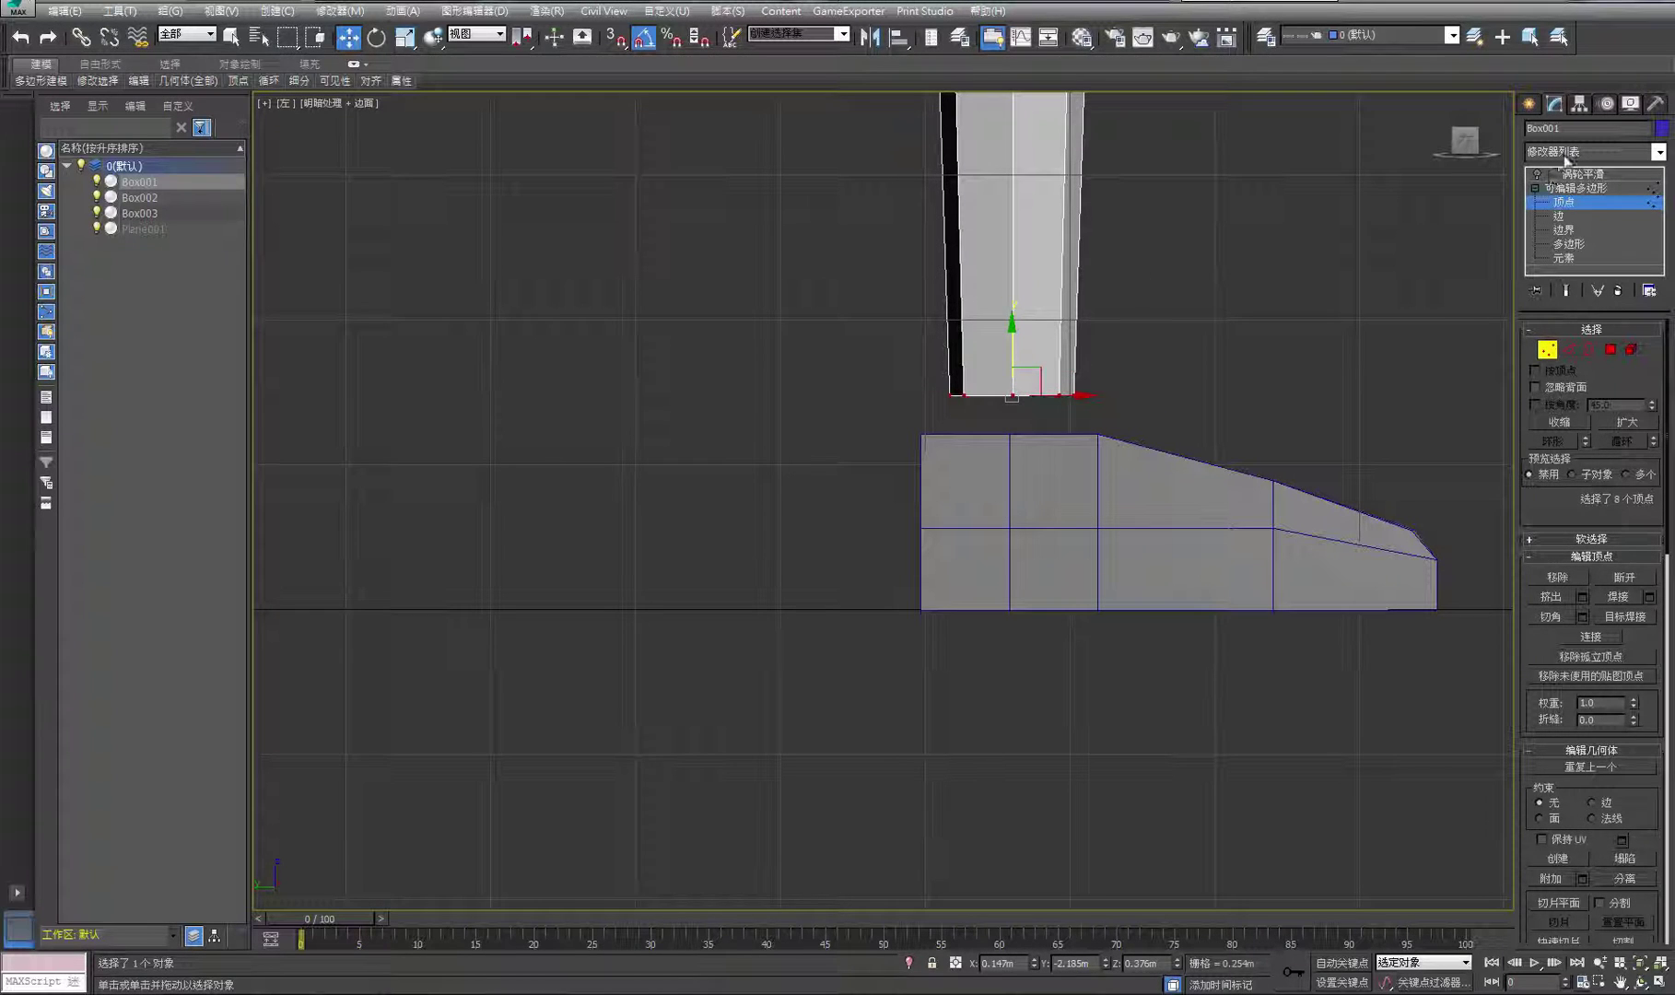
Remove the TurboSmooth modifier from the leg and clear its vertex selection
{"action": "left_click", "coordinate": [1582, 175]}
{"action": "left_click", "coordinate": [1618, 291]}
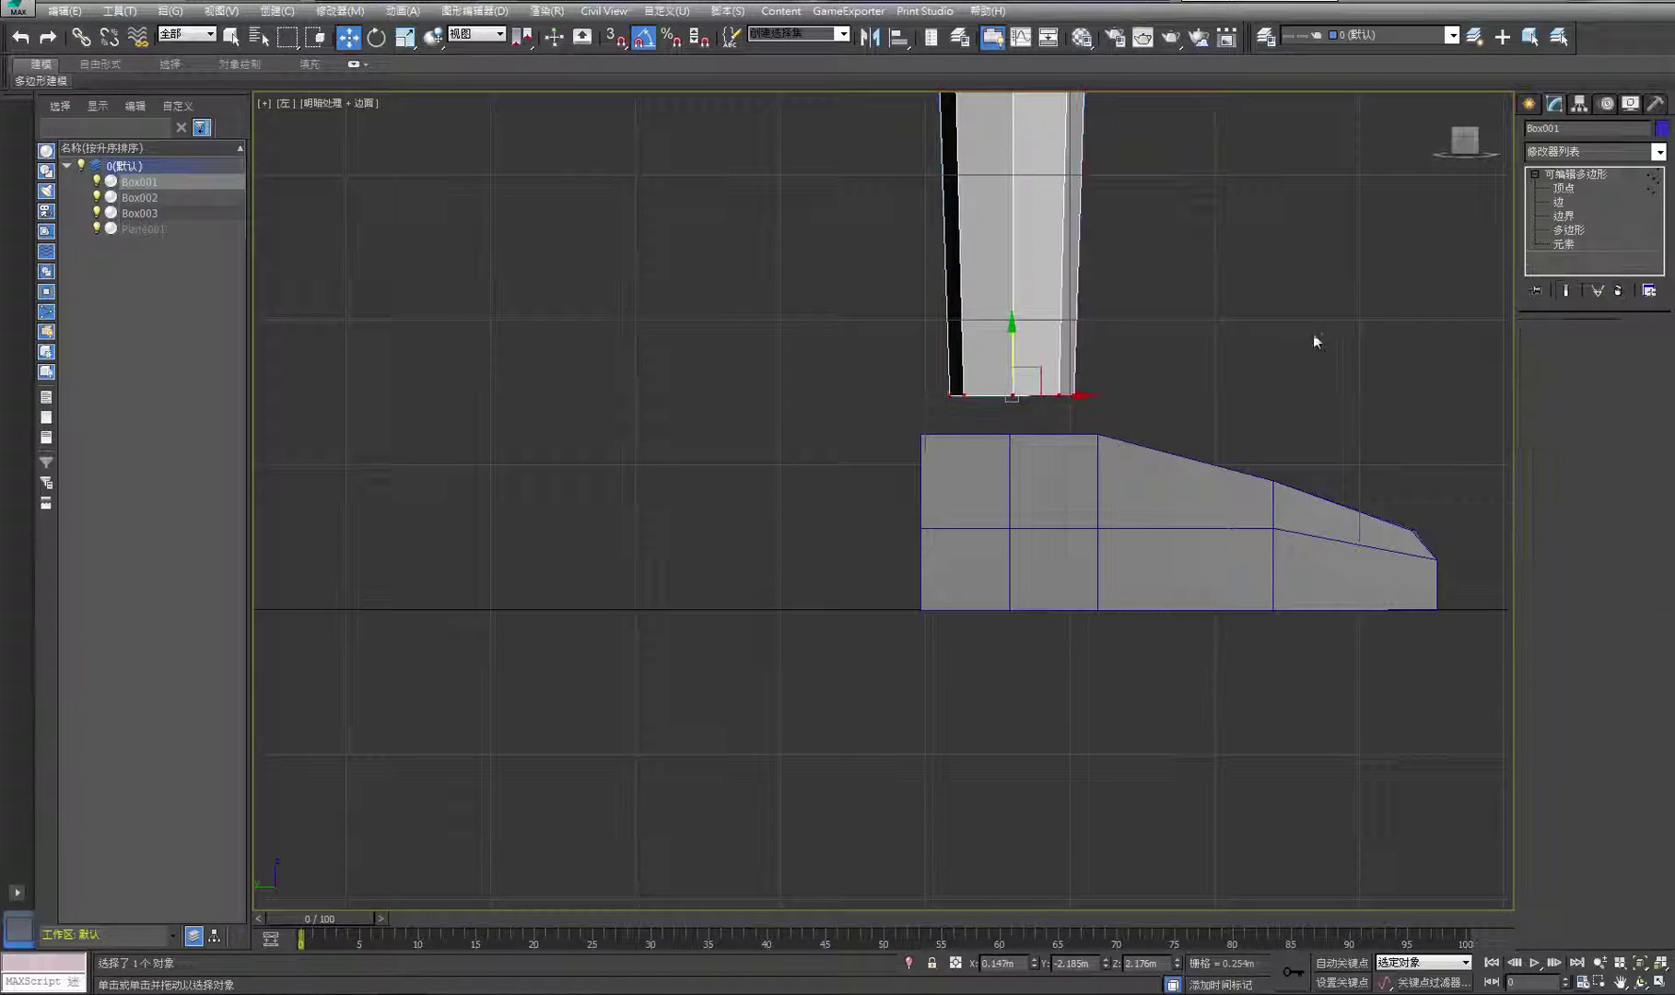
{"action": "left_click", "coordinate": [1300, 344]}
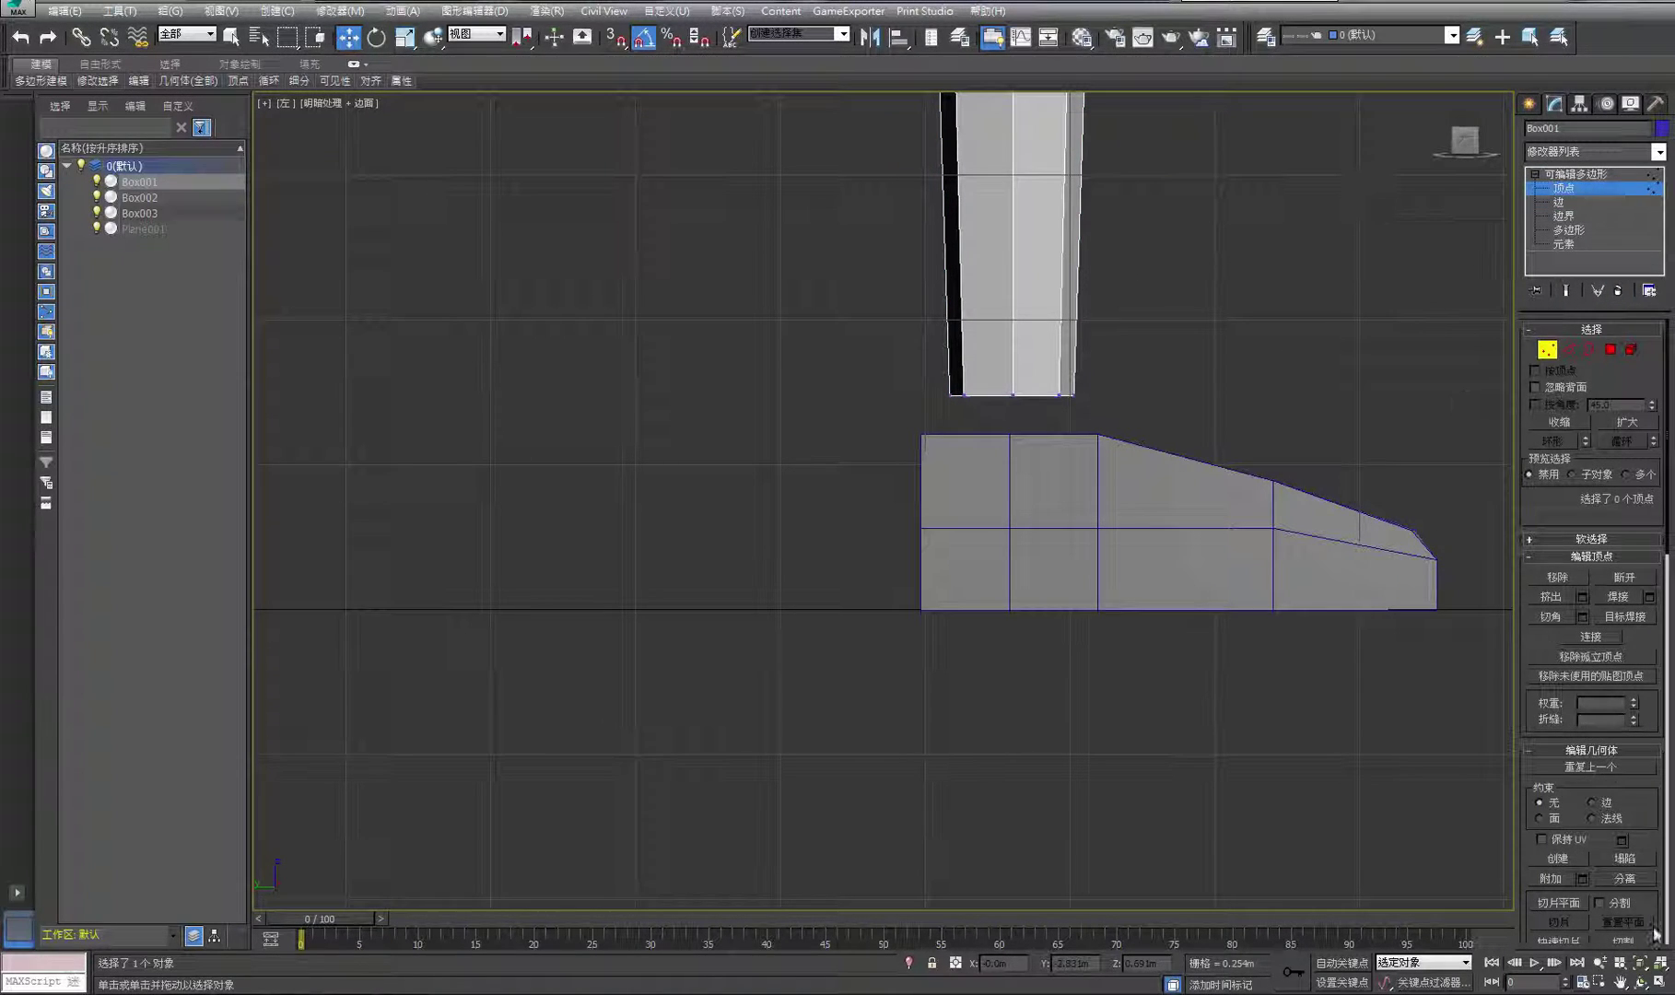
Examine the gap between the leg's lower end and the foot's ankle opening in an enlarged perspective view
{"action": "left_click", "coordinate": [1661, 983]}
{"action": "left_click", "coordinate": [1641, 982]}
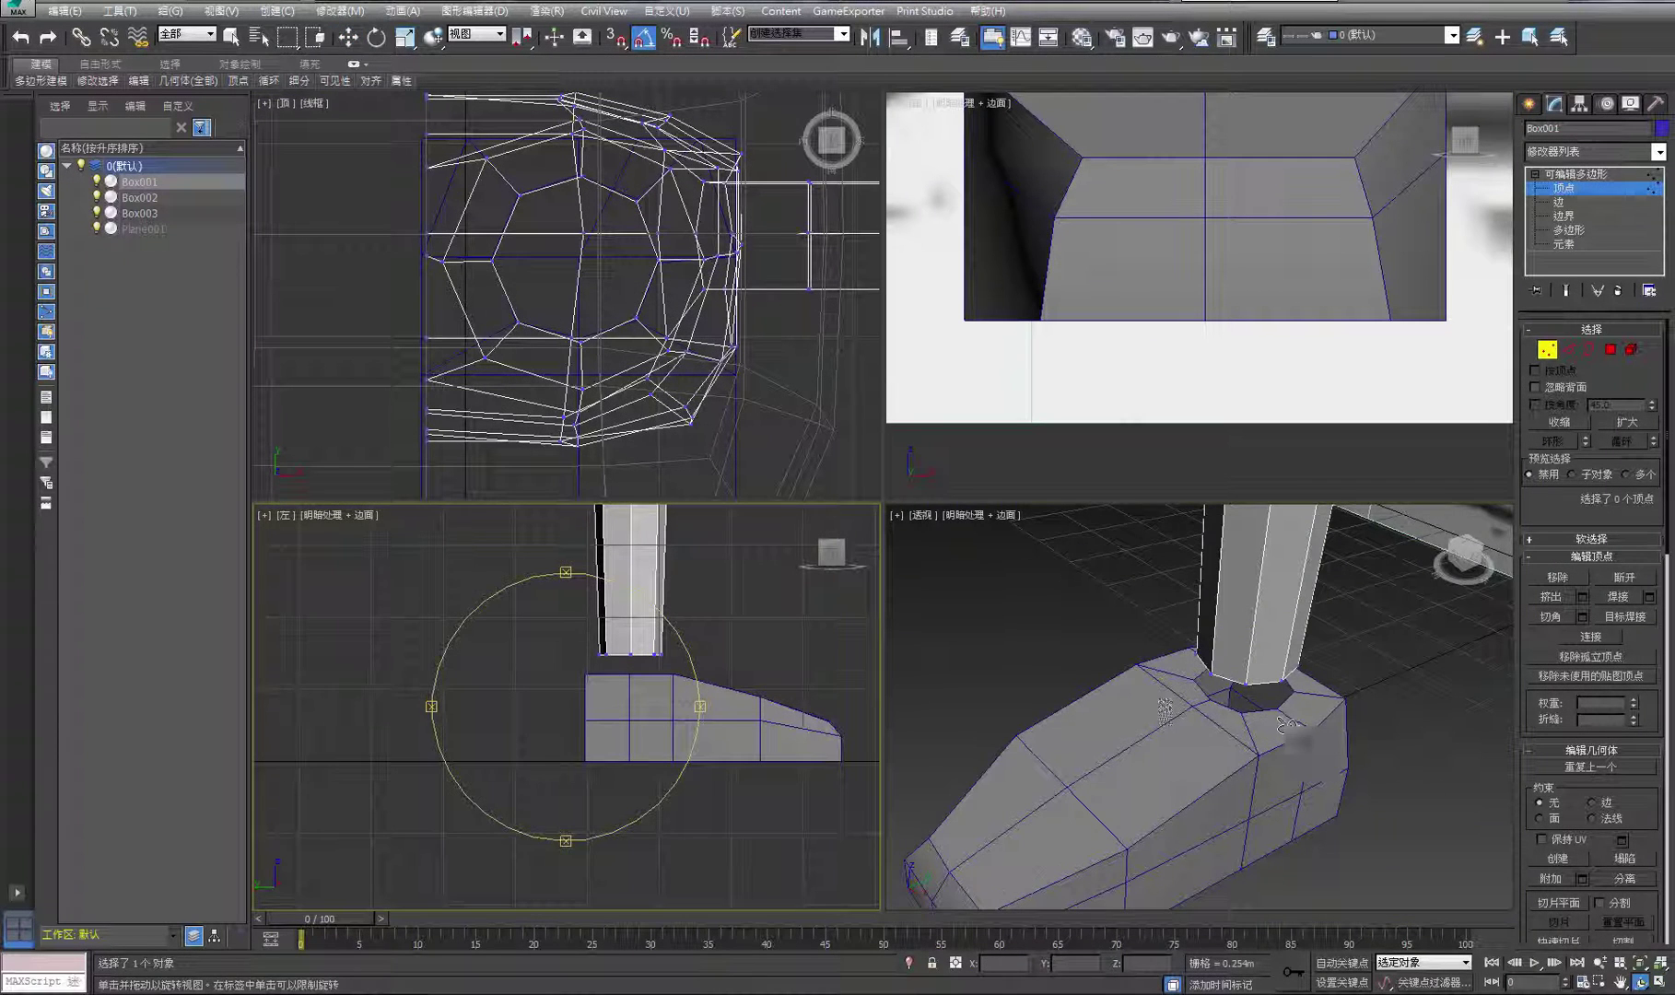
{"action": "left_click_drag", "start_coordinate": [1298, 755], "coordinate": [1211, 717]}
{"action": "scroll", "coordinate": [1210, 717], "scroll_direction": "down", "scroll_amount": 5}
{"action": "key", "text": "w"}
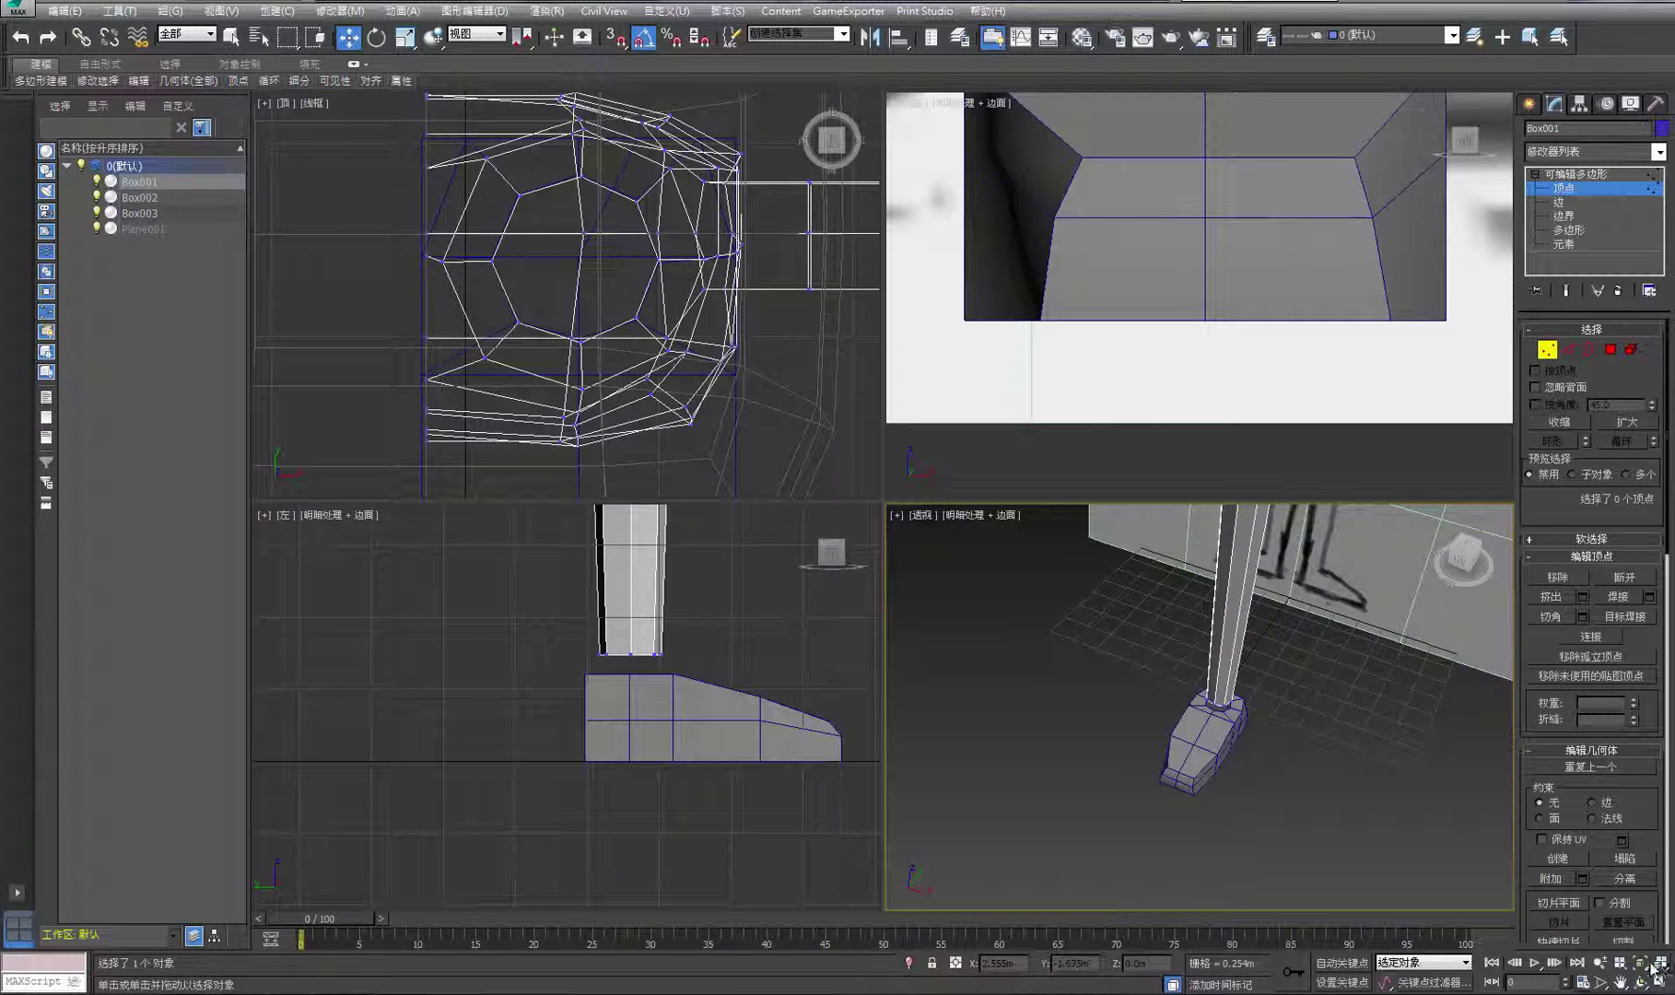
{"action": "scroll", "coordinate": [1204, 587], "scroll_direction": "up", "scroll_amount": 6}
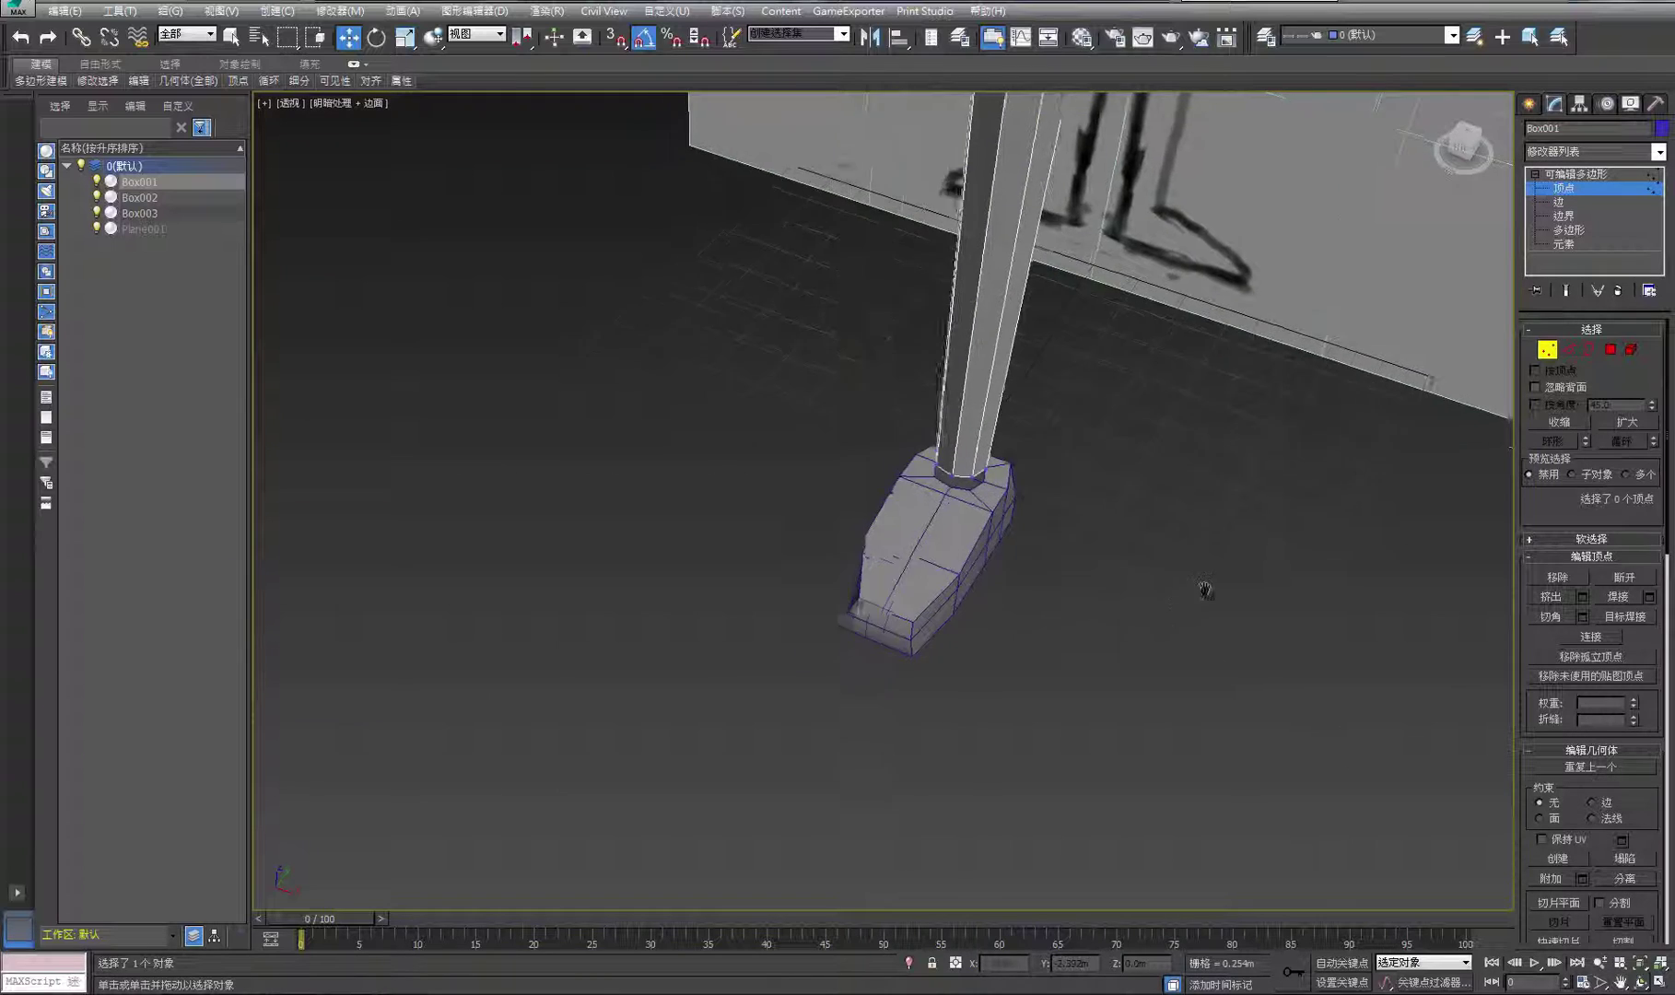
{"action": "middle_click_drag", "start_coordinate": [1025, 480], "coordinate": [1408, 523]}
{"action": "middle_click_drag", "start_coordinate": [1382, 599], "coordinate": [1392, 579]}
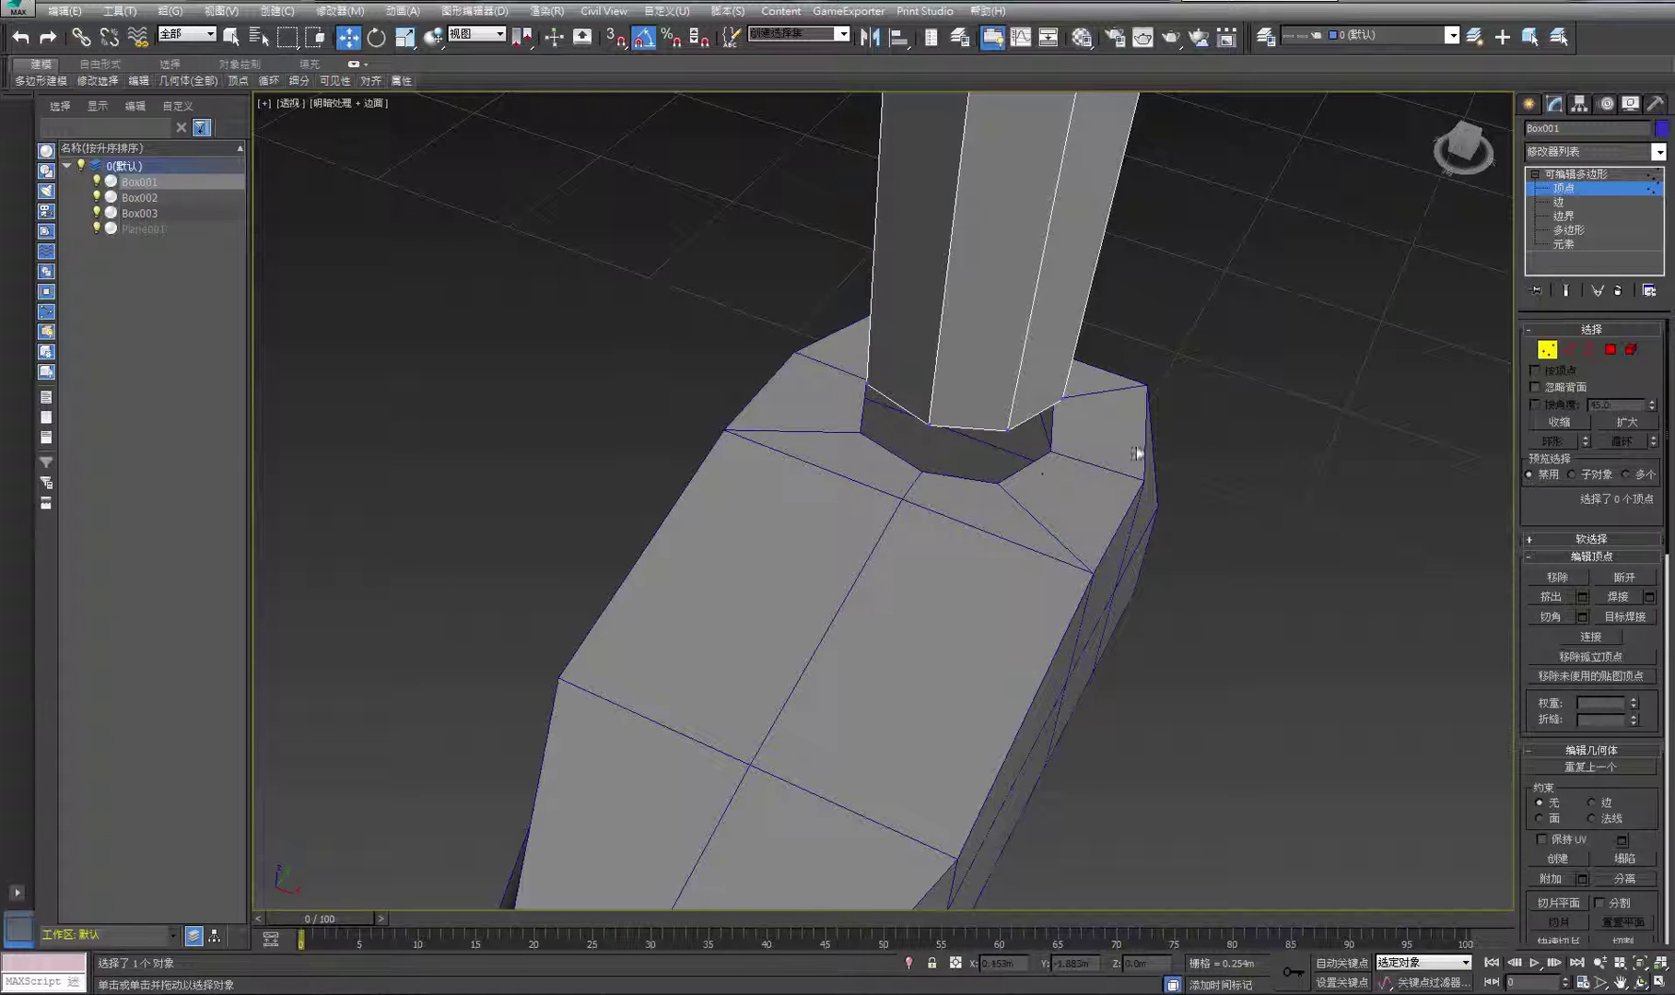
Leave vertex editing and attach the foot to the leg so both form one editable poly object
{"action": "left_click", "coordinate": [1563, 188]}
{"action": "left_click", "coordinate": [1350, 378]}
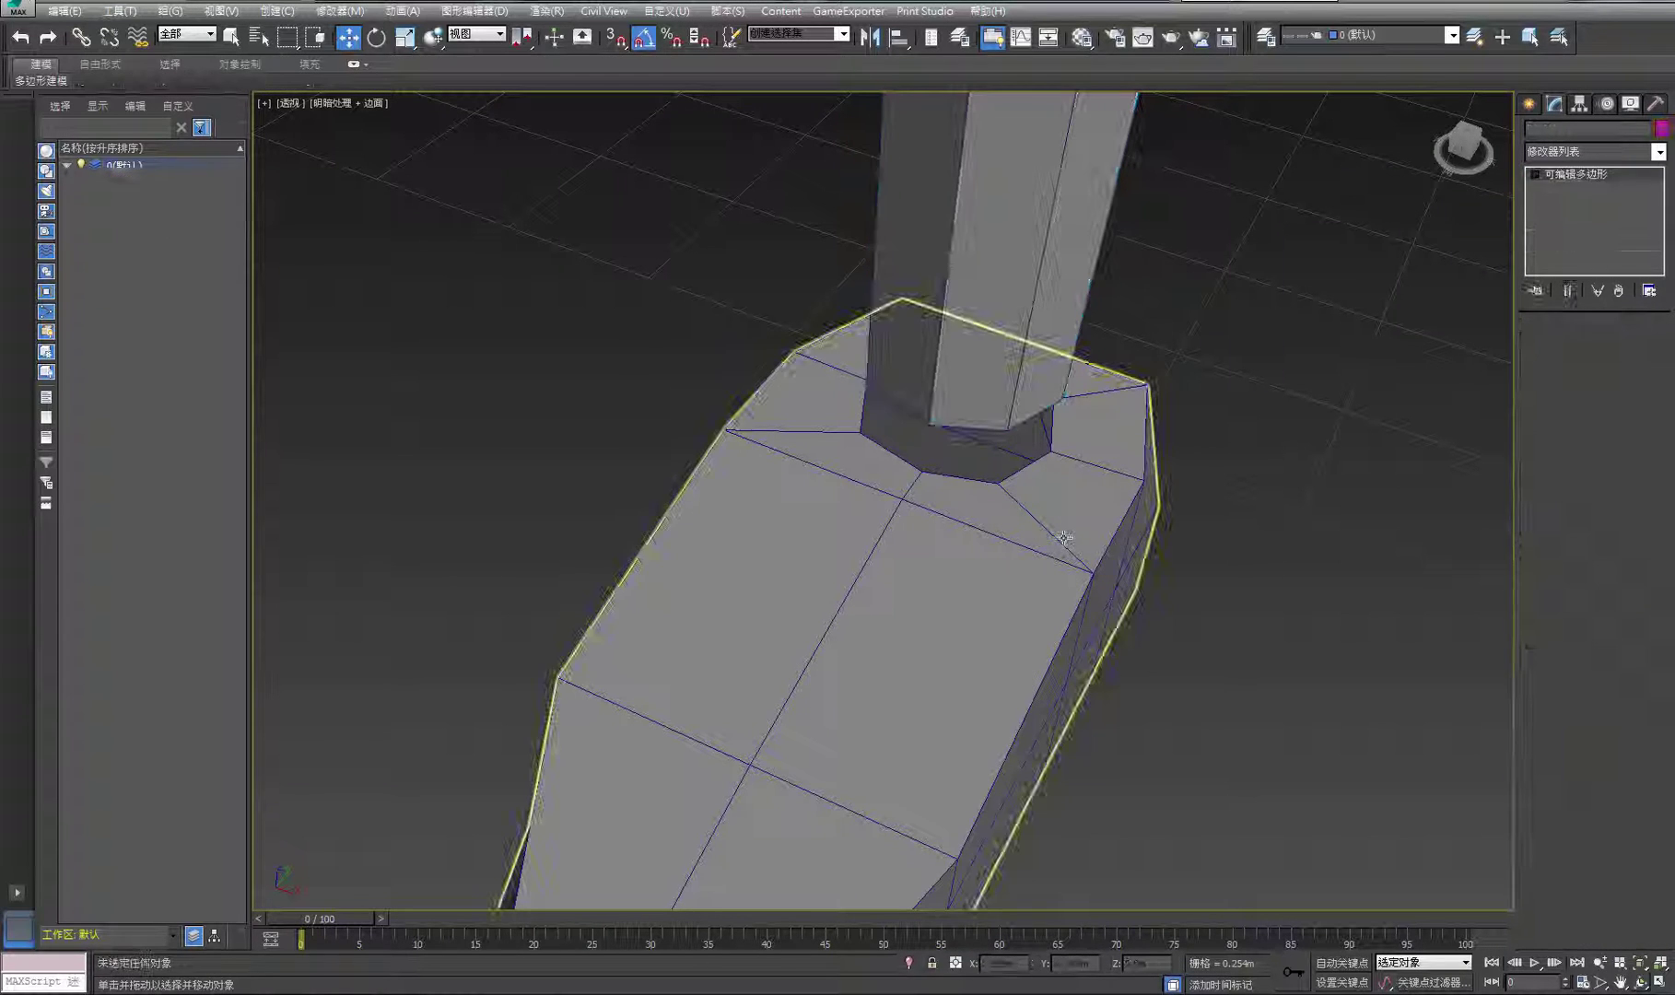
{"action": "left_click", "coordinate": [1106, 433]}
{"action": "left_click", "coordinate": [1042, 292]}
{"action": "left_click", "coordinate": [1552, 684]}
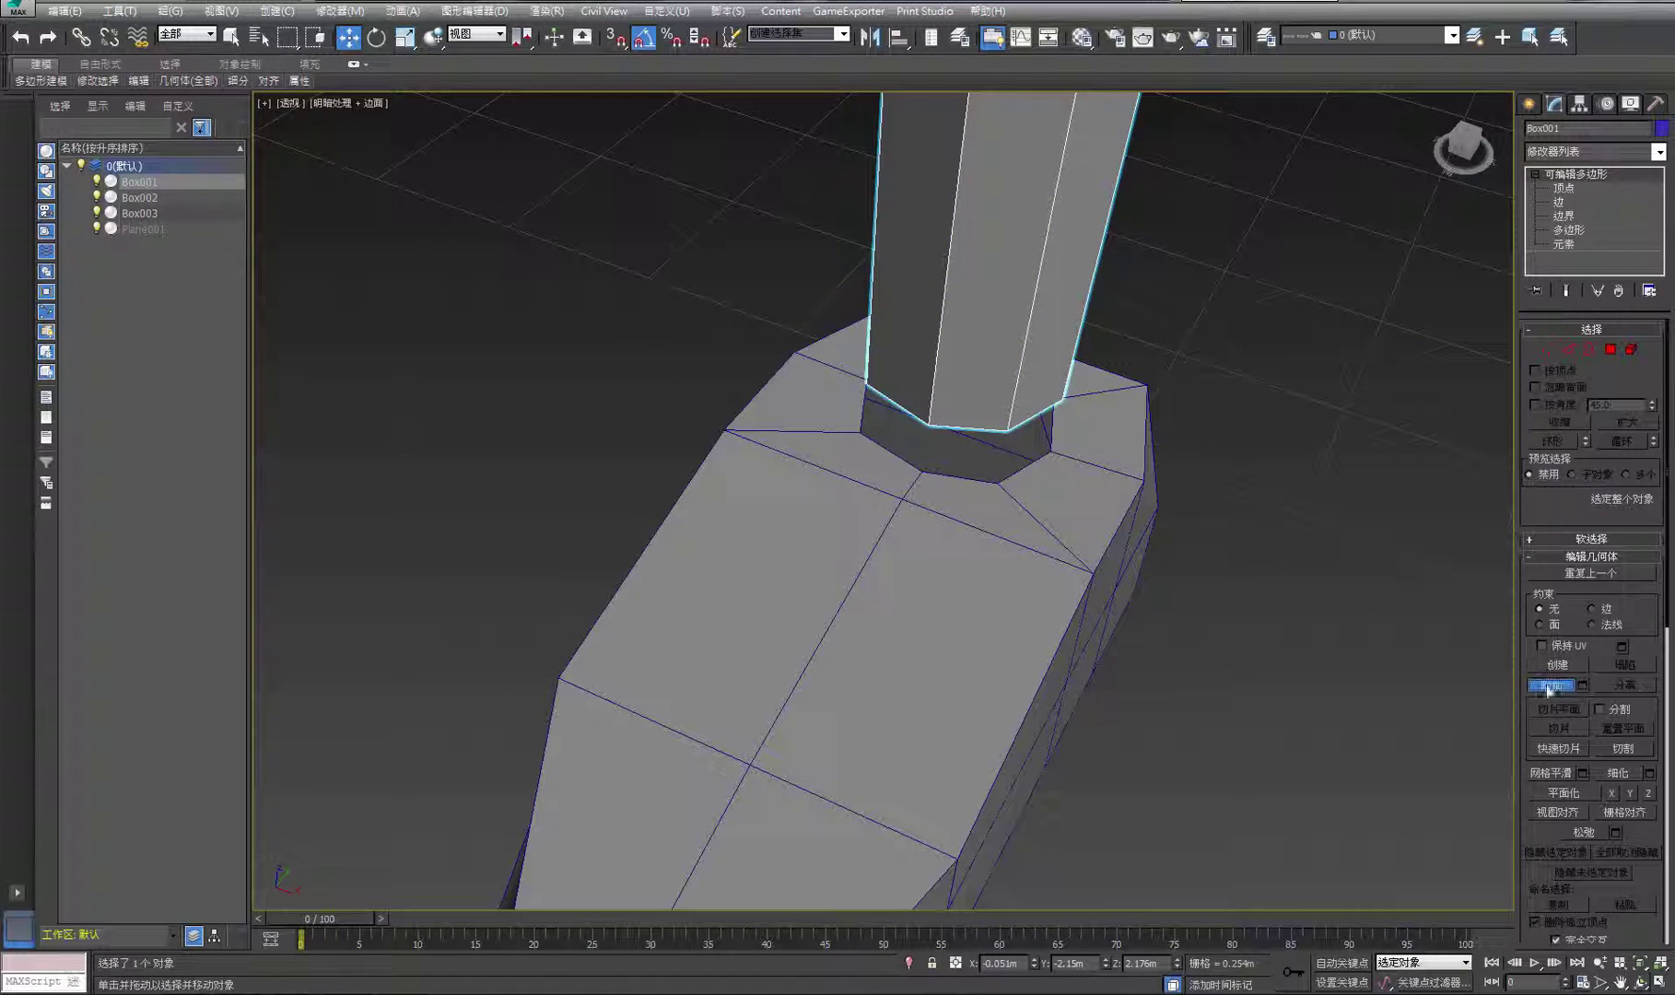
{"action": "left_click", "coordinate": [1013, 619]}
{"action": "left_click", "coordinate": [959, 471]}
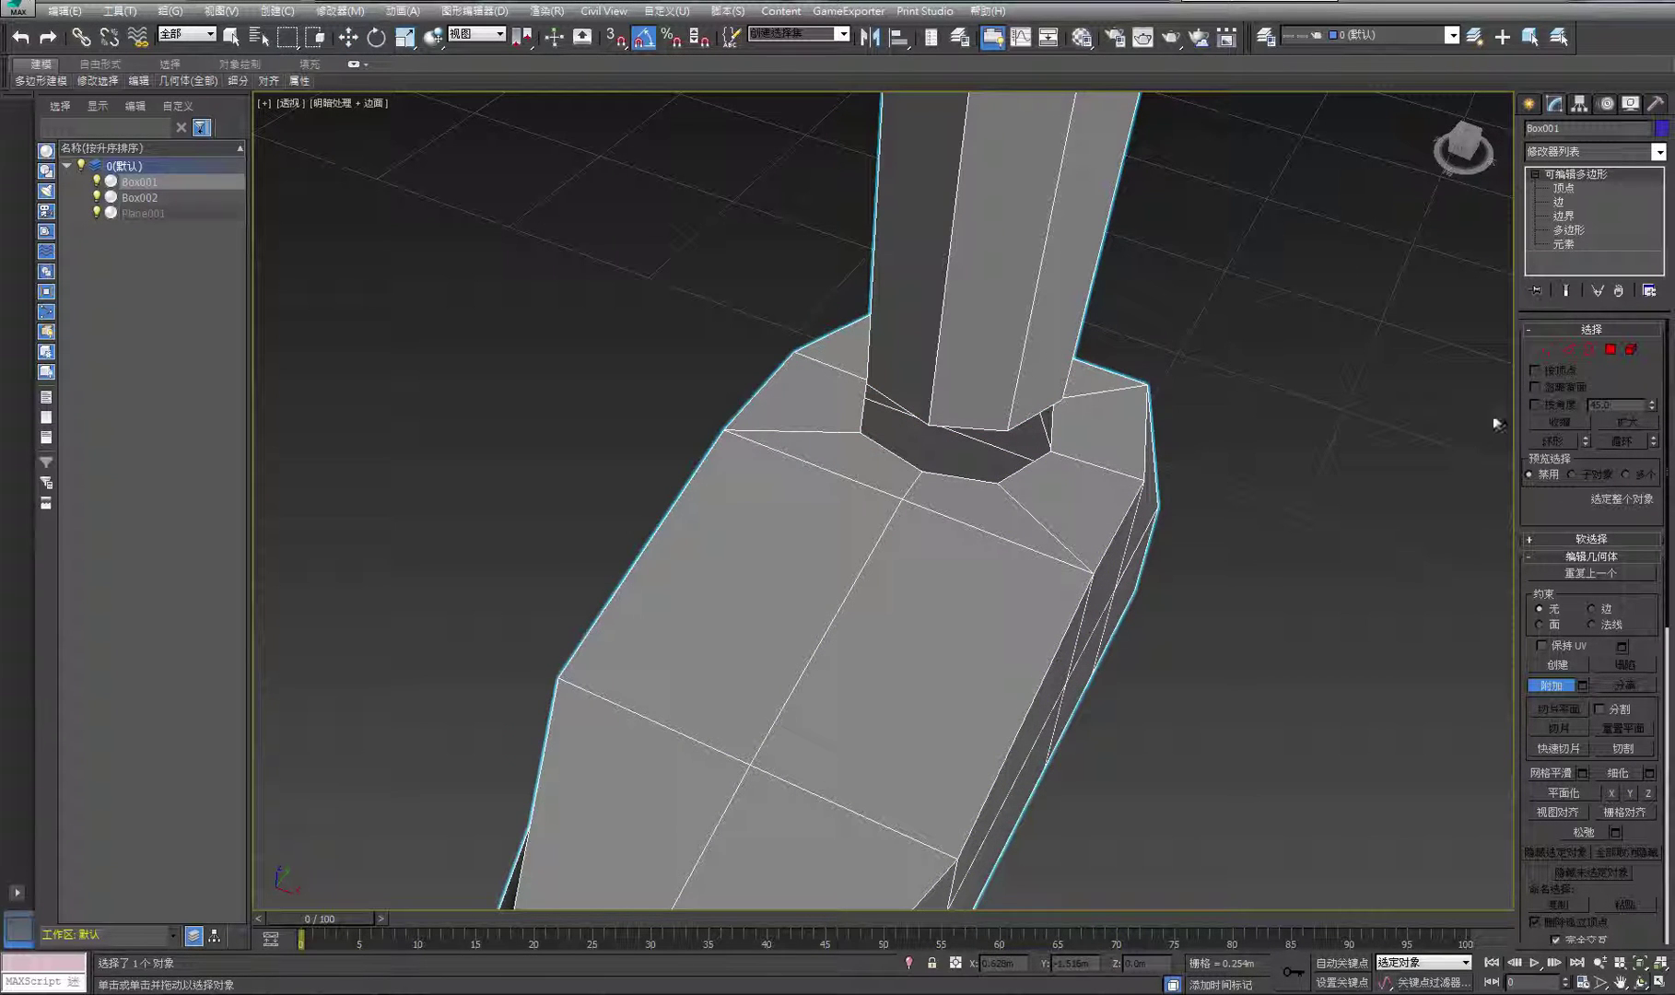
Target weld the leg's two toe-facing bottom vertices onto the matching corners of the foot's ankle ring
{"action": "left_click", "coordinate": [1543, 350]}
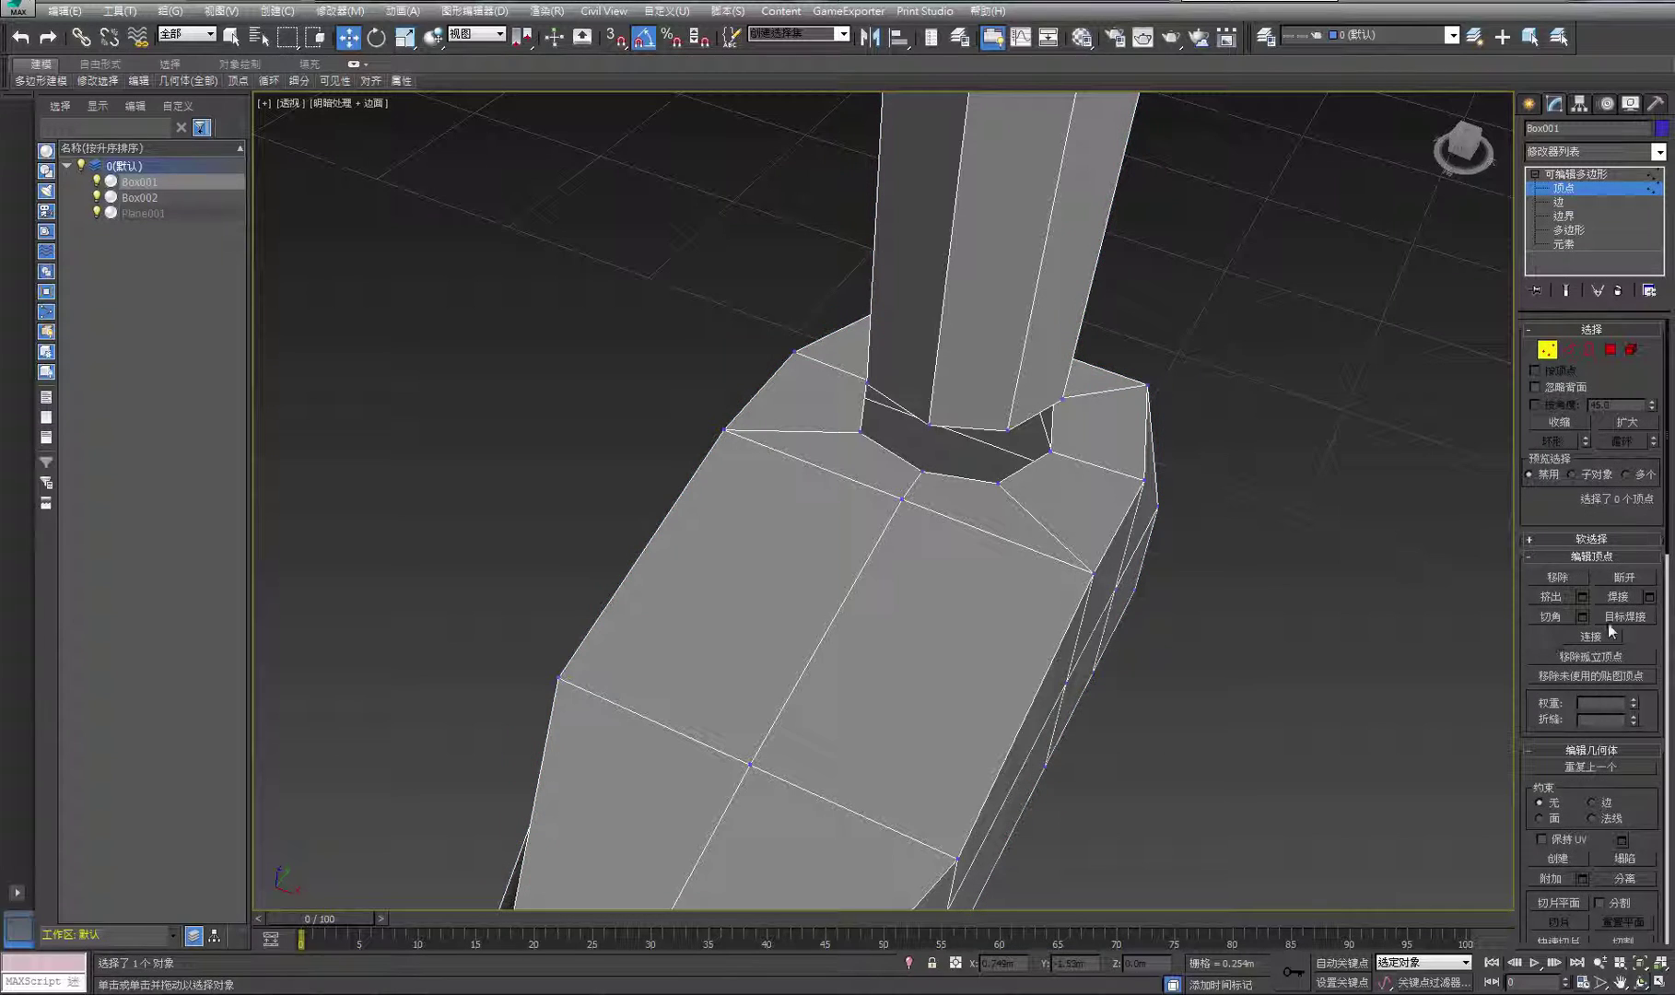
{"action": "left_click", "coordinate": [1614, 617]}
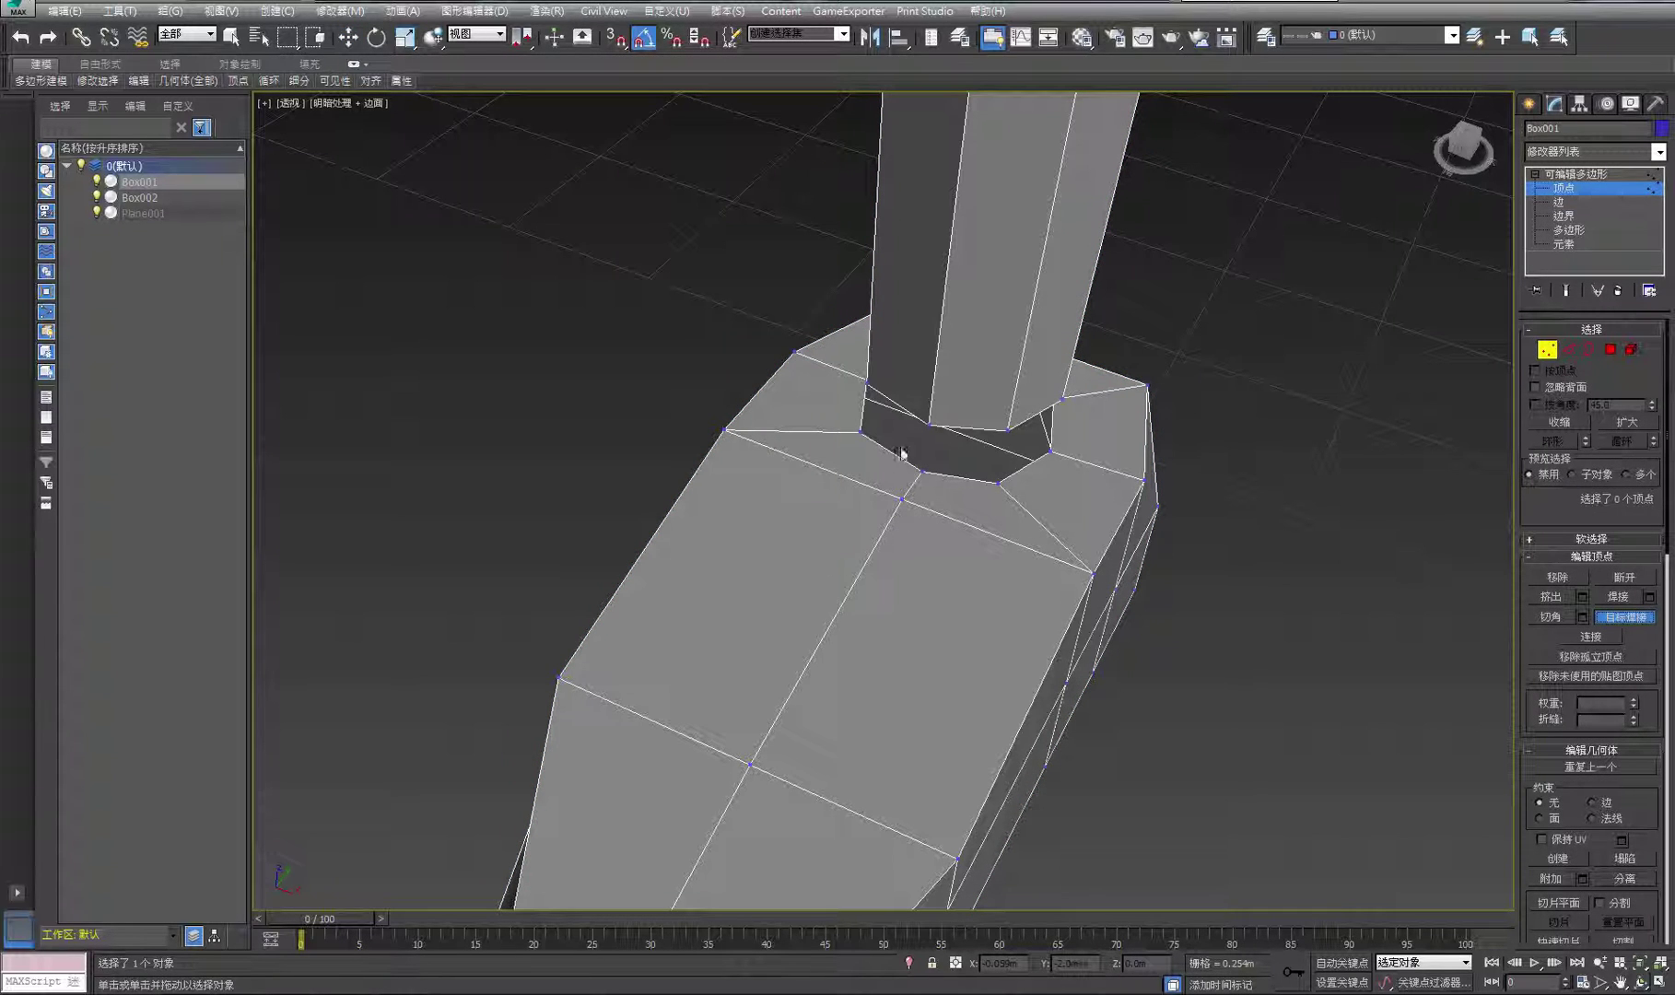
{"action": "left_click", "coordinate": [921, 471]}
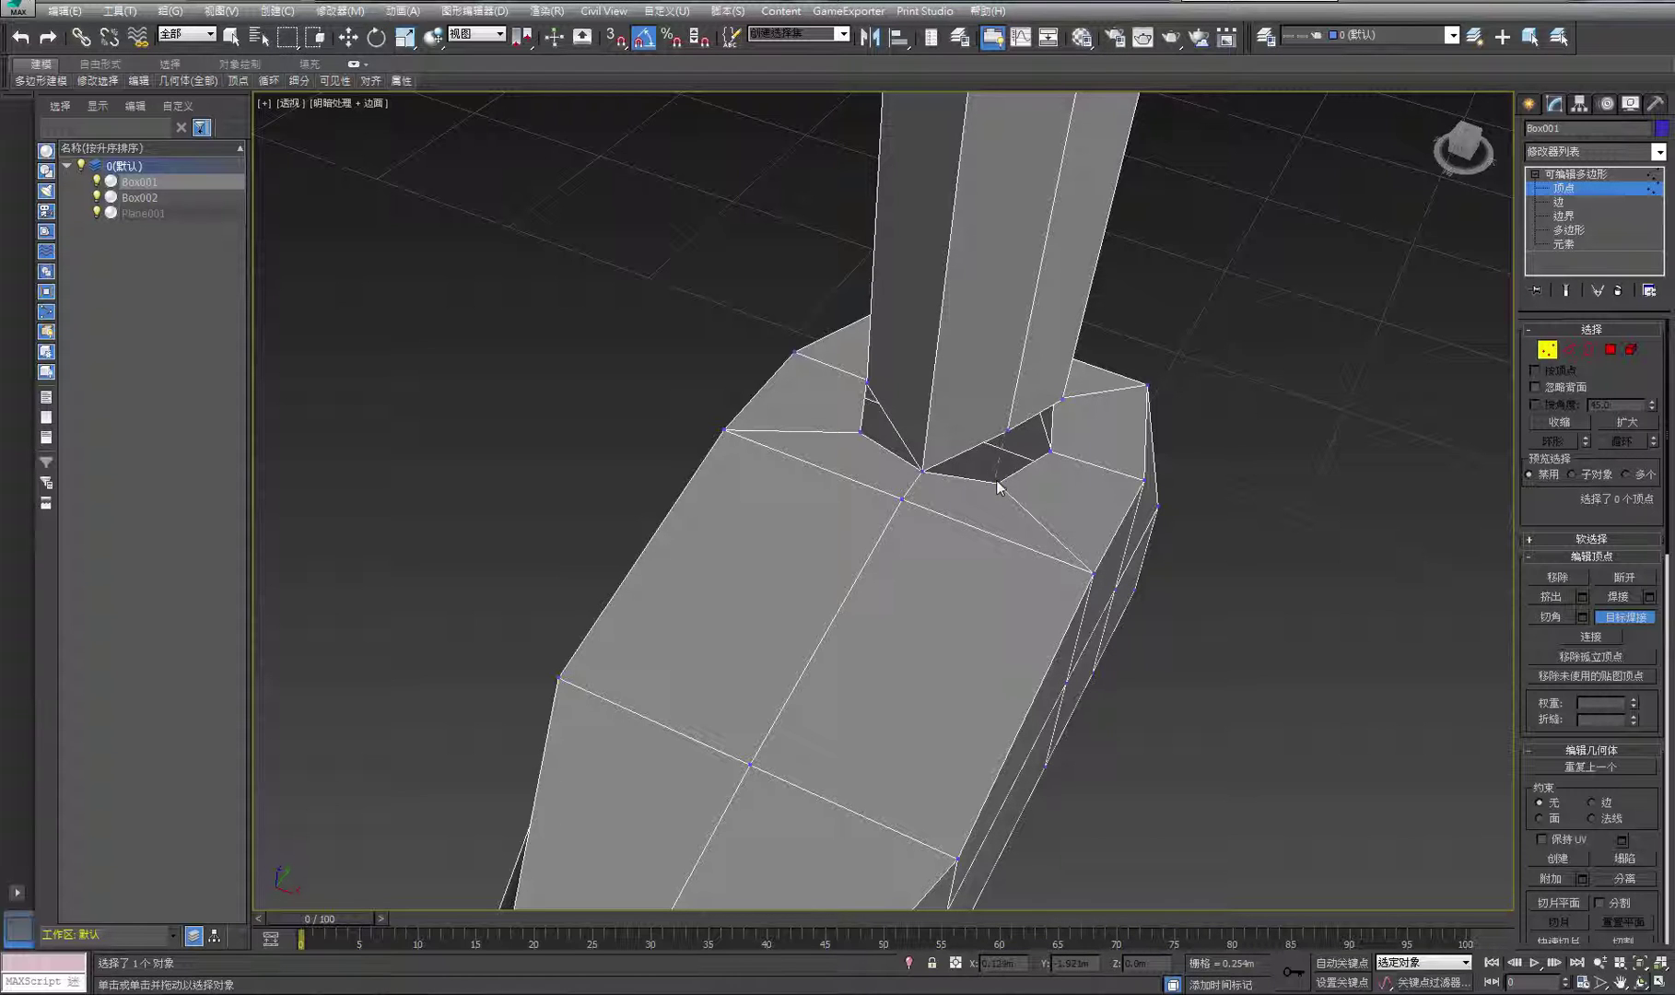
{"action": "left_click", "coordinate": [996, 480]}
Target weld three more leg vertices onto the ankle ring, working around one side toward the heel
{"action": "left_click", "coordinate": [1639, 983]}
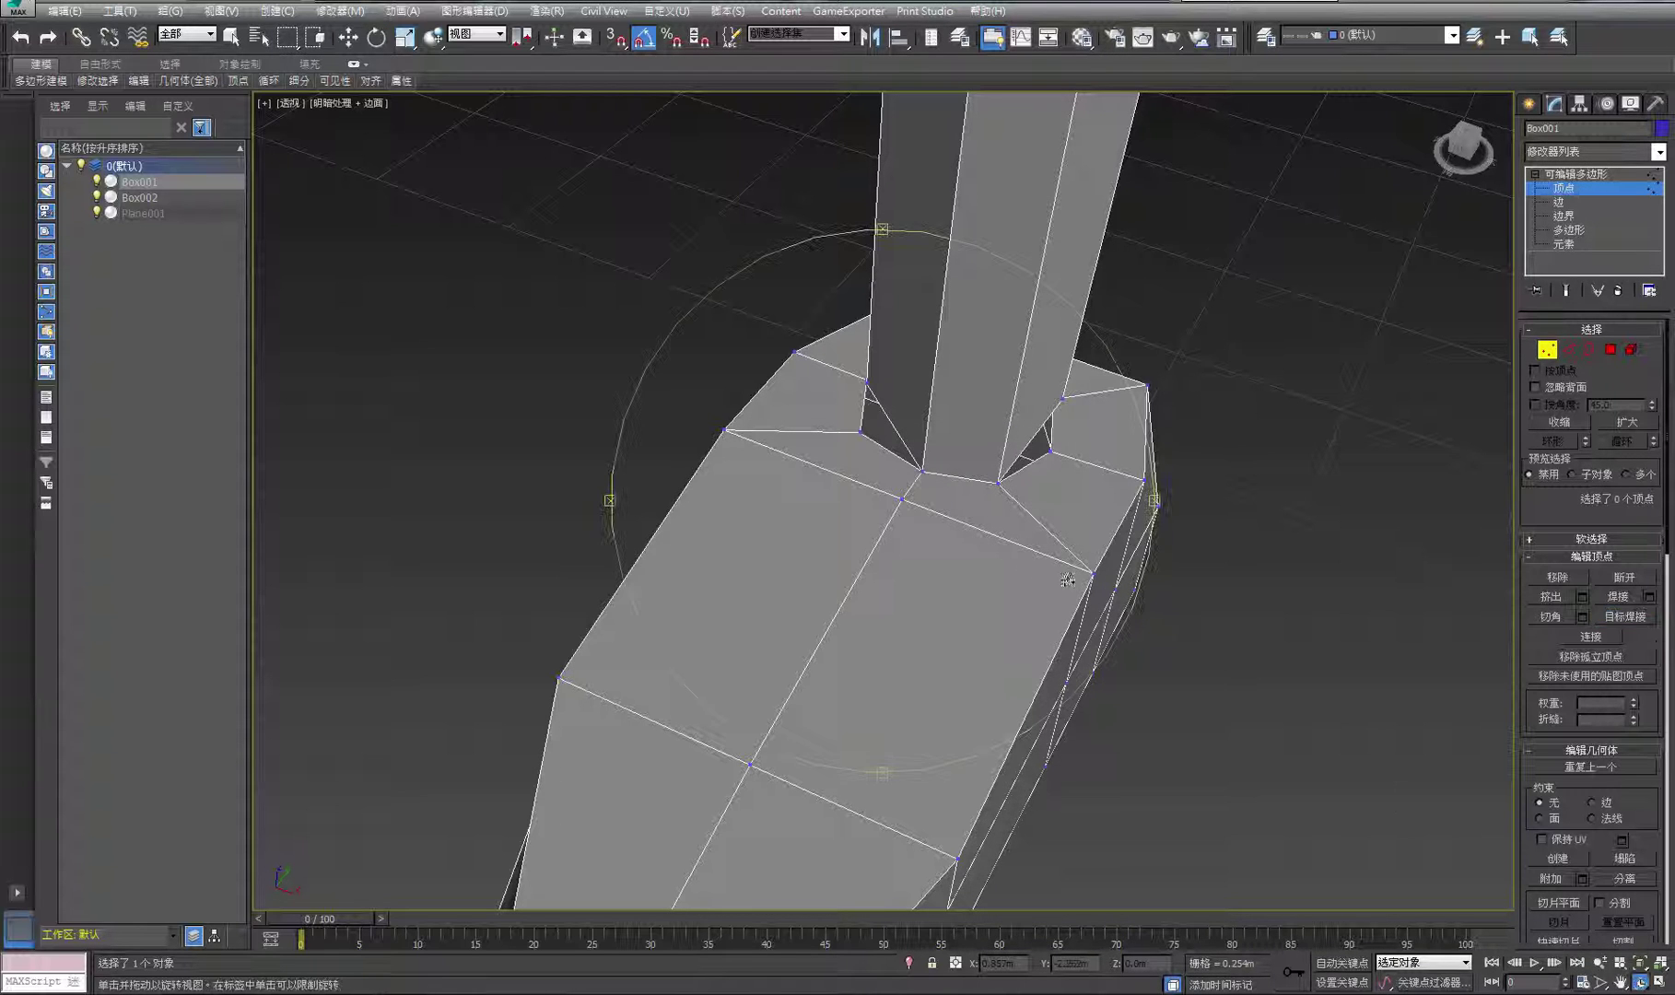
{"action": "left_click_drag", "start_coordinate": [1147, 598], "coordinate": [1103, 551]}
{"action": "middle_click_drag", "start_coordinate": [1103, 550], "coordinate": [768, 659]}
{"action": "right_click", "coordinate": [1258, 521]}
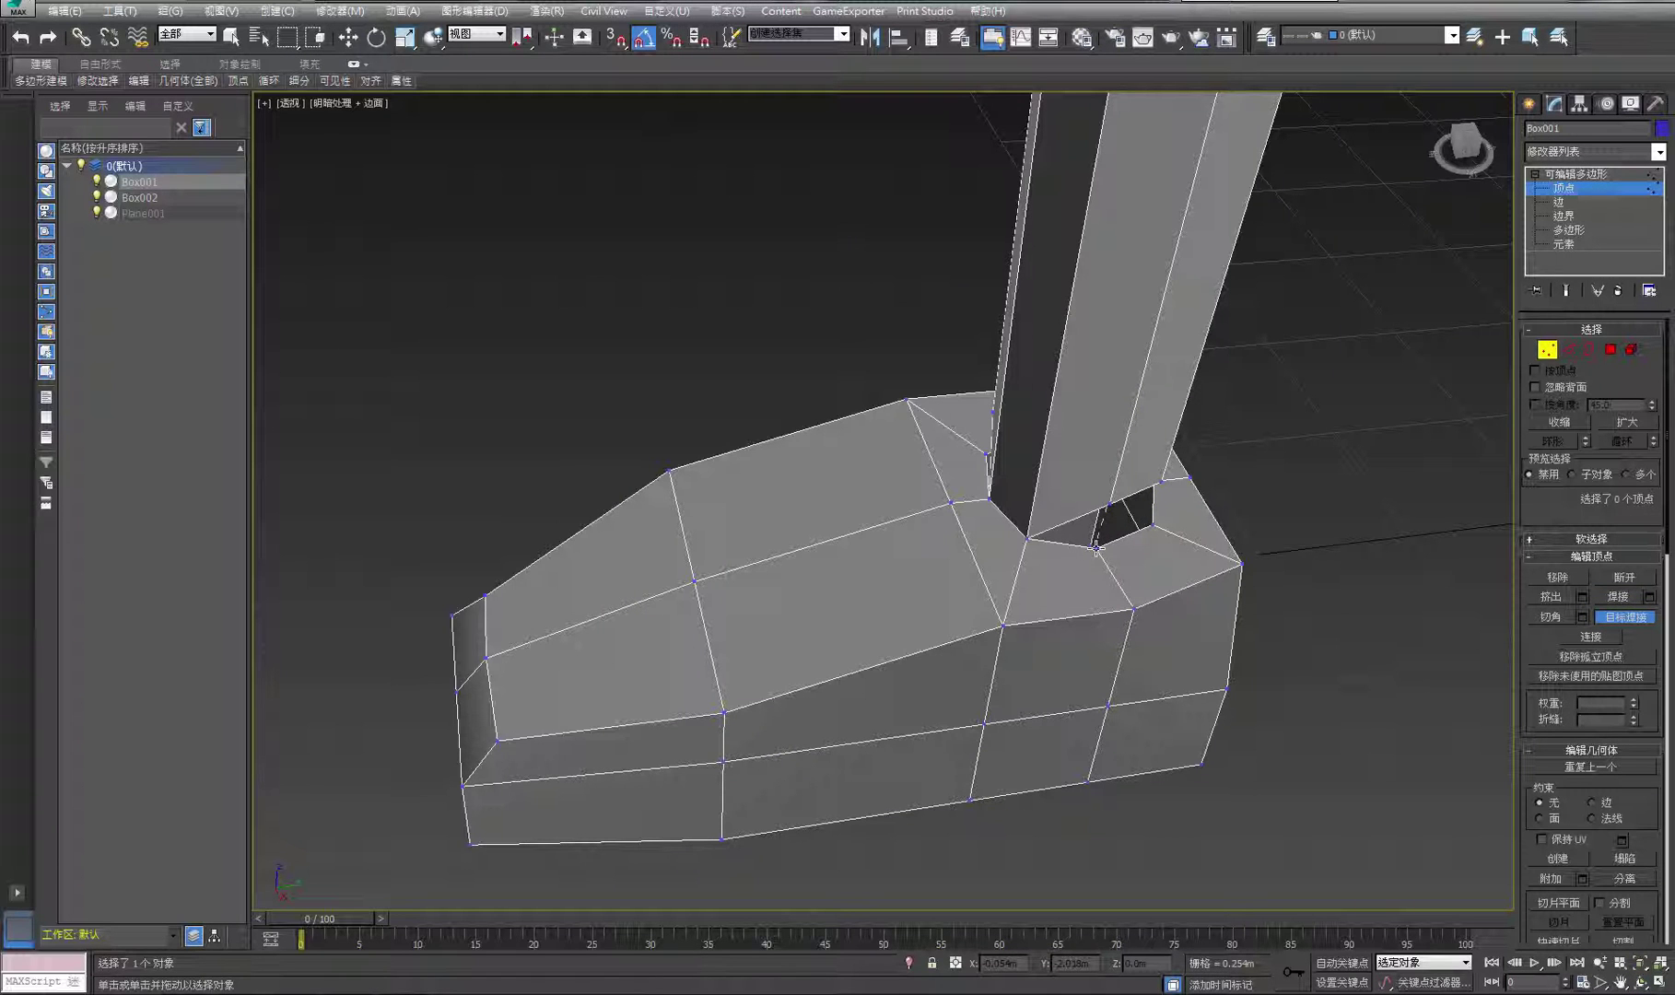
{"action": "left_click", "coordinate": [1095, 548]}
{"action": "left_click", "coordinate": [1640, 983]}
{"action": "left_click_drag", "start_coordinate": [984, 492], "coordinate": [757, 490]}
{"action": "right_click", "coordinate": [1219, 535]}
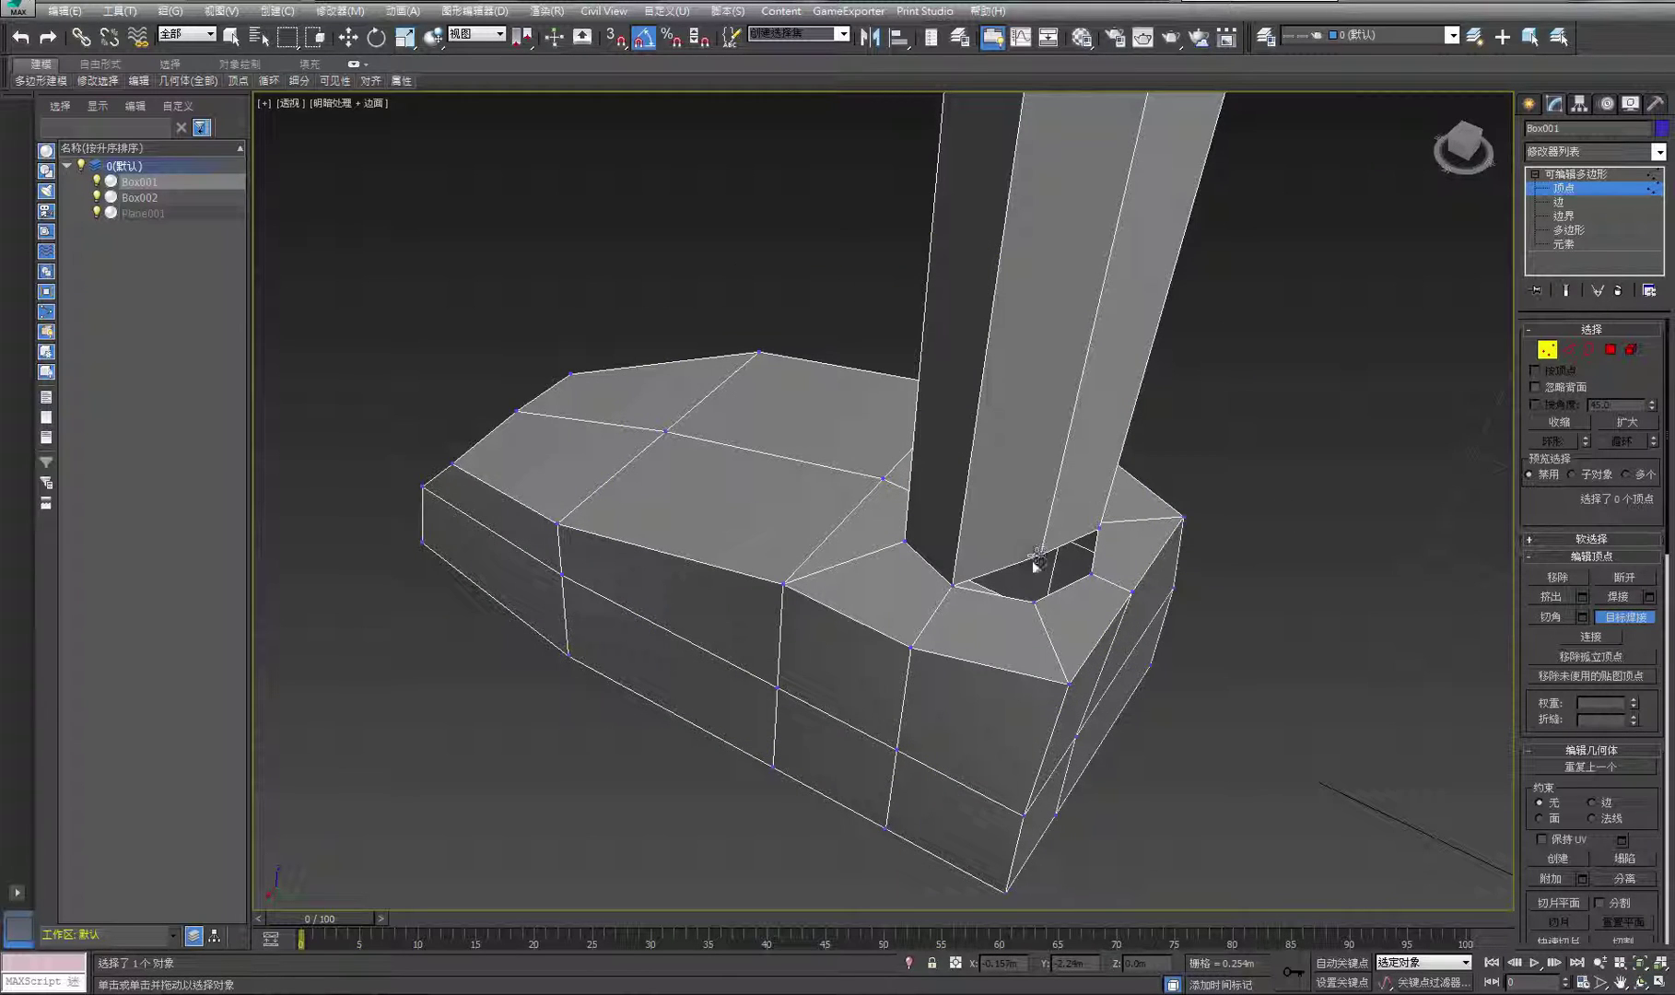
{"action": "left_click", "coordinate": [1036, 597]}
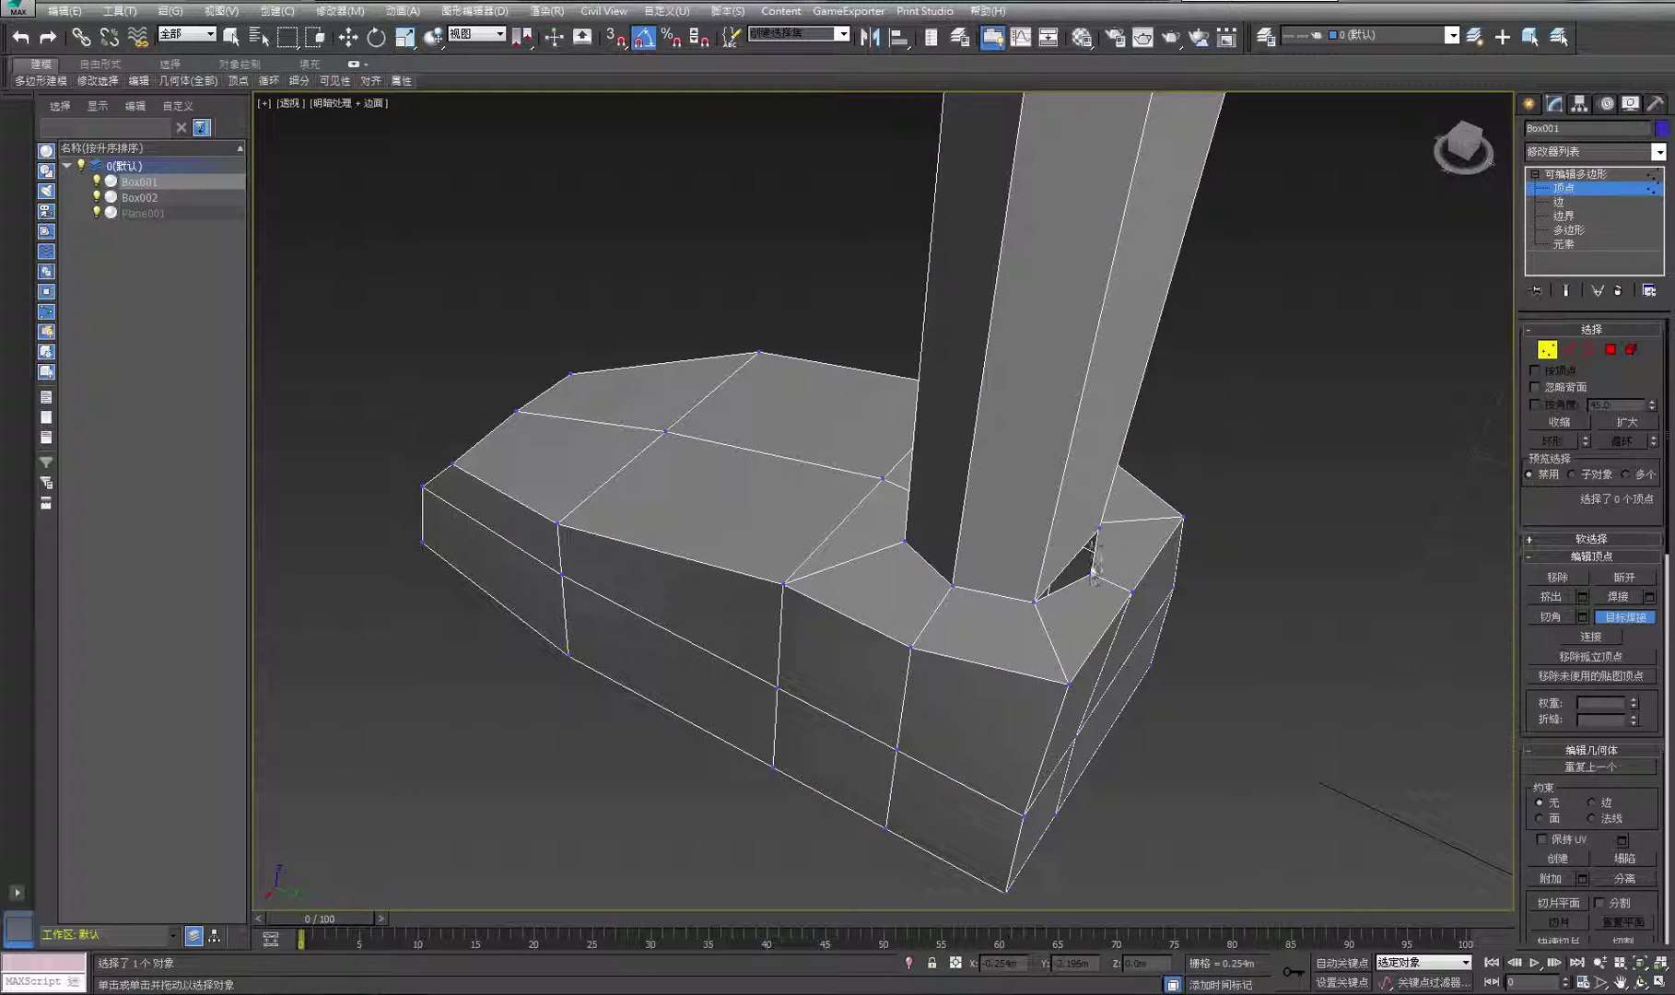
{"action": "left_click", "coordinate": [1091, 571]}
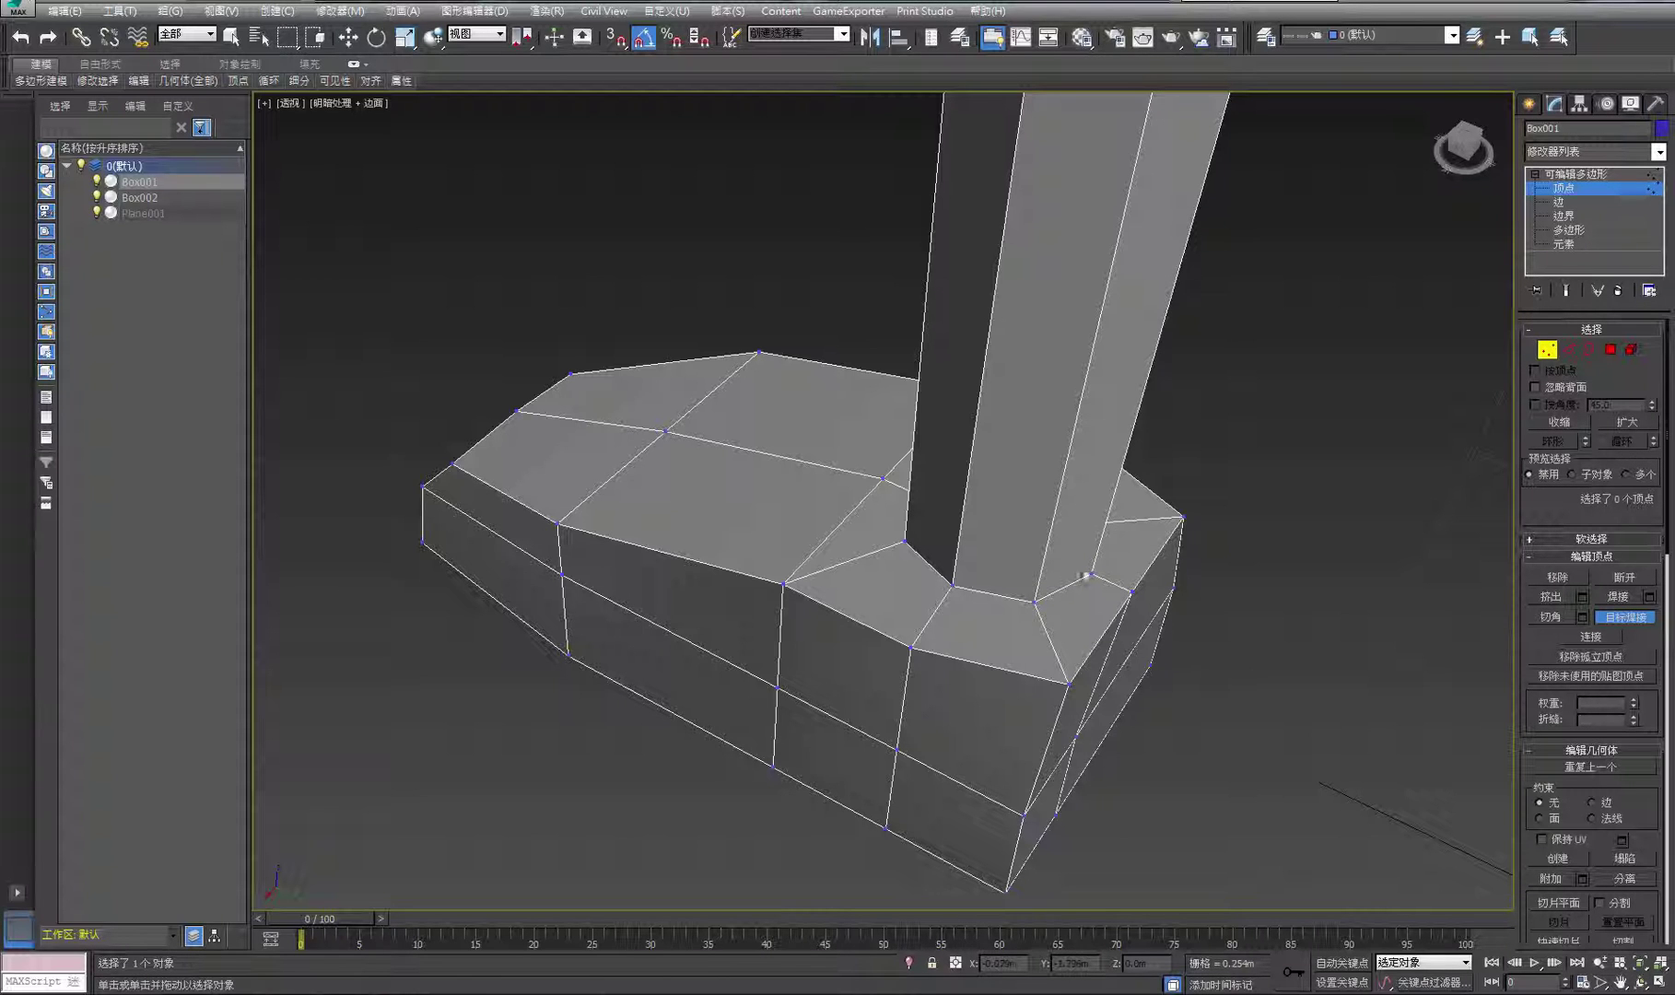
Target weld two further leg vertices onto the ankle ring, from the heel around to the opposite side
{"action": "left_click", "coordinate": [1641, 982]}
{"action": "left_click_drag", "start_coordinate": [1020, 503], "coordinate": [972, 470]}
{"action": "right_click", "coordinate": [1165, 343]}
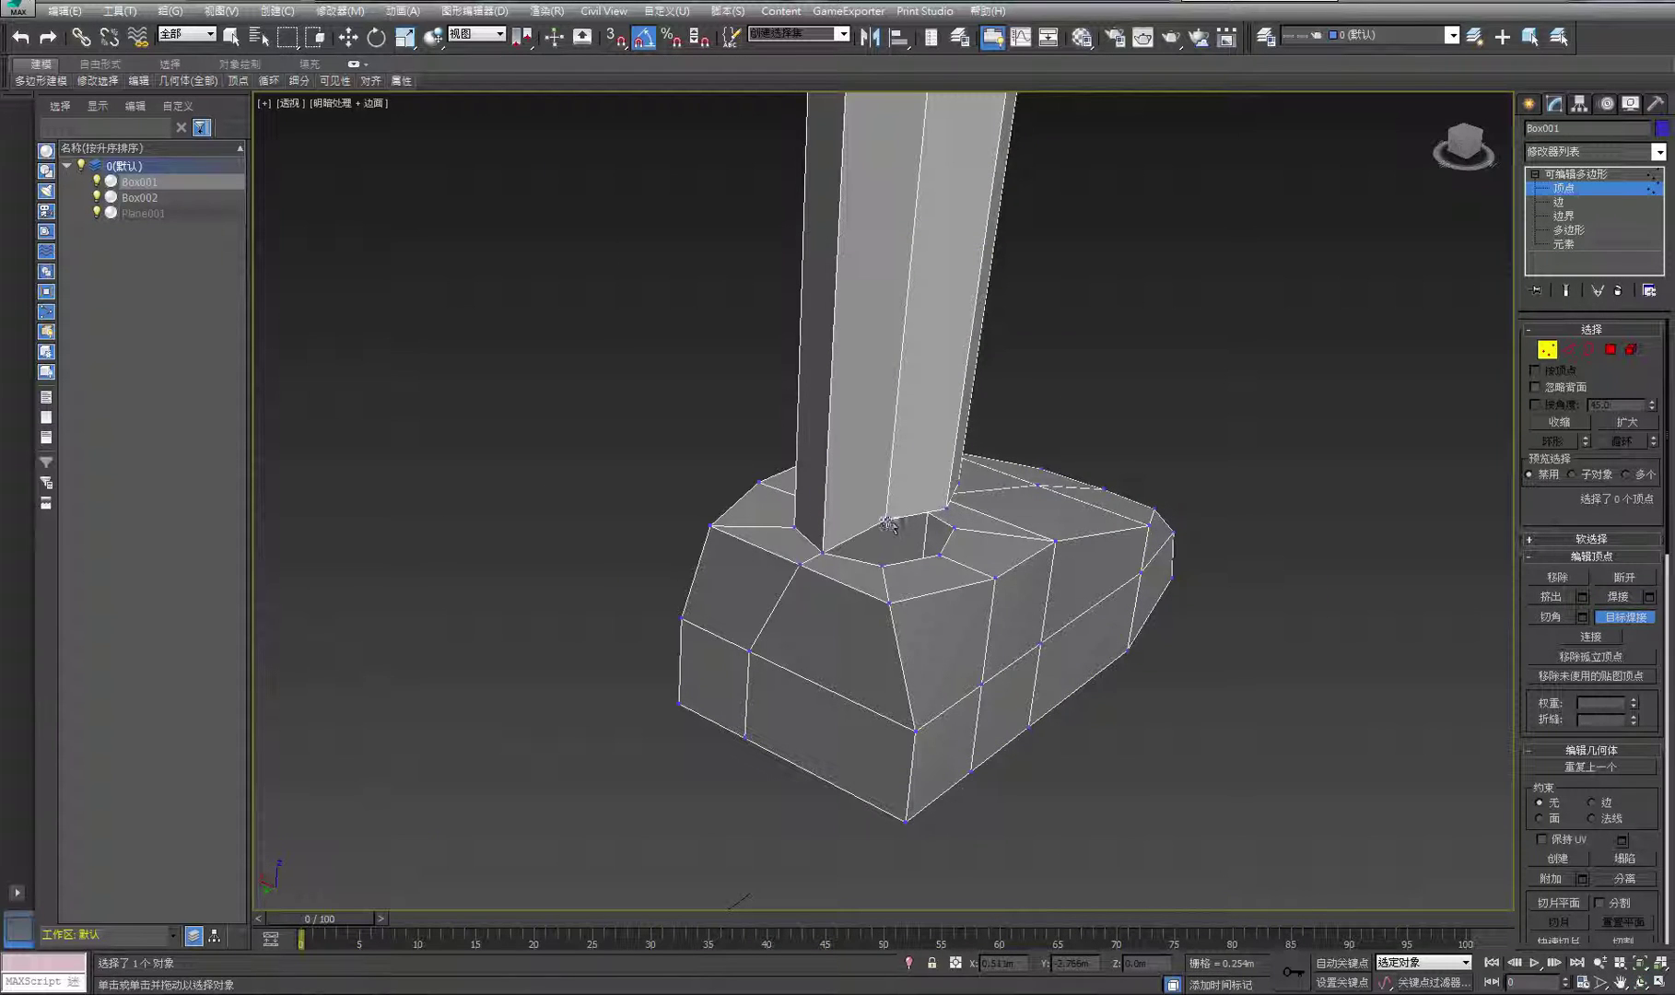
{"action": "left_click", "coordinate": [882, 564]}
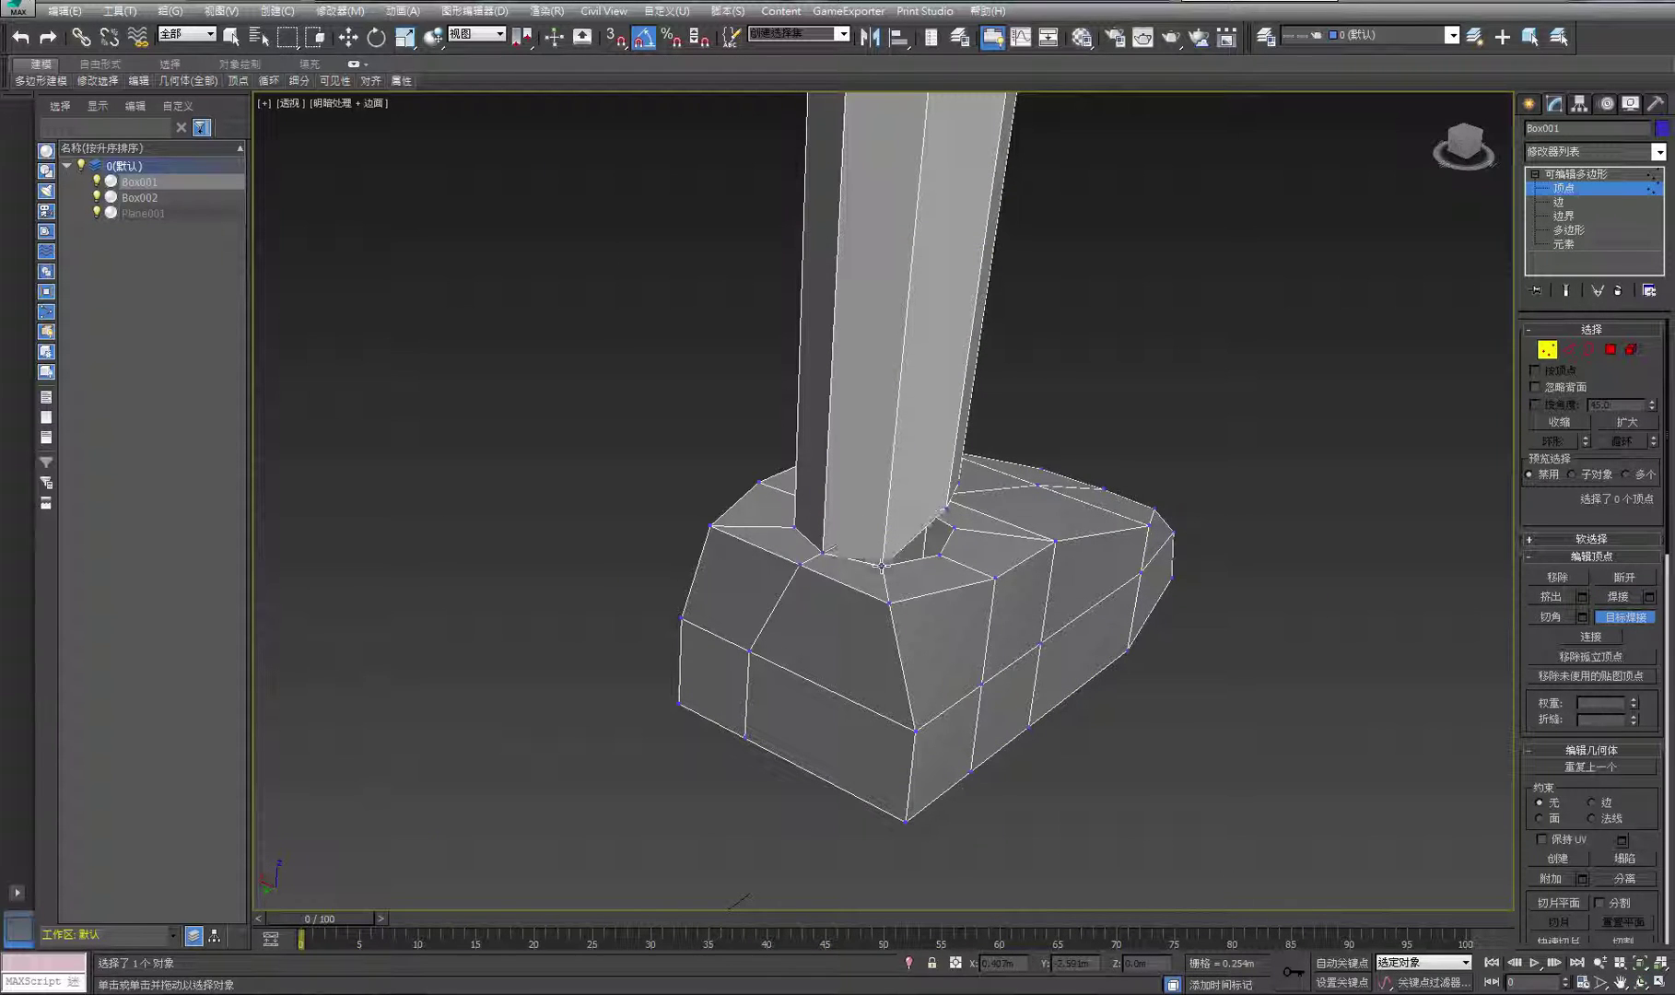
{"action": "left_click", "coordinate": [940, 554]}
Target weld the last leg vertex onto the open corner of the ankle ring, leave vertex editing and deselect the mesh
{"action": "left_click", "coordinate": [1638, 983]}
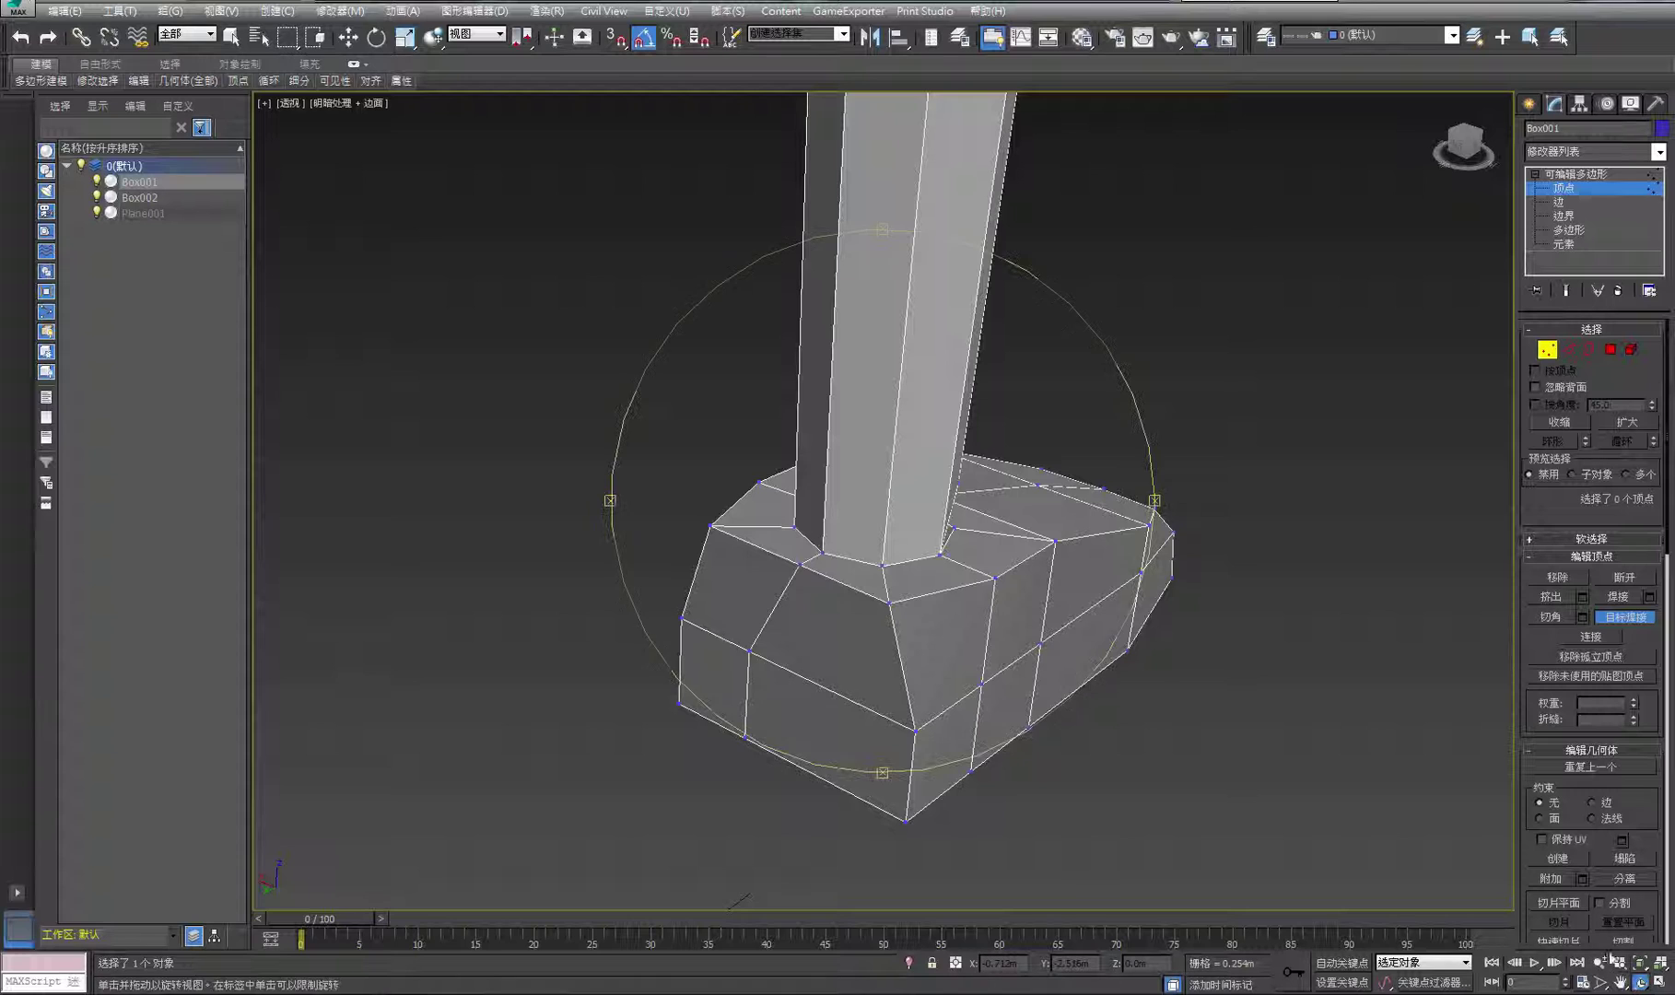
{"action": "left_click_drag", "start_coordinate": [1106, 543], "coordinate": [620, 488]}
{"action": "middle_click_drag", "start_coordinate": [620, 488], "coordinate": [1067, 540]}
{"action": "scroll", "coordinate": [1021, 530], "scroll_direction": "up", "scroll_amount": 3}
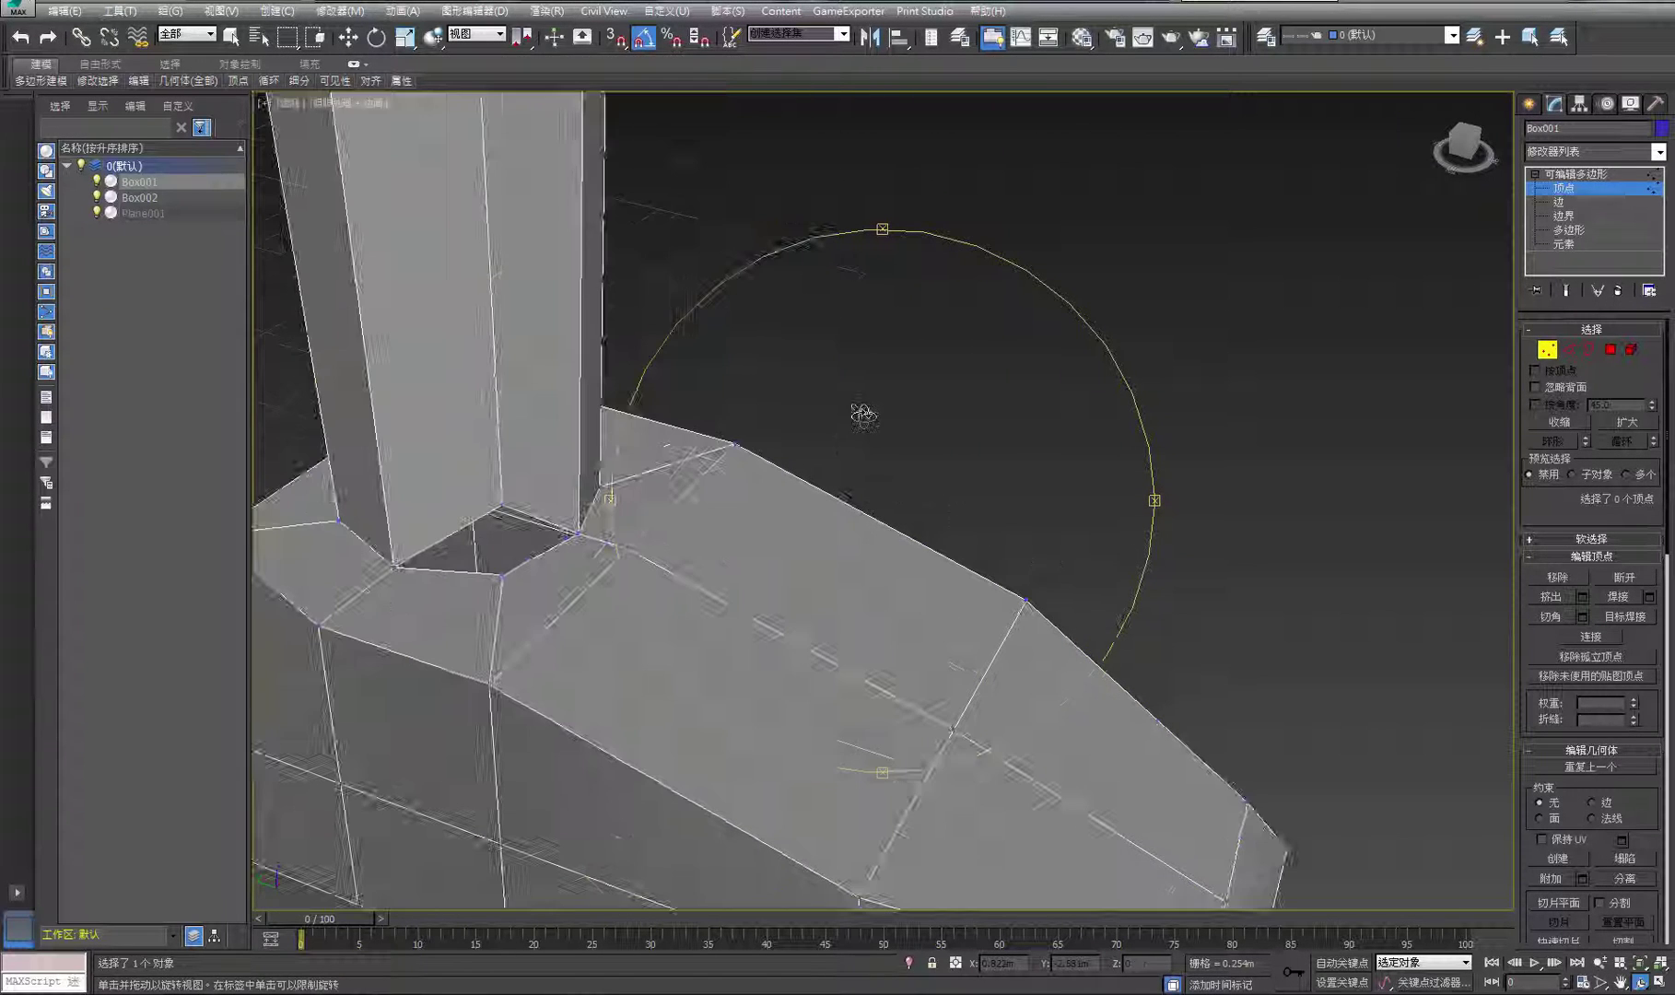
{"action": "right_click", "coordinate": [864, 415]}
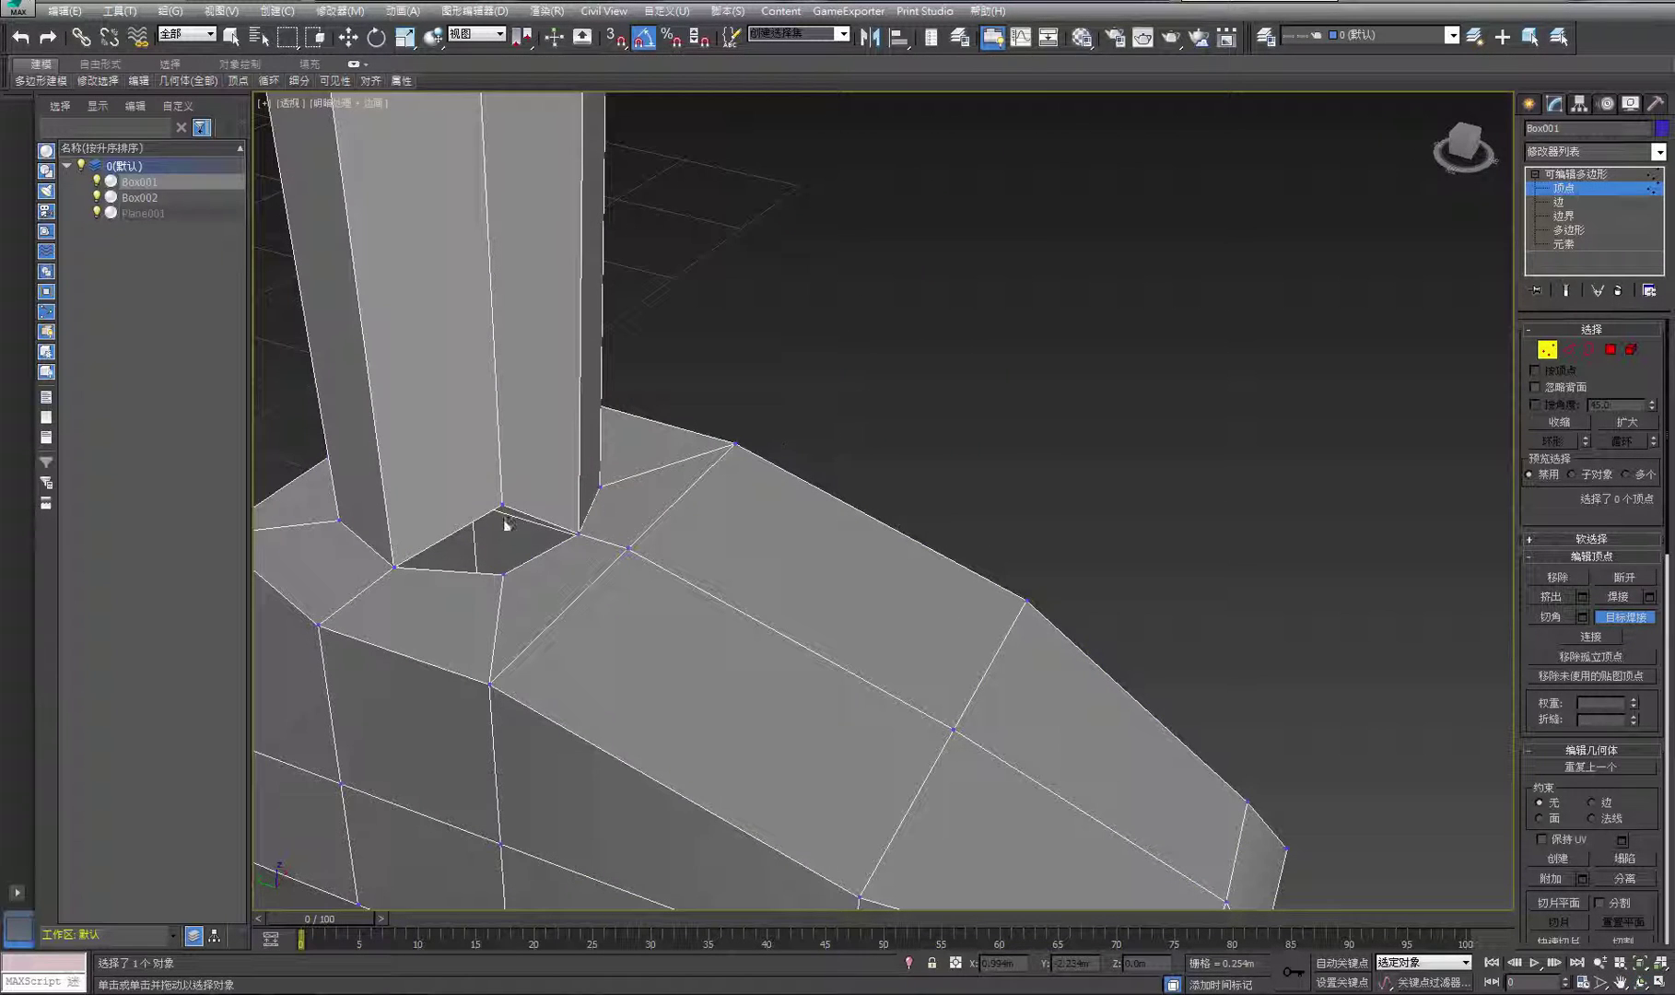
{"action": "left_click", "coordinate": [503, 573]}
{"action": "scroll", "coordinate": [504, 573], "scroll_direction": "down", "scroll_amount": 3}
{"action": "left_click", "coordinate": [1590, 175]}
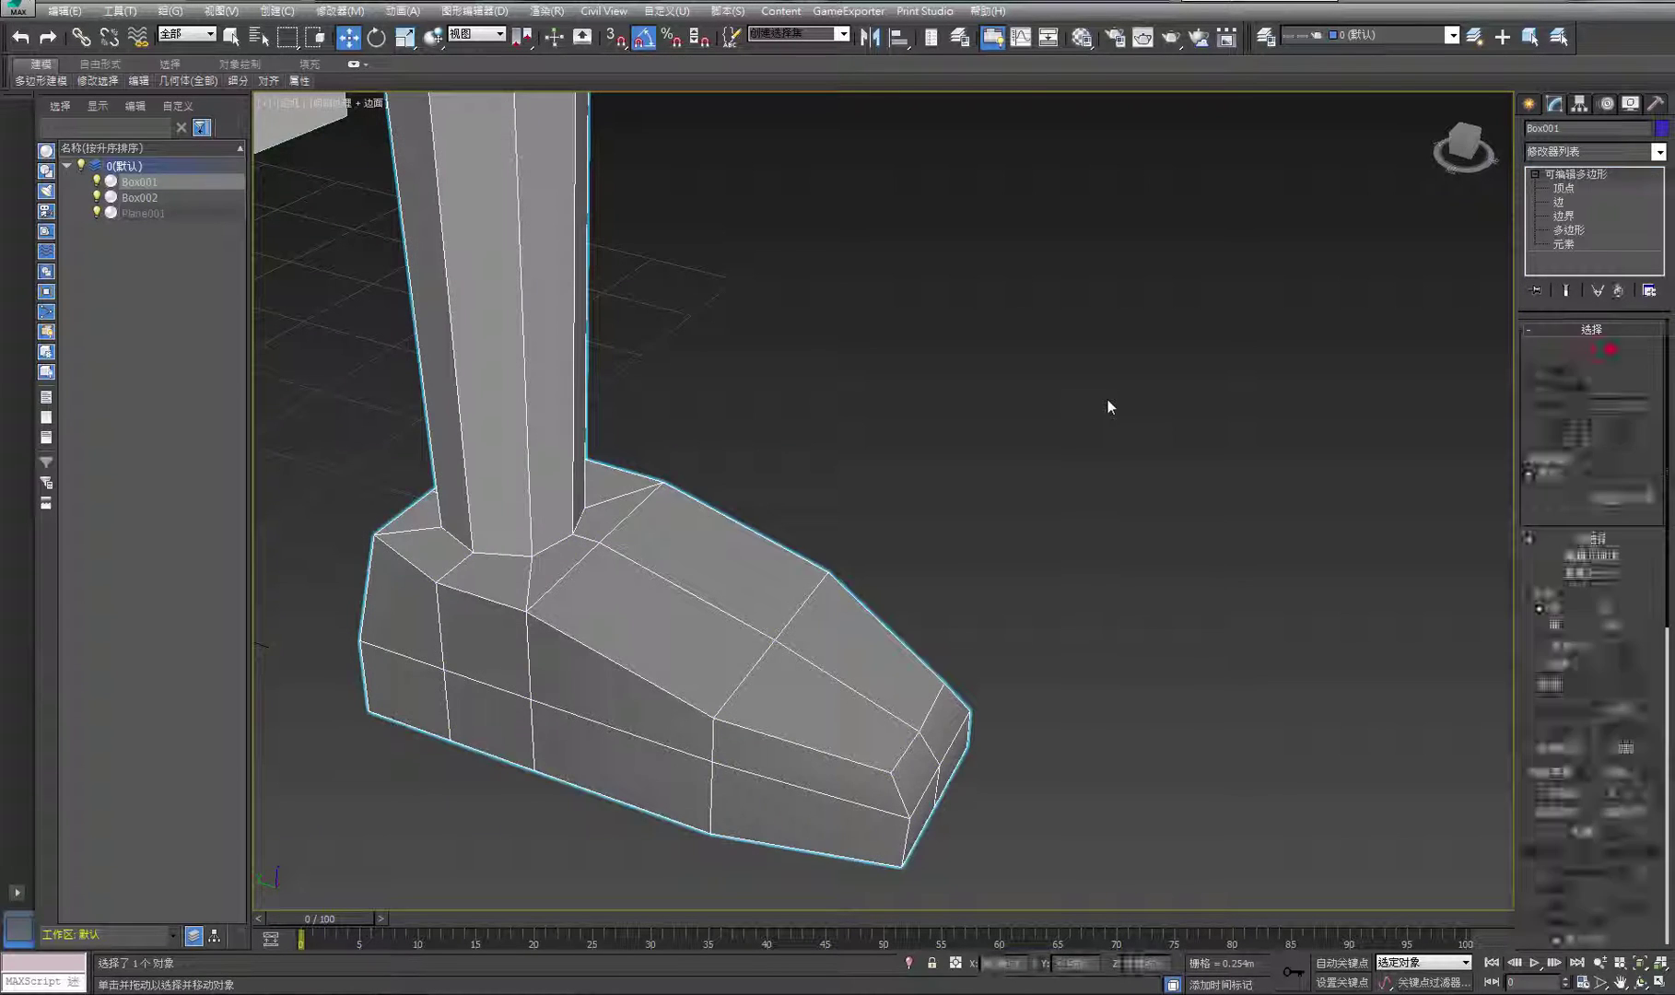
{"action": "scroll", "coordinate": [1051, 442], "scroll_direction": "down", "scroll_amount": 4}
{"action": "left_click", "coordinate": [1002, 491]}
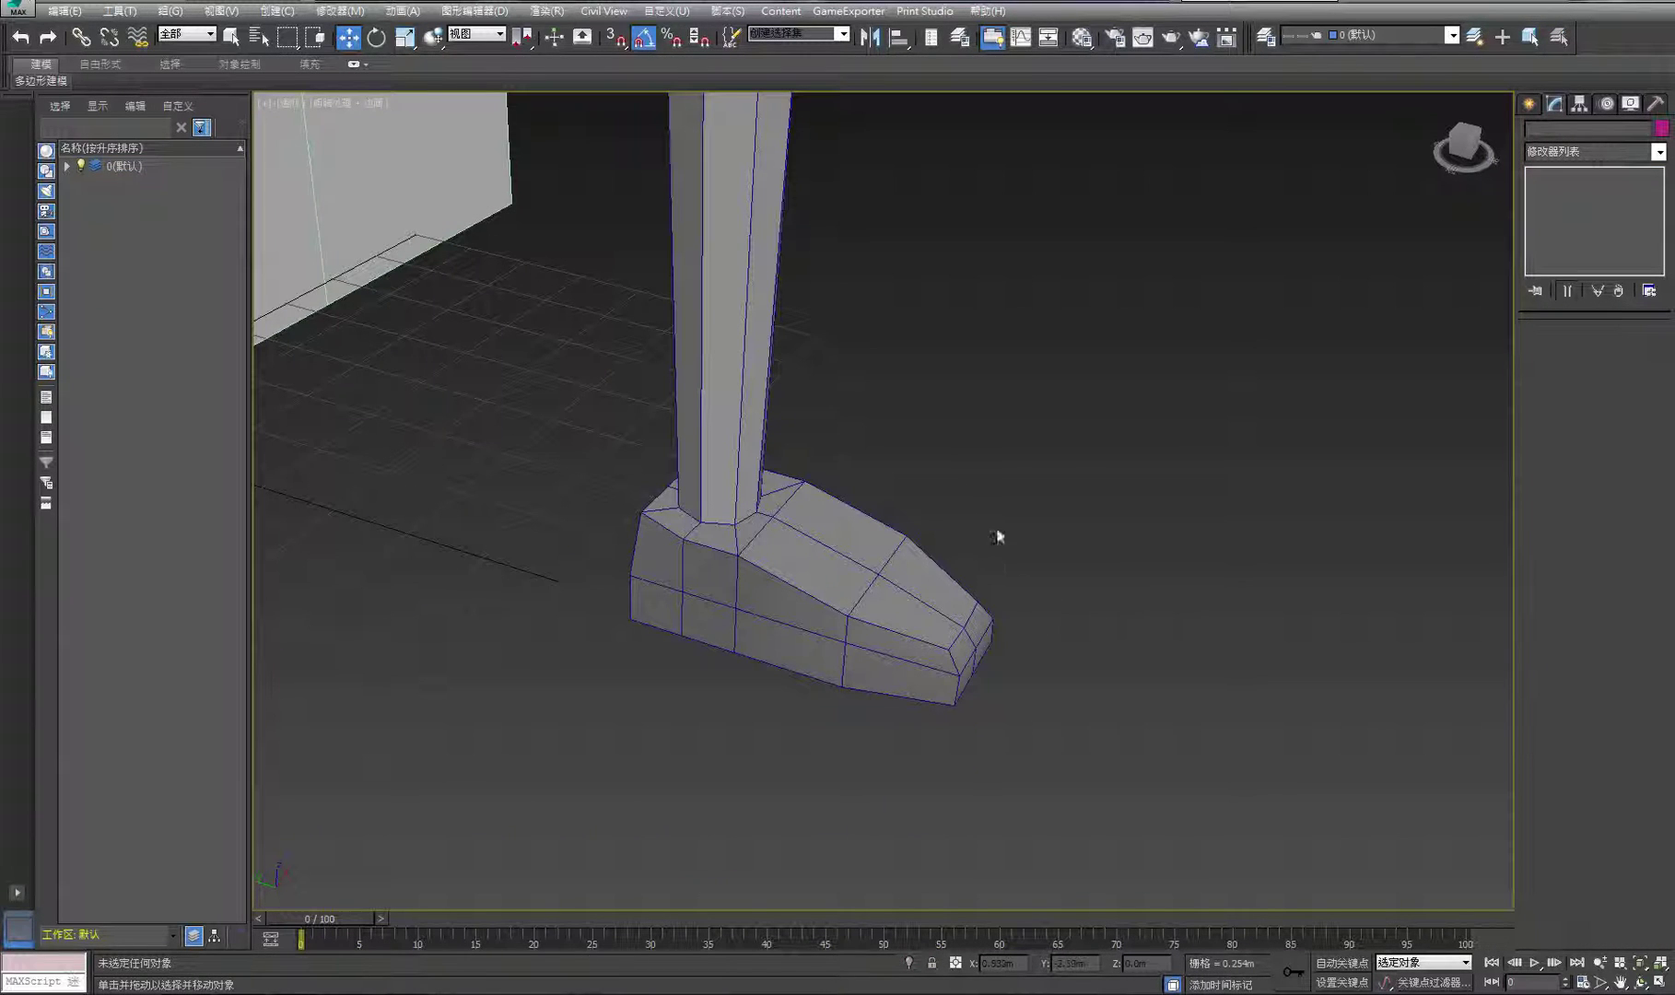
Reselect the leg mesh for vertex editing and move the foot's upper side vertex inward toward the ankle
{"action": "middle_click_drag", "start_coordinate": [999, 537], "coordinate": [1134, 654]}
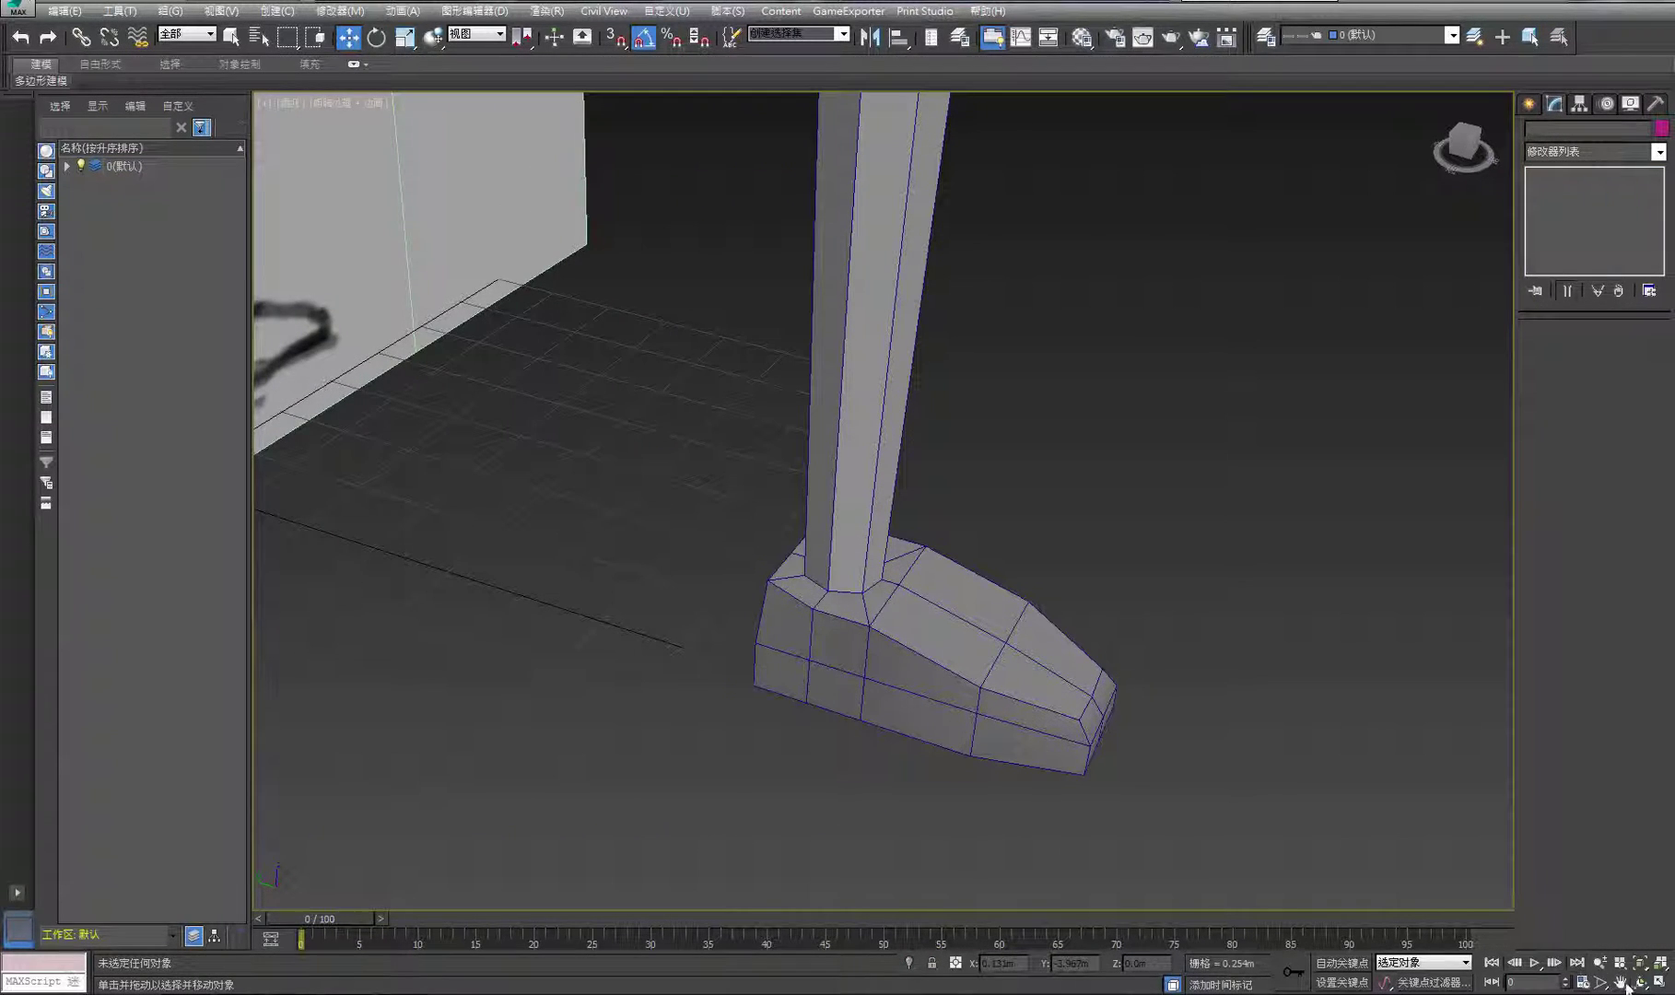
{"action": "left_click_drag", "start_coordinate": [867, 576], "coordinate": [680, 623]}
{"action": "scroll", "coordinate": [689, 623], "scroll_direction": "up", "scroll_amount": 3}
{"action": "middle_click_drag", "start_coordinate": [684, 629], "coordinate": [930, 662]}
{"action": "right_click", "coordinate": [1036, 625]}
{"action": "left_click", "coordinate": [929, 630]}
{"action": "key", "text": "1"}
{"action": "left_click", "coordinate": [895, 632]}
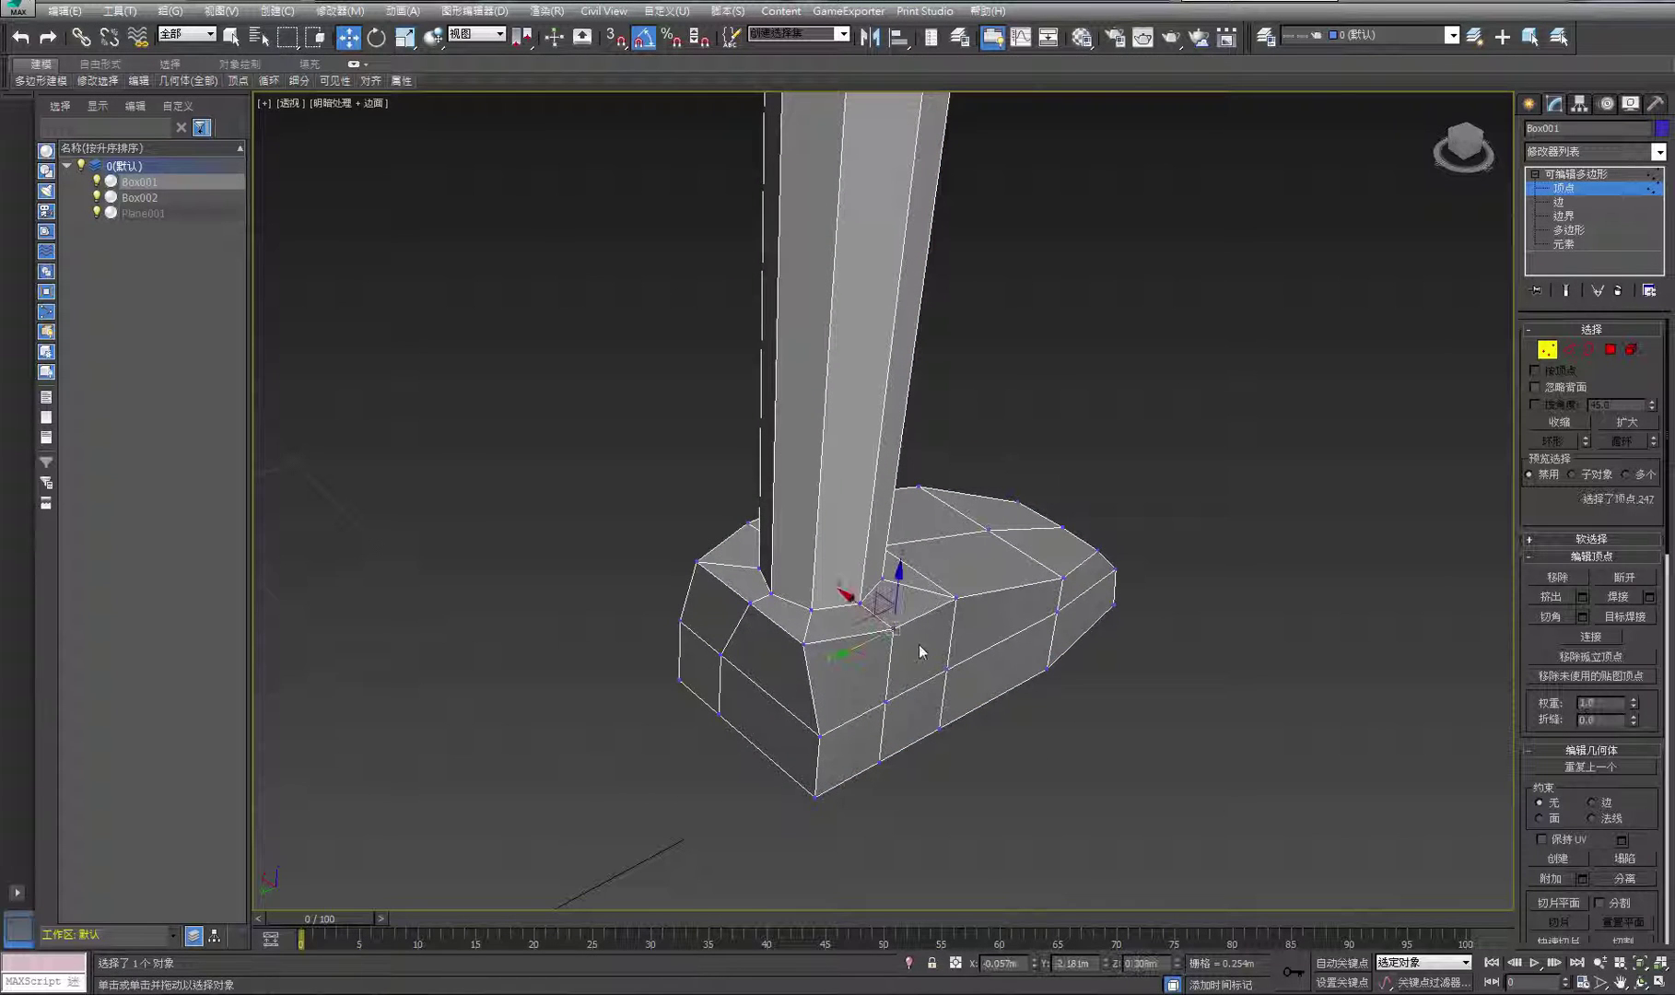
{"action": "left_click_drag", "start_coordinate": [858, 620], "coordinate": [834, 597]}
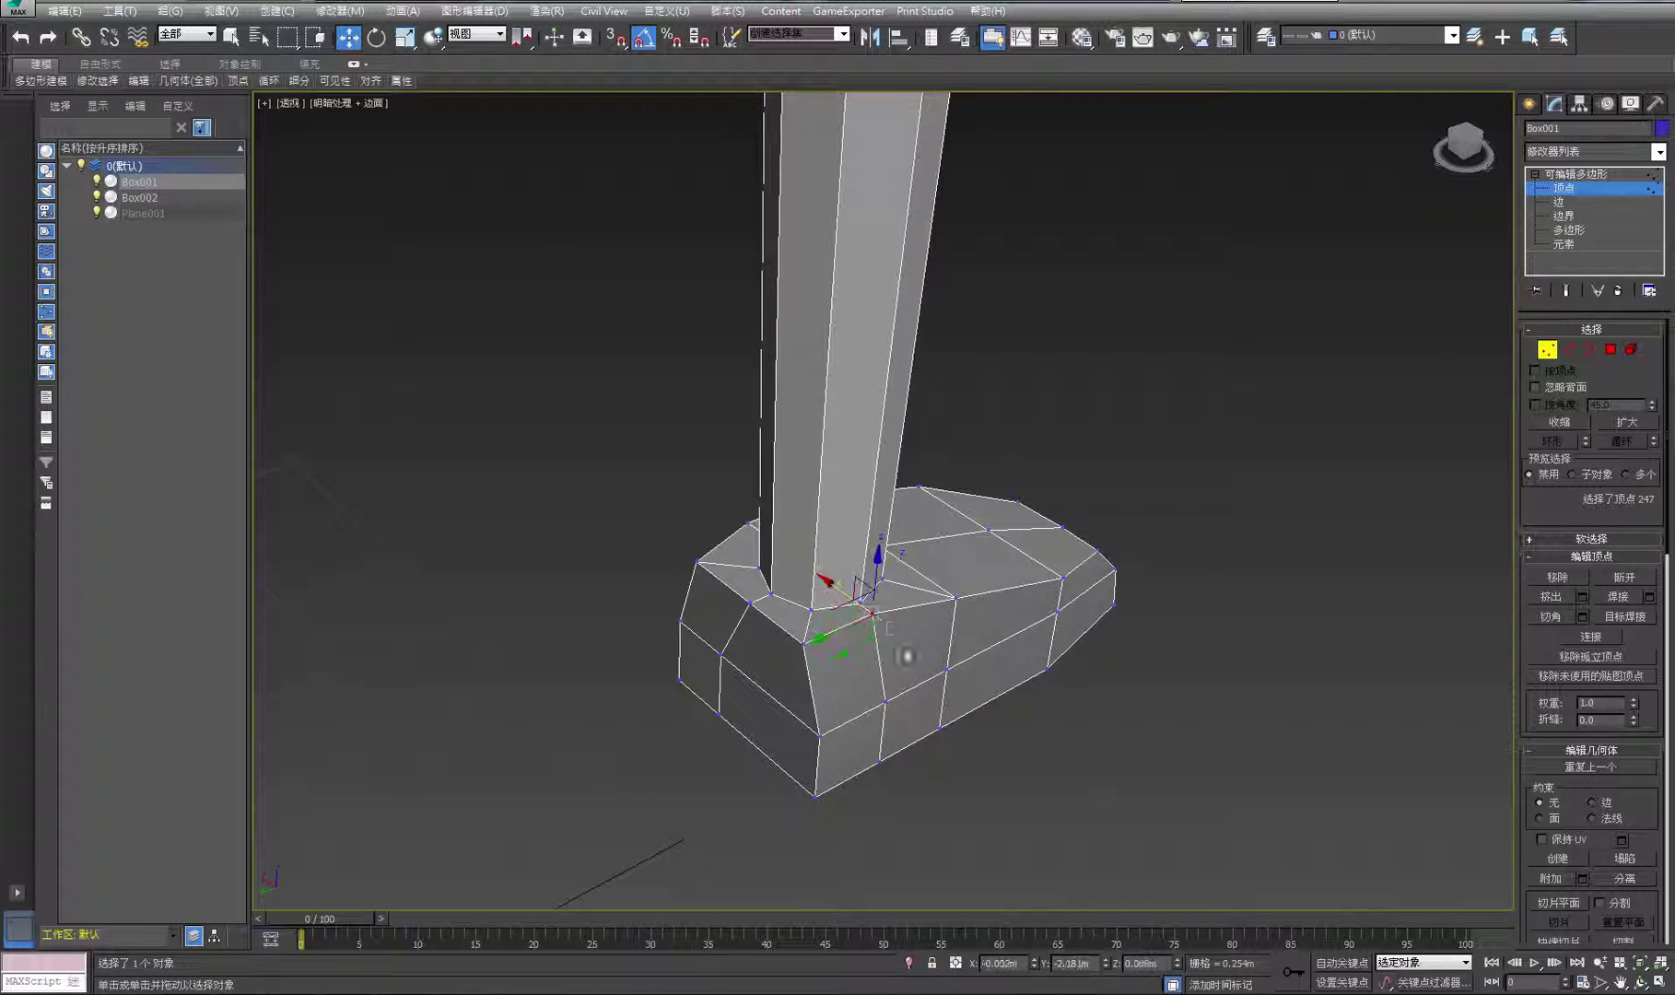
Round the heel corner by pulling its middle and bottom vertices inward, and adjust the height of the upper side vertex
{"action": "left_click", "coordinate": [804, 642]}
{"action": "left_click", "coordinate": [818, 736]}
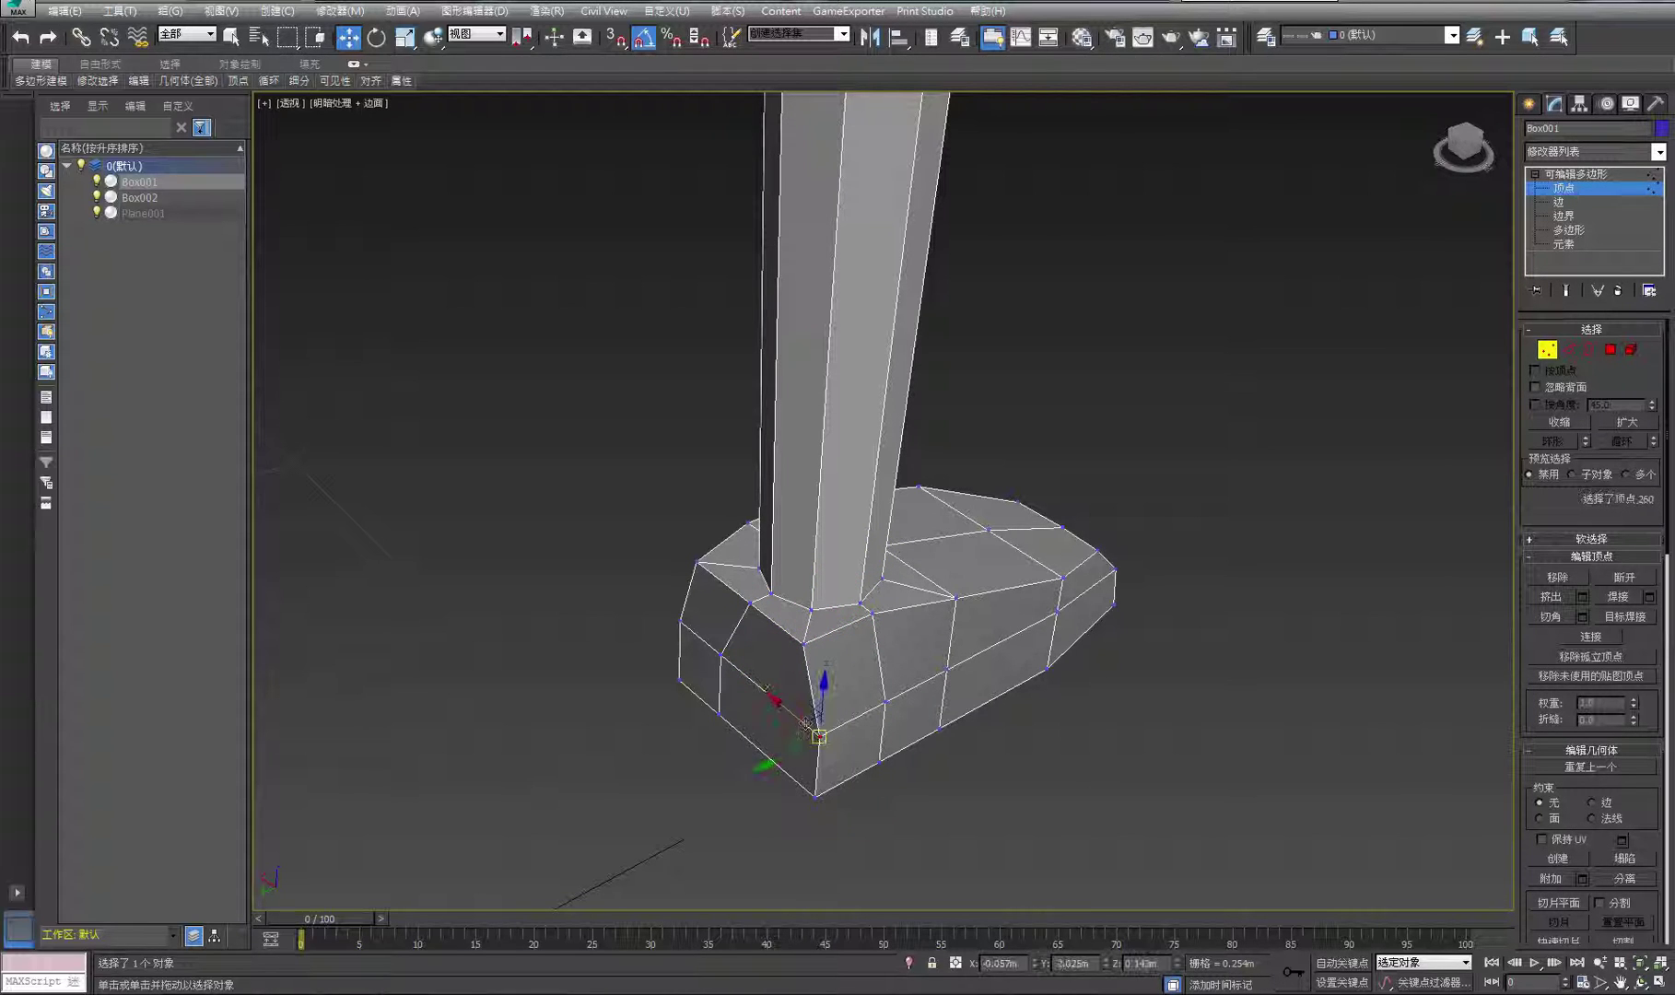
{"action": "left_click_drag", "start_coordinate": [787, 707], "coordinate": [758, 682]}
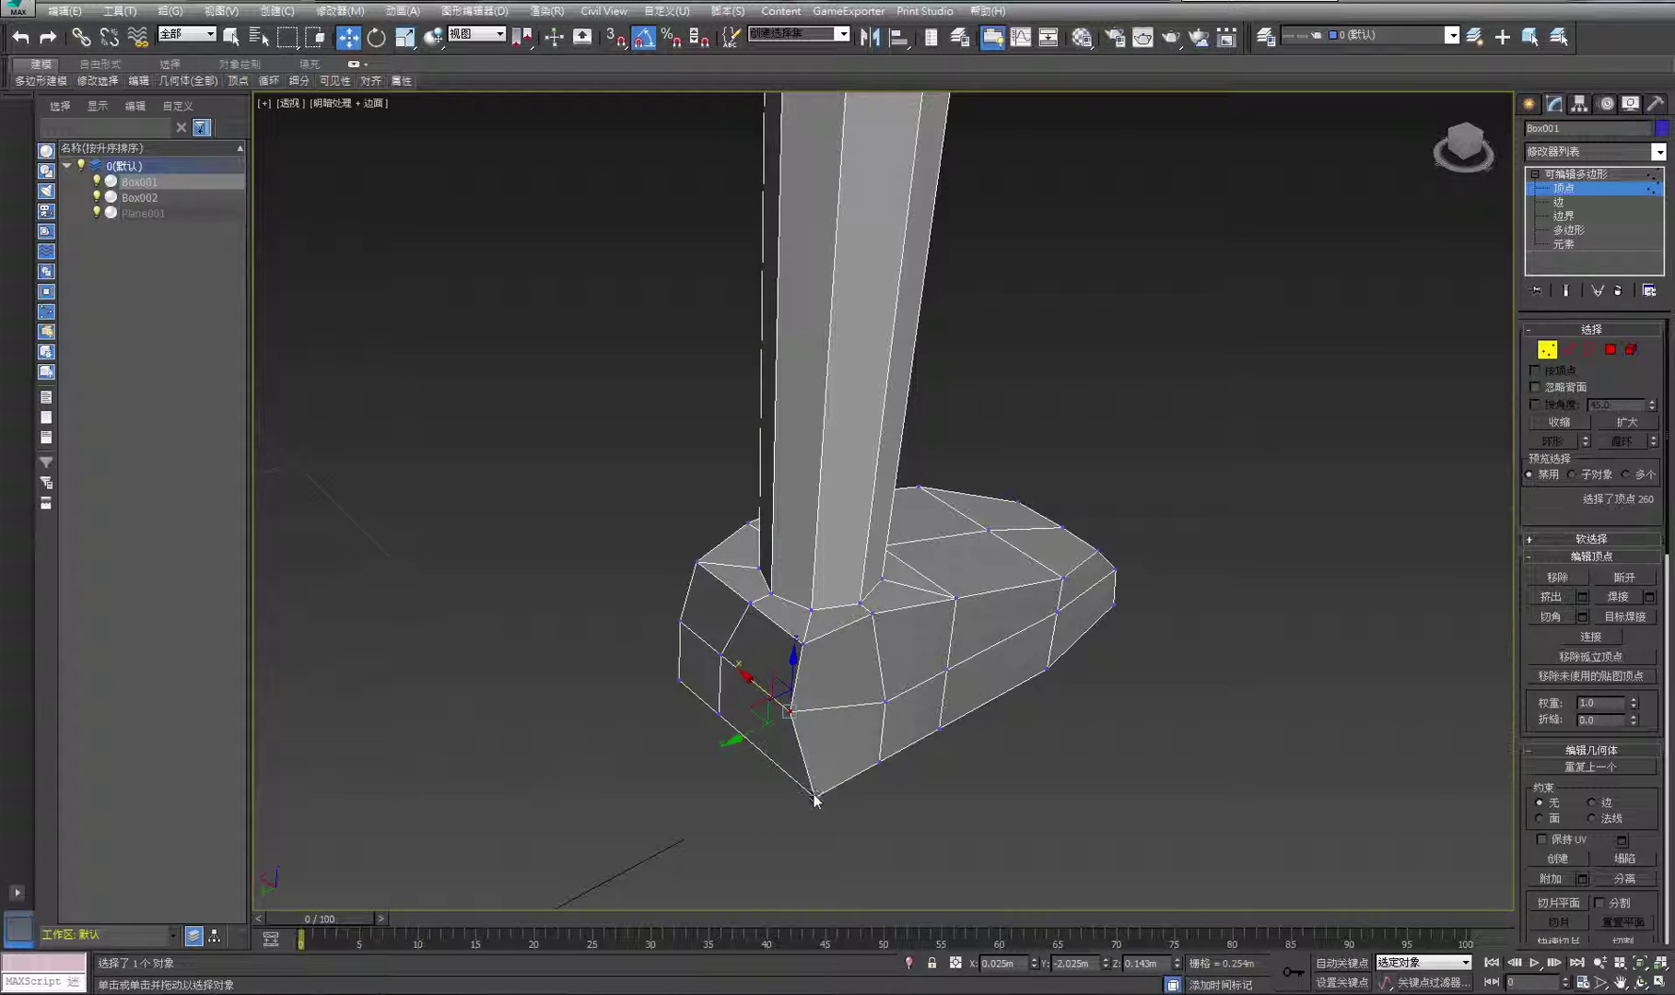
{"action": "left_click", "coordinate": [813, 796]}
{"action": "left_click_drag", "start_coordinate": [782, 769], "coordinate": [737, 724]}
{"action": "left_click", "coordinate": [869, 616]}
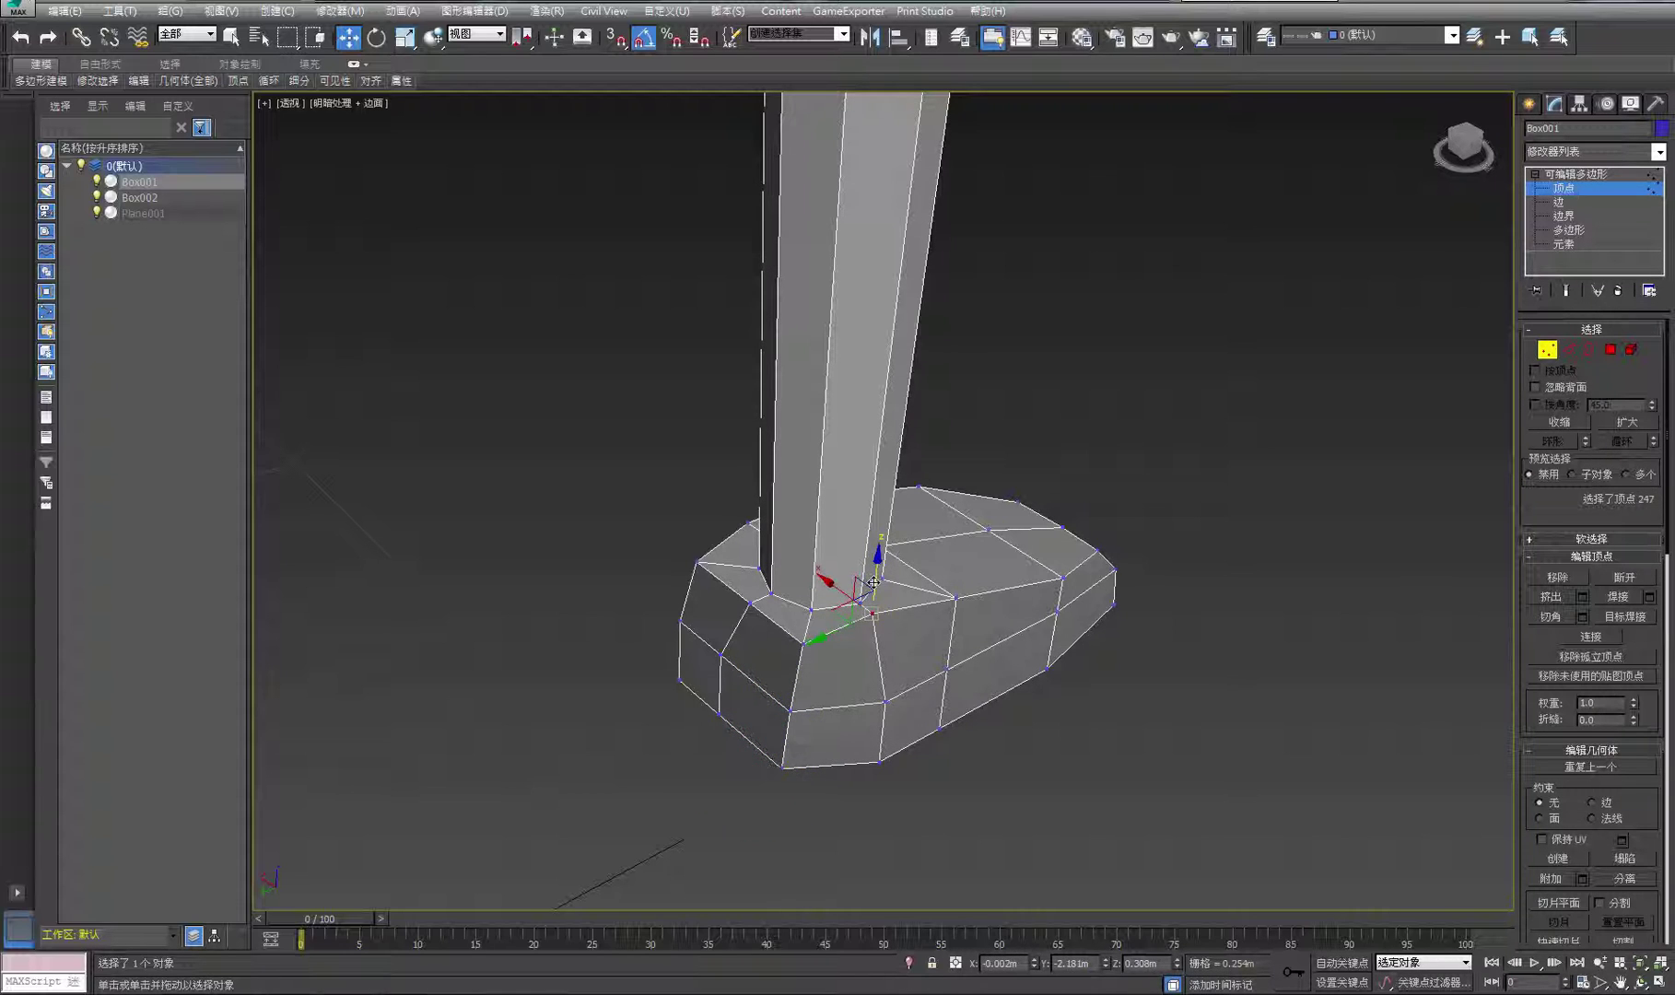
{"action": "left_click_drag", "start_coordinate": [876, 583], "coordinate": [986, 512]}
Narrow the instep by moving two upper vertices on one side inward to X about 0.012 m and 0 m
{"action": "left_click", "coordinate": [1074, 703]}
{"action": "left_click", "coordinate": [1639, 982]}
{"action": "right_click", "coordinate": [986, 512]}
{"action": "left_click", "coordinate": [712, 527]}
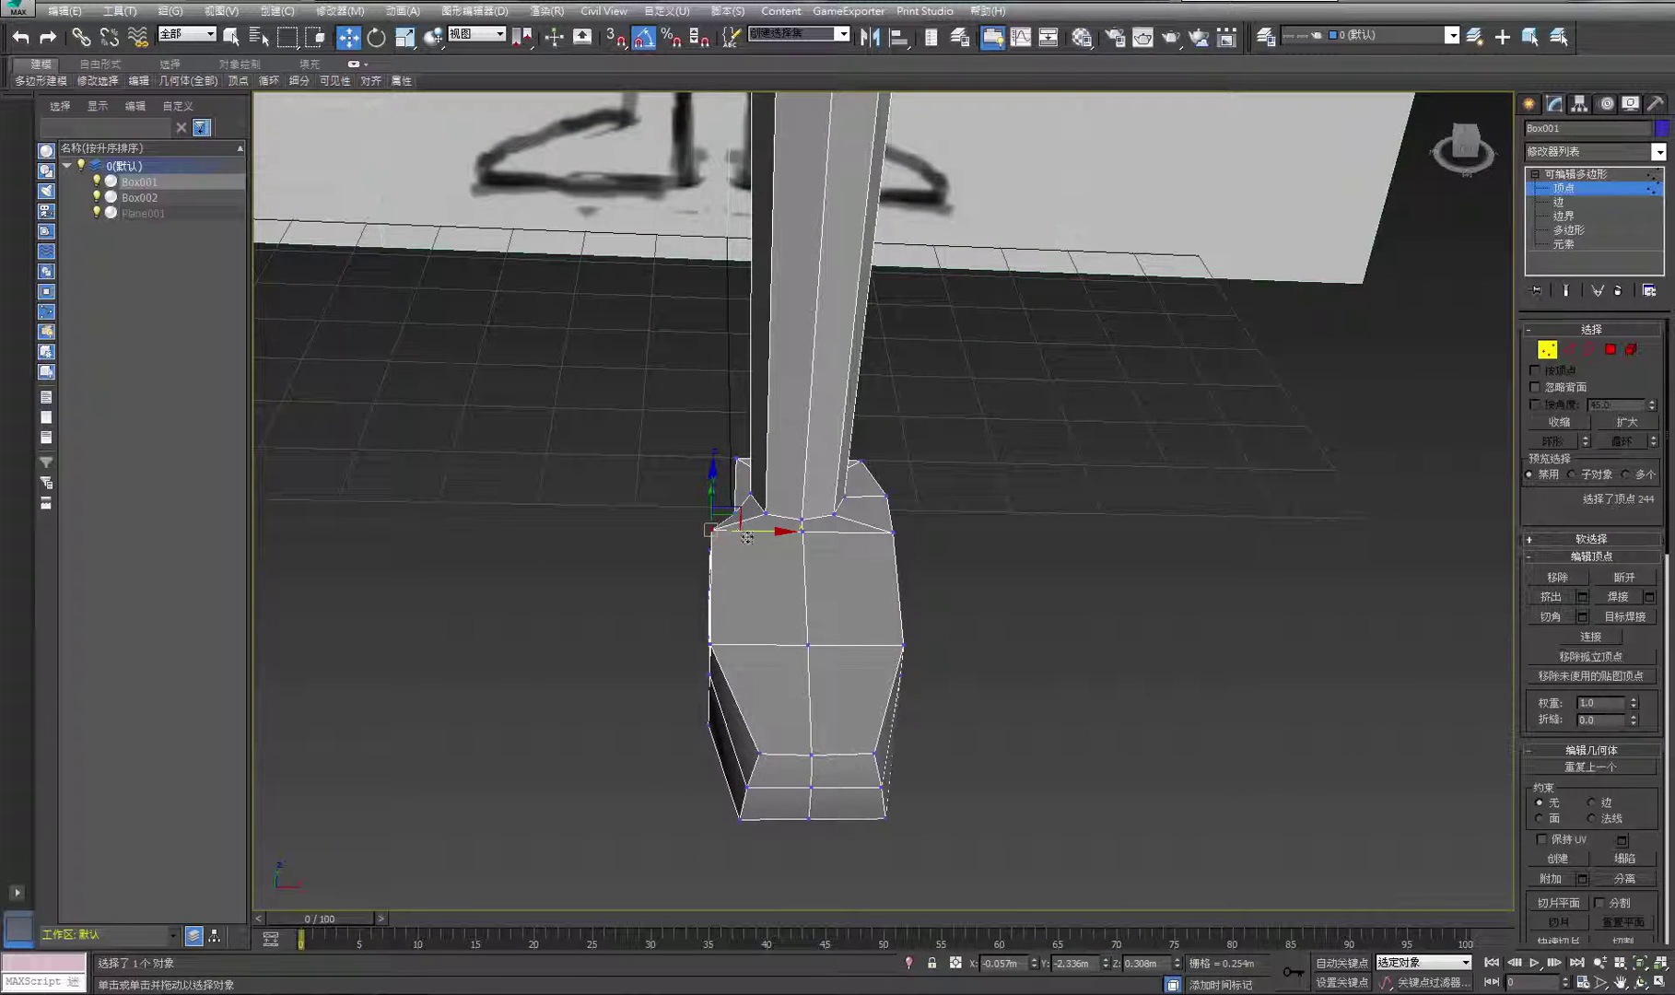
{"action": "left_click_drag", "start_coordinate": [753, 531], "coordinate": [783, 531]}
{"action": "left_click", "coordinate": [711, 645]}
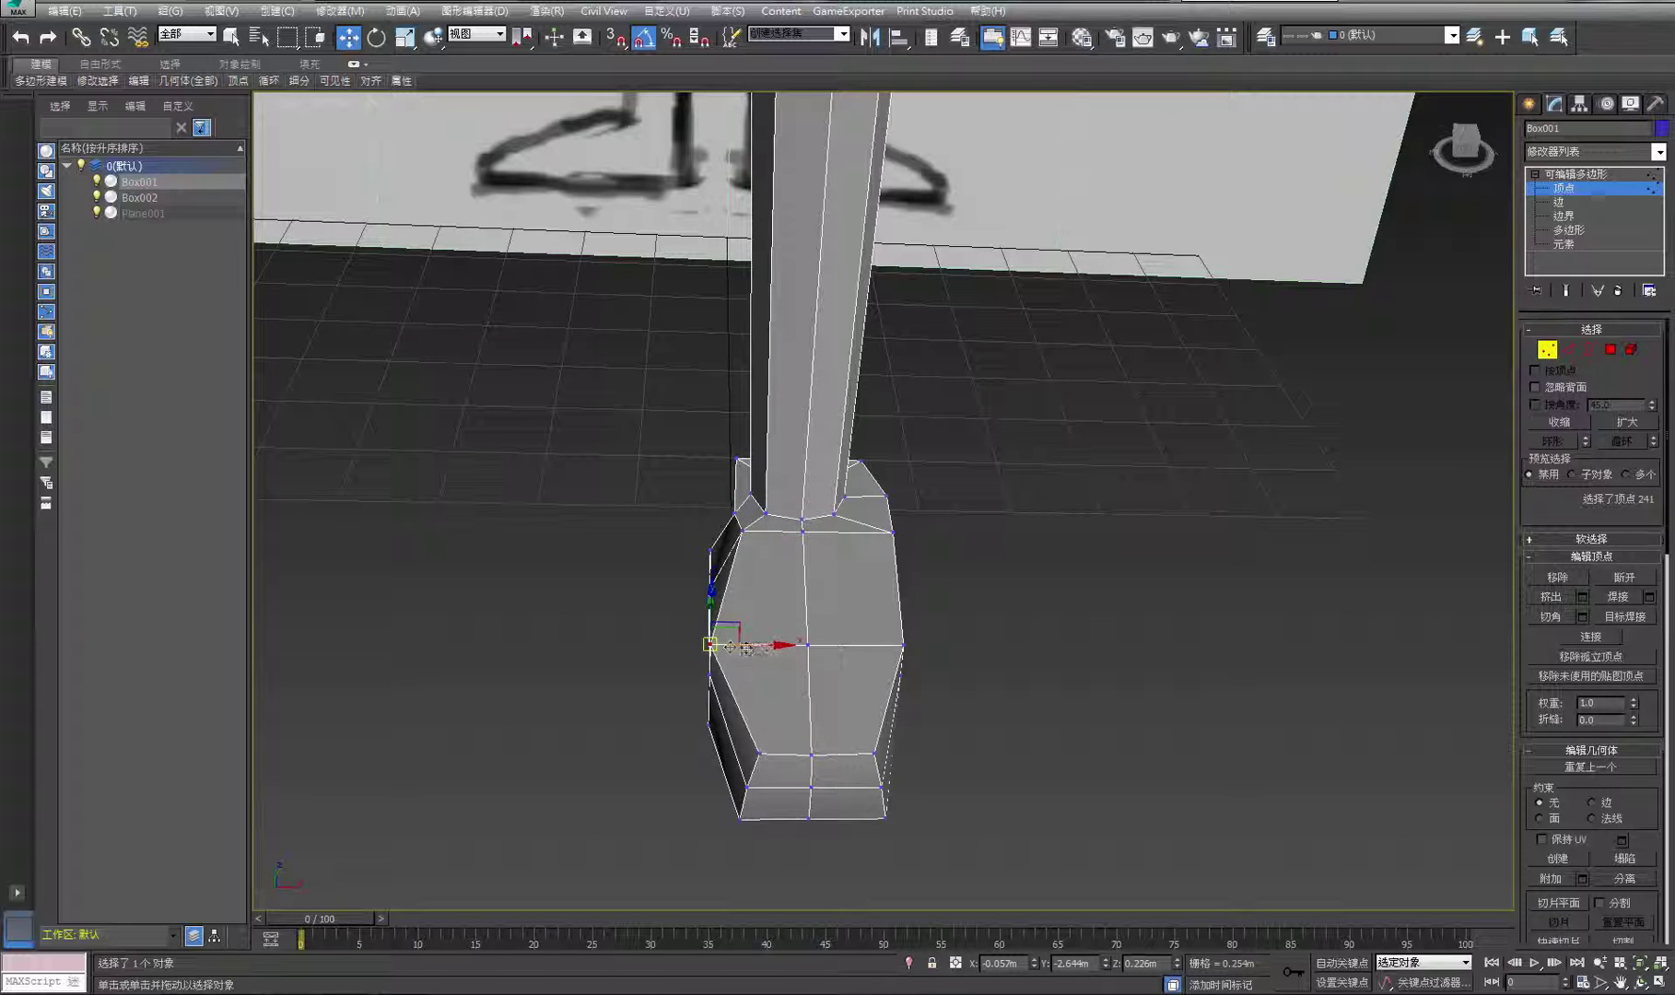
{"action": "left_click_drag", "start_coordinate": [753, 644], "coordinate": [781, 644]}
{"action": "middle_click_drag", "start_coordinate": [761, 595], "coordinate": [811, 645]}
{"action": "scroll", "coordinate": [813, 649], "scroll_direction": "up", "scroll_amount": 2}
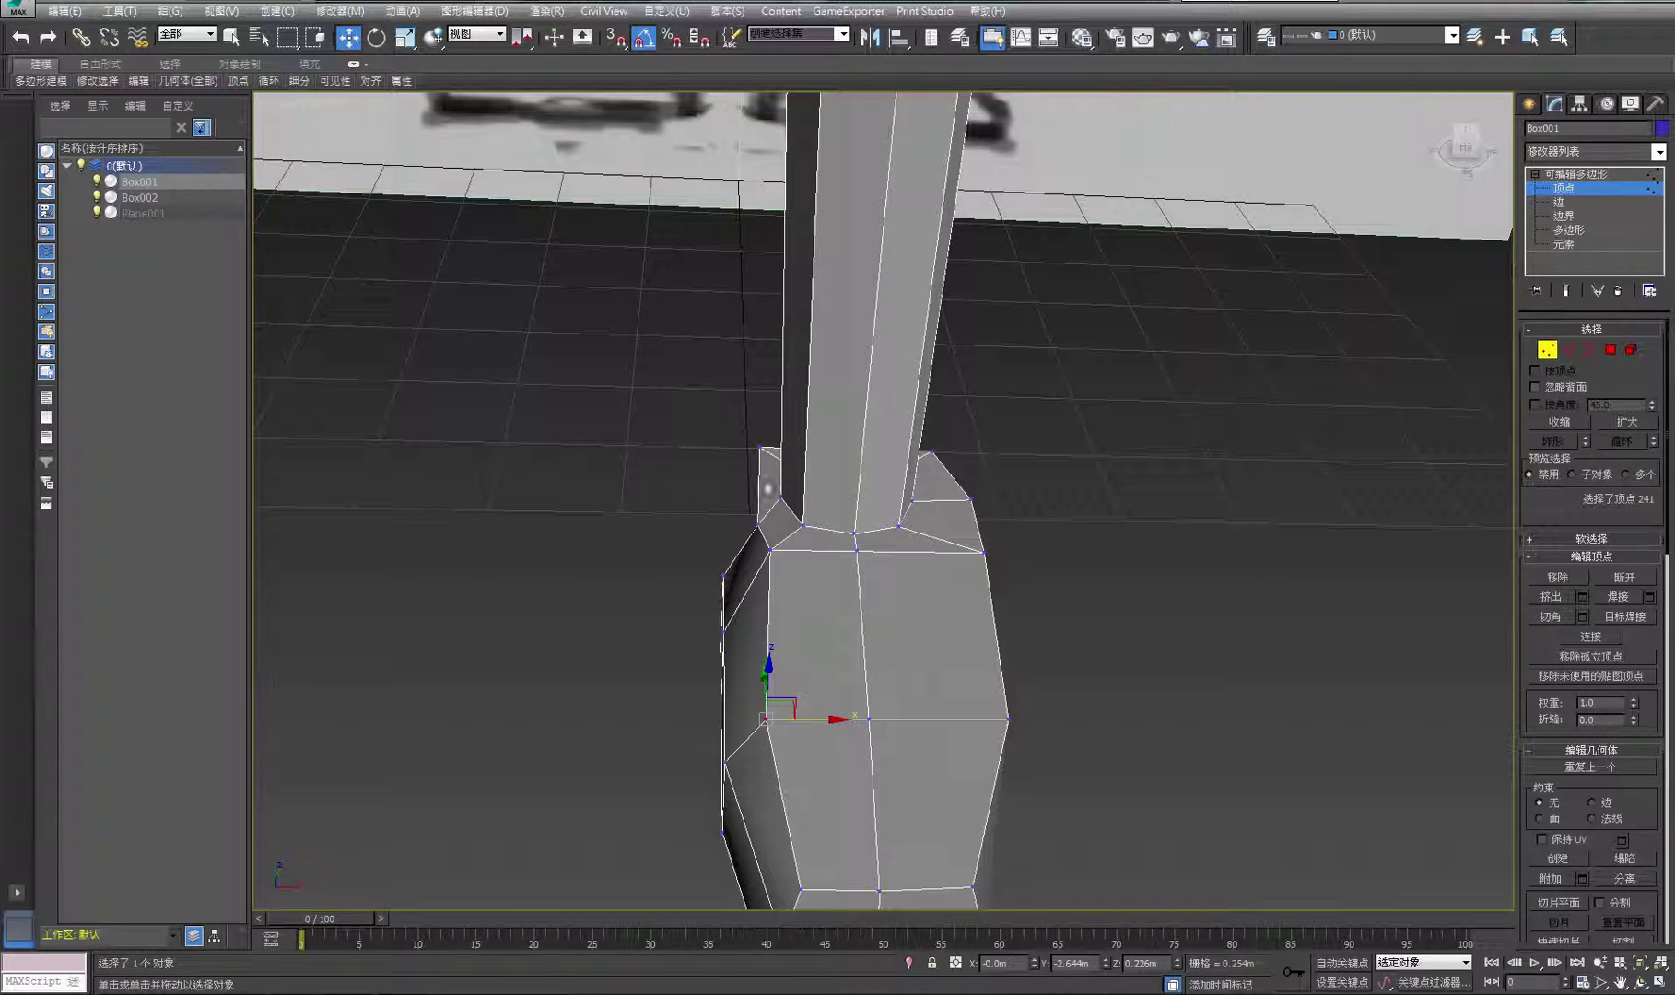
Pull the heel corner's middle vertex slightly outward and lower the upper side vertex in front of the ankle
{"action": "left_click", "coordinate": [1638, 983]}
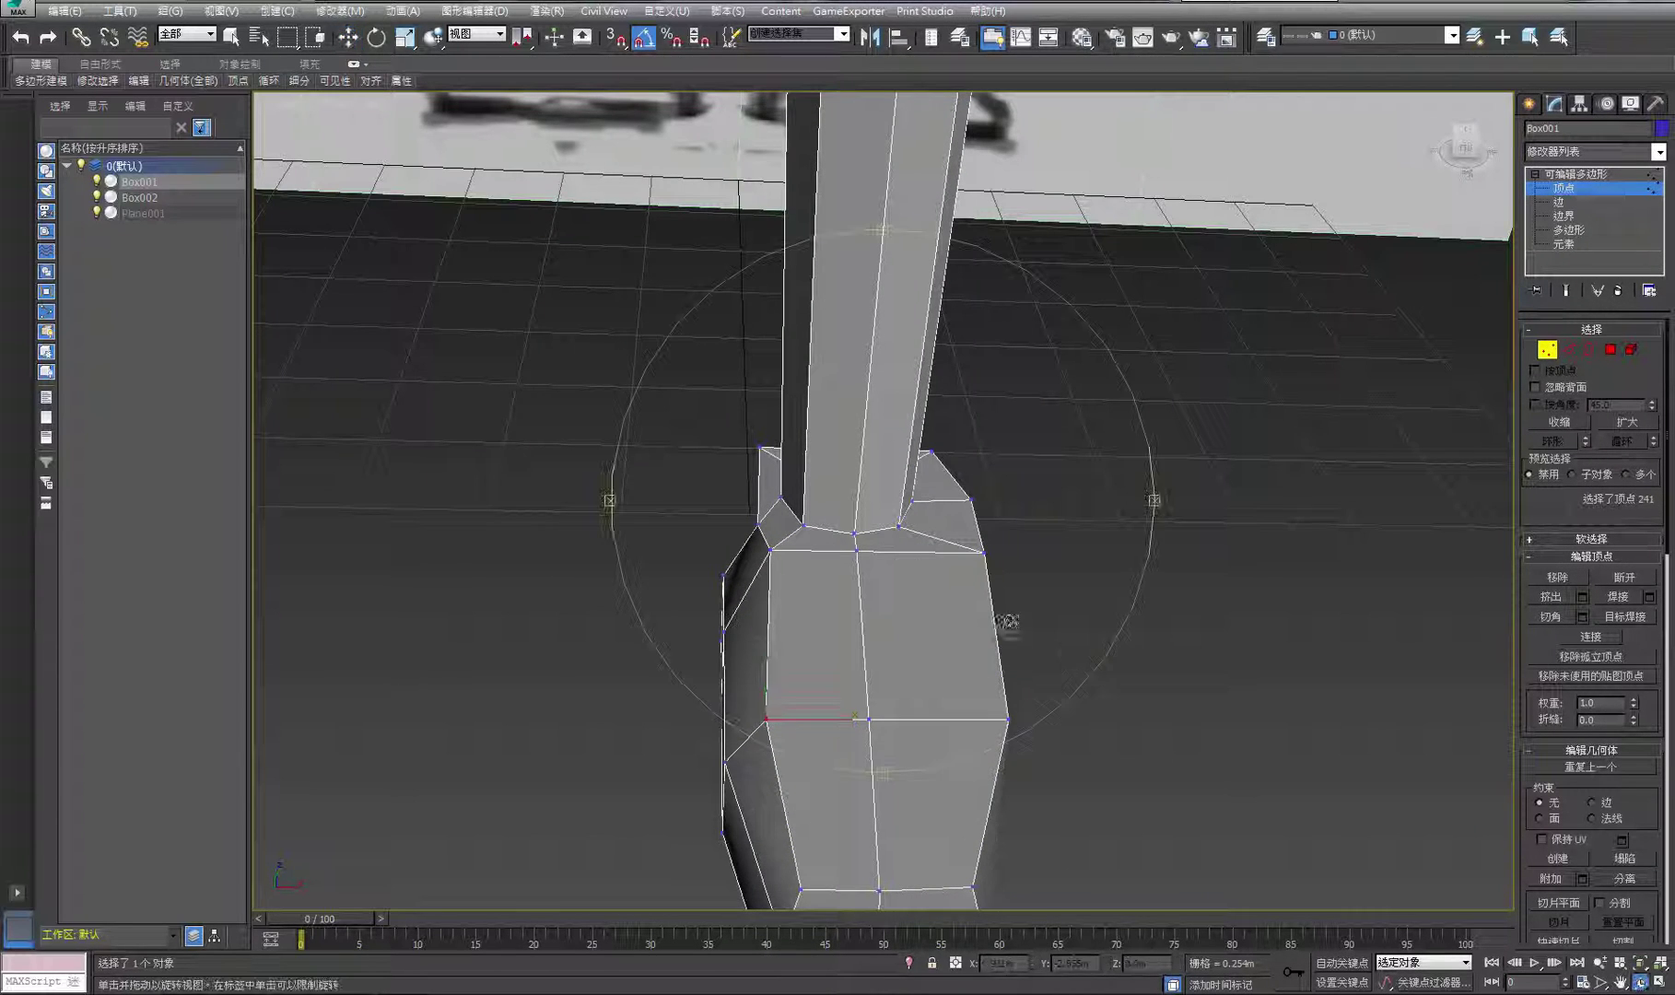
{"action": "left_click_drag", "start_coordinate": [995, 516], "coordinate": [598, 653]}
{"action": "right_click", "coordinate": [598, 653]}
{"action": "left_click", "coordinate": [599, 654]}
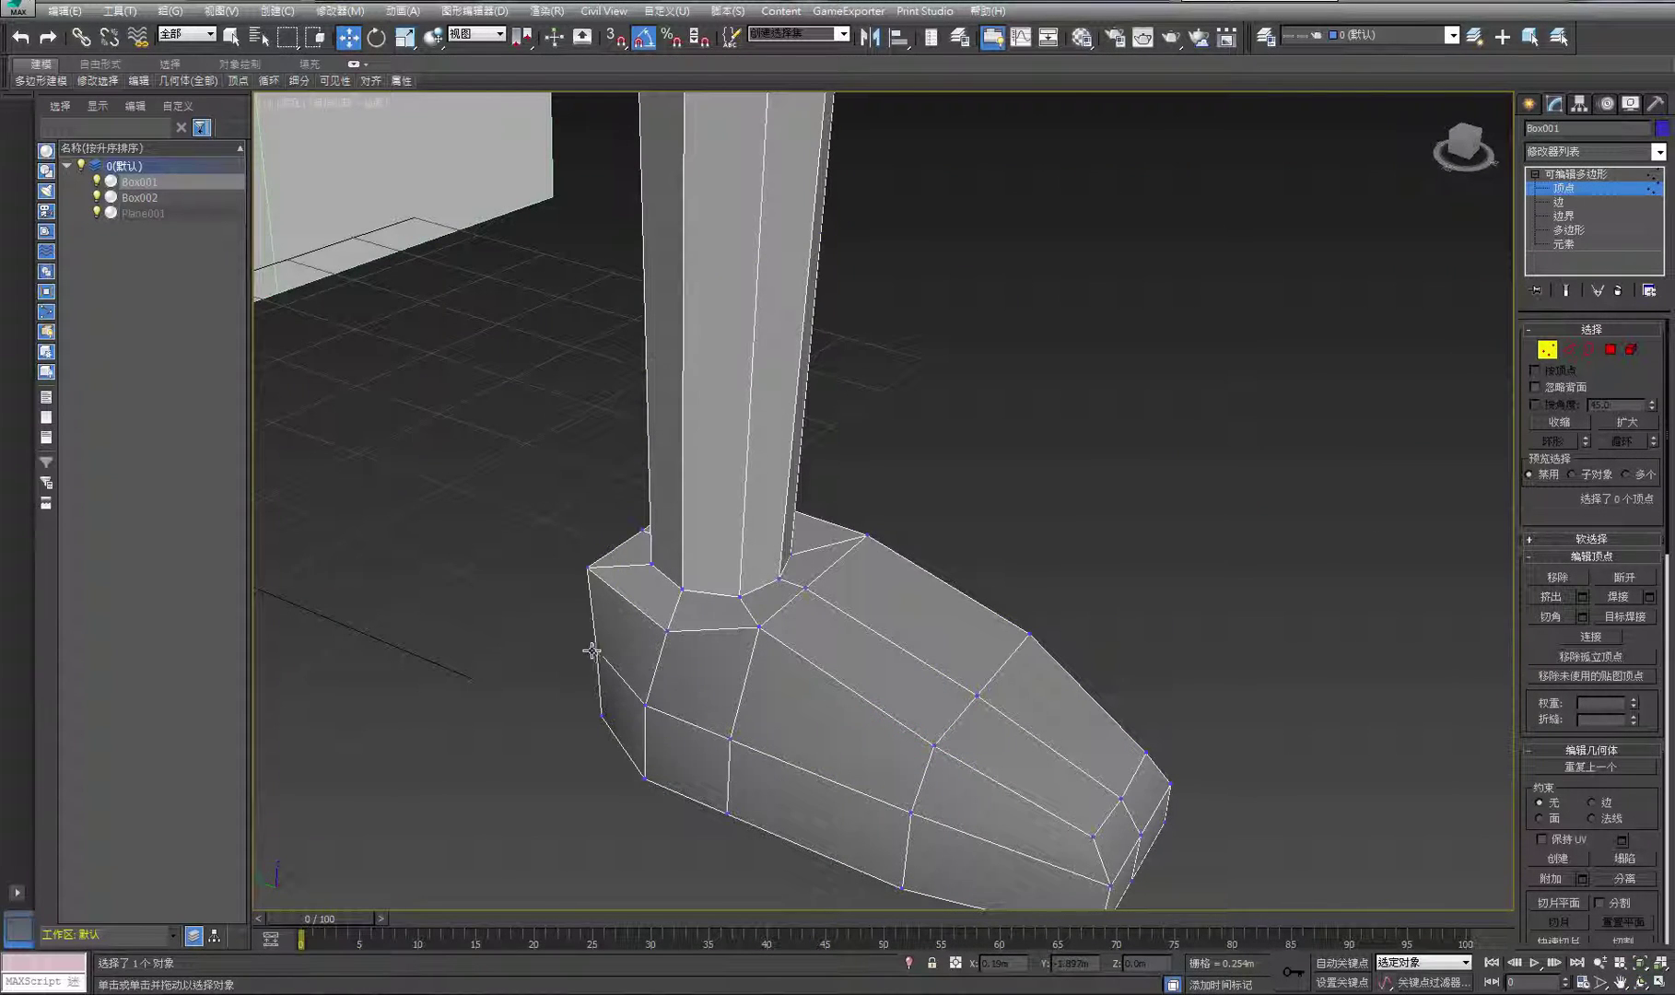
{"action": "left_click", "coordinate": [597, 648]}
{"action": "left_click_drag", "start_coordinate": [622, 634], "coordinate": [757, 642]}
{"action": "left_click", "coordinate": [761, 628]}
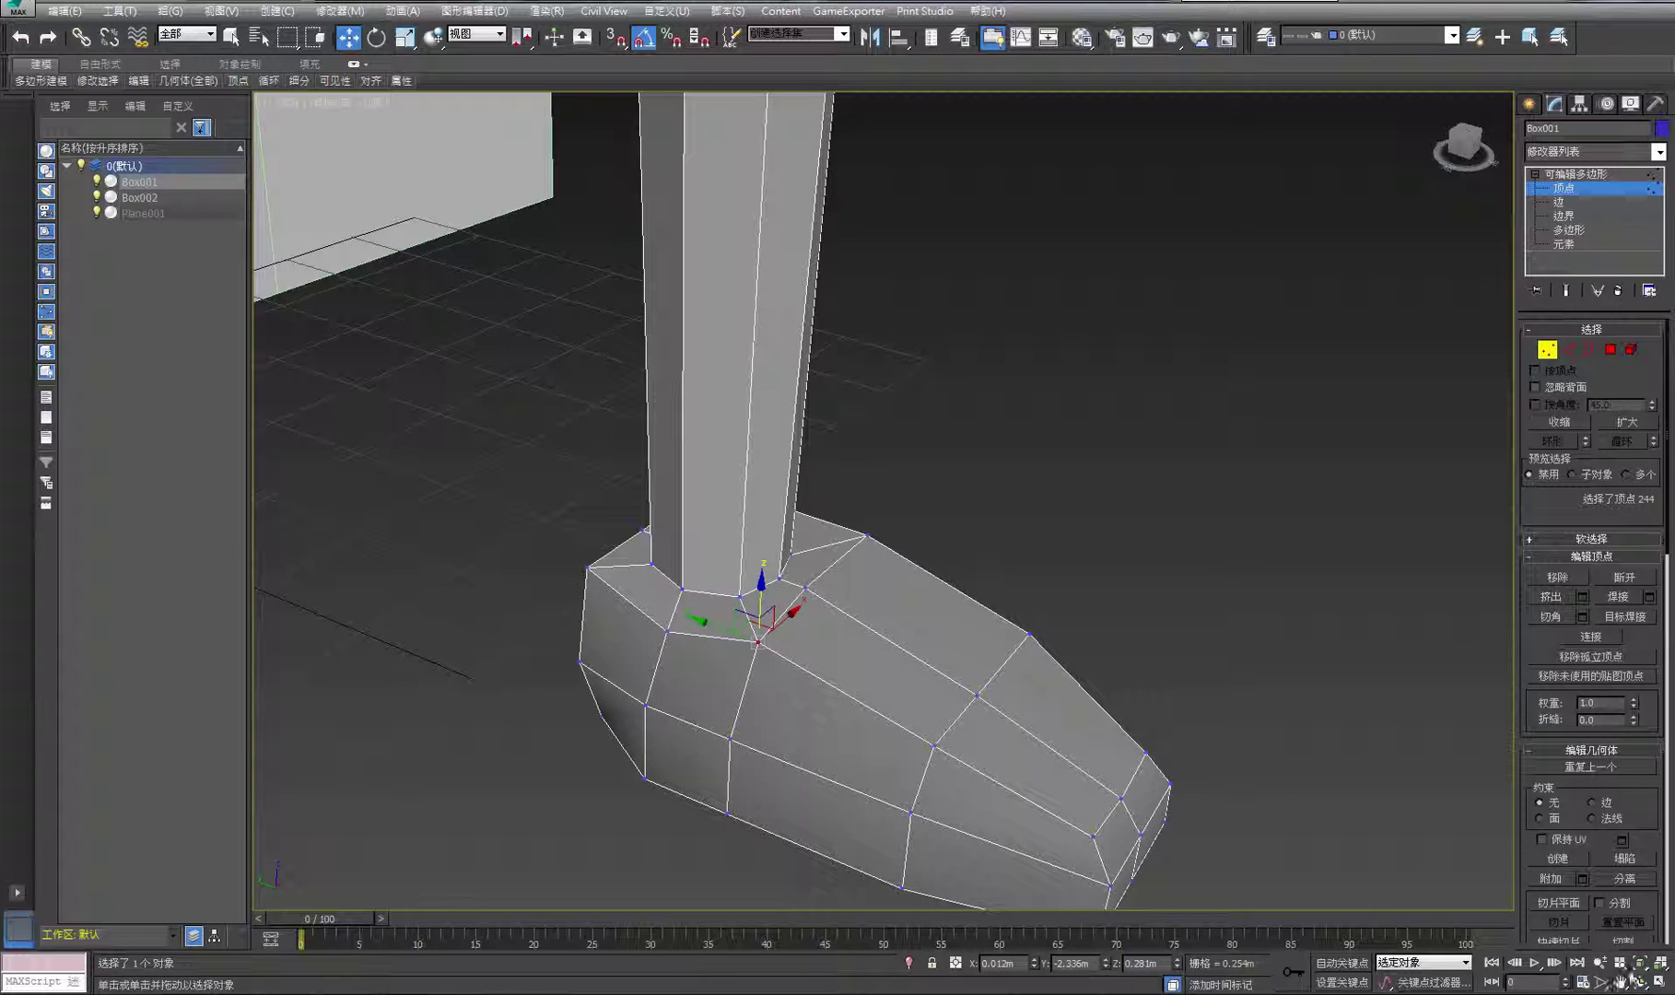
Shift the heel's middle and bottom center vertices toward the heel's midline and move the neighbouring bottom corner vertex outward
{"action": "left_click", "coordinate": [1639, 982]}
{"action": "left_click_drag", "start_coordinate": [1019, 544], "coordinate": [744, 493]}
{"action": "left_click_drag", "start_coordinate": [737, 576], "coordinate": [749, 490]}
{"action": "right_click", "coordinate": [893, 489]}
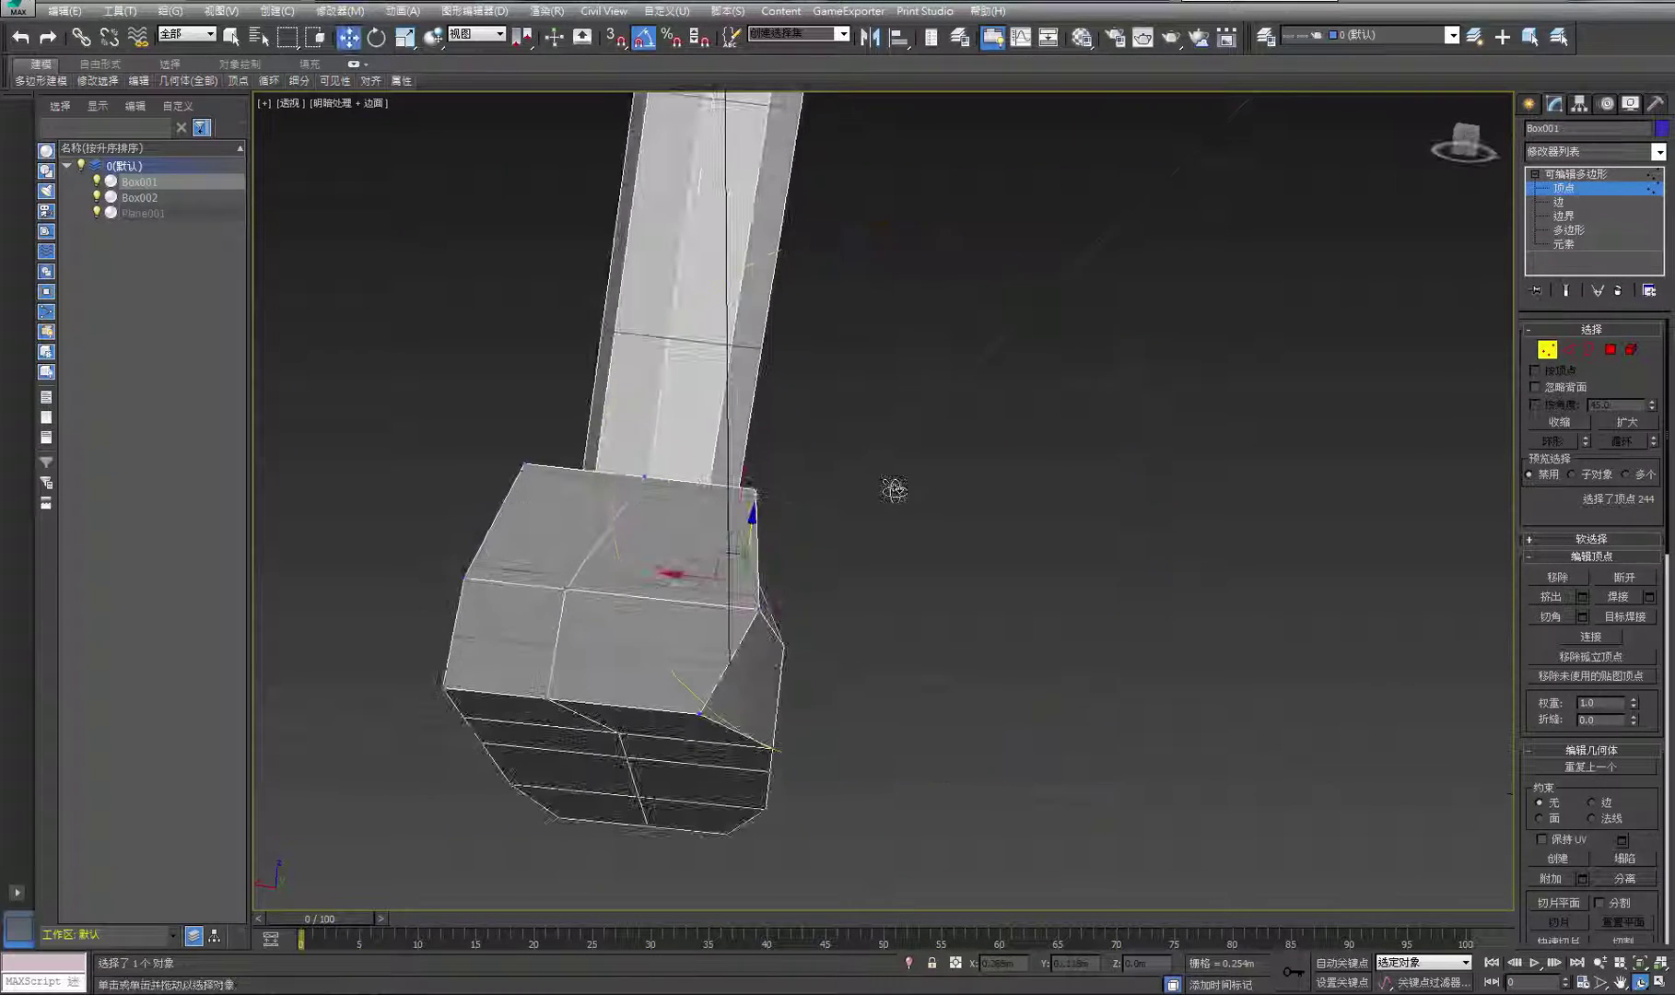
{"action": "left_click", "coordinate": [565, 587]}
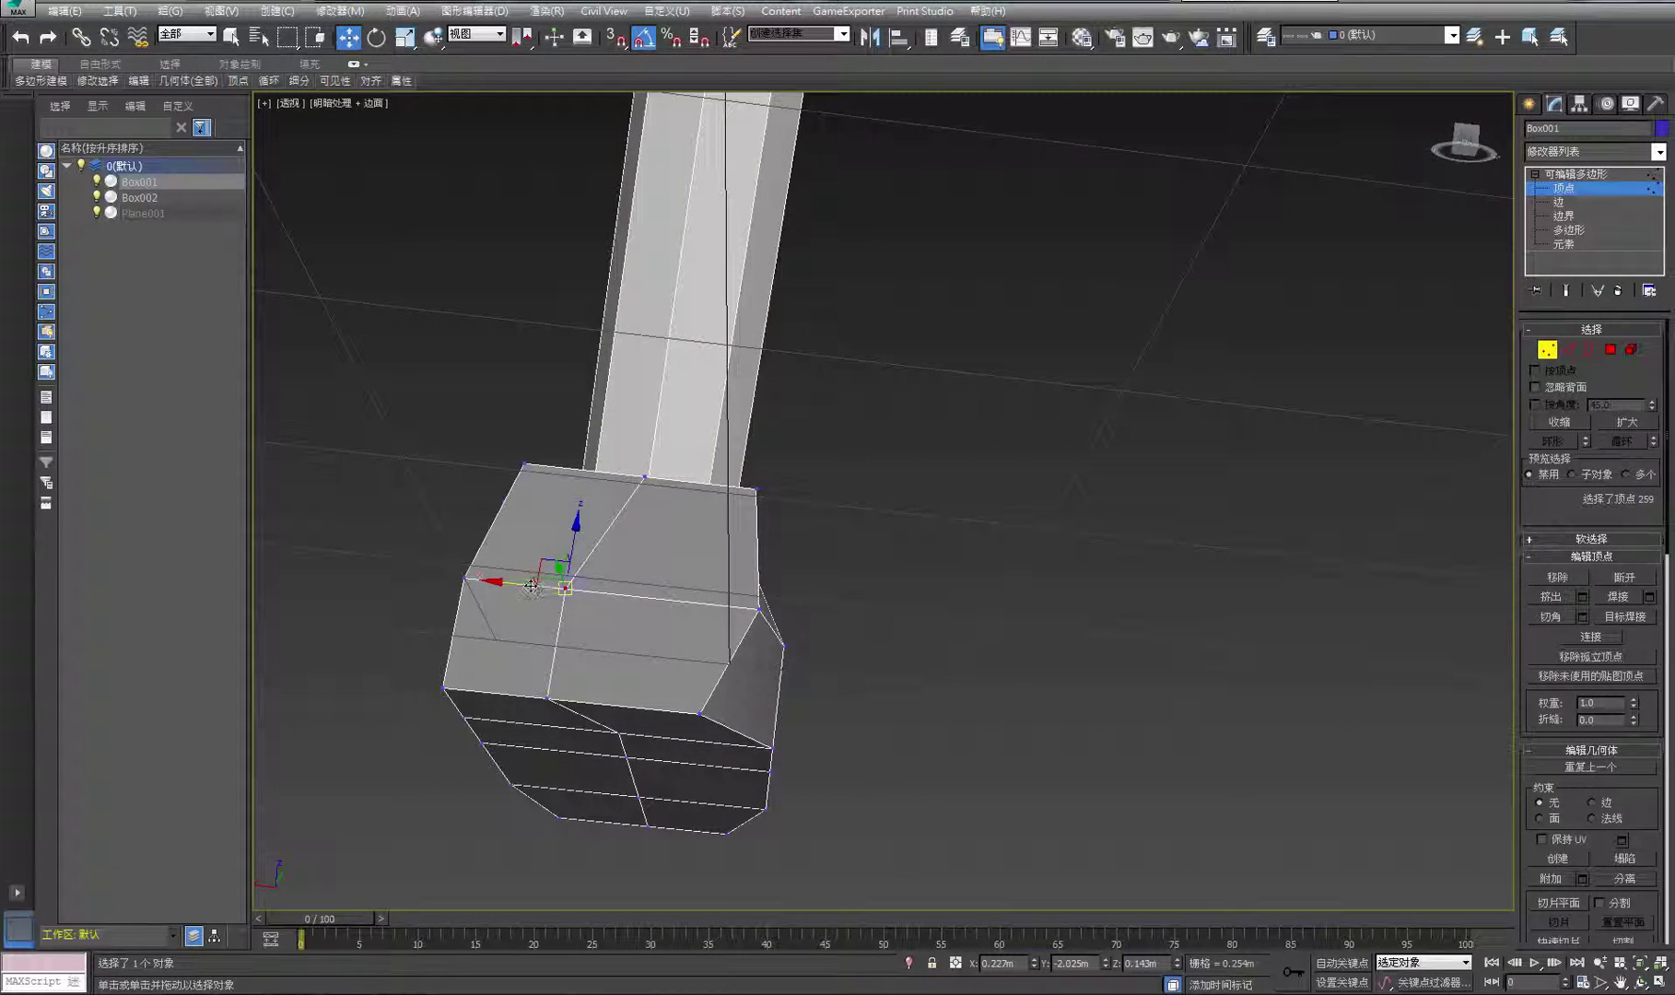
{"action": "left_click_drag", "start_coordinate": [531, 586], "coordinate": [601, 705]}
{"action": "left_click", "coordinate": [549, 698]}
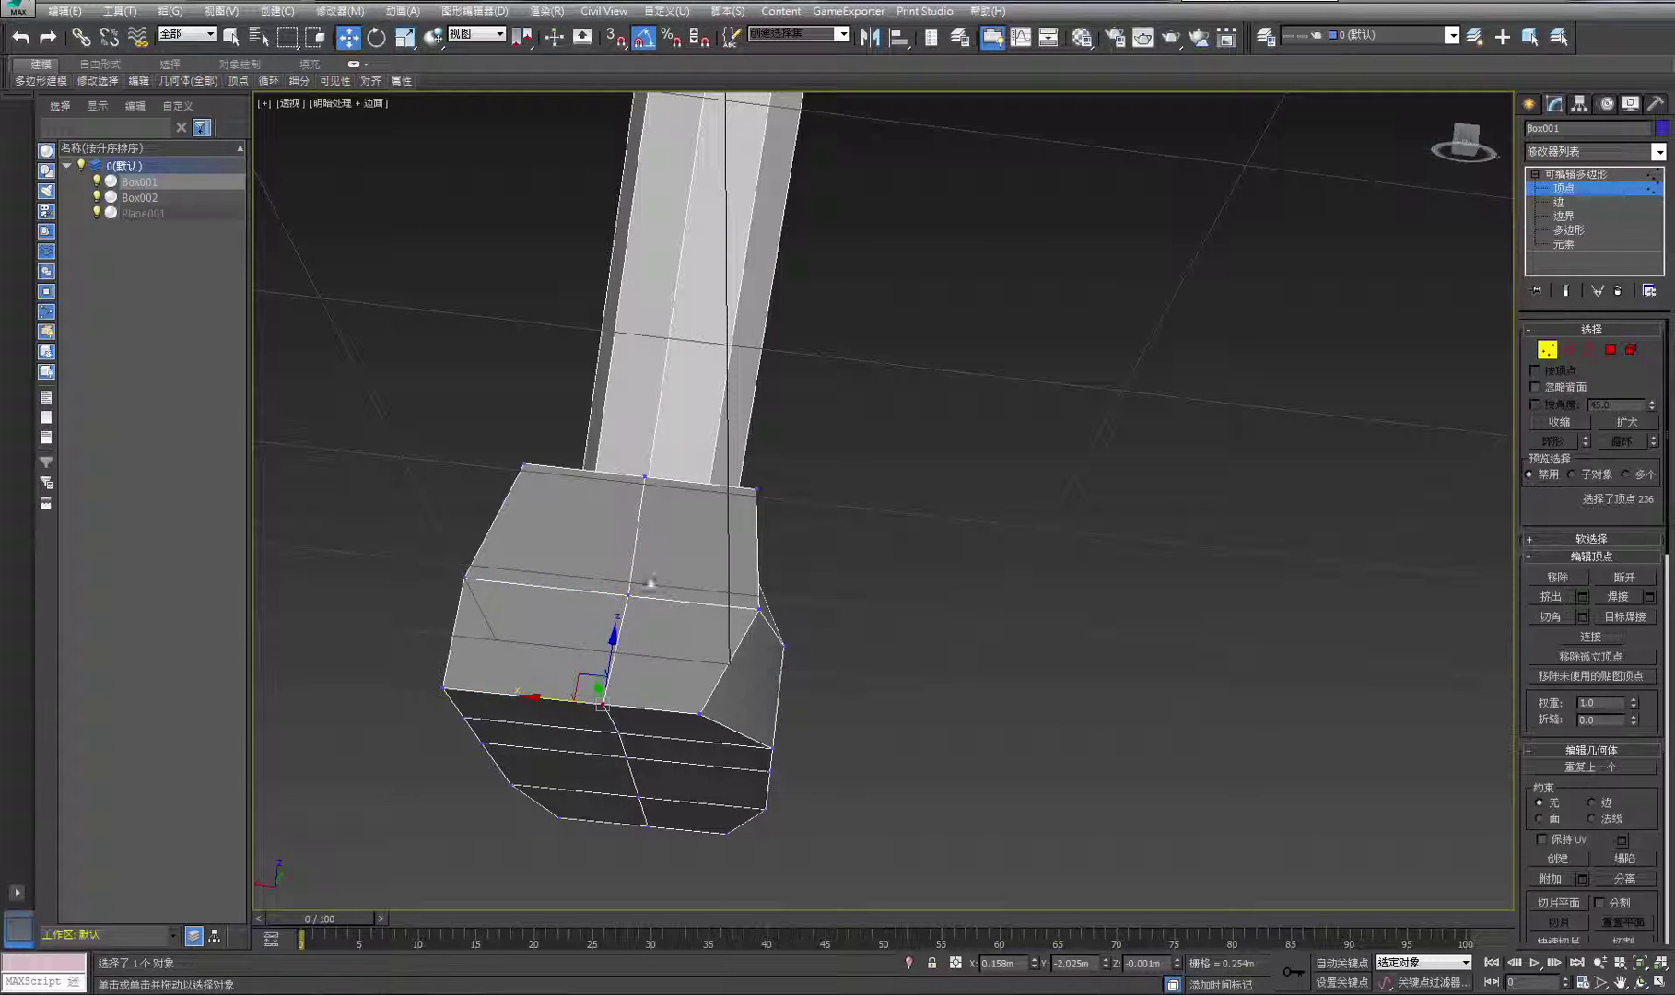
{"action": "left_click", "coordinate": [702, 713]}
{"action": "left_click_drag", "start_coordinate": [702, 713], "coordinate": [770, 717]}
{"action": "left_click", "coordinate": [1050, 742]}
Leave vertex editing and examine the leg, foot and whole figure against the reference plane from several angles
{"action": "left_click", "coordinate": [1642, 982]}
{"action": "mouse_move", "coordinate": [921, 590]}
{"action": "left_mouse_down"}
{"action": "mouse_move", "coordinate": [726, 584]}
{"action": "mouse_move", "coordinate": [797, 674]}
{"action": "mouse_move", "coordinate": [1032, 629]}
{"action": "mouse_move", "coordinate": [1271, 655]}
{"action": "mouse_move", "coordinate": [882, 650]}
{"action": "mouse_move", "coordinate": [860, 625]}
{"action": "mouse_move", "coordinate": [913, 592]}
{"action": "left_mouse_up"}
{"action": "right_click", "coordinate": [913, 592]}
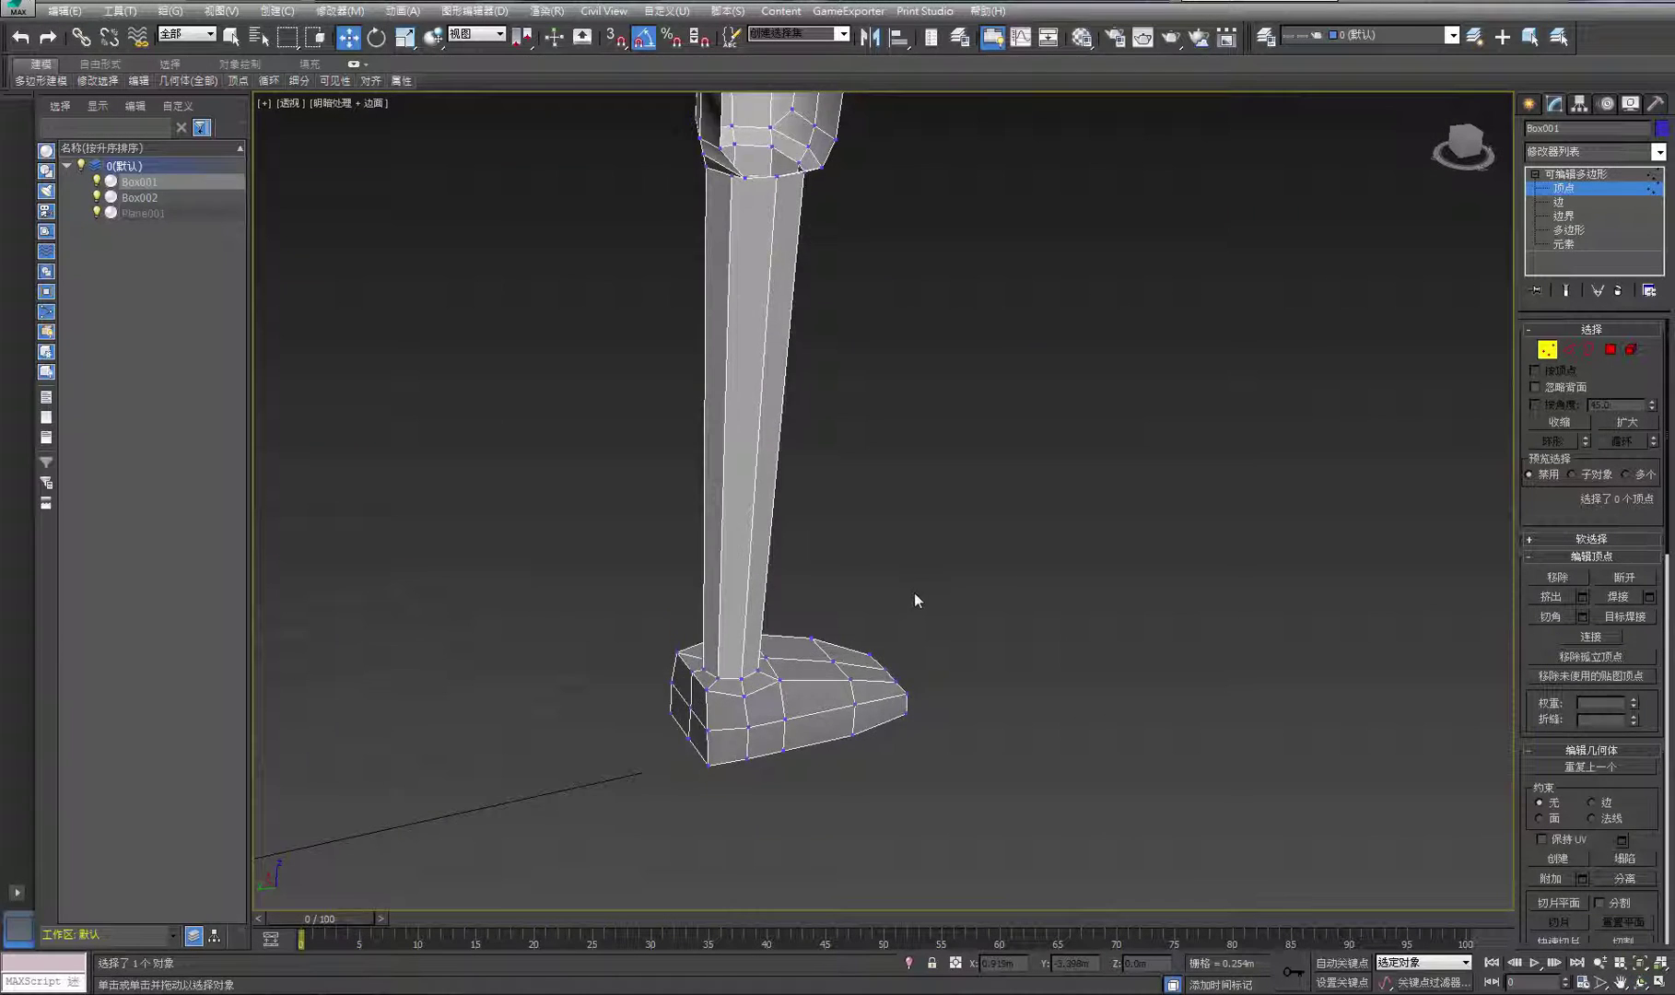
{"action": "scroll", "coordinate": [916, 597], "scroll_direction": "down", "scroll_amount": 4}
{"action": "left_click", "coordinate": [1583, 176]}
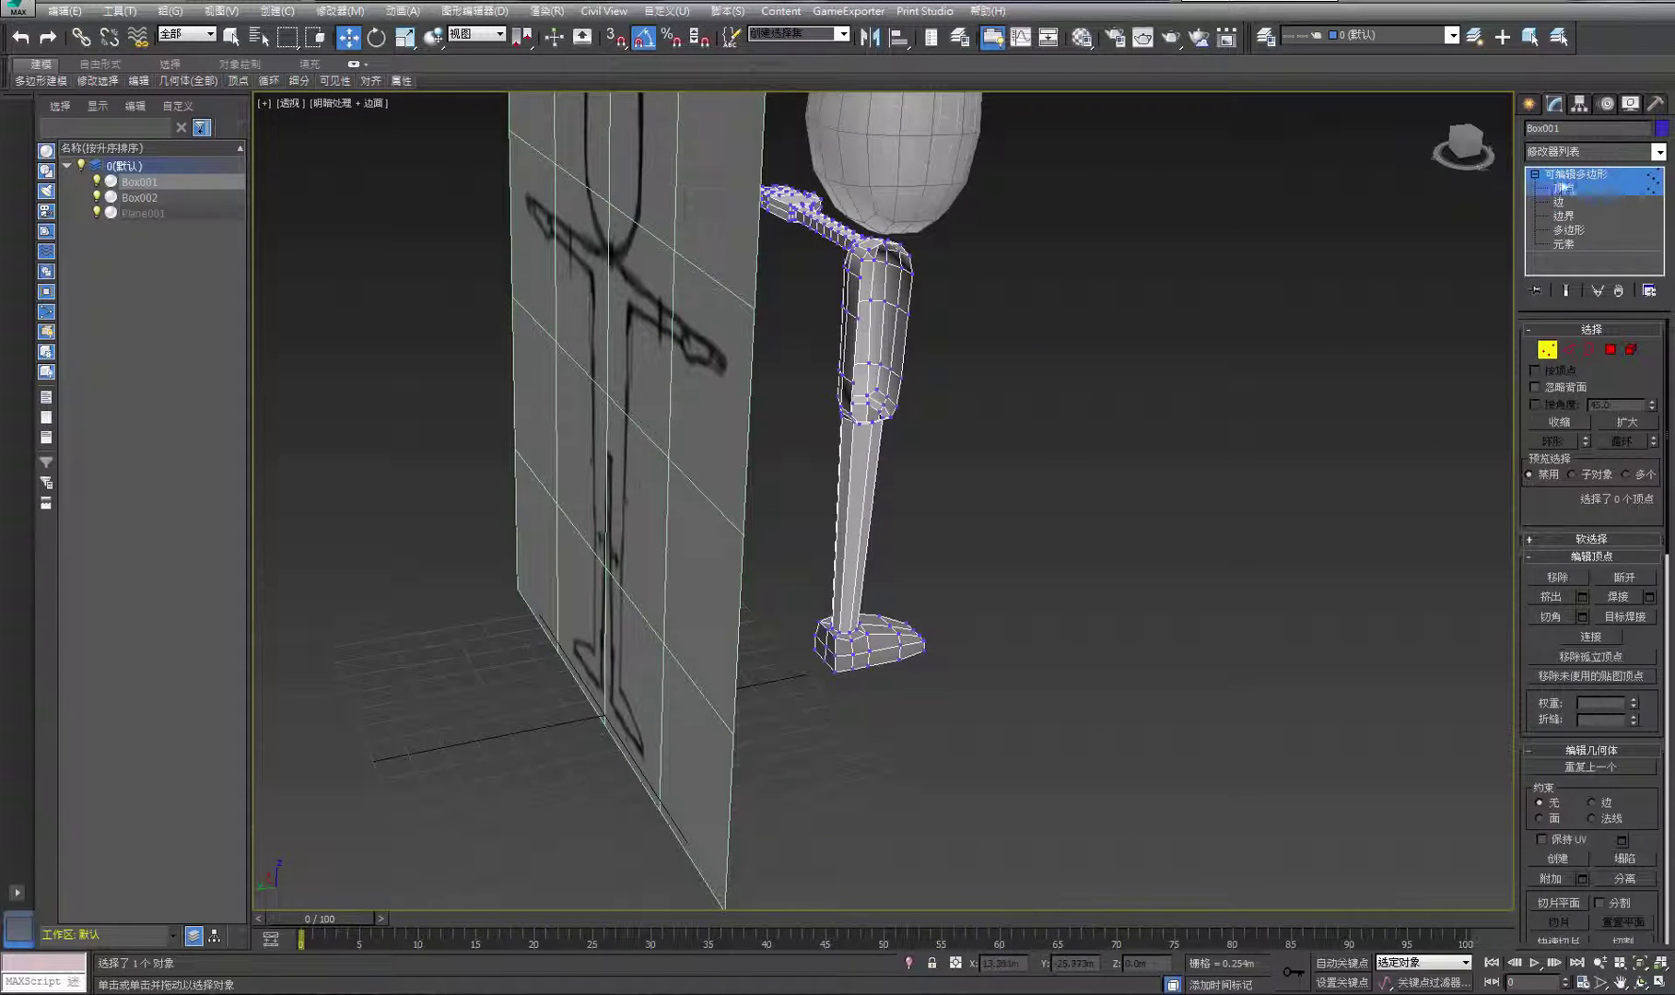
{"action": "left_click", "coordinate": [1060, 512]}
{"action": "scroll", "coordinate": [1027, 527], "scroll_direction": "down", "scroll_amount": 5}
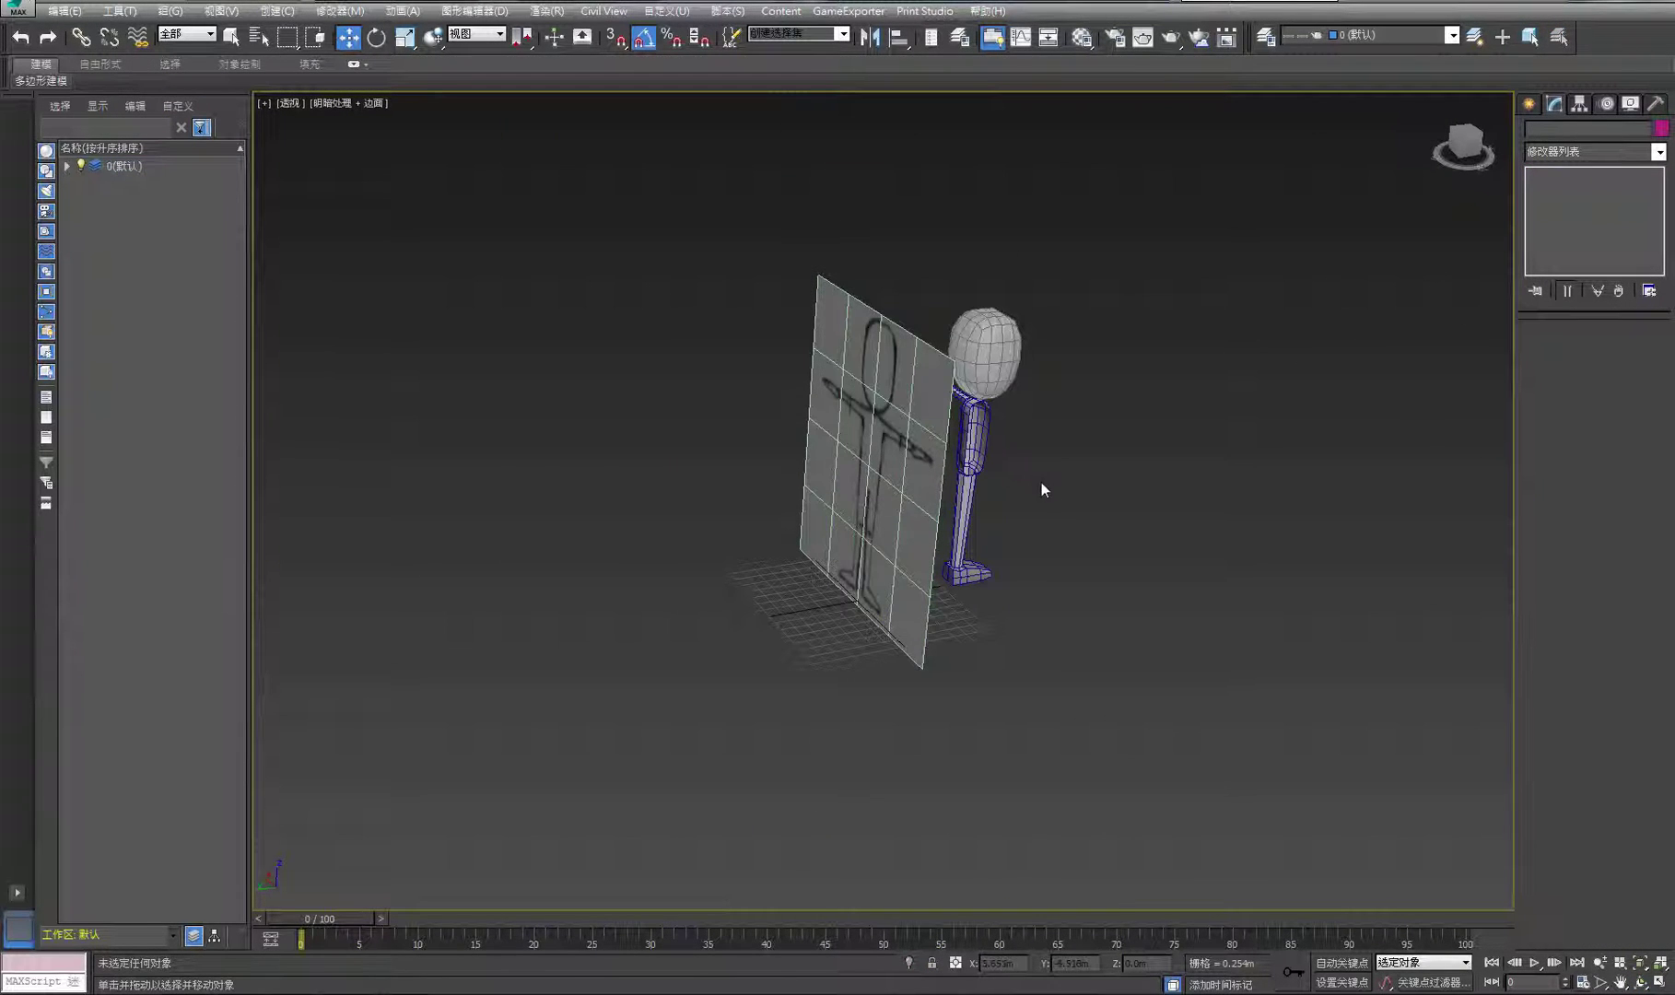
{"action": "scroll", "coordinate": [983, 617], "scroll_direction": "down", "scroll_amount": 4}
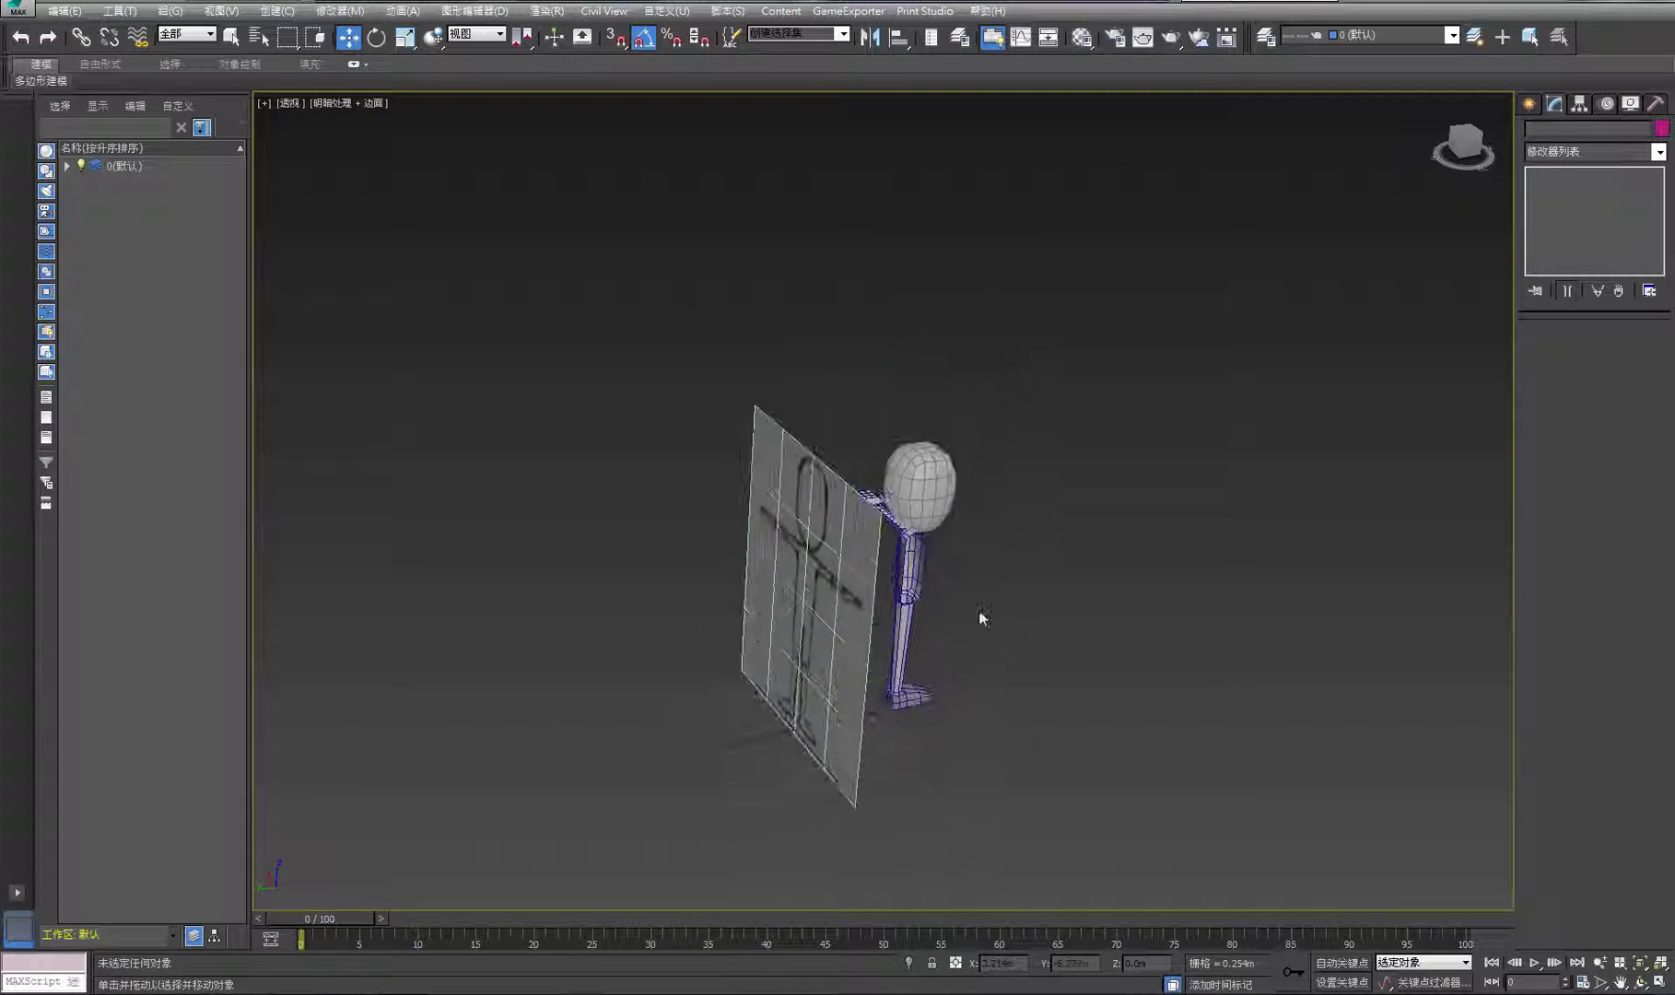
{"action": "left_click", "coordinate": [1639, 982]}
{"action": "left_click_drag", "start_coordinate": [978, 636], "coordinate": [909, 640]}
{"action": "right_click", "coordinate": [909, 639]}
{"action": "left_click_drag", "start_coordinate": [1048, 483], "coordinate": [868, 712]}
{"action": "left_click_drag", "start_coordinate": [854, 578], "coordinate": [1050, 577]}
{"action": "left_click", "coordinate": [1253, 627]}
{"action": "scroll", "coordinate": [1255, 625], "scroll_direction": "up", "scroll_amount": 4}
{"action": "middle_click_drag", "start_coordinate": [1166, 624], "coordinate": [1014, 662]}
{"action": "scroll", "coordinate": [1014, 662], "scroll_direction": "up", "scroll_amount": 2}
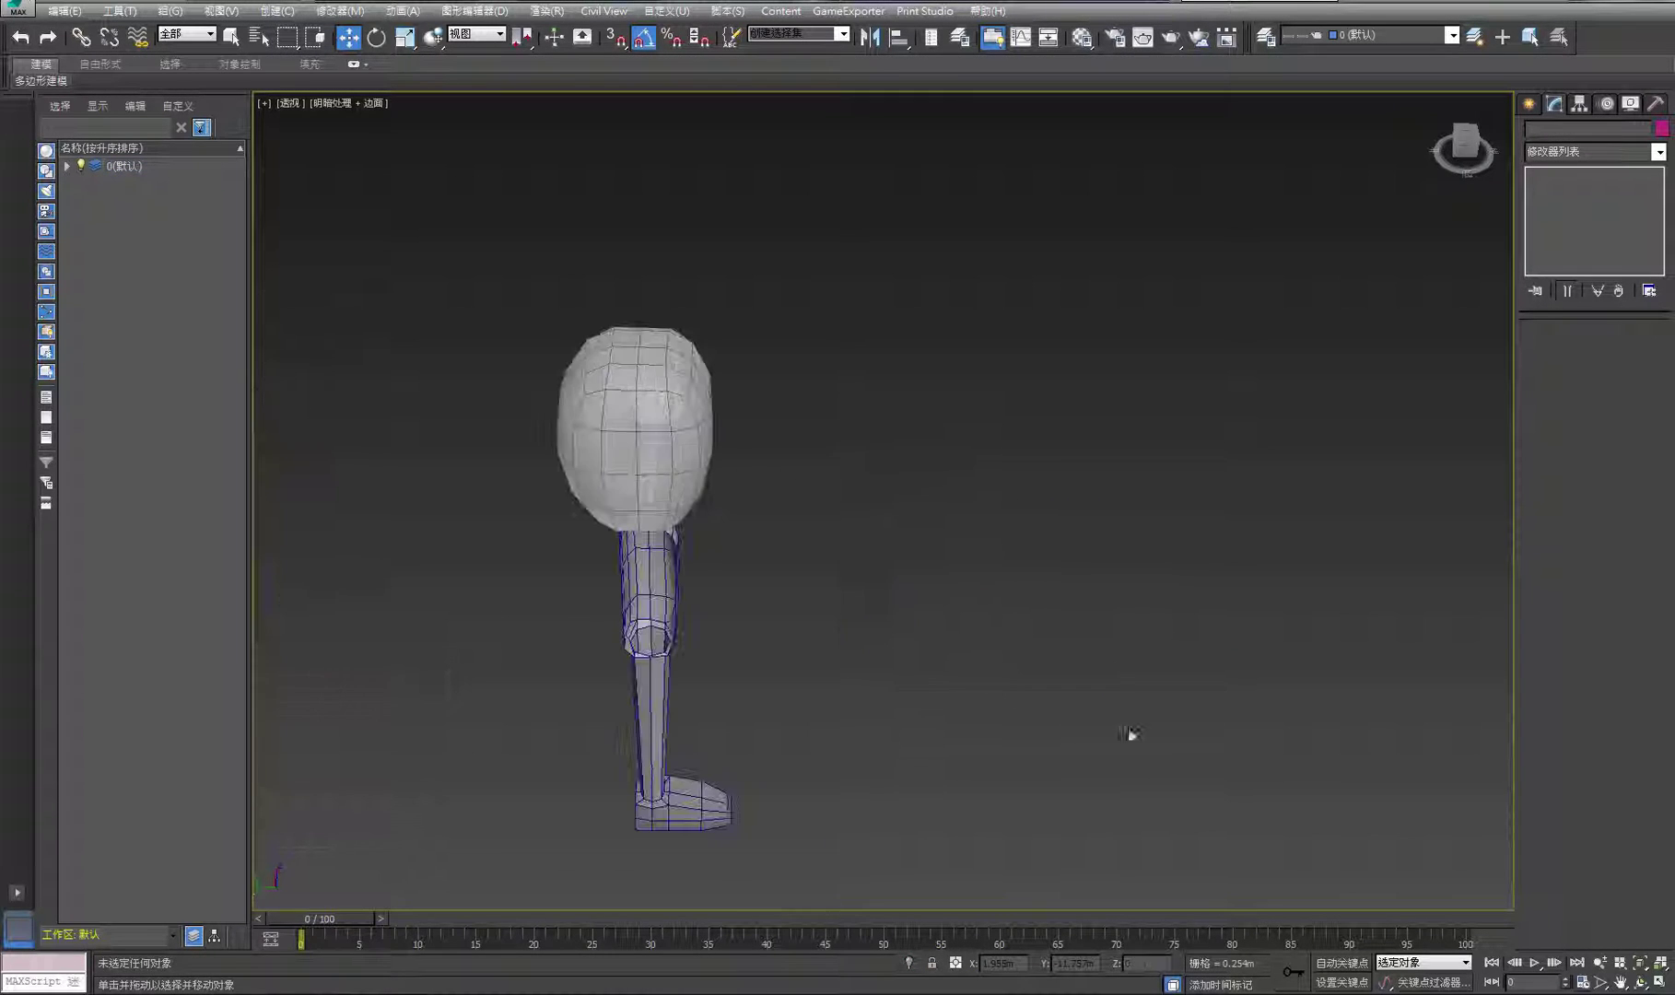
Select the leg mesh, enter vertex editing, pick the upper heel corner vertex and set the reference coordinate system to Grid (栅格)
{"action": "left_click", "coordinate": [1639, 982]}
{"action": "left_click_drag", "start_coordinate": [822, 628], "coordinate": [1077, 487]}
{"action": "scroll", "coordinate": [941, 566], "scroll_direction": "up", "scroll_amount": 3}
{"action": "key", "text": "w"}
{"action": "left_click", "coordinate": [940, 566]}
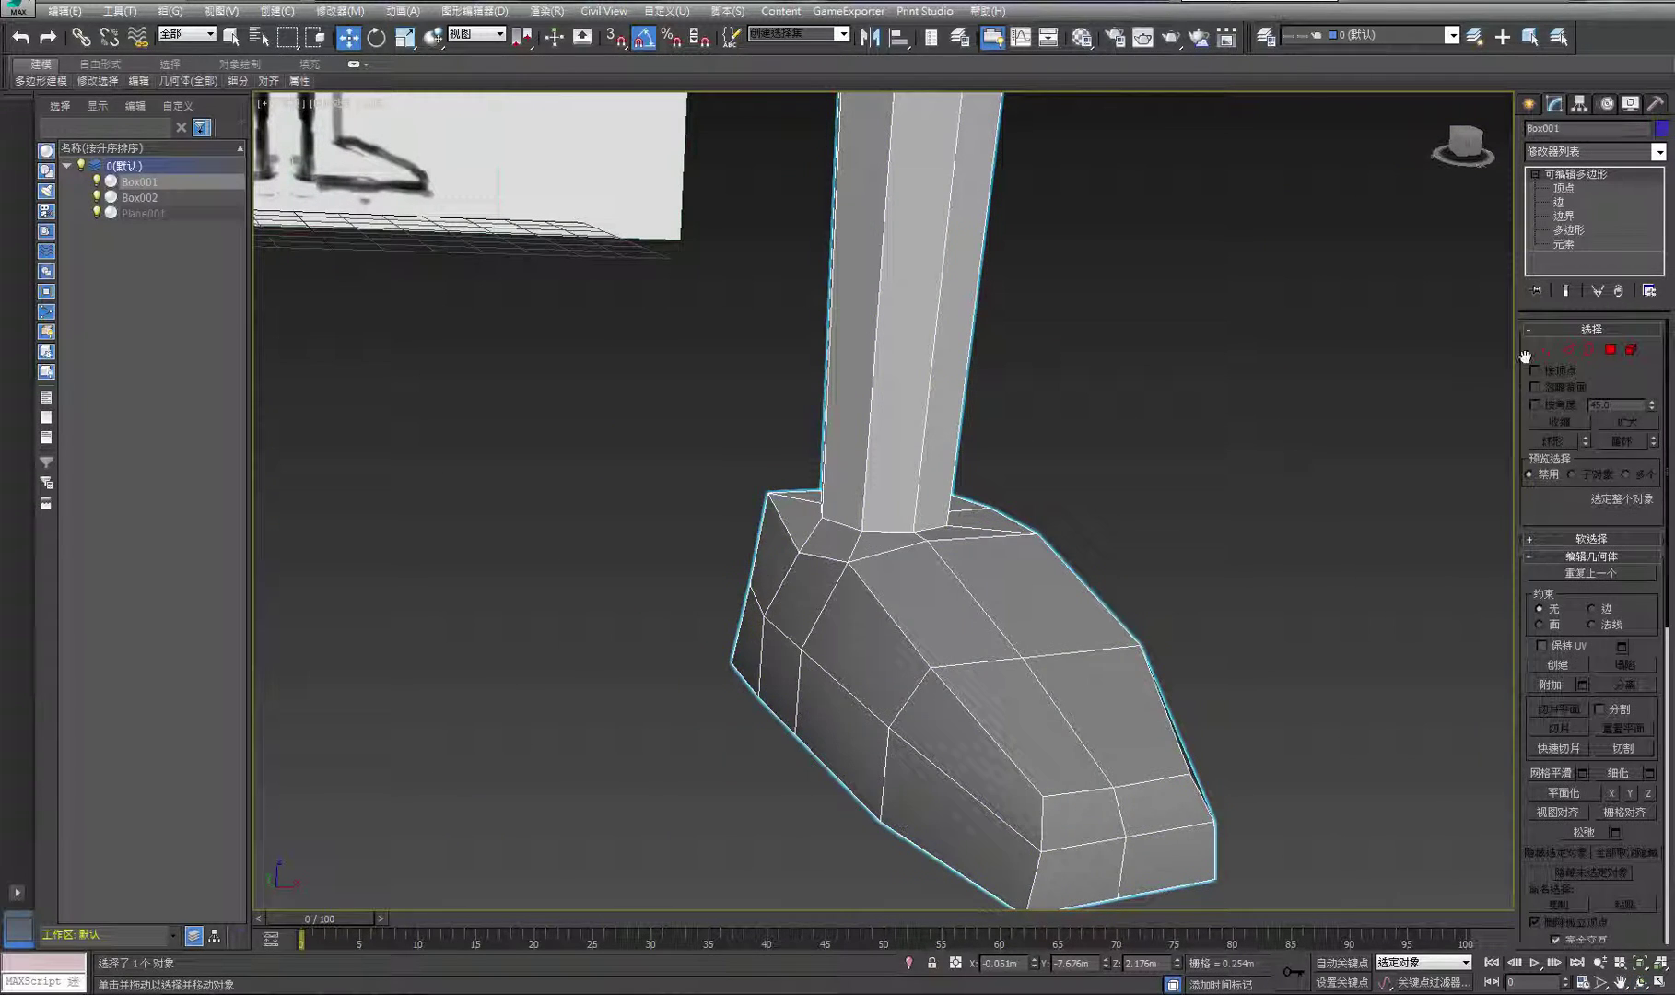
{"action": "left_click", "coordinate": [1548, 352]}
{"action": "left_click", "coordinate": [475, 34]}
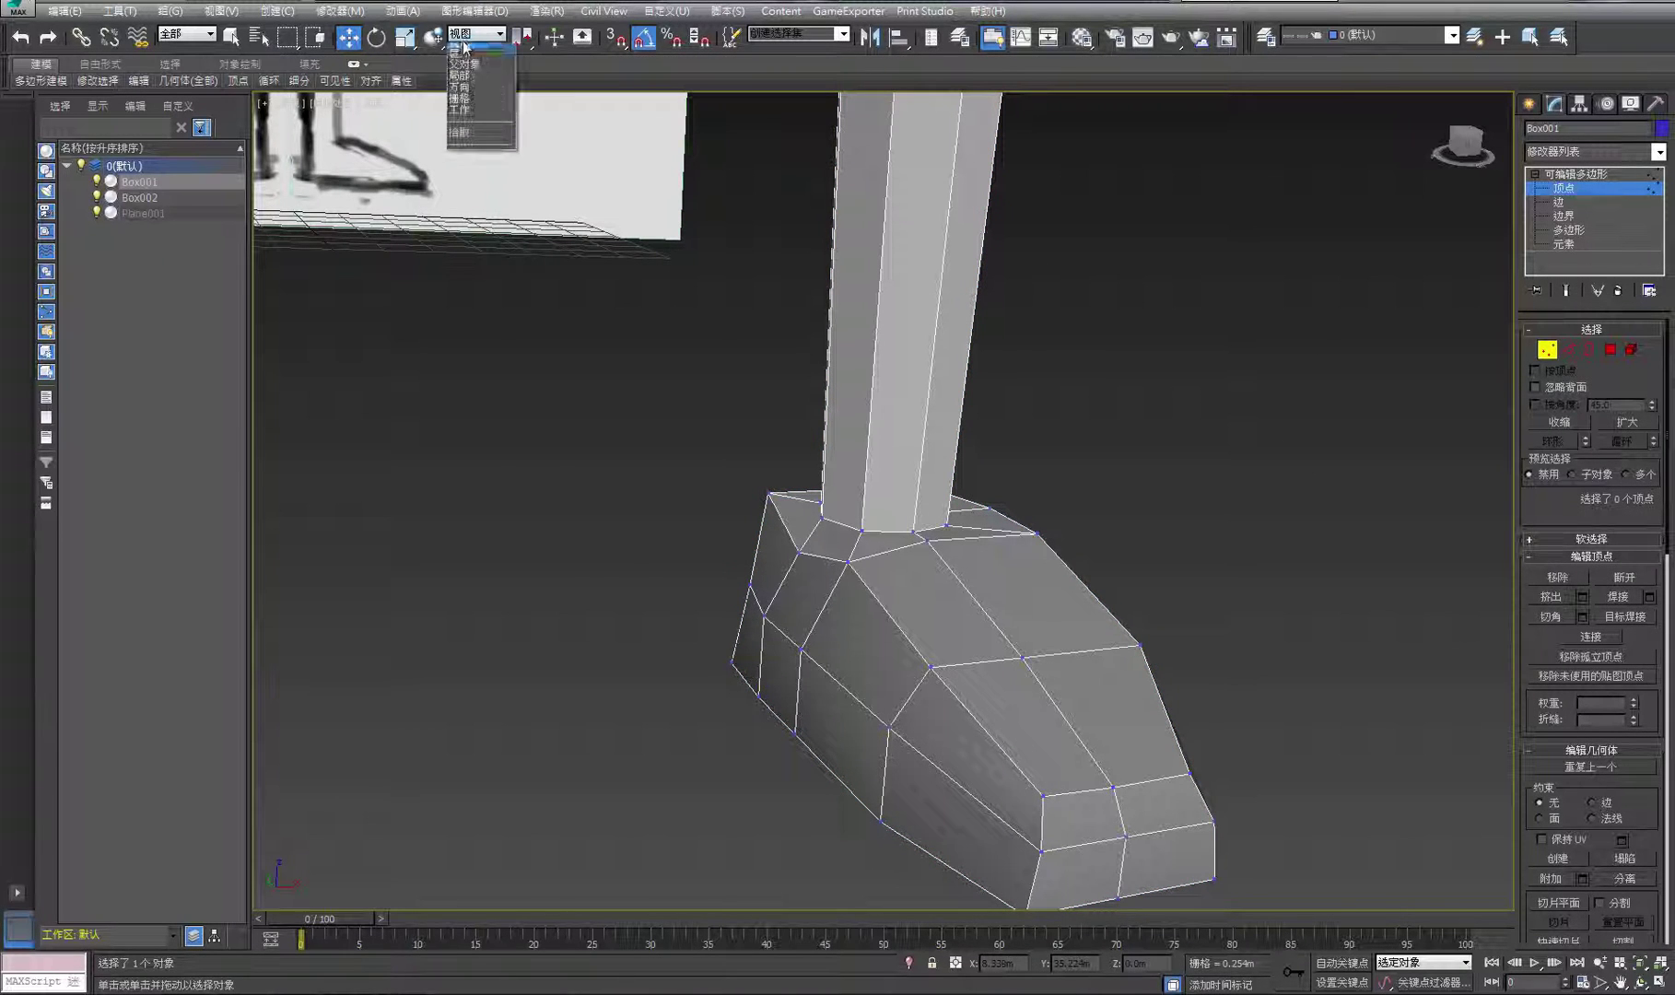
{"action": "left_click", "coordinate": [461, 94]}
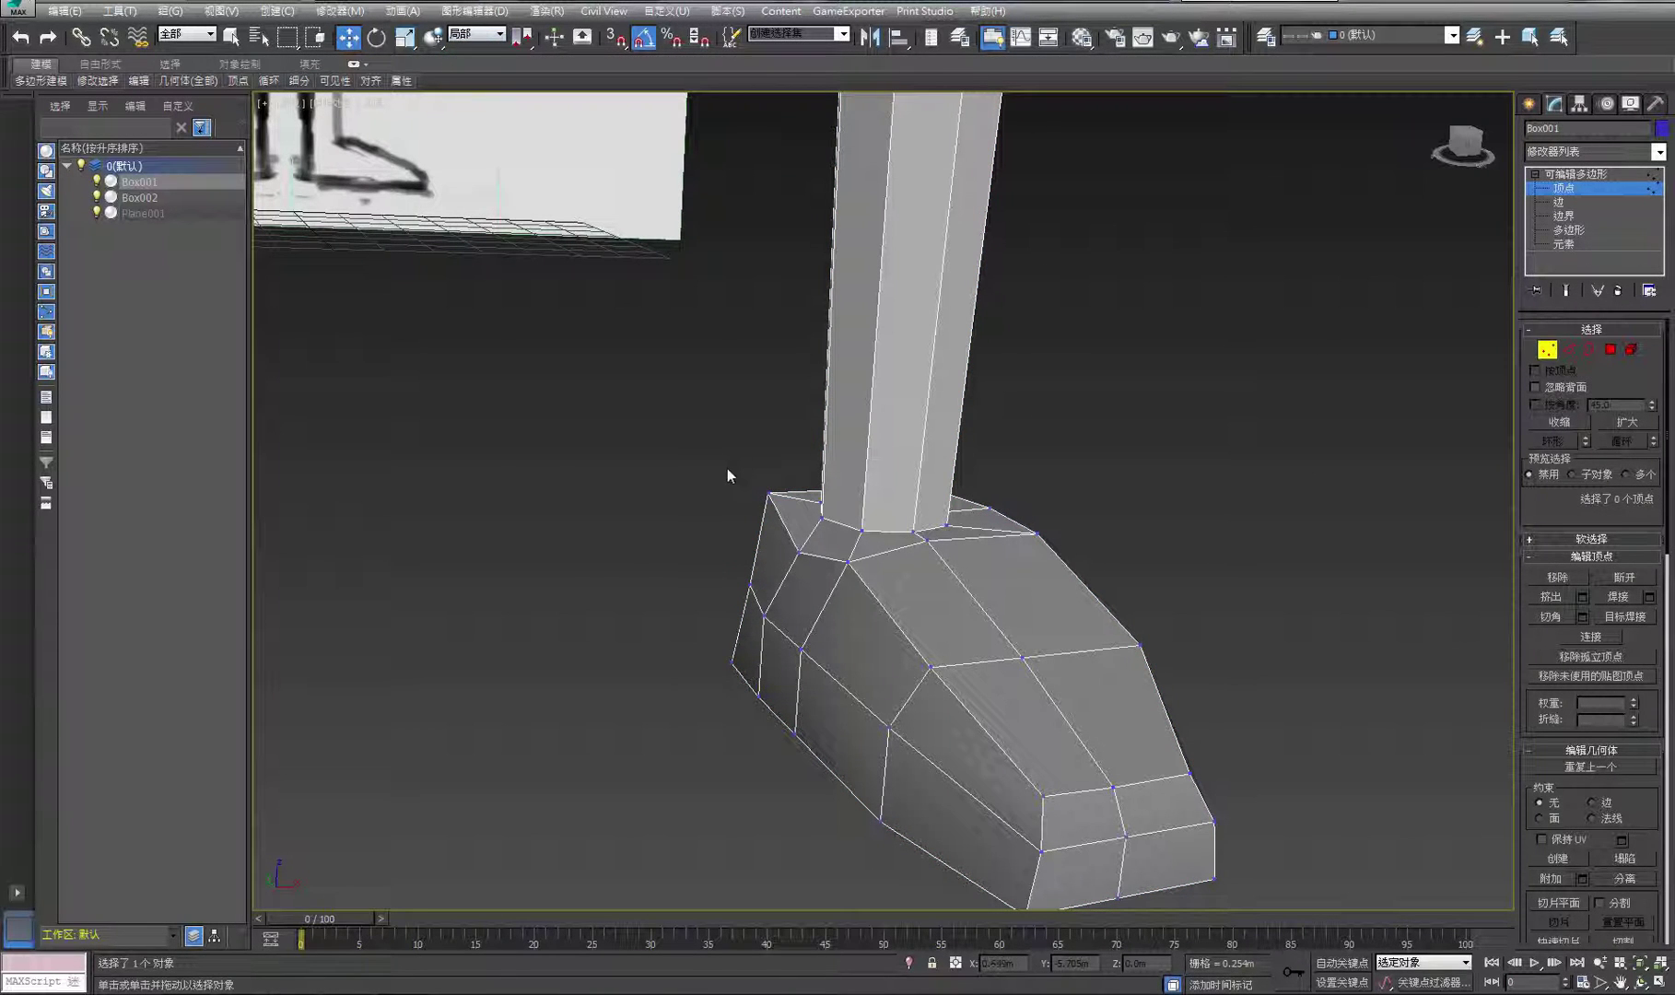
{"action": "left_click", "coordinate": [766, 496]}
{"action": "left_click", "coordinate": [476, 34]}
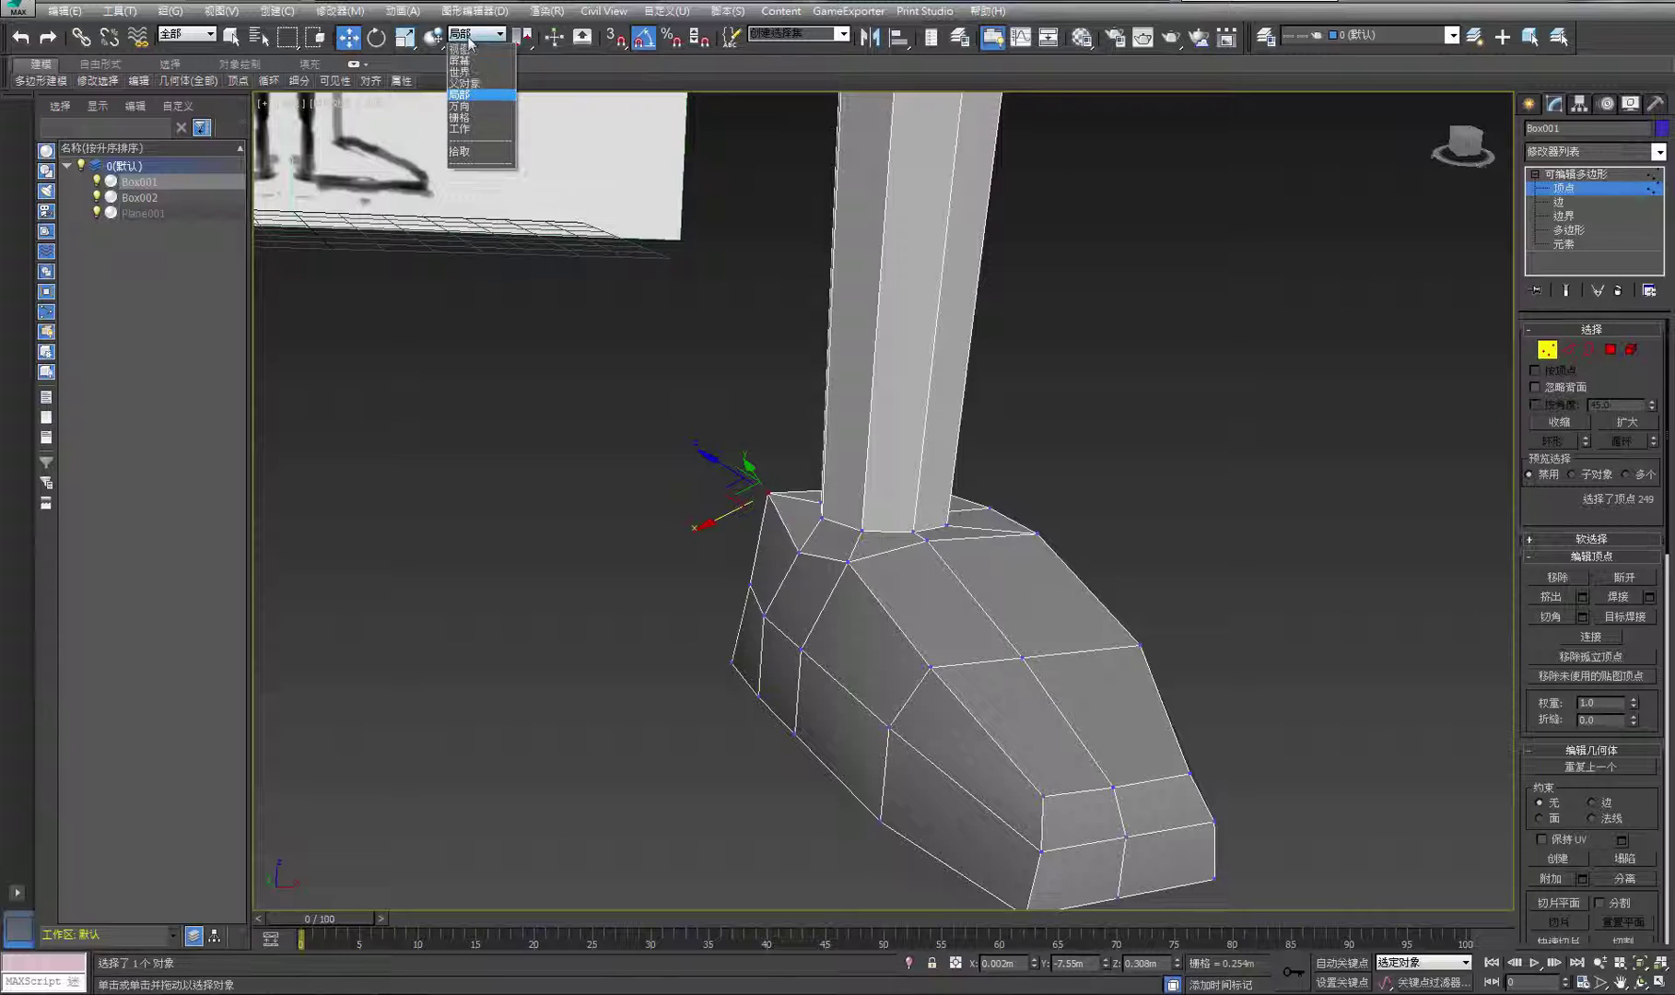
{"action": "left_click", "coordinate": [465, 120]}
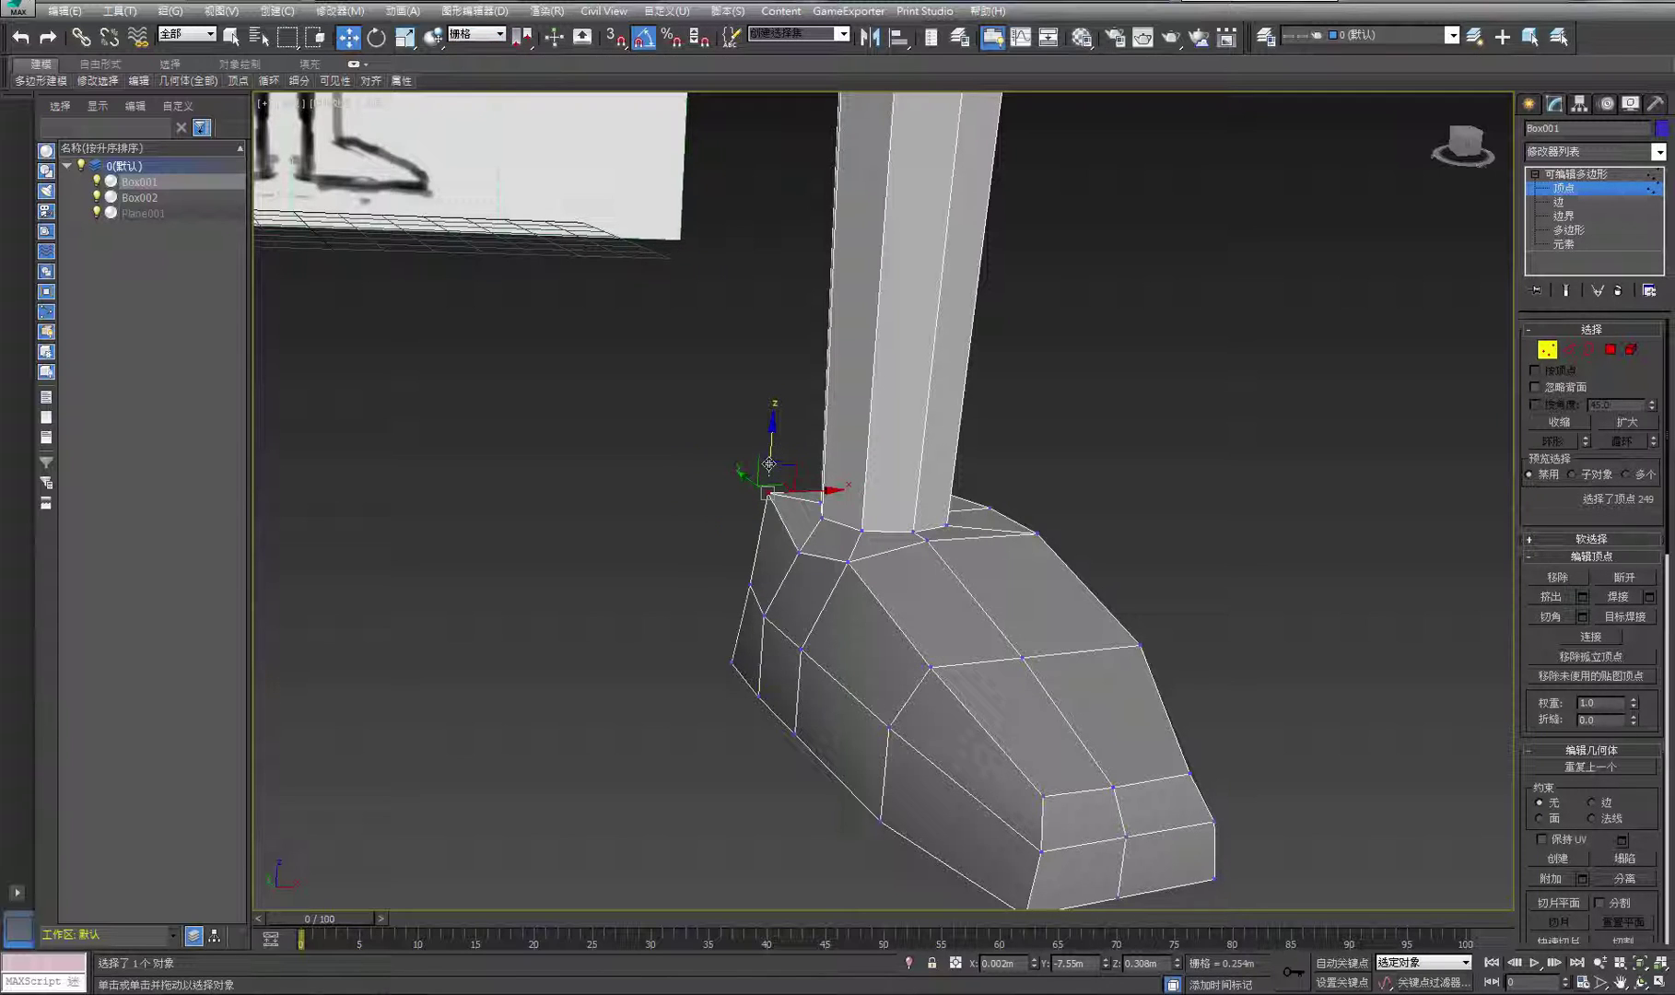
Lower the upper heel corner vertex to Z about 0.26 m and nudge the middle-row side vertex inward to X about -0.048 m
{"action": "left_click_drag", "start_coordinate": [768, 464], "coordinate": [769, 489]}
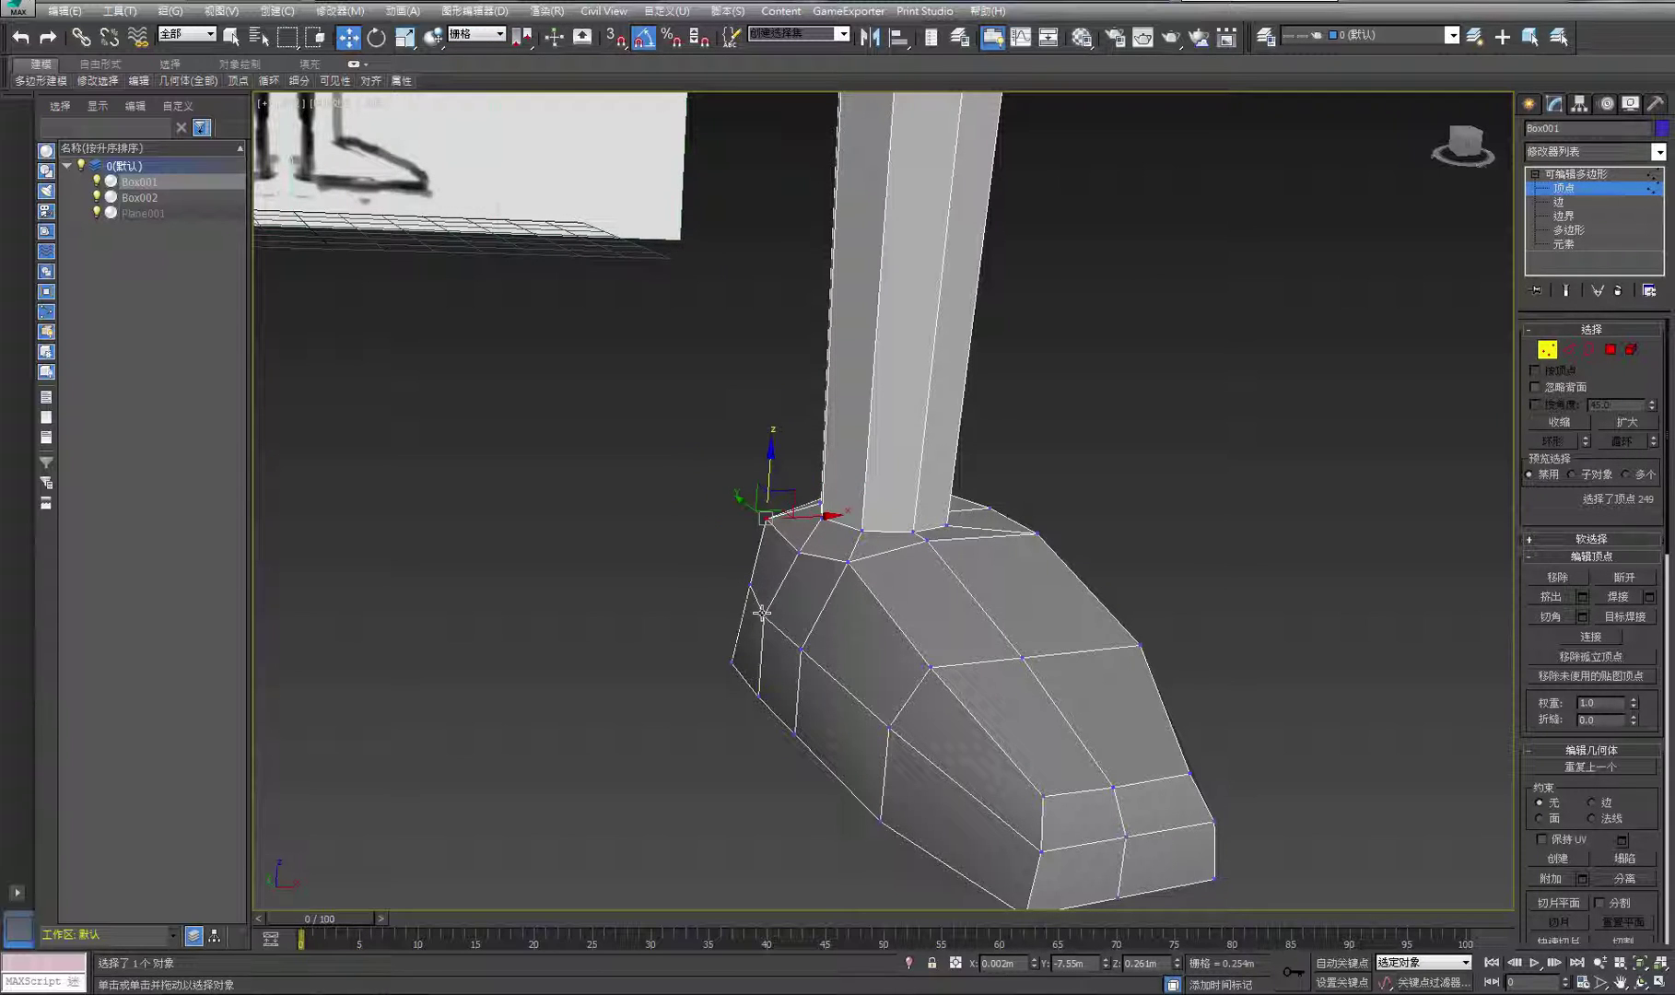
{"action": "left_click", "coordinate": [762, 613]}
{"action": "left_click_drag", "start_coordinate": [812, 613], "coordinate": [817, 613]}
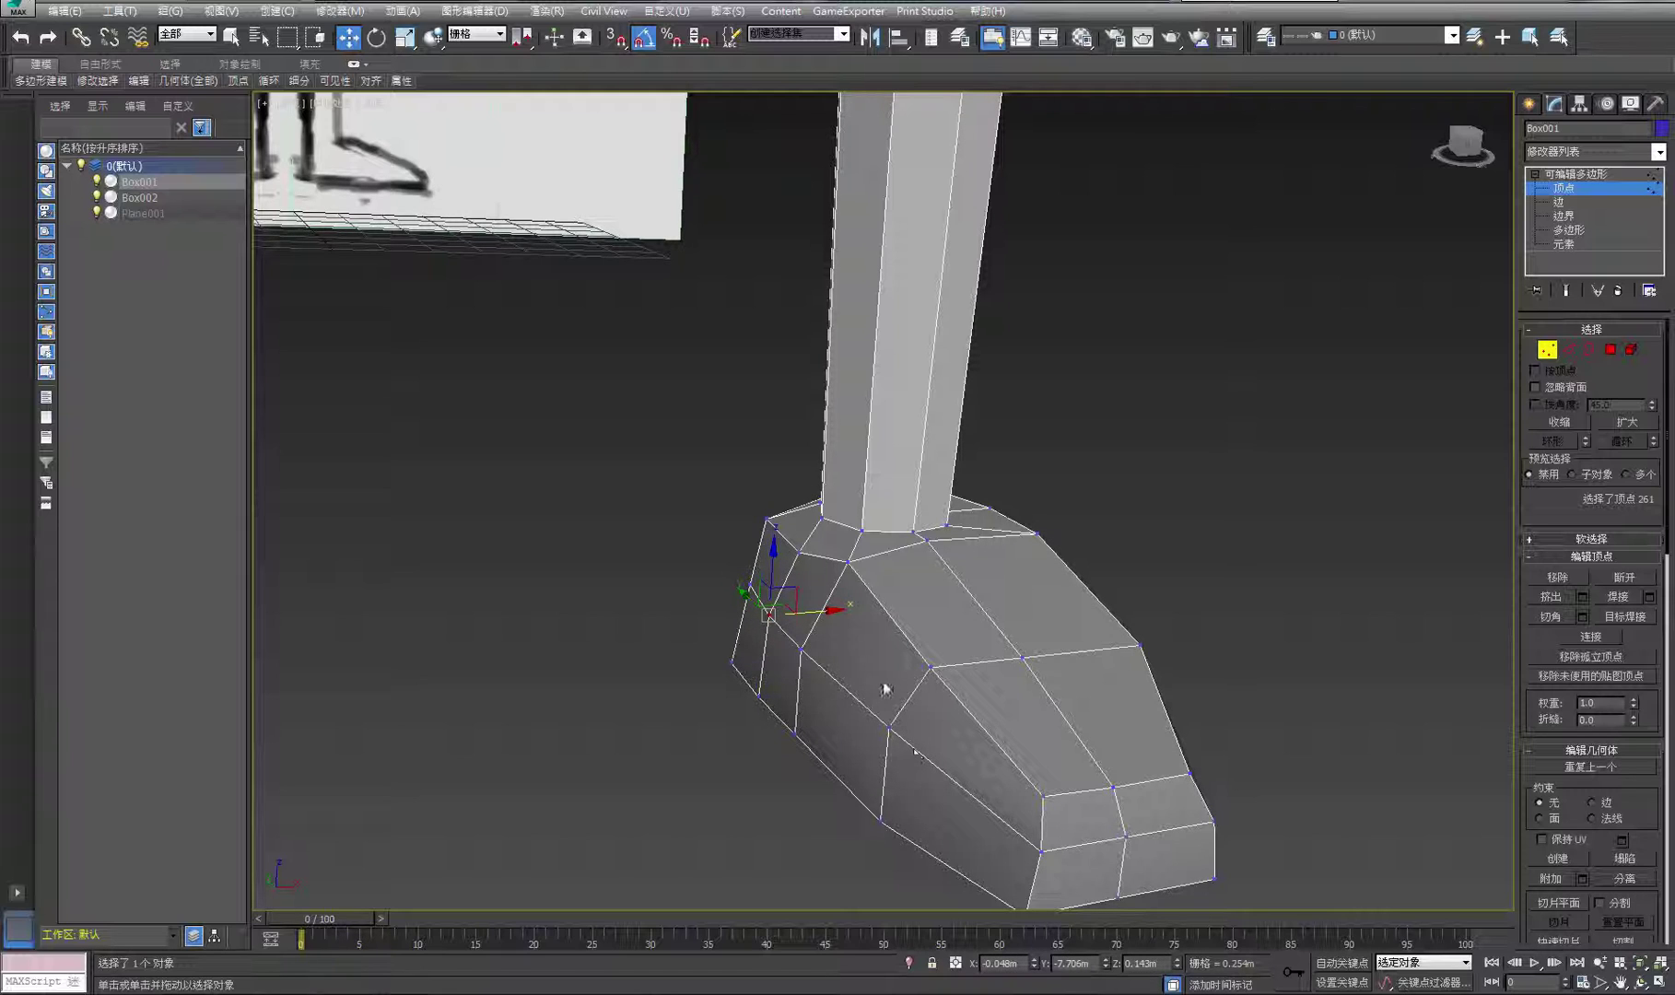
Lower the upper instep vertex on the opposite side of the foot to Z about 0.268 m
{"action": "left_click", "coordinate": [847, 562]}
{"action": "left_click", "coordinate": [935, 545]}
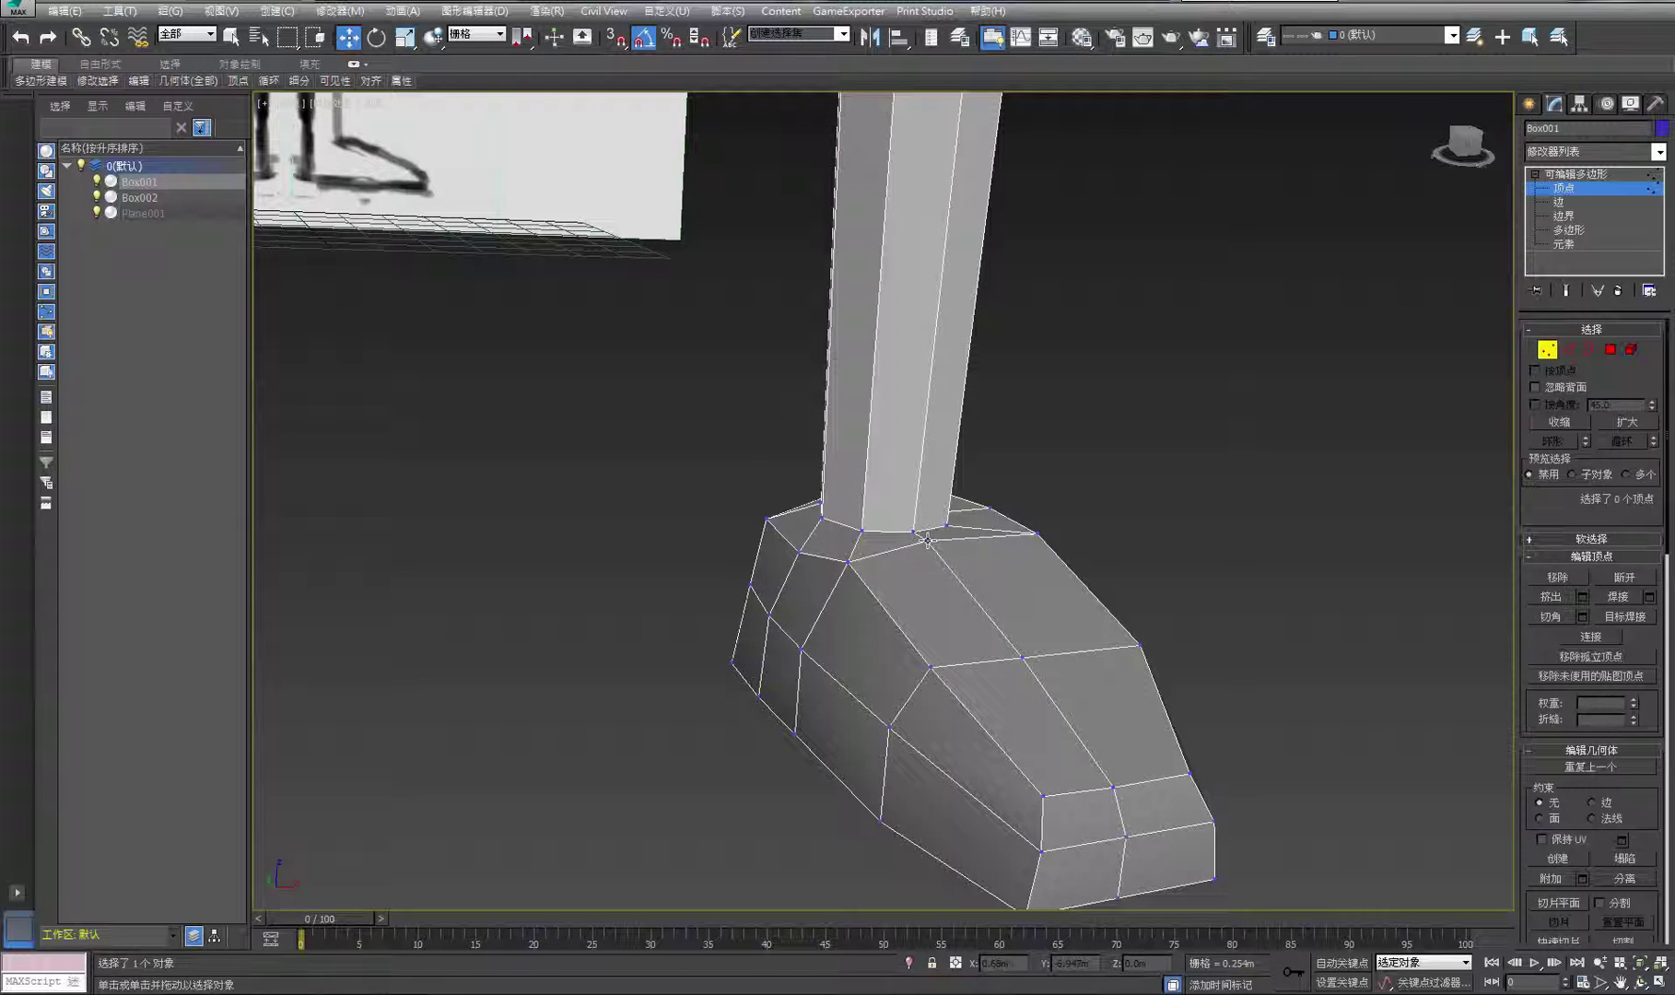
{"action": "left_click", "coordinate": [927, 540]}
{"action": "left_click", "coordinate": [1037, 532]}
{"action": "left_click", "coordinate": [1037, 533]}
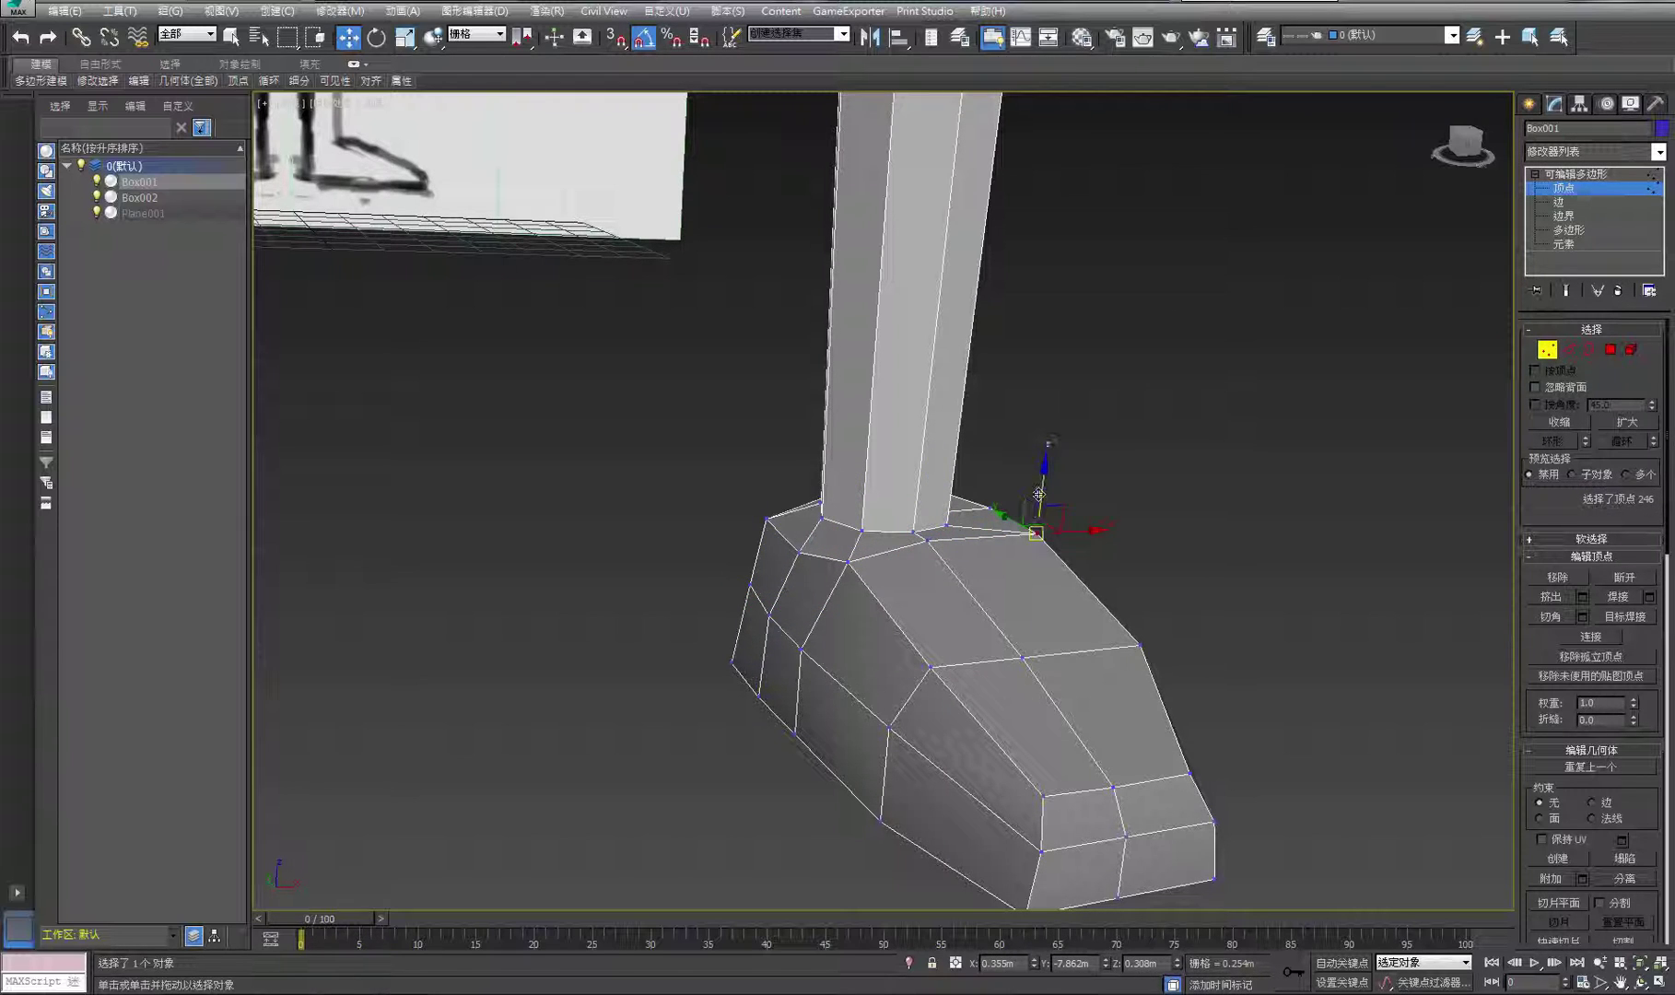
{"action": "left_click_drag", "start_coordinate": [1038, 533], "coordinate": [1090, 606]}
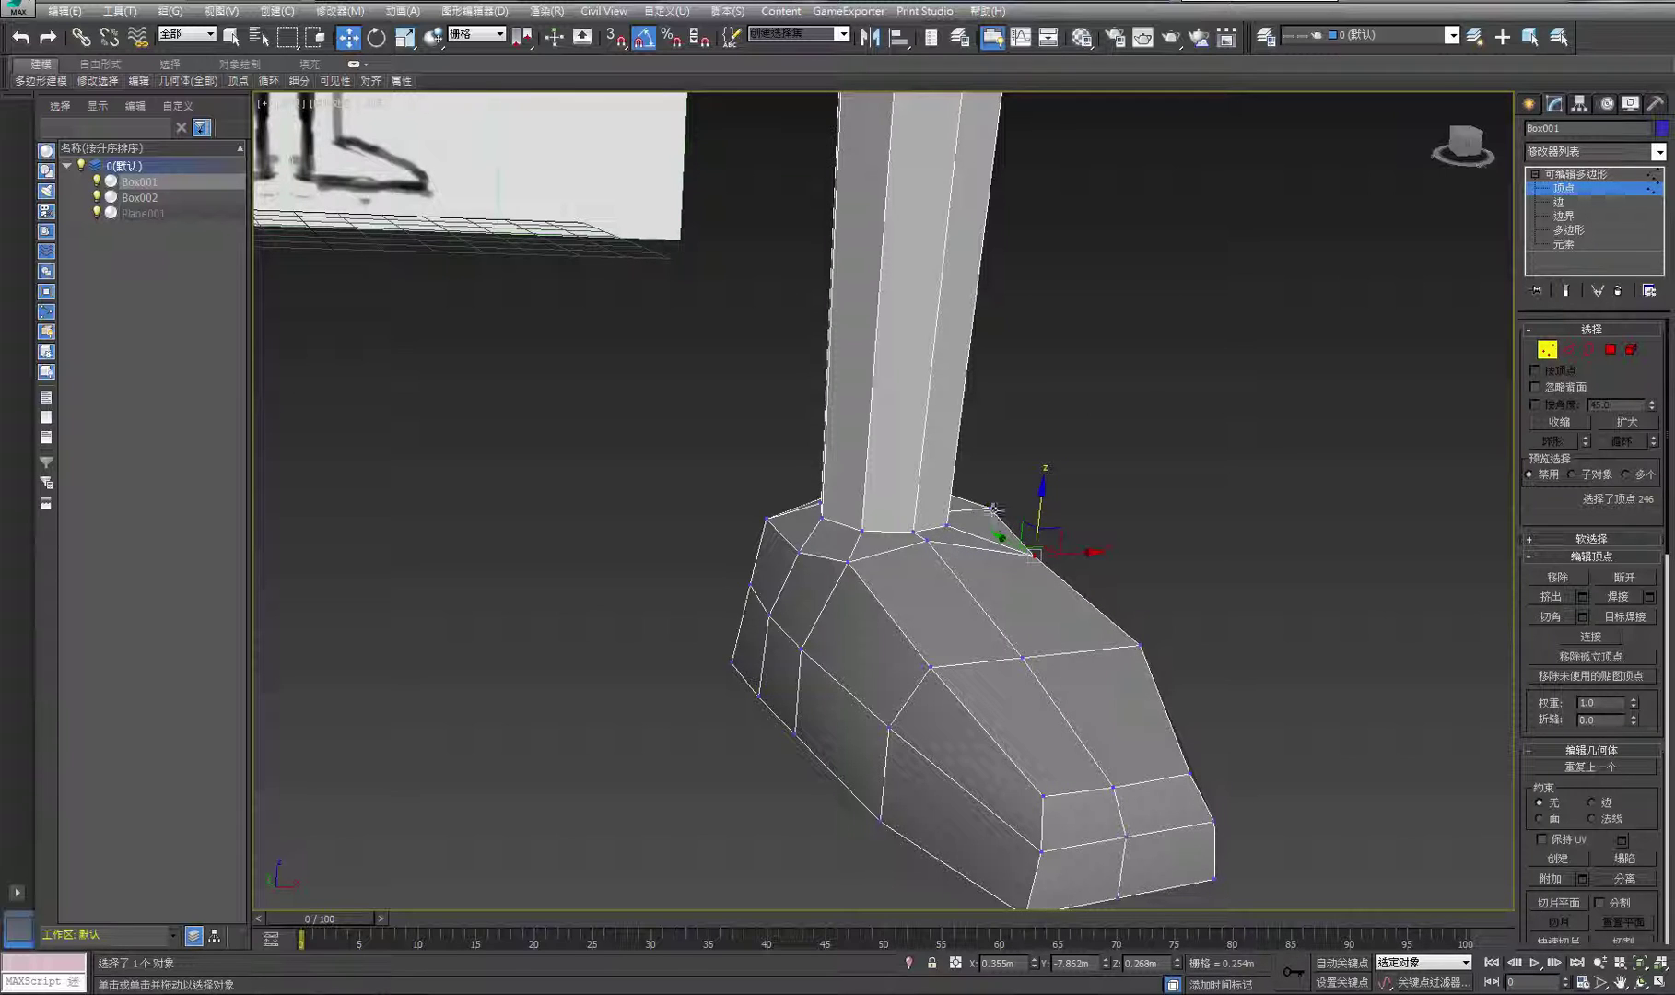
Lower the forward side instep vertex to Z about 0.191 m and pull the opposite-side upper heel corner vertex slightly inward
{"action": "left_click", "coordinate": [1140, 644]}
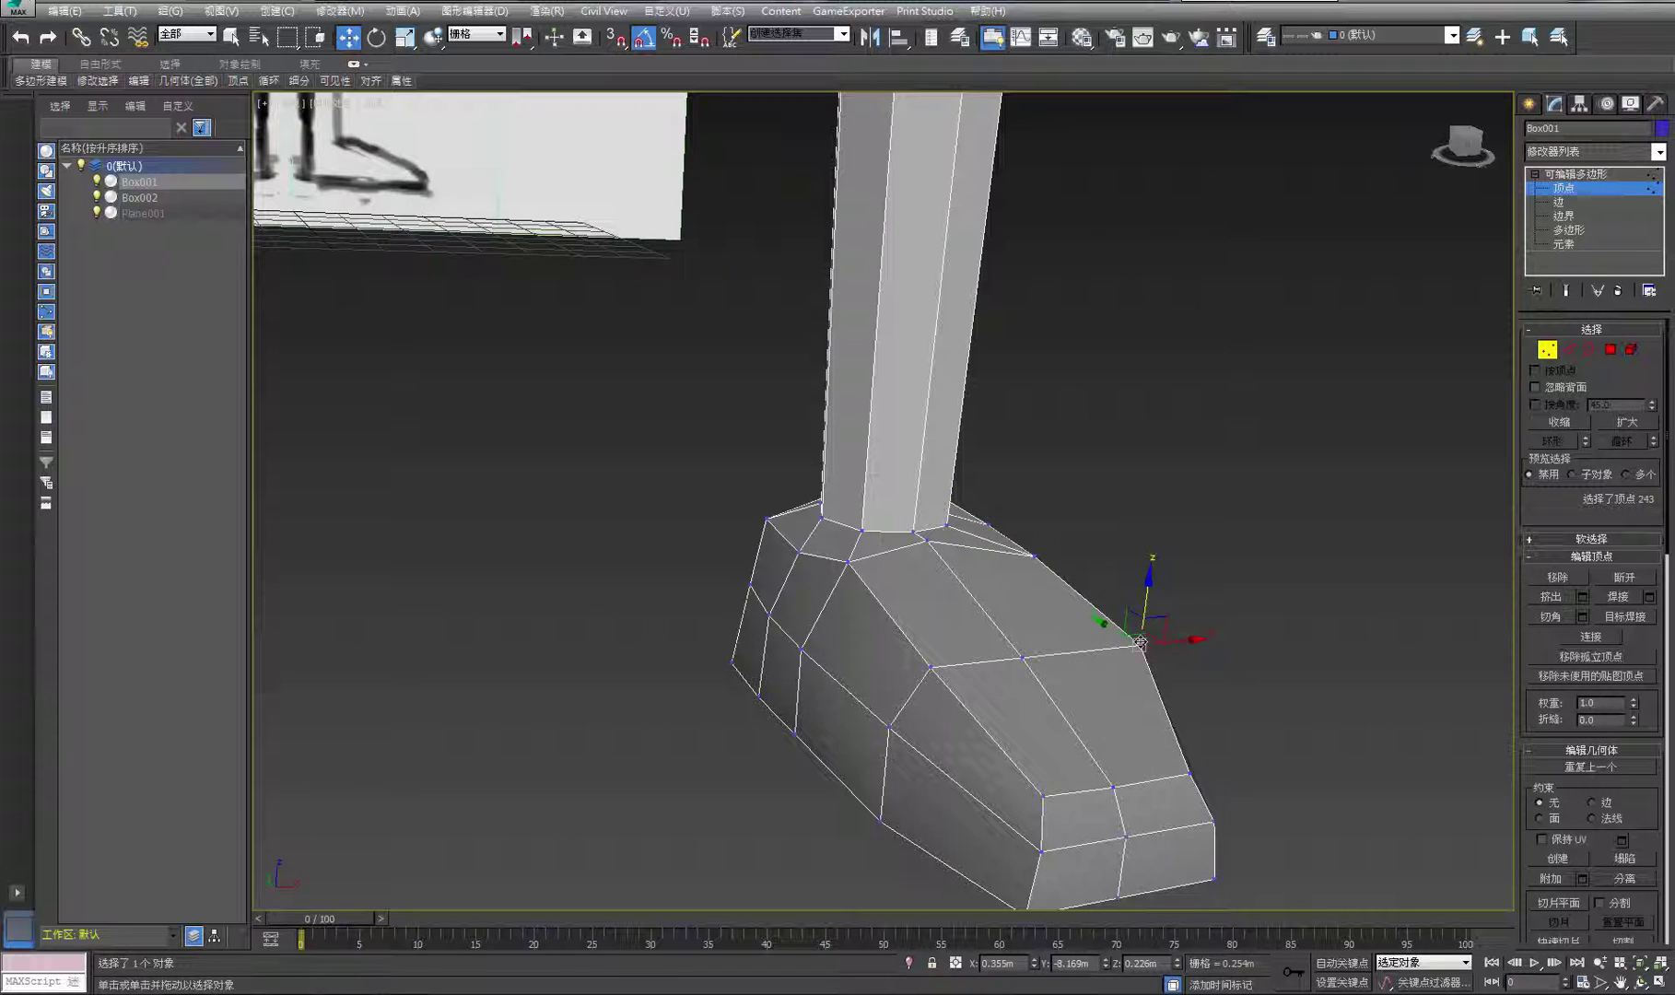
{"action": "left_click_drag", "start_coordinate": [1140, 643], "coordinate": [1136, 666]}
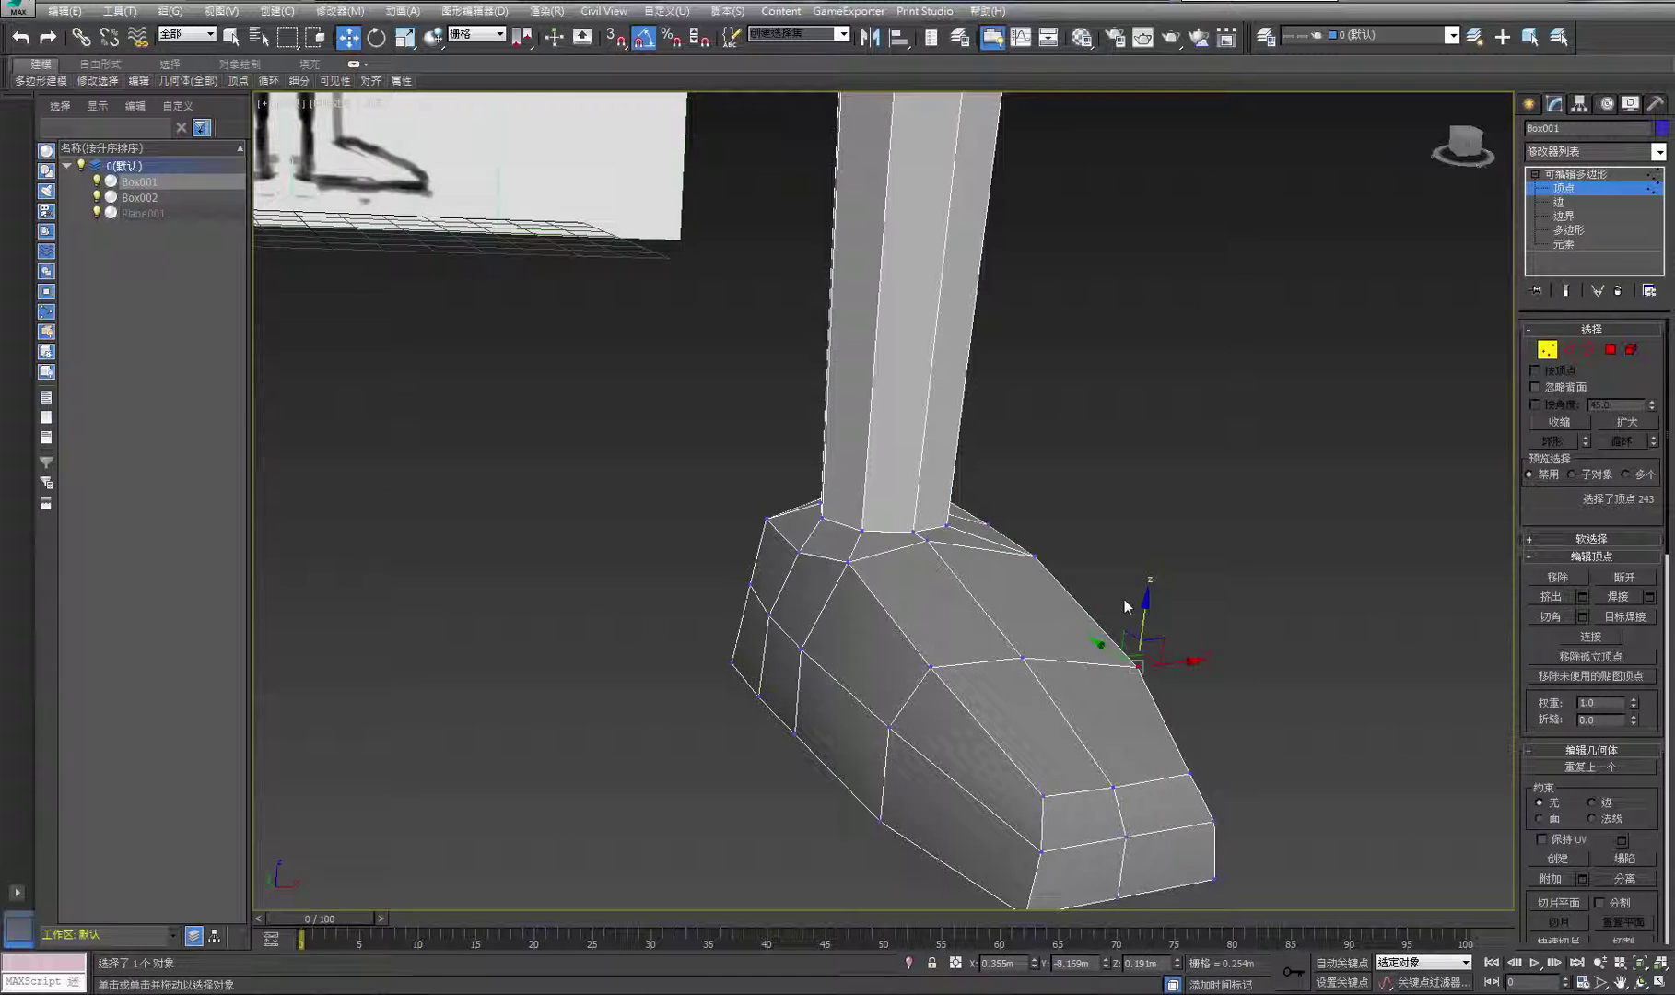
{"action": "left_click", "coordinate": [1641, 982]}
{"action": "left_click_drag", "start_coordinate": [885, 589], "coordinate": [1081, 534]}
{"action": "right_click", "coordinate": [1079, 532]}
{"action": "left_click", "coordinate": [996, 439]}
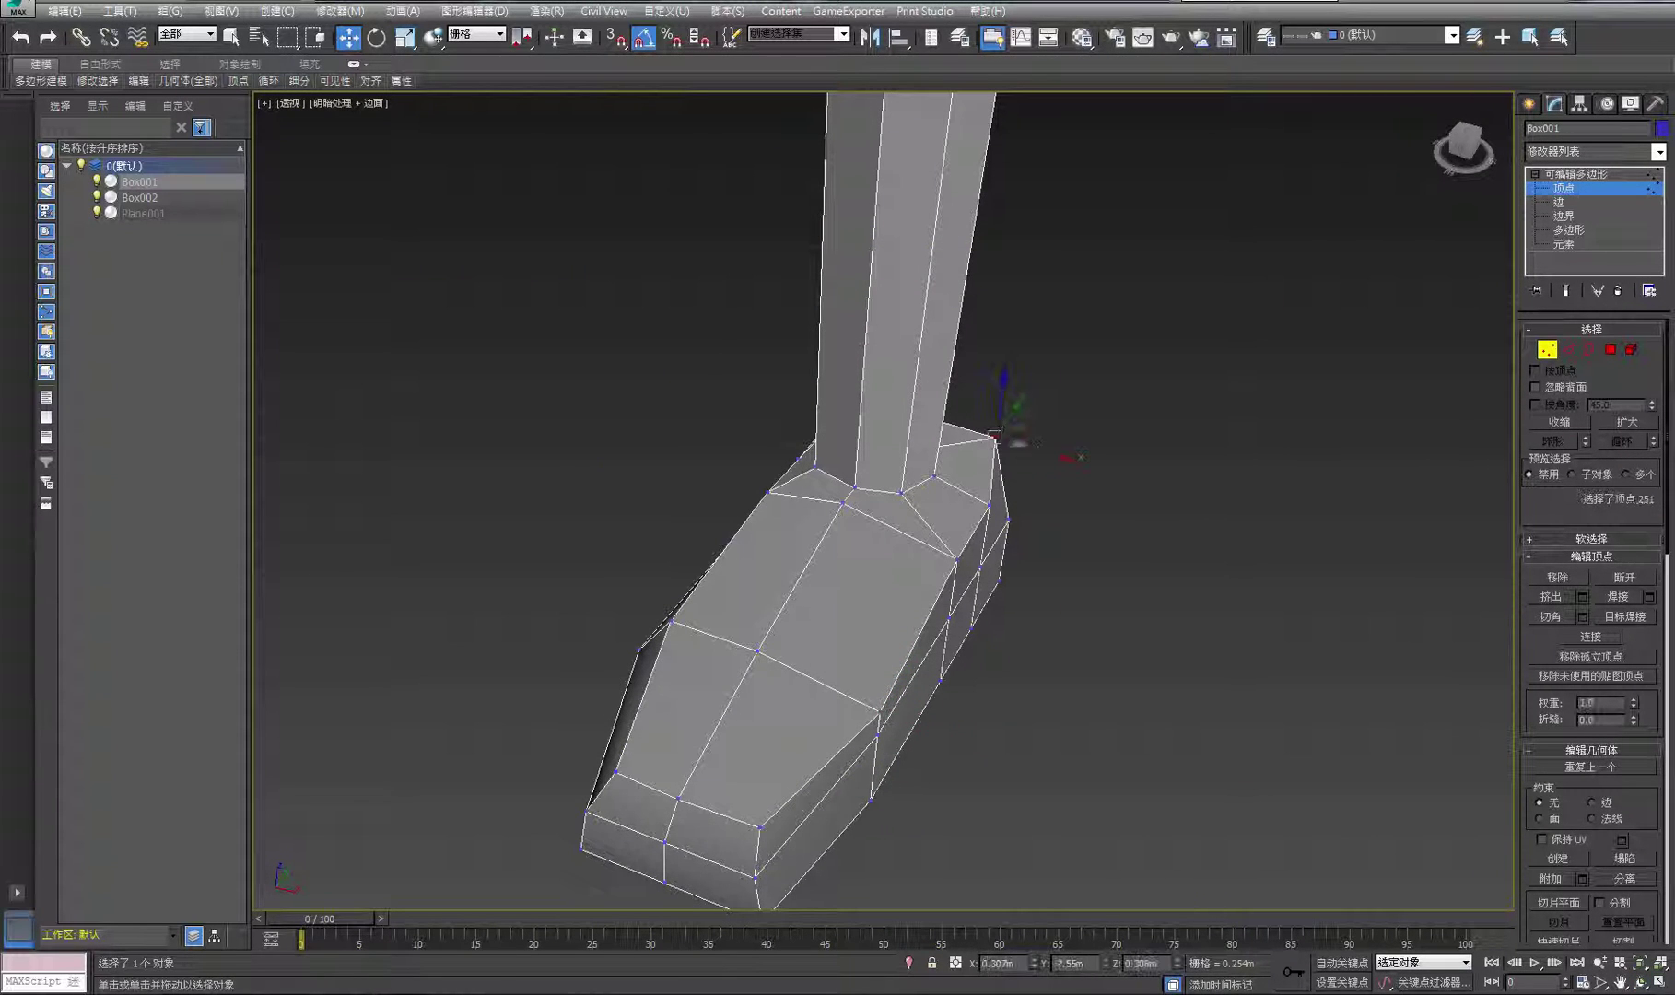
{"action": "left_click_drag", "start_coordinate": [1041, 453], "coordinate": [1025, 480]}
Pull the four upper side-edge vertices inward along X, the front instep one to about 0.319 m and the toe one to about 0.255 m
{"action": "left_click", "coordinate": [973, 498]}
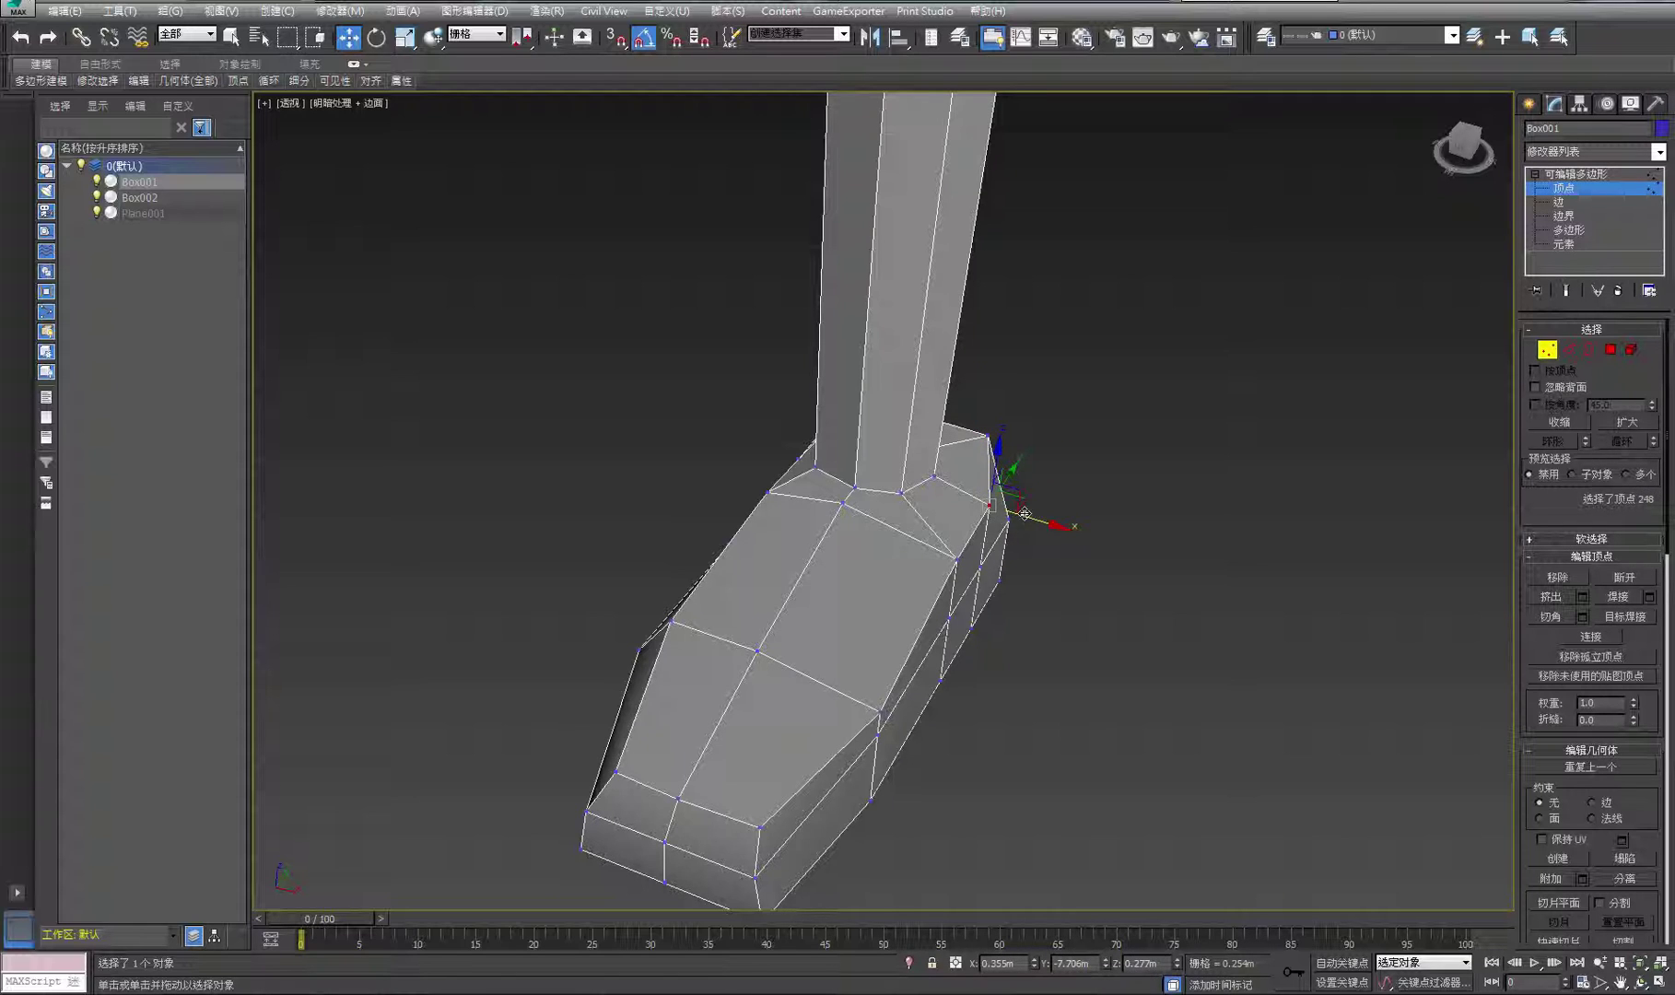
{"action": "left_click", "coordinate": [958, 561]}
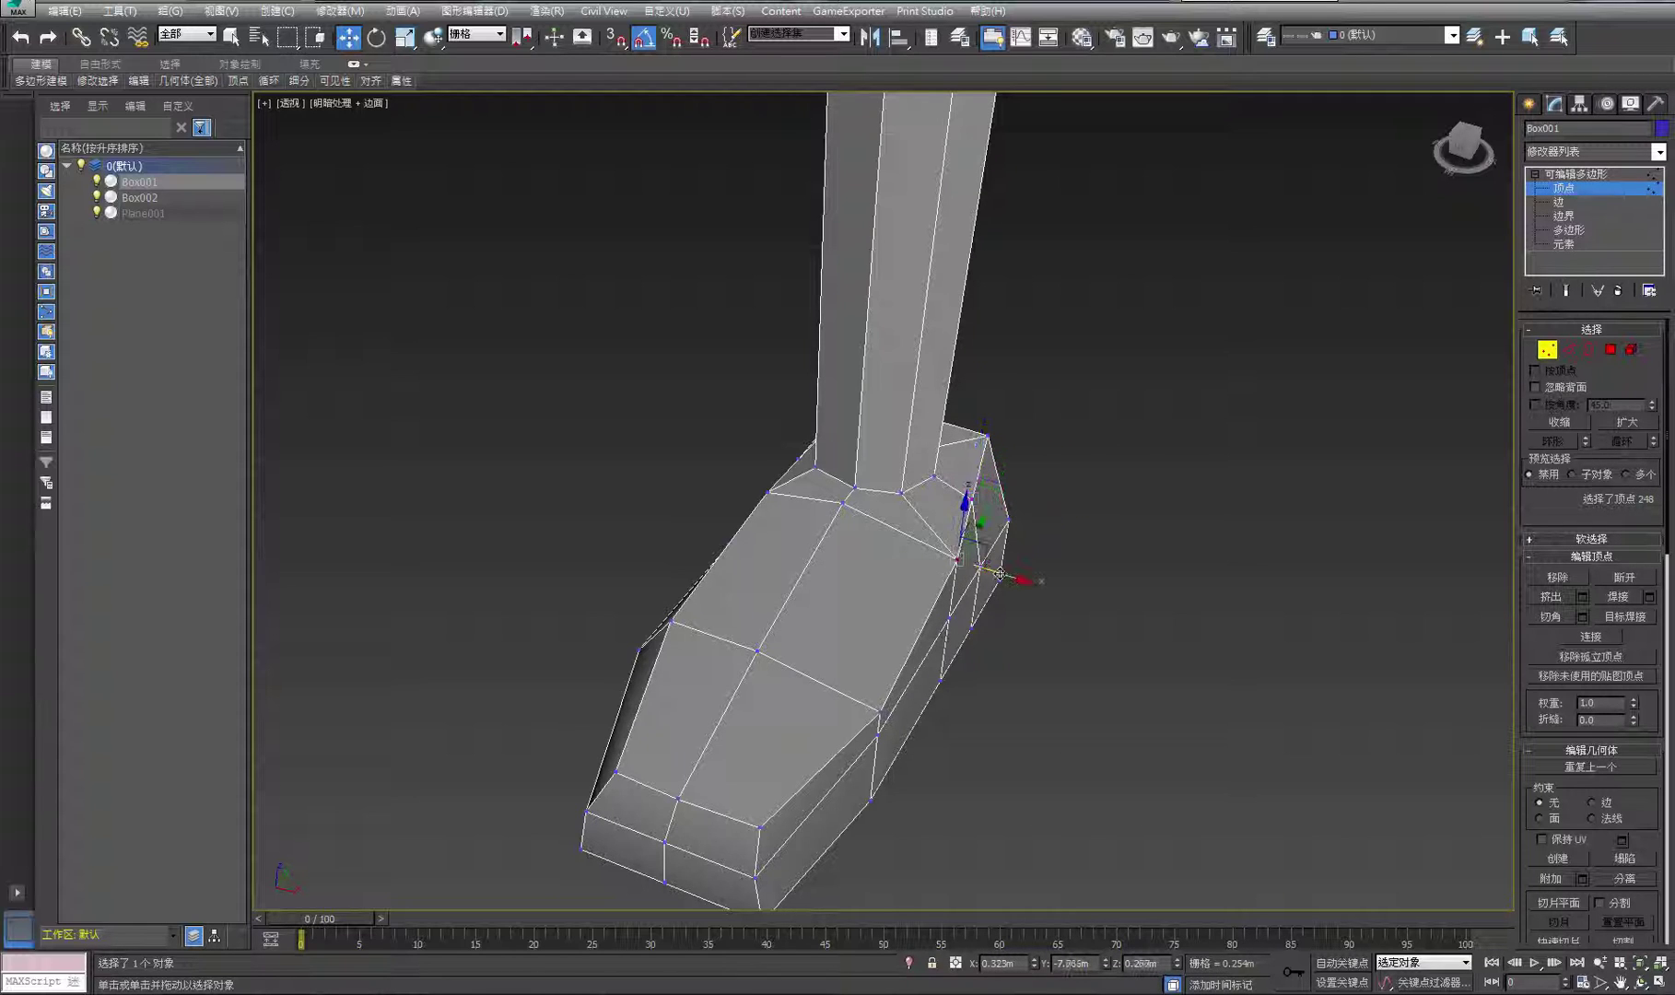
{"action": "left_click_drag", "start_coordinate": [984, 567], "coordinate": [958, 561]}
{"action": "left_click", "coordinate": [881, 712]}
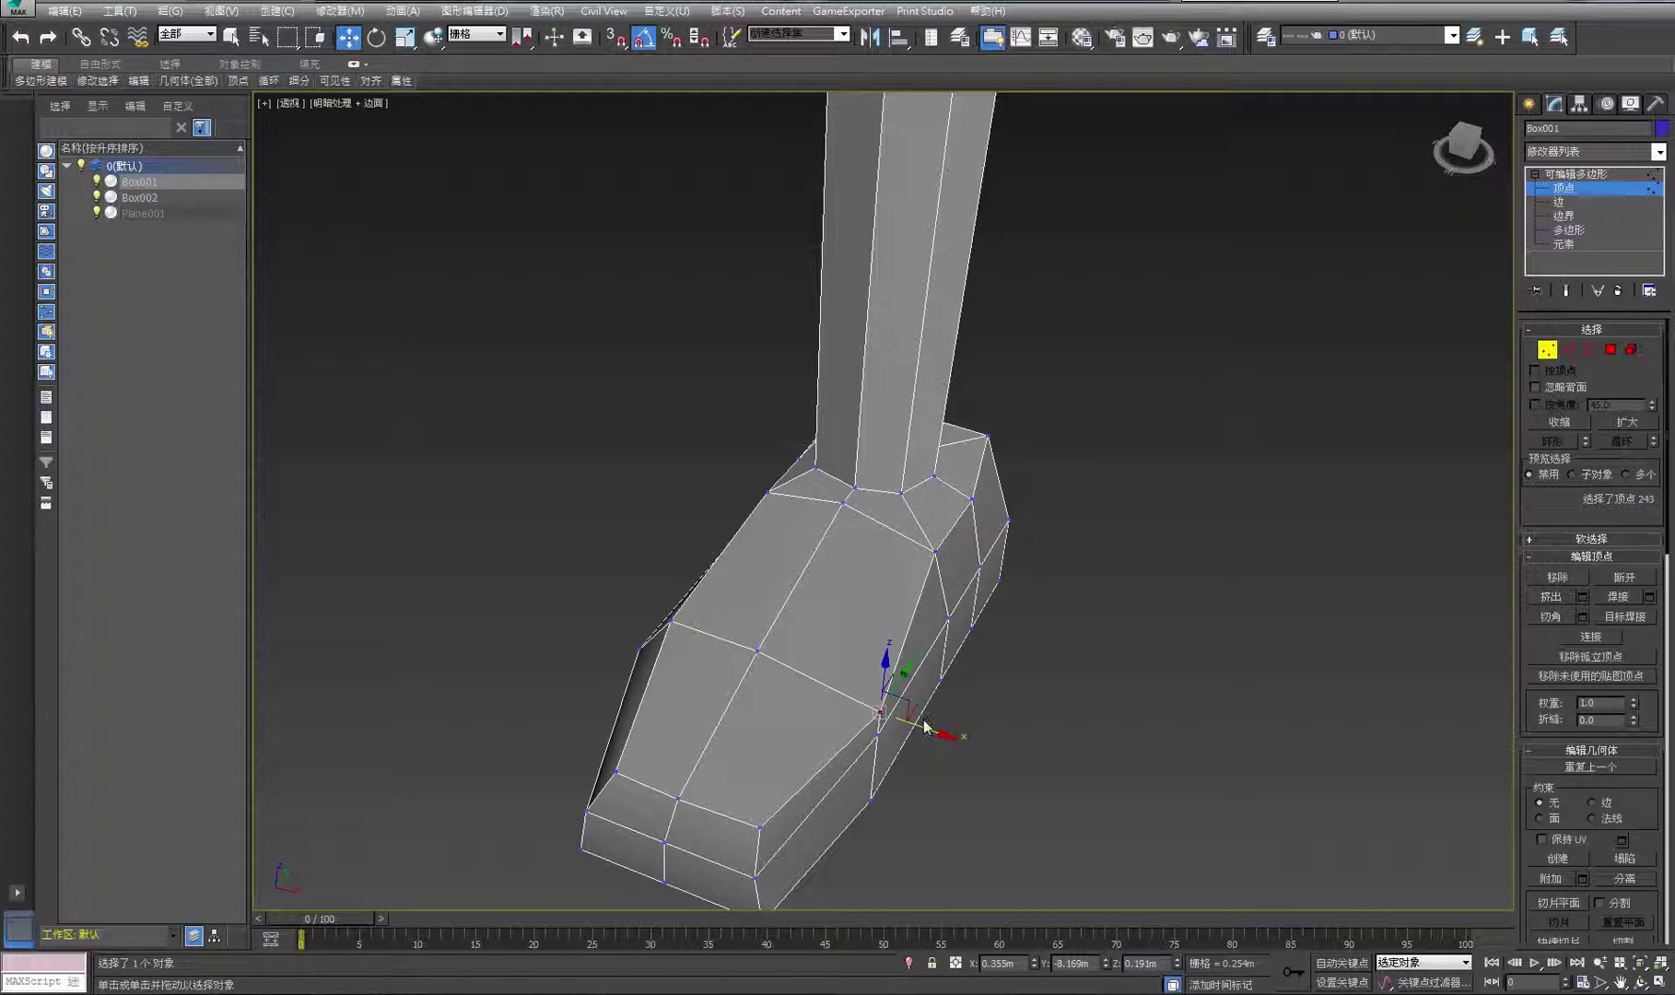
{"action": "left_click_drag", "start_coordinate": [920, 721], "coordinate": [898, 717]}
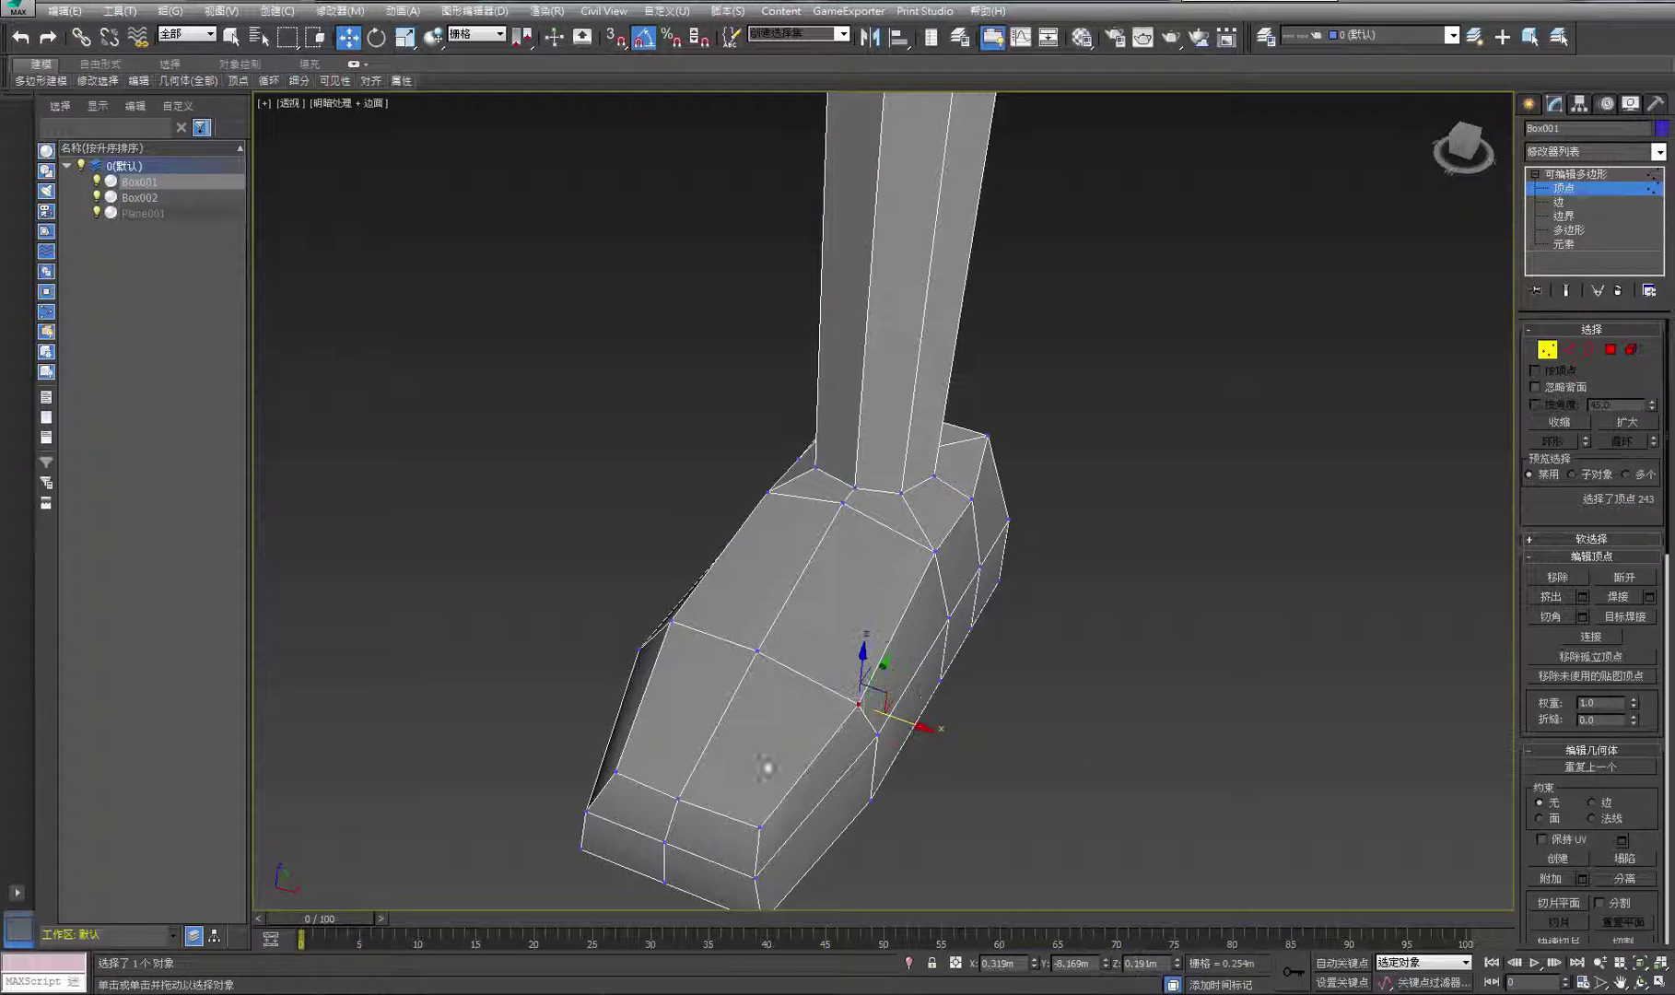
{"action": "left_click", "coordinate": [758, 830]}
{"action": "left_click_drag", "start_coordinate": [785, 835], "coordinate": [771, 830]}
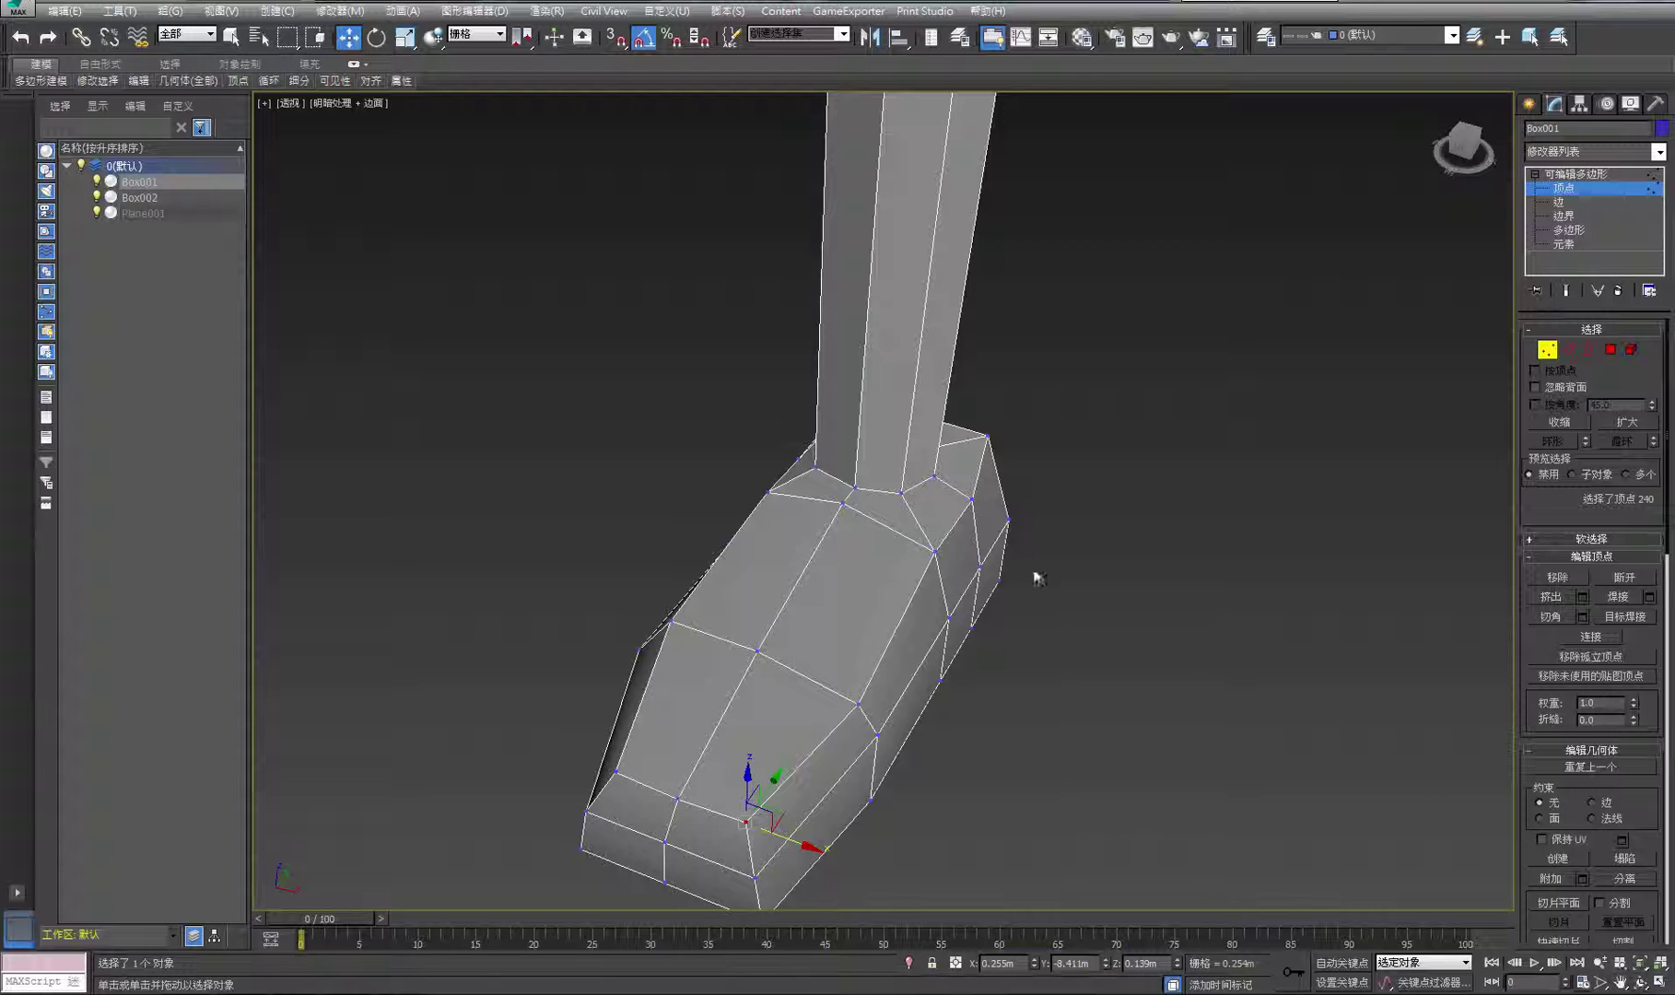
Pull the middle-row centre vertex at the back of the heel backward so the heel bulges out
{"action": "left_click", "coordinate": [1641, 982]}
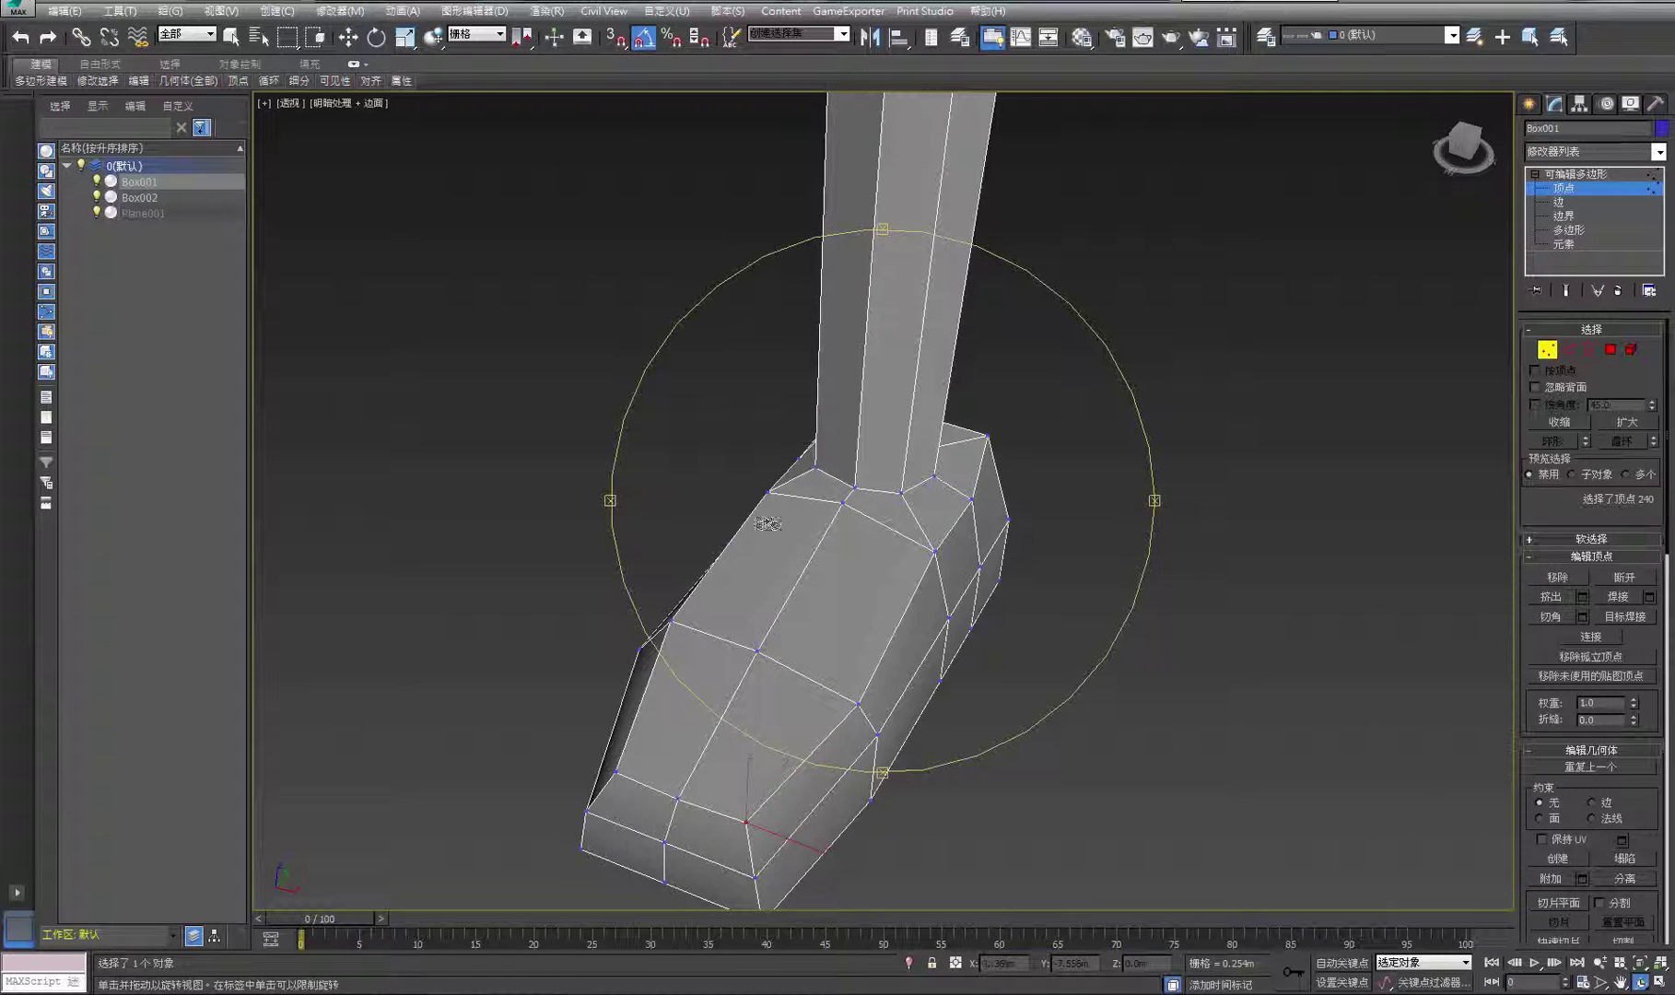
{"action": "left_click_drag", "start_coordinate": [765, 523], "coordinate": [804, 525]}
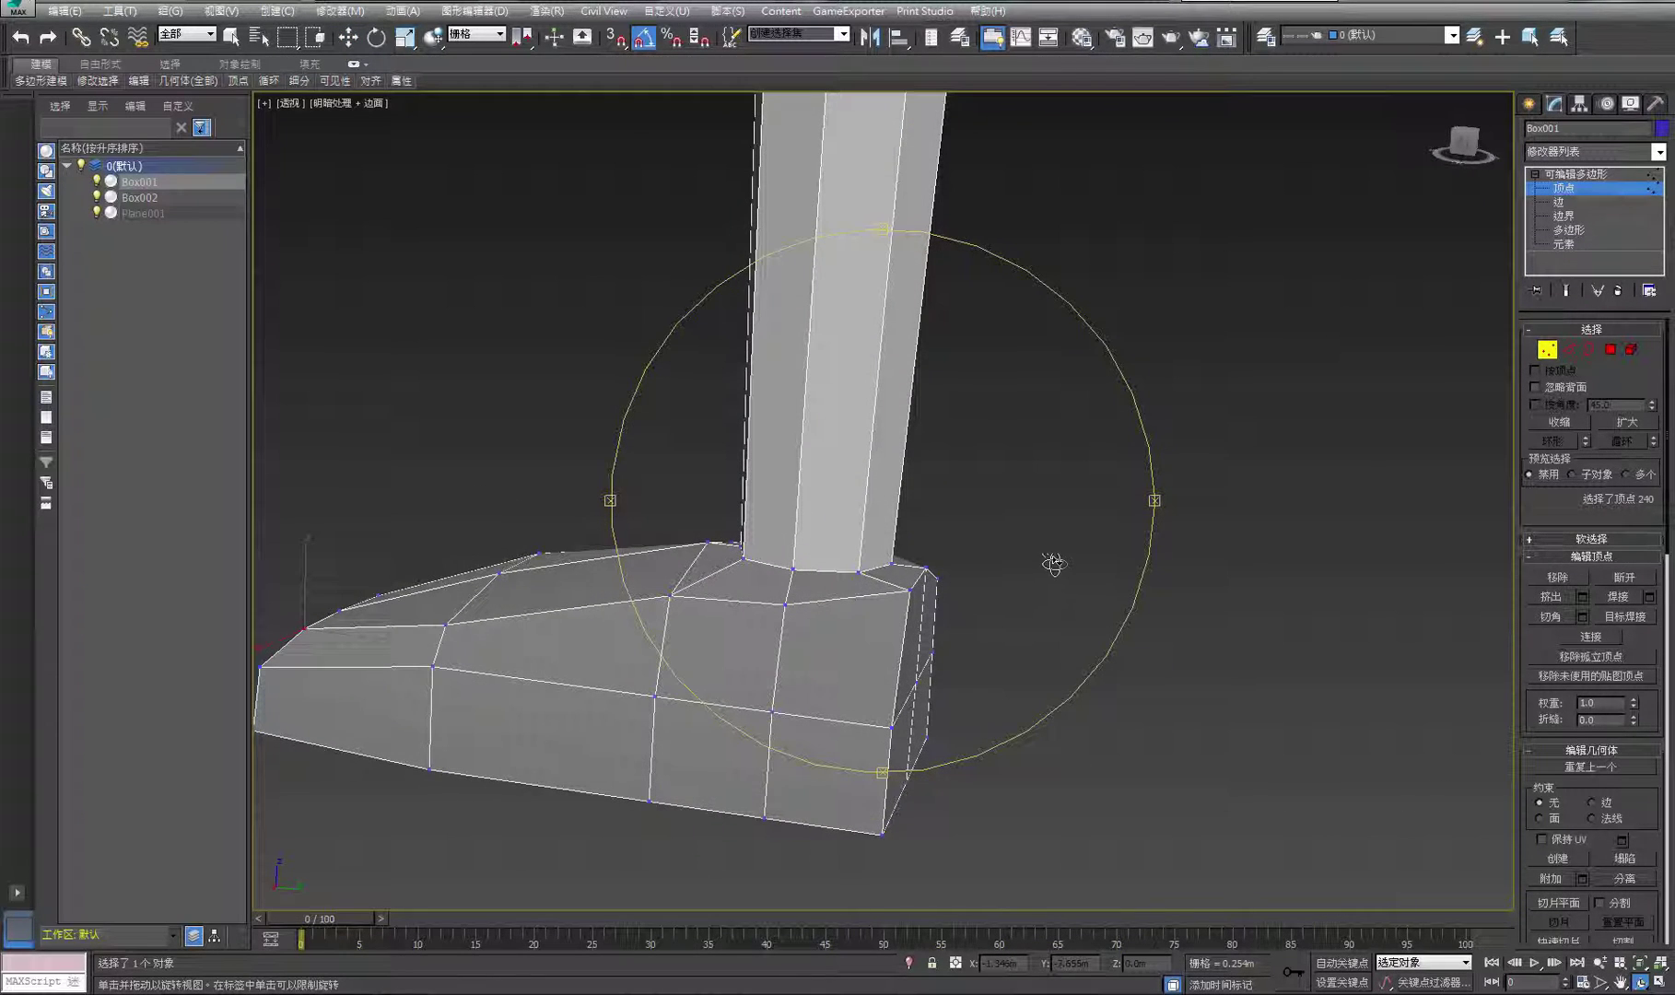
{"action": "left_click_drag", "start_coordinate": [908, 569], "coordinate": [924, 614]}
{"action": "right_click", "coordinate": [991, 585]}
{"action": "left_click", "coordinate": [893, 632]}
{"action": "left_click", "coordinate": [922, 606]}
{"action": "left_click", "coordinate": [940, 707]}
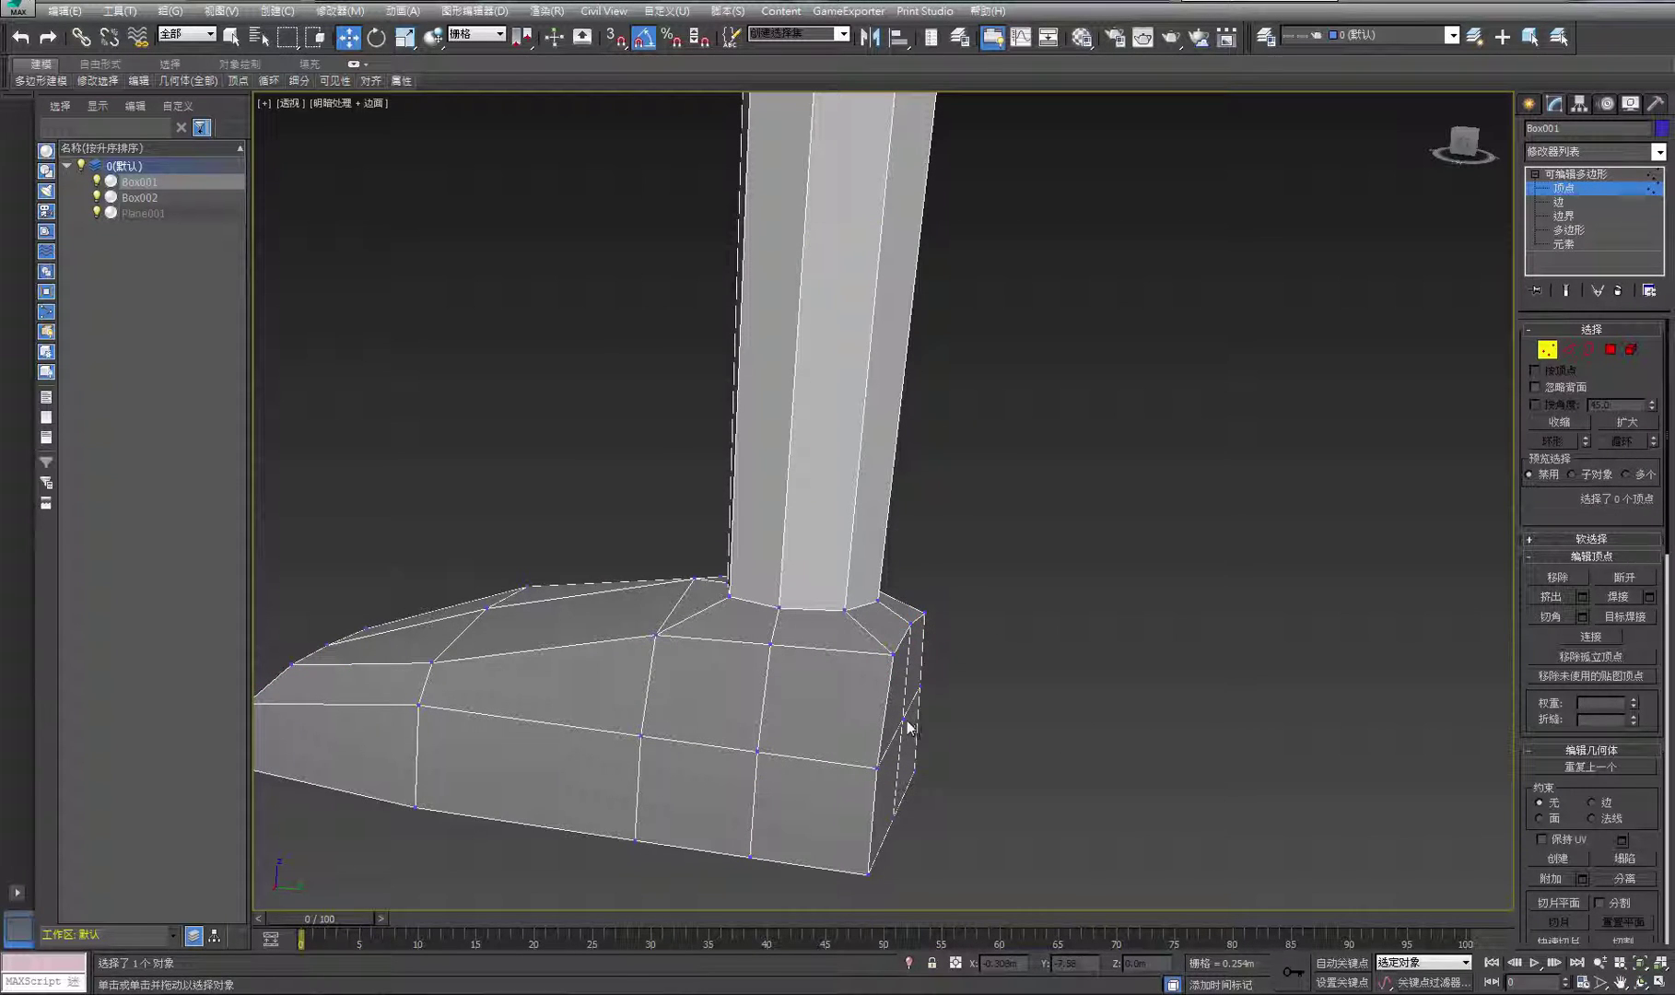
{"action": "left_click_drag", "start_coordinate": [906, 718], "coordinate": [952, 807]}
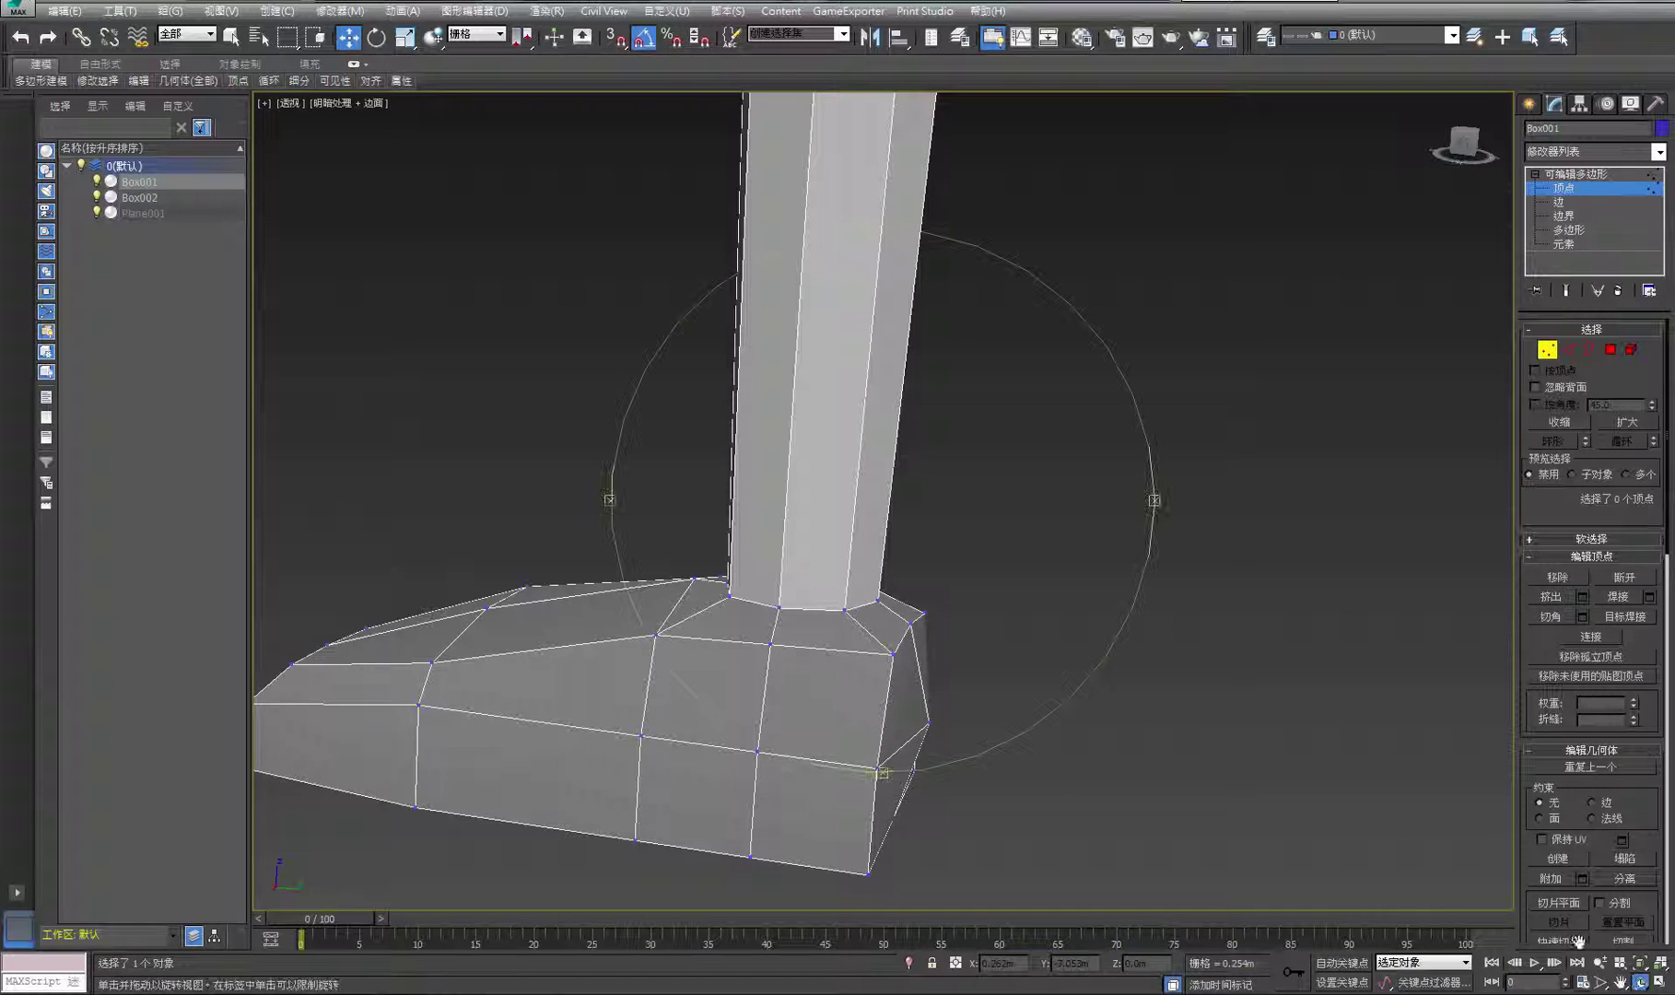
Select the three bottom vertices at the back of the heel and move them backward along Y
{"action": "middle_click_drag", "start_coordinate": [912, 657], "coordinate": [1118, 677], "text": "alt"}
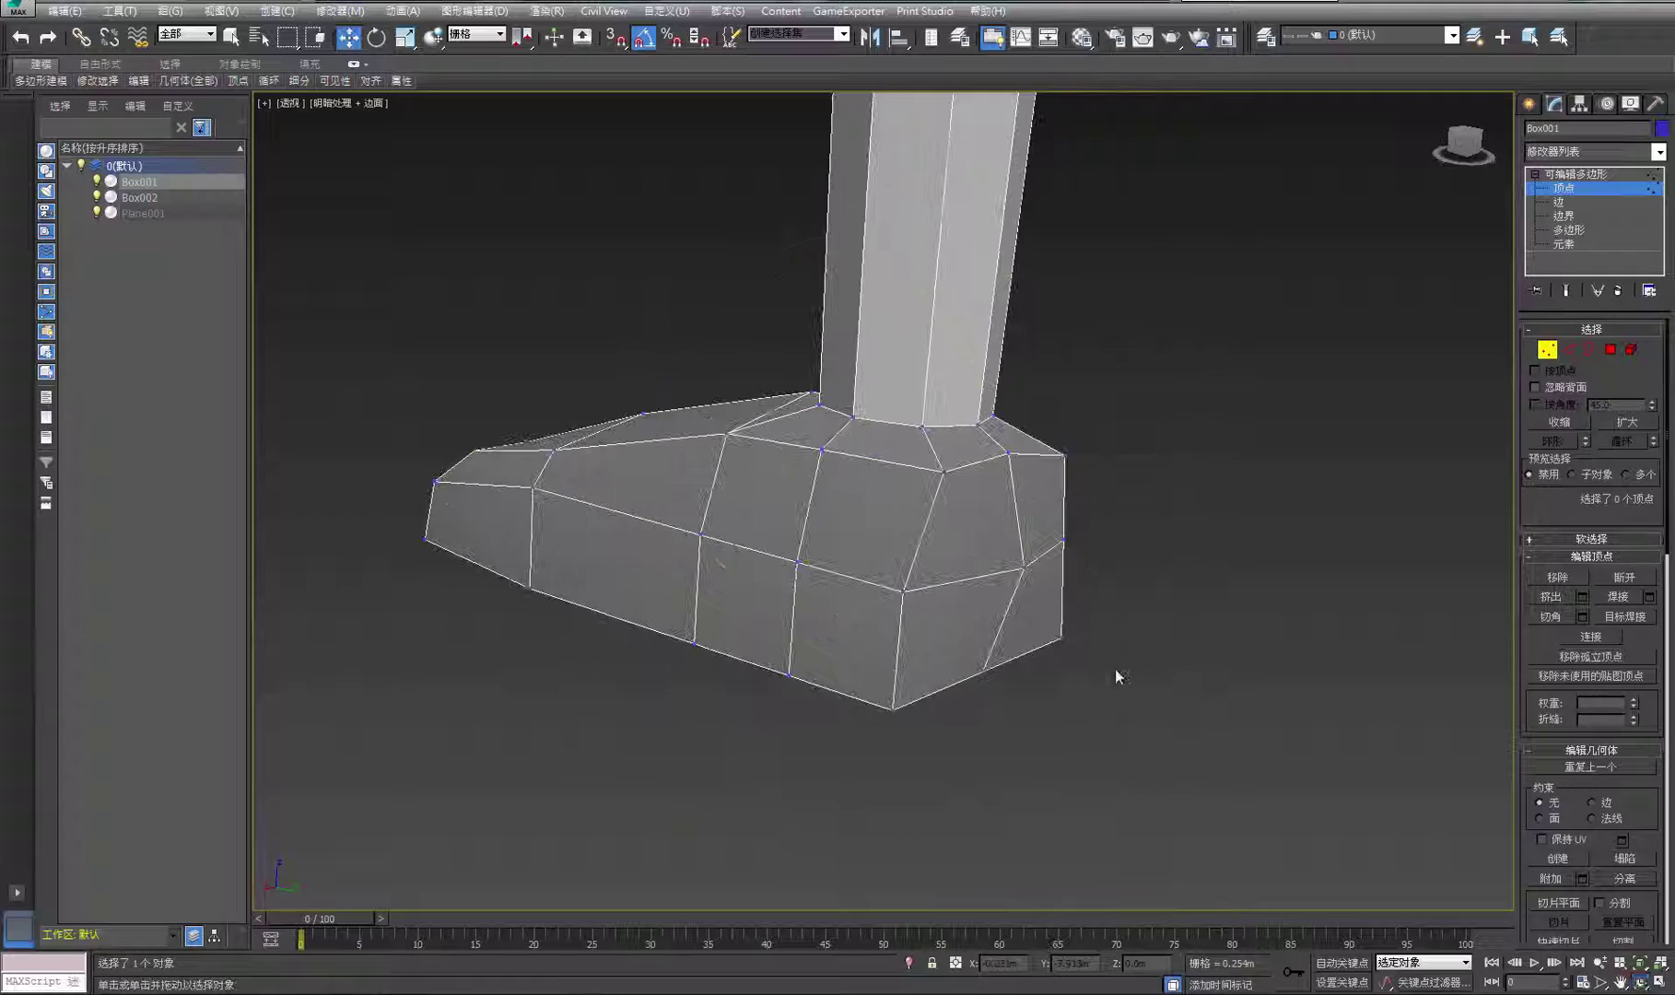
{"action": "left_click", "coordinate": [979, 669]}
{"action": "left_click", "coordinate": [1061, 639], "text": "ctrl"}
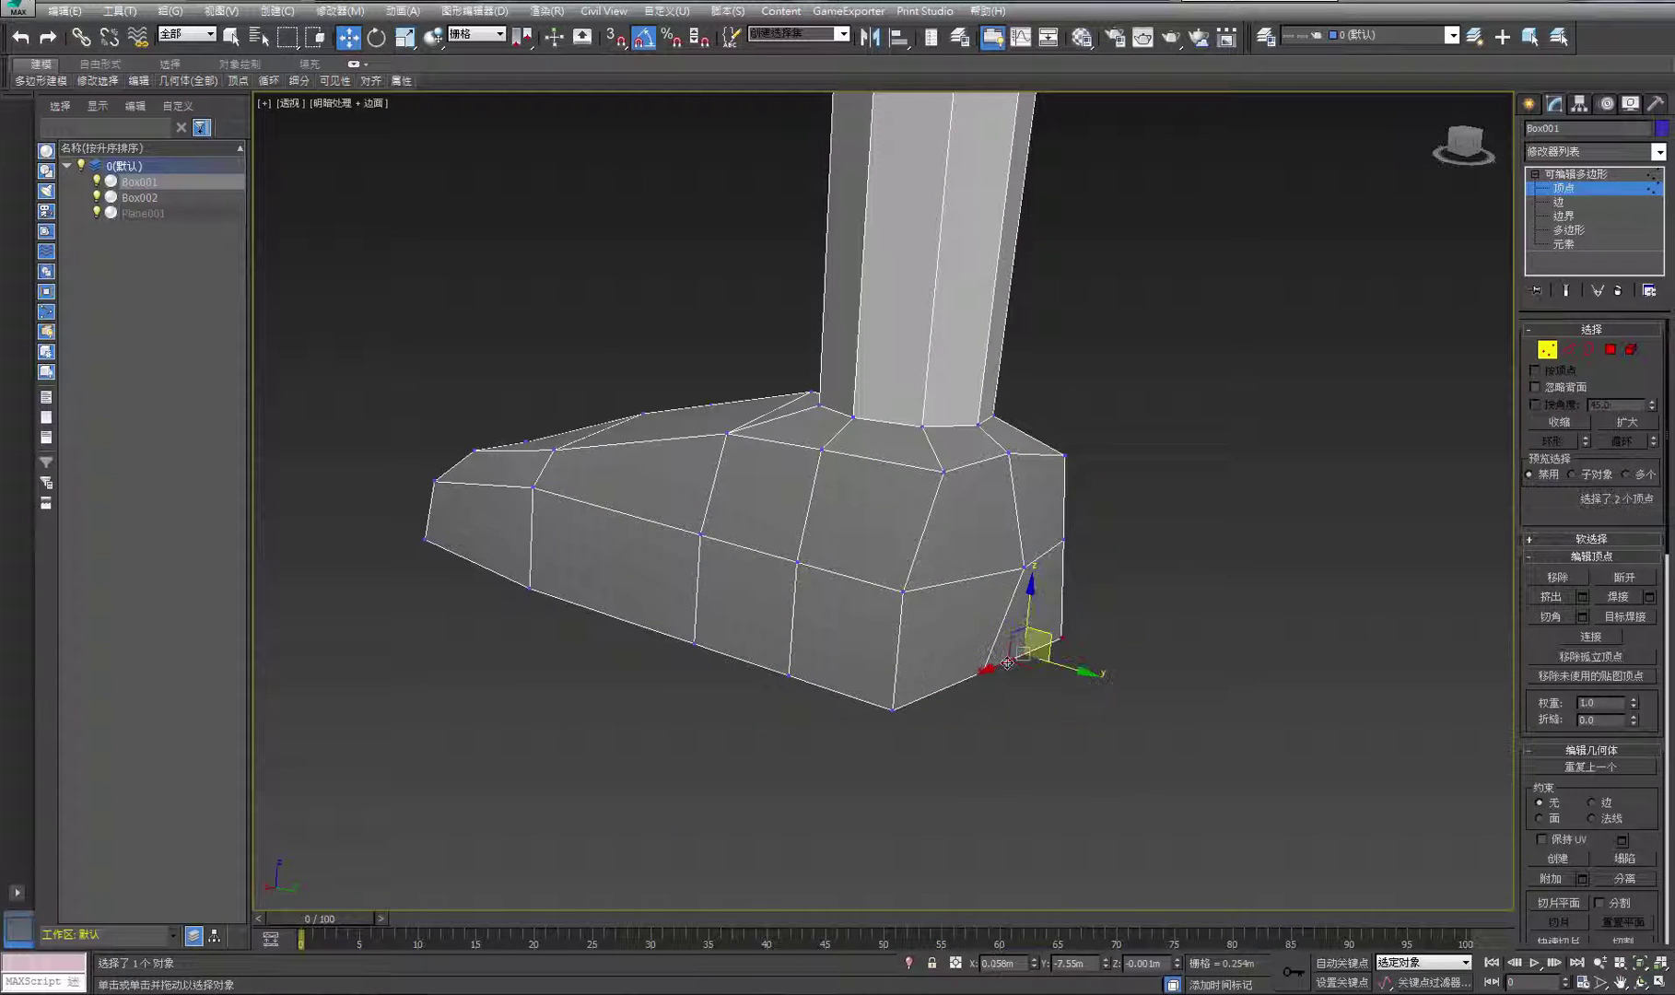
{"action": "left_click", "coordinate": [884, 712], "text": "ctrl"}
{"action": "left_click_drag", "start_coordinate": [1039, 690], "coordinate": [1125, 654]}
Move the two middle-row heel corner vertices backward, the outer one to Y about -7.52 m and the inner one to about -7.53 m
{"action": "left_click", "coordinate": [912, 597]}
{"action": "left_click", "coordinate": [904, 591]}
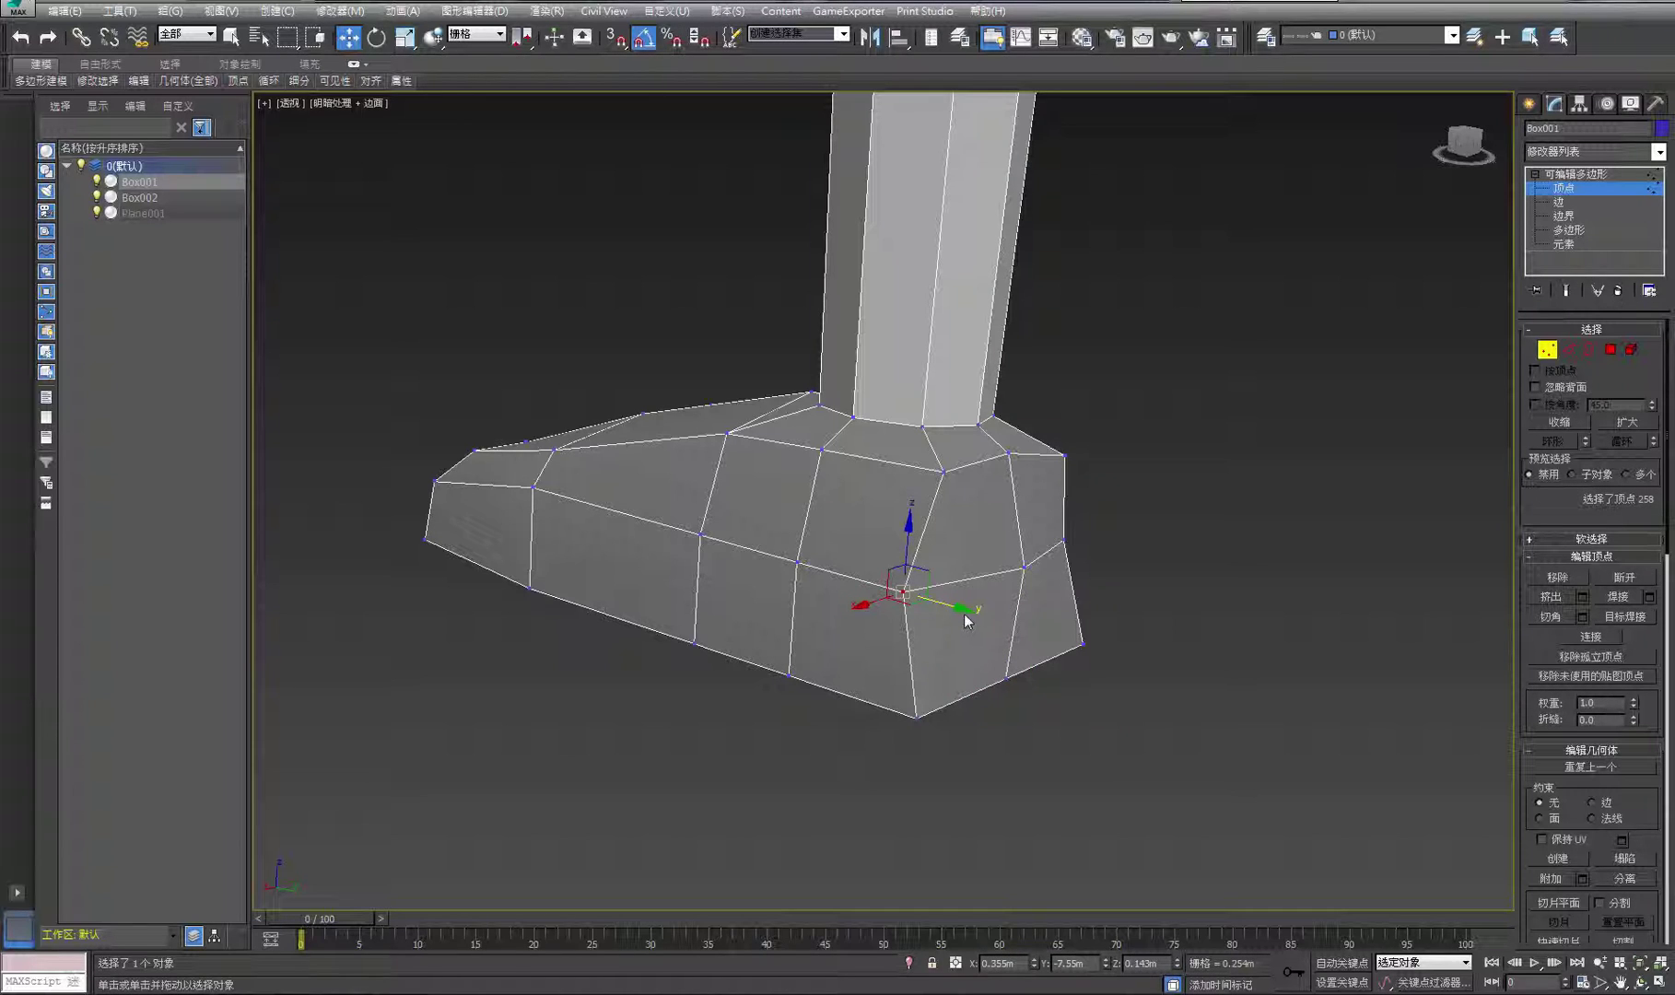
{"action": "left_click_drag", "start_coordinate": [918, 597], "coordinate": [938, 605]}
{"action": "left_click", "coordinate": [1066, 545]}
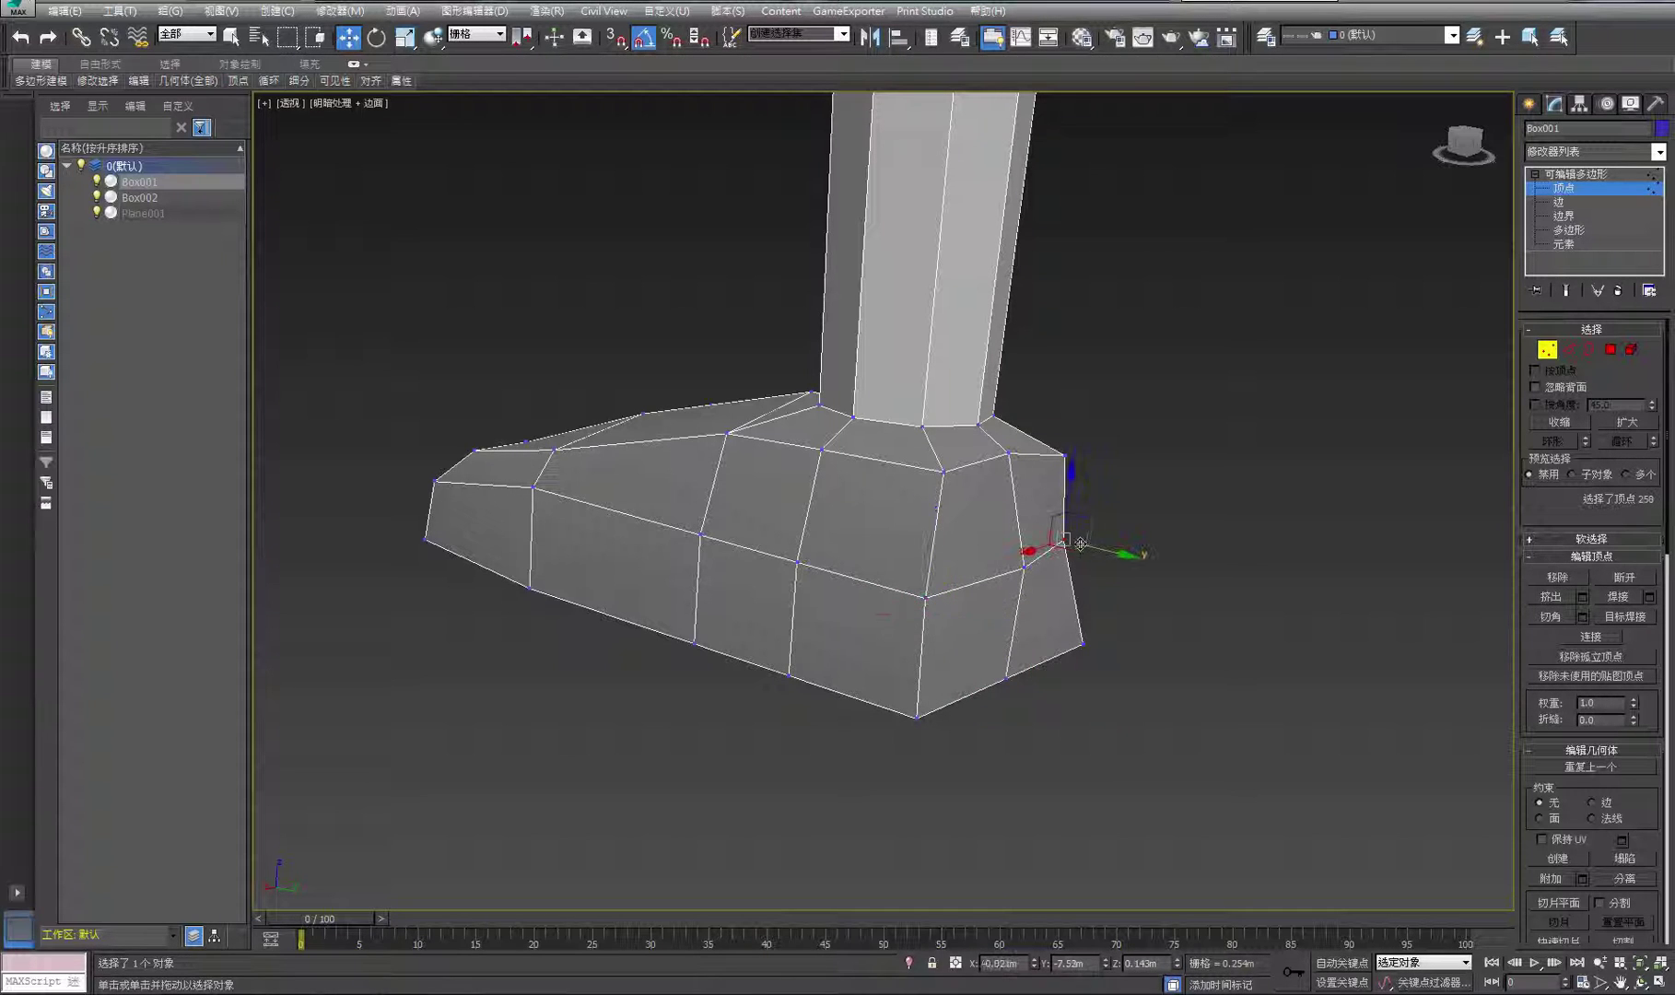
{"action": "left_click_drag", "start_coordinate": [1099, 552], "coordinate": [1101, 552]}
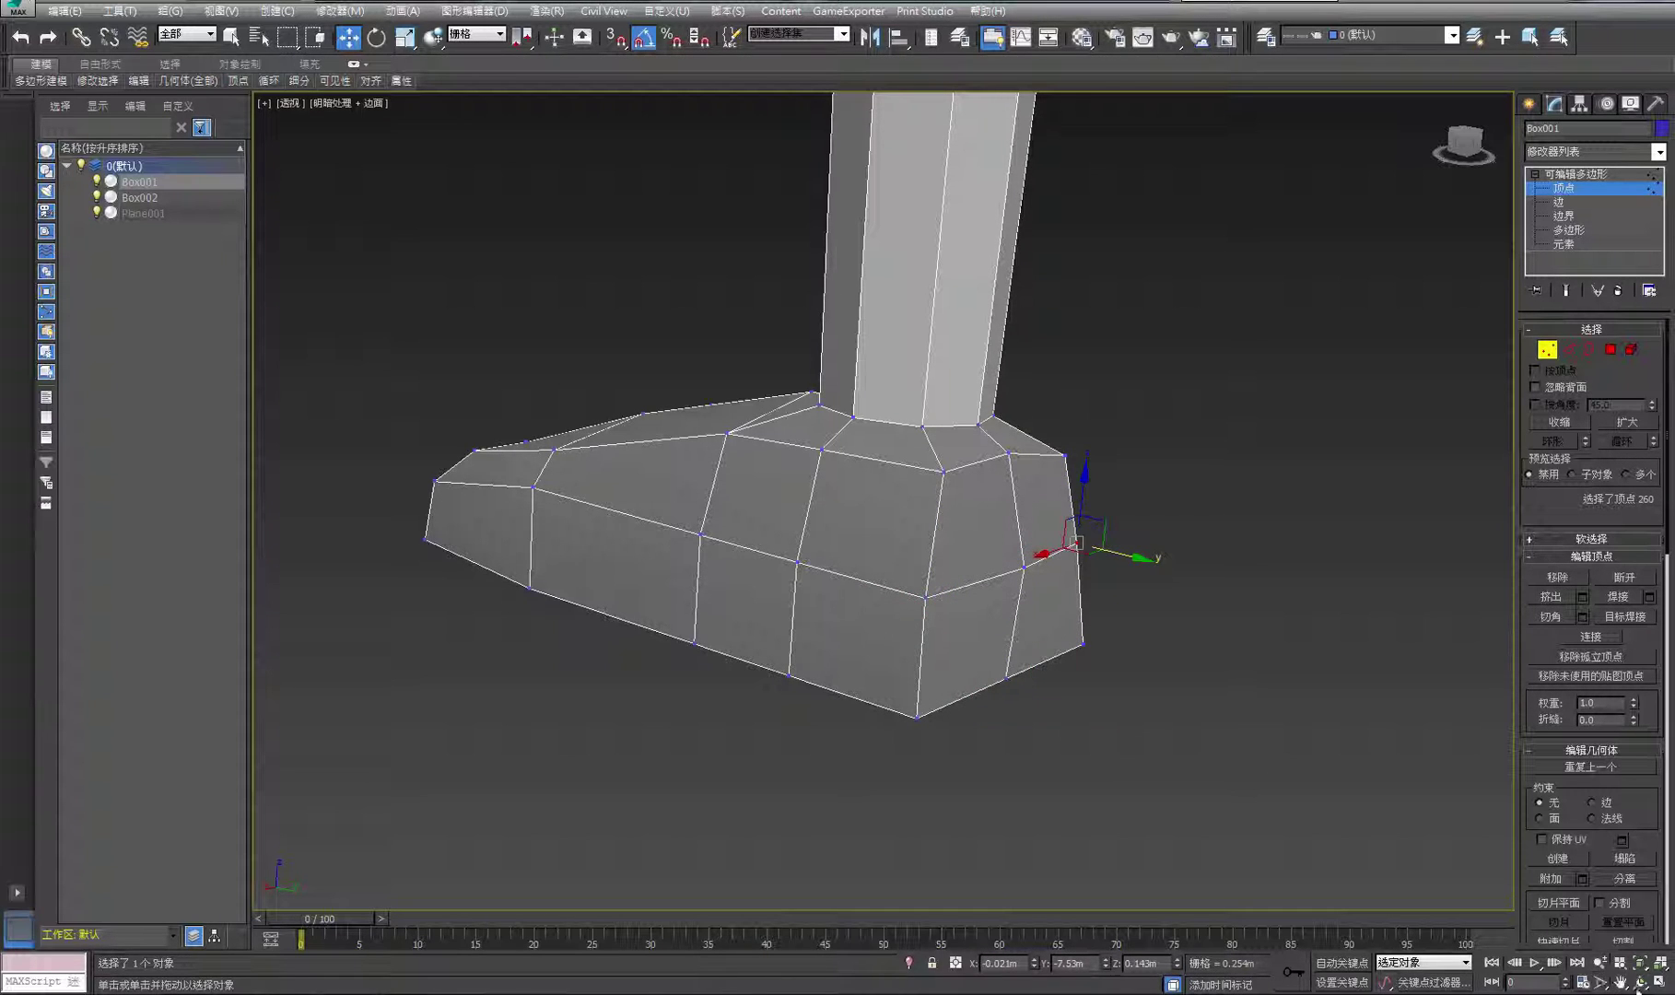
Examine the heel outline from above in the perspective view and in the enlarged top wireframe view
{"action": "left_click", "coordinate": [1641, 984]}
{"action": "left_click_drag", "start_coordinate": [876, 351], "coordinate": [919, 657]}
{"action": "right_click", "coordinate": [1135, 685]}
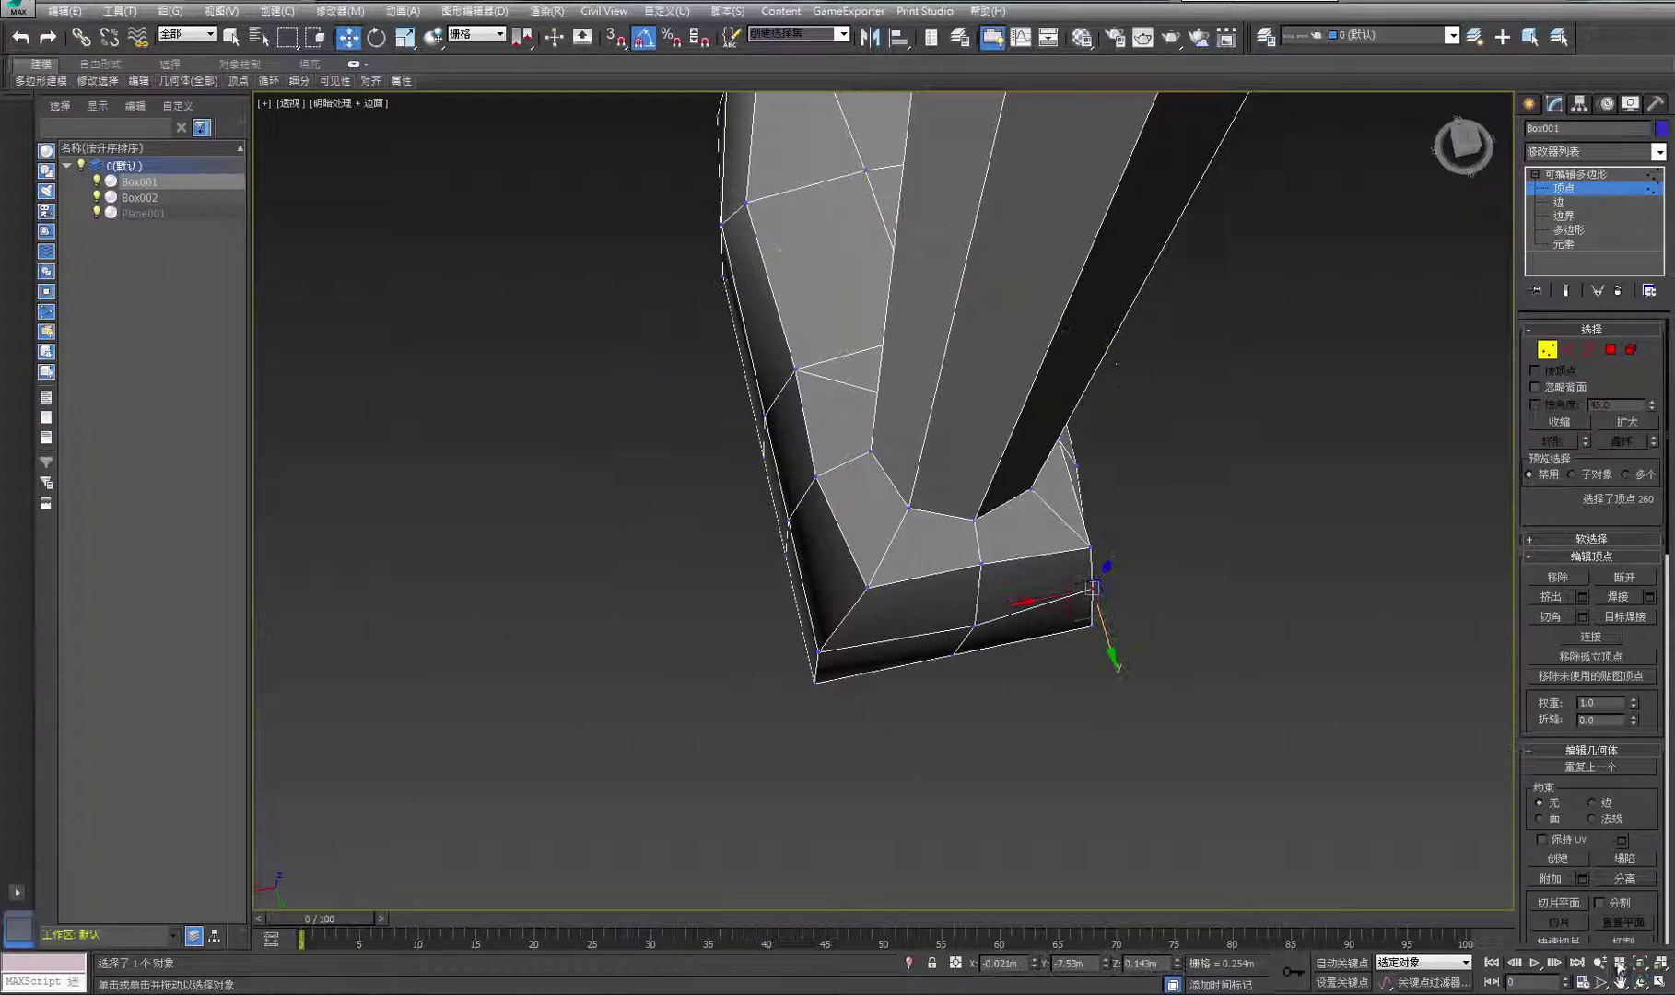
{"action": "left_click", "coordinate": [1660, 983]}
{"action": "middle_click", "coordinate": [714, 370]}
{"action": "scroll", "coordinate": [714, 369], "scroll_direction": "down", "scroll_amount": 5}
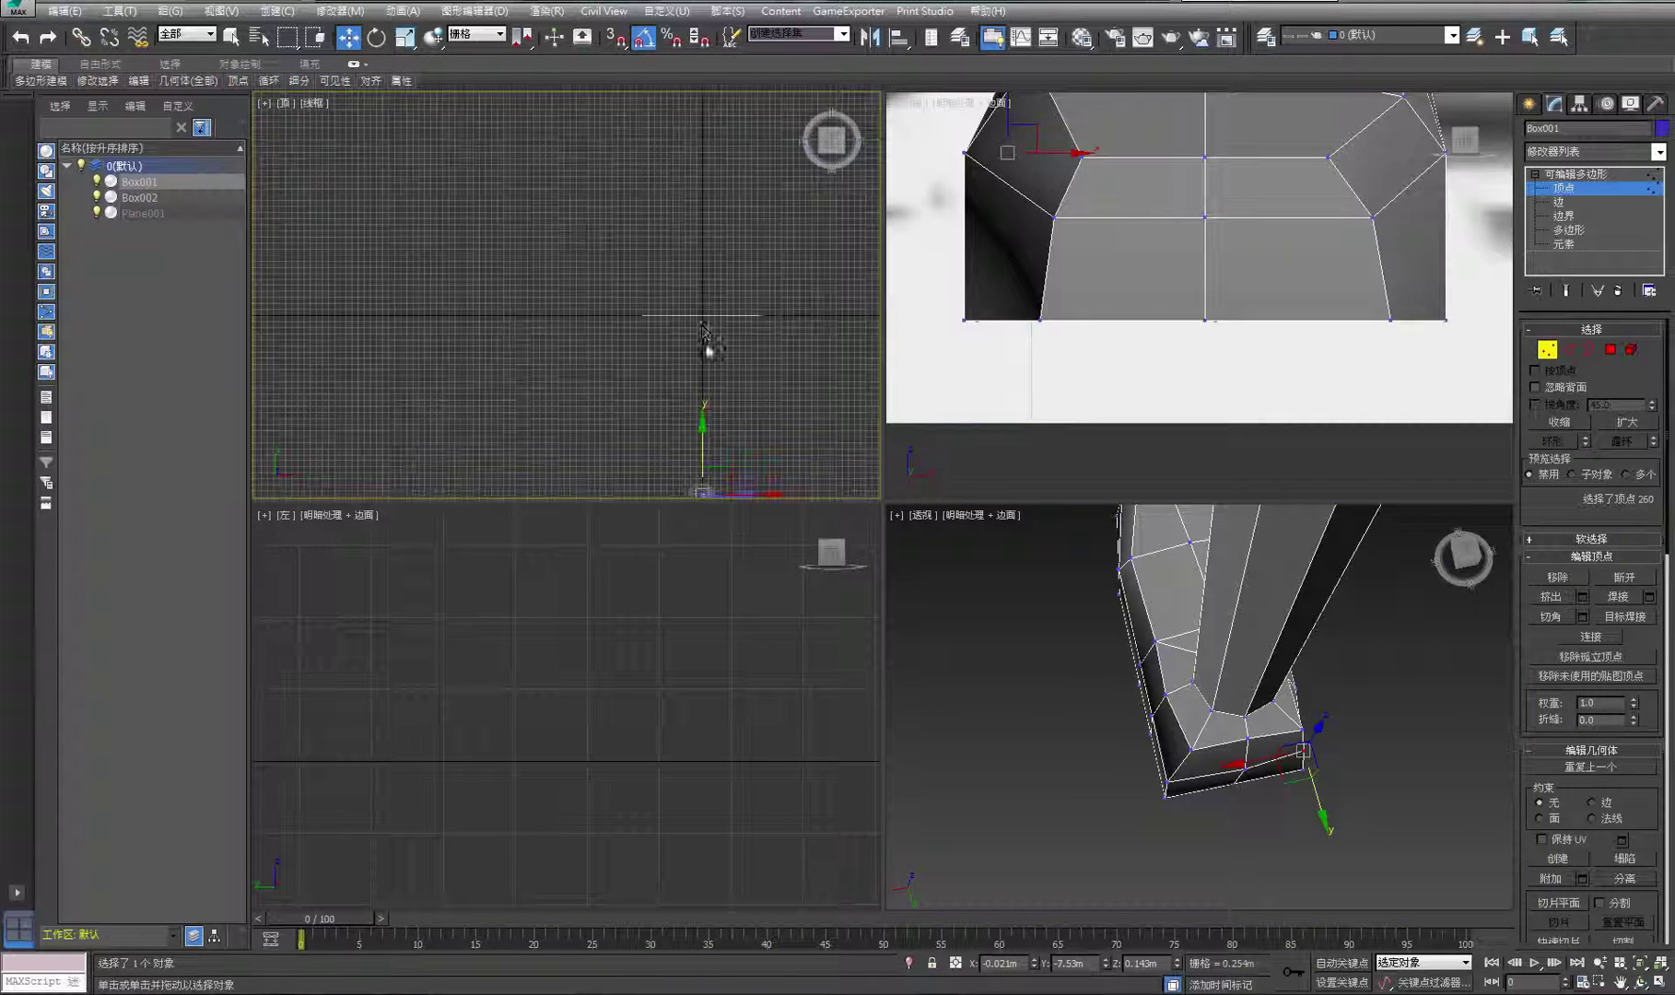
{"action": "middle_click_drag", "start_coordinate": [688, 302], "coordinate": [652, 181]}
{"action": "scroll", "coordinate": [716, 376], "scroll_direction": "up", "scroll_amount": 9}
{"action": "middle_click_drag", "start_coordinate": [458, 356], "coordinate": [748, 365]}
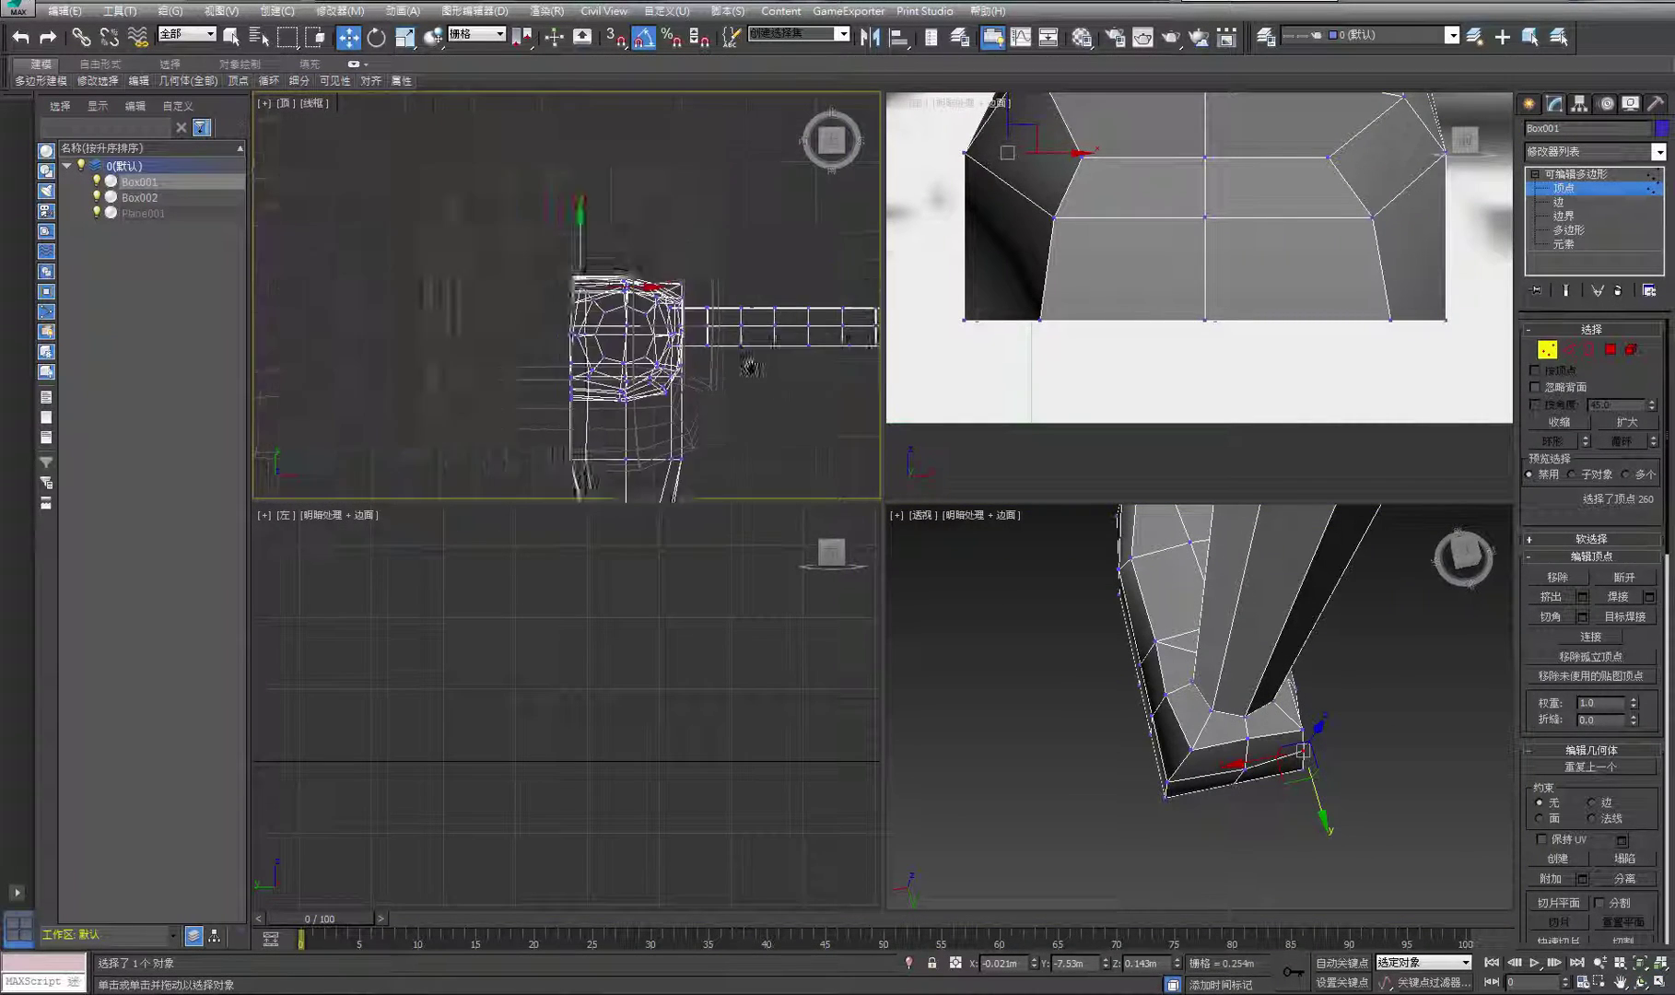
{"action": "scroll", "coordinate": [672, 339], "scroll_direction": "up", "scroll_amount": 5}
{"action": "middle_click_drag", "start_coordinate": [523, 288], "coordinate": [608, 400]}
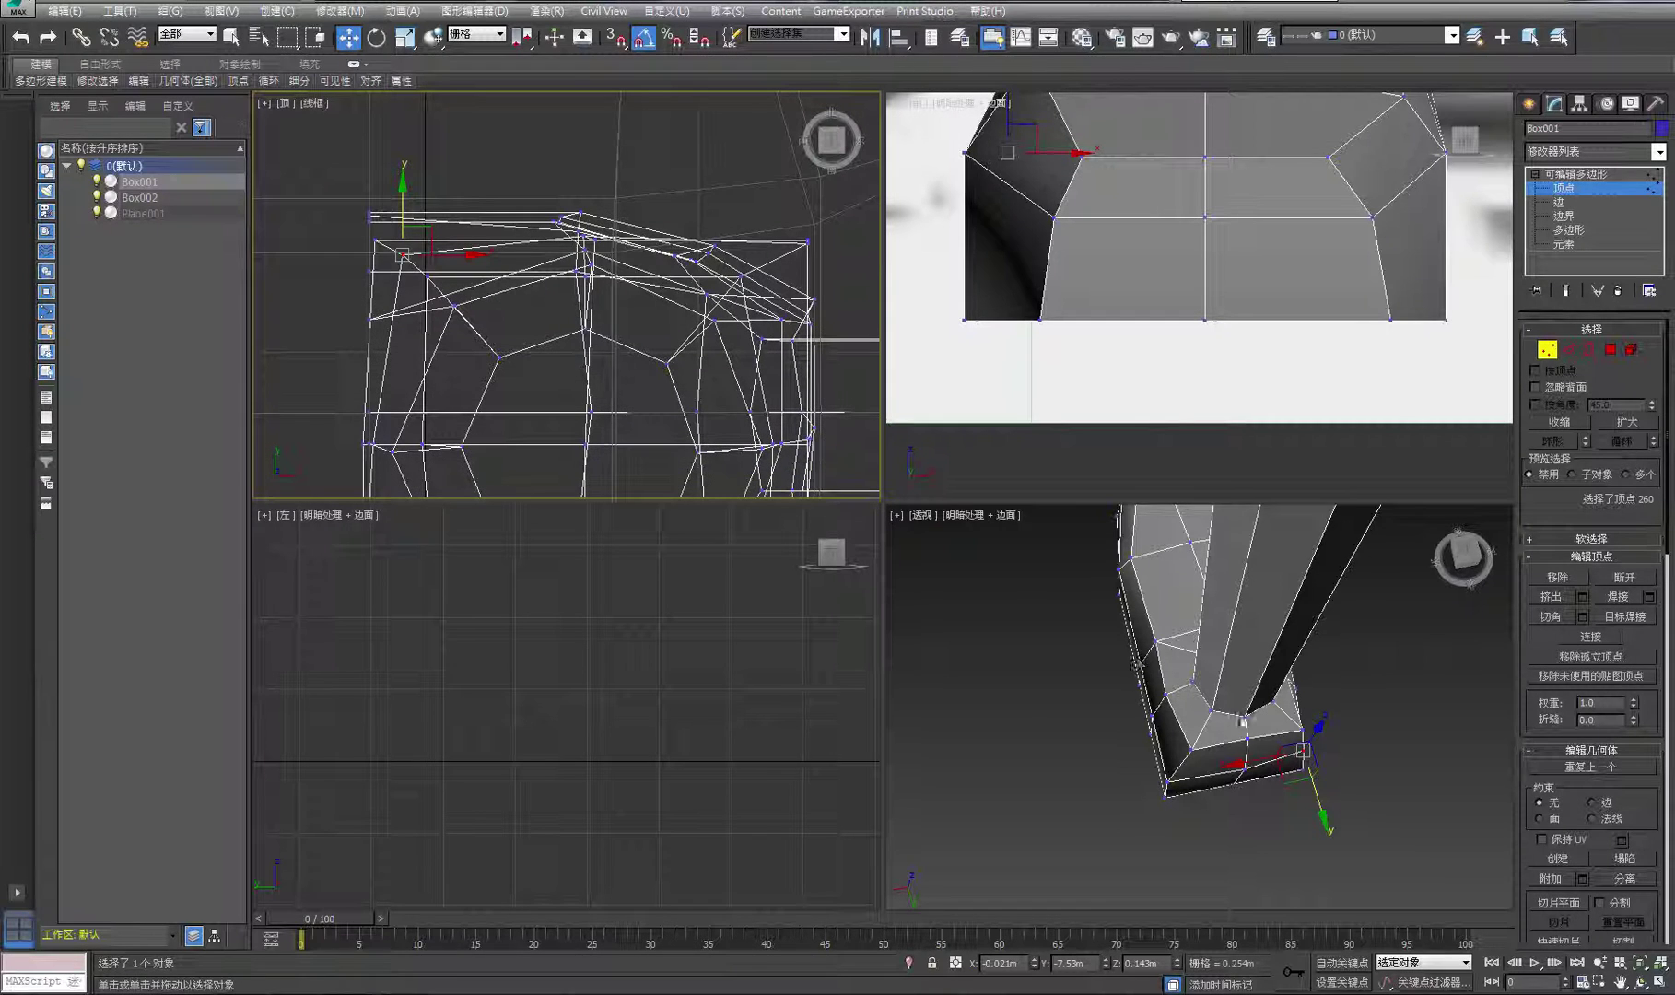
{"action": "left_click", "coordinate": [1457, 761]}
{"action": "left_click", "coordinate": [1658, 983]}
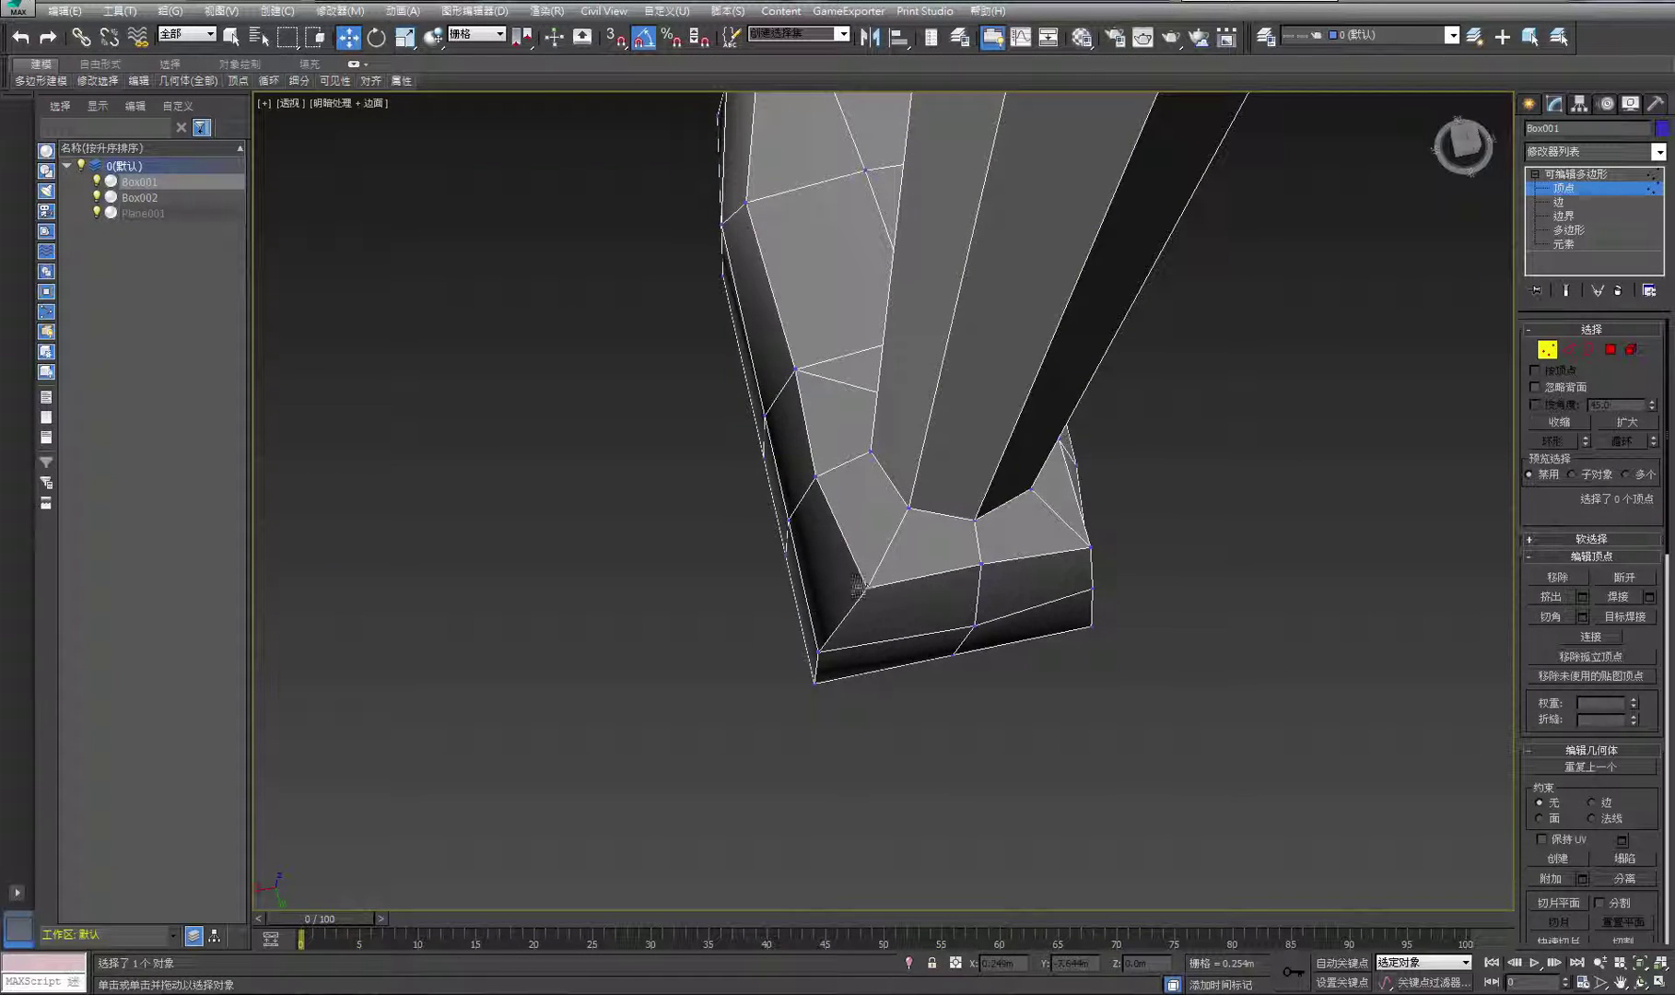
Round the upper heel edge by pulling both of its corner vertices forward and inward toward the ankle
{"action": "left_click", "coordinate": [860, 585]}
{"action": "left_click_drag", "start_coordinate": [877, 643], "coordinate": [848, 562]}
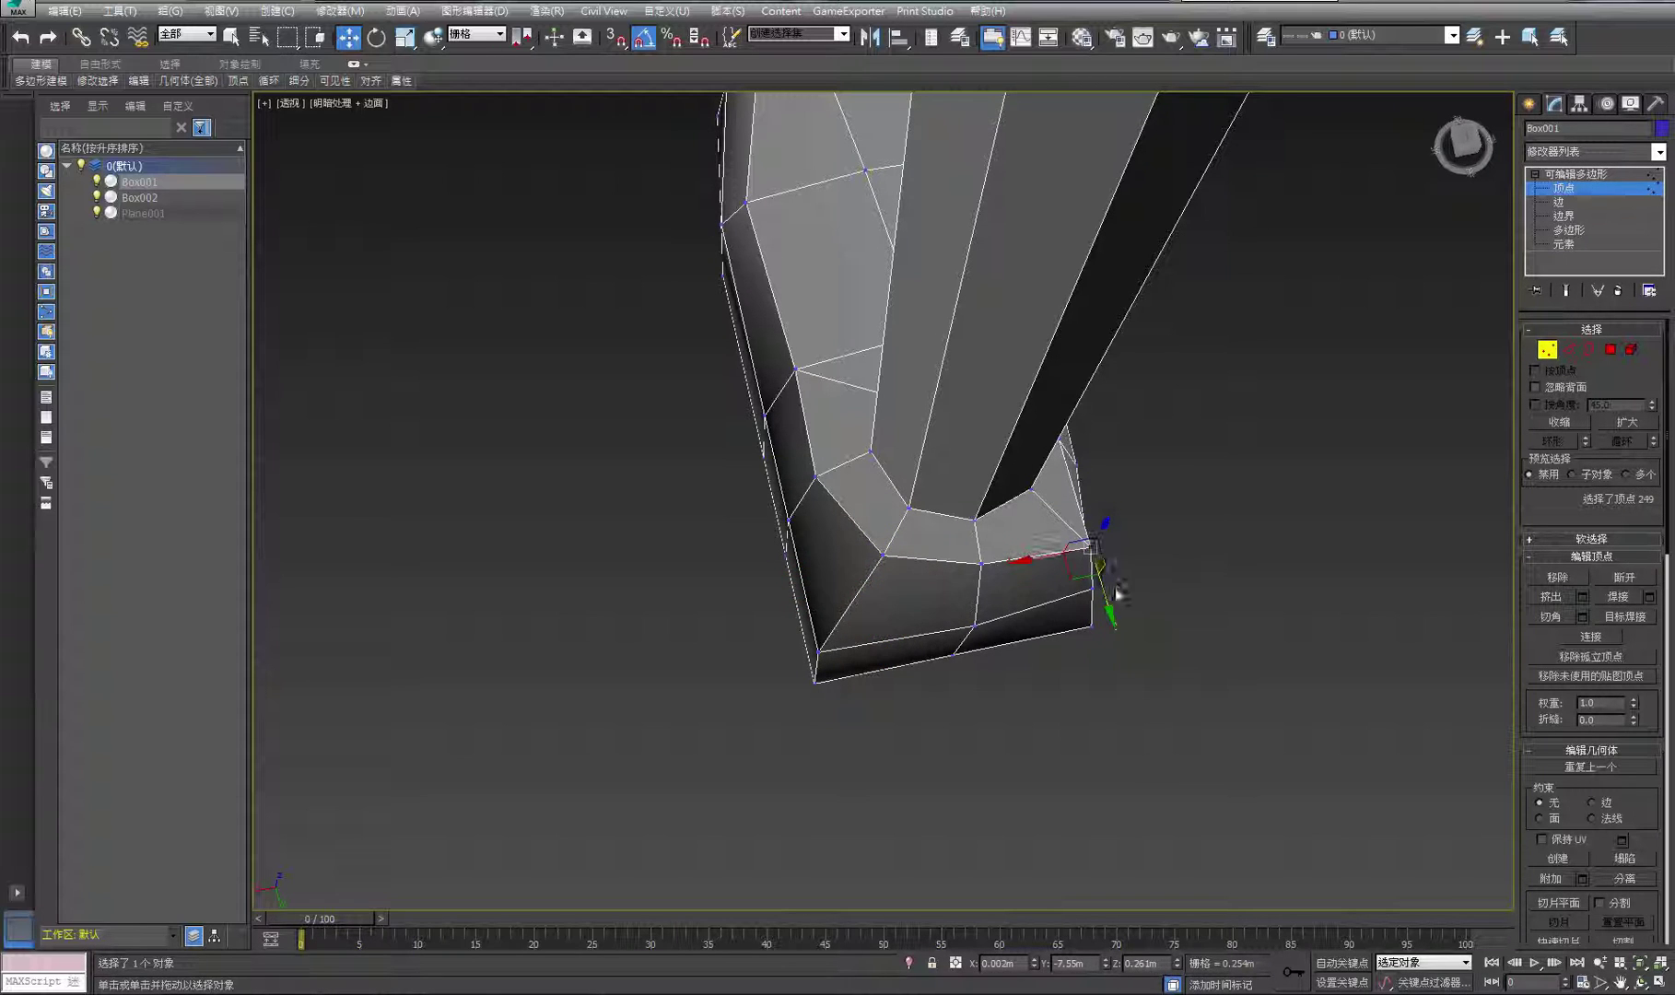
{"action": "left_click_drag", "start_coordinate": [1109, 602], "coordinate": [1108, 582]}
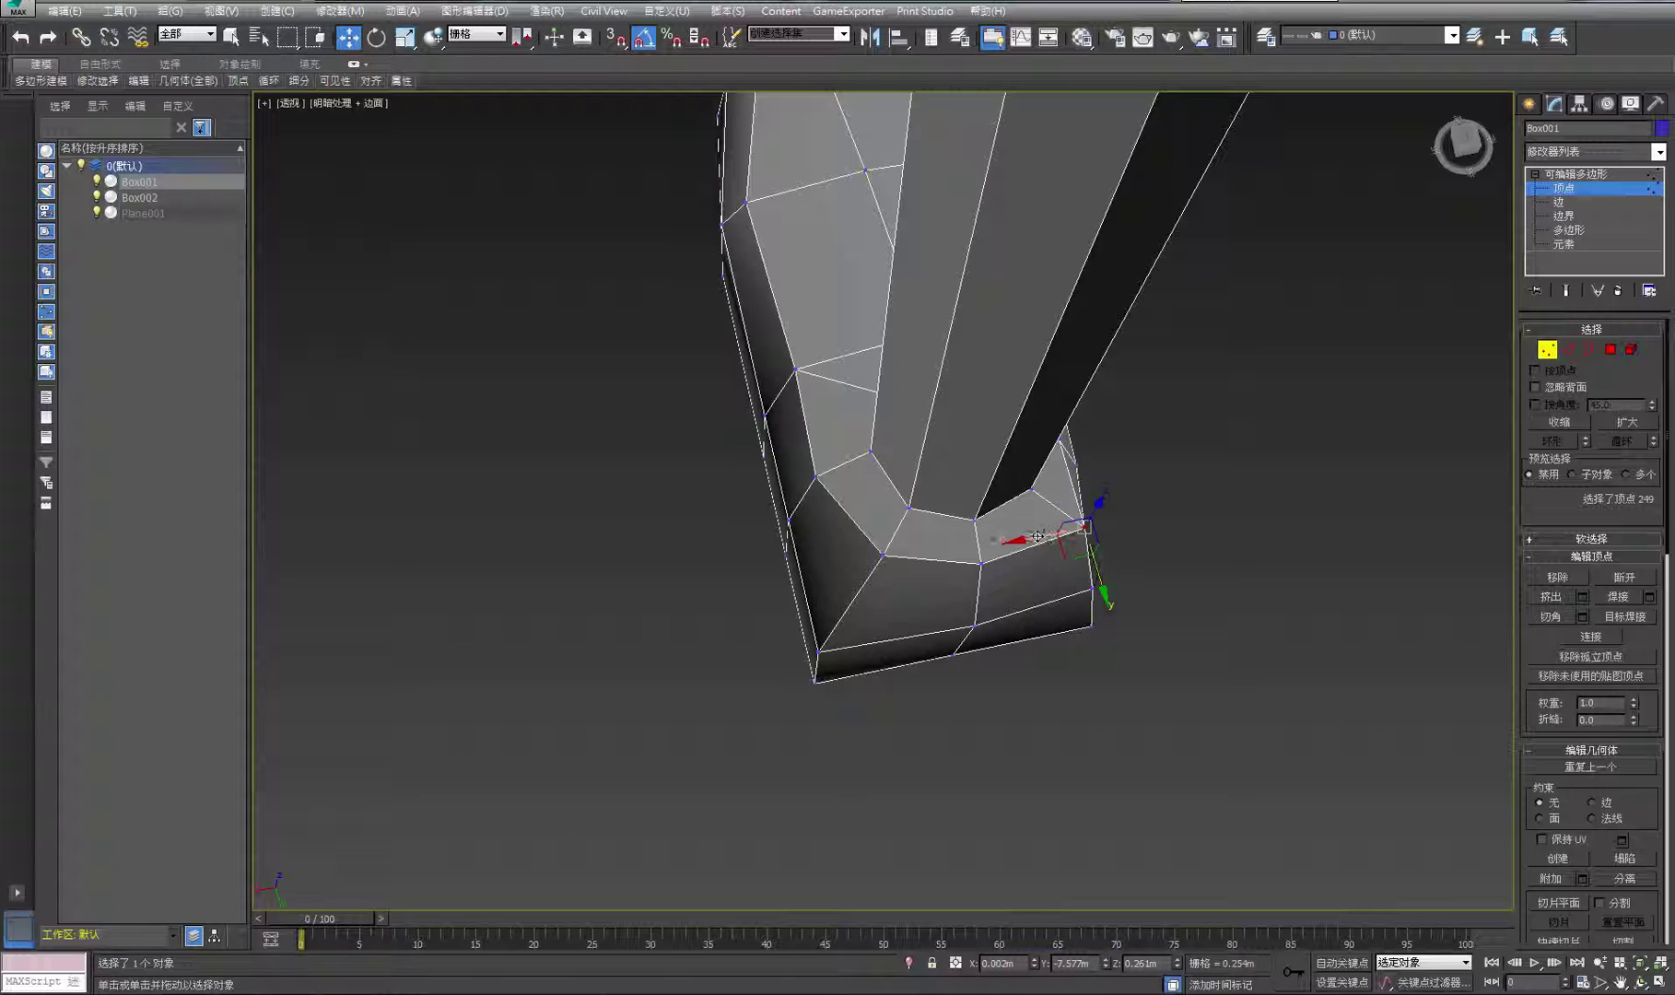
{"action": "left_click_drag", "start_coordinate": [1039, 536], "coordinate": [1019, 544]}
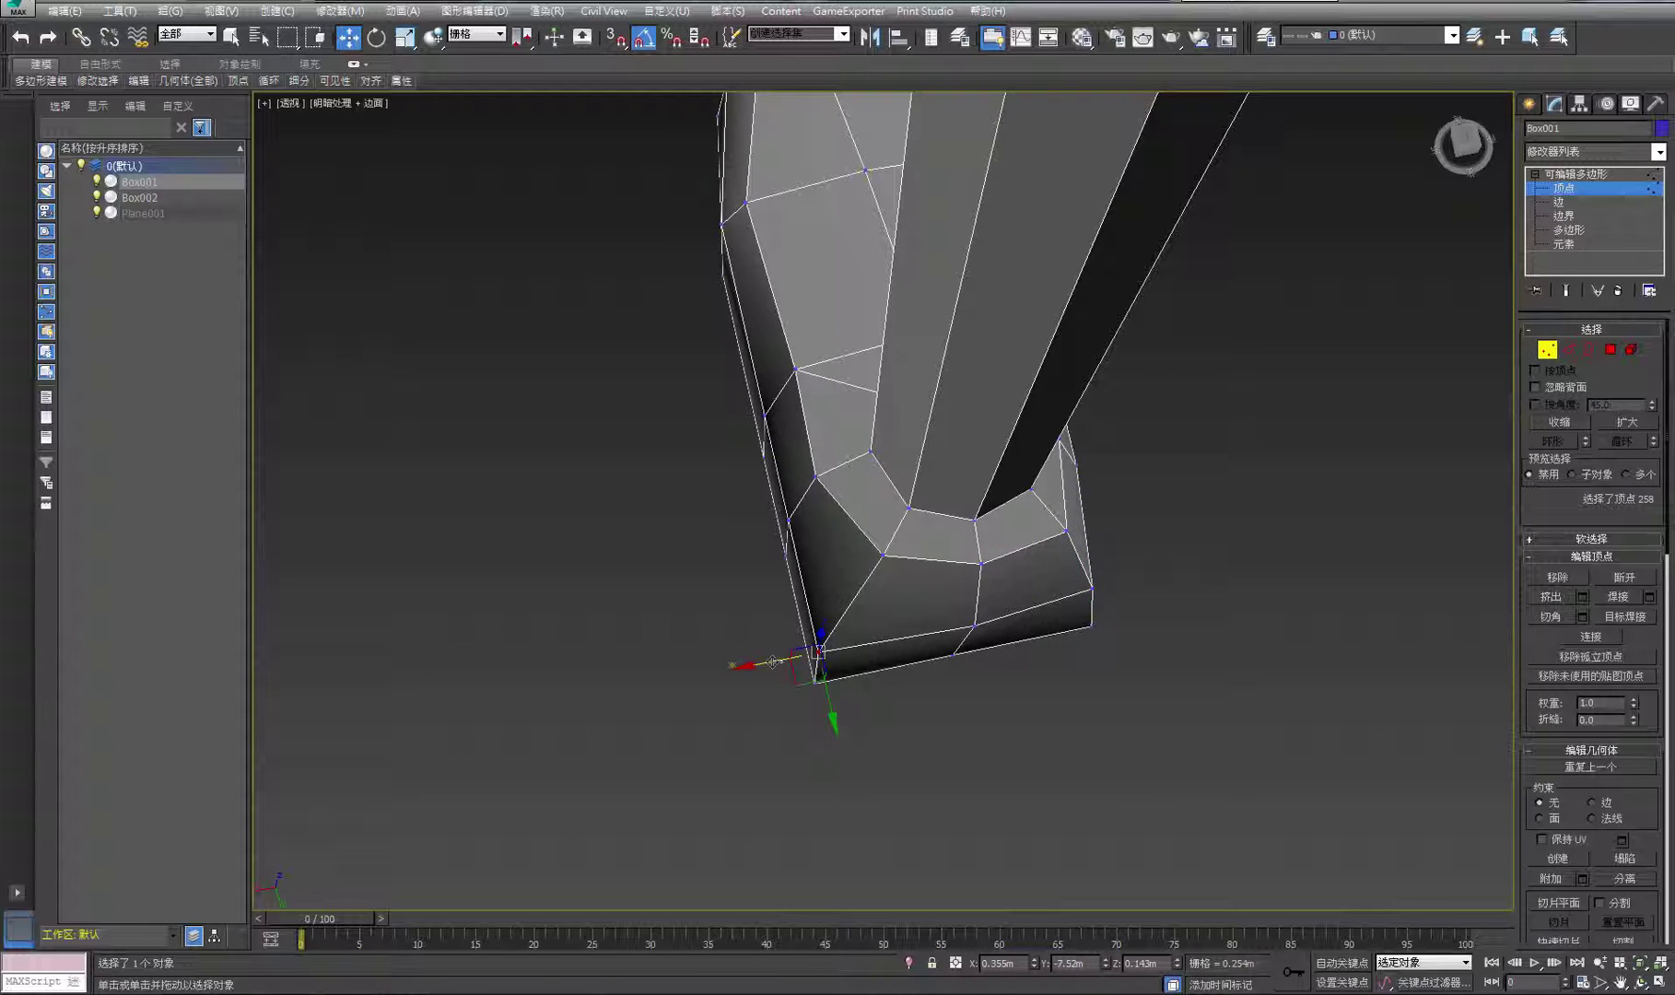
Round the middle row of the heel by moving its two corner vertices inward along X and forward along Y
{"action": "left_click_drag", "start_coordinate": [772, 661], "coordinate": [799, 656]}
{"action": "left_click_drag", "start_coordinate": [868, 718], "coordinate": [853, 690]}
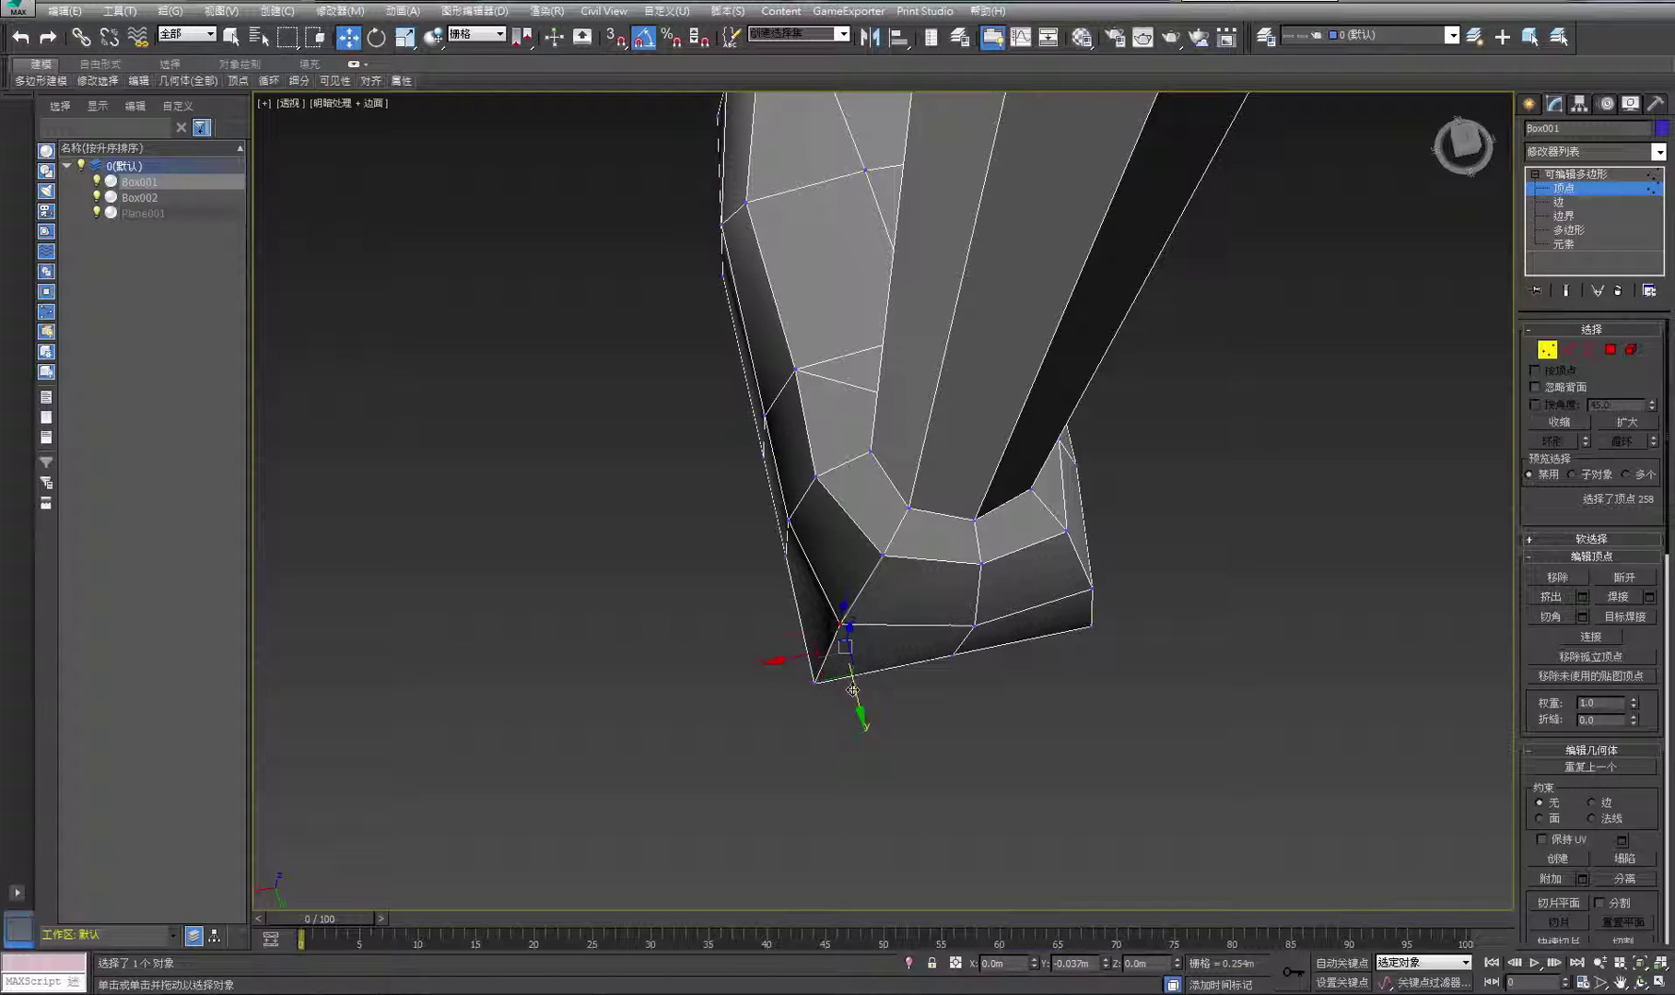
{"action": "left_click_drag", "start_coordinate": [1110, 649], "coordinate": [1107, 634]}
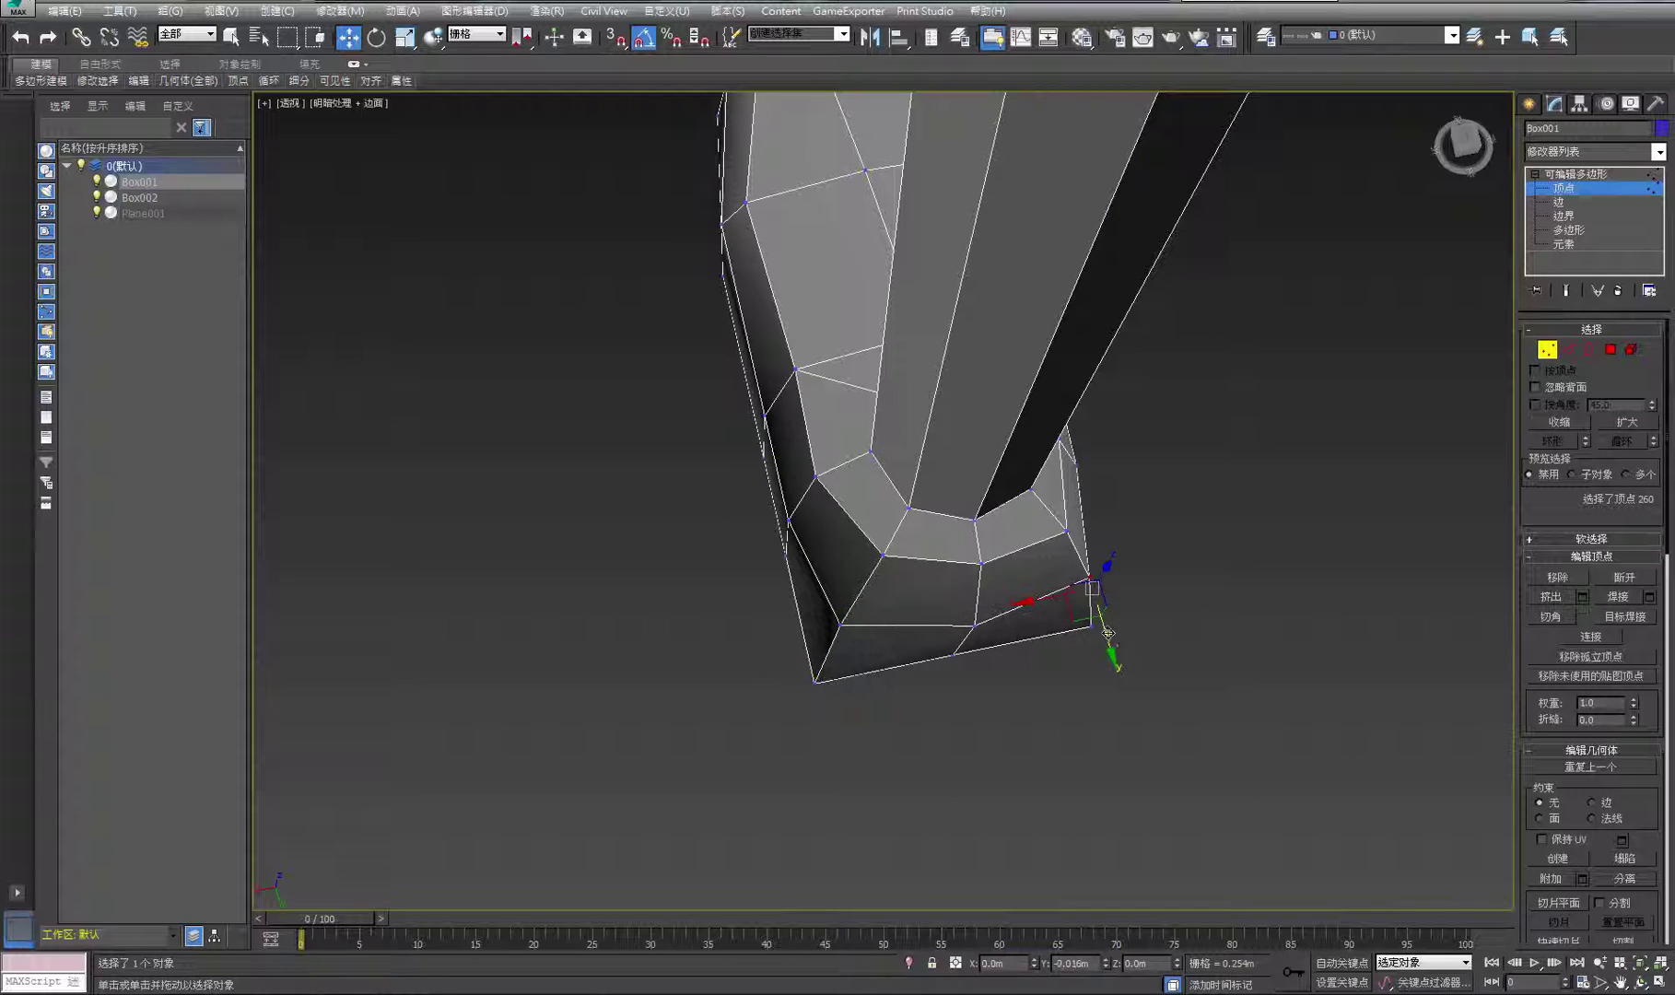
{"action": "left_click_drag", "start_coordinate": [1039, 583], "coordinate": [1025, 584]}
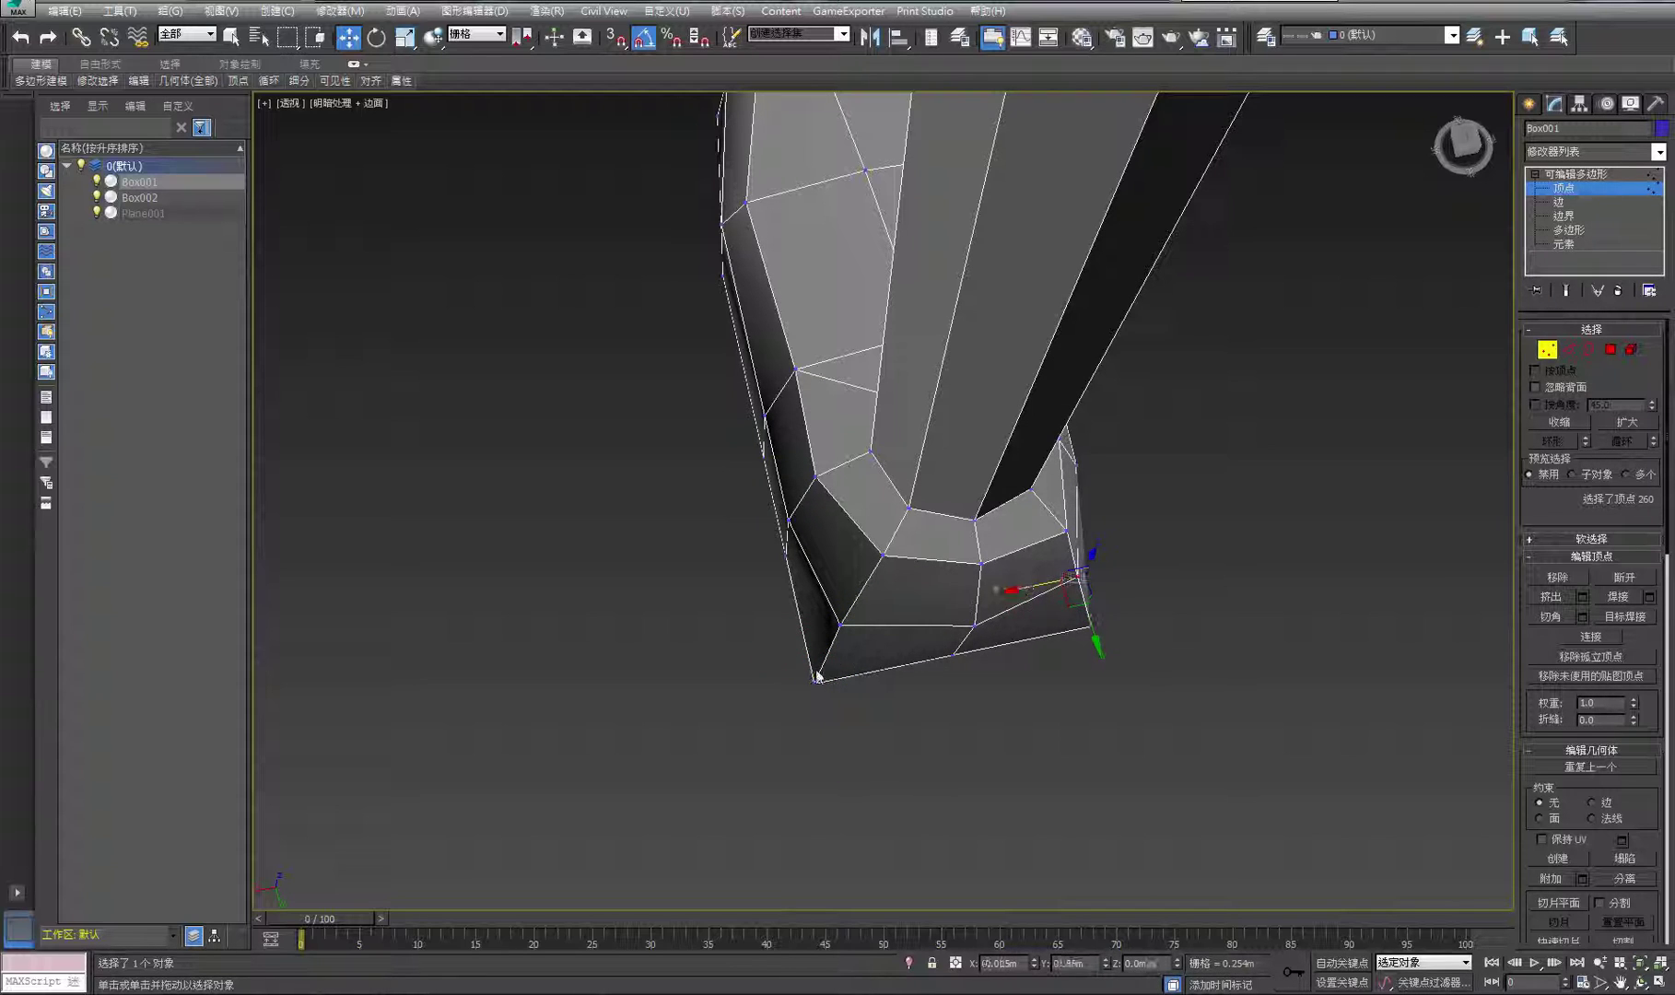
Round the sole's heel edge by moving its two bottom corner vertices inward and forward beneath the middle row
{"action": "left_click_drag", "start_coordinate": [776, 693], "coordinate": [803, 689]}
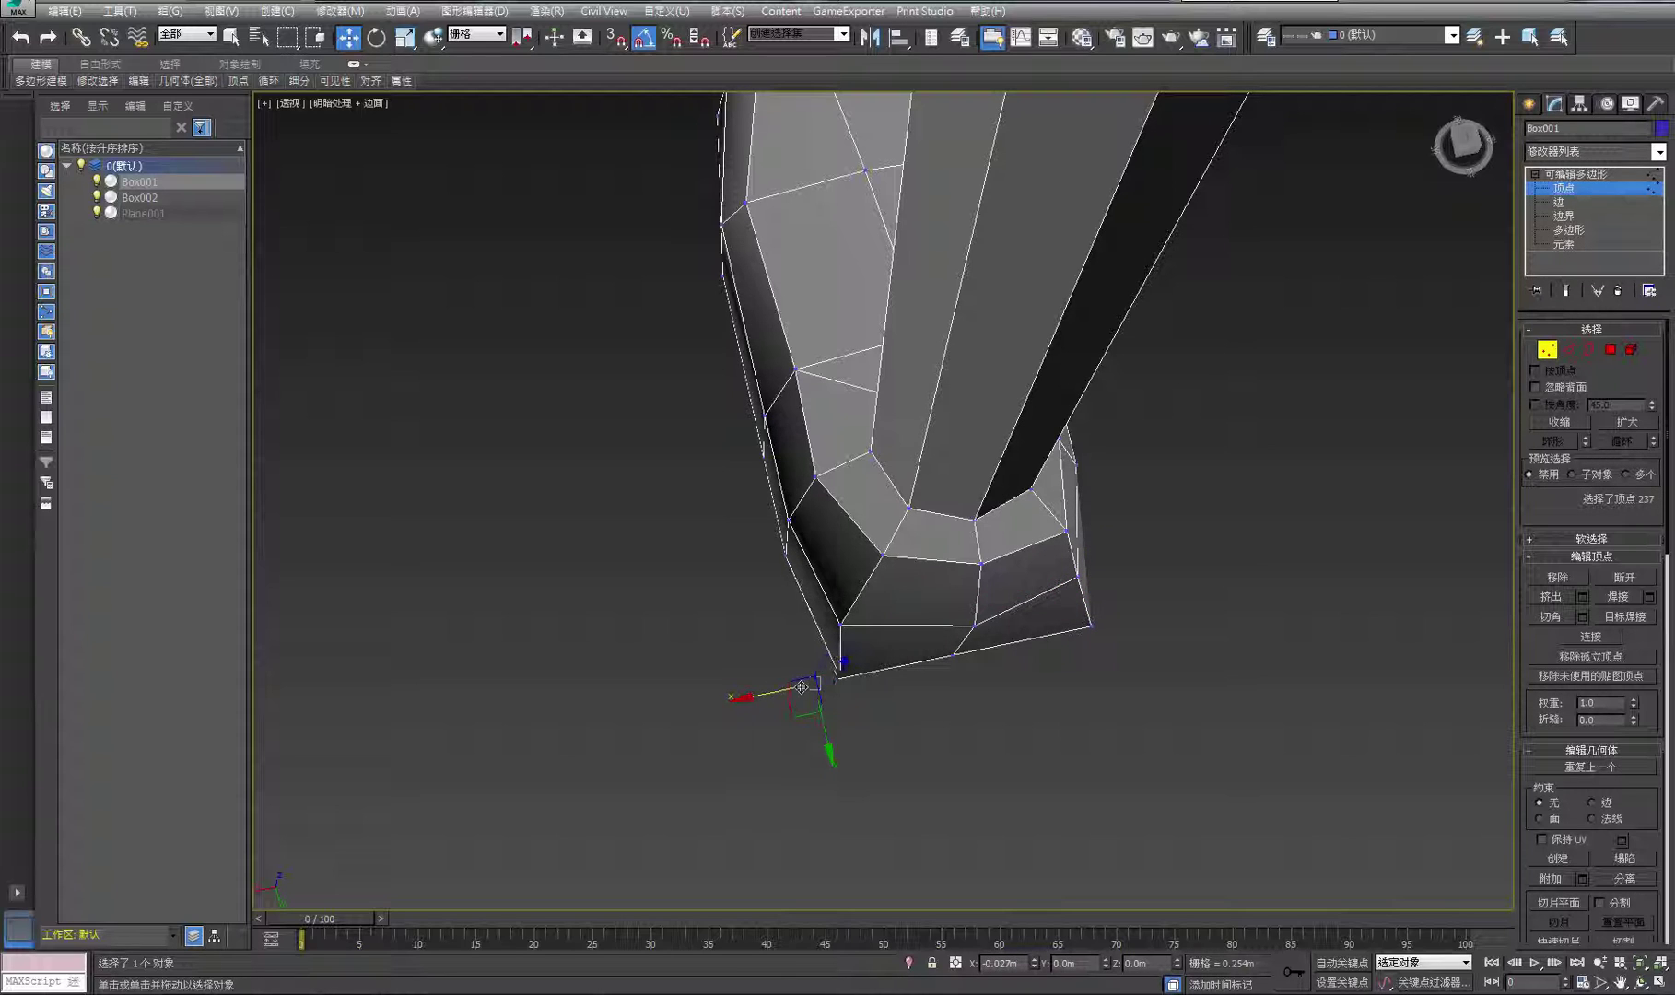
{"action": "left_click_drag", "start_coordinate": [856, 742], "coordinate": [853, 712]}
{"action": "left_click", "coordinate": [1092, 628]}
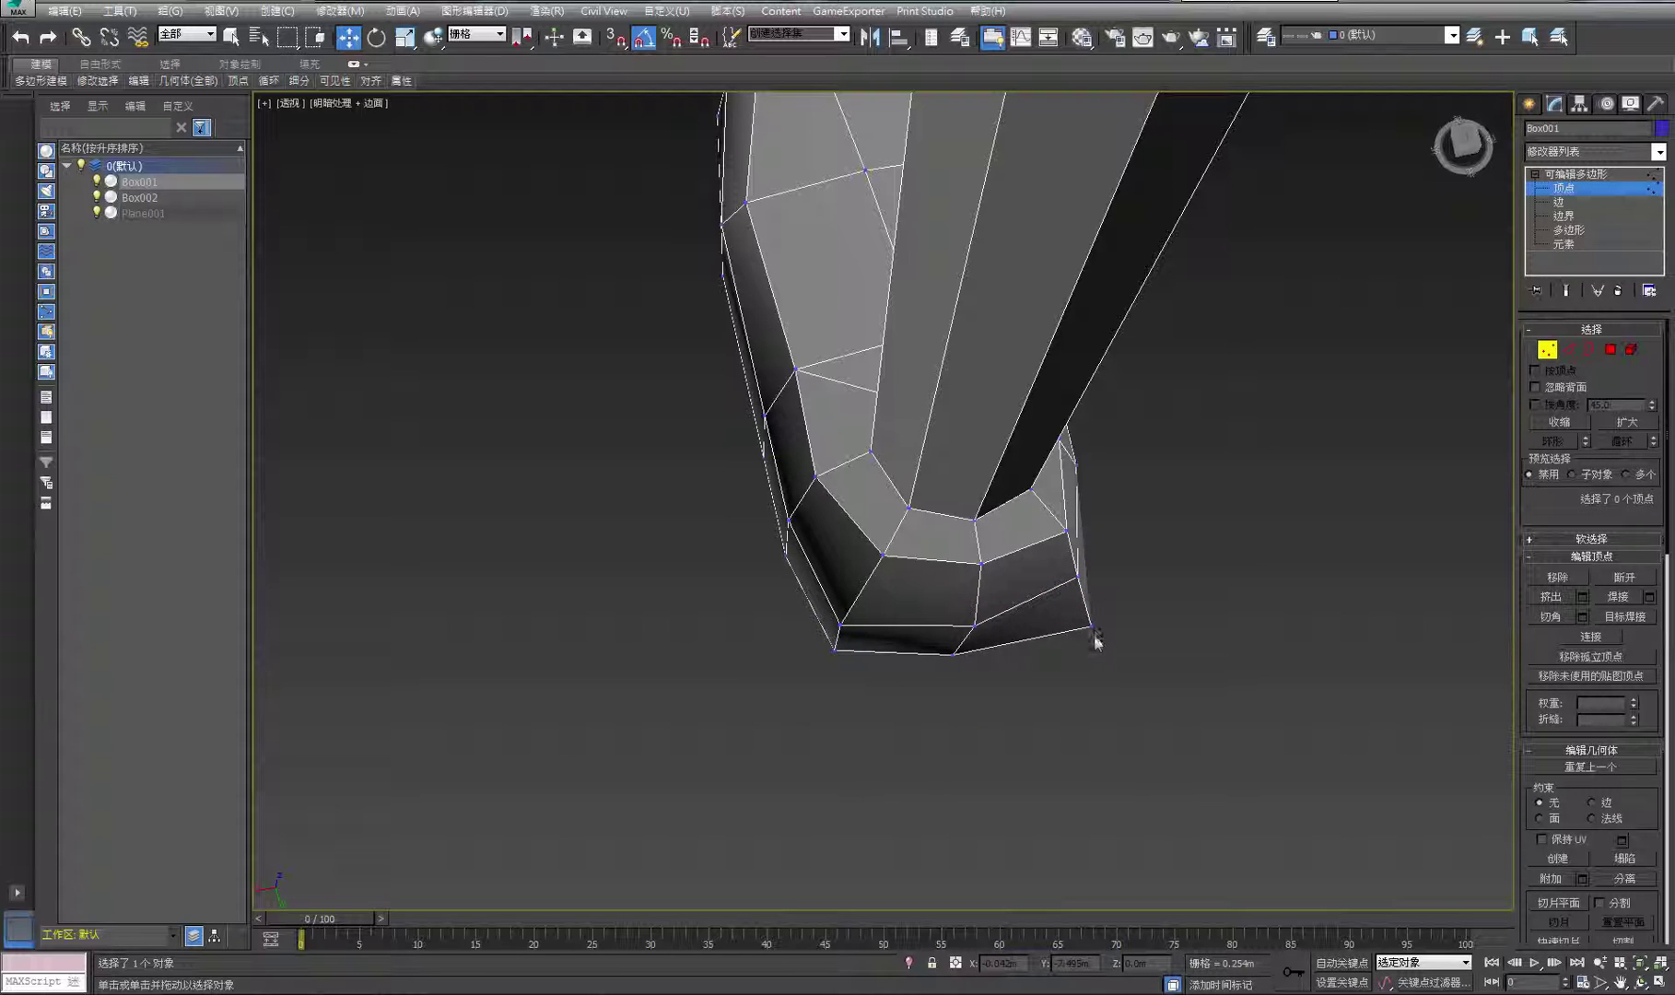
{"action": "left_click_drag", "start_coordinate": [1106, 679], "coordinate": [1024, 630]}
{"action": "left_click_drag", "start_coordinate": [1077, 578], "coordinate": [1078, 572]}
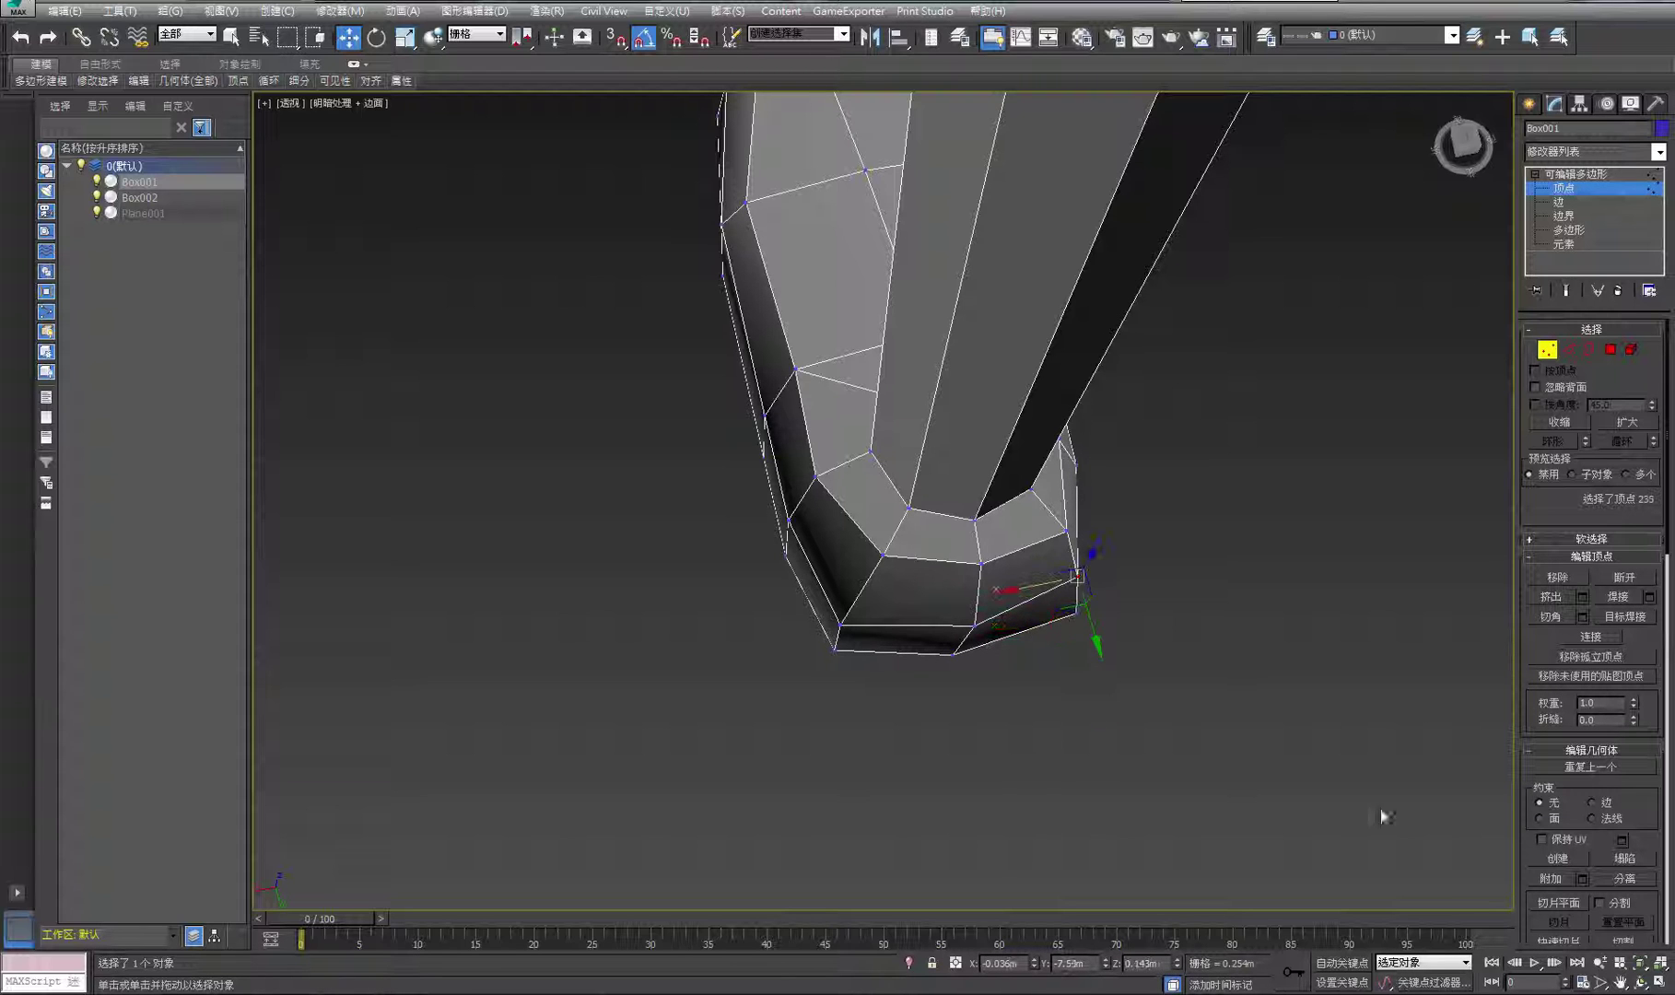
Leave vertex editing, deselect the body mesh, and examine the reshaped foot, leg and whole figure from several sides
{"action": "left_click", "coordinate": [1640, 982]}
{"action": "mouse_move", "coordinate": [977, 415]}
{"action": "left_mouse_down"}
{"action": "mouse_move", "coordinate": [760, 375]}
{"action": "mouse_move", "coordinate": [662, 438]}
{"action": "mouse_move", "coordinate": [668, 403]}
{"action": "mouse_move", "coordinate": [896, 495]}
{"action": "mouse_move", "coordinate": [961, 405]}
{"action": "mouse_move", "coordinate": [1186, 495]}
{"action": "mouse_move", "coordinate": [1238, 419]}
{"action": "mouse_move", "coordinate": [1245, 363]}
{"action": "mouse_move", "coordinate": [1058, 516]}
{"action": "mouse_move", "coordinate": [1067, 466]}
{"action": "left_mouse_up"}
{"action": "key", "text": "w"}
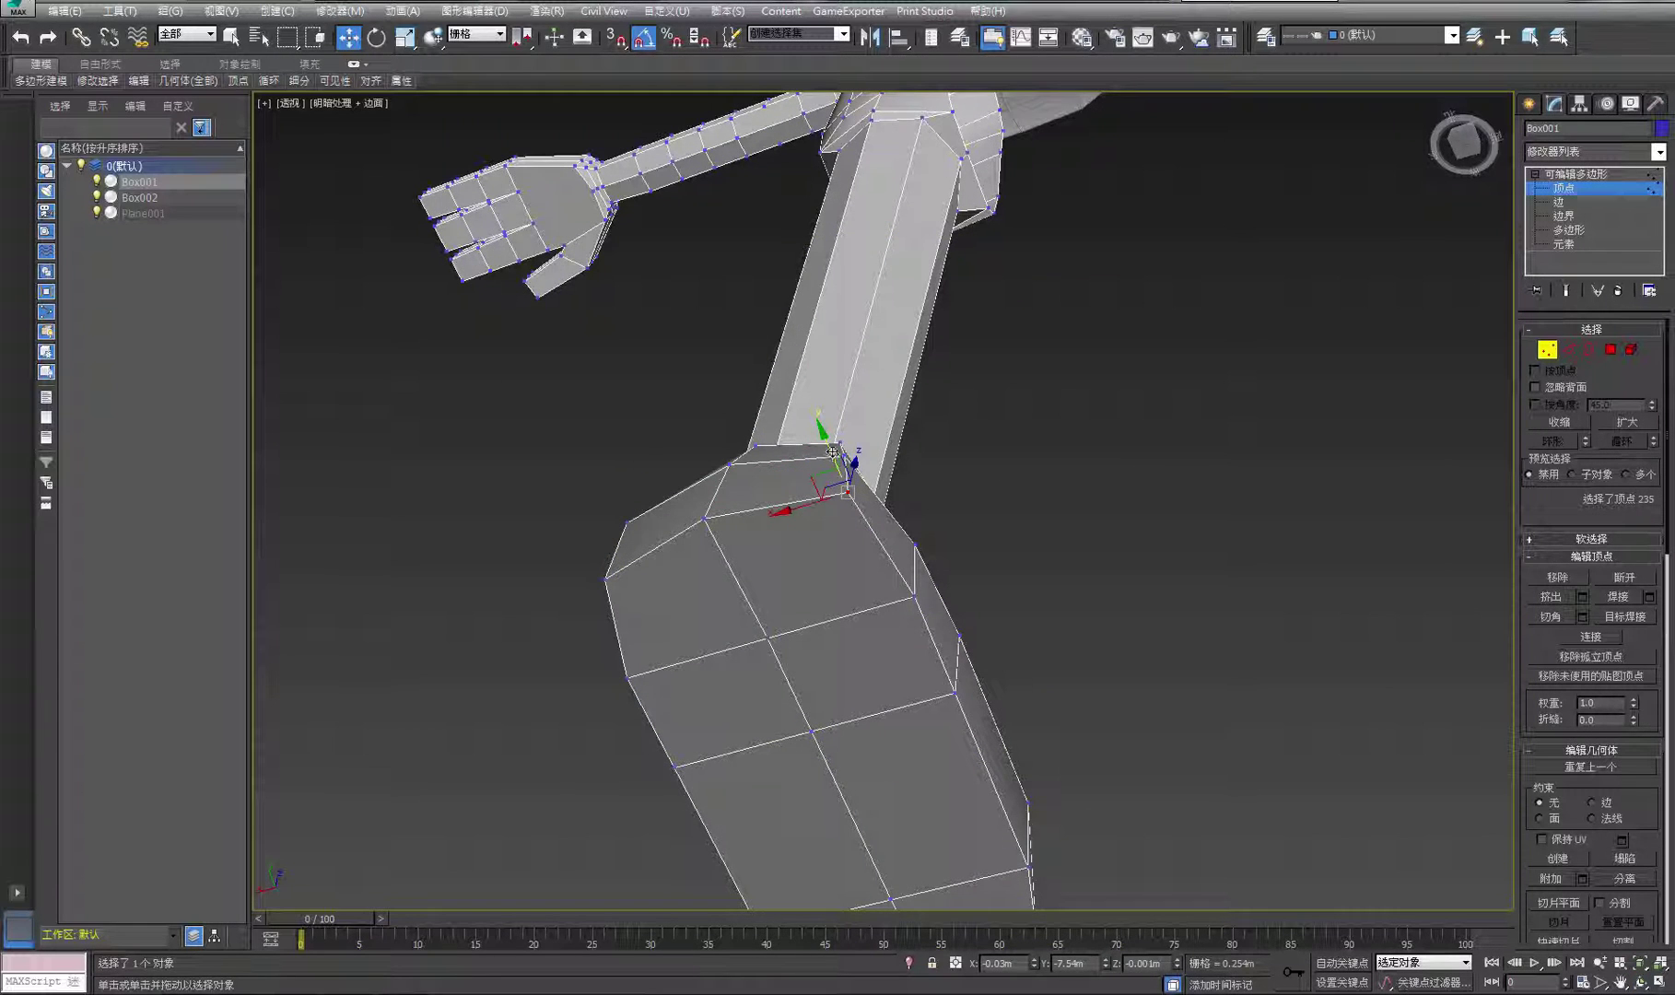
{"action": "scroll", "coordinate": [1060, 551], "scroll_direction": "down", "scroll_amount": 5}
{"action": "left_click", "coordinate": [1485, 845]}
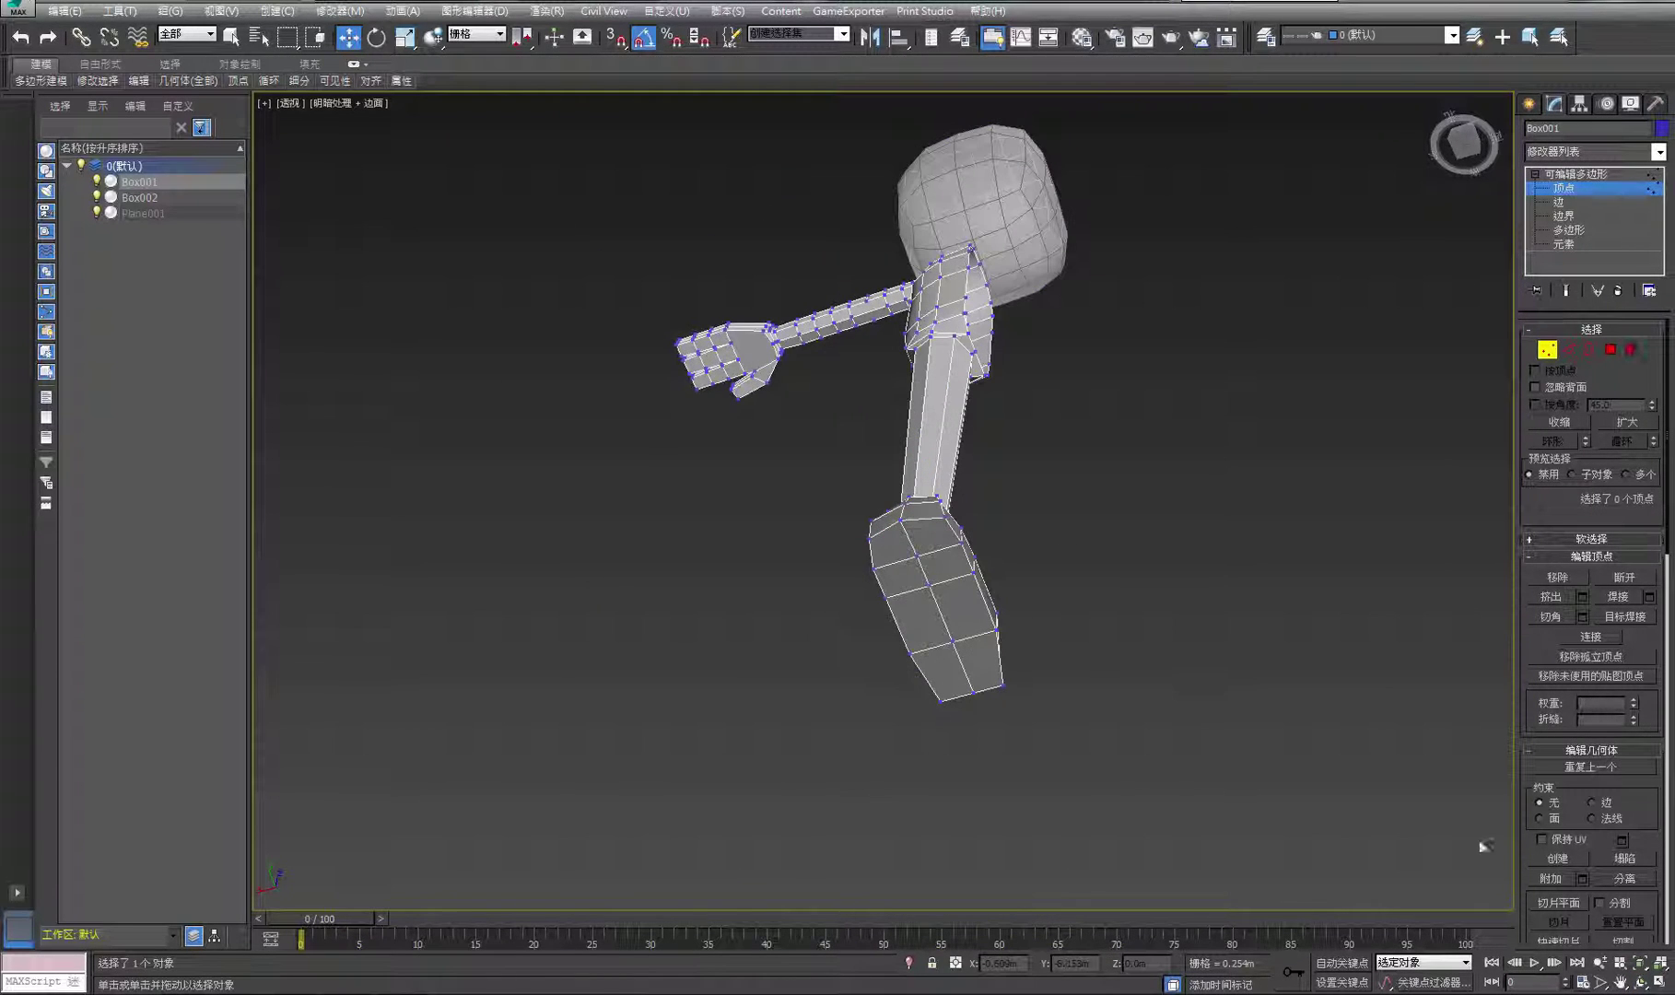
{"action": "left_click", "coordinate": [1640, 980]}
{"action": "left_click_drag", "start_coordinate": [968, 498], "coordinate": [1032, 589]}
{"action": "key", "text": "w"}
{"action": "left_click", "coordinate": [1624, 184]}
{"action": "left_click", "coordinate": [1373, 606]}
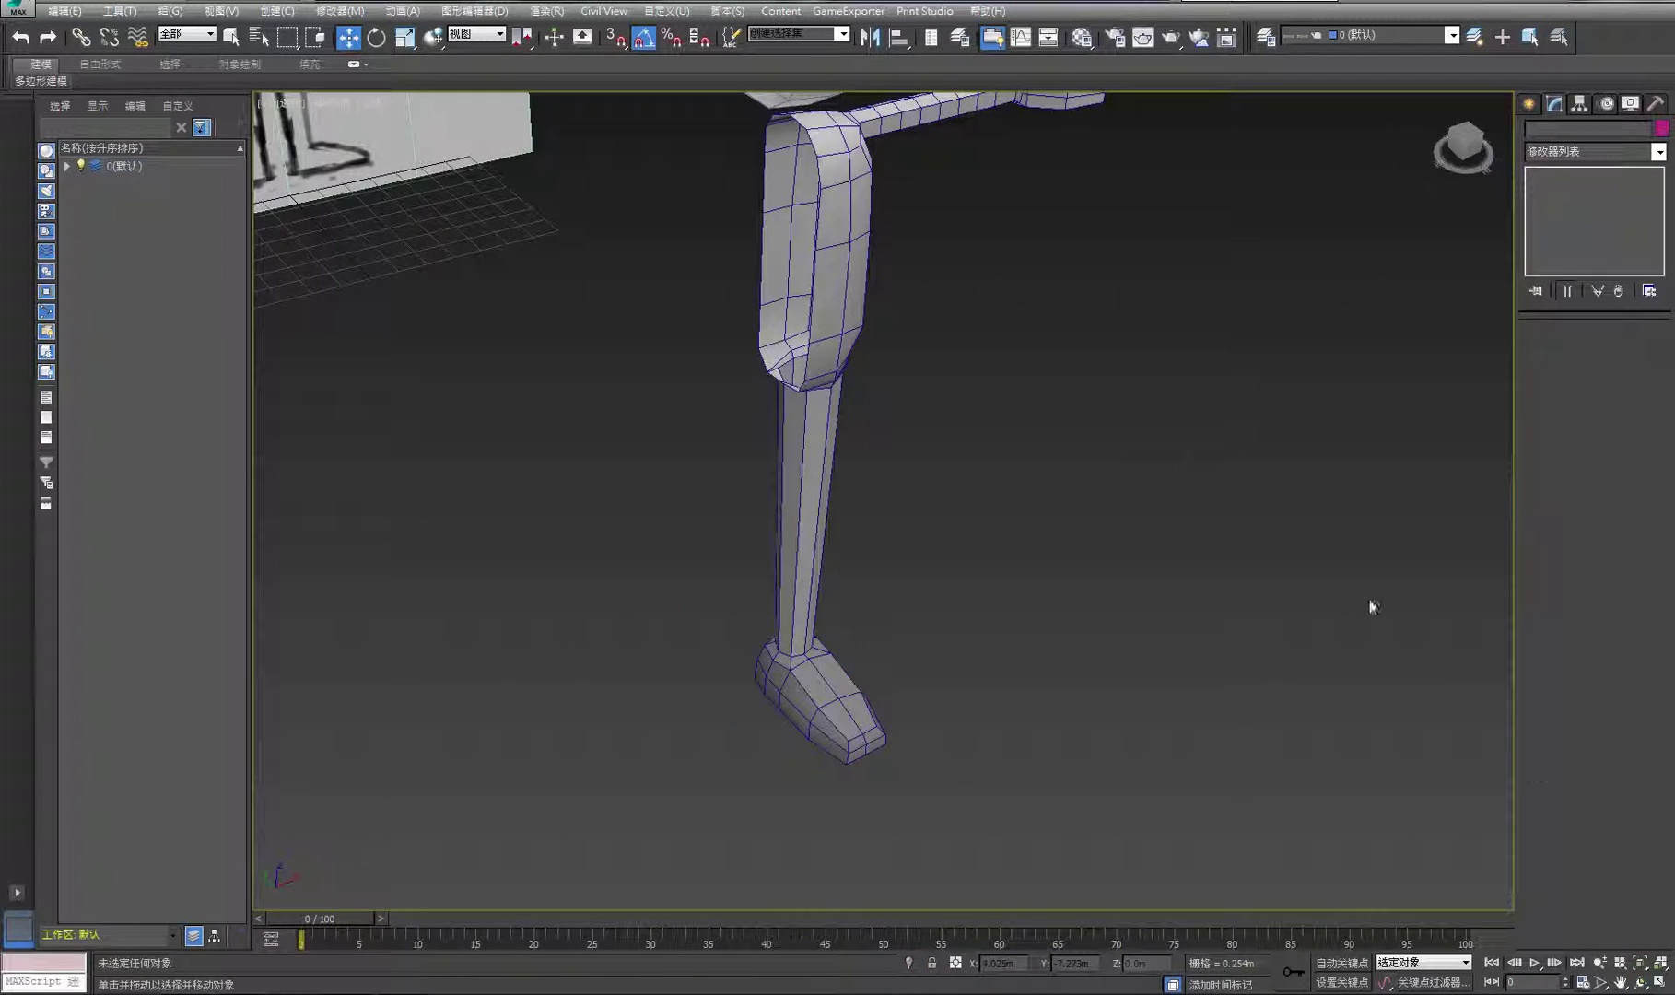
{"action": "left_click", "coordinate": [1639, 983]}
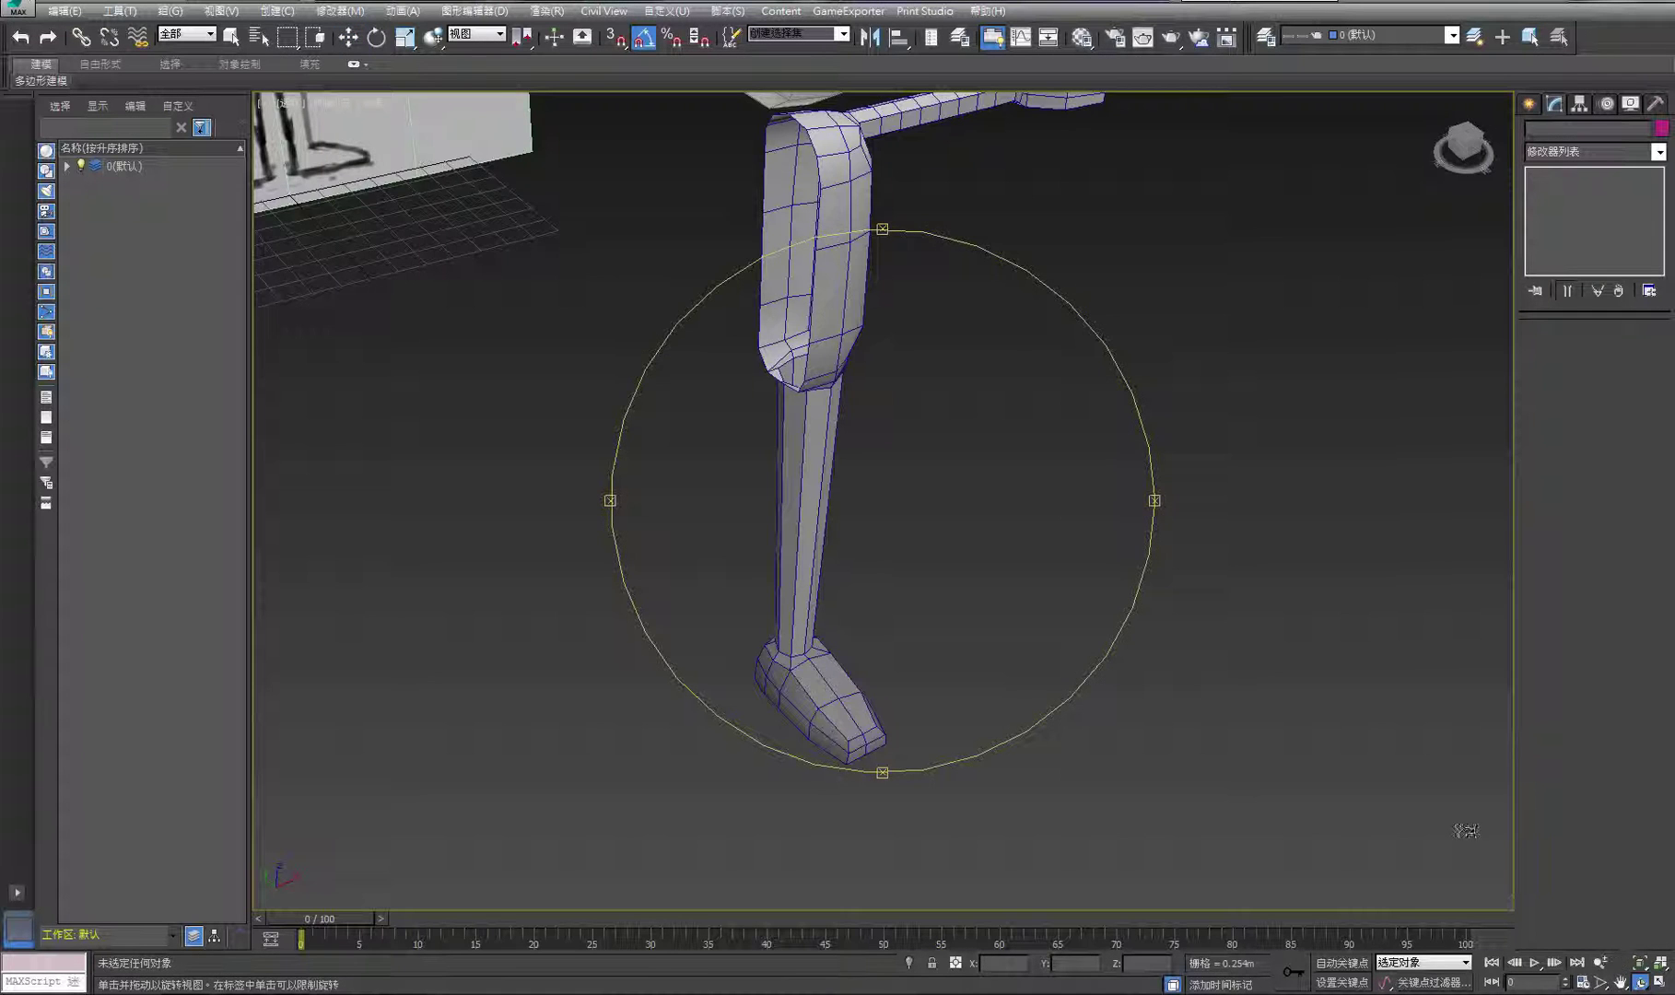
{"action": "left_click_drag", "start_coordinate": [968, 461], "coordinate": [1049, 681]}
{"action": "scroll", "coordinate": [1048, 682], "scroll_direction": "up", "scroll_amount": 4}
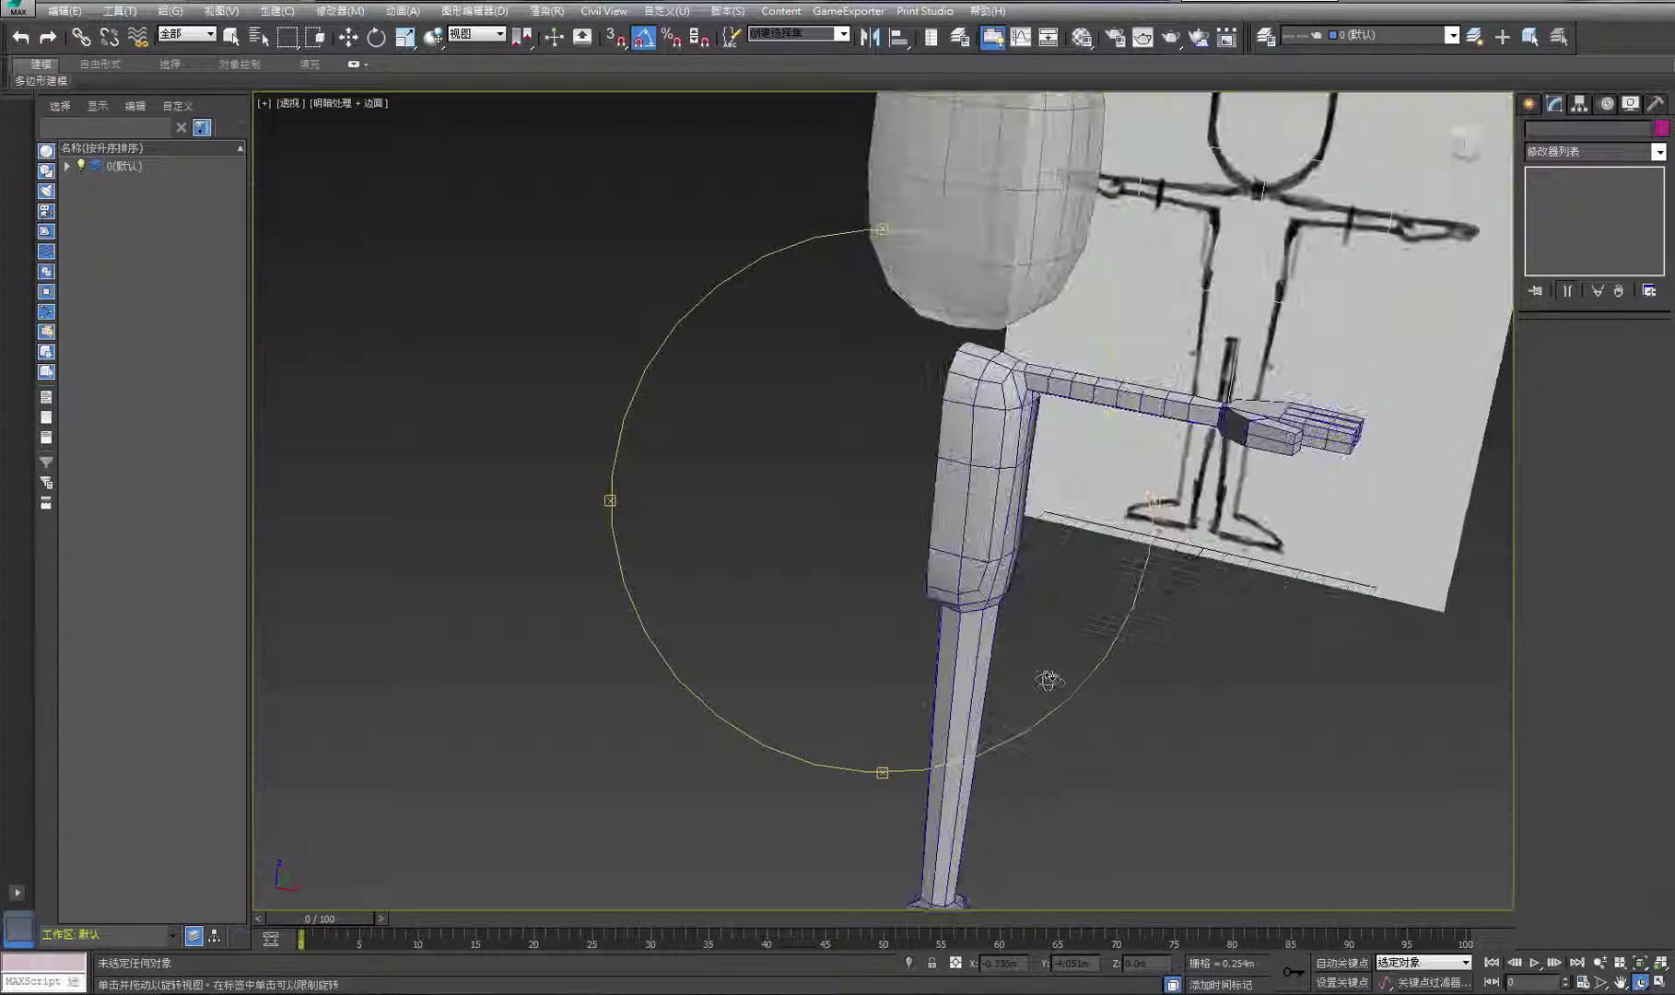
{"action": "scroll", "coordinate": [1073, 546], "scroll_direction": "up", "scroll_amount": 3}
{"action": "key", "text": "w"}
Apply a TurboSmooth modifier to the body mesh and deselect it to preview the smoothed shape
{"action": "left_click", "coordinate": [984, 444]}
{"action": "left_click", "coordinate": [984, 443]}
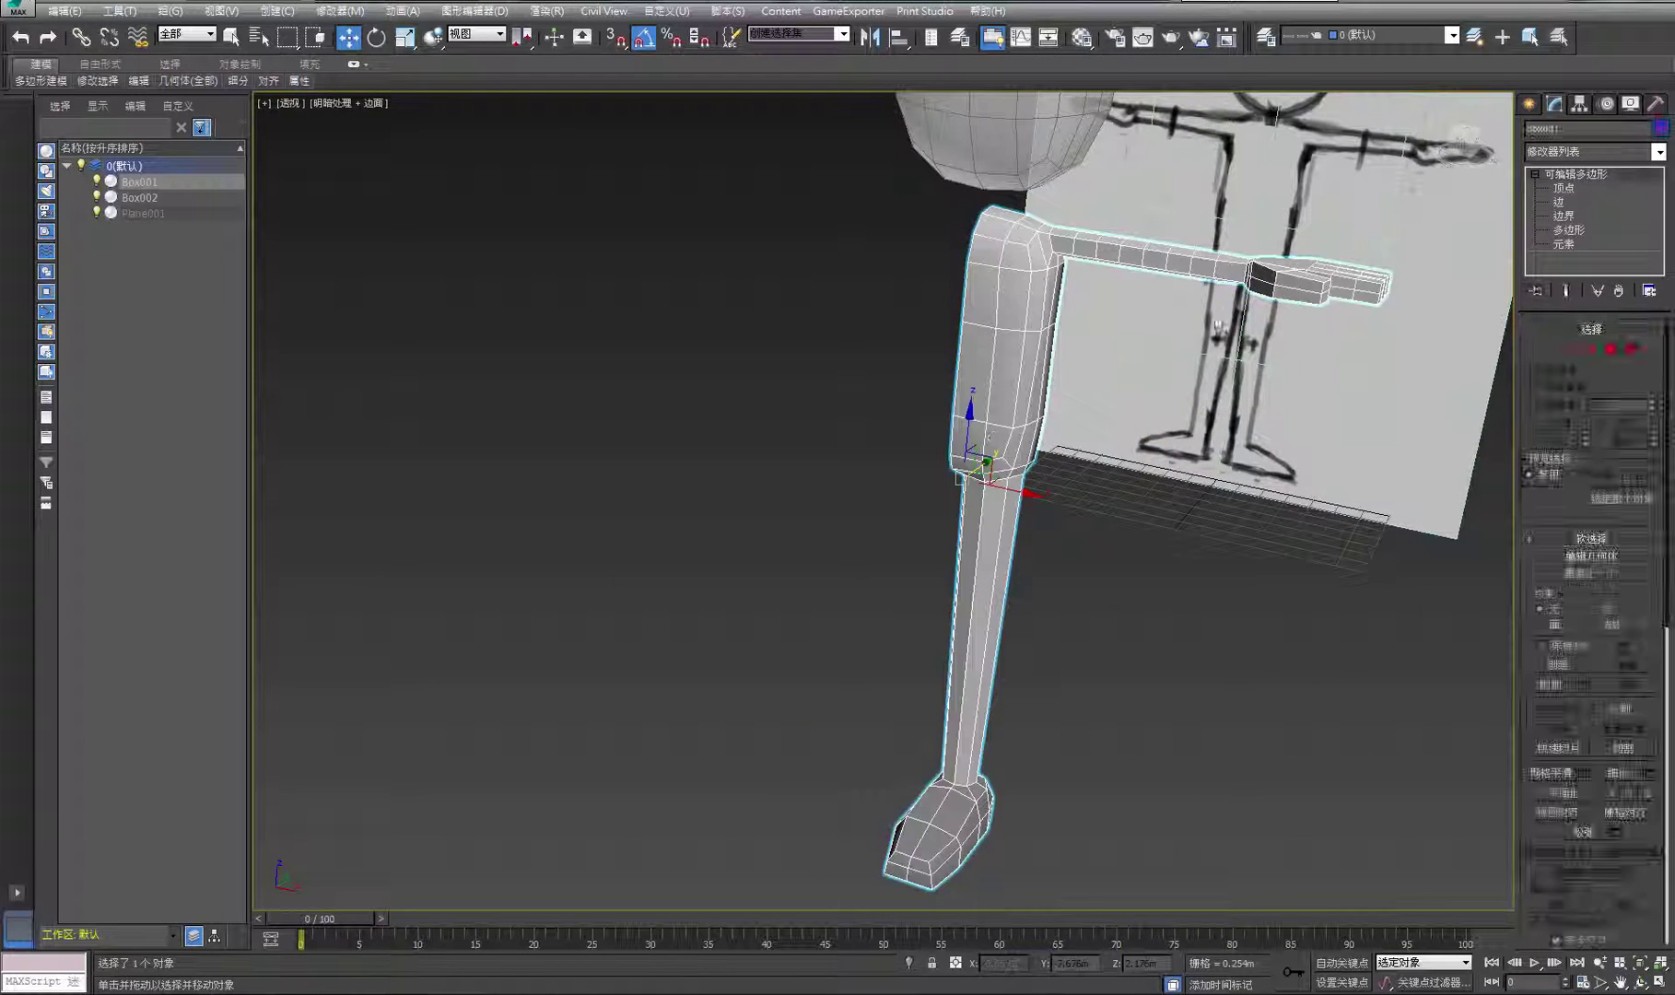
{"action": "middle_click_drag", "start_coordinate": [1085, 439], "coordinate": [1081, 642]}
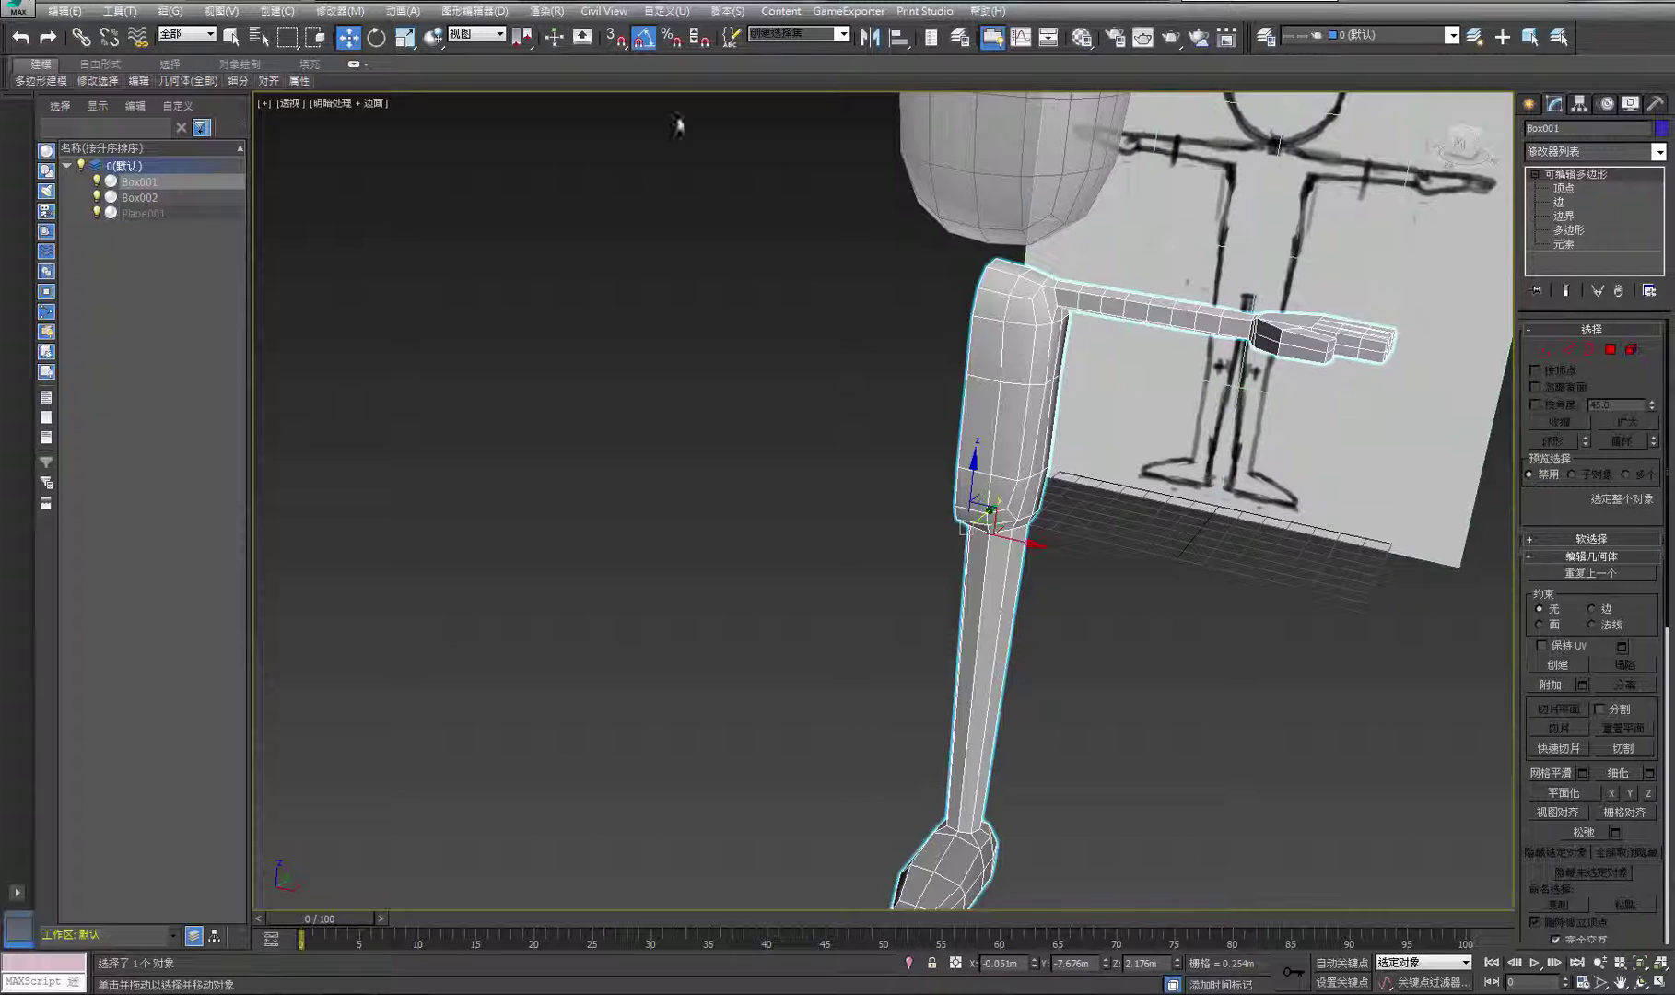
{"action": "left_click", "coordinate": [403, 11]}
{"action": "mouse_move", "coordinate": [326, 13]}
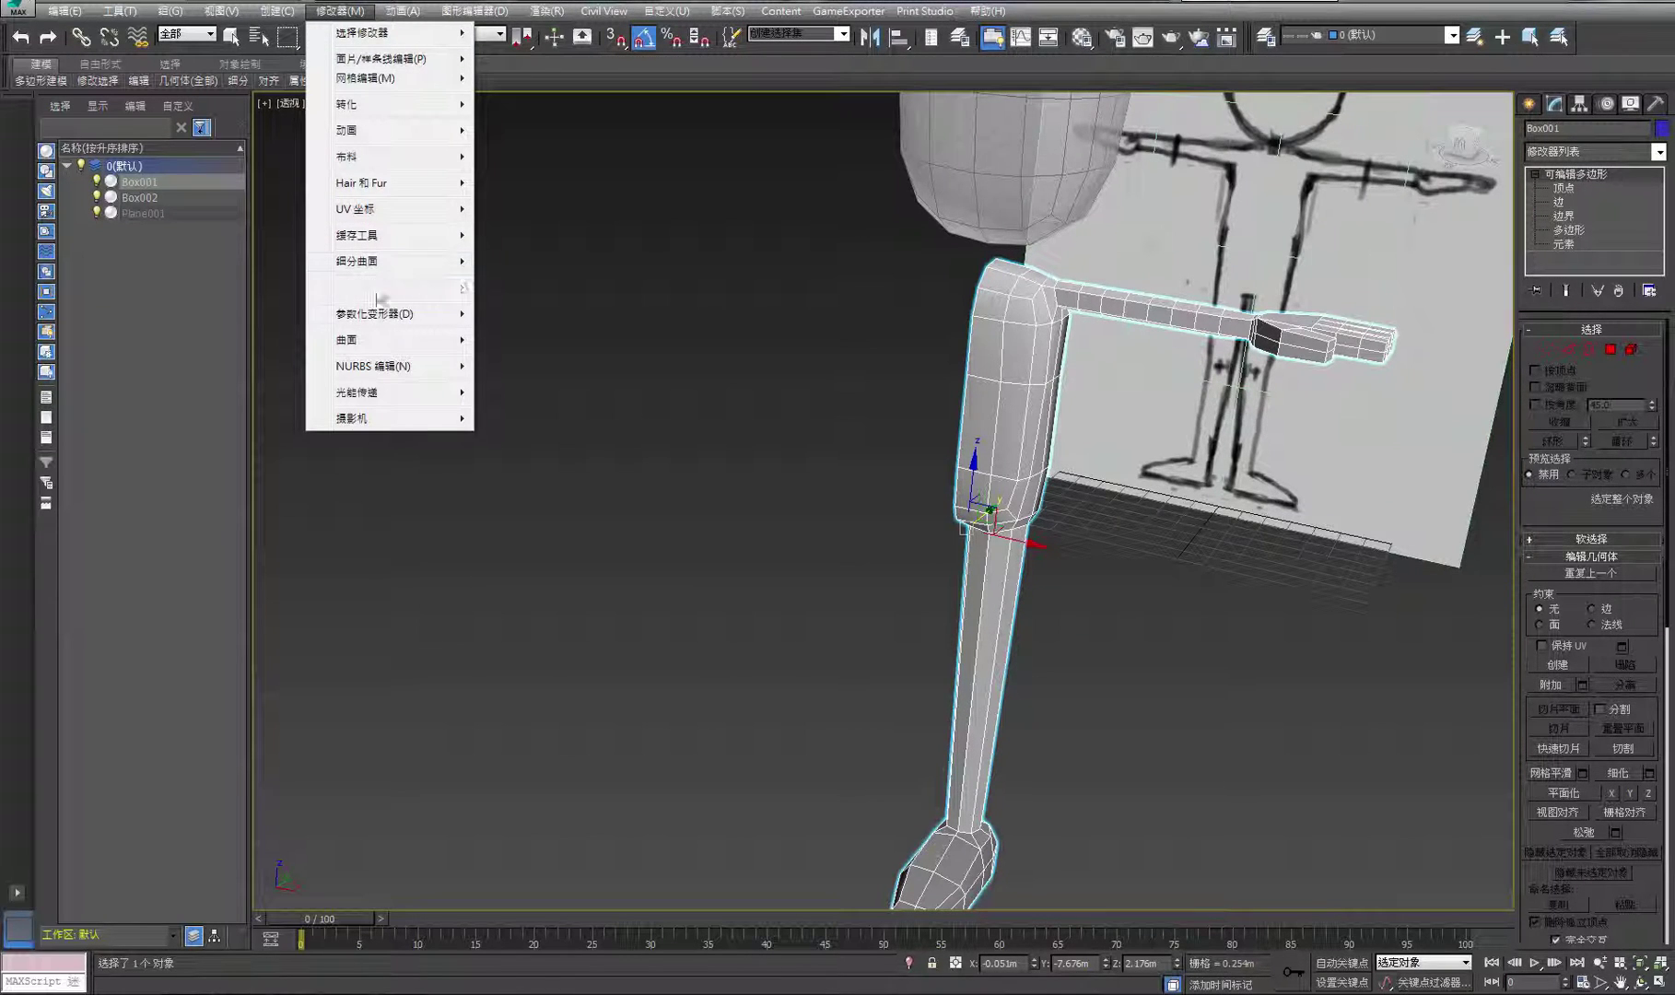
{"action": "mouse_move", "coordinate": [368, 262]}
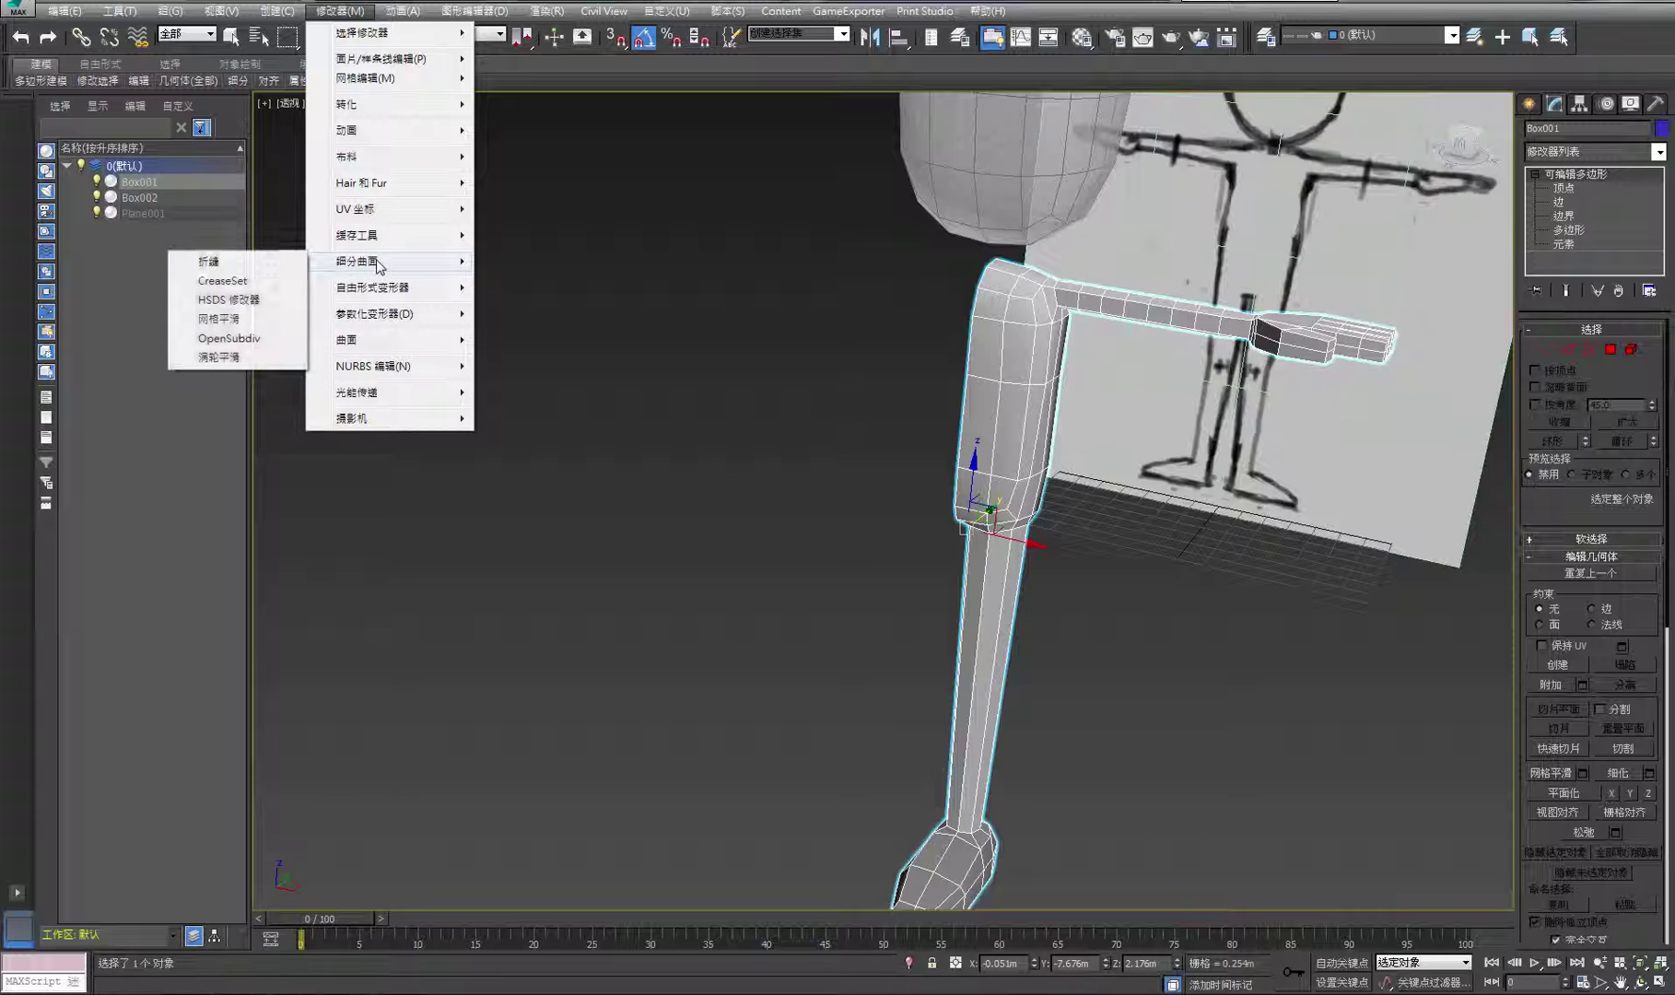
{"action": "left_click", "coordinate": [239, 359]}
{"action": "left_click", "coordinate": [1069, 525]}
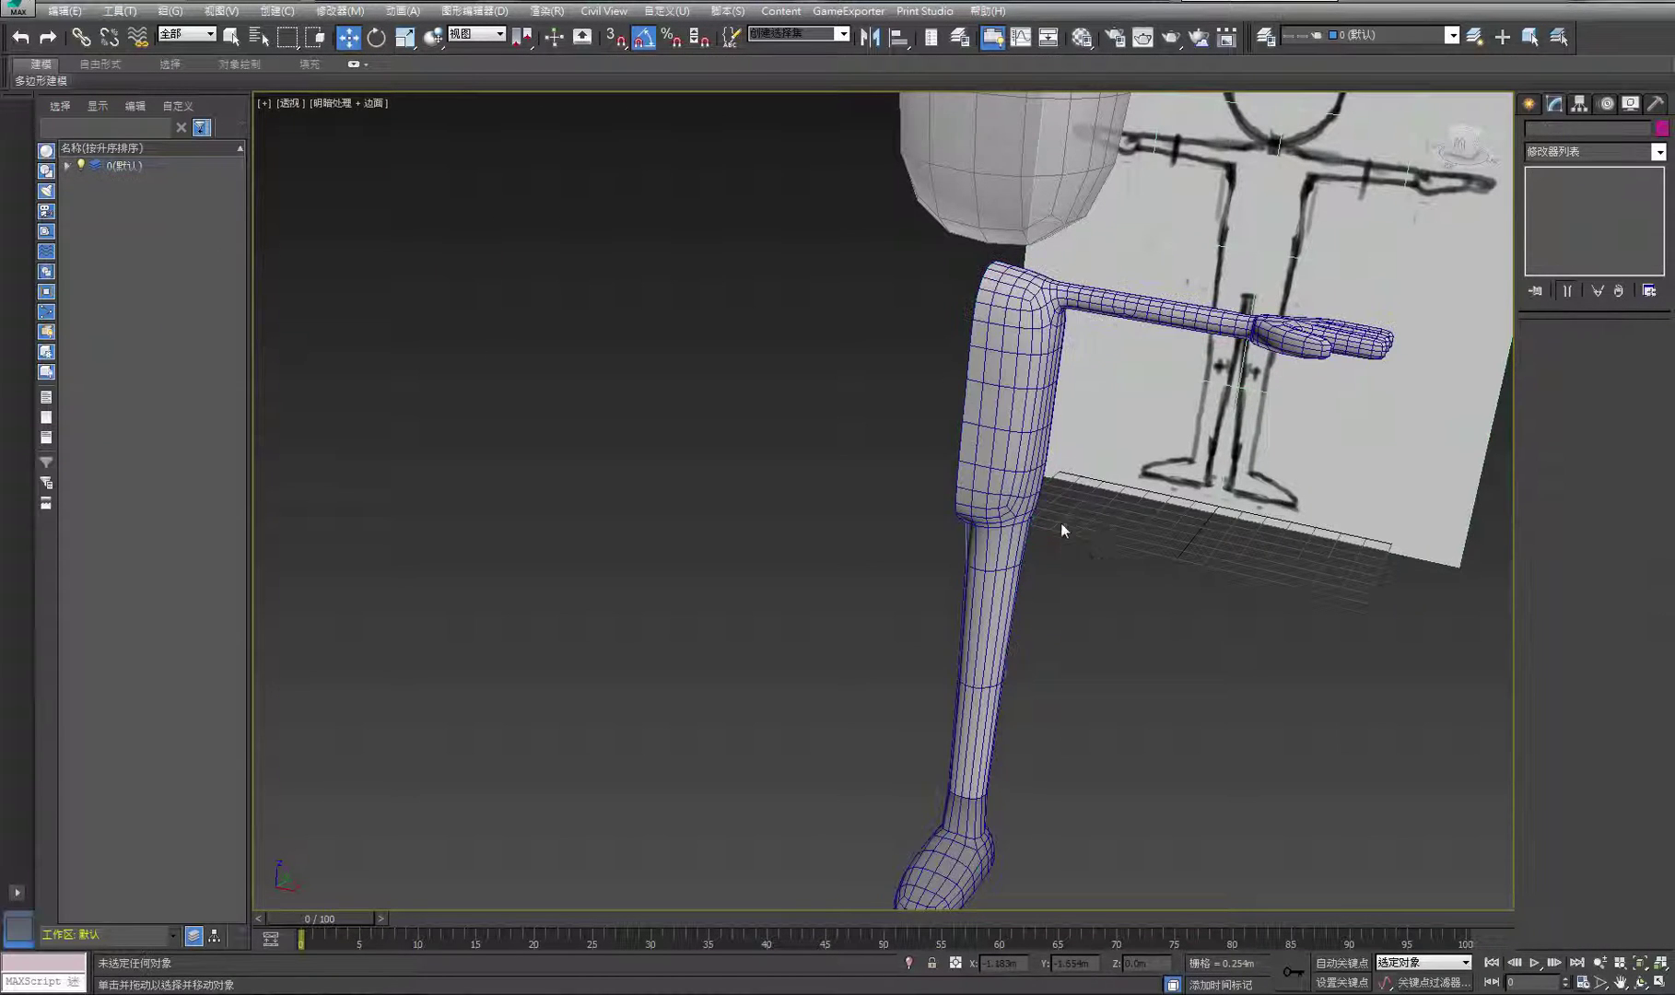
Examine the smoothed foot, leg, torso and arm of the body against the head
{"action": "middle_click_drag", "start_coordinate": [1060, 523], "coordinate": [981, 623], "text": "alt"}
{"action": "left_click", "coordinate": [964, 636]}
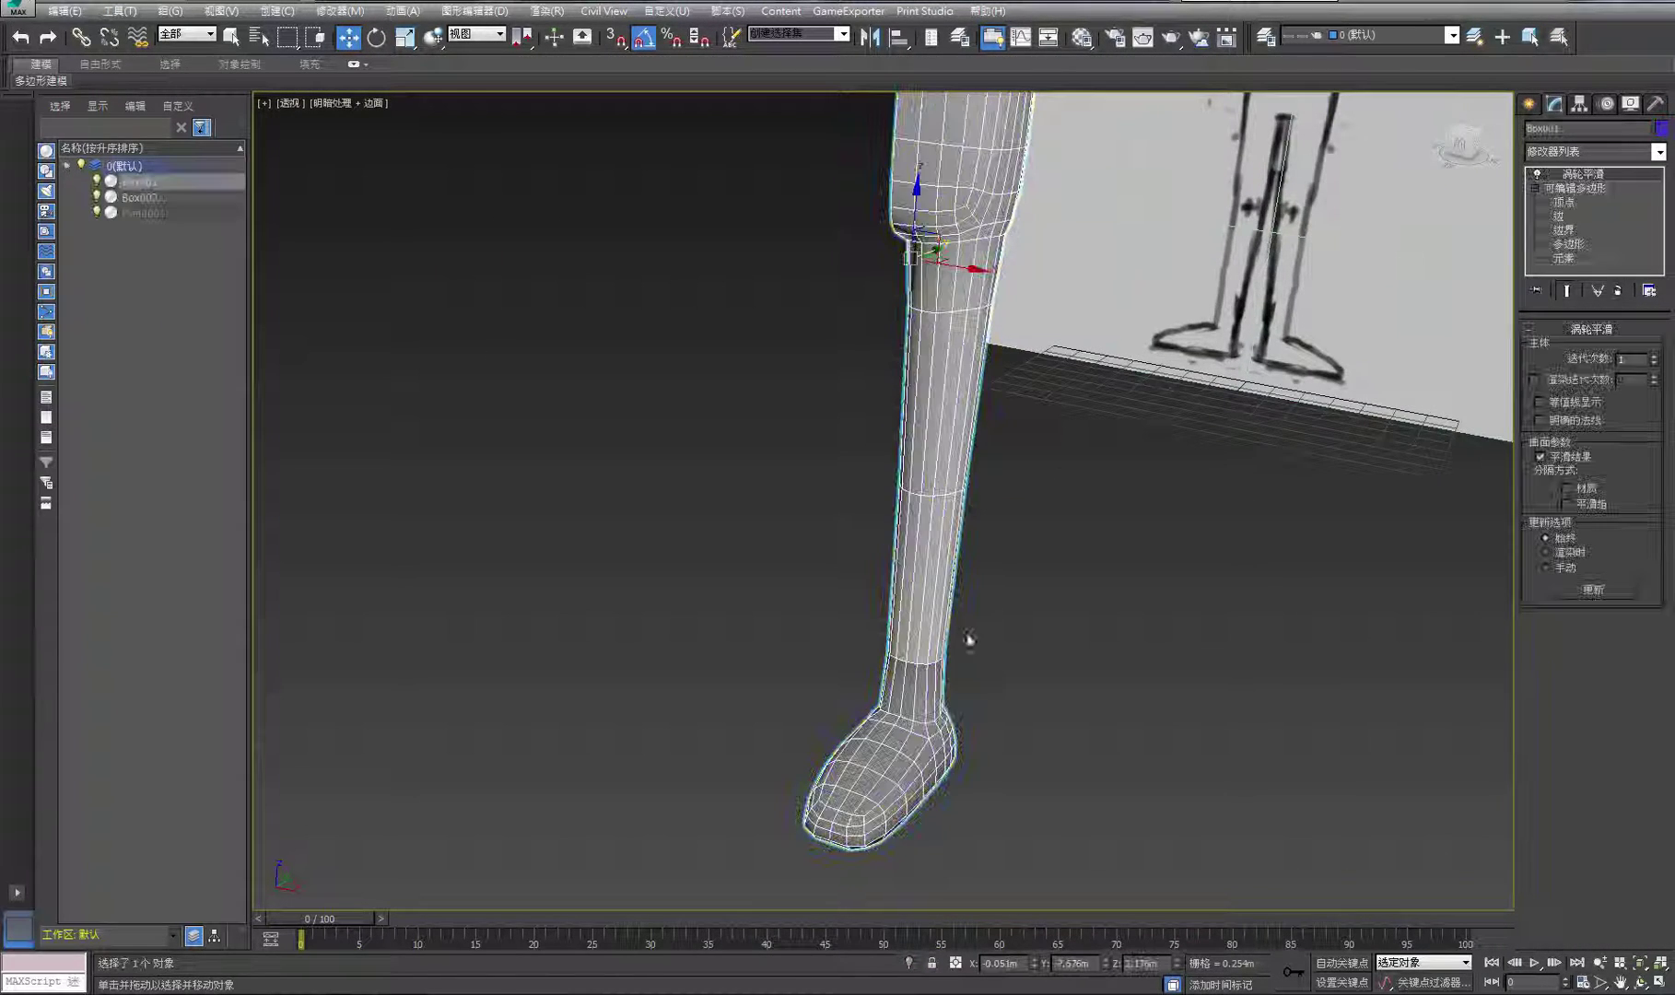
{"action": "left_click", "coordinate": [1031, 620]}
{"action": "scroll", "coordinate": [929, 552], "scroll_direction": "down", "scroll_amount": 2}
{"action": "scroll", "coordinate": [903, 608], "scroll_direction": "up", "scroll_amount": 2}
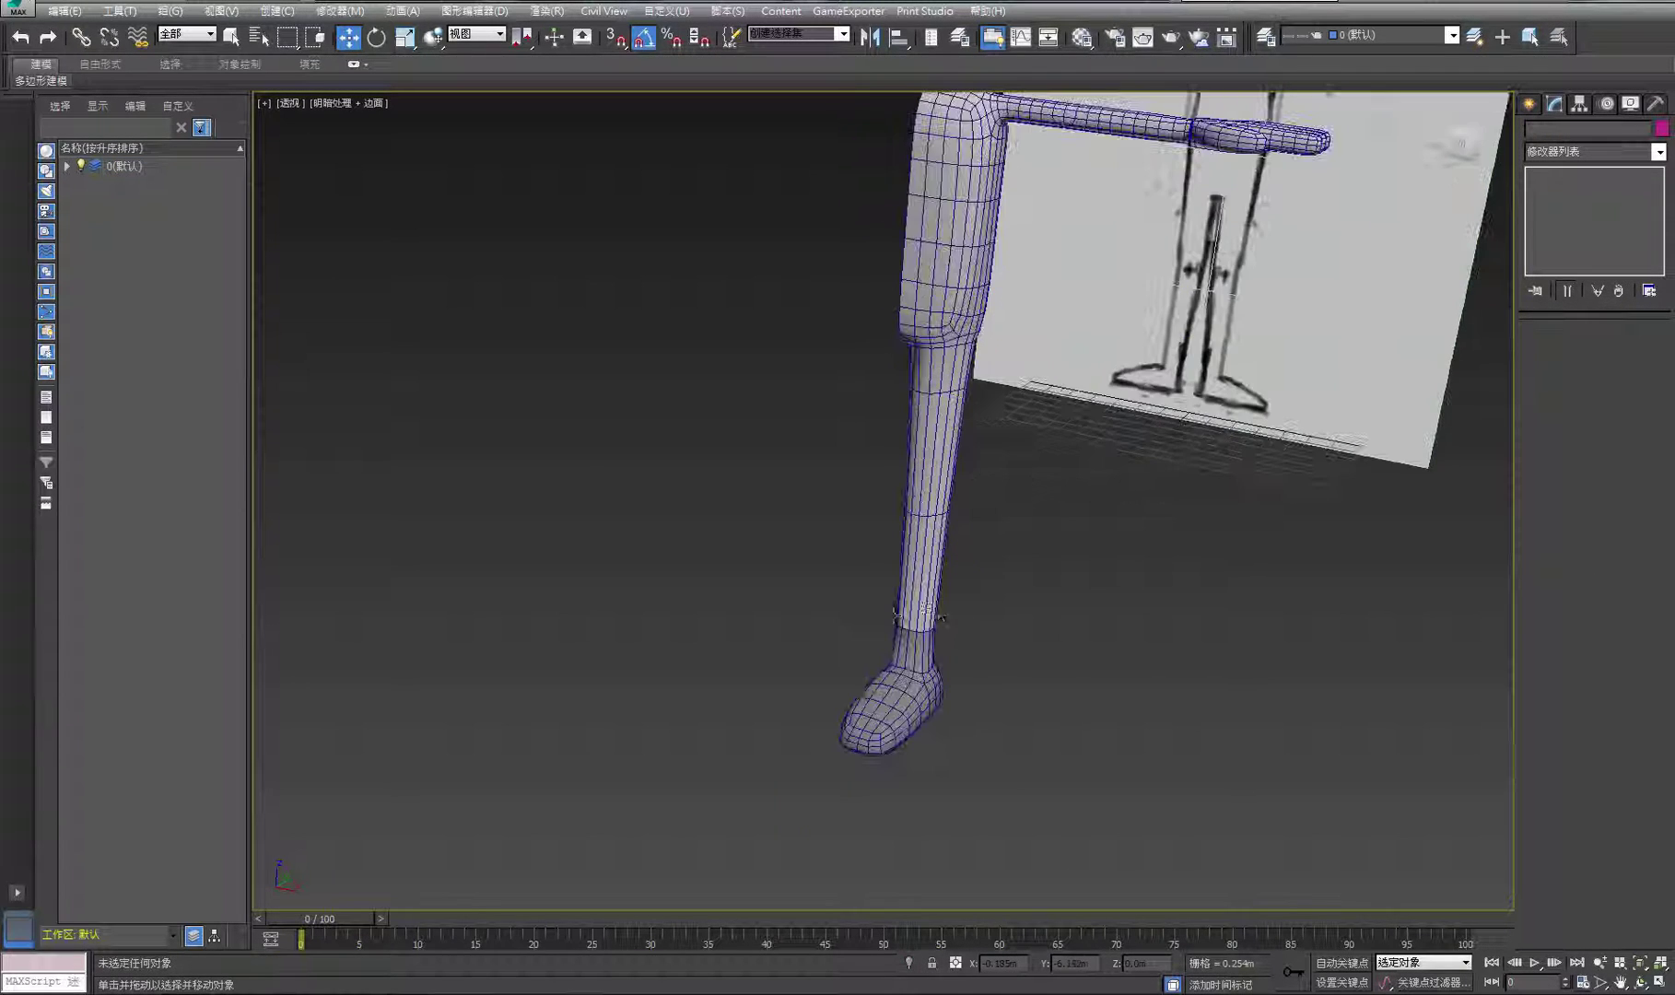
{"action": "middle_click_drag", "start_coordinate": [983, 505], "coordinate": [937, 681], "text": "alt"}
{"action": "left_click", "coordinate": [944, 258]}
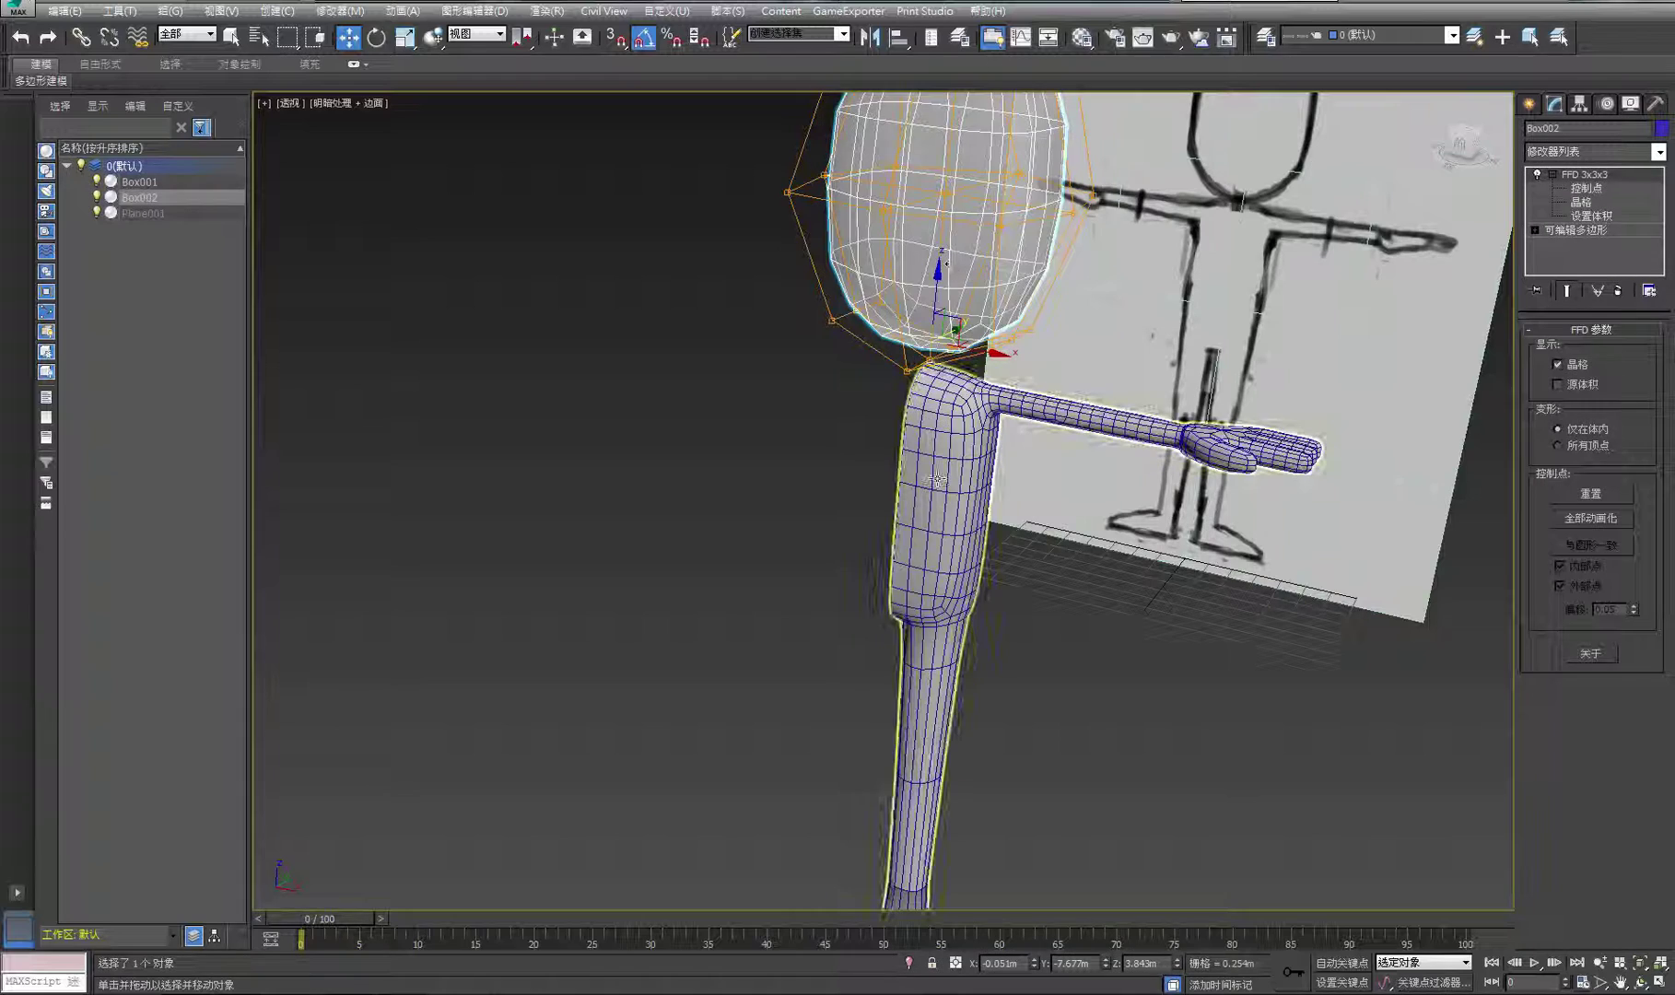
{"action": "left_click", "coordinate": [942, 385]}
{"action": "middle_click_drag", "start_coordinate": [943, 384], "coordinate": [972, 401], "text": "alt"}
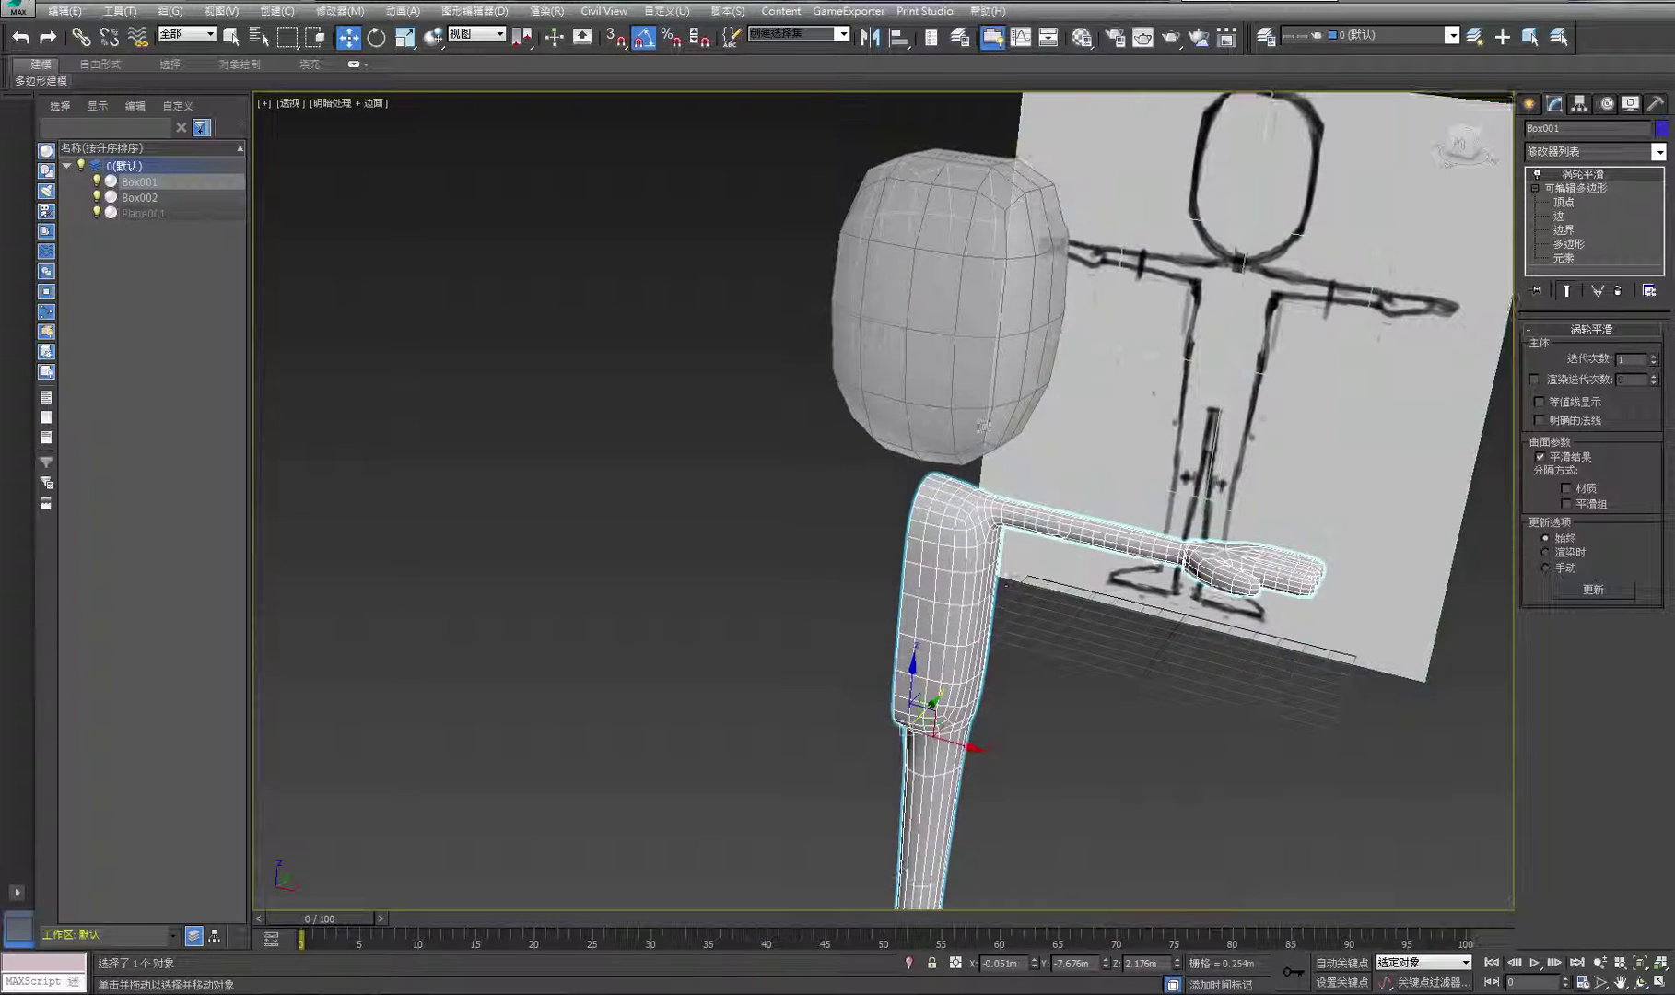
Remove the TurboSmooth modifier from the body mesh
{"action": "left_click", "coordinate": [972, 402]}
{"action": "left_click", "coordinate": [770, 410]}
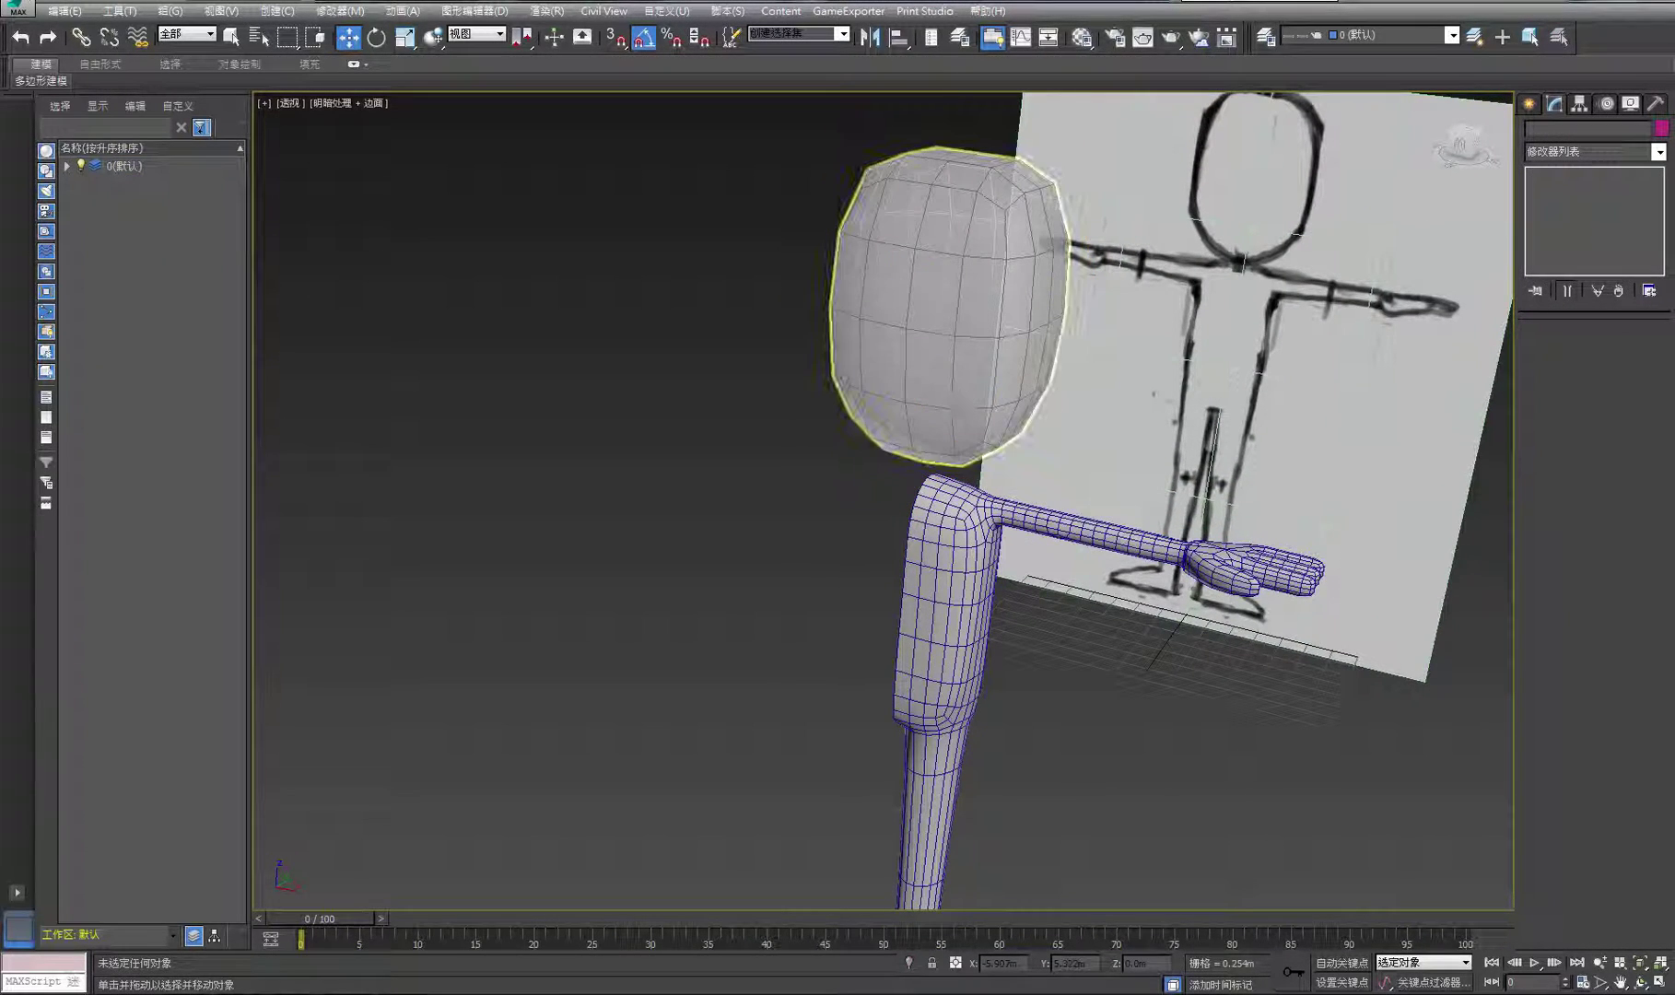
{"action": "left_click", "coordinate": [938, 523]}
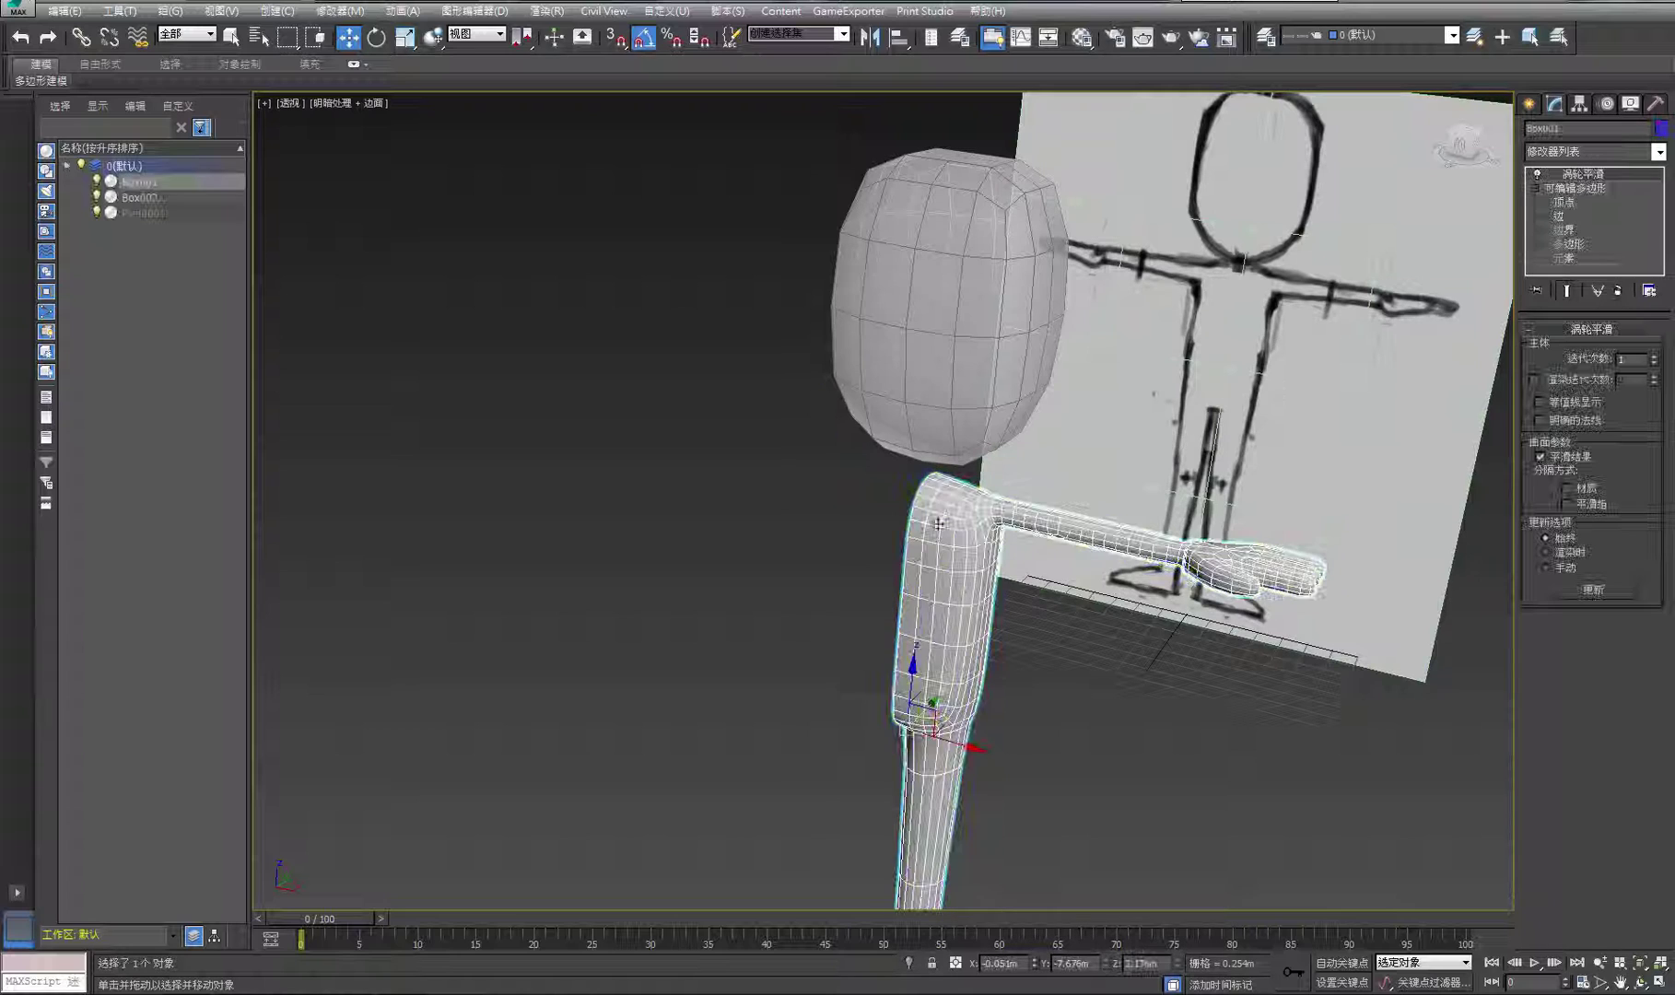
{"action": "left_click", "coordinate": [1614, 290]}
Convert the head with its FFD 3x3x3 modifier to an Editable Poly and deselect it
{"action": "left_click", "coordinate": [933, 371]}
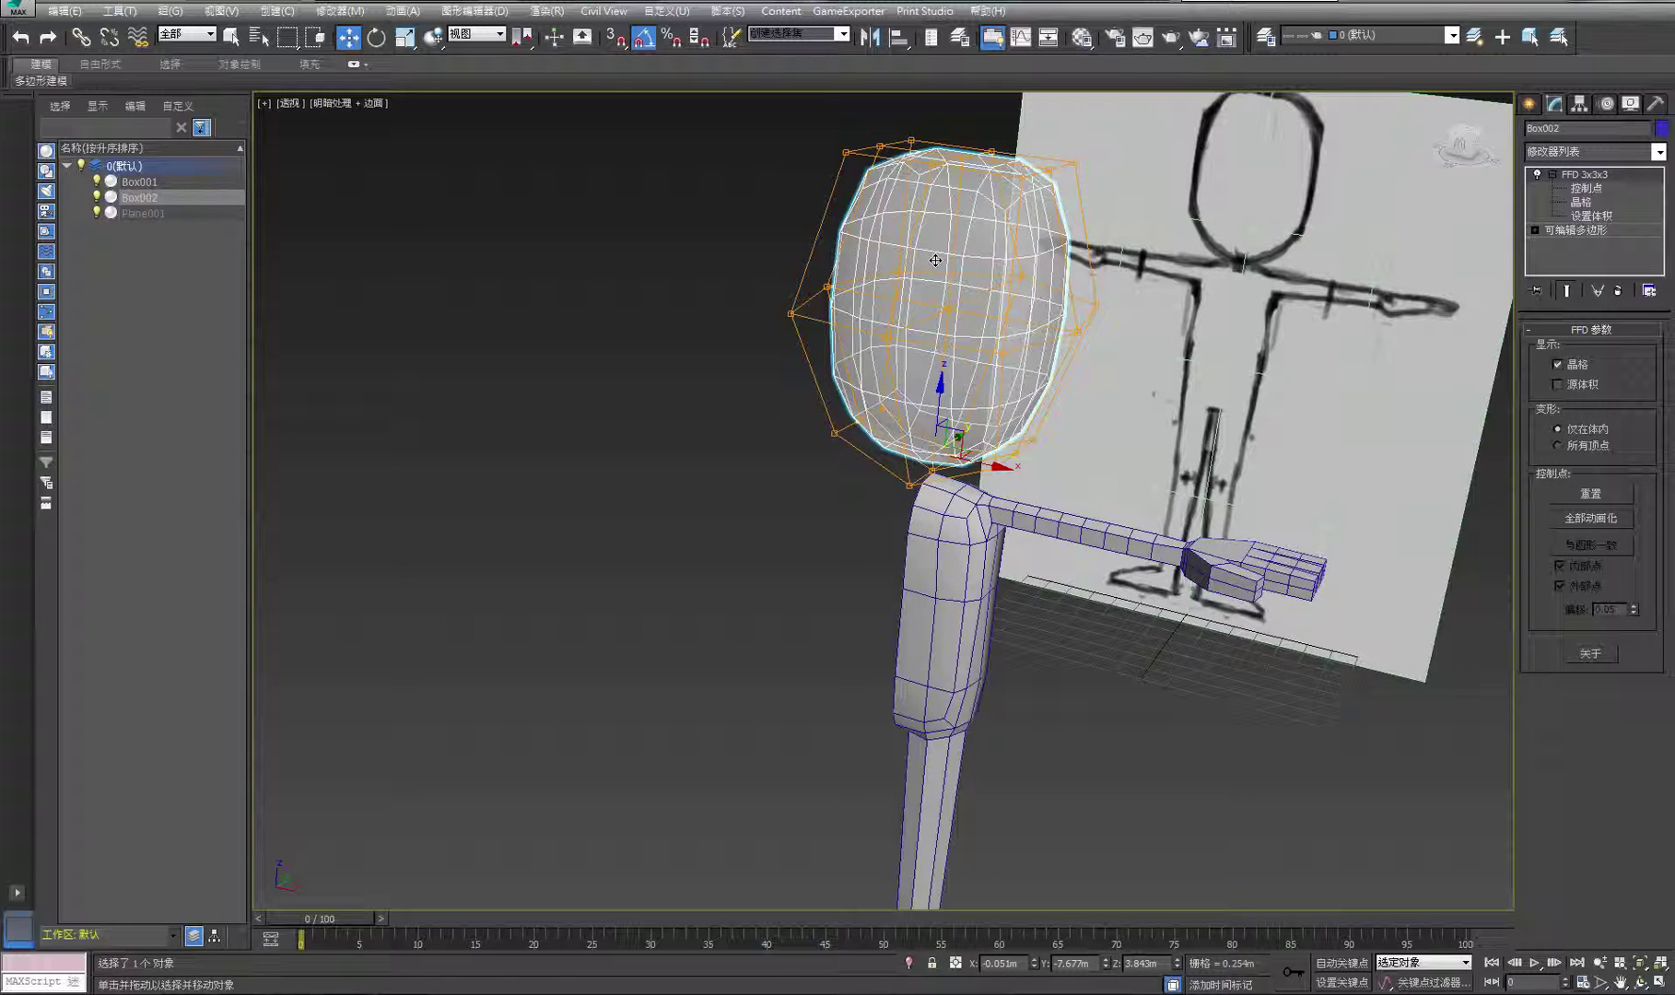
{"action": "left_click", "coordinate": [793, 322]}
{"action": "left_click", "coordinate": [977, 317]}
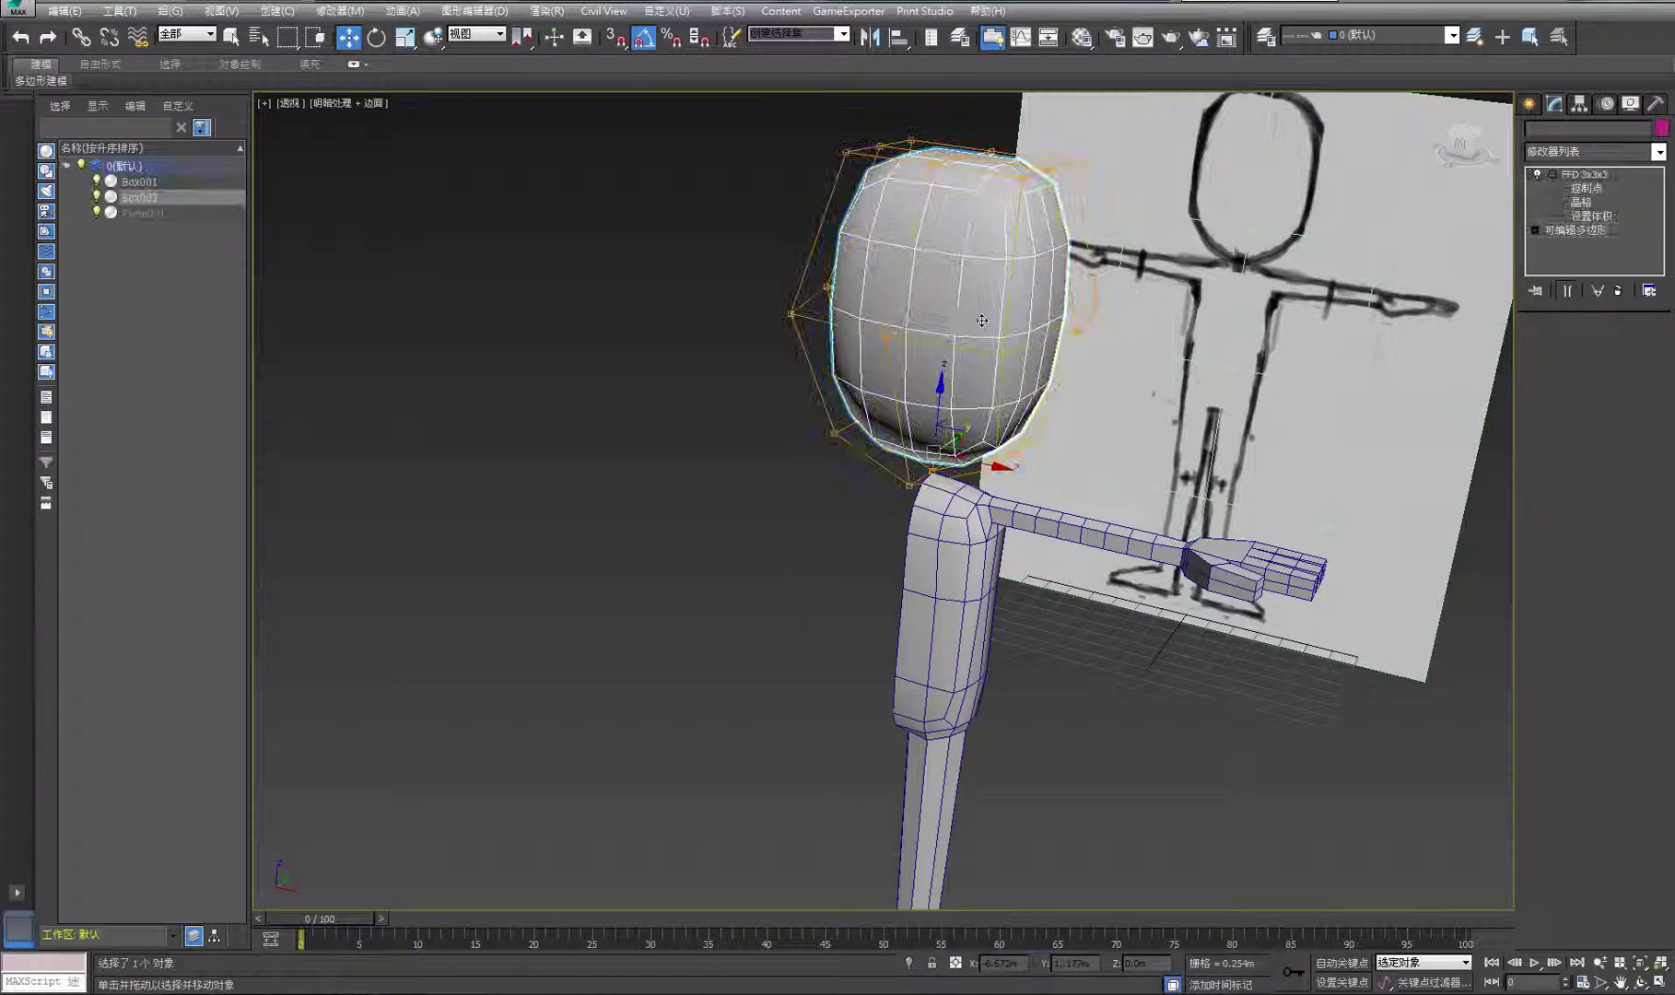
{"action": "right_click", "coordinate": [978, 314]}
{"action": "mouse_move", "coordinate": [1049, 488]}
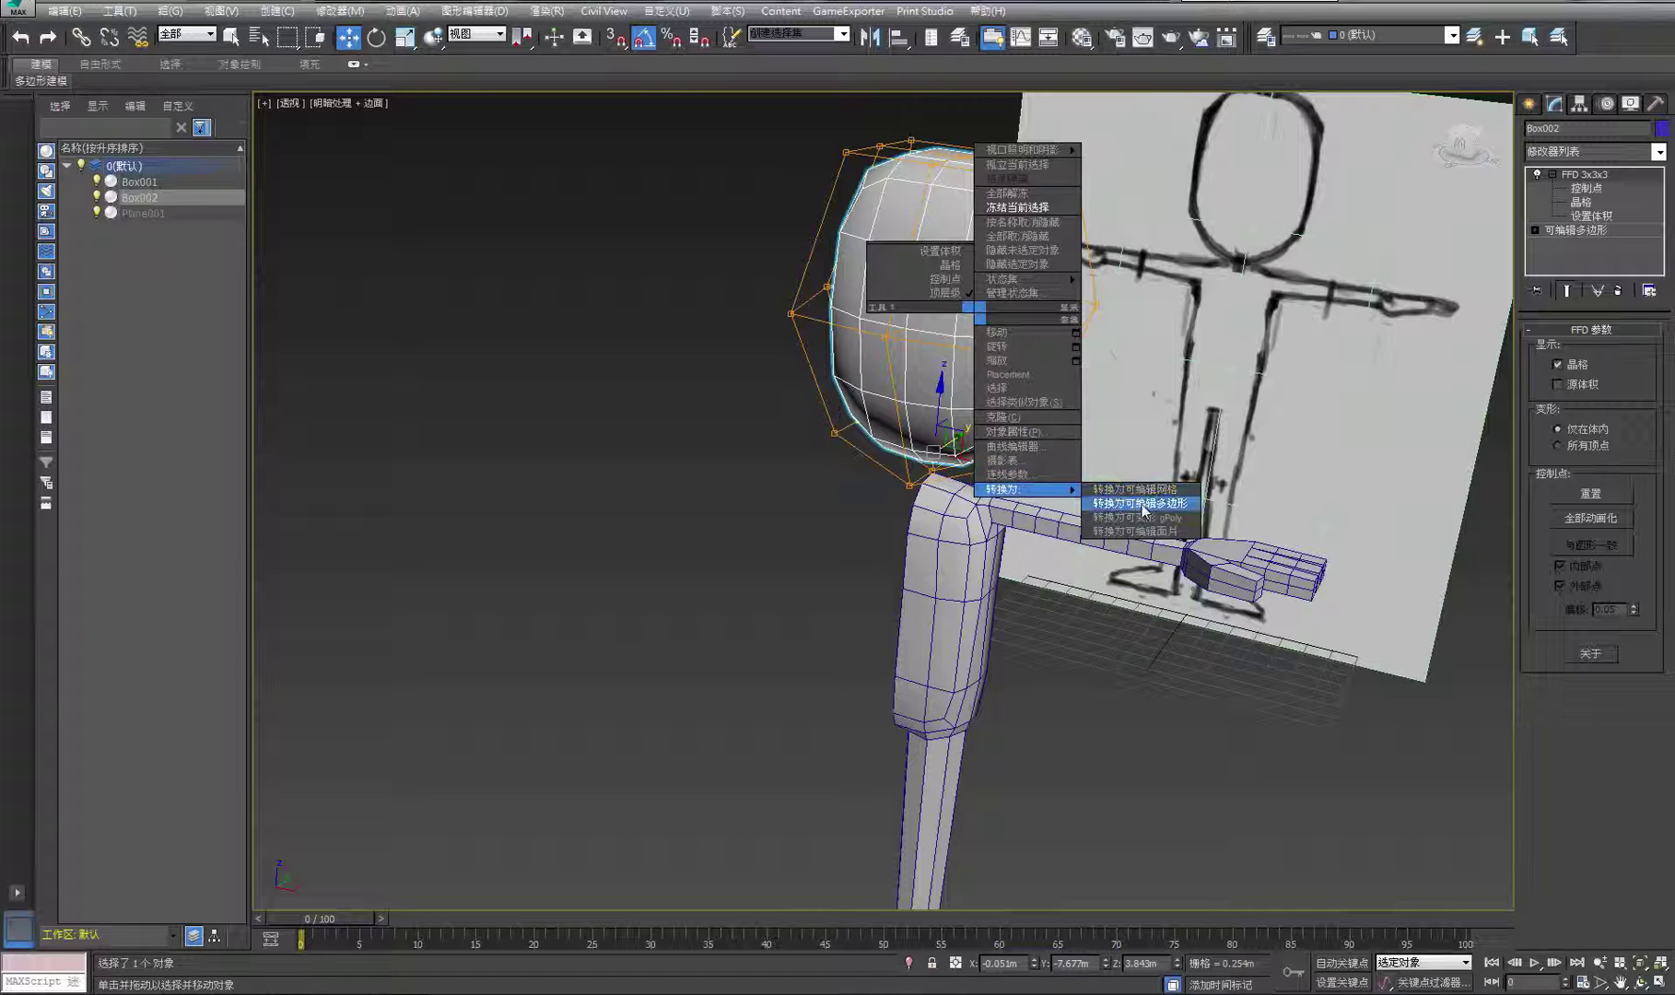
{"action": "left_click", "coordinate": [1143, 490]}
{"action": "left_click", "coordinate": [1111, 495]}
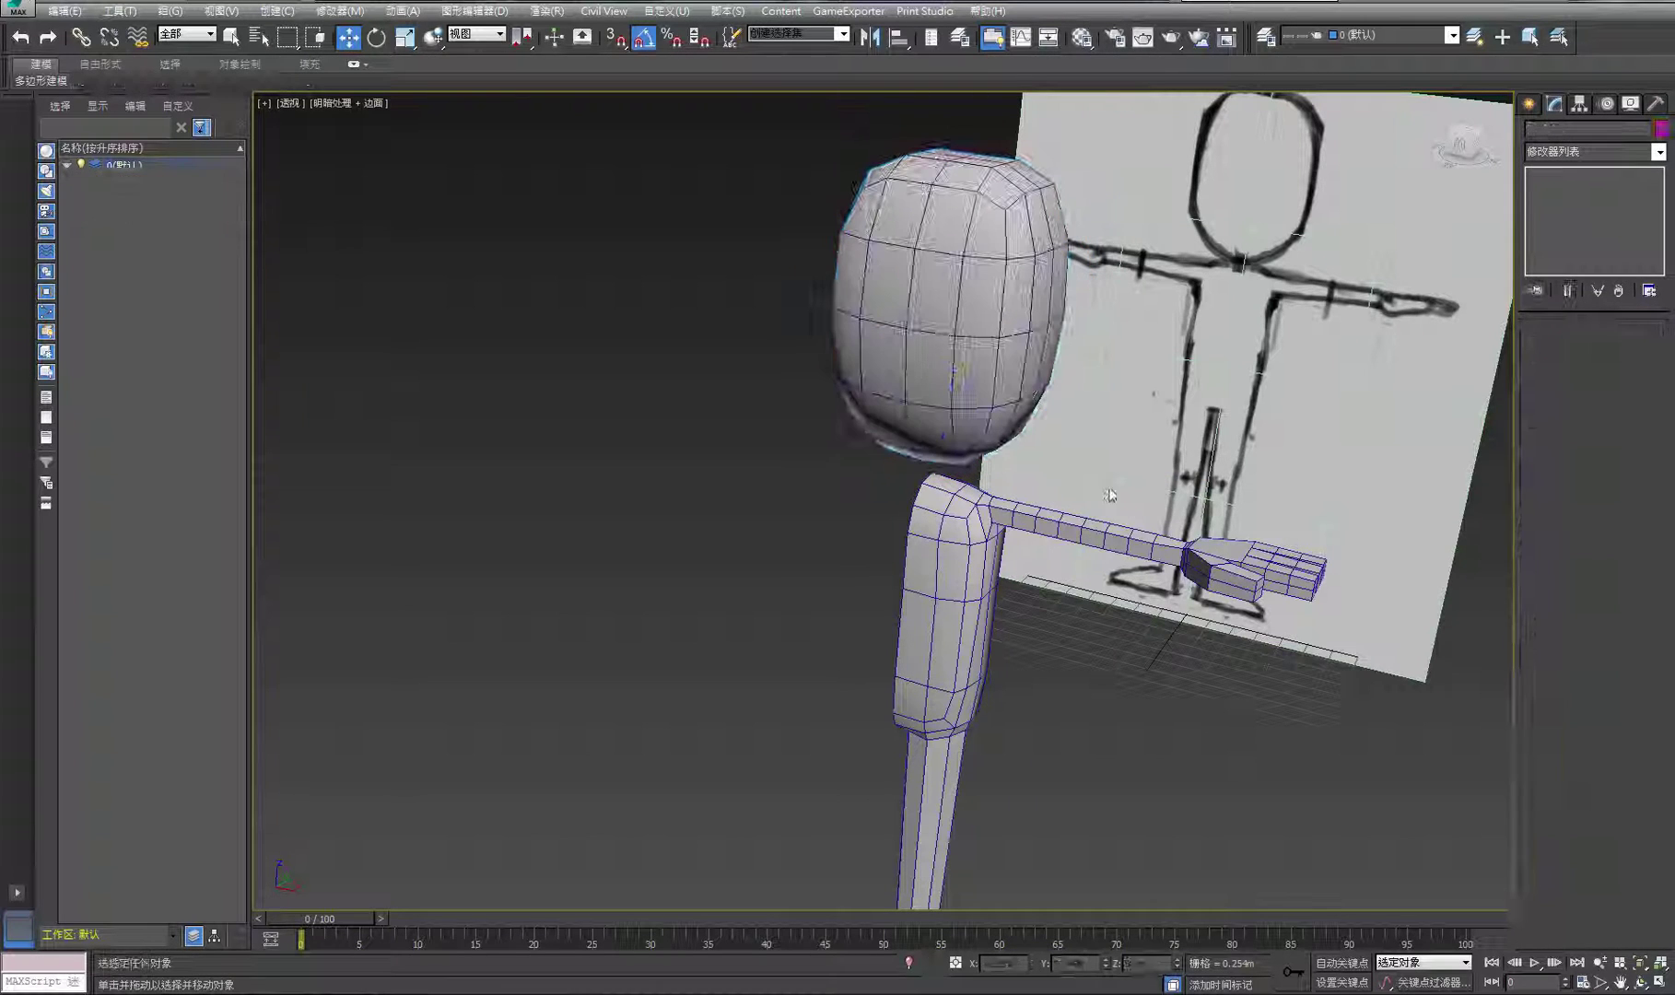
Delete the four polygons at the centre of the head's underside, directly above the torso
{"action": "left_click", "coordinate": [1640, 982]}
{"action": "left_click_drag", "start_coordinate": [1090, 599], "coordinate": [861, 486]}
{"action": "scroll", "coordinate": [878, 412], "scroll_direction": "up", "scroll_amount": 5}
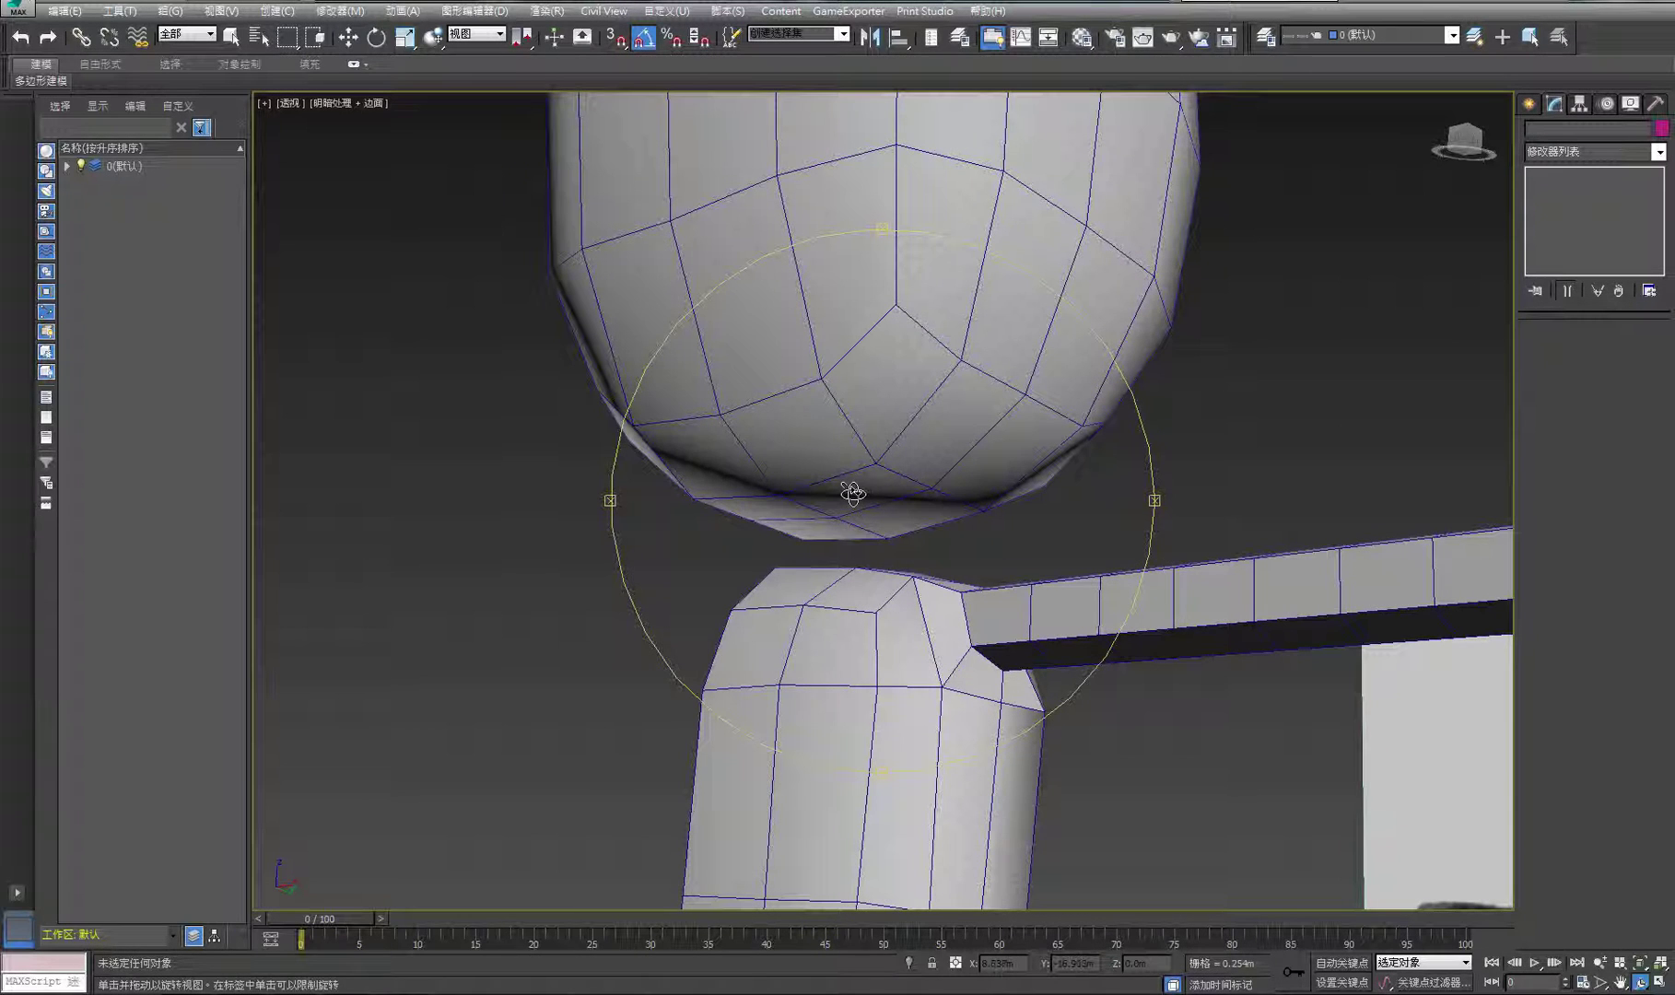
{"action": "left_click_drag", "start_coordinate": [779, 522], "coordinate": [887, 507]}
{"action": "key", "text": "w"}
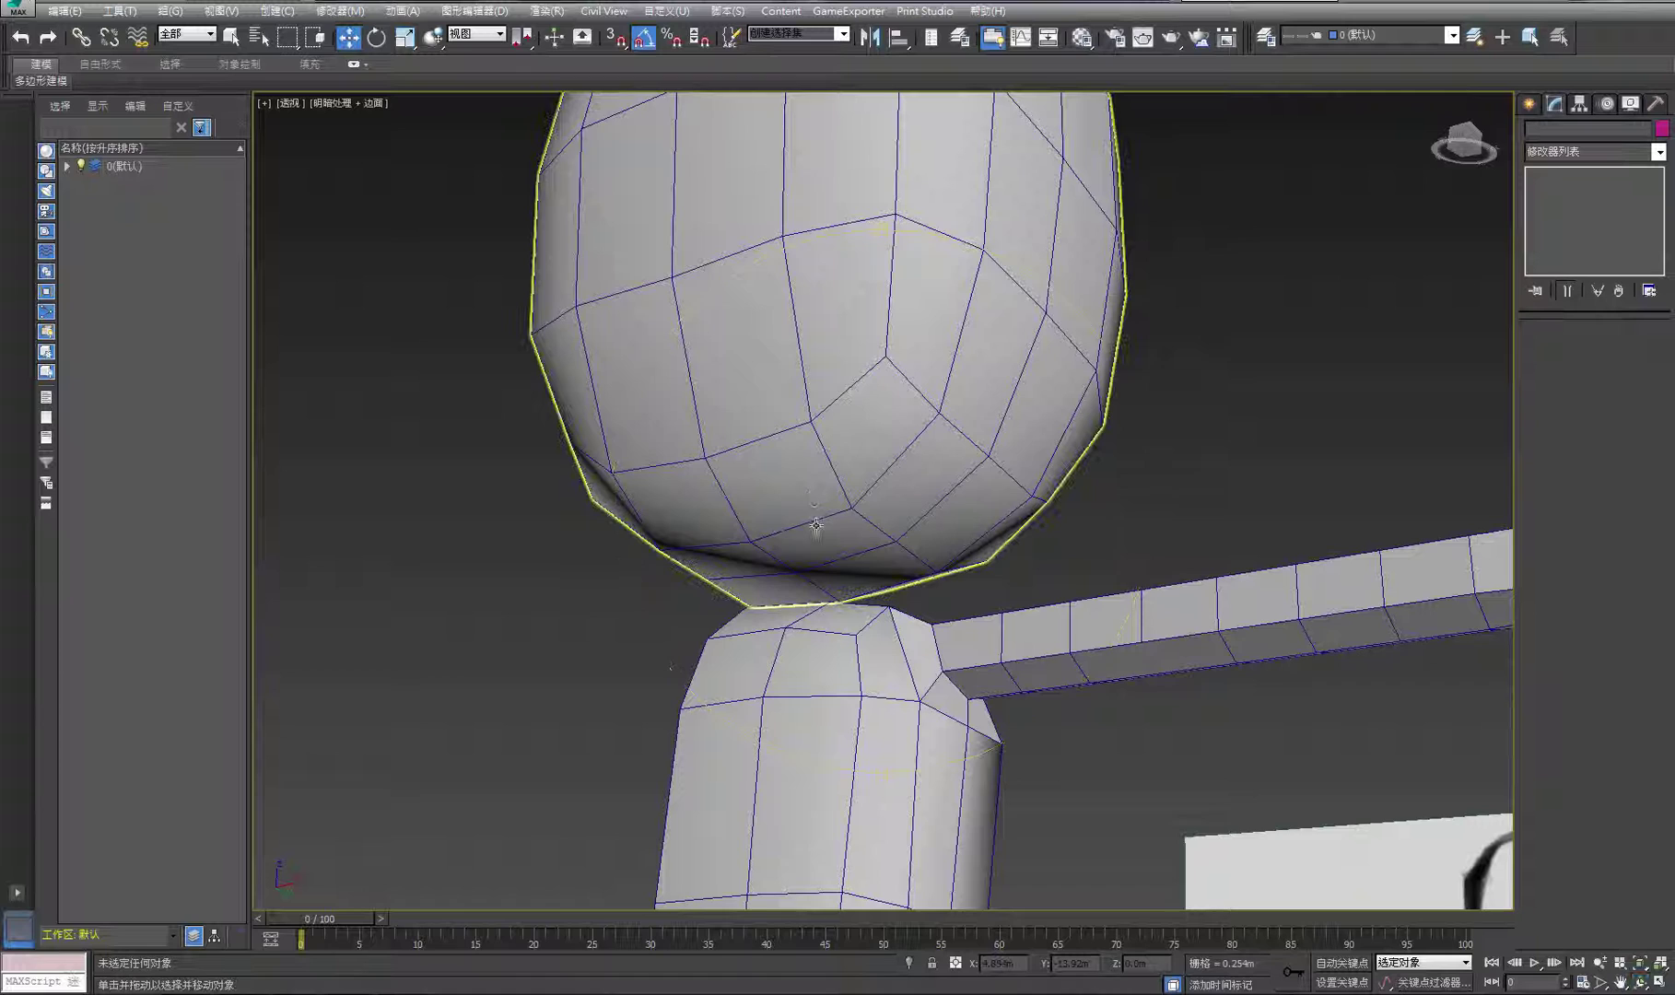
{"action": "left_click", "coordinate": [764, 551]}
{"action": "left_click", "coordinate": [1610, 350]}
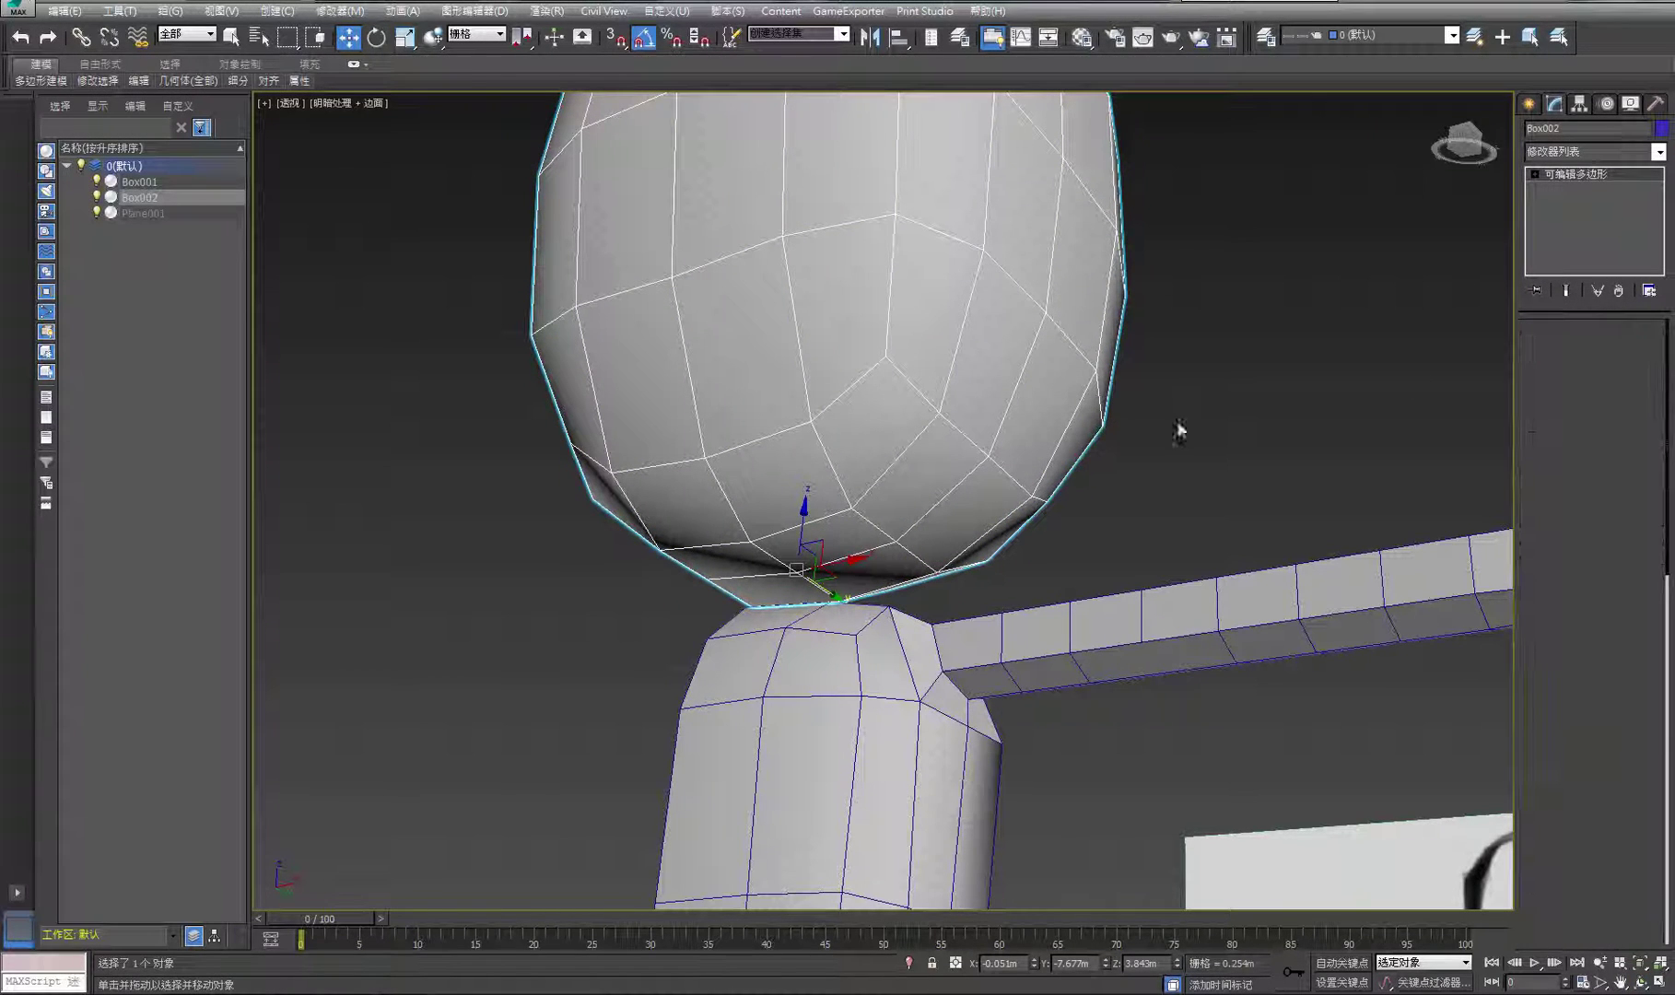
{"action": "left_click", "coordinate": [840, 544]}
{"action": "left_click", "coordinate": [735, 572], "text": "ctrl"}
{"action": "left_click", "coordinate": [770, 559], "text": "ctrl"}
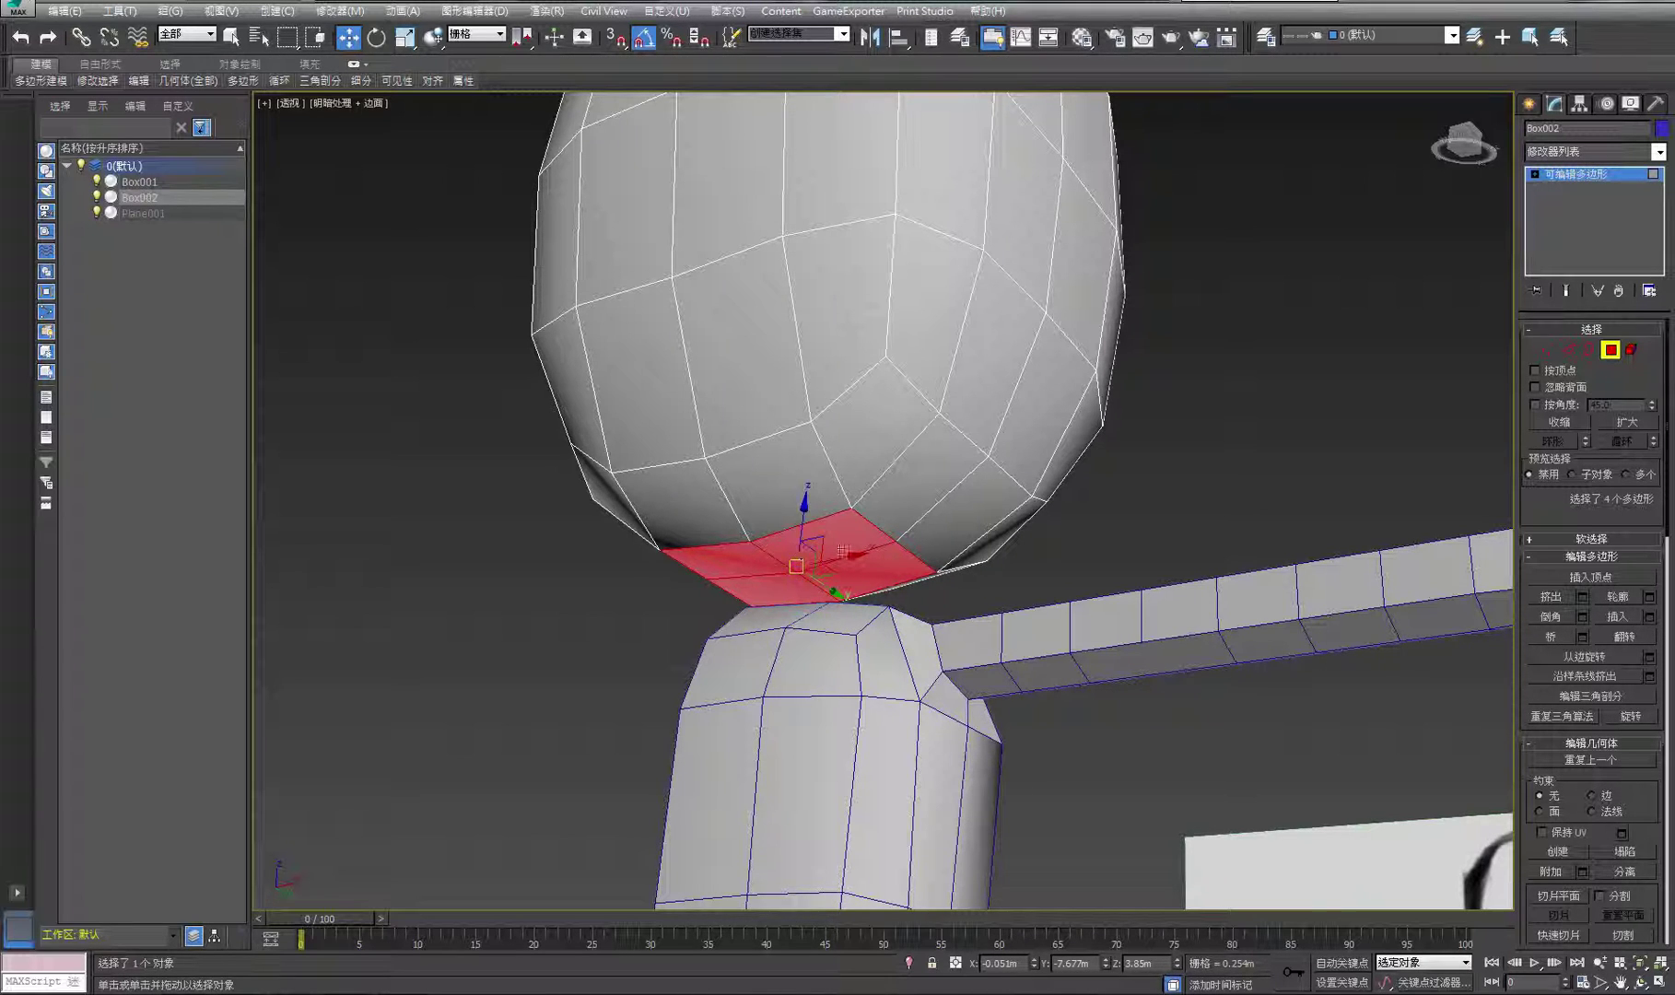
{"action": "key", "text": "Delete"}
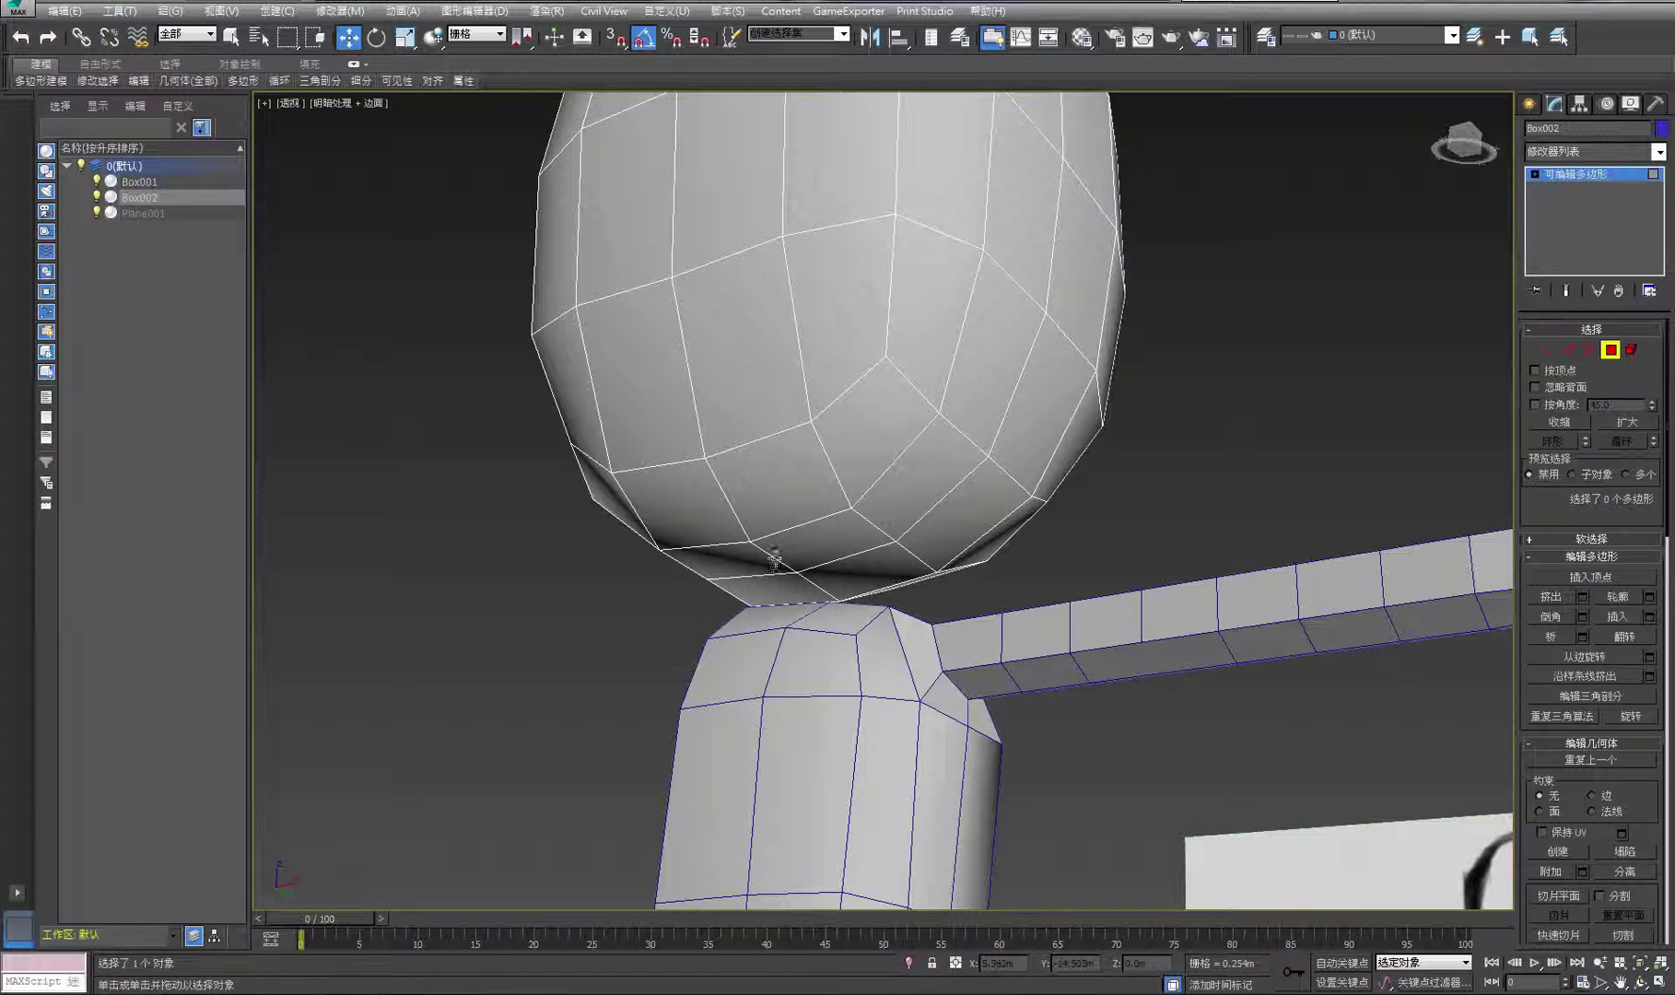
Inspect the gap between the head's underside and the top of the torso from several angles
{"action": "left_click", "coordinate": [1640, 983]}
{"action": "left_click_drag", "start_coordinate": [645, 590], "coordinate": [672, 703]}
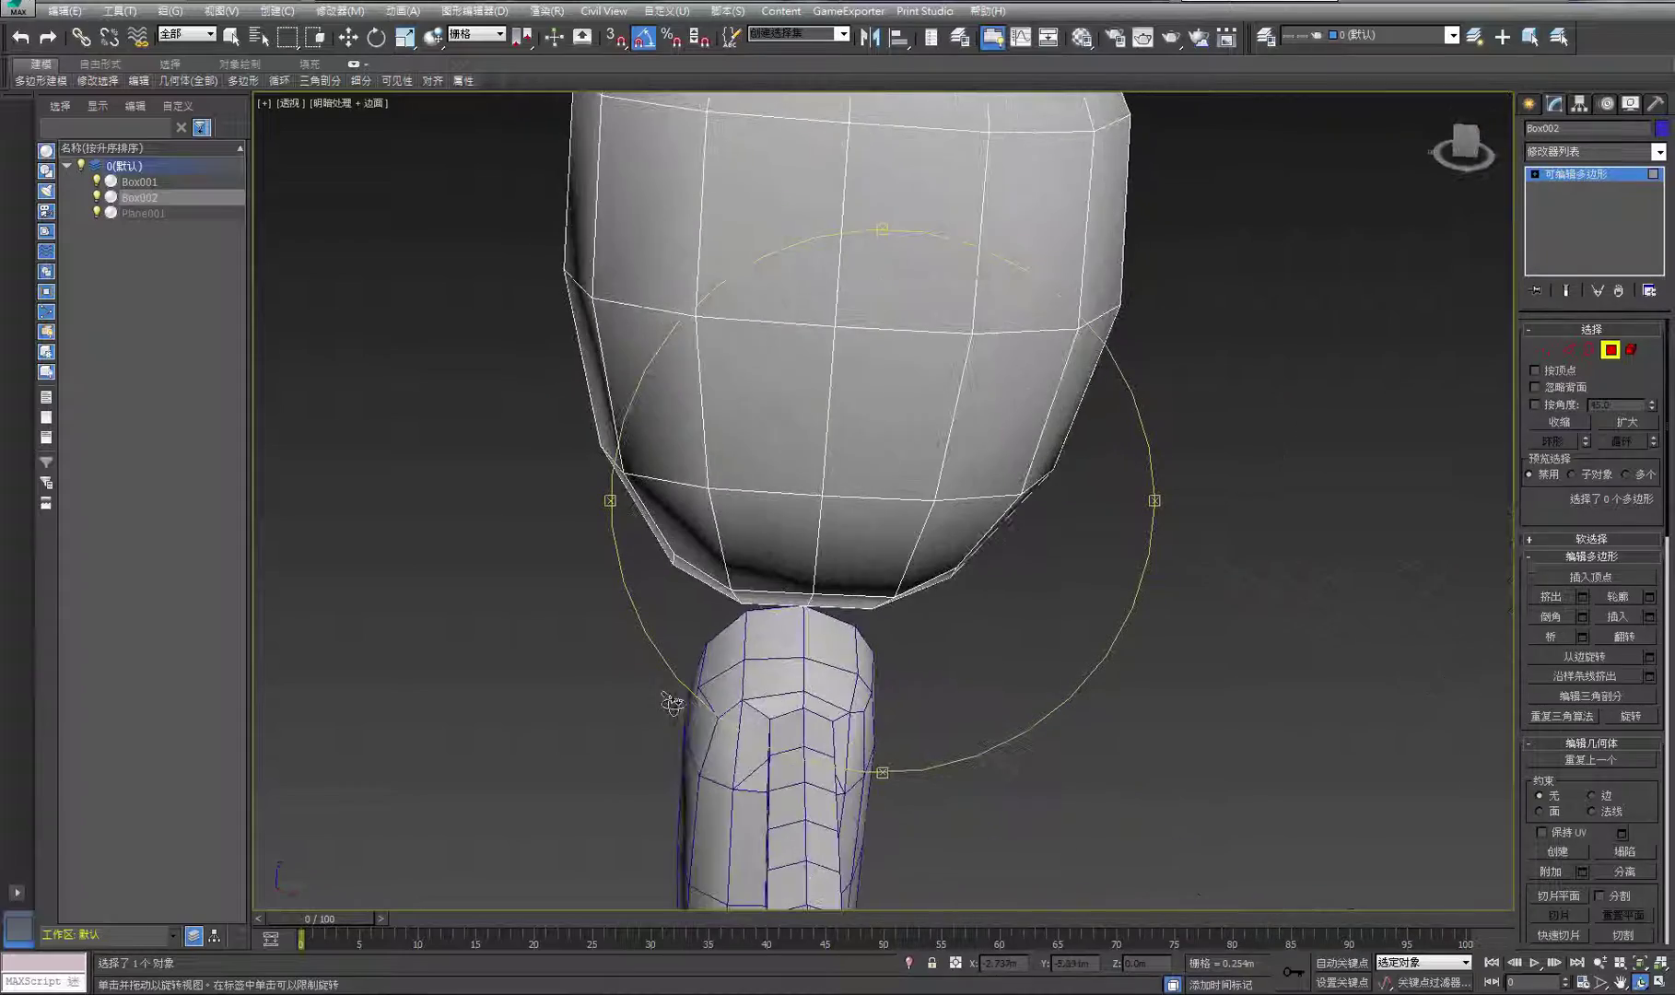
{"action": "left_click_drag", "start_coordinate": [808, 633], "coordinate": [842, 476]}
{"action": "right_click", "coordinate": [841, 476]}
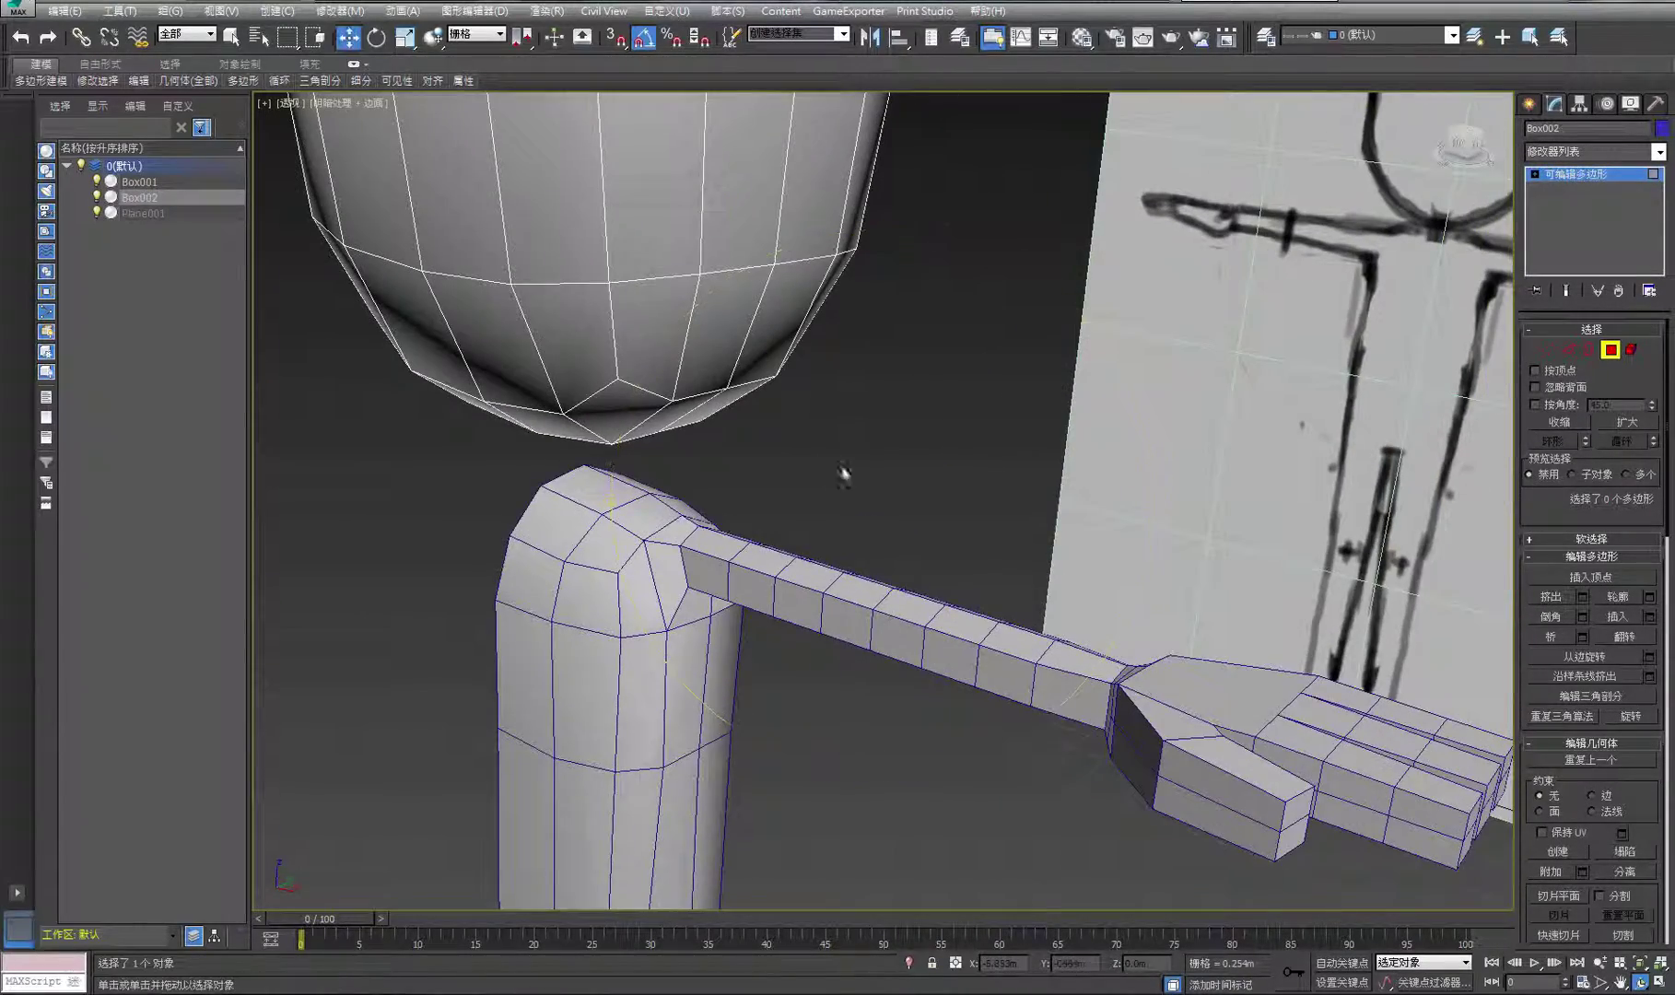
{"action": "middle_click_drag", "start_coordinate": [744, 544], "coordinate": [863, 510]}
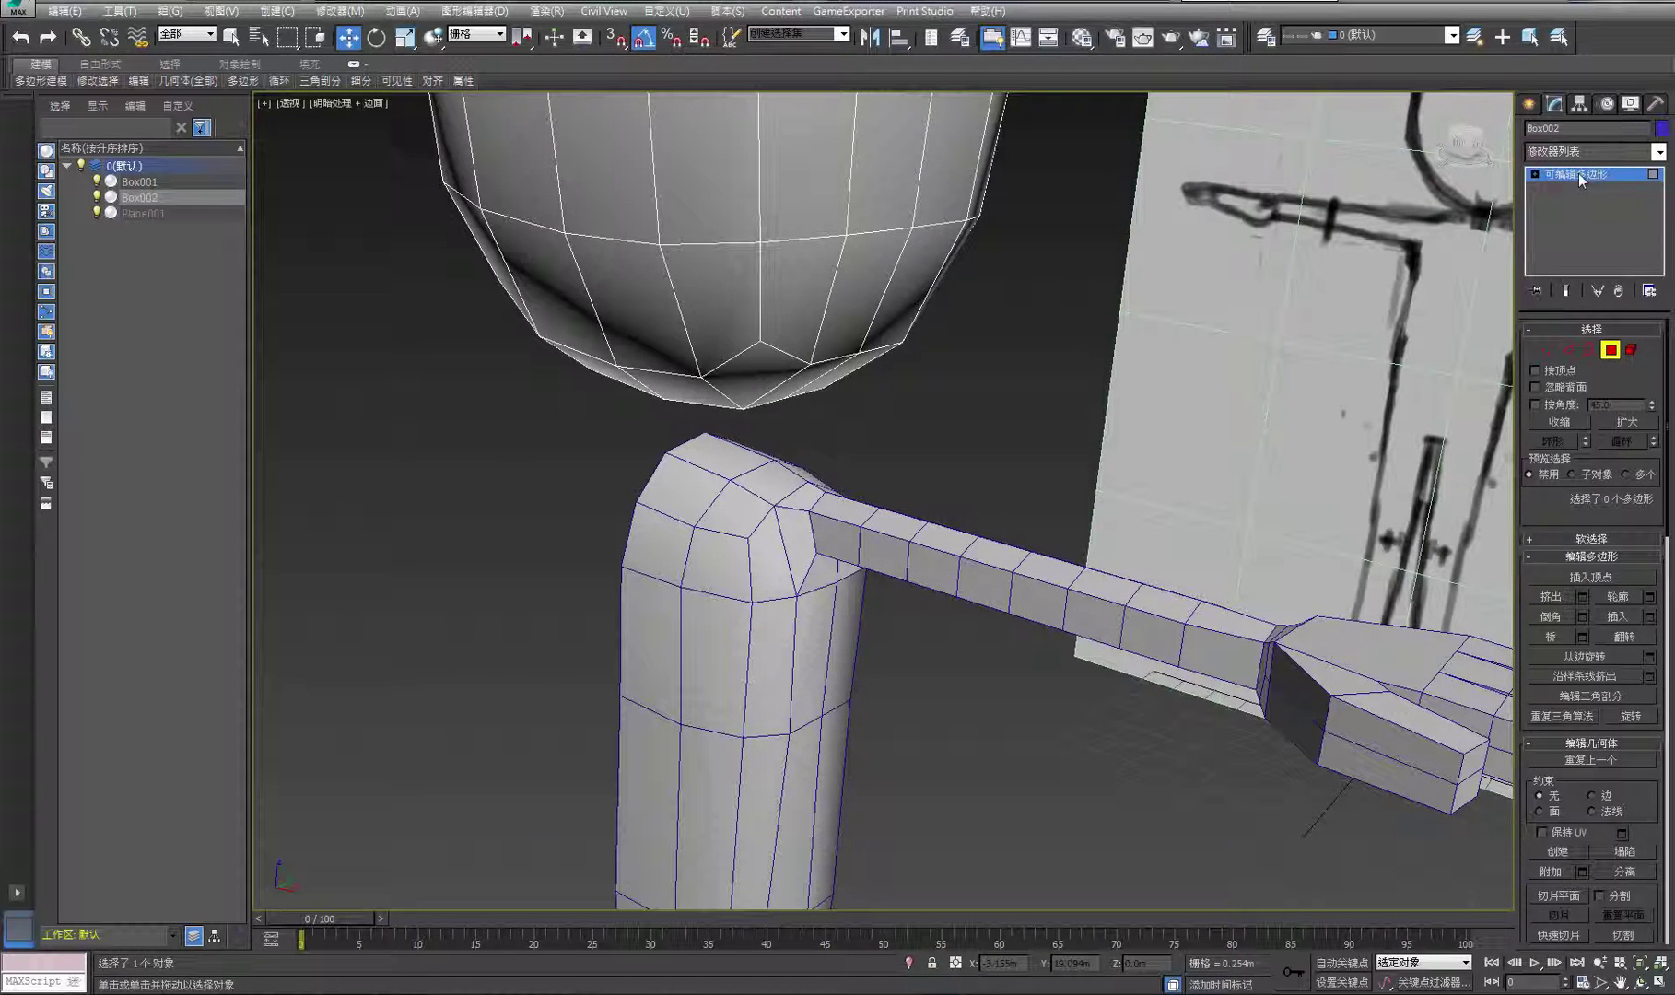
Exit polygon editing on the head and apply a Symmetry modifier to the half body with one arm
{"action": "left_click", "coordinate": [1579, 176]}
{"action": "left_click", "coordinate": [772, 532]}
{"action": "scroll", "coordinate": [769, 527], "scroll_direction": "down", "scroll_amount": 3}
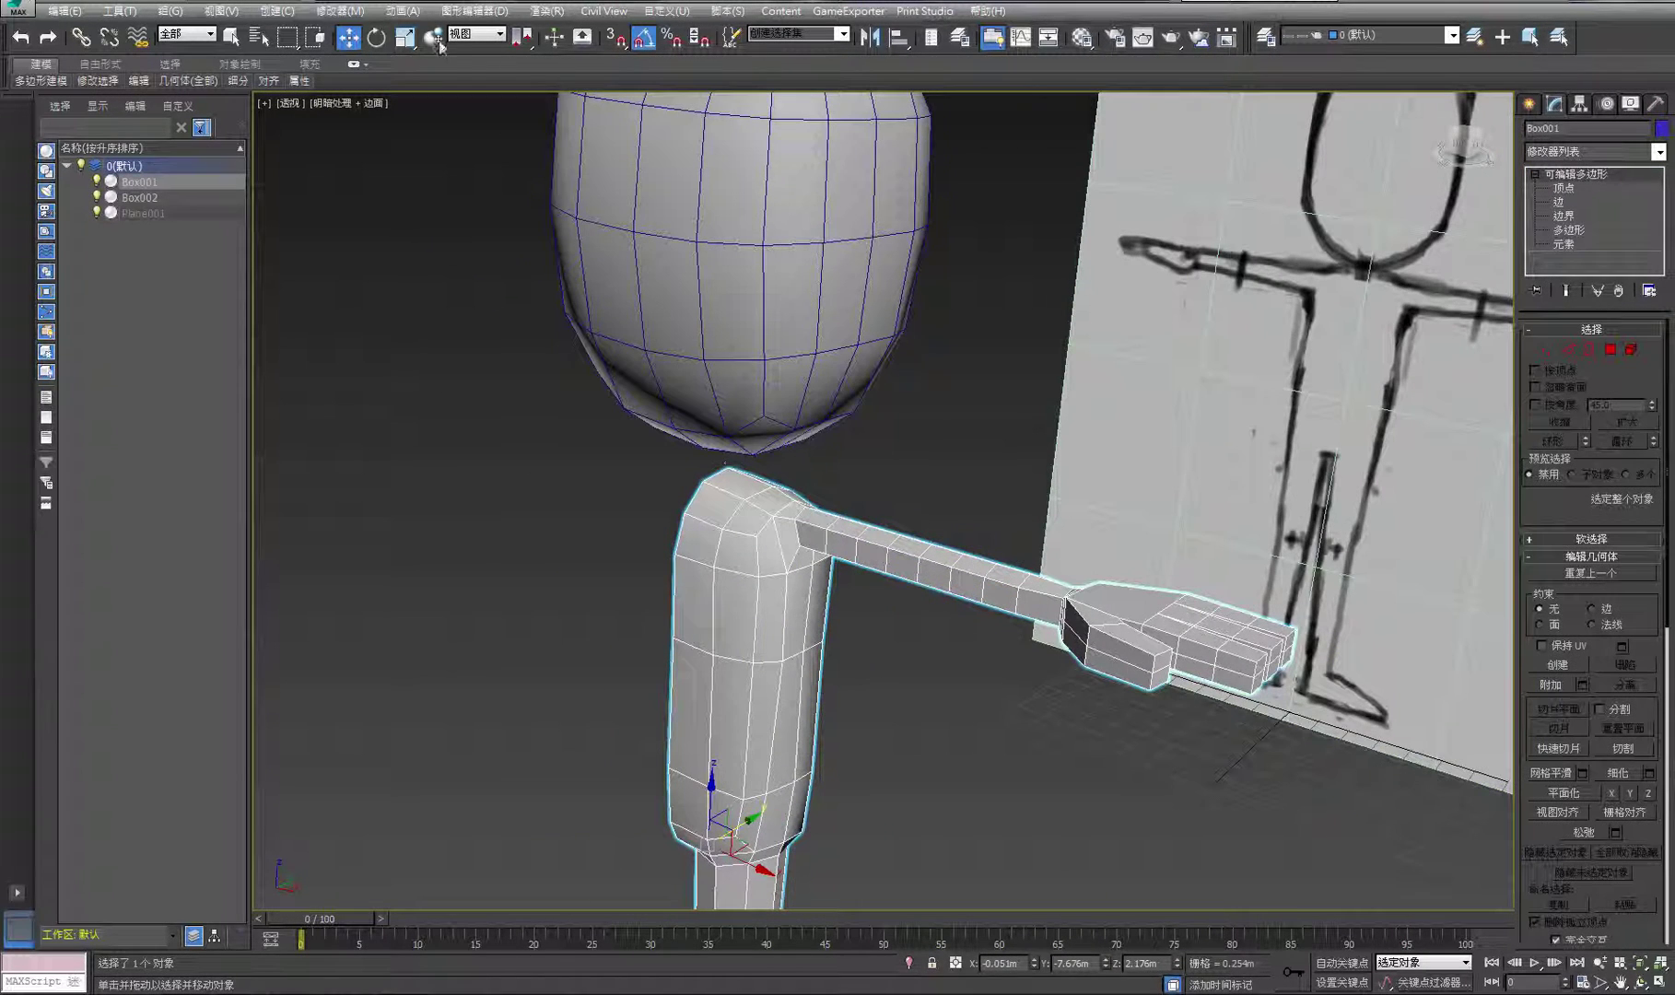
{"action": "left_click", "coordinate": [354, 11]}
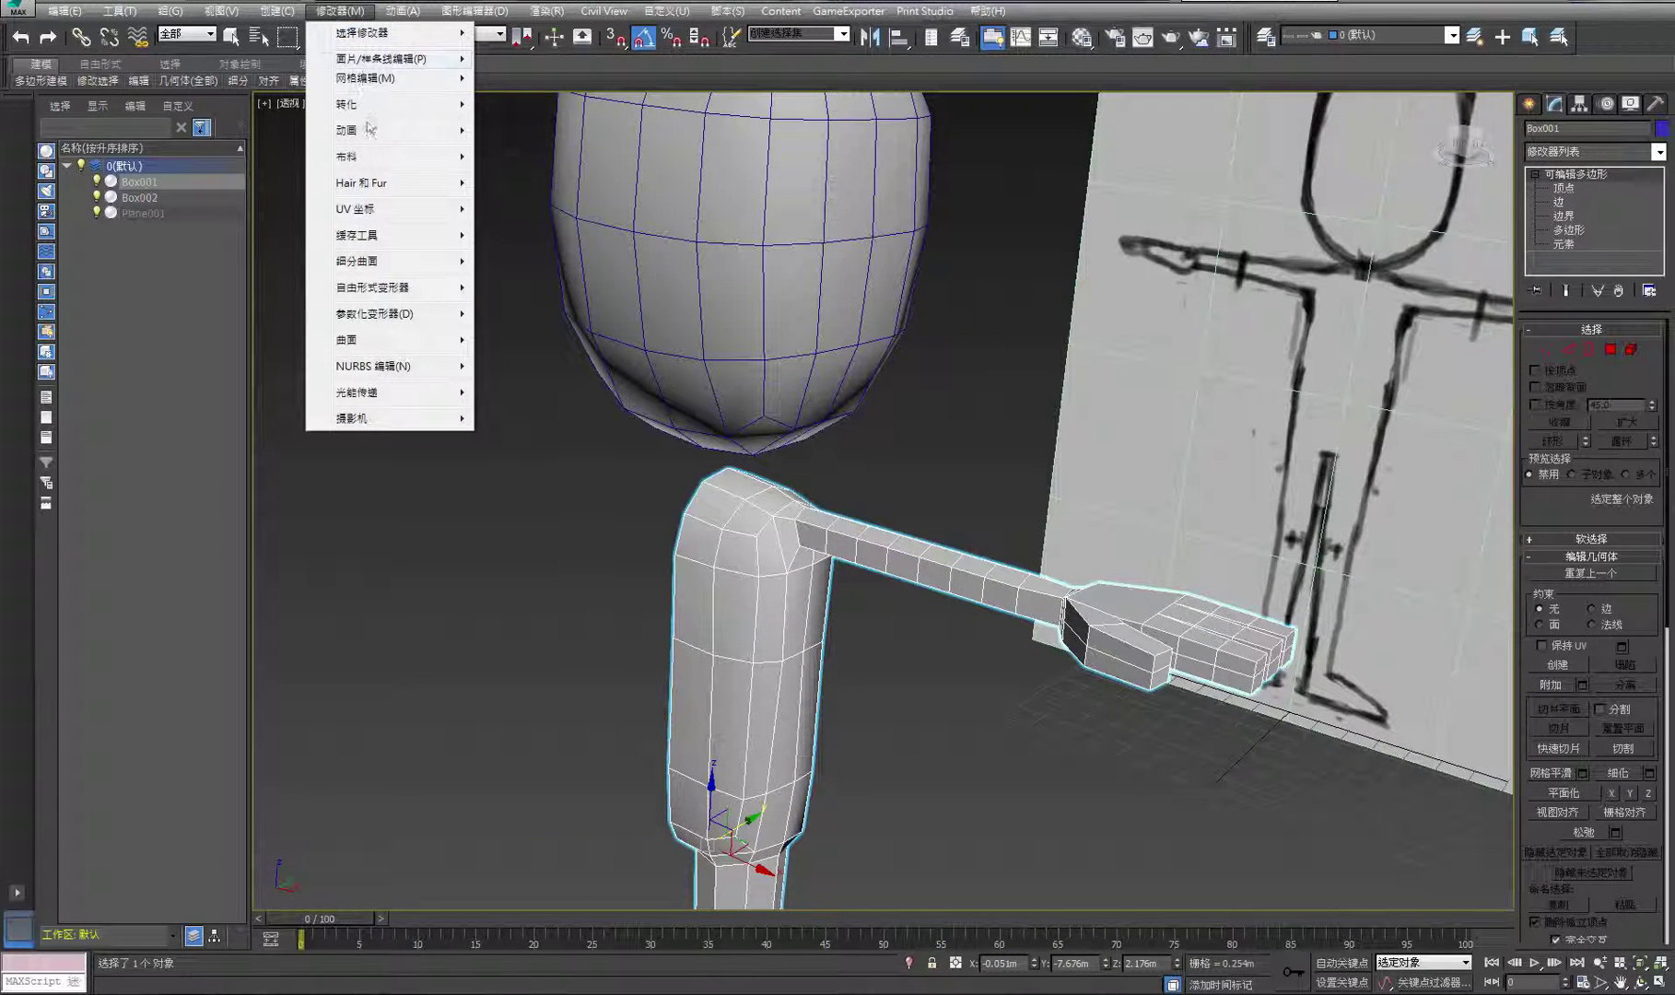
{"action": "mouse_move", "coordinate": [382, 81]}
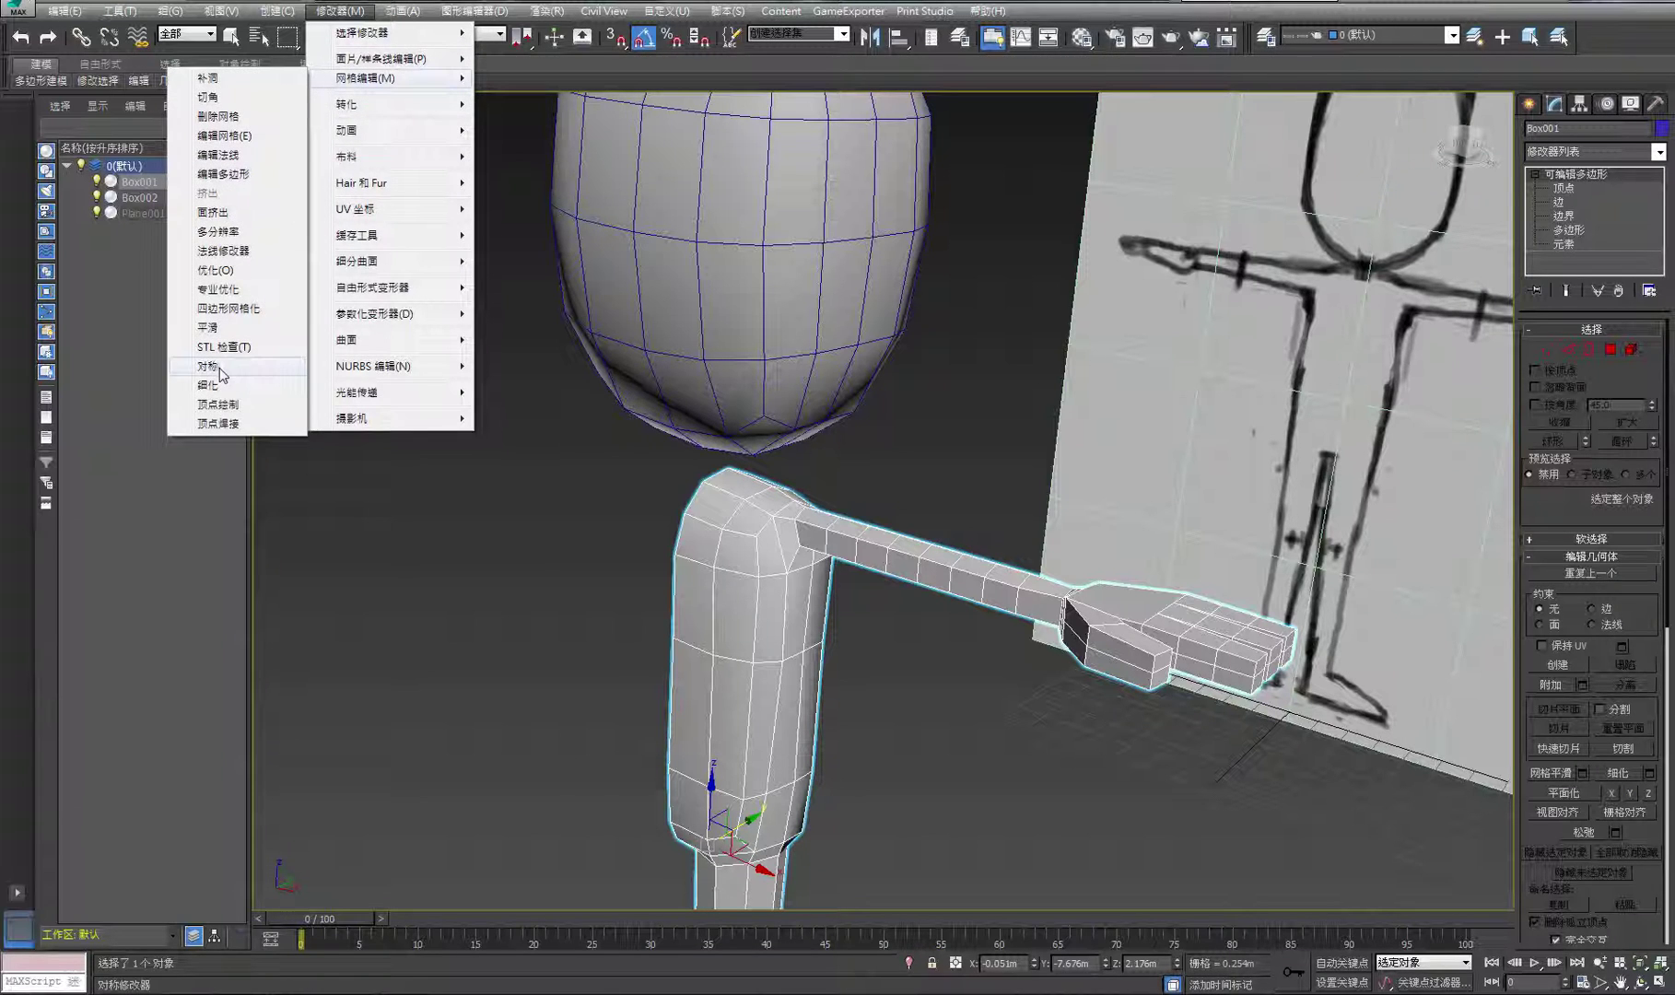
{"action": "left_click", "coordinate": [220, 366]}
{"action": "left_click", "coordinate": [1373, 858]}
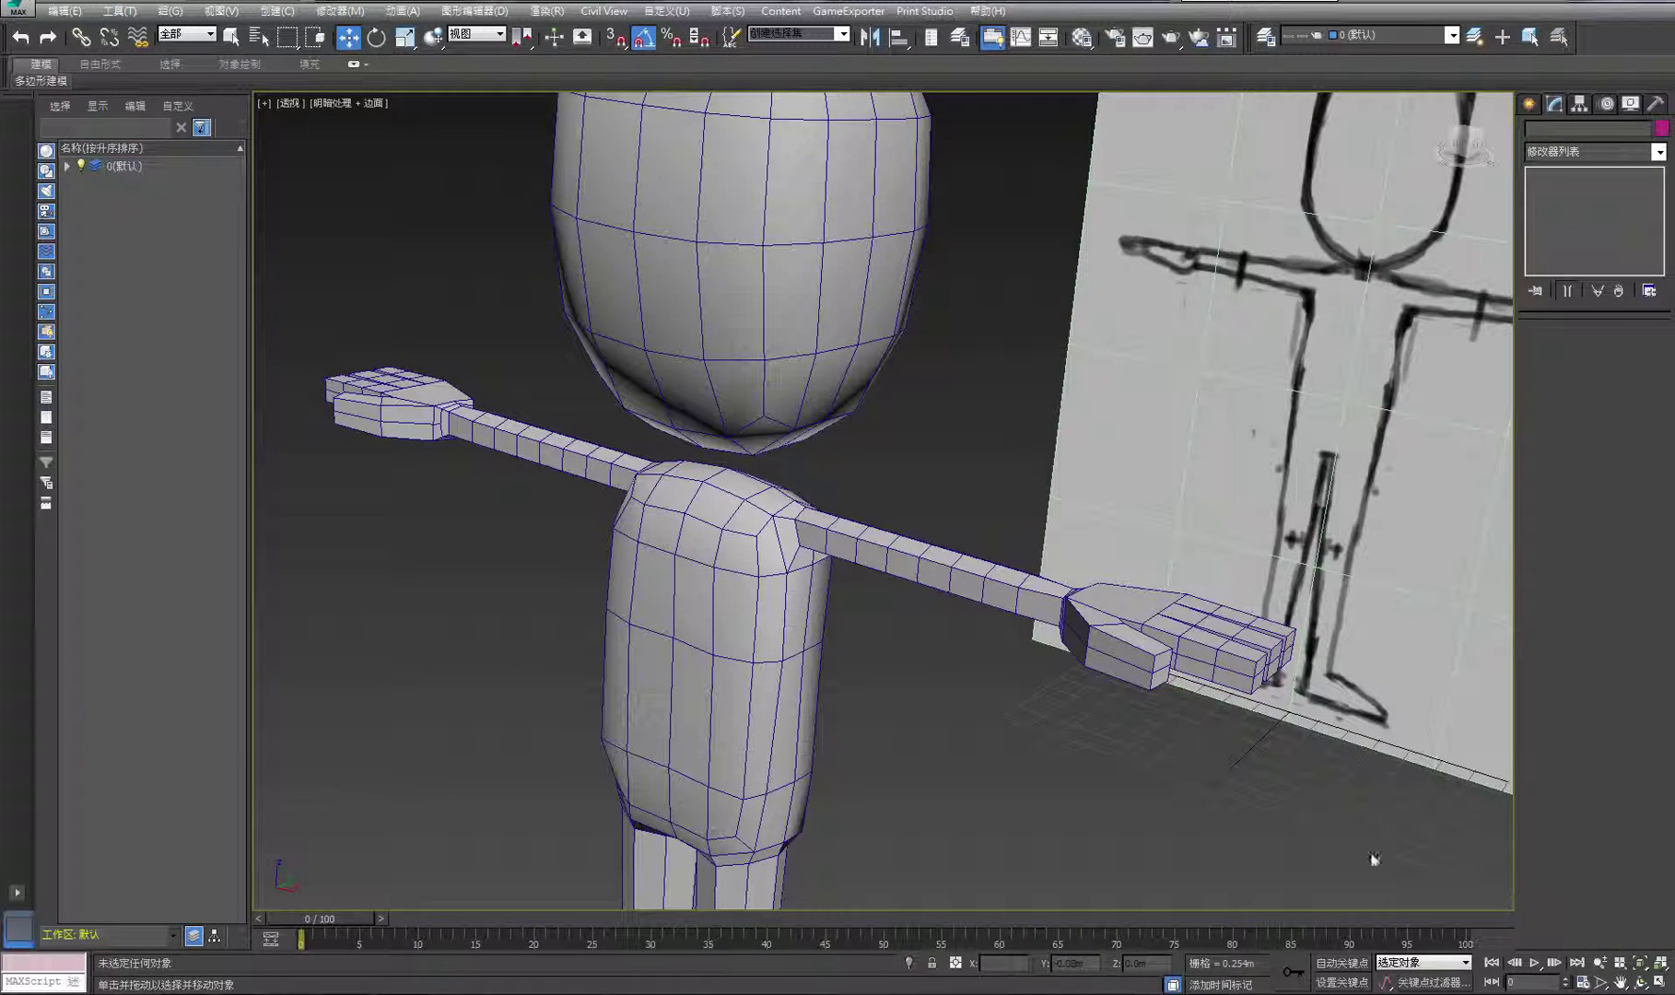
Convert the mirrored body to an editable poly
{"action": "left_click", "coordinate": [1644, 984]}
{"action": "left_click_drag", "start_coordinate": [875, 516], "coordinate": [705, 578]}
{"action": "key", "text": "w"}
{"action": "left_click", "coordinate": [728, 577]}
{"action": "right_click", "coordinate": [727, 577]}
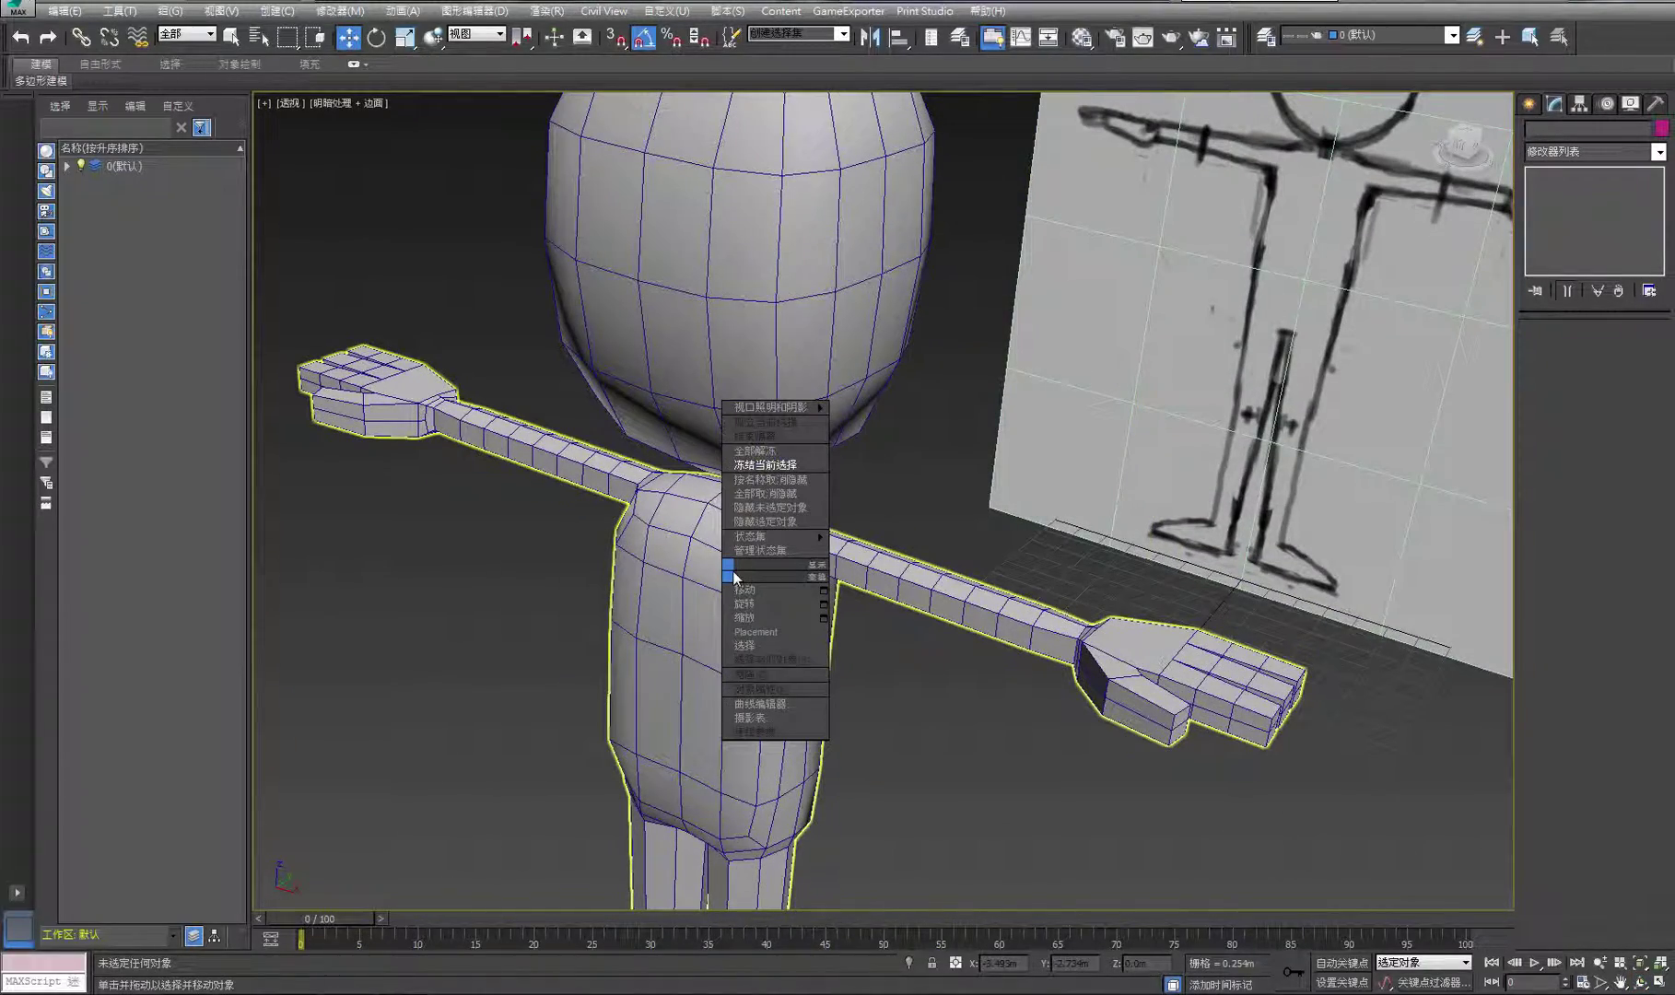
{"action": "left_click", "coordinate": [556, 562]}
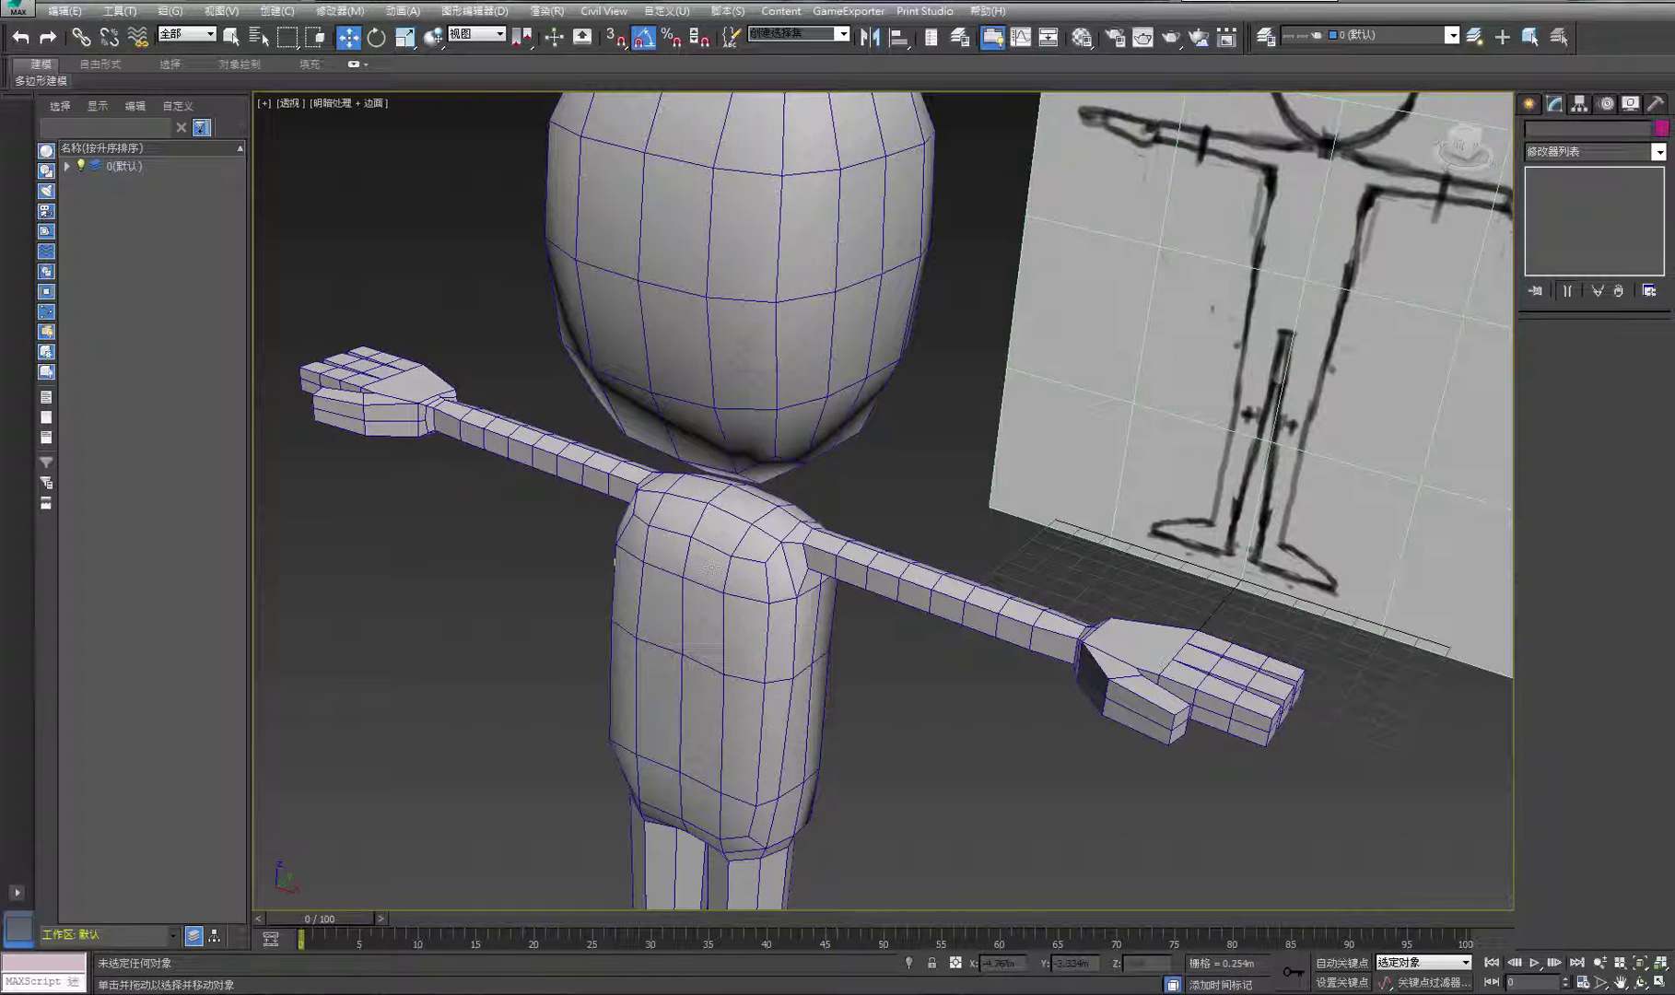
{"action": "left_click", "coordinate": [709, 566]}
{"action": "right_click", "coordinate": [710, 566]}
{"action": "mouse_move", "coordinate": [792, 739]}
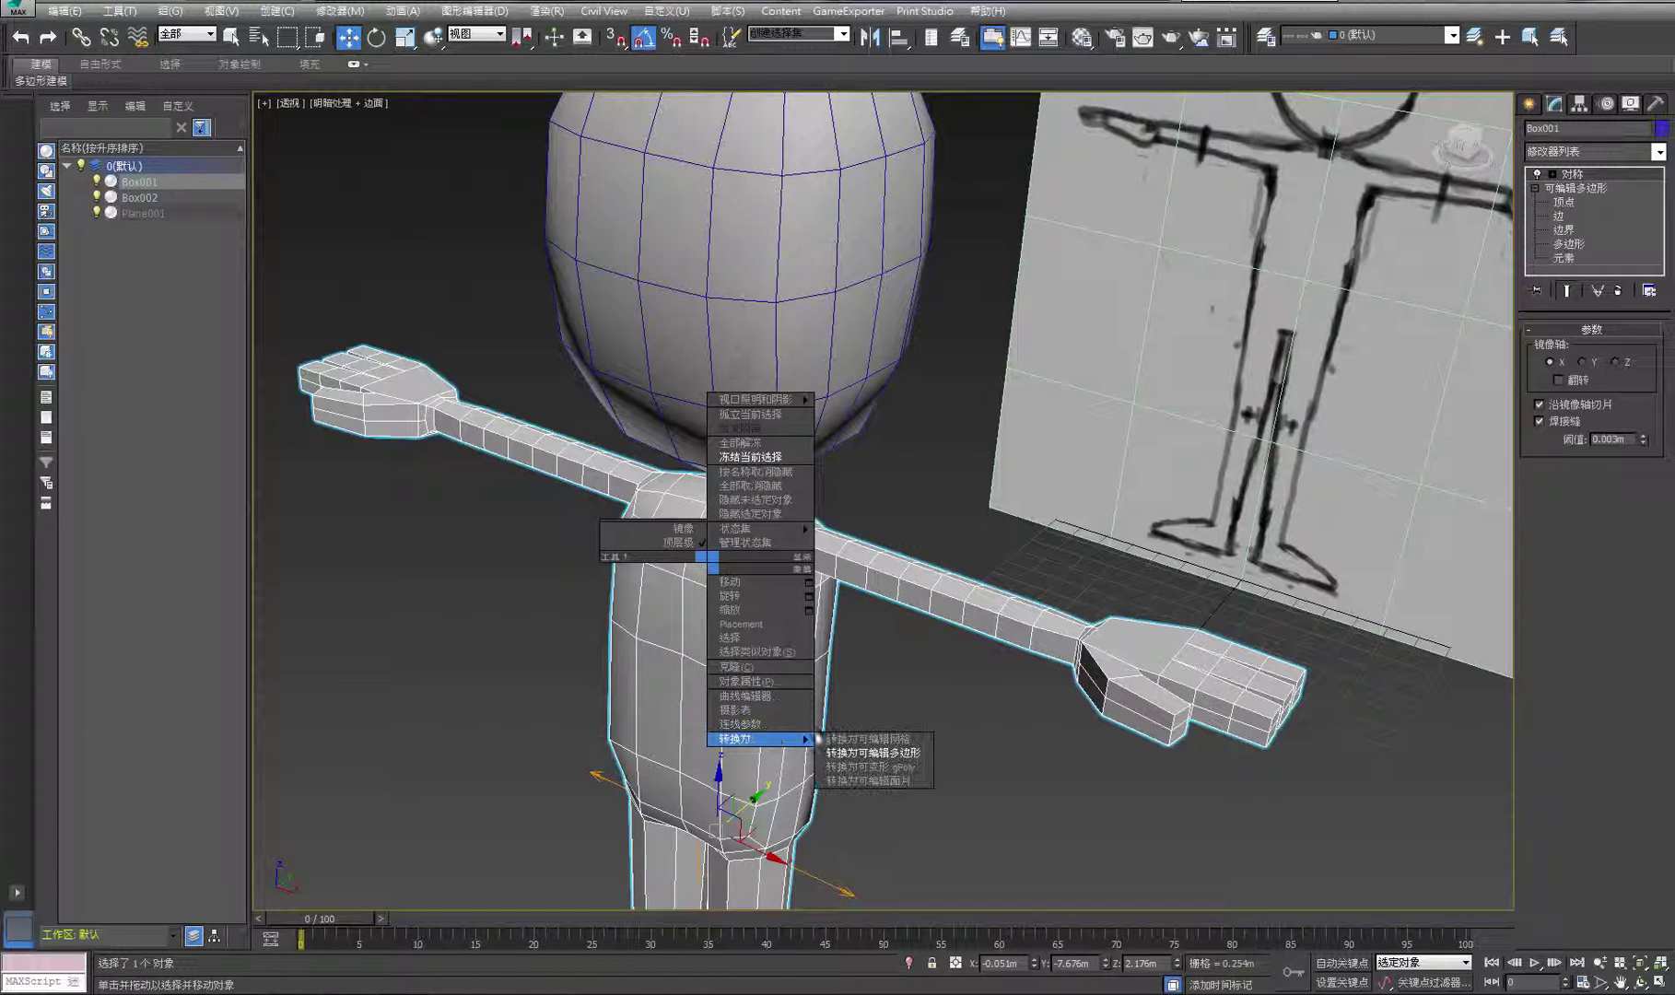
{"action": "left_click", "coordinate": [868, 753]}
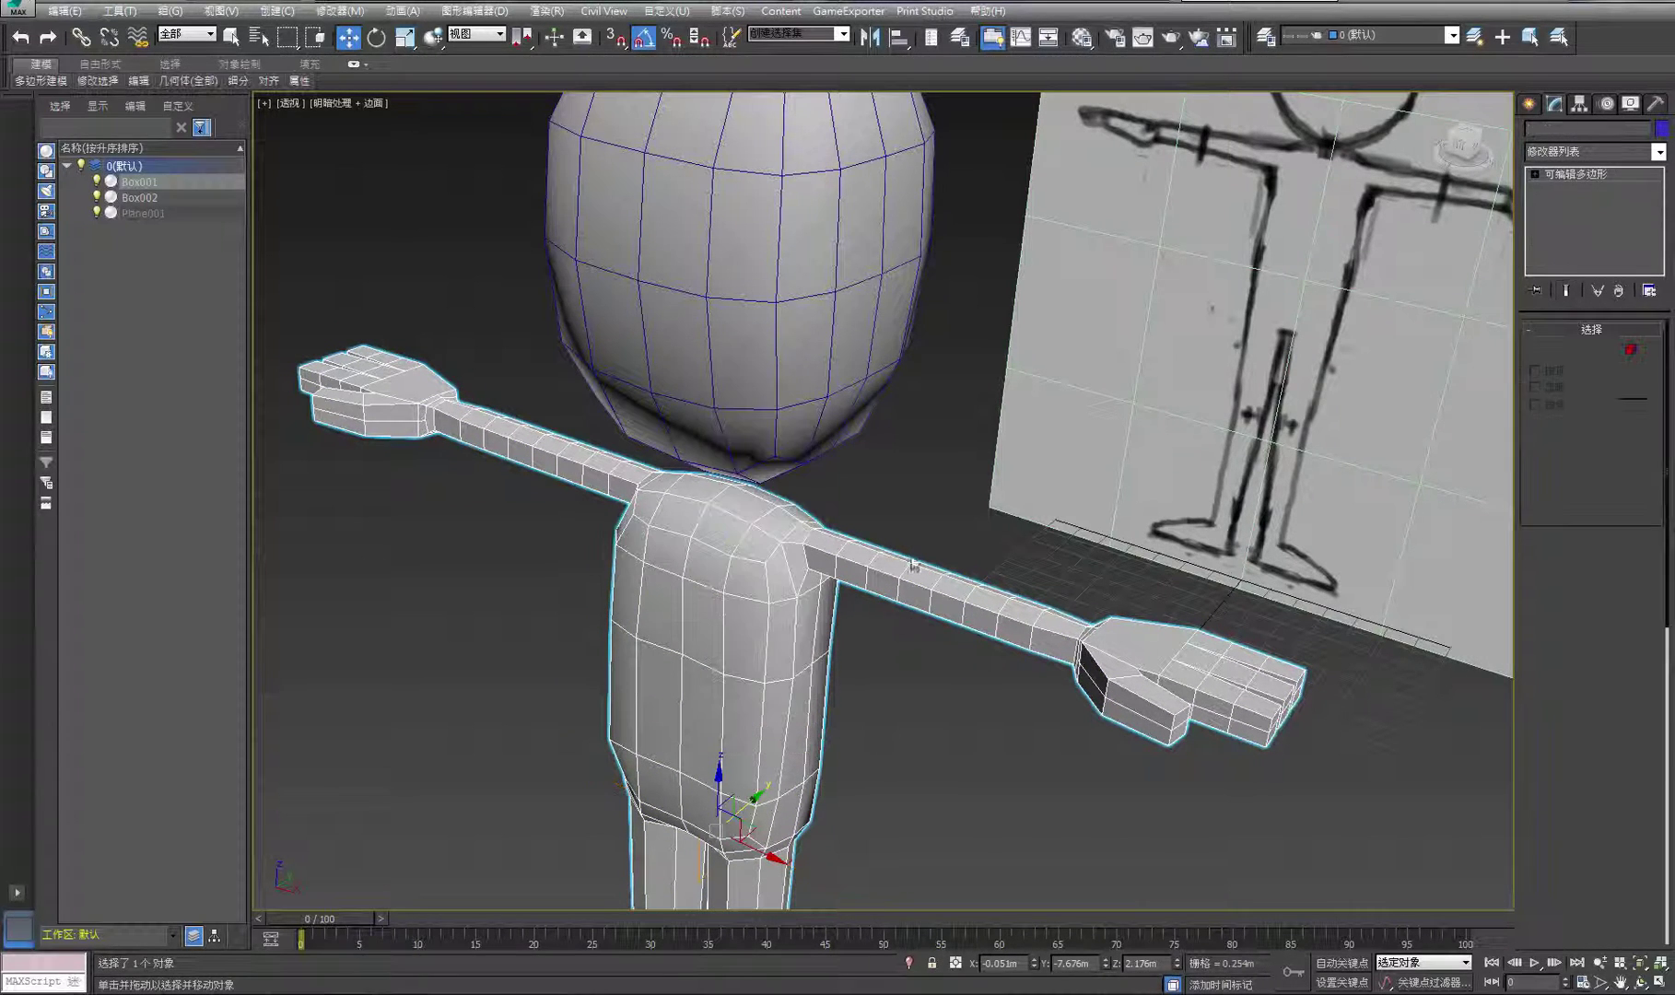
Move the head straight up to leave a clear gap above the shoulders, and deselect it
{"action": "left_click", "coordinate": [864, 509]}
{"action": "middle_click_drag", "start_coordinate": [863, 508], "coordinate": [882, 578]}
{"action": "left_click", "coordinate": [774, 422]}
{"action": "scroll", "coordinate": [763, 472], "scroll_direction": "down", "scroll_amount": 3}
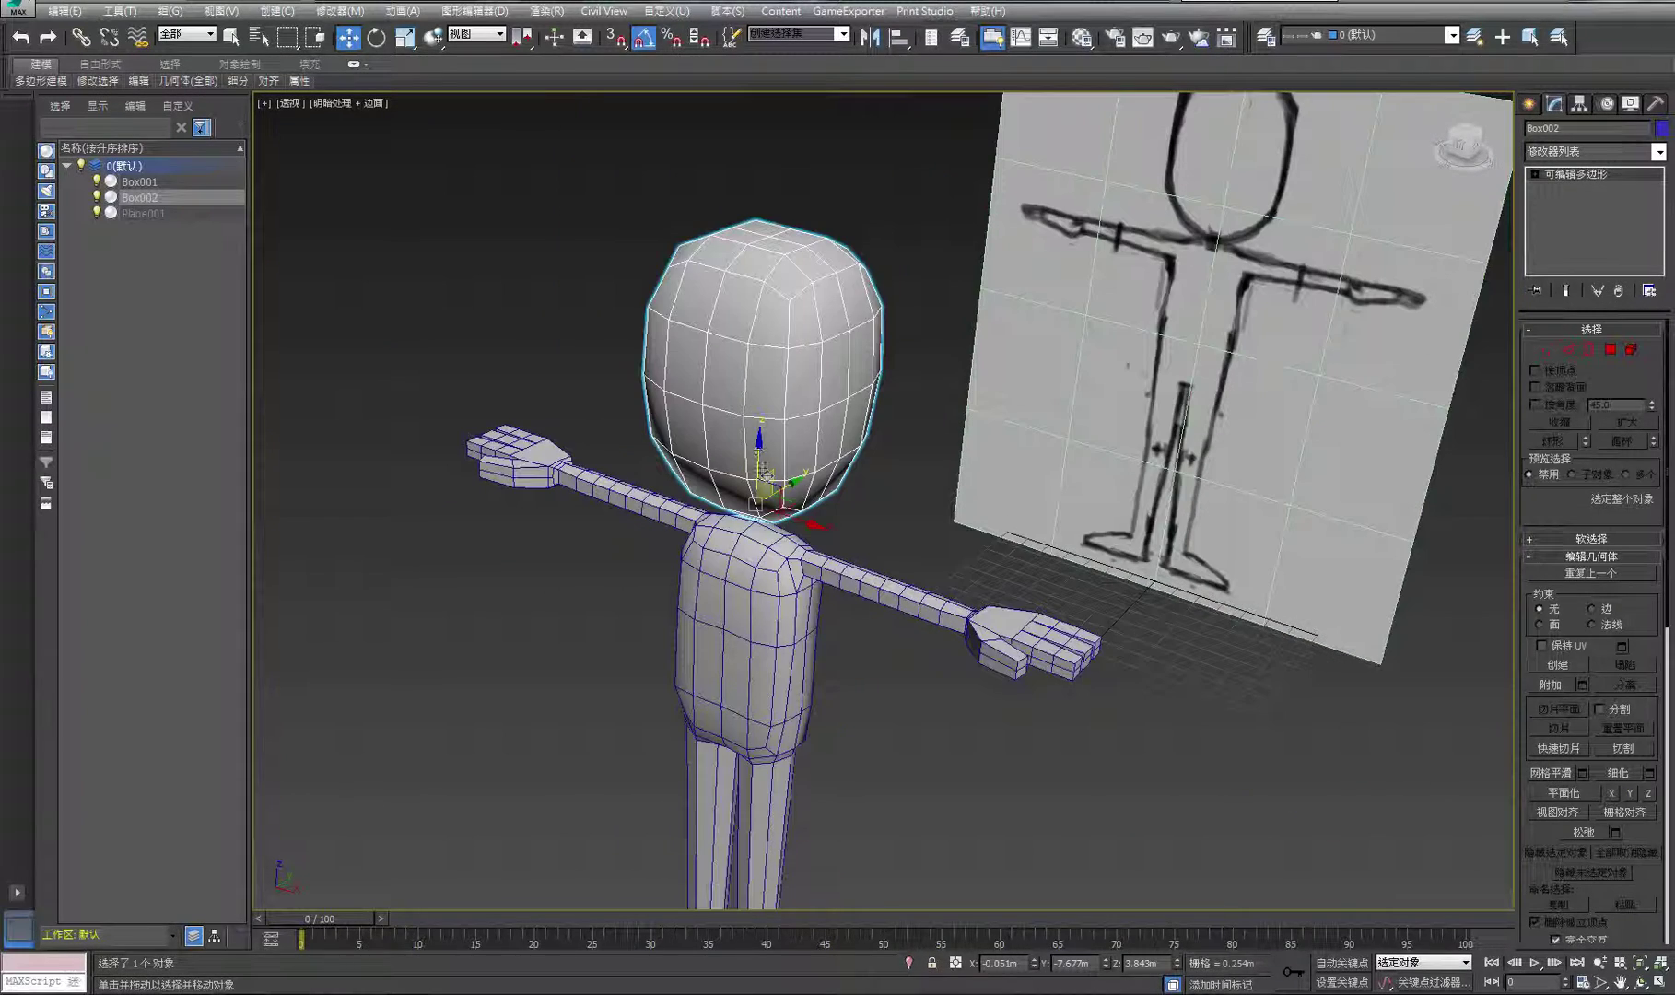
{"action": "left_click_drag", "start_coordinate": [760, 438], "coordinate": [761, 291]}
{"action": "left_click", "coordinate": [788, 486]}
{"action": "scroll", "coordinate": [761, 503], "scroll_direction": "up", "scroll_amount": 5}
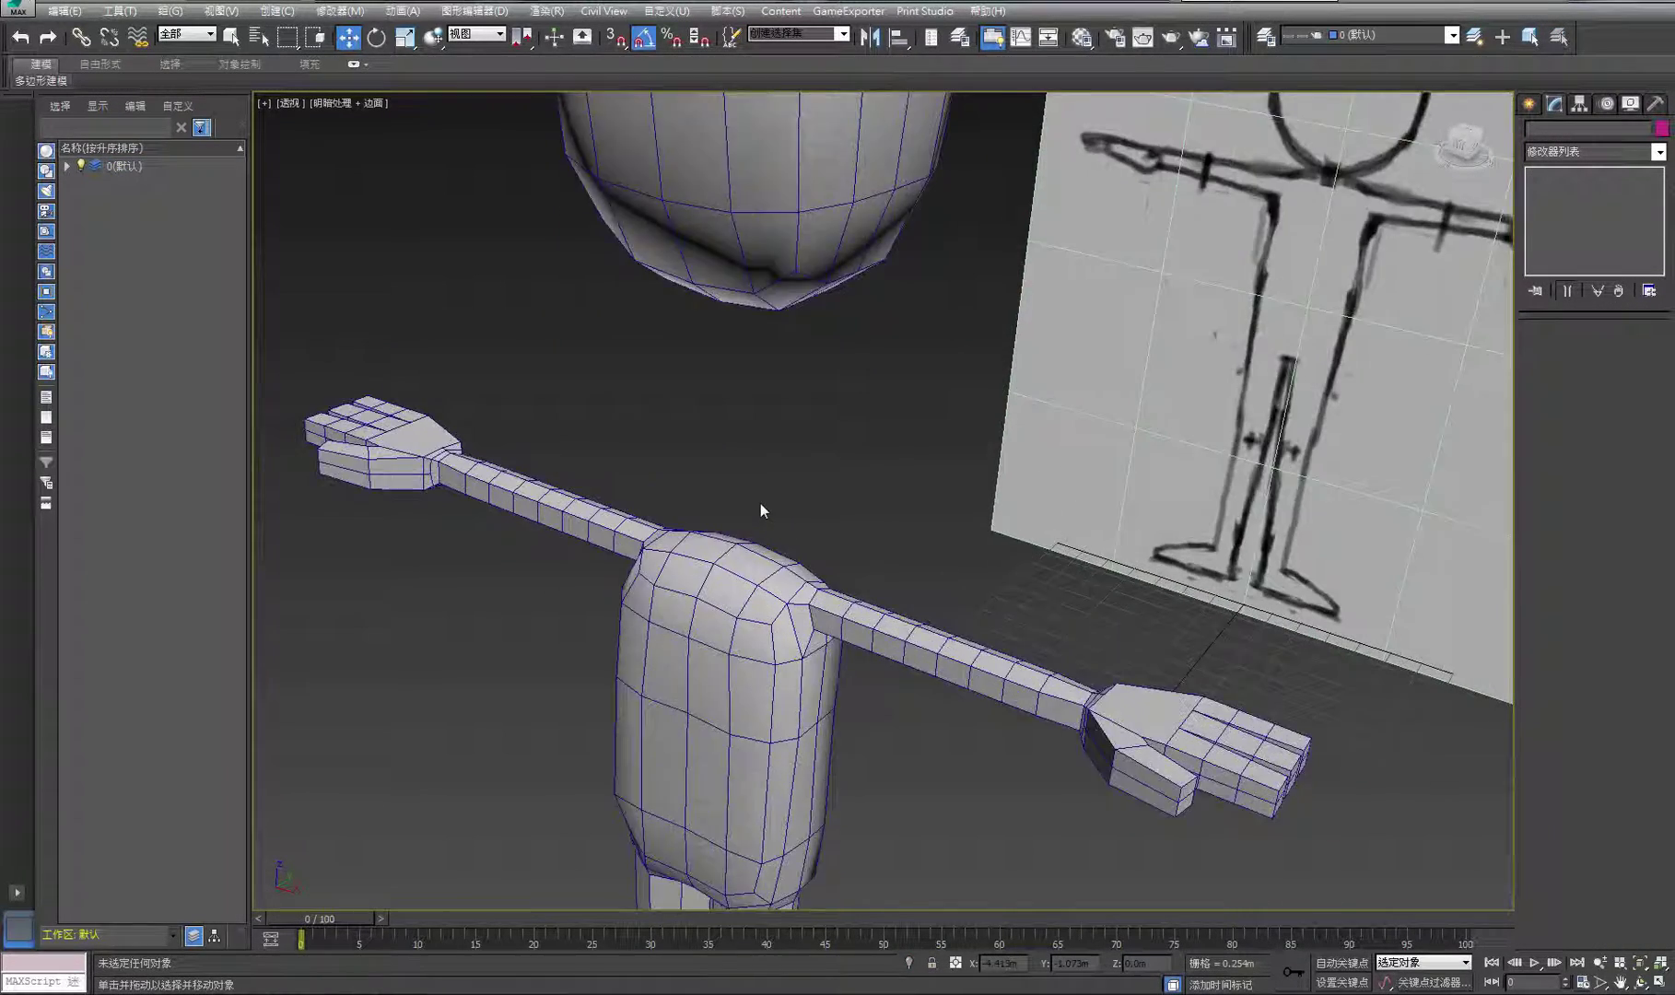
{"action": "left_click", "coordinate": [1641, 983]}
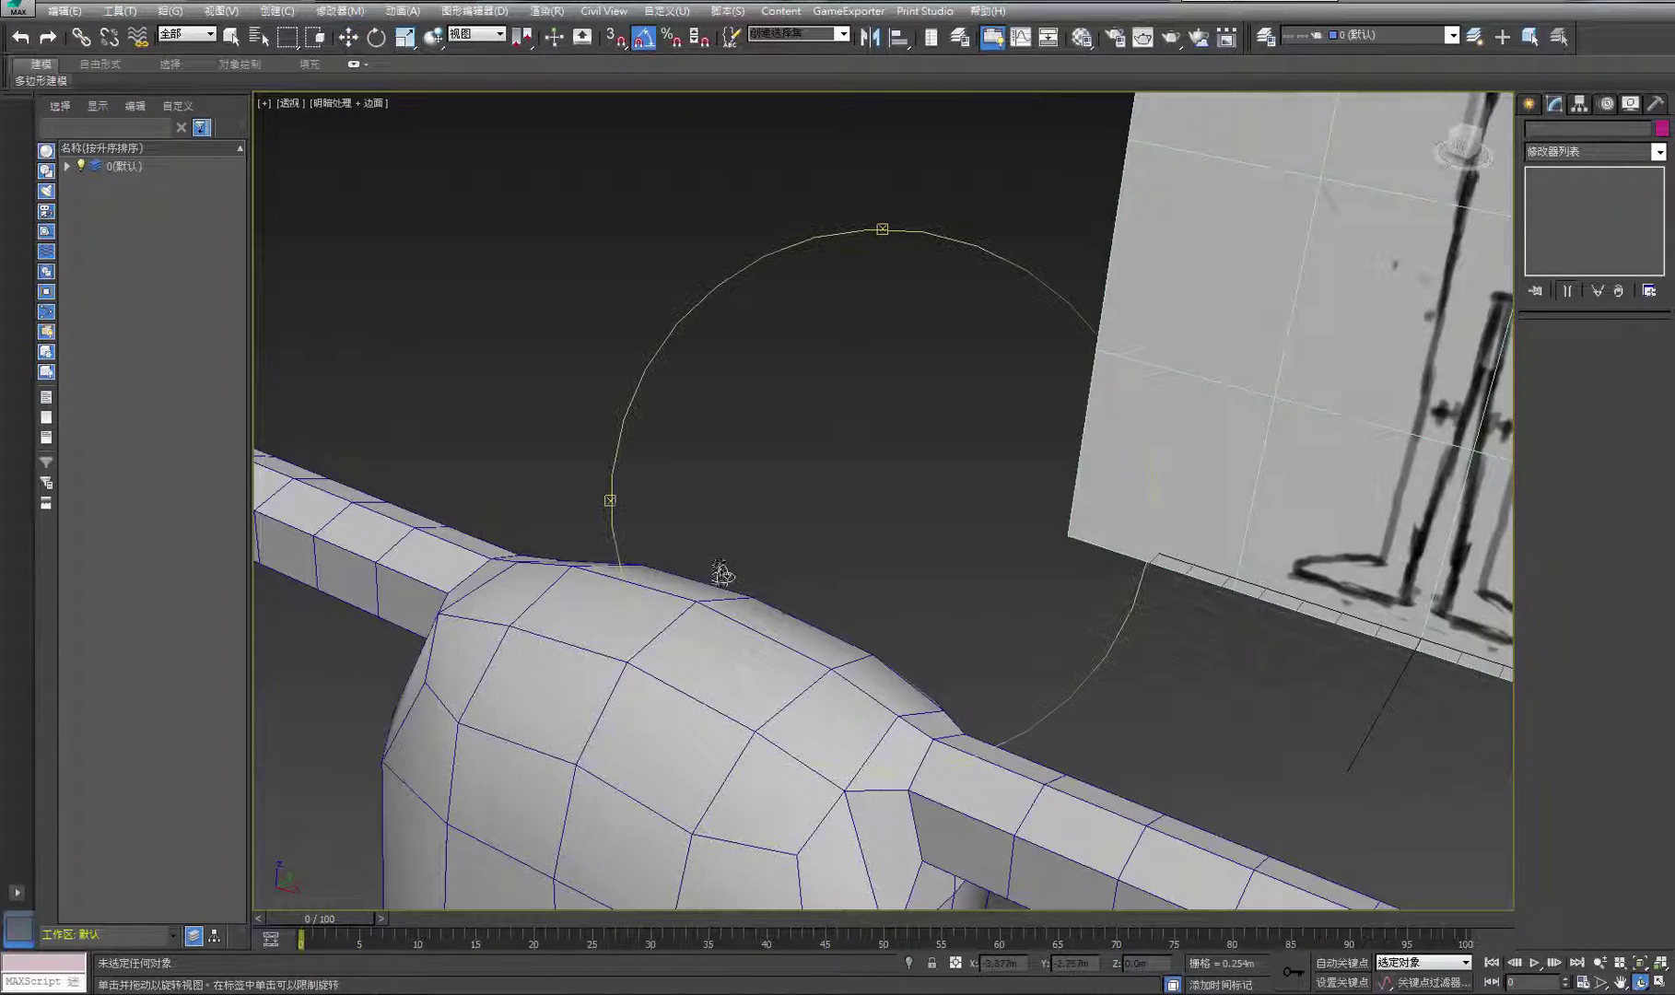
{"action": "left_click_drag", "start_coordinate": [721, 573], "coordinate": [863, 576]}
{"action": "right_click", "coordinate": [979, 571]}
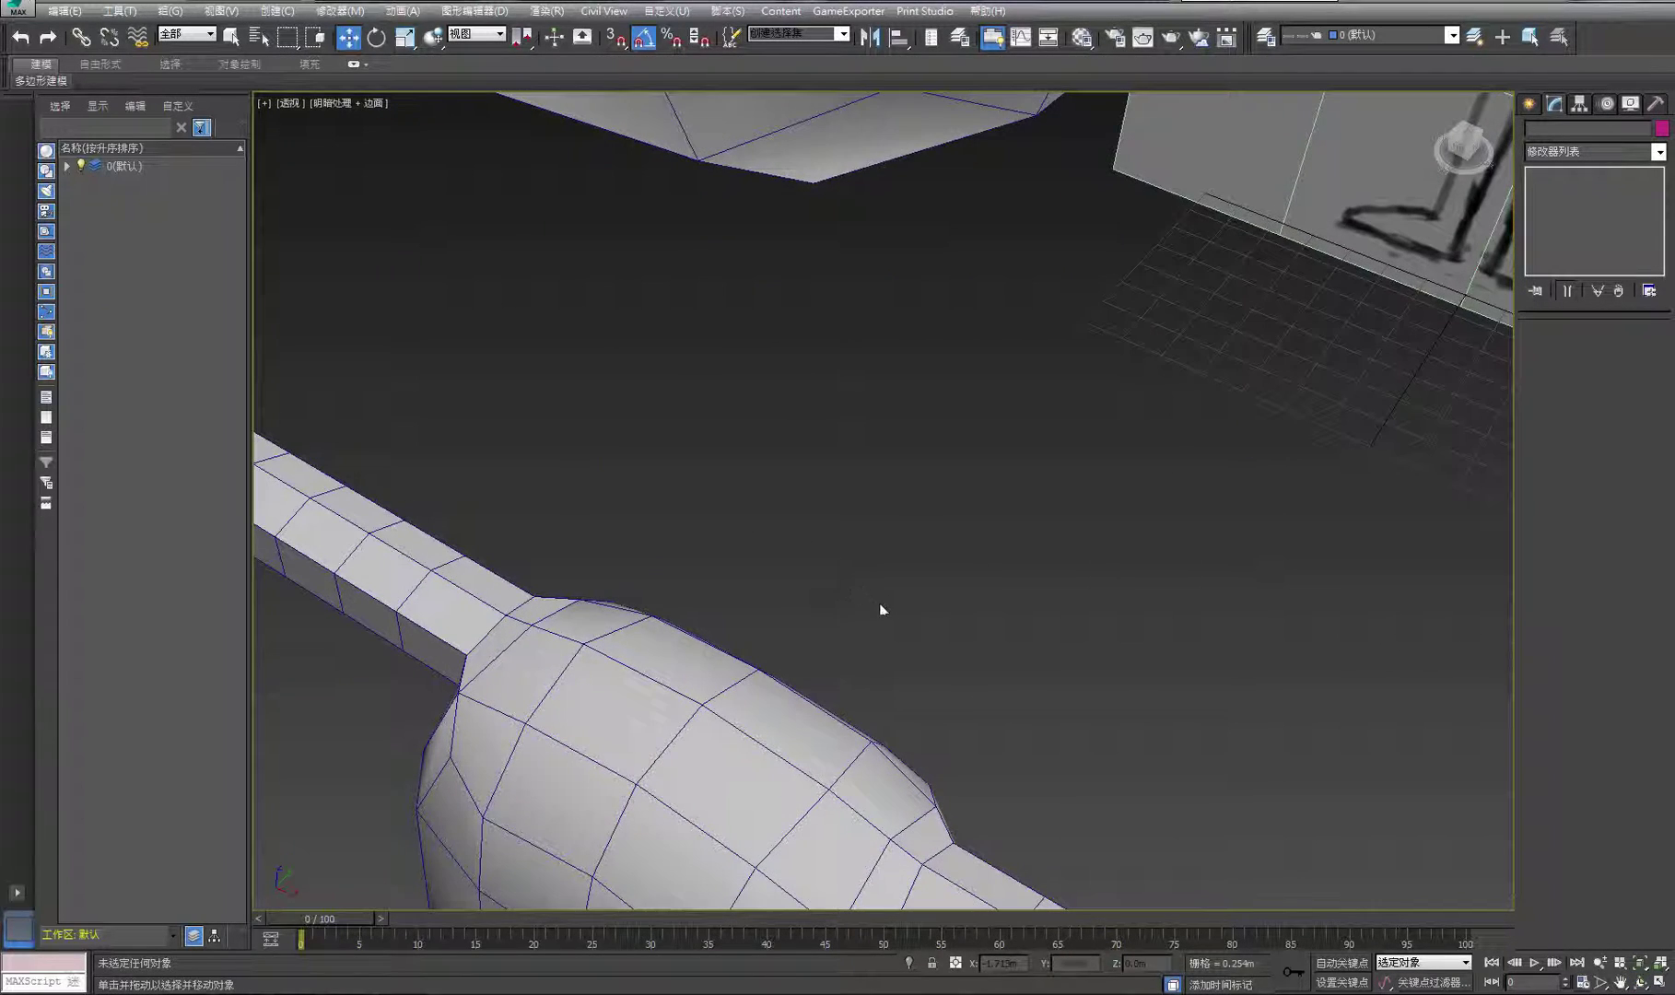
{"action": "middle_click_drag", "start_coordinate": [853, 626], "coordinate": [872, 566]}
{"action": "scroll", "coordinate": [894, 581], "scroll_direction": "down", "scroll_amount": 3}
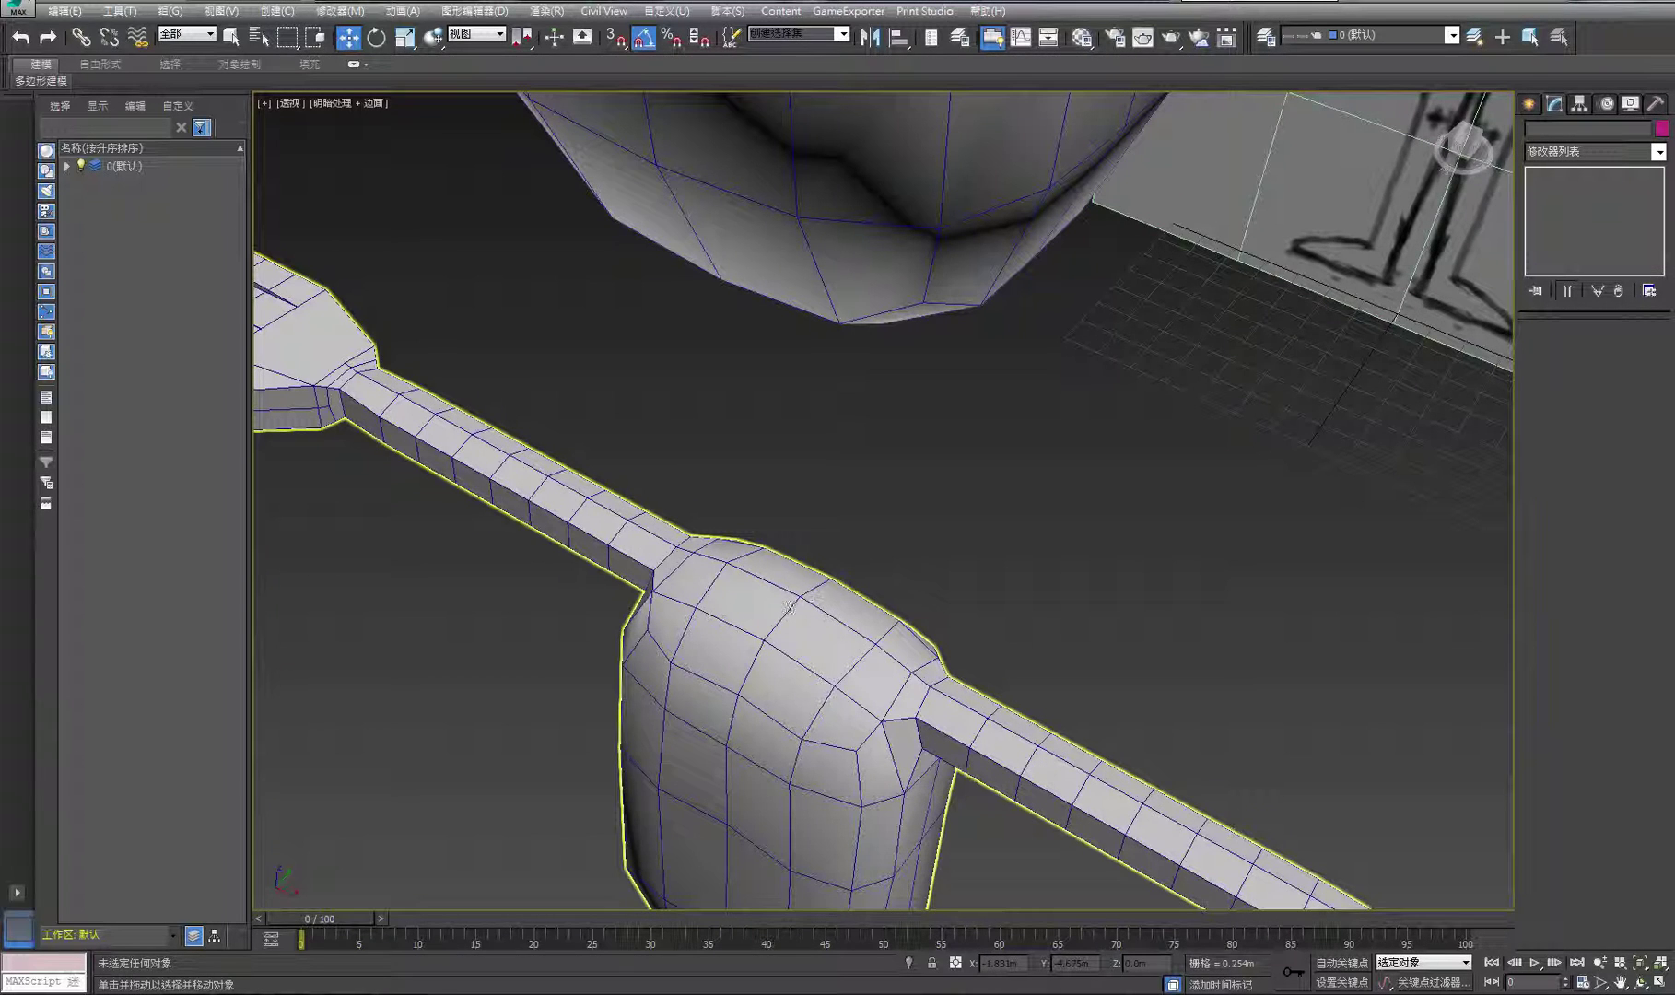
{"action": "left_click", "coordinate": [1529, 104]}
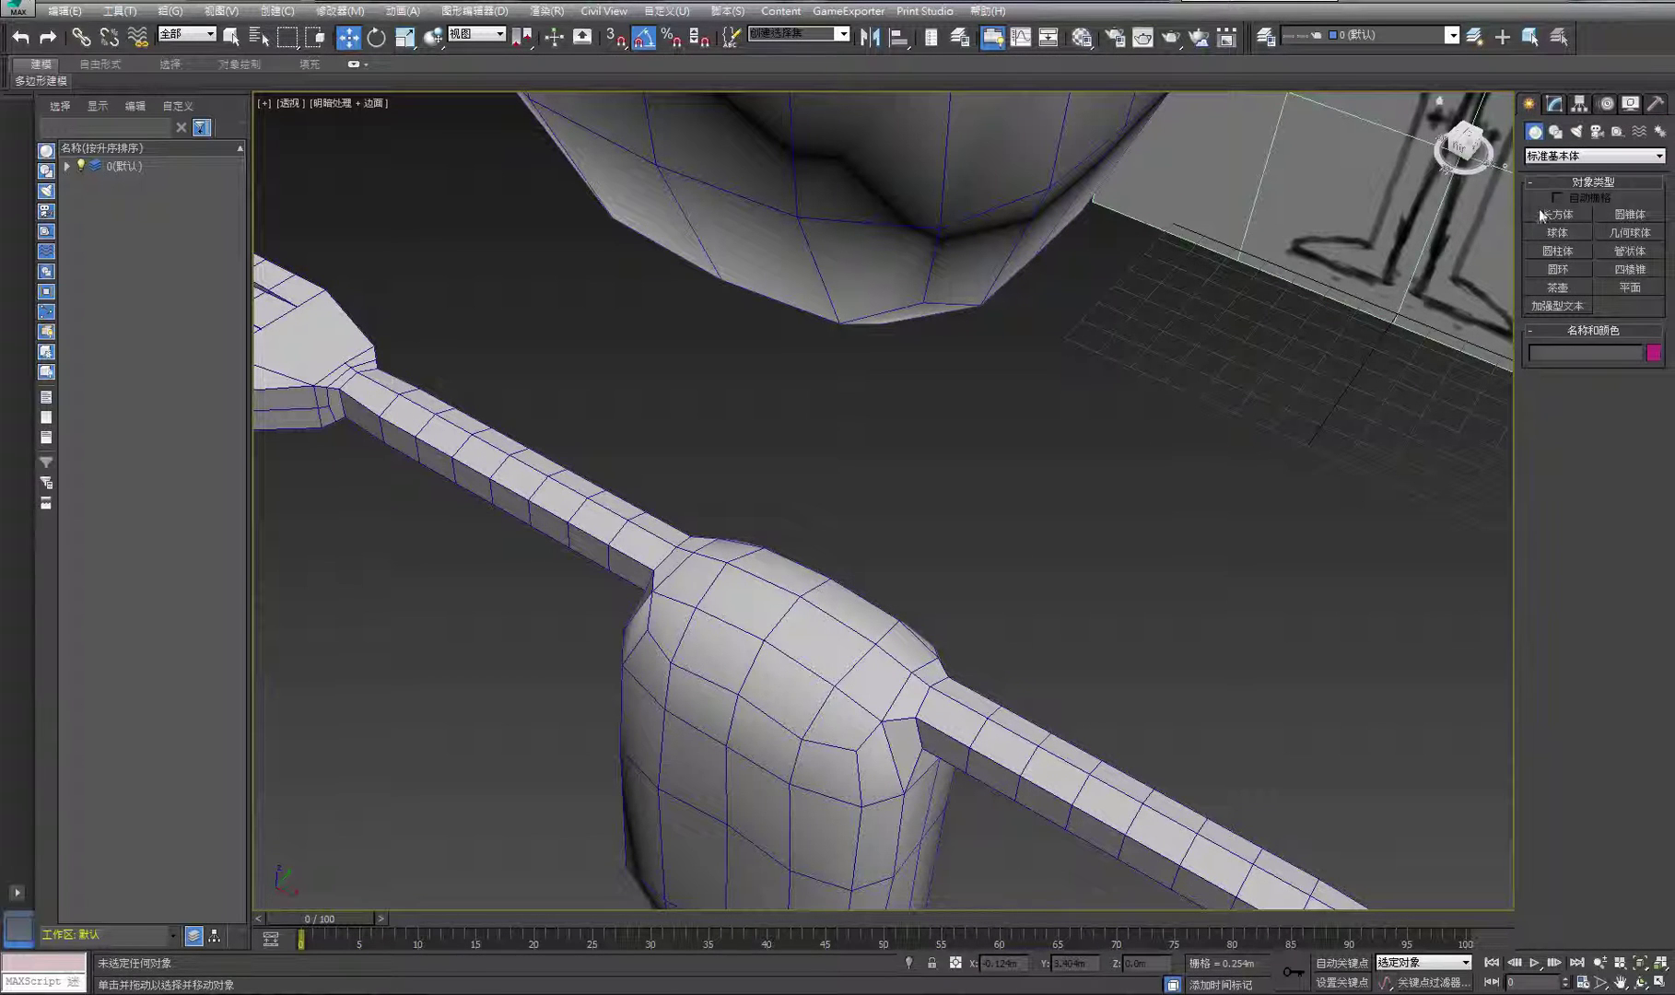
{"action": "left_click", "coordinate": [1557, 135]}
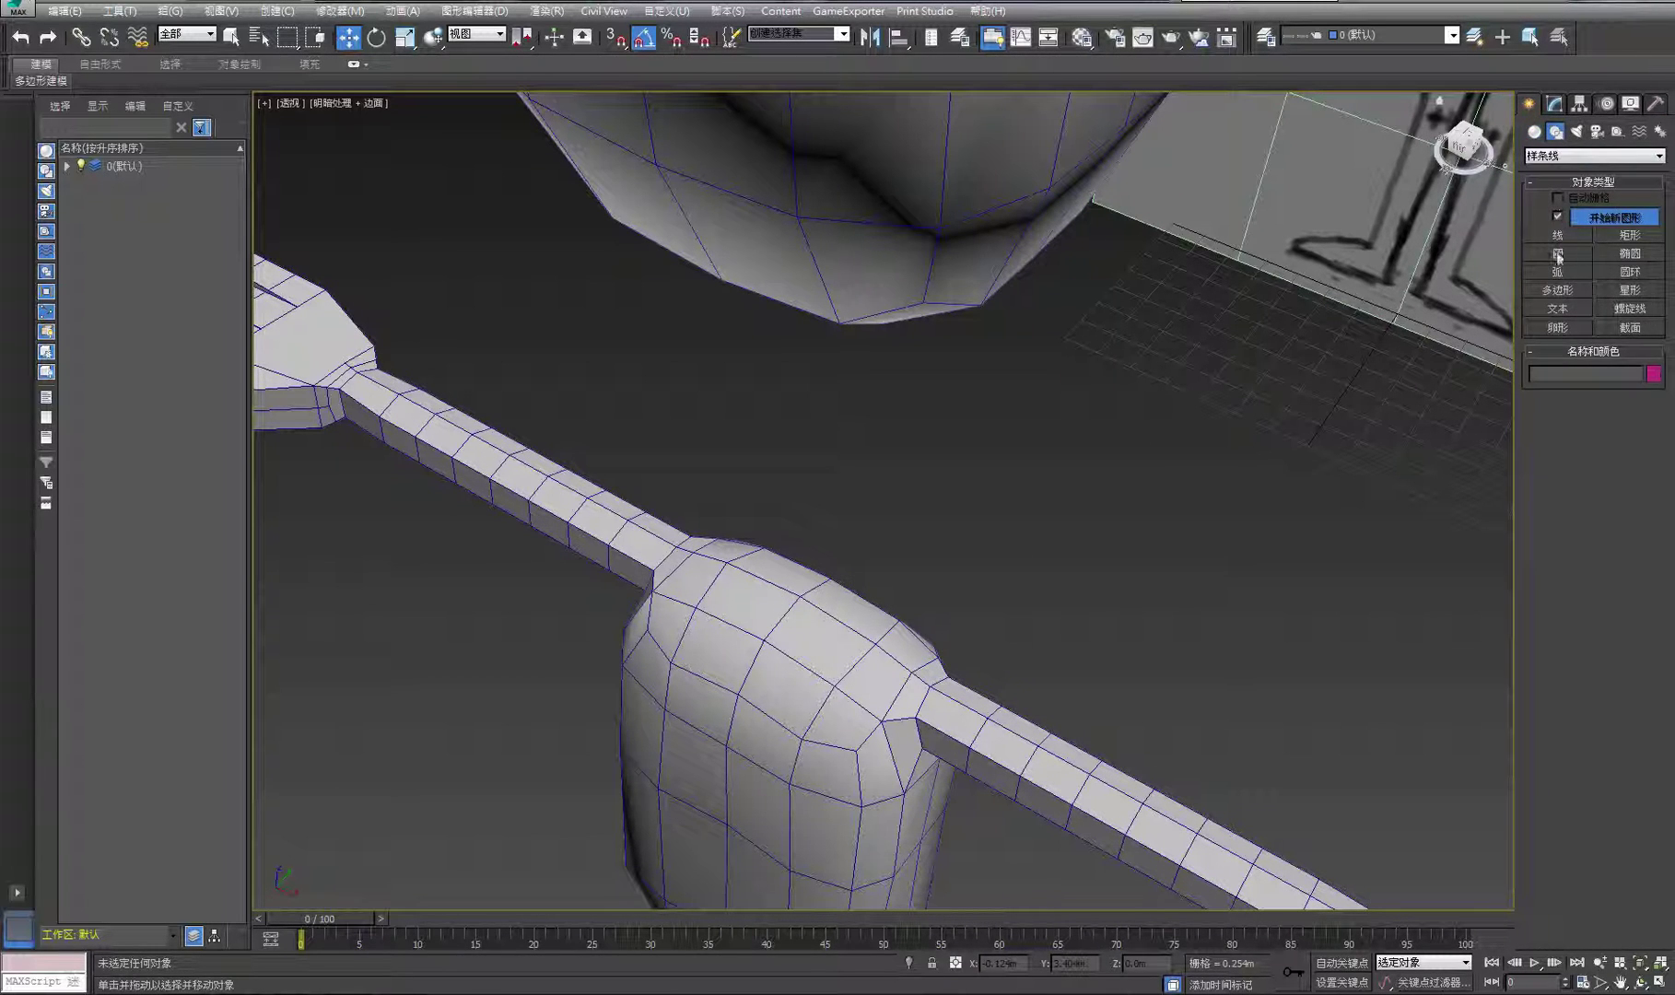
{"action": "left_click", "coordinate": [1564, 231]}
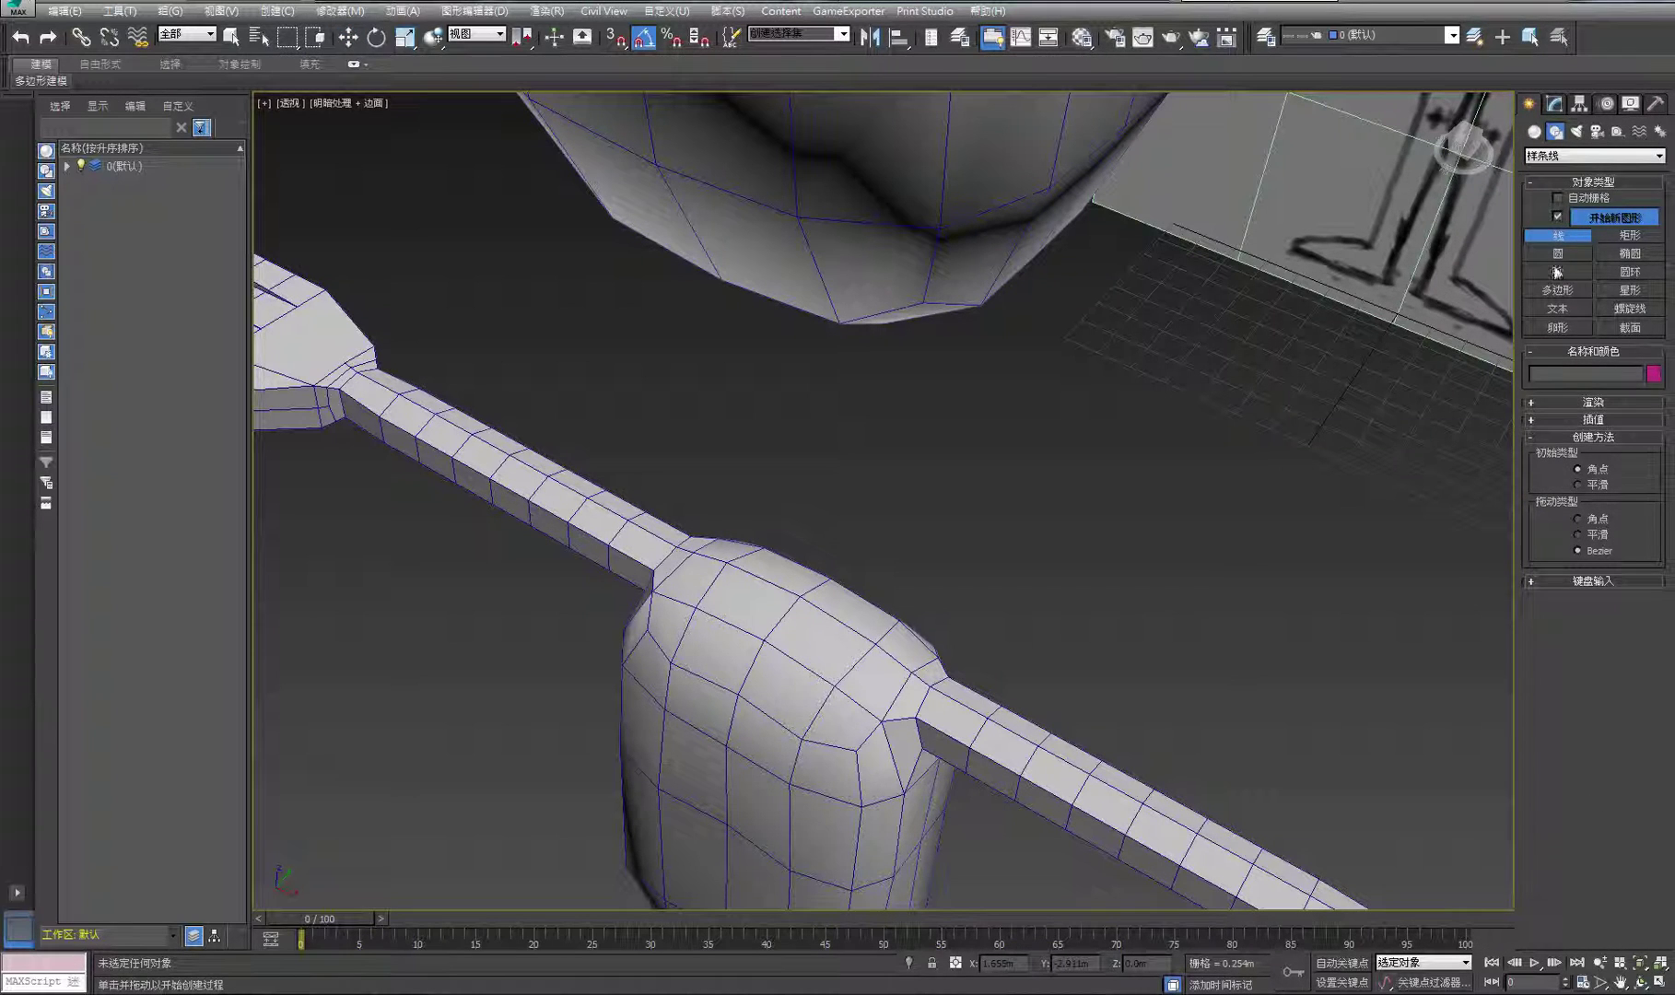
{"action": "left_click", "coordinate": [1557, 254]}
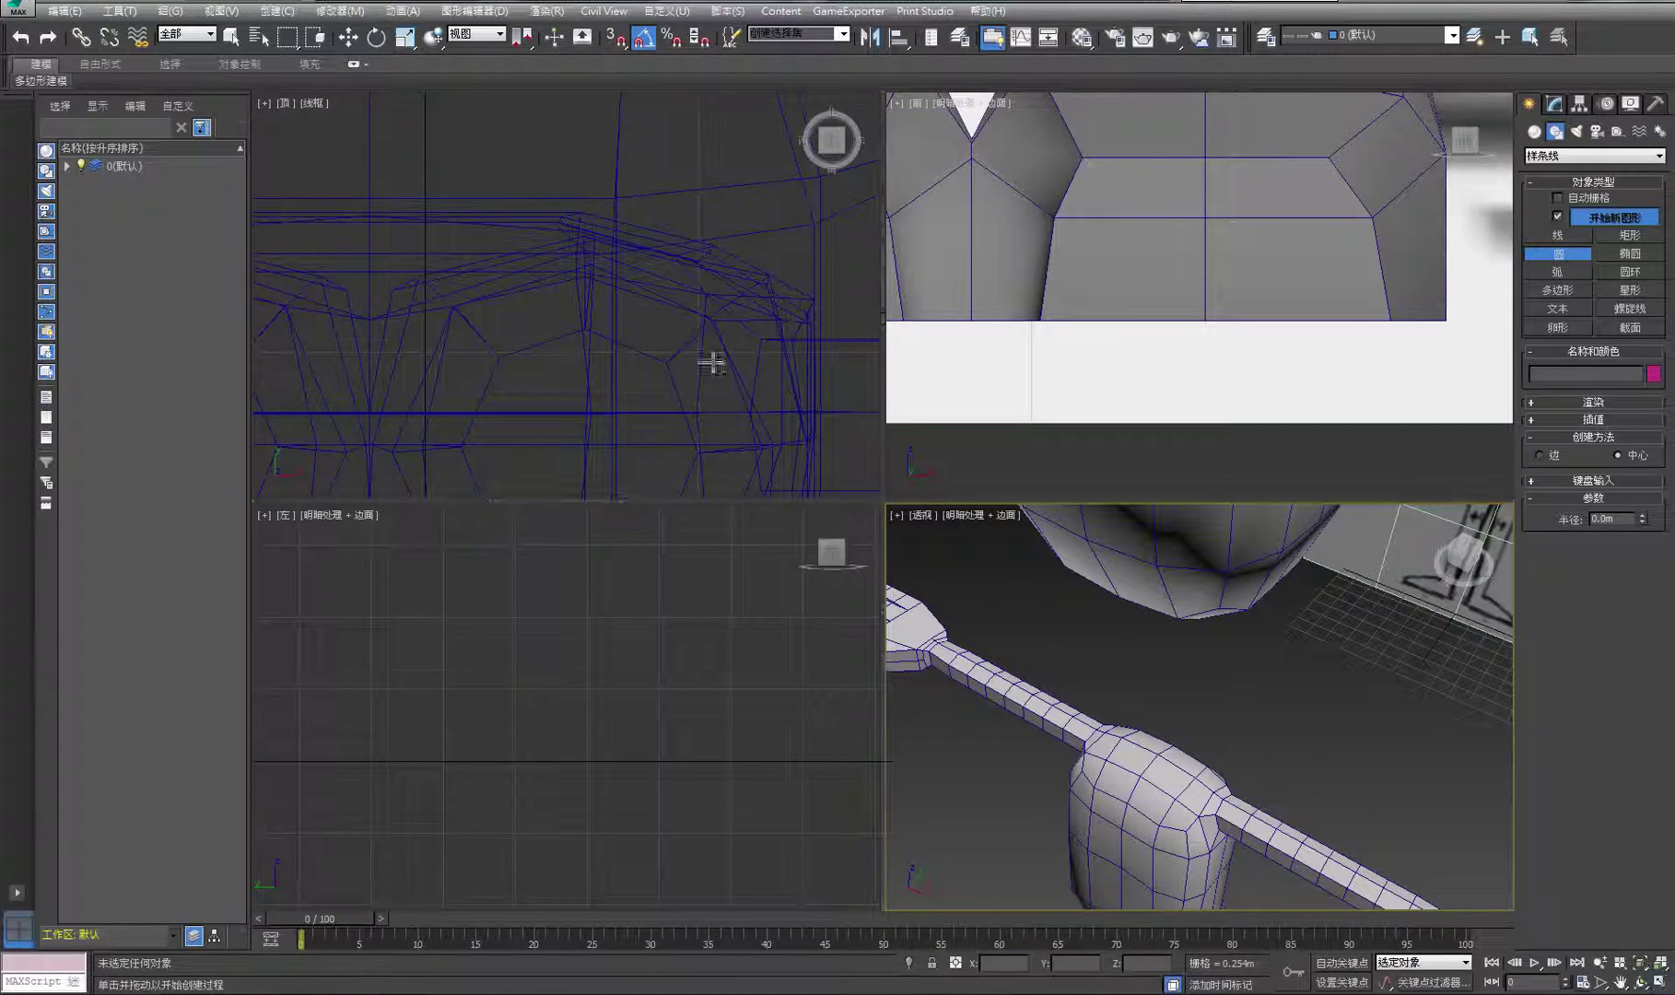
Maximize the top view and isolate the body so that the head is hidden
{"action": "scroll", "coordinate": [711, 363], "scroll_direction": "down", "scroll_amount": 4}
{"action": "left_click", "coordinate": [1658, 982]}
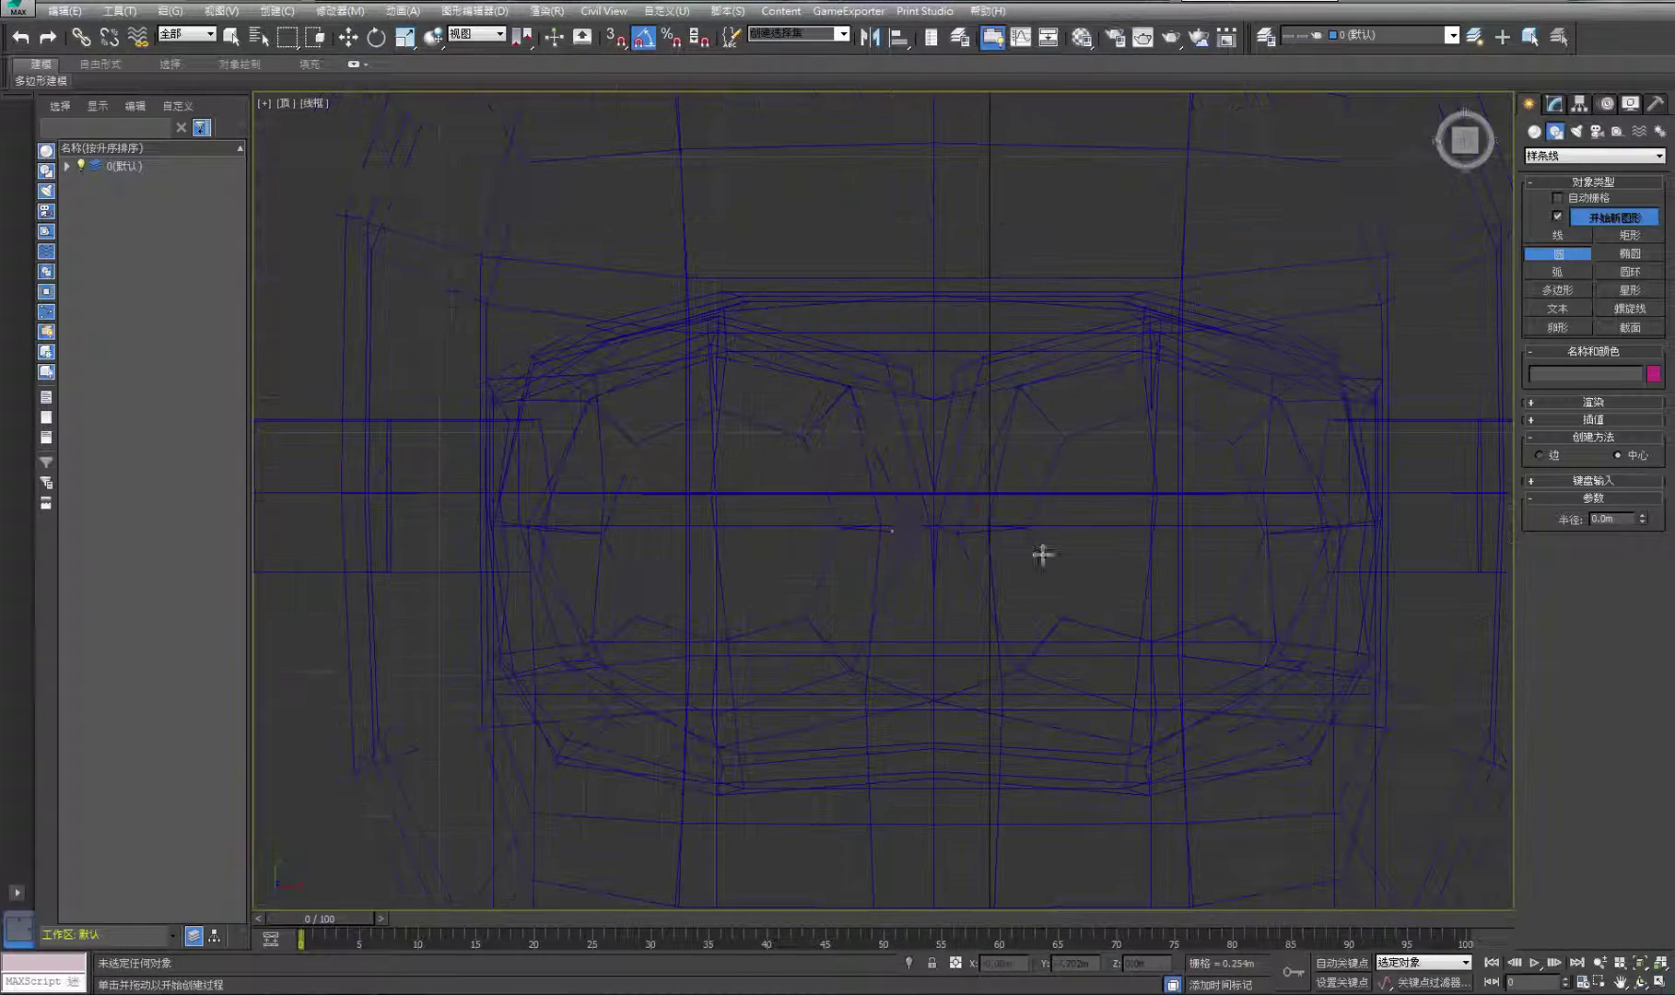
{"action": "scroll", "coordinate": [1039, 658], "scroll_direction": "down", "scroll_amount": 4}
{"action": "scroll", "coordinate": [958, 551], "scroll_direction": "up", "scroll_amount": 5}
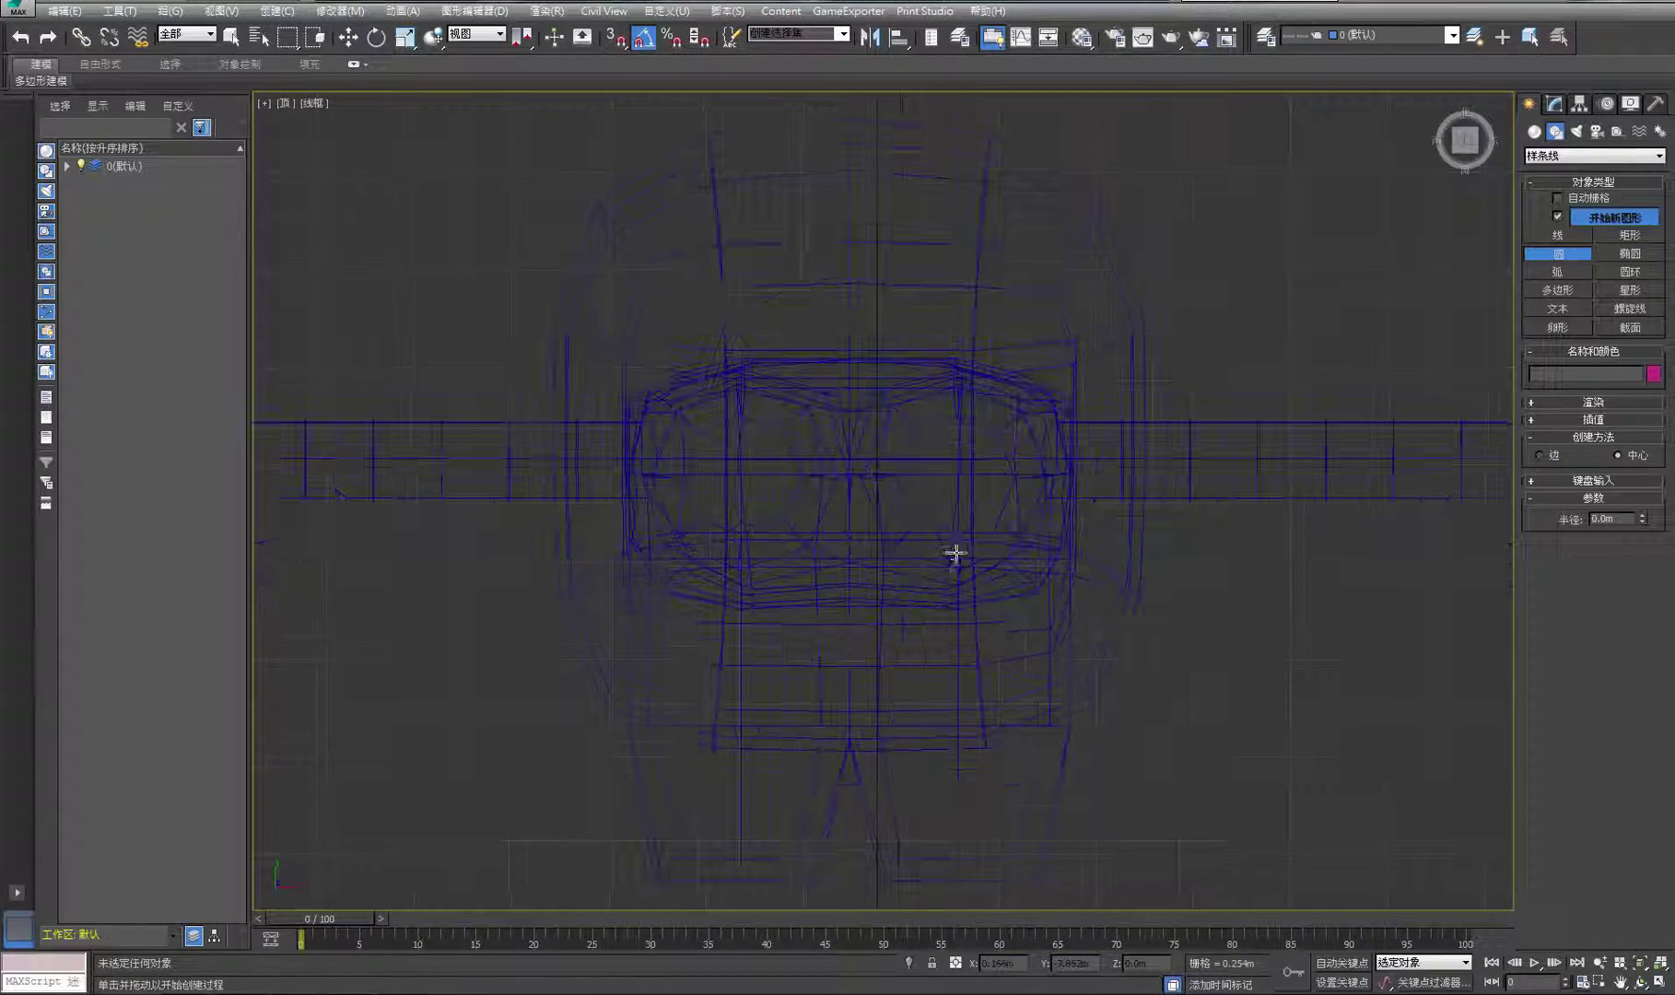
{"action": "left_click", "coordinate": [348, 36]}
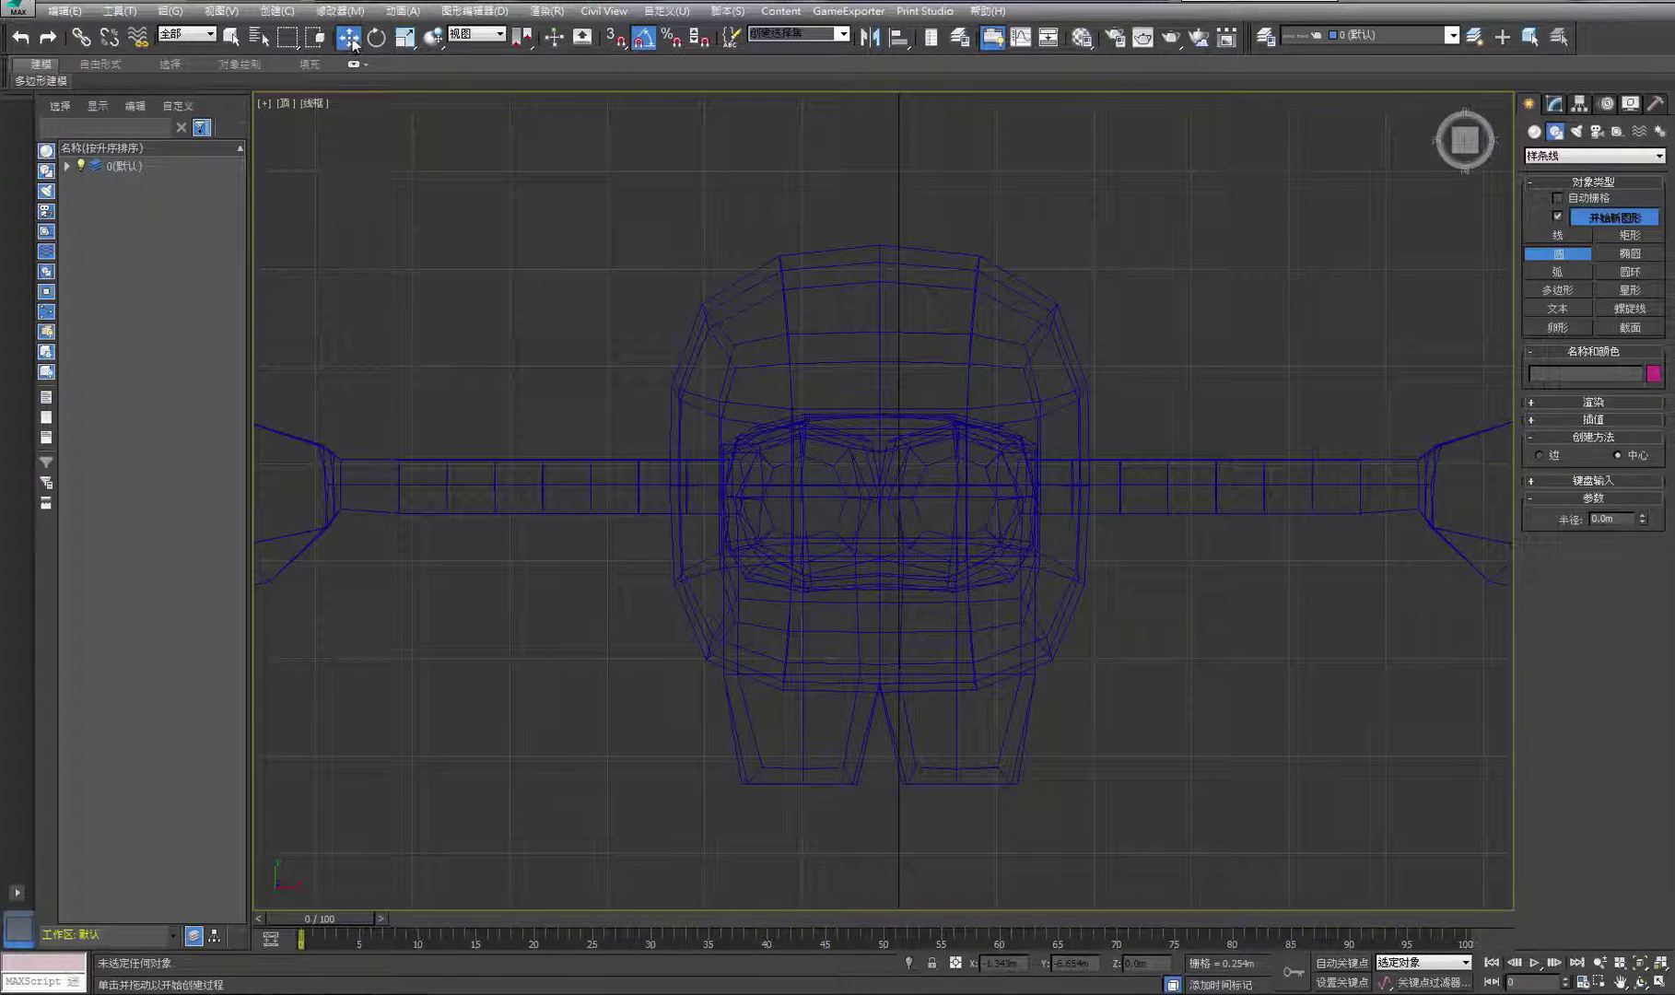
{"action": "left_click", "coordinate": [1024, 724]}
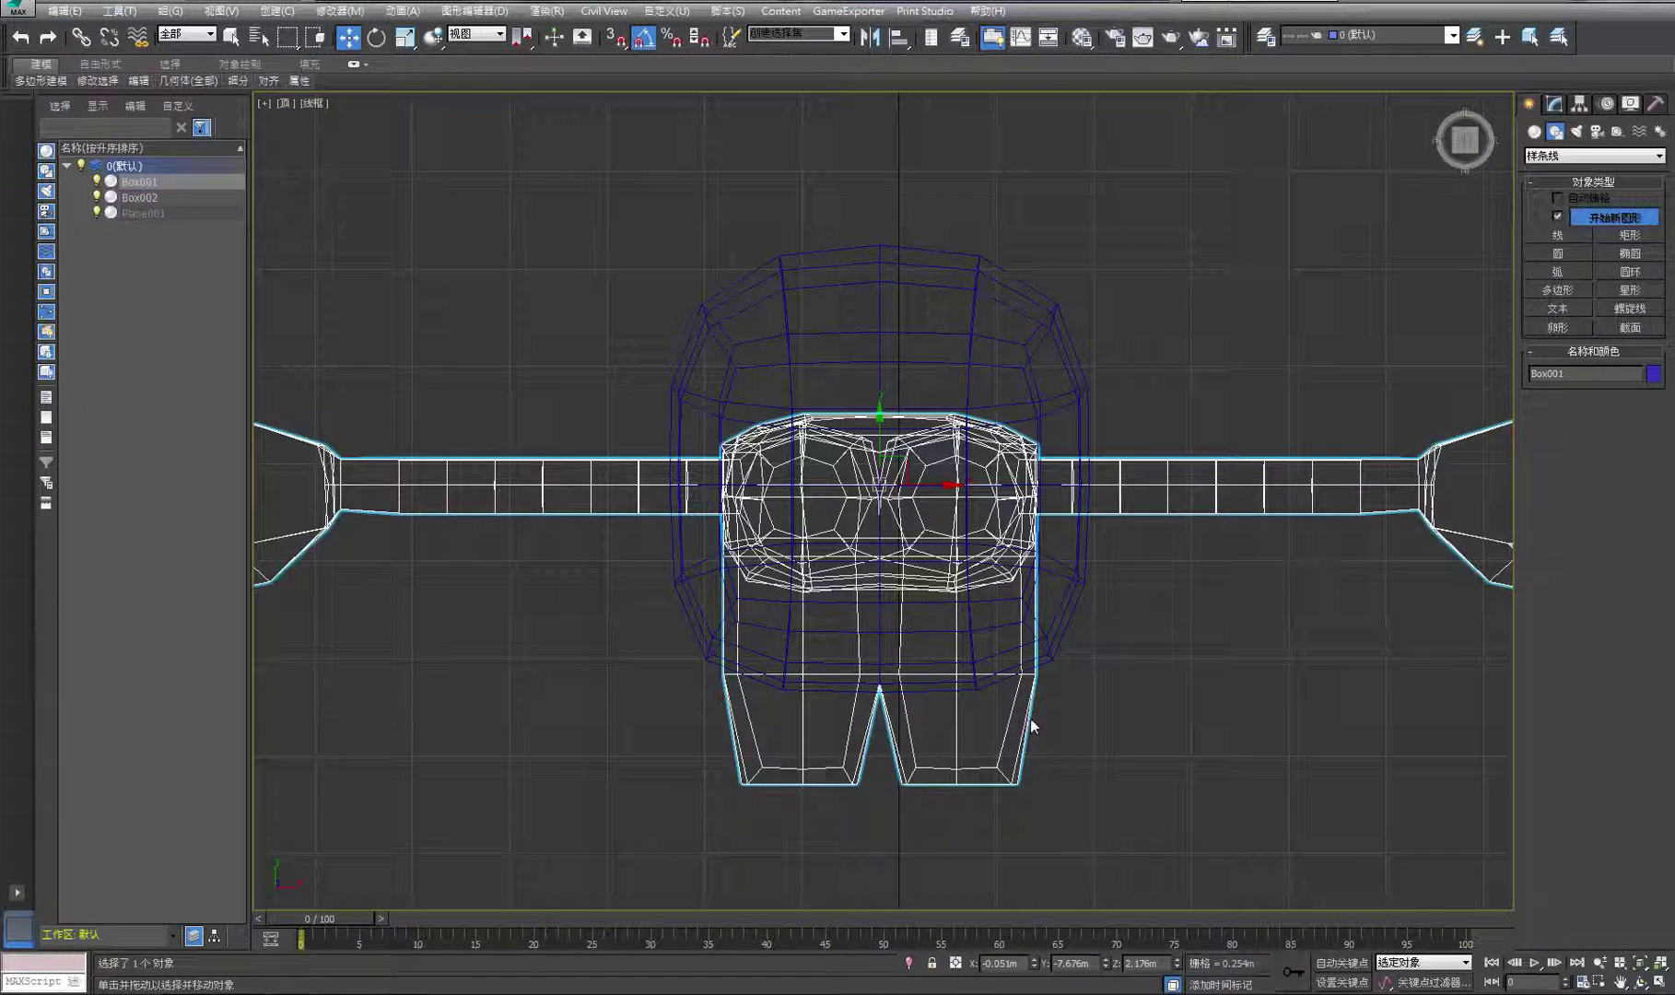
{"action": "key", "text": "ctrl+shift+z"}
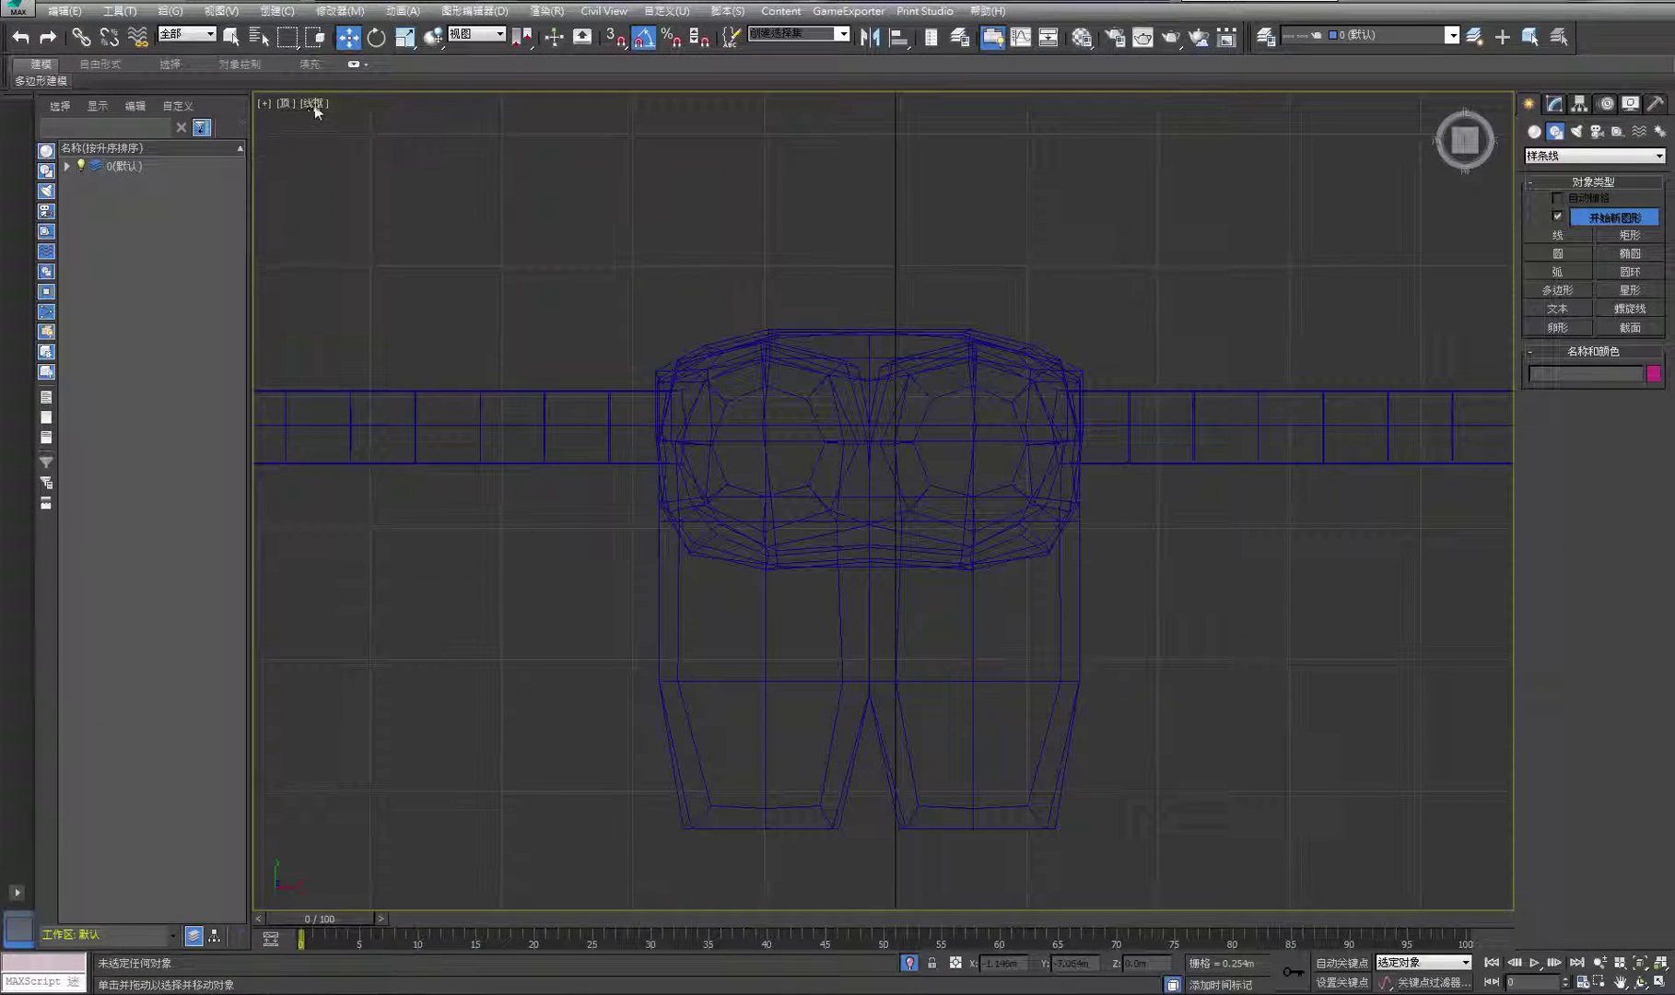
Display the top view shaded with edged faces
{"action": "left_click", "coordinate": [314, 105]}
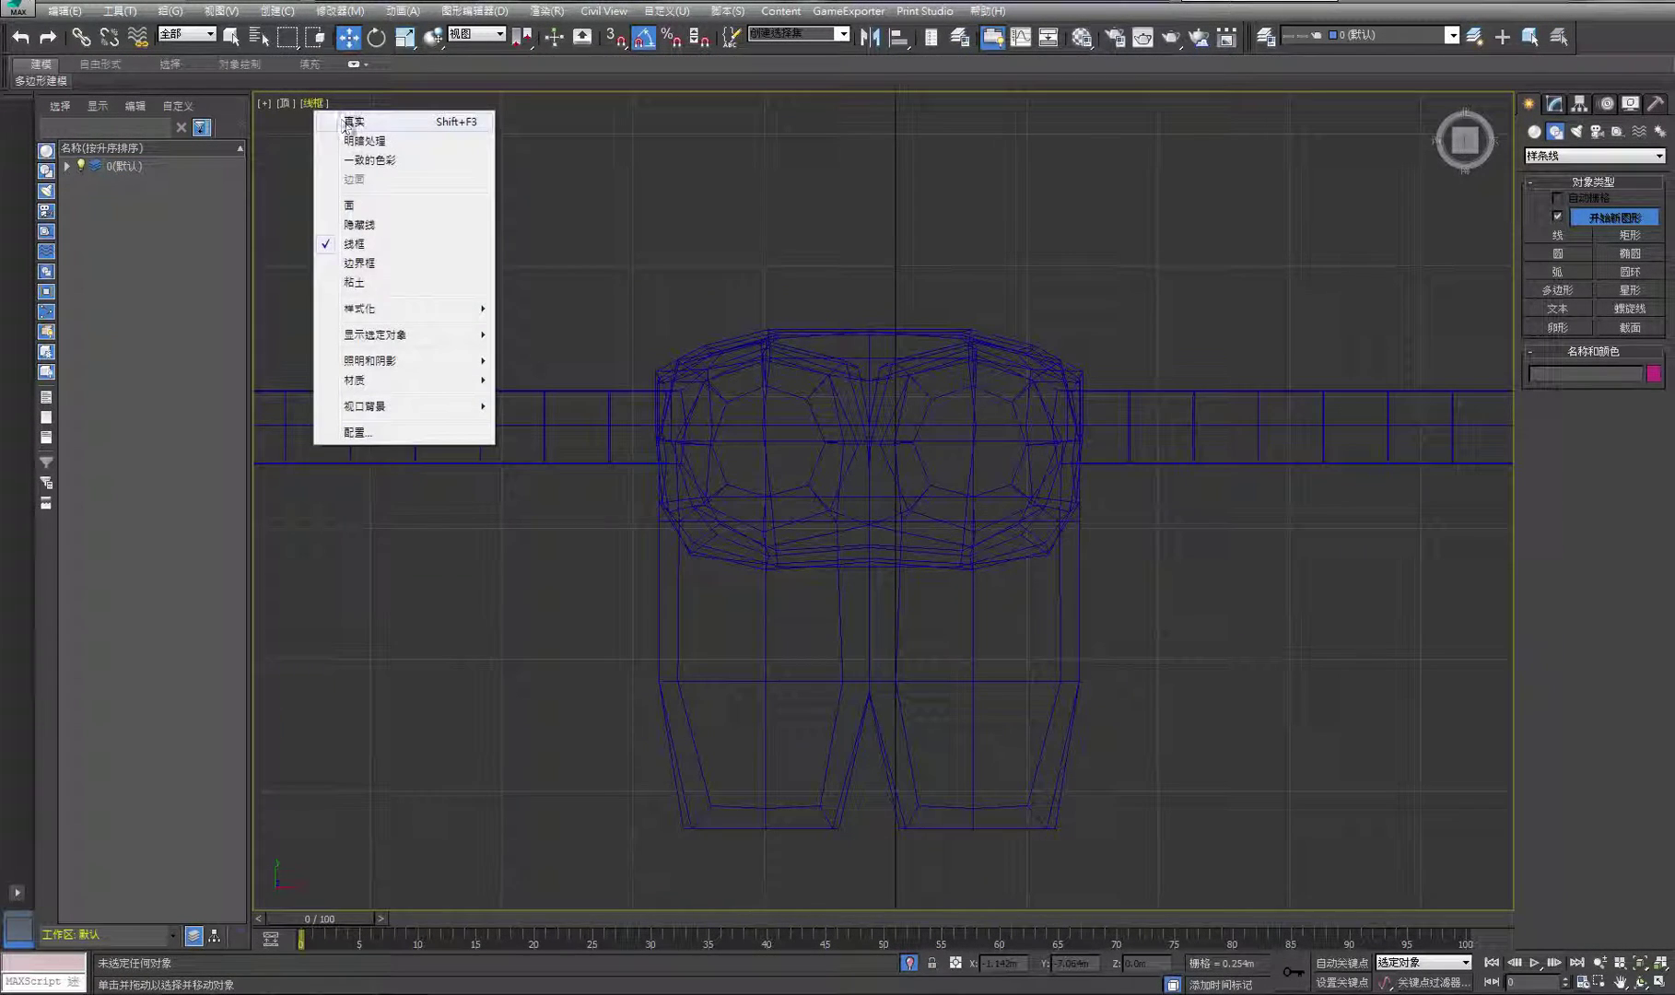
{"action": "left_click", "coordinate": [359, 141]}
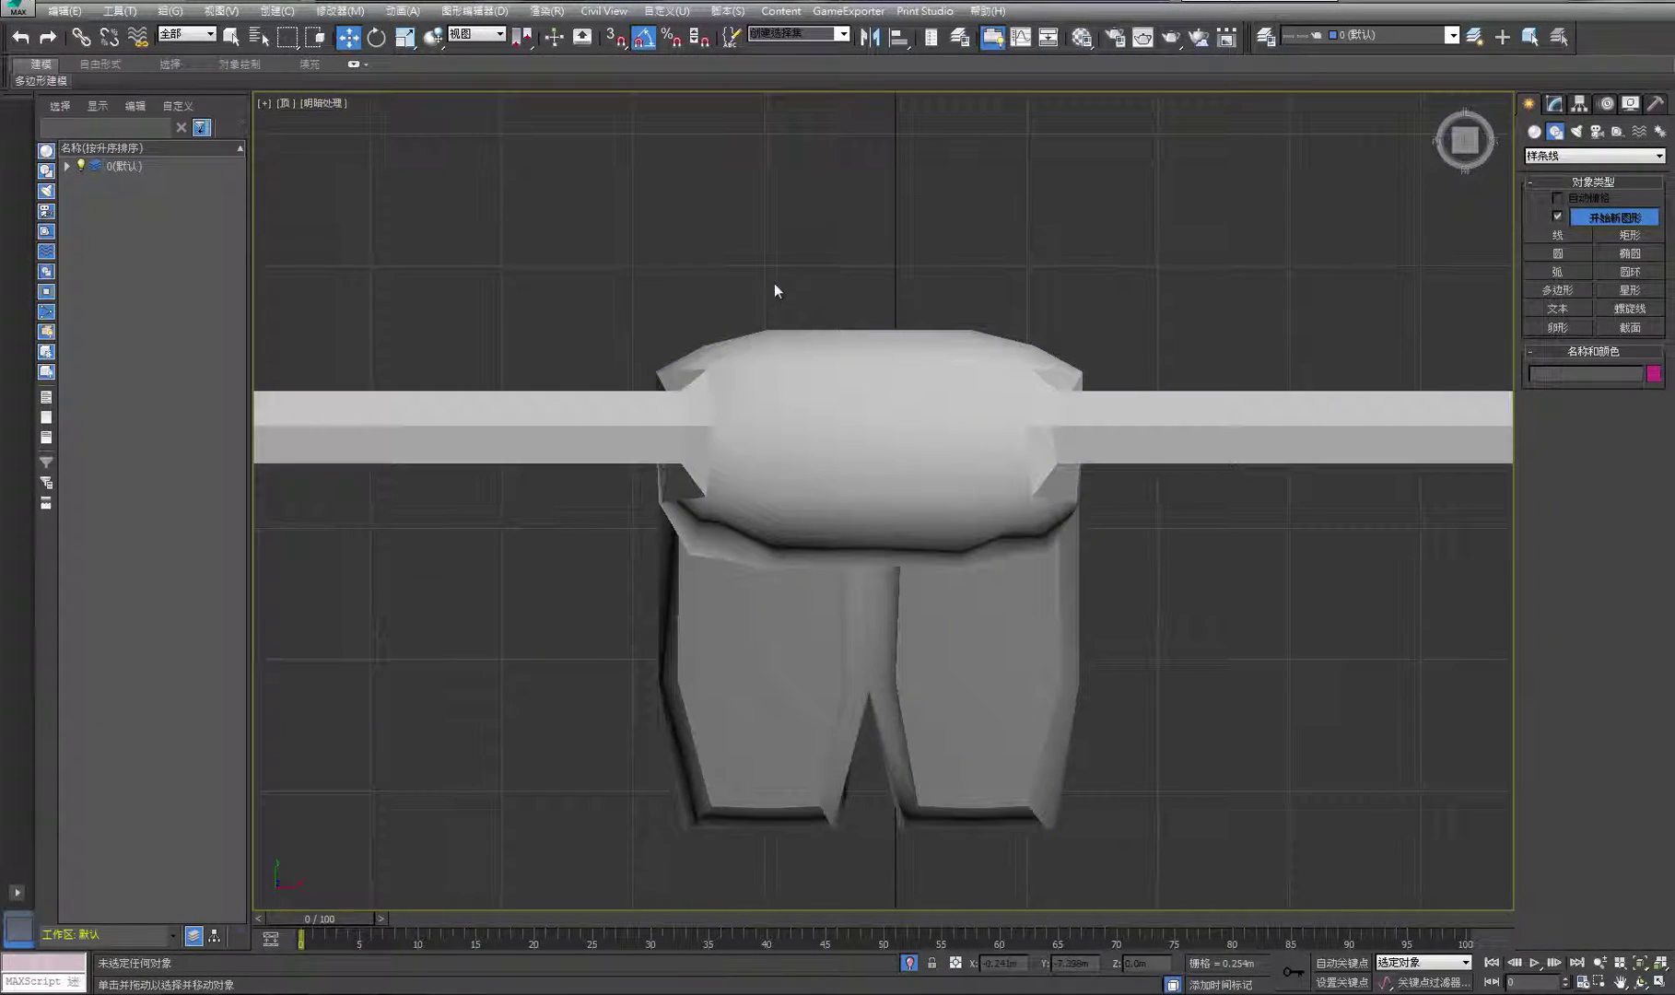
{"action": "left_click", "coordinate": [332, 109]}
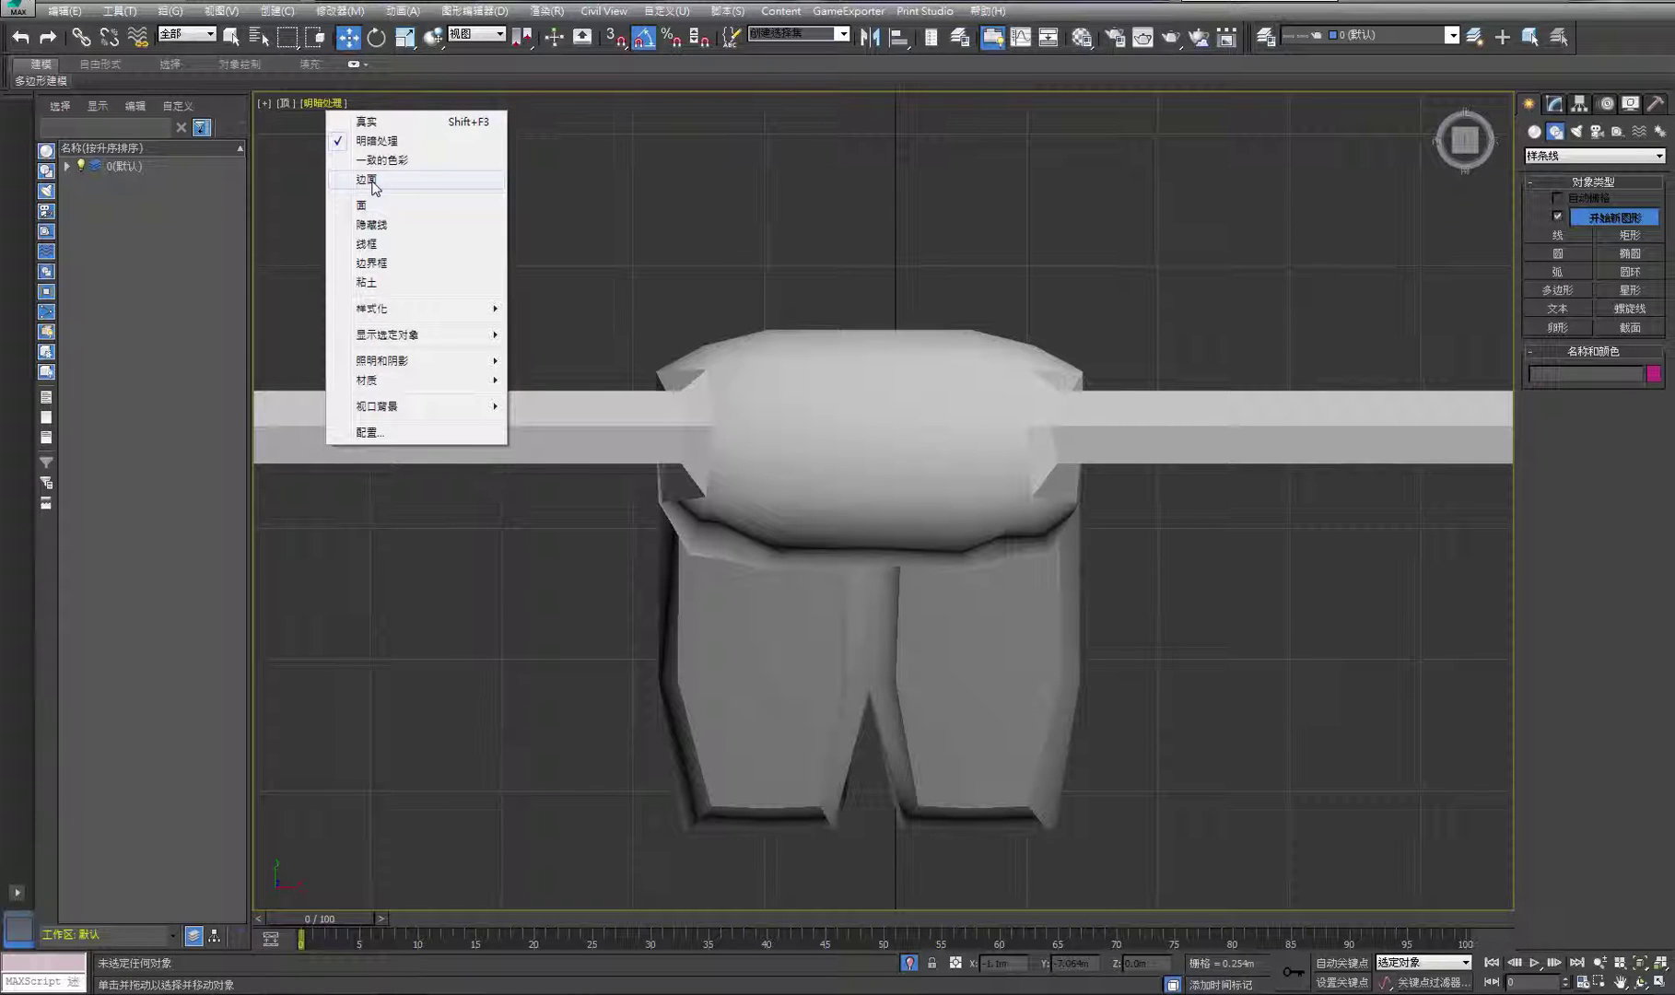
{"action": "left_click", "coordinate": [368, 180]}
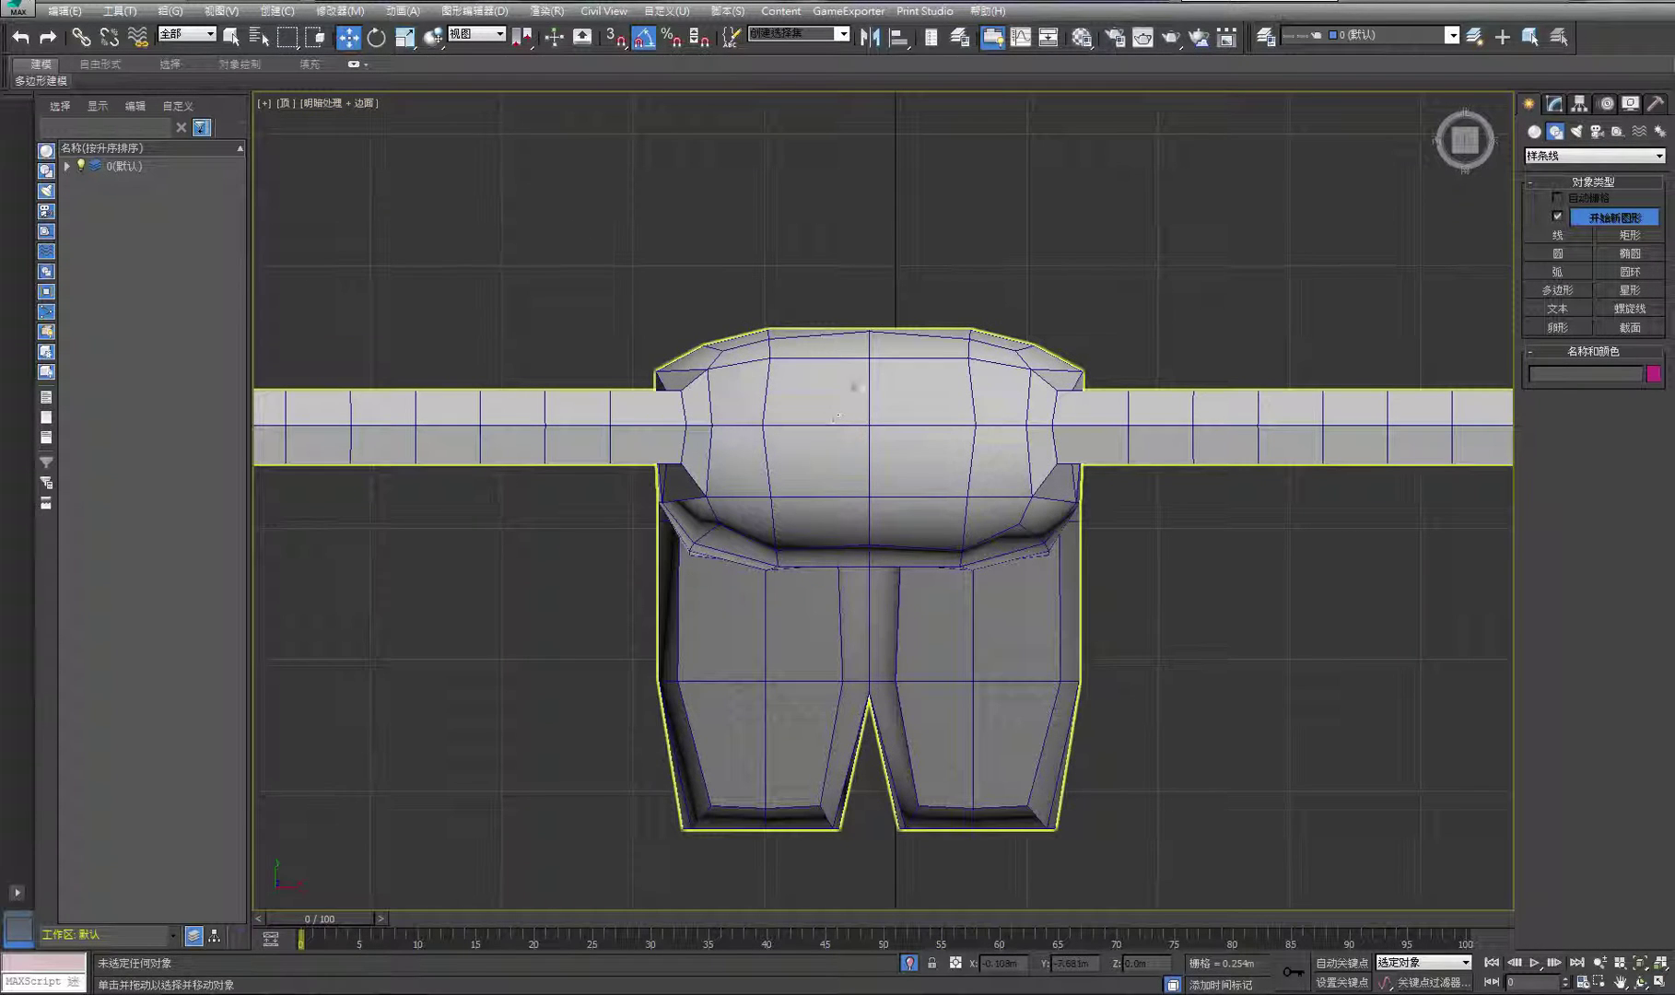
Draw a circle spline with a radius of about 0.101 m in the top view and move it over the torso's center
{"action": "left_click", "coordinate": [1558, 256]}
{"action": "left_click_drag", "start_coordinate": [890, 172], "coordinate": [942, 173]}
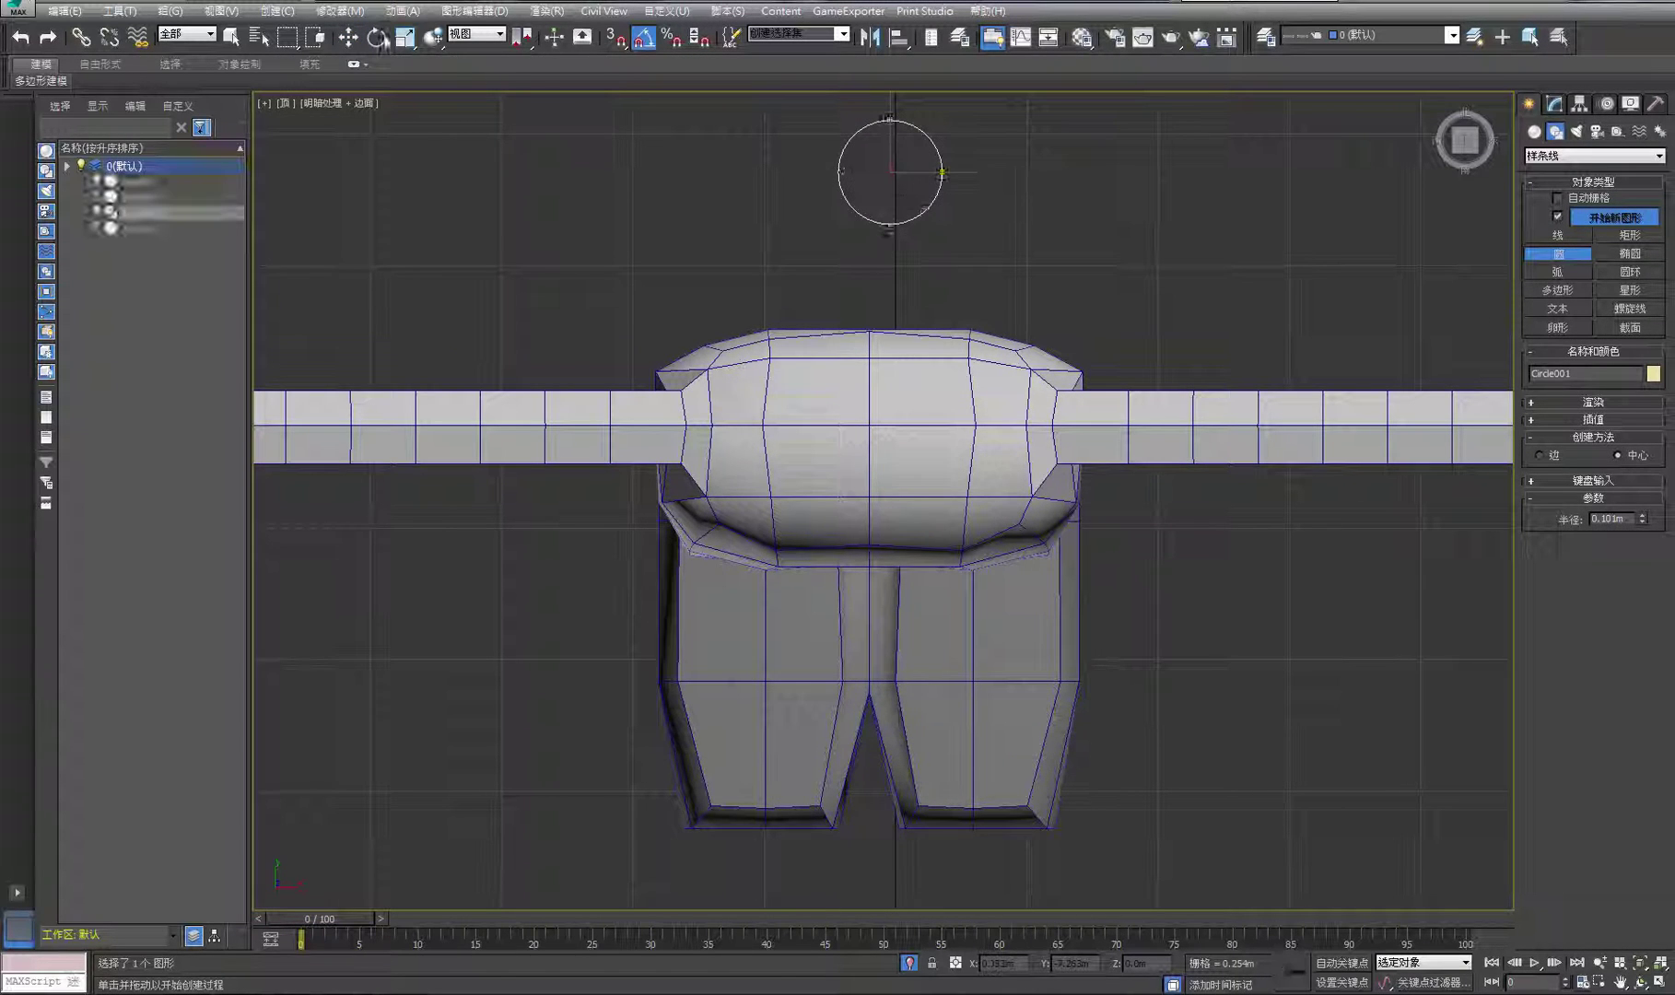
{"action": "key", "text": "w"}
{"action": "left_click_drag", "start_coordinate": [894, 117], "coordinate": [942, 441]}
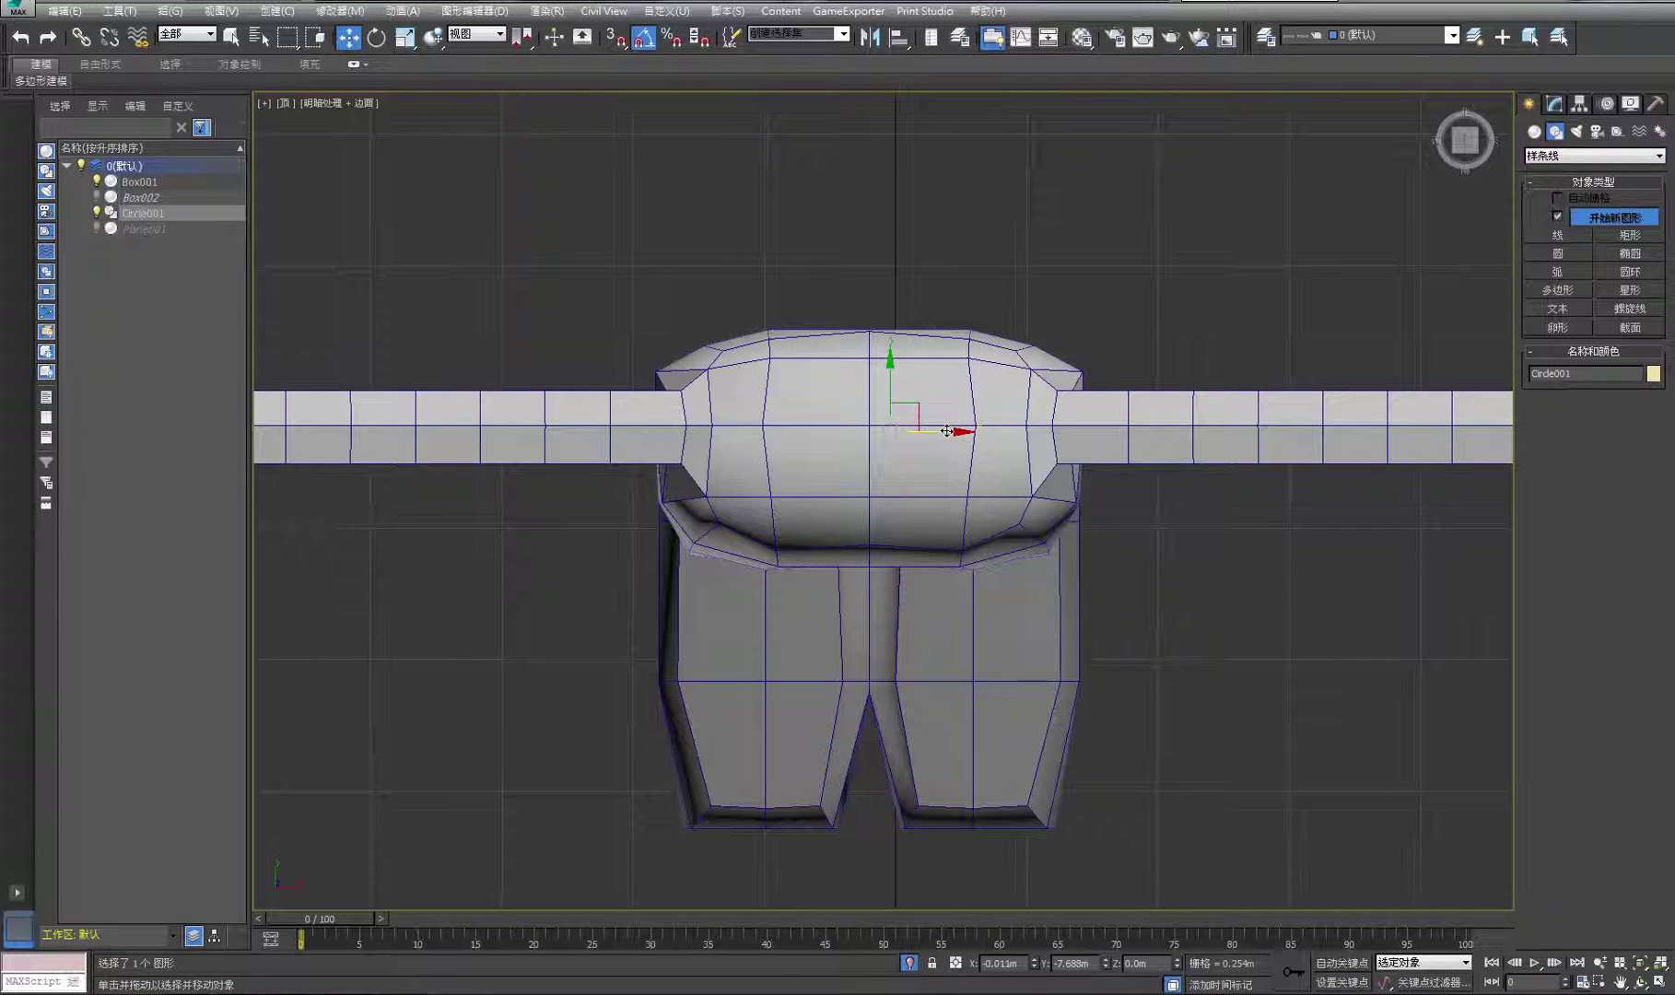
Raise the circle in the front view to just above the shoulders, at a height of about 3.78 m
{"action": "left_click", "coordinate": [1661, 982]}
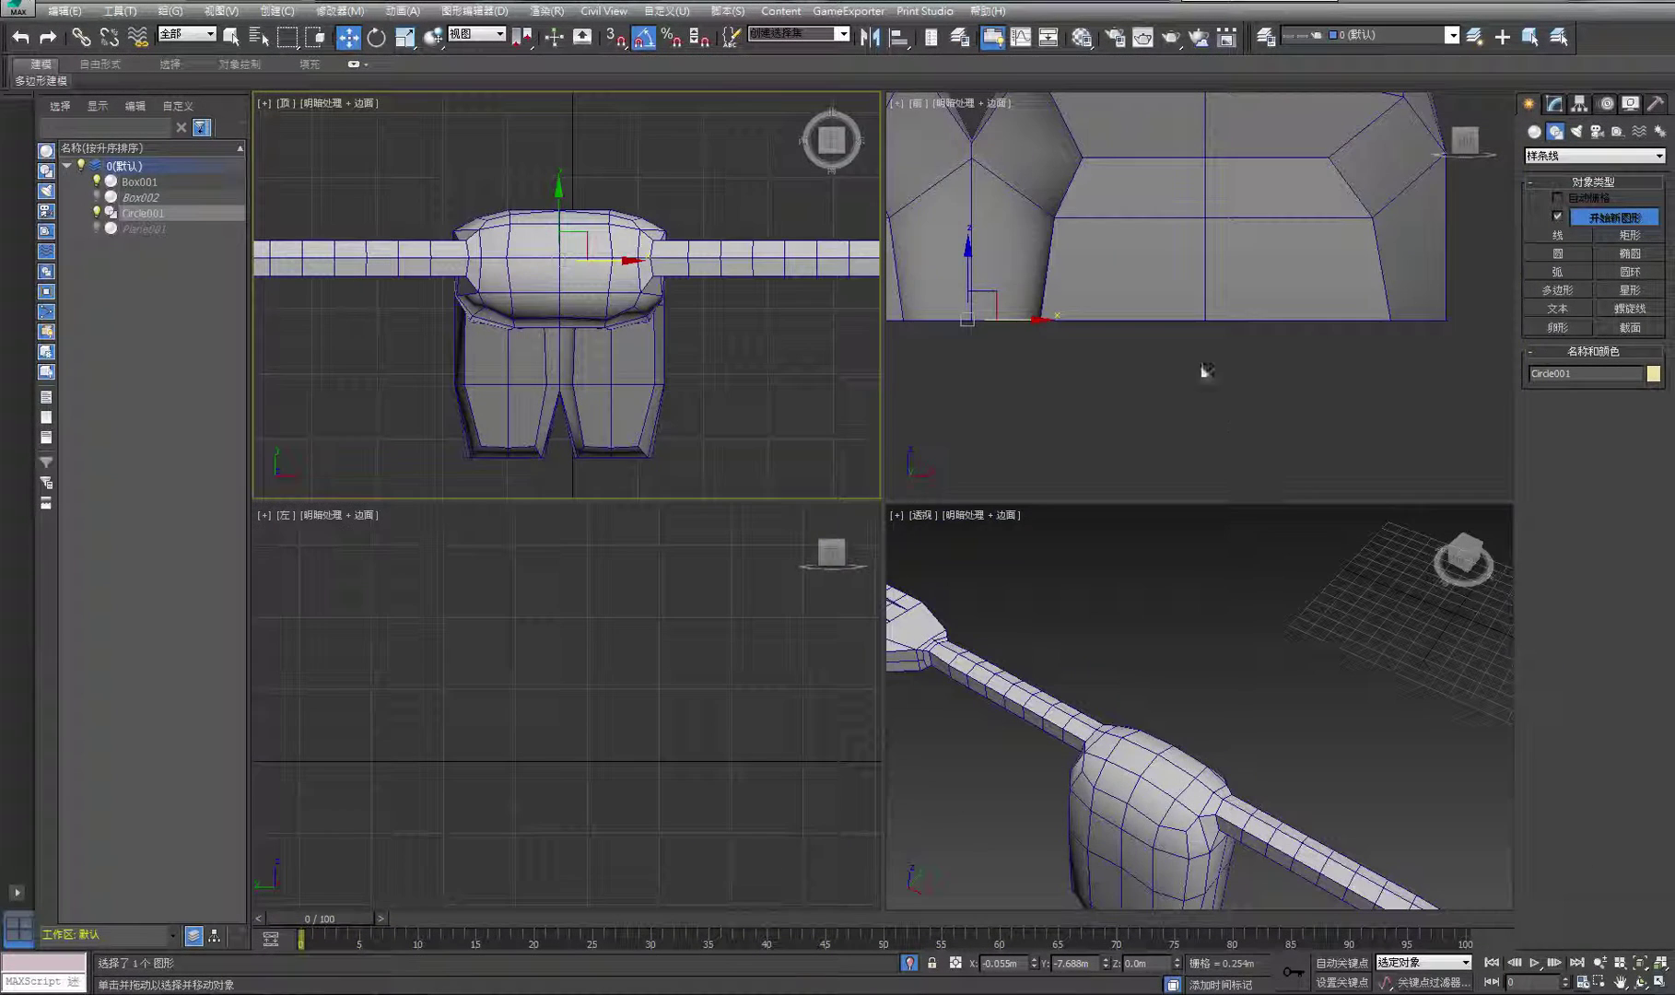
{"action": "scroll", "coordinate": [1207, 370], "scroll_direction": "down", "scroll_amount": 8}
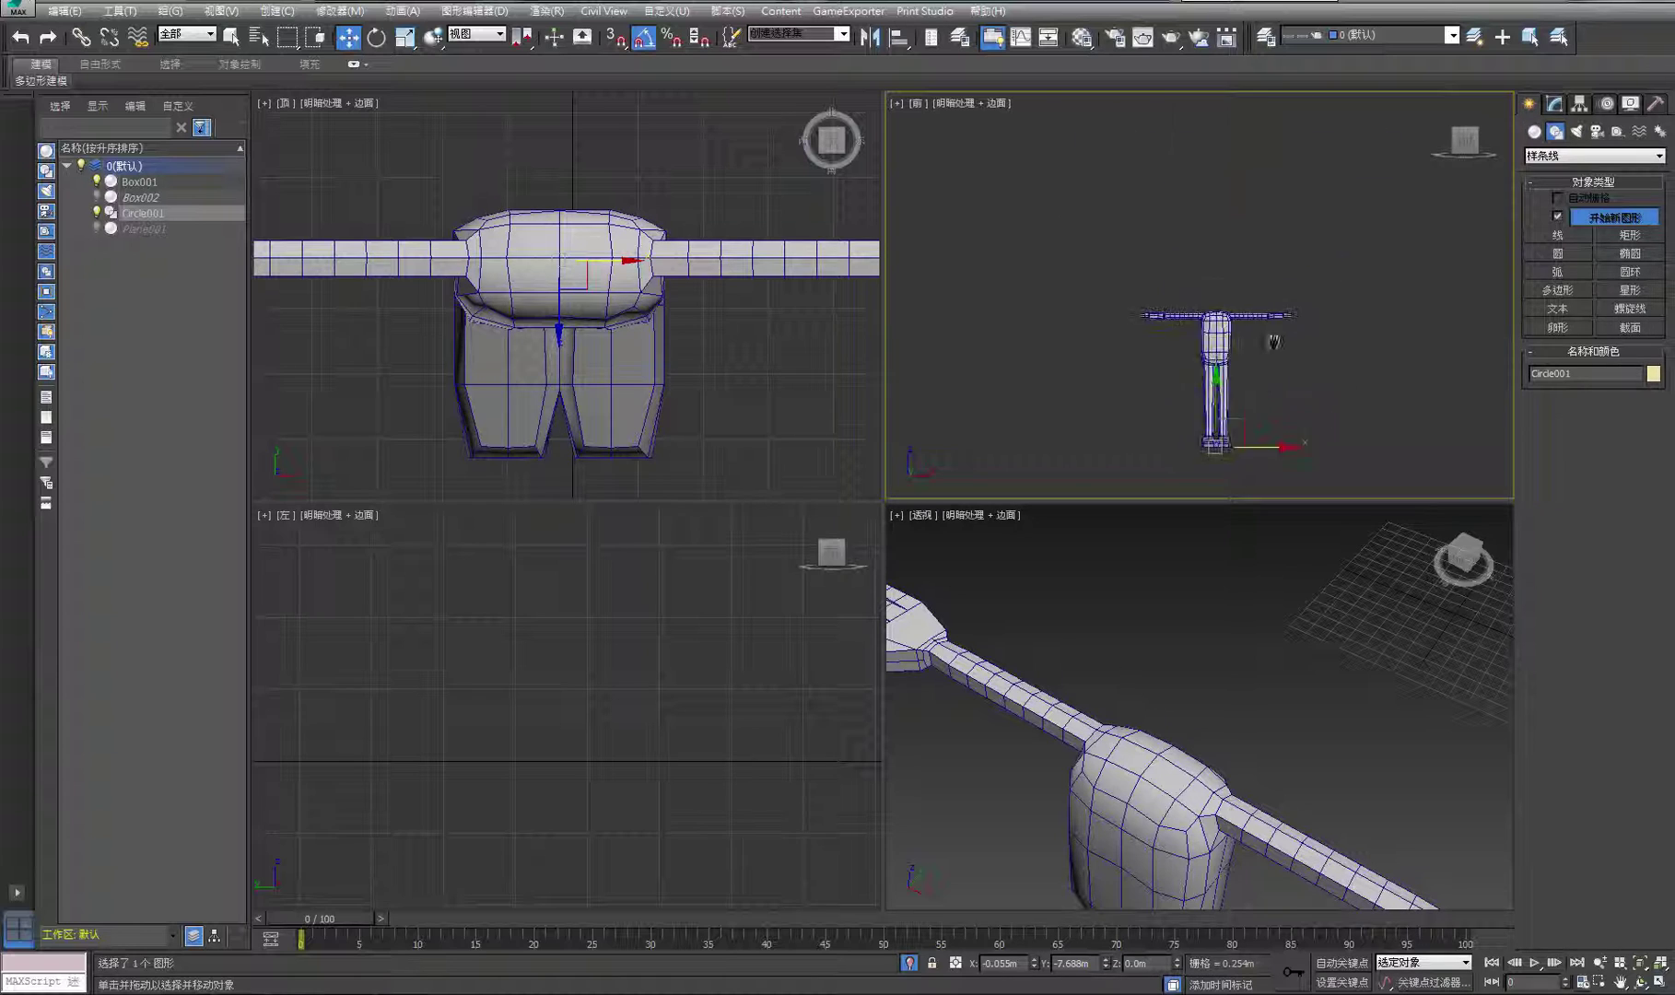
{"action": "scroll", "coordinate": [1274, 342], "scroll_direction": "up", "scroll_amount": 5}
{"action": "middle_click_drag", "start_coordinate": [1170, 411], "coordinate": [1189, 374]}
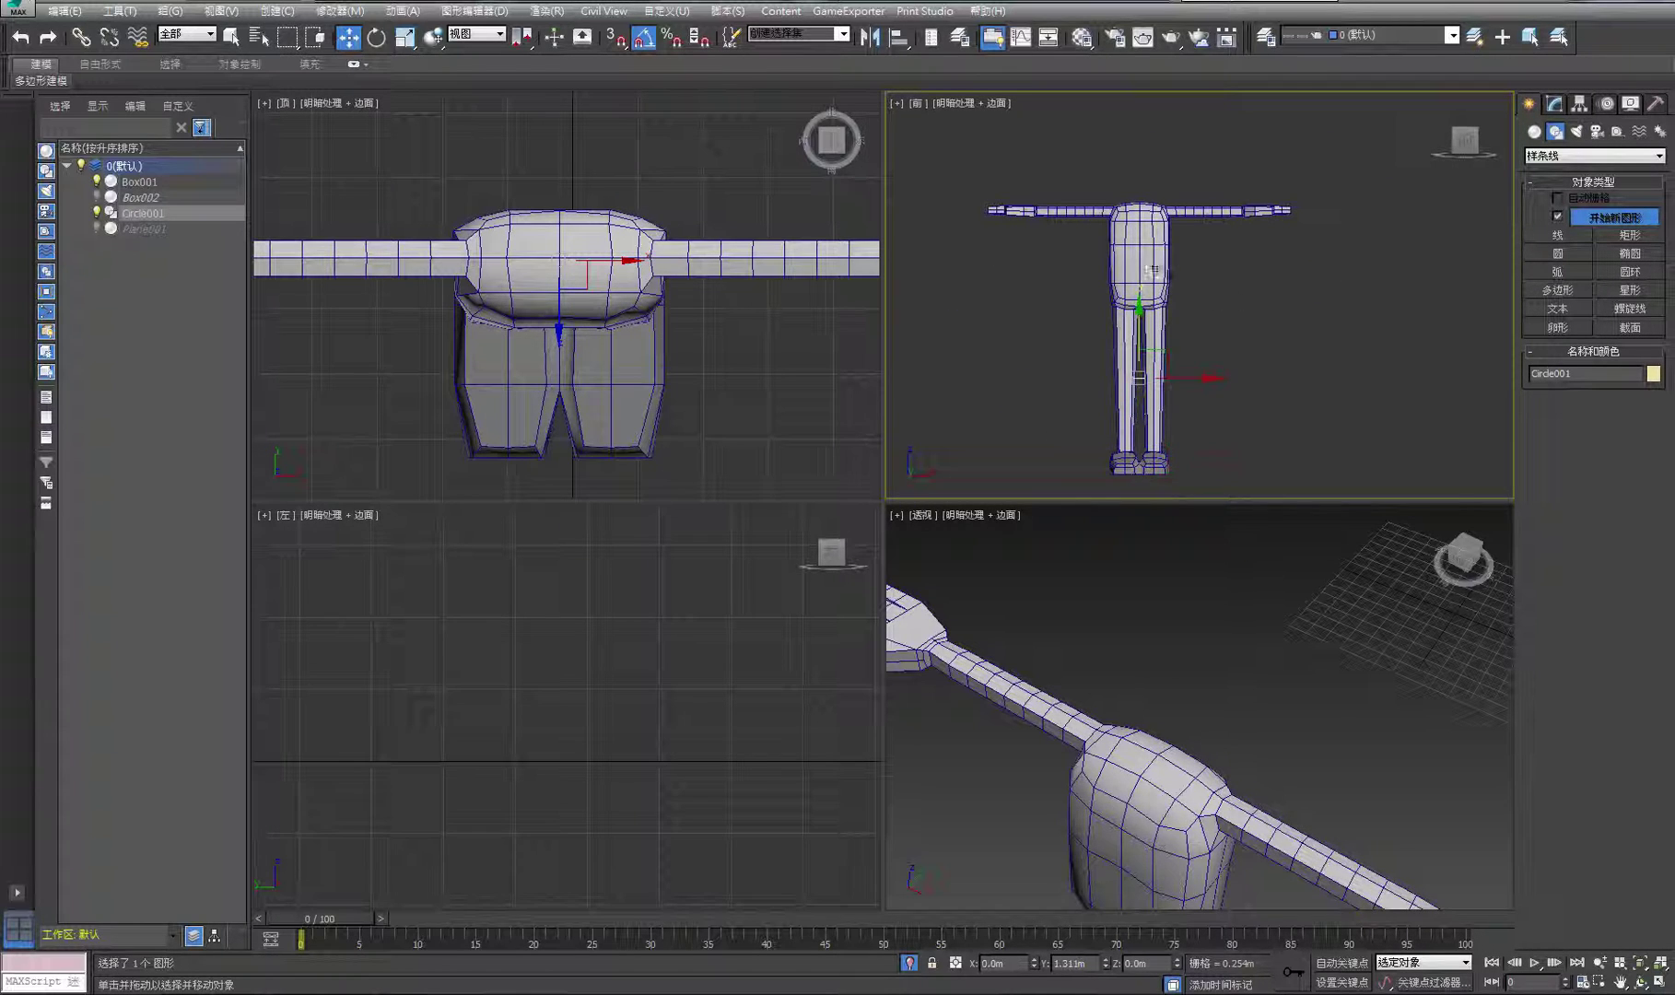
{"action": "left_click_drag", "start_coordinate": [1152, 271], "coordinate": [1166, 141]}
Scale the circle up slightly and center it on the crossing of the torso's middle edges in the top view
{"action": "middle_click_drag", "start_coordinate": [840, 353], "coordinate": [857, 382]}
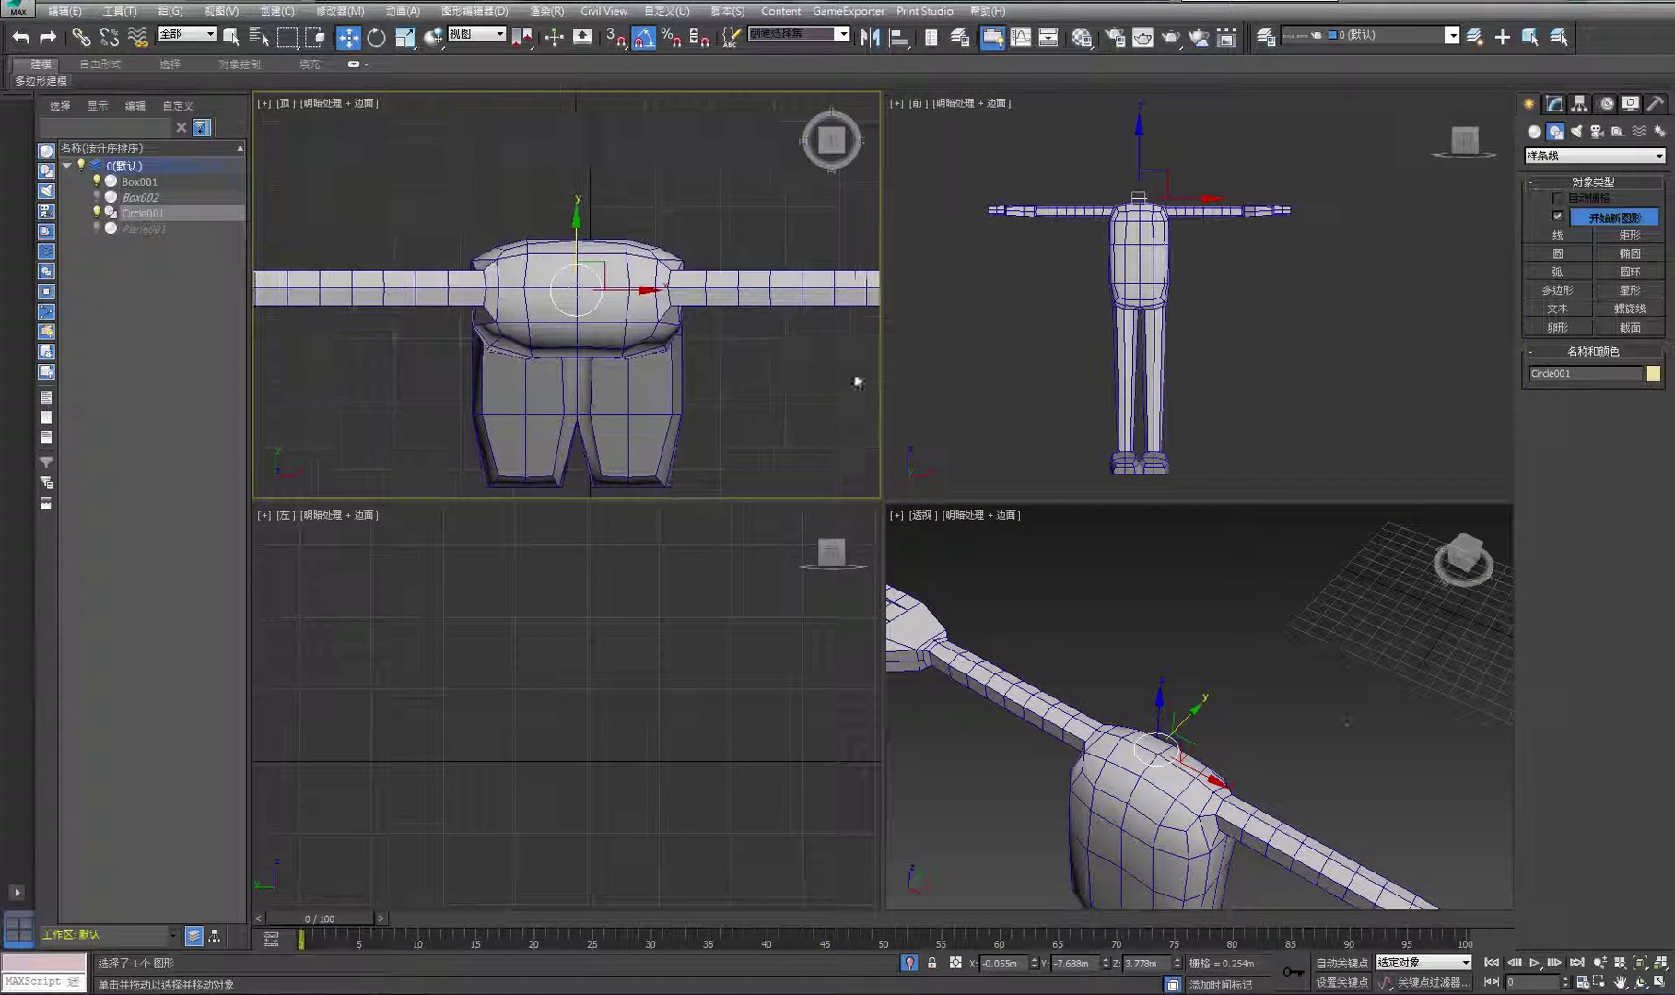
{"action": "key", "text": "alt+w"}
{"action": "scroll", "coordinate": [1005, 508], "scroll_direction": "up", "scroll_amount": 5}
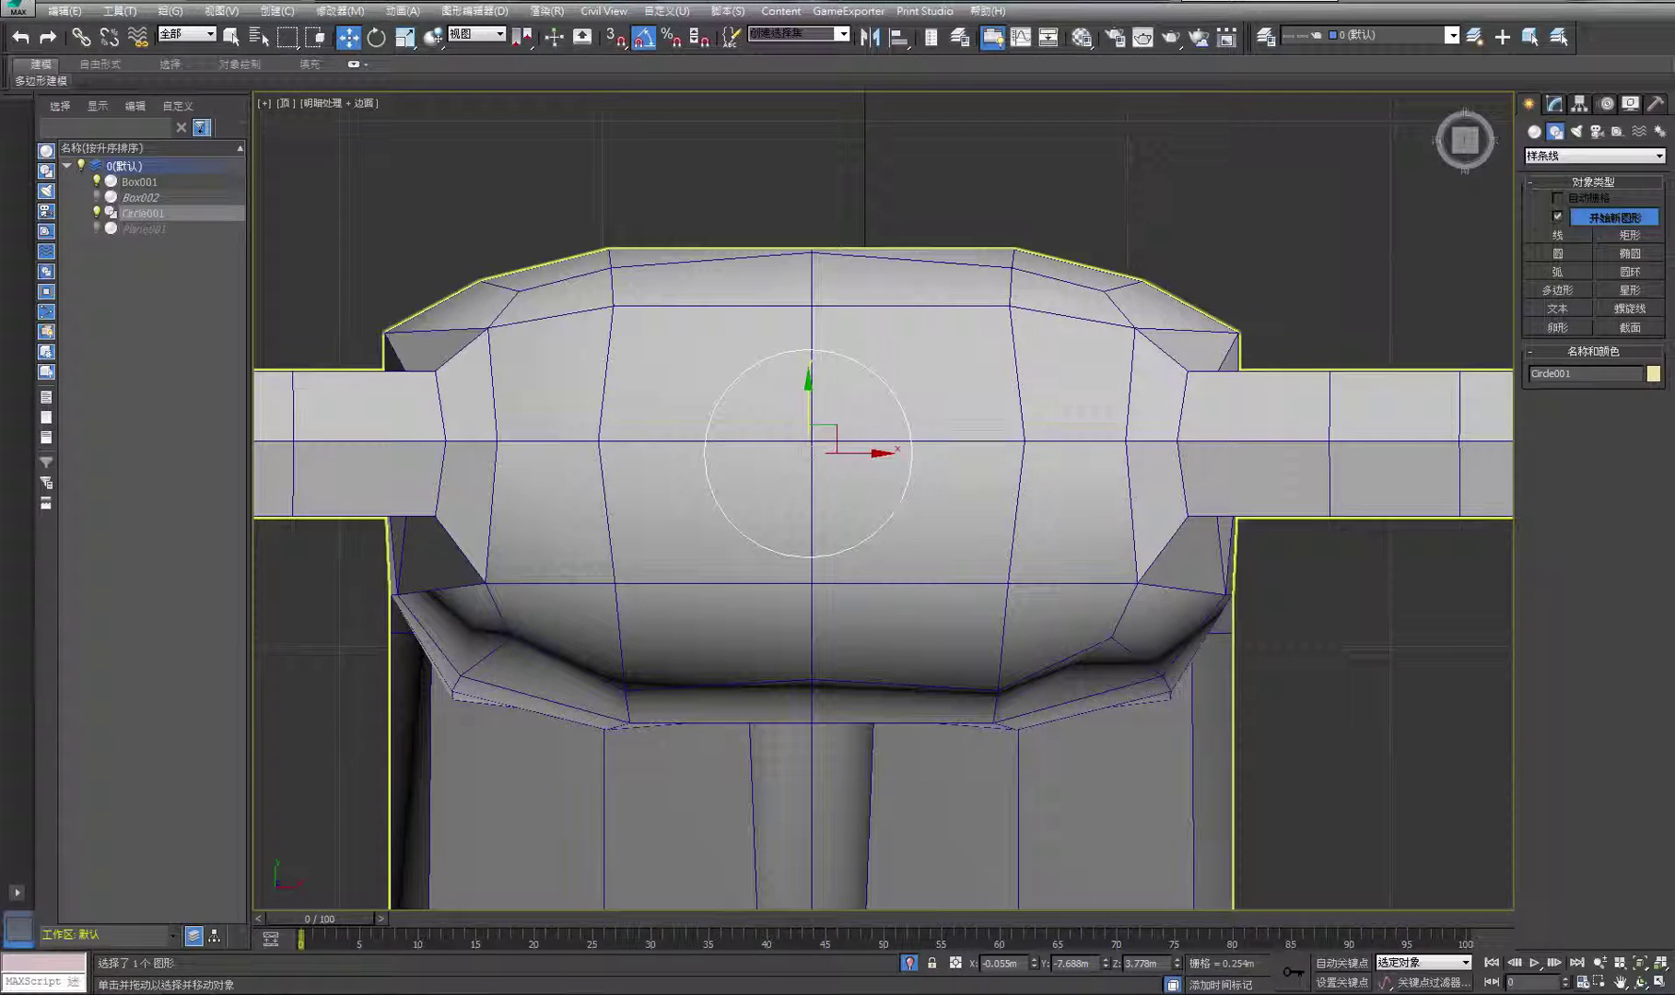
{"action": "left_click", "coordinate": [406, 37]}
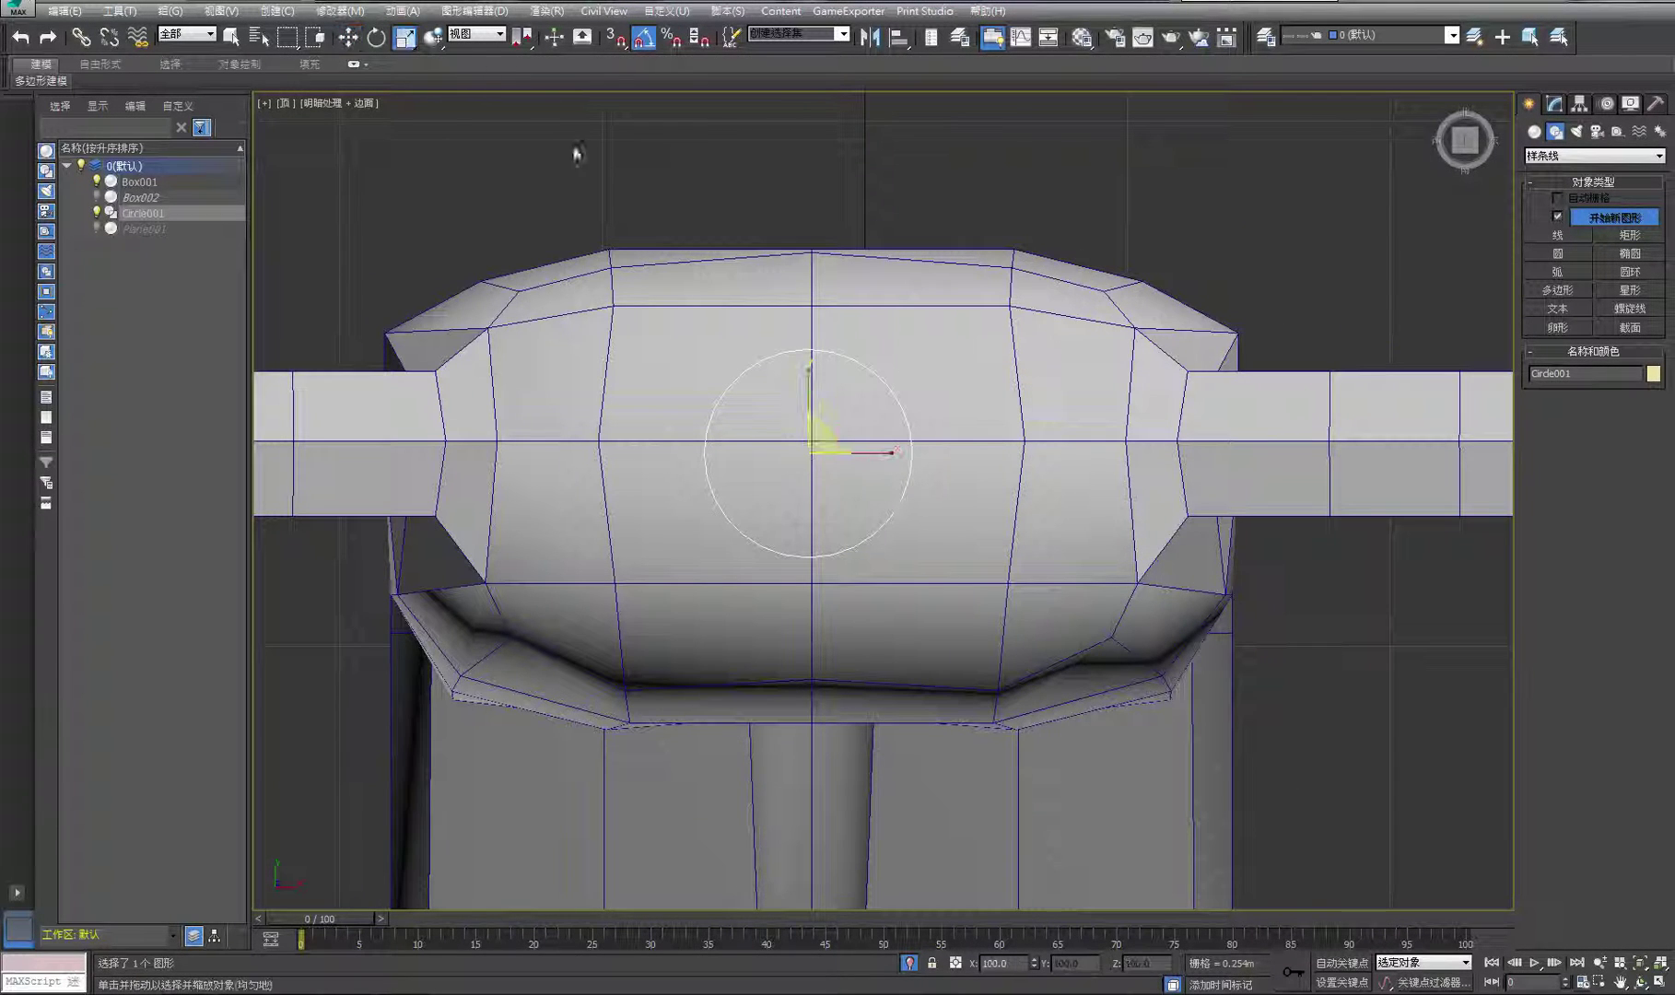
{"action": "left_click_drag", "start_coordinate": [827, 434], "coordinate": [808, 386]}
{"action": "key", "text": "w"}
{"action": "left_click_drag", "start_coordinate": [869, 439], "coordinate": [873, 439]}
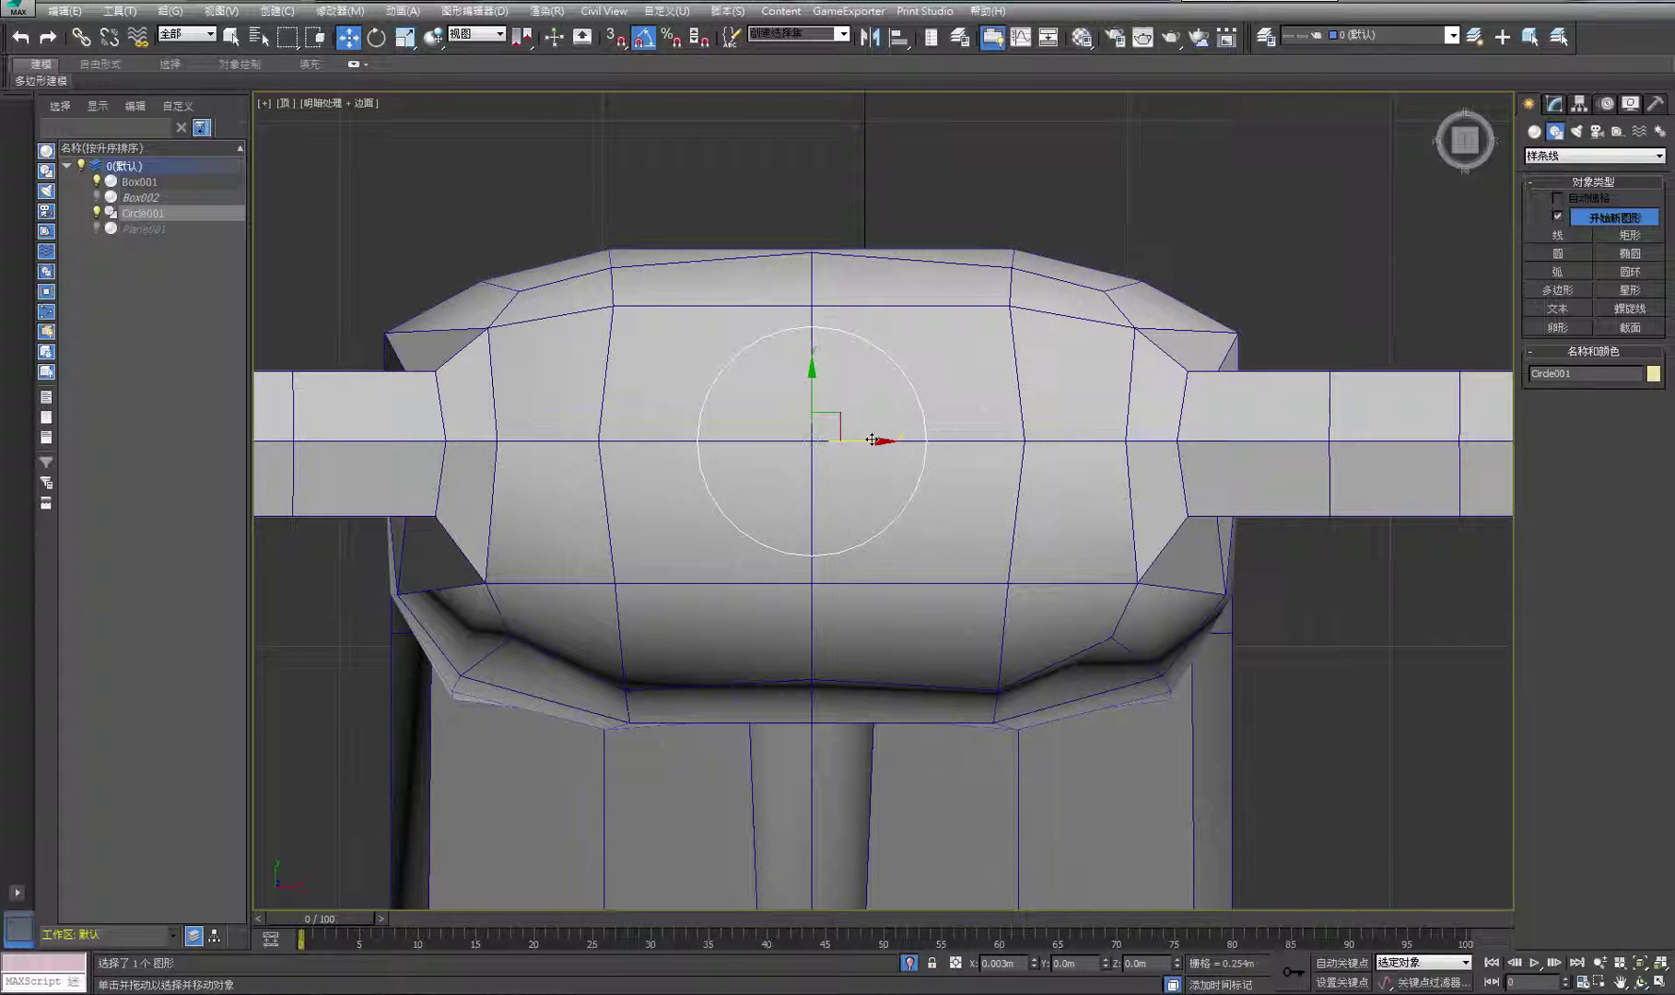
Change the circle guide's object color to red so it stands out against the torso mesh
{"action": "left_click", "coordinate": [931, 221]}
{"action": "left_click", "coordinate": [961, 376]}
{"action": "left_click", "coordinate": [900, 231]}
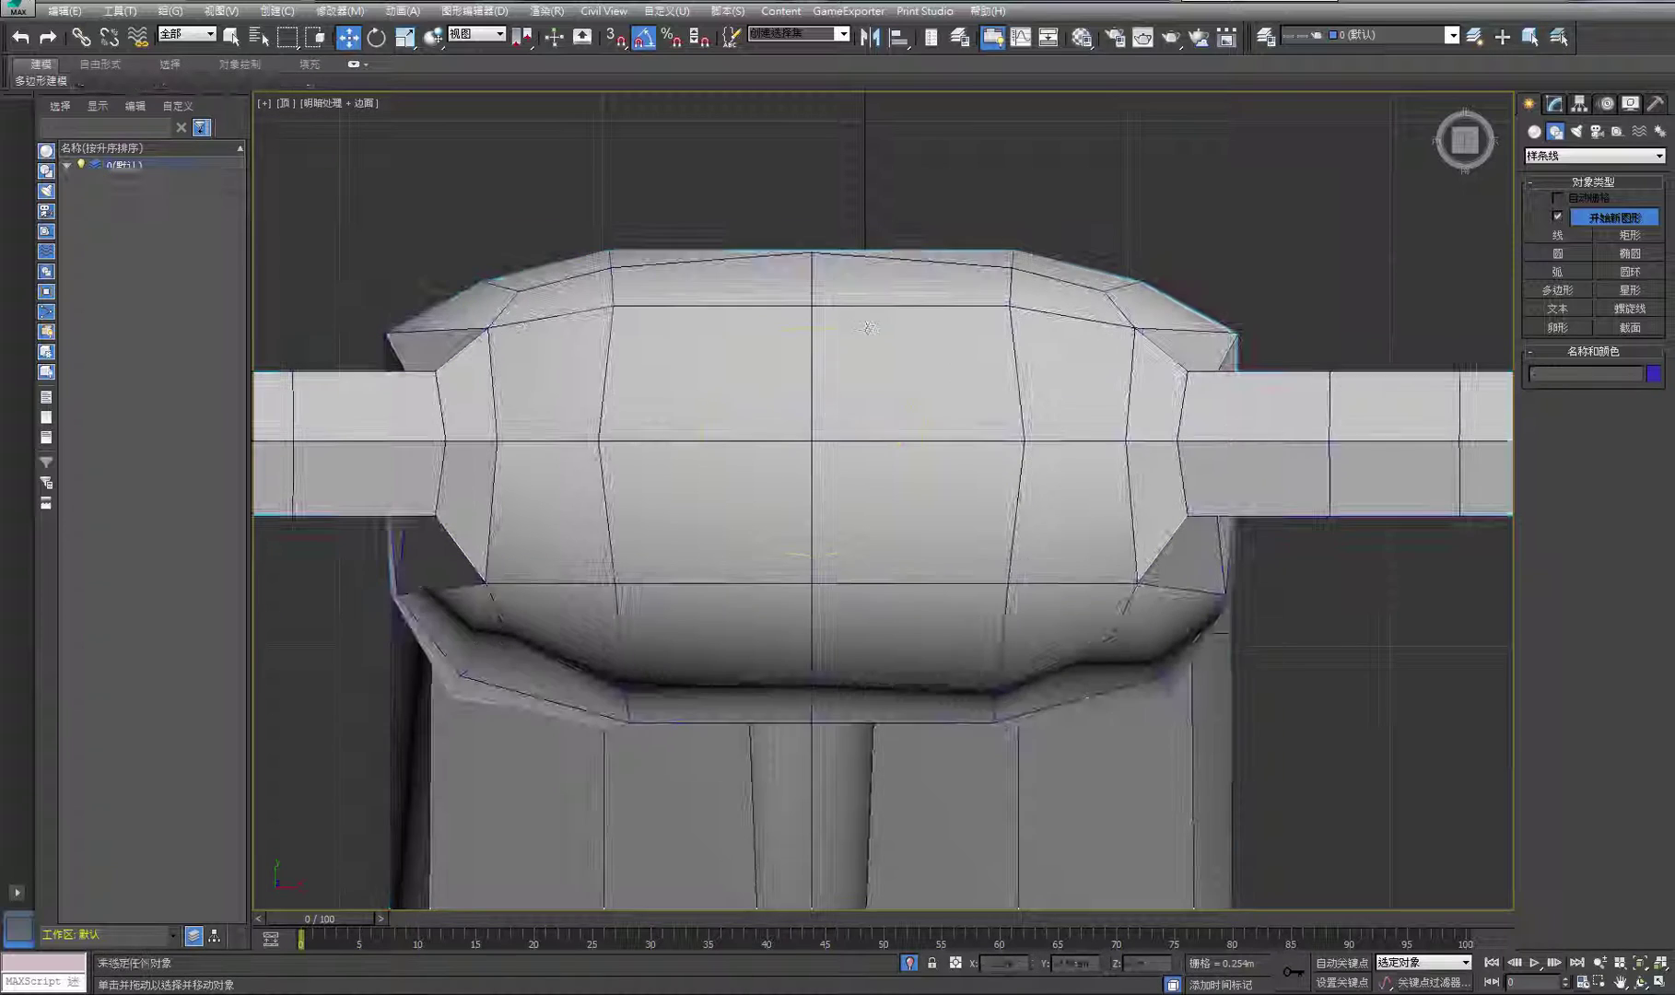
{"action": "left_click", "coordinate": [874, 346]}
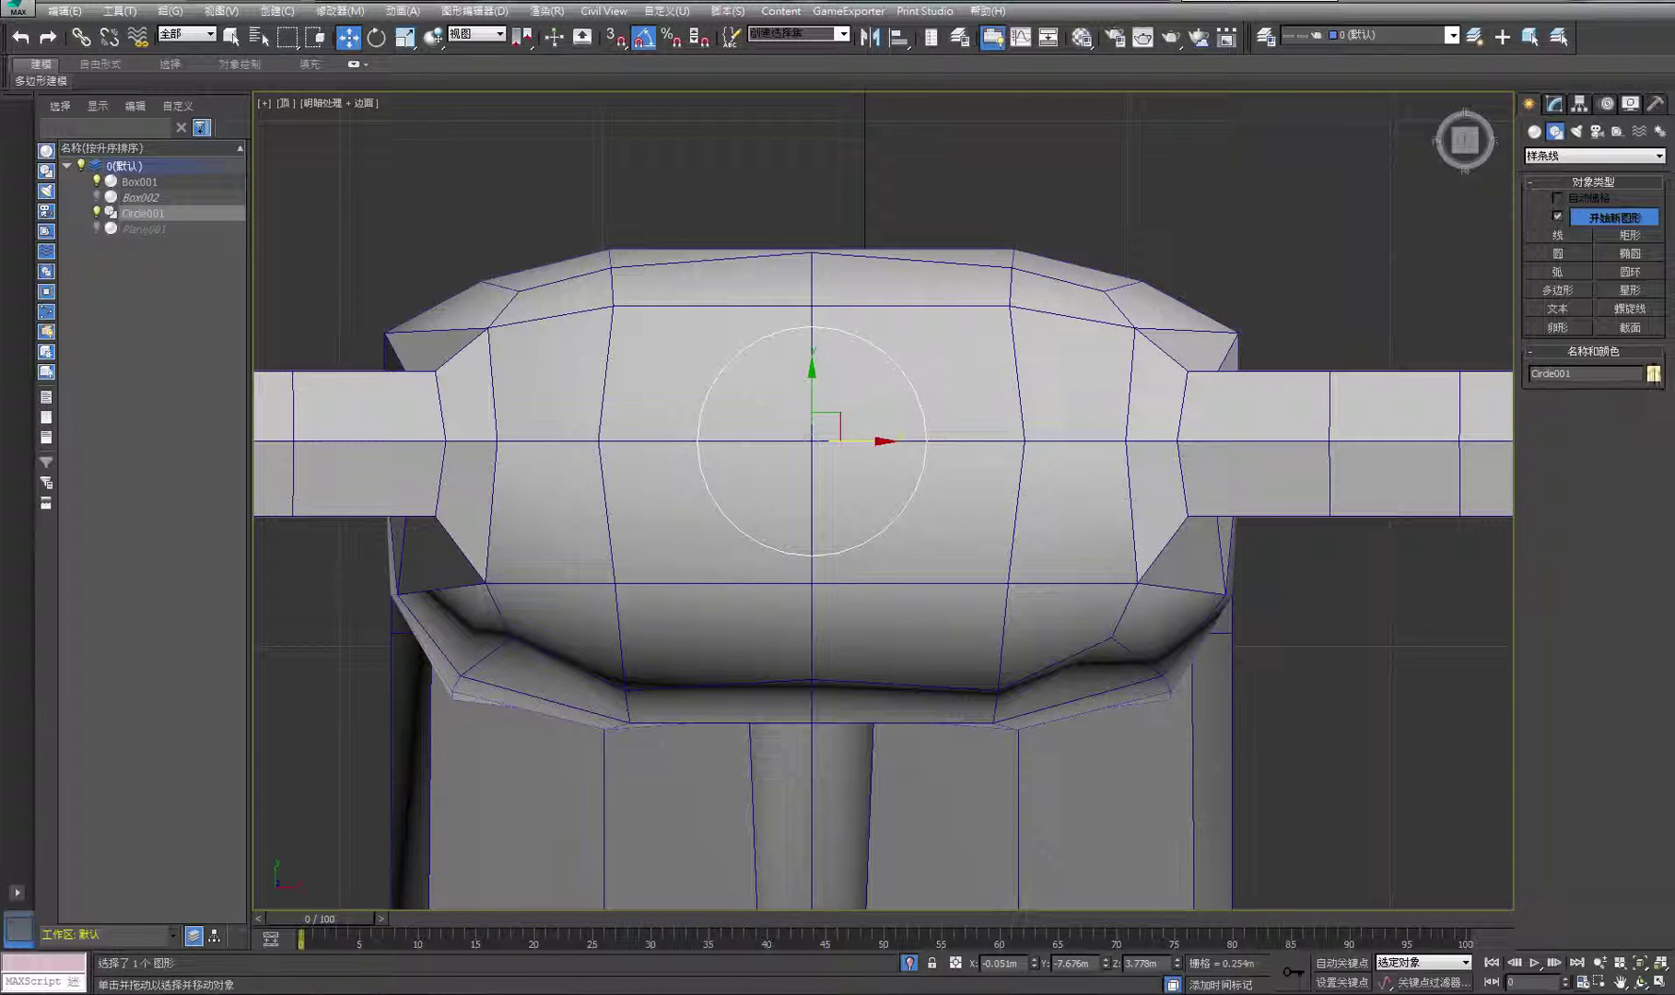
{"action": "left_click", "coordinate": [1654, 373]}
{"action": "left_click", "coordinate": [699, 479]}
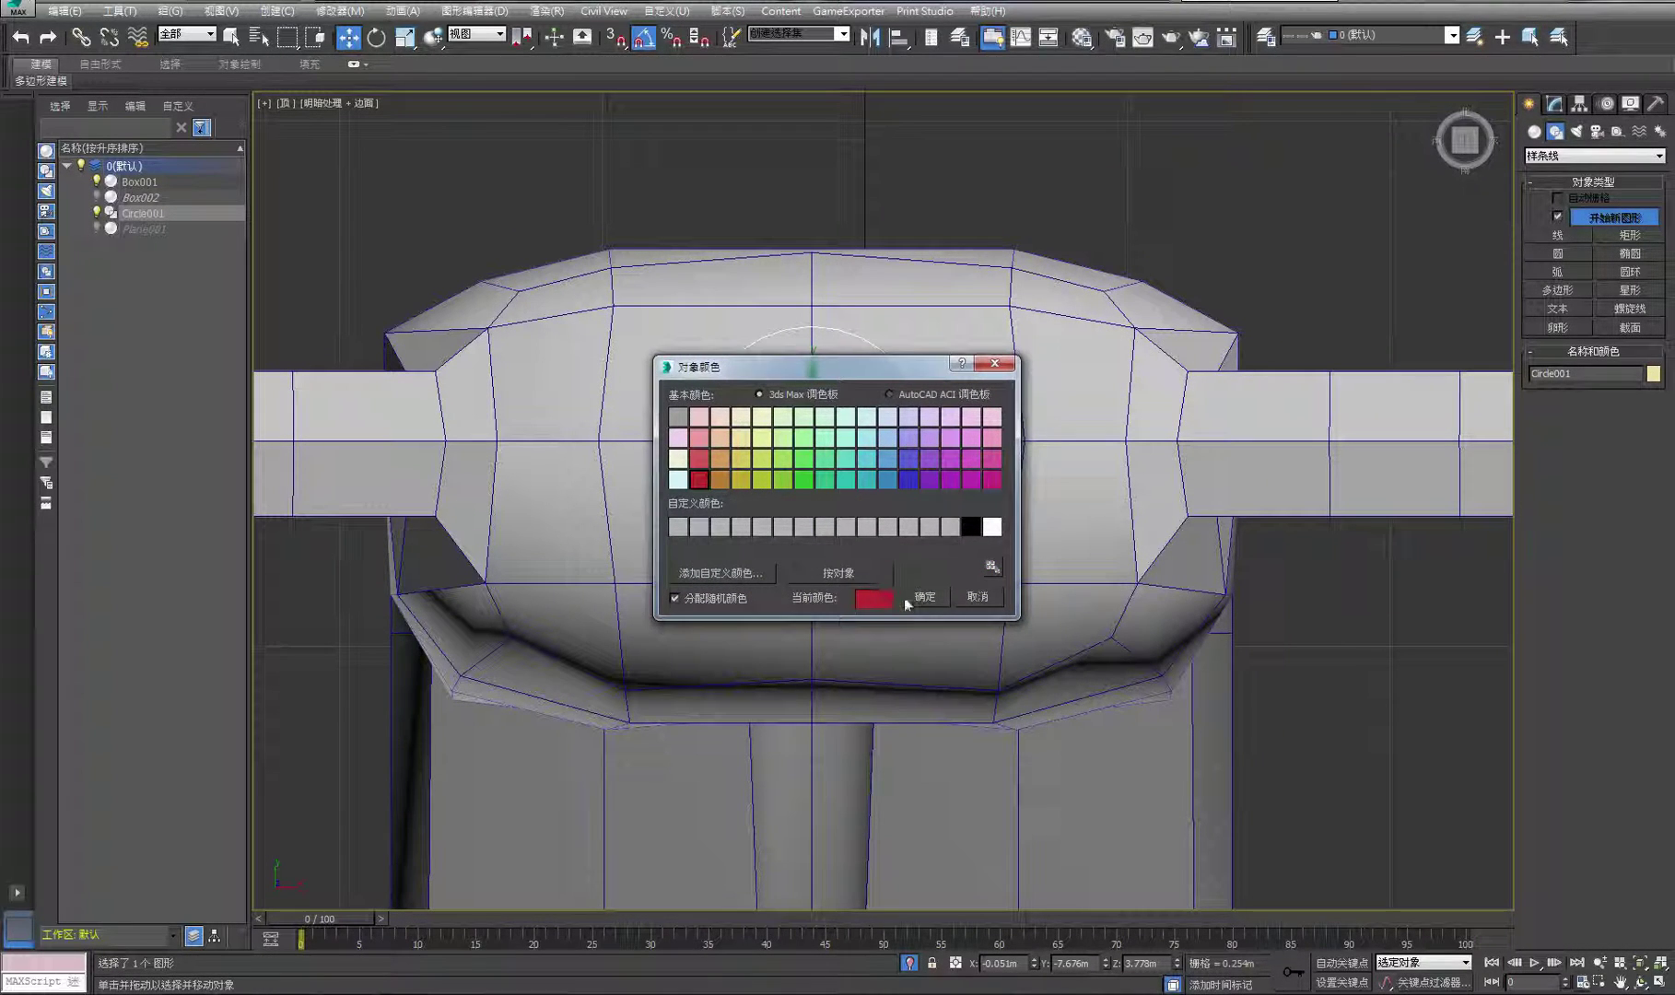
{"action": "left_click", "coordinate": [924, 596]}
Inset the four polygons around the center of the torso's top as a group by about 0.069 m
{"action": "middle_click_drag", "start_coordinate": [913, 359], "coordinate": [926, 341]}
{"action": "left_click", "coordinate": [711, 350]}
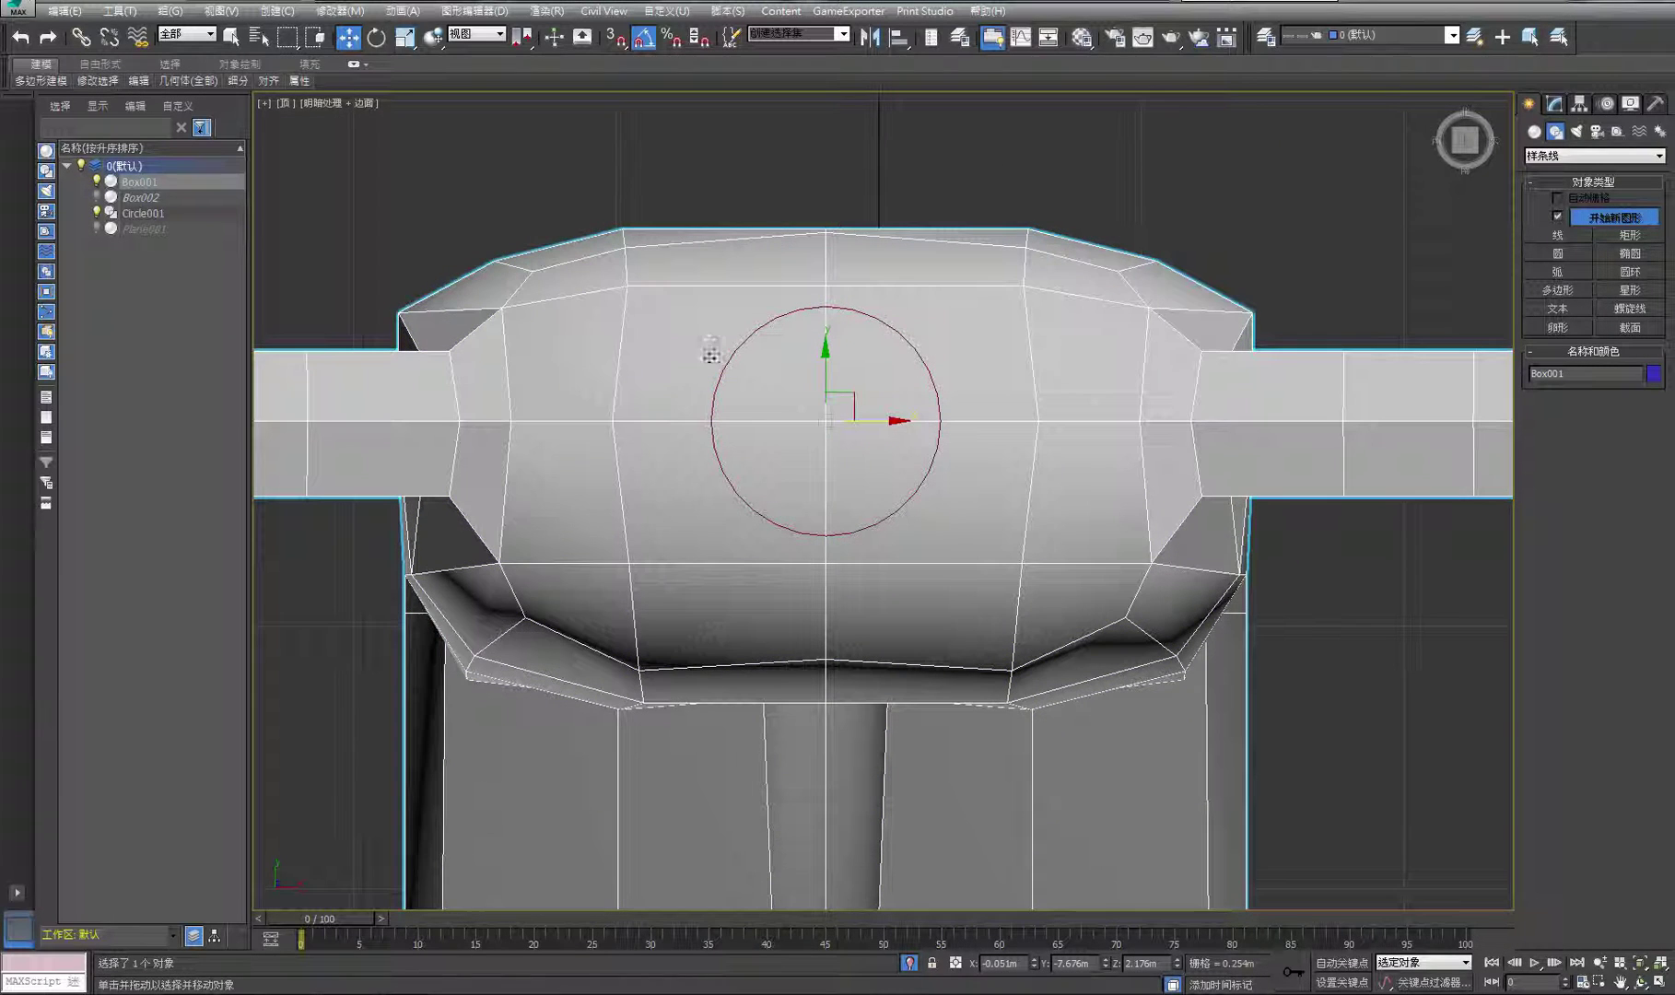
{"action": "left_click", "coordinate": [1556, 104]}
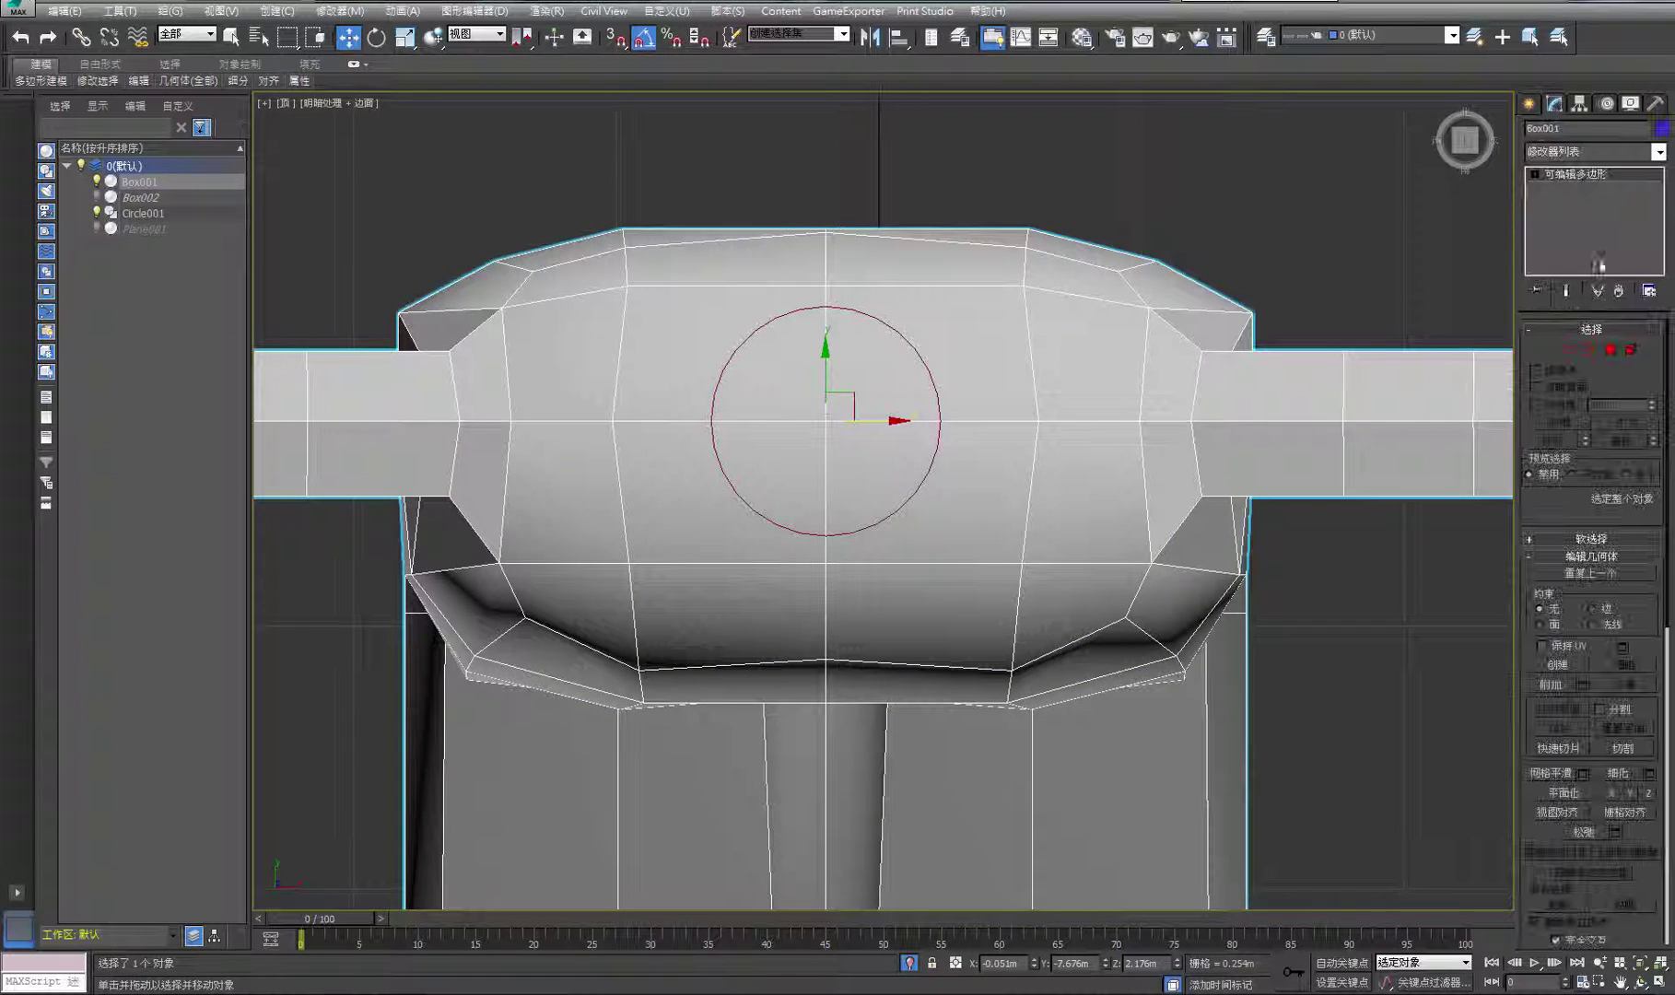
{"action": "left_click", "coordinate": [1611, 350]}
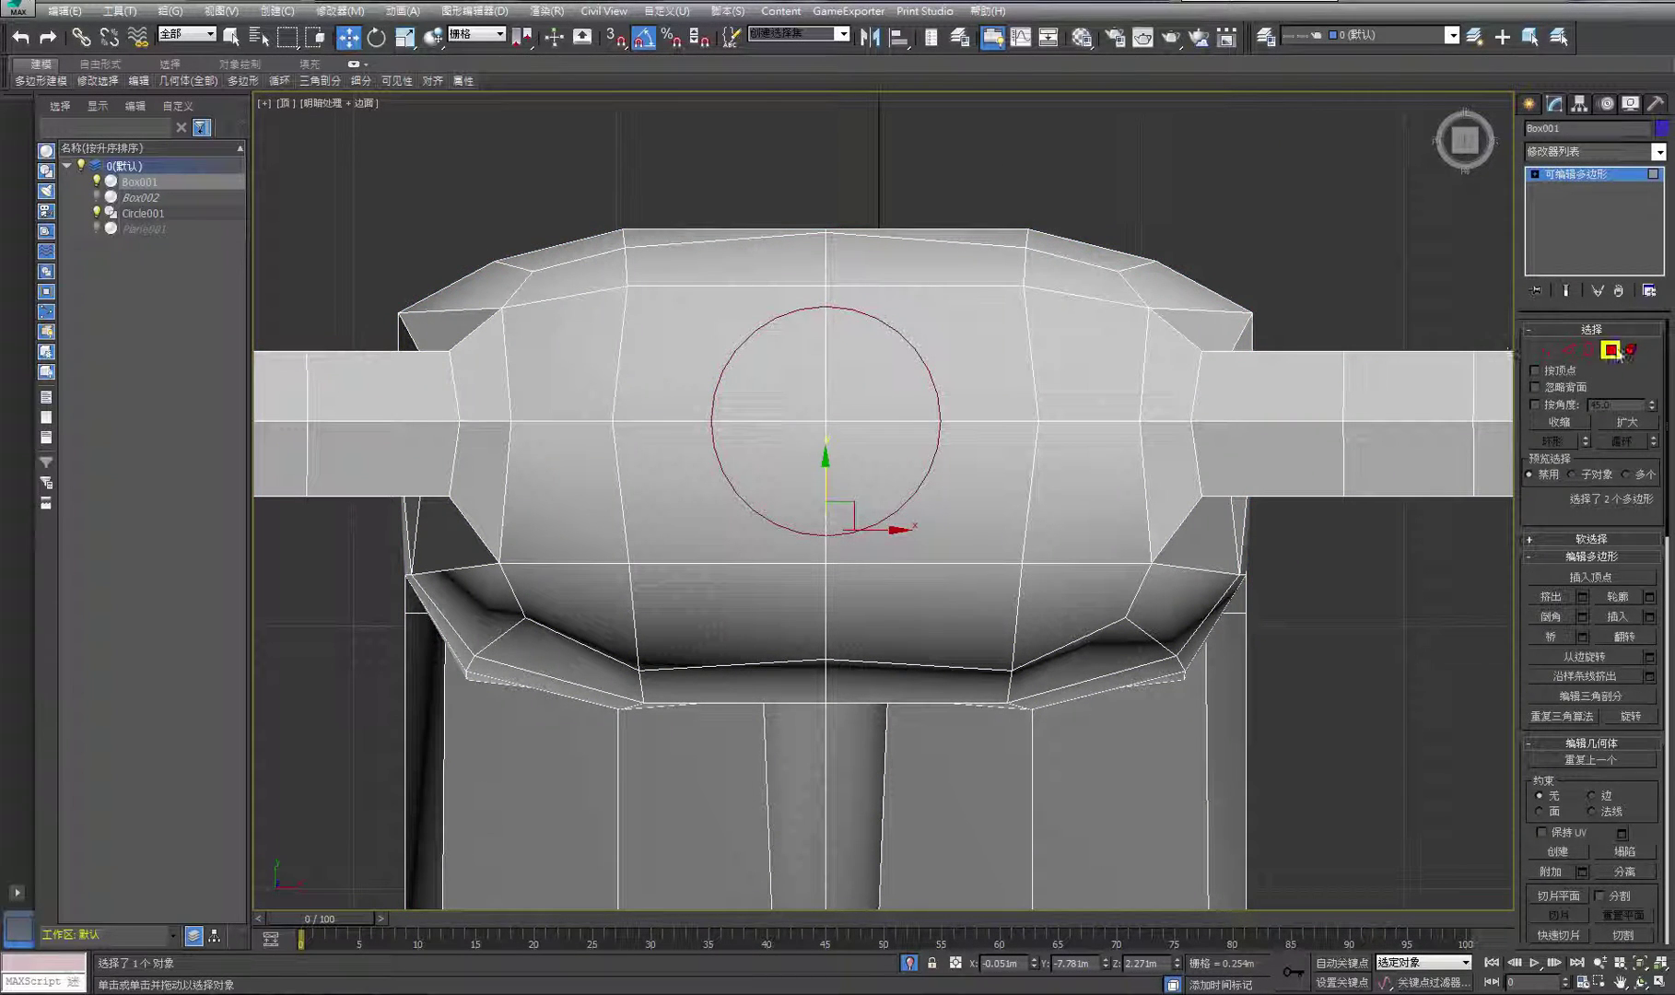
{"action": "left_click", "coordinate": [999, 364]}
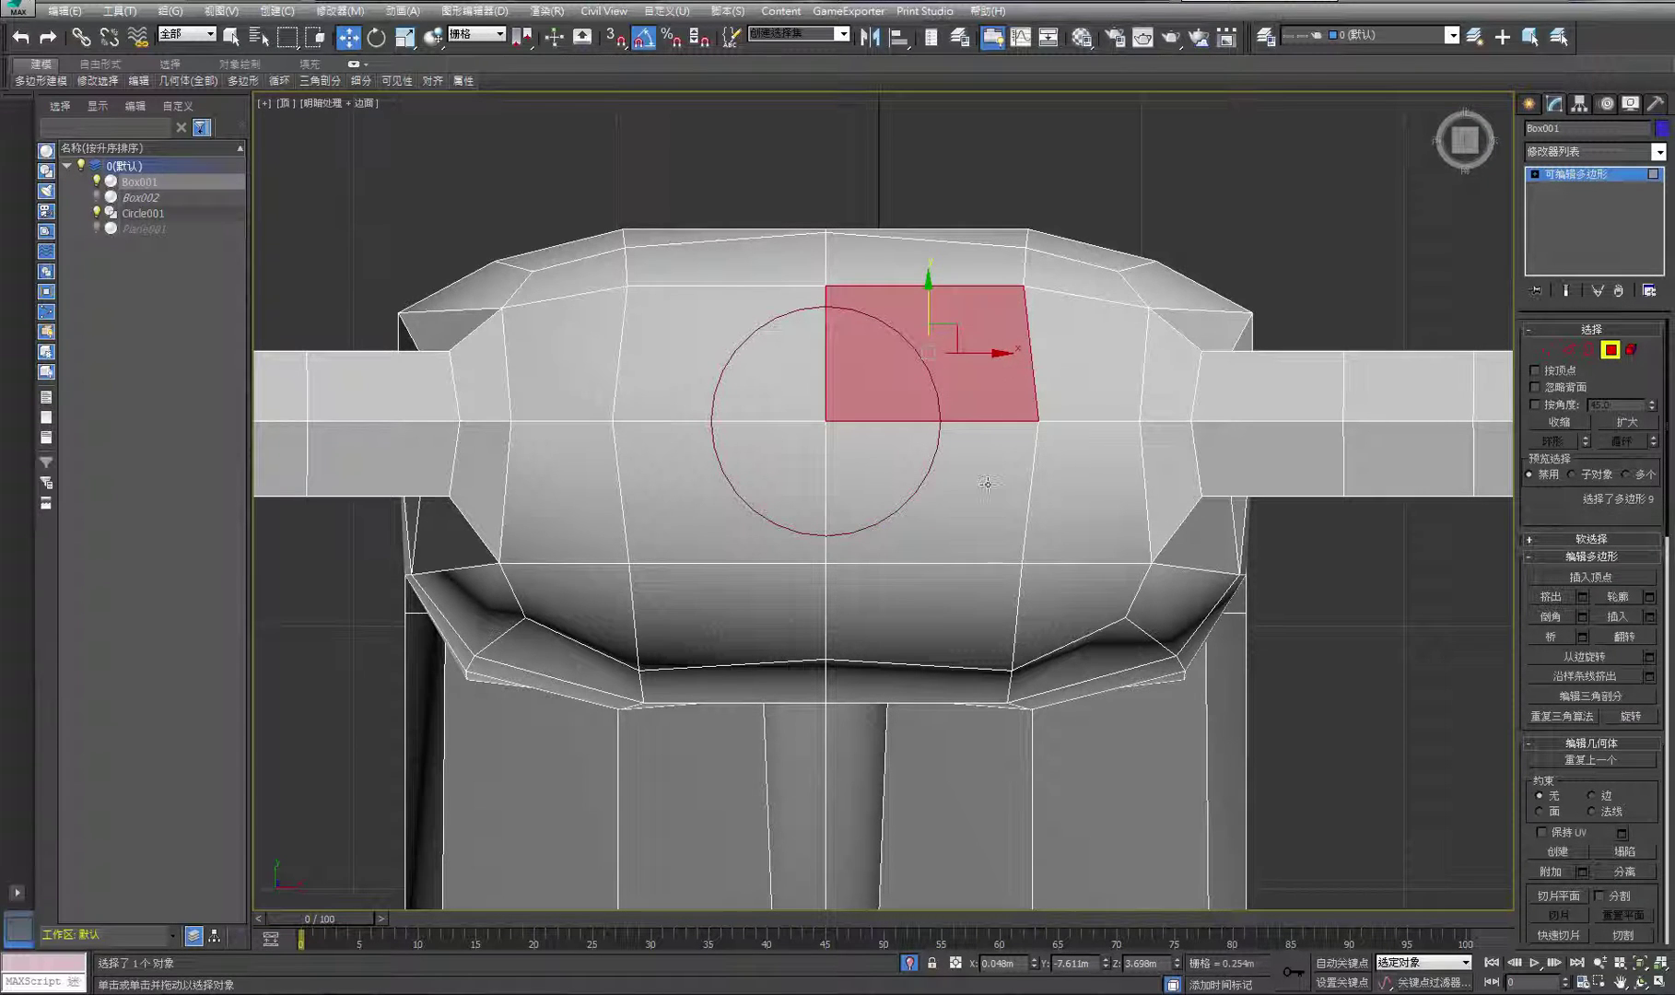
{"action": "left_click", "coordinate": [871, 467], "text": "ctrl"}
{"action": "left_click", "coordinate": [790, 433], "text": "ctrl"}
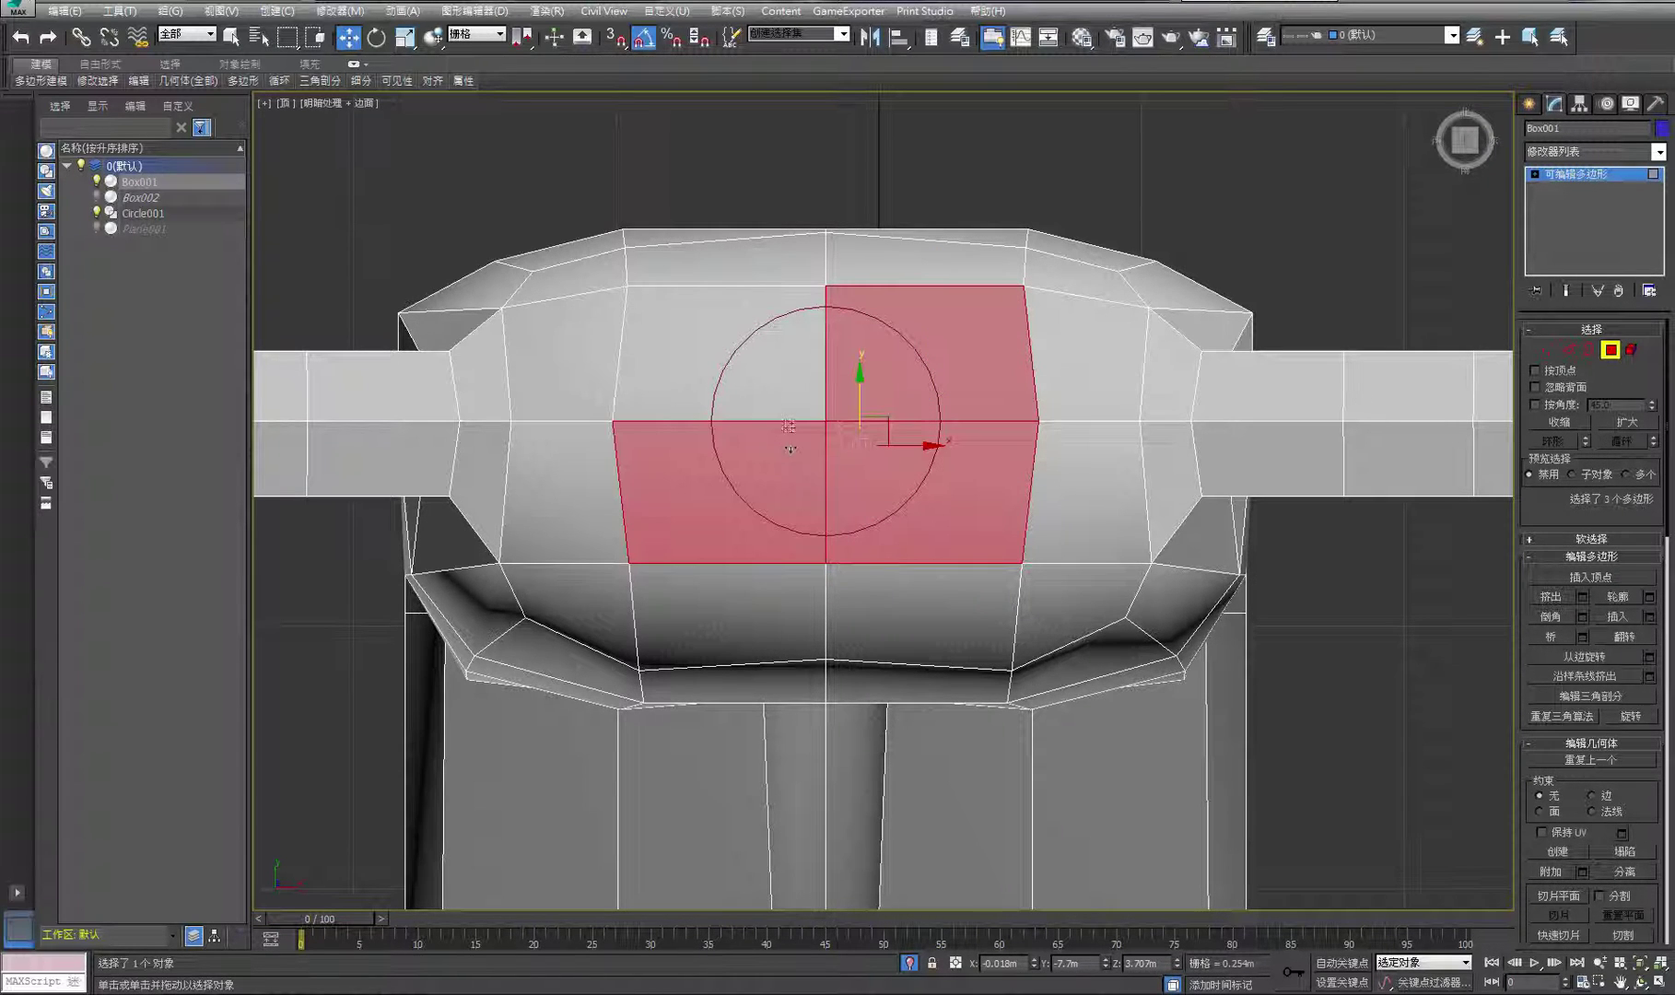
{"action": "left_click", "coordinate": [743, 346], "text": "ctrl"}
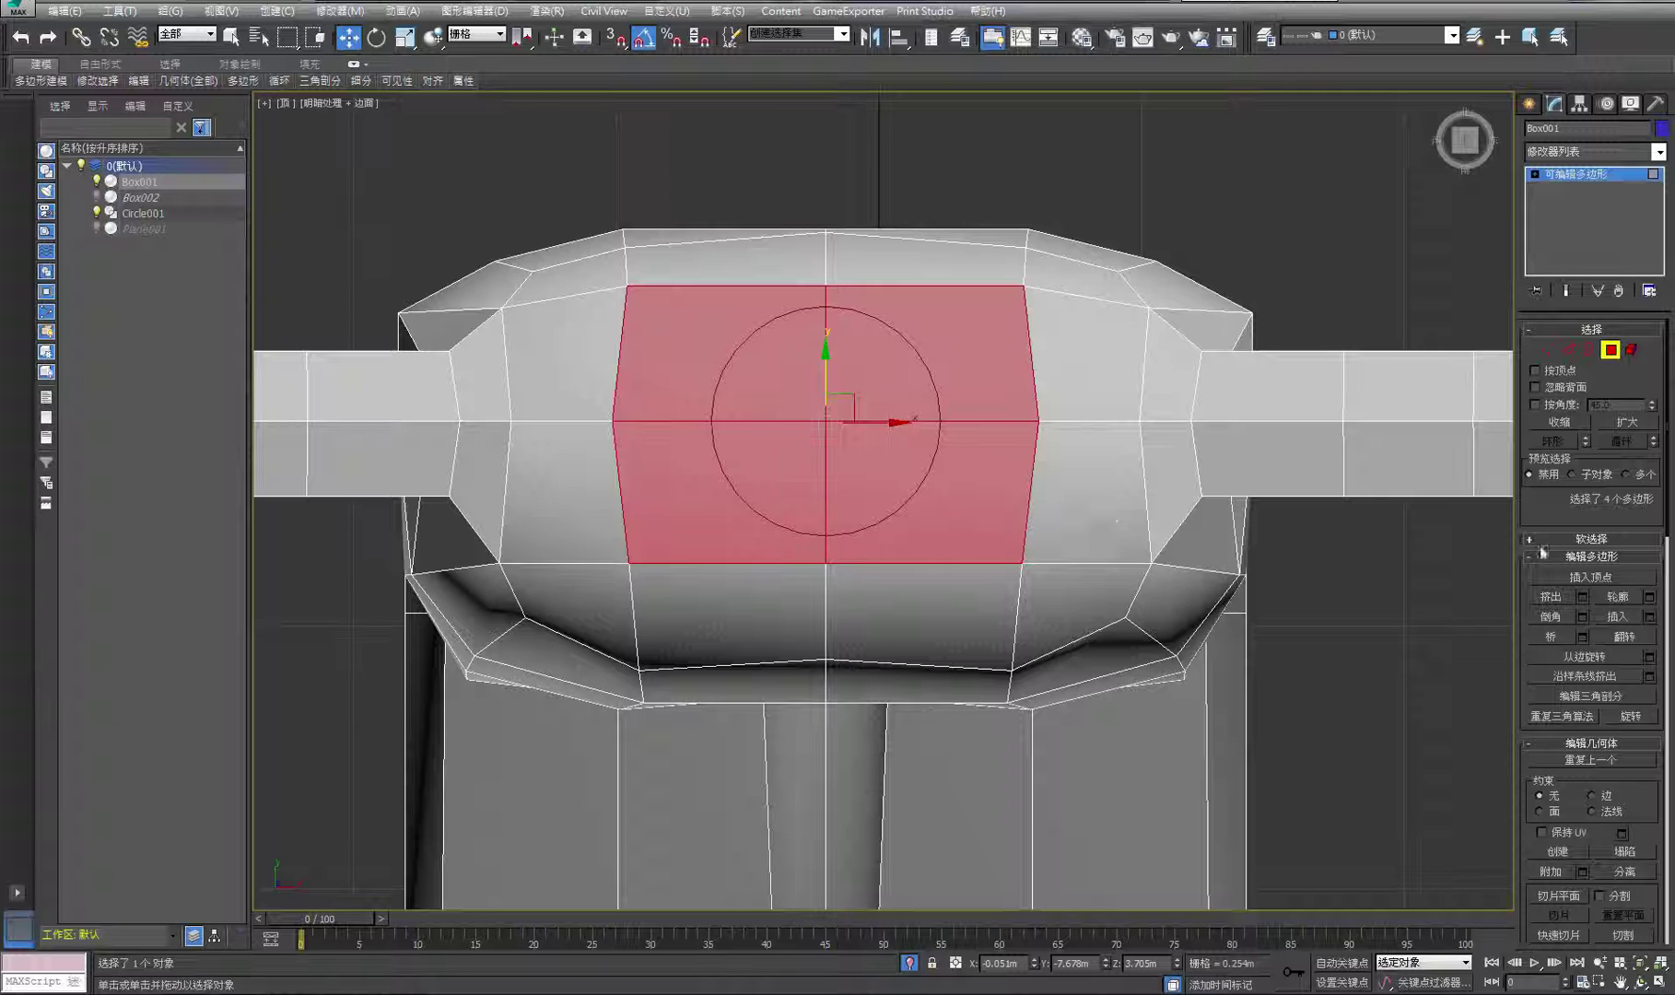
{"action": "left_click", "coordinate": [1650, 616]}
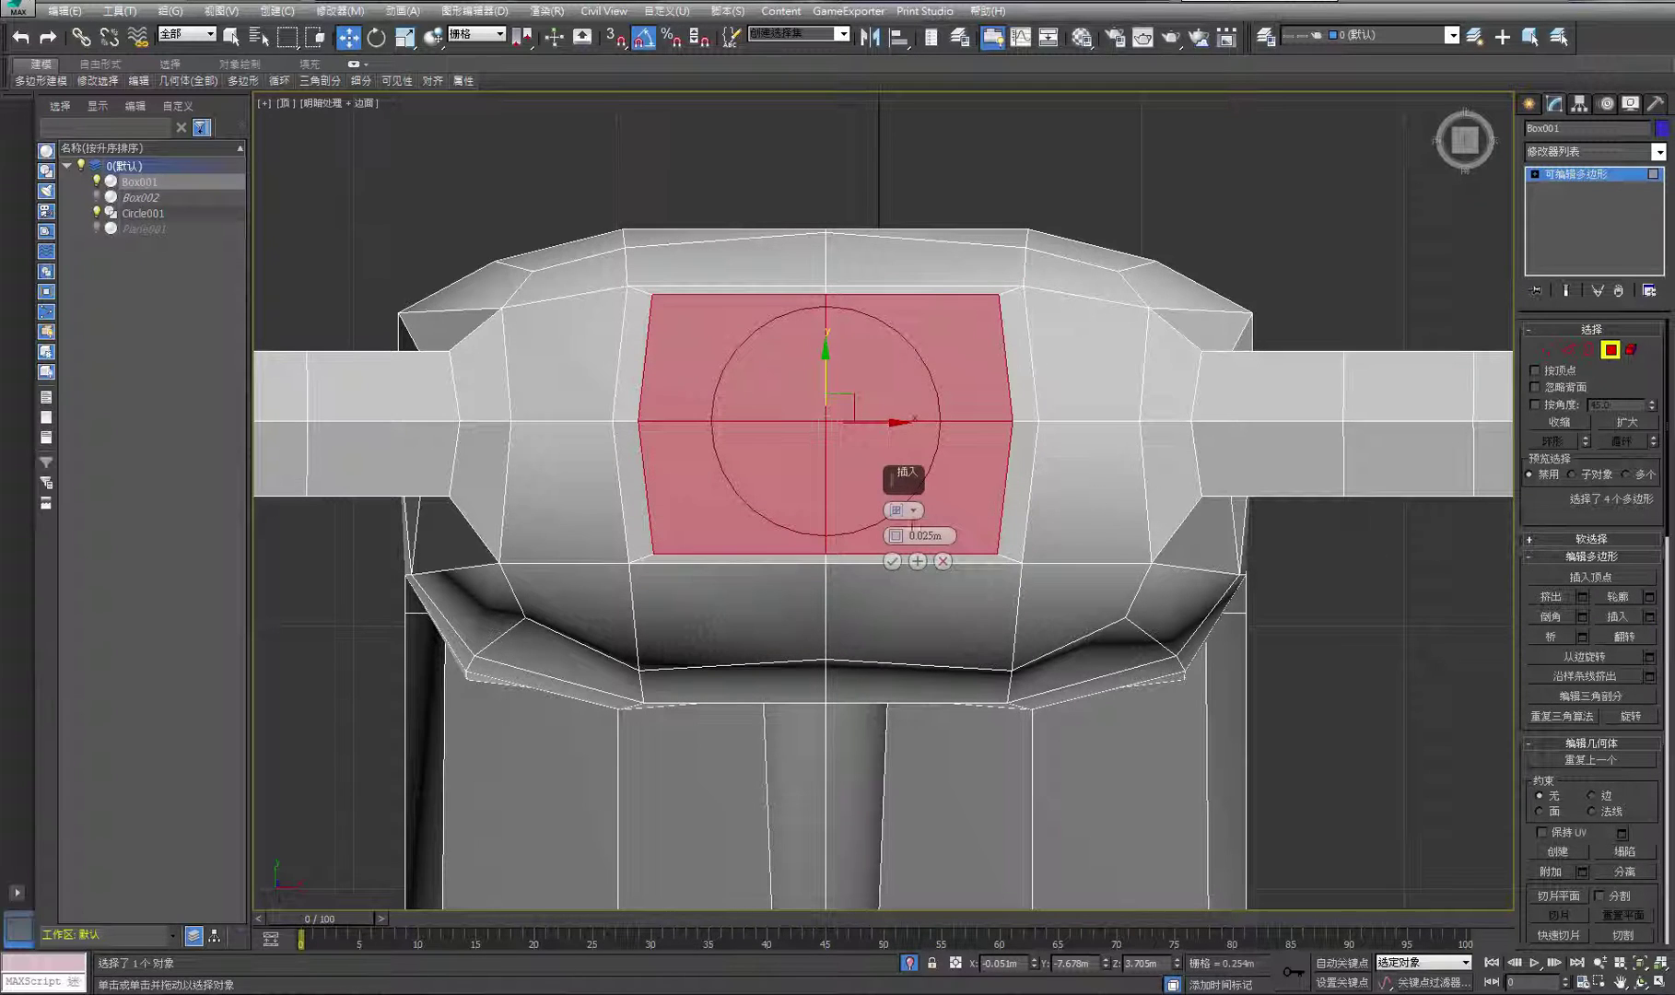
{"action": "left_click_drag", "start_coordinate": [899, 546], "coordinate": [910, 494]}
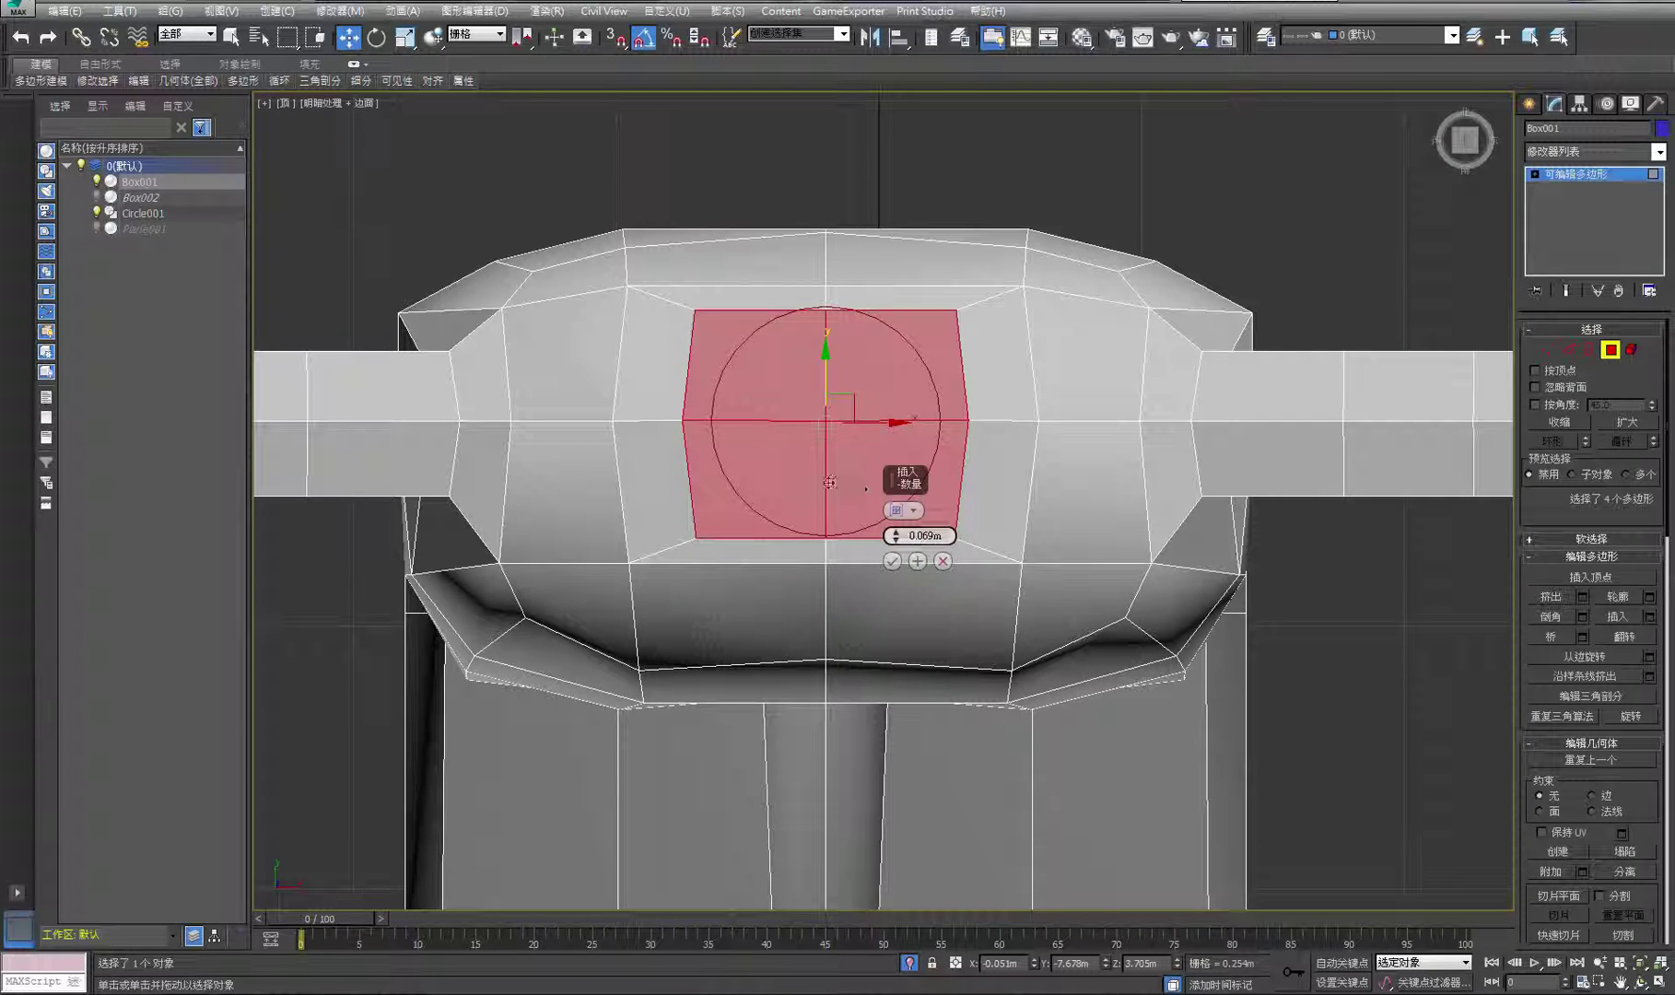
{"action": "left_click", "coordinate": [892, 561]}
{"action": "left_click", "coordinate": [1324, 274]}
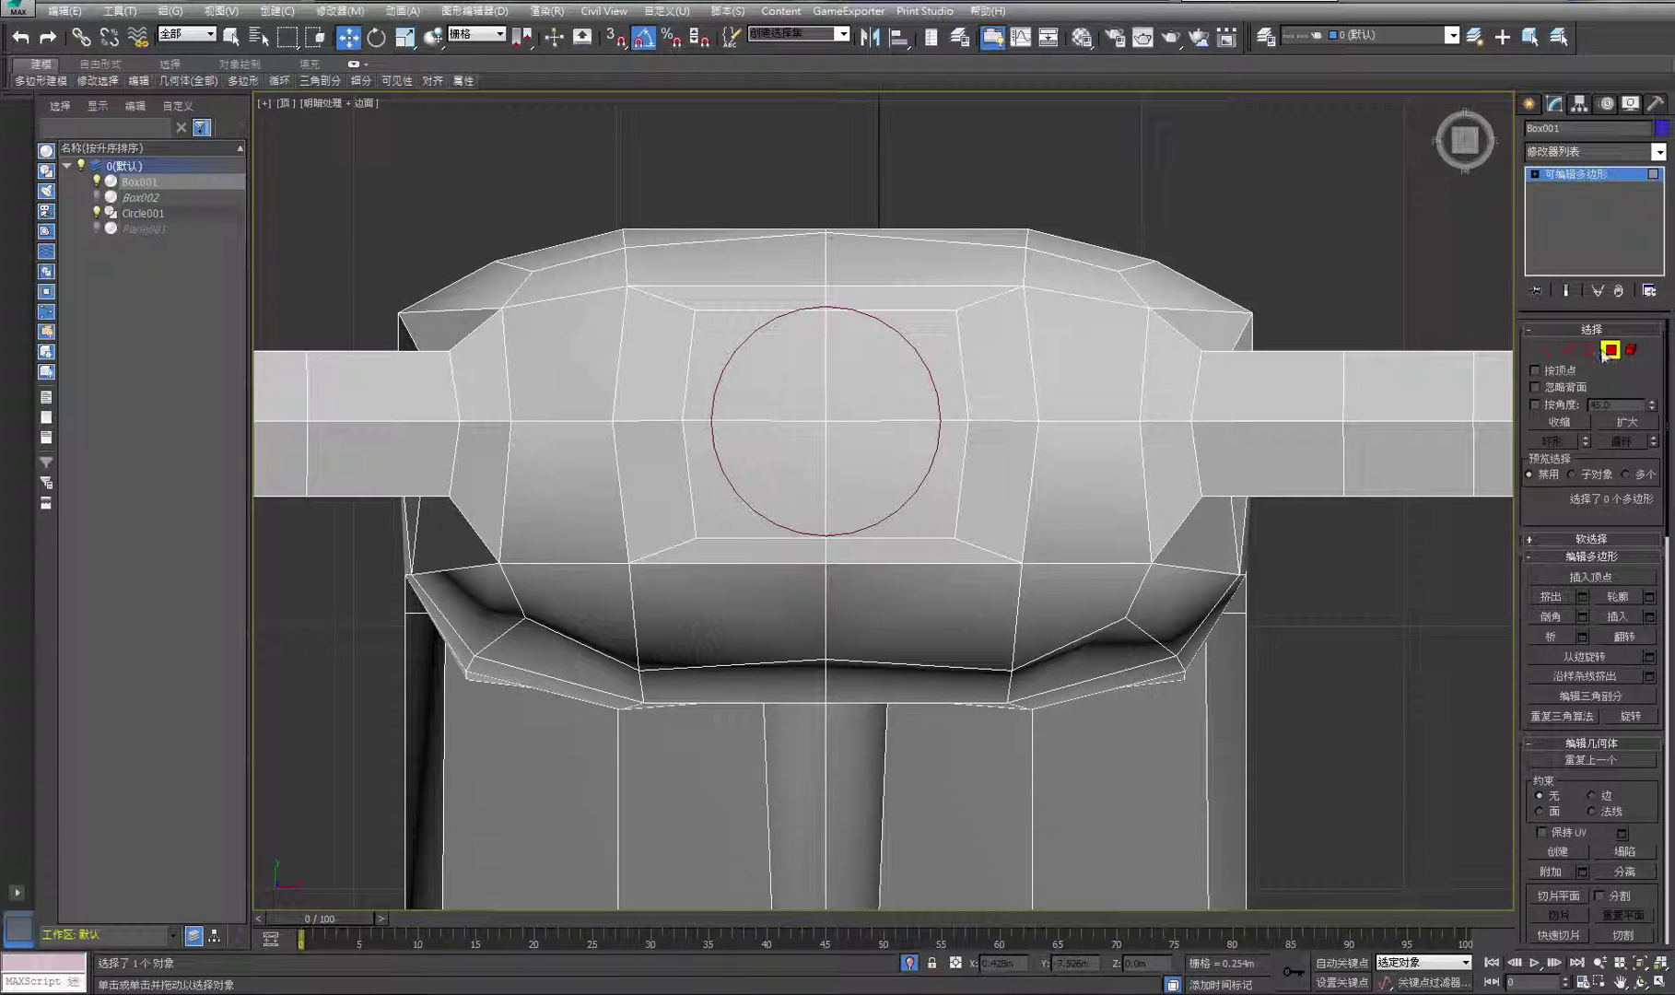
Move the inset's three right-side vertices, two corners and the middle one, onto the red circle guide
{"action": "left_click", "coordinate": [1553, 351]}
{"action": "middle_click_drag", "start_coordinate": [947, 329], "coordinate": [1017, 341]}
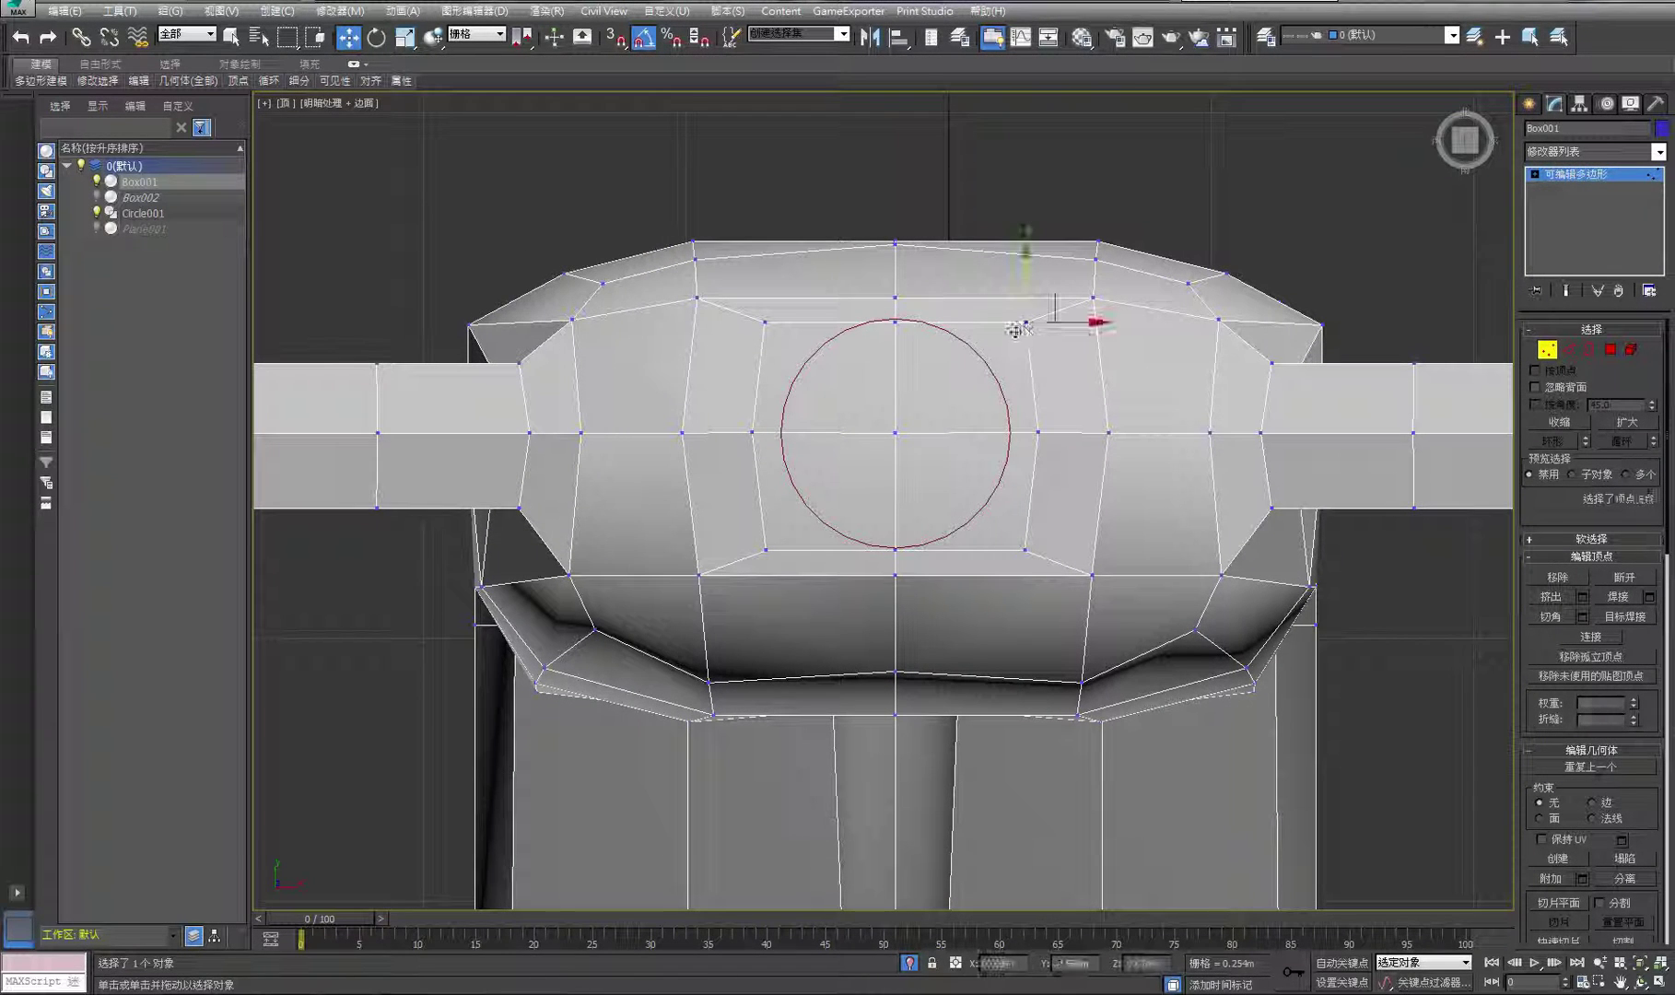
{"action": "left_click_drag", "start_coordinate": [1016, 330], "coordinate": [1003, 334]}
{"action": "left_click_drag", "start_coordinate": [1023, 549], "coordinate": [975, 519]}
{"action": "left_click", "coordinate": [1039, 431]}
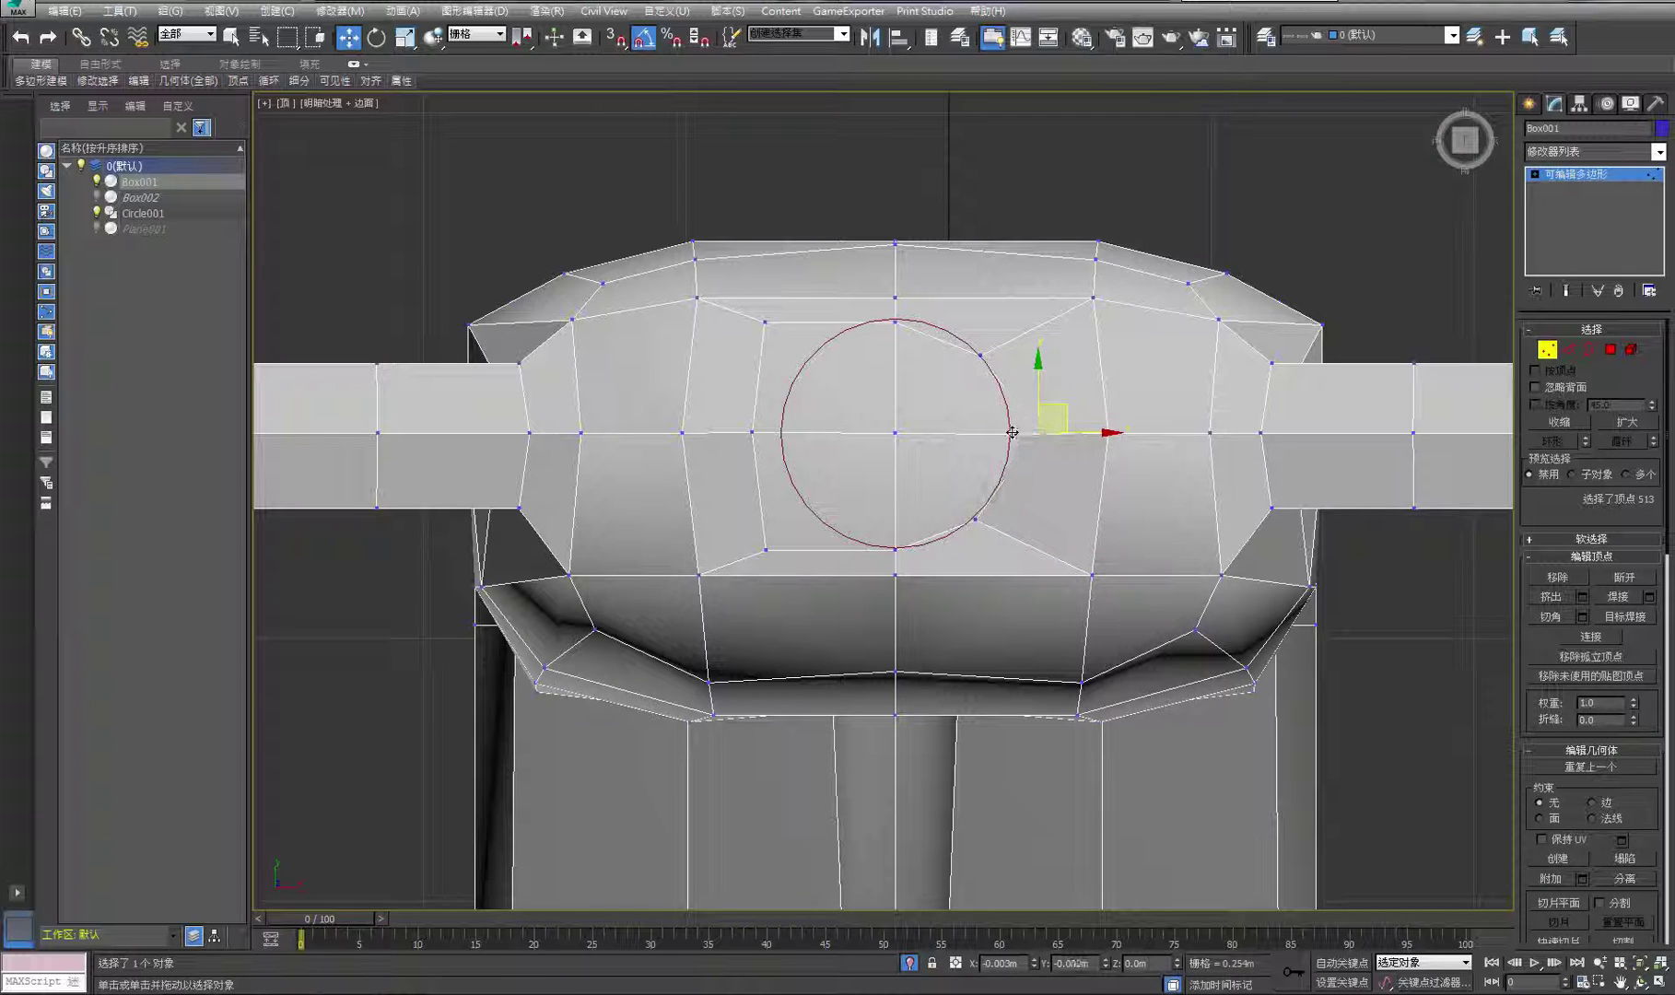
{"action": "left_click_drag", "start_coordinate": [1039, 431], "coordinate": [1013, 433]}
Move the inset's three left-side vertices onto the red circle guide and leave vertex editing with nothing selected
{"action": "left_click", "coordinate": [764, 323]}
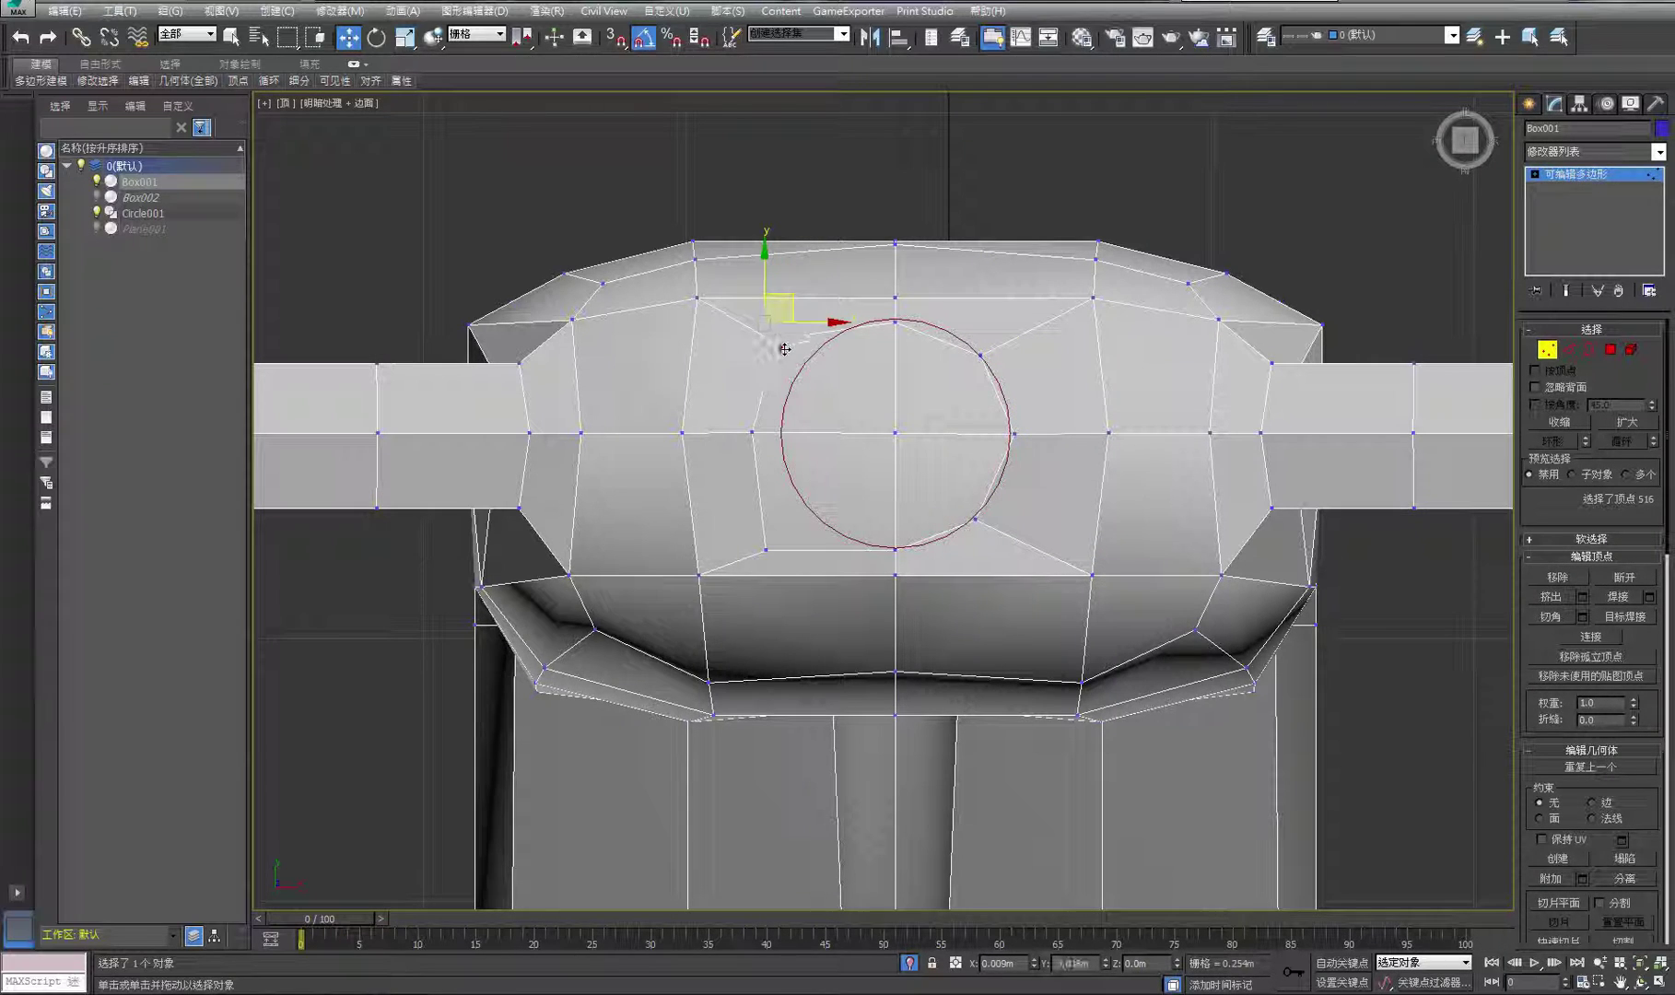
{"action": "left_click_drag", "start_coordinate": [806, 358], "coordinate": [805, 359]}
{"action": "left_click_drag", "start_coordinate": [752, 432], "coordinate": [778, 430]}
{"action": "middle_click_drag", "start_coordinate": [823, 455], "coordinate": [826, 412]}
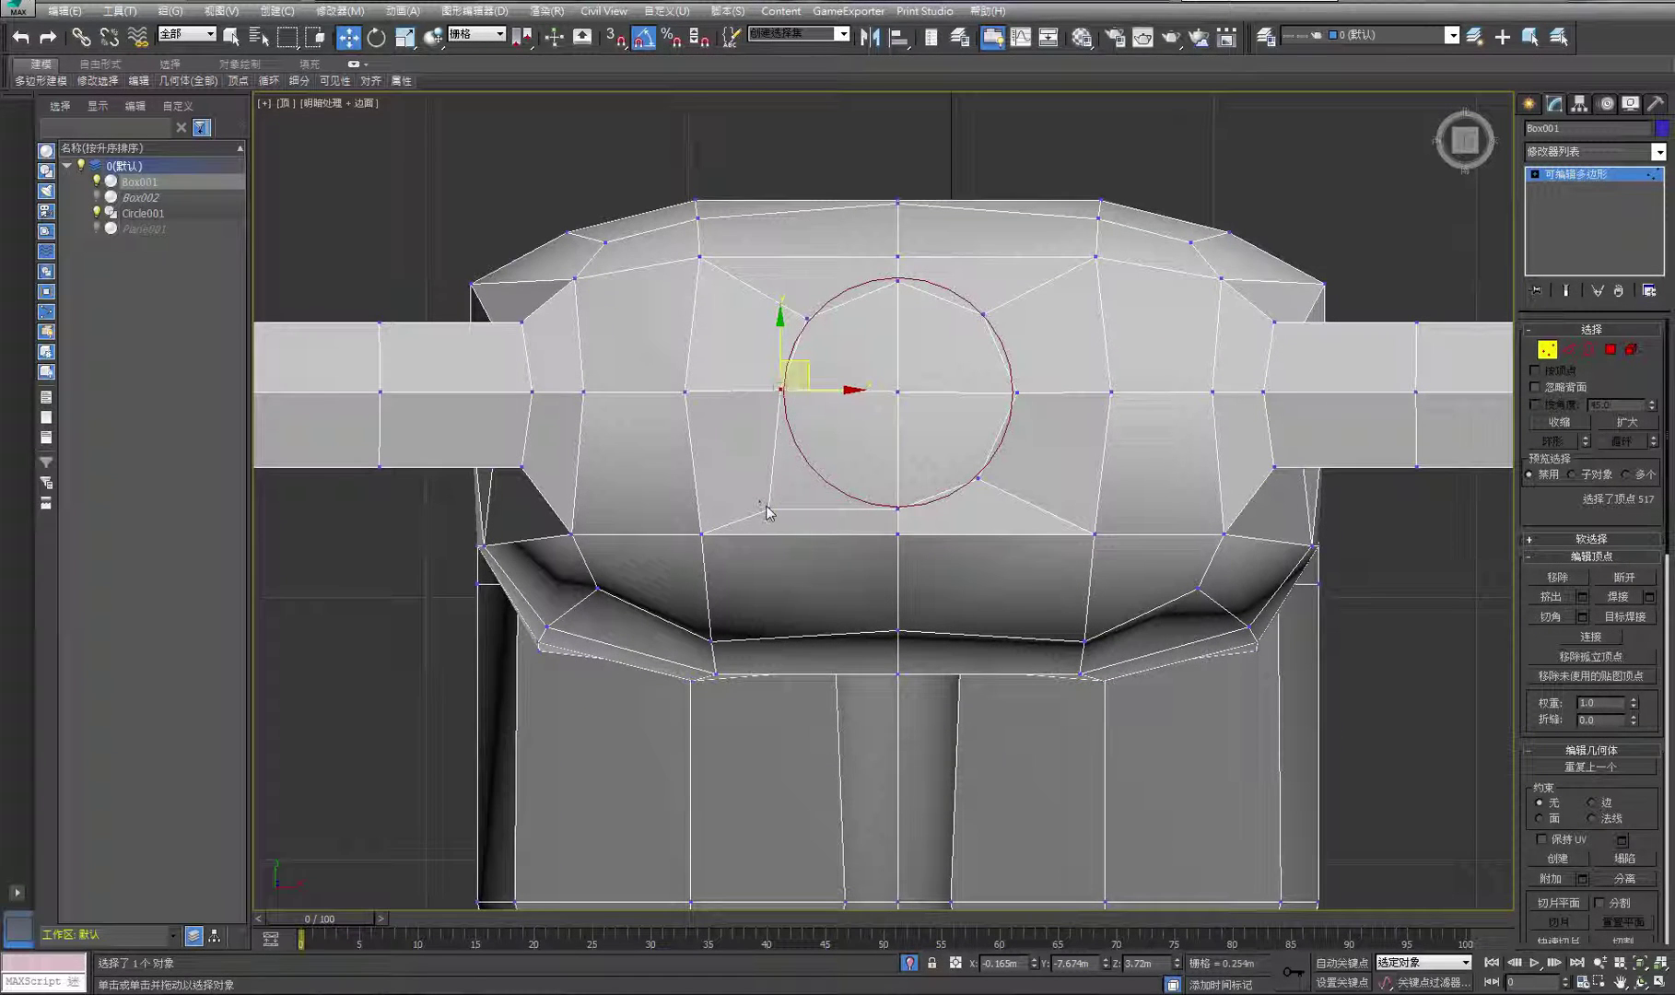
{"action": "left_click", "coordinate": [768, 507]}
{"action": "left_click_drag", "start_coordinate": [815, 477], "coordinate": [813, 477]}
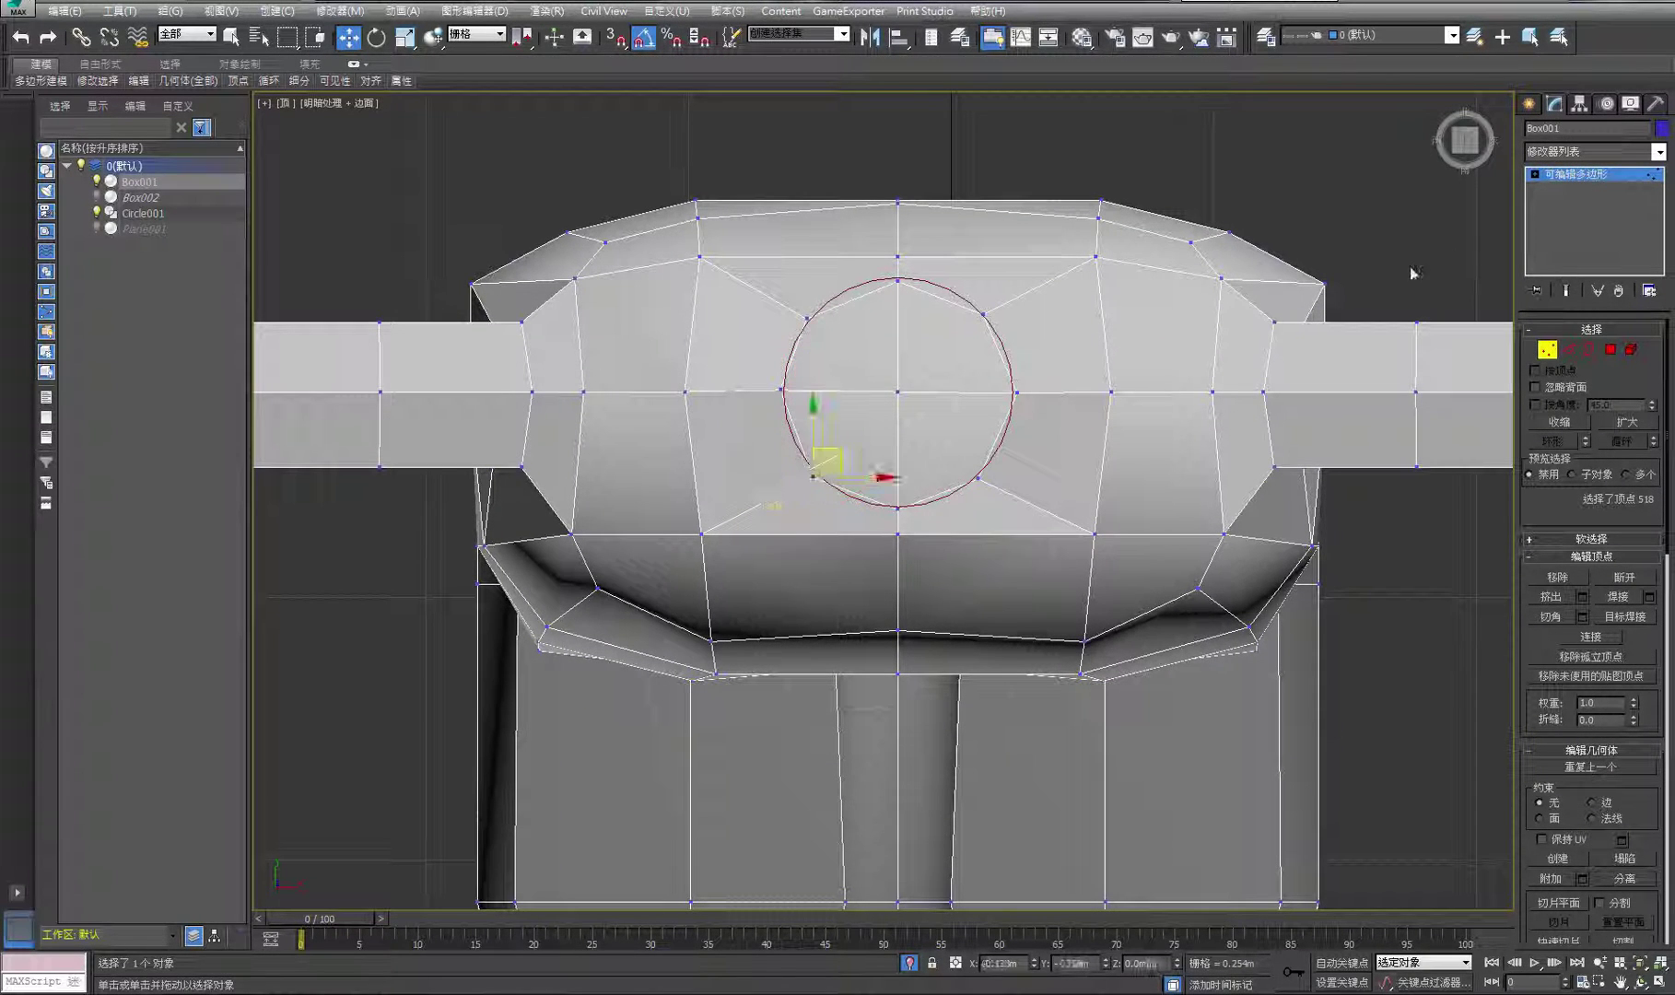
{"action": "left_click", "coordinate": [1597, 175]}
{"action": "left_click", "coordinate": [1307, 164]}
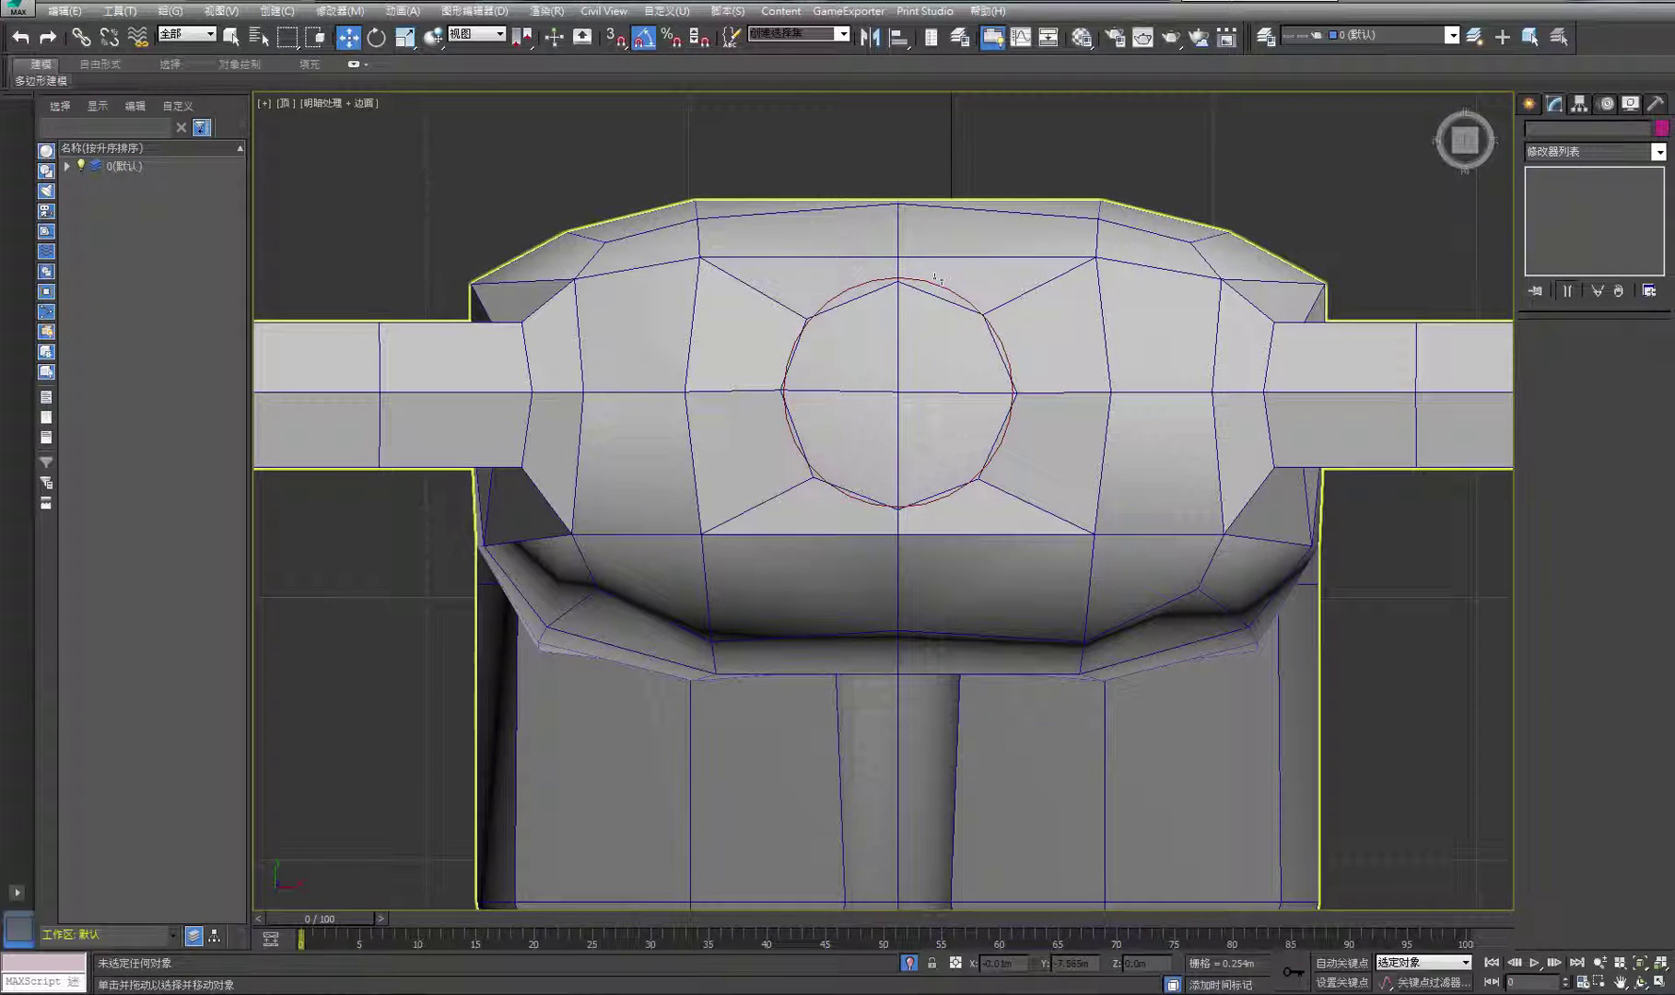
{"action": "left_click", "coordinate": [931, 286]}
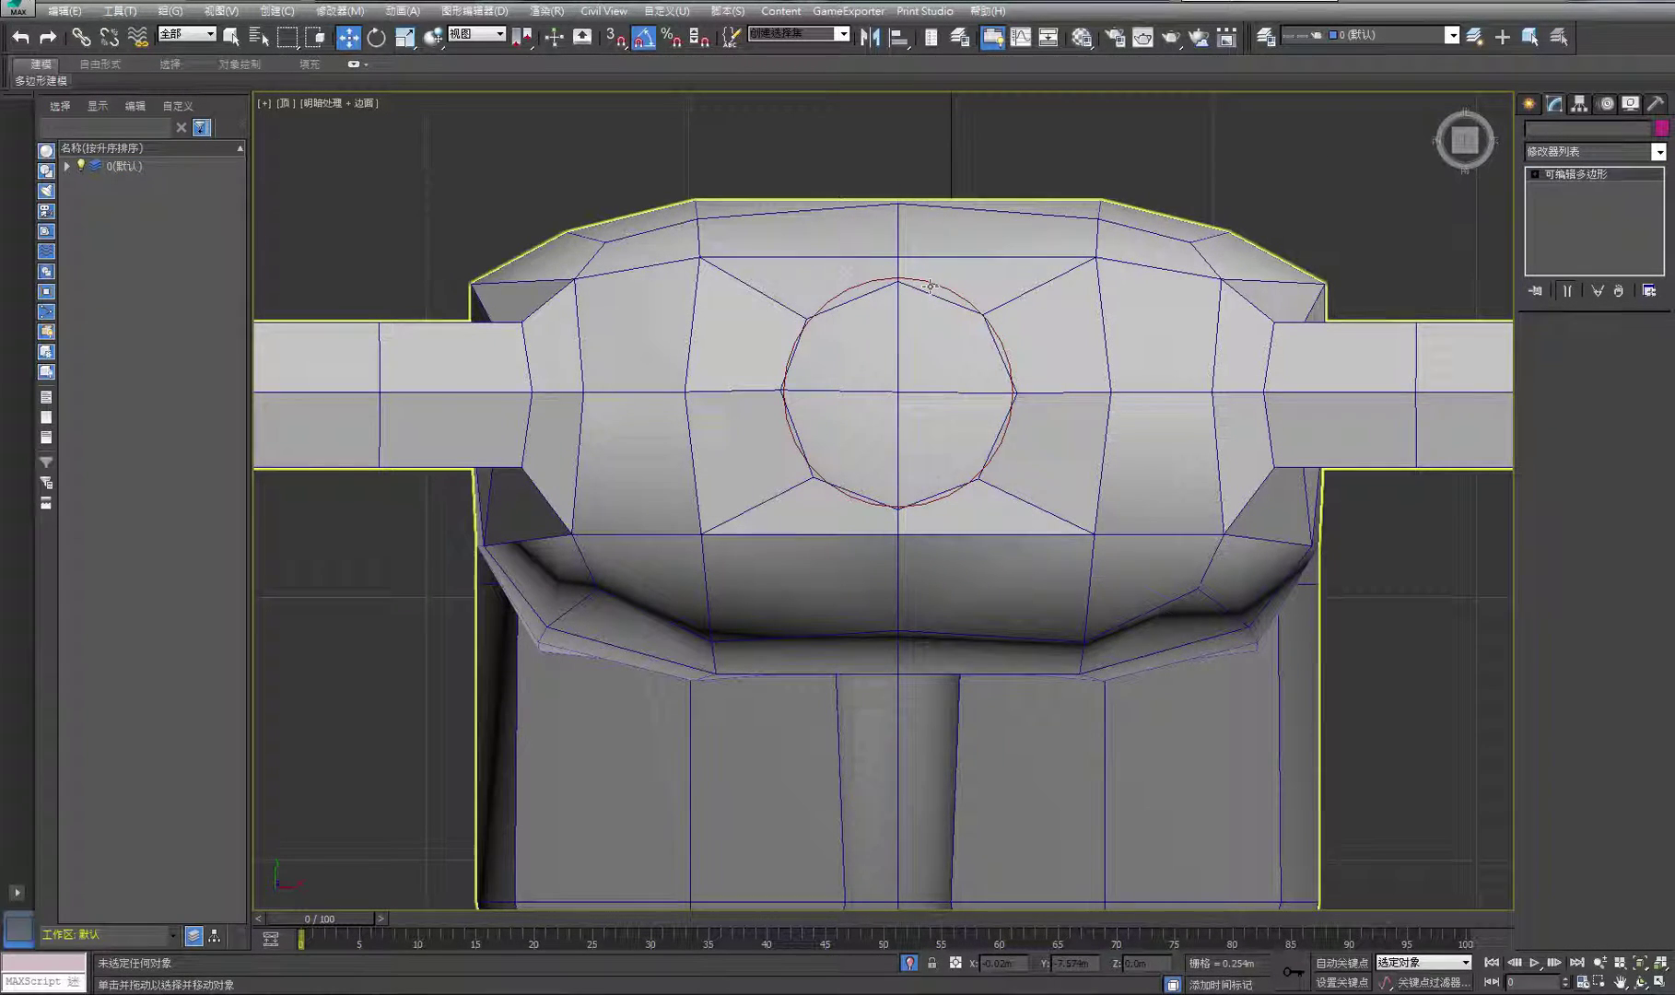
{"action": "left_click", "coordinate": [1106, 143]}
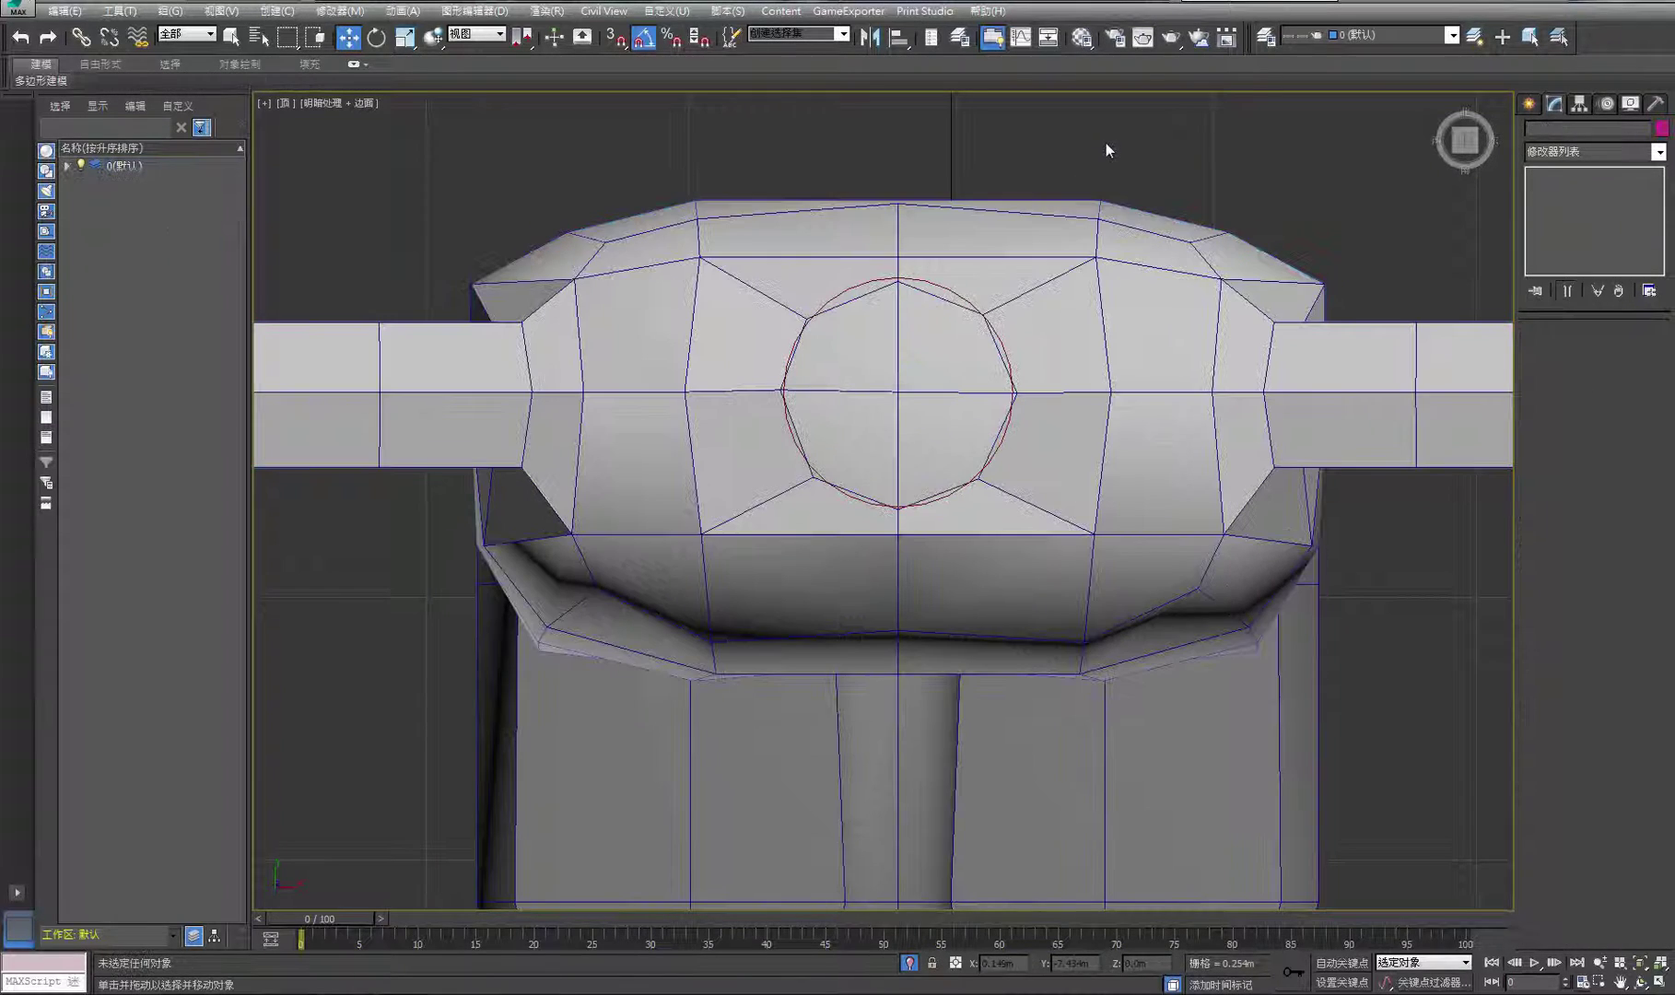
Delete the body's four polygons inside the circle guide to open the neck hole
{"action": "left_click", "coordinate": [941, 330]}
{"action": "left_click", "coordinate": [1611, 350]}
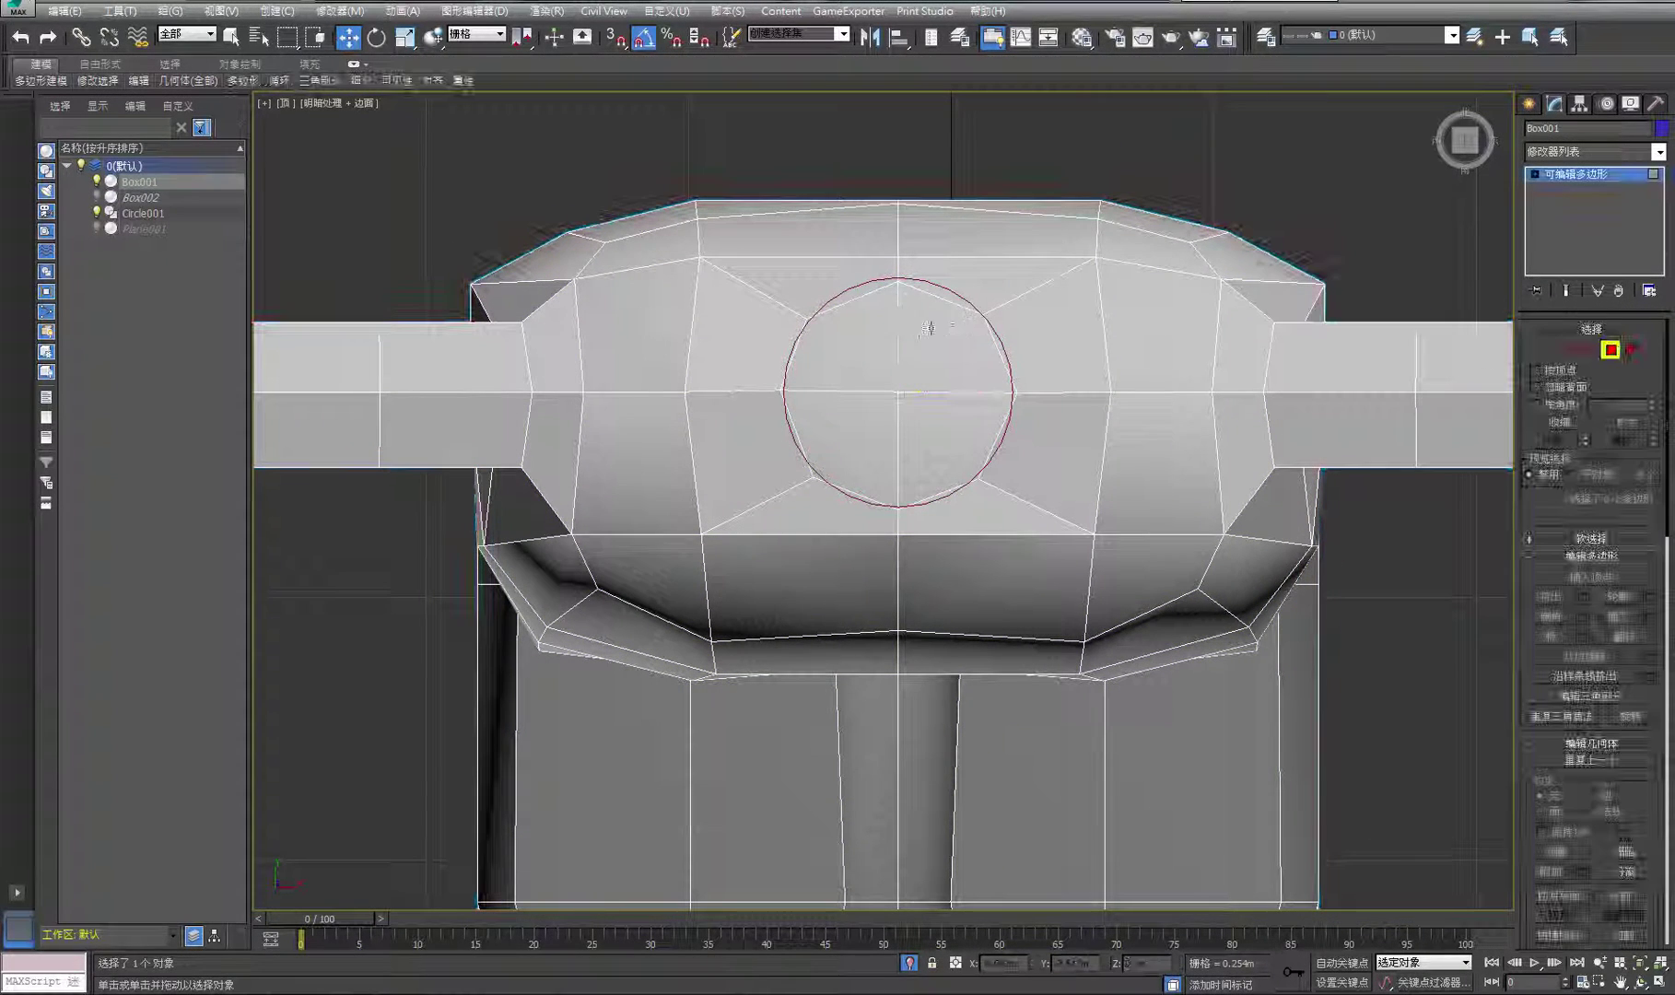
{"action": "left_click", "coordinate": [949, 339]}
{"action": "left_click", "coordinate": [953, 442], "text": "ctrl"}
{"action": "left_click", "coordinate": [848, 443], "text": "ctrl"}
{"action": "left_click", "coordinate": [887, 358], "text": "ctrl"}
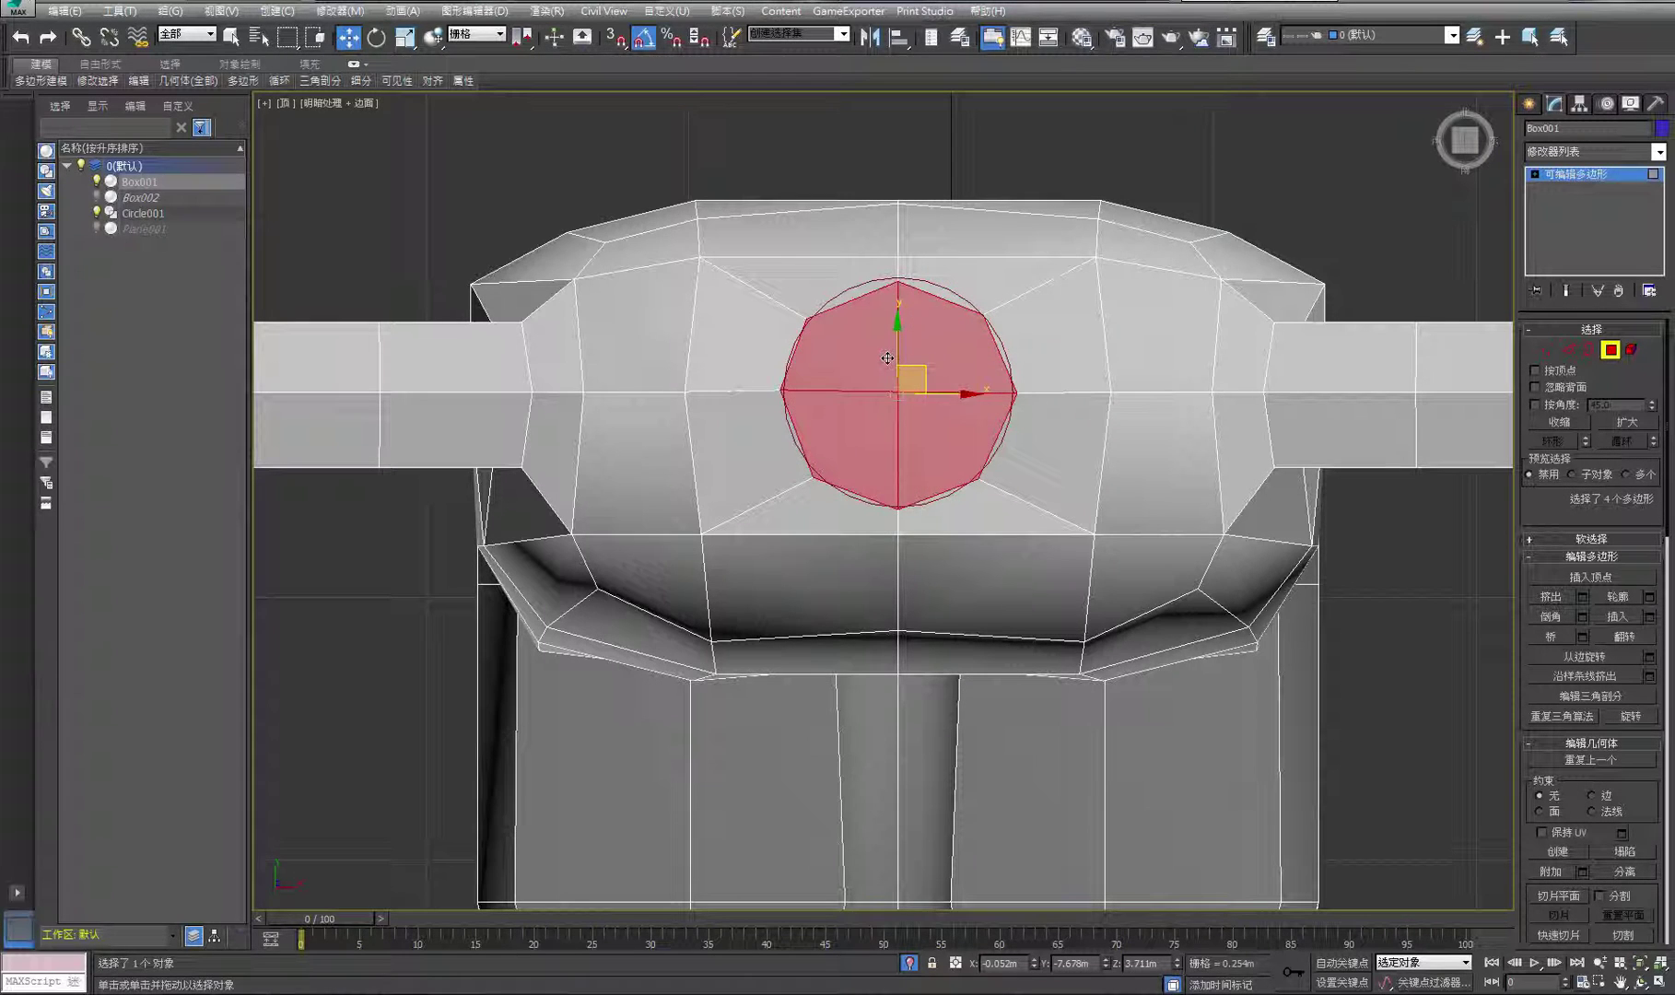
{"action": "key", "text": "Delete"}
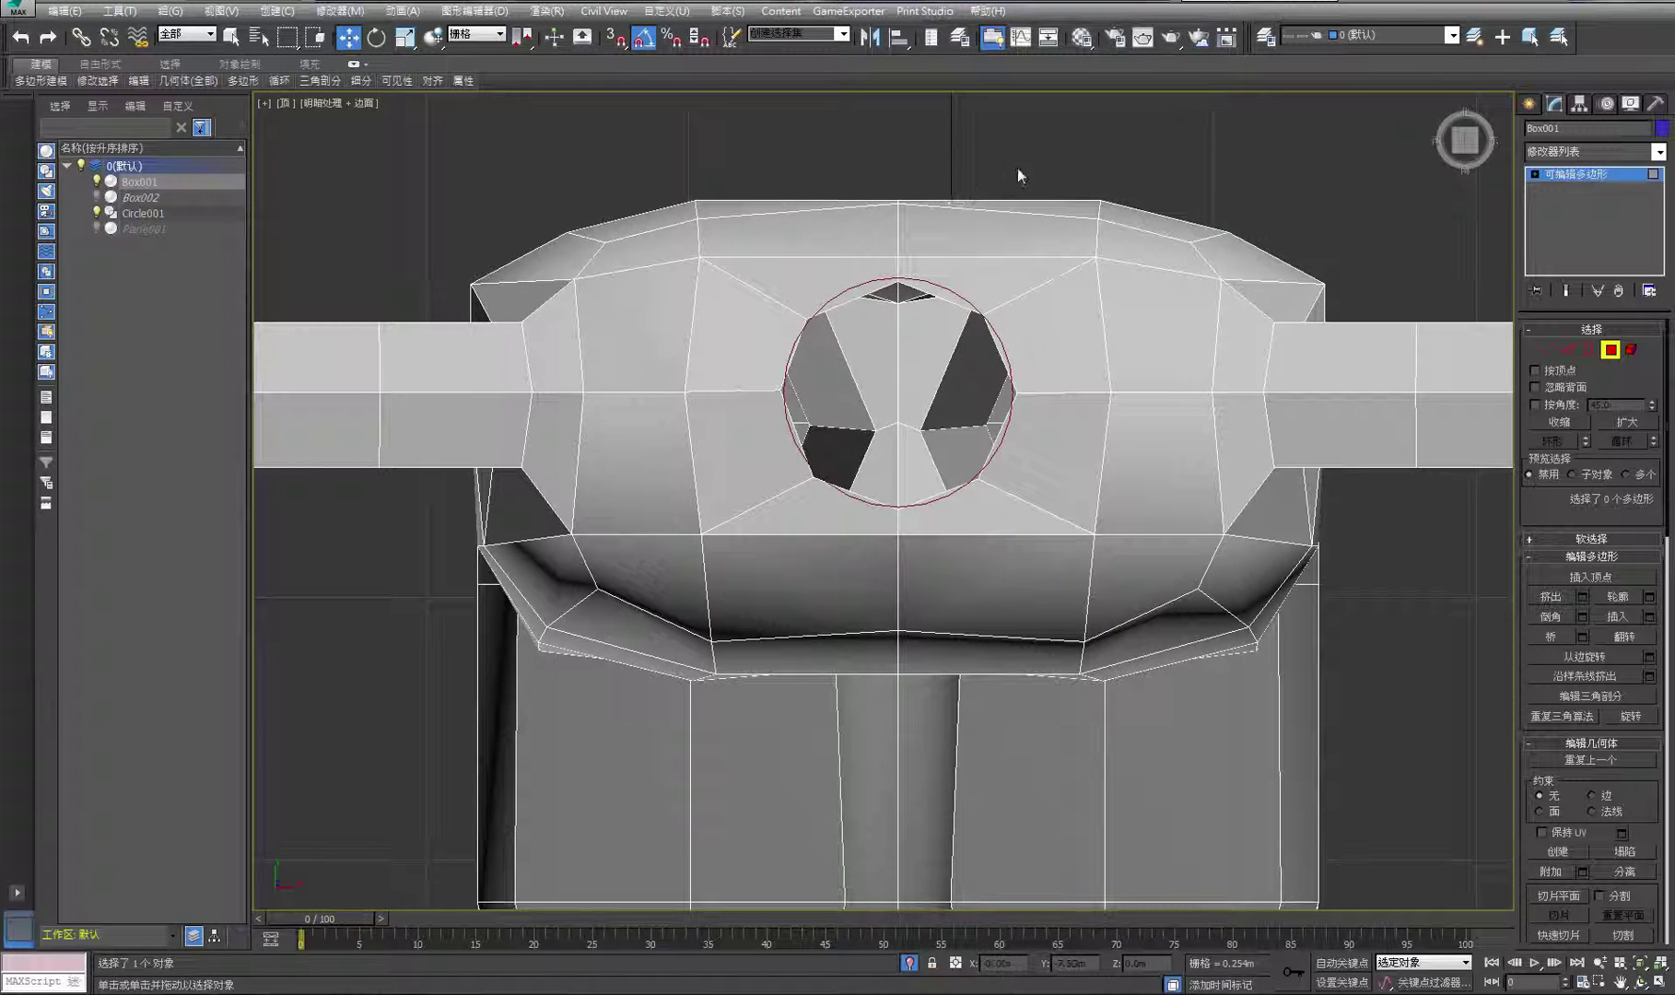
Leave the body's polygon editing, deselect everything and end isolation so the head is displayed again
{"action": "left_click", "coordinate": [1542, 174]}
{"action": "left_click", "coordinate": [1152, 143]}
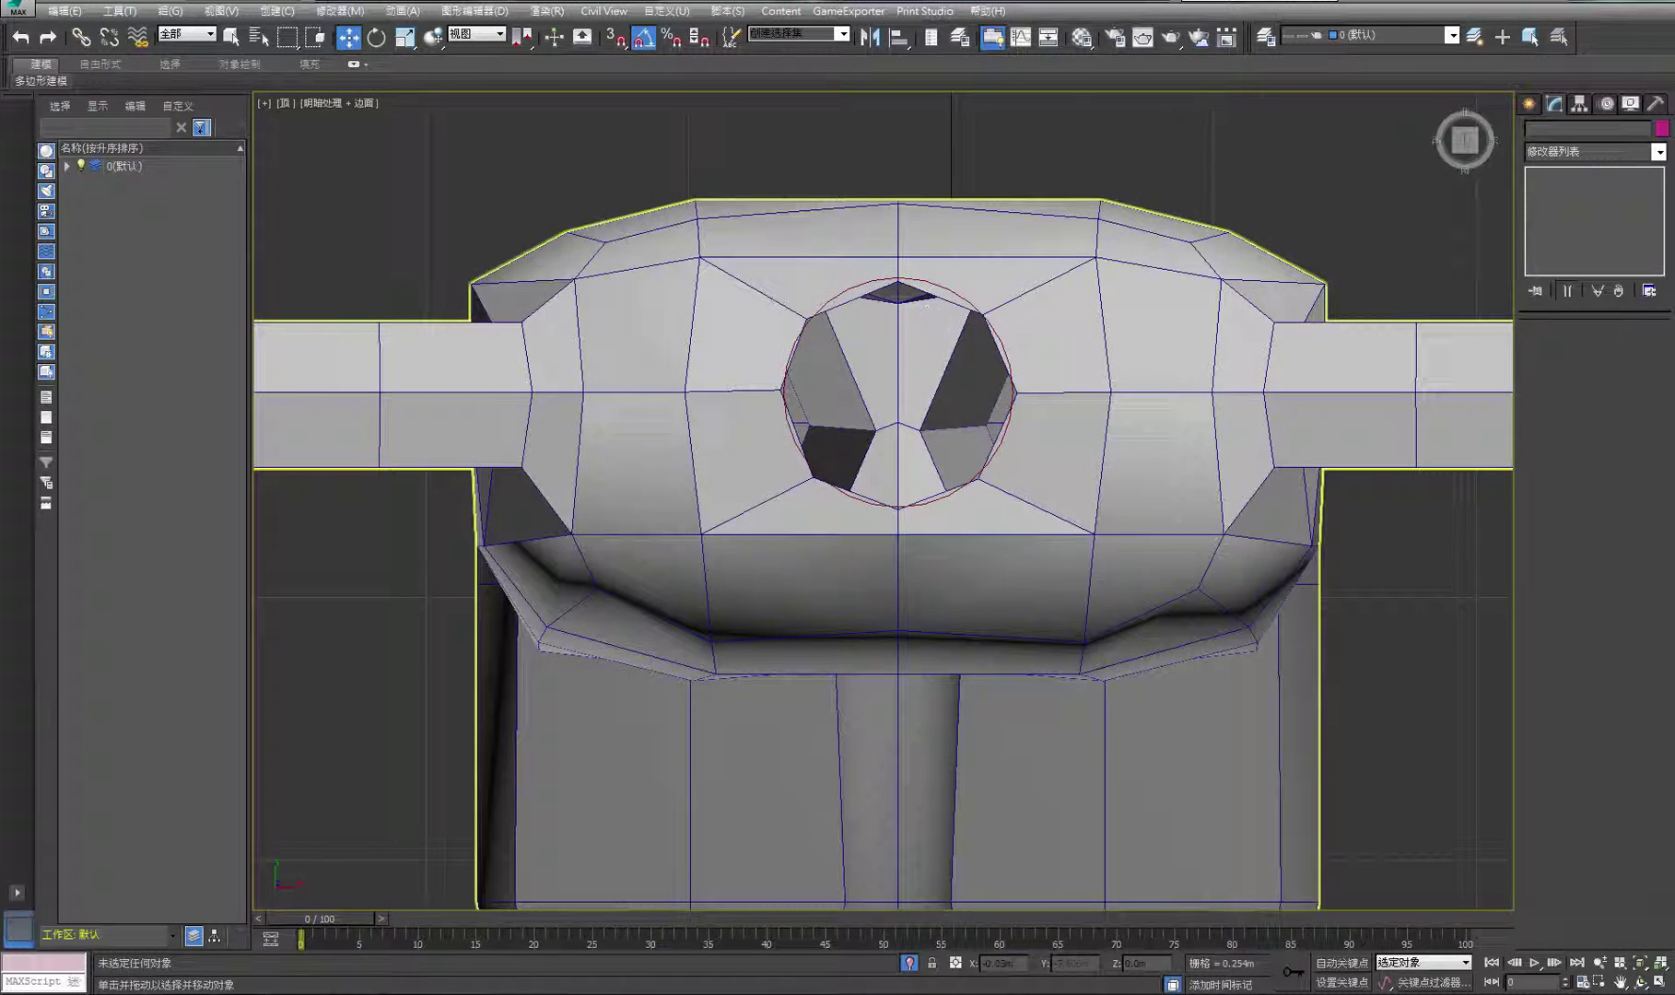
{"action": "left_click", "coordinate": [943, 289]}
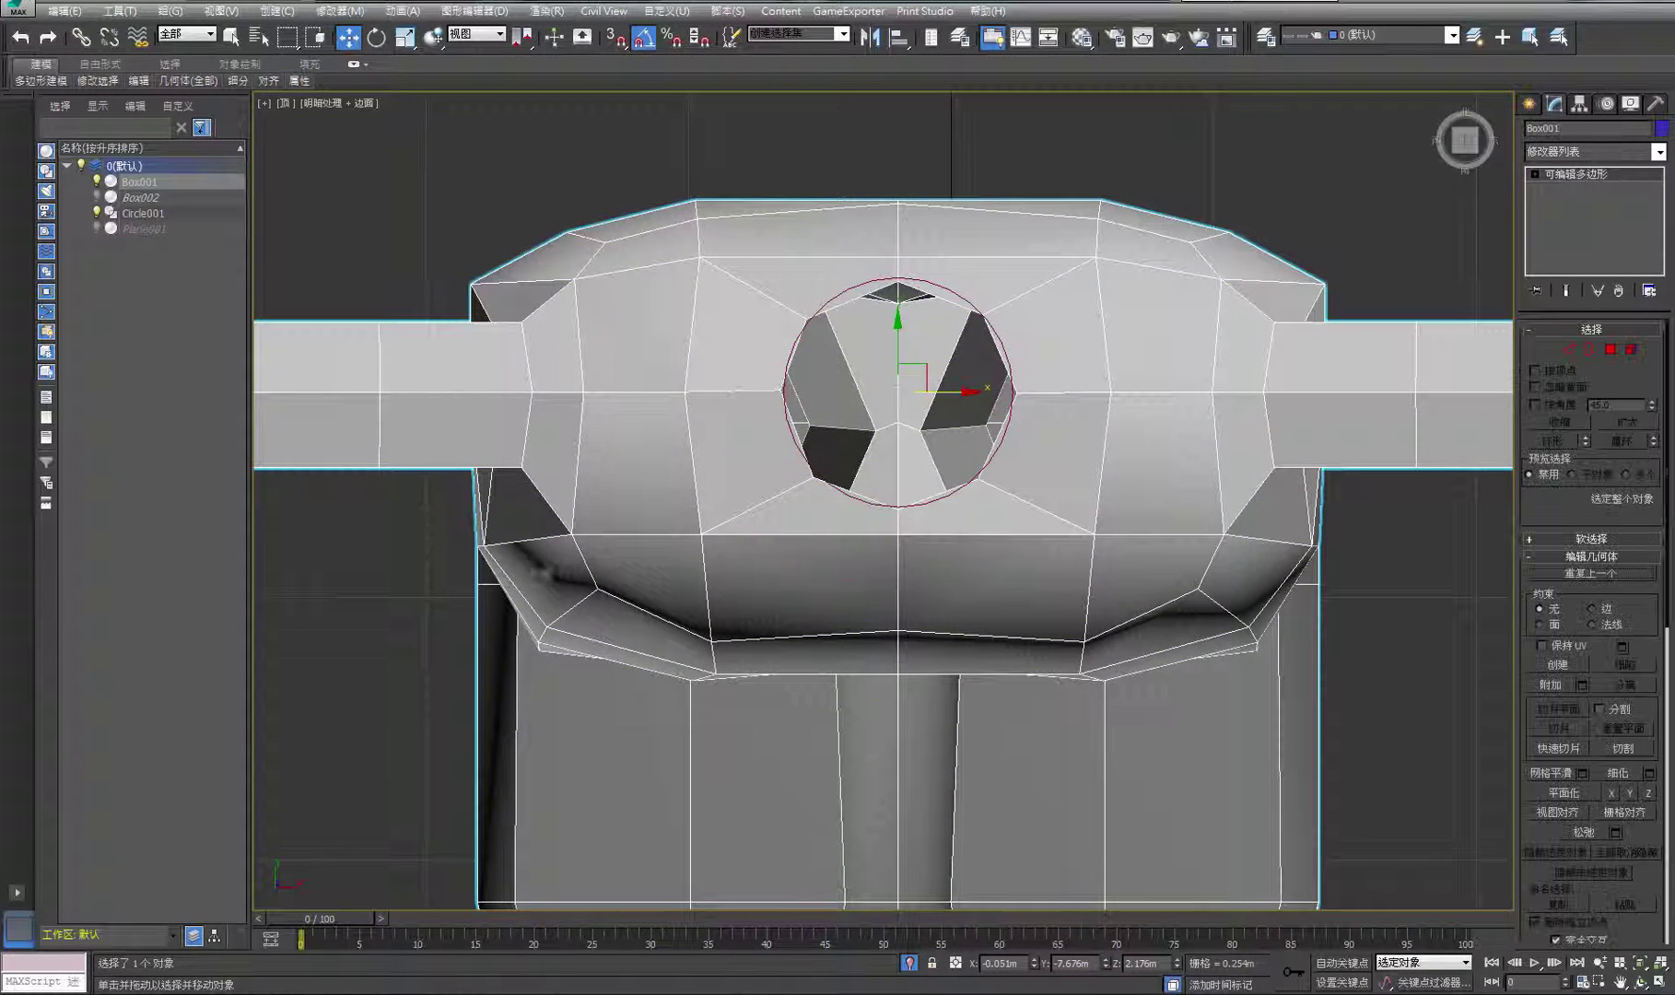
{"action": "left_click", "coordinate": [349, 677]}
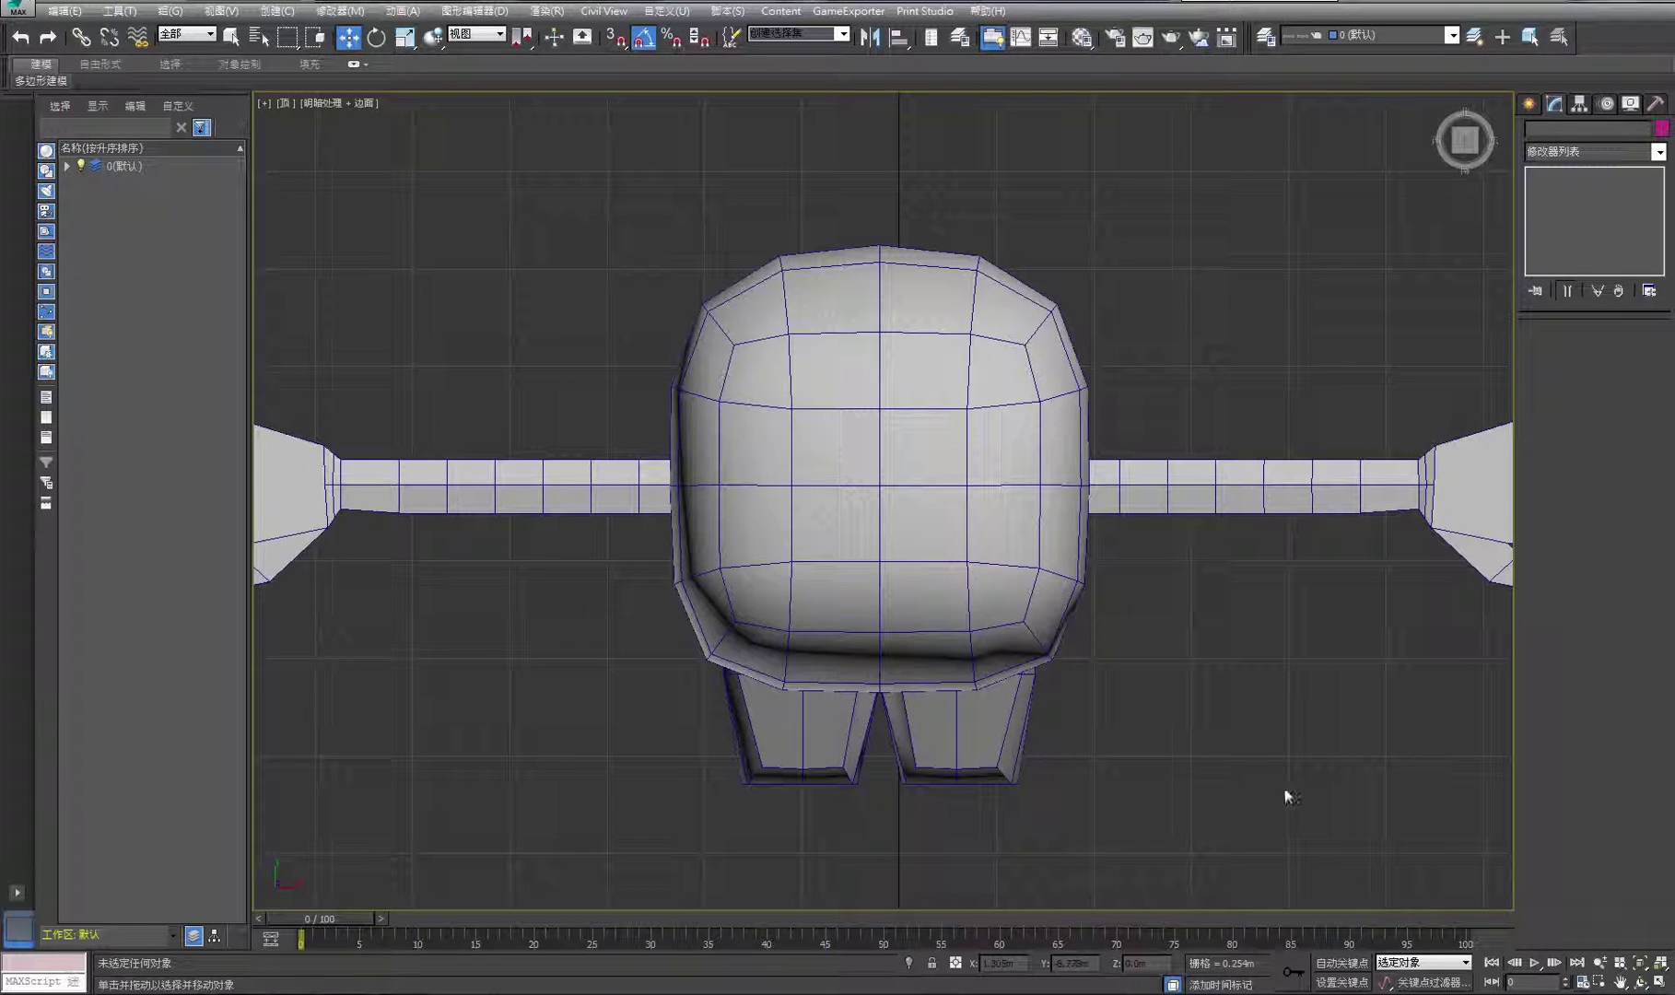
Isolate the head together with the circle guide in the maximized perspective view
{"action": "left_click", "coordinate": [1657, 984]}
{"action": "left_click", "coordinate": [1640, 982]}
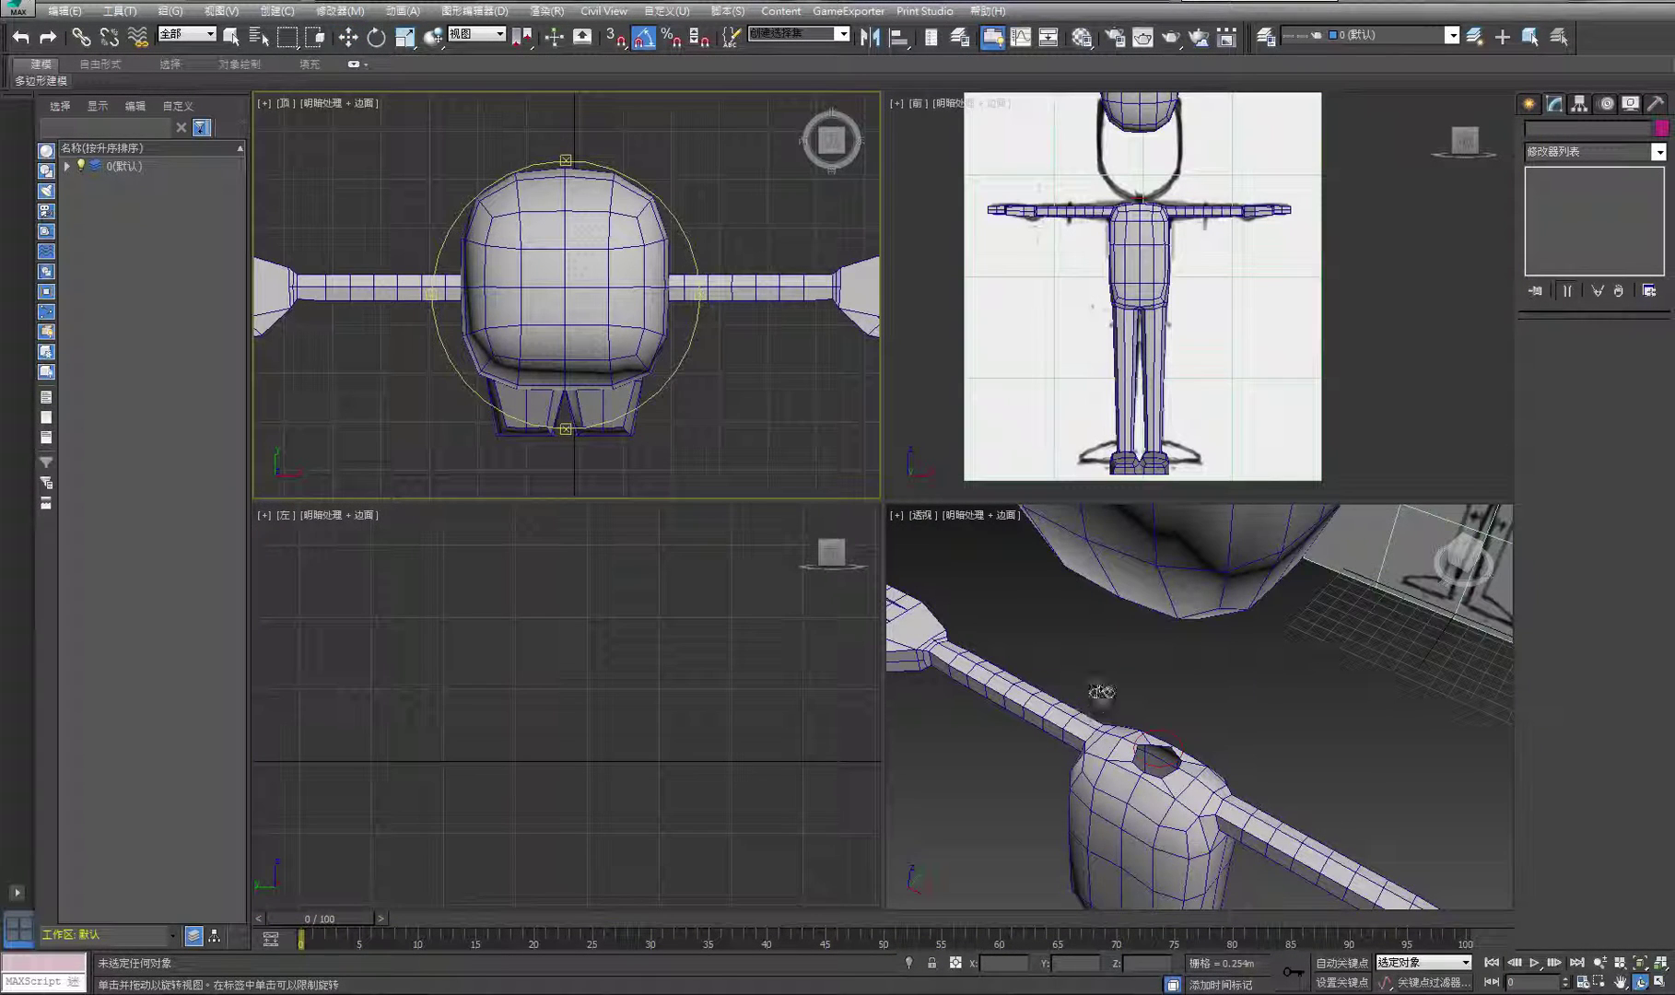
{"action": "left_click", "coordinate": [1047, 656]}
{"action": "left_click_drag", "start_coordinate": [1046, 656], "coordinate": [1219, 628]}
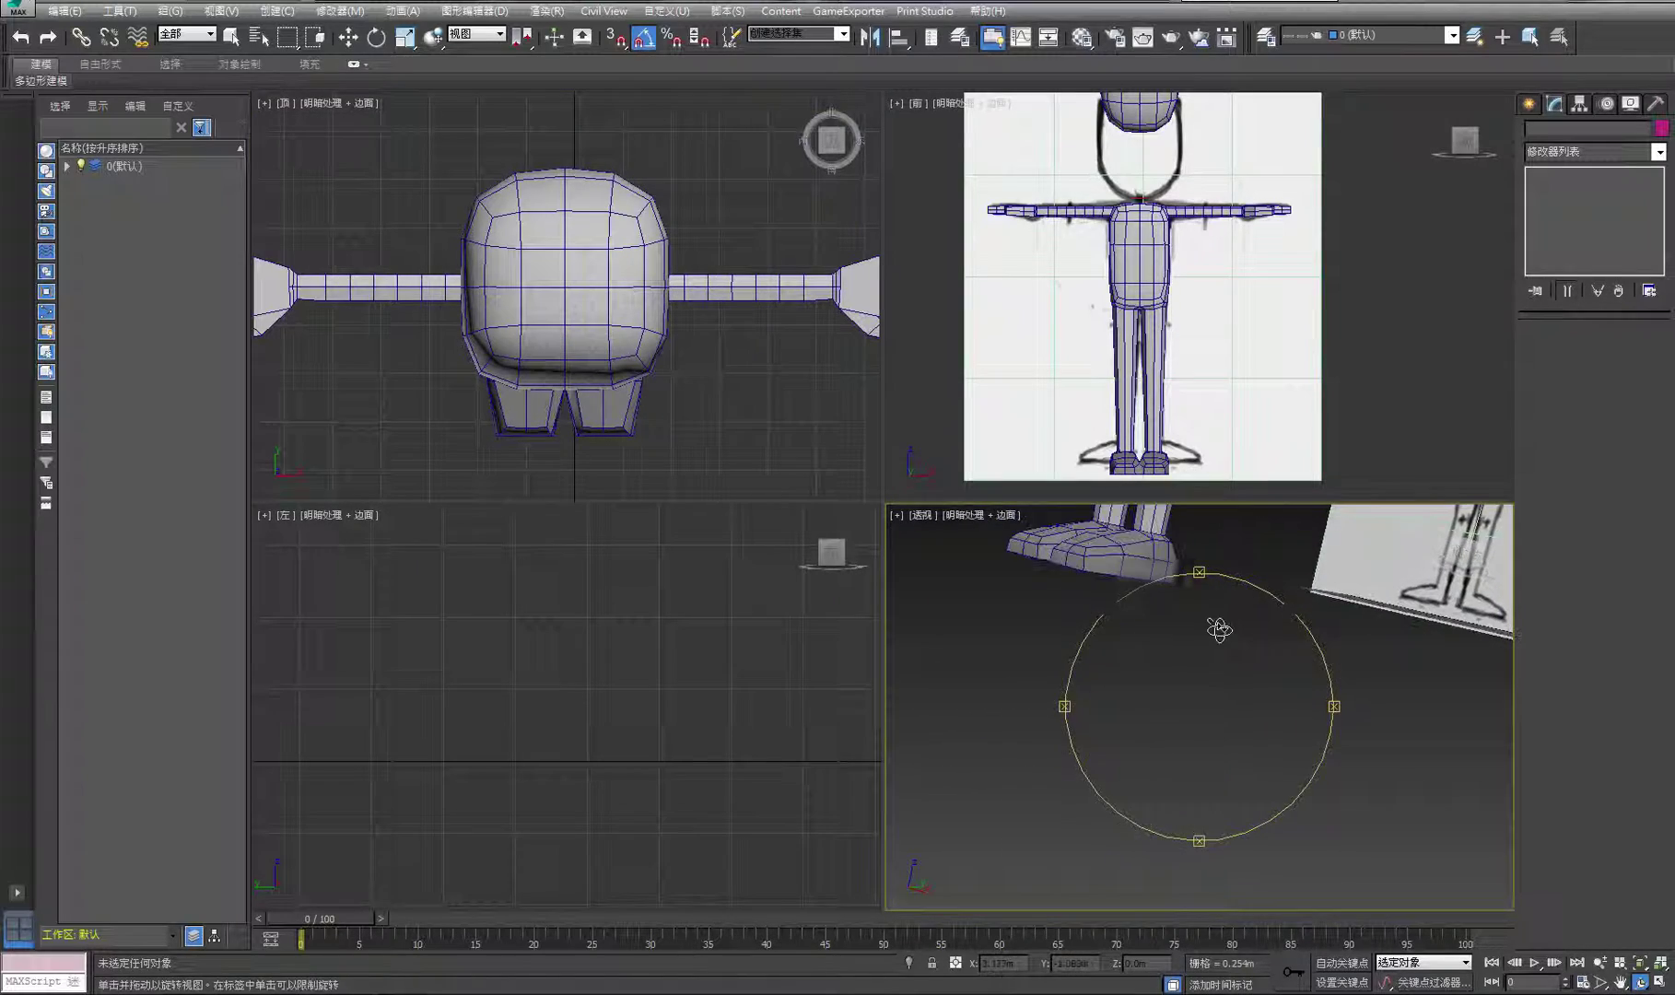
{"action": "right_click", "coordinate": [1254, 647]}
{"action": "middle_click_drag", "start_coordinate": [1254, 640], "coordinate": [1225, 884], "text": "alt"}
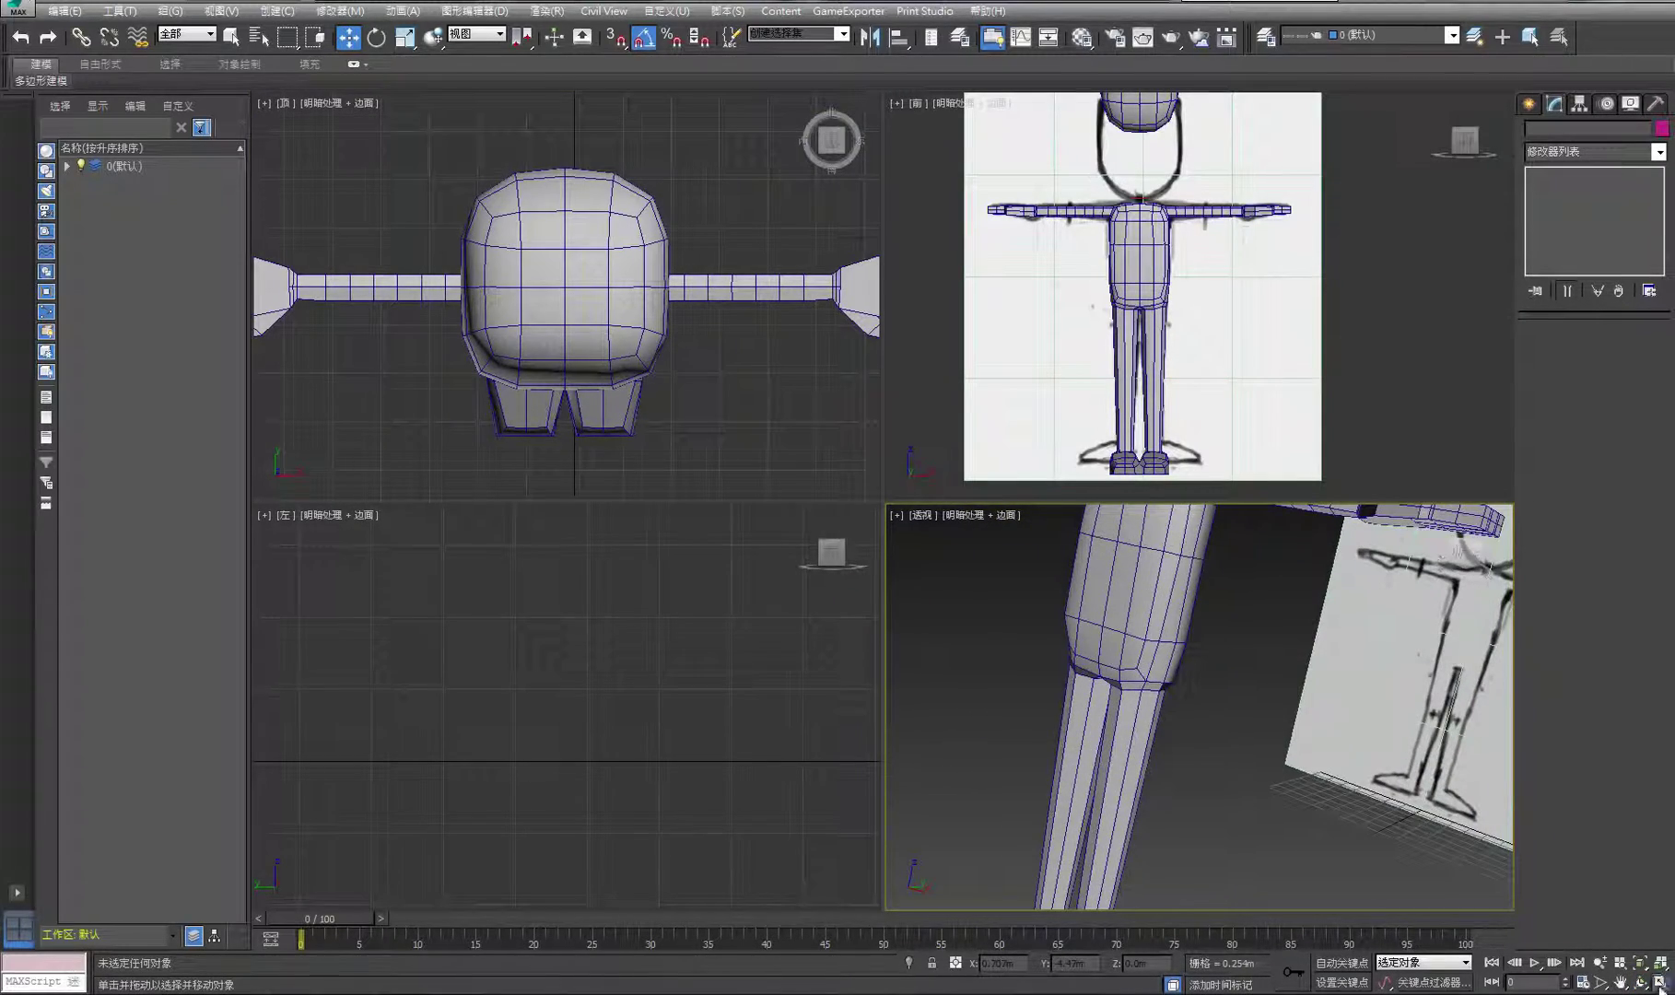
{"action": "left_click", "coordinate": [1657, 983]}
{"action": "middle_click_drag", "start_coordinate": [1105, 523], "coordinate": [1054, 719]}
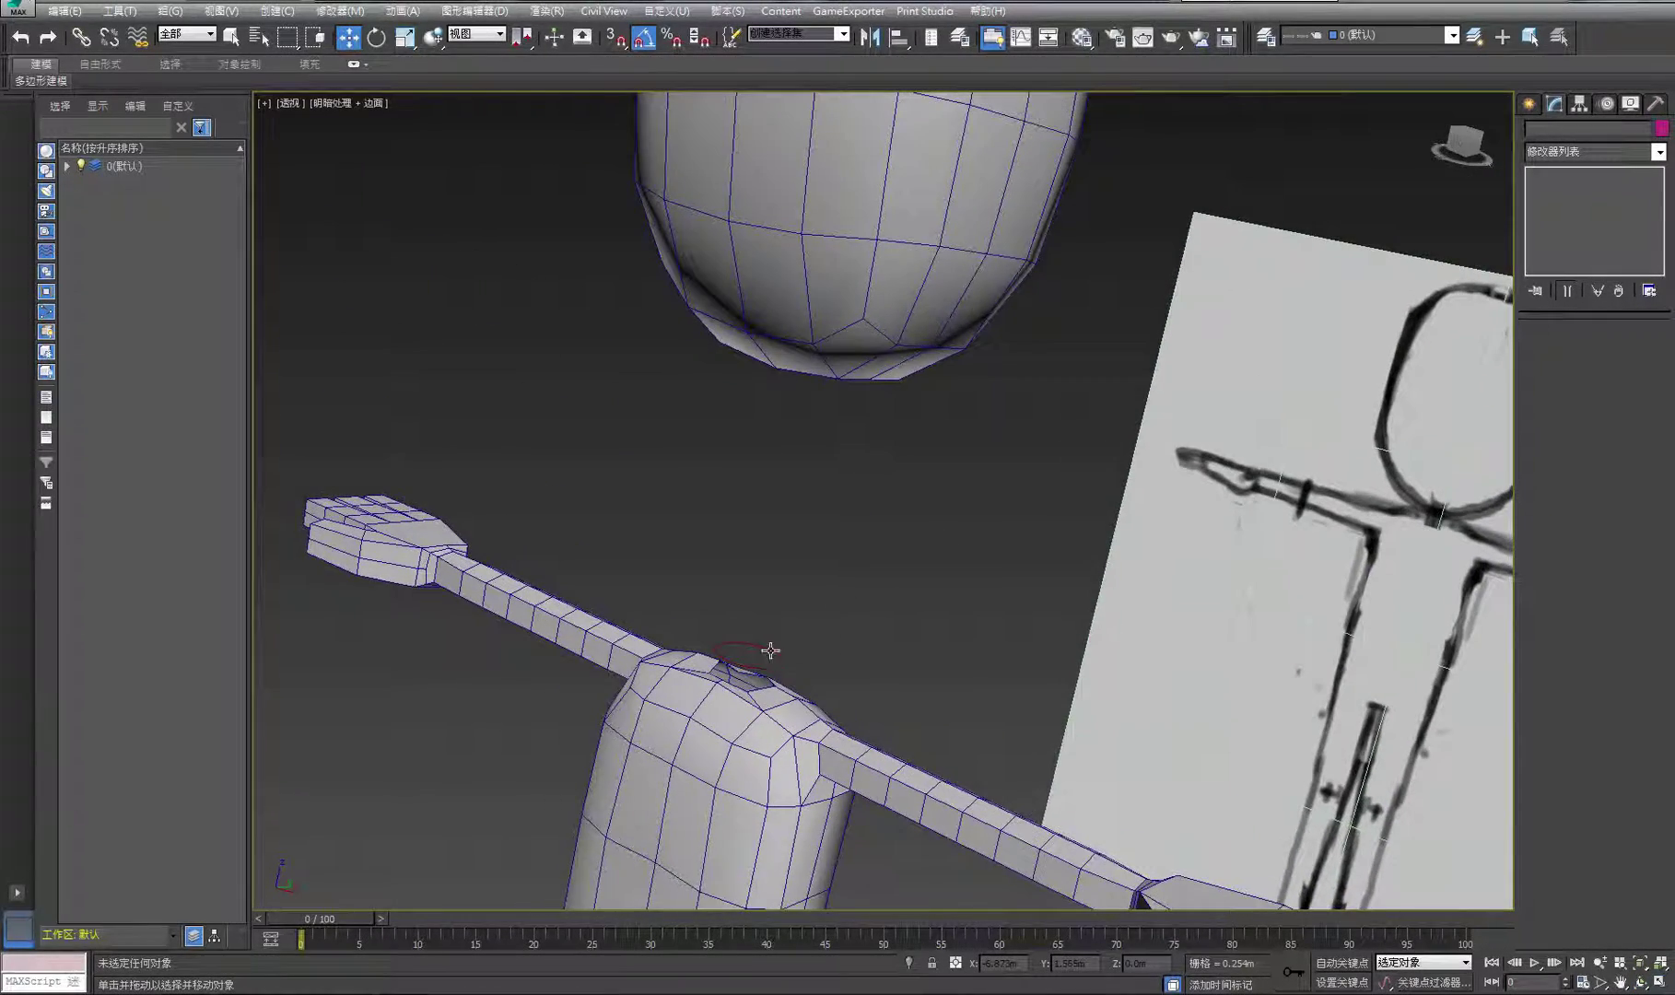
{"action": "left_click", "coordinate": [771, 651]}
{"action": "left_click", "coordinate": [802, 301], "text": "ctrl"}
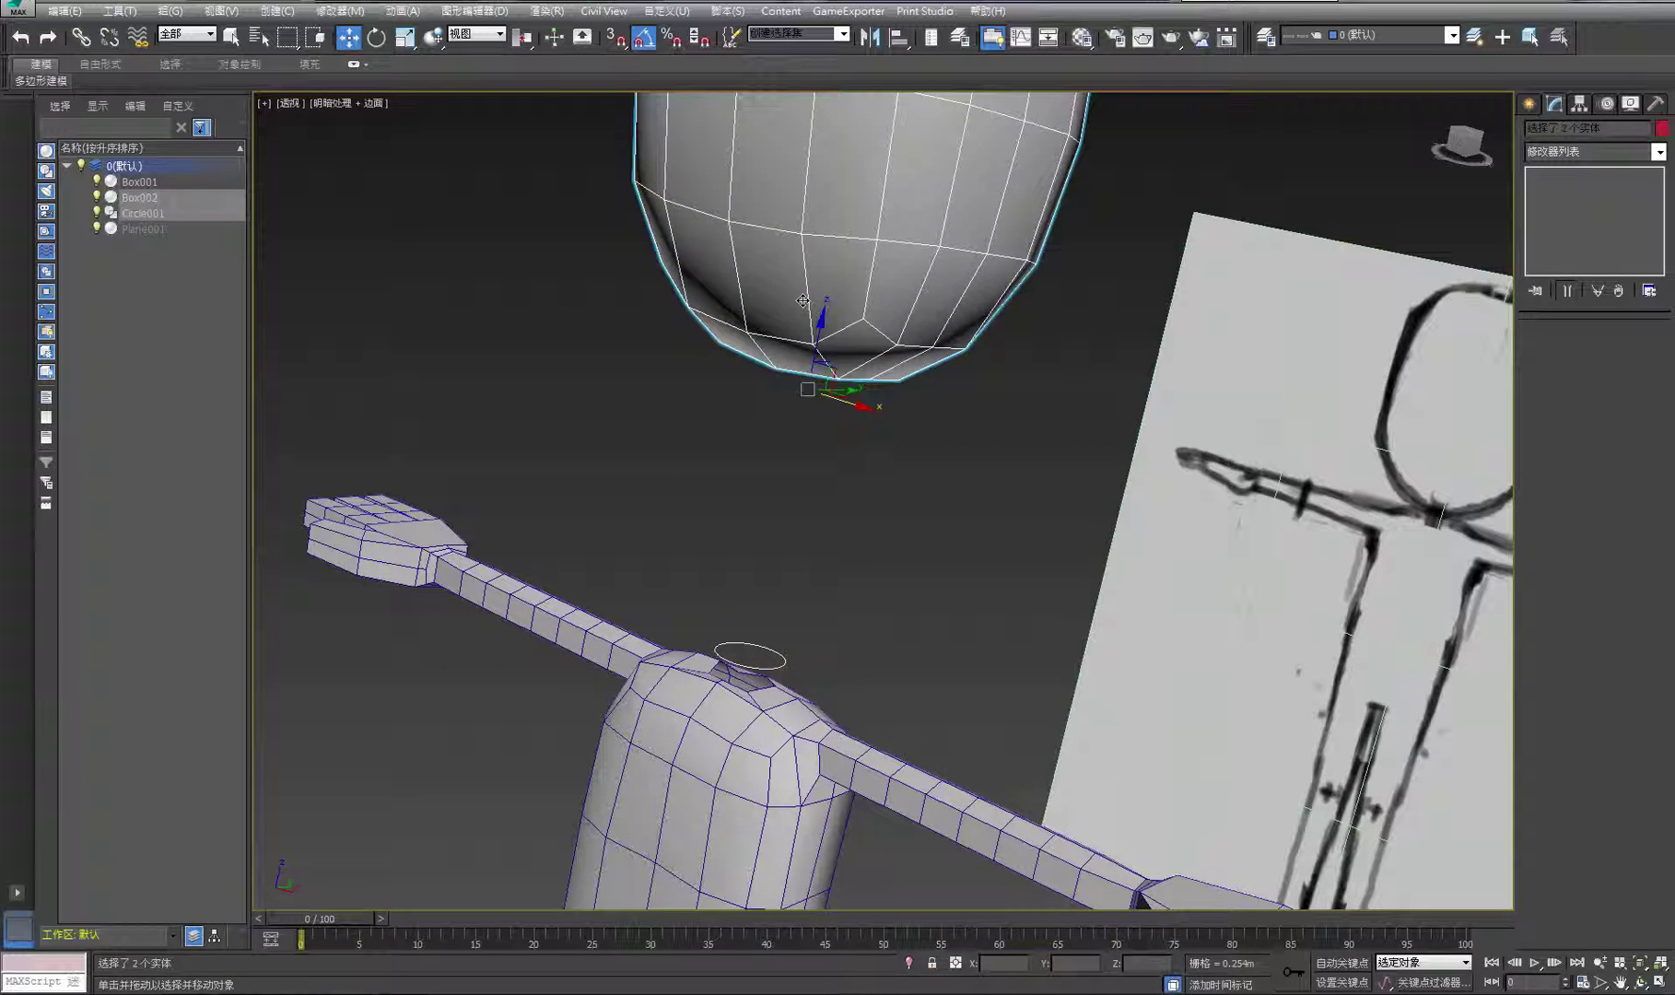
{"action": "key", "text": "alt+q"}
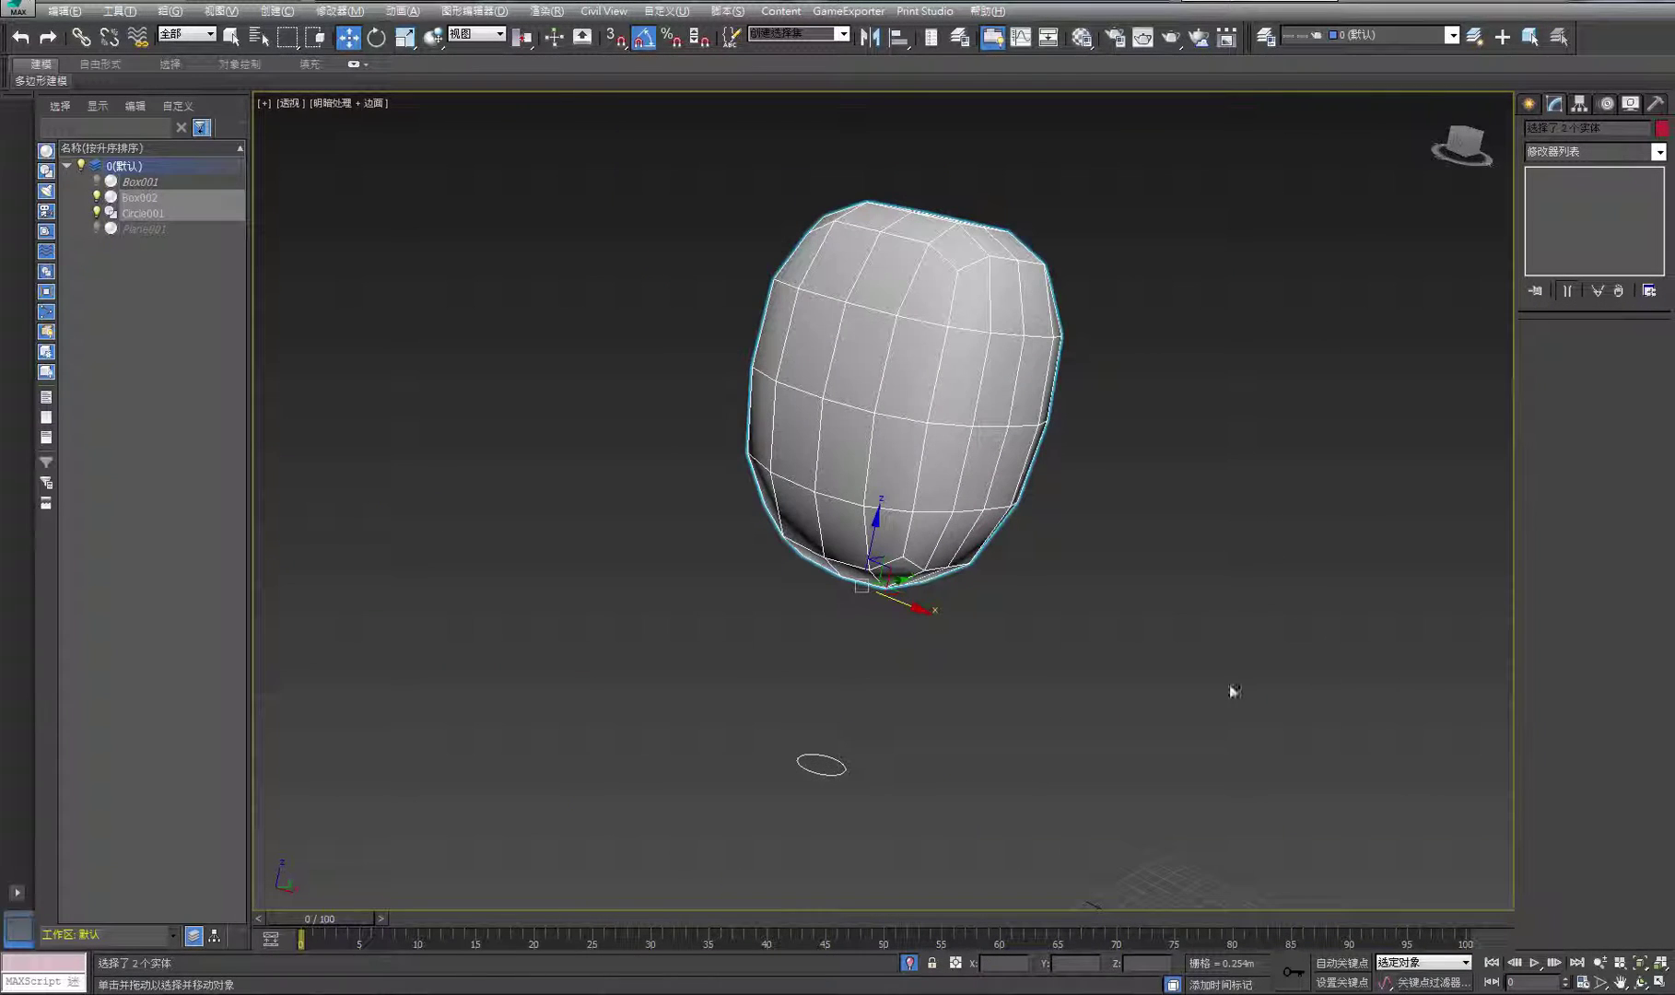
Switch the maximized Top viewport to the Bottom view and deselect everything, framing the head's underside around the circle guide
{"action": "left_click", "coordinate": [1658, 983]}
{"action": "middle_click_drag", "start_coordinate": [773, 378], "coordinate": [809, 414]}
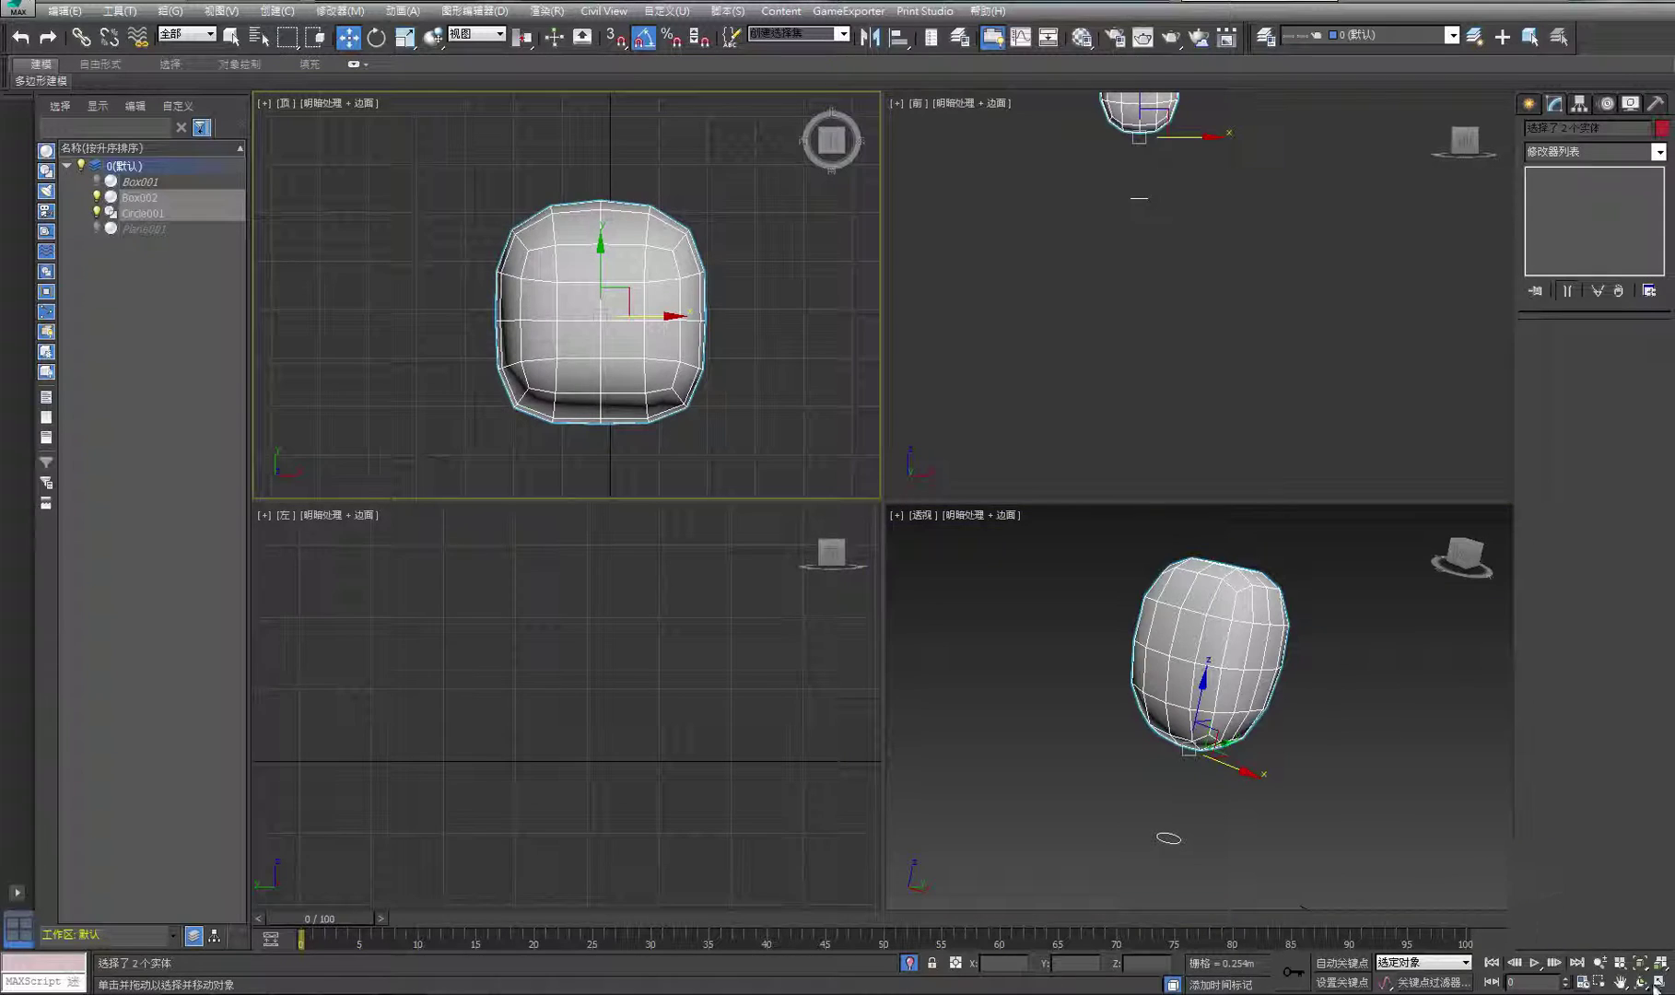
{"action": "key", "text": "alt+w"}
{"action": "scroll", "coordinate": [681, 309], "scroll_direction": "up", "scroll_amount": 3}
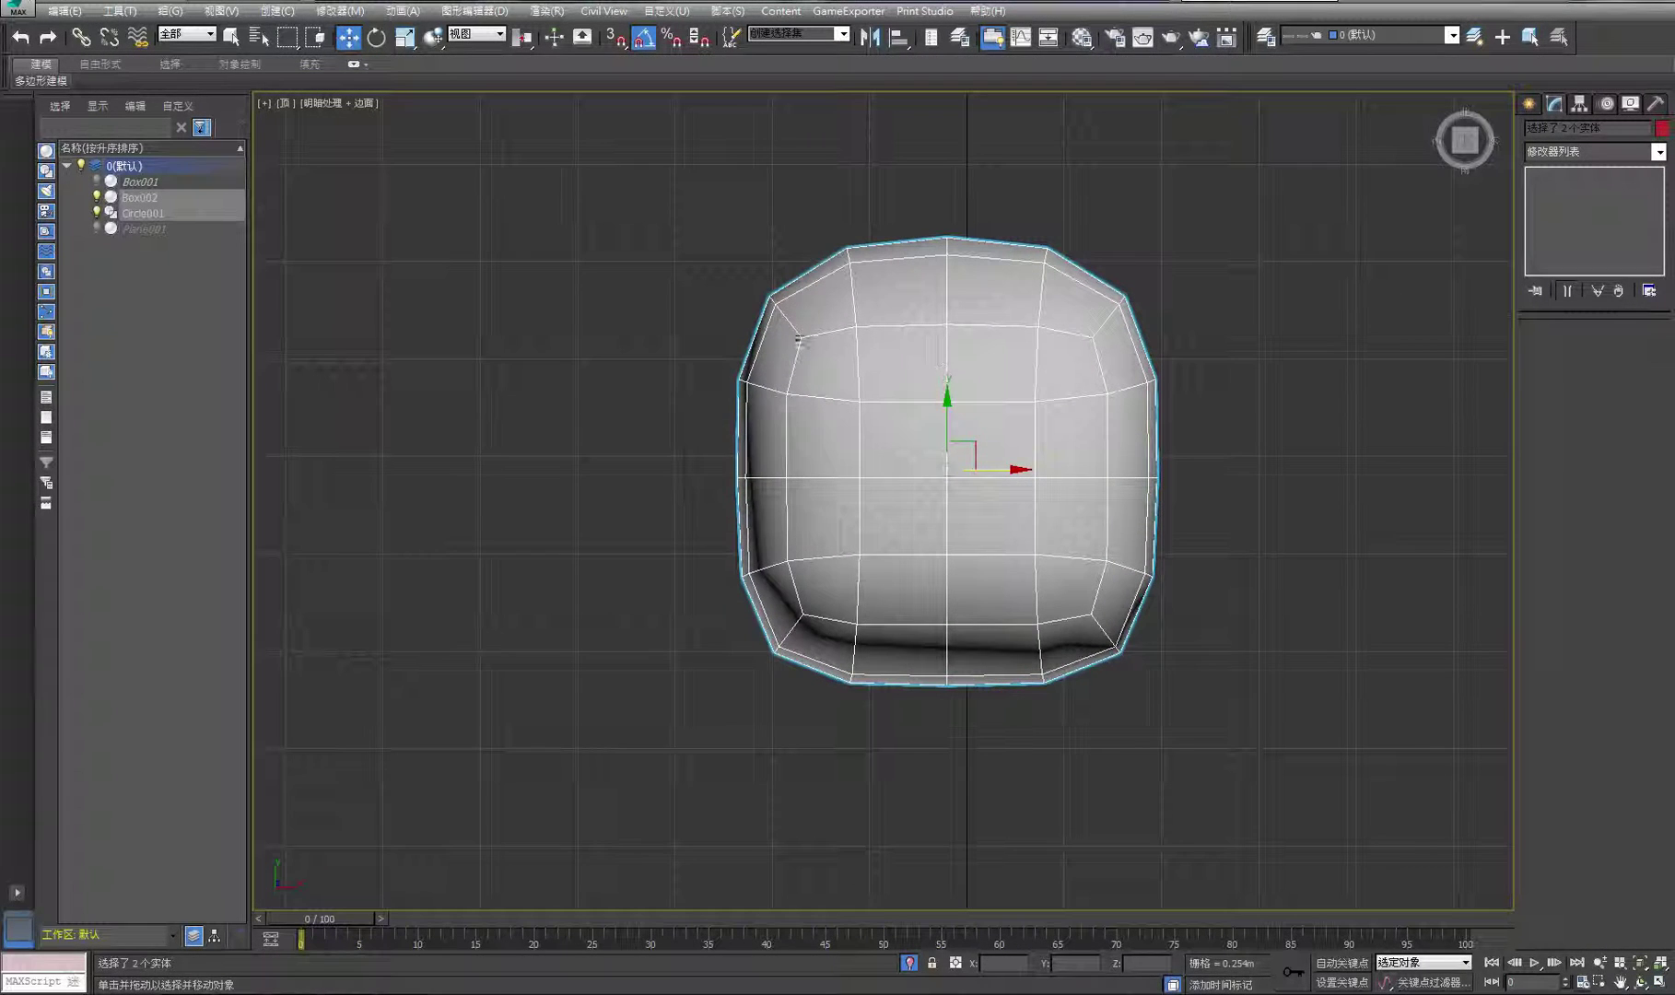
{"action": "left_click", "coordinate": [285, 104]}
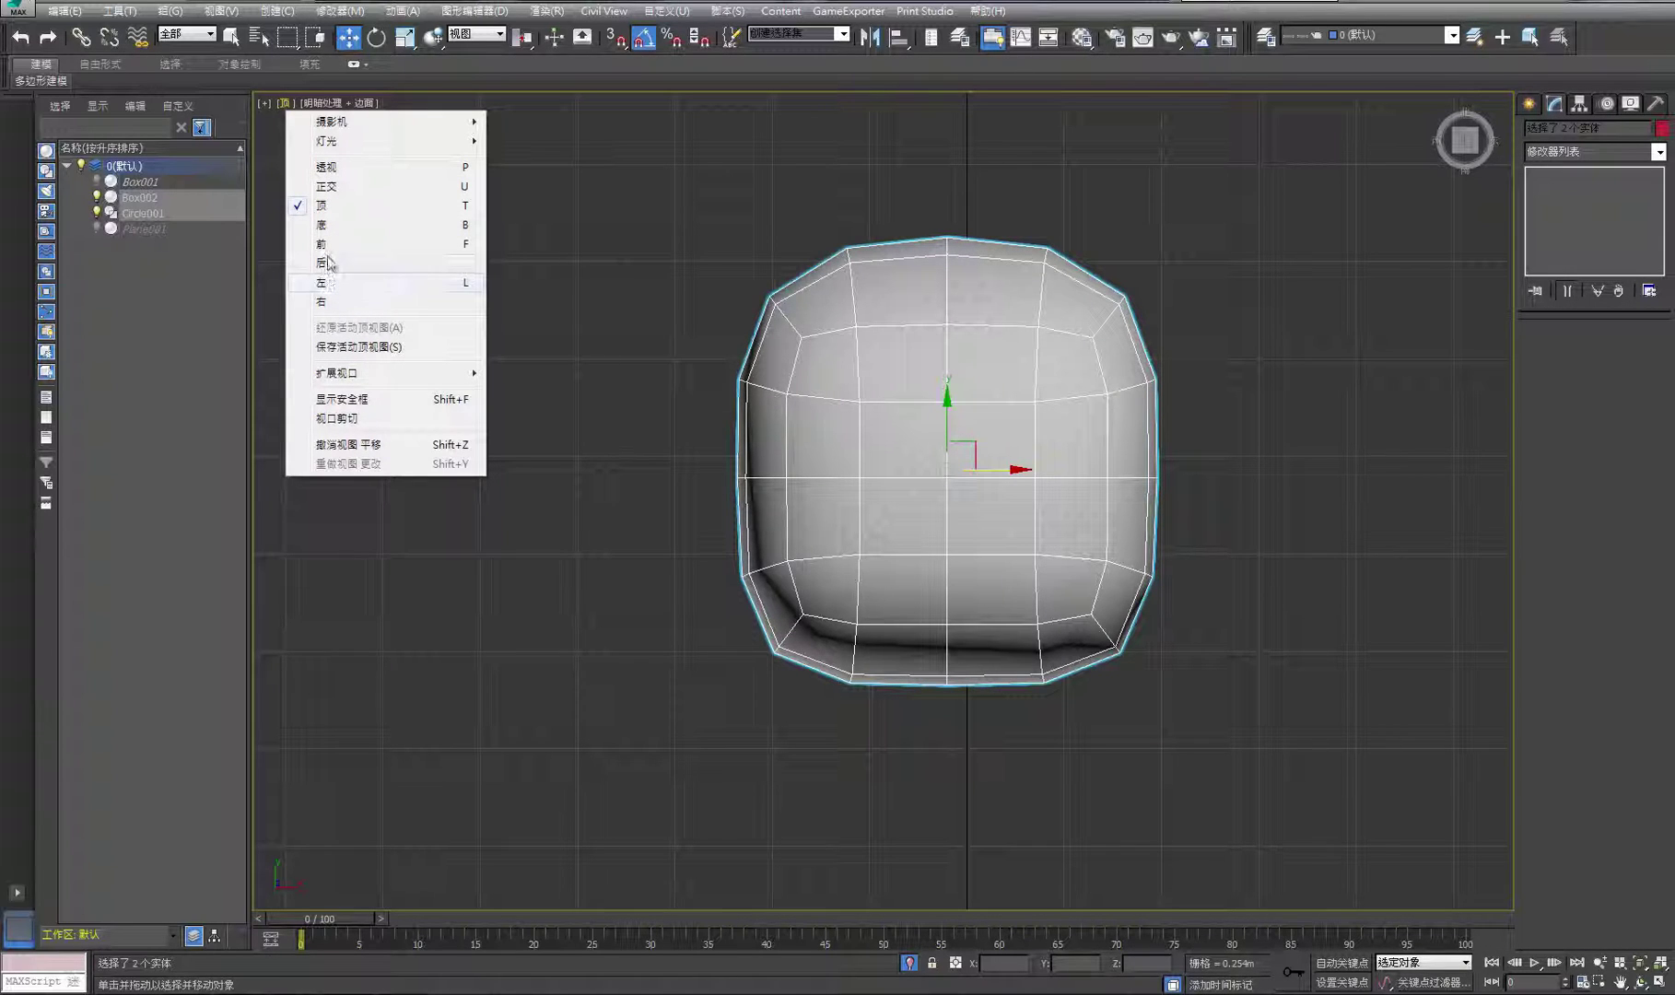
{"action": "left_click", "coordinate": [324, 226]}
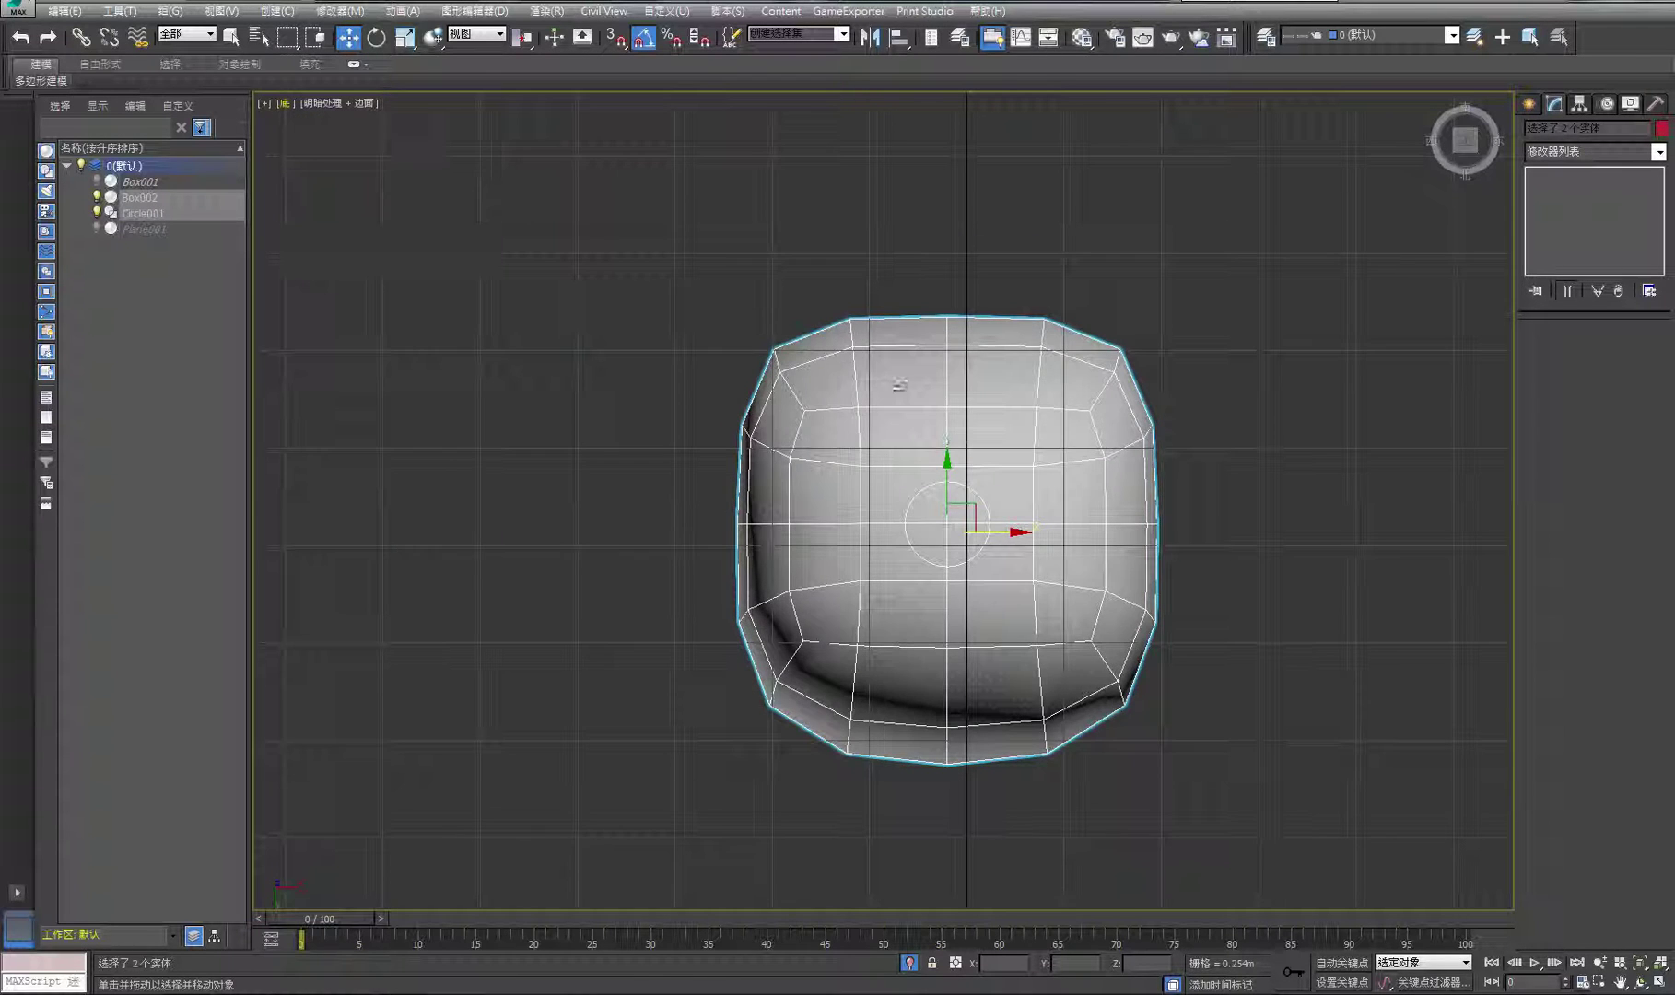
{"action": "left_click", "coordinate": [1191, 361]}
{"action": "scroll", "coordinate": [1190, 361], "scroll_direction": "up", "scroll_amount": 2}
{"action": "middle_click_drag", "start_coordinate": [1158, 367], "coordinate": [1209, 324]}
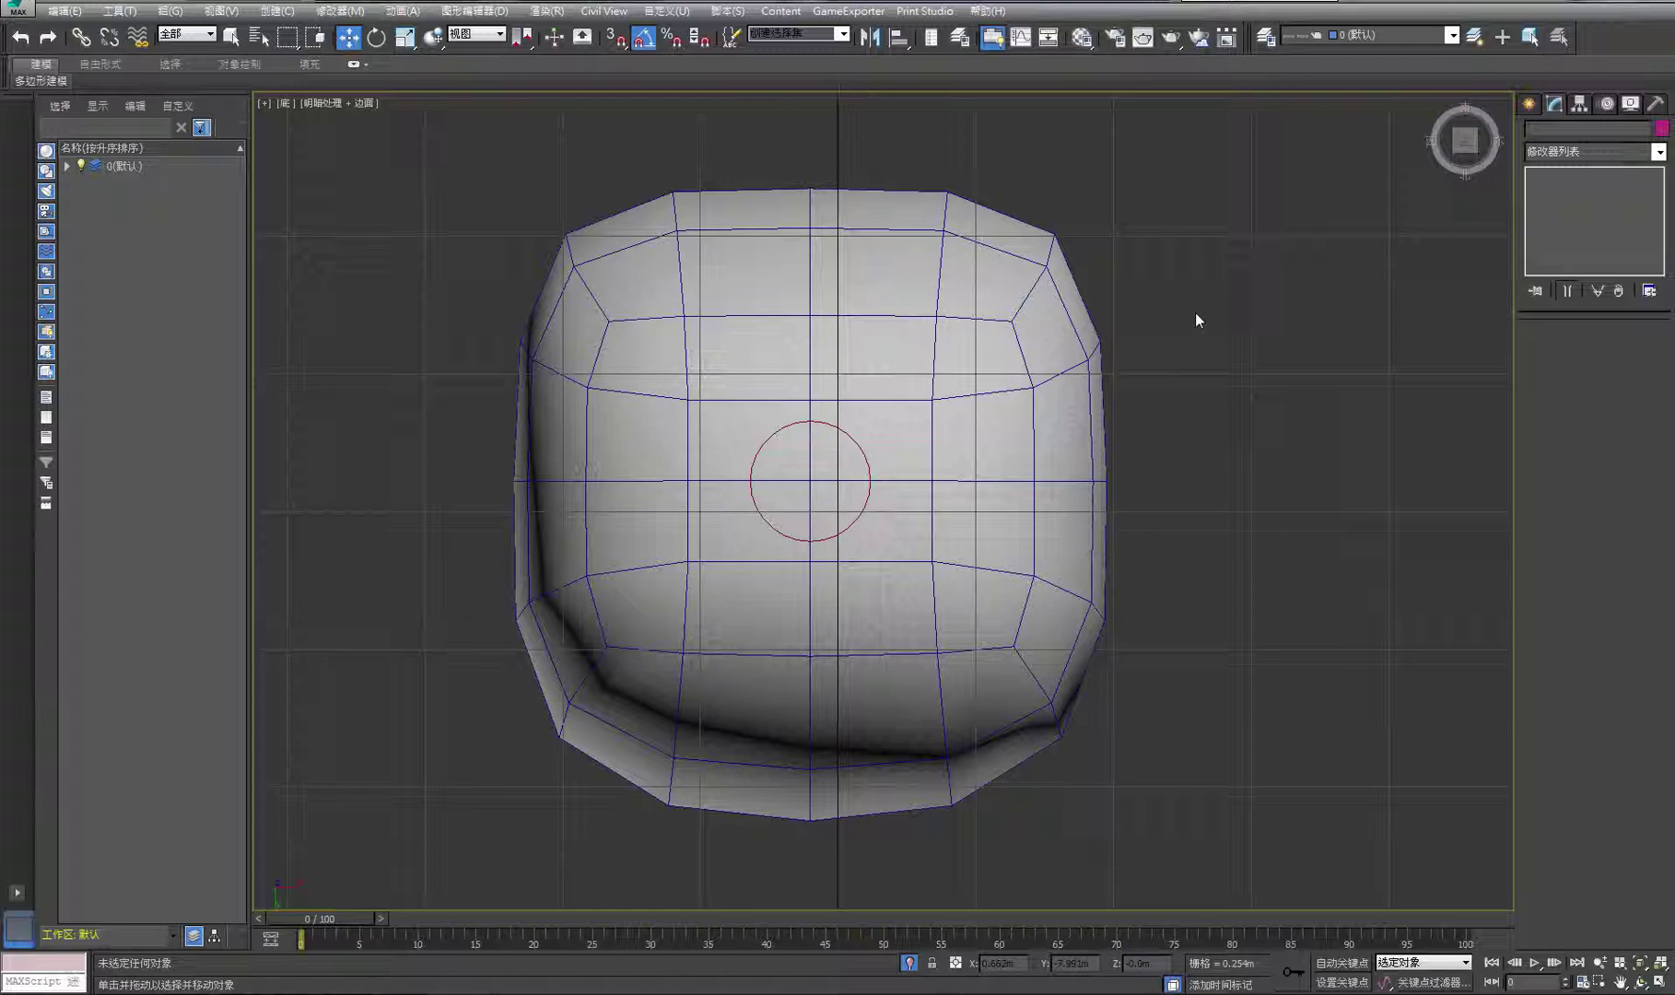
Select the four polygons surrounding the circle guide on the head's underside
{"action": "left_click", "coordinate": [871, 433]}
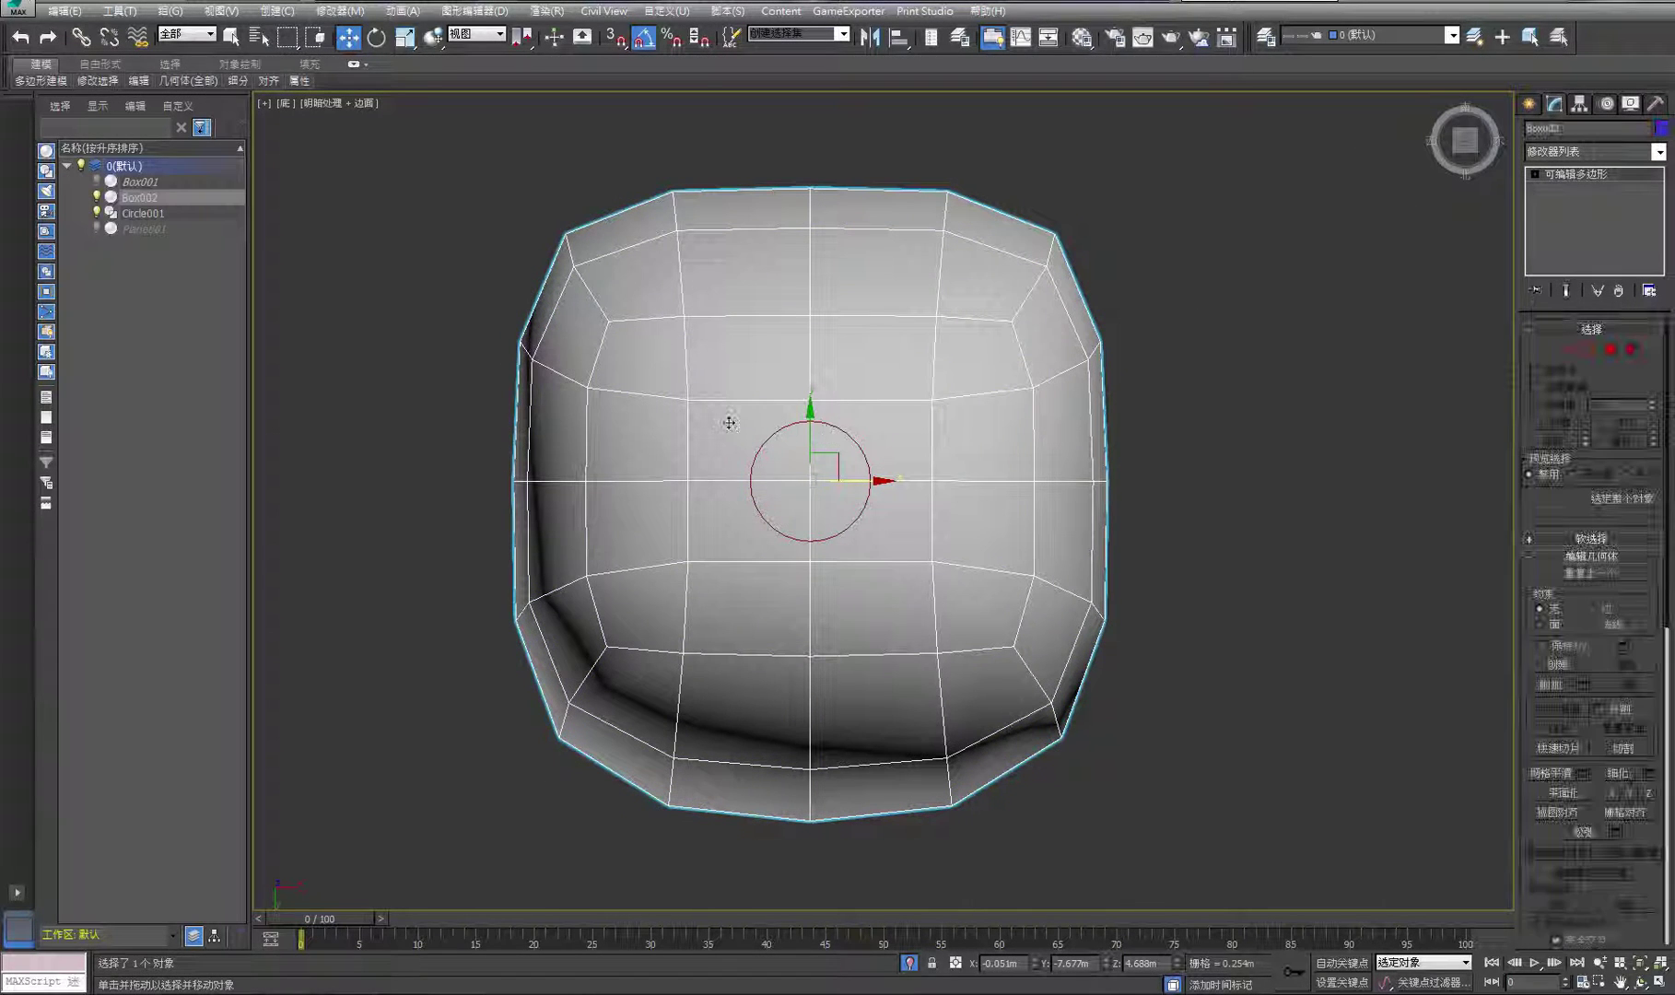
{"action": "left_click", "coordinate": [1610, 350]}
{"action": "left_click", "coordinate": [886, 440]}
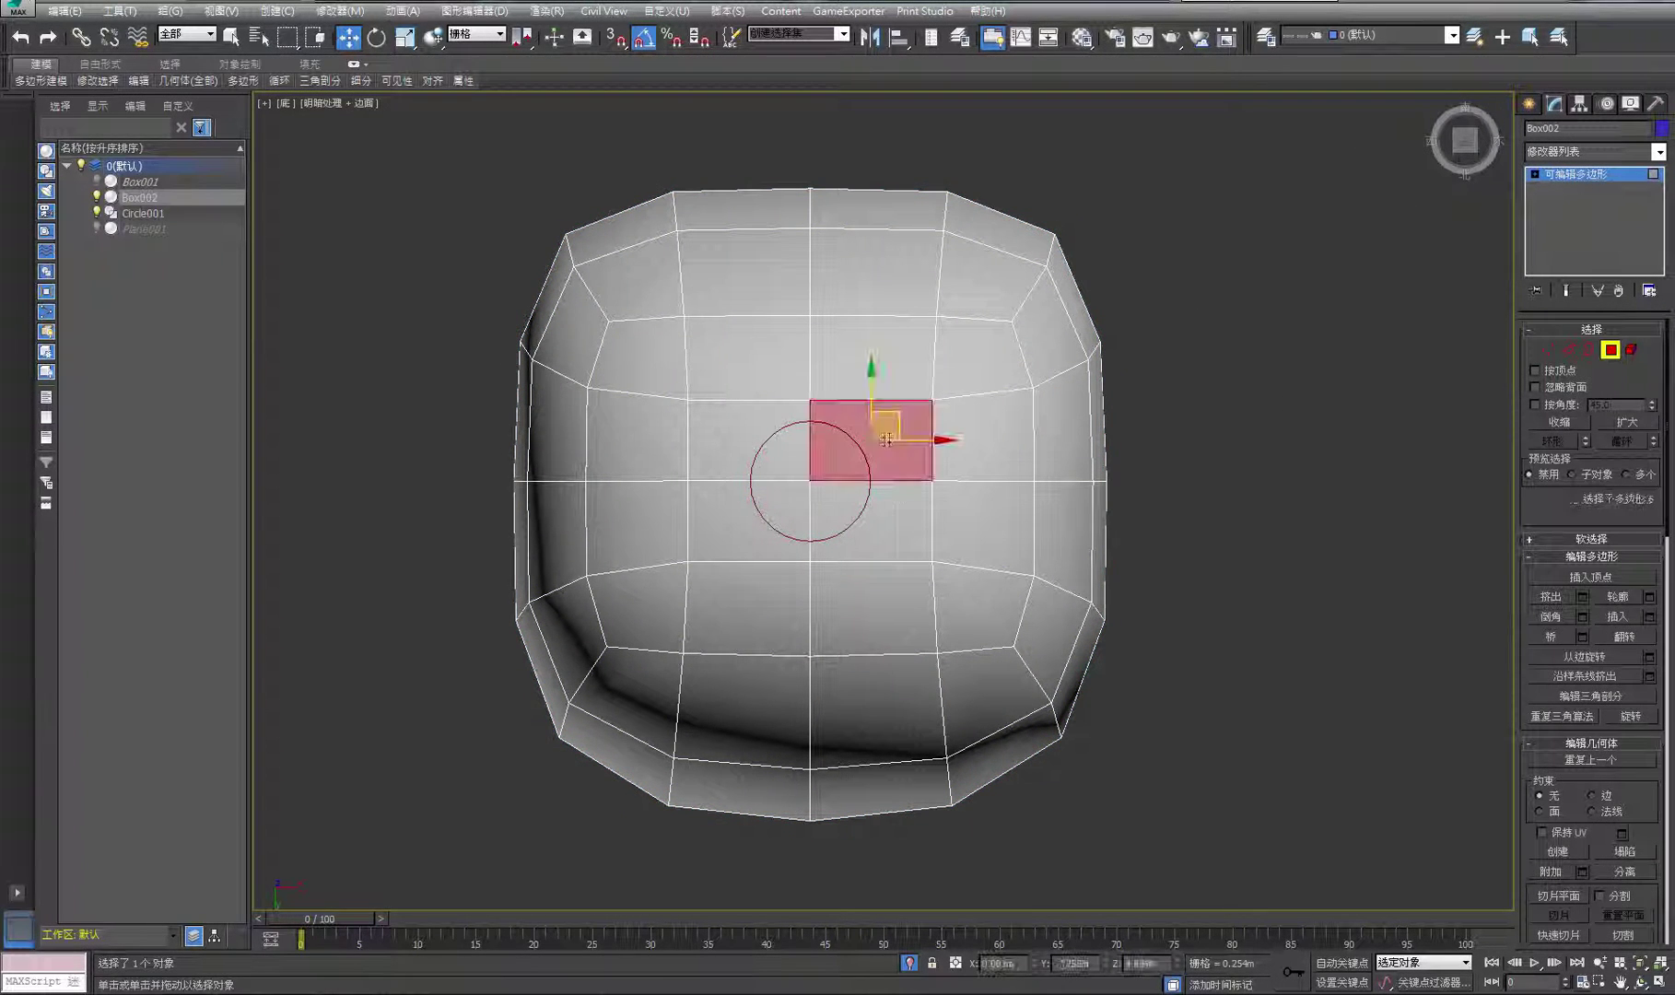
{"action": "left_click", "coordinate": [895, 525]}
{"action": "left_click", "coordinate": [727, 539]}
{"action": "left_click", "coordinate": [737, 450]}
{"action": "left_click", "coordinate": [896, 449]}
{"action": "left_click", "coordinate": [876, 524], "text": "ctrl"}
{"action": "left_click", "coordinate": [732, 535], "text": "ctrl"}
{"action": "left_click", "coordinate": [794, 460], "text": "ctrl"}
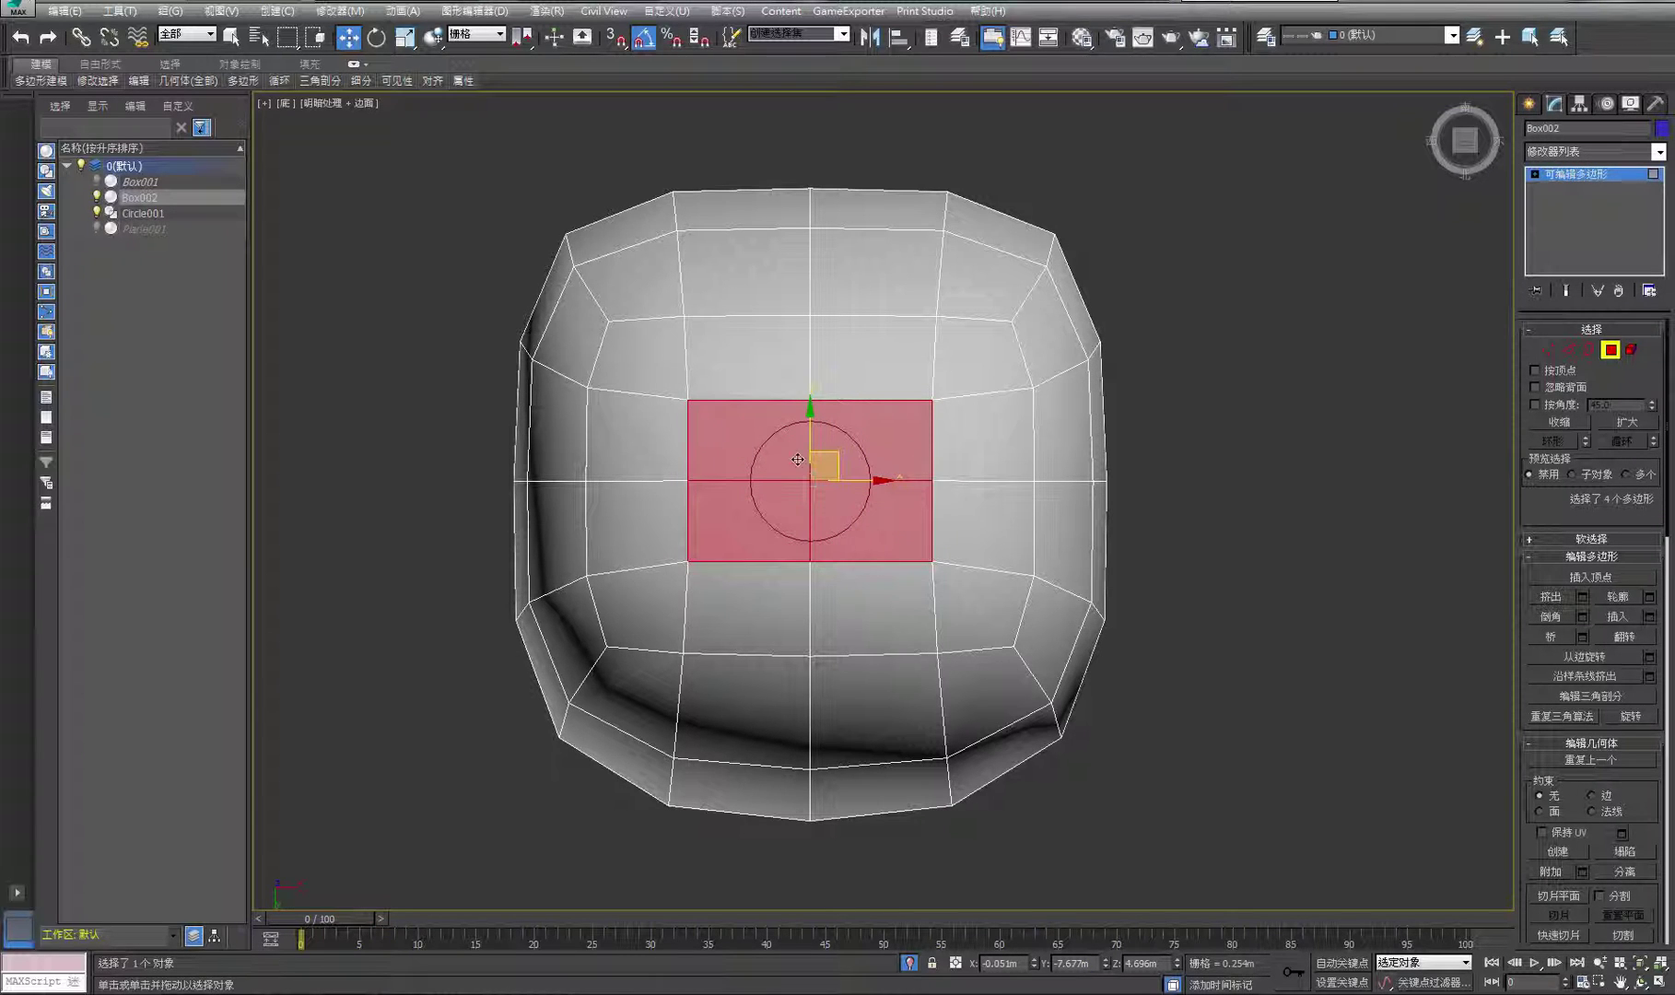
Inset the four selected polygons as a group by about 0.088 m and clear the polygon selection
{"action": "left_click", "coordinate": [1648, 618]}
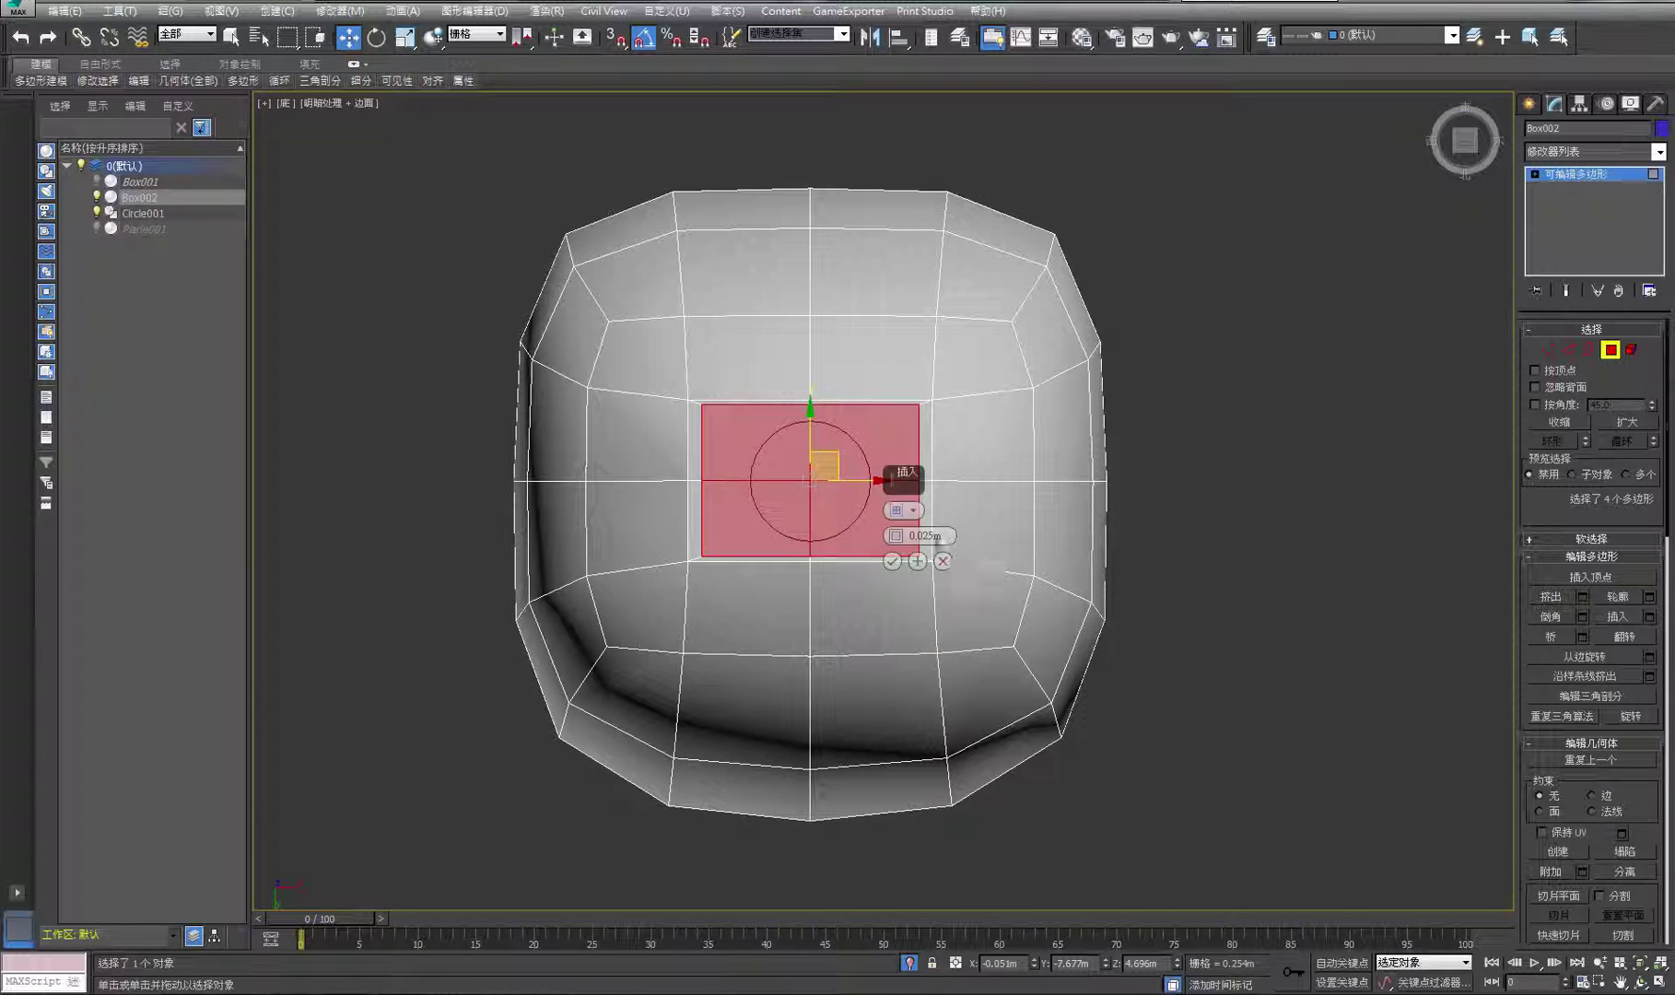
{"action": "left_click_drag", "start_coordinate": [900, 540], "coordinate": [912, 505]}
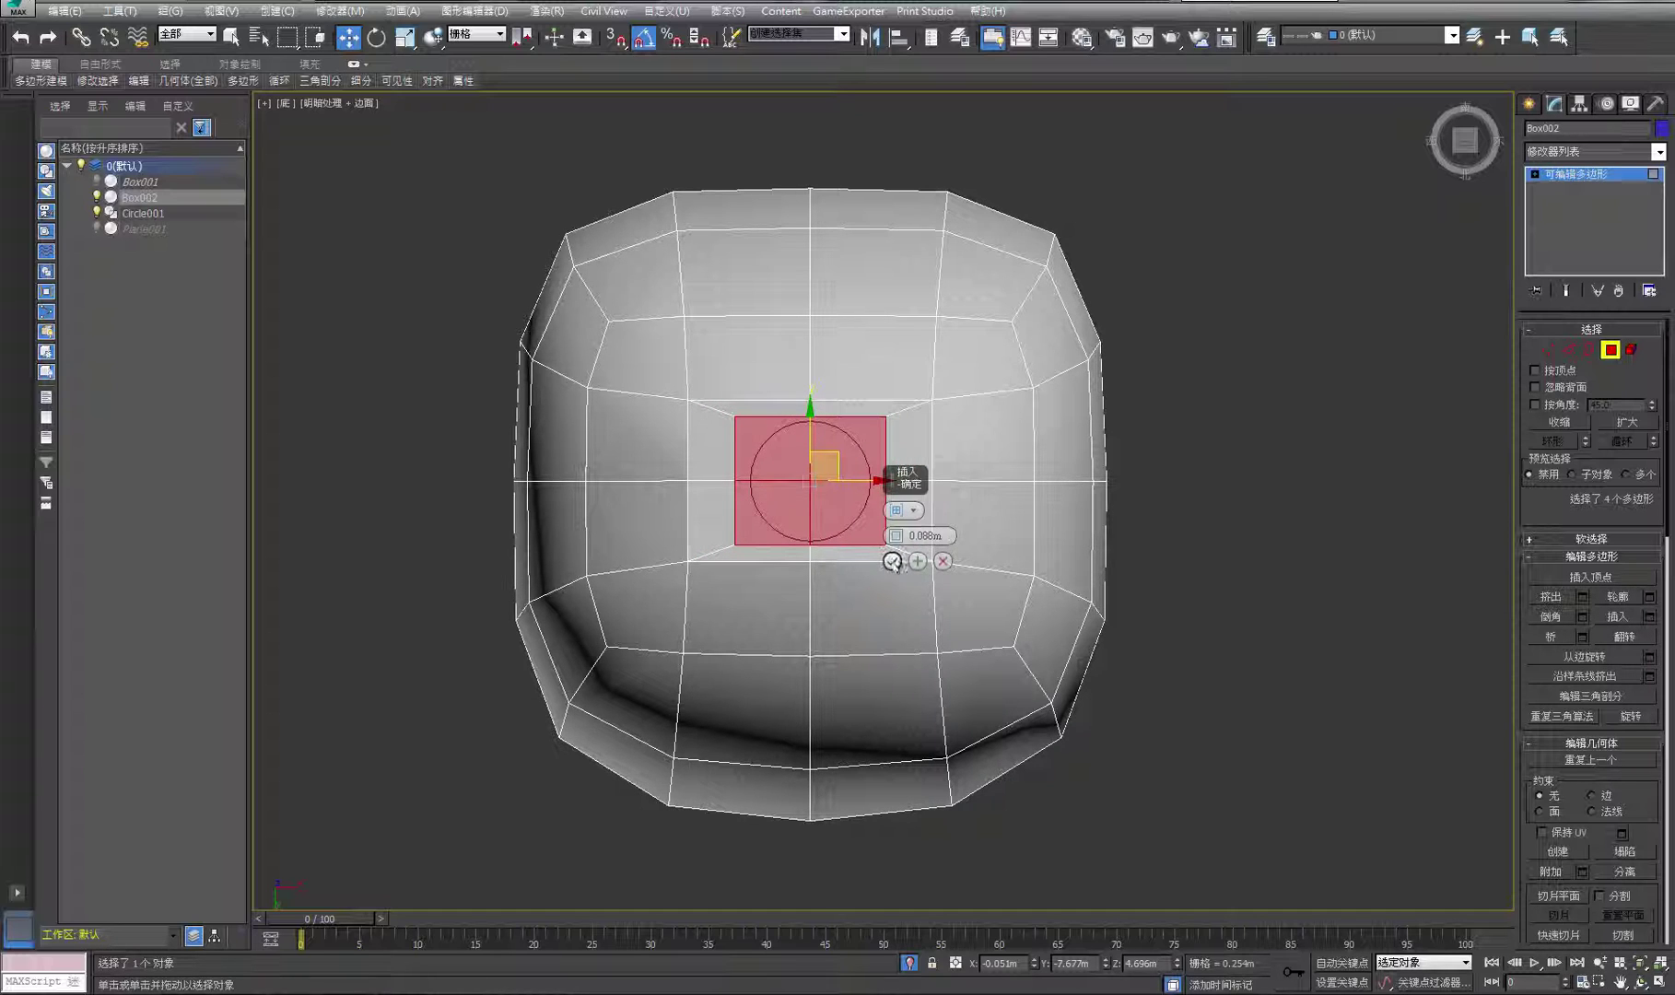
{"action": "left_click", "coordinate": [892, 561]}
{"action": "left_click", "coordinate": [1121, 487]}
{"action": "scroll", "coordinate": [774, 488], "scroll_direction": "up", "scroll_amount": 3}
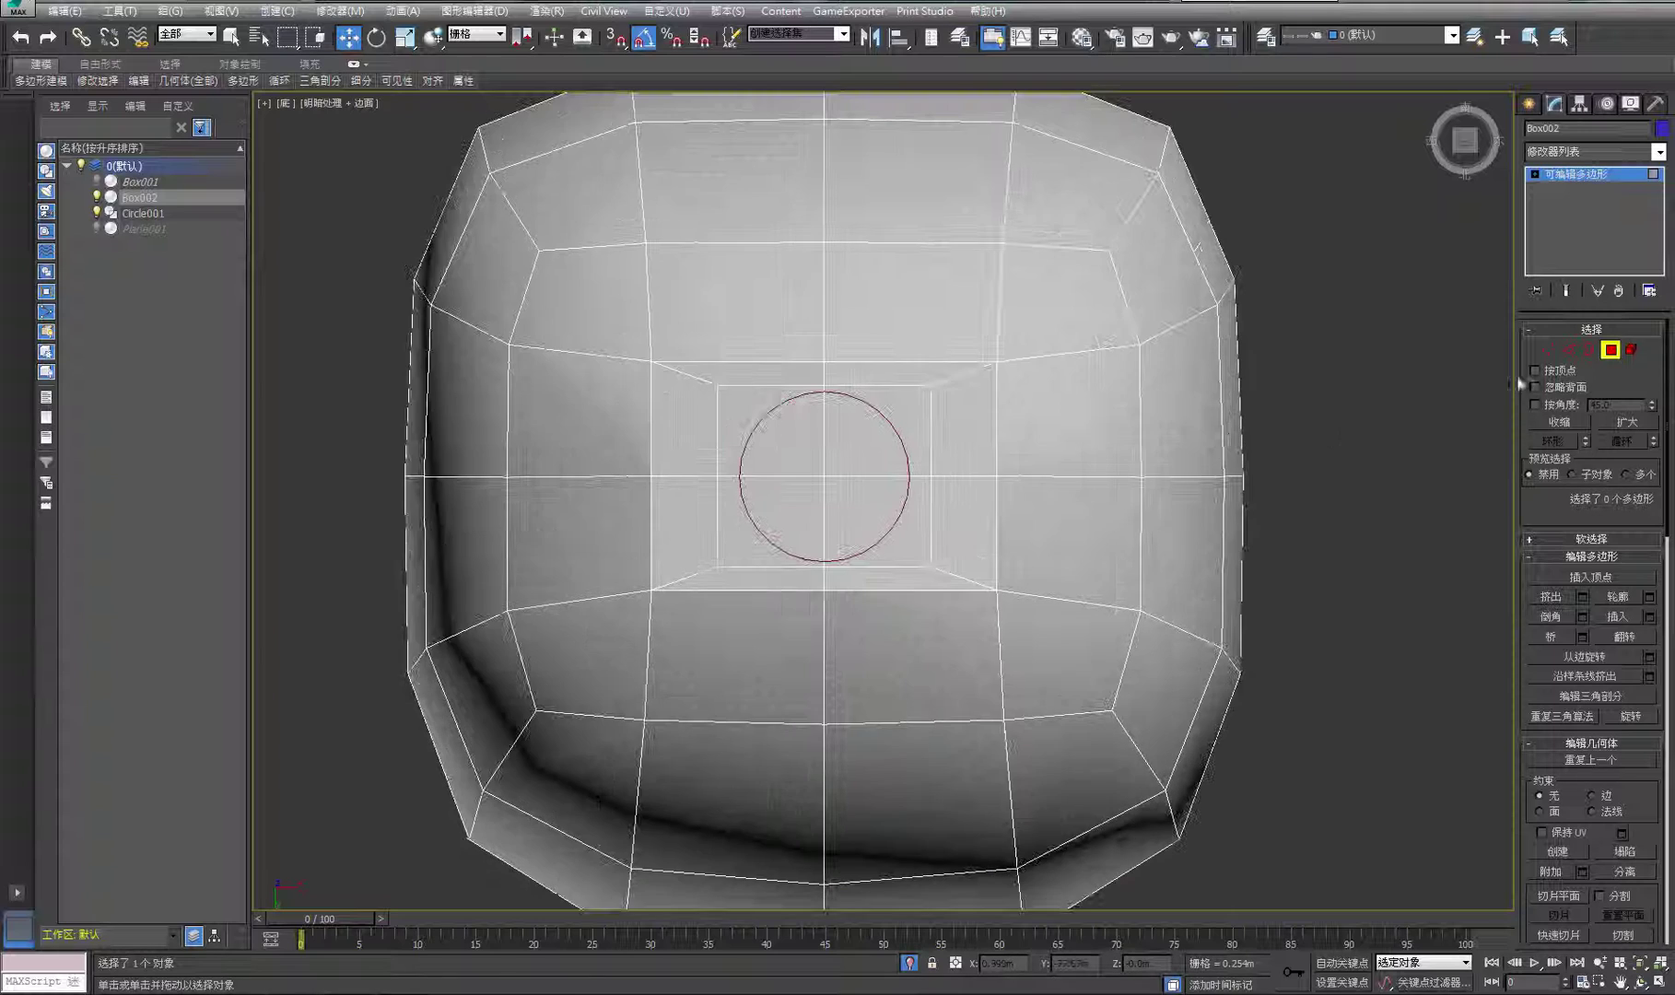
Move the inset's upper-middle, lower-middle, right-middle and upper-right vertices onto the red circle guide
{"action": "left_click", "coordinate": [1547, 351]}
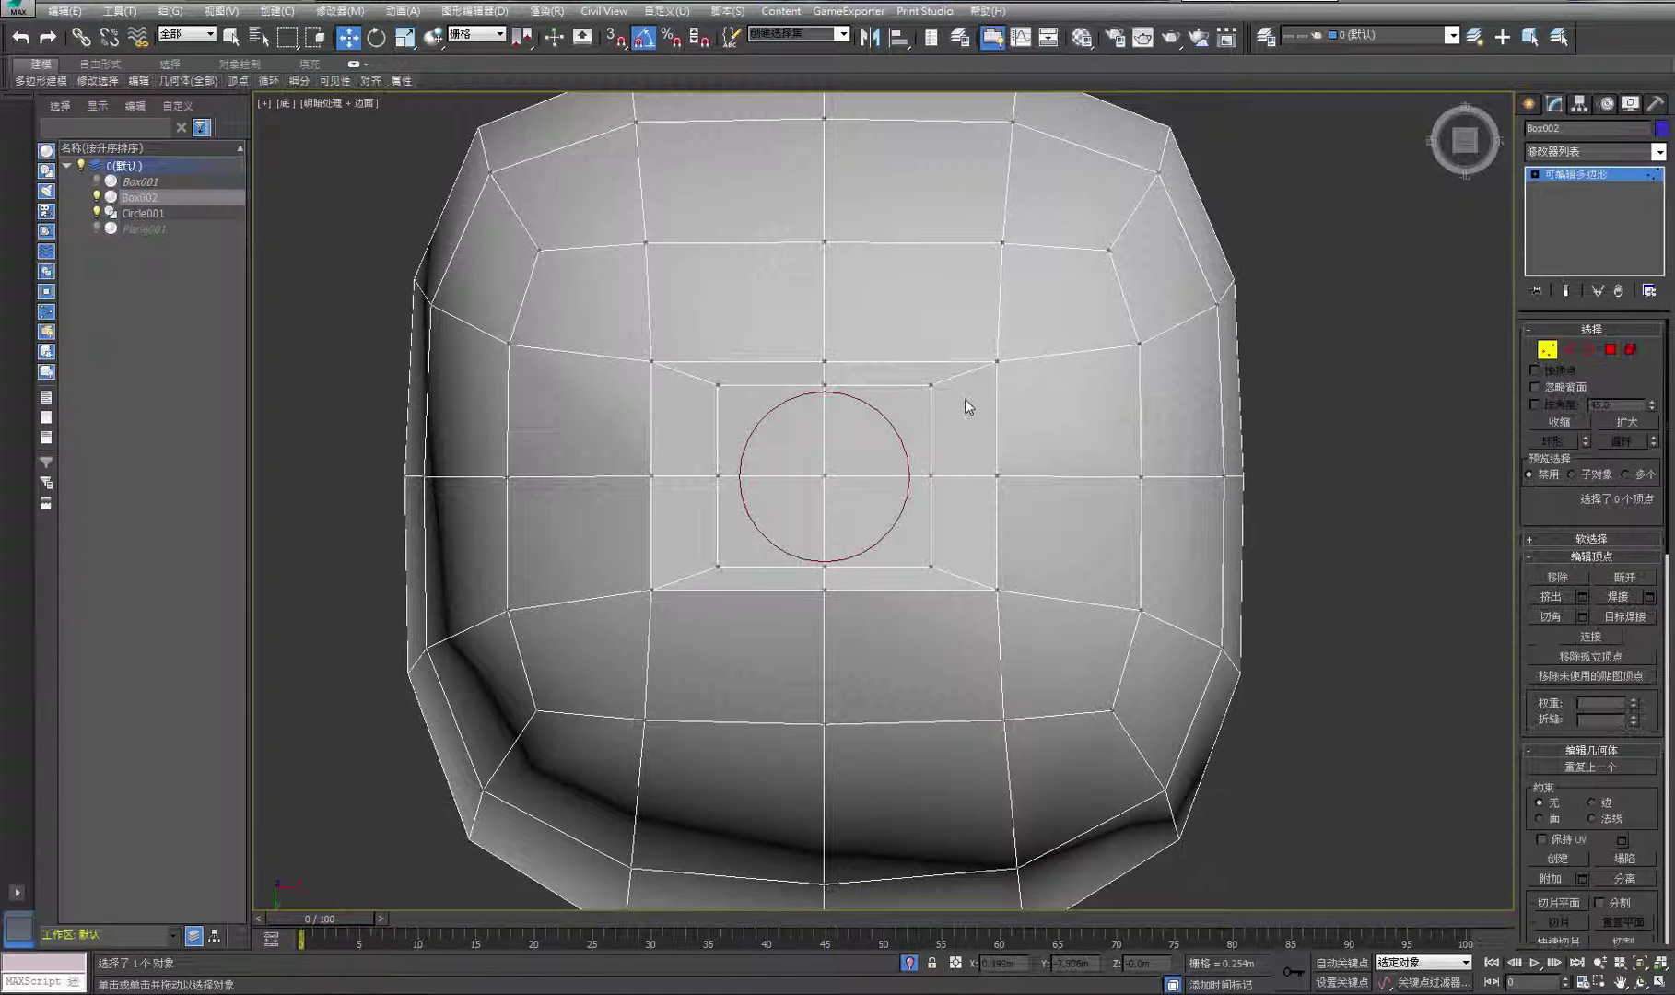
{"action": "left_click", "coordinate": [825, 385]}
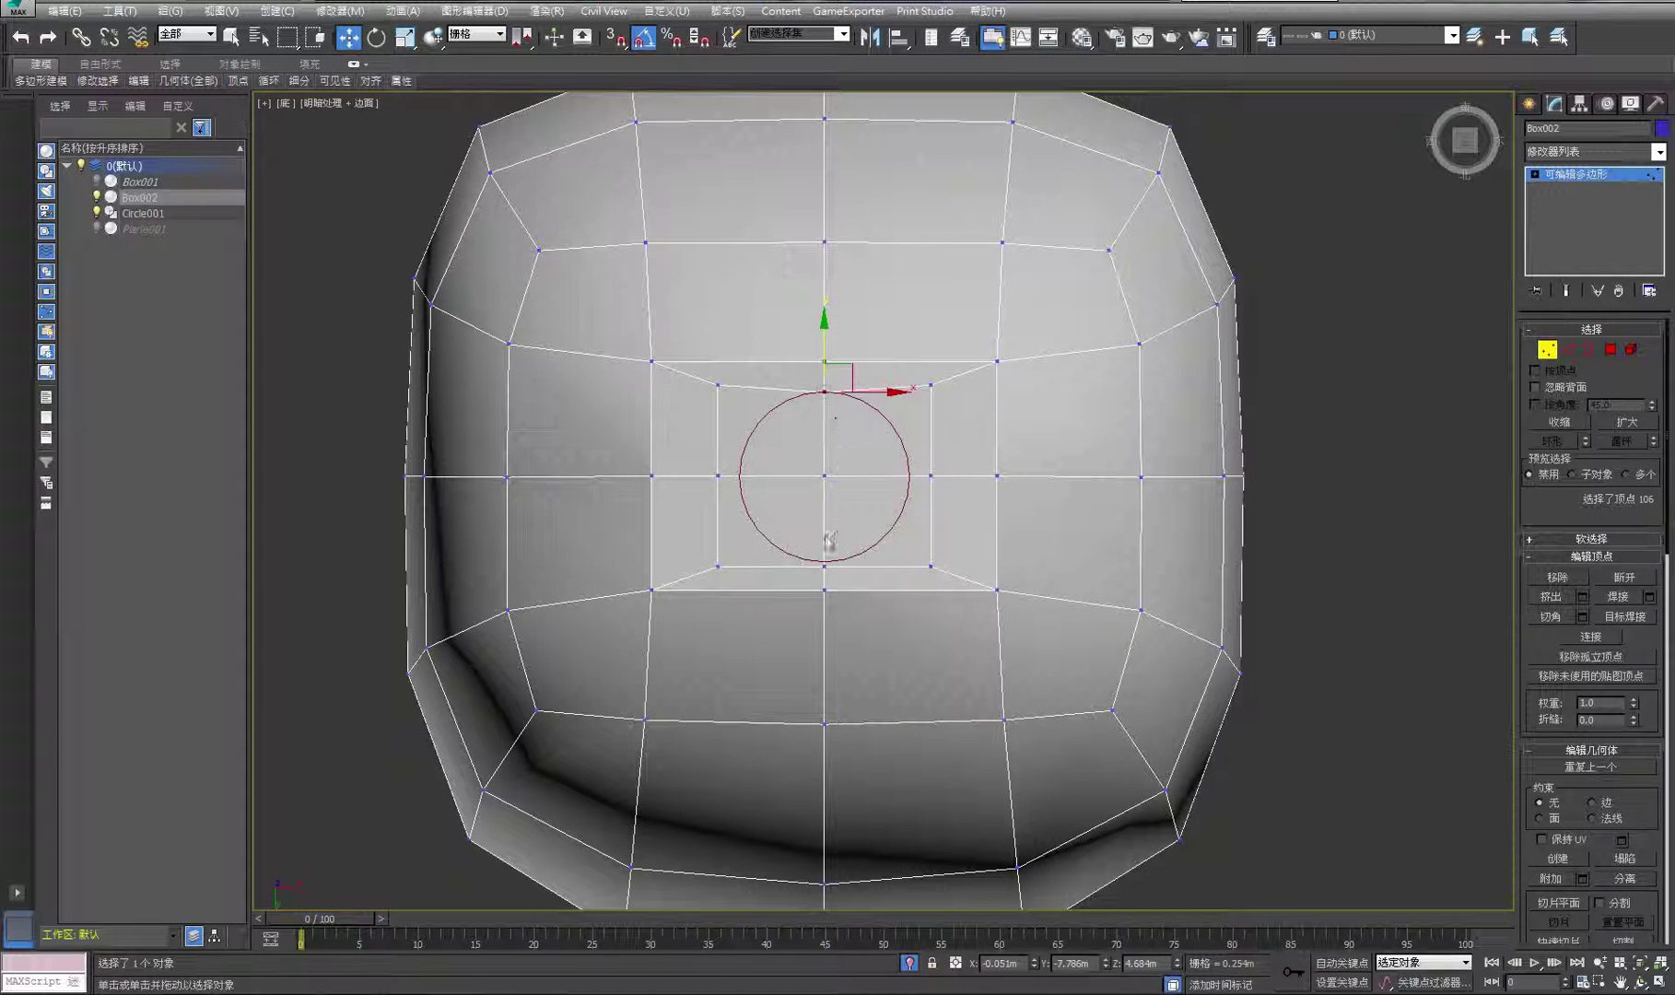
{"action": "left_click", "coordinate": [823, 564]}
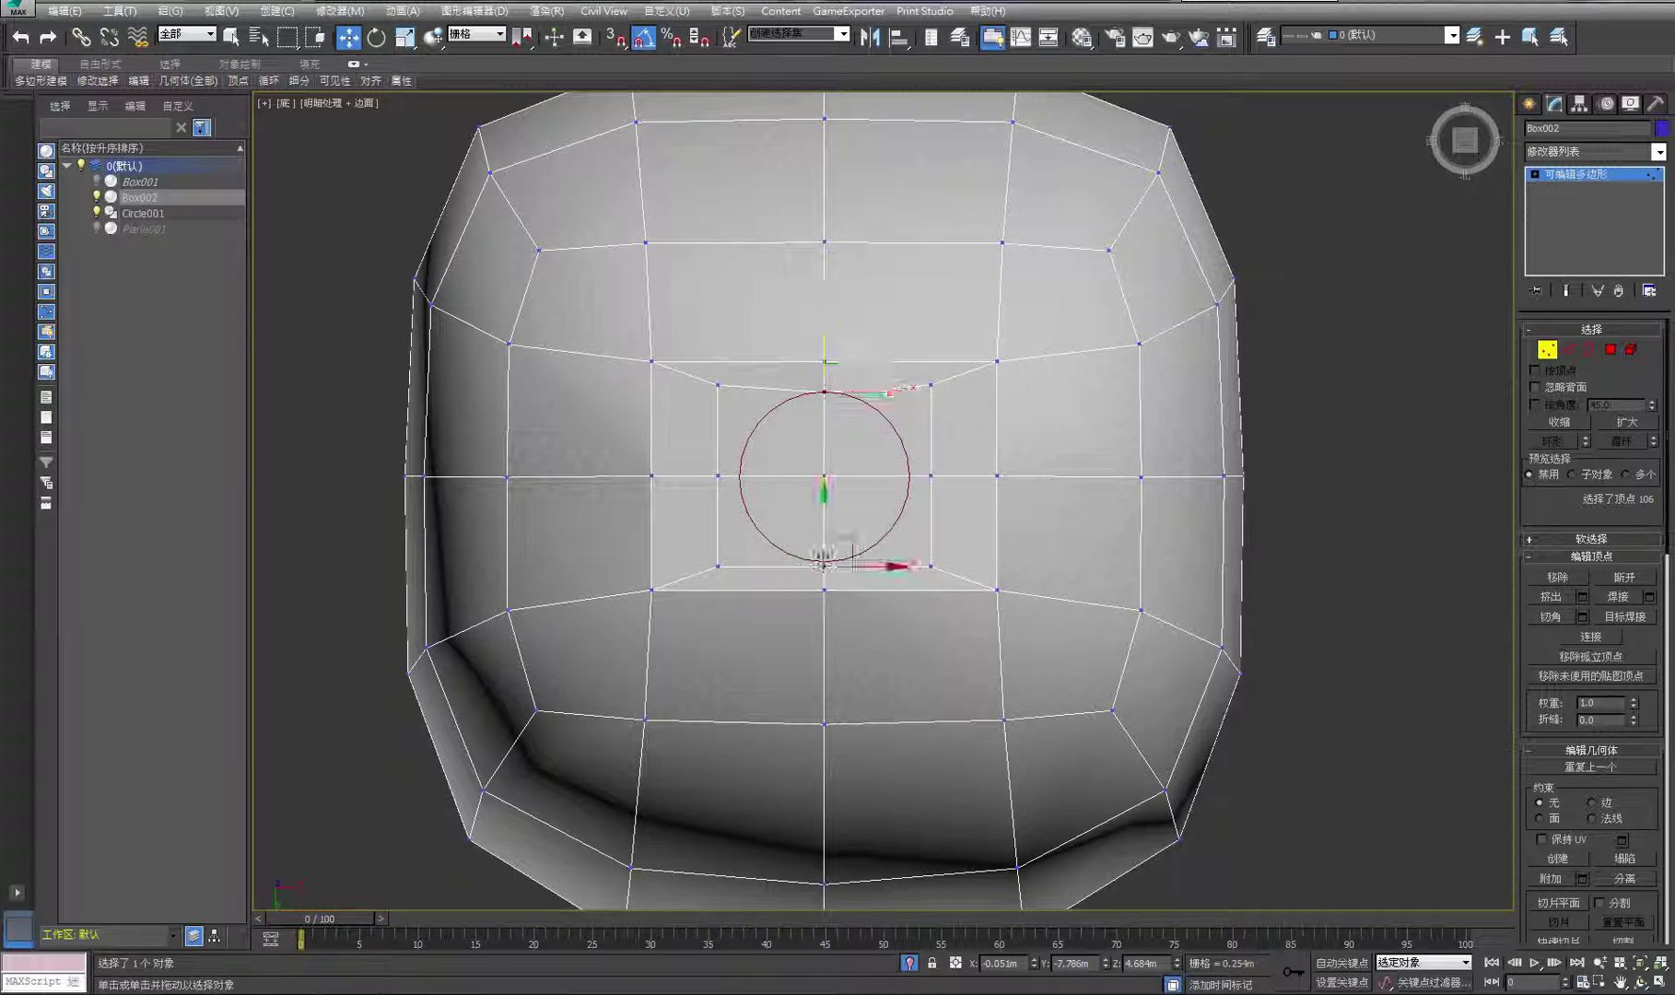
{"action": "left_click", "coordinate": [932, 476]}
{"action": "left_click_drag", "start_coordinate": [968, 476], "coordinate": [949, 475]}
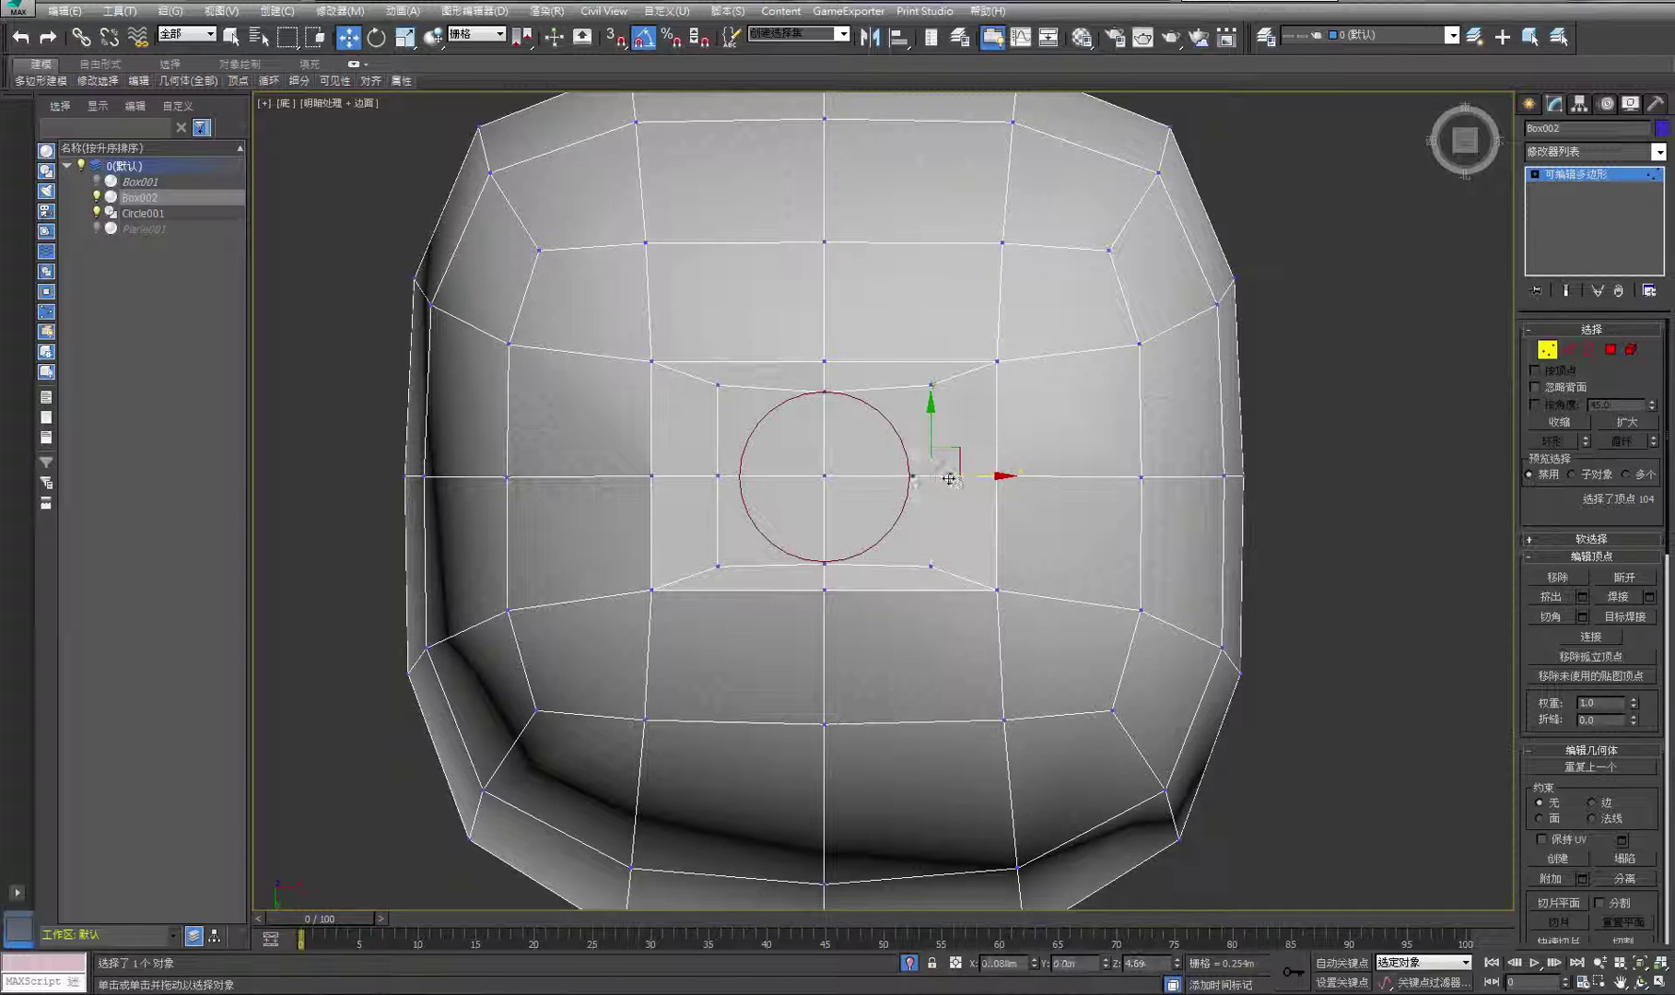
{"action": "left_click", "coordinate": [1114, 356]}
{"action": "left_click", "coordinate": [929, 387]}
{"action": "left_click_drag", "start_coordinate": [954, 363], "coordinate": [910, 390]}
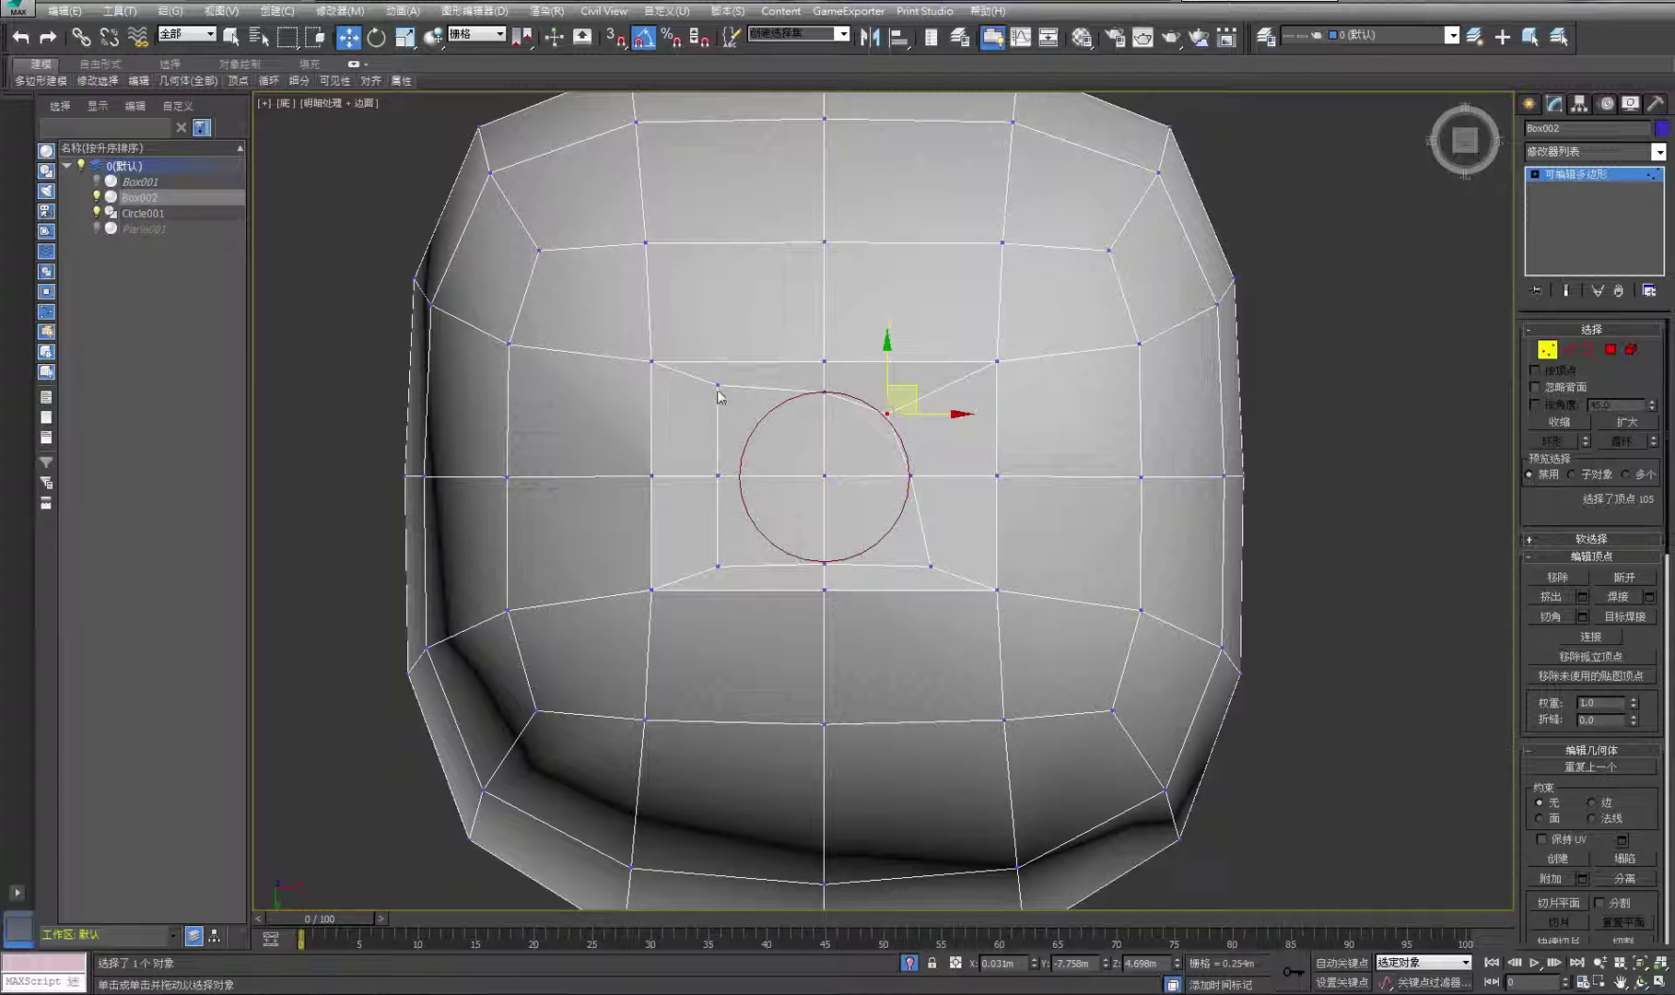
Move the inset's three left-side vertices and its lower-right vertex onto the circle guide to round the outline
{"action": "left_click_drag", "start_coordinate": [718, 384], "coordinate": [763, 413]}
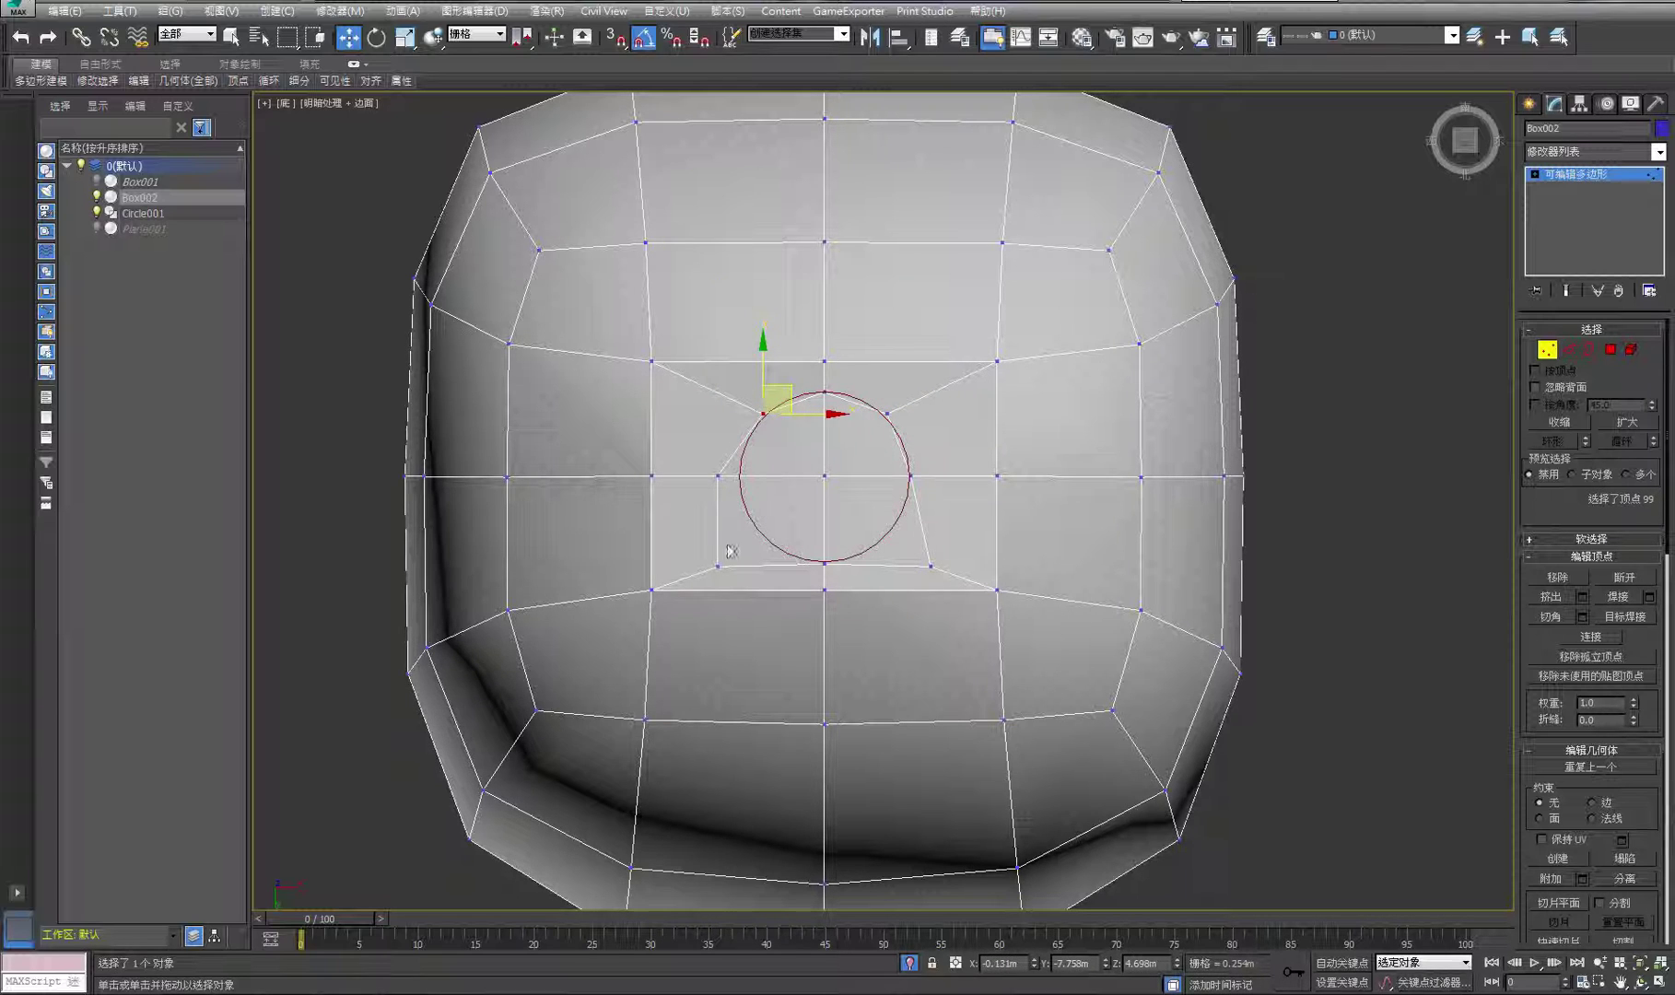
{"action": "left_click_drag", "start_coordinate": [728, 563], "coordinate": [767, 544]}
{"action": "left_click_drag", "start_coordinate": [717, 476], "coordinate": [738, 475]}
{"action": "left_click_drag", "start_coordinate": [930, 567], "coordinate": [887, 541]}
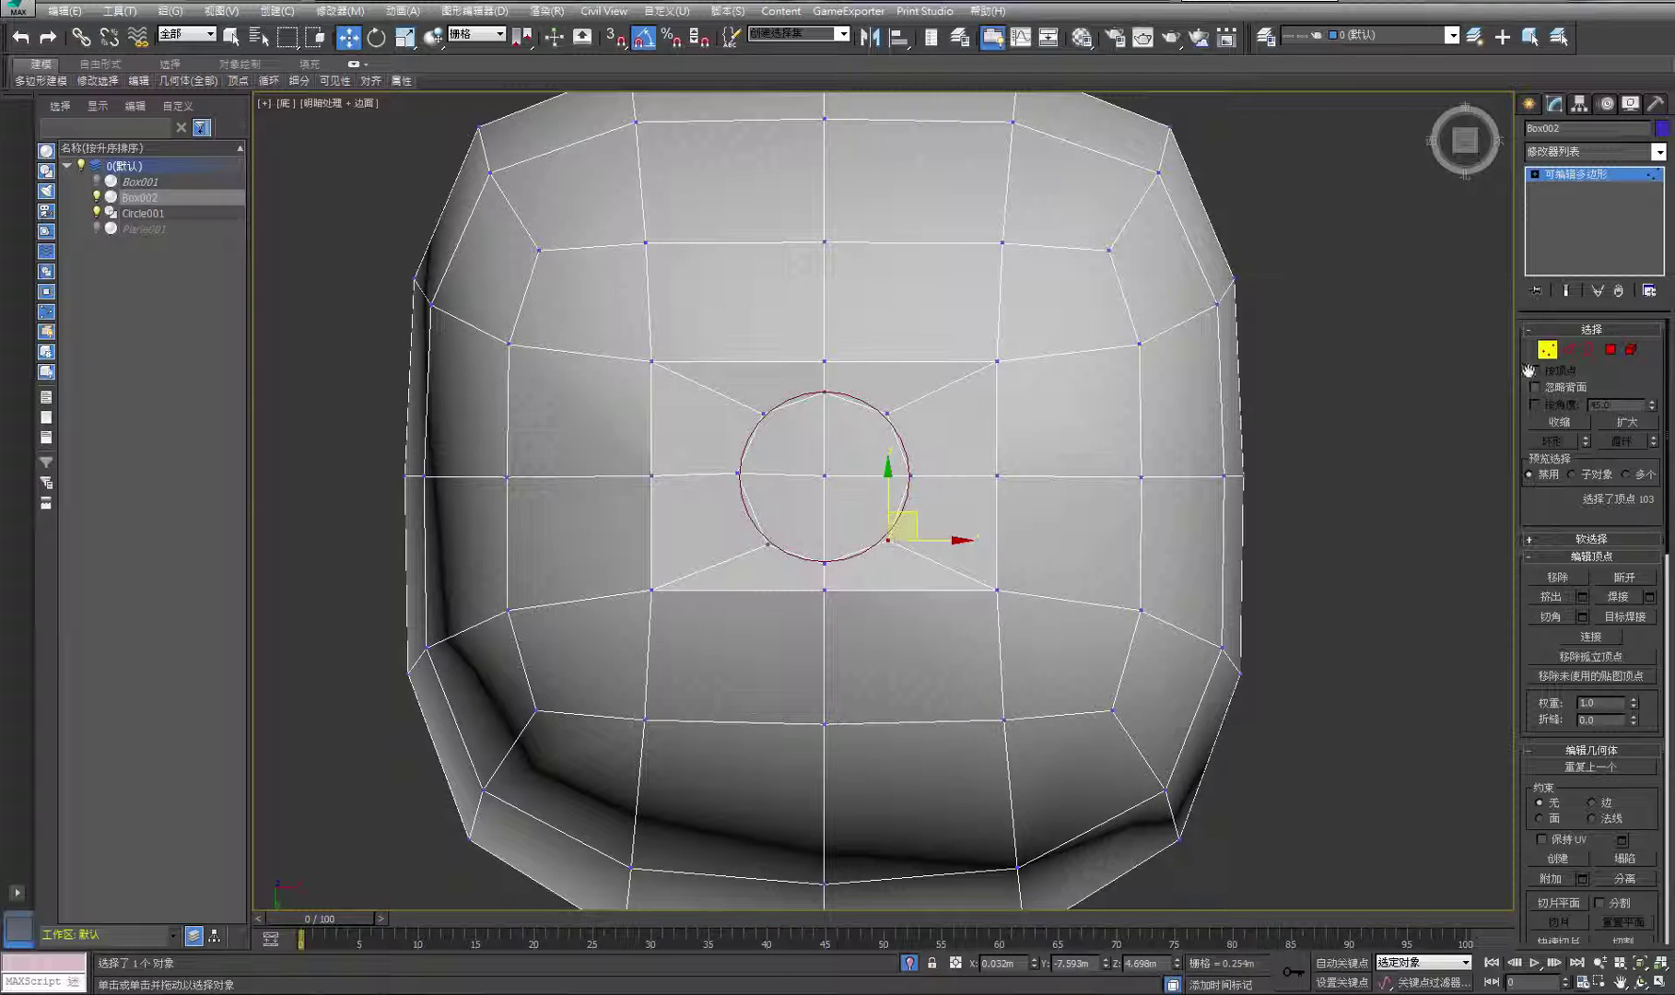
Delete the four polygons inside the circle guide to open the neck hole under the head
{"action": "left_click", "coordinate": [1609, 348]}
{"action": "left_click", "coordinate": [843, 428]}
{"action": "left_click", "coordinate": [866, 511], "text": "ctrl"}
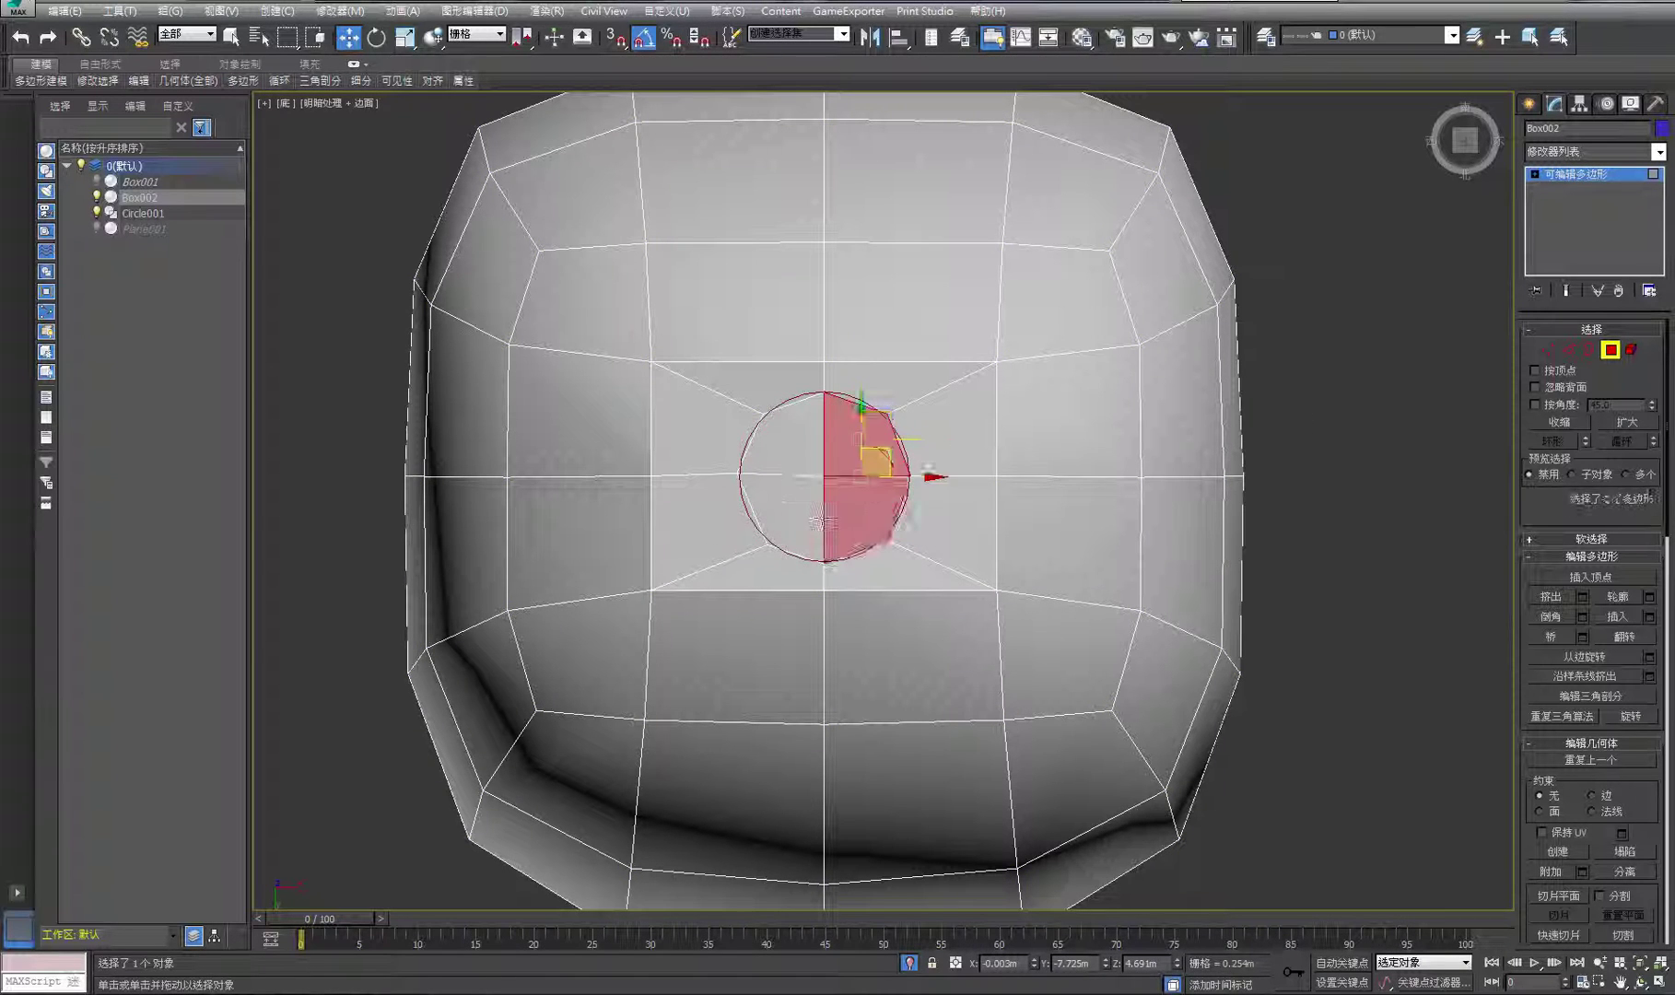
{"action": "left_click", "coordinate": [789, 521], "text": "ctrl"}
{"action": "left_click", "coordinate": [794, 461], "text": "ctrl"}
{"action": "left_click", "coordinate": [1291, 446]}
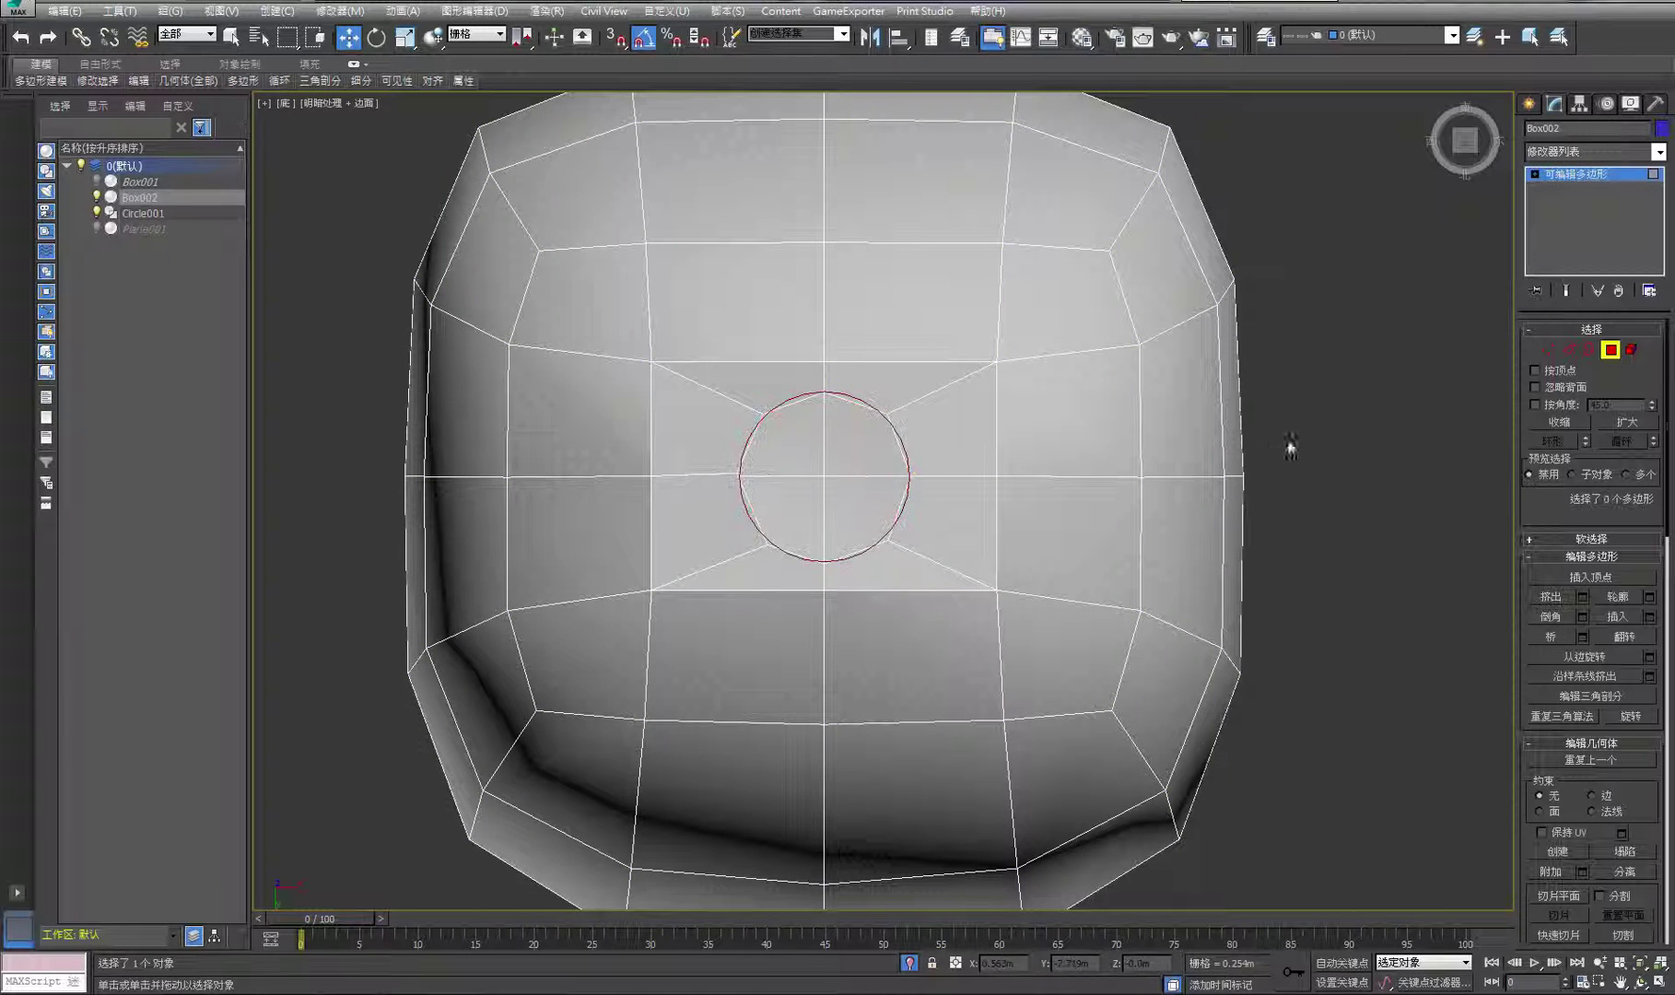
Select the border of the round opening under the head in the maximized perspective view
{"action": "left_click", "coordinate": [1660, 983]}
{"action": "mouse_move", "coordinate": [1333, 733]}
{"action": "middle_mouse_down"}
{"action": "mouse_move", "coordinate": [1307, 660]}
{"action": "mouse_move", "coordinate": [1281, 700]}
{"action": "mouse_move", "coordinate": [1334, 724]}
{"action": "middle_mouse_up"}
{"action": "left_click", "coordinate": [1639, 983]}
{"action": "middle_click_drag", "start_coordinate": [1224, 694], "coordinate": [1221, 686], "text": "alt"}
{"action": "left_click", "coordinate": [1658, 983]}
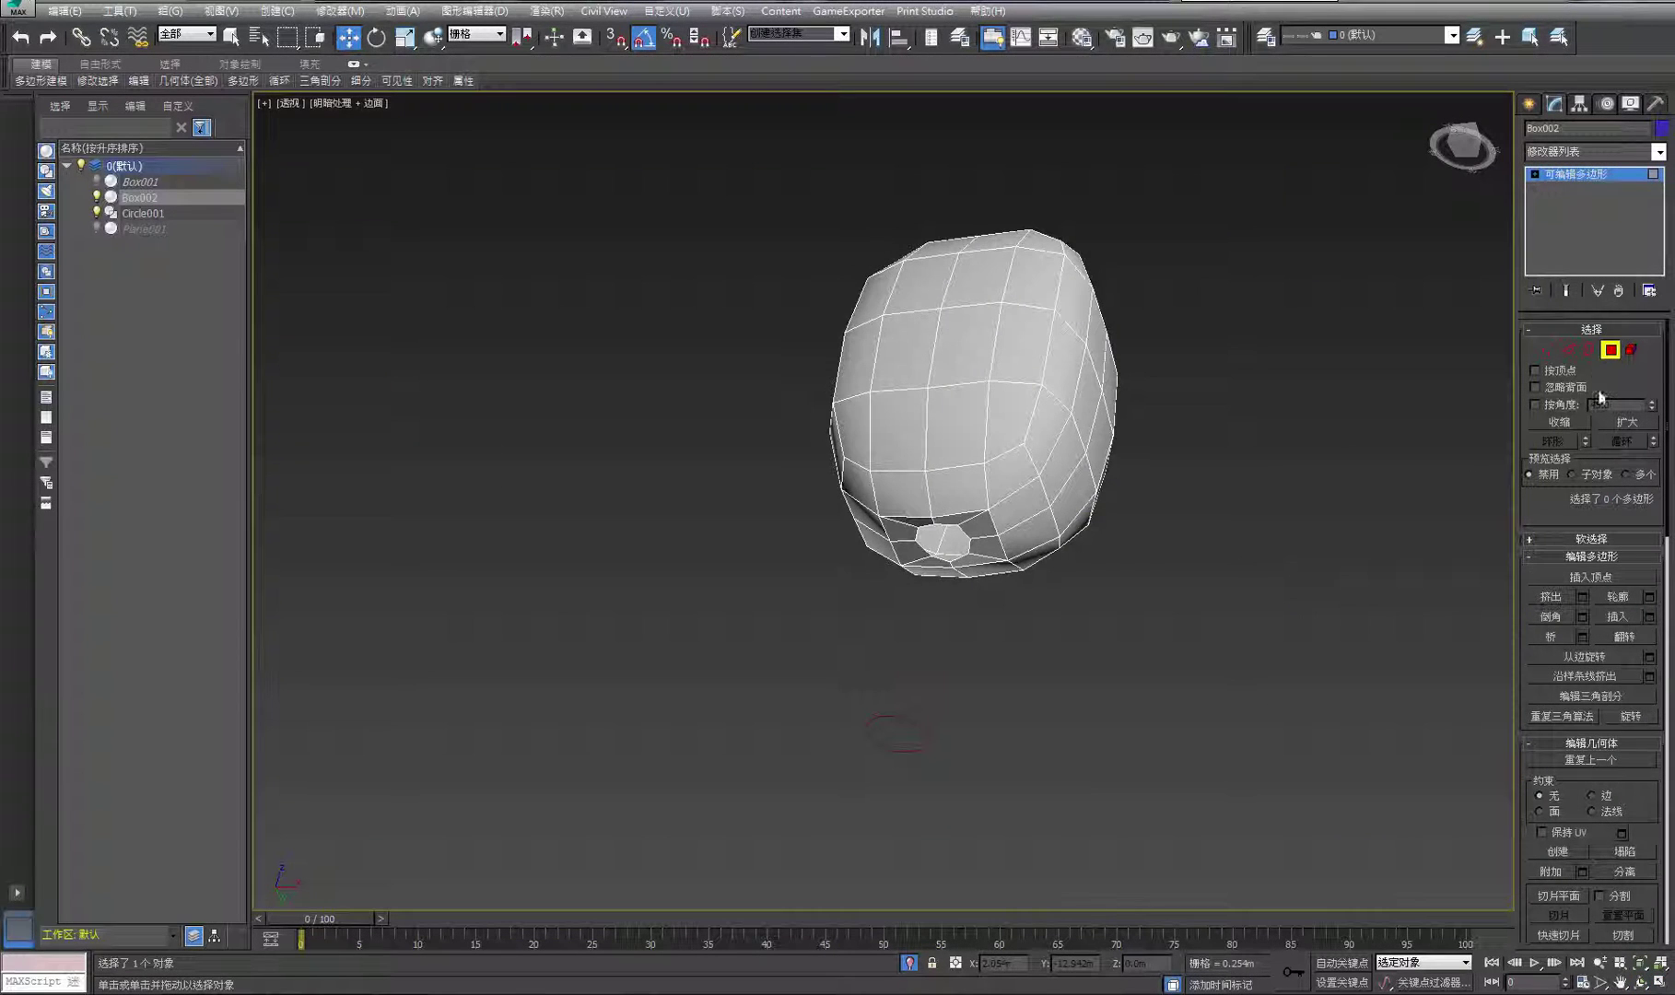
{"action": "left_click", "coordinate": [1590, 350]}
{"action": "middle_click_drag", "start_coordinate": [1152, 590], "coordinate": [1172, 637]}
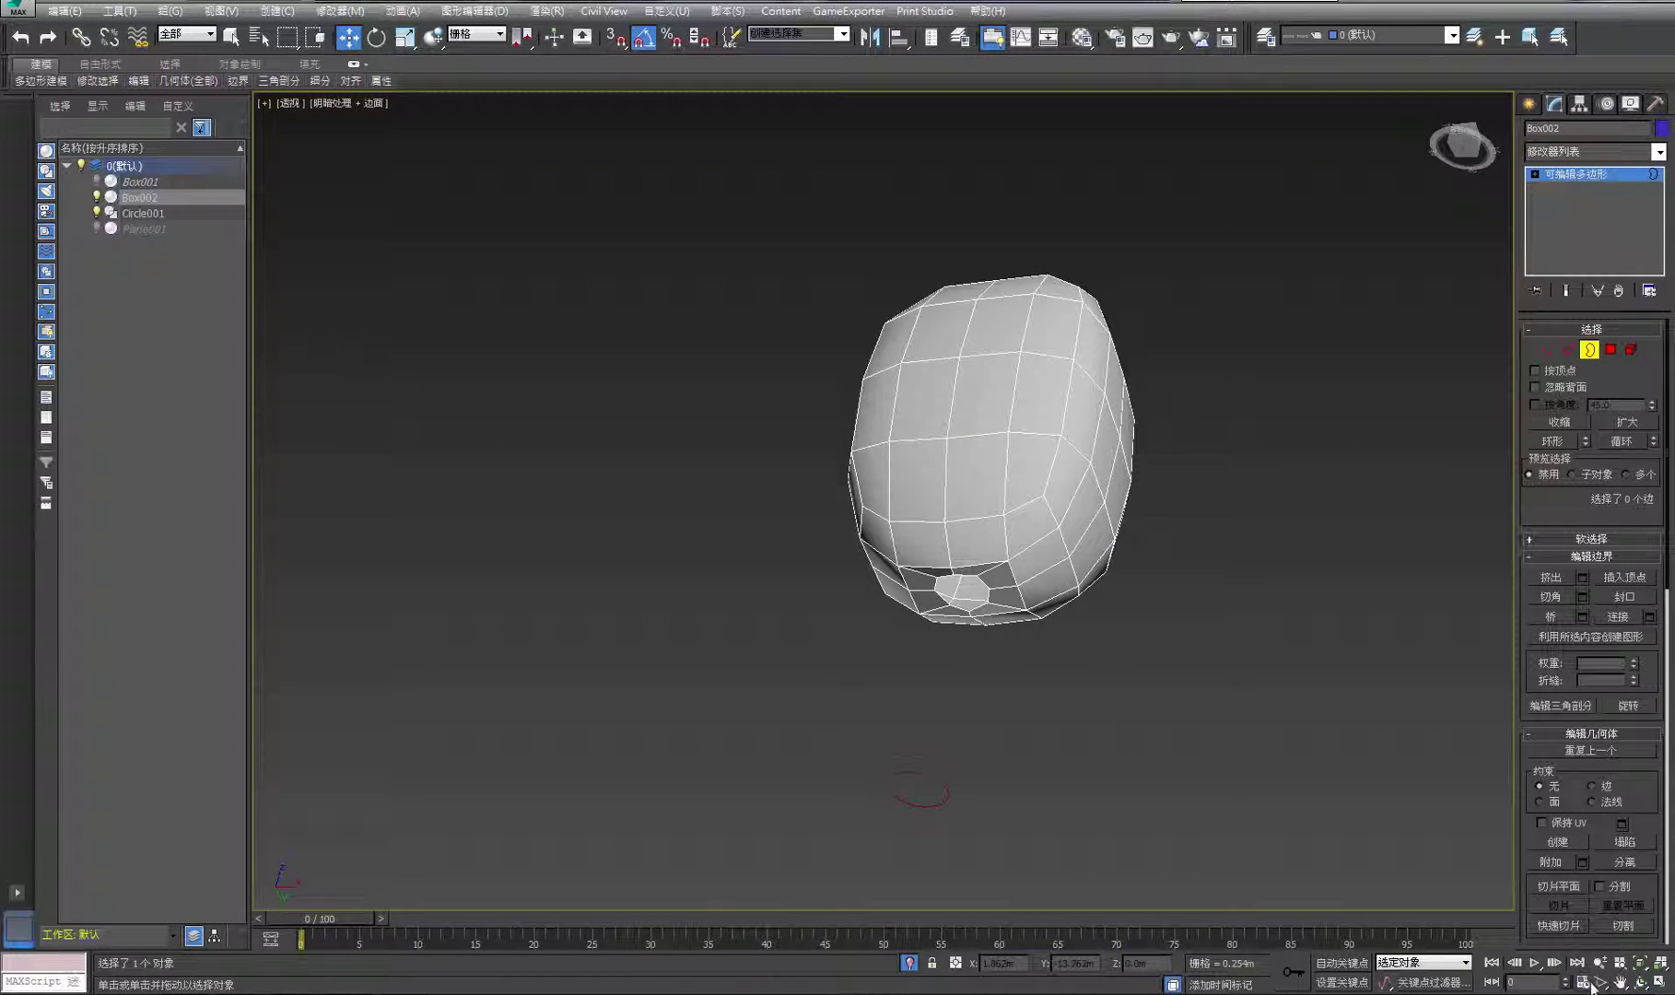
{"action": "scroll", "coordinate": [1123, 644], "scroll_direction": "up", "scroll_amount": 4}
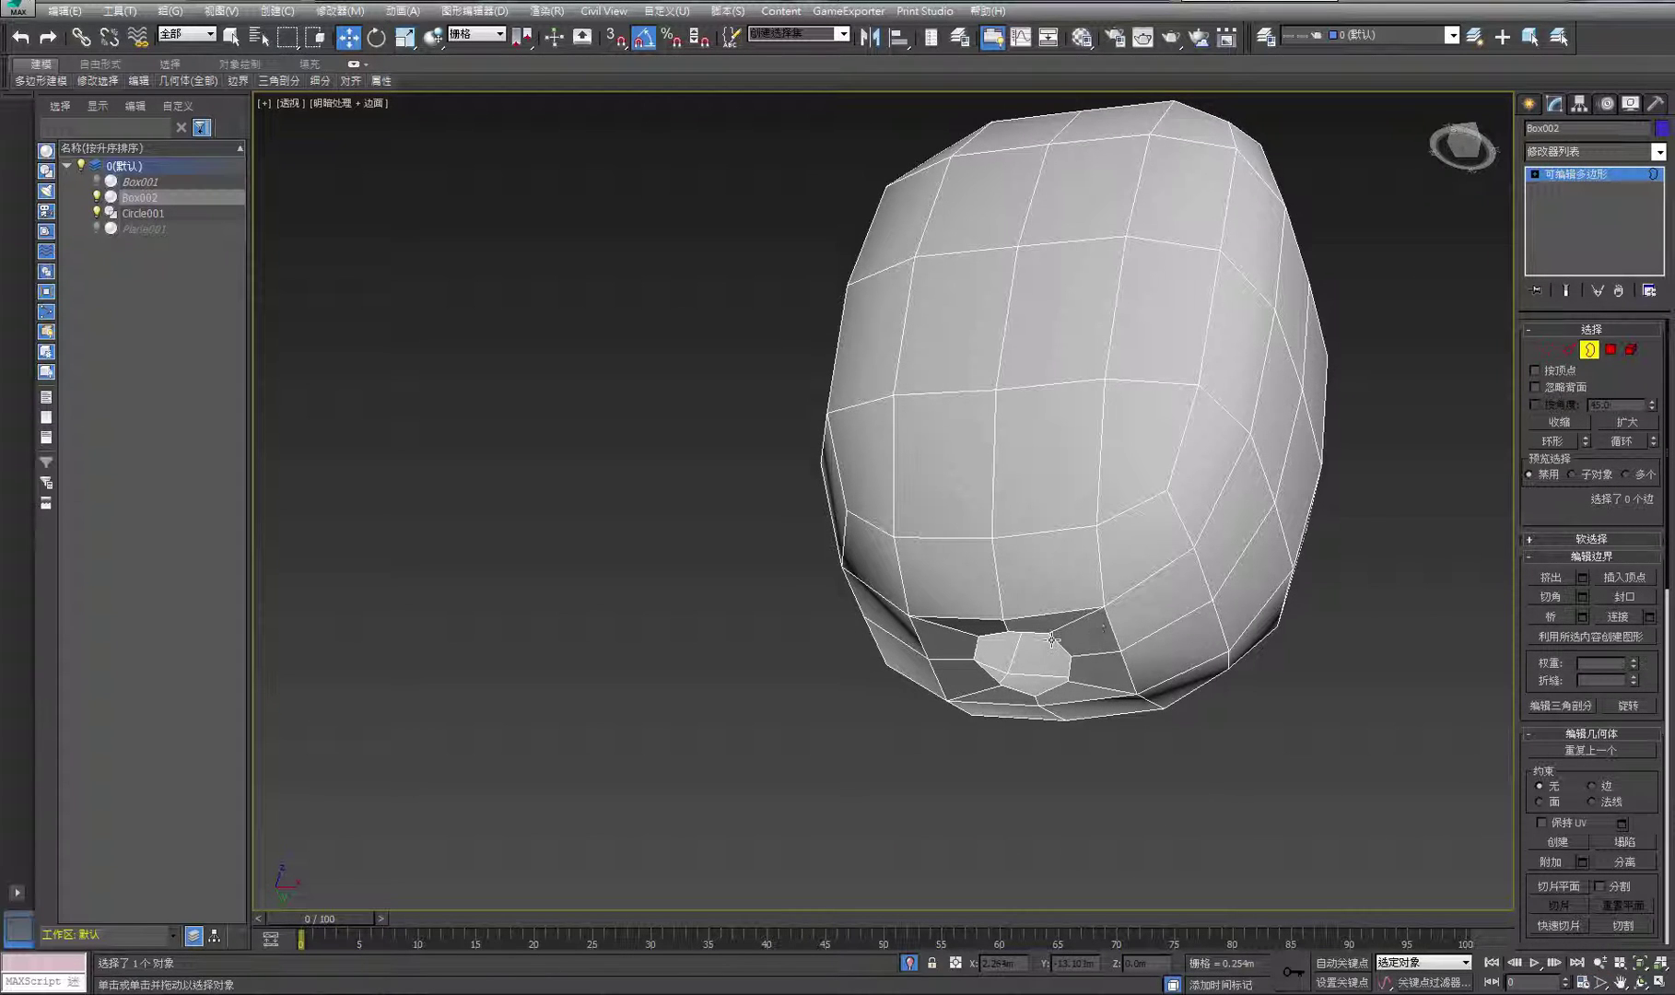
{"action": "left_click", "coordinate": [1590, 350]}
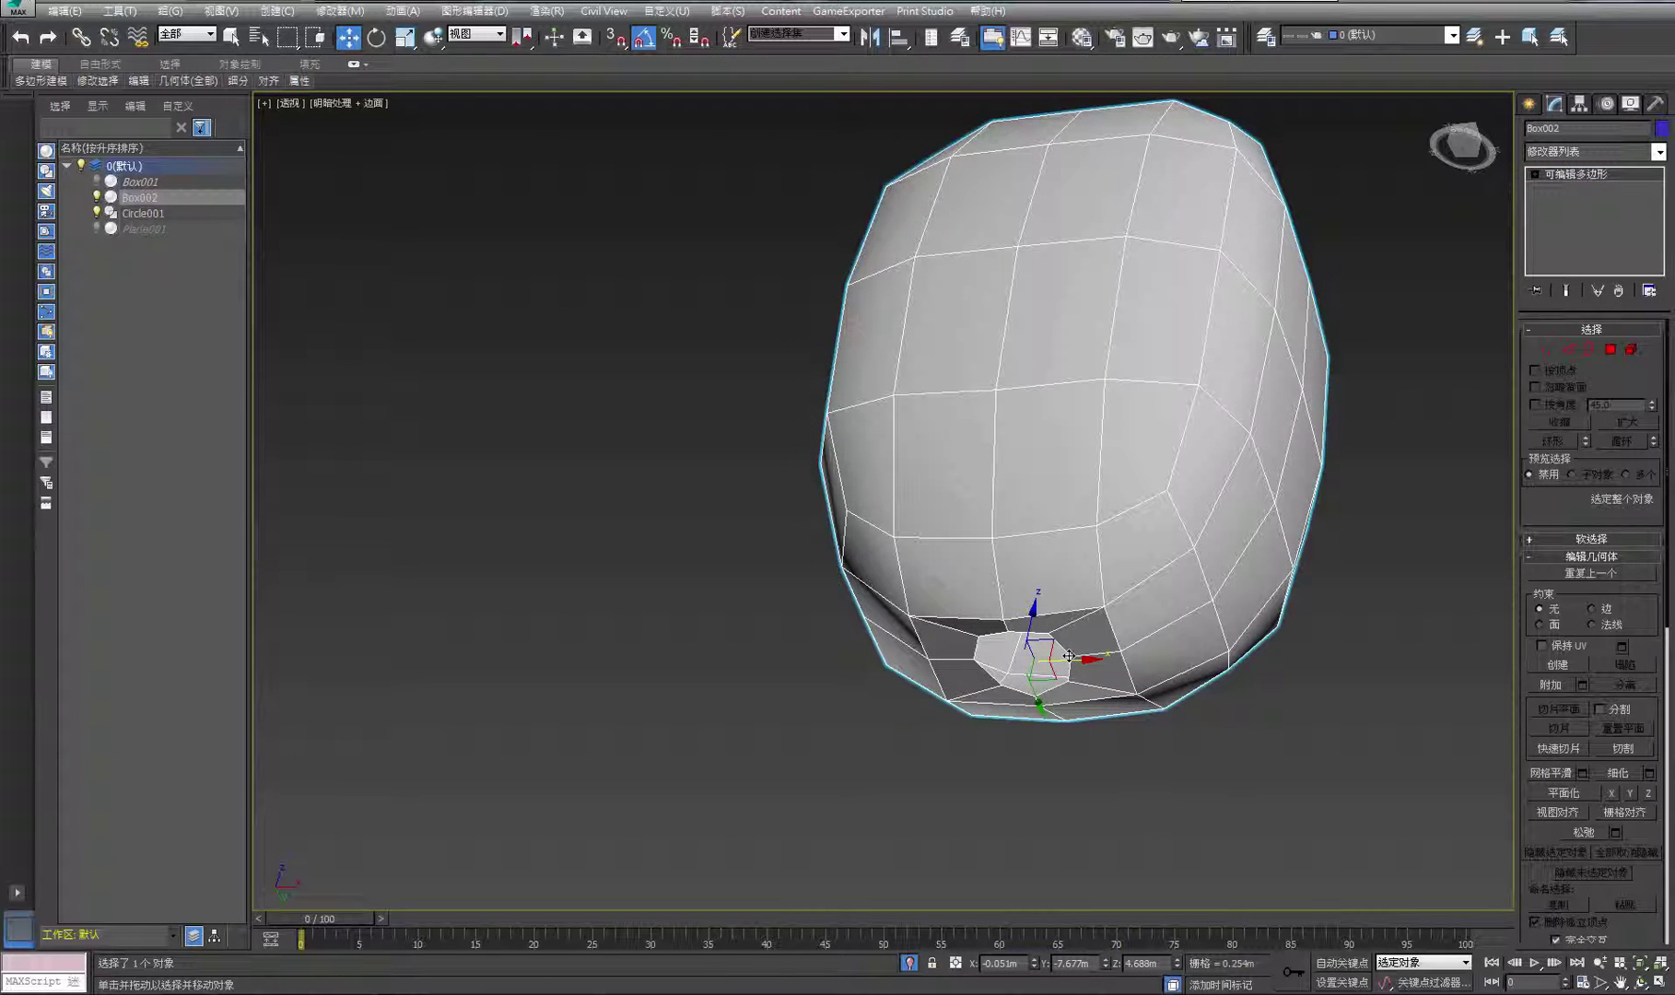
{"action": "left_click", "coordinate": [1128, 748]}
{"action": "left_click", "coordinate": [1060, 648]}
{"action": "left_click", "coordinate": [1592, 352]}
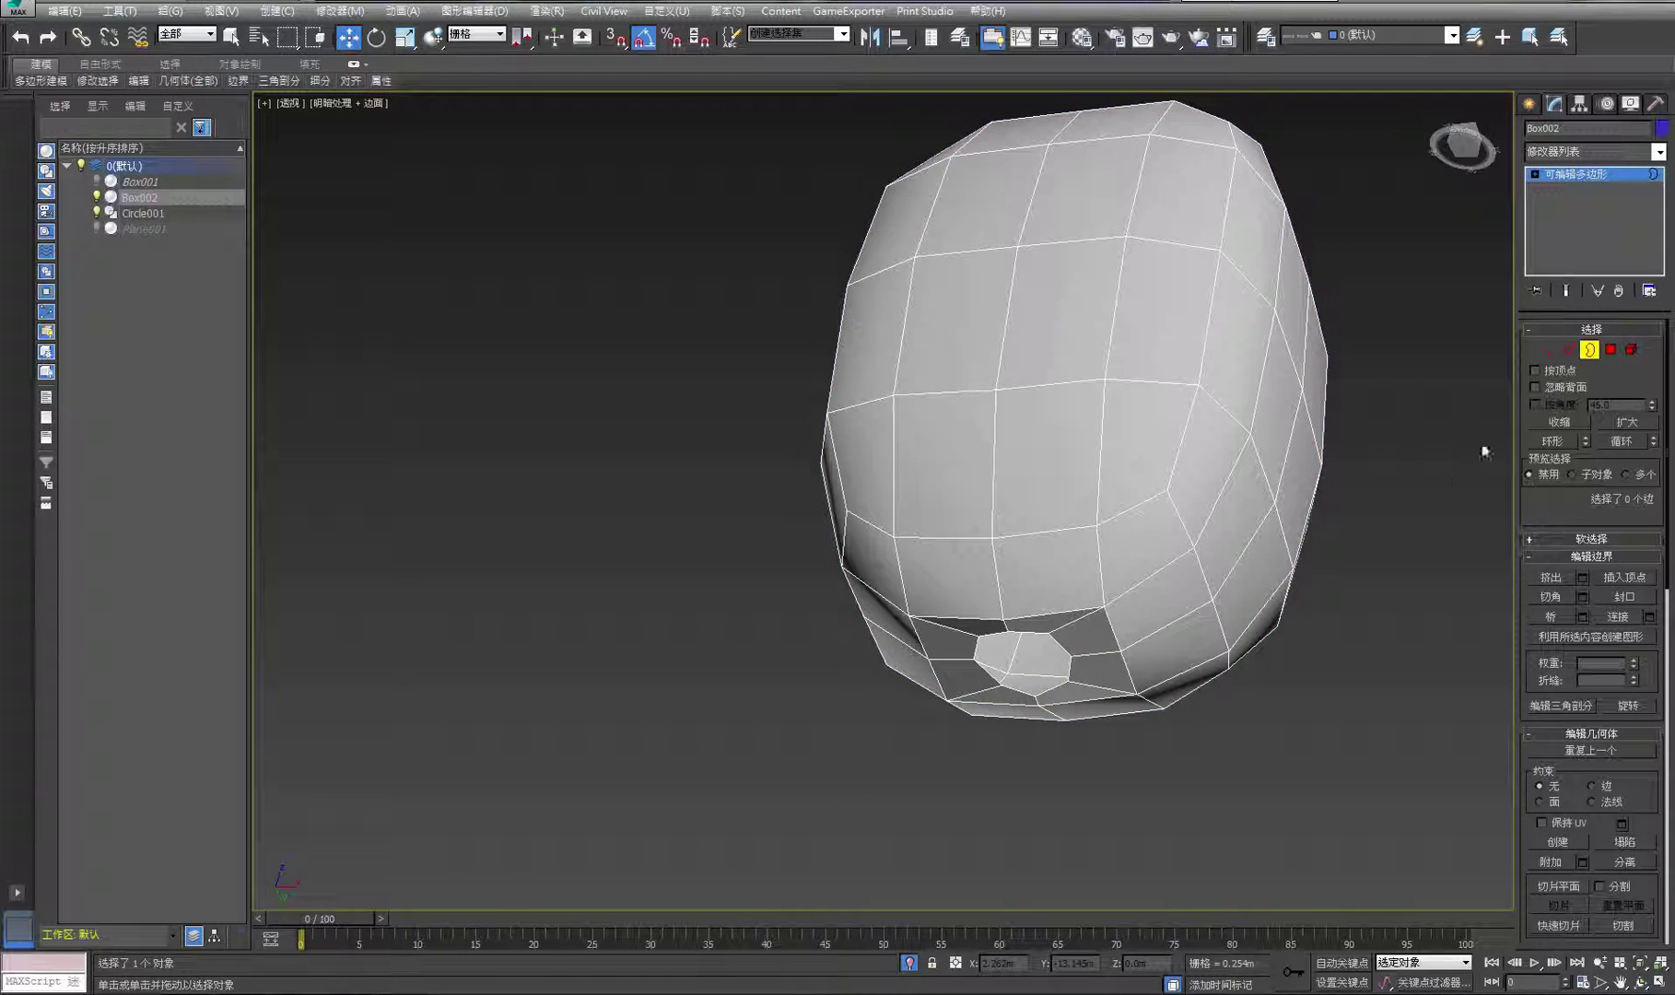
{"action": "left_click", "coordinate": [1059, 645]}
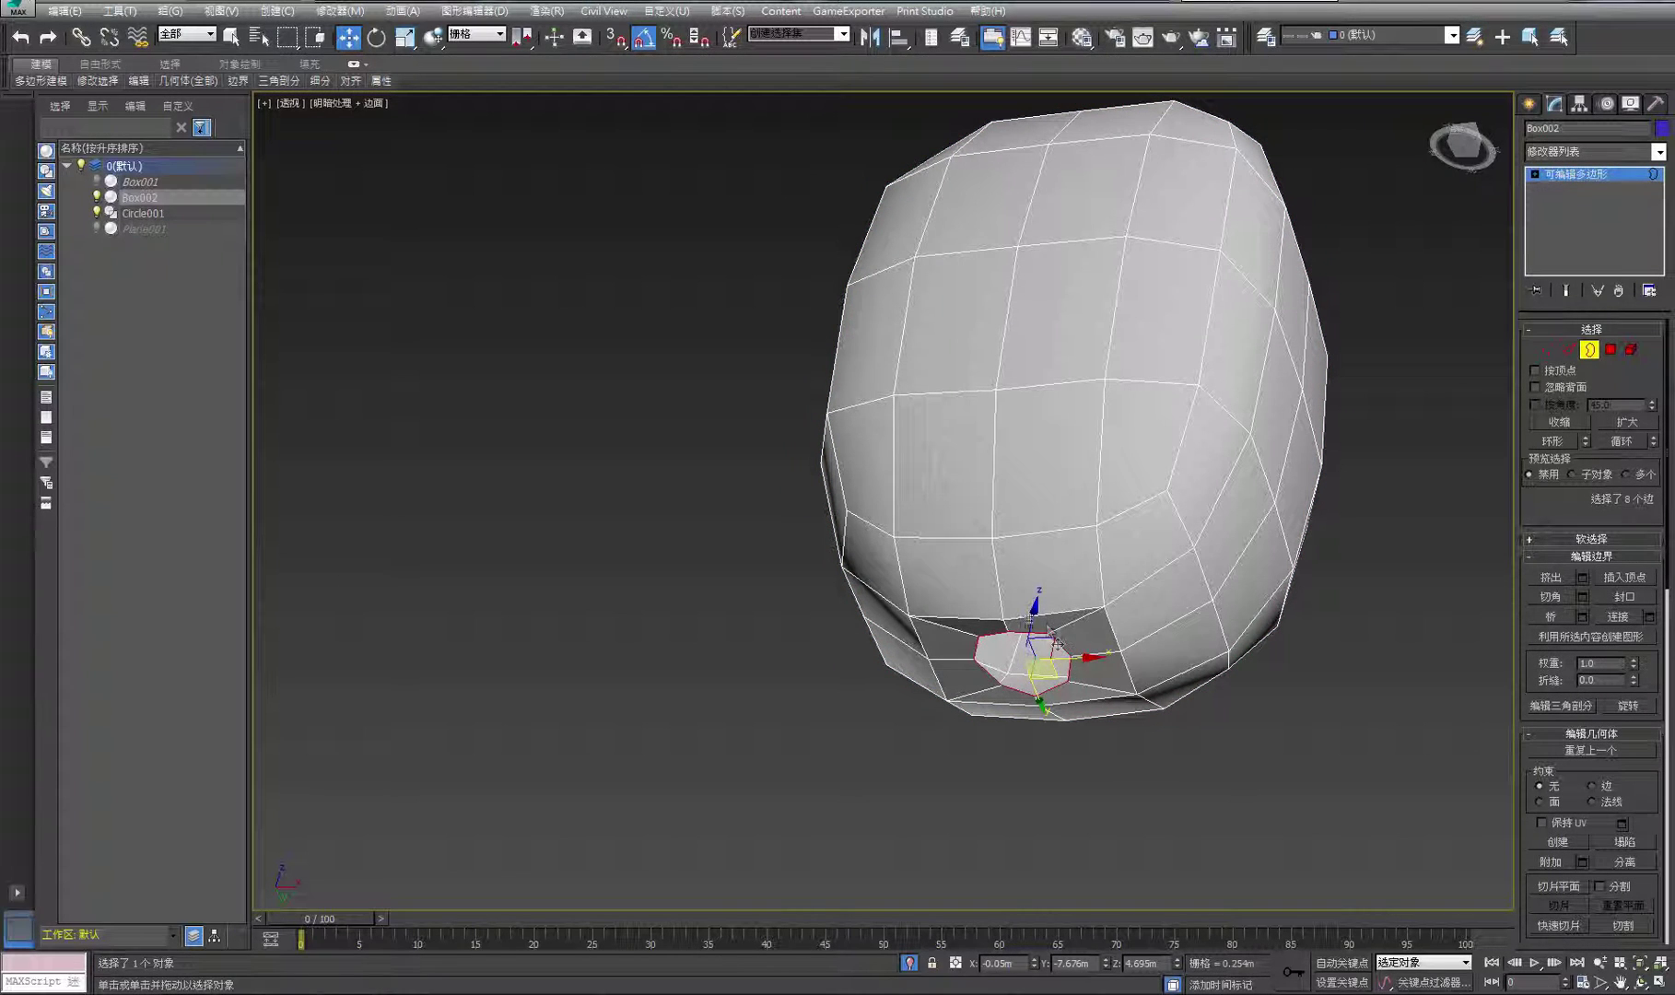
Extend the opening's border straight down by about 0.2 m to form a neck under the head
{"action": "middle_click_drag", "start_coordinate": [1050, 650], "coordinate": [1002, 621], "text": "alt"}
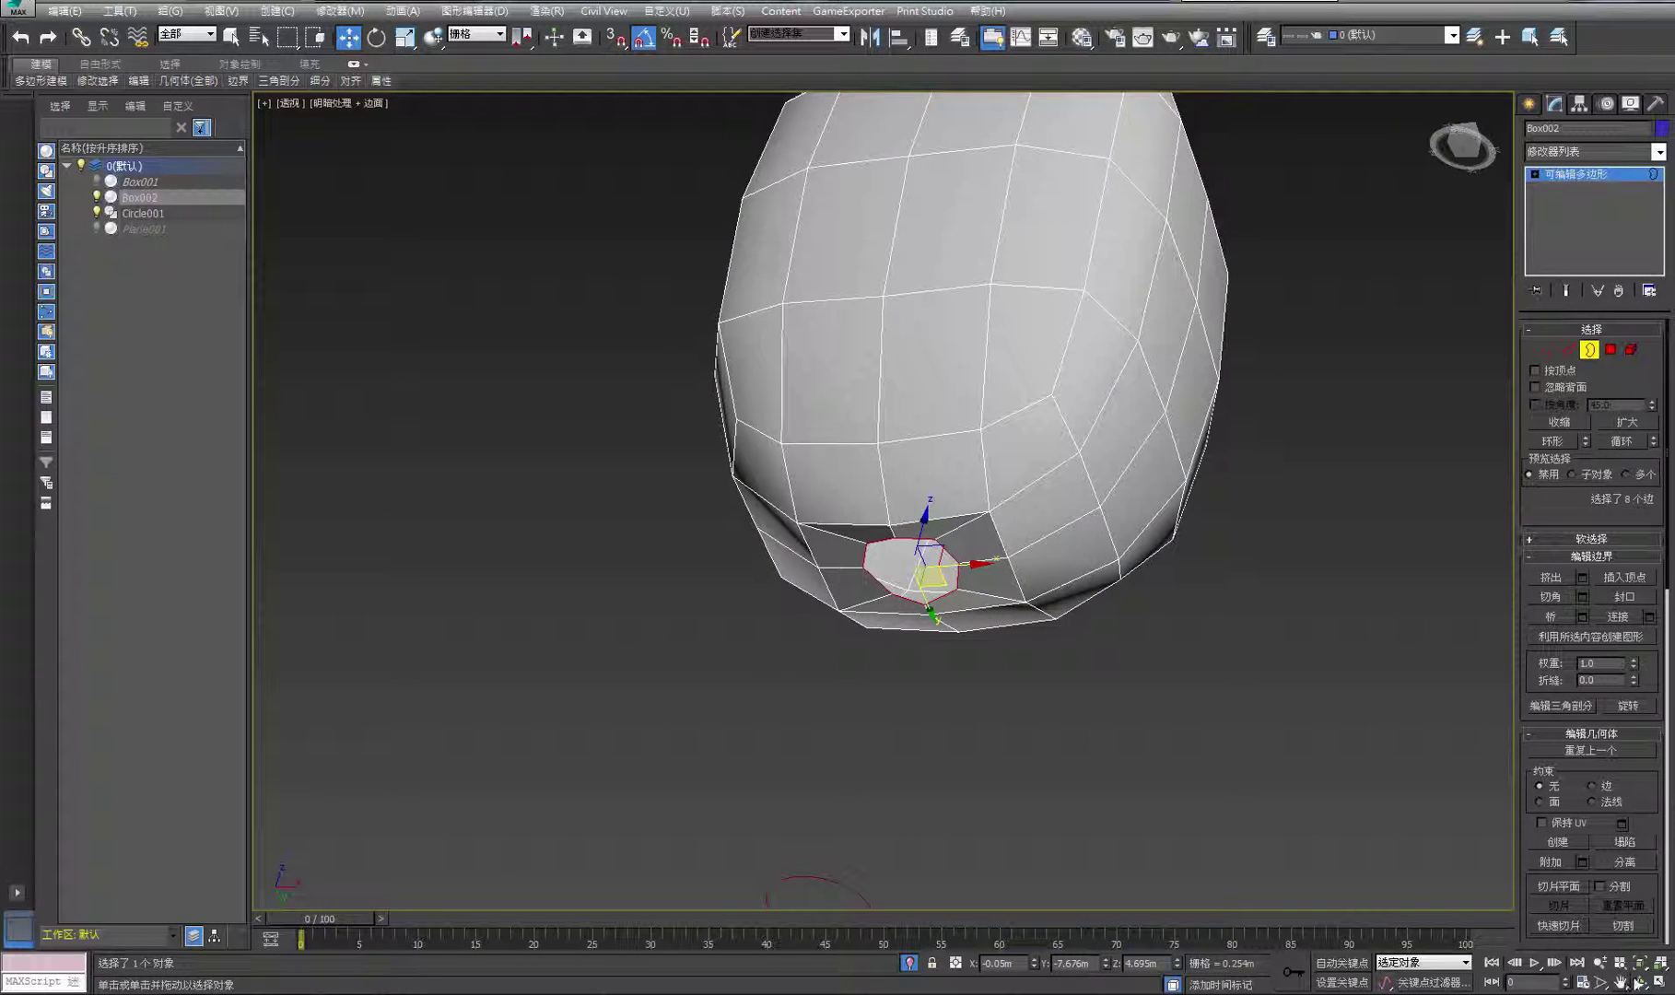
{"action": "middle_click_drag", "start_coordinate": [871, 682], "coordinate": [883, 610], "text": "alt"}
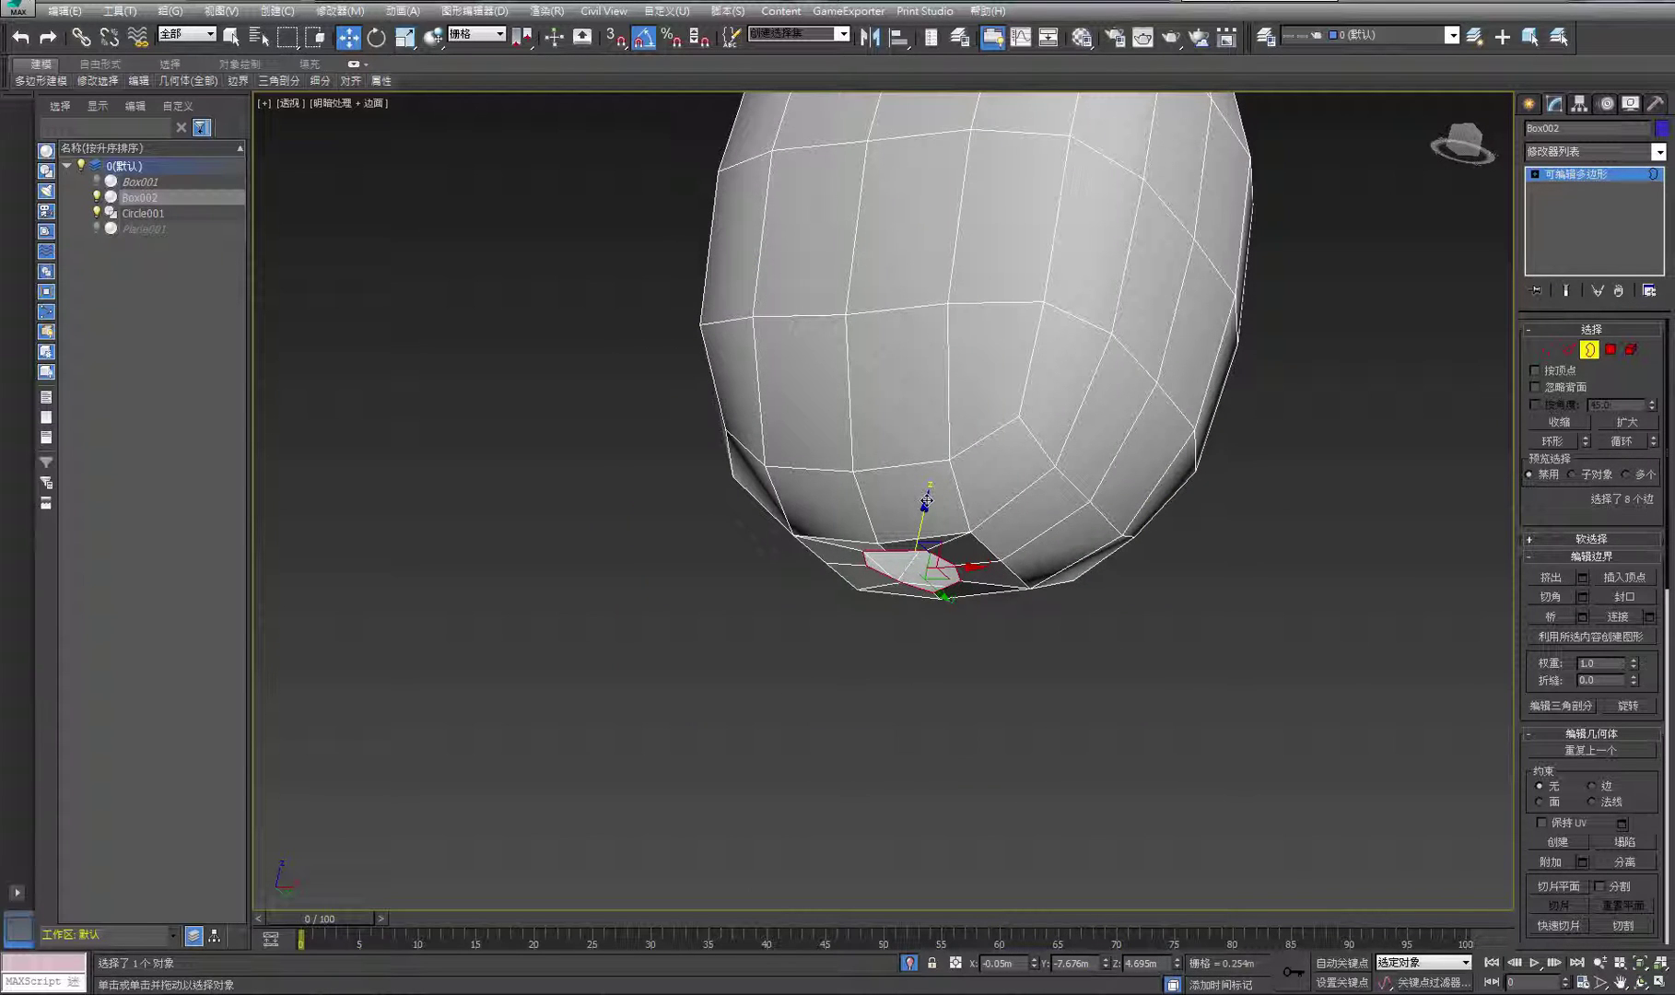
{"action": "left_click_drag", "start_coordinate": [927, 500], "coordinate": [927, 603], "text": "shift"}
Flatten the neck's lower border into a level line by scaling it vertically in the Front view
{"action": "left_click", "coordinate": [1660, 982]}
{"action": "middle_click_drag", "start_coordinate": [1238, 225], "coordinate": [1194, 390]}
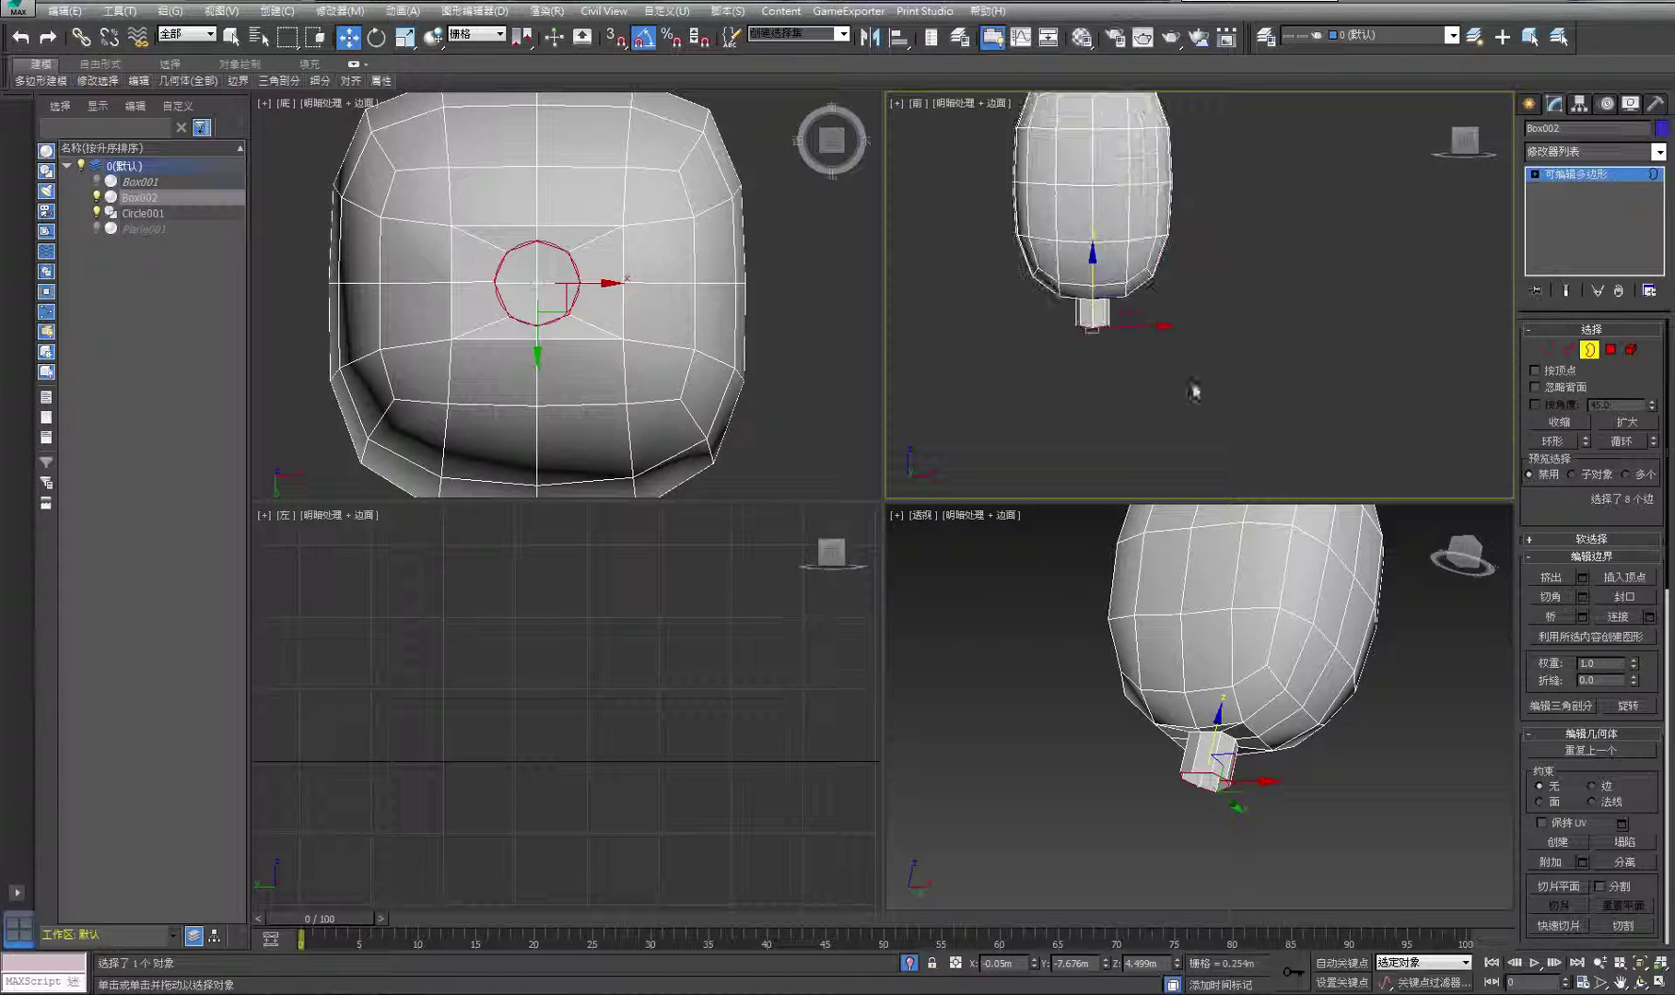
{"action": "scroll", "coordinate": [1123, 322], "scroll_direction": "up", "scroll_amount": 3}
{"action": "middle_click_drag", "start_coordinate": [1028, 311], "coordinate": [1112, 375]}
{"action": "scroll", "coordinate": [1112, 375], "scroll_direction": "up", "scroll_amount": 3}
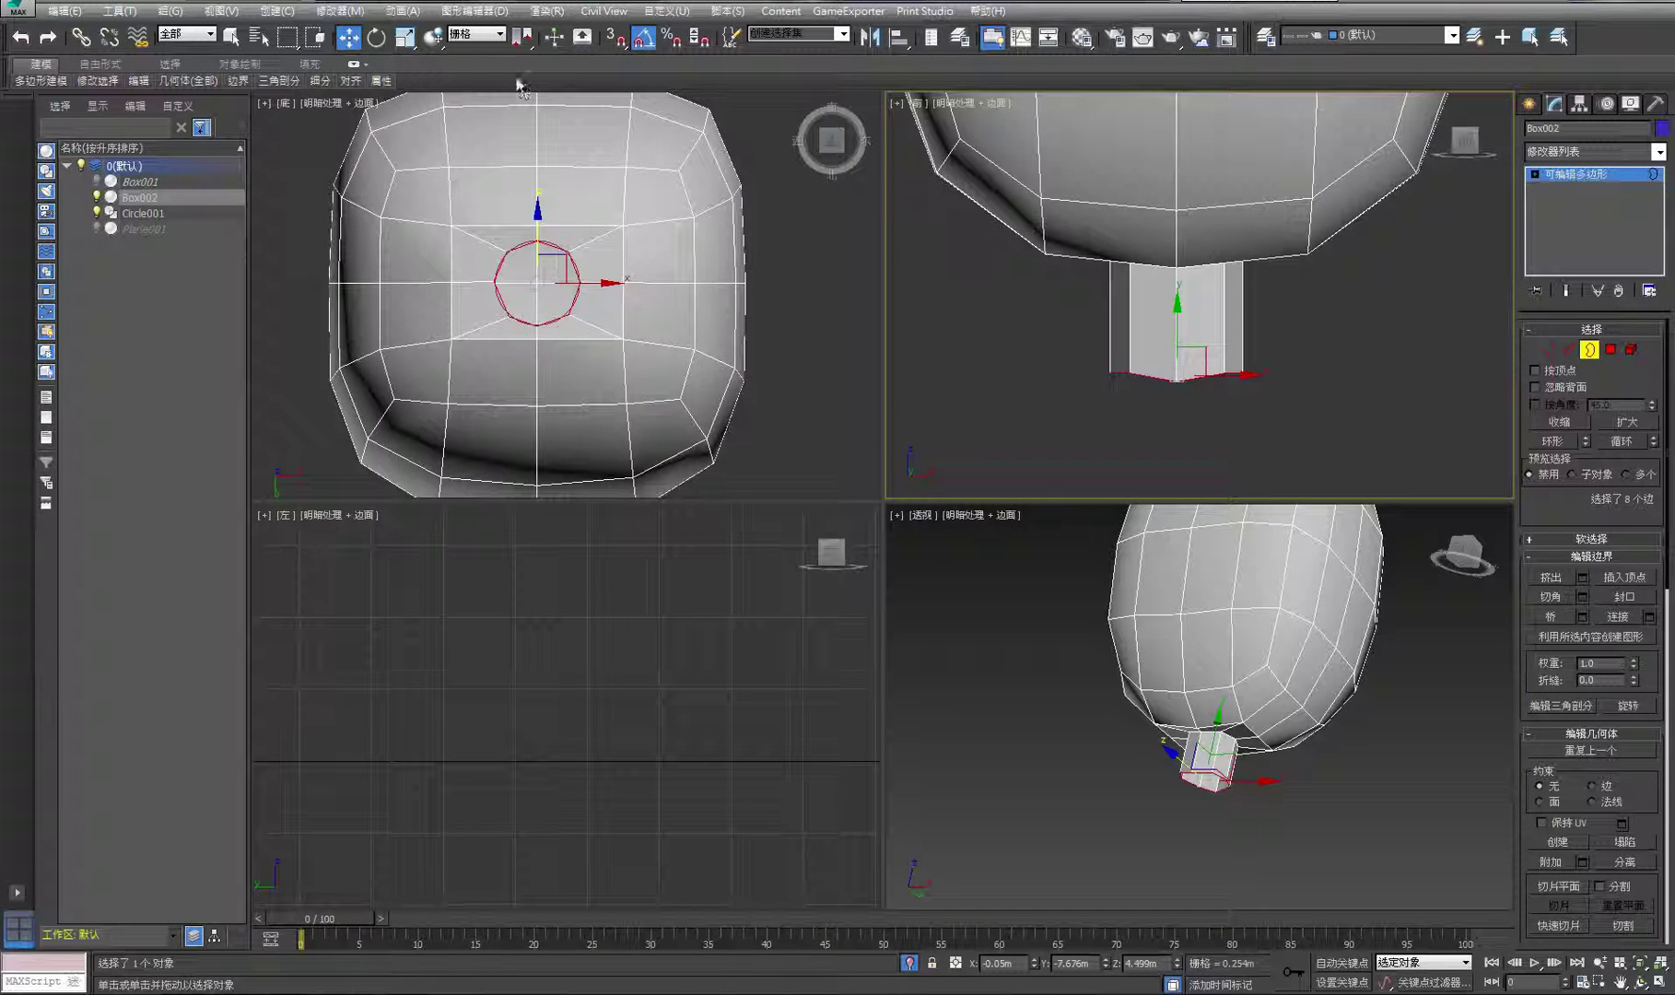
{"action": "left_click", "coordinate": [404, 39]}
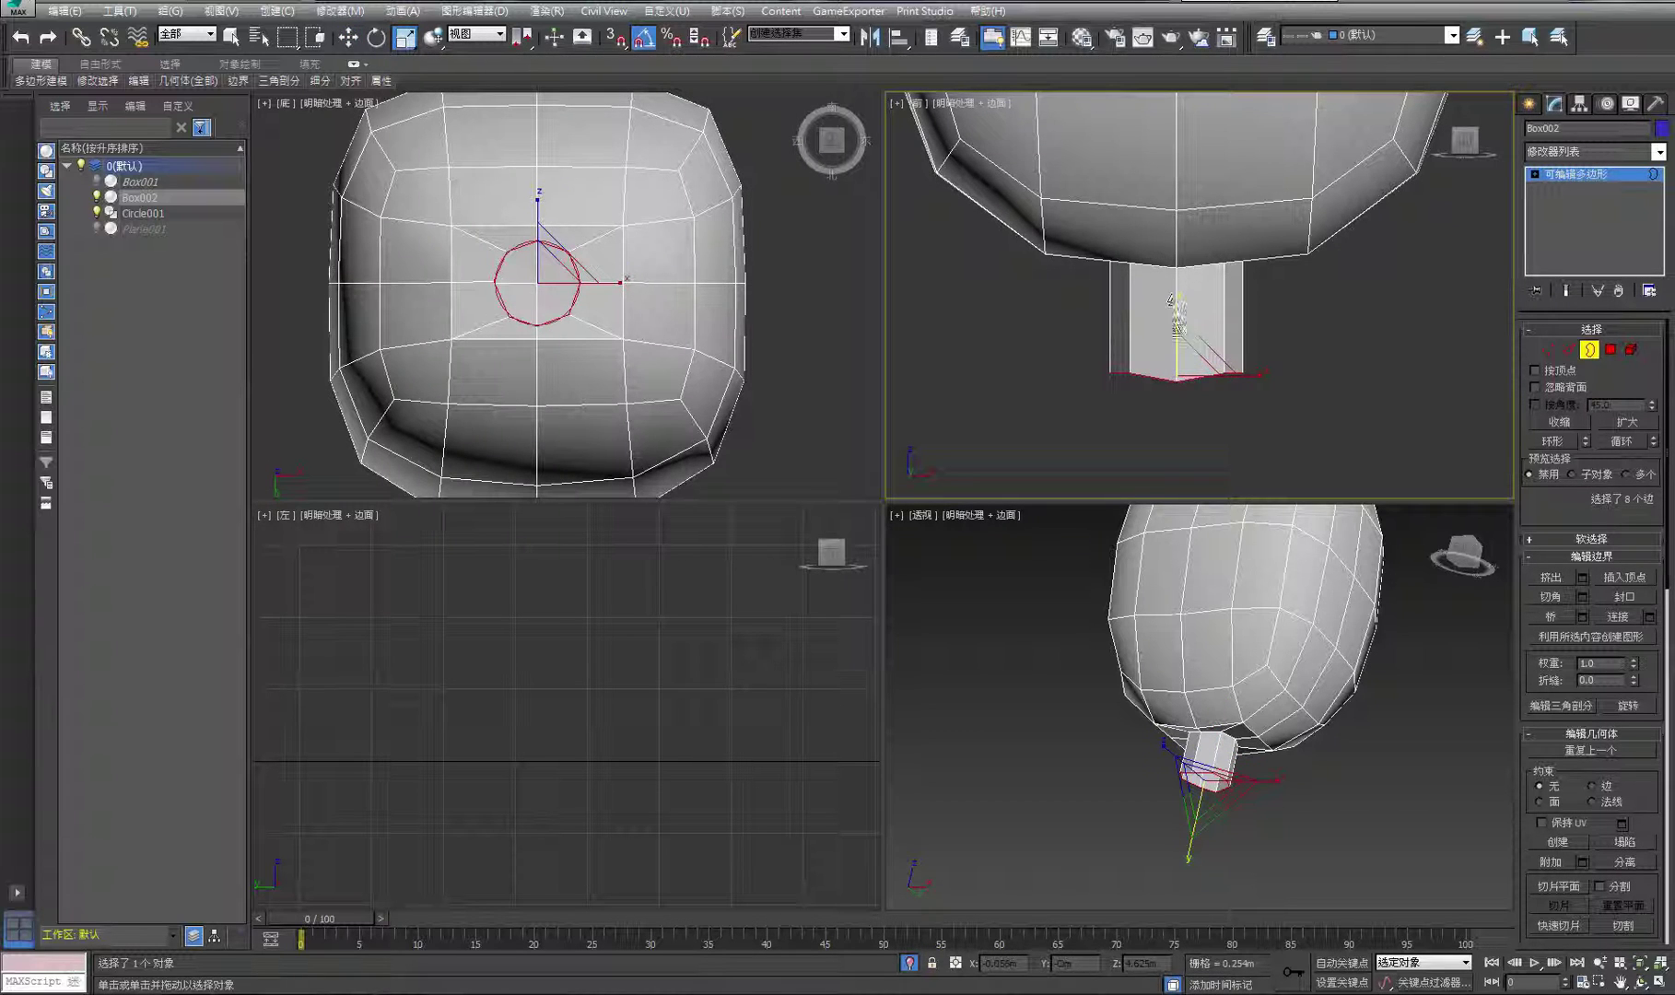
{"action": "left_click_drag", "start_coordinate": [1172, 301], "coordinate": [1221, 855]}
{"action": "scroll", "coordinate": [1116, 410], "scroll_direction": "up", "scroll_amount": 2}
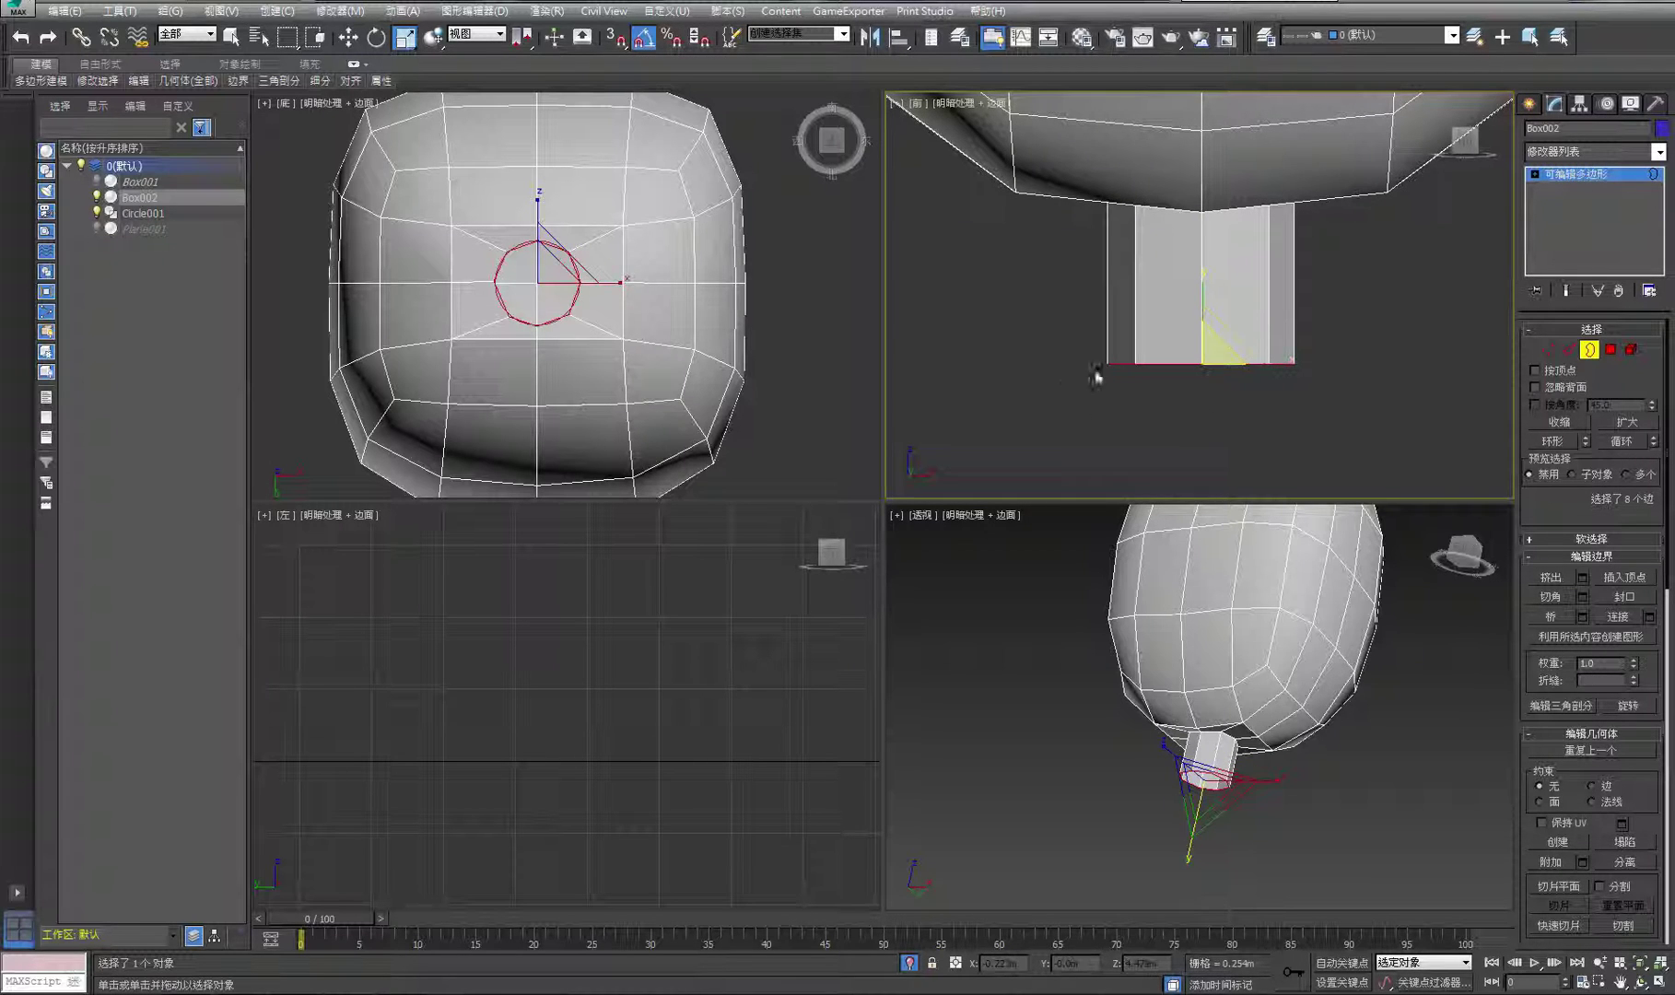
Leave the head's border editing, deselect everything and end isolation so the body and reference image are displayed again
{"action": "left_click", "coordinate": [1465, 386]}
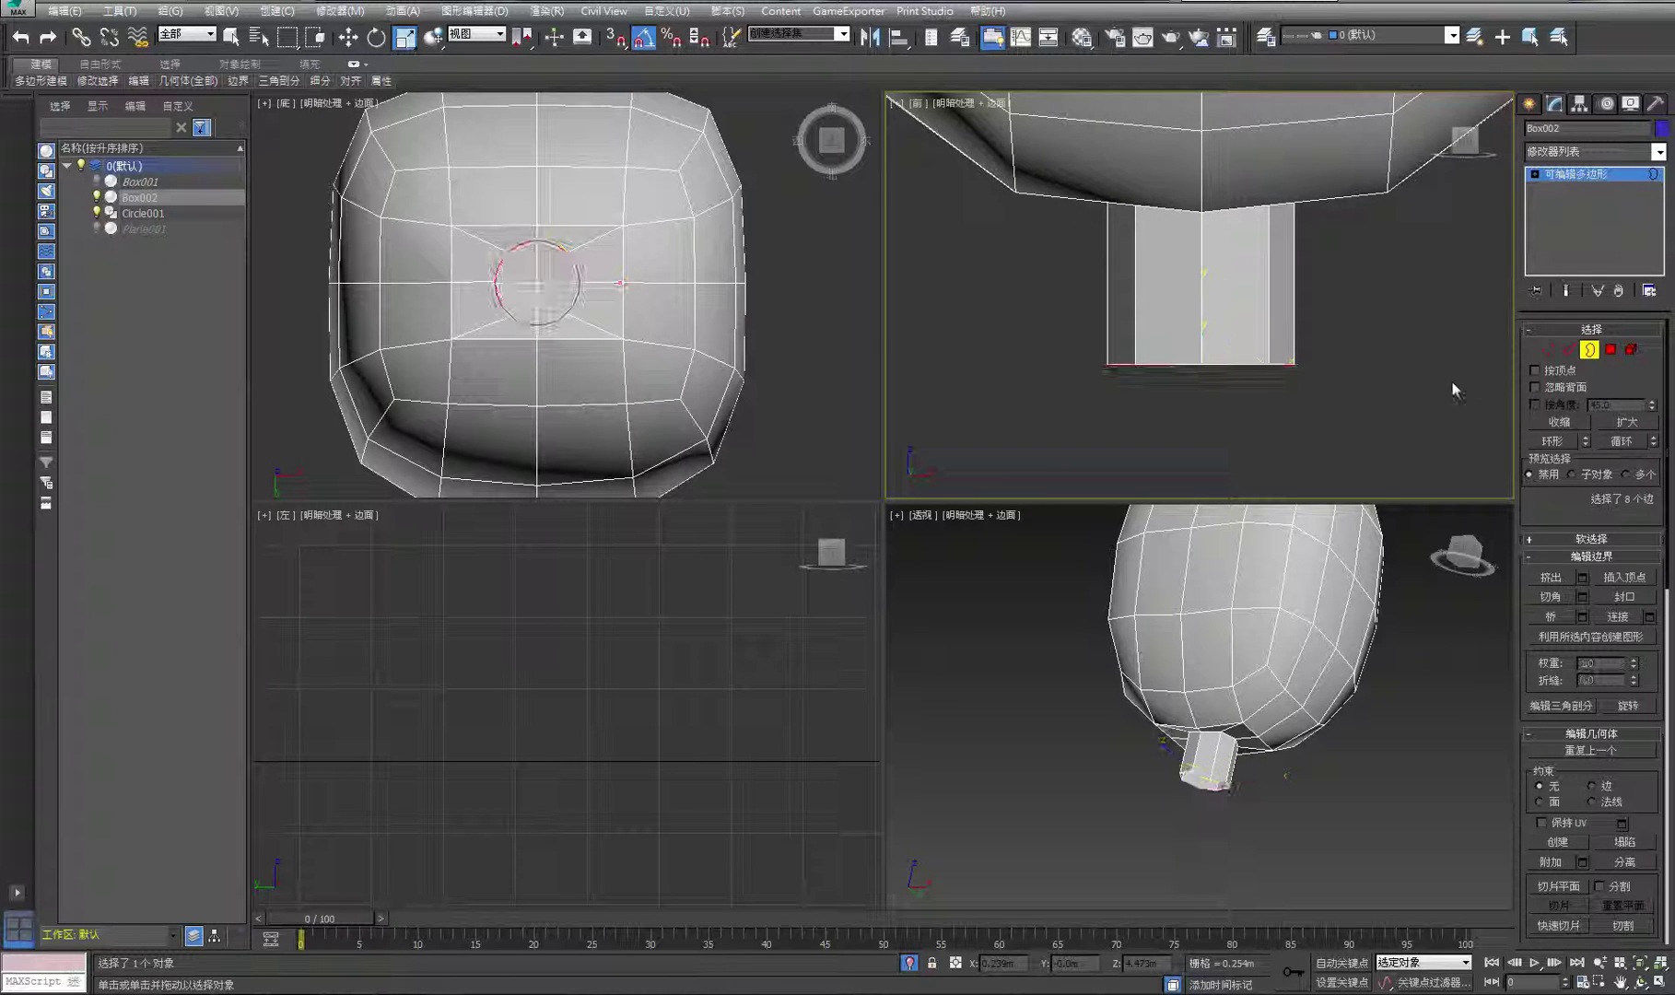
{"action": "left_click", "coordinate": [1585, 174]}
{"action": "left_click", "coordinate": [1423, 355]}
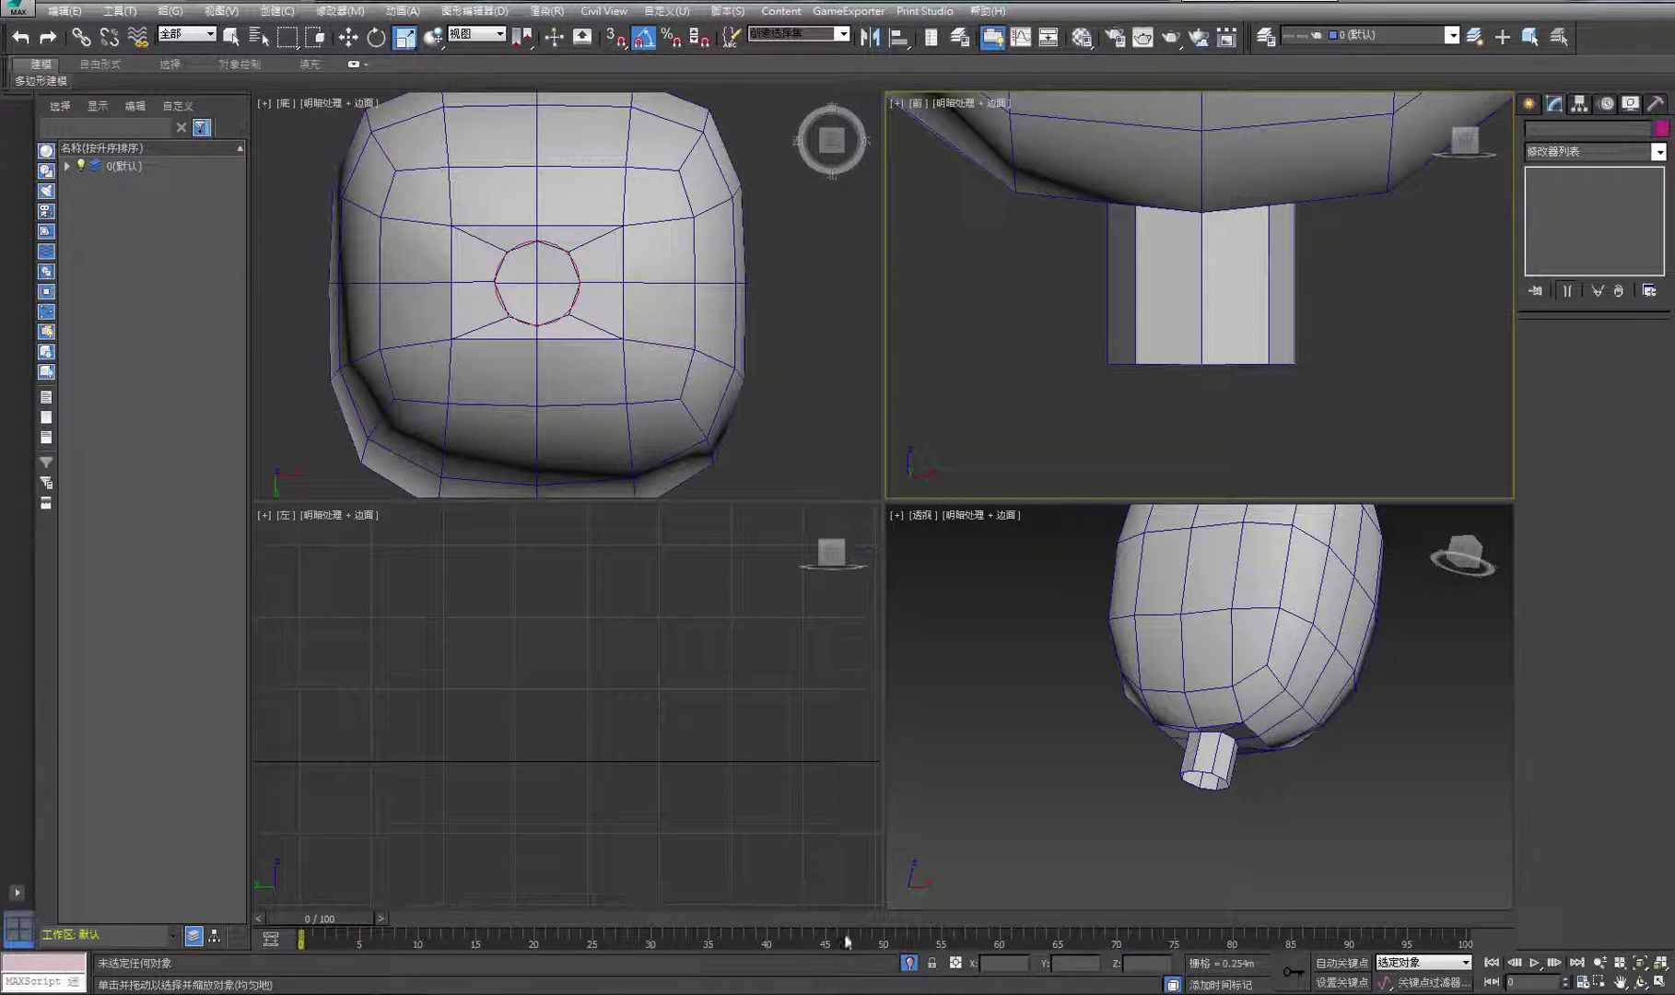
{"action": "left_click", "coordinate": [910, 963]}
{"action": "scroll", "coordinate": [998, 822], "scroll_direction": "down", "scroll_amount": 5}
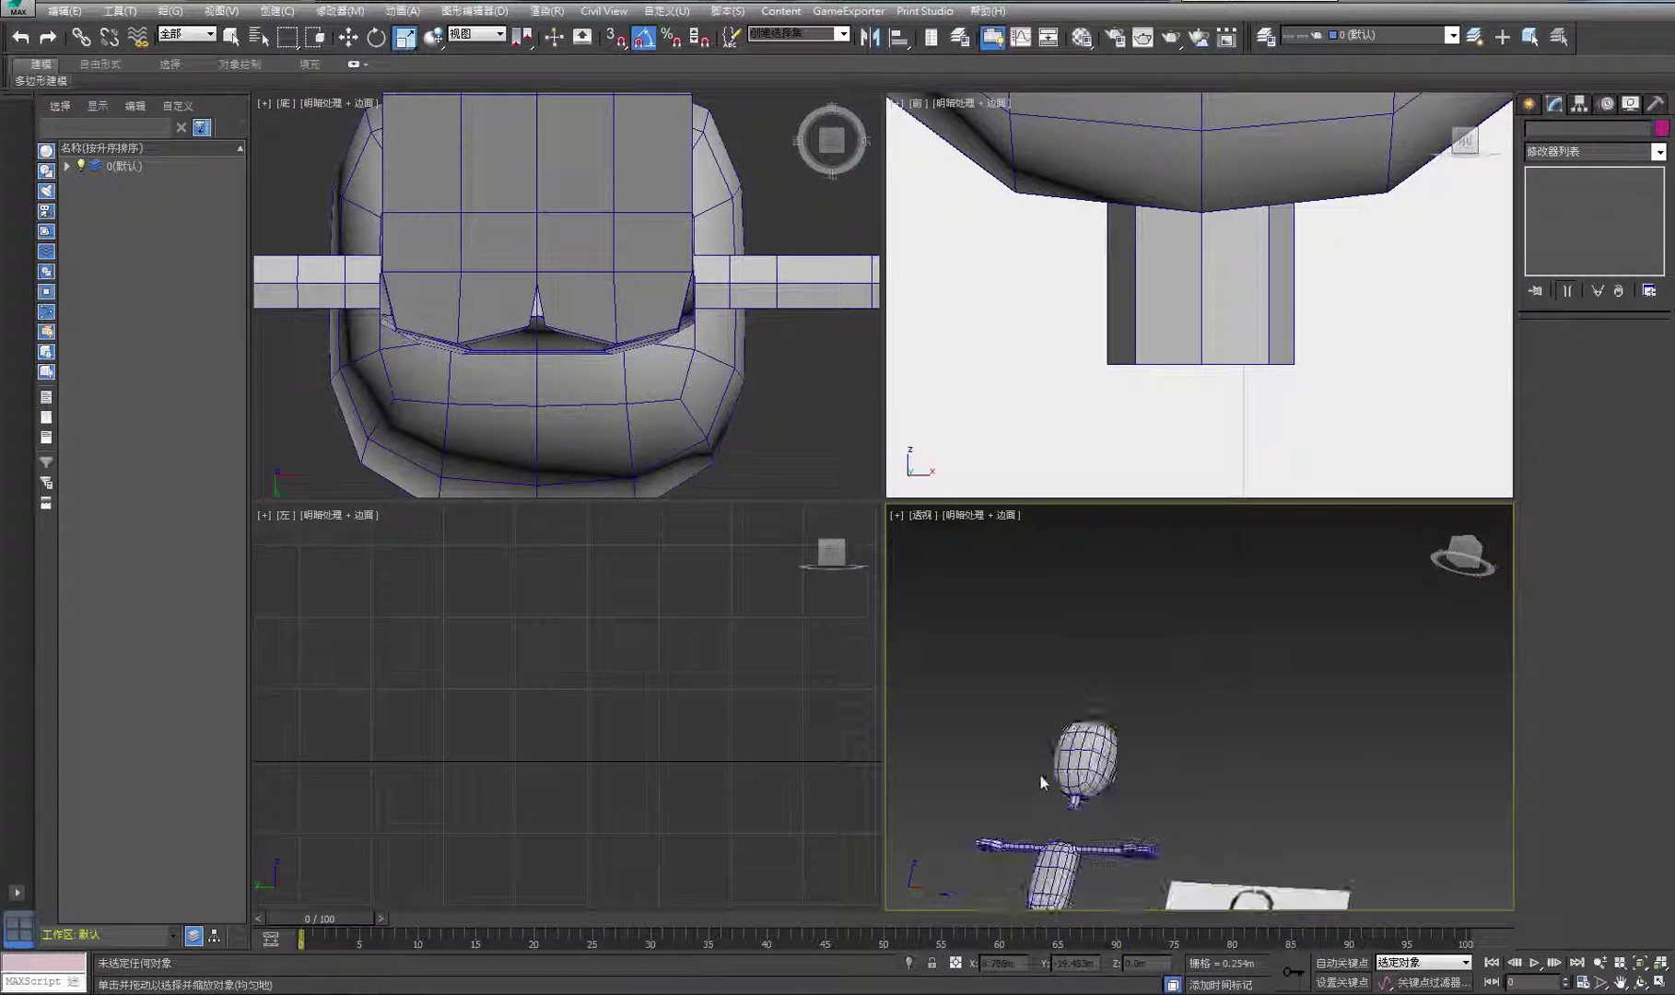
Lower the head by about 0.7 m in the maximized Front view, bringing its neck close above the torso
{"action": "scroll", "coordinate": [1155, 420], "scroll_direction": "down", "scroll_amount": 6}
{"action": "scroll", "coordinate": [1421, 748], "scroll_direction": "up", "scroll_amount": 3}
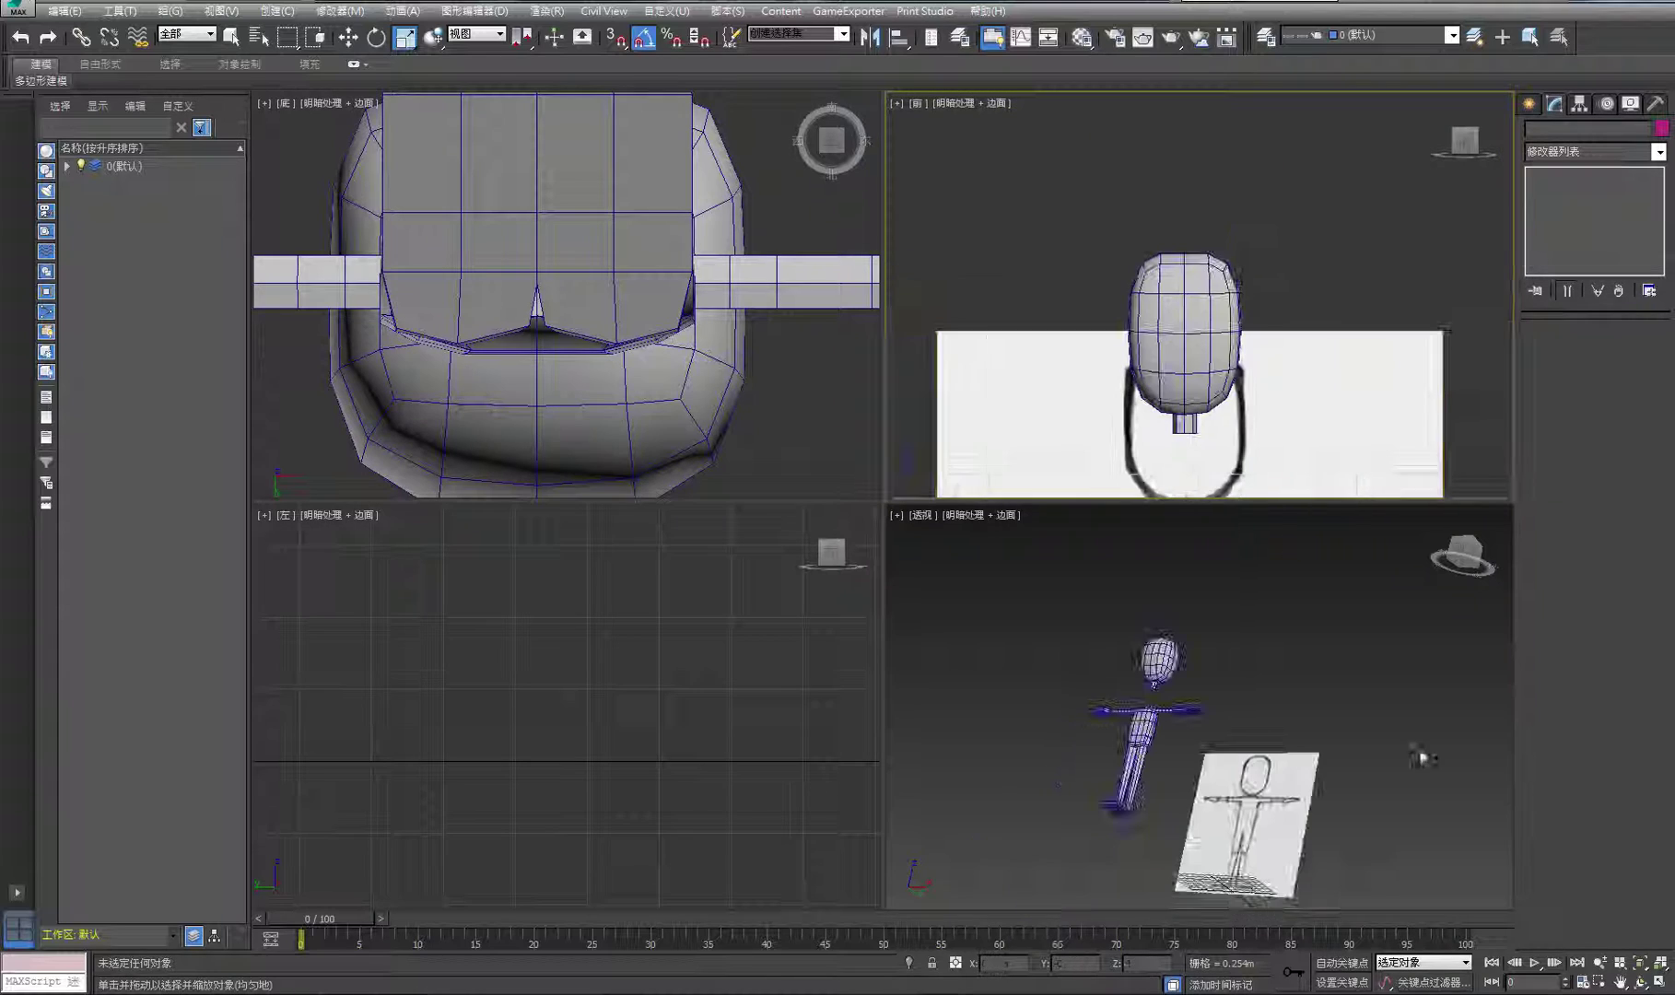
{"action": "left_click", "coordinate": [1662, 983]}
{"action": "middle_click_drag", "start_coordinate": [1081, 643], "coordinate": [1134, 329]}
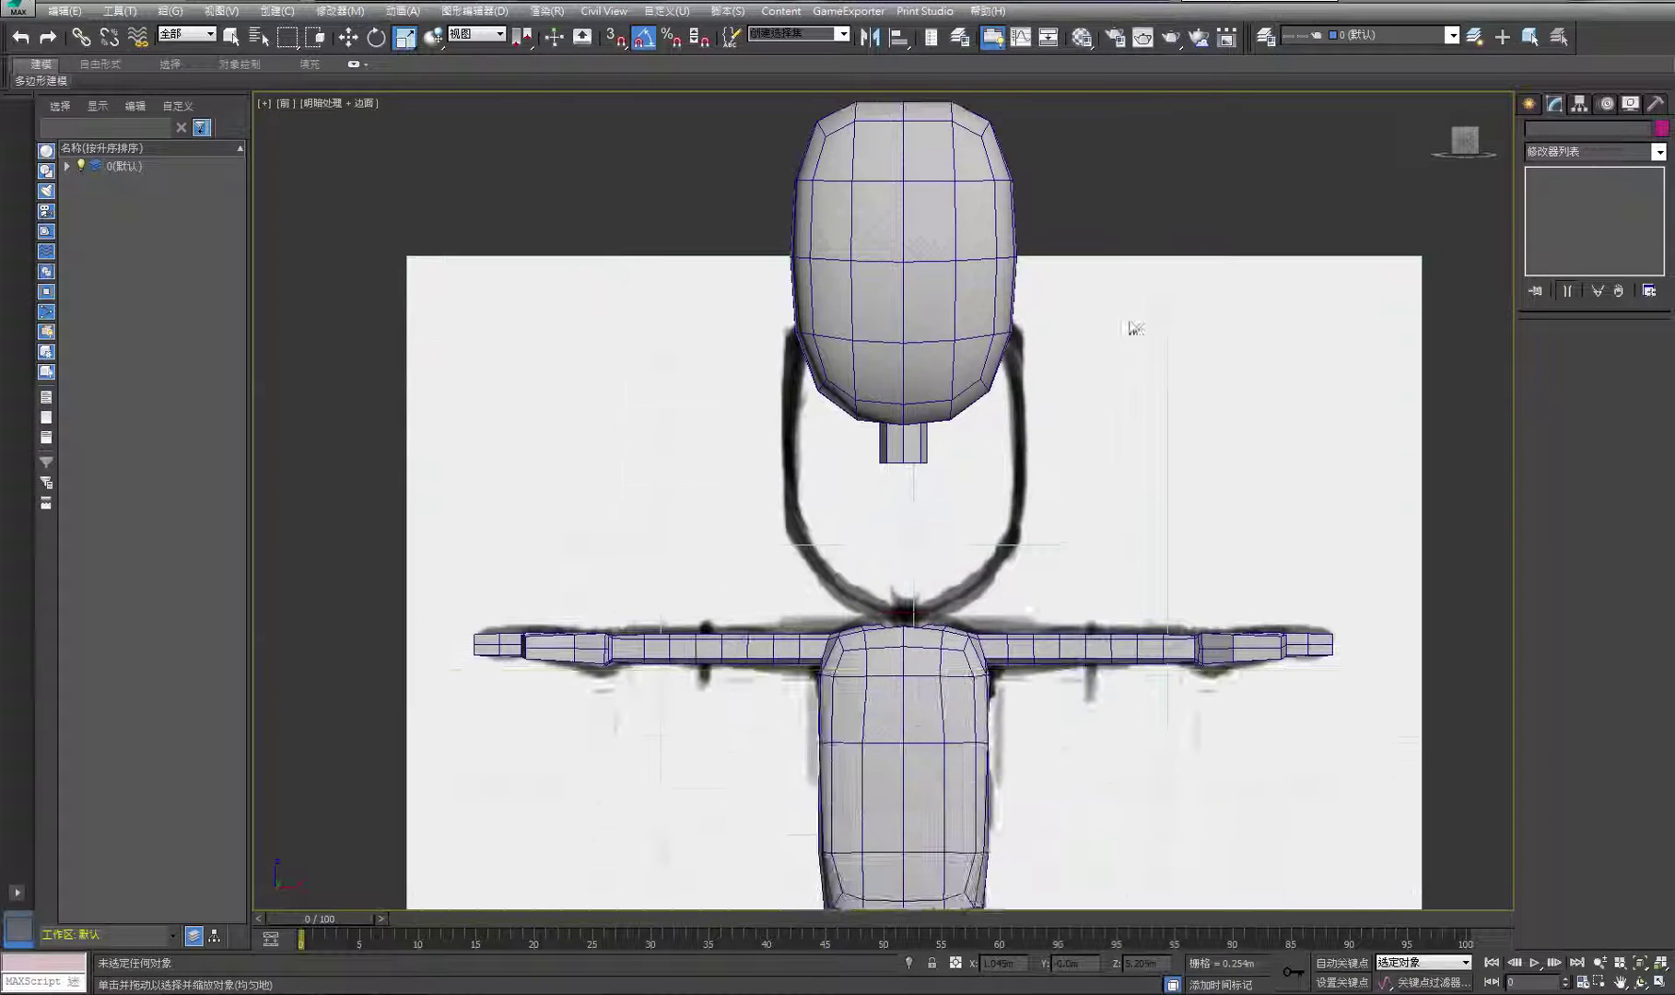
{"action": "left_click", "coordinate": [885, 300]}
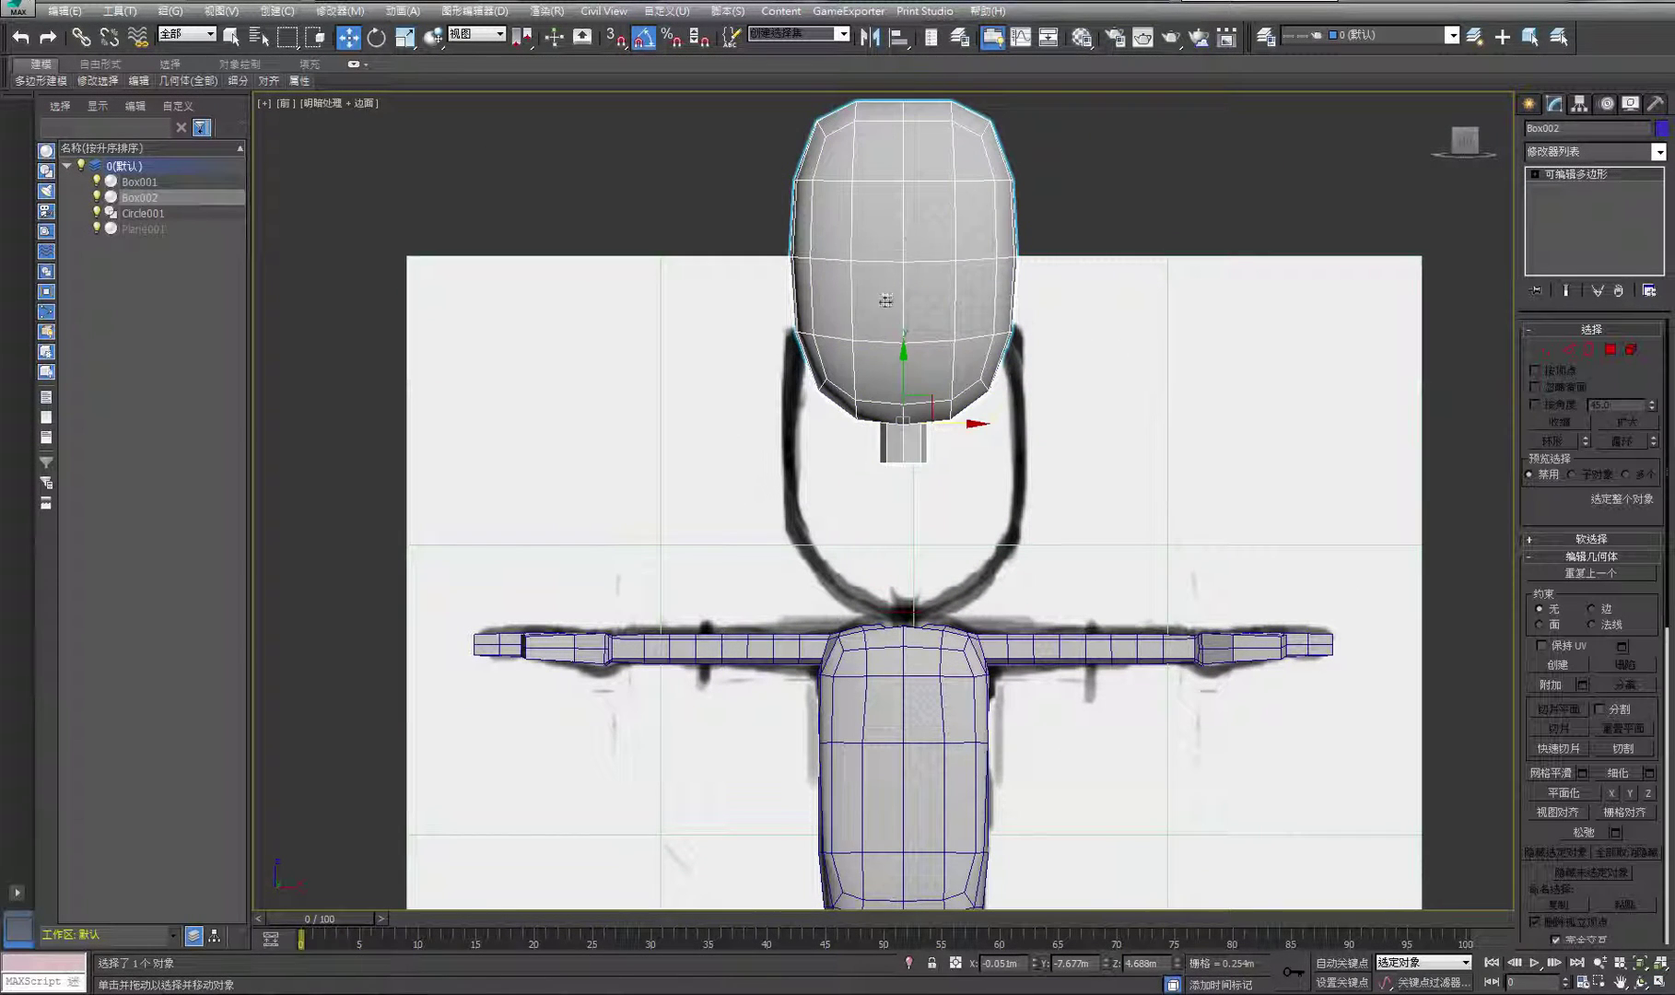
{"action": "left_click_drag", "start_coordinate": [899, 356], "coordinate": [906, 501]}
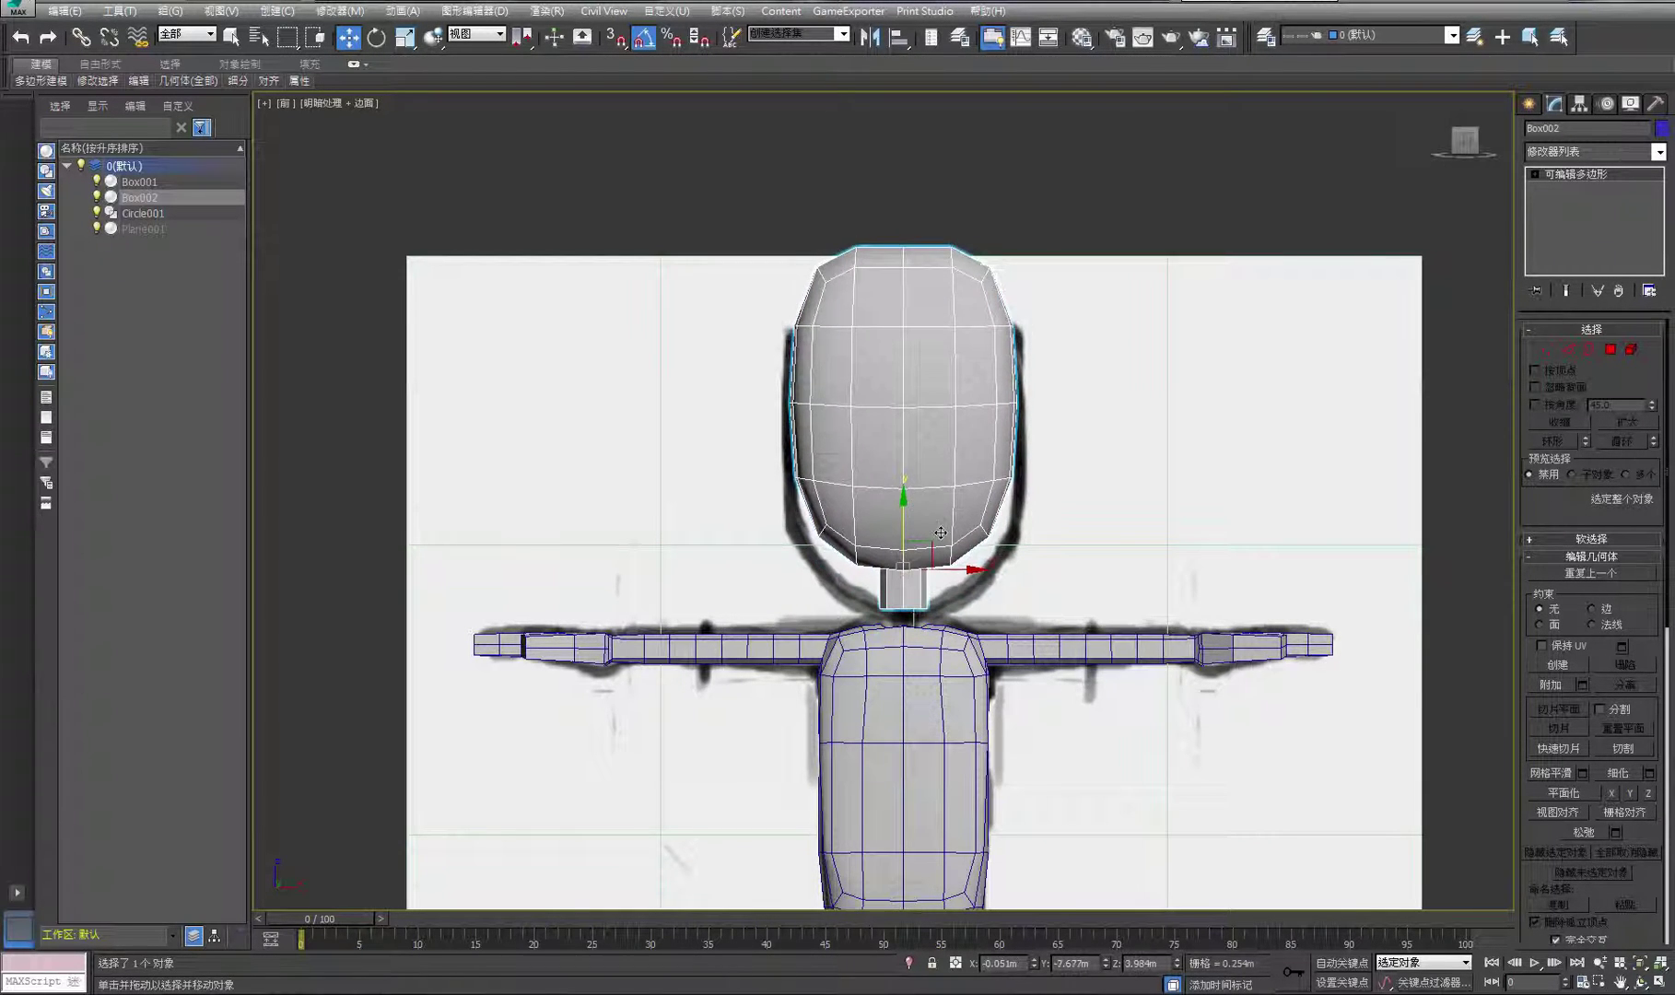
Shorten the neck by raising the vertices of its lower end, and leave vertex editing
{"action": "scroll", "coordinate": [944, 545], "scroll_direction": "up", "scroll_amount": 4}
{"action": "middle_click_drag", "start_coordinate": [954, 555], "coordinate": [982, 494]}
{"action": "left_click", "coordinate": [1547, 350]}
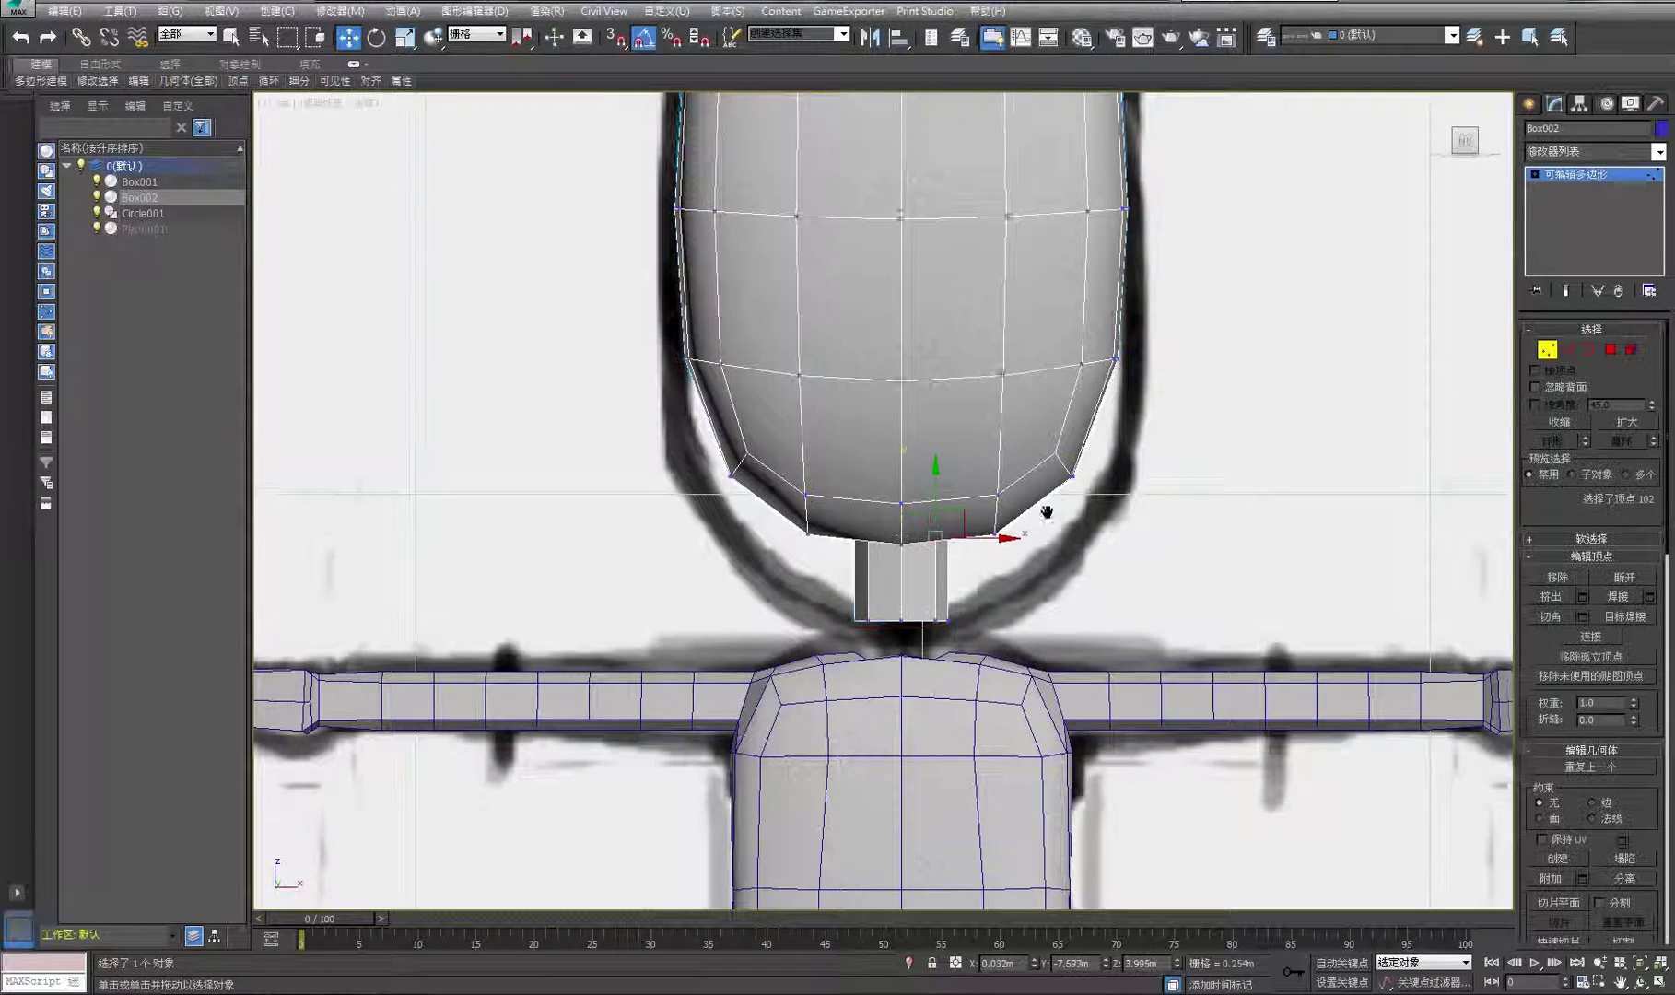
{"action": "middle_click_drag", "start_coordinate": [848, 575], "coordinate": [872, 534]}
{"action": "left_click_drag", "start_coordinate": [1027, 600], "coordinate": [1029, 603]}
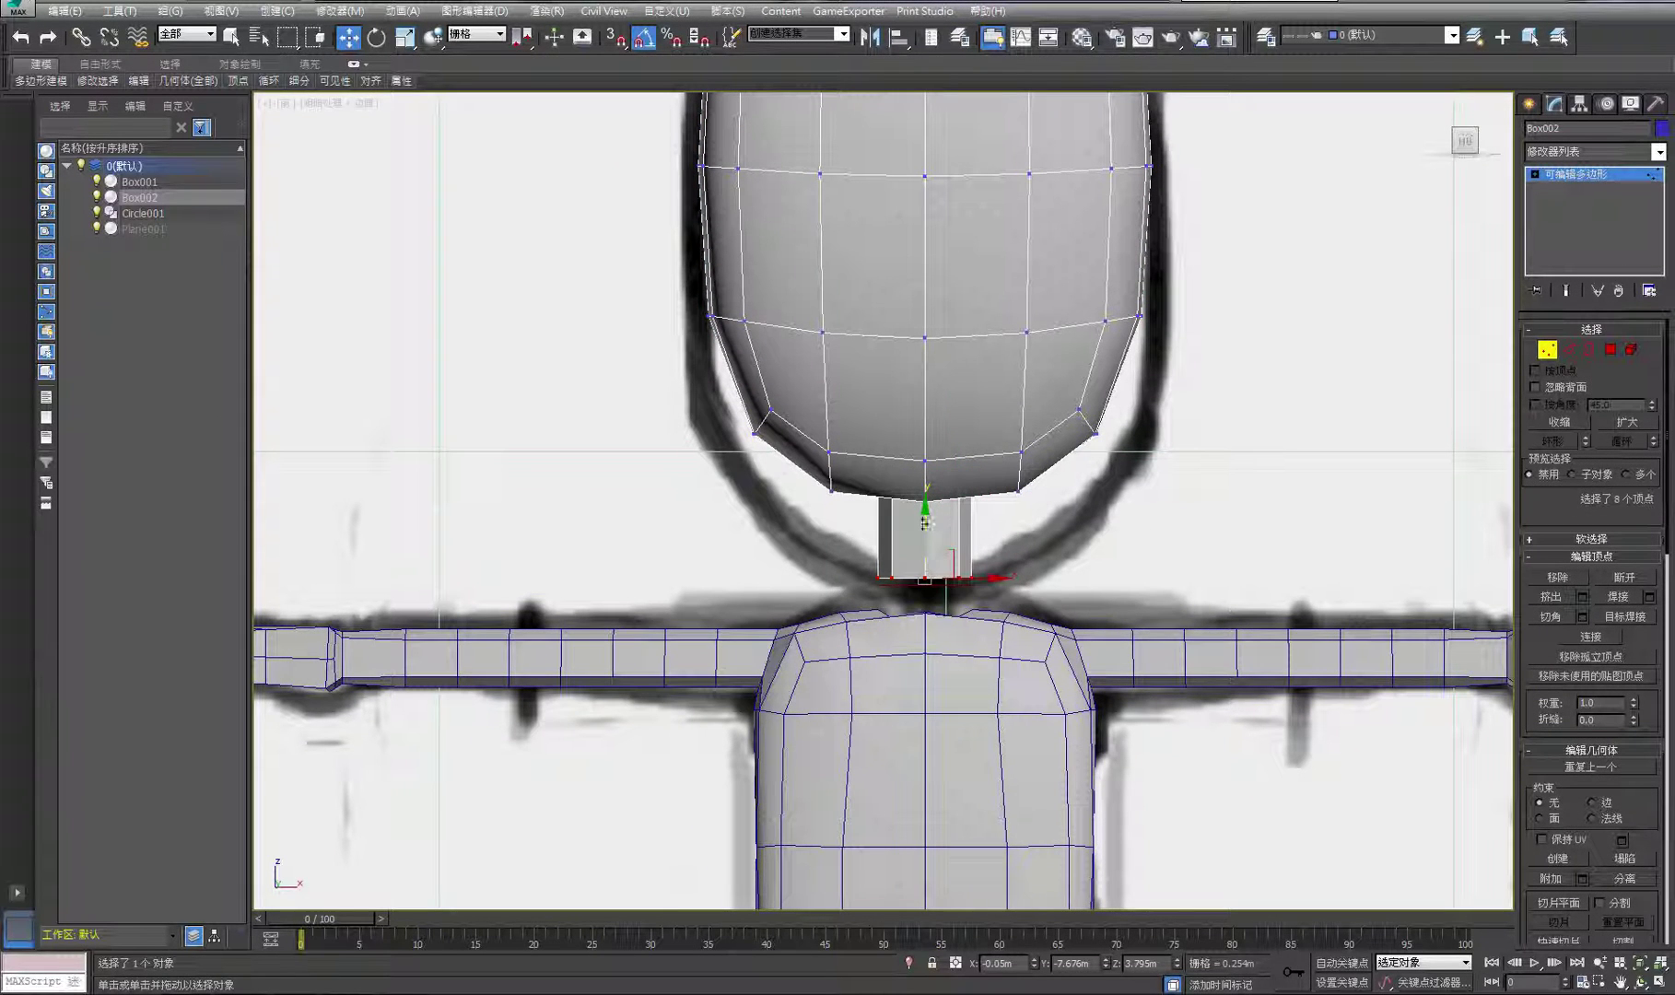
{"action": "left_click_drag", "start_coordinate": [926, 534], "coordinate": [931, 508]}
{"action": "left_click", "coordinate": [1593, 185]}
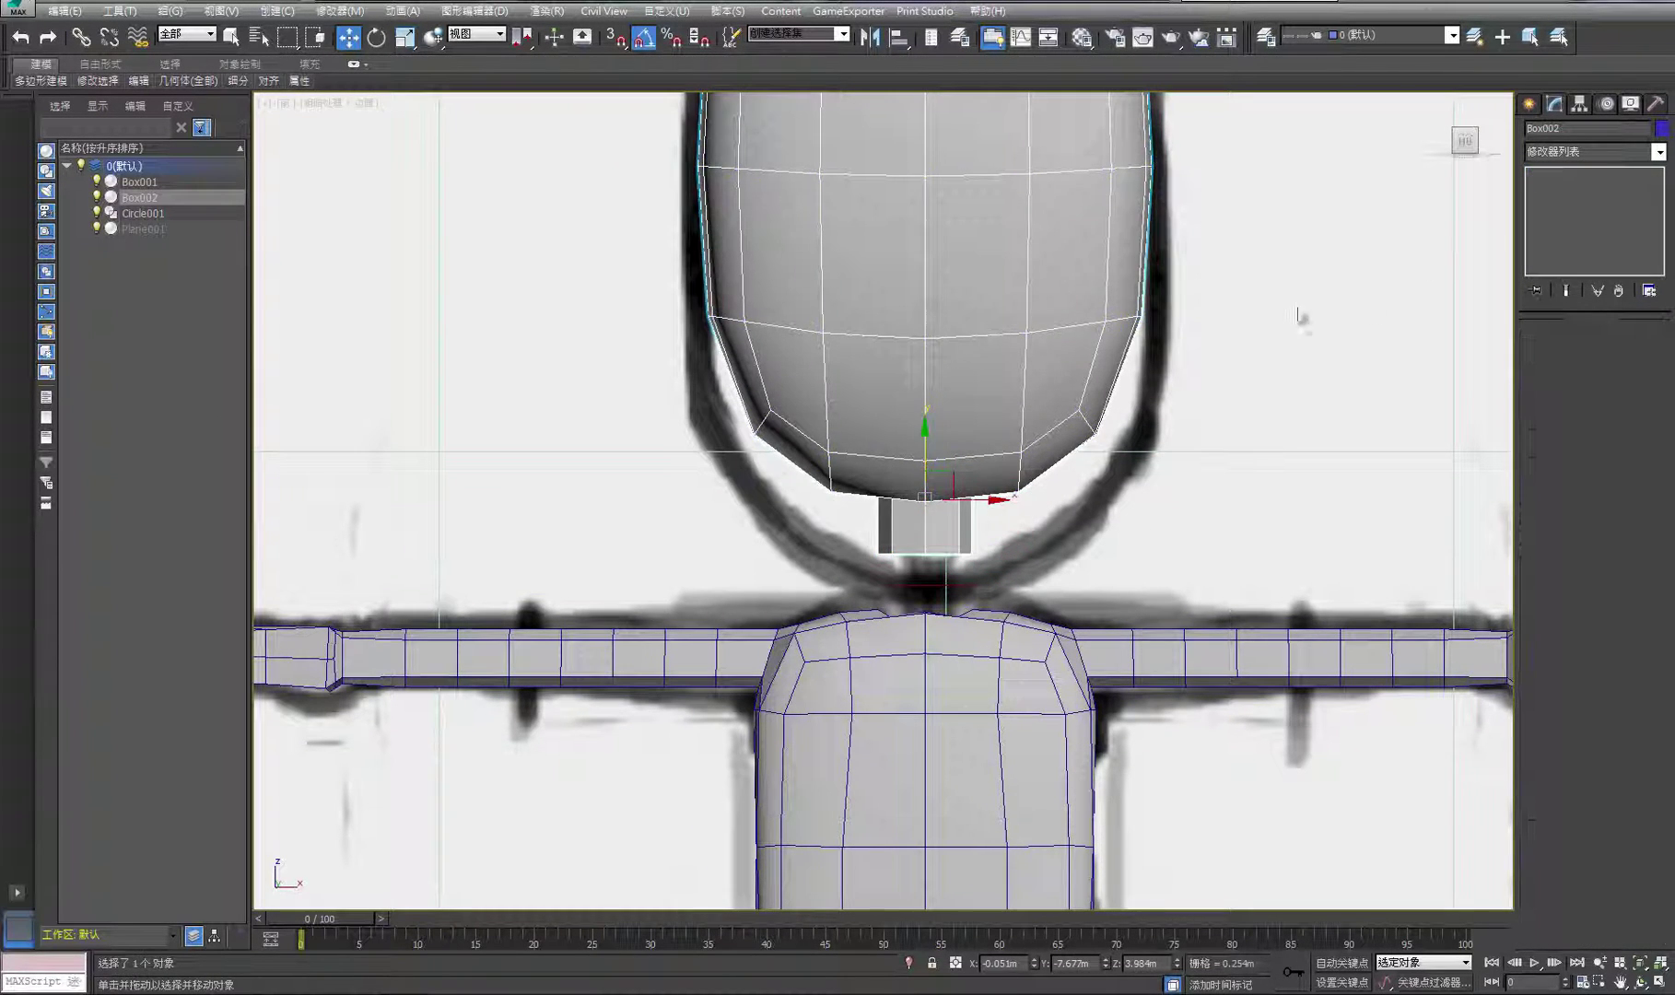
Adjust the head's height in the Front view so the neck ends a small gap above the torso
{"action": "left_click_drag", "start_coordinate": [926, 466], "coordinate": [926, 553]}
{"action": "left_click", "coordinate": [1081, 568]}
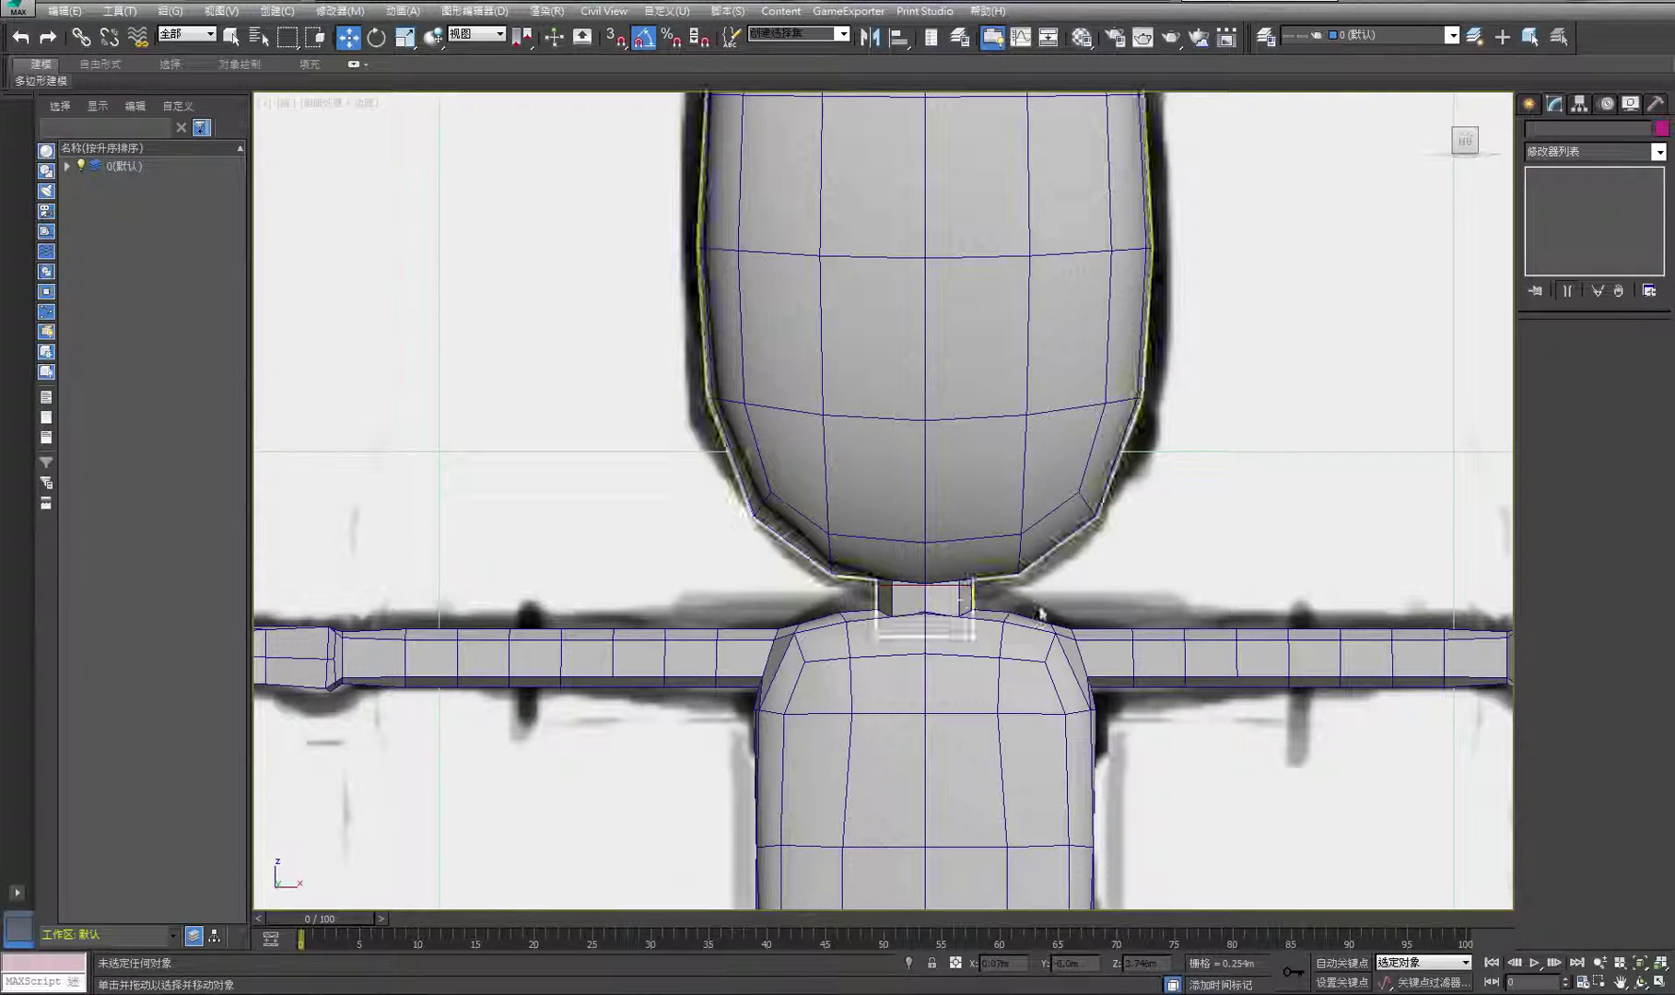
{"action": "middle_click_drag", "start_coordinate": [1040, 610], "coordinate": [1040, 497]}
{"action": "scroll", "coordinate": [1026, 497], "scroll_direction": "down", "scroll_amount": 2}
{"action": "scroll", "coordinate": [1013, 492], "scroll_direction": "up", "scroll_amount": 2}
{"action": "left_click", "coordinate": [955, 440]}
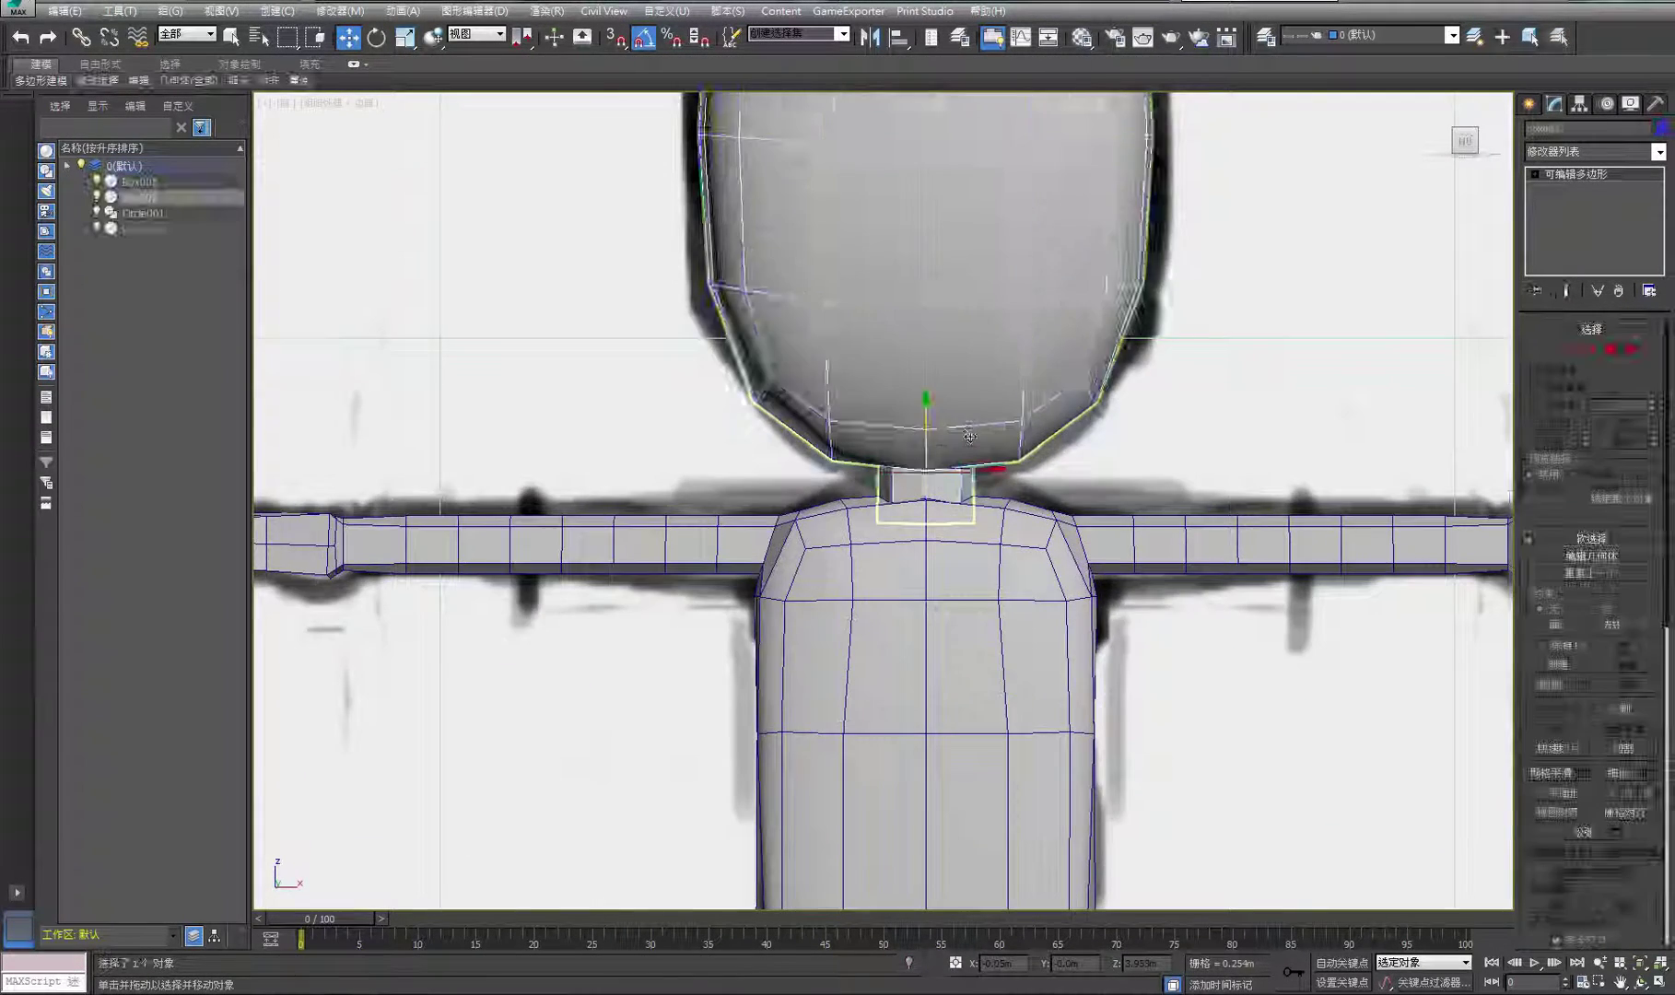
{"action": "scroll", "coordinate": [966, 433], "scroll_direction": "down", "scroll_amount": 2}
{"action": "left_click_drag", "start_coordinate": [938, 406], "coordinate": [938, 355]}
{"action": "scroll", "coordinate": [970, 452], "scroll_direction": "up", "scroll_amount": 5}
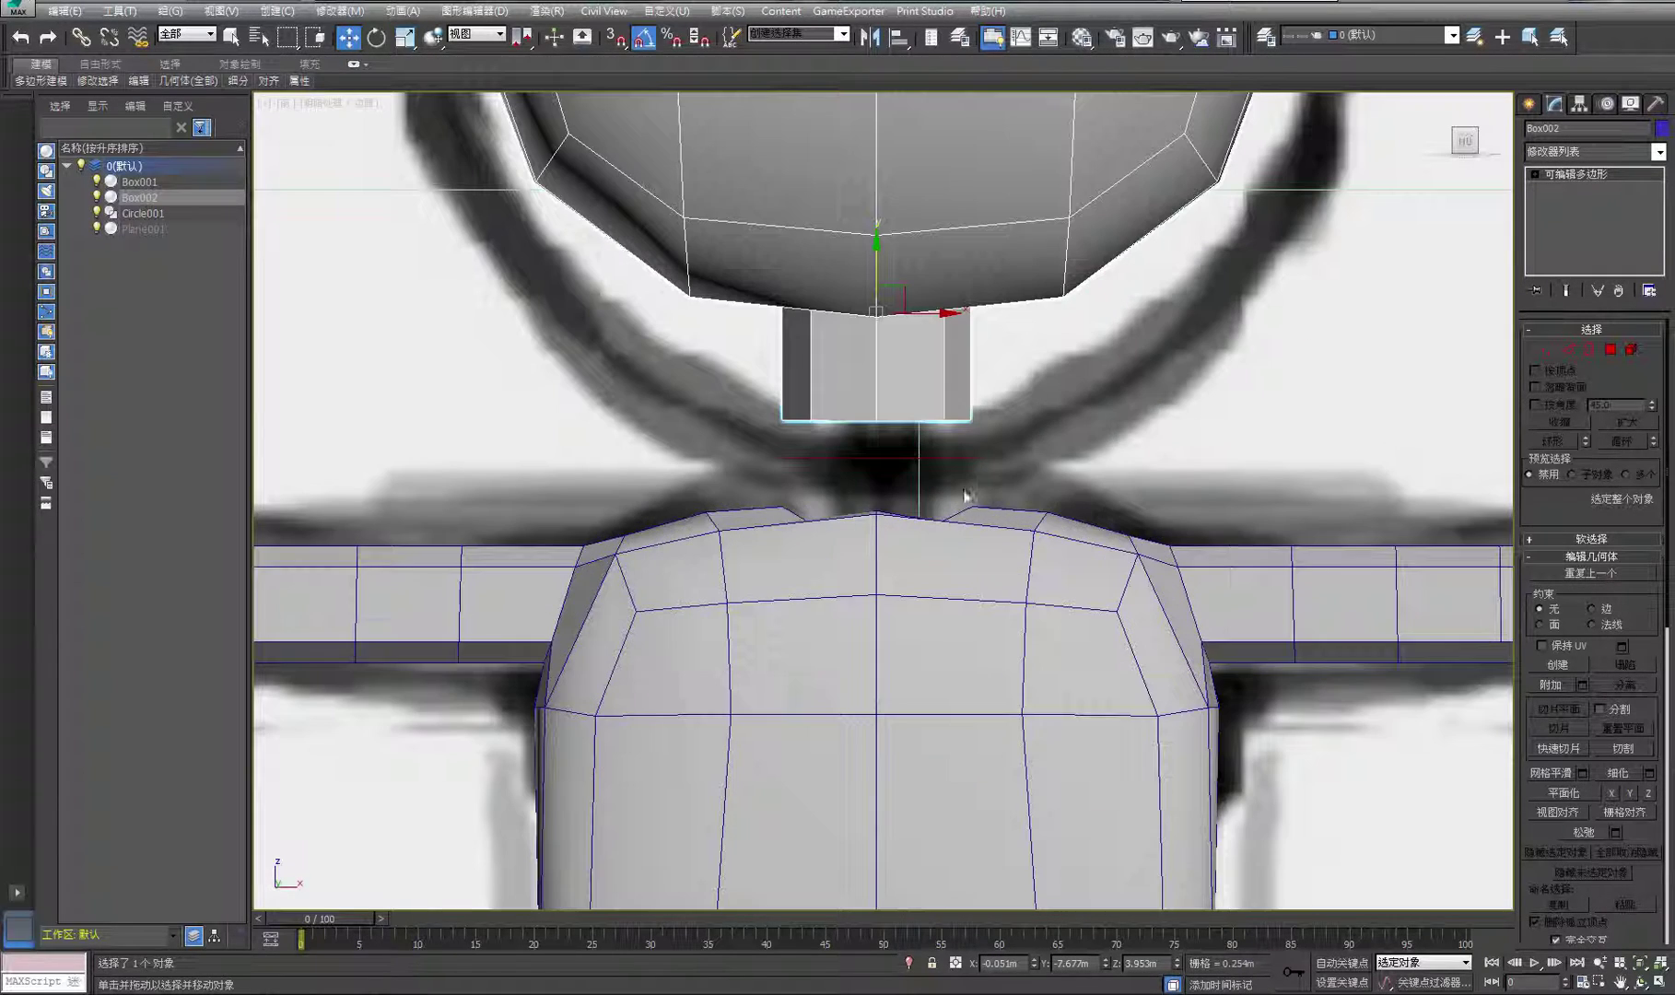
Select the torso and the border of its neck opening in the perspective view
{"action": "left_click", "coordinate": [899, 530]}
{"action": "scroll", "coordinate": [963, 509], "scroll_direction": "up", "scroll_amount": 2}
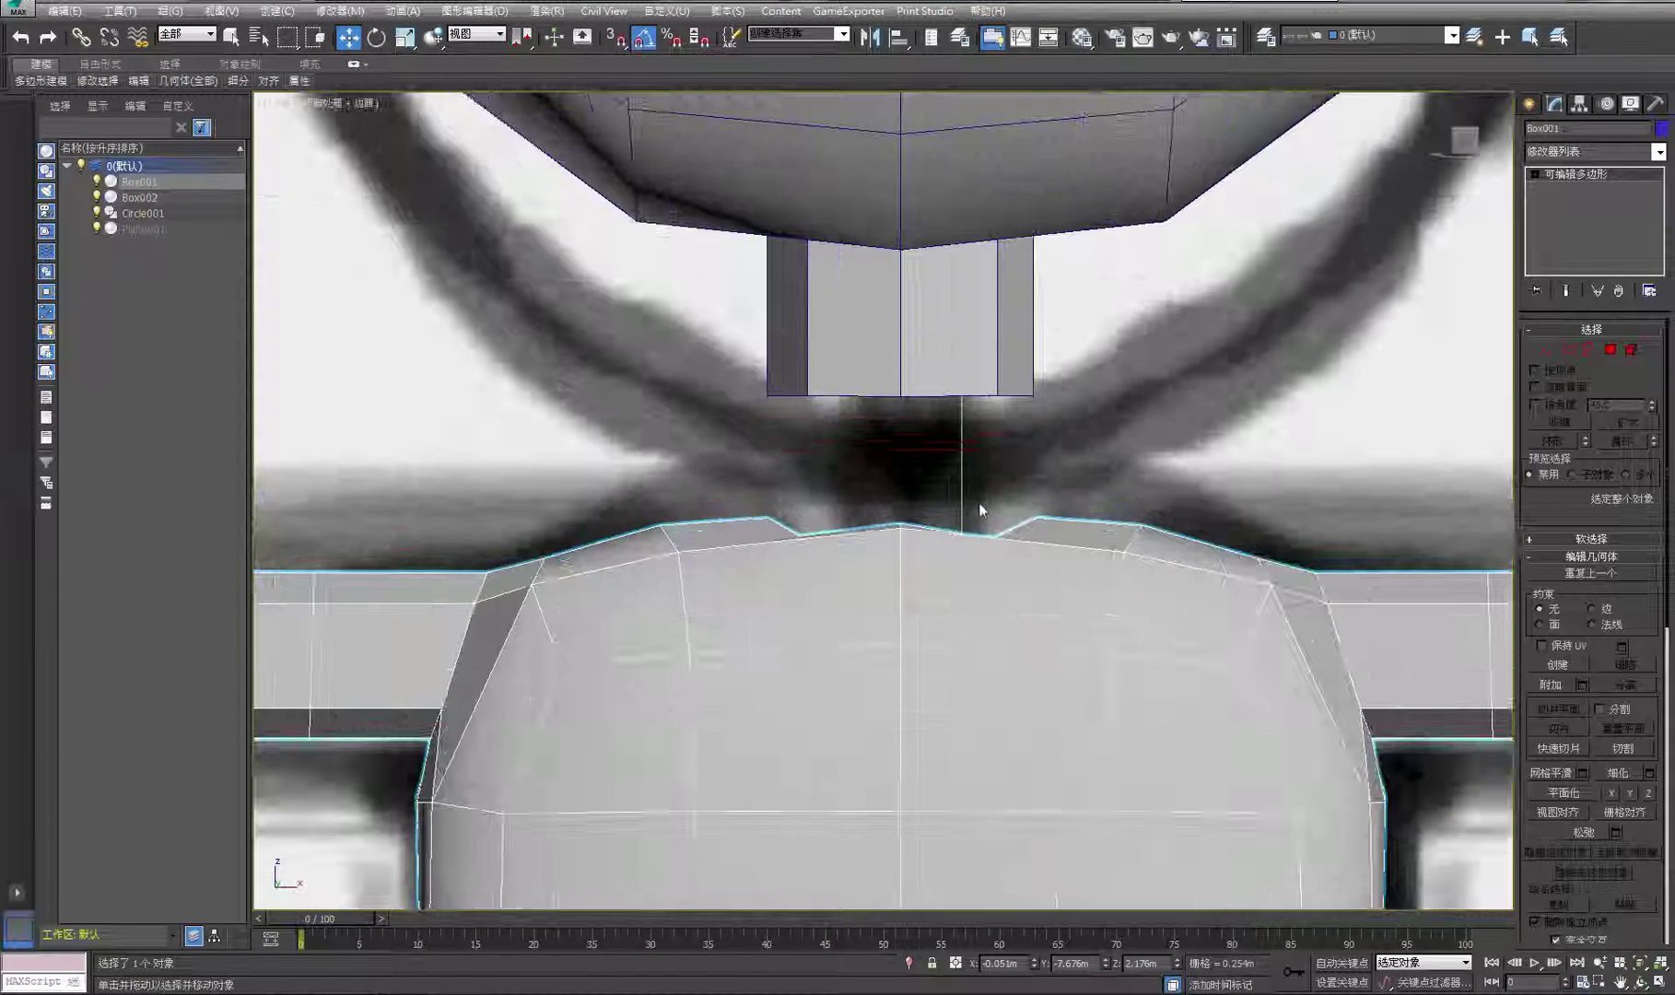
{"action": "left_click", "coordinate": [968, 497]}
{"action": "left_click", "coordinate": [927, 532]}
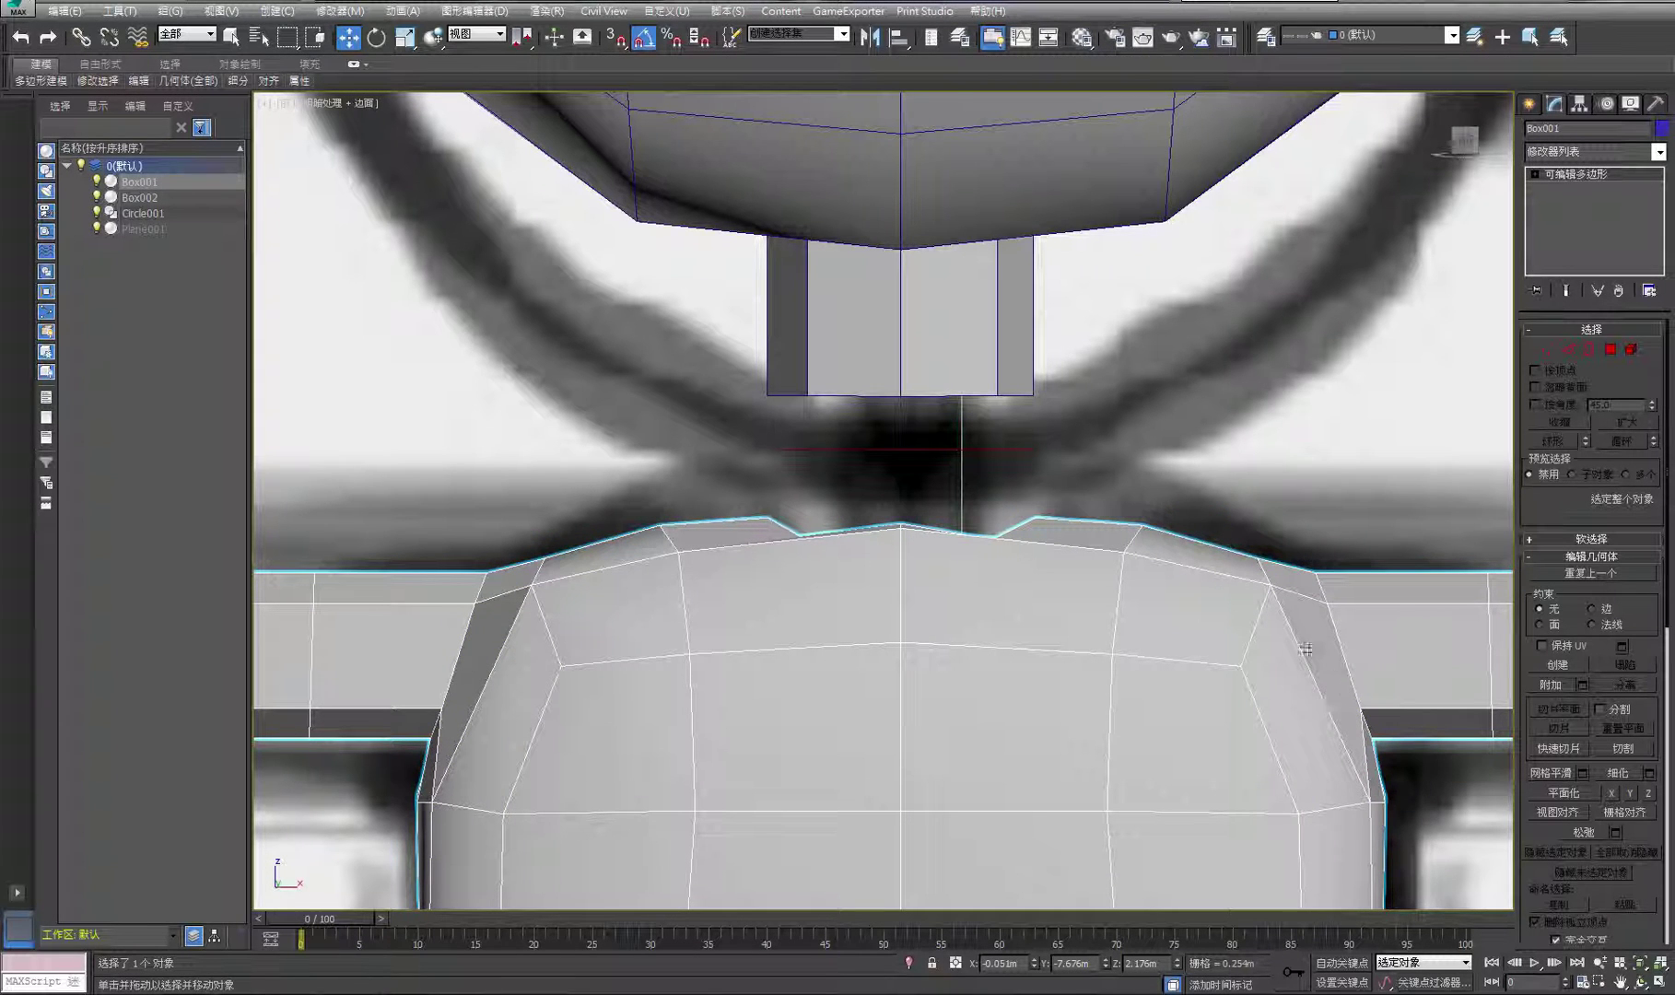
{"action": "key", "text": "alt+w"}
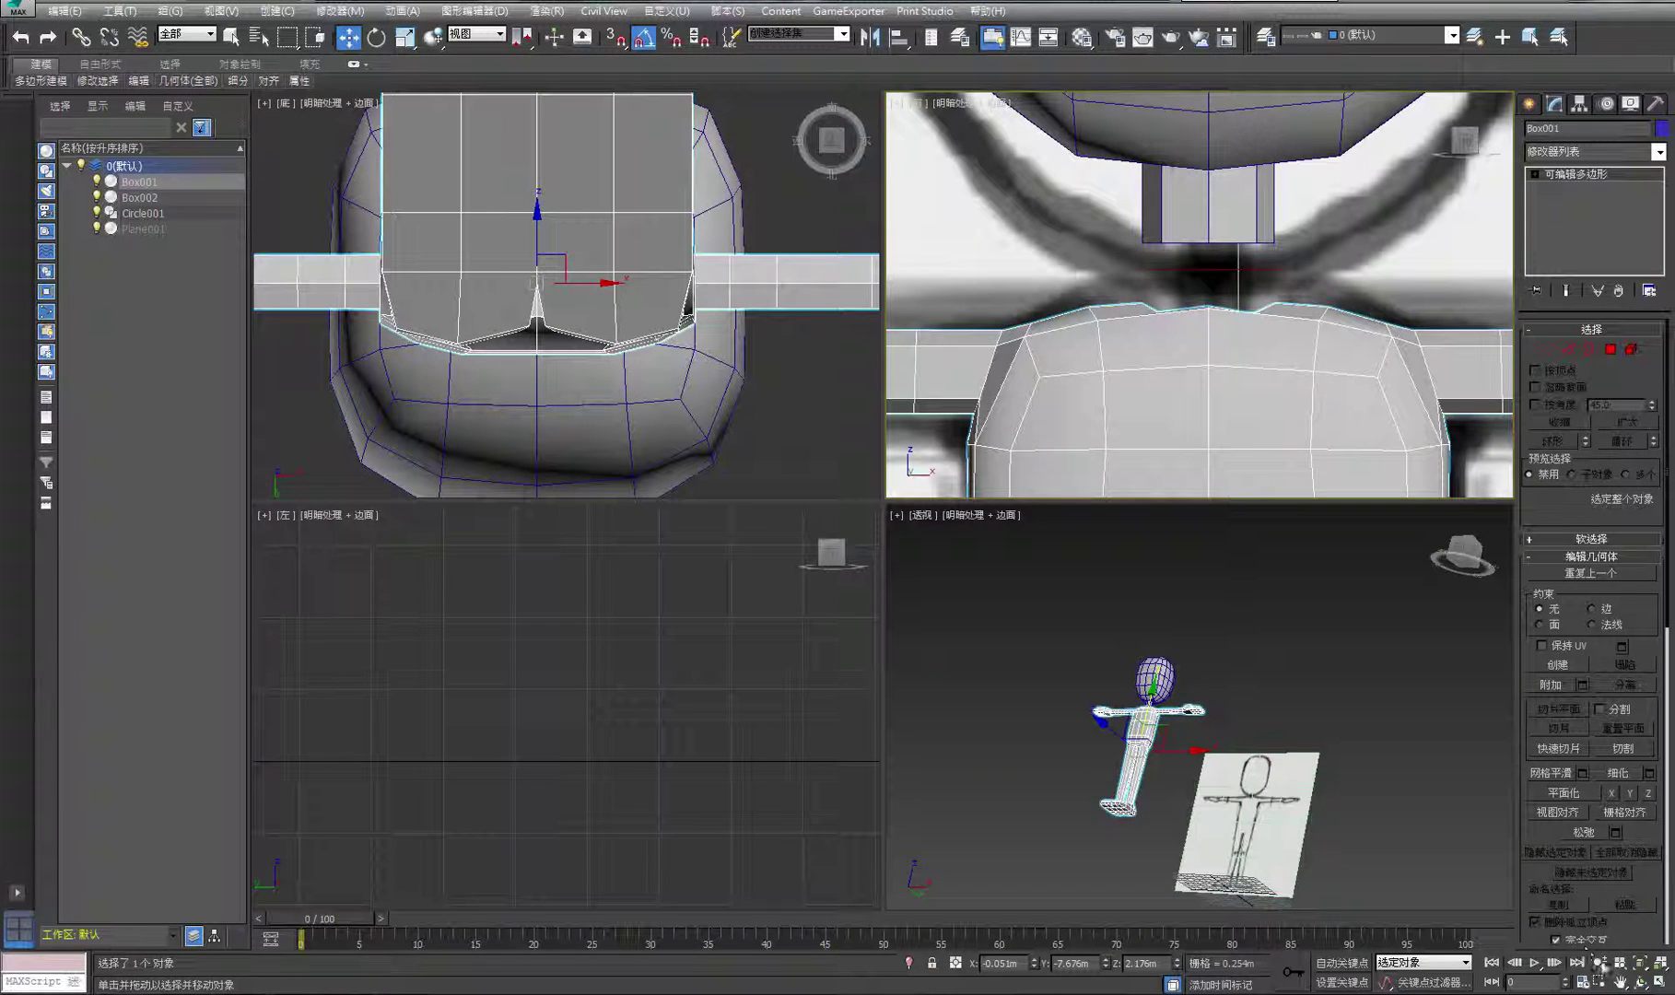
{"action": "left_click", "coordinate": [1639, 981]}
{"action": "left_click_drag", "start_coordinate": [1163, 645], "coordinate": [1137, 698]}
{"action": "scroll", "coordinate": [1137, 697], "scroll_direction": "up", "scroll_amount": 5}
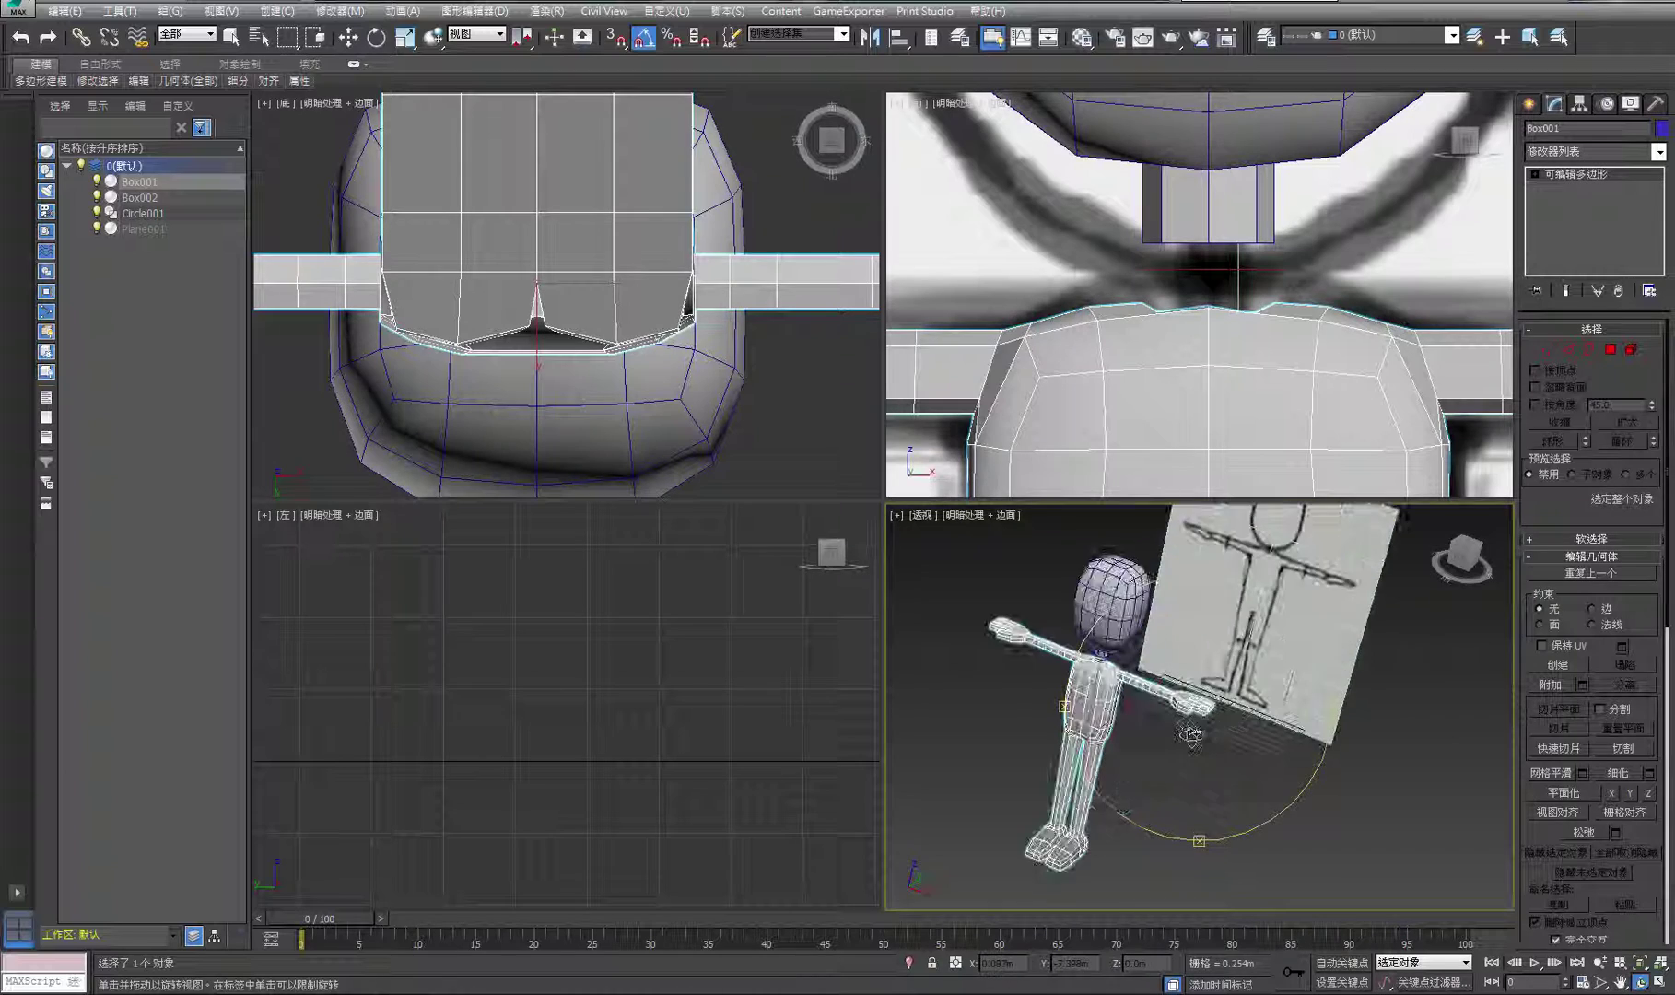
{"action": "middle_click_drag", "start_coordinate": [1137, 697], "coordinate": [1181, 759]}
{"action": "scroll", "coordinate": [1181, 759], "scroll_direction": "up", "scroll_amount": 4}
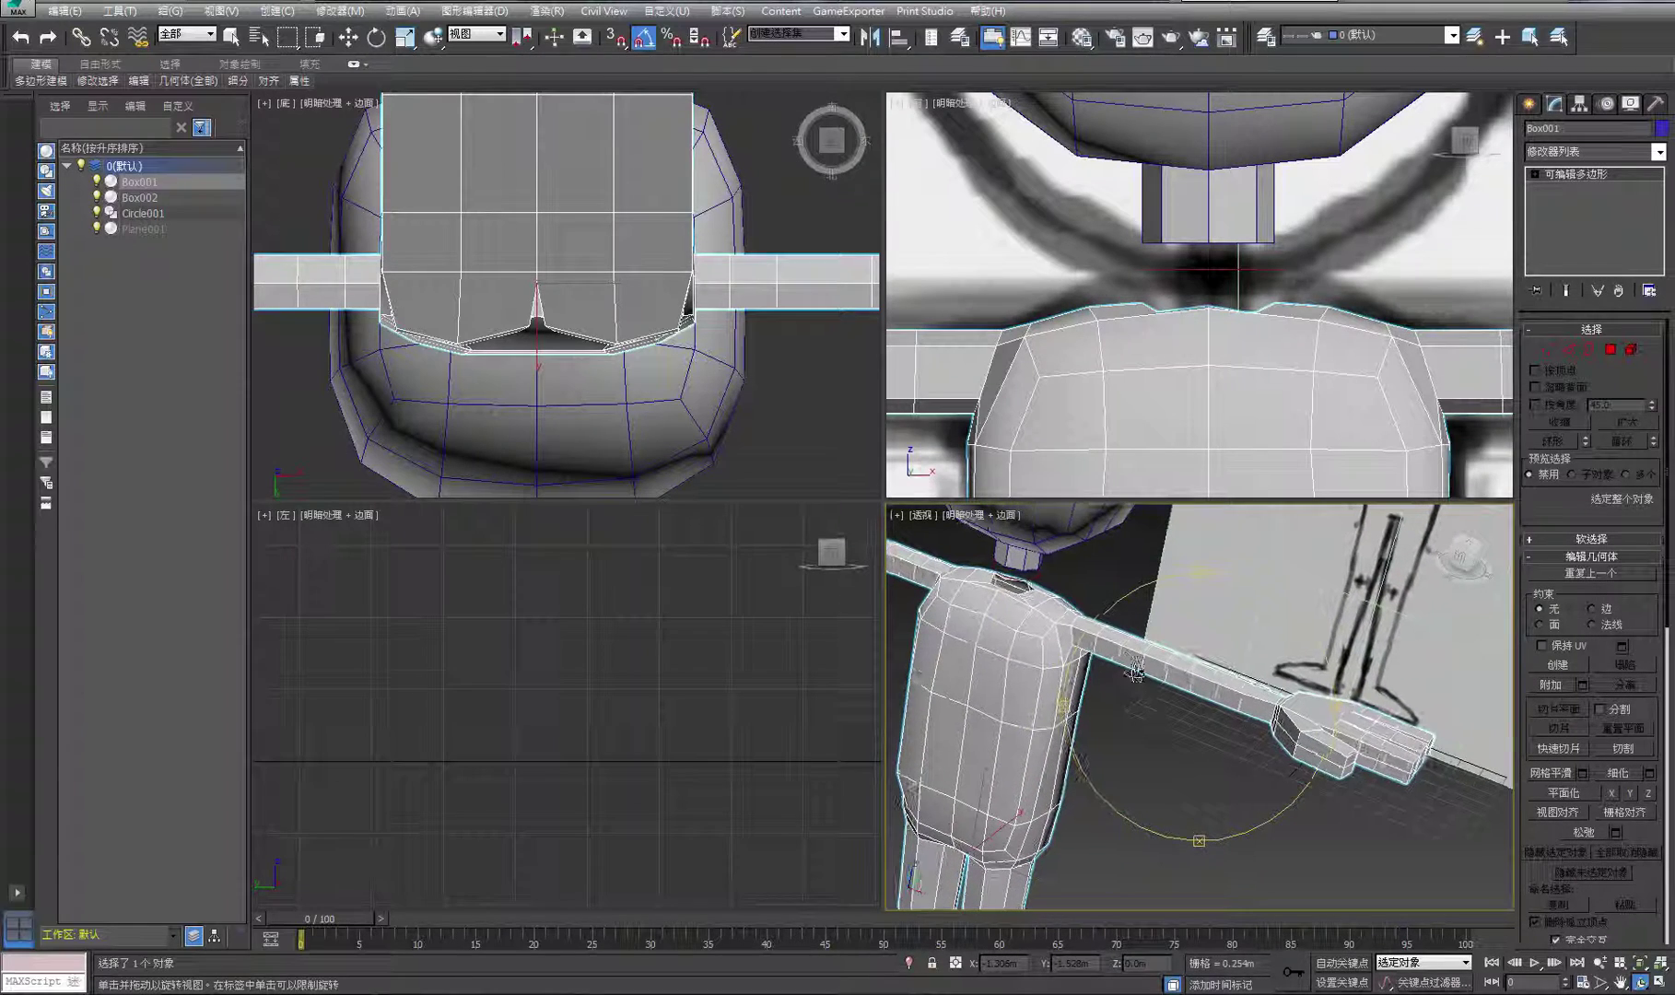
{"action": "right_click", "coordinate": [1444, 483]}
{"action": "key", "text": "3"}
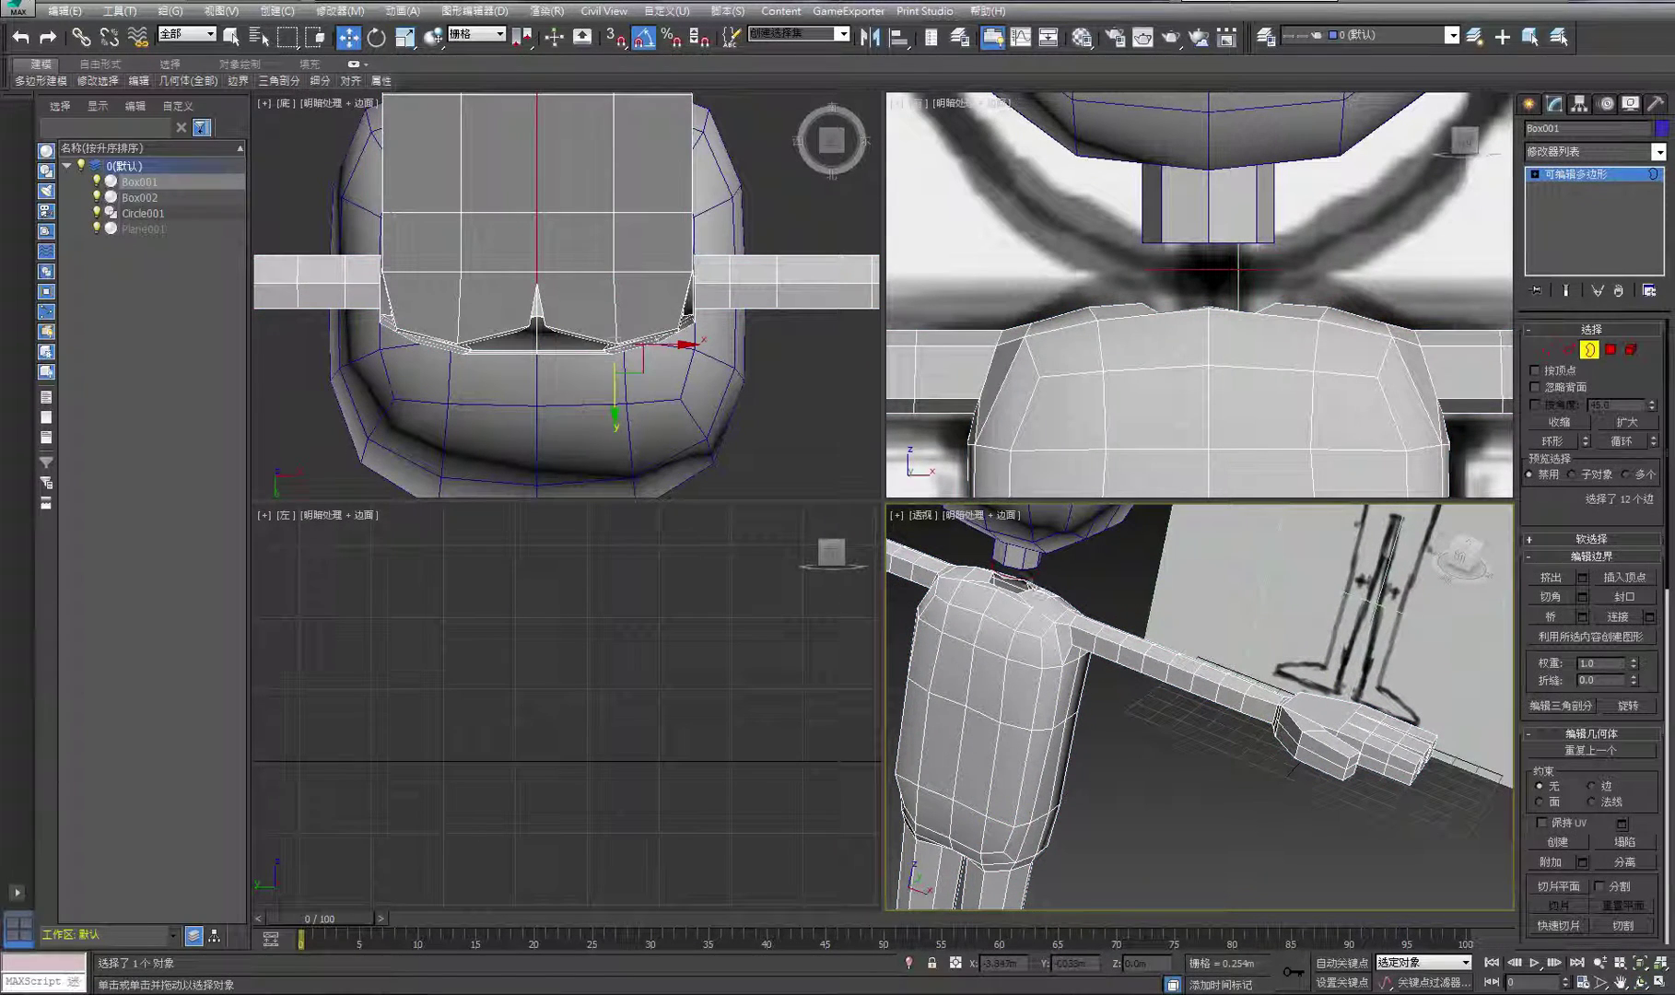
{"action": "left_click", "coordinate": [1014, 582]}
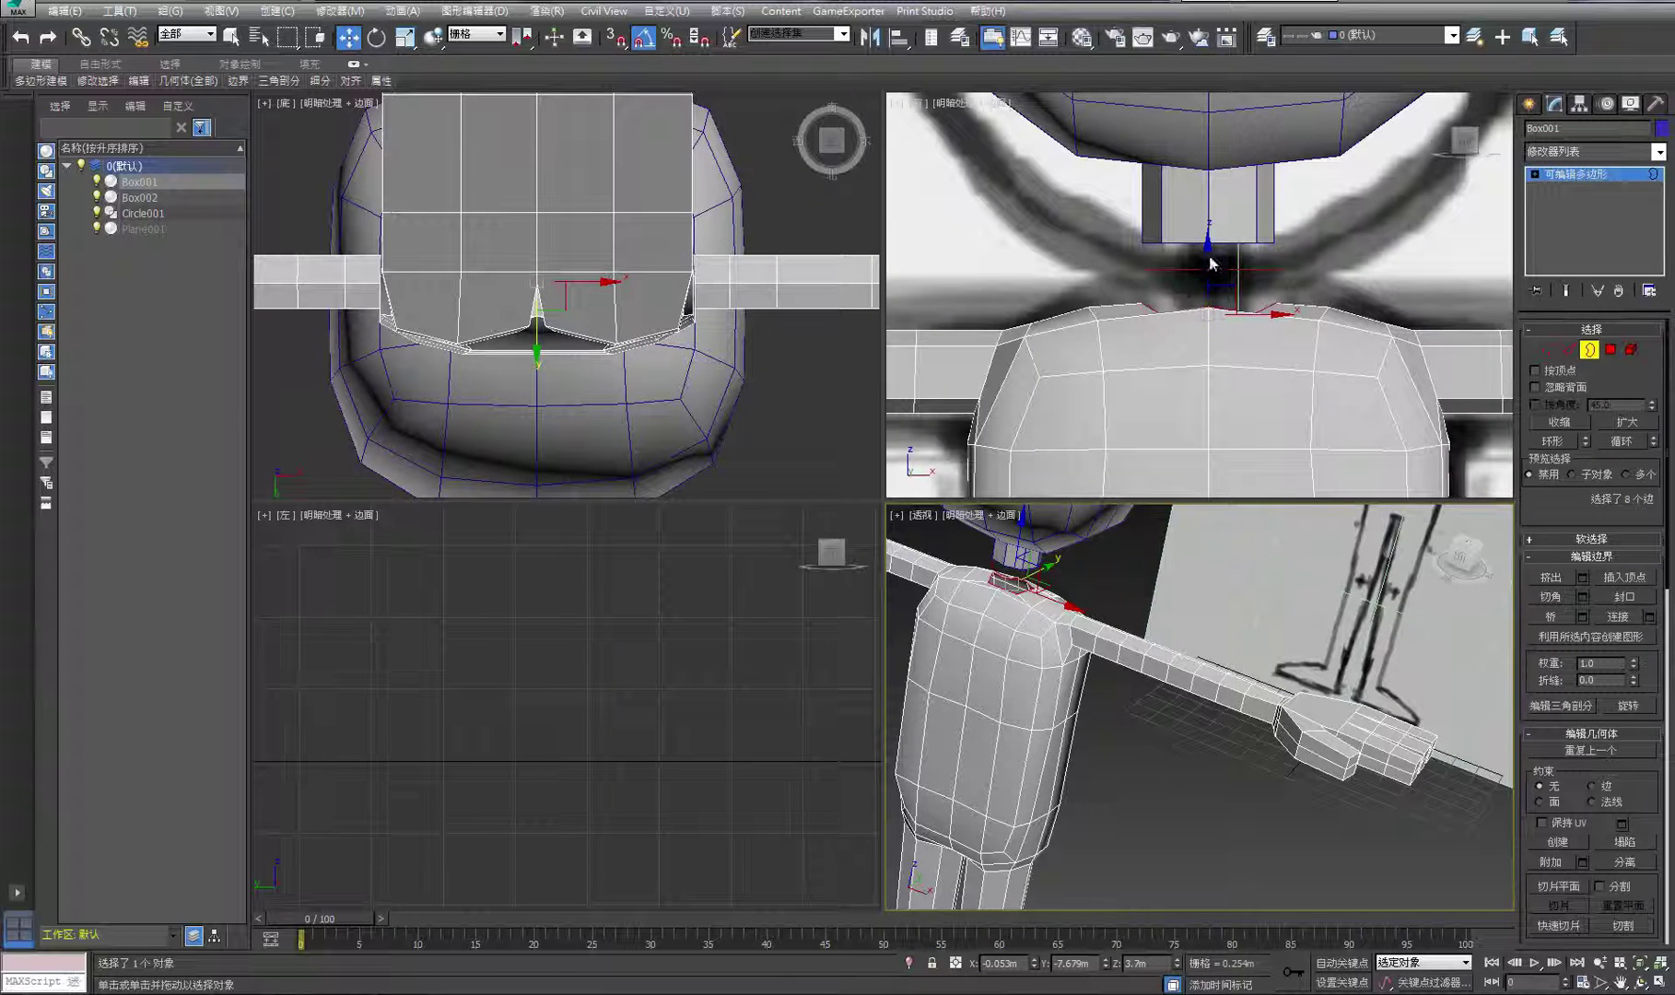
Flatten the torso opening's border into a level line by scaling it vertically in the Front view, raising it slightly
{"action": "left_click_drag", "start_coordinate": [1211, 263], "coordinate": [1094, 258]}
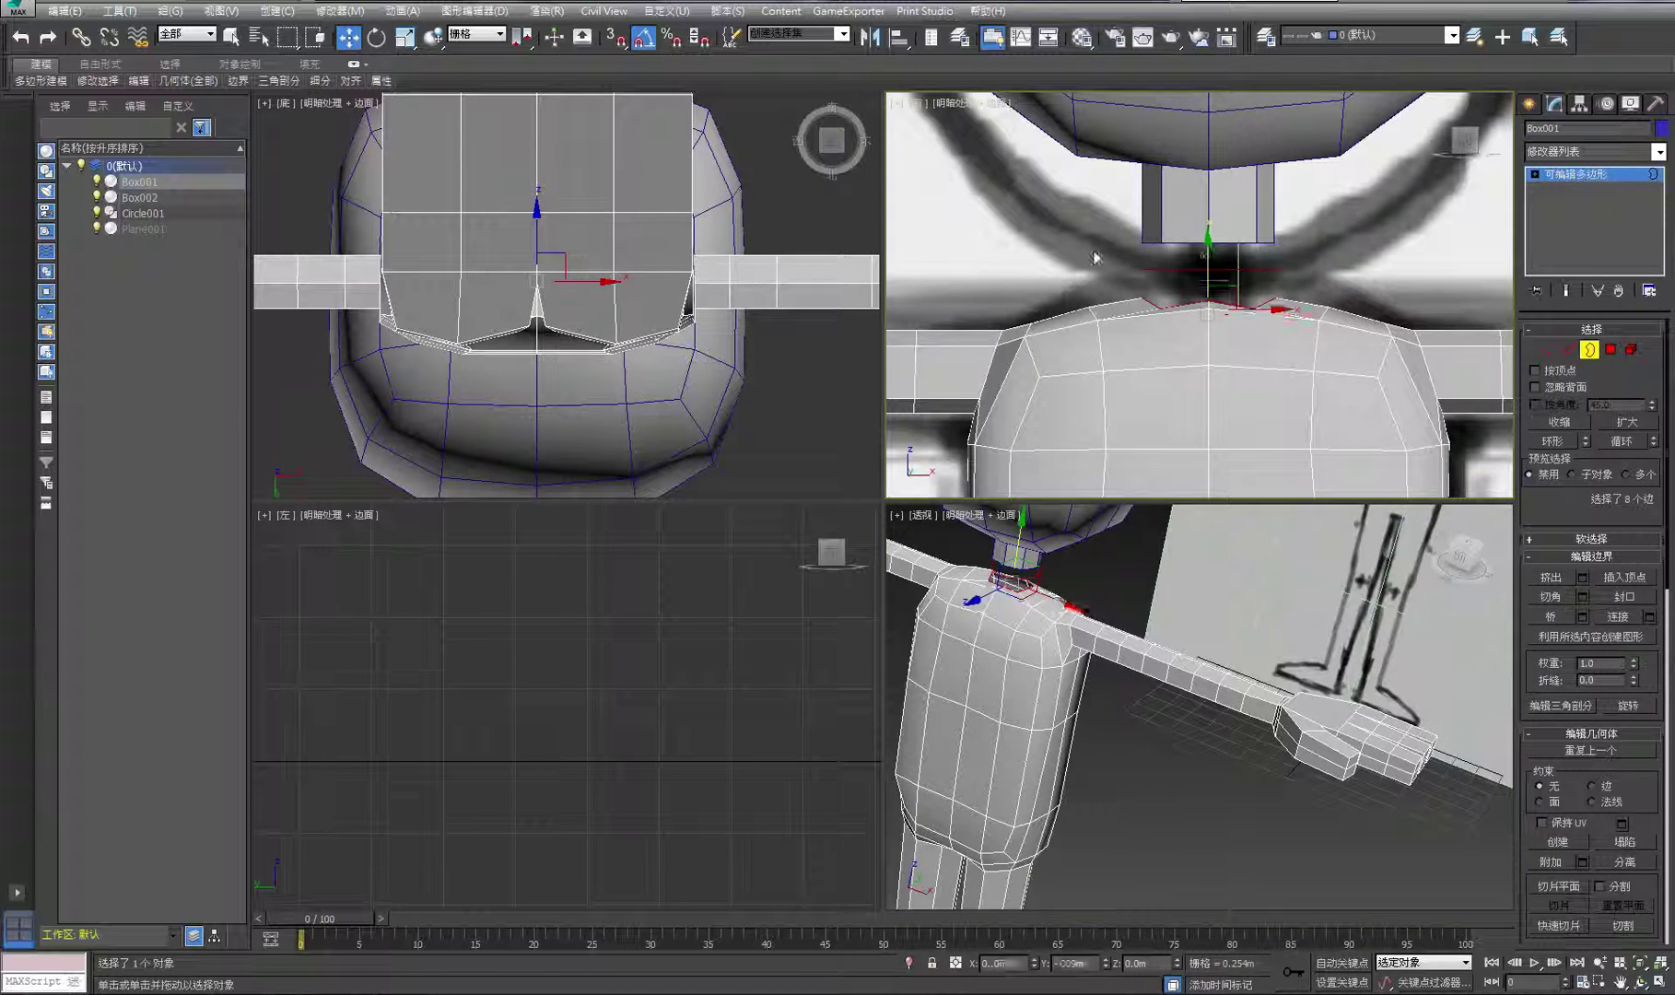
{"action": "left_click", "coordinate": [406, 39]}
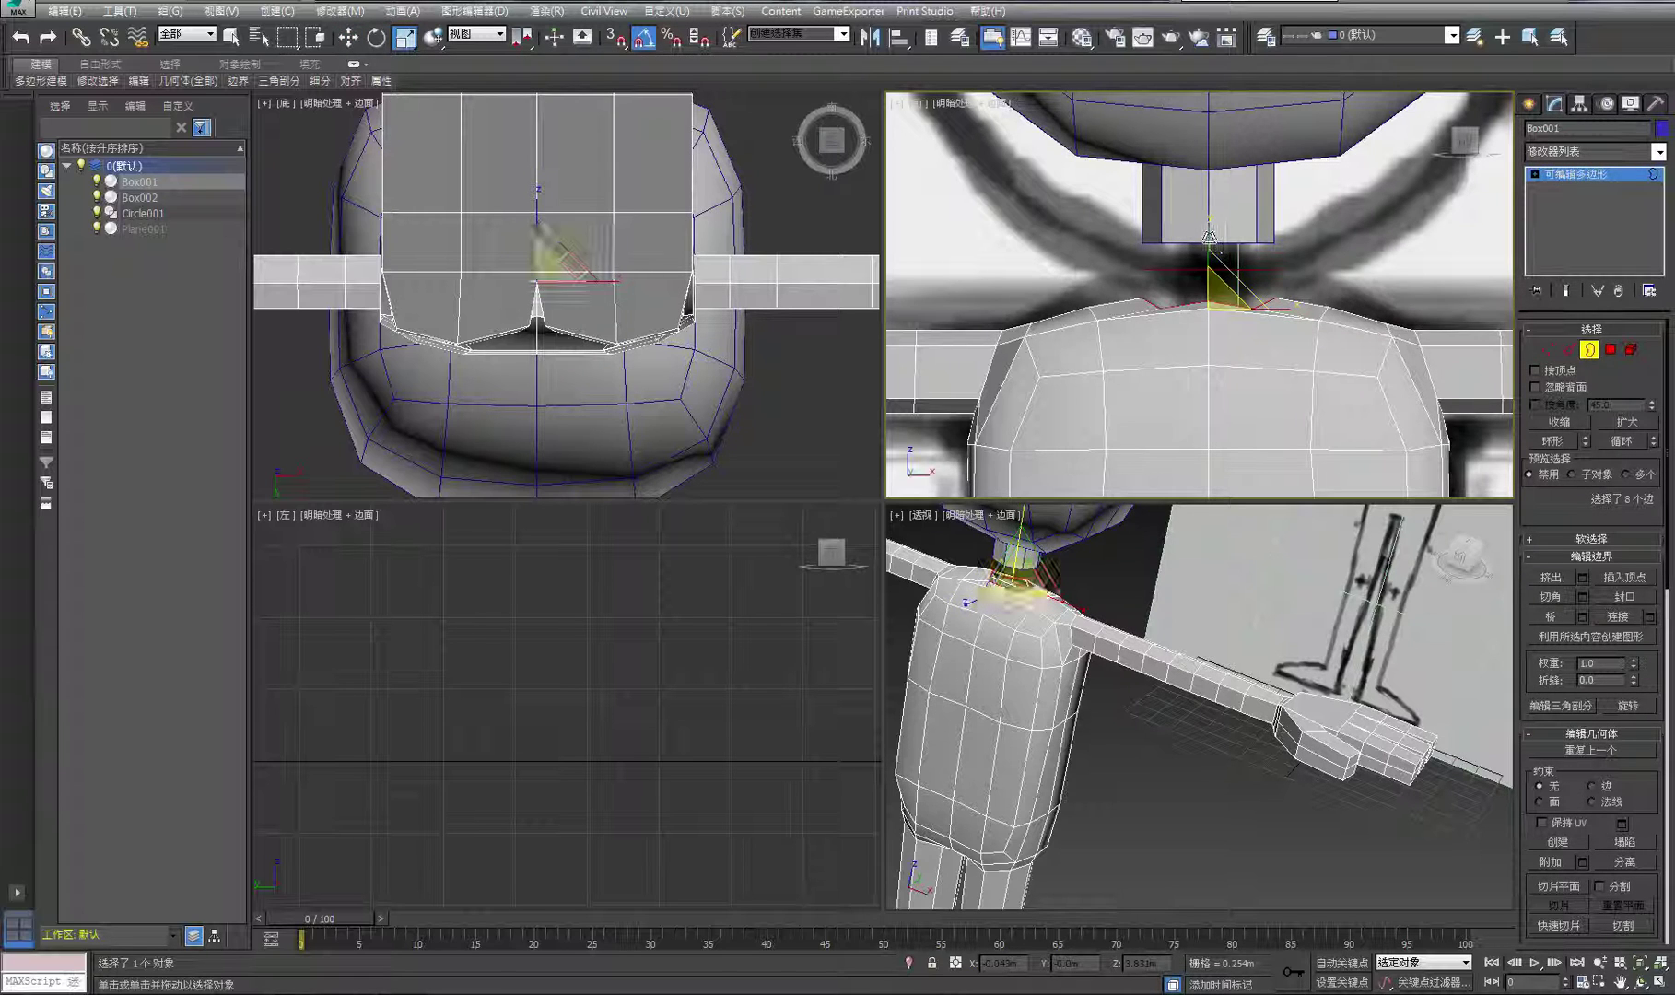
{"action": "left_click_drag", "start_coordinate": [1205, 286], "coordinate": [1210, 332]}
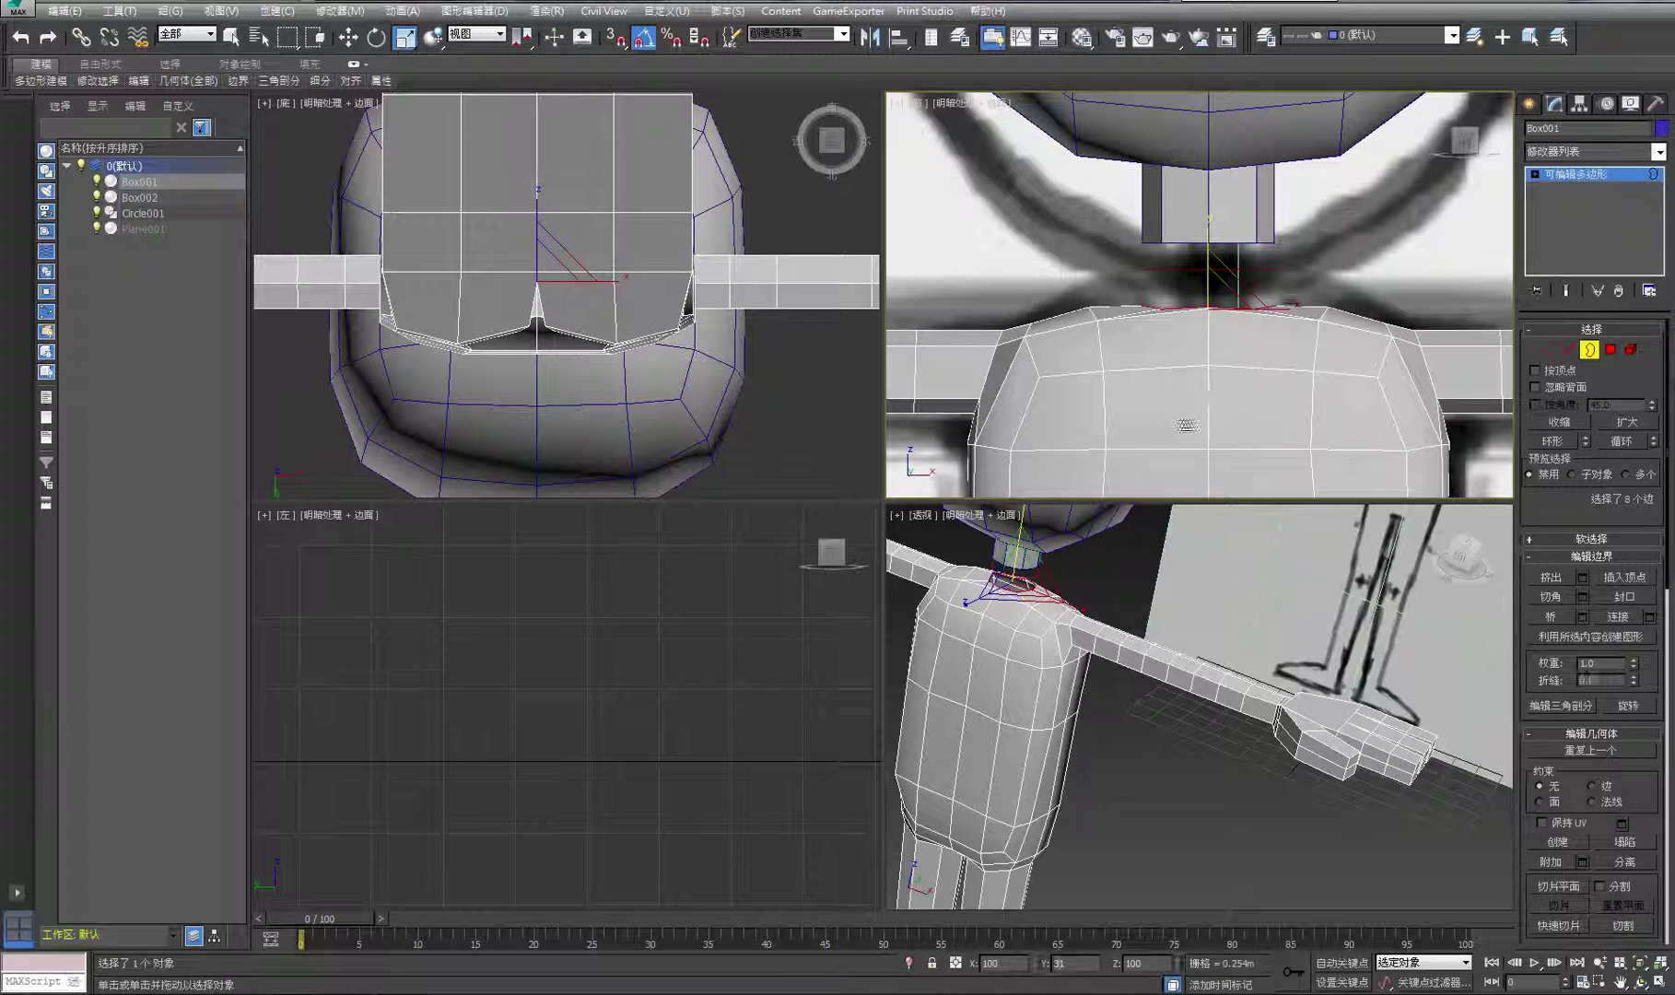
{"action": "left_click", "coordinate": [348, 38]}
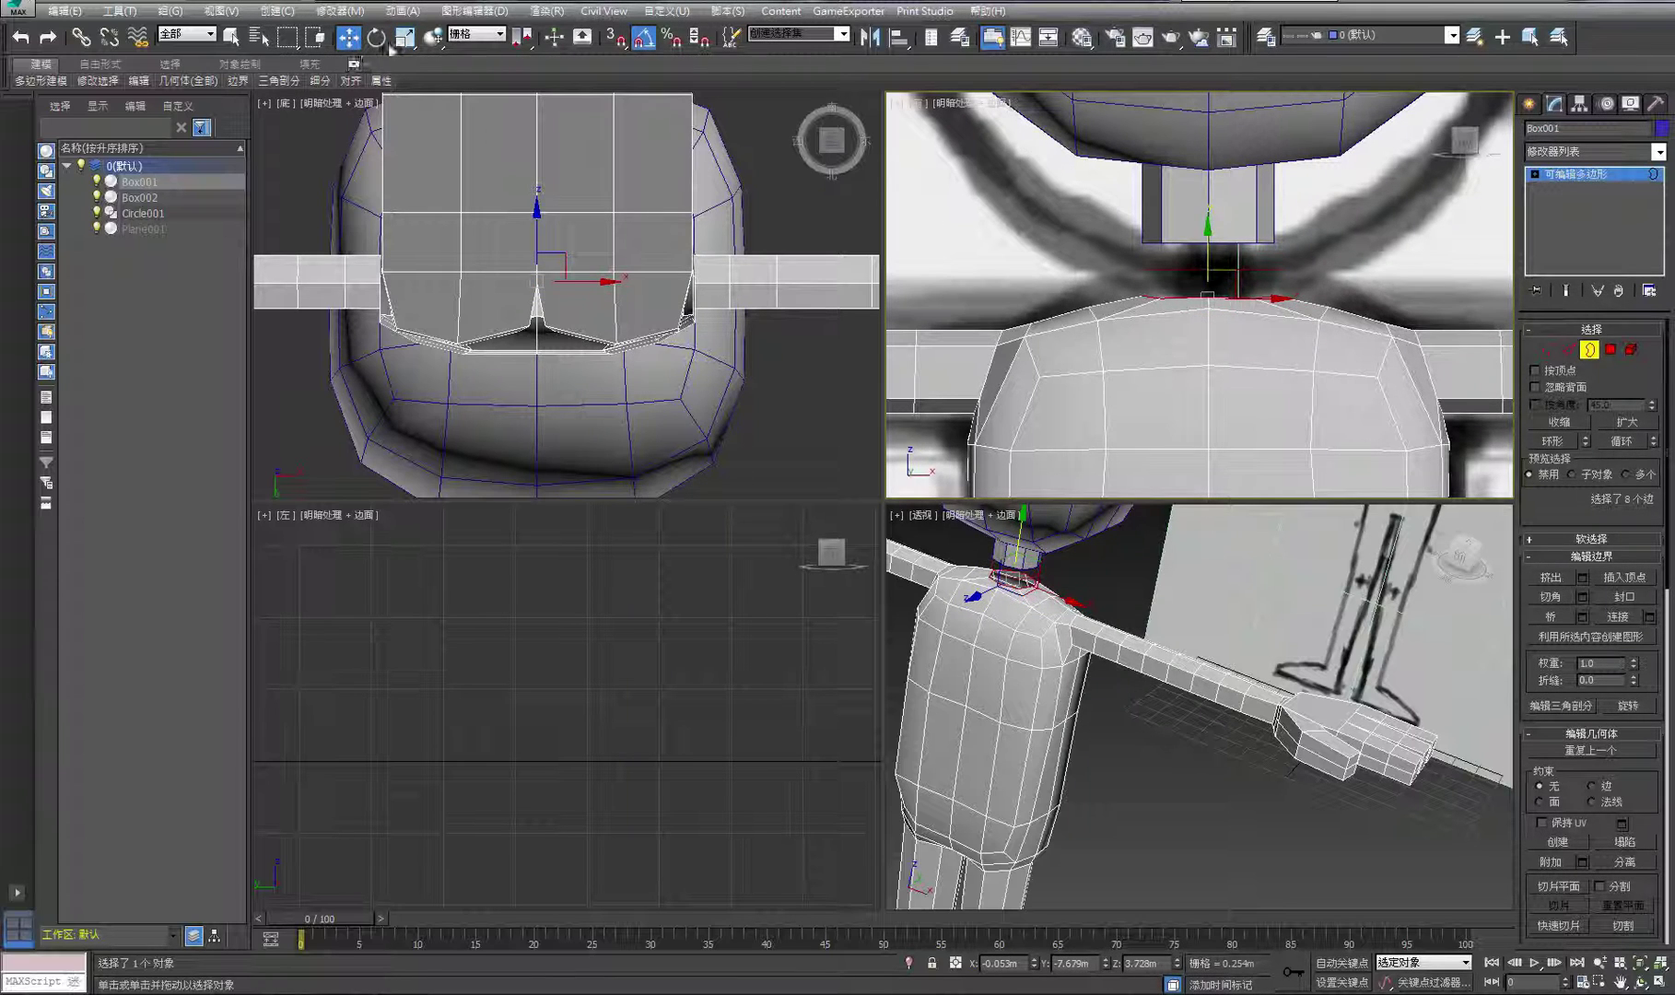
{"action": "key", "text": "r"}
{"action": "left_click_drag", "start_coordinate": [1204, 247], "coordinate": [1213, 332]}
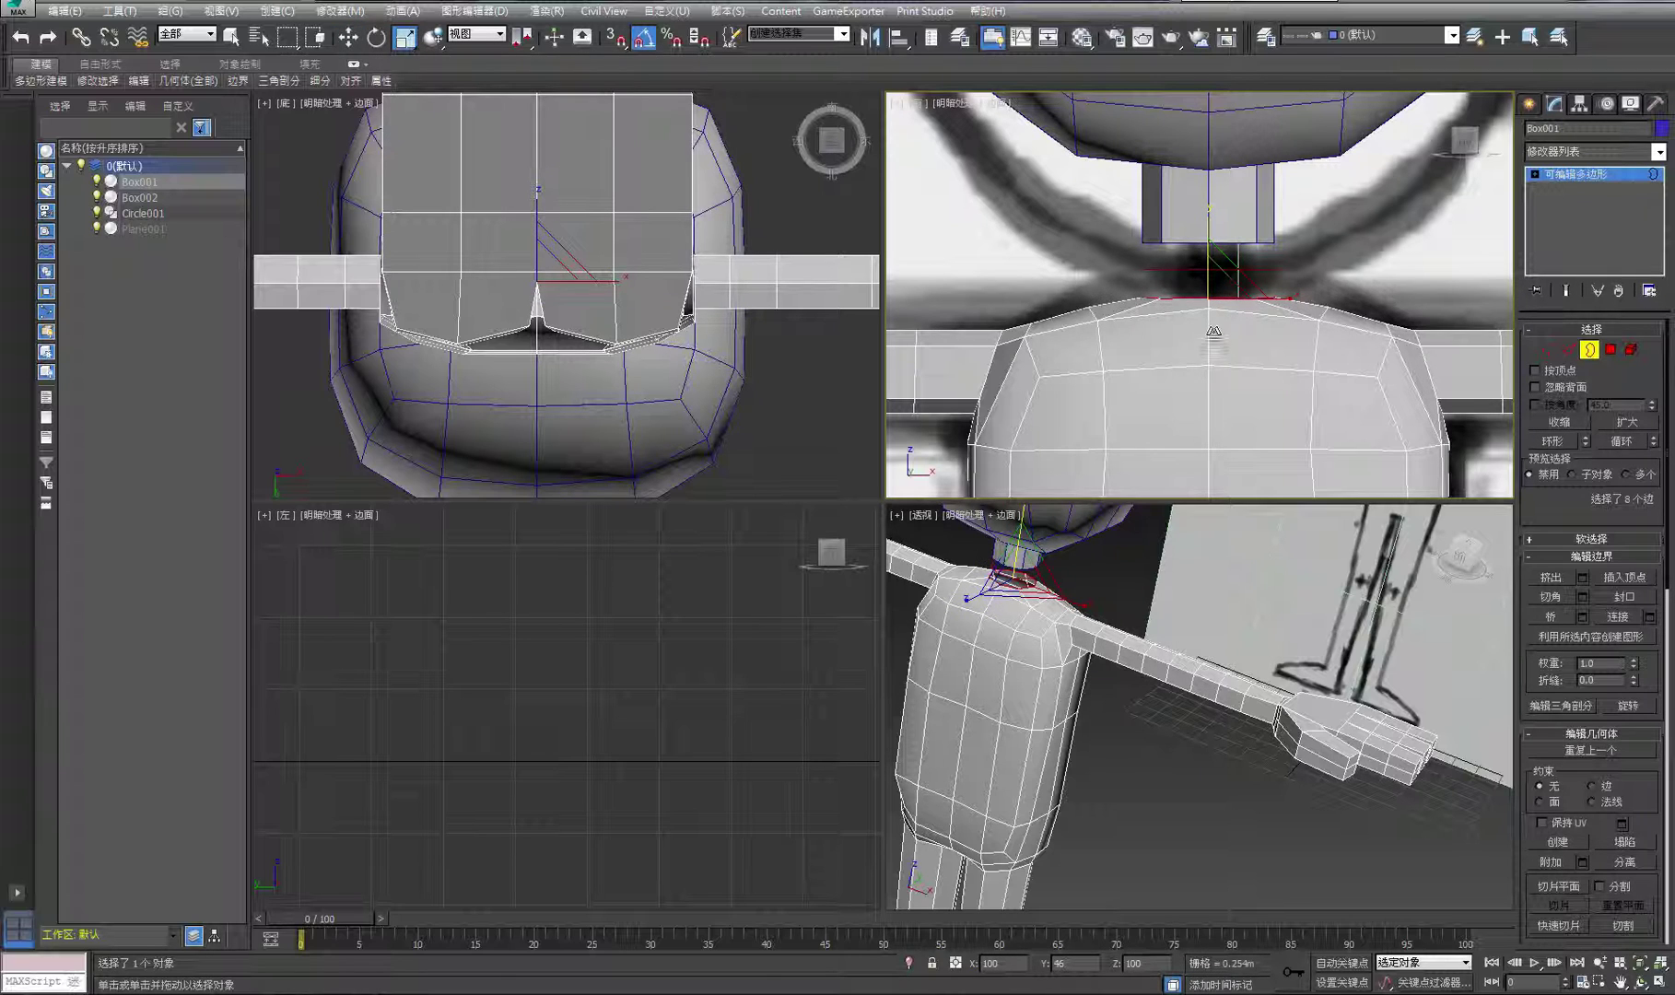
Raise the flattened border slightly toward the neck, then leave border editing and deselect the torso
{"action": "left_click", "coordinate": [349, 38]}
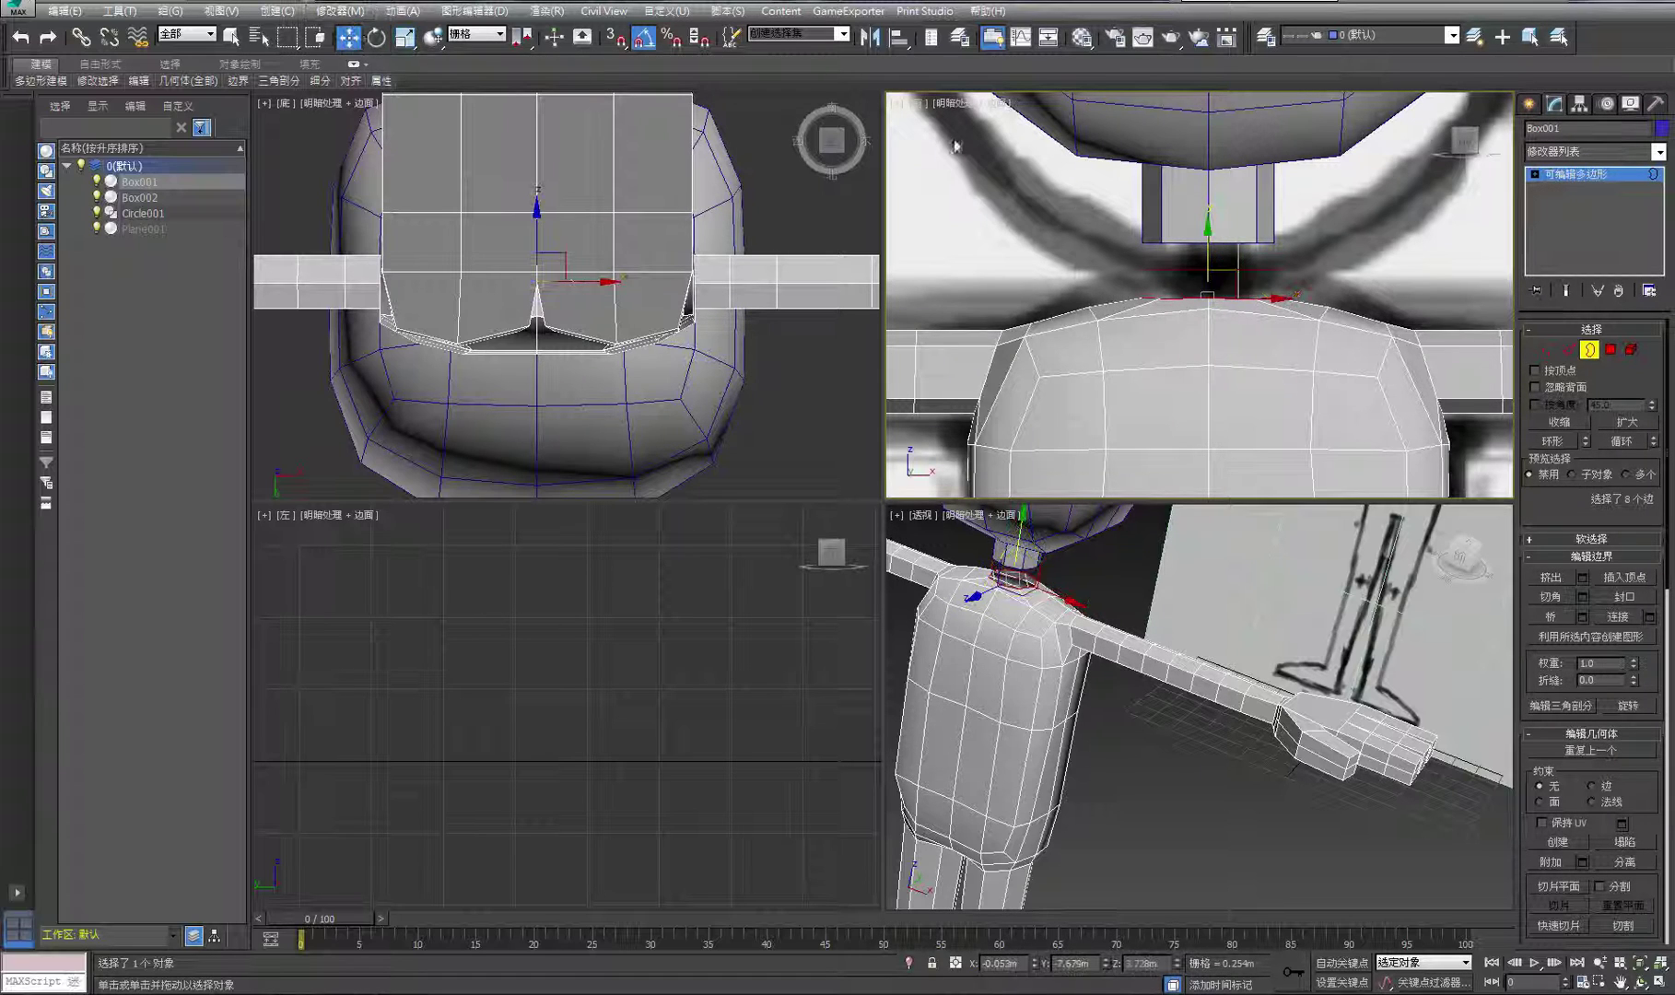
{"action": "left_click_drag", "start_coordinate": [1207, 258], "coordinate": [1208, 253]}
{"action": "left_click", "coordinate": [1109, 552]}
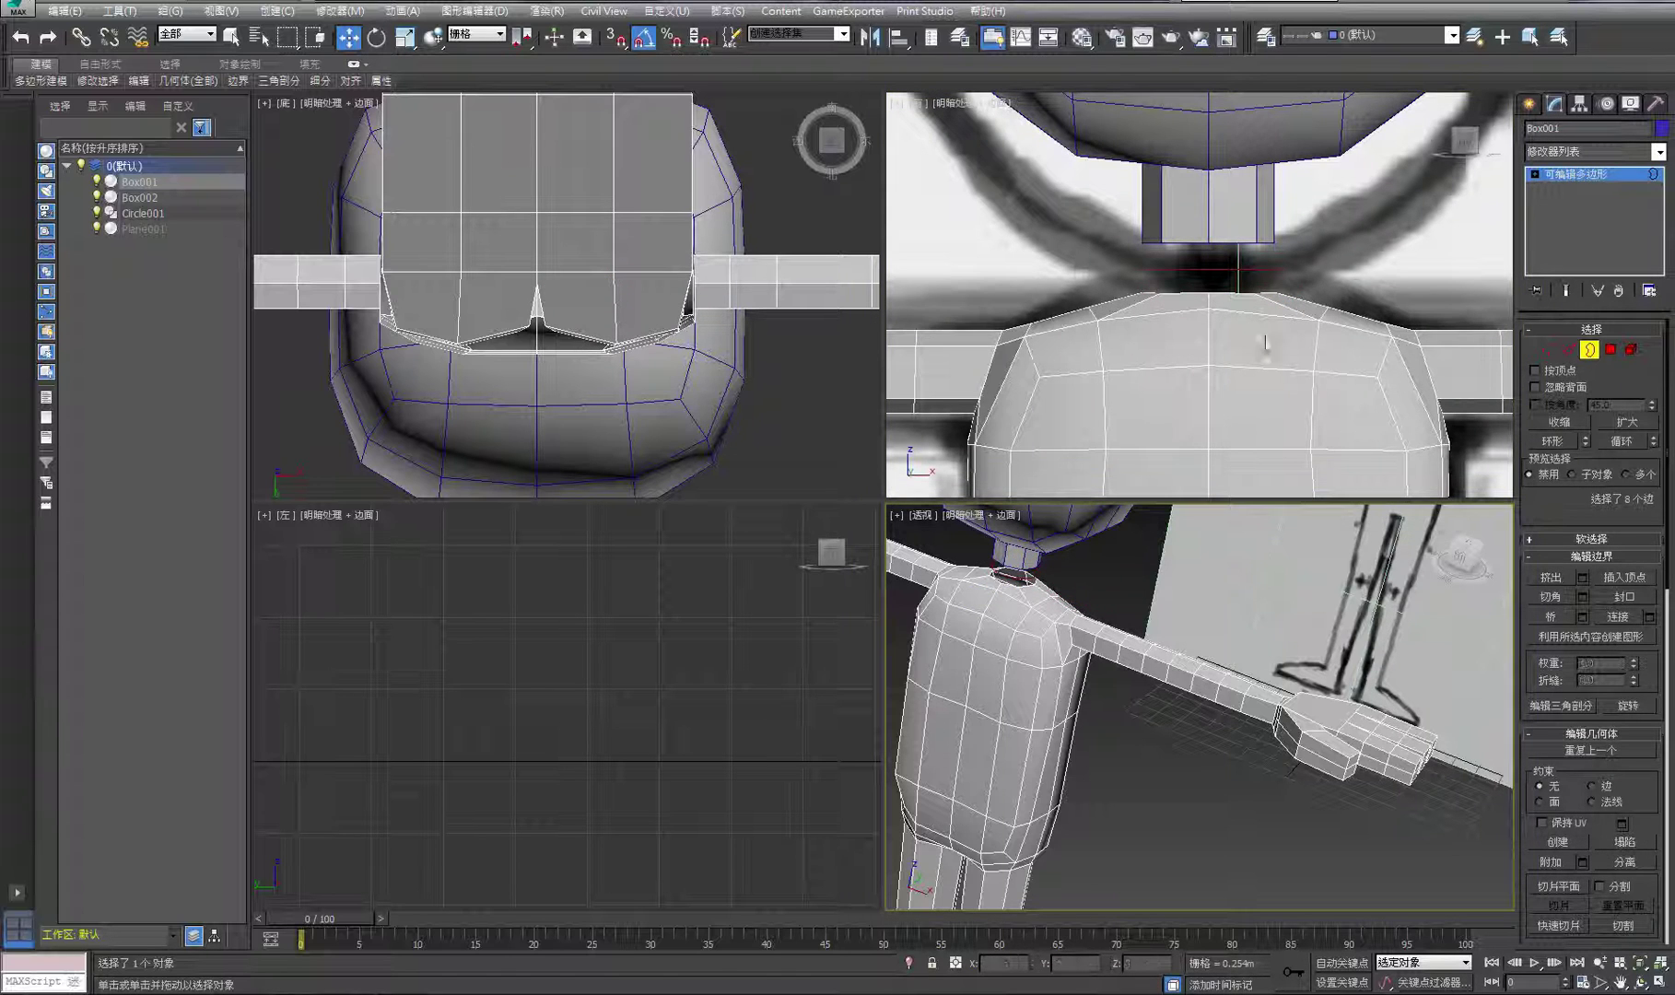
{"action": "left_click", "coordinate": [1410, 254]}
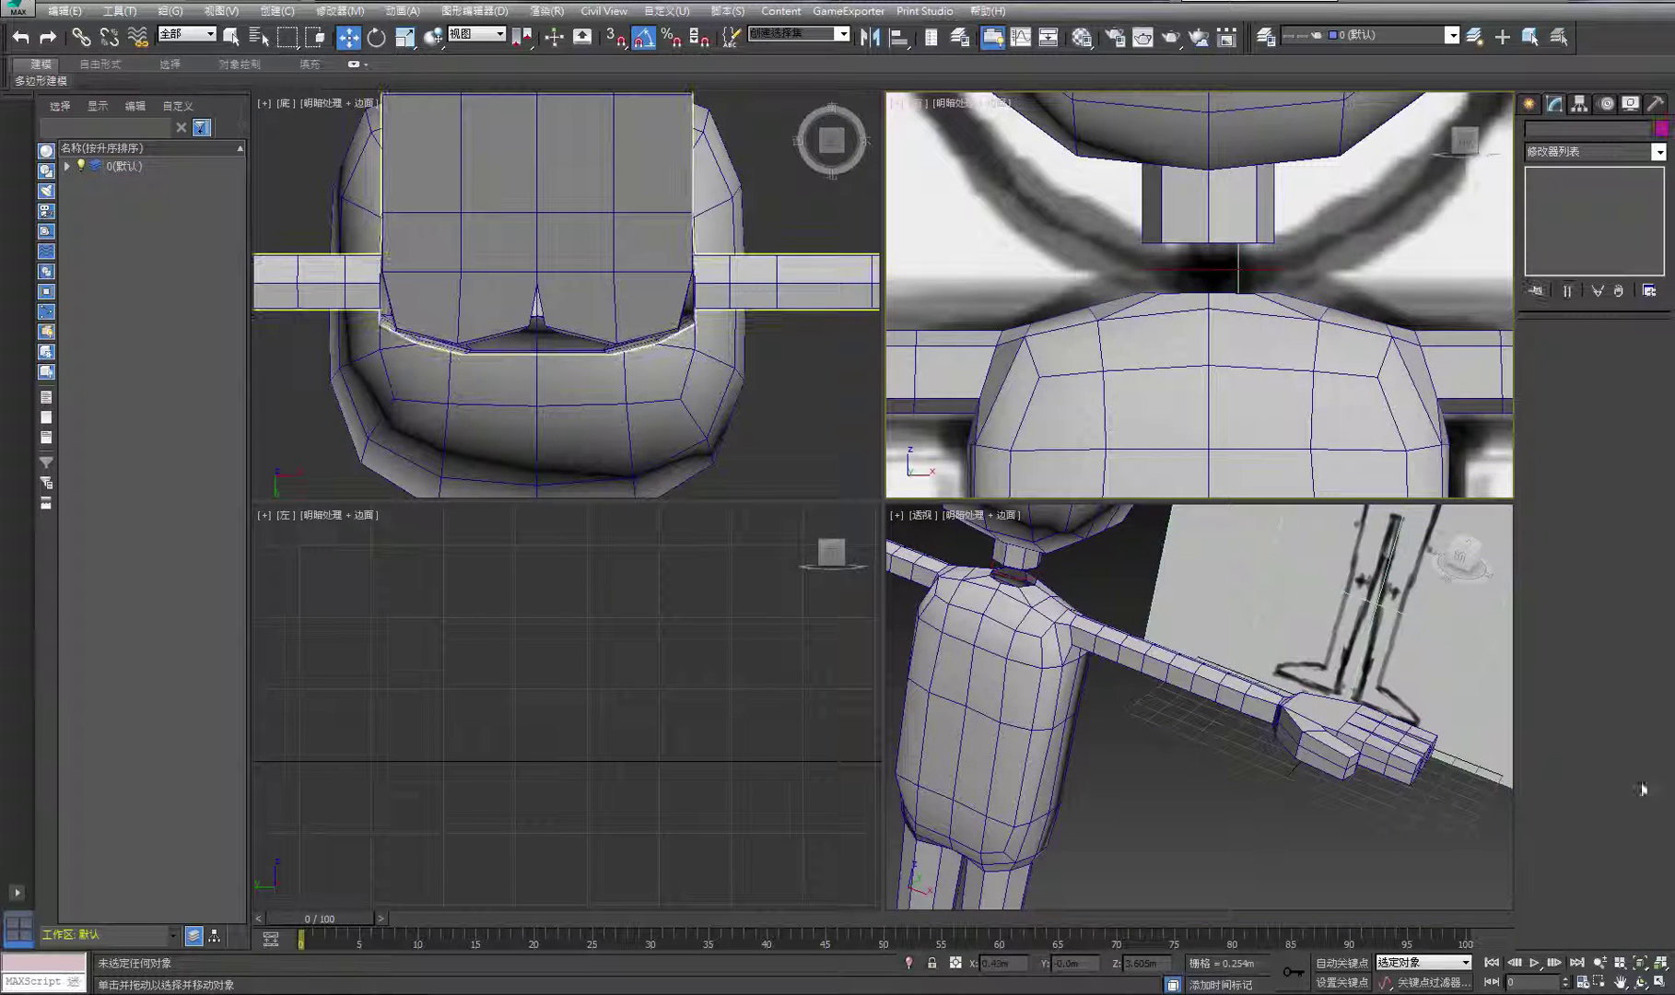
Lower the head in the maximized Front view until the neck's lower end sits just above the torso opening, then deselect it
{"action": "left_click", "coordinate": [1658, 964]}
{"action": "left_click", "coordinate": [980, 261]}
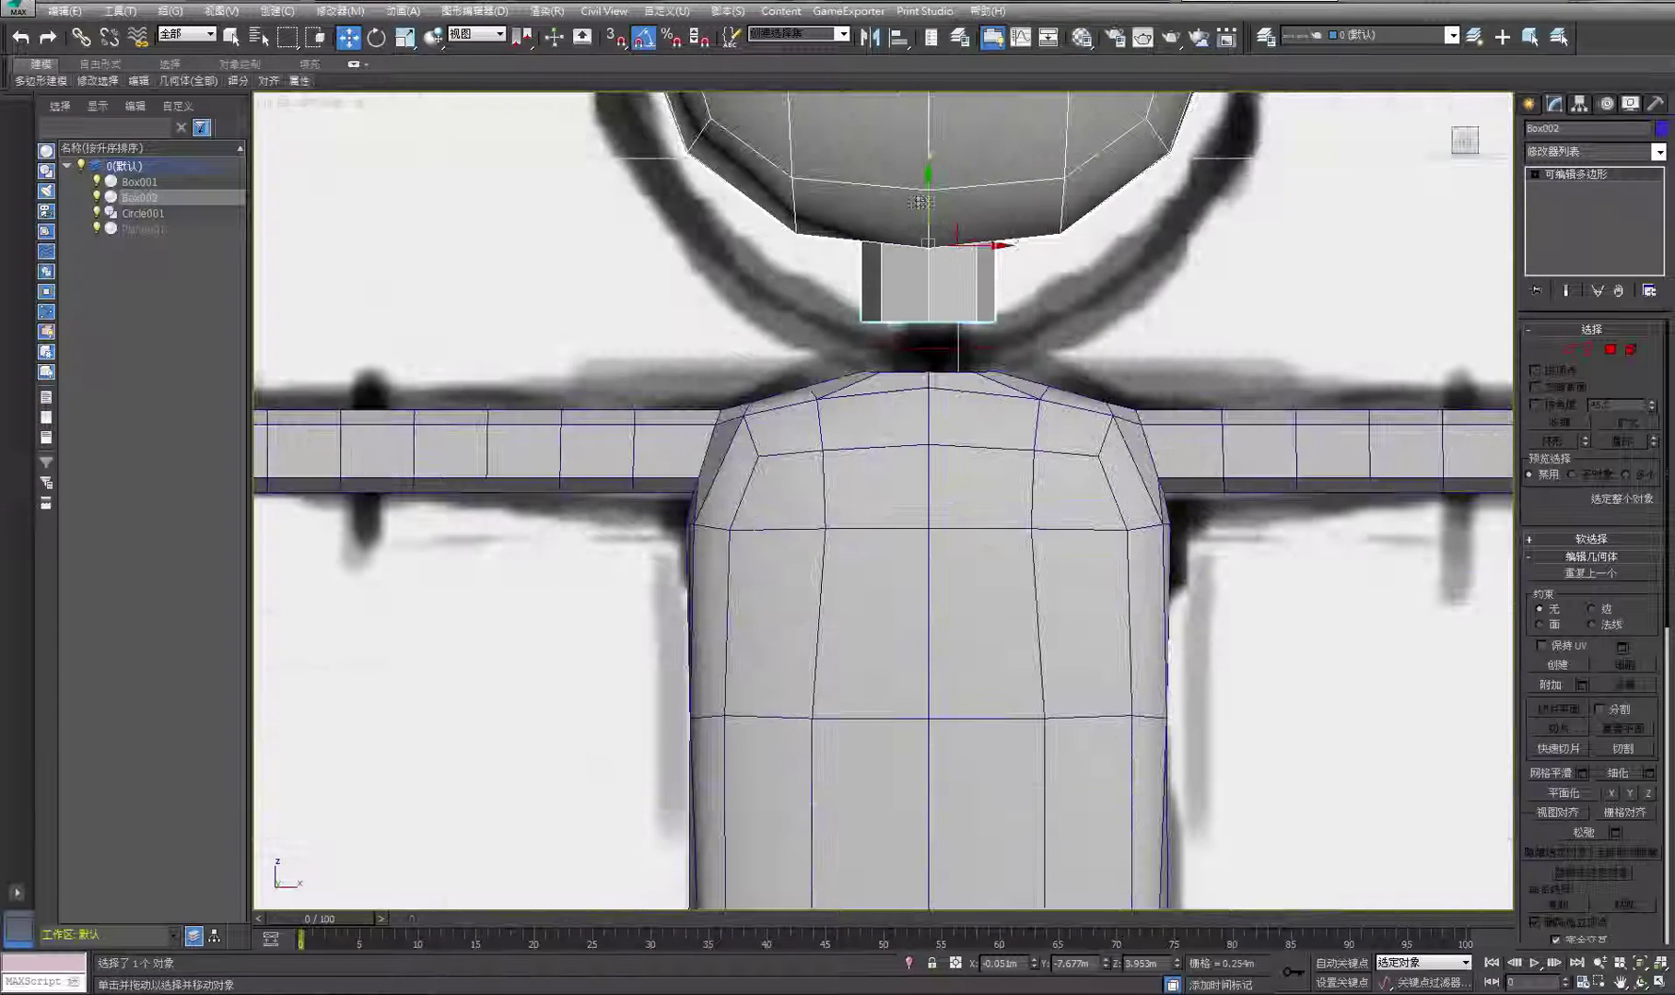
{"action": "left_click_drag", "start_coordinate": [918, 200], "coordinate": [930, 234]}
{"action": "left_click", "coordinate": [1123, 340]}
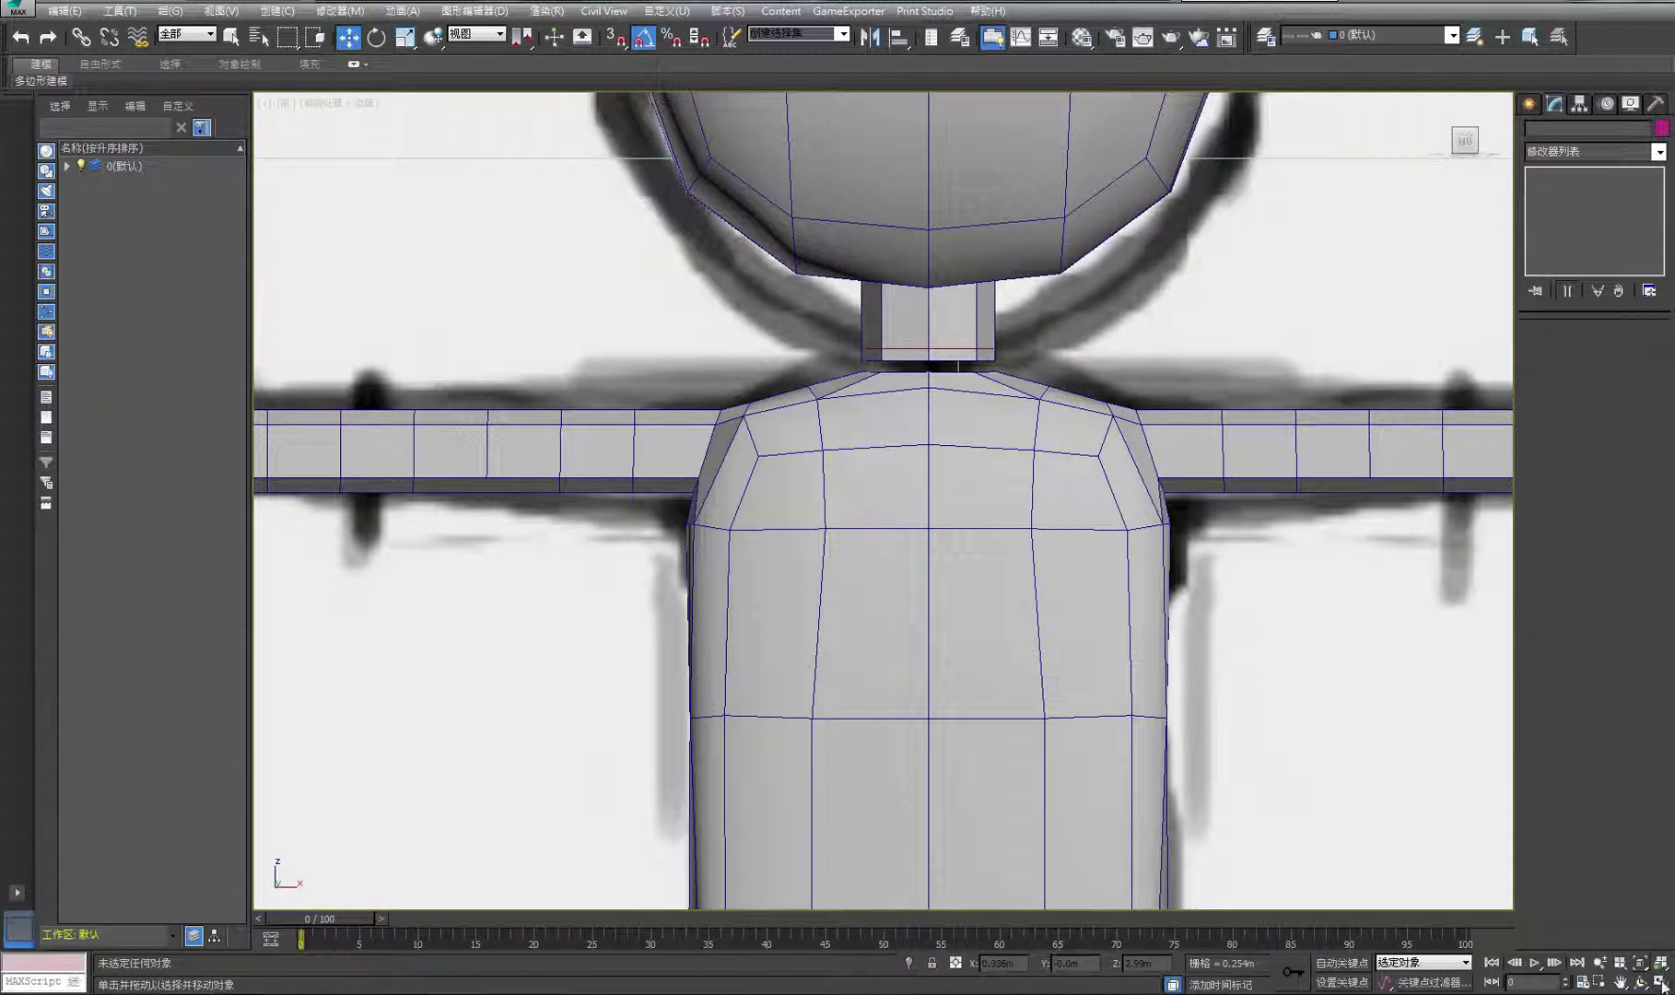
Attach the head with its neck to the torso object, matching material IDs to material
{"action": "left_click", "coordinate": [1126, 605]}
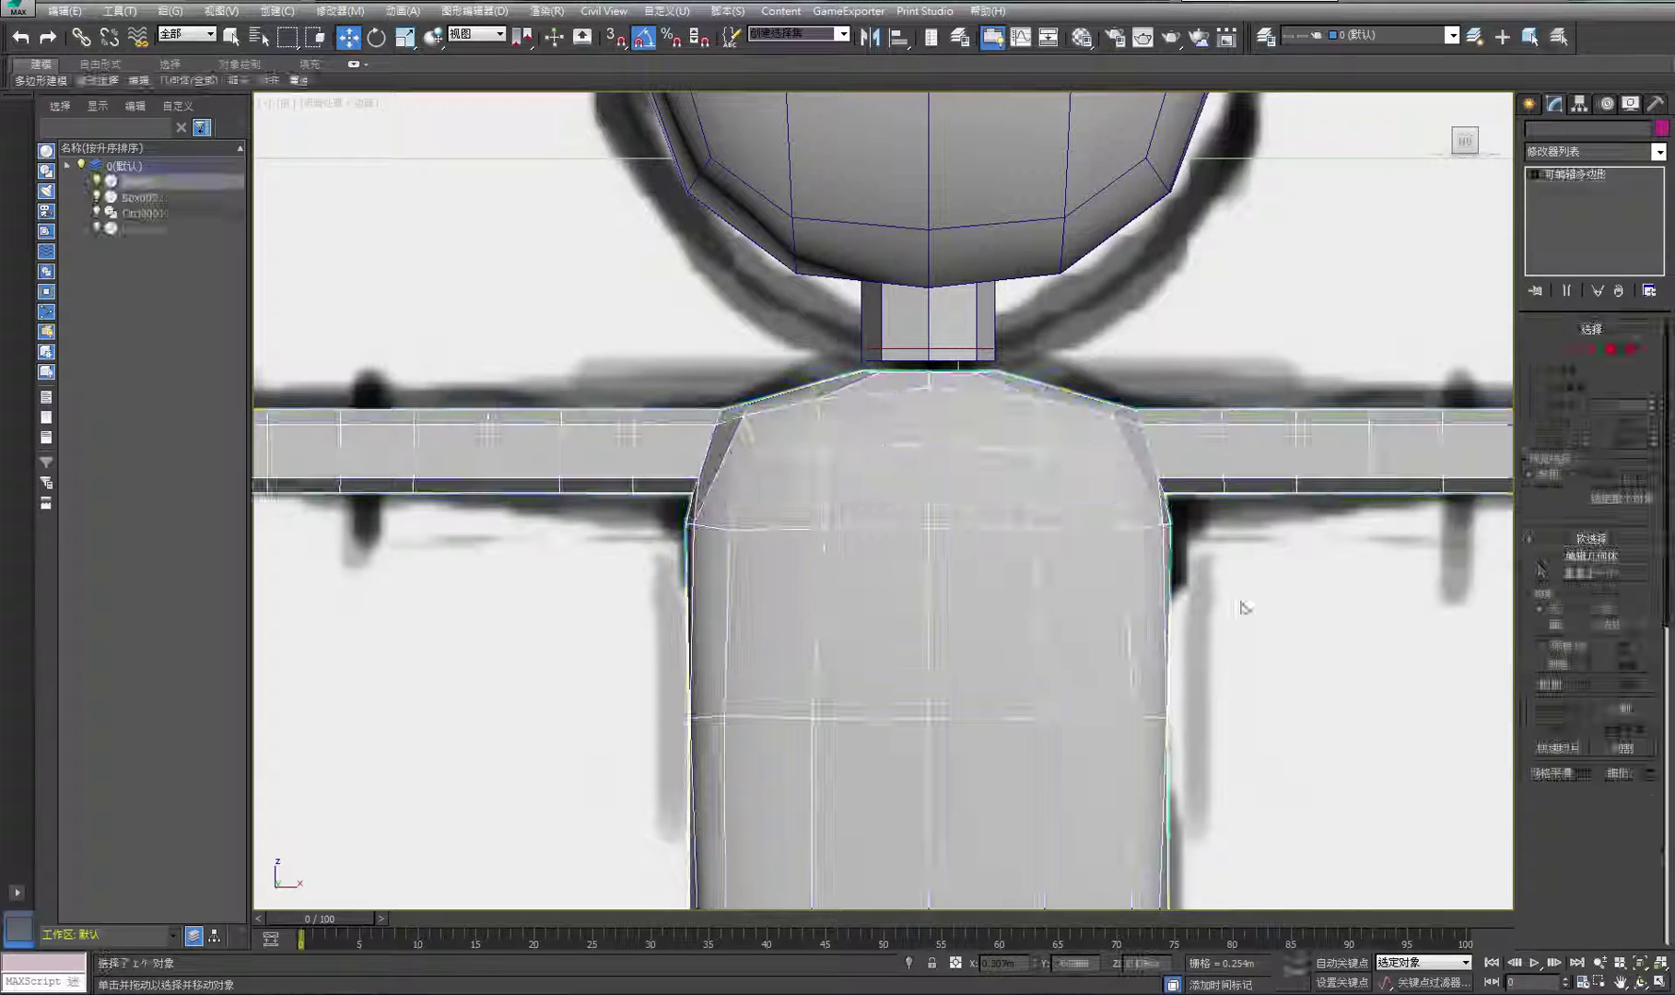
{"action": "left_click", "coordinate": [1560, 683]}
{"action": "left_click", "coordinate": [1023, 233]}
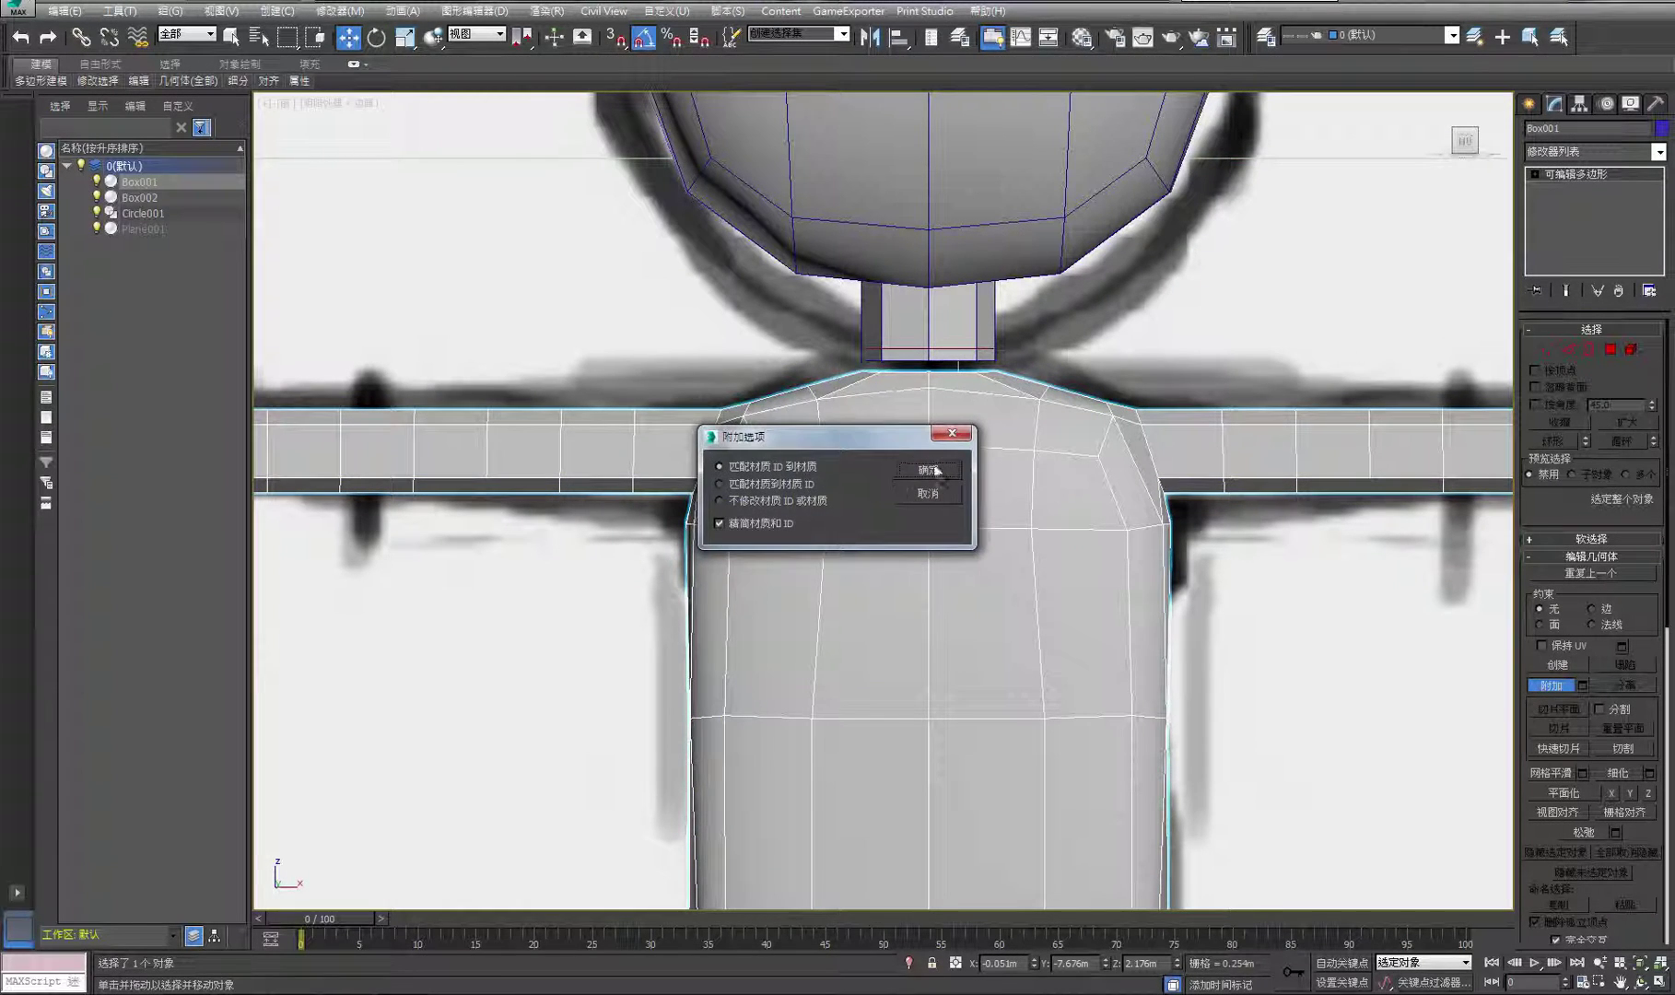
{"action": "left_click", "coordinate": [930, 470]}
Target-weld the neck's lower vertices on the first visible side to the matching vertices of the torso opening in the Perspective view
{"action": "key", "text": "alt+w"}
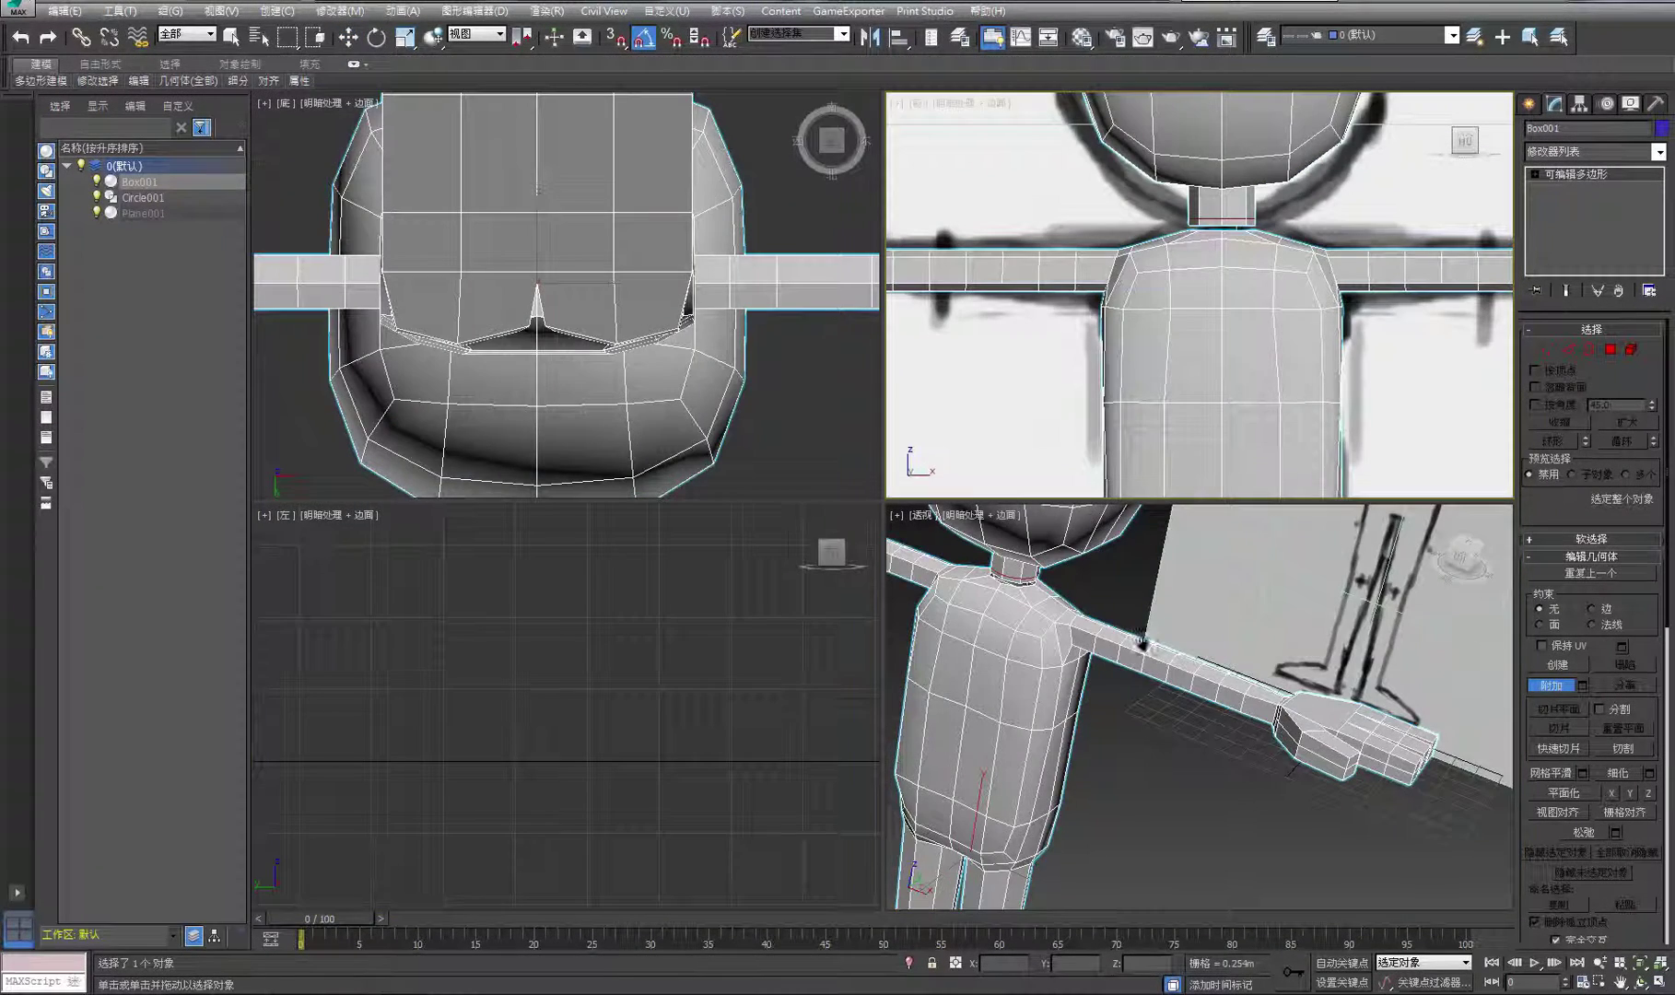
{"action": "middle_click_drag", "start_coordinate": [1141, 642], "coordinate": [1273, 789]}
{"action": "left_click", "coordinate": [1660, 982]}
{"action": "left_click", "coordinate": [1640, 982]}
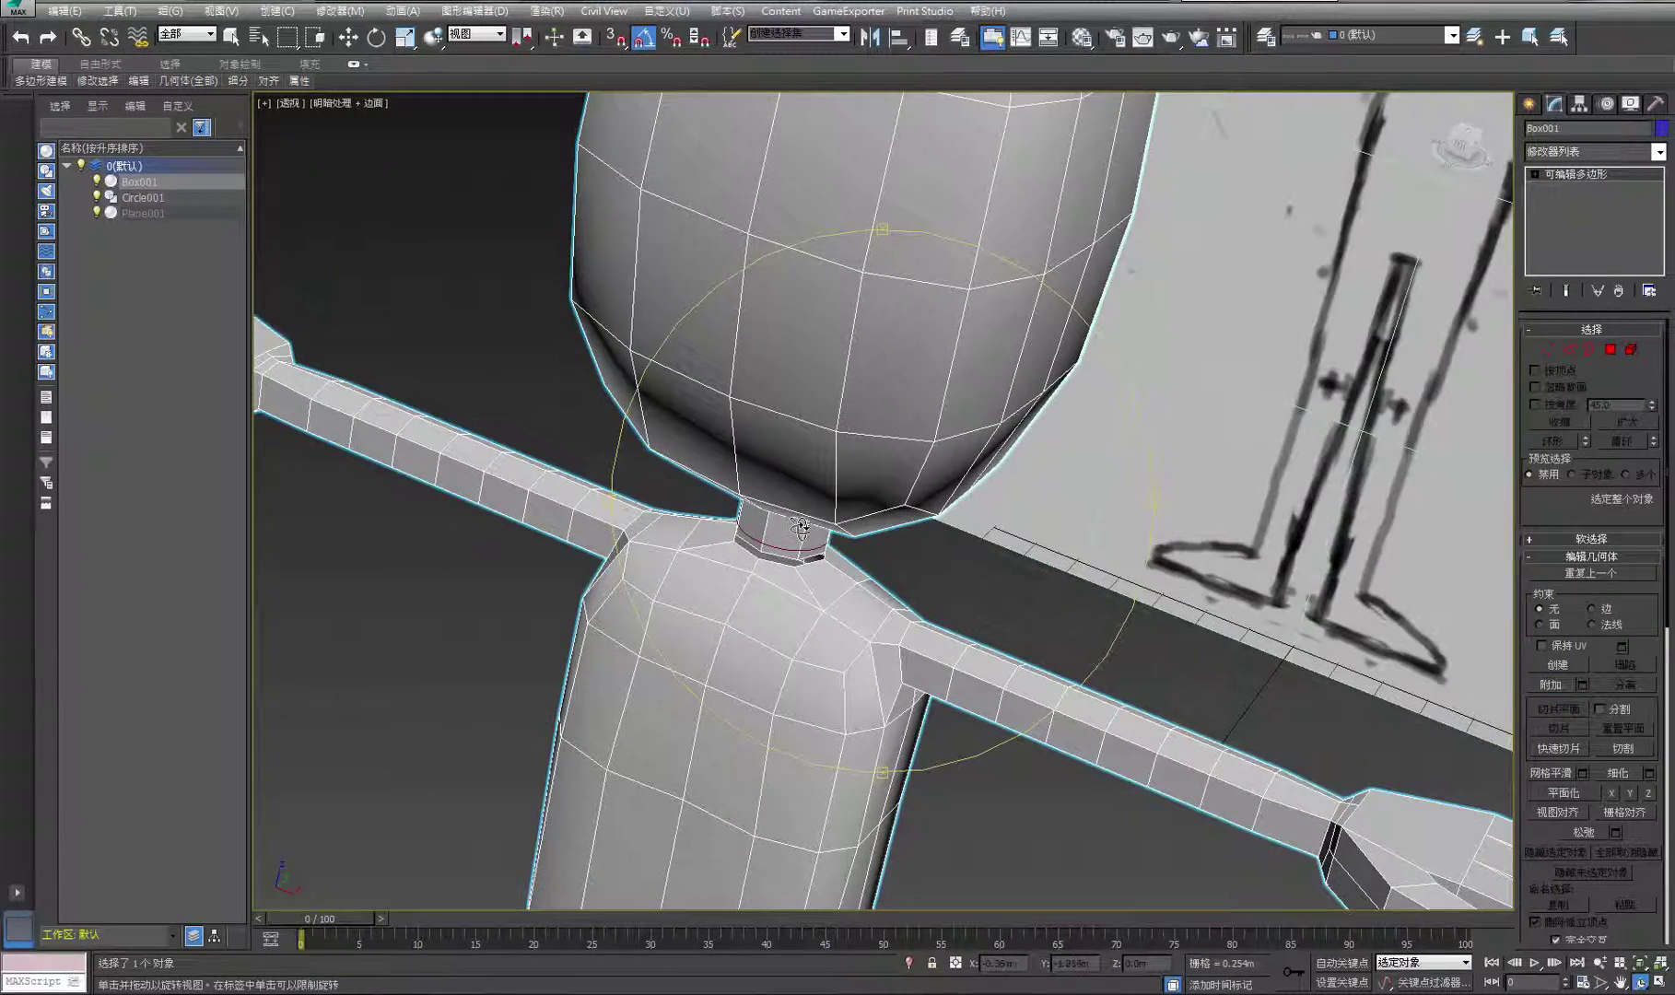
{"action": "left_click_drag", "start_coordinate": [801, 527], "coordinate": [811, 512]}
{"action": "scroll", "coordinate": [811, 515], "scroll_direction": "up", "scroll_amount": 5}
{"action": "middle_click_drag", "start_coordinate": [820, 509], "coordinate": [884, 542]}
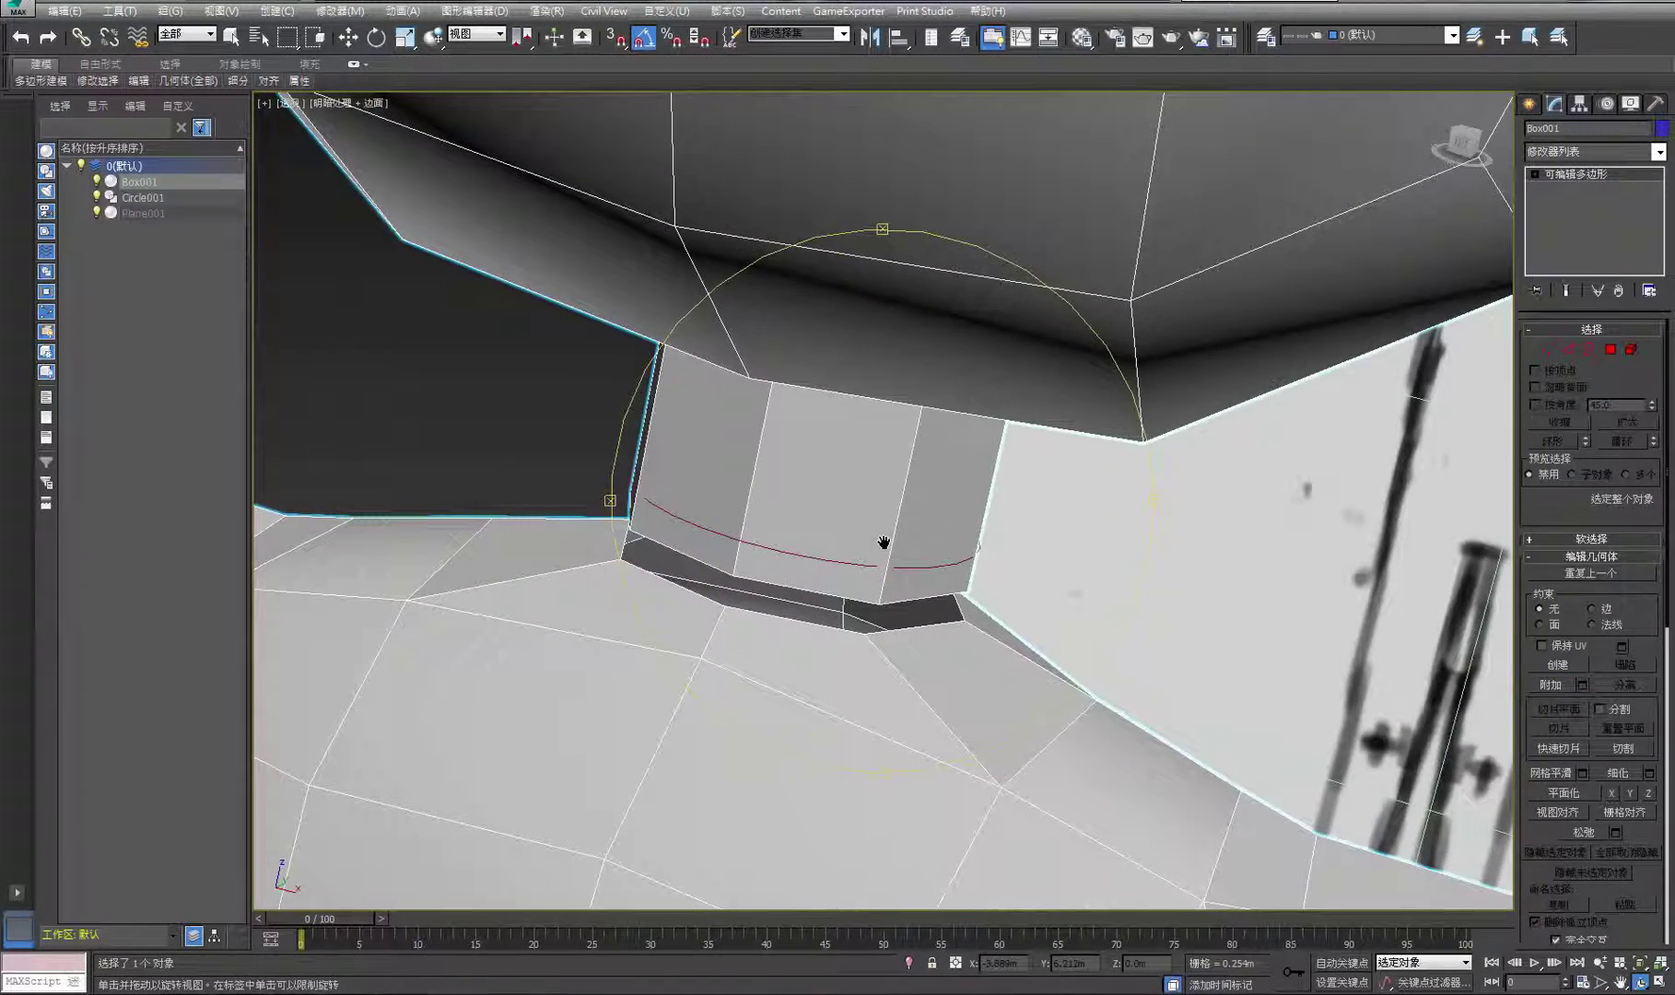
{"action": "right_click", "coordinate": [514, 432]}
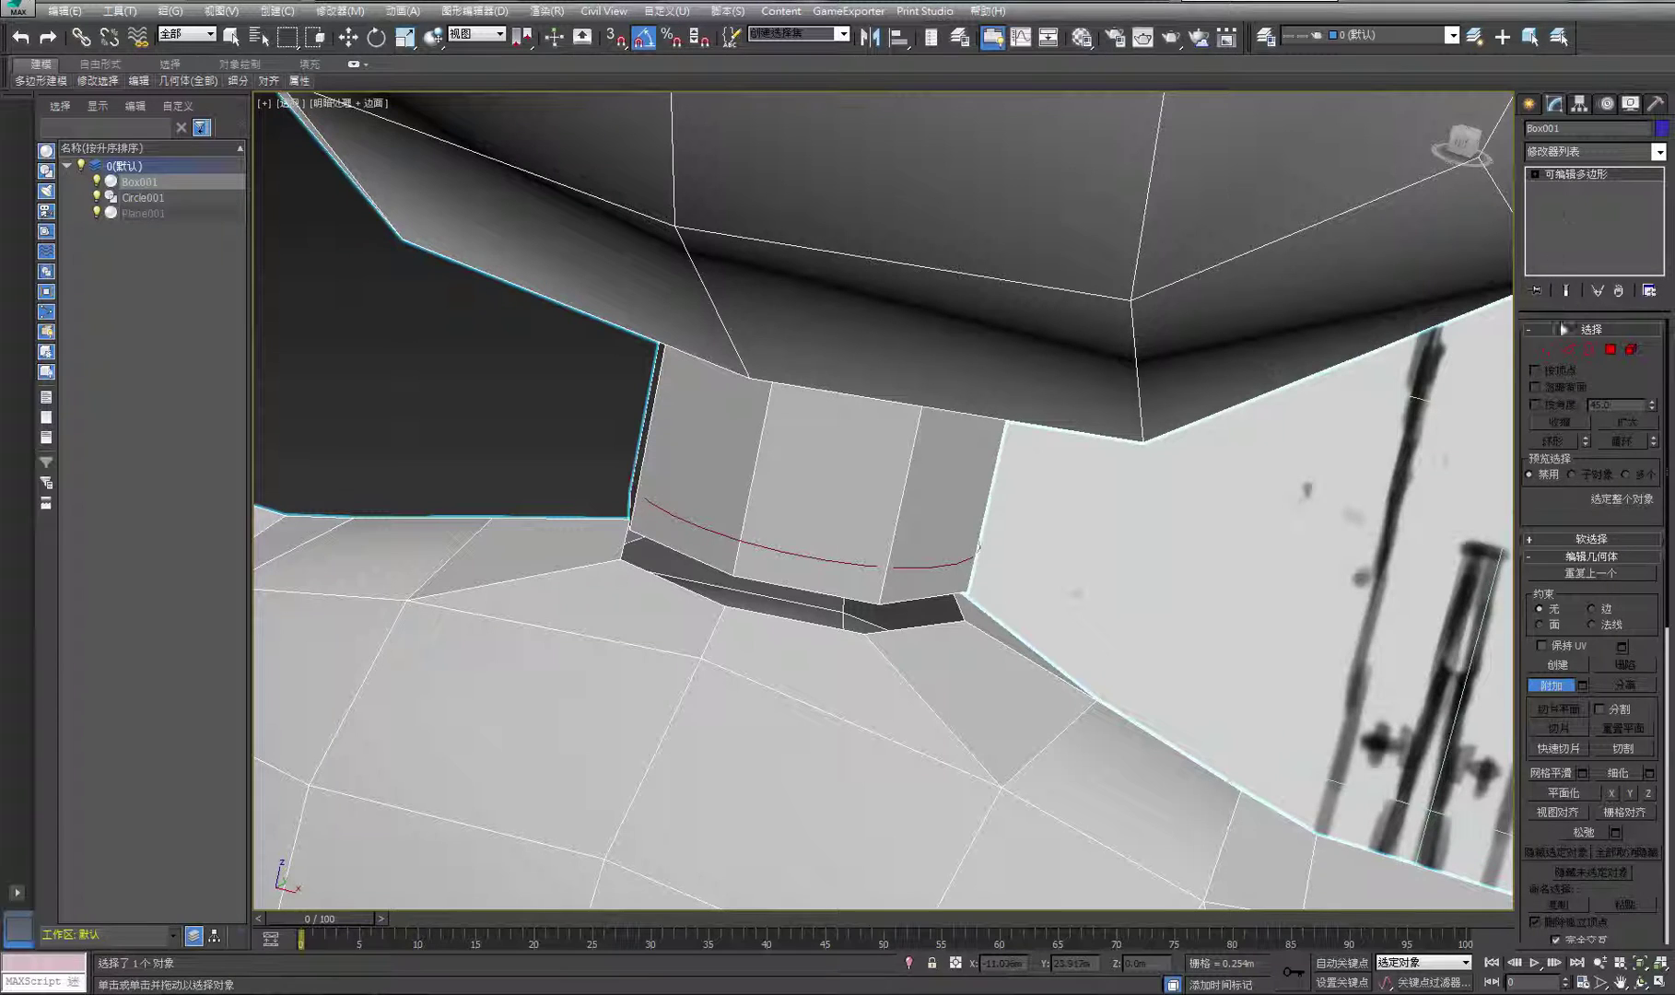
{"action": "left_click", "coordinate": [1549, 352]}
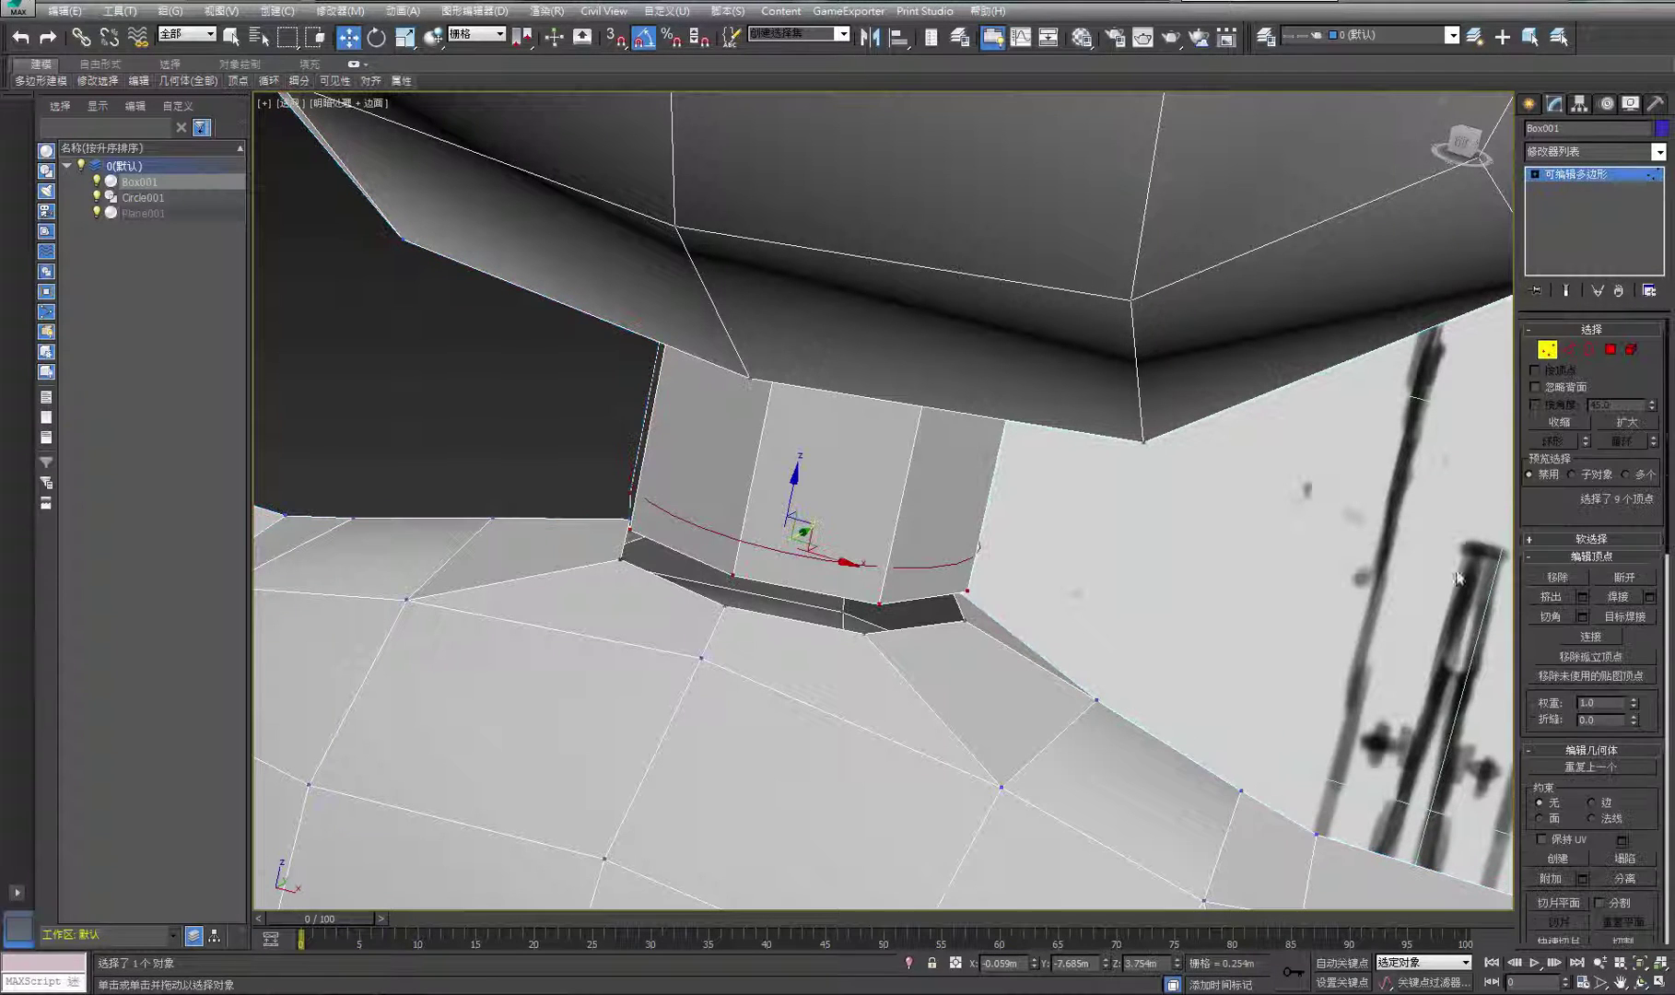
{"action": "left_click", "coordinate": [1630, 617]}
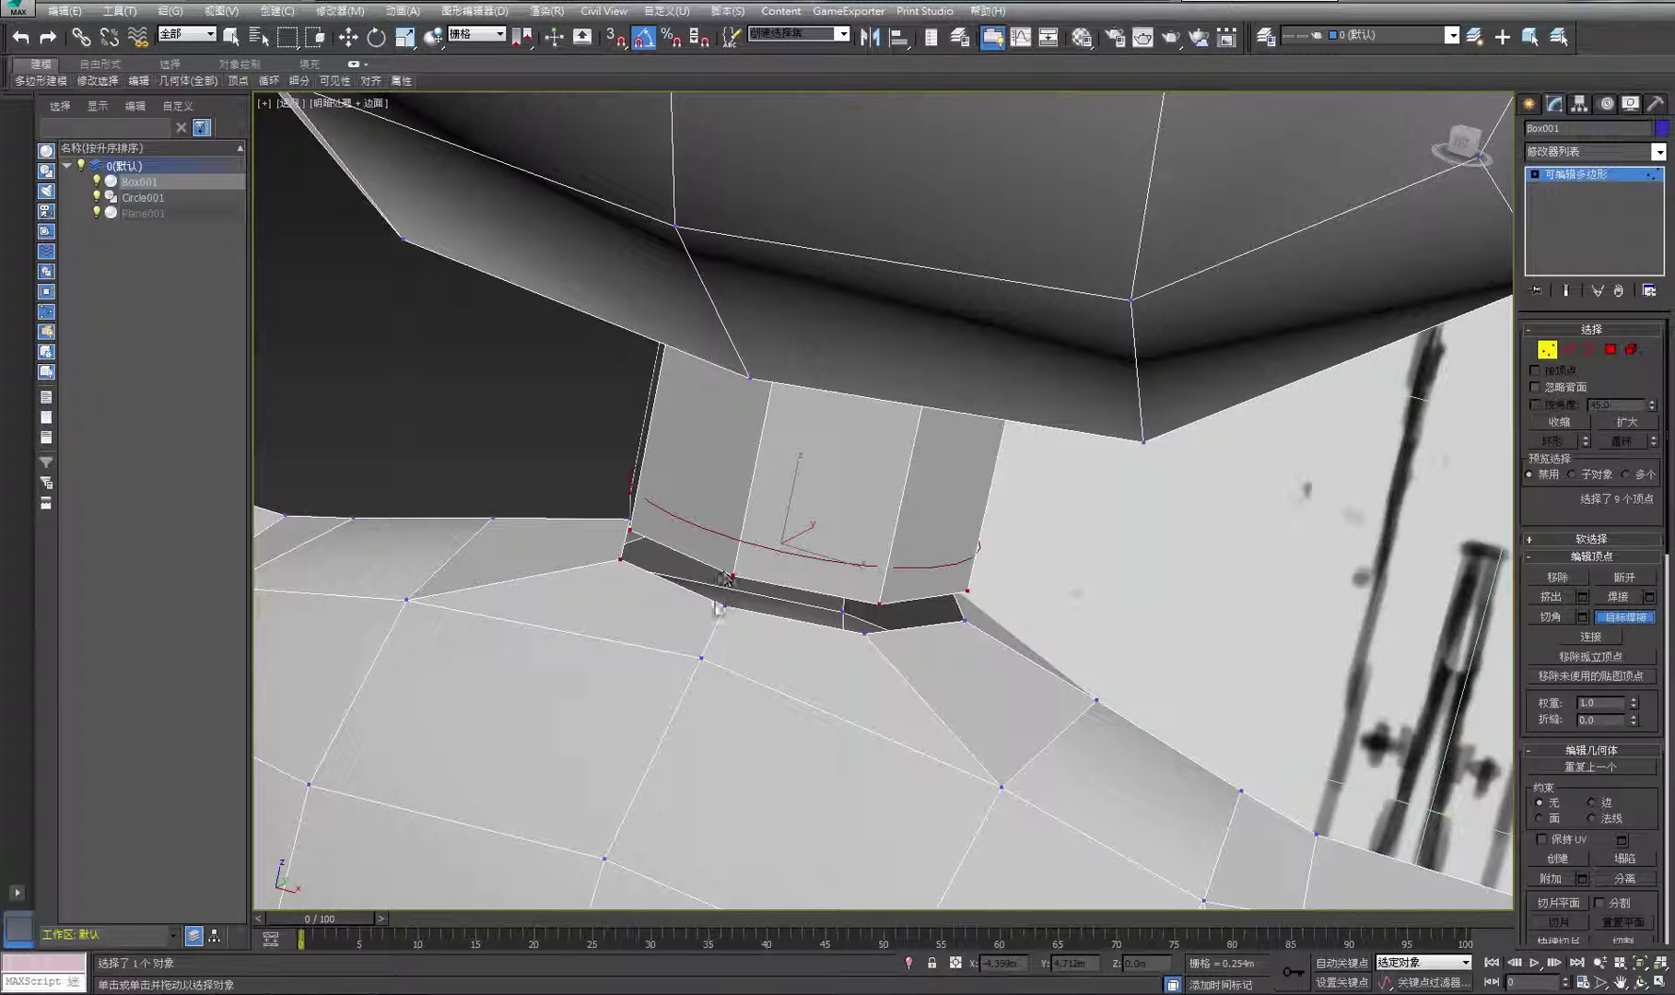
{"action": "left_click", "coordinate": [965, 620]}
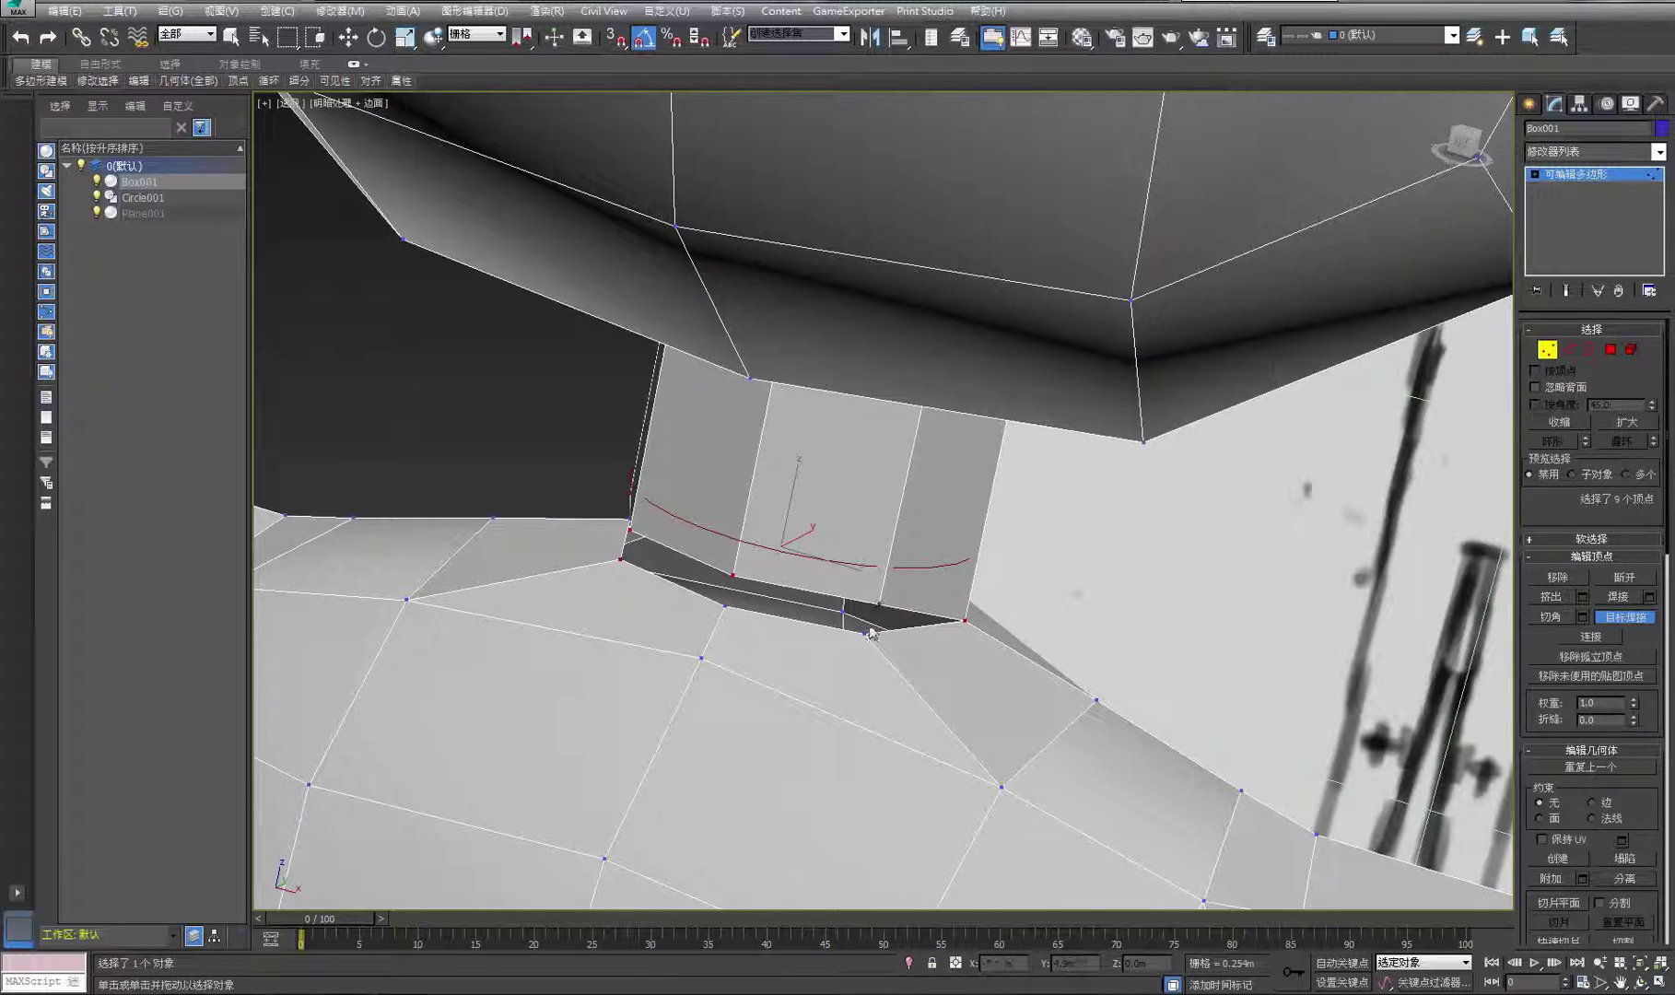
{"action": "left_click", "coordinate": [866, 633]}
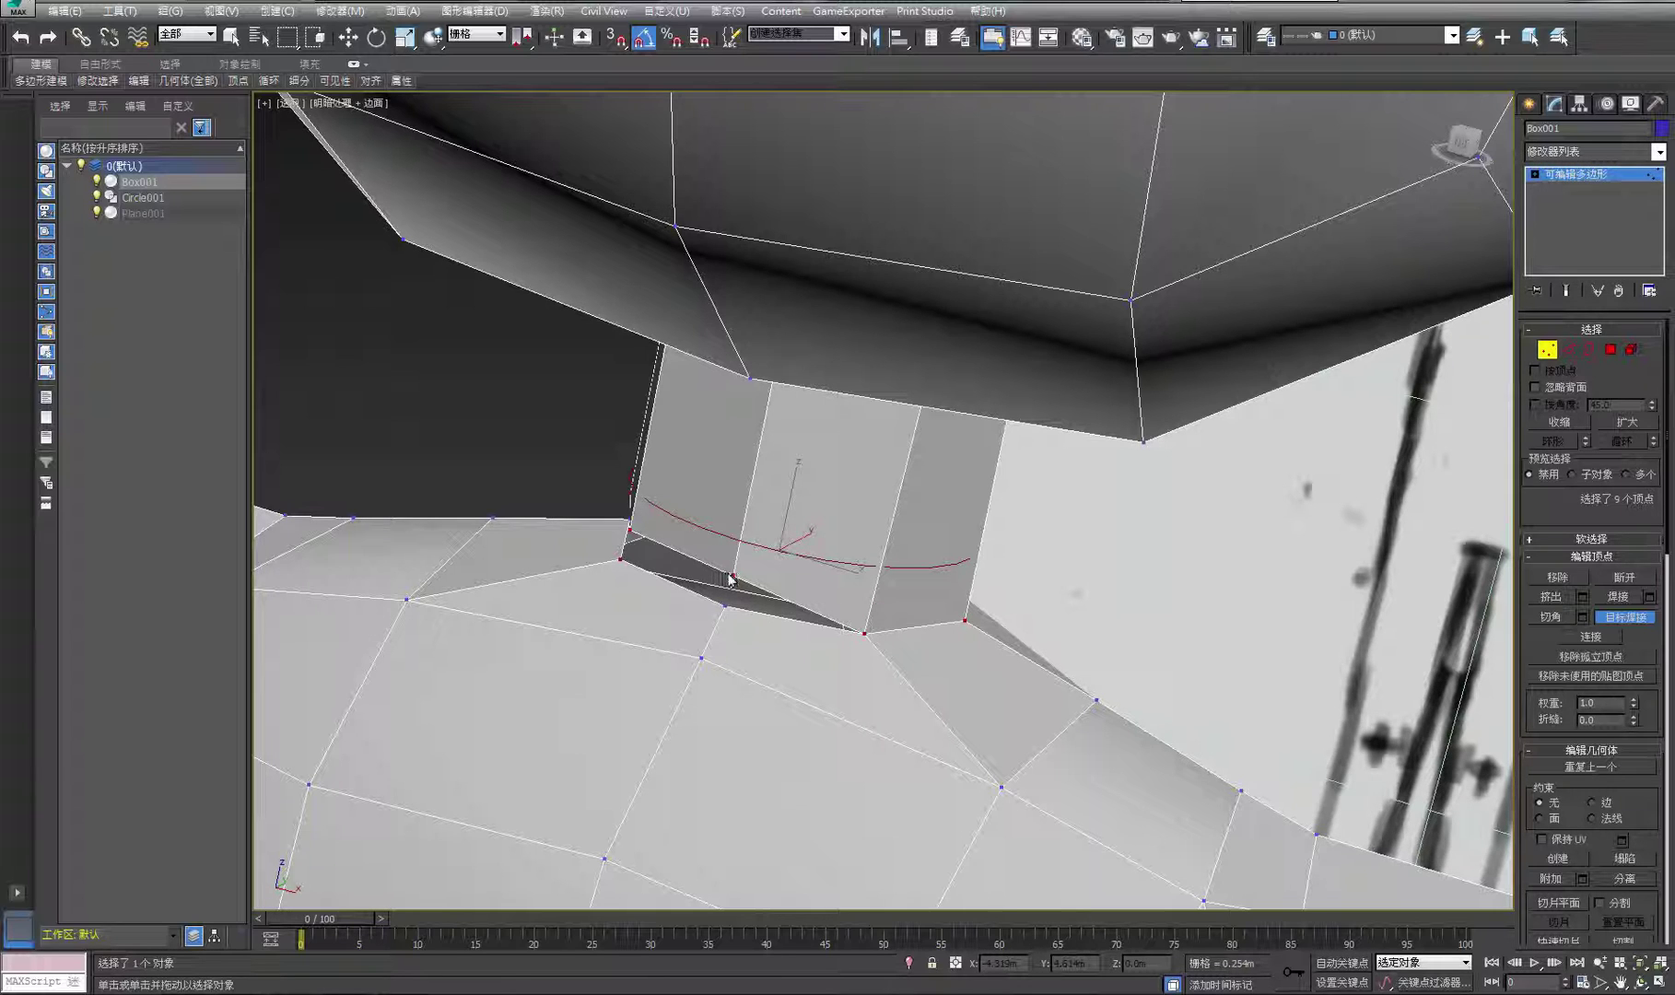
{"action": "left_click", "coordinate": [724, 607]}
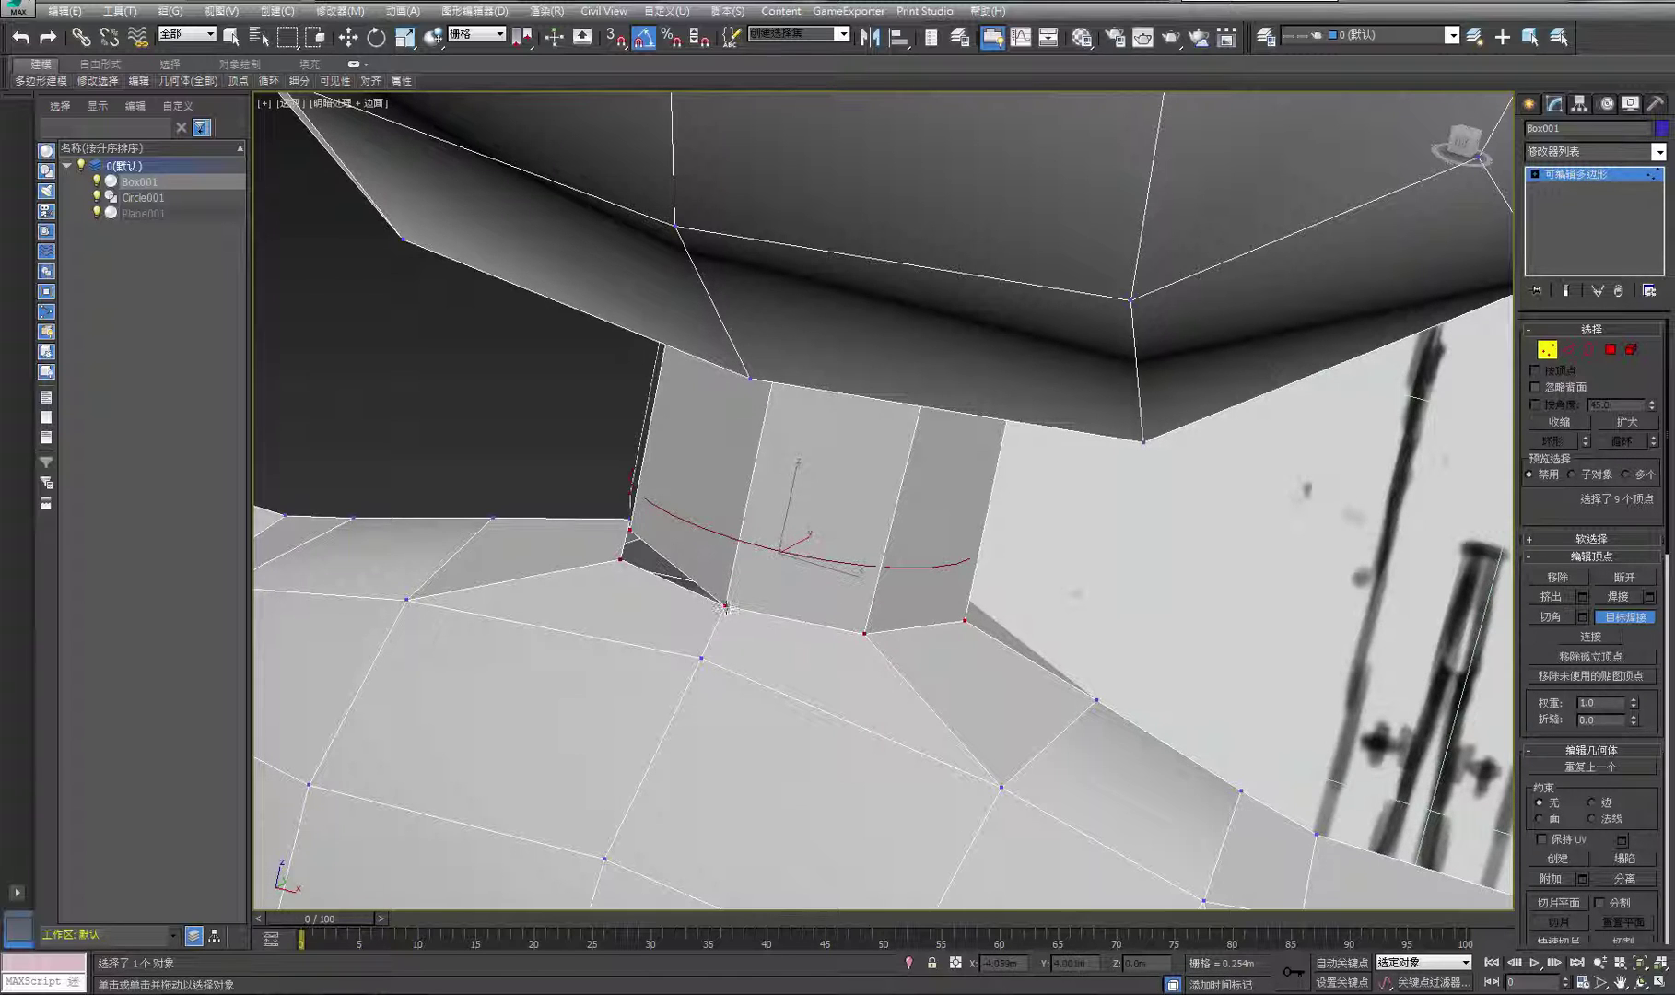
{"action": "left_click", "coordinate": [619, 559]}
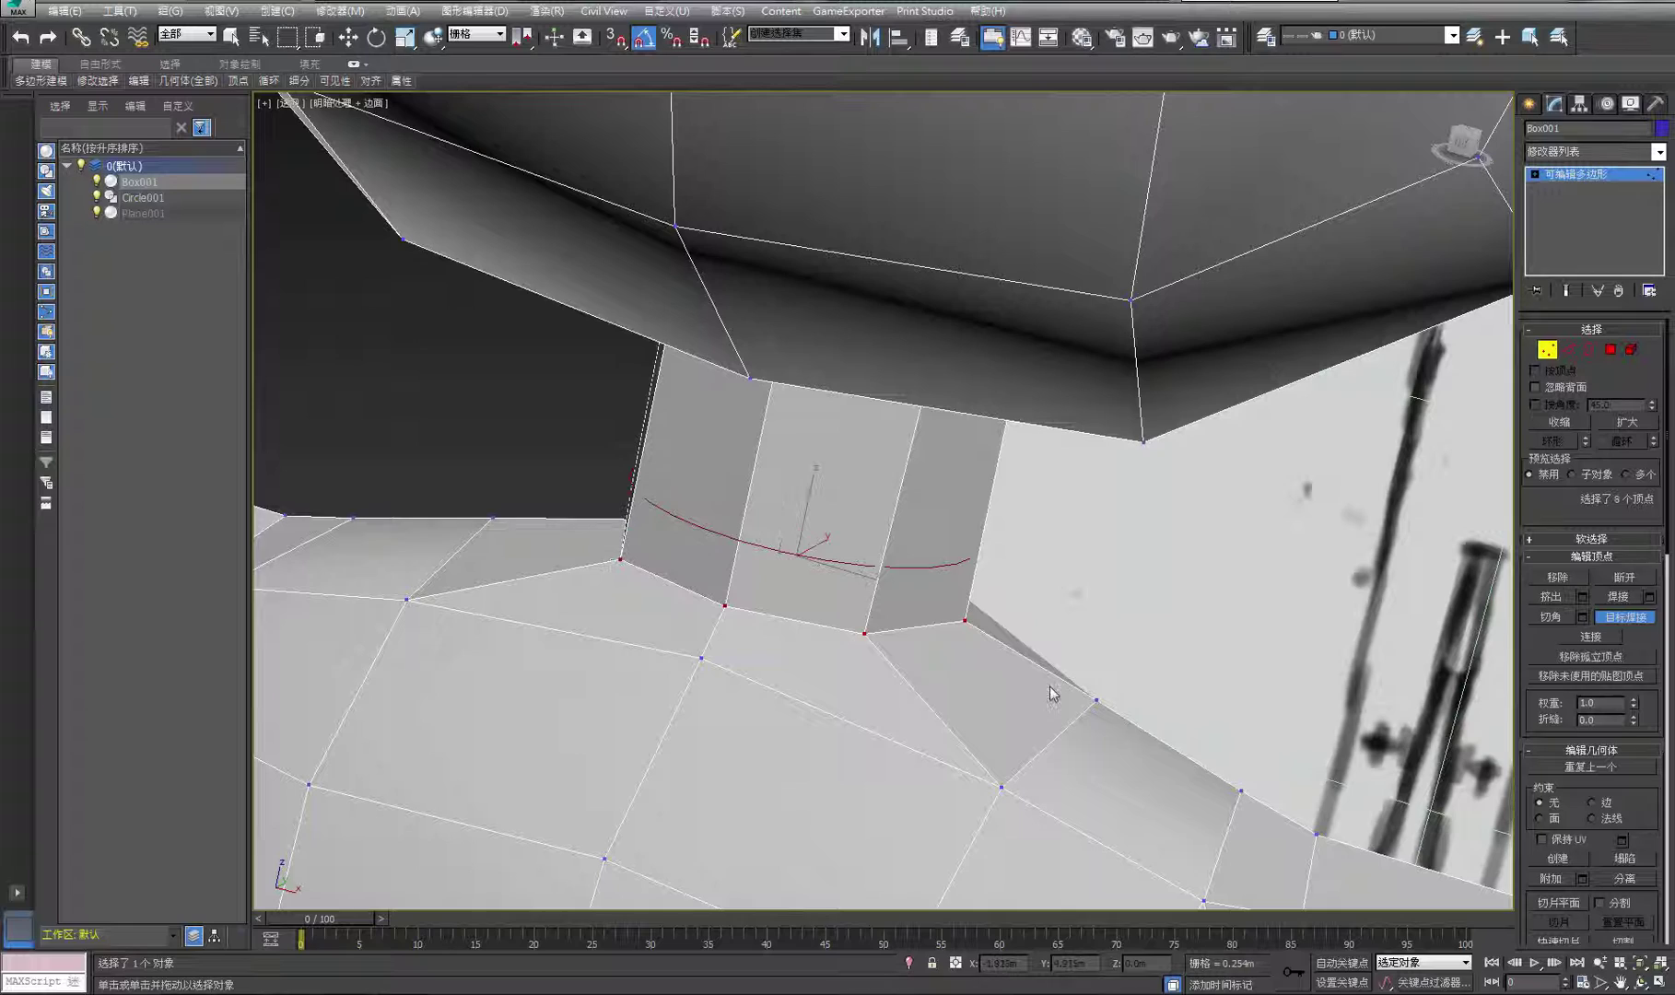
Target-weld the next three loose vertices around the neck's lower rim to the matching torso opening vertices
{"action": "left_click", "coordinate": [1640, 982]}
{"action": "left_click_drag", "start_coordinate": [759, 594], "coordinate": [915, 591]}
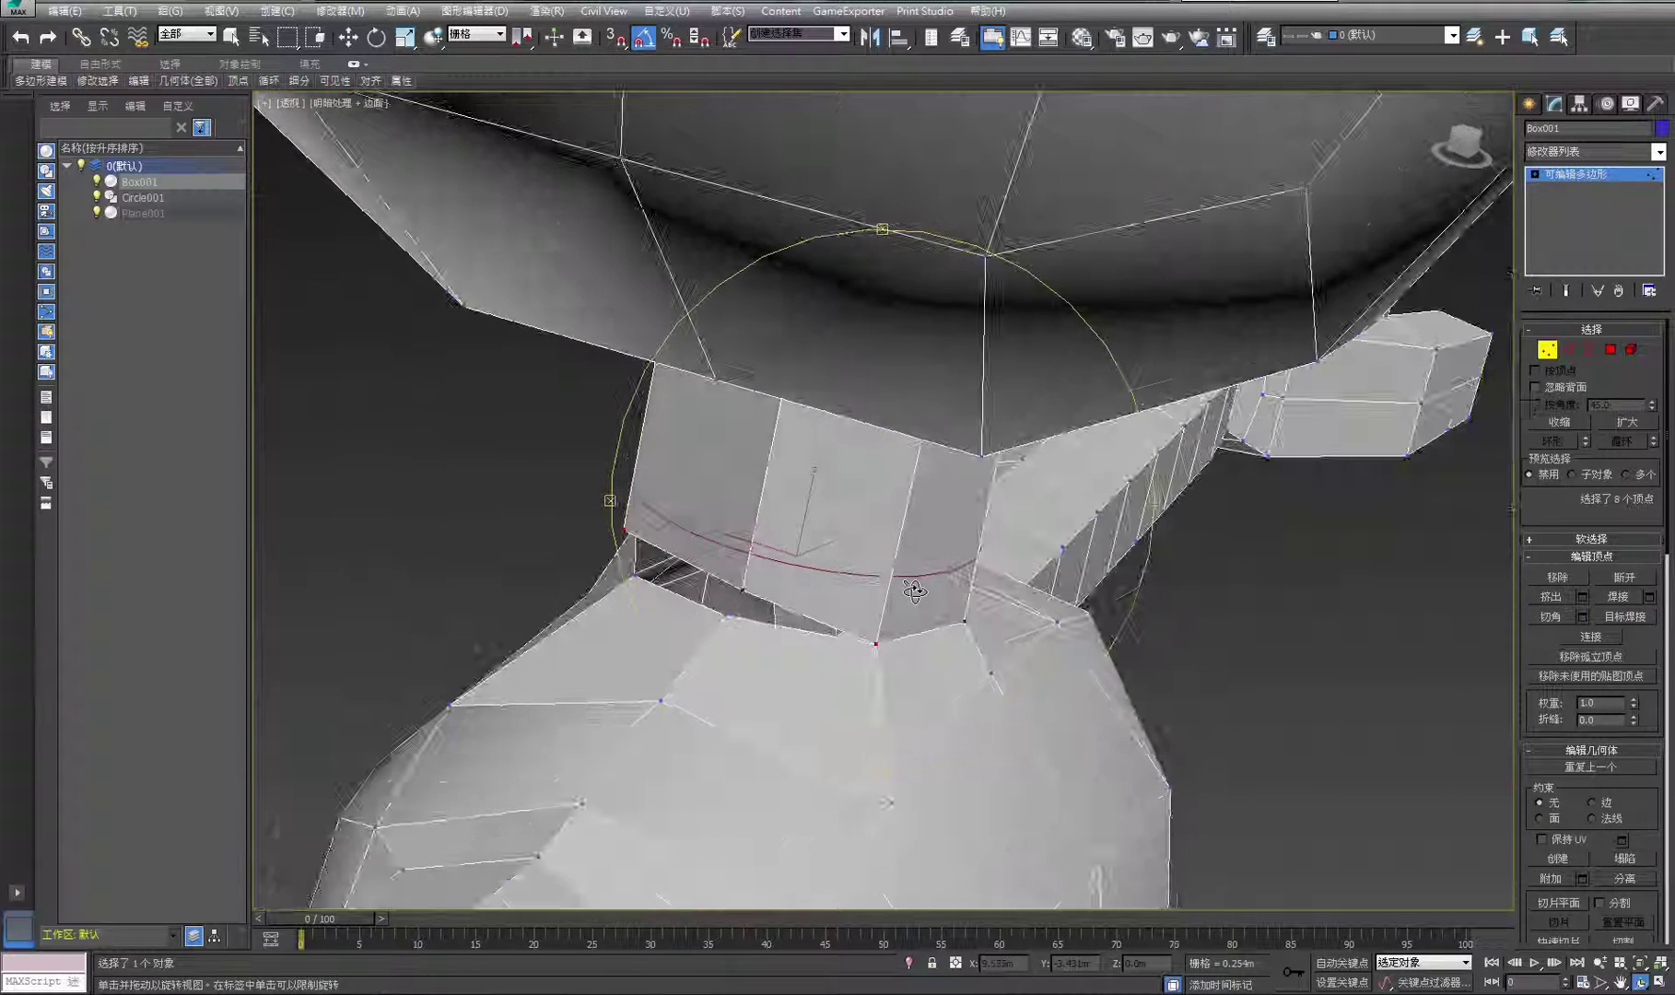
{"action": "right_click", "coordinate": [665, 572]}
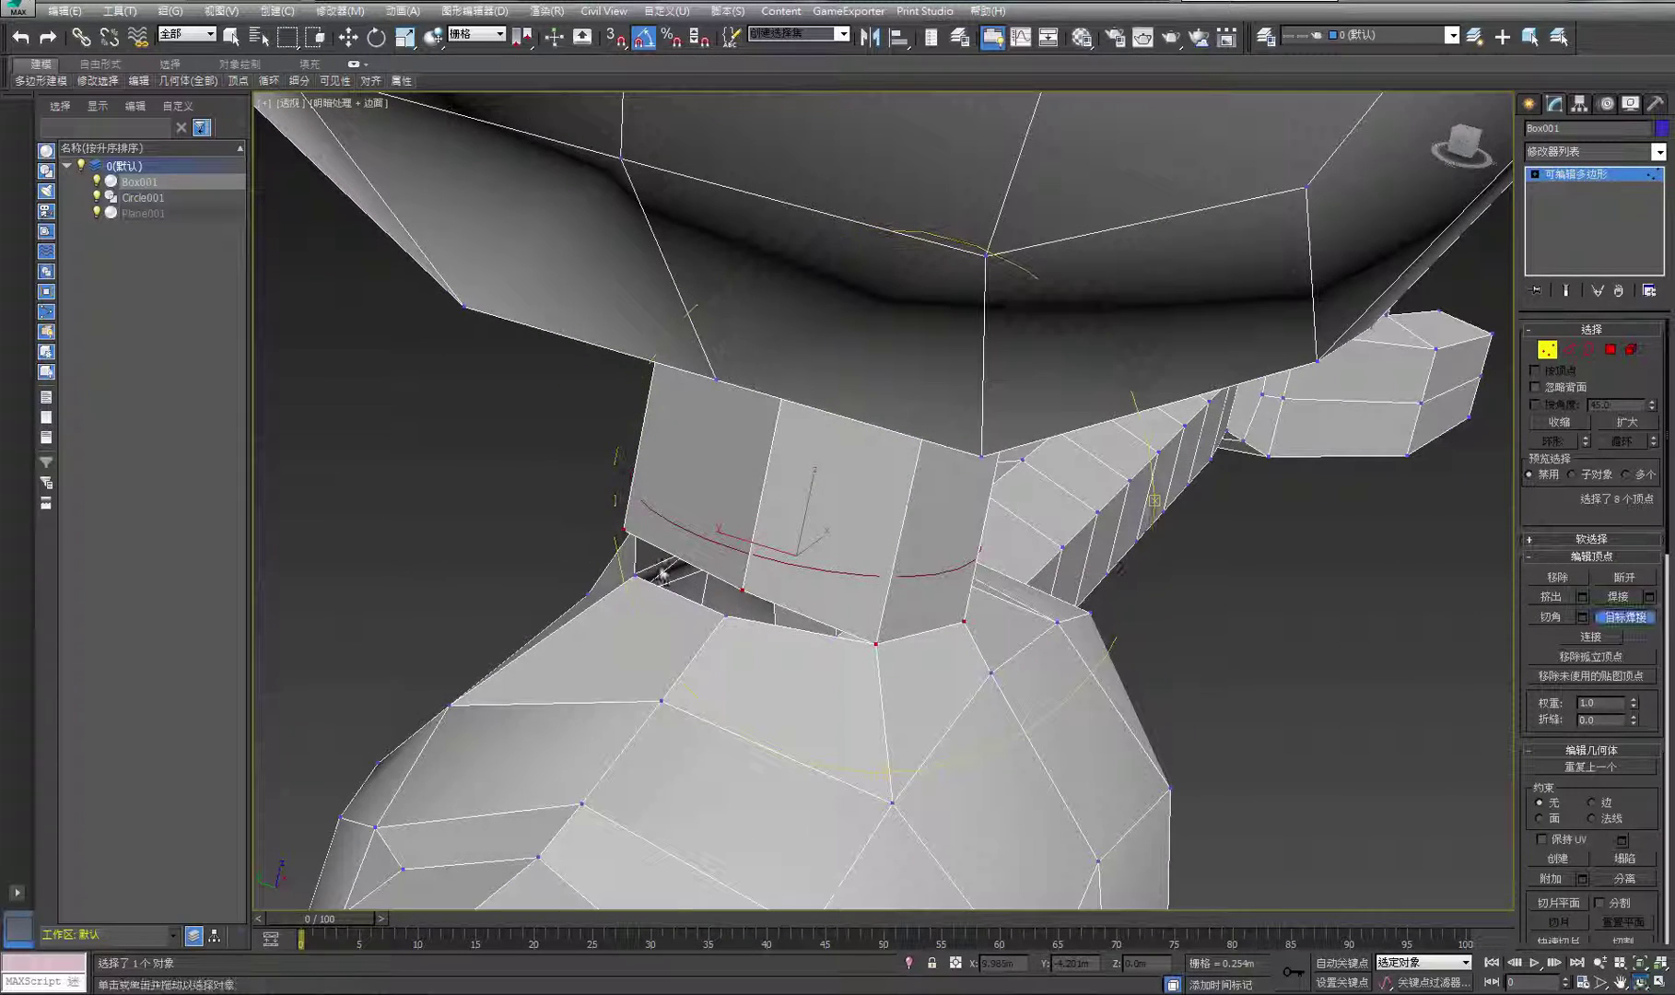
{"action": "left_click", "coordinate": [729, 616]}
{"action": "left_click", "coordinate": [1640, 983]}
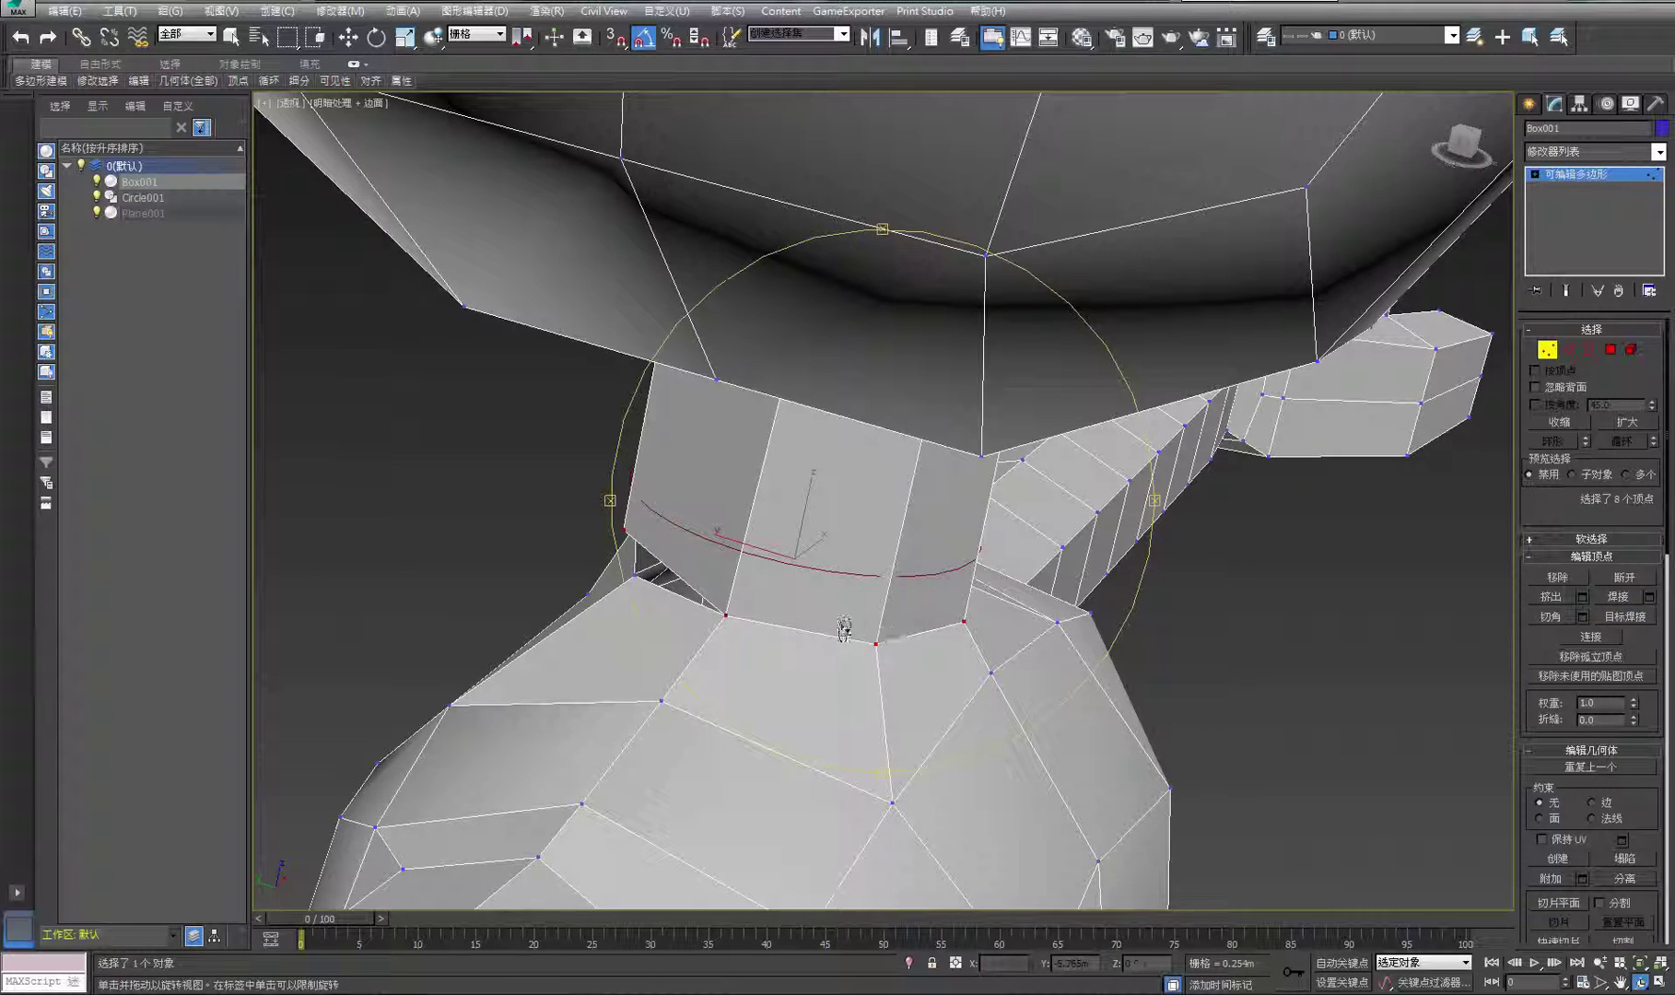
{"action": "left_click_drag", "start_coordinate": [845, 632], "coordinate": [933, 621]}
{"action": "right_click", "coordinate": [933, 621]}
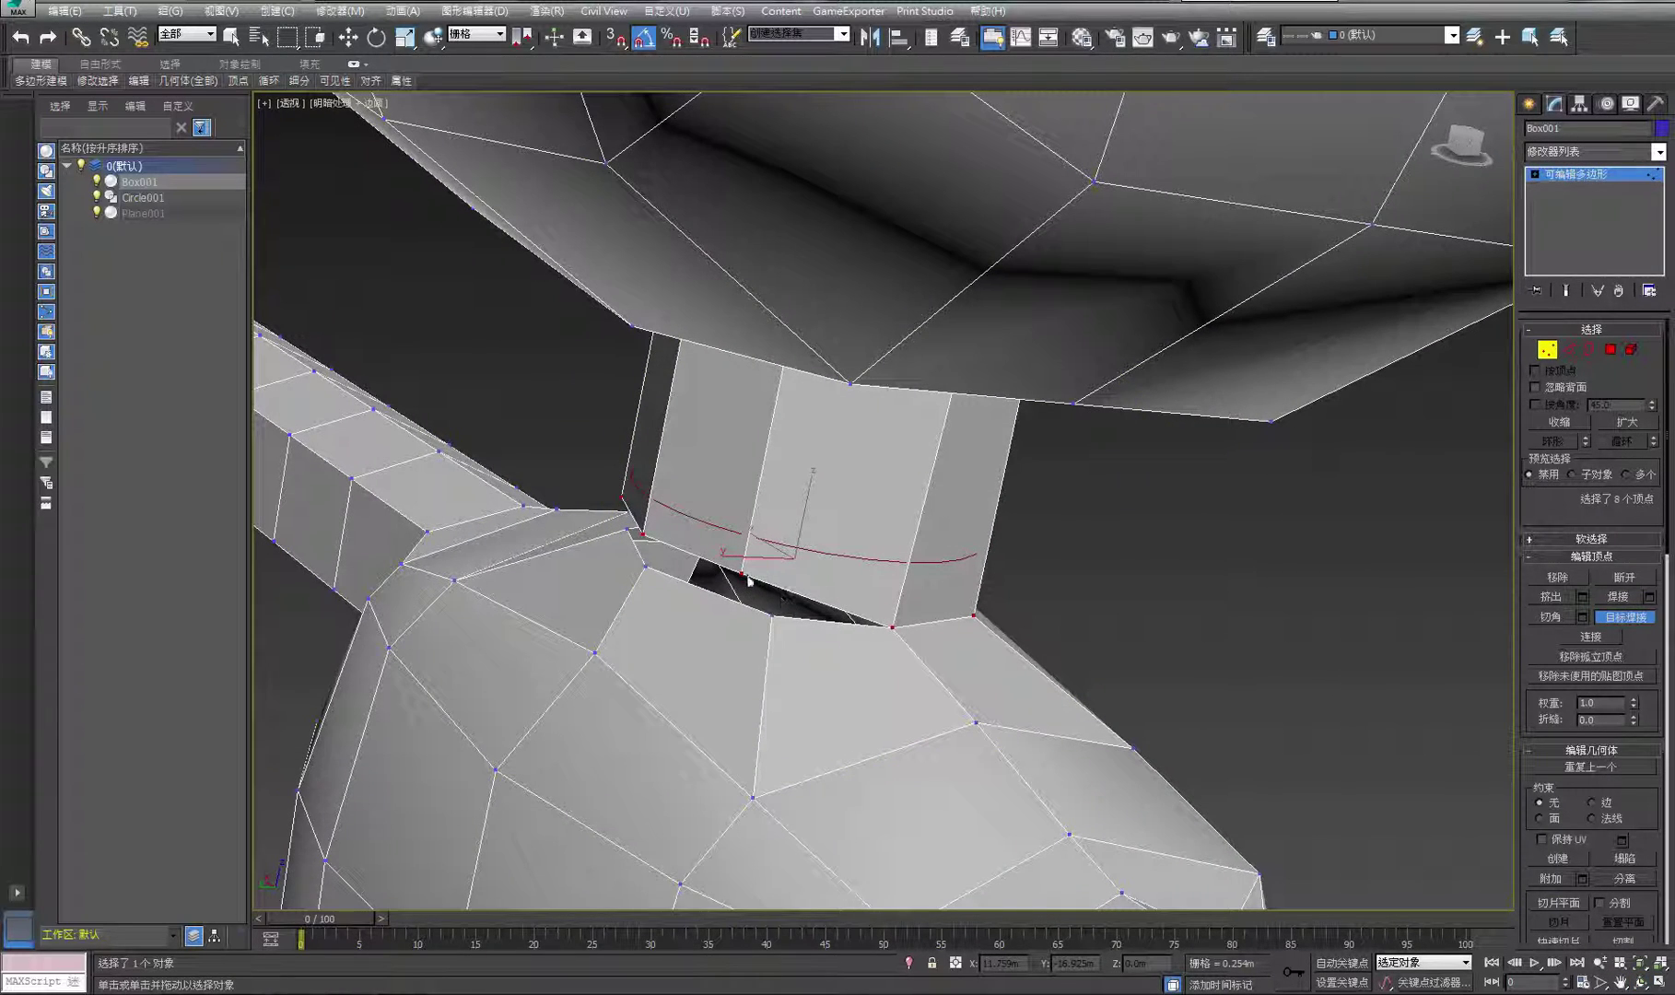
{"action": "left_click", "coordinate": [772, 616]}
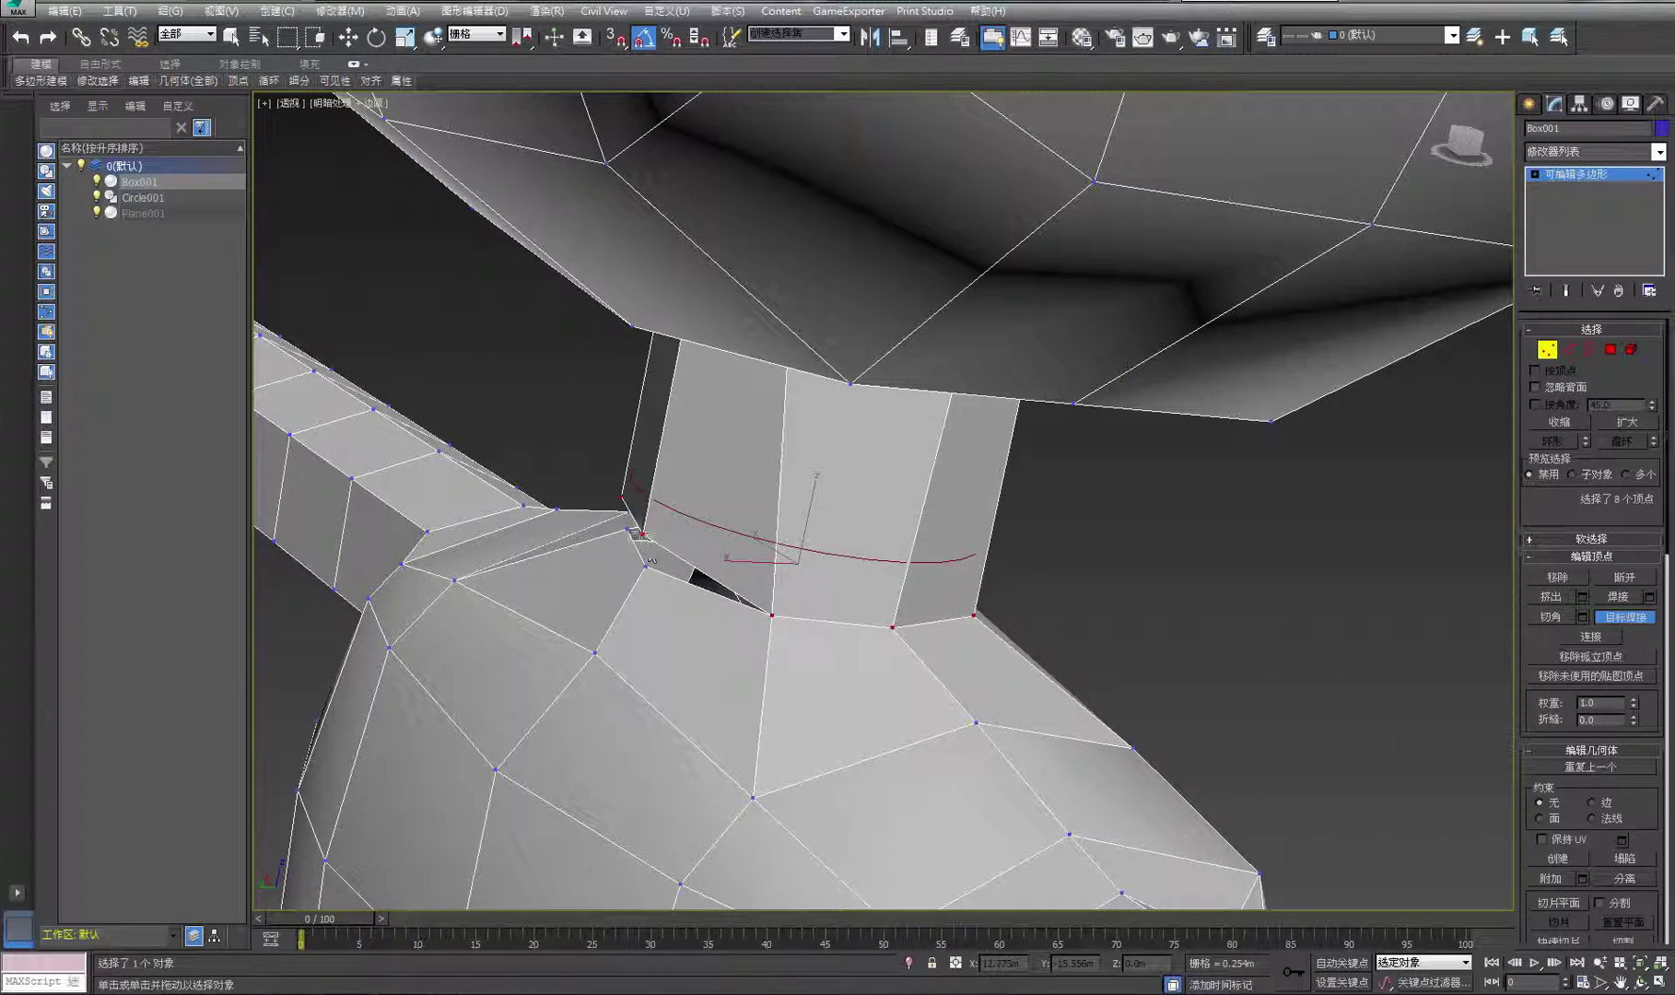
{"action": "left_click", "coordinate": [647, 566]}
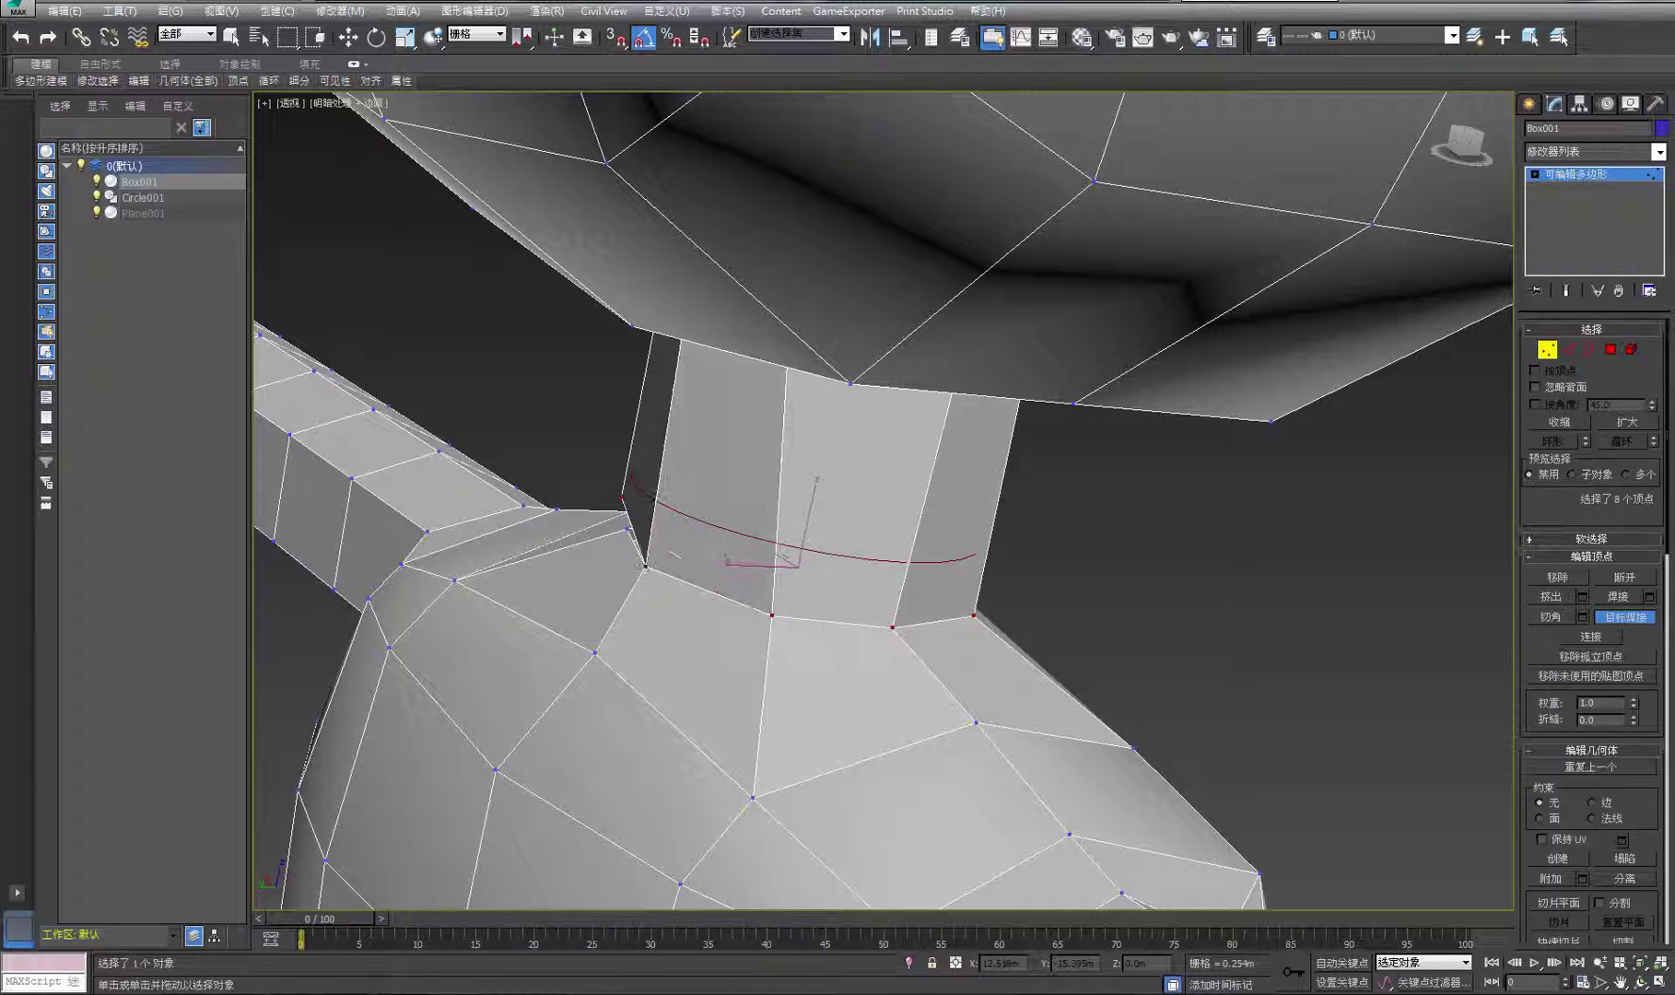
Target-weld the last loose neck vertex to the torso opening, then leave vertex editing and deselect the body
{"action": "left_click", "coordinate": [1641, 983]}
{"action": "left_click_drag", "start_coordinate": [799, 589], "coordinate": [973, 582]}
{"action": "right_click", "coordinate": [1078, 566]}
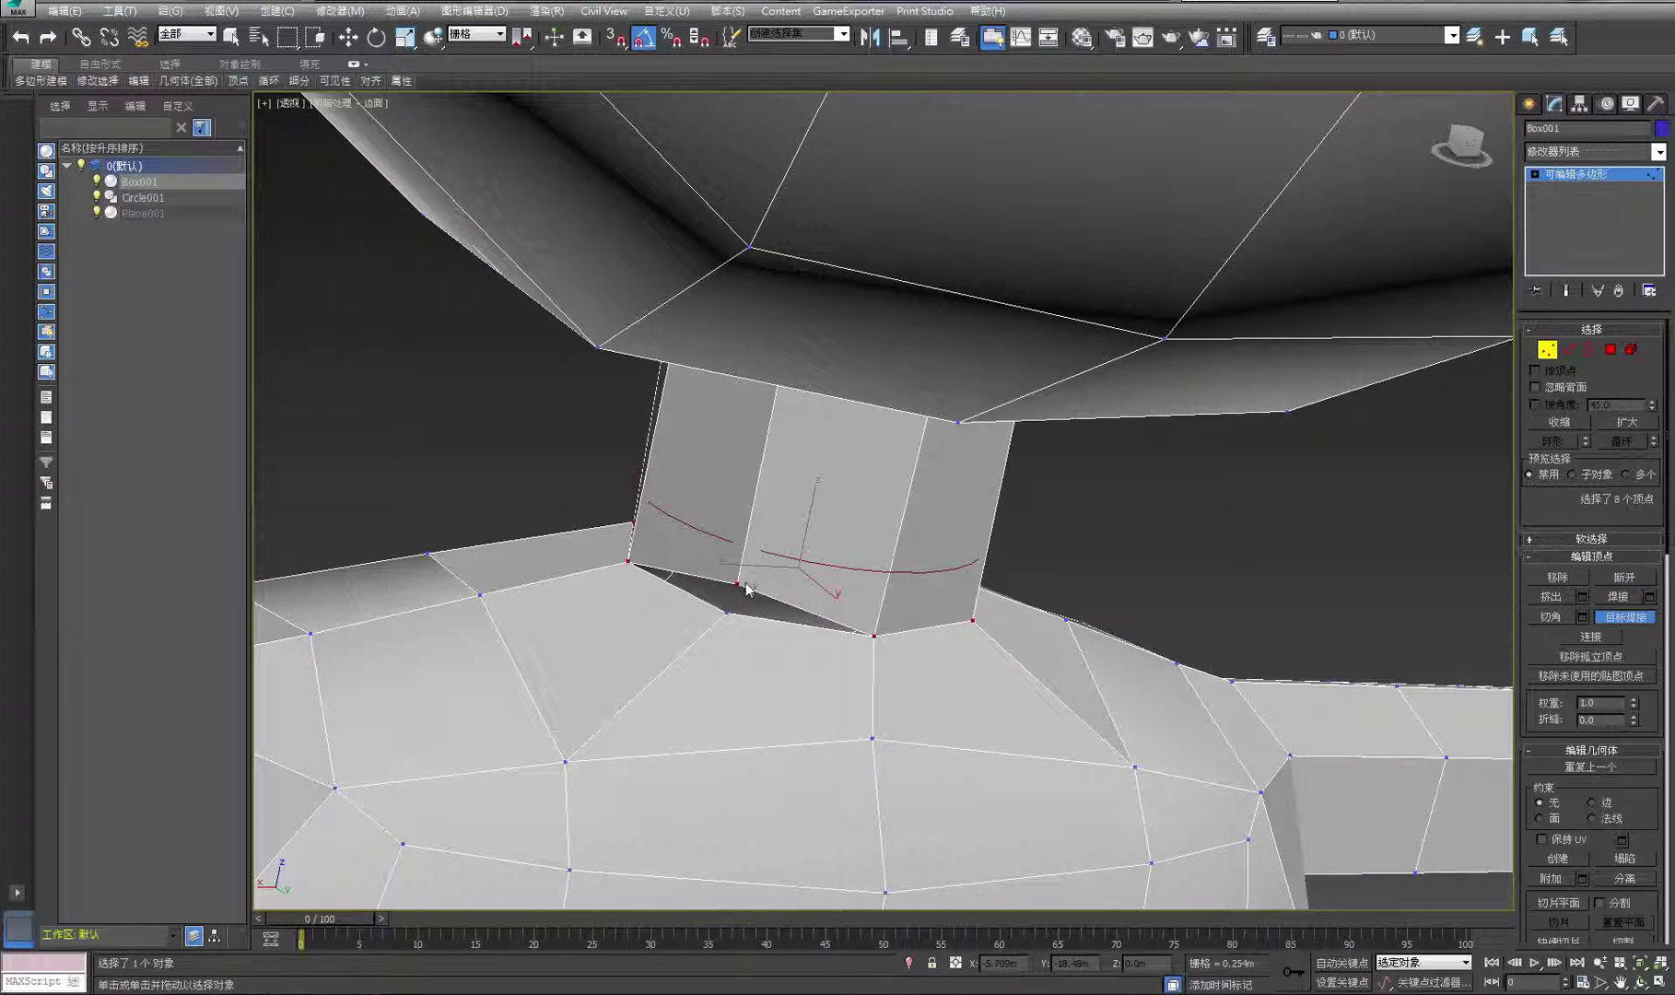
{"action": "left_click", "coordinate": [725, 614]}
{"action": "scroll", "coordinate": [1107, 600], "scroll_direction": "down", "scroll_amount": 6}
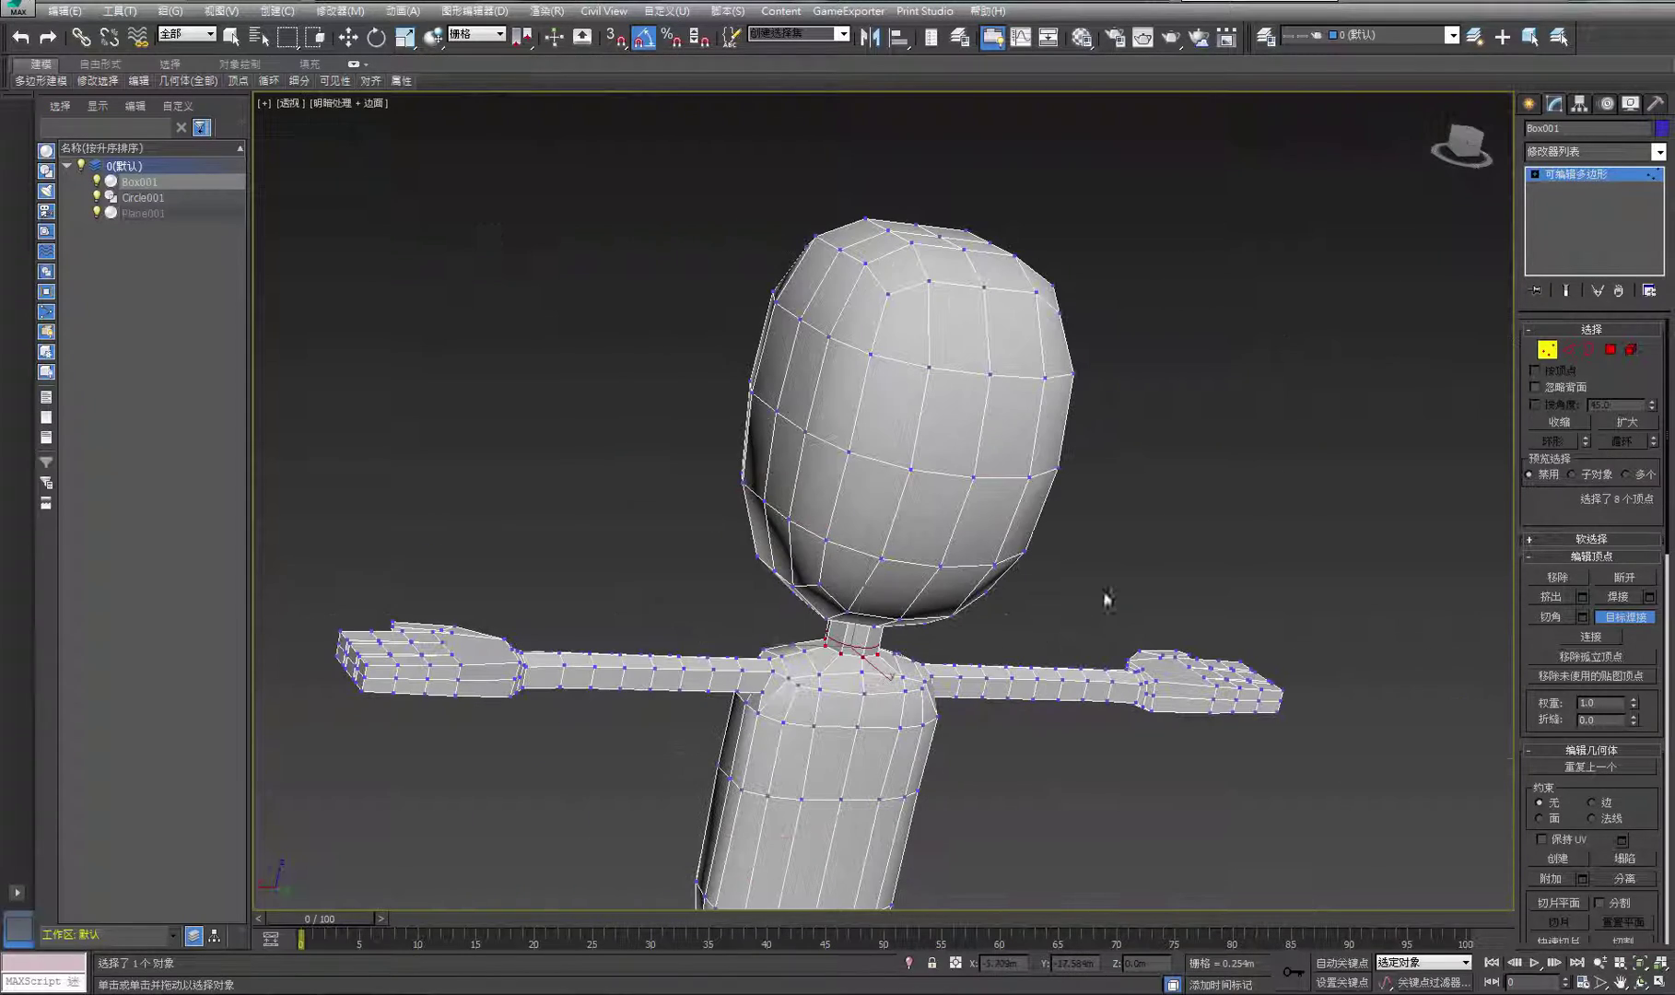
{"action": "left_click", "coordinate": [1574, 174]}
{"action": "left_click", "coordinate": [1249, 479]}
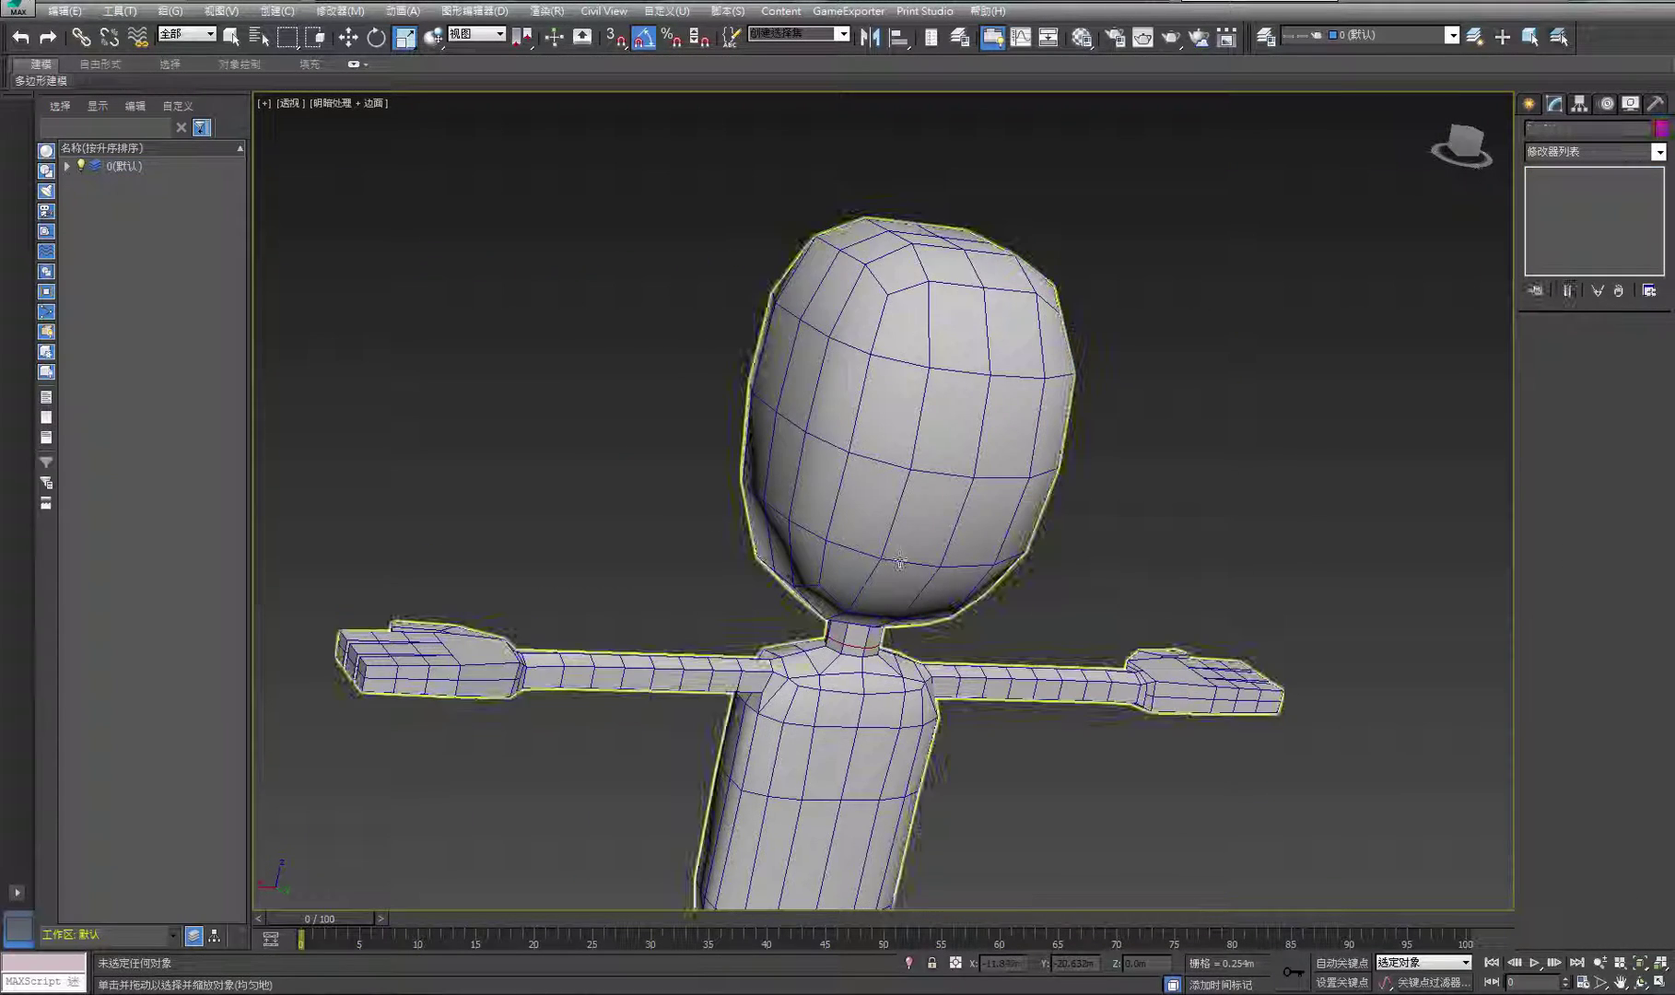
Apply a TurboSmooth modifier to the joined character body, then deselect it
{"action": "left_click", "coordinate": [1216, 687]}
{"action": "scroll", "coordinate": [1321, 726], "scroll_direction": "down", "scroll_amount": 4}
{"action": "middle_click_drag", "start_coordinate": [1072, 587], "coordinate": [1214, 587], "text": "alt"}
{"action": "scroll", "coordinate": [1114, 505], "scroll_direction": "up", "scroll_amount": 4}
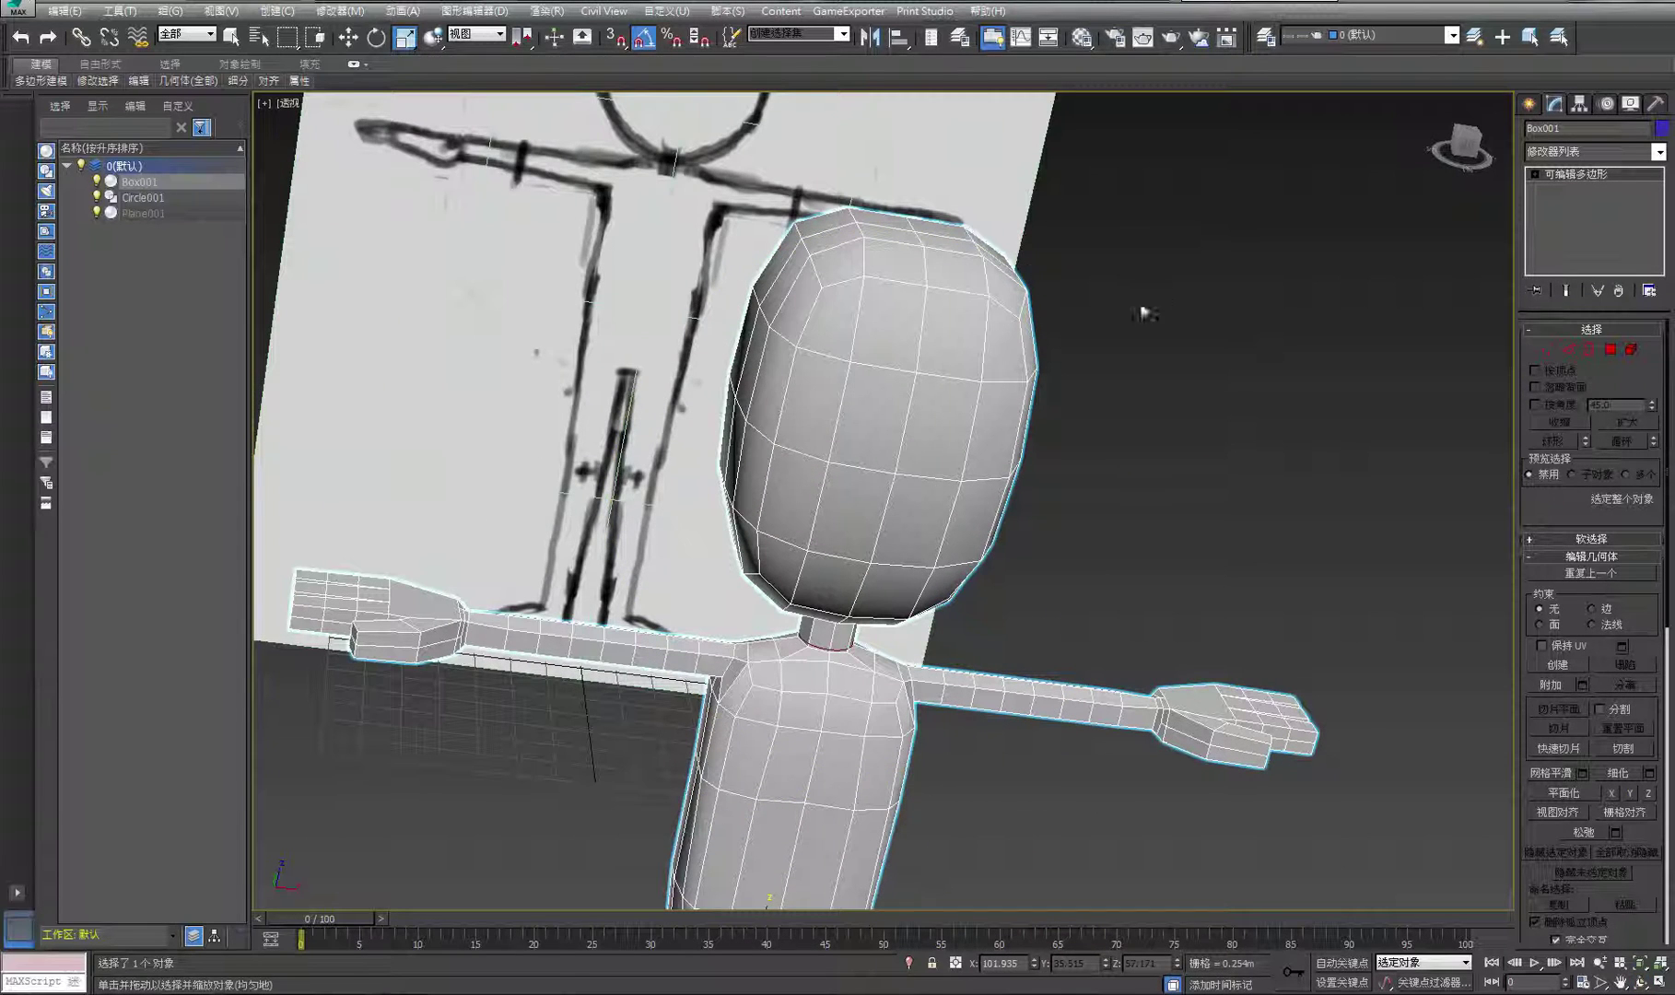
{"action": "left_click", "coordinate": [340, 11]}
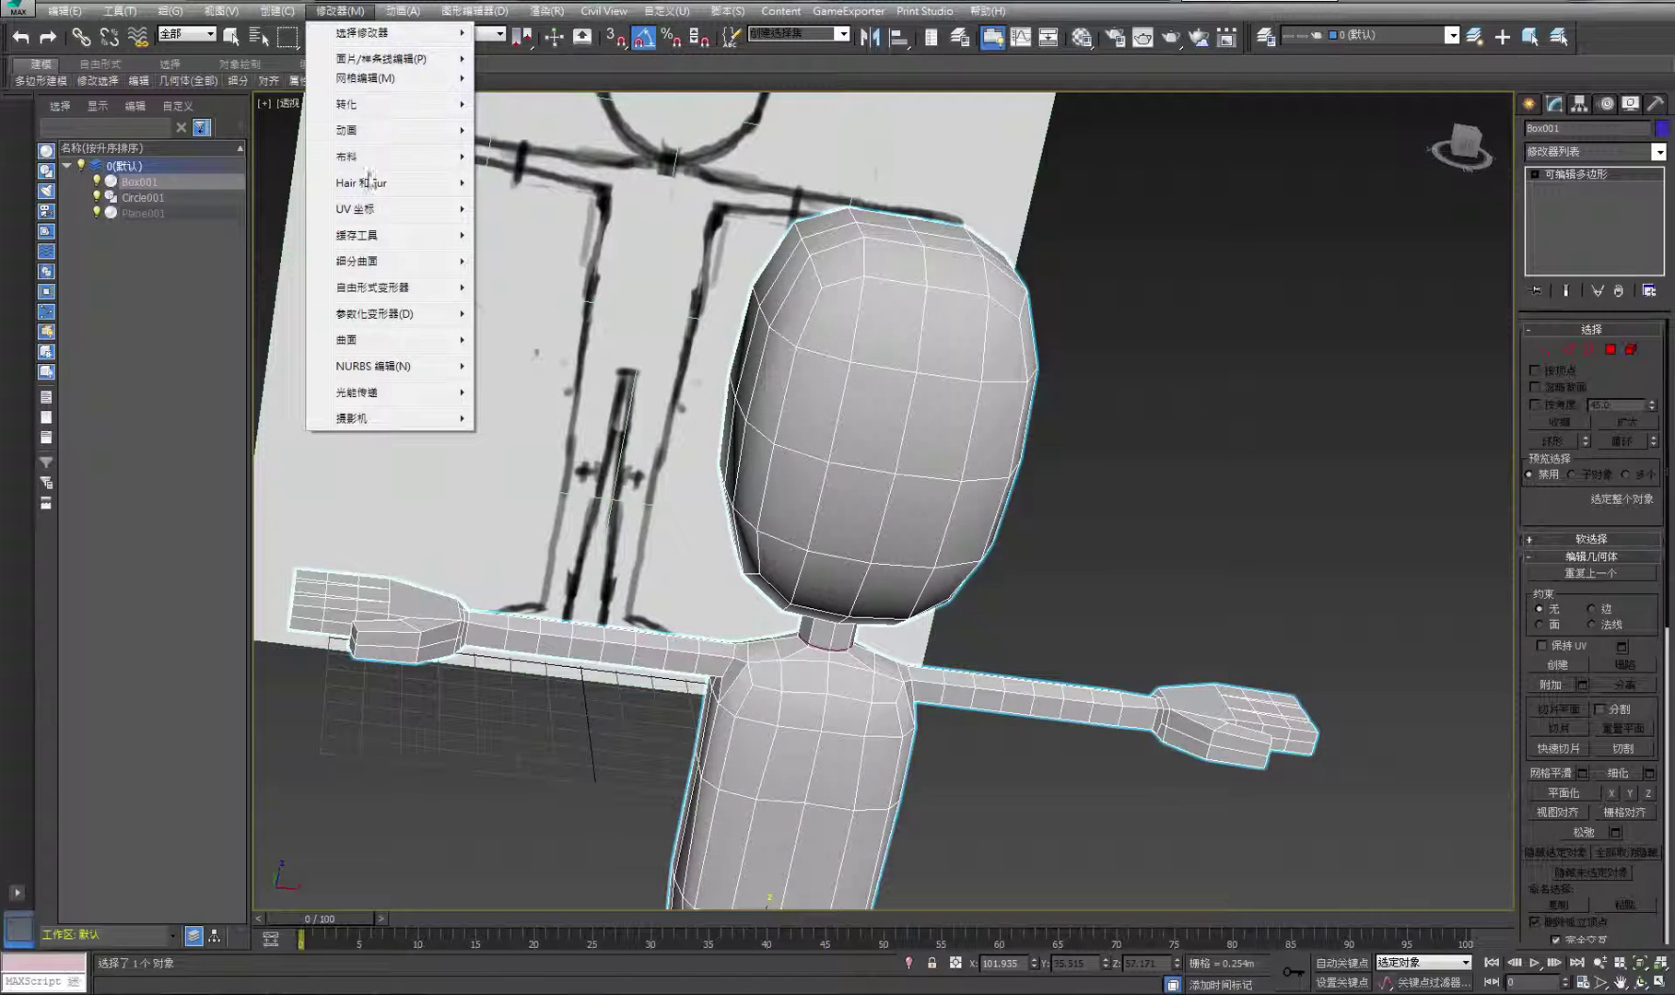
{"action": "mouse_move", "coordinate": [385, 266]}
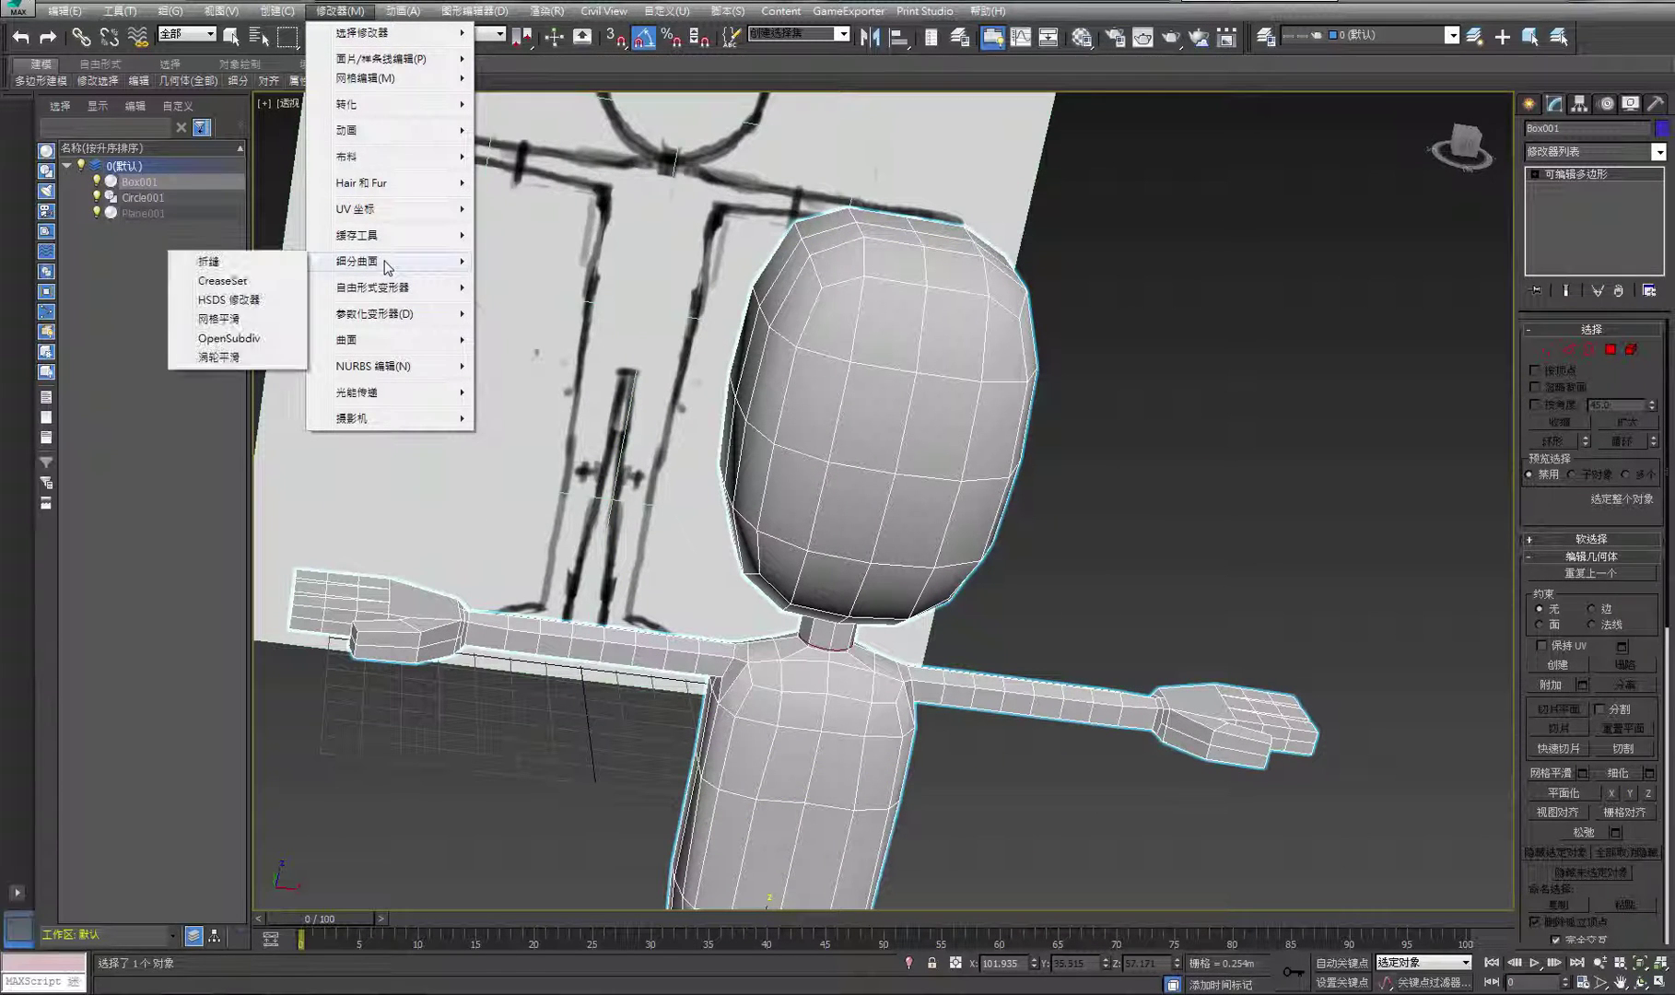
{"action": "left_click", "coordinate": [238, 360]}
{"action": "middle_click_drag", "start_coordinate": [1047, 474], "coordinate": [1103, 329]}
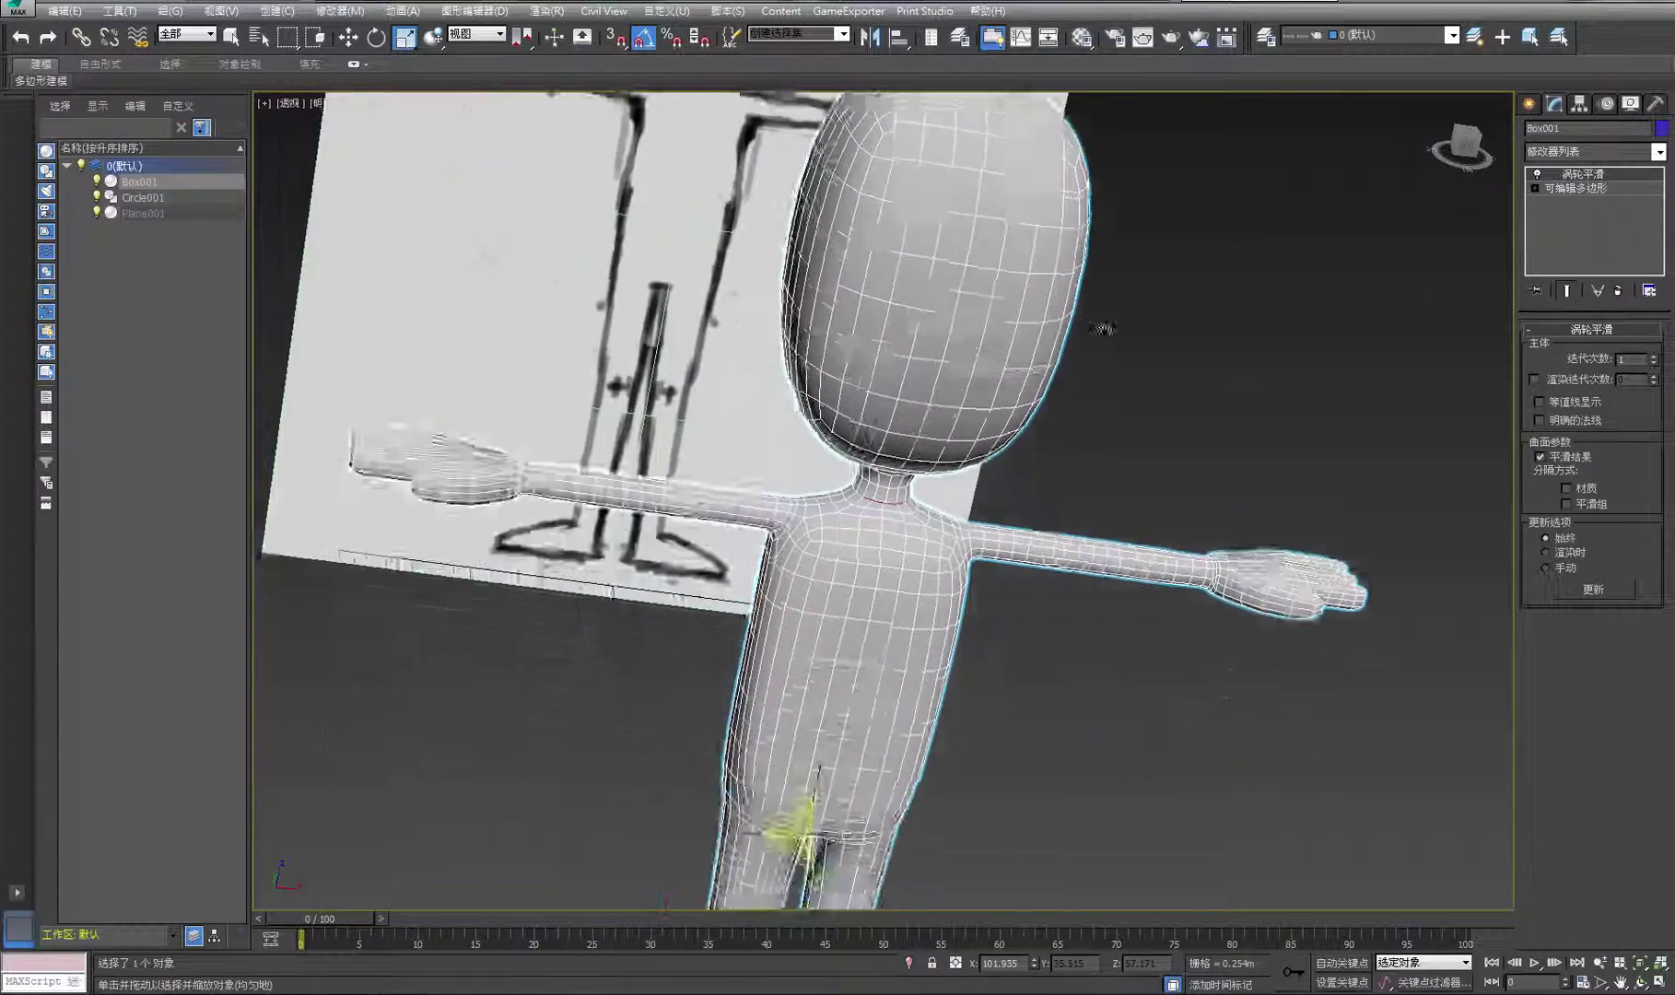
{"action": "scroll", "coordinate": [1103, 329], "scroll_direction": "down", "scroll_amount": 3}
{"action": "left_click", "coordinate": [1445, 477]}
In the maximized Front view, select all head vertices in the base Editable Poly and lower the head until it sits just above the torso
{"action": "left_click", "coordinate": [1660, 982]}
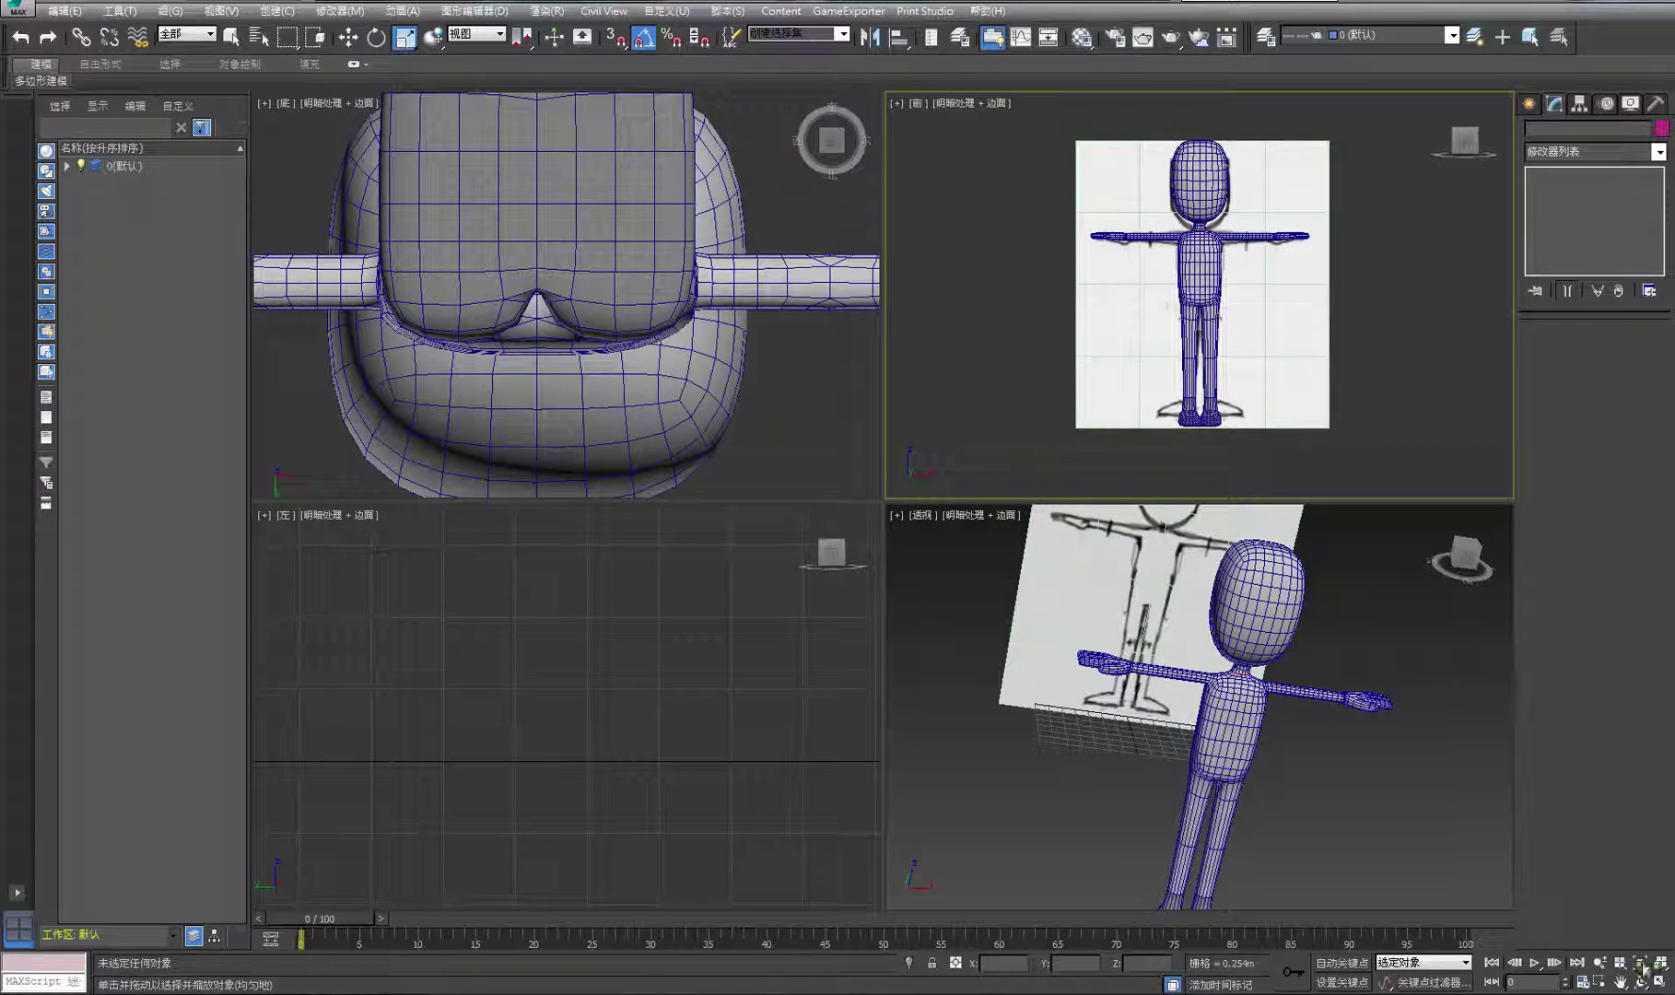
{"action": "left_click", "coordinate": [1659, 982]}
{"action": "middle_click_drag", "start_coordinate": [1075, 482], "coordinate": [1158, 563]}
{"action": "scroll", "coordinate": [1157, 564], "scroll_direction": "up", "scroll_amount": 2}
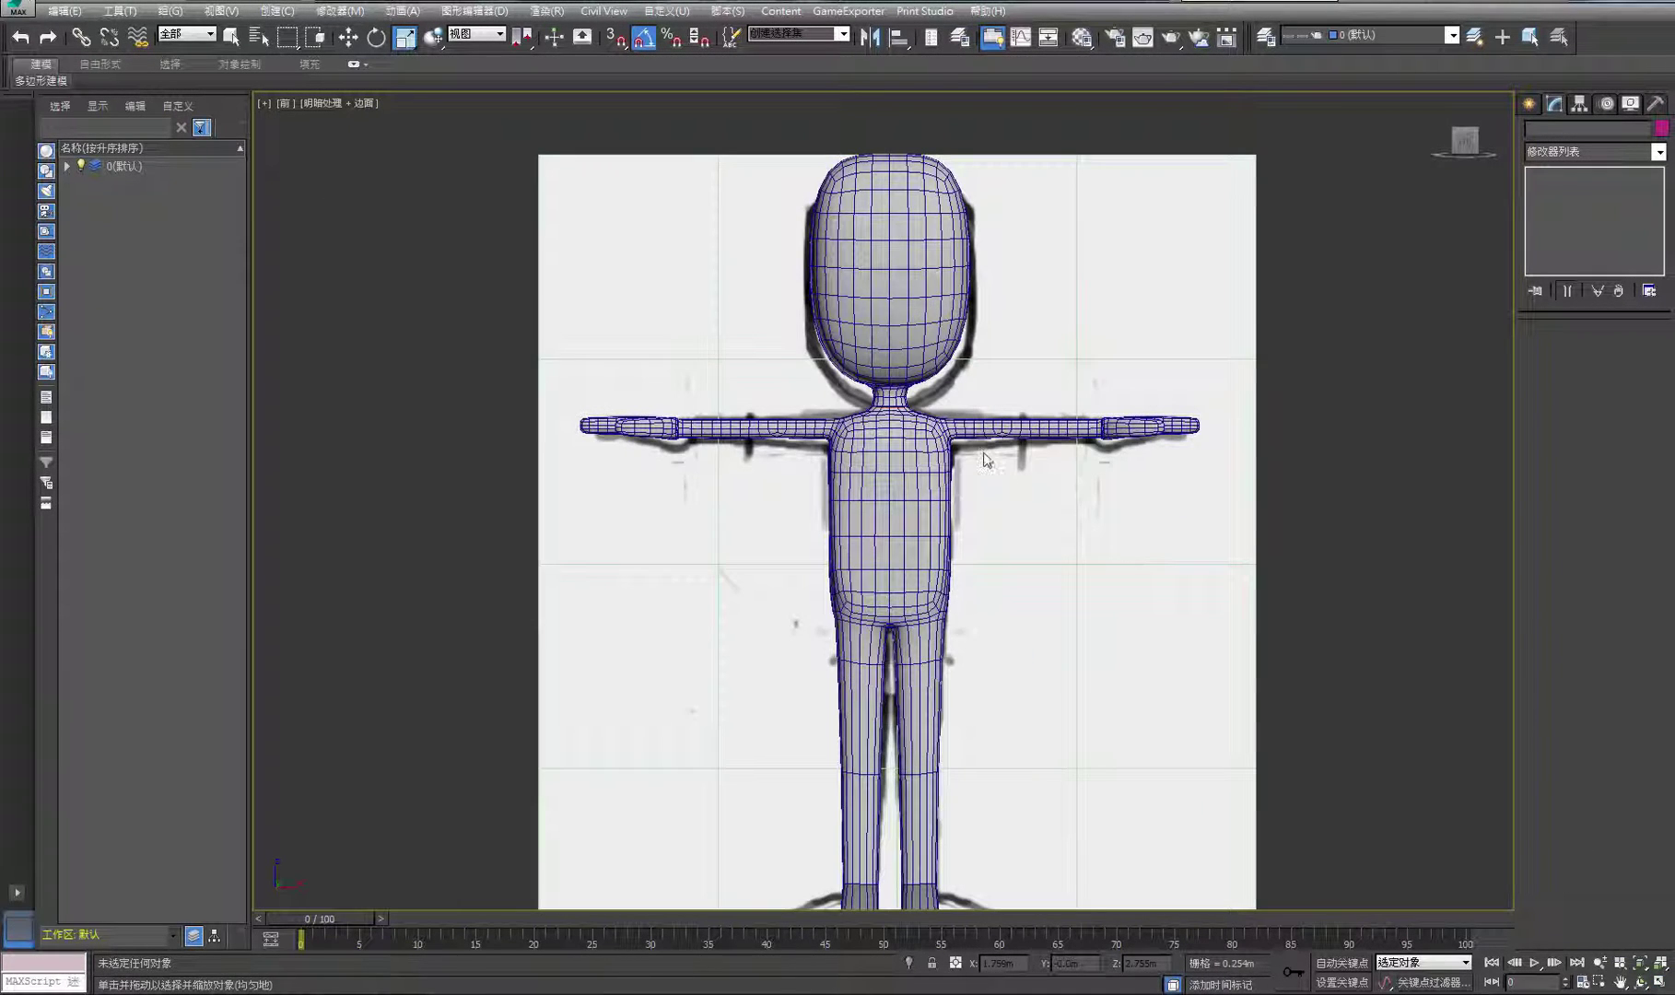
{"action": "middle_click_drag", "start_coordinate": [914, 390], "coordinate": [944, 481]}
{"action": "scroll", "coordinate": [886, 383], "scroll_direction": "up", "scroll_amount": 2}
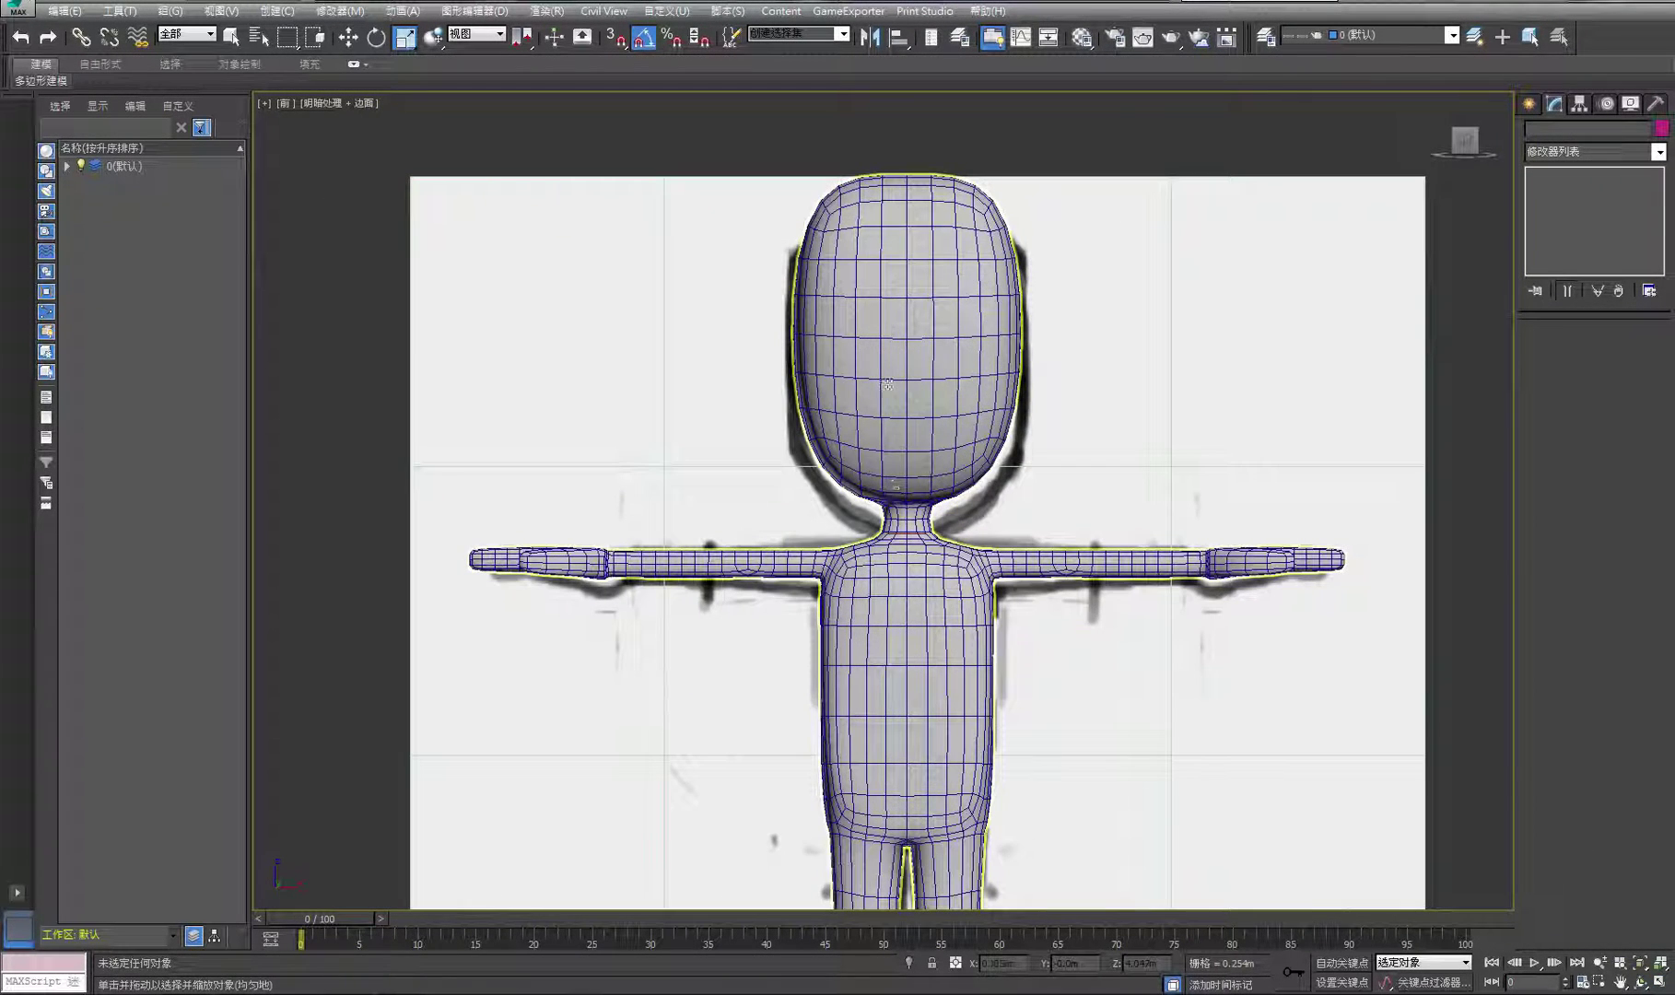
{"action": "left_click", "coordinate": [900, 475]}
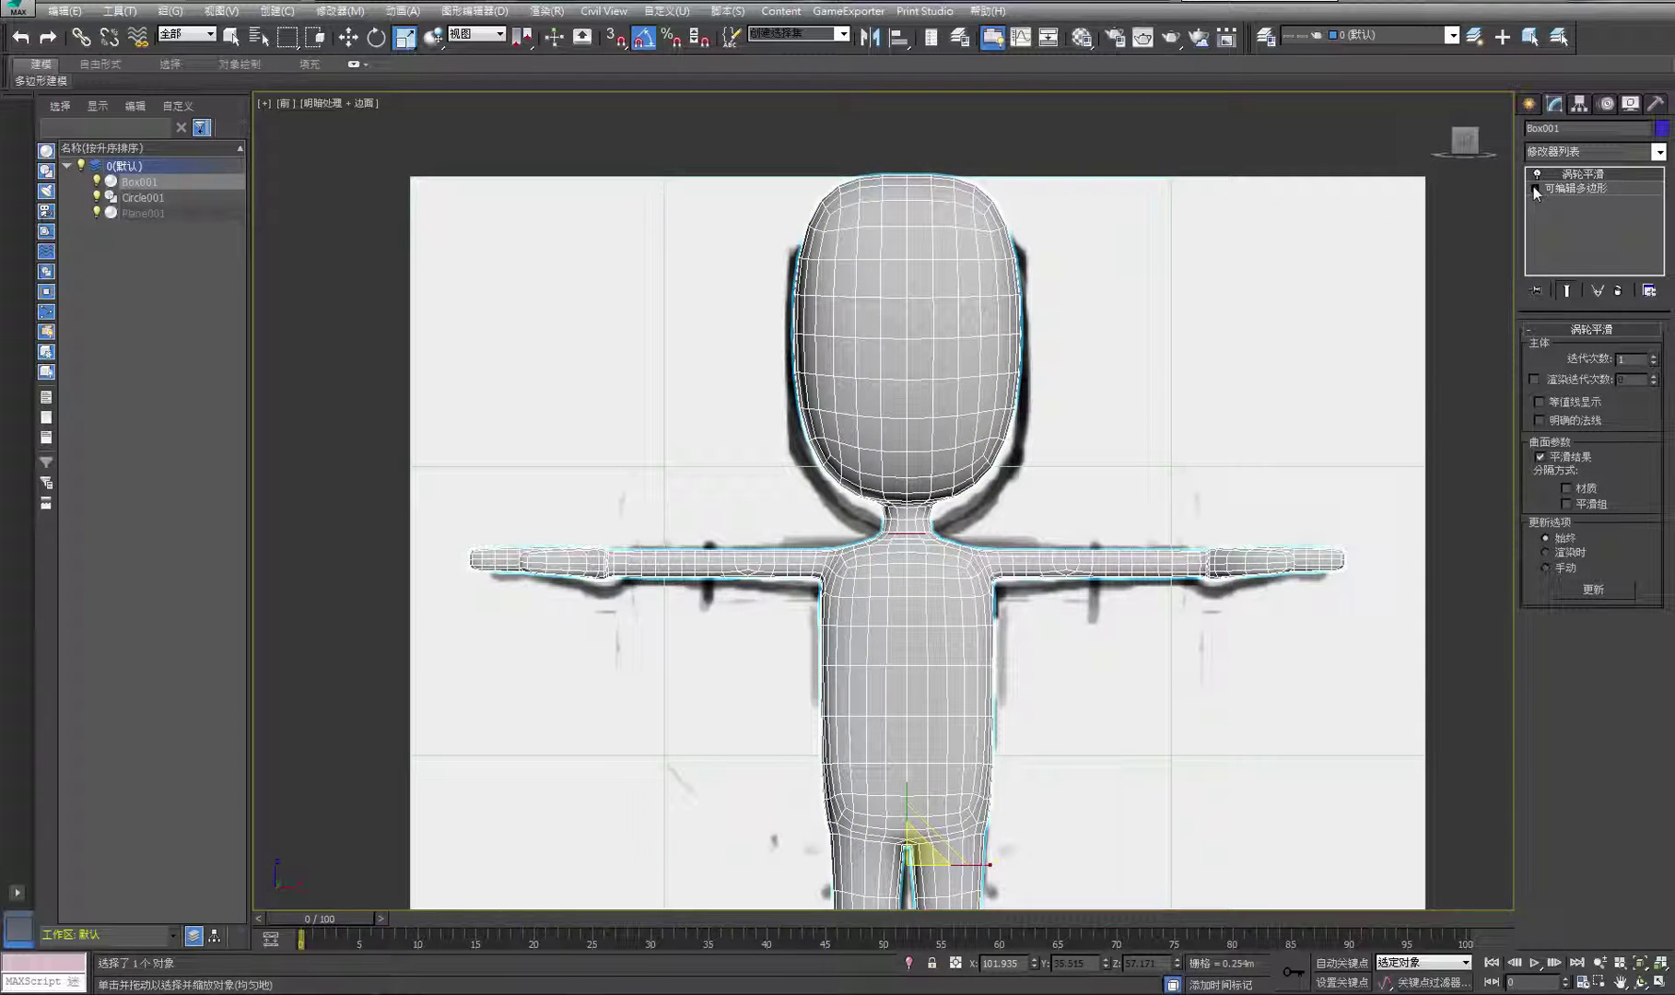
{"action": "left_click", "coordinate": [1535, 189]}
{"action": "left_click", "coordinate": [1563, 202]}
{"action": "left_click_drag", "start_coordinate": [676, 122], "coordinate": [1104, 524]}
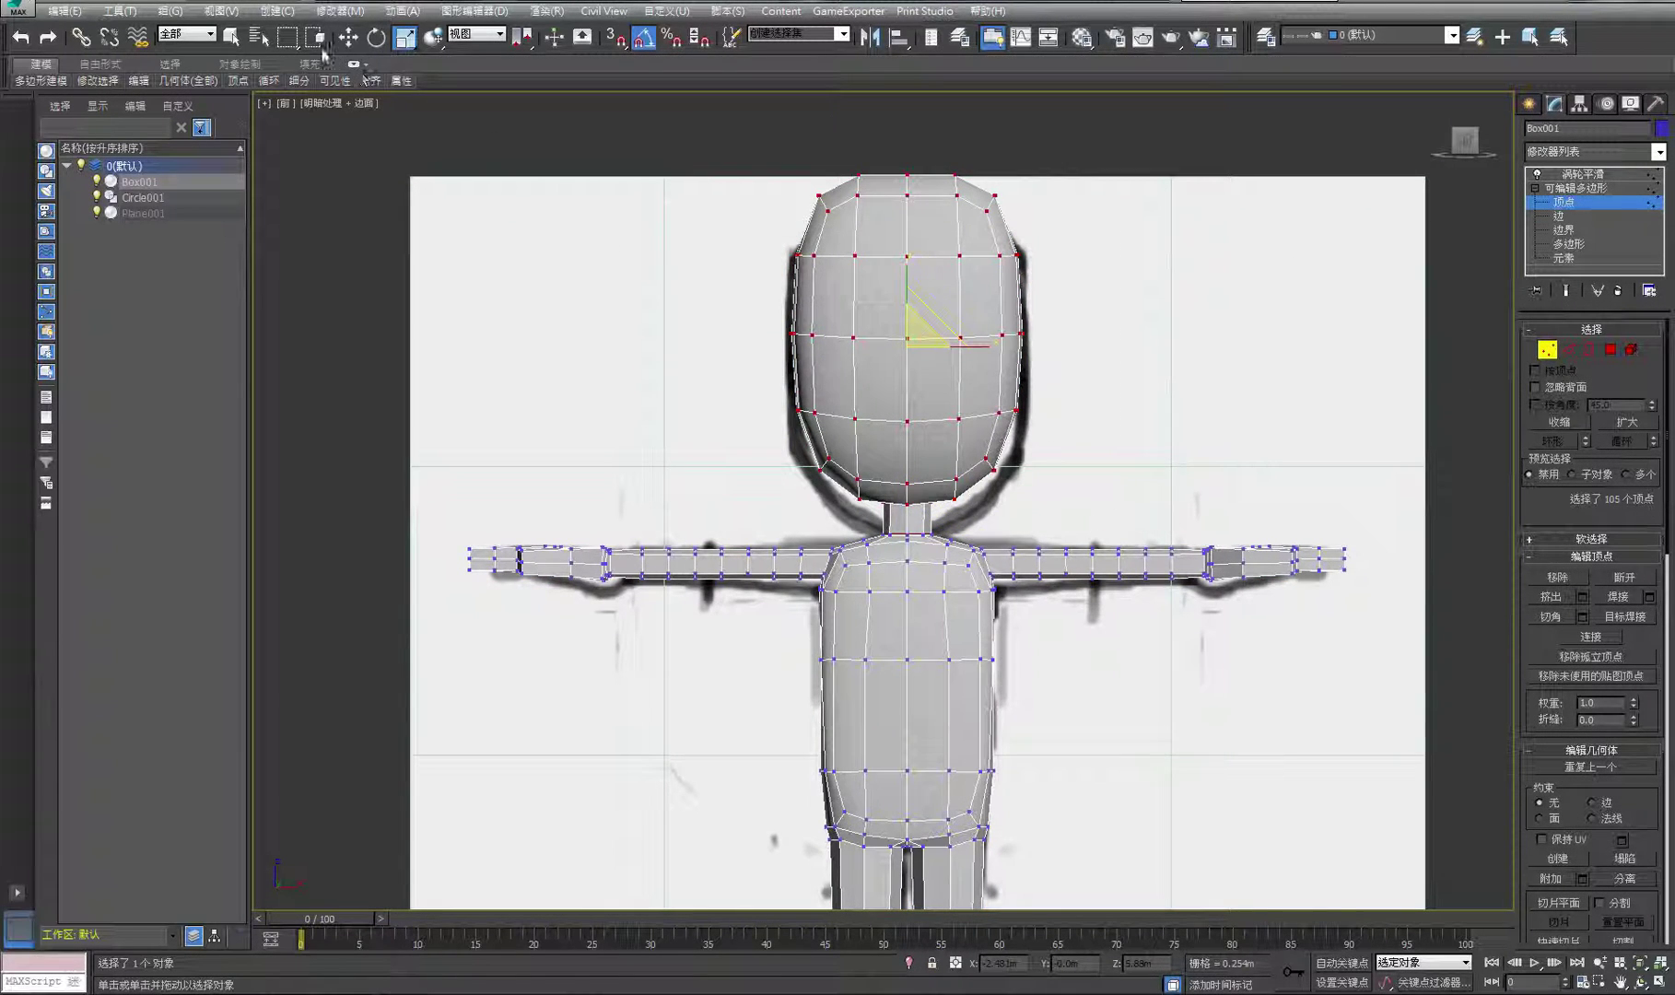
{"action": "left_click", "coordinate": [348, 37]}
{"action": "left_click_drag", "start_coordinate": [906, 292], "coordinate": [904, 315]}
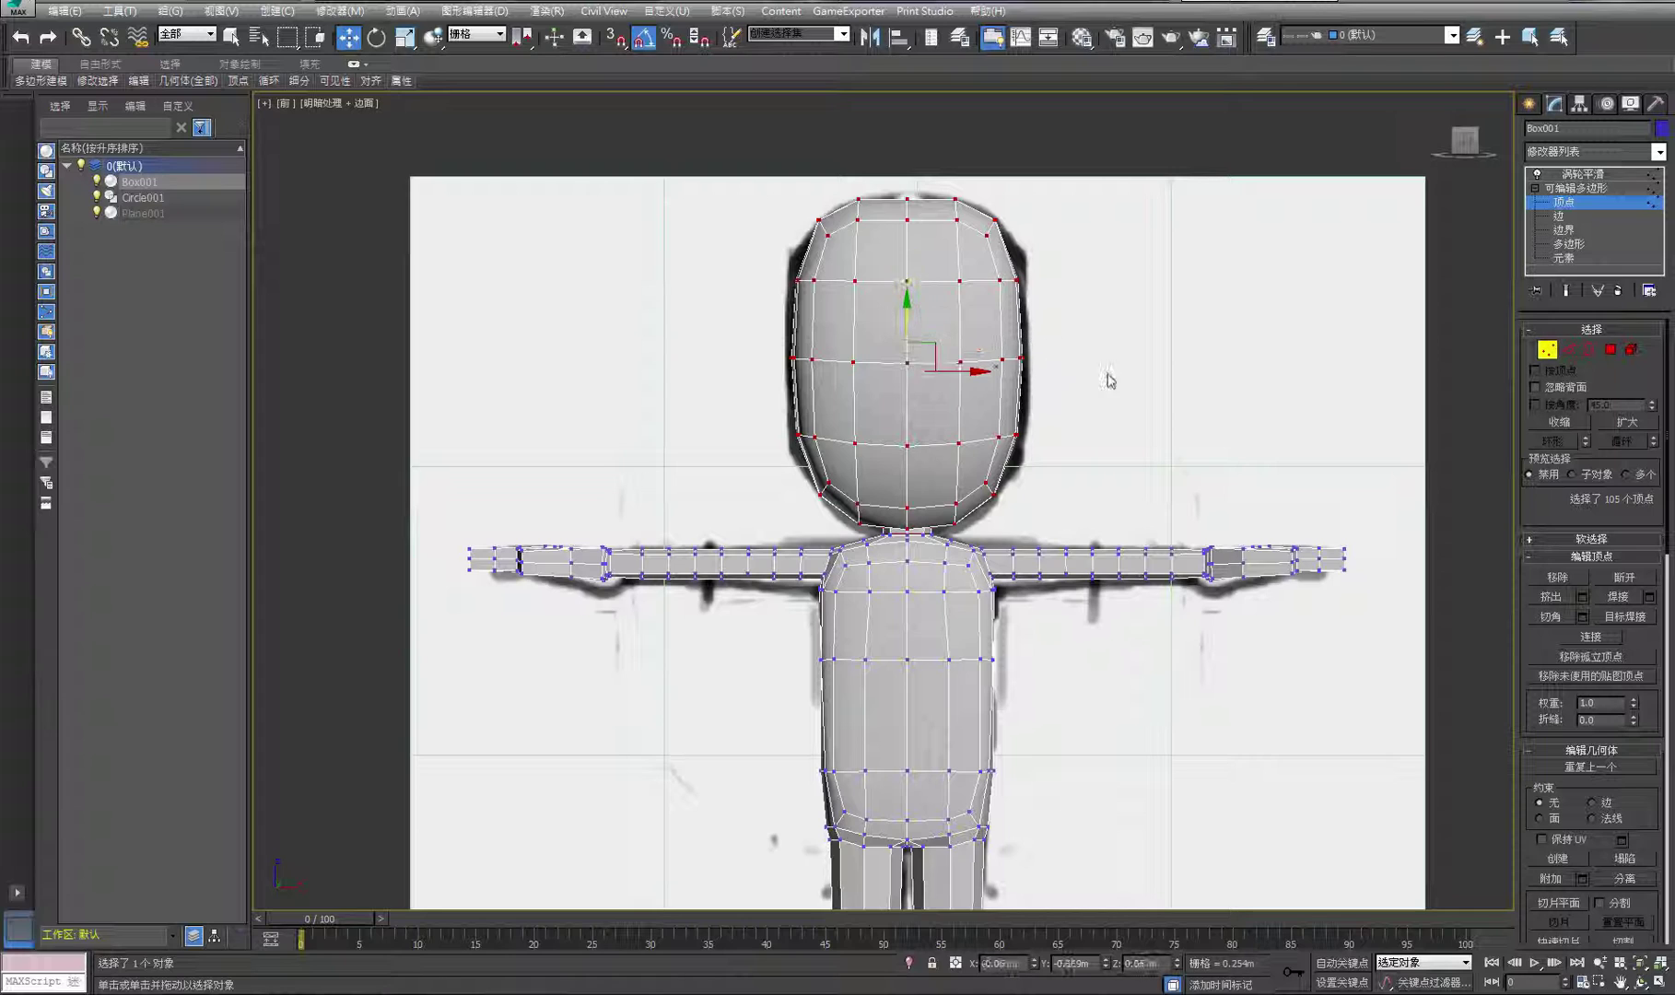
Switch the body's Editable Poly to edge editing for work on the legs
{"action": "middle_click_drag", "start_coordinate": [1145, 481], "coordinate": [1155, 329]}
{"action": "middle_click_drag", "start_coordinate": [1156, 516], "coordinate": [1156, 364]}
{"action": "middle_click_drag", "start_coordinate": [1141, 561], "coordinate": [1139, 393]}
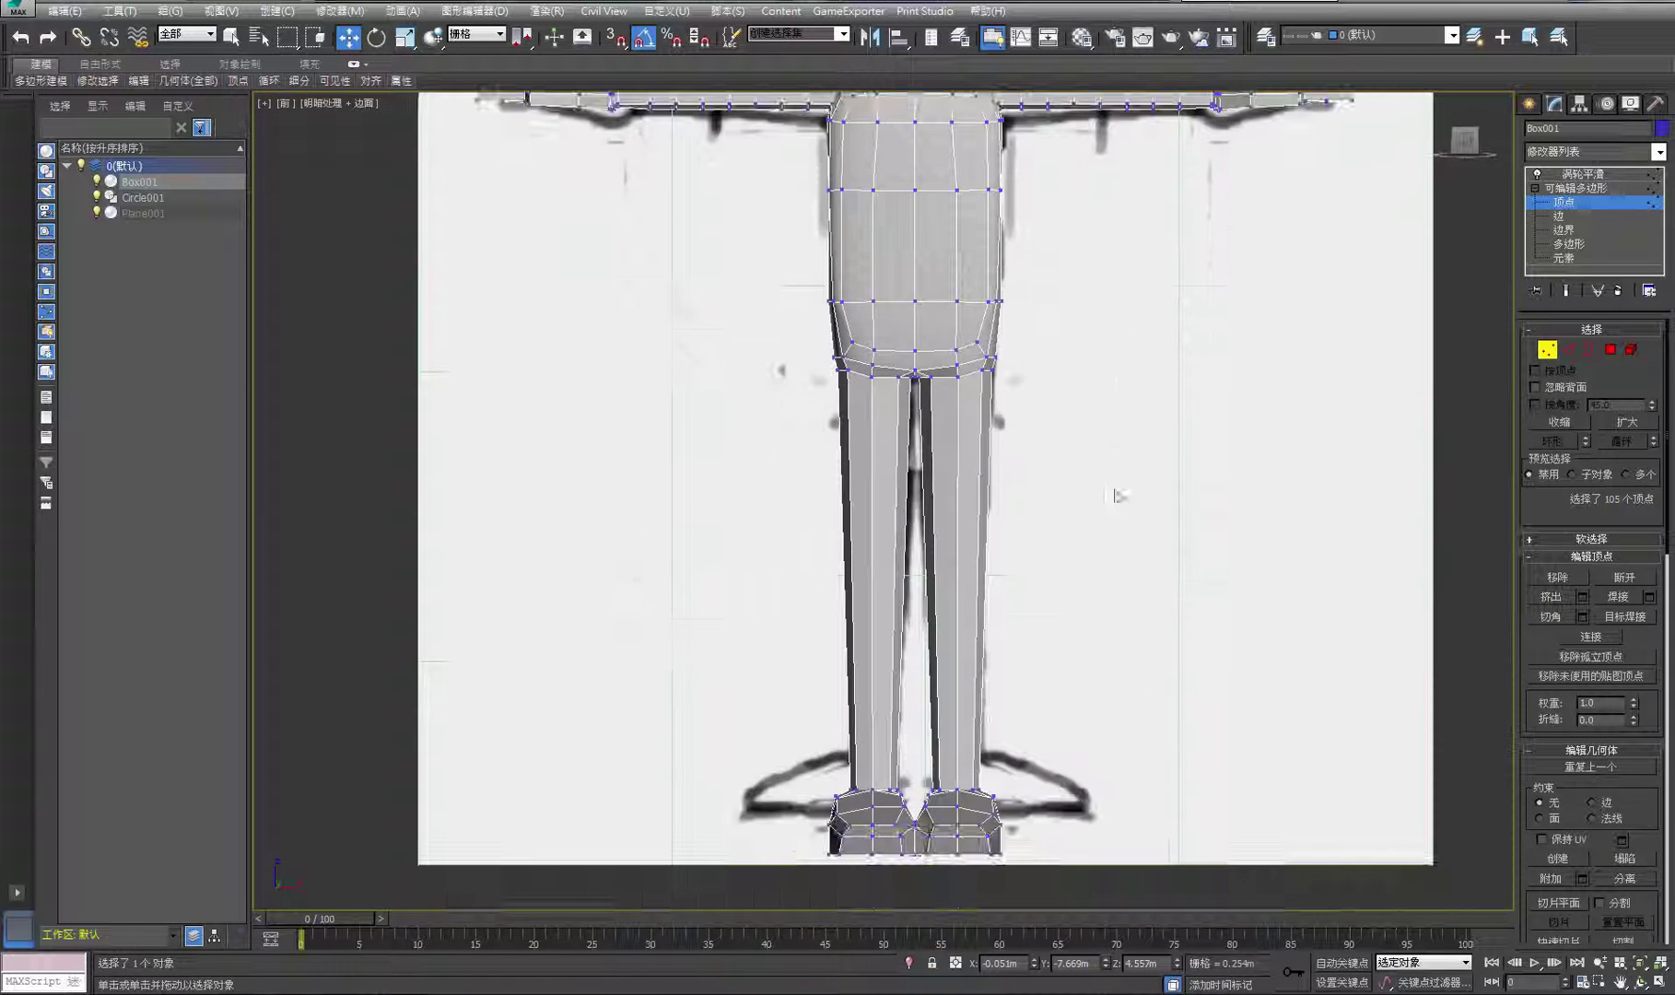
{"action": "left_click", "coordinate": [1568, 349]}
{"action": "left_click_drag", "start_coordinate": [1066, 527], "coordinate": [760, 579]}
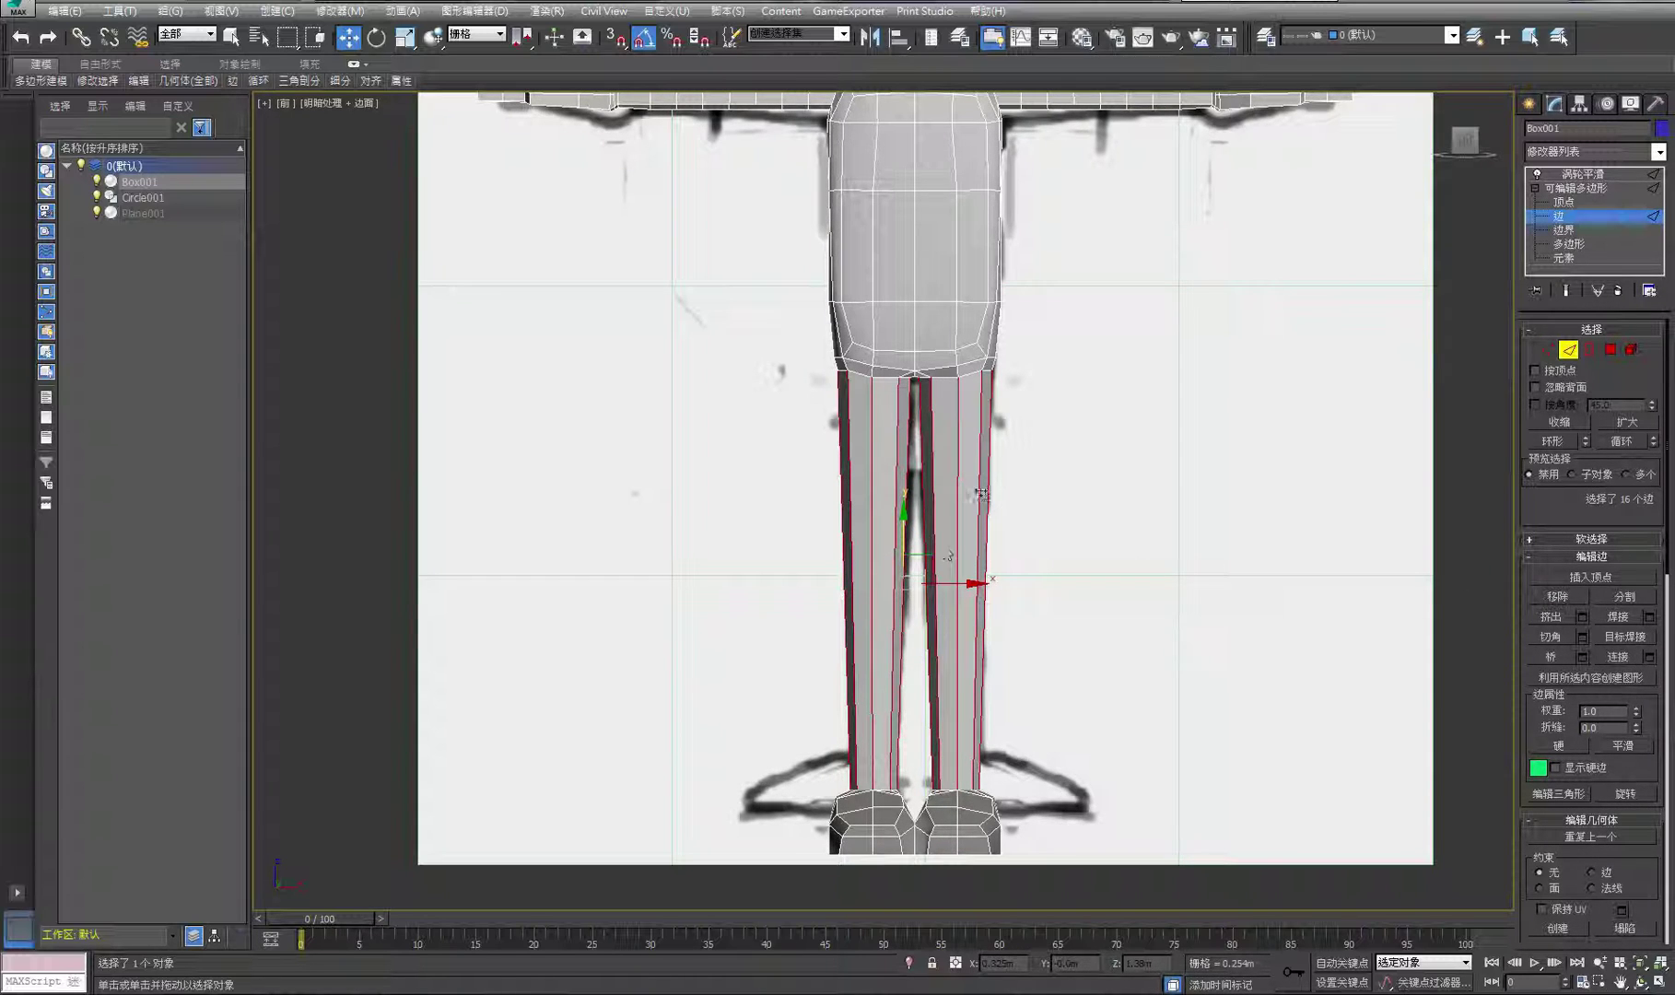
{"action": "left_click", "coordinate": [1649, 657]}
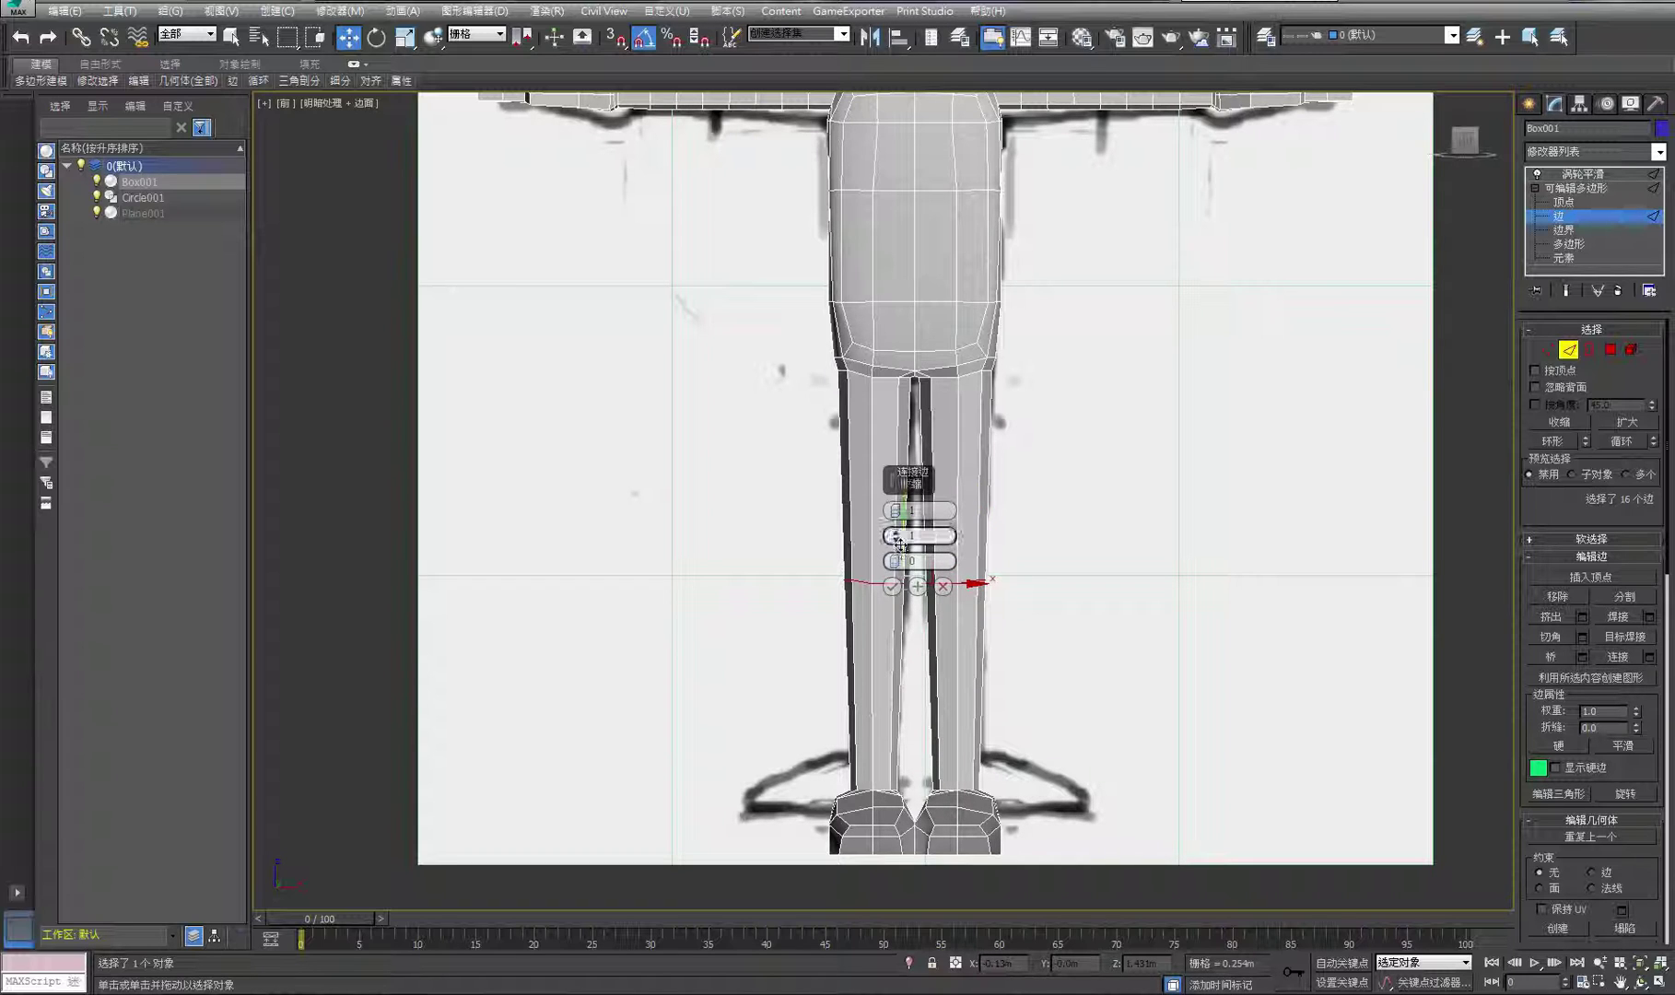
{"action": "left_click", "coordinate": [898, 550]}
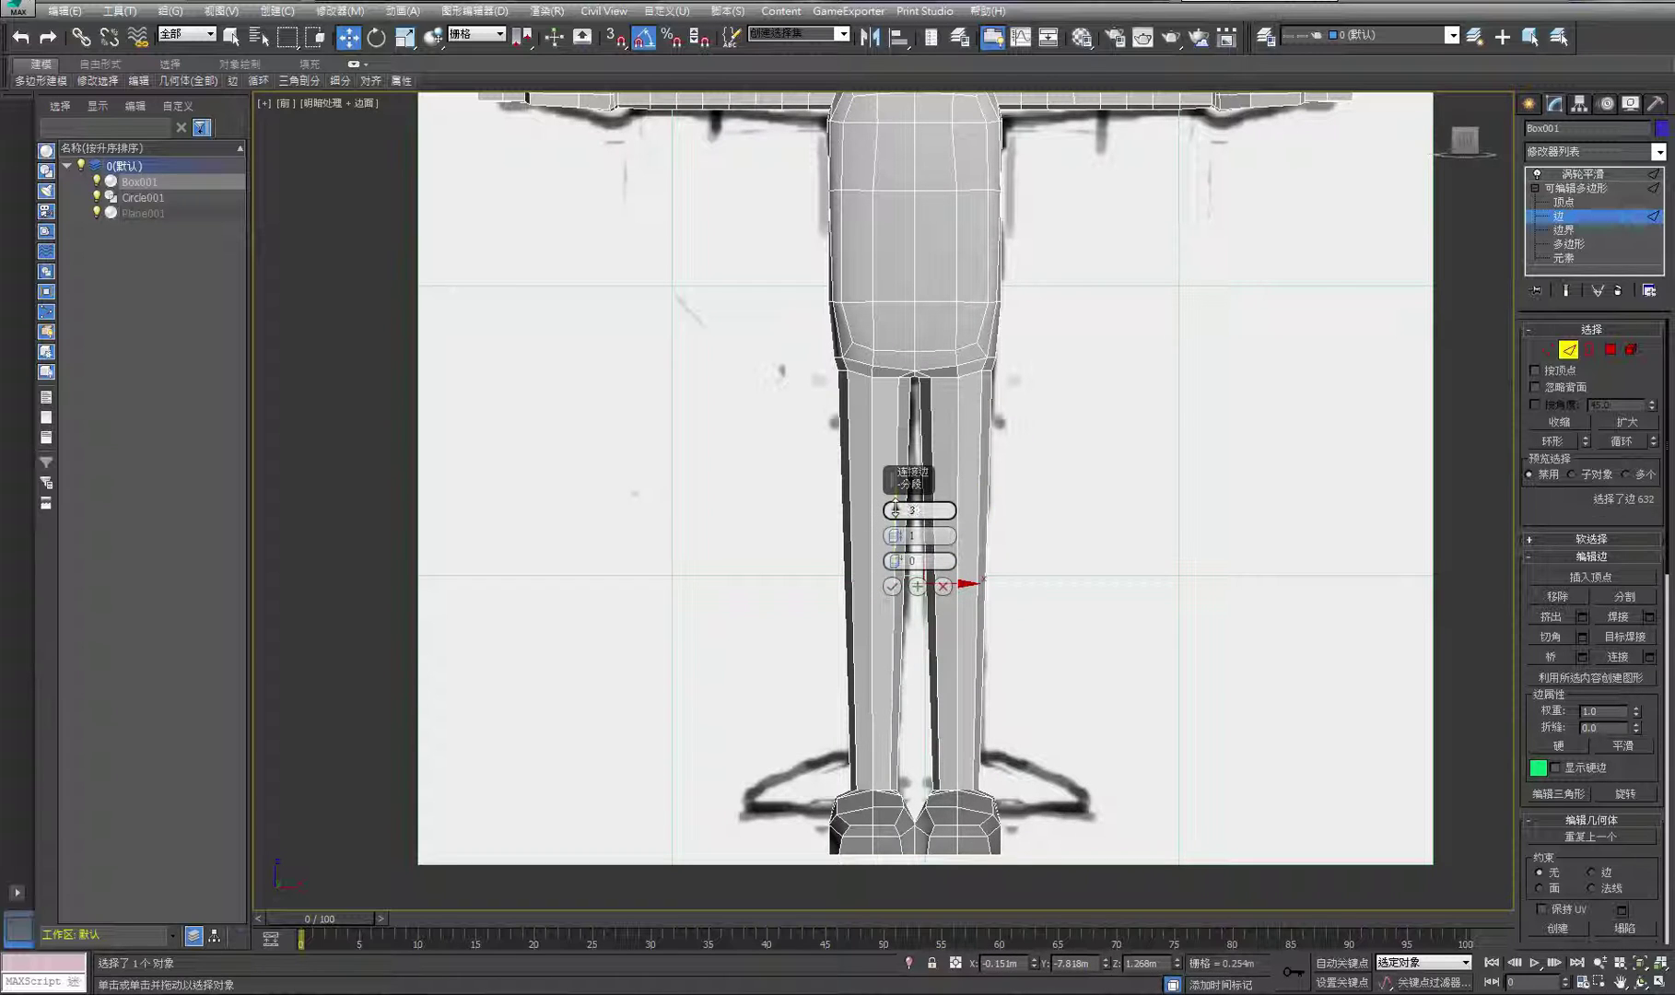
{"action": "left_click", "coordinate": [941, 586]}
{"action": "left_click", "coordinate": [1157, 546]}
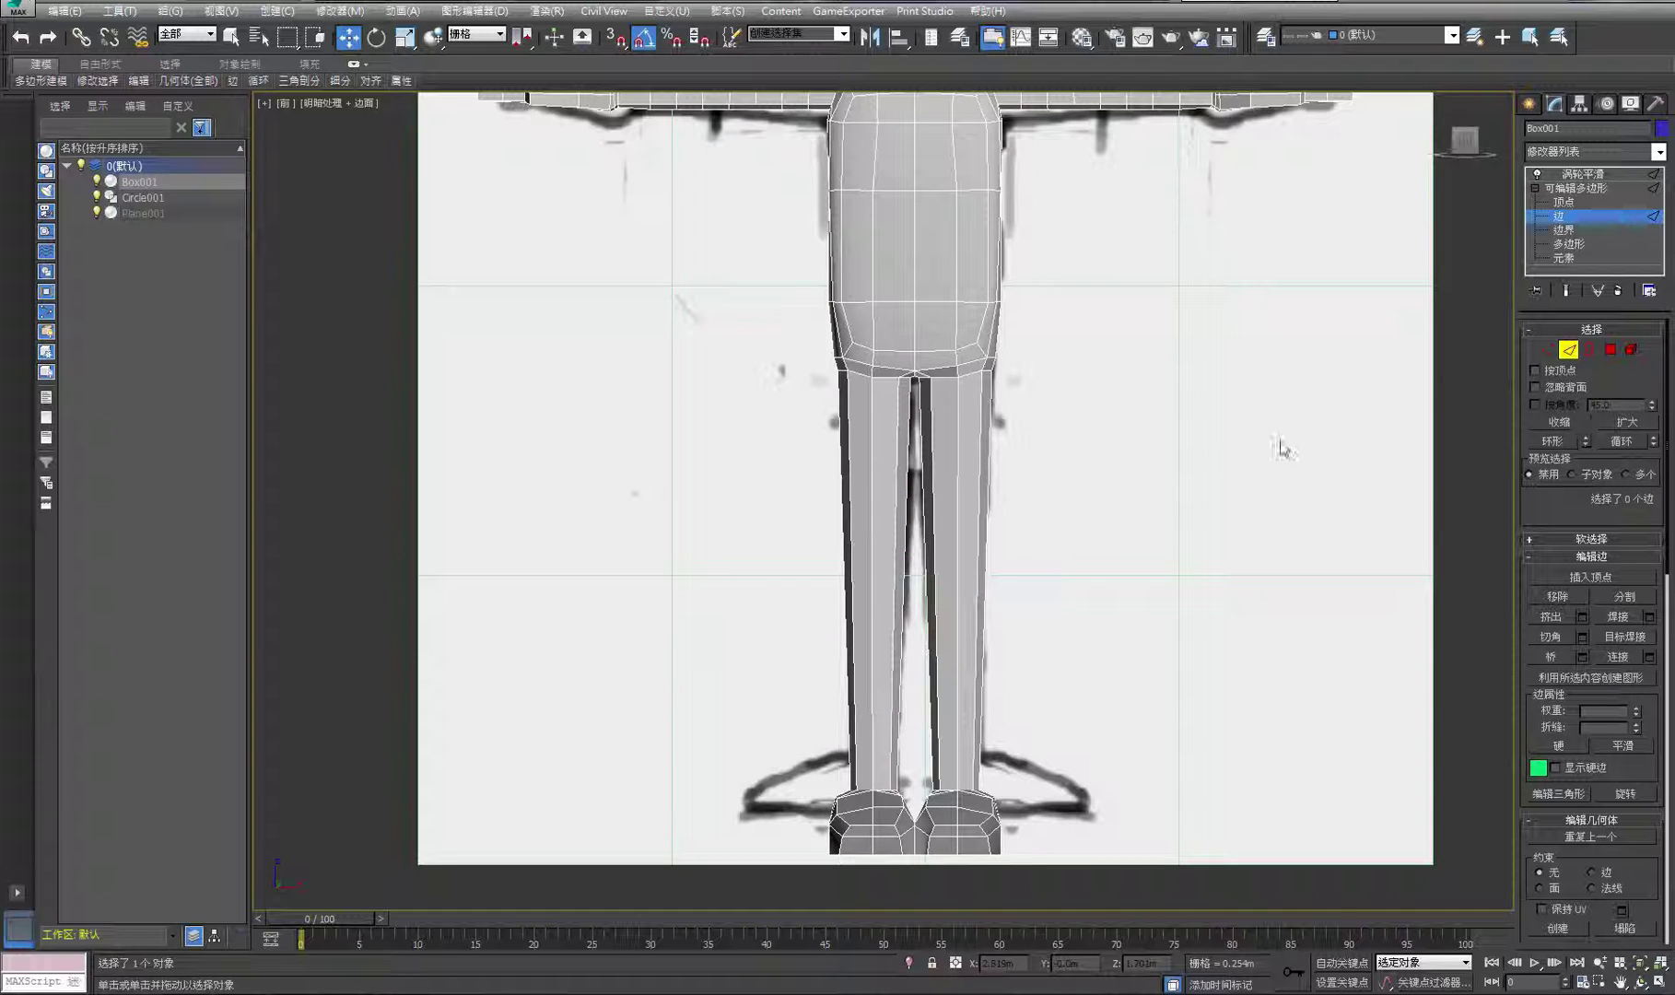
Connect the lengthwise edges of both legs with 5 segments, then leave edge editing and deselect the body
{"action": "left_click_drag", "start_coordinate": [1185, 490], "coordinate": [774, 580]}
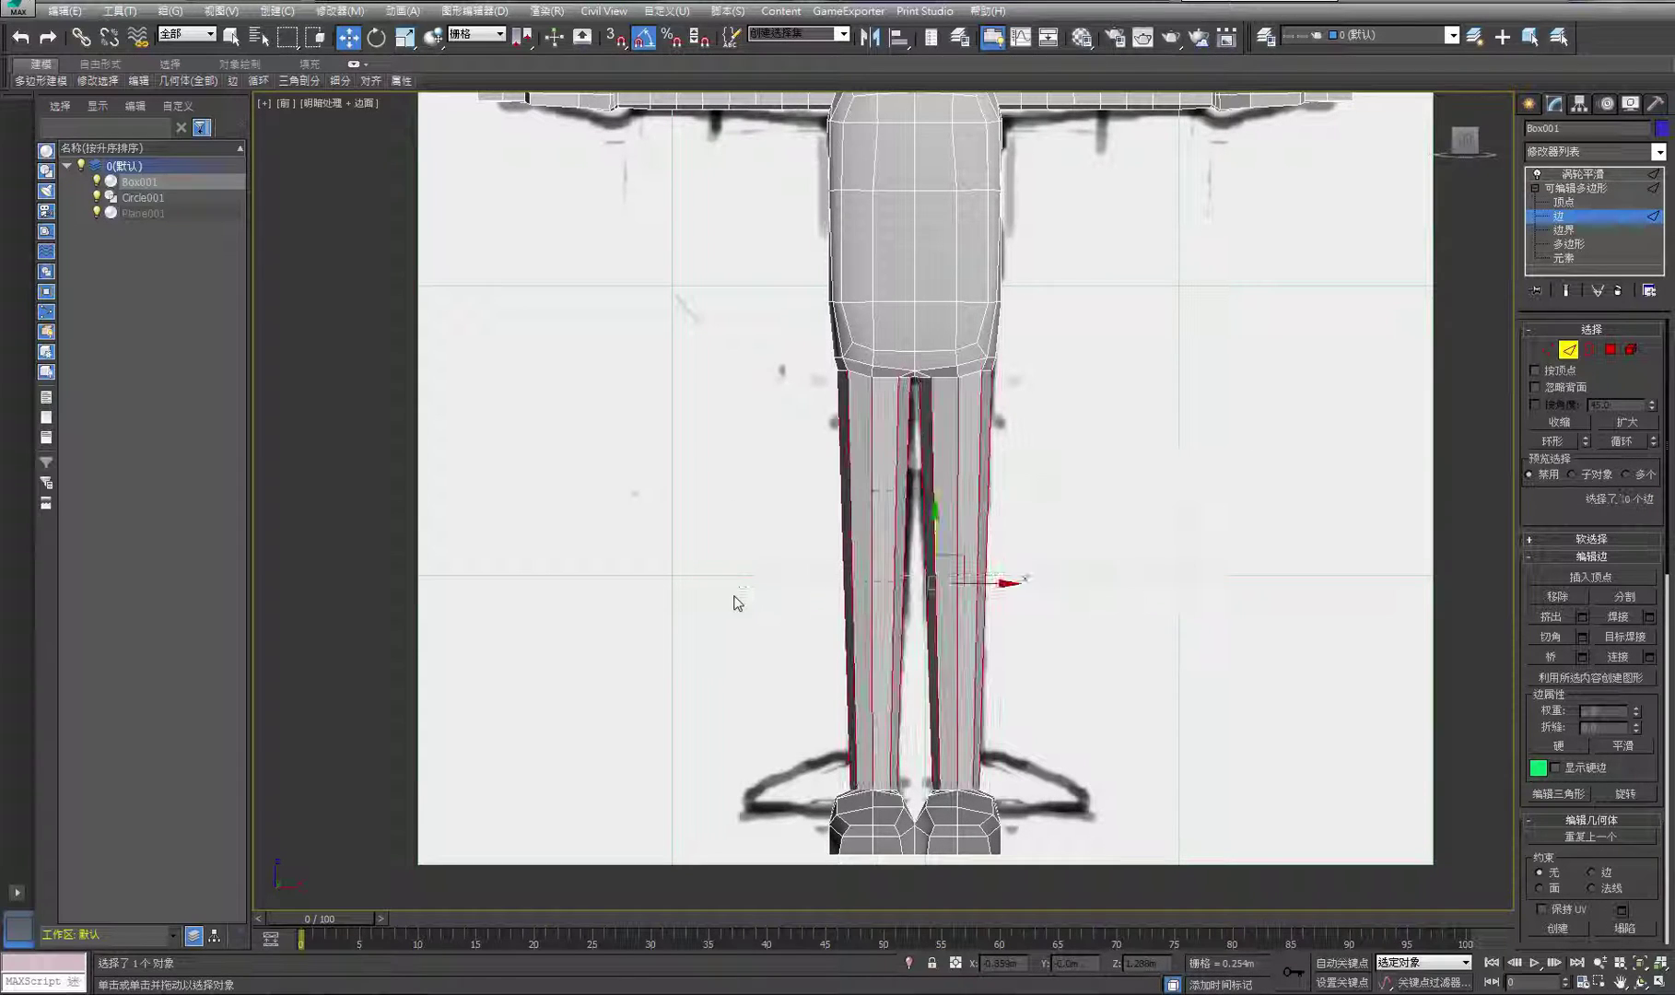
{"action": "left_click", "coordinate": [1649, 656]}
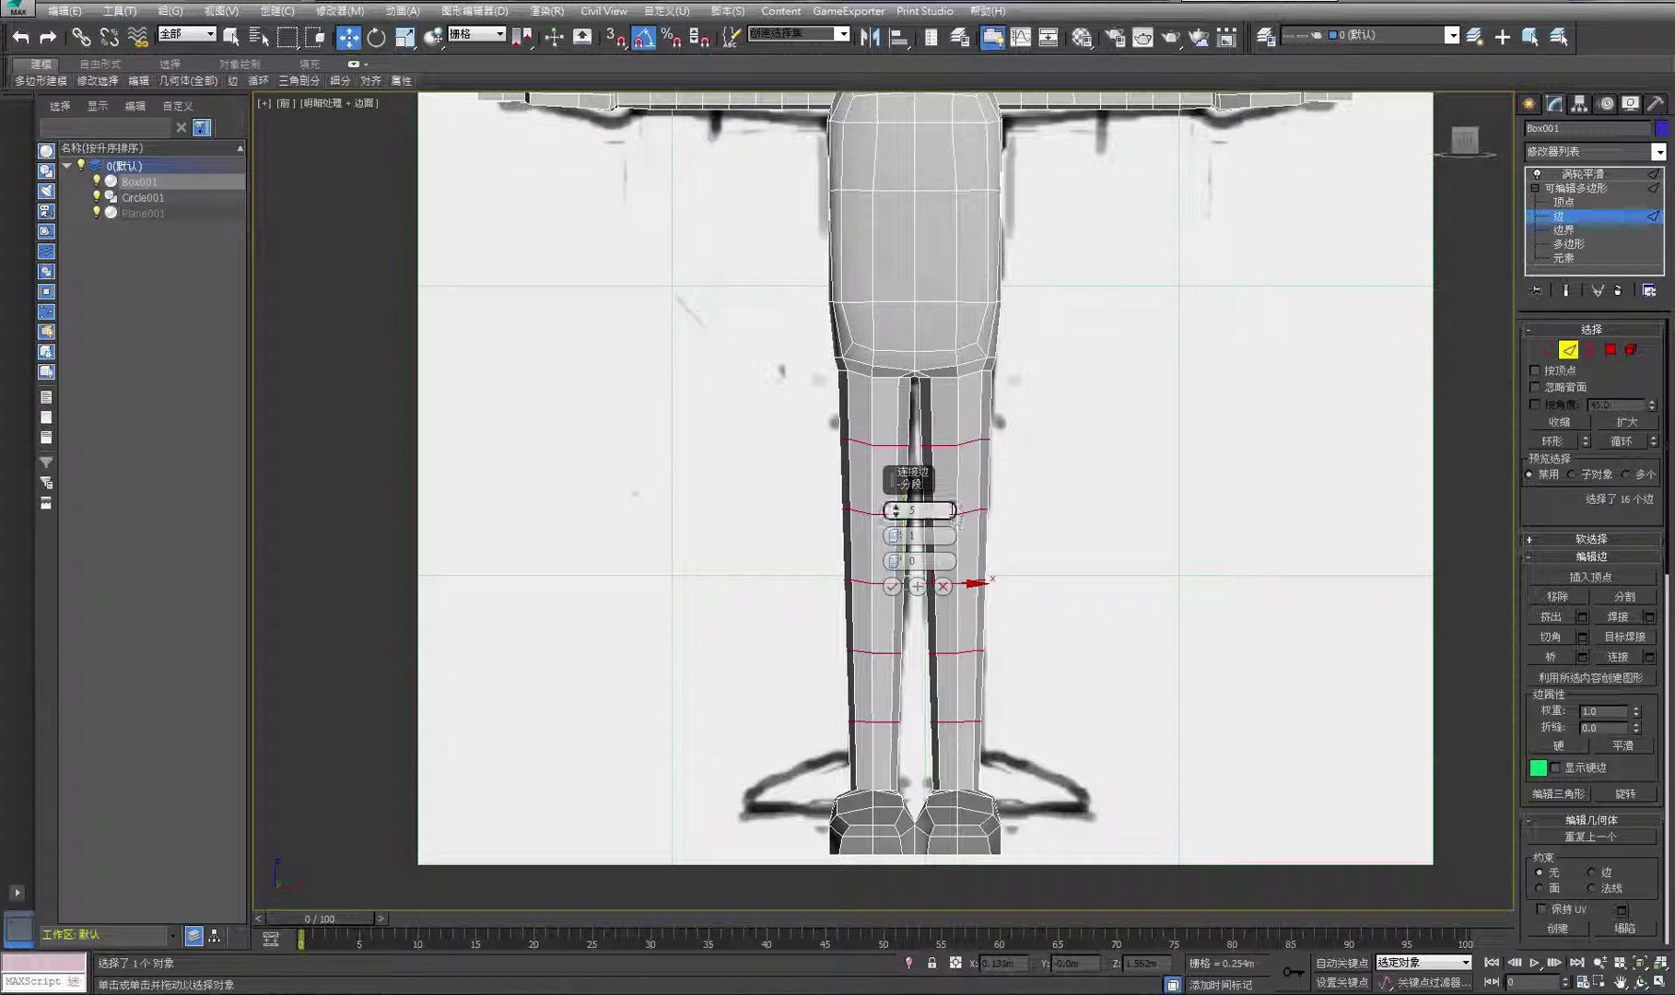
{"action": "left_click", "coordinate": [892, 586]}
{"action": "scroll", "coordinate": [1138, 566], "scroll_direction": "down", "scroll_amount": 3}
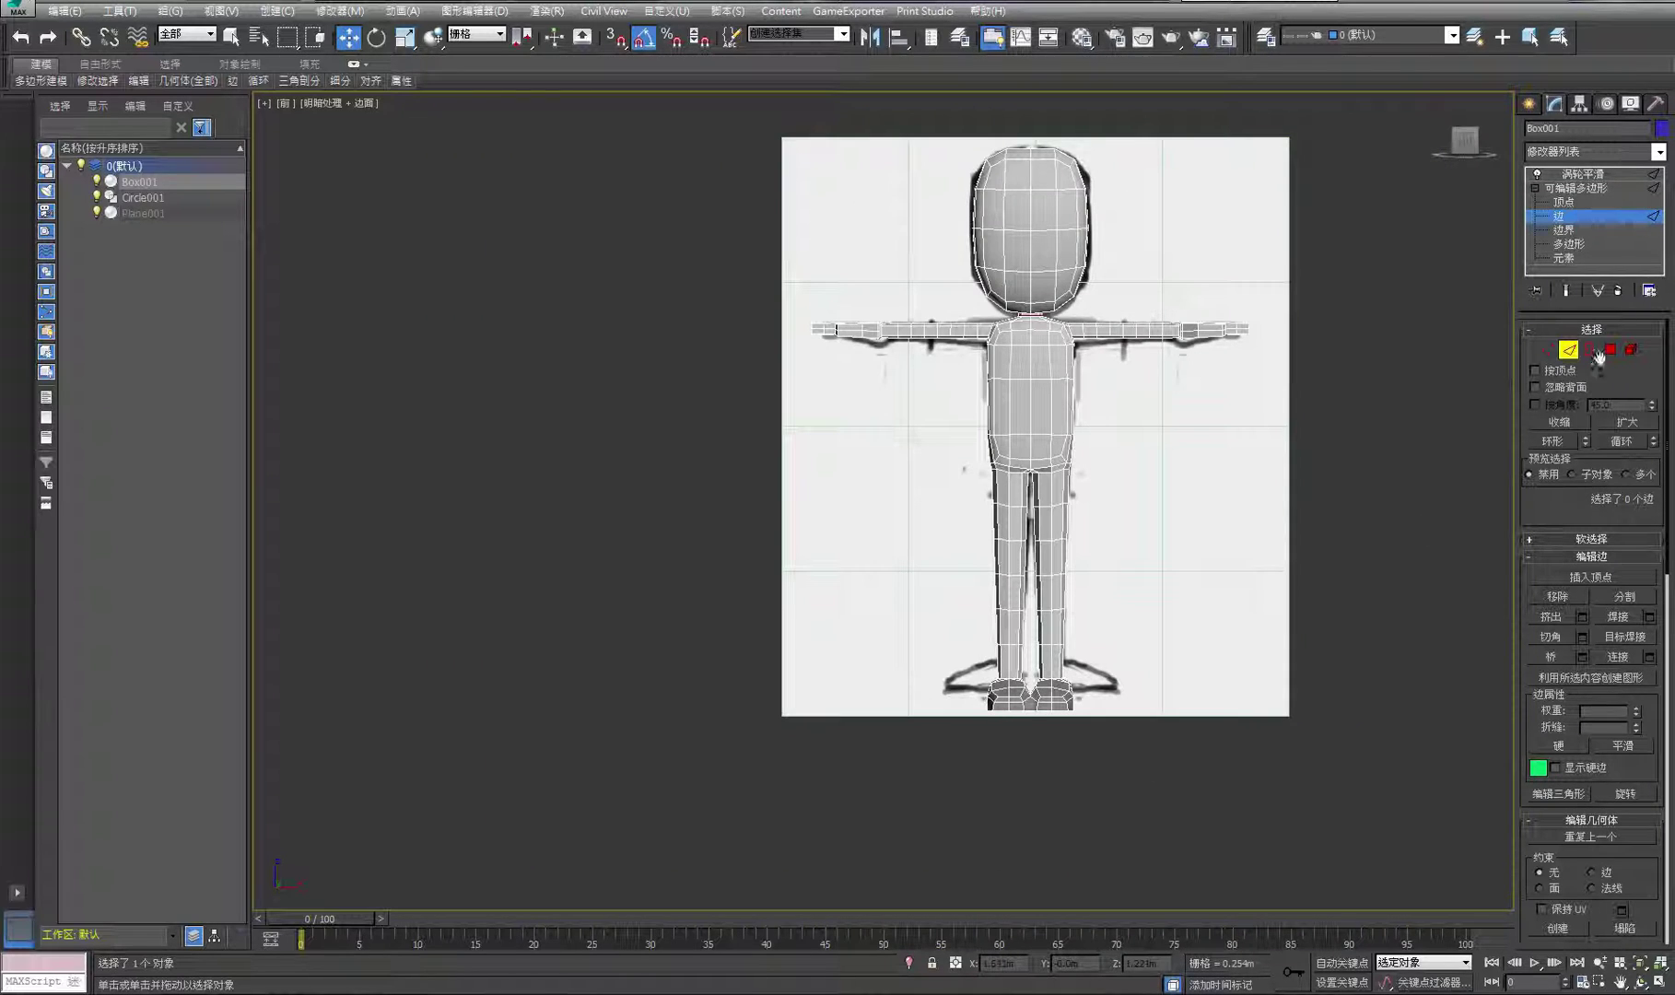
{"action": "left_click", "coordinate": [1586, 188]}
{"action": "left_click", "coordinate": [1392, 452]}
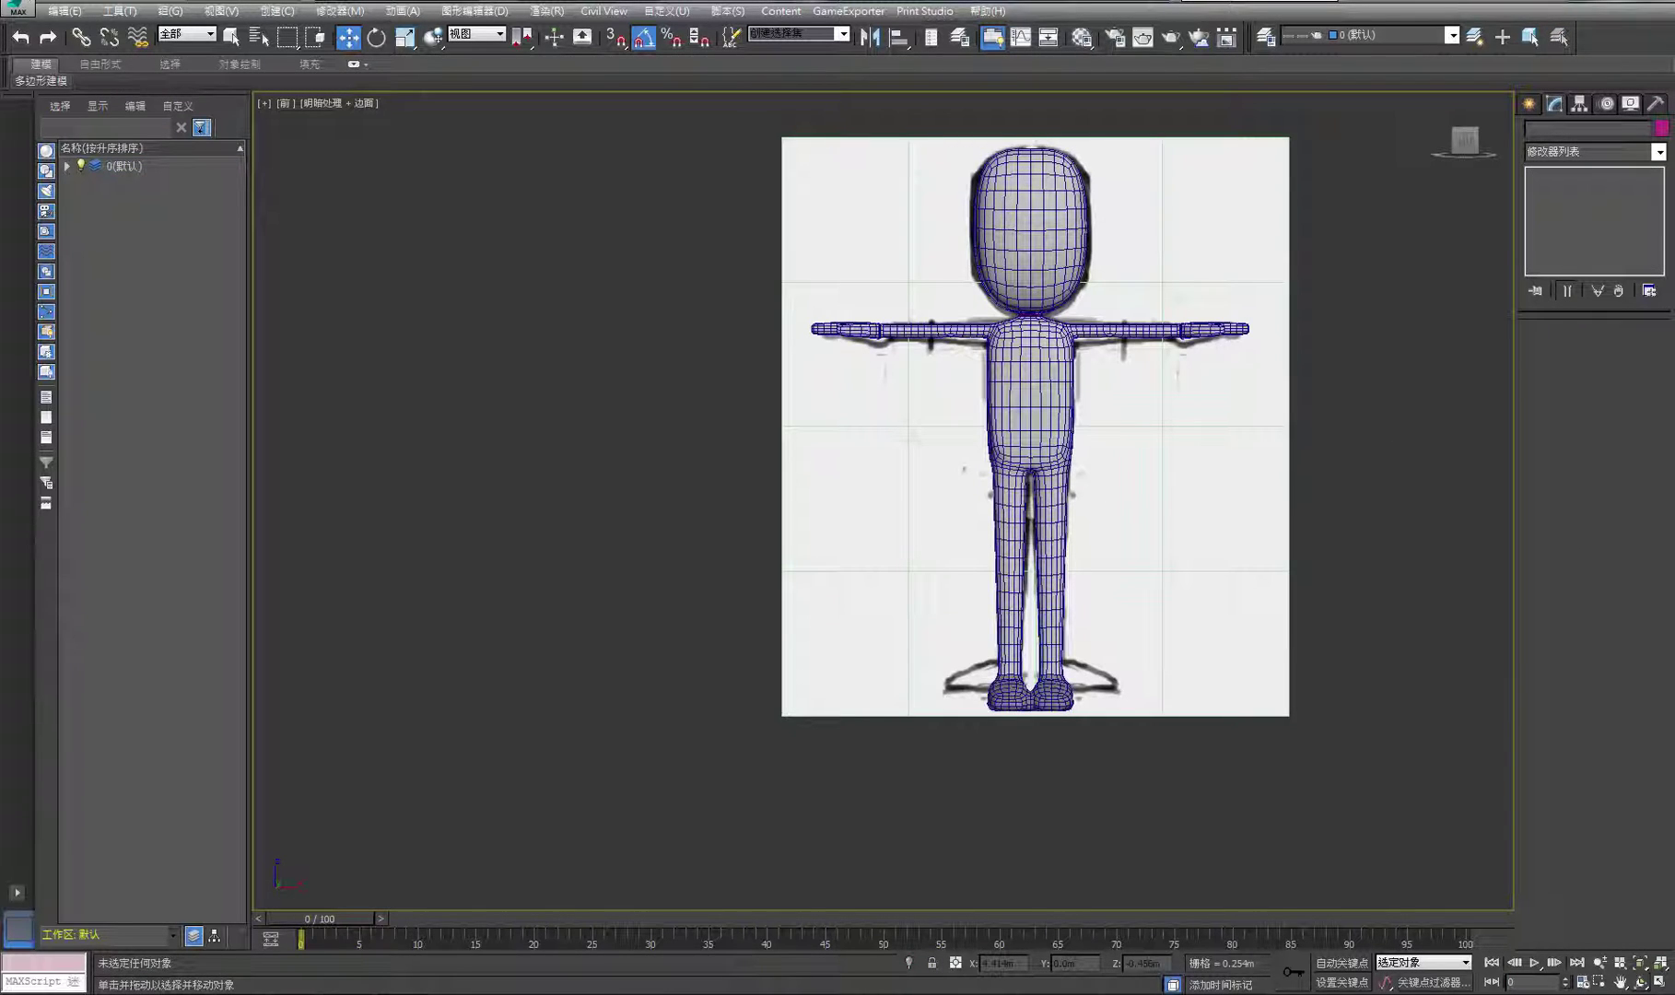
Examine the smoothed character in the maximized Perspective view, checking the whole figure from several angles and the legs and feet up close
{"action": "left_click", "coordinate": [1661, 982]}
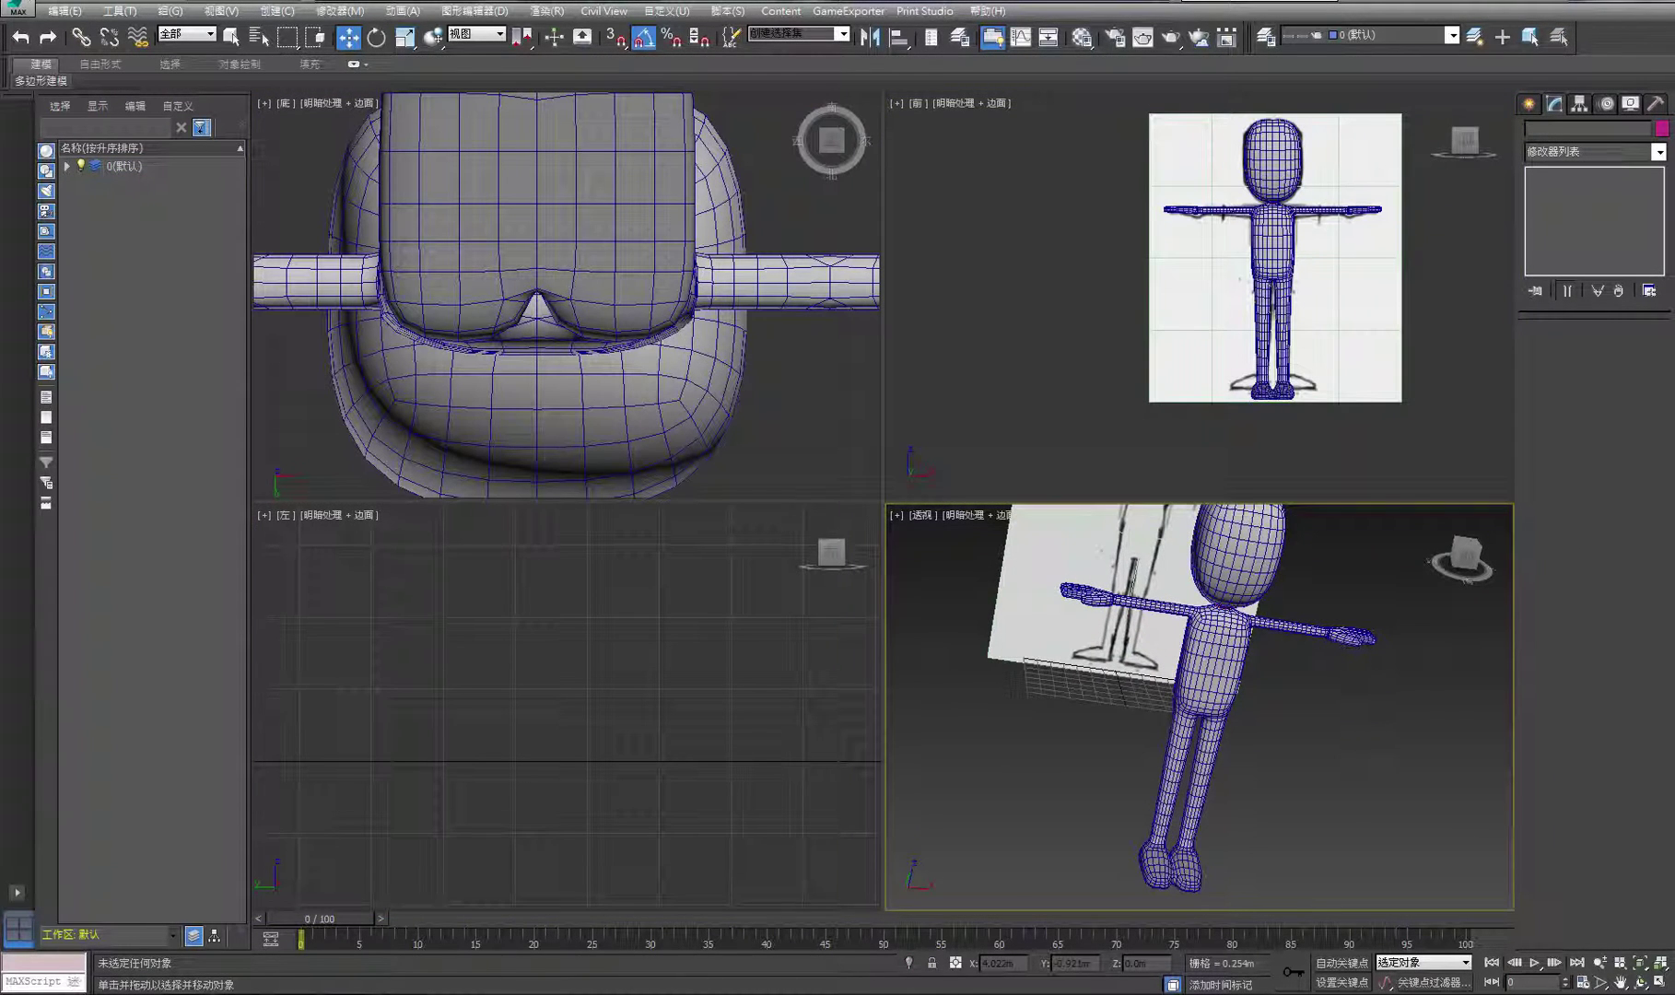
{"action": "left_click", "coordinate": [1660, 982]}
{"action": "left_click", "coordinate": [1640, 962]}
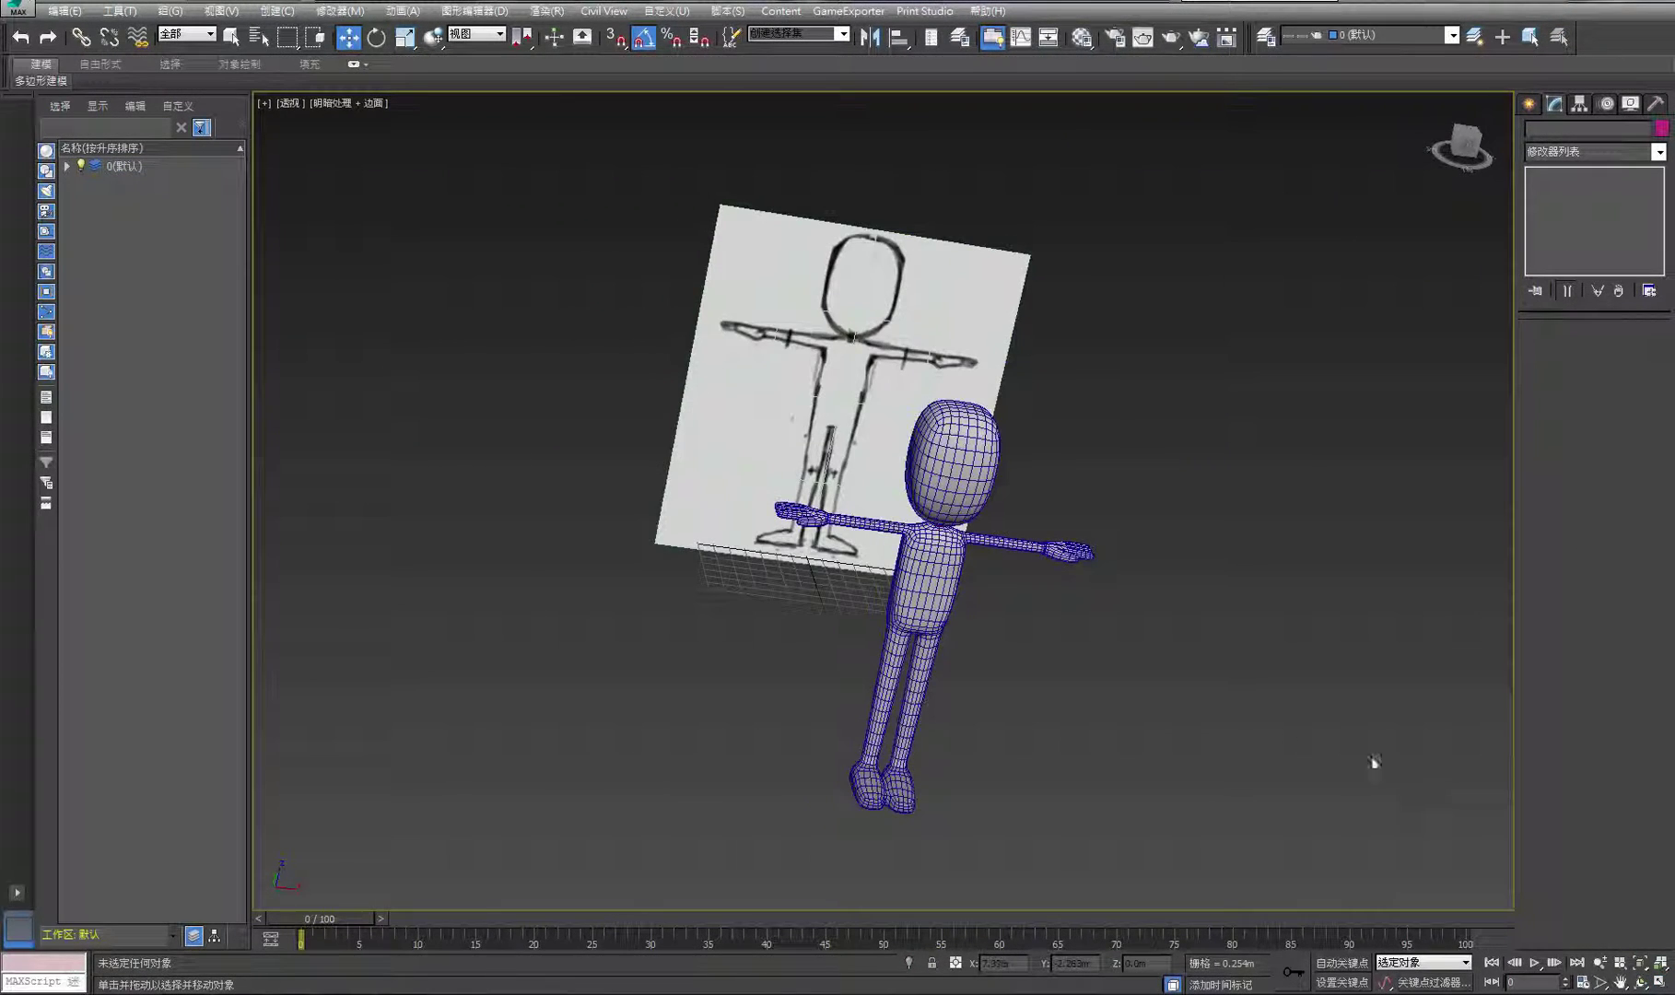
{"action": "left_click", "coordinate": [1641, 982]}
{"action": "left_click_drag", "start_coordinate": [1231, 449], "coordinate": [1209, 391]}
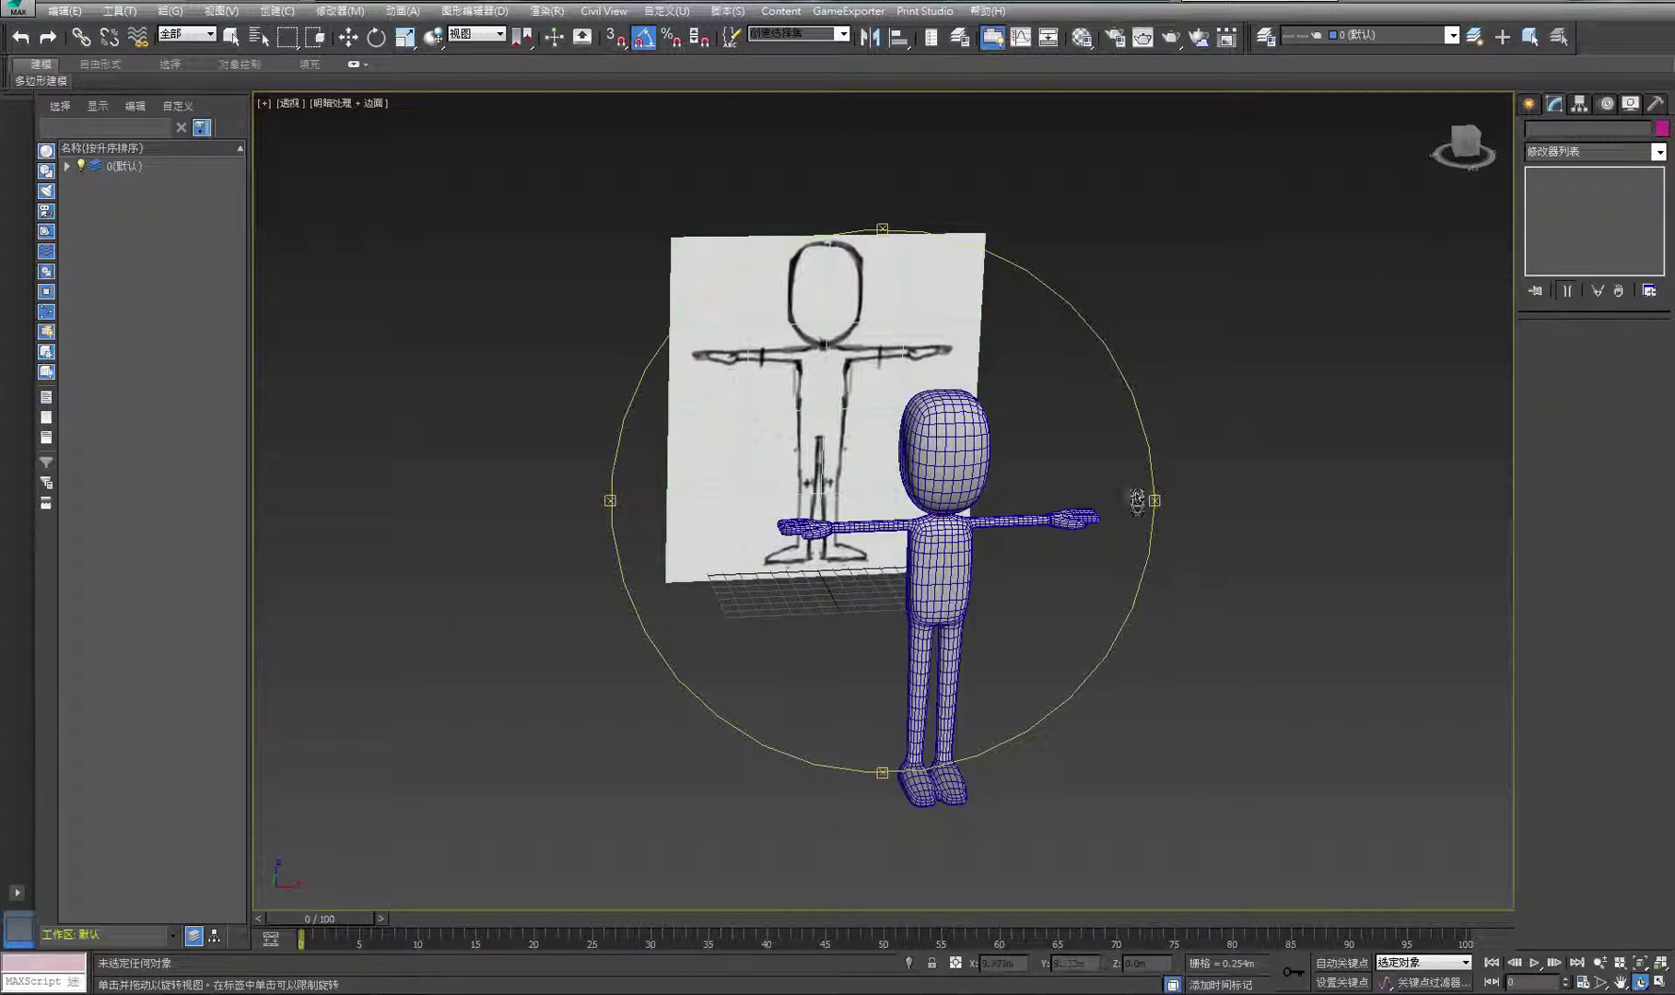
{"action": "scroll", "coordinate": [982, 569], "scroll_direction": "up", "scroll_amount": 5}
{"action": "middle_click_drag", "start_coordinate": [982, 569], "coordinate": [1088, 490]}
{"action": "scroll", "coordinate": [1090, 493], "scroll_direction": "down", "scroll_amount": 5}
{"action": "right_click", "coordinate": [1220, 511]}
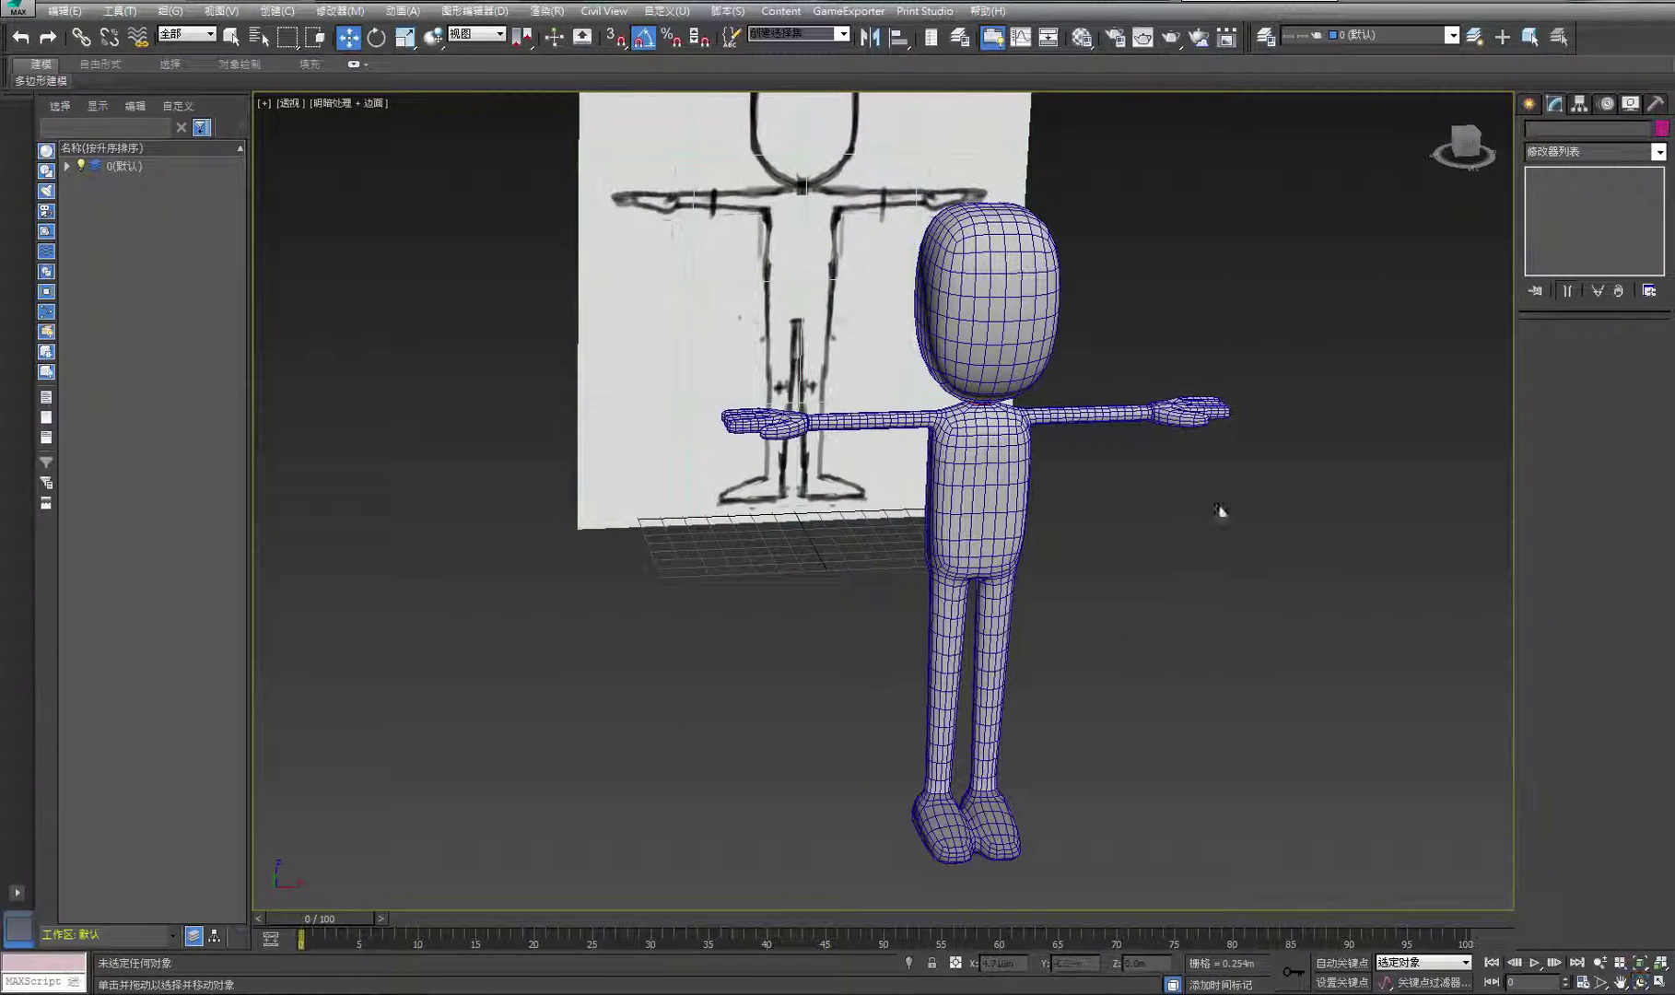
{"action": "left_click", "coordinate": [1034, 317]}
{"action": "left_click", "coordinate": [1212, 441]}
{"action": "middle_click_drag", "start_coordinate": [1155, 579], "coordinate": [1114, 566]}
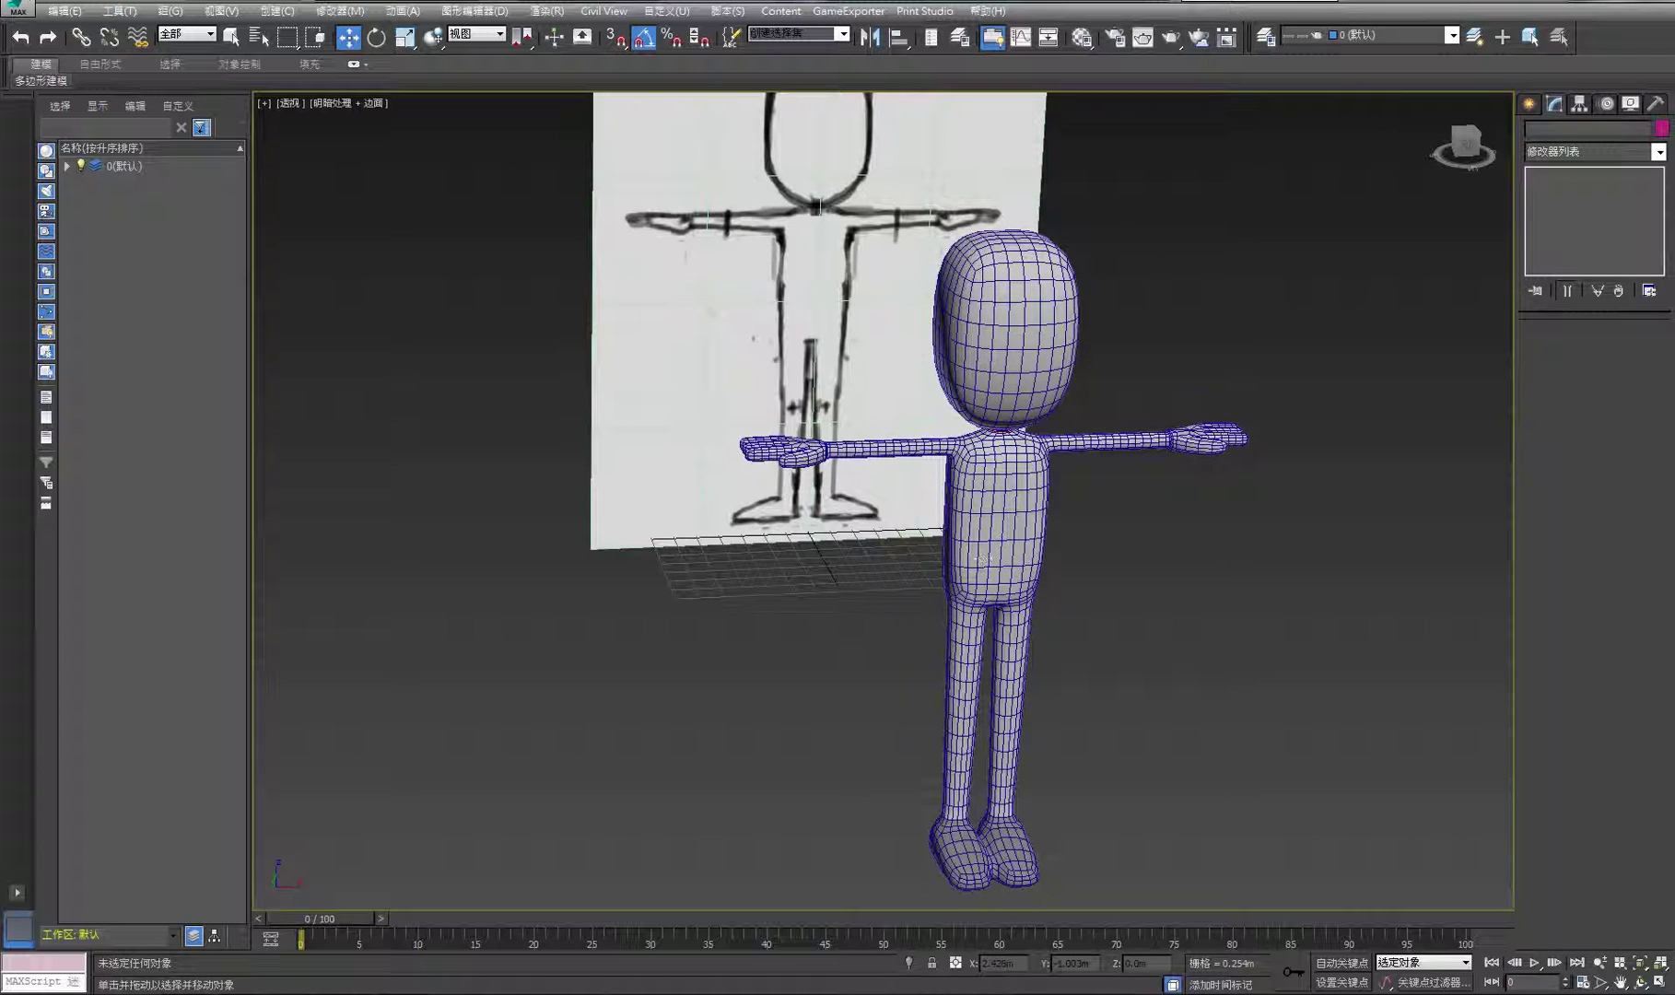
{"action": "left_click", "coordinate": [1641, 982]}
{"action": "left_click_drag", "start_coordinate": [1059, 595], "coordinate": [938, 599]}
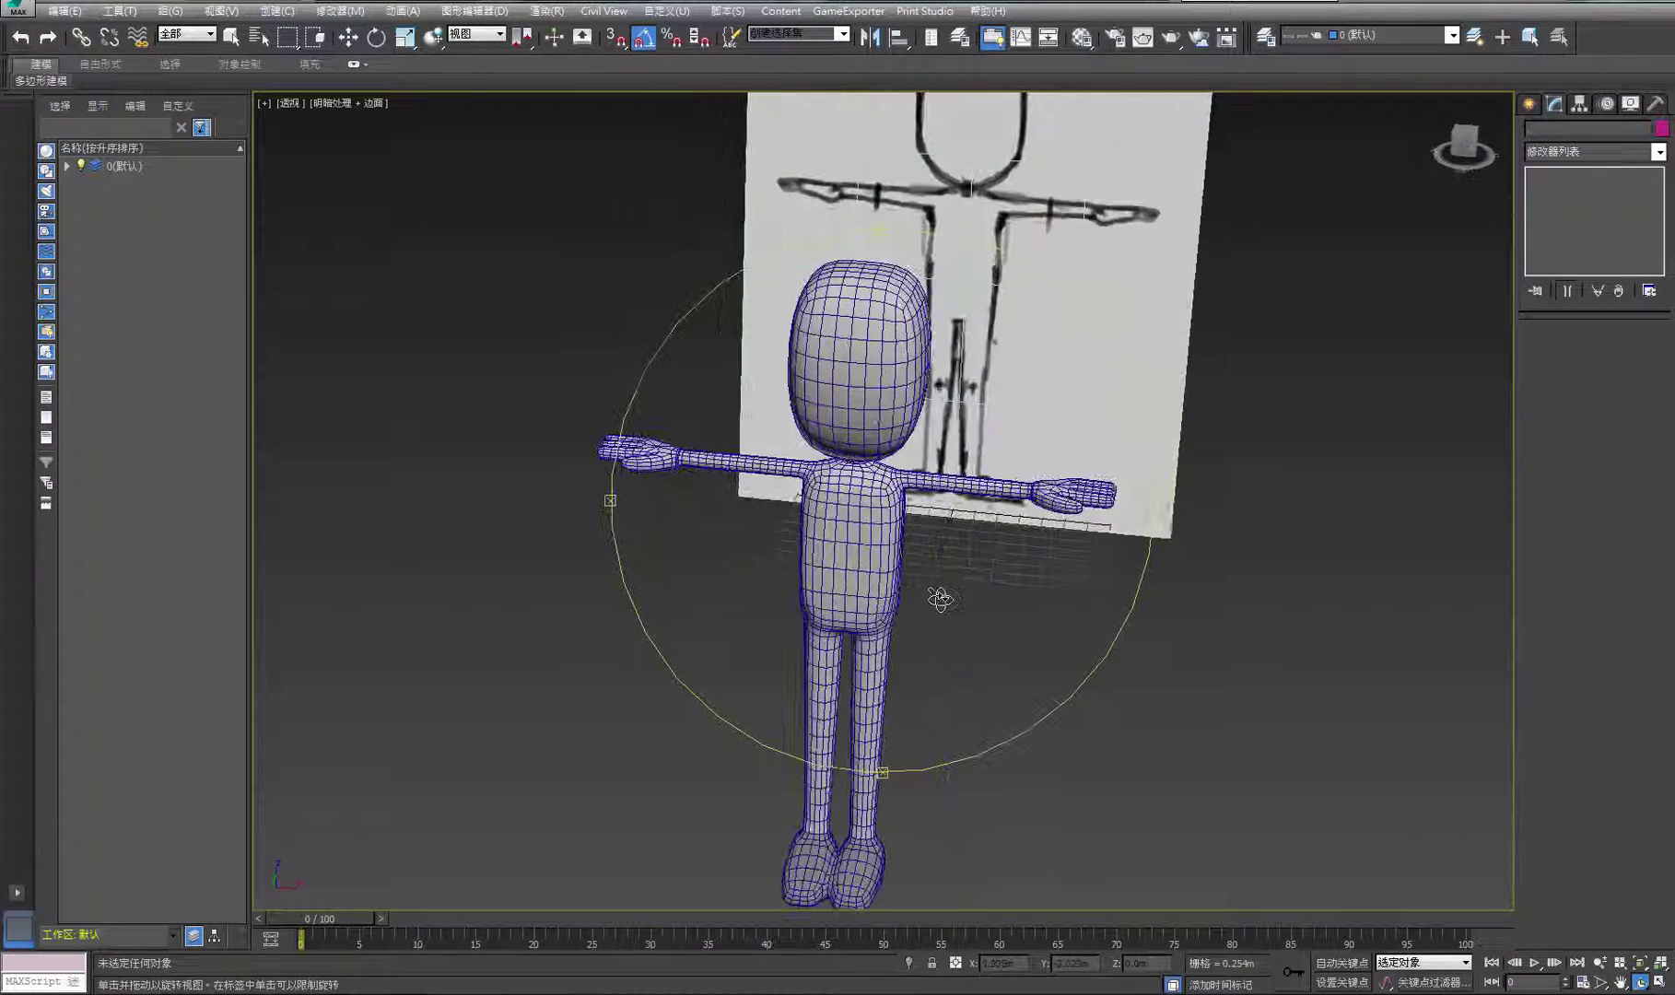
{"action": "middle_click_drag", "start_coordinate": [871, 694], "coordinate": [935, 599]}
{"action": "scroll", "coordinate": [935, 599], "scroll_direction": "up", "scroll_amount": 3}
{"action": "left_click_drag", "start_coordinate": [888, 648], "coordinate": [954, 685]}
{"action": "right_click", "coordinate": [1069, 718]}
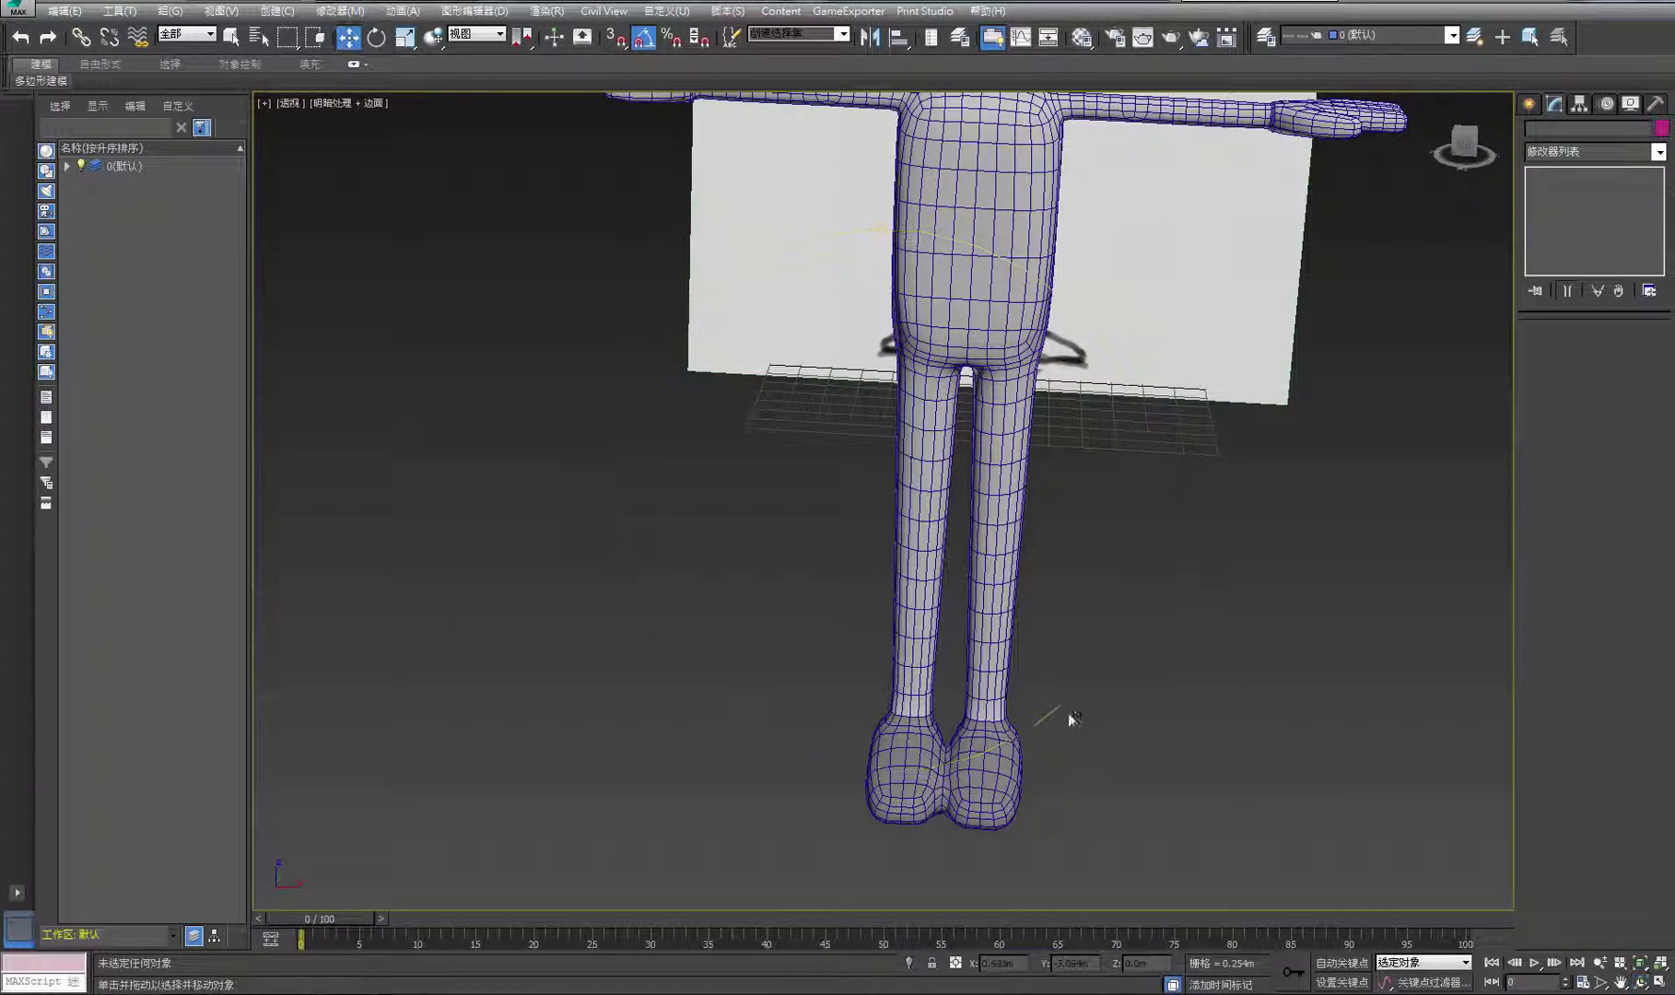
Select the body, turn off its TurboSmooth effect and examine the unsmoothed mesh of the legs and feet
{"action": "left_click", "coordinate": [1012, 710]}
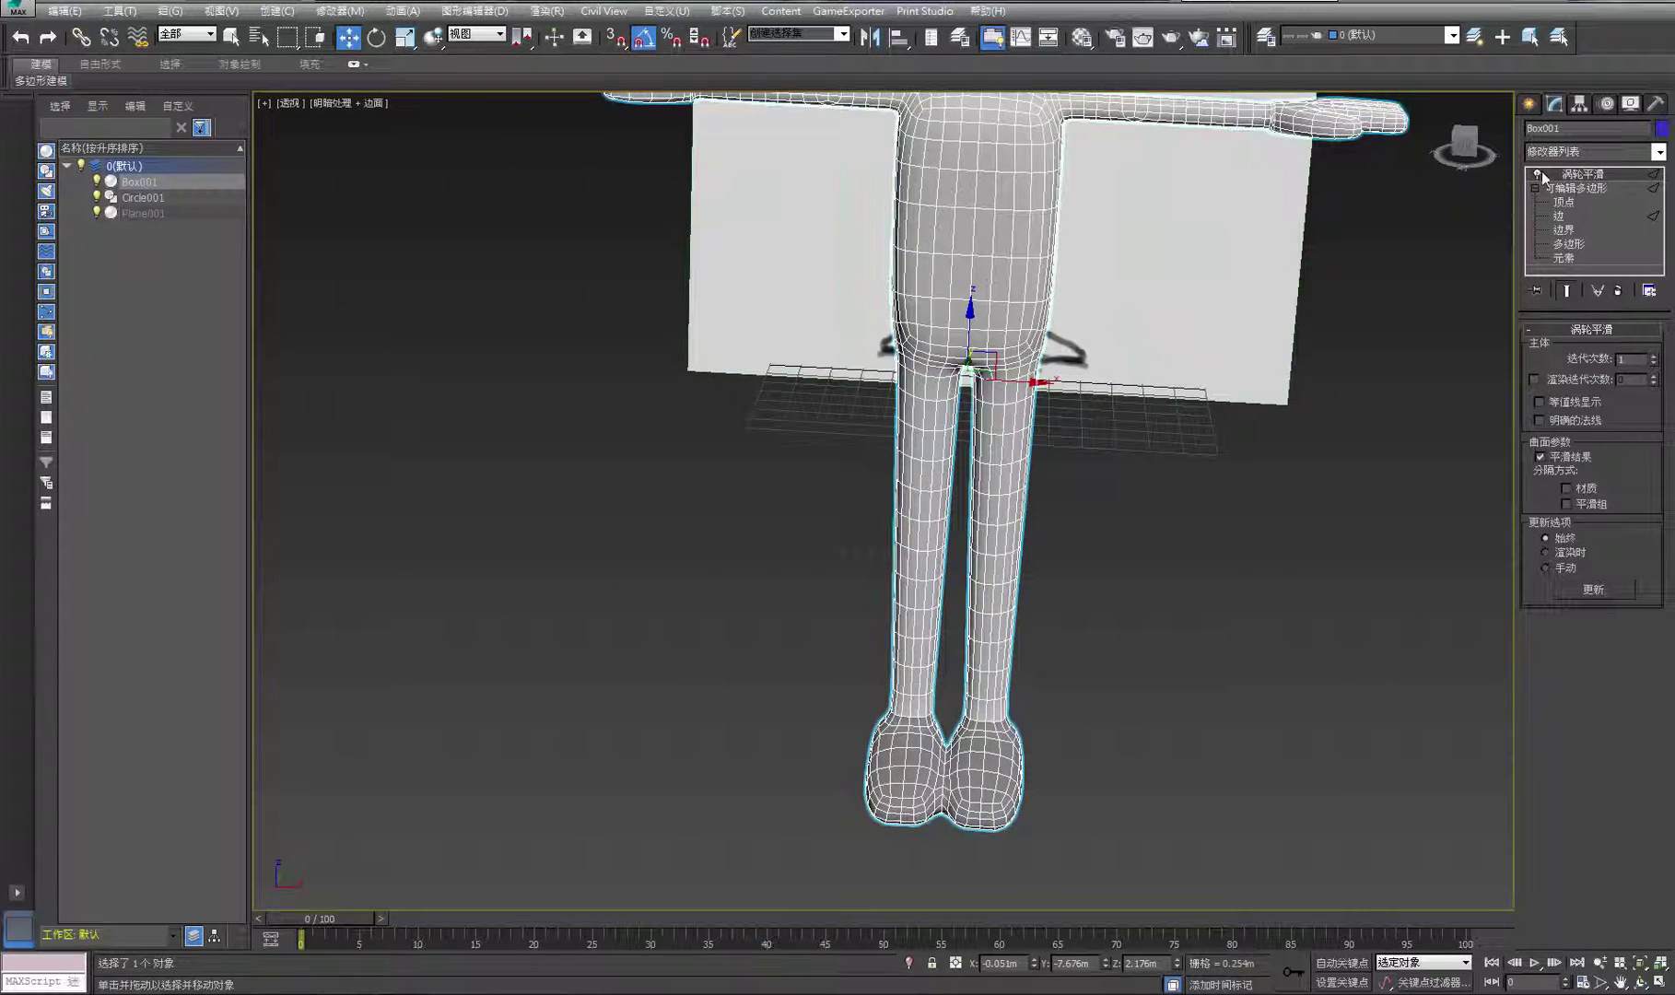
{"action": "left_click", "coordinate": [1537, 174]}
{"action": "scroll", "coordinate": [1141, 576], "scroll_direction": "up", "scroll_amount": 5}
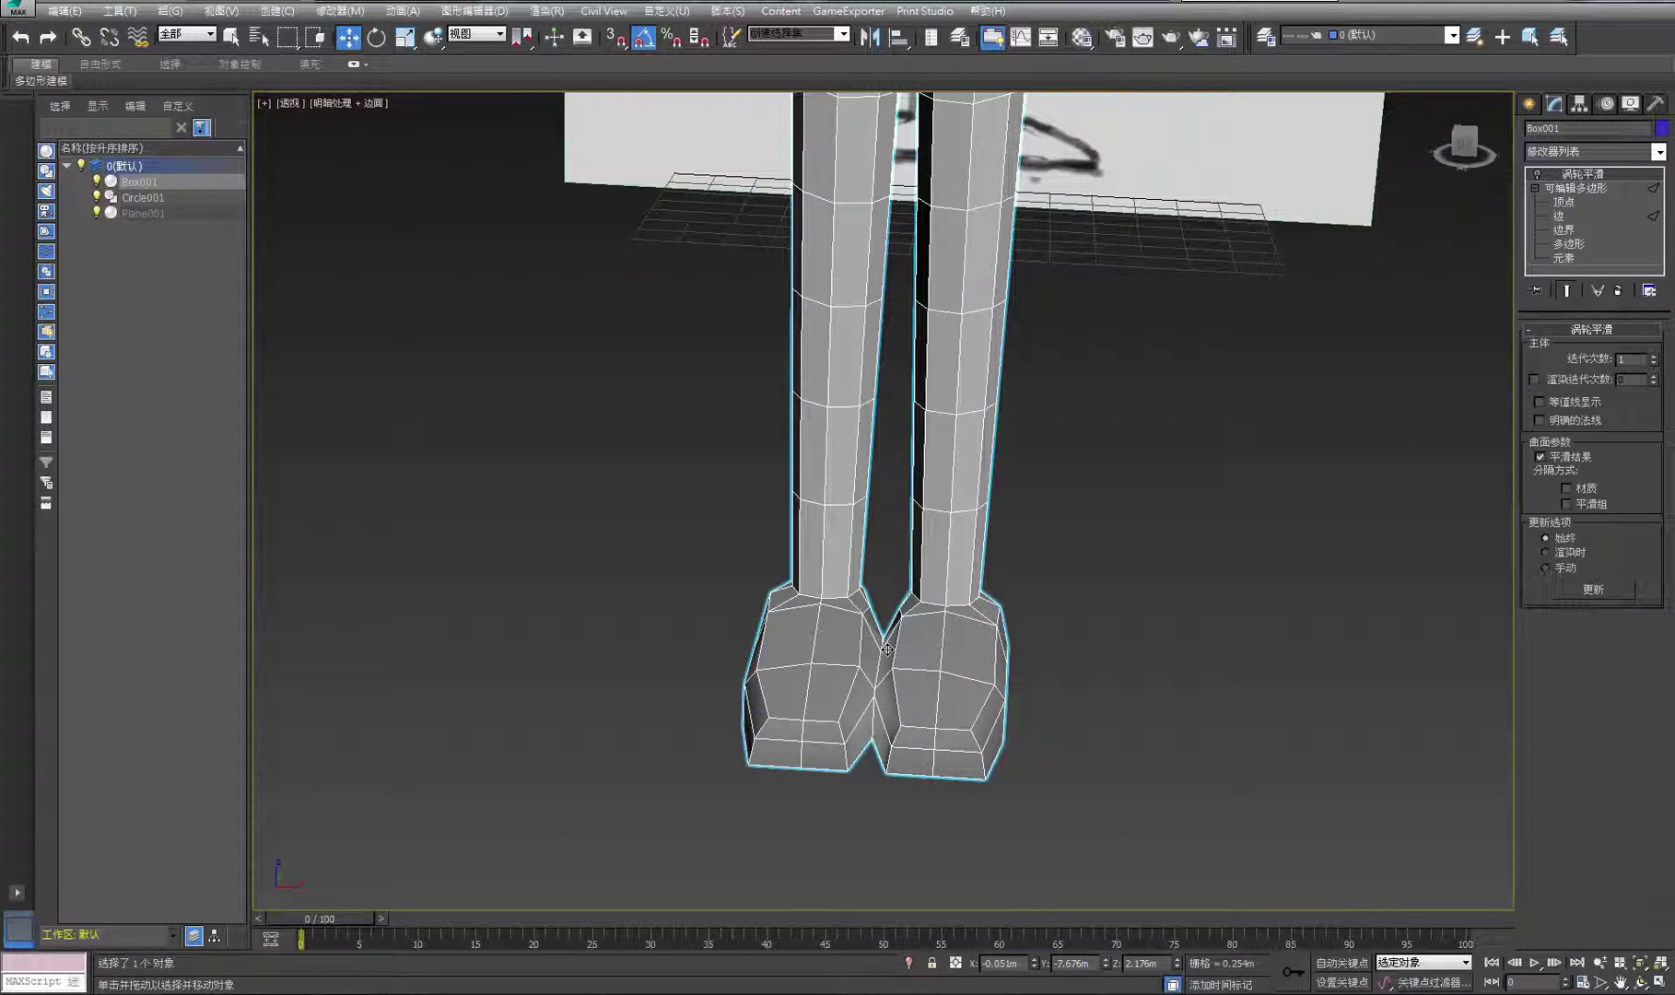
{"action": "scroll", "coordinate": [889, 648], "scroll_direction": "down", "scroll_amount": 2}
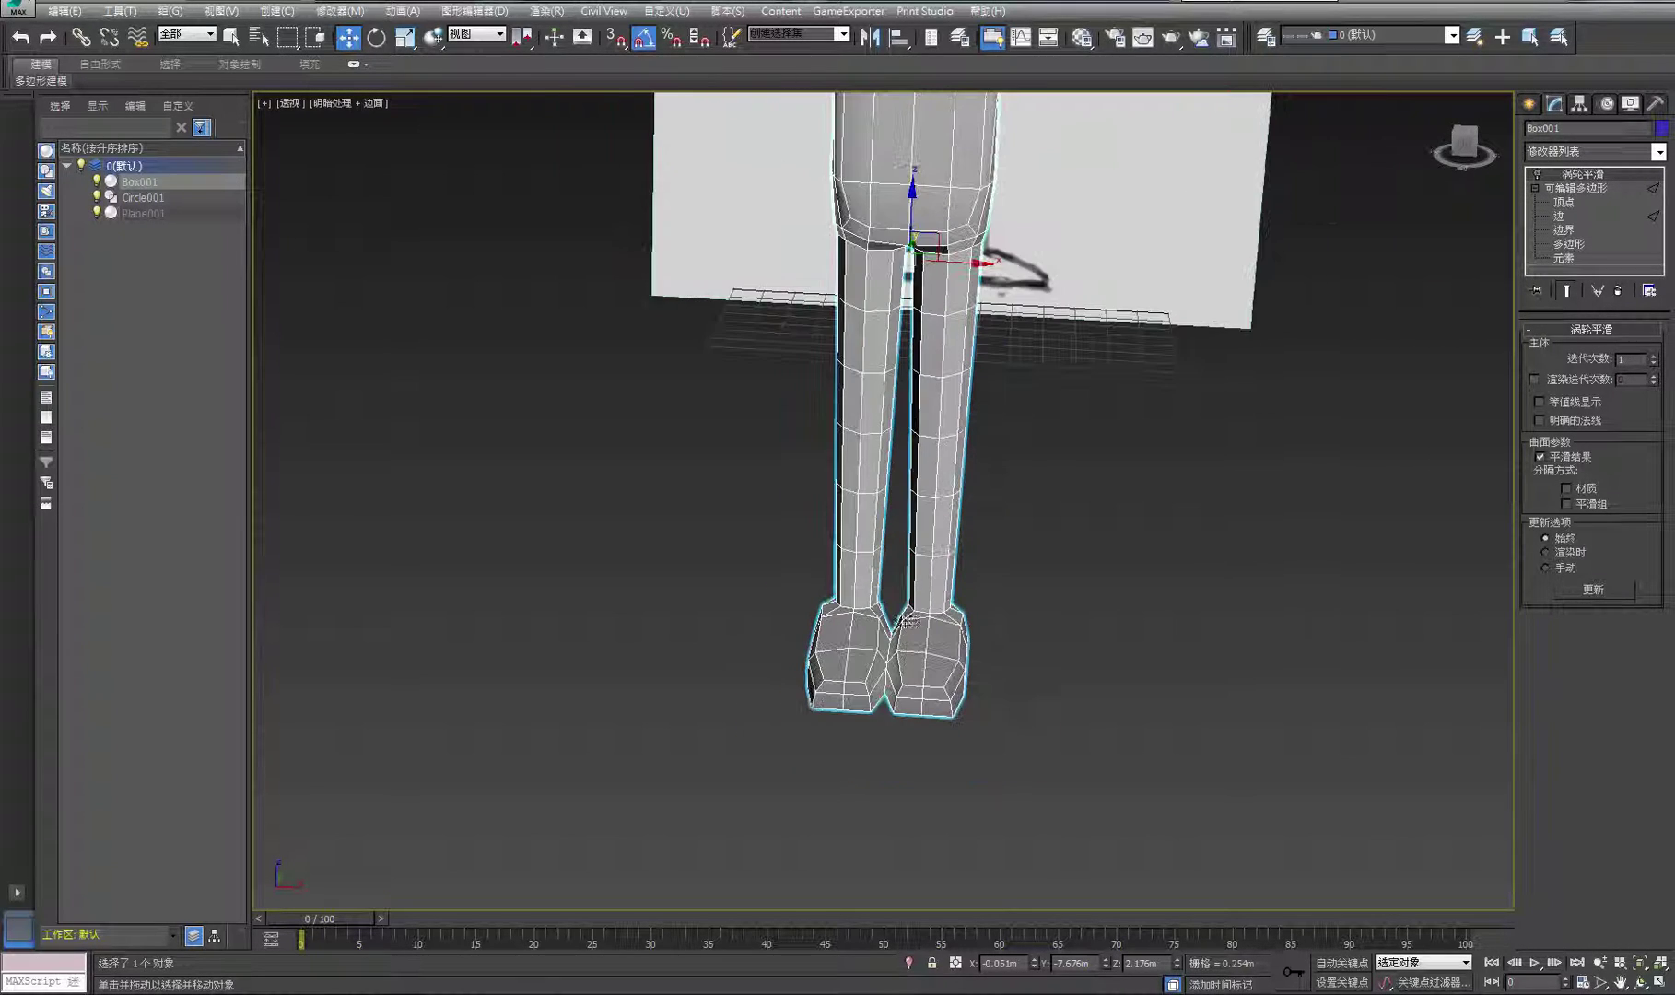
{"action": "middle_click_drag", "start_coordinate": [912, 621], "coordinate": [929, 717]}
{"action": "middle_click_drag", "start_coordinate": [949, 565], "coordinate": [973, 737]}
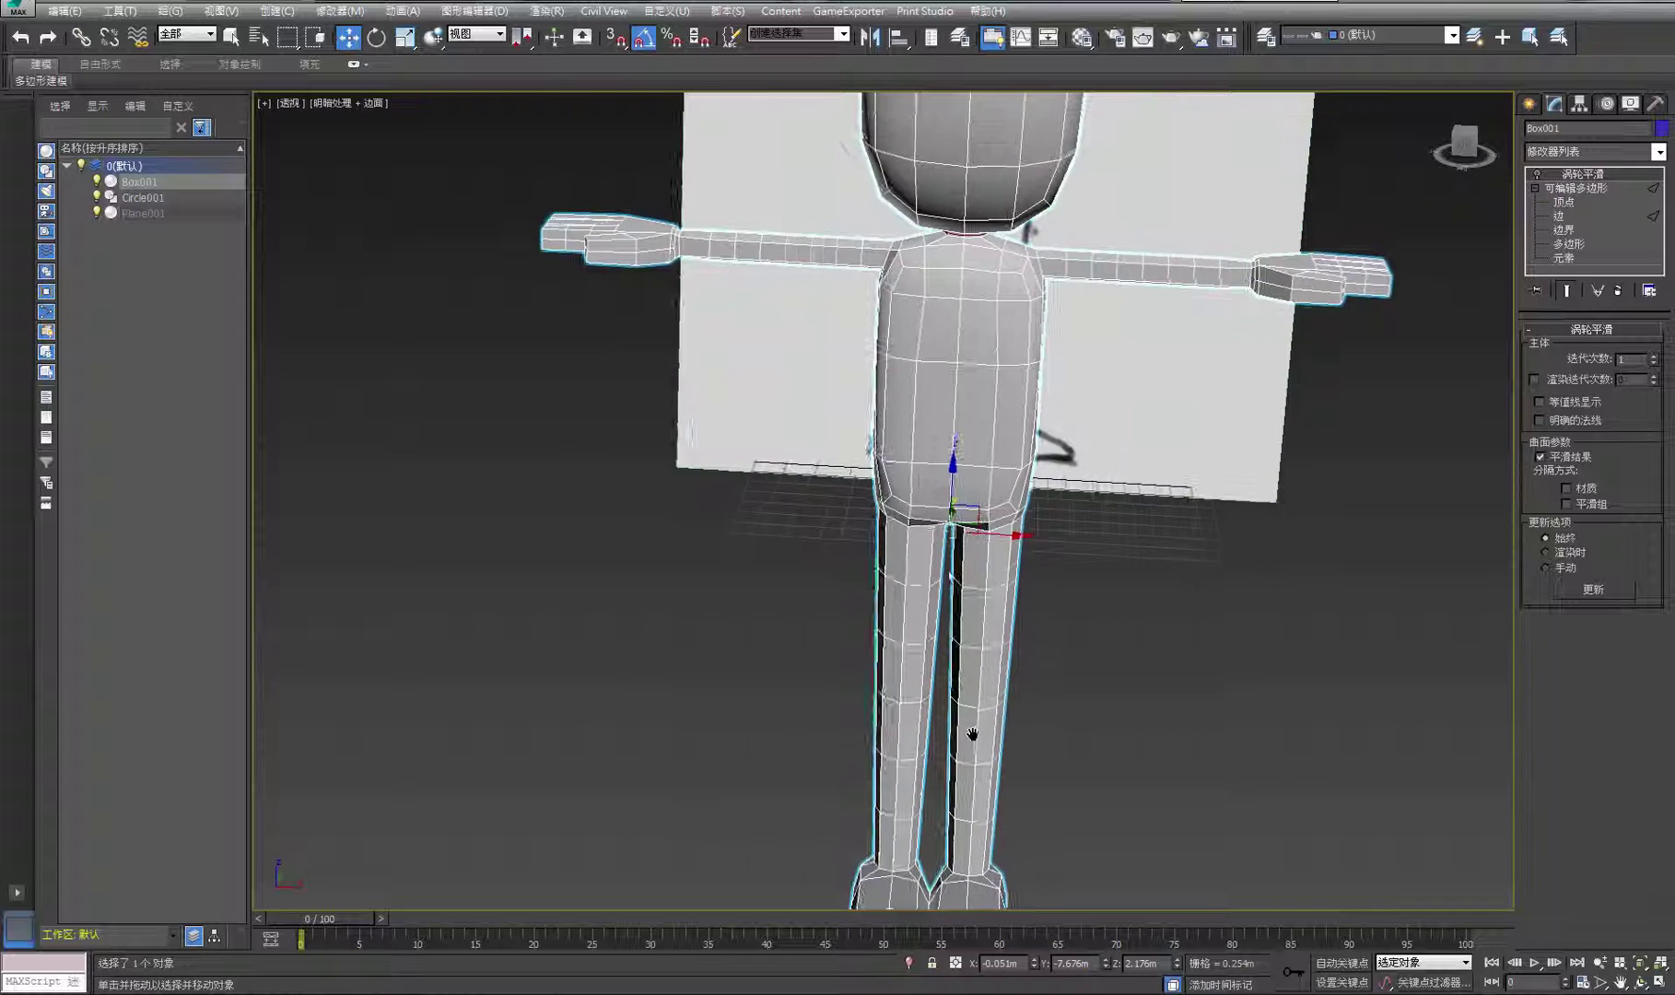
{"action": "middle_click_drag", "start_coordinate": [986, 603], "coordinate": [984, 546]}
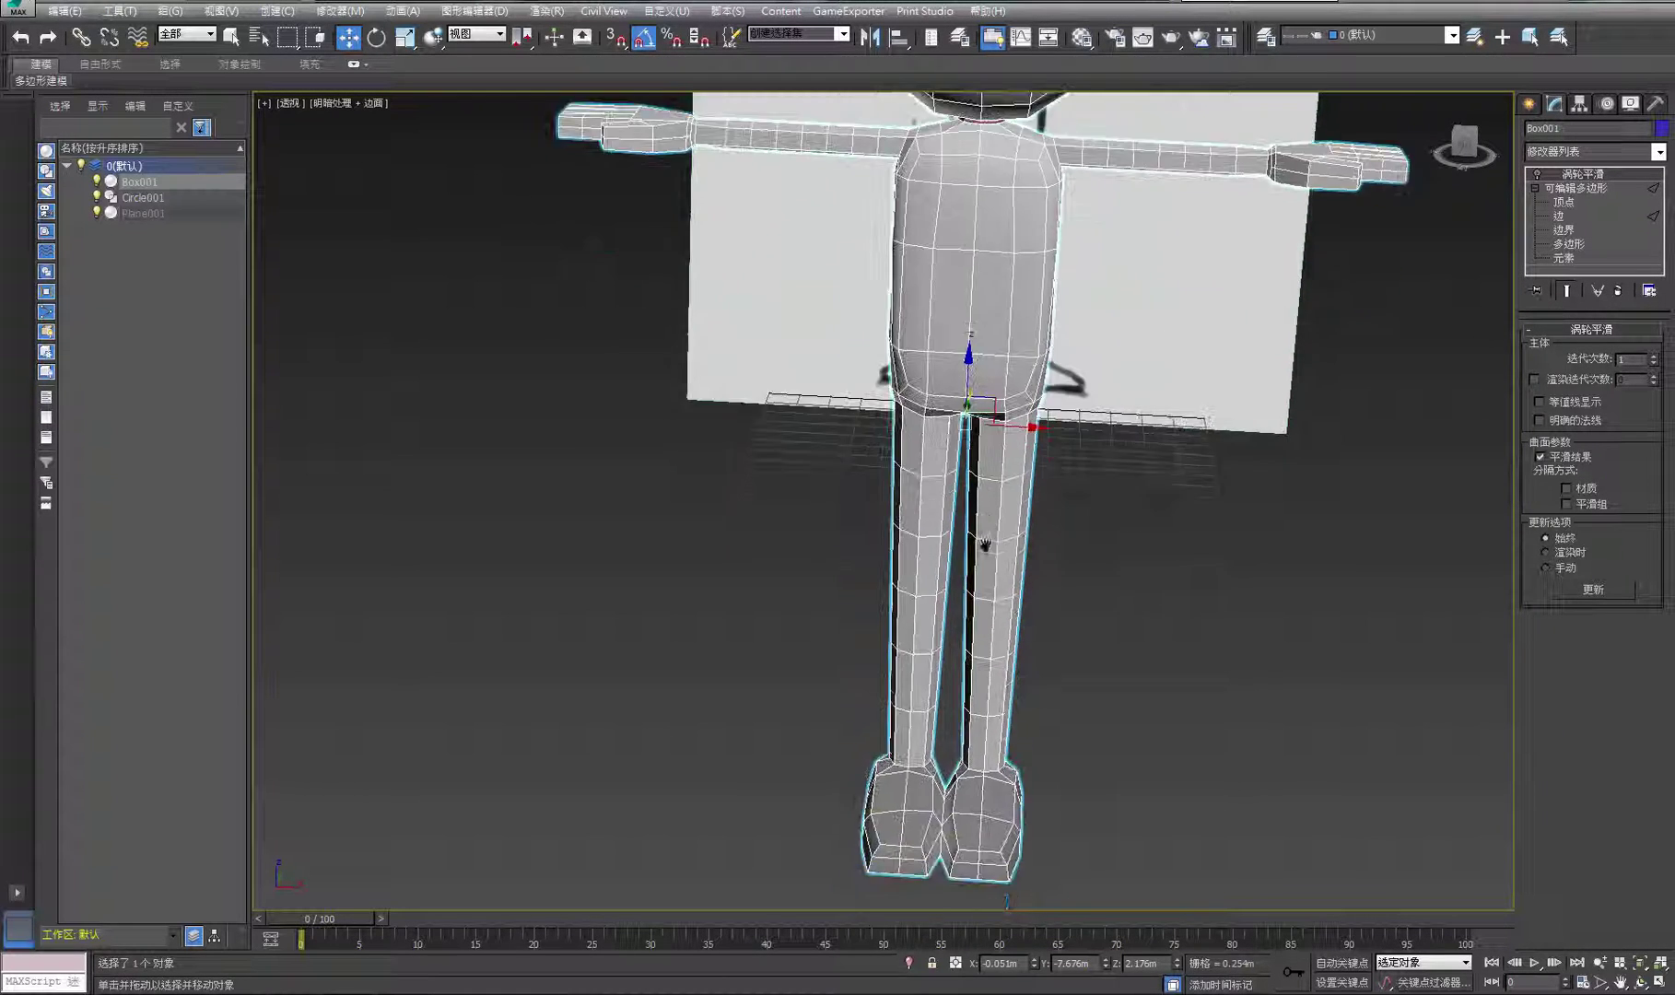
{"action": "scroll", "coordinate": [984, 510], "scroll_direction": "up", "scroll_amount": 3}
{"action": "middle_click_drag", "start_coordinate": [1011, 620], "coordinate": [985, 552]}
{"action": "scroll", "coordinate": [962, 529], "scroll_direction": "down", "scroll_amount": 3}
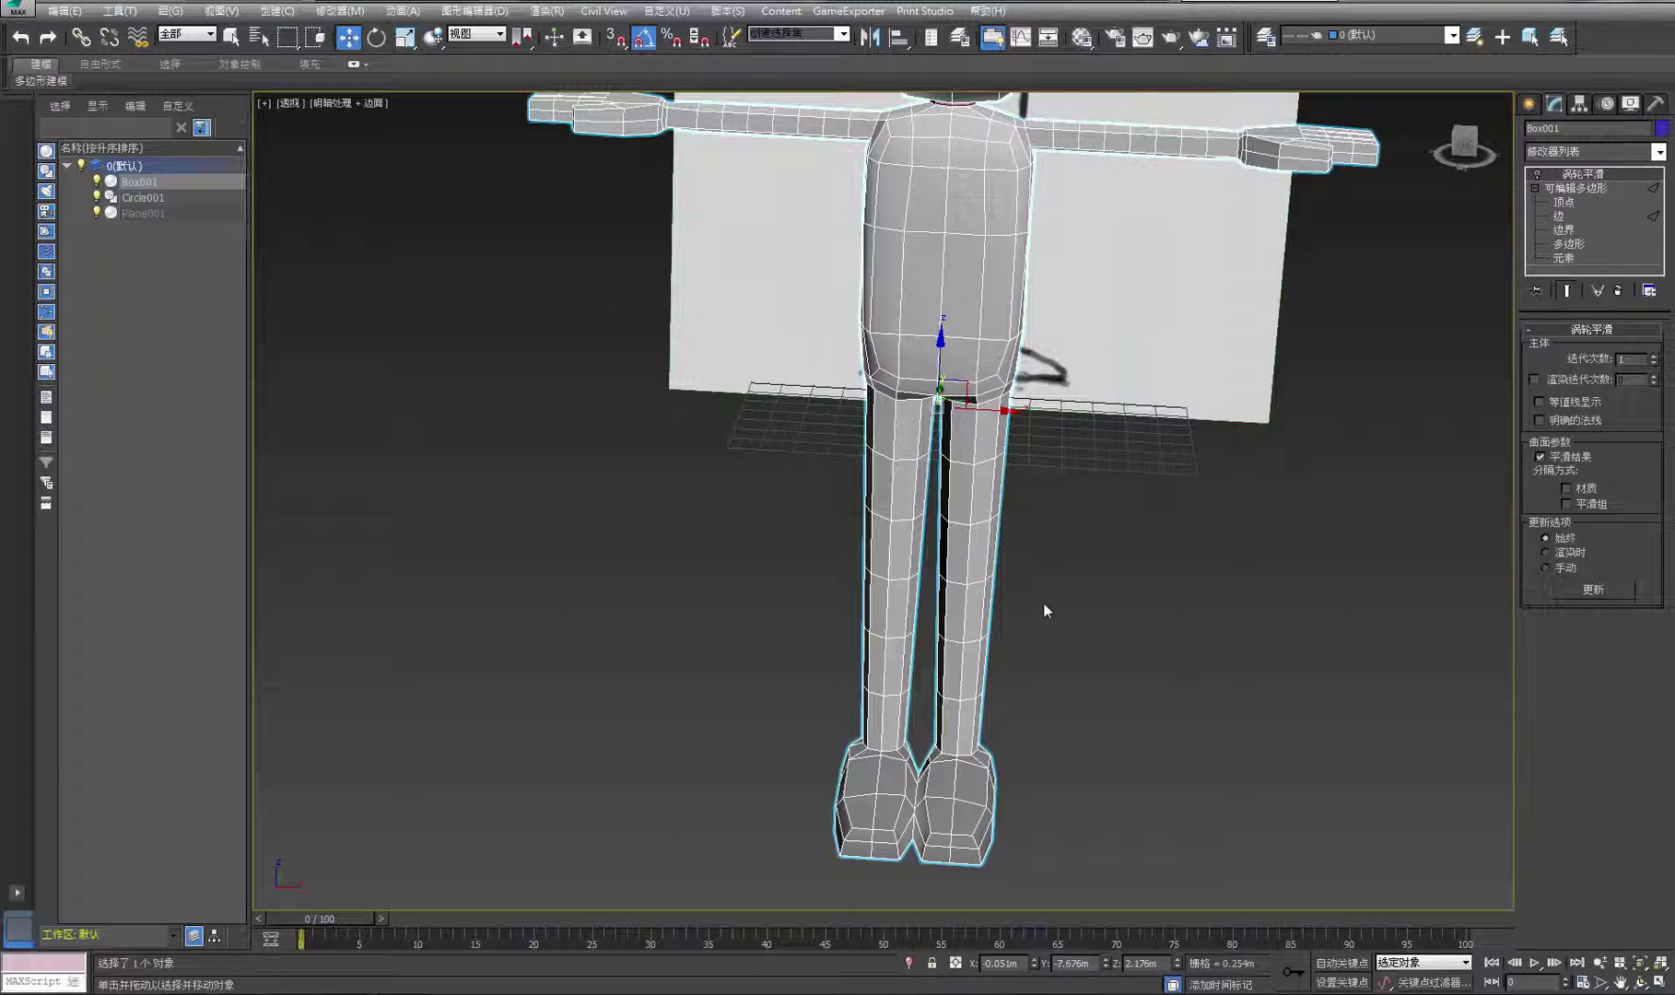
{"action": "scroll", "coordinate": [1046, 610], "scroll_direction": "down", "scroll_amount": 4}
Remove the TurboSmooth modifier from the body and switch its Editable Poly to polygon editing in the maximized Front view
{"action": "left_click", "coordinate": [1659, 982]}
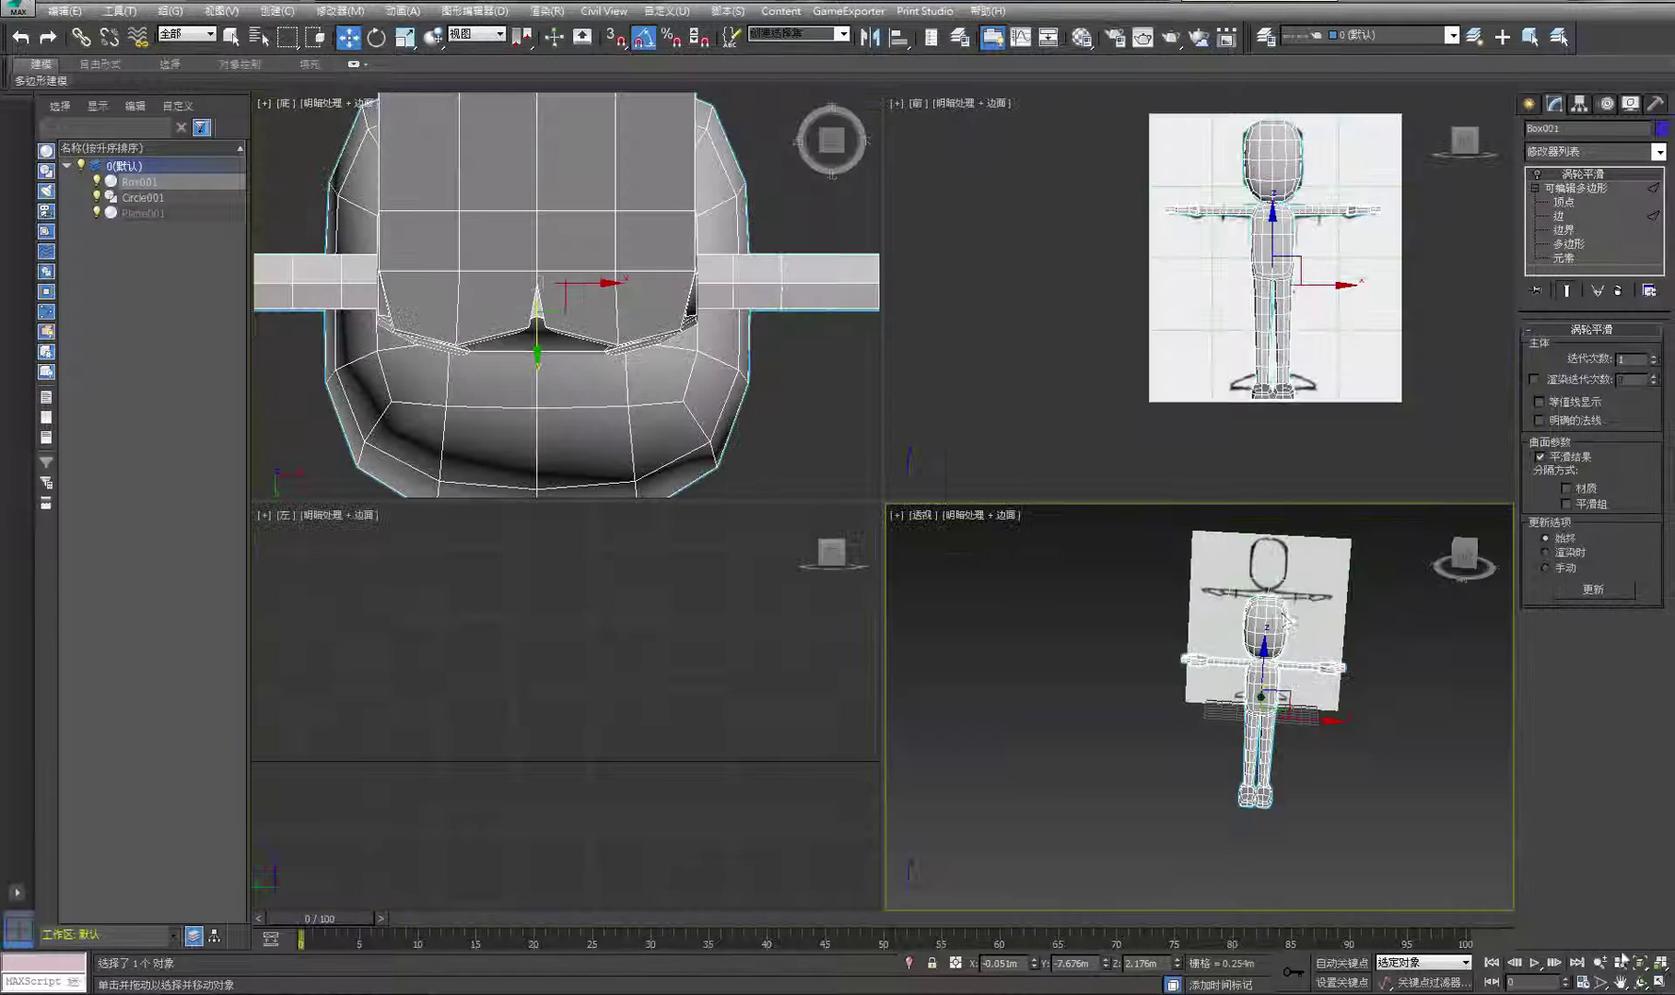
{"action": "middle_click_drag", "start_coordinate": [1221, 433], "coordinate": [1115, 439]}
{"action": "left_click", "coordinate": [1661, 984]}
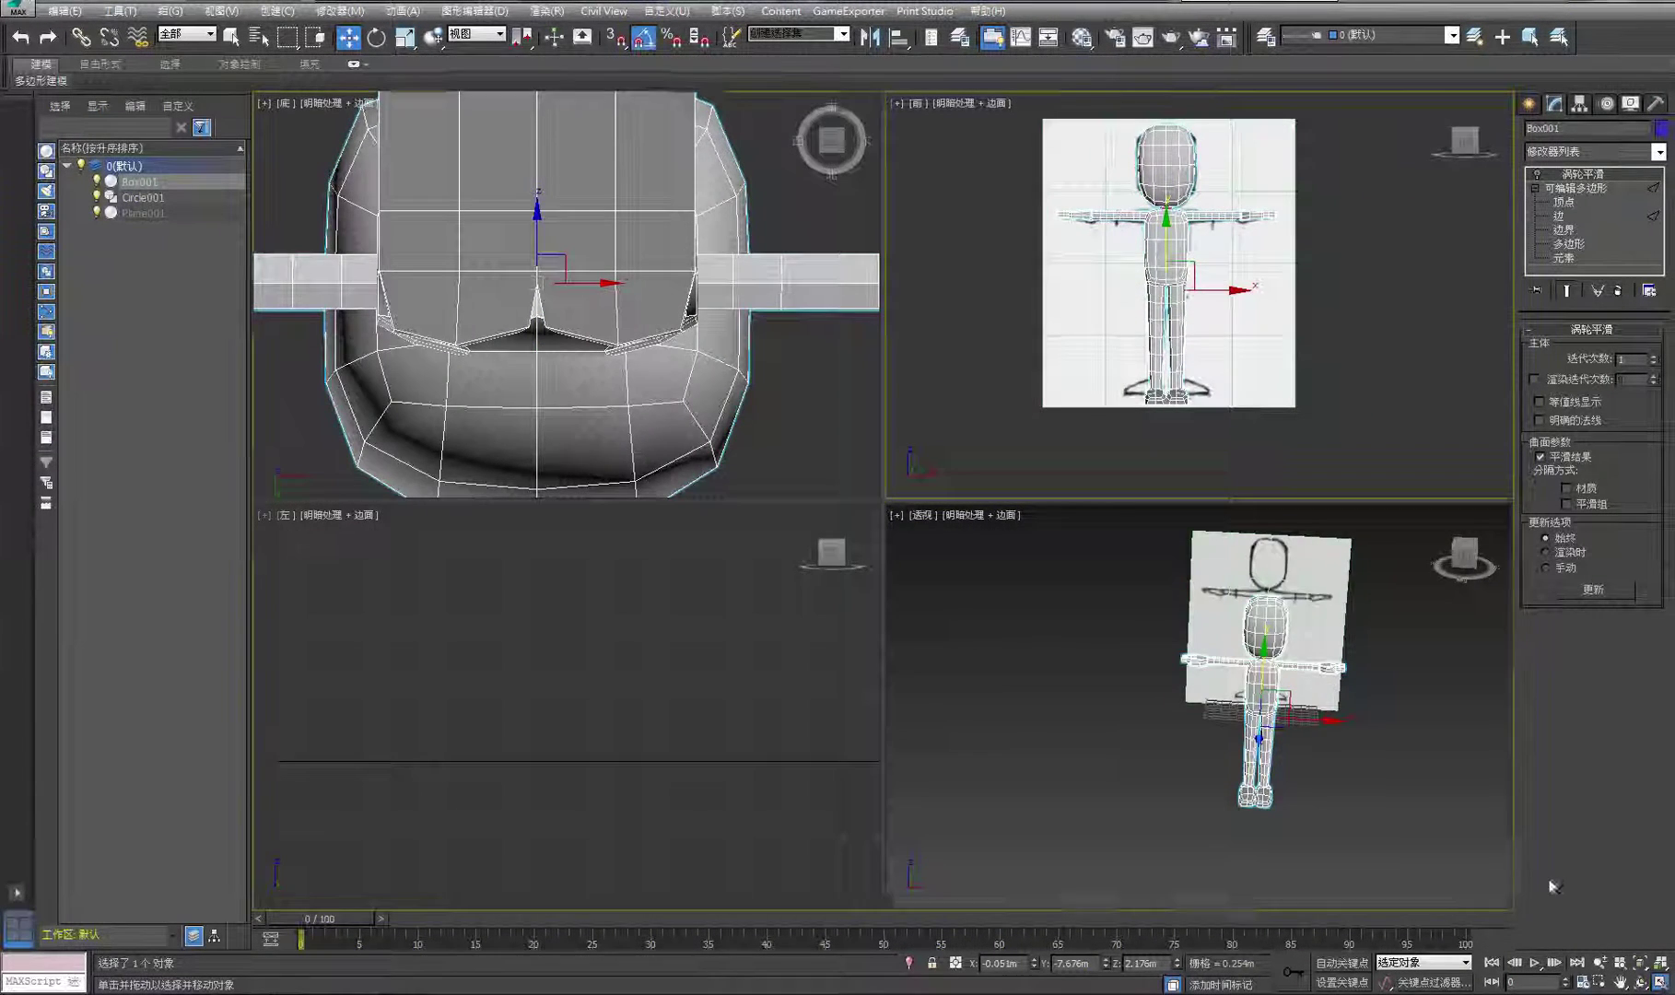
{"action": "left_click", "coordinate": [1618, 291]}
{"action": "left_click", "coordinate": [1609, 351]}
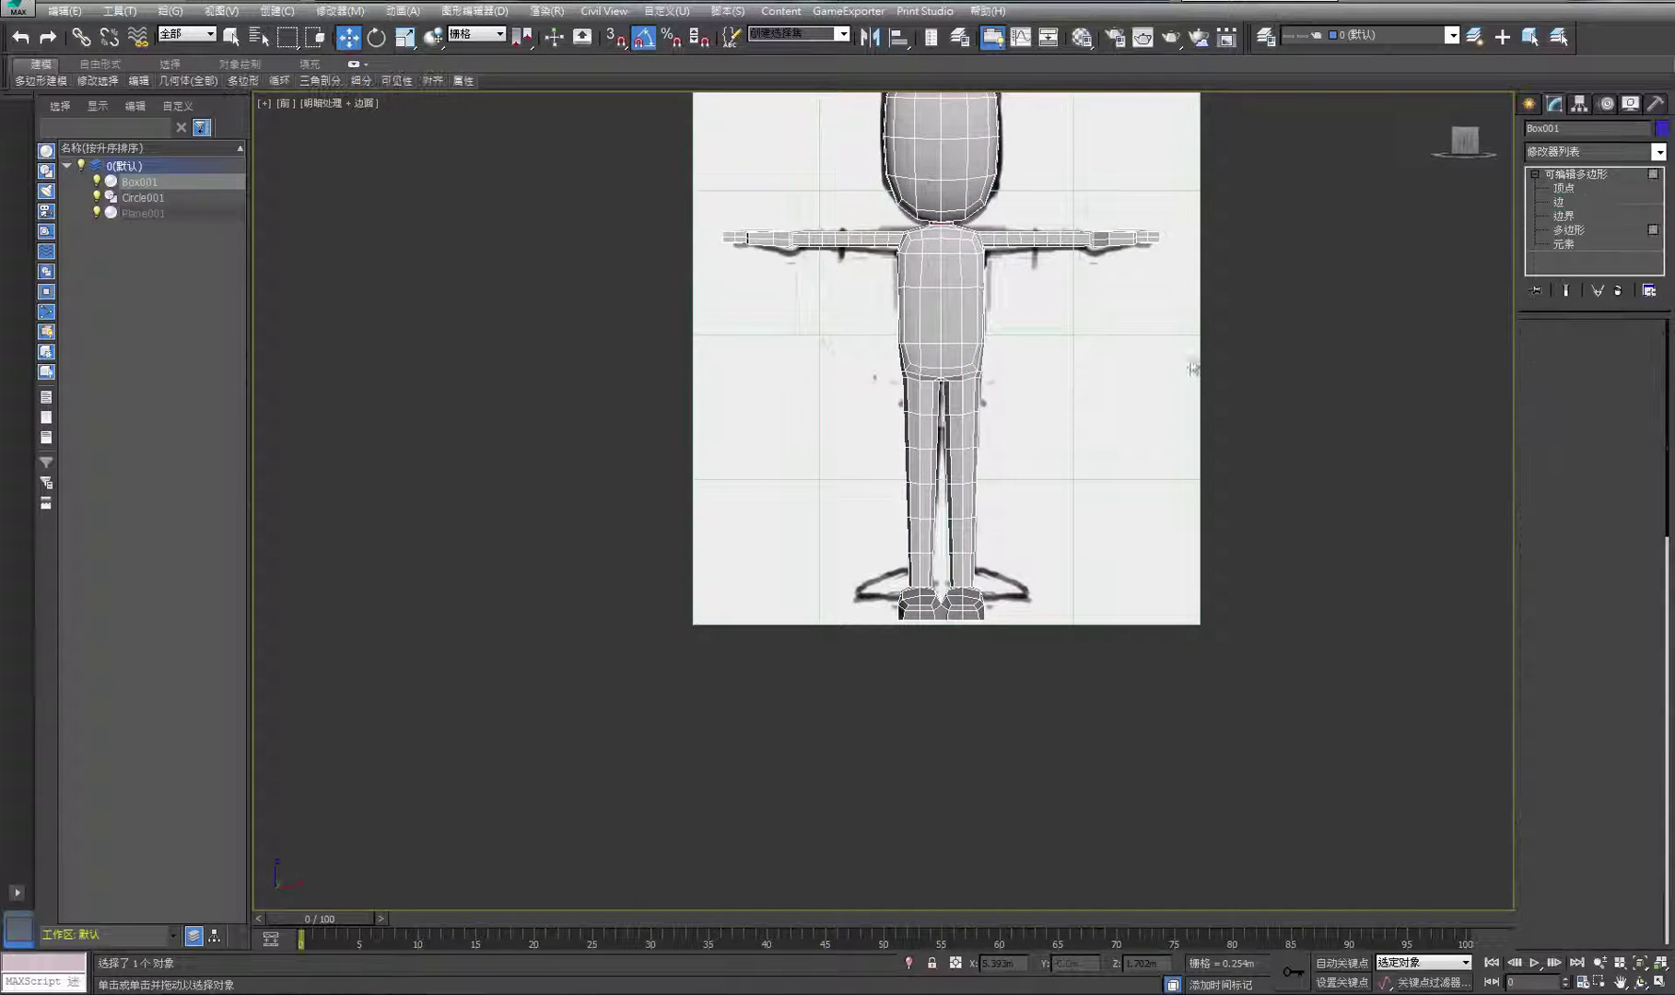
Select all polygons on the left half of the character as seen from the front, up to the centre line, and delete them
{"action": "left_click_drag", "start_coordinate": [966, 704], "coordinate": [983, 779]}
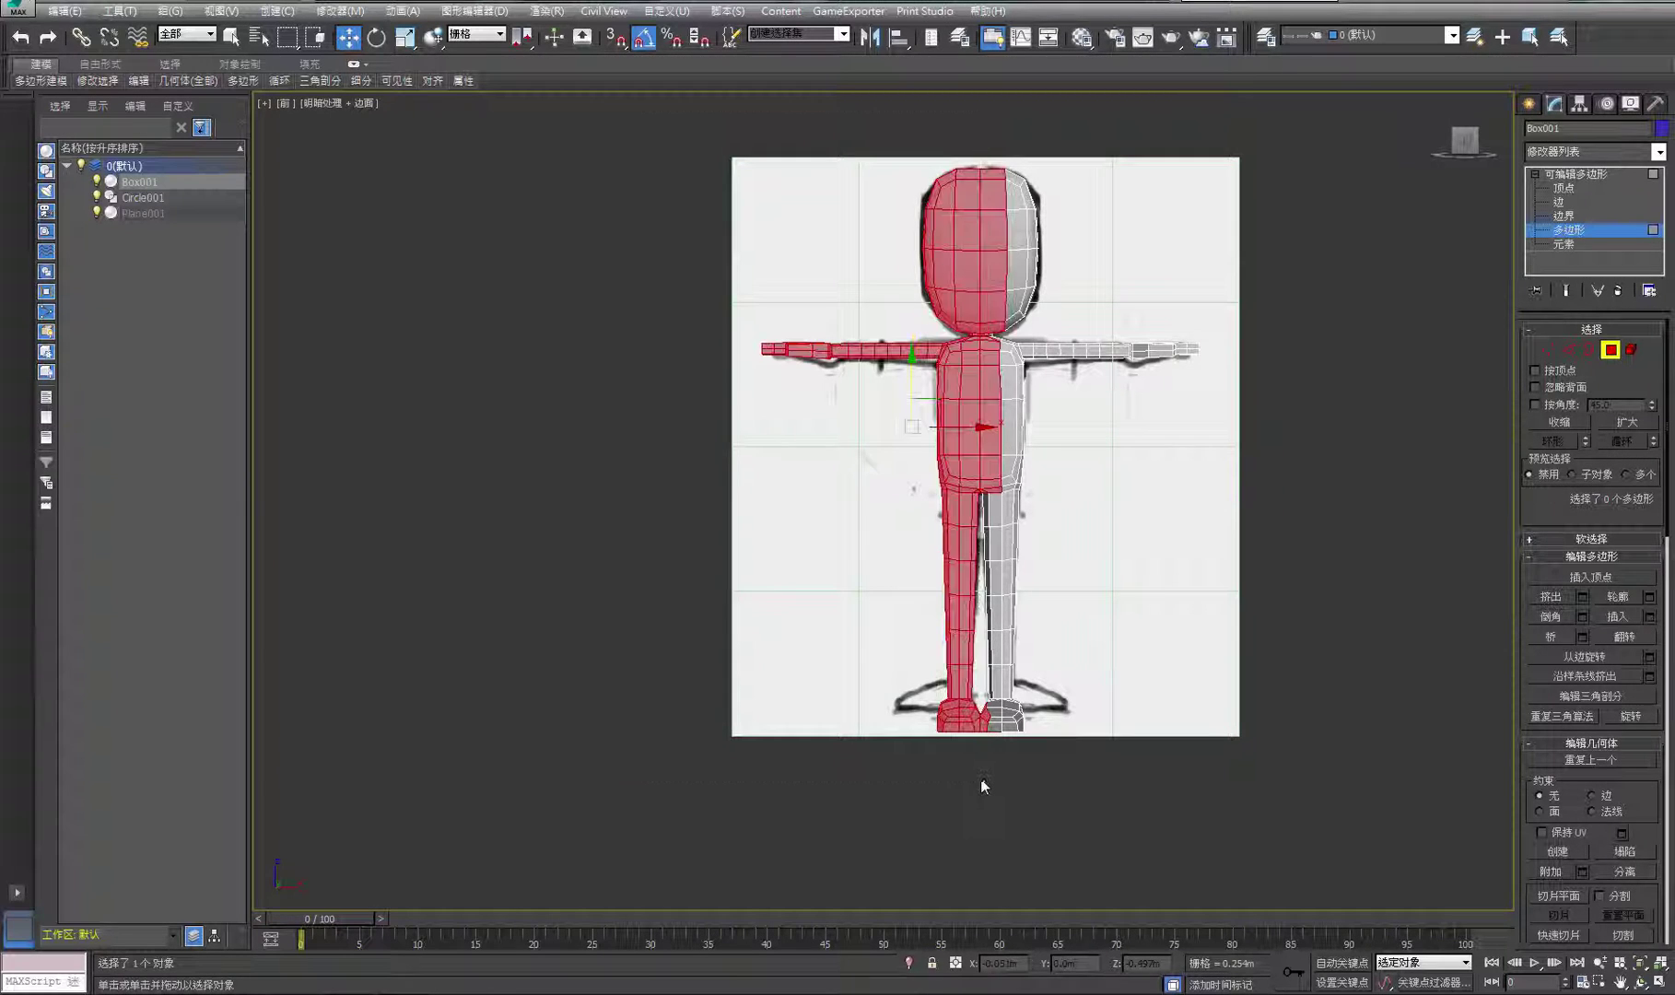
{"action": "scroll", "coordinate": [990, 762], "scroll_direction": "up", "scroll_amount": 3}
{"action": "middle_click_drag", "start_coordinate": [930, 737], "coordinate": [929, 764]}
{"action": "scroll", "coordinate": [975, 686], "scroll_direction": "down", "scroll_amount": 2}
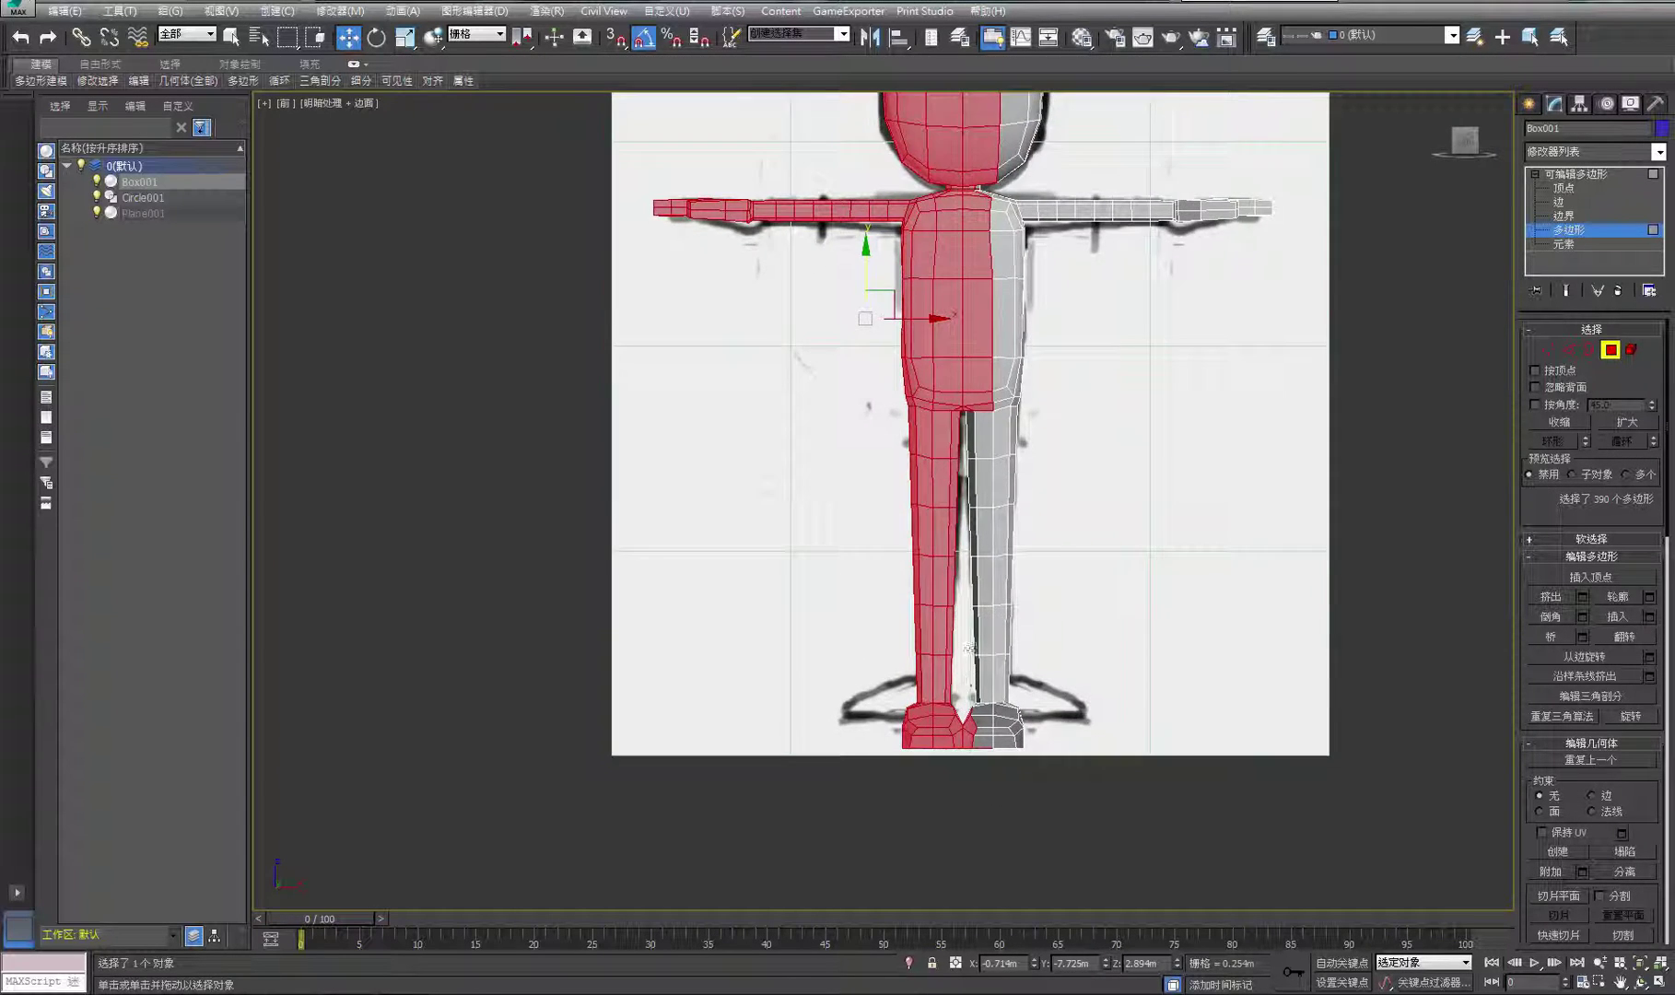
{"action": "left_click_drag", "start_coordinate": [605, 152], "coordinate": [962, 735]}
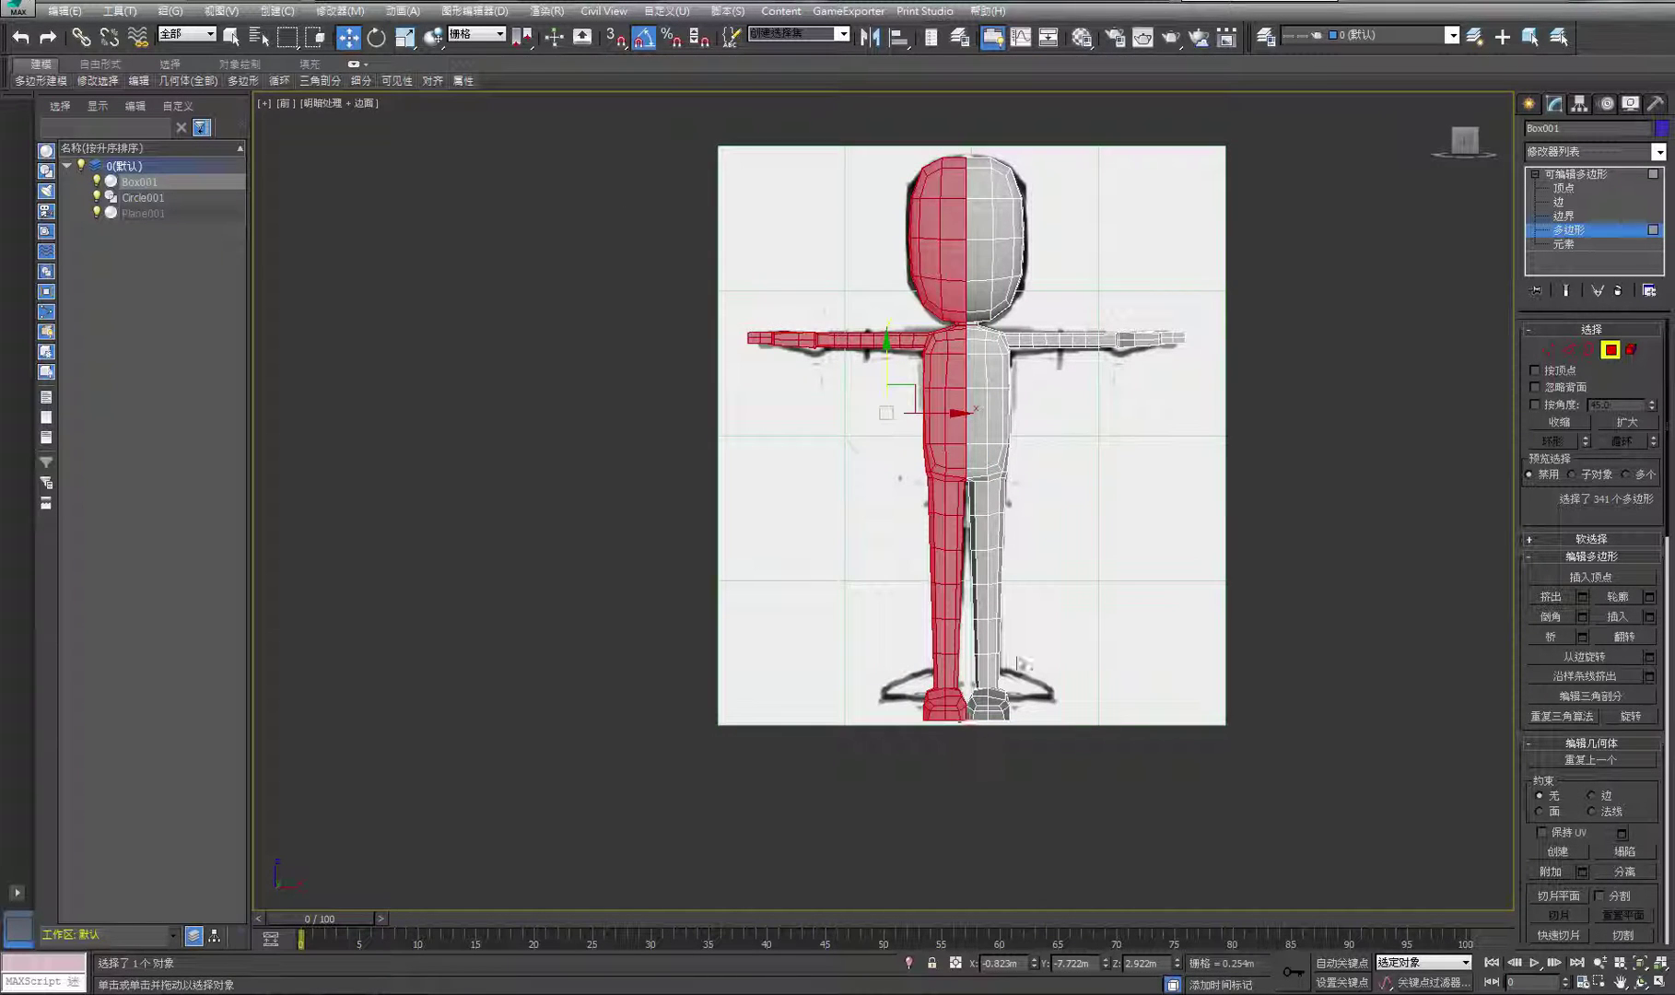
{"action": "key", "text": "Delete"}
Delete the leftover foot polygons that extend past the centre line beside the remaining foot
{"action": "scroll", "coordinate": [1069, 650], "scroll_direction": "up", "scroll_amount": 5}
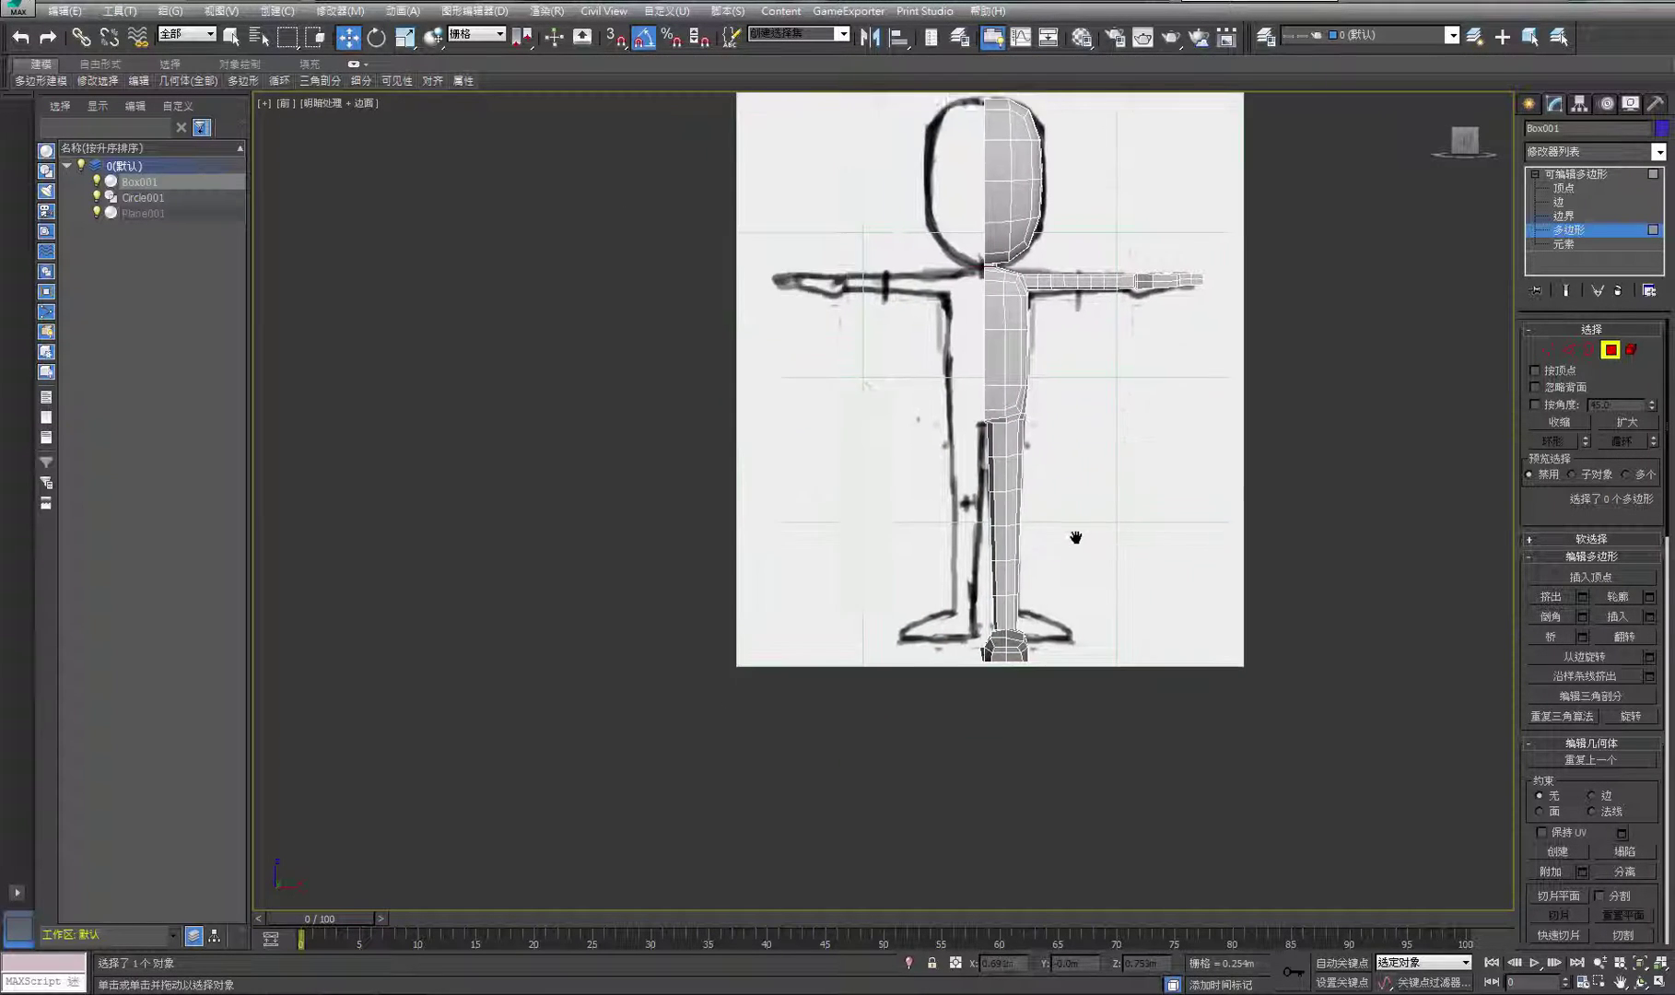
{"action": "scroll", "coordinate": [883, 629], "scroll_direction": "up", "scroll_amount": 2}
{"action": "left_click_drag", "start_coordinate": [924, 631], "coordinate": [985, 716]}
{"action": "key", "text": "Delete"}
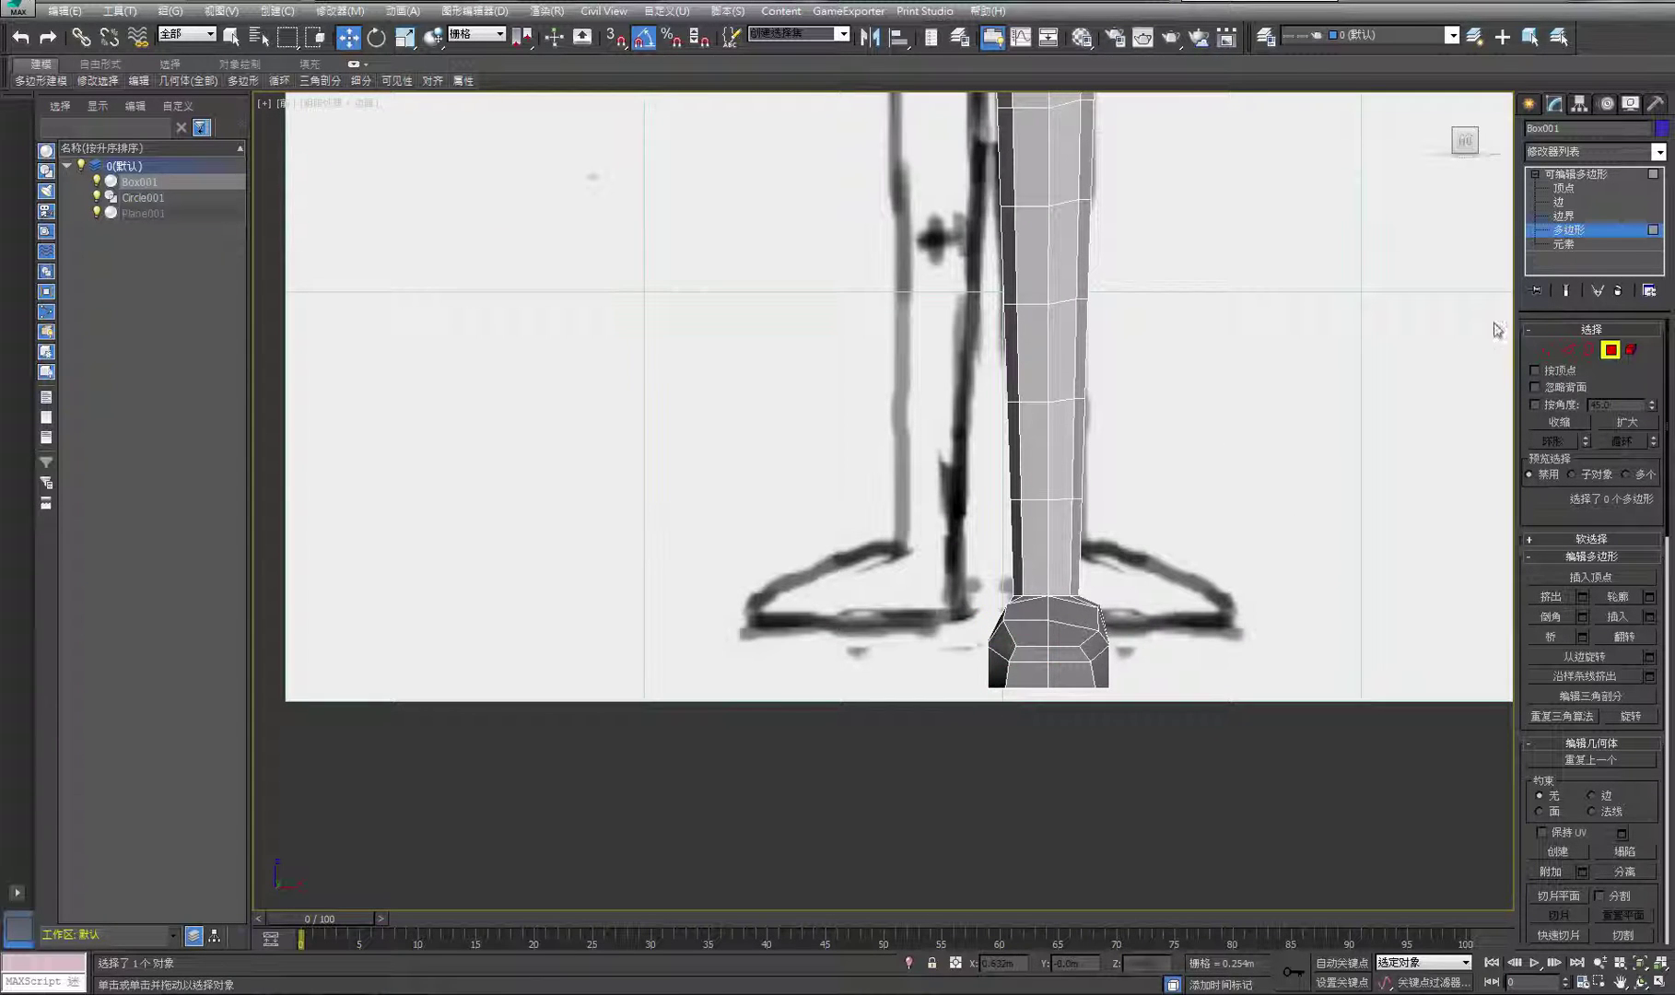
Switch to vertex editing and shift the inner vertices of the remaining foot closer to the centre line, then clear the selection
{"action": "left_click", "coordinate": [1543, 351]}
{"action": "scroll", "coordinate": [1086, 696], "scroll_direction": "up", "scroll_amount": 2}
{"action": "left_click_drag", "start_coordinate": [898, 579], "coordinate": [958, 714]}
{"action": "left_click_drag", "start_coordinate": [991, 650], "coordinate": [1013, 589]}
{"action": "scroll", "coordinate": [966, 583], "scroll_direction": "up", "scroll_amount": 1}
{"action": "left_click_drag", "start_coordinate": [911, 633], "coordinate": [987, 652]}
{"action": "left_click", "coordinate": [1288, 626]}
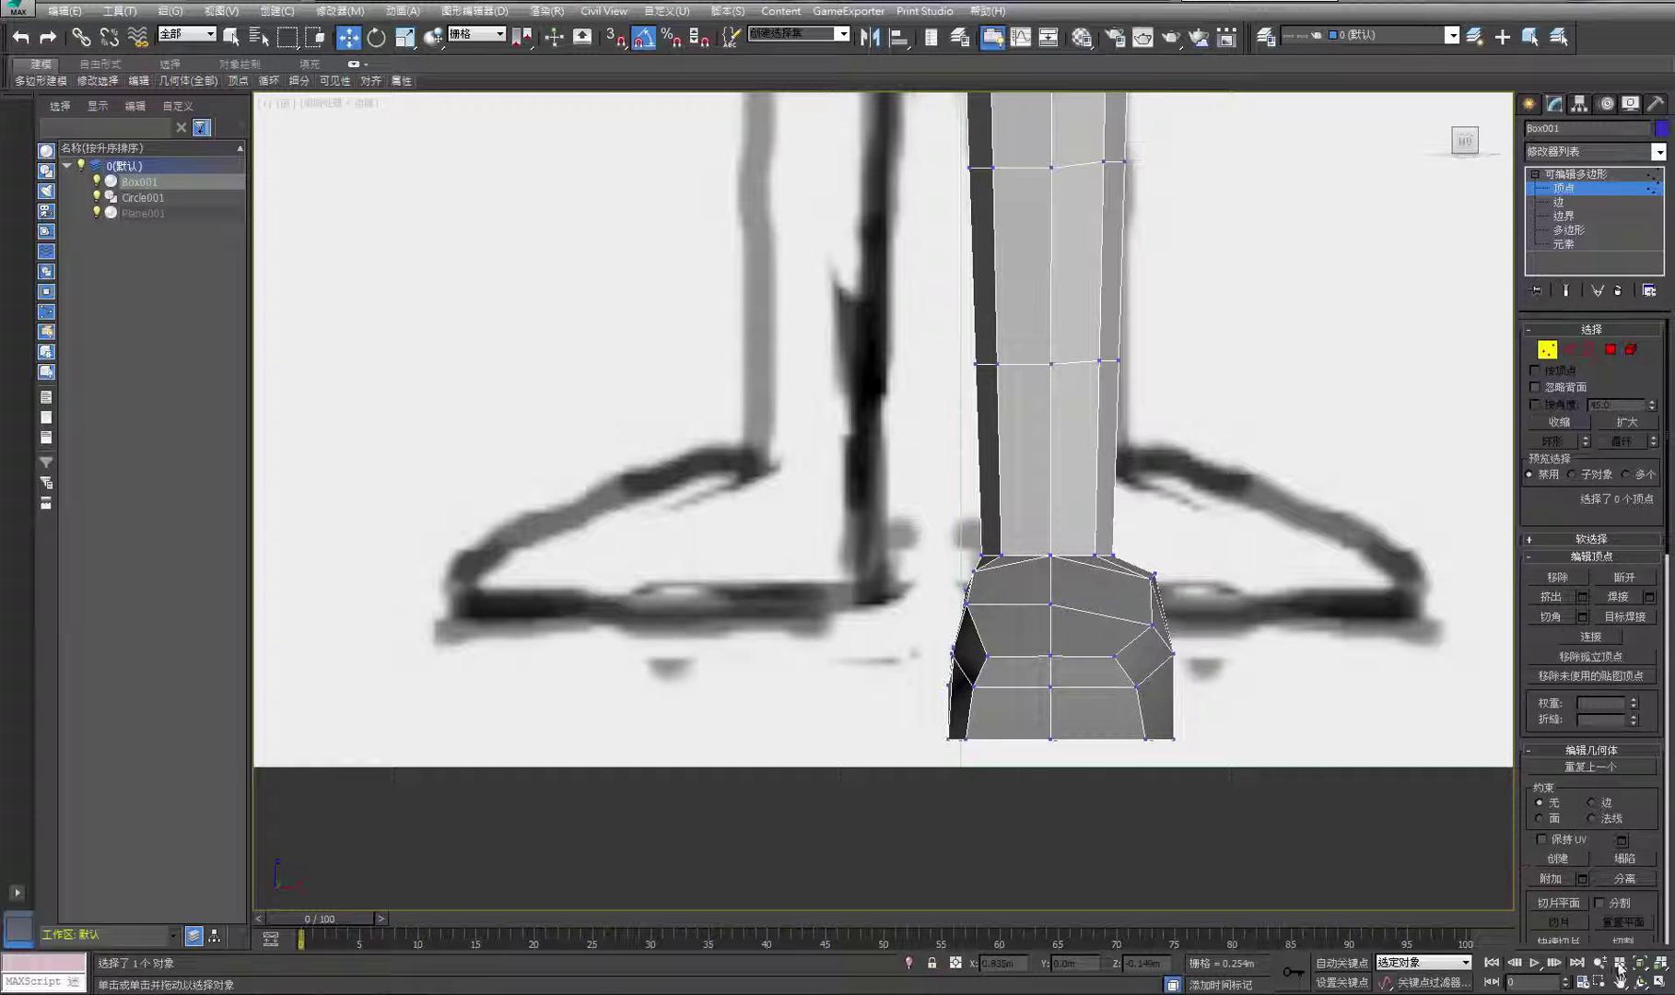
In the maximized Perspective view, select the open border on the inner side of the foot and cap the hole
{"action": "left_click", "coordinate": [1658, 982]}
{"action": "scroll", "coordinate": [1370, 780], "scroll_direction": "up", "scroll_amount": 3}
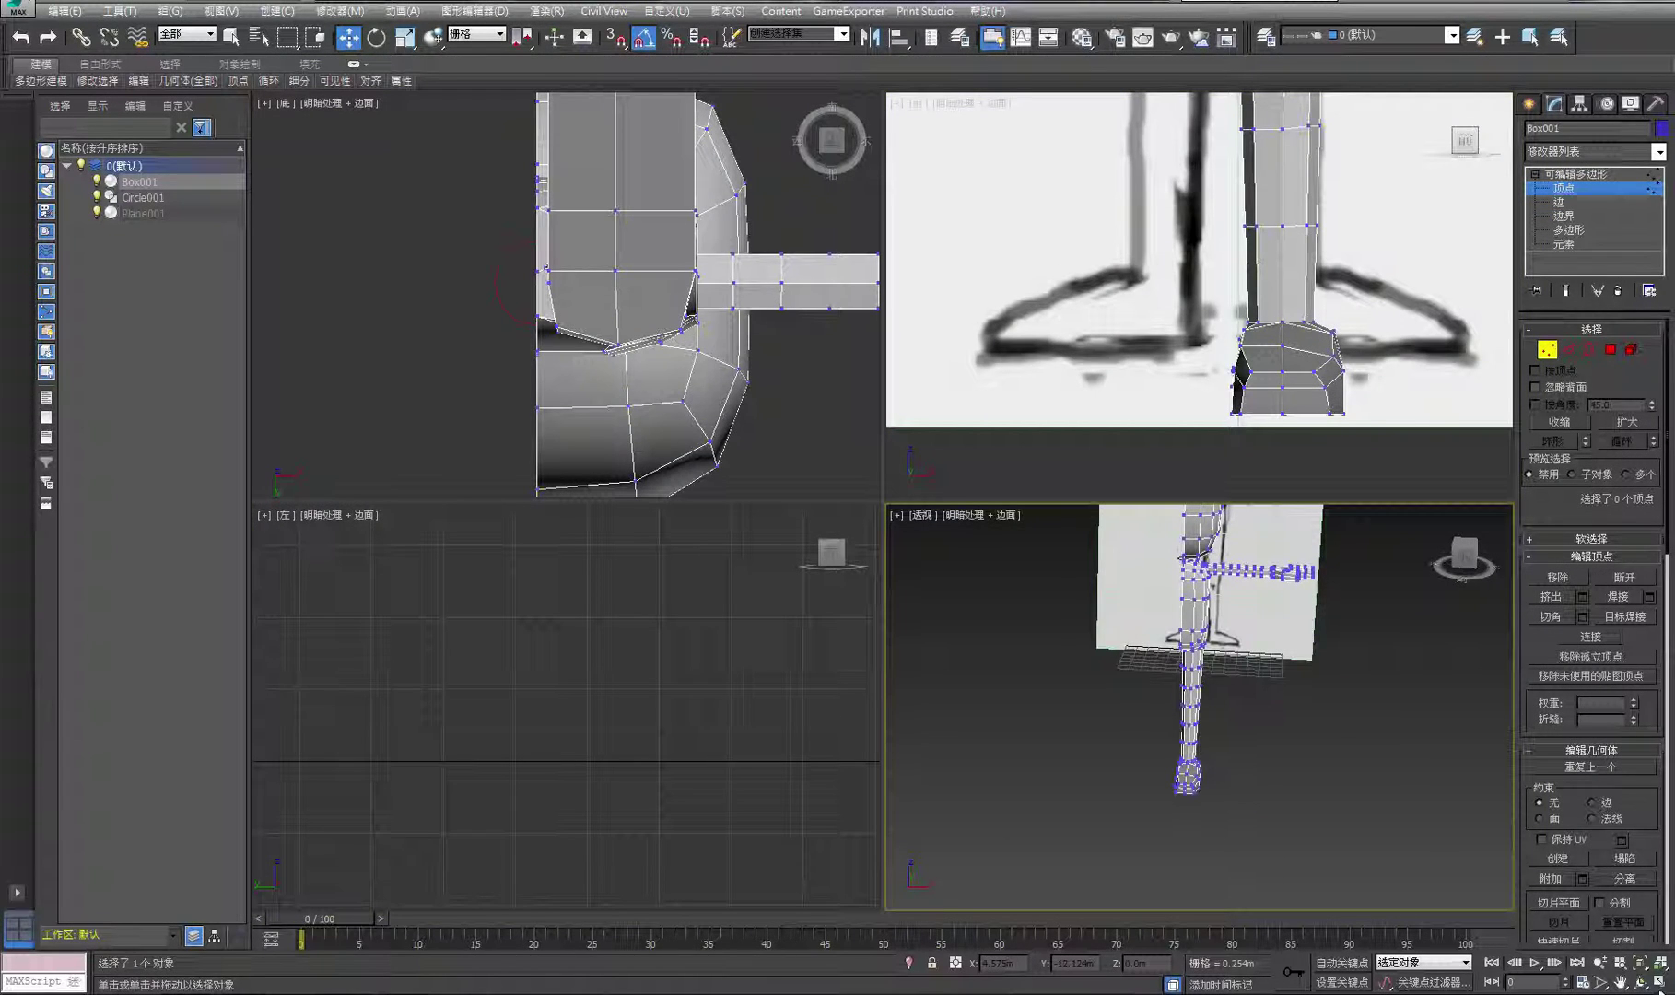
{"action": "left_click", "coordinate": [1661, 983]}
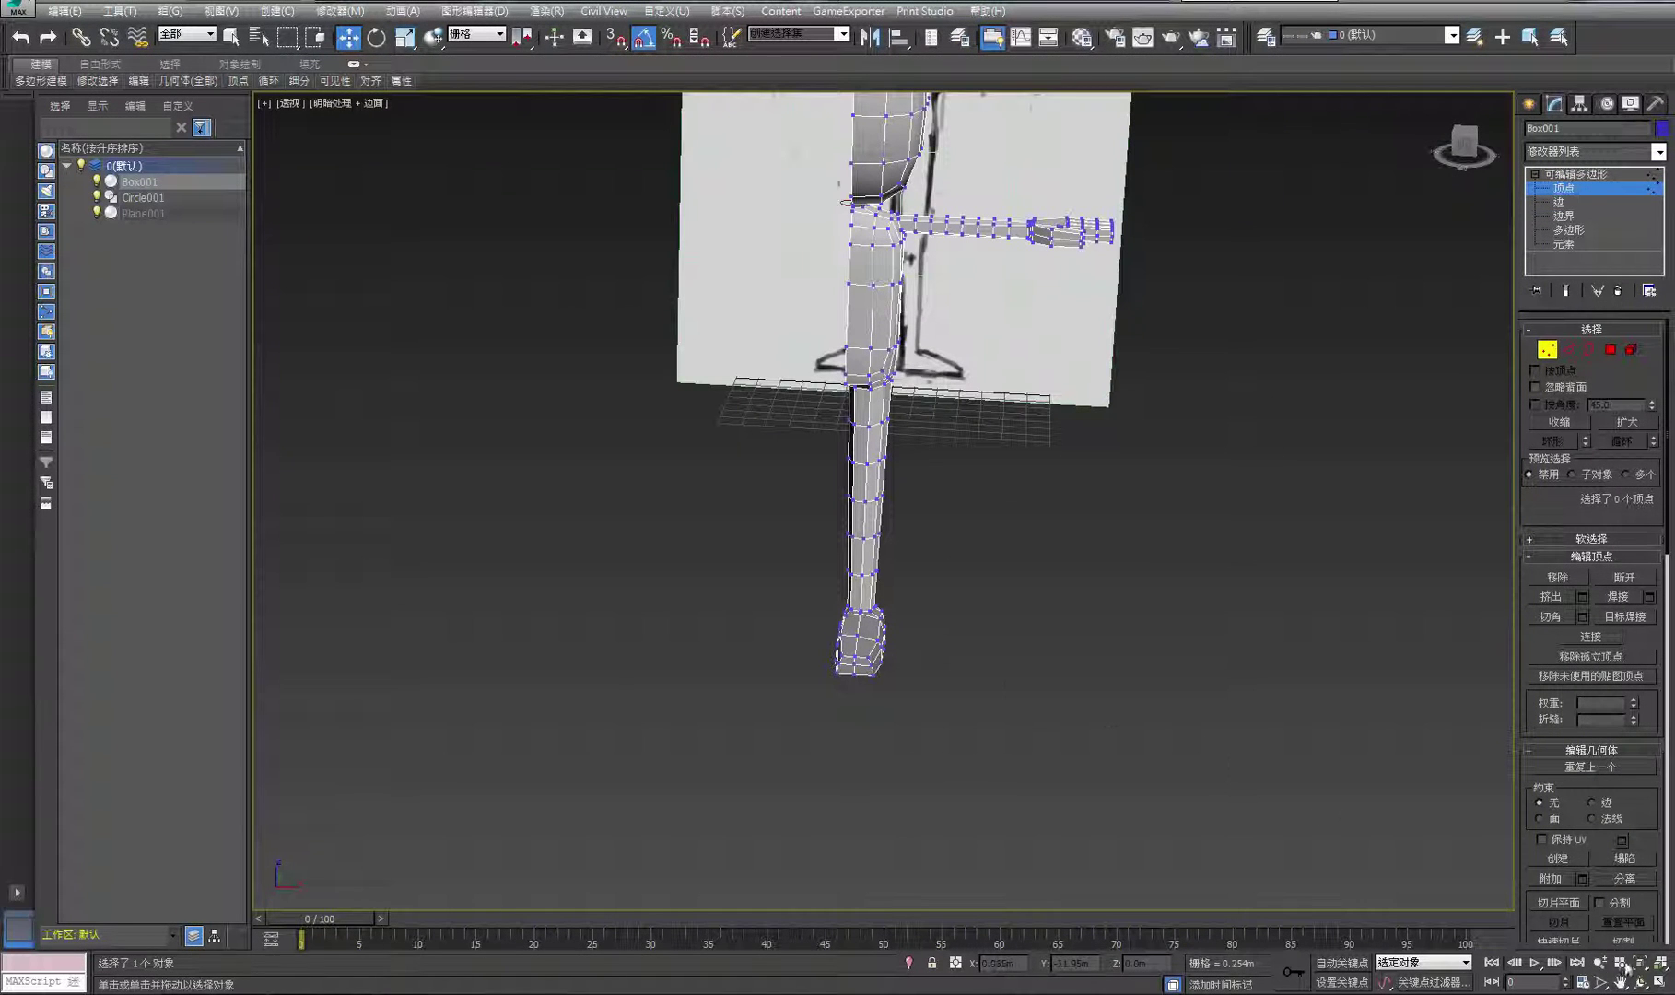
{"action": "left_click", "coordinate": [1642, 983]}
{"action": "left_click_drag", "start_coordinate": [1032, 654], "coordinate": [1073, 640]}
{"action": "scroll", "coordinate": [1073, 639], "scroll_direction": "up", "scroll_amount": 4}
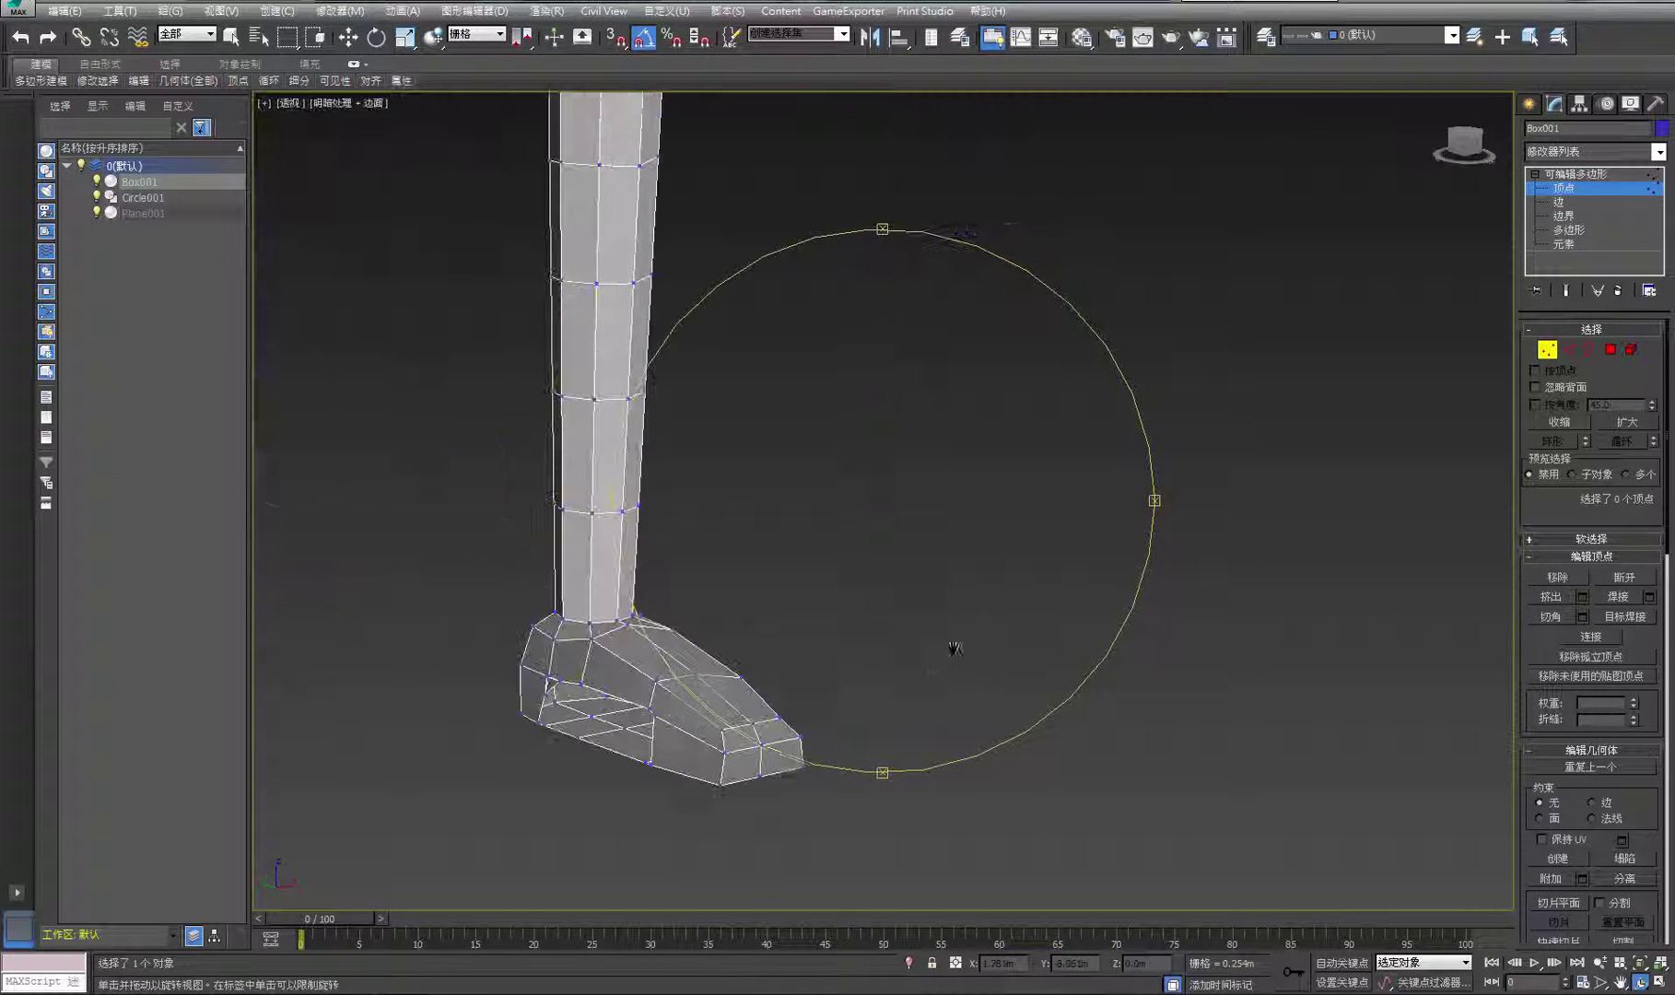
{"action": "middle_click_drag", "start_coordinate": [954, 647], "coordinate": [1145, 580]}
{"action": "left_click_drag", "start_coordinate": [1145, 579], "coordinate": [1159, 512]}
{"action": "right_click", "coordinate": [1070, 497]}
{"action": "scroll", "coordinate": [1095, 498], "scroll_direction": "up", "scroll_amount": 4}
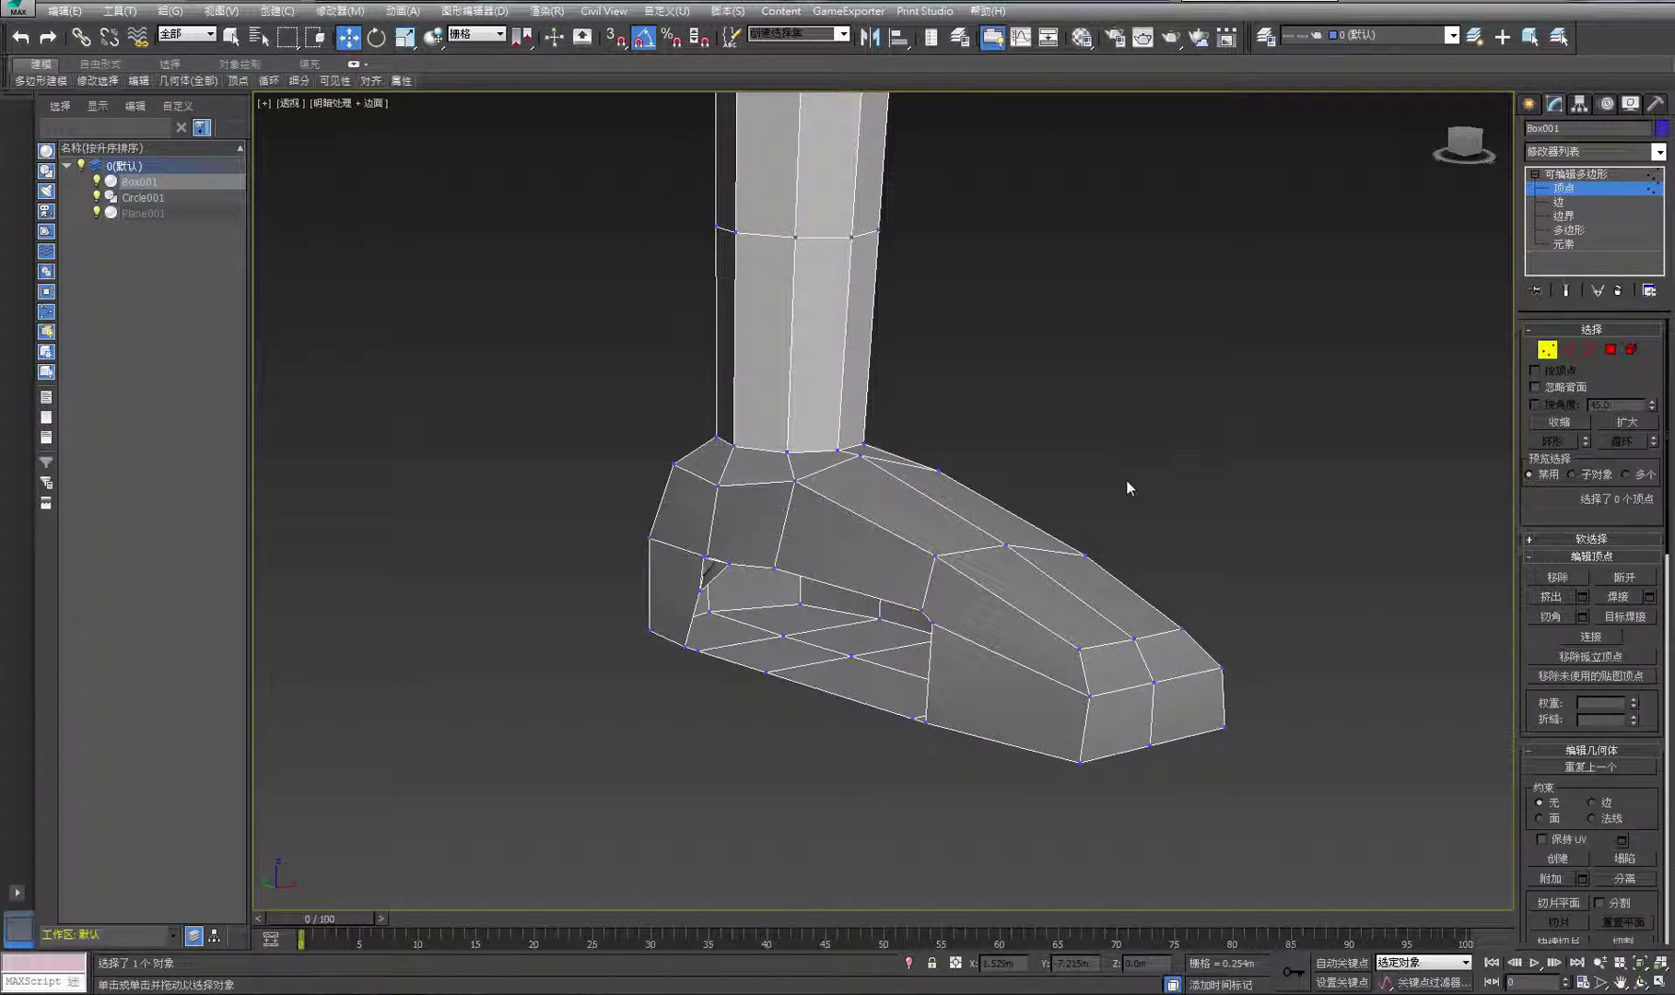
{"action": "left_click", "coordinate": [1569, 351]}
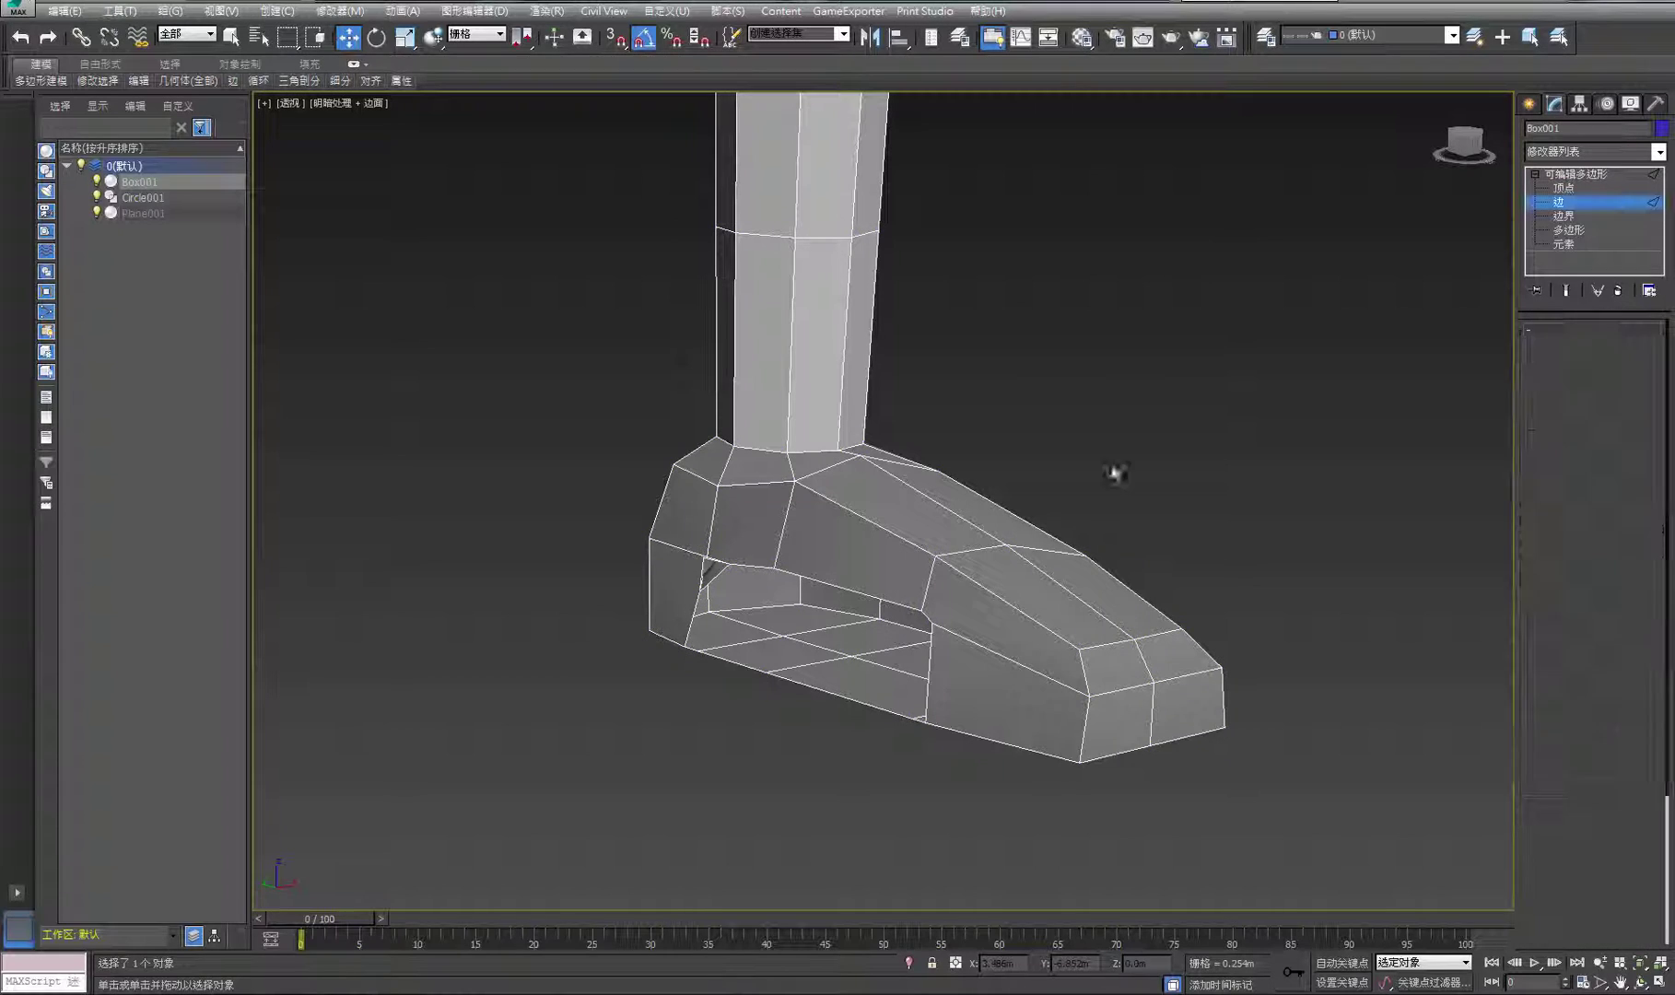
{"action": "key", "text": "3"}
{"action": "left_click", "coordinate": [886, 605]}
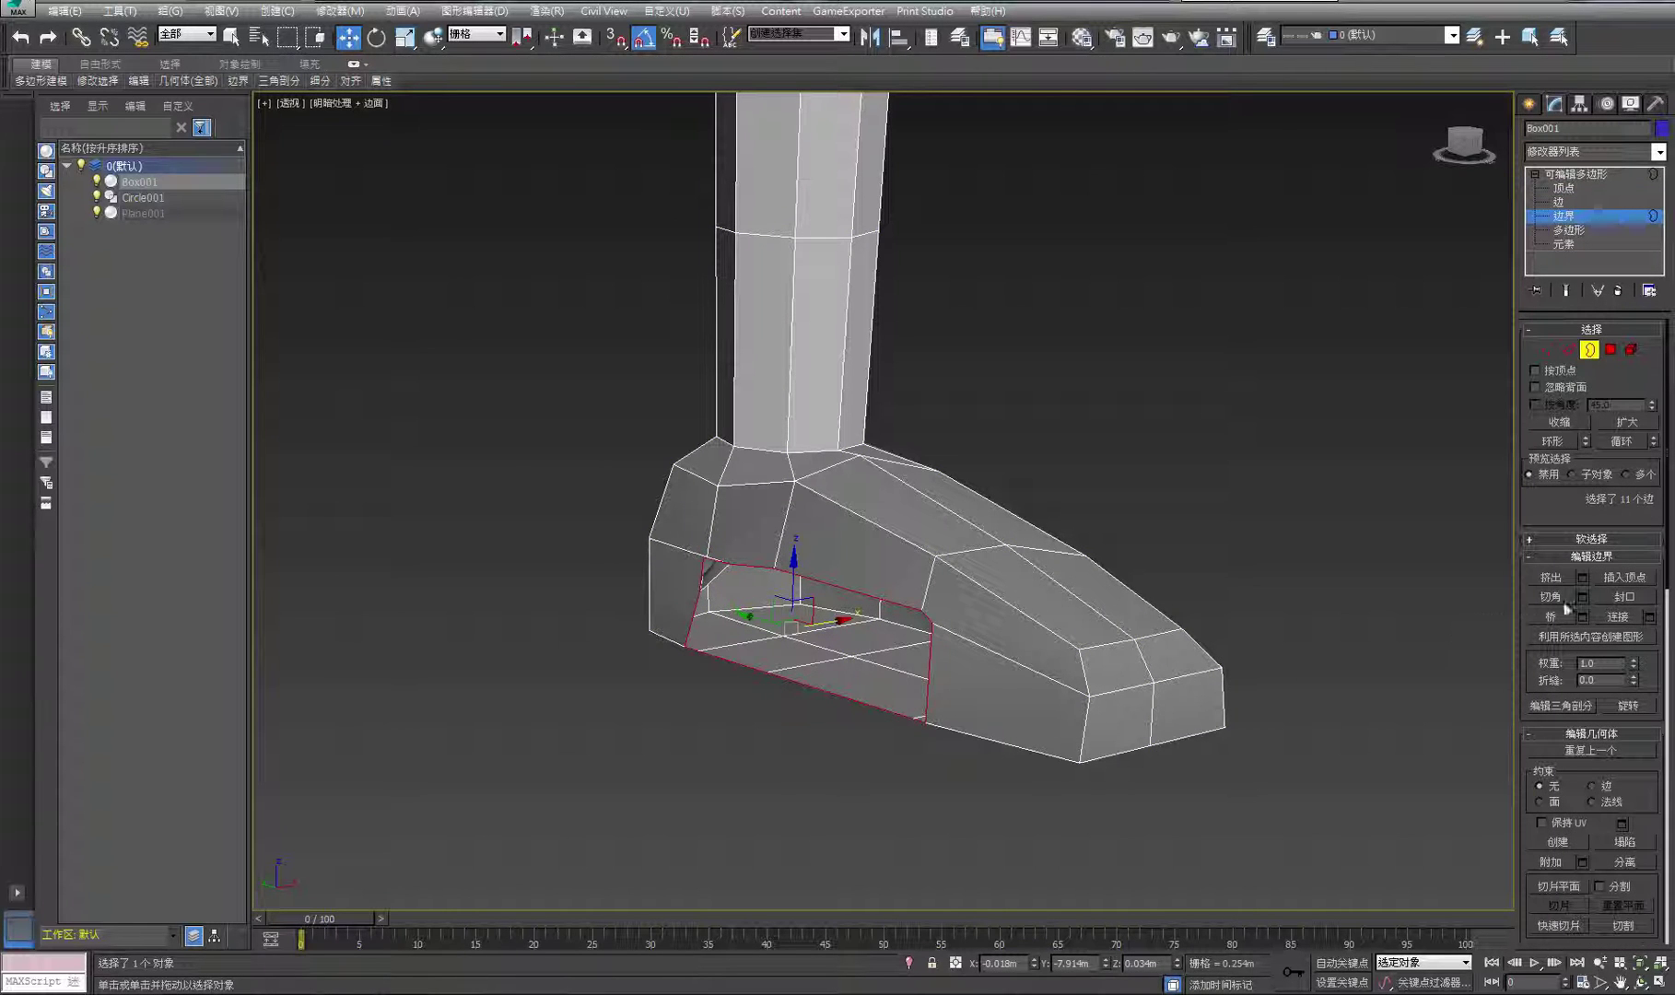
{"action": "left_click", "coordinate": [1626, 599]}
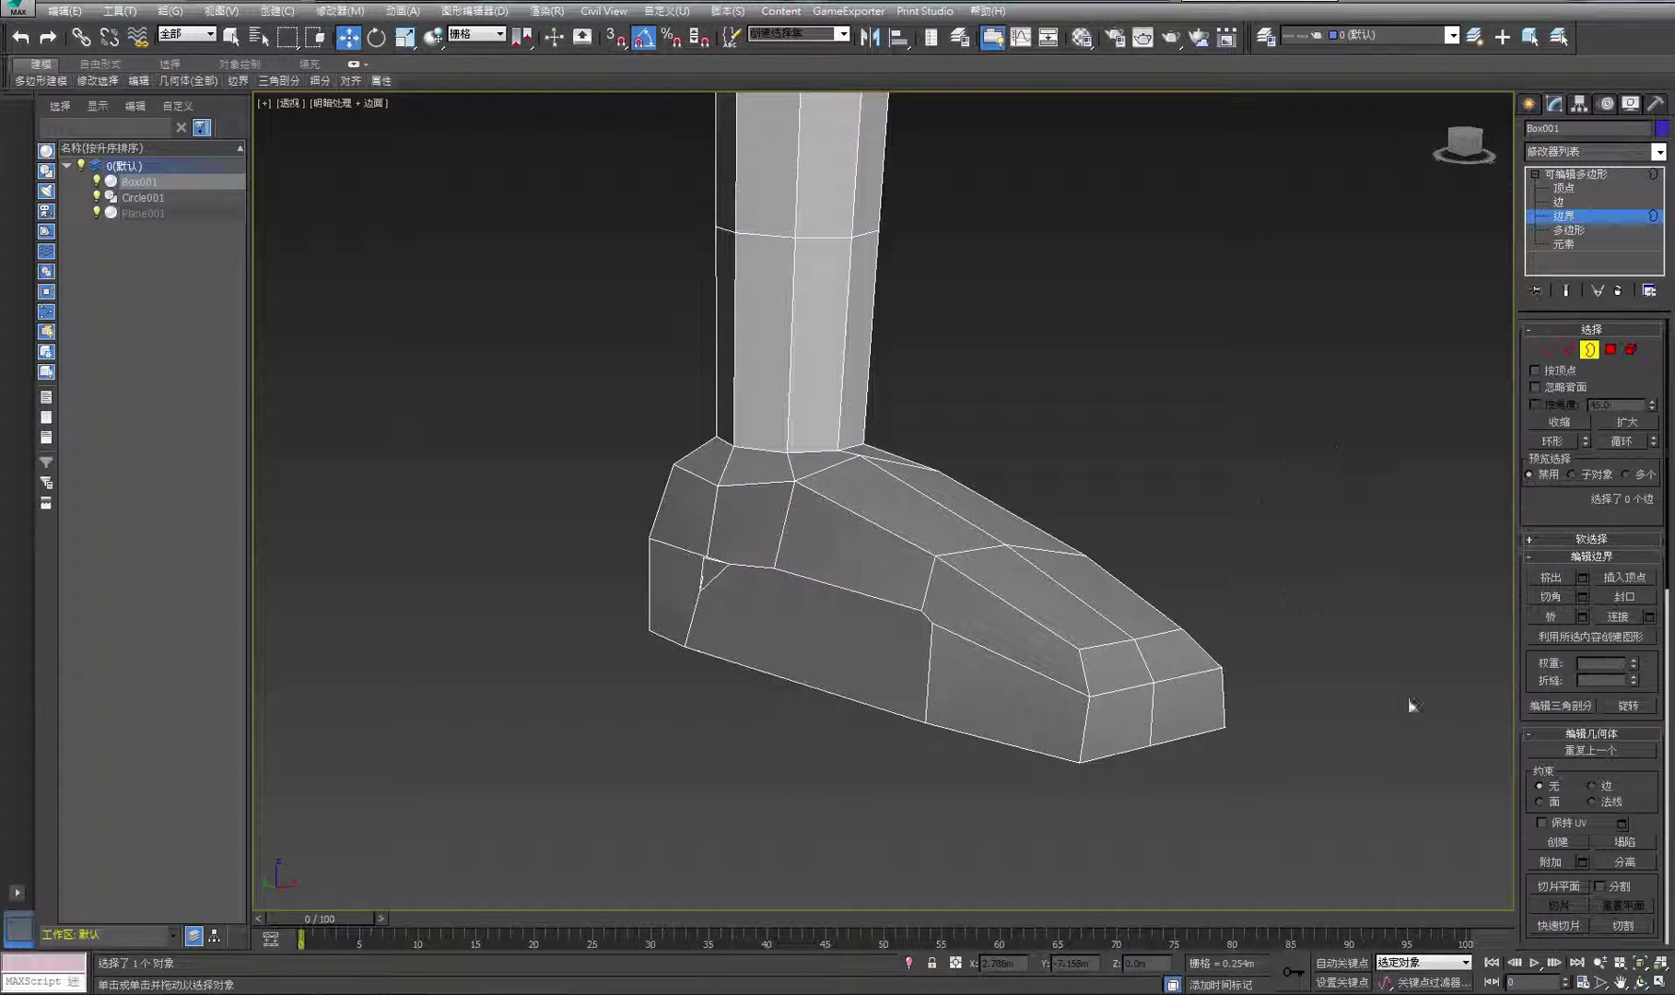
Switch to polygon editing and delete the large polygon capping the inner side of the foot
{"action": "left_click", "coordinate": [1638, 983]}
{"action": "scroll", "coordinate": [911, 535], "scroll_direction": "up", "scroll_amount": 8}
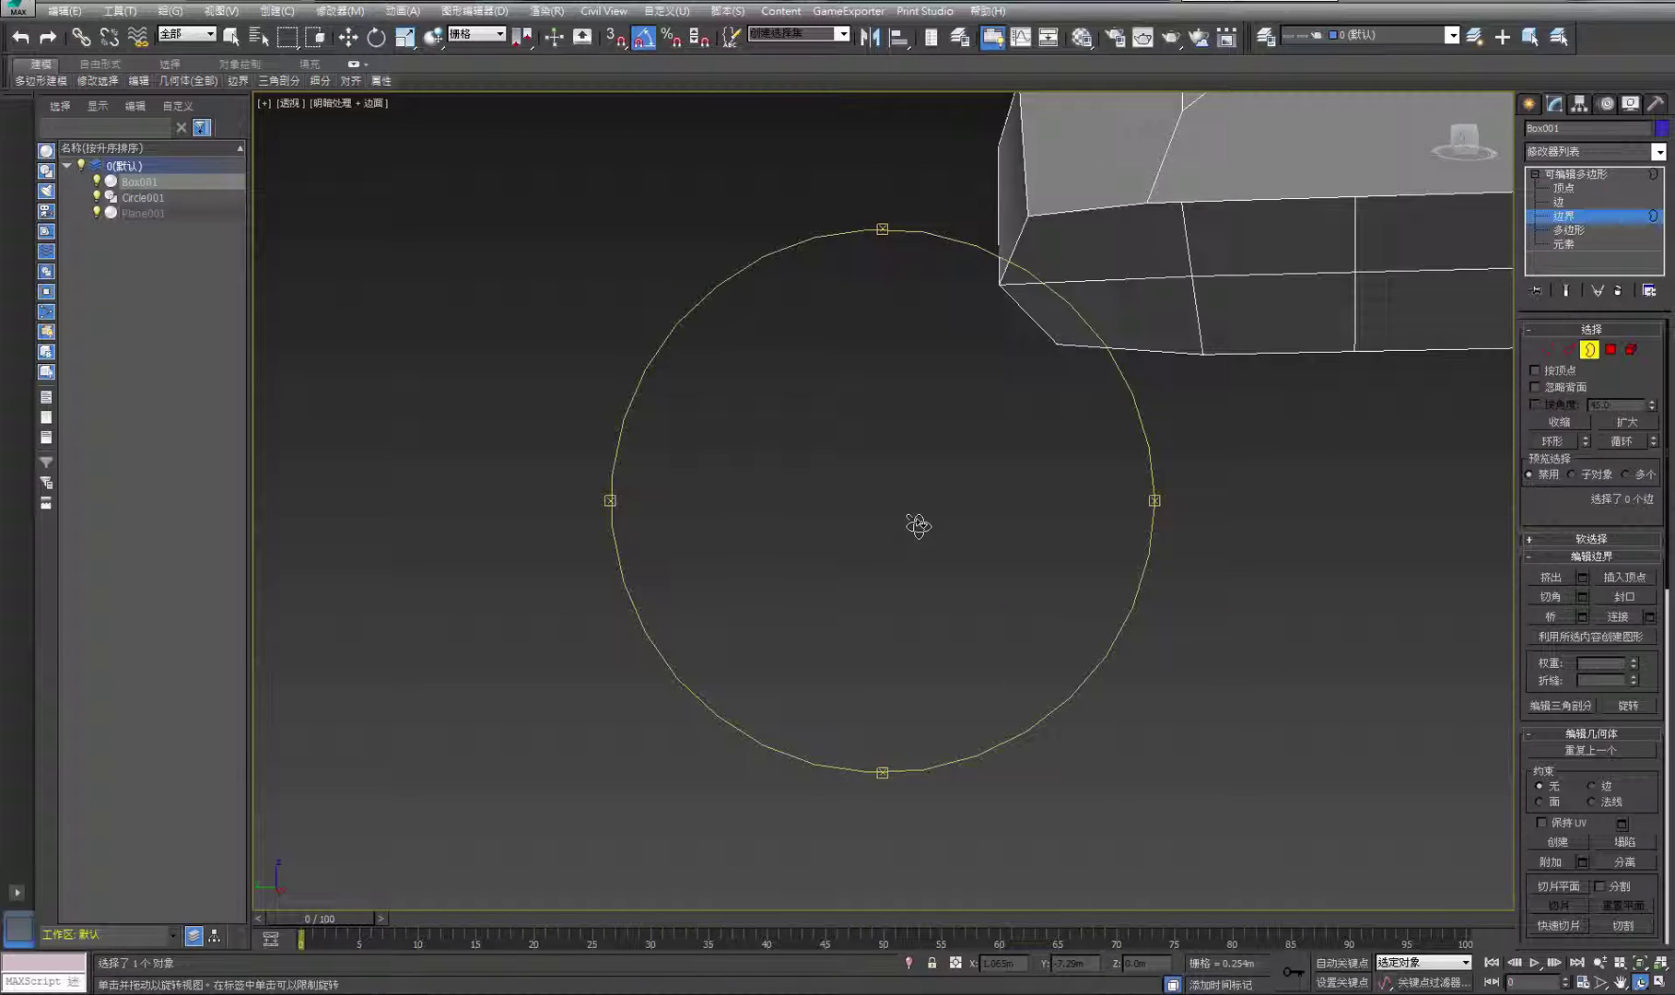
{"action": "middle_click_drag", "start_coordinate": [1339, 354], "coordinate": [827, 607]}
{"action": "right_click", "coordinate": [919, 651]}
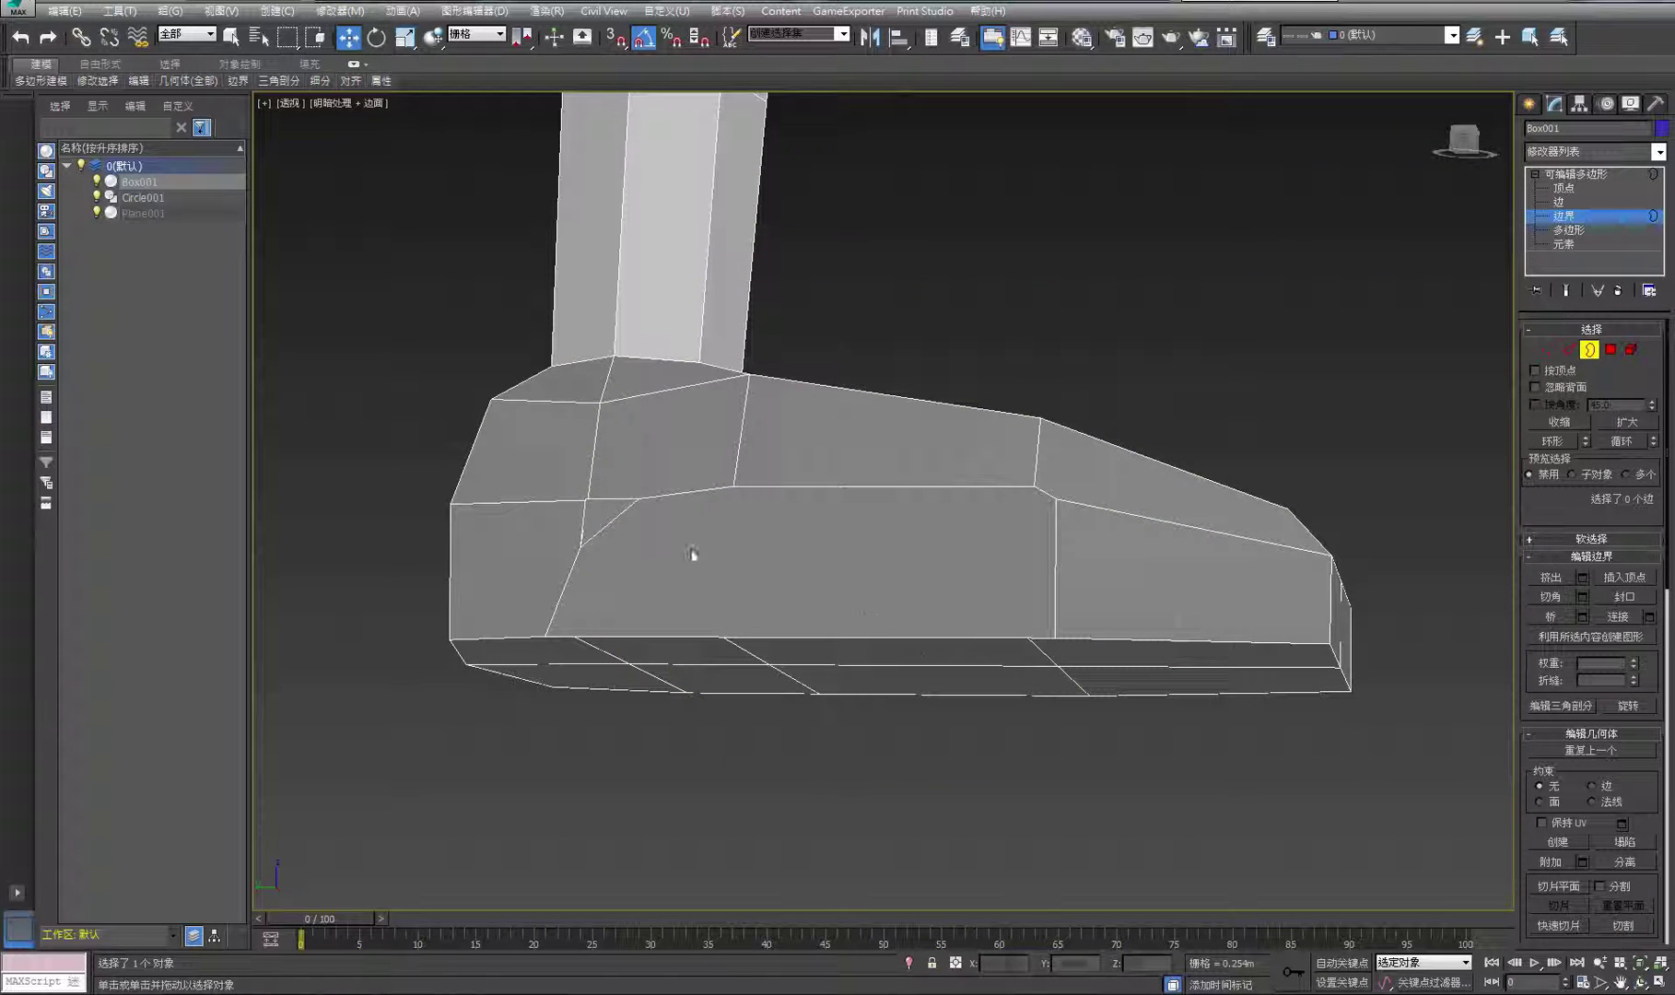
{"action": "left_click", "coordinate": [1610, 351]}
{"action": "left_click", "coordinate": [852, 573]}
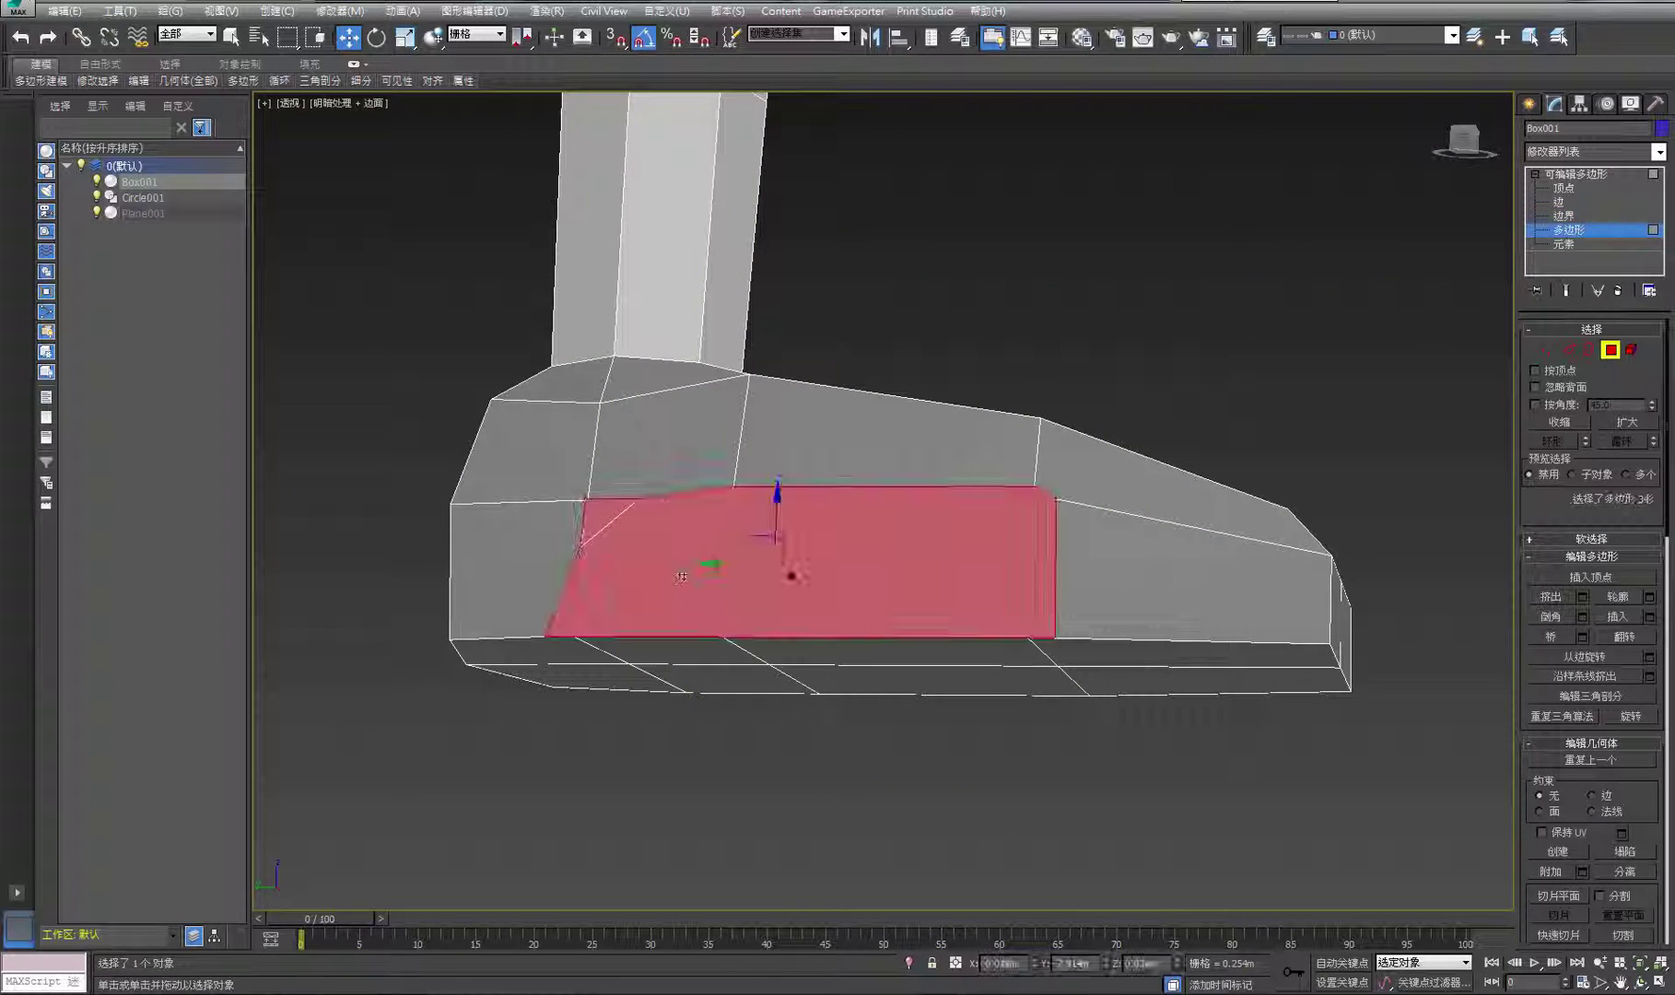
{"action": "key", "text": "Delete"}
Delete the small leftover polygon at the heel end of the opening on the foot's inner side
{"action": "left_click", "coordinate": [609, 518]}
{"action": "key", "text": "Delete"}
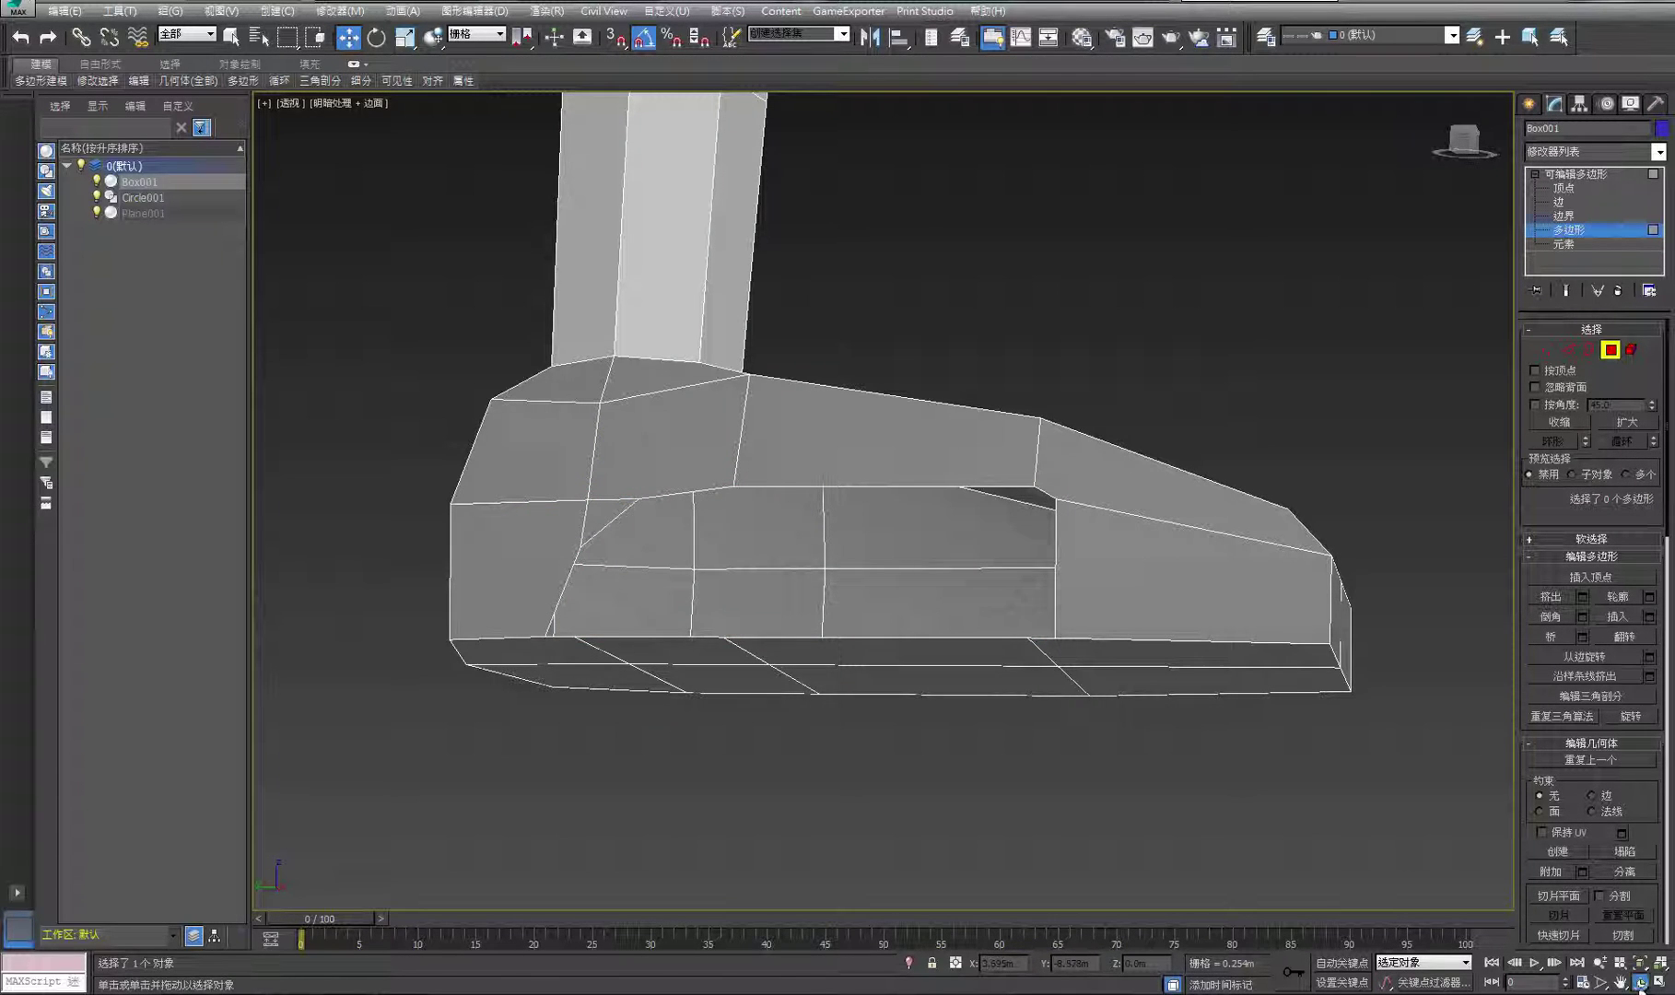
{"action": "left_click", "coordinate": [1640, 982]}
{"action": "left_click_drag", "start_coordinate": [1023, 553], "coordinate": [794, 500]}
{"action": "right_click", "coordinate": [794, 500]}
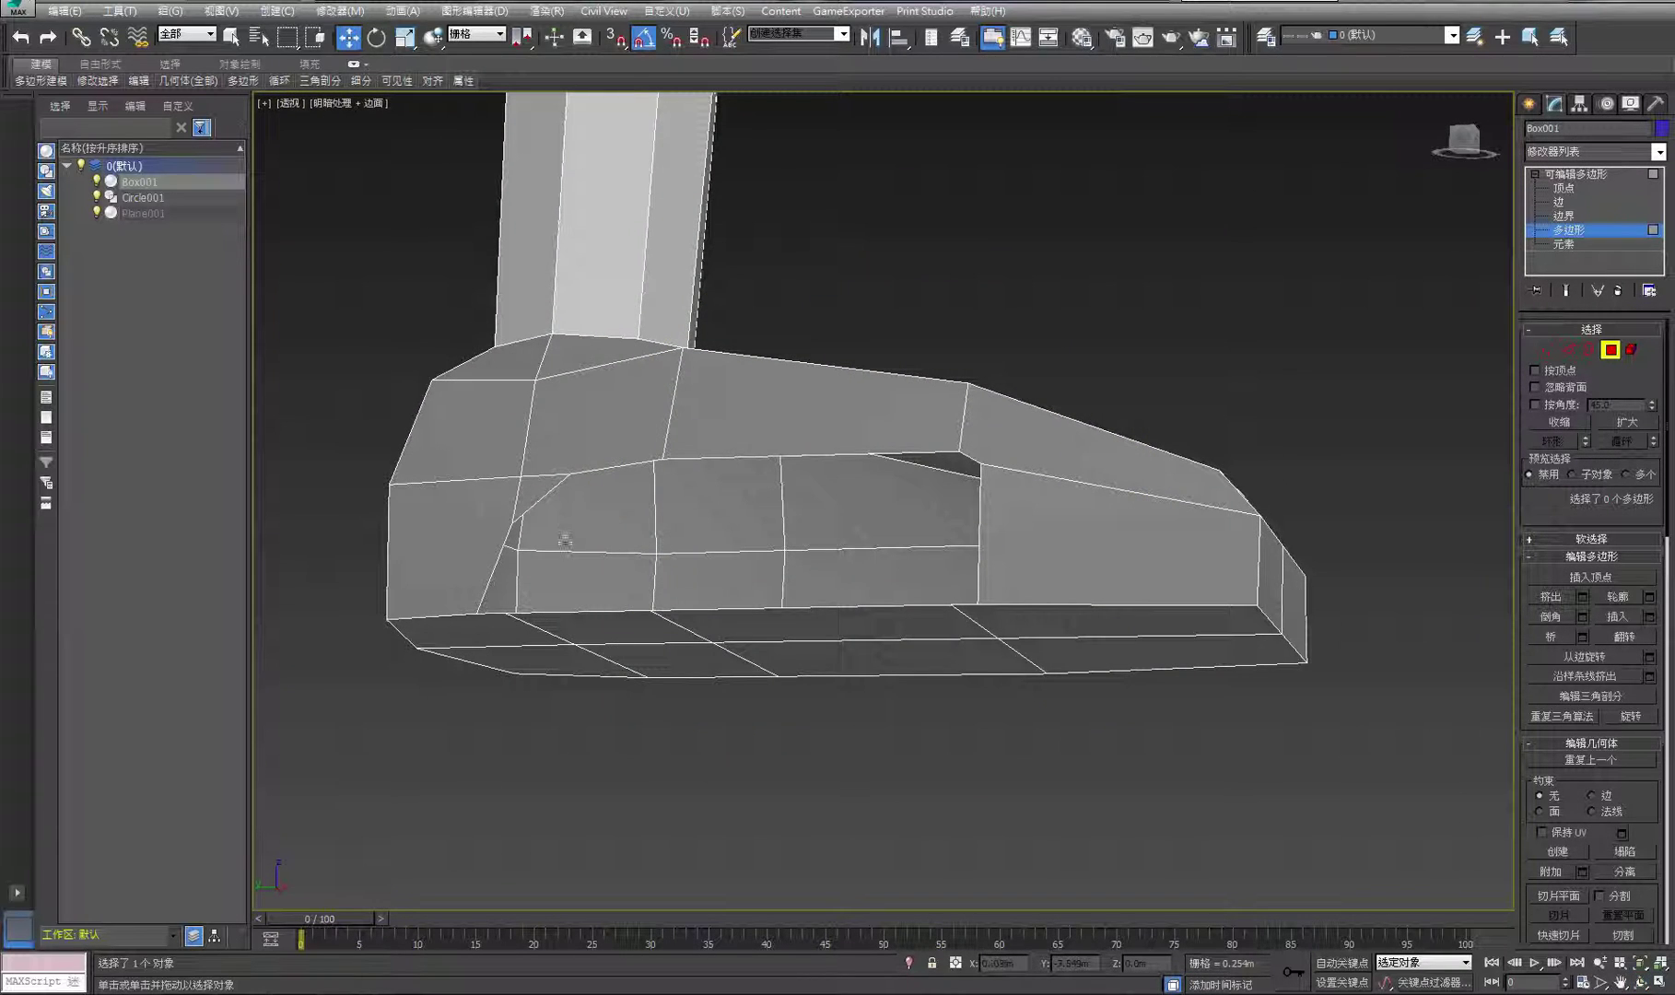
{"action": "left_click", "coordinate": [540, 494]}
{"action": "key", "text": "Delete"}
Switch to vertex editing and remove the two surplus vertices around the upper heel corner of the foot's opening
{"action": "left_click", "coordinate": [1547, 350]}
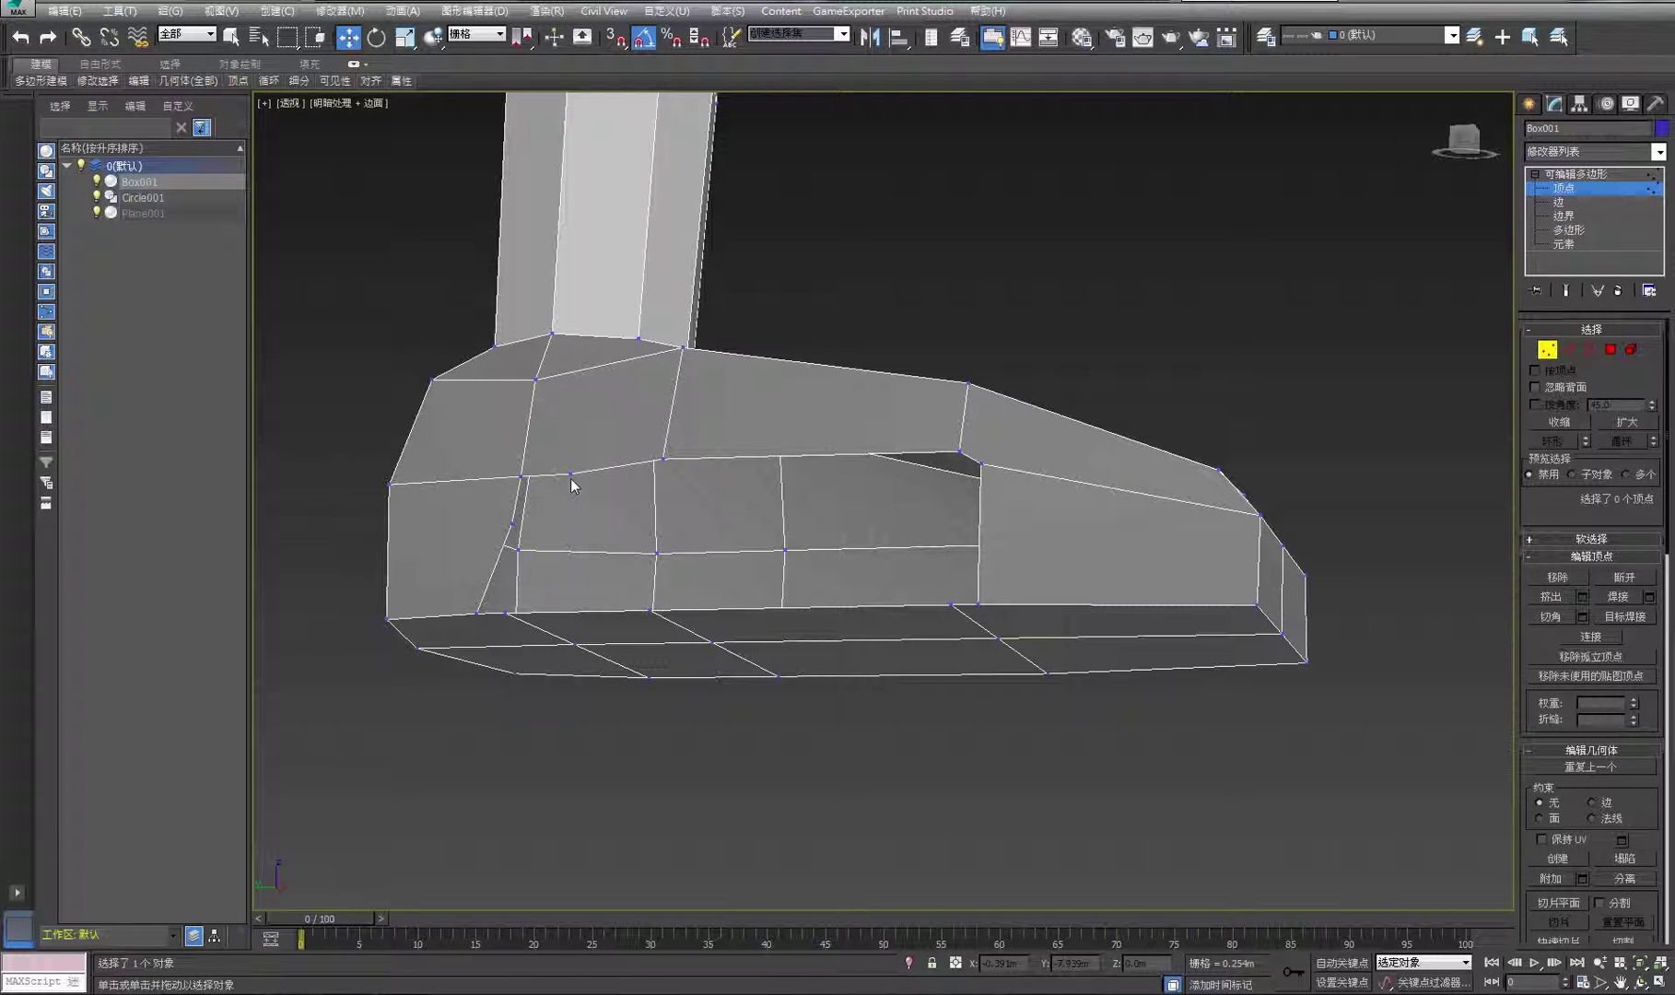
{"action": "left_click", "coordinate": [571, 475]}
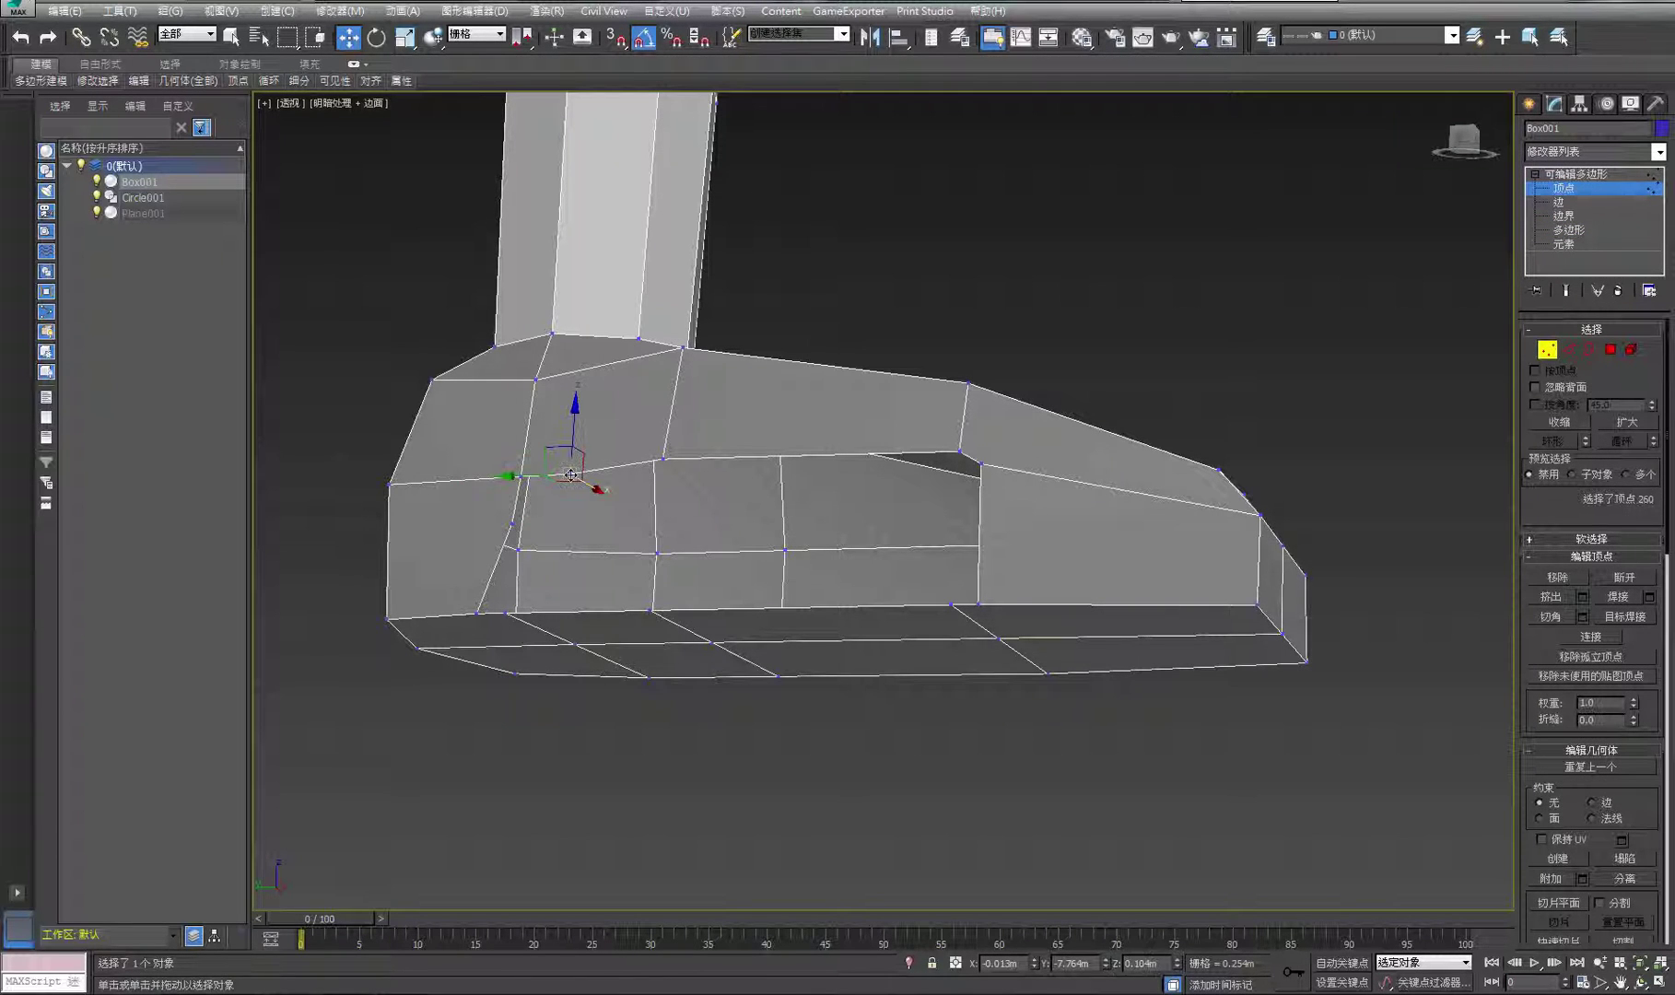
{"action": "left_click", "coordinate": [1559, 577]}
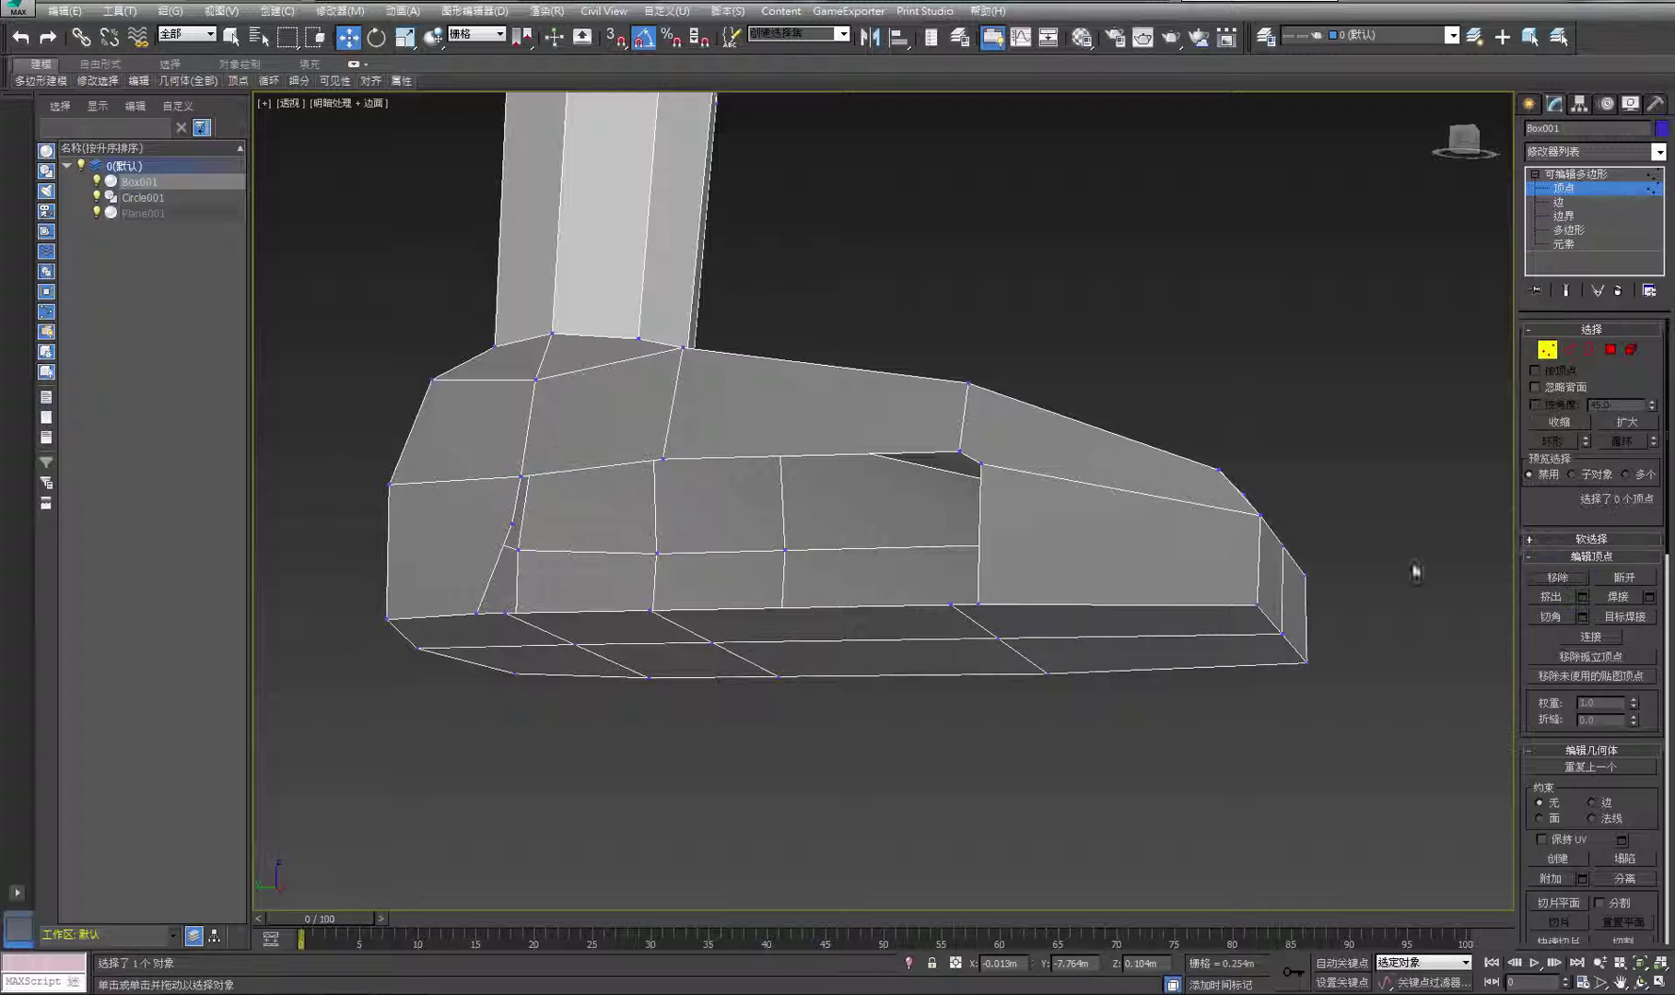
{"action": "left_click", "coordinate": [514, 526]}
{"action": "left_click", "coordinate": [1557, 577]}
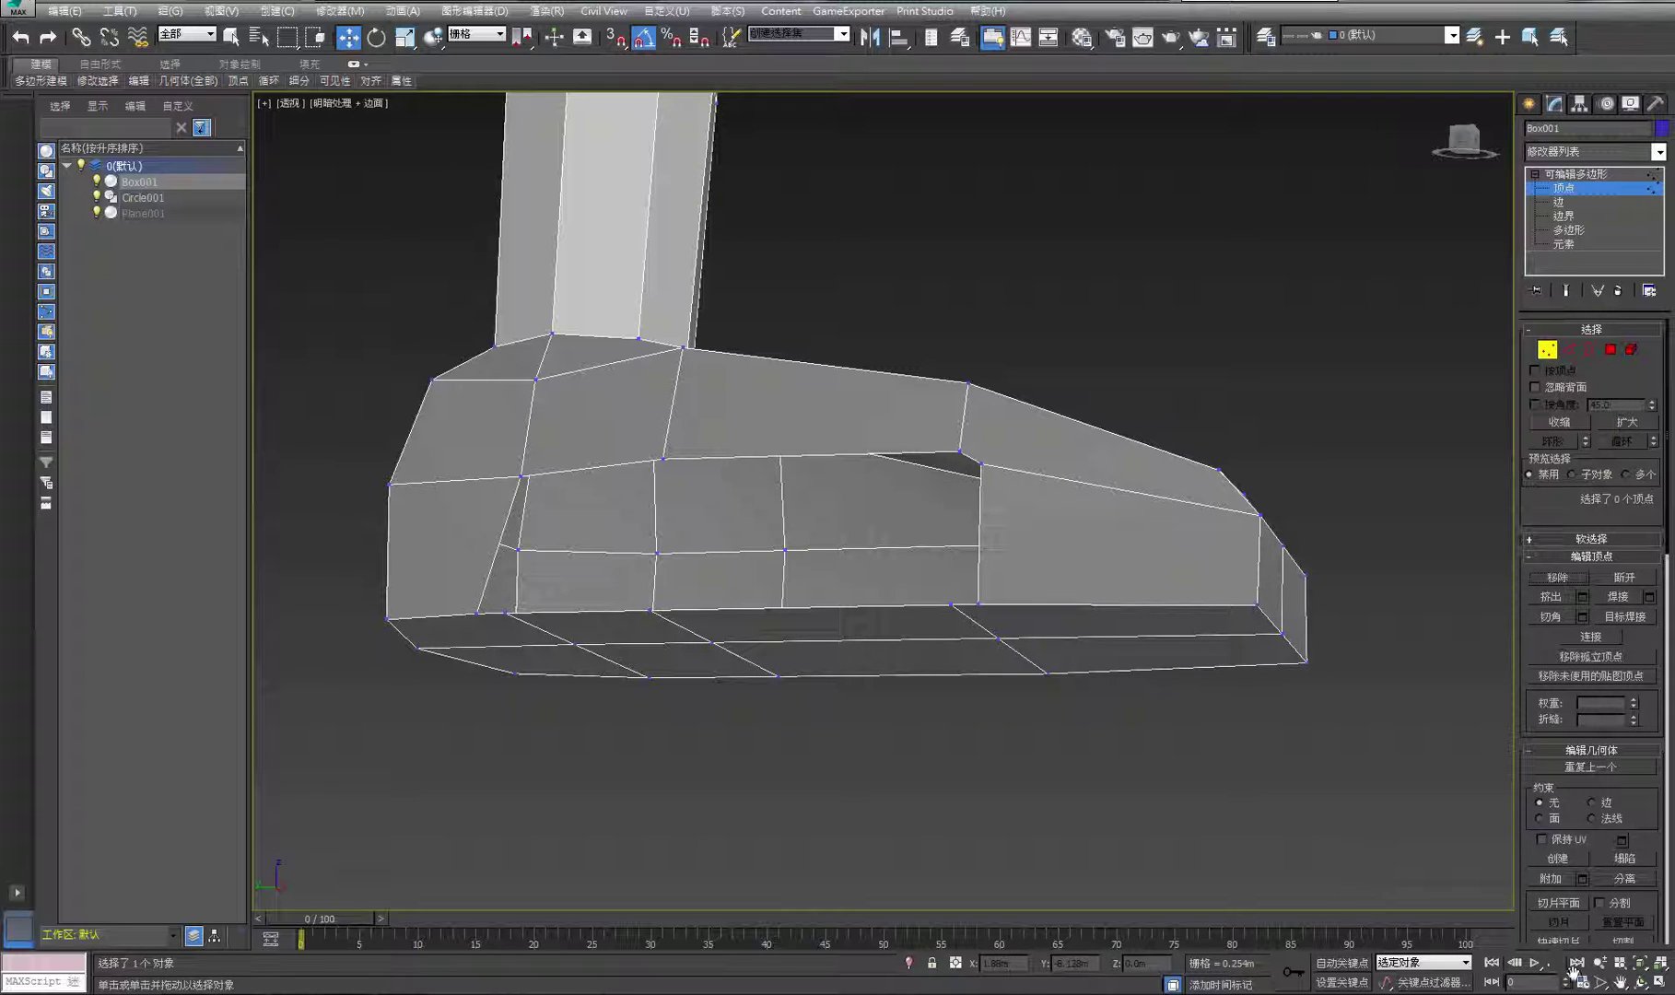
Target-weld the doubled vertices at the opening's upper toe, lower toe and lower heel corners into single corner vertices
{"action": "left_click", "coordinate": [1640, 982]}
{"action": "left_click_drag", "start_coordinate": [755, 590], "coordinate": [597, 468]}
{"action": "right_click", "coordinate": [554, 454]}
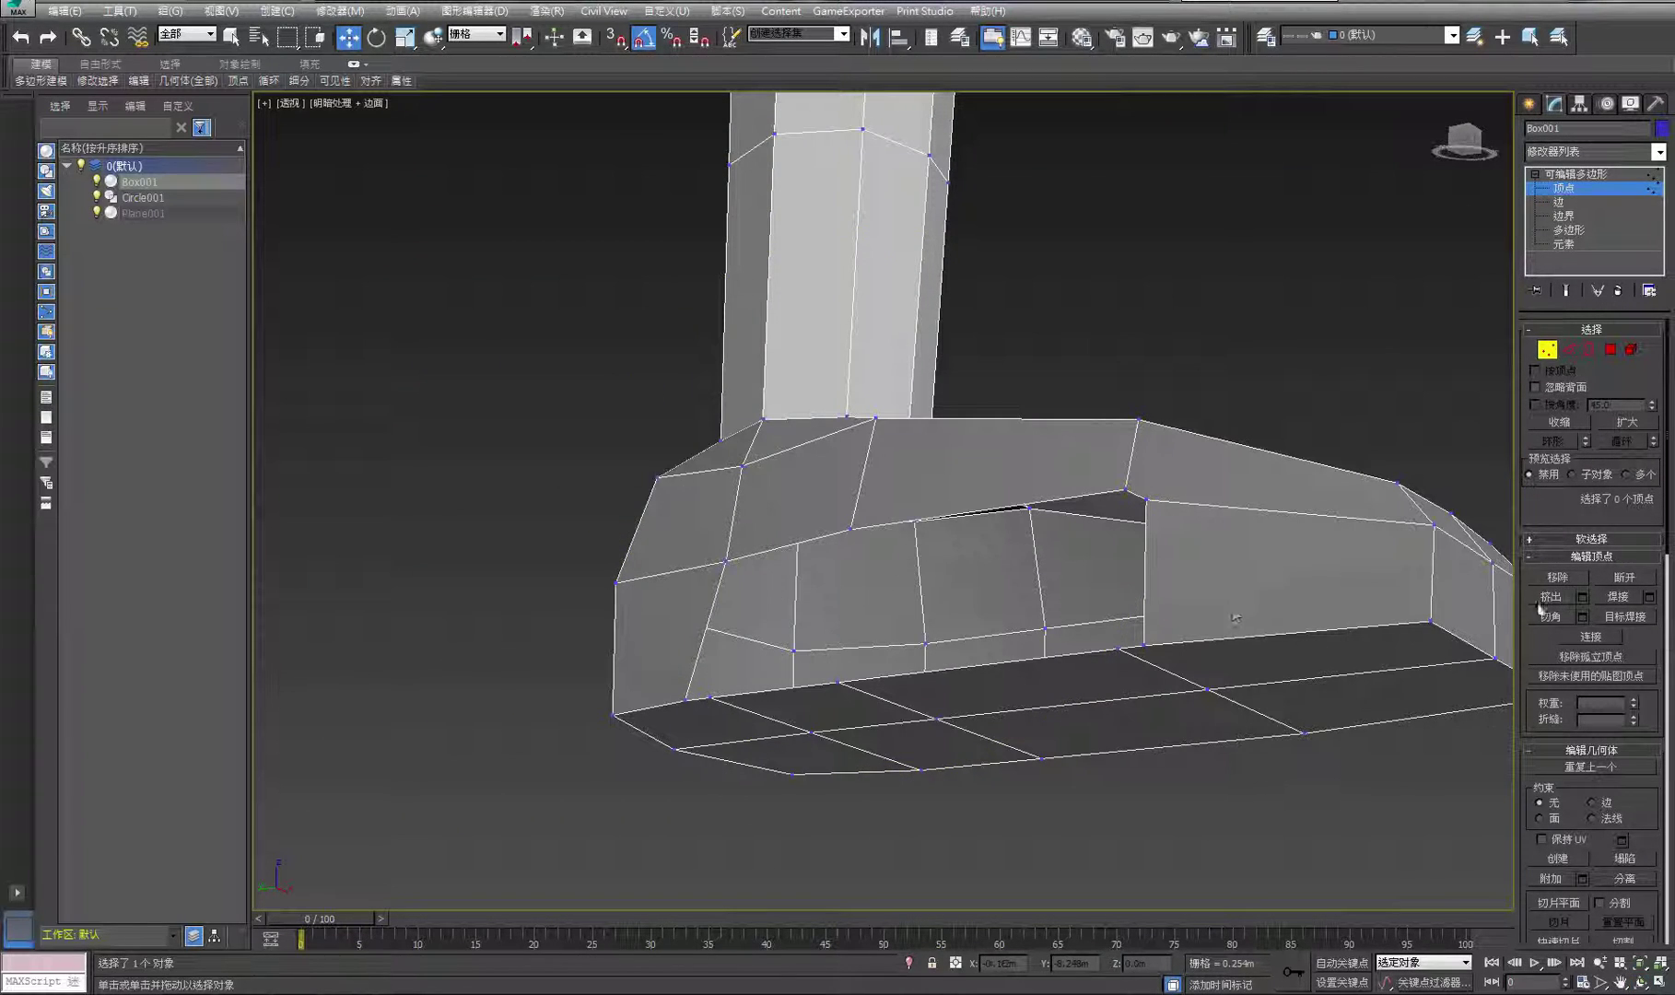
{"action": "left_click", "coordinate": [1625, 617]}
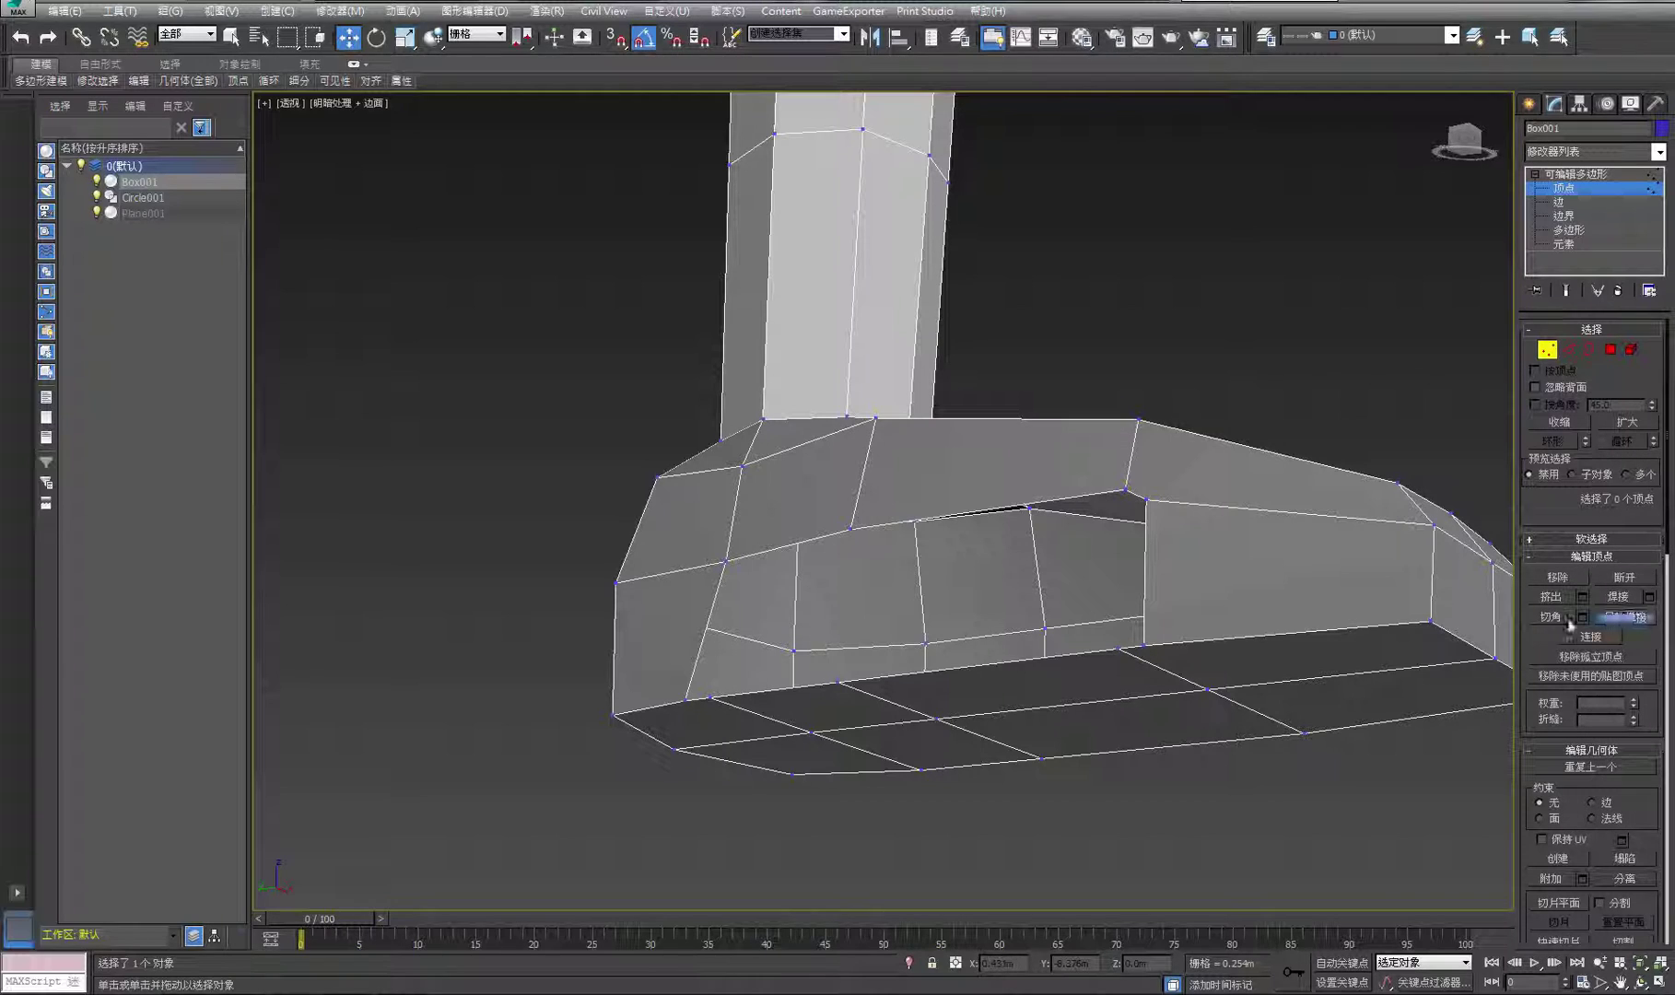
{"action": "left_click", "coordinate": [1126, 489]}
{"action": "left_click", "coordinate": [1146, 499]}
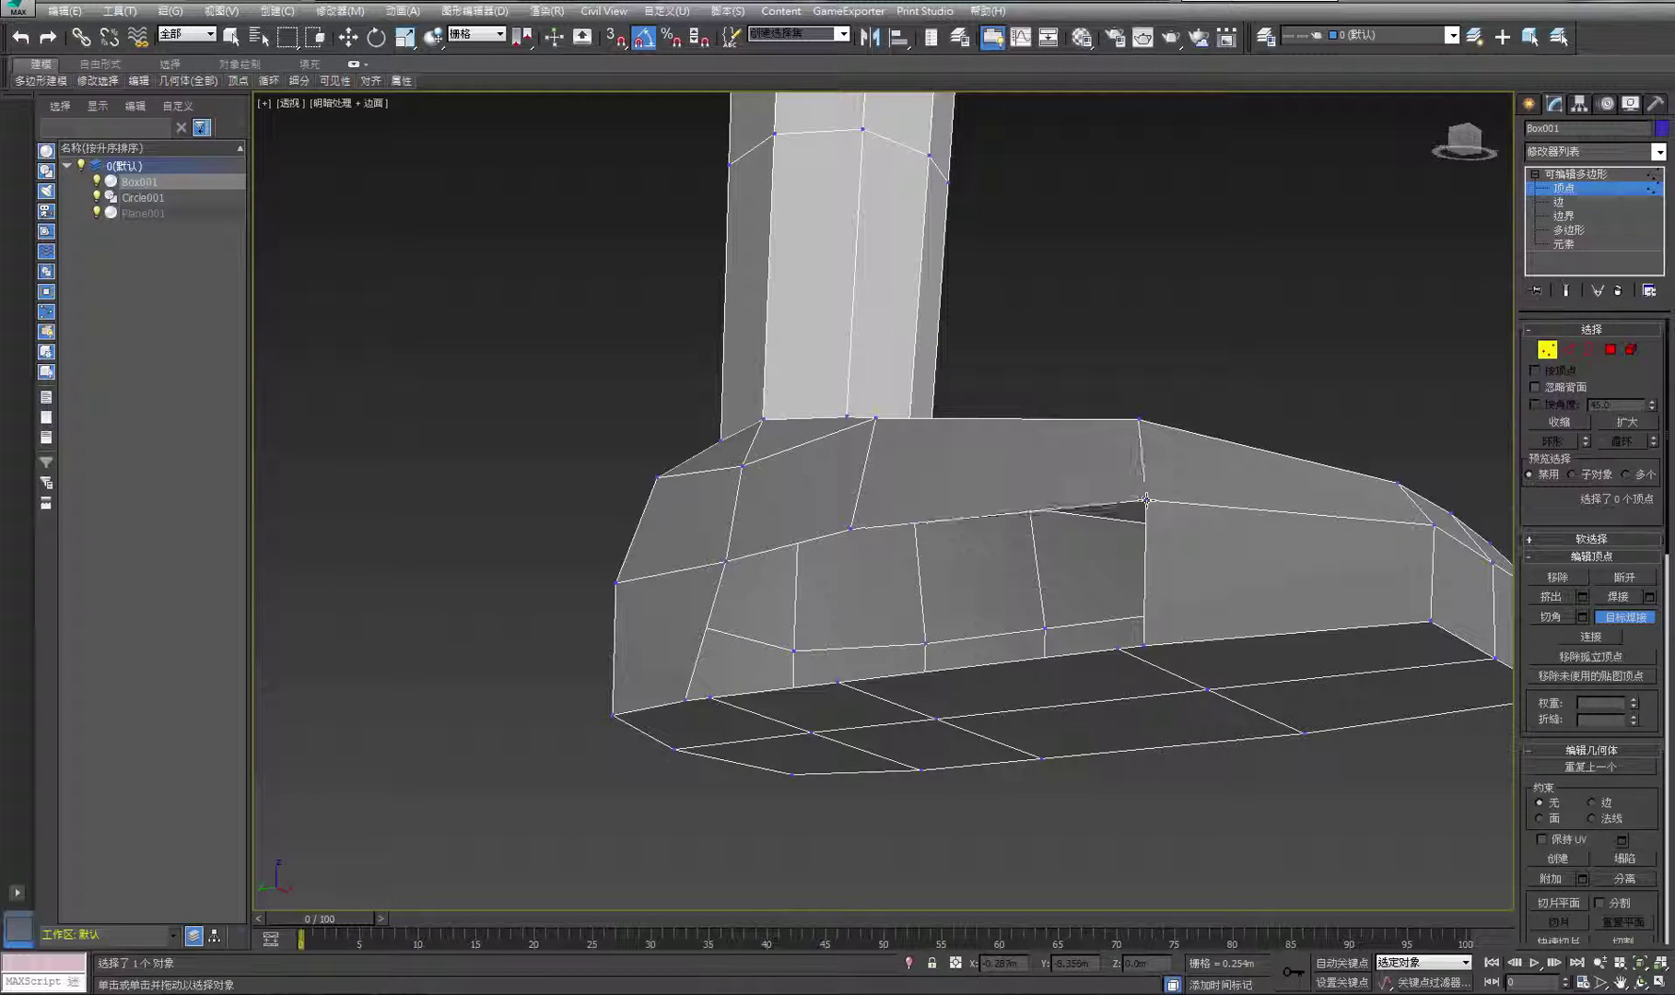
{"action": "left_click", "coordinate": [1119, 648]}
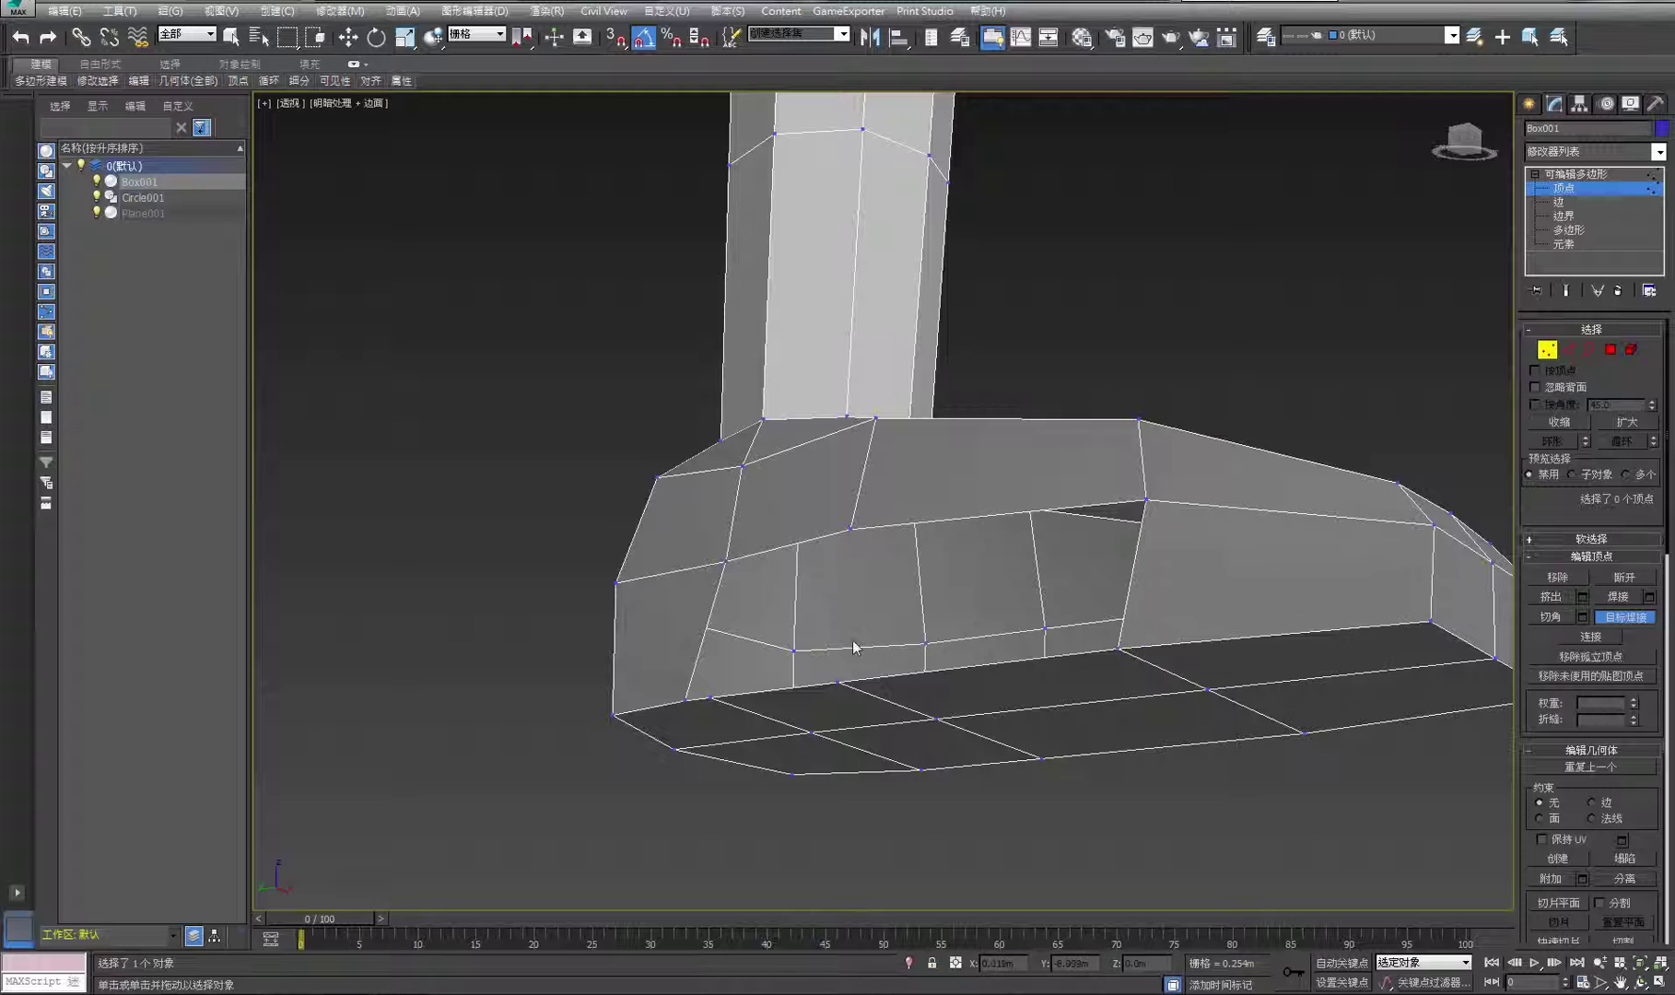
{"action": "left_click", "coordinate": [710, 697]}
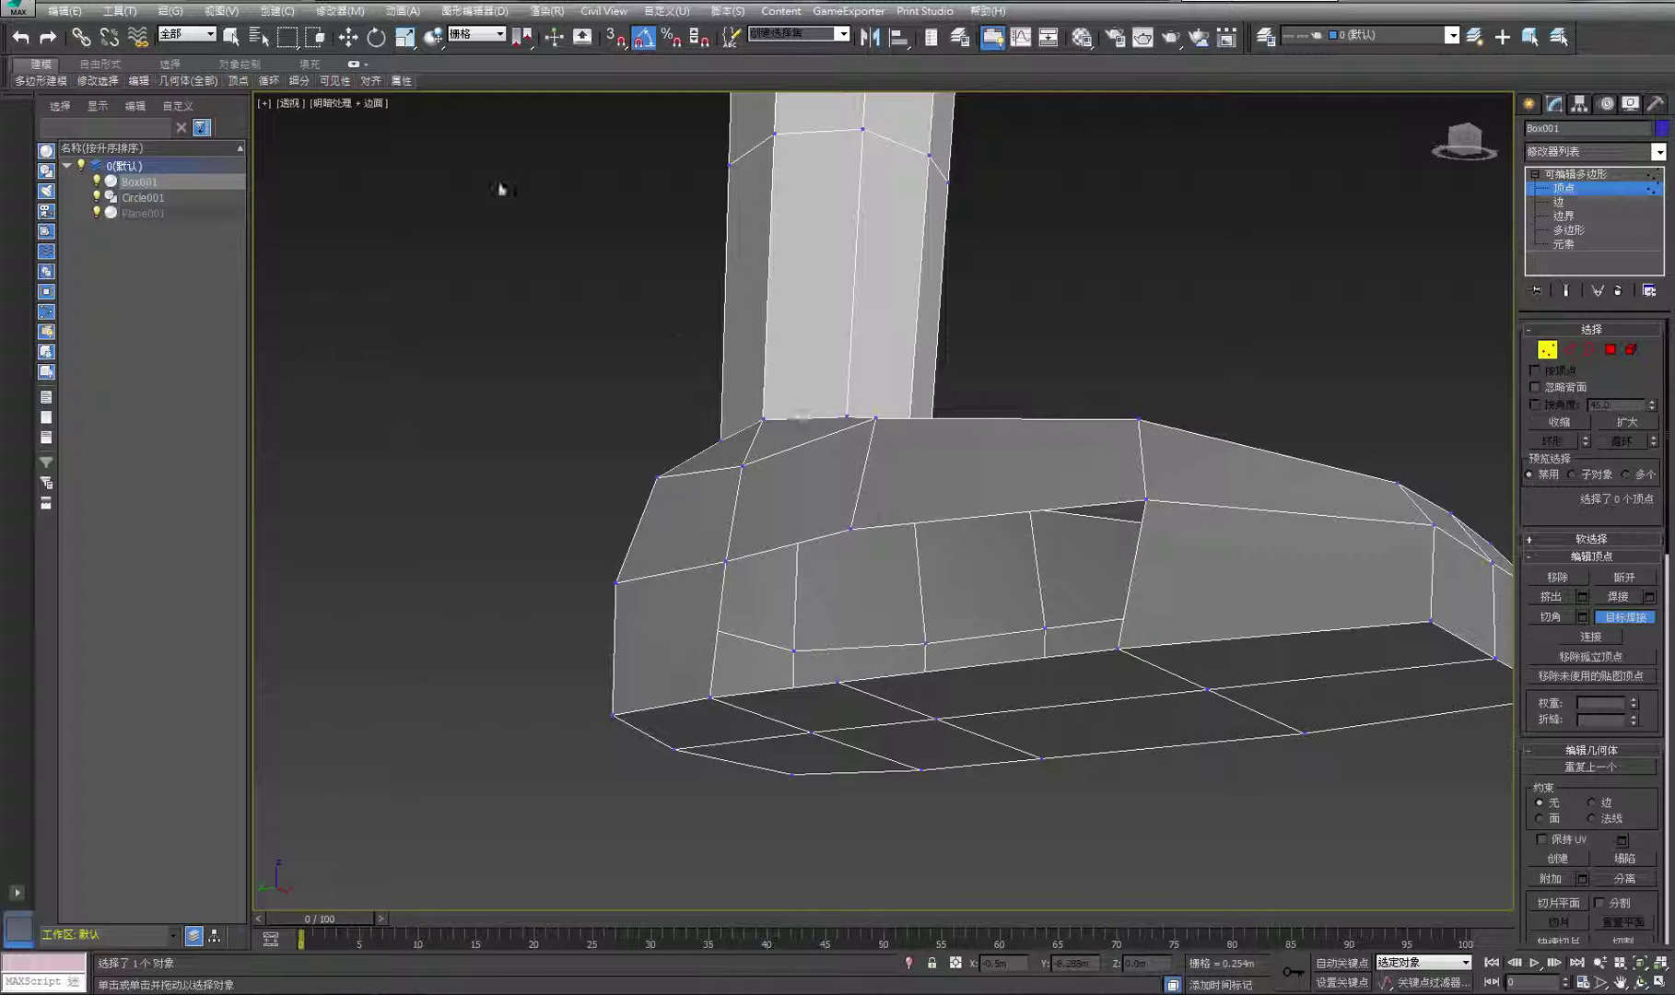
Select the open border on the inner side of the foot and cap it
{"action": "left_click", "coordinate": [1589, 349]}
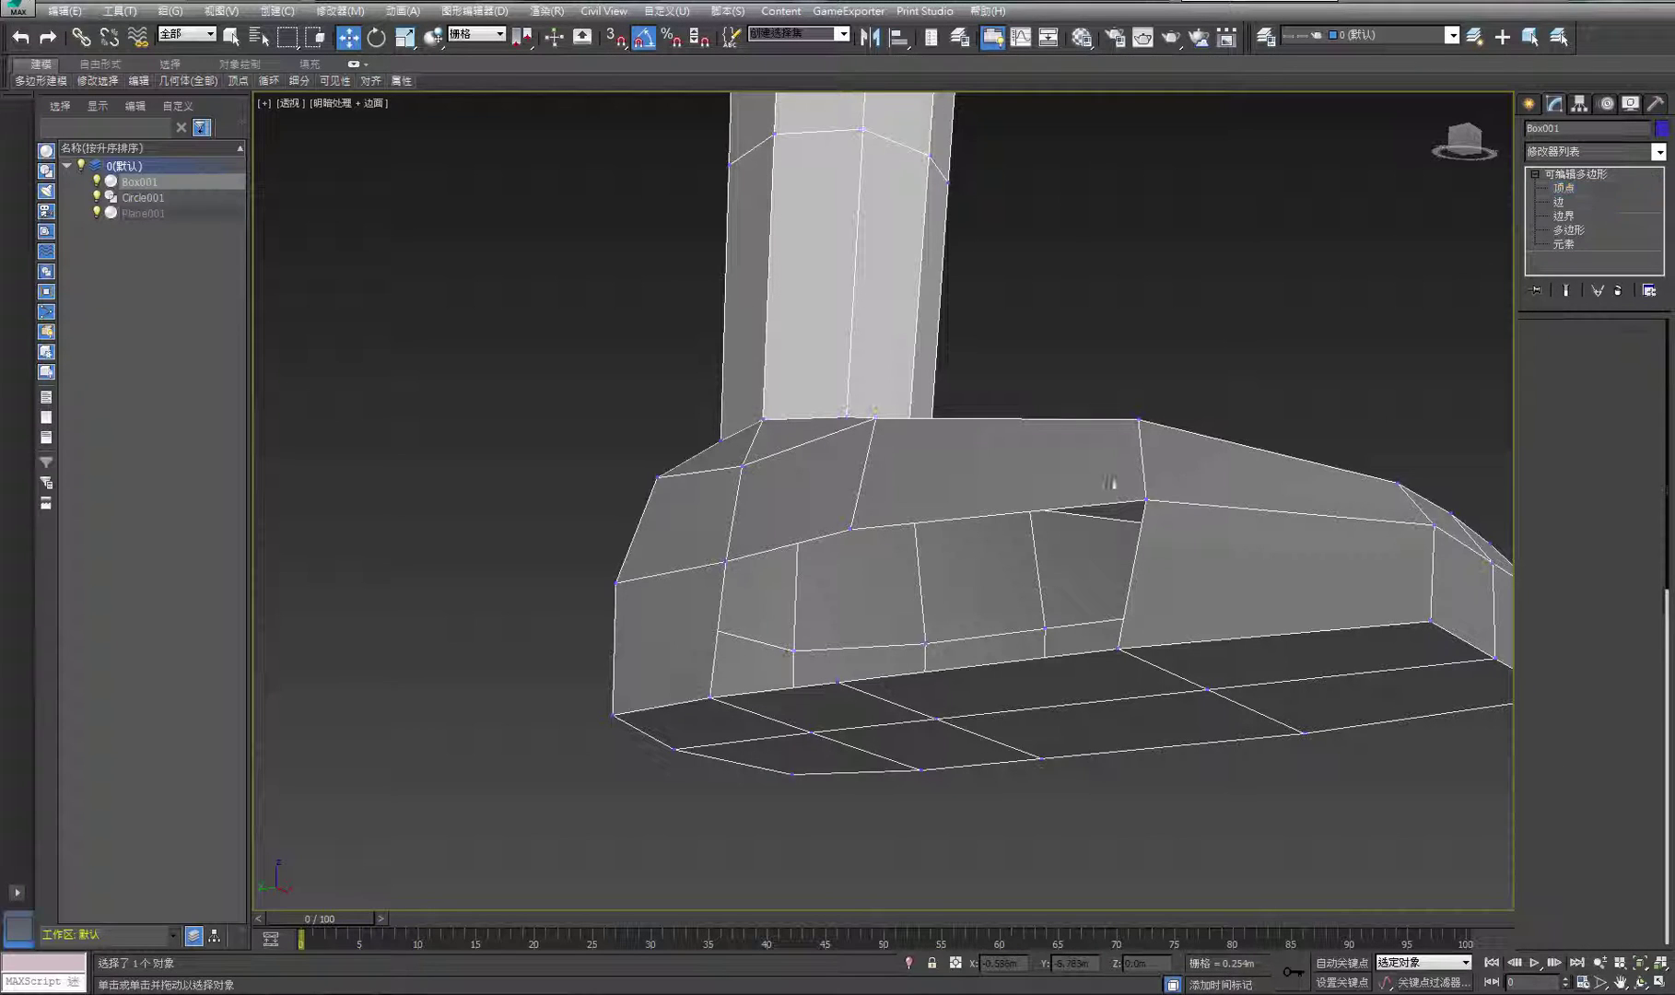
{"action": "left_click", "coordinate": [1109, 513]}
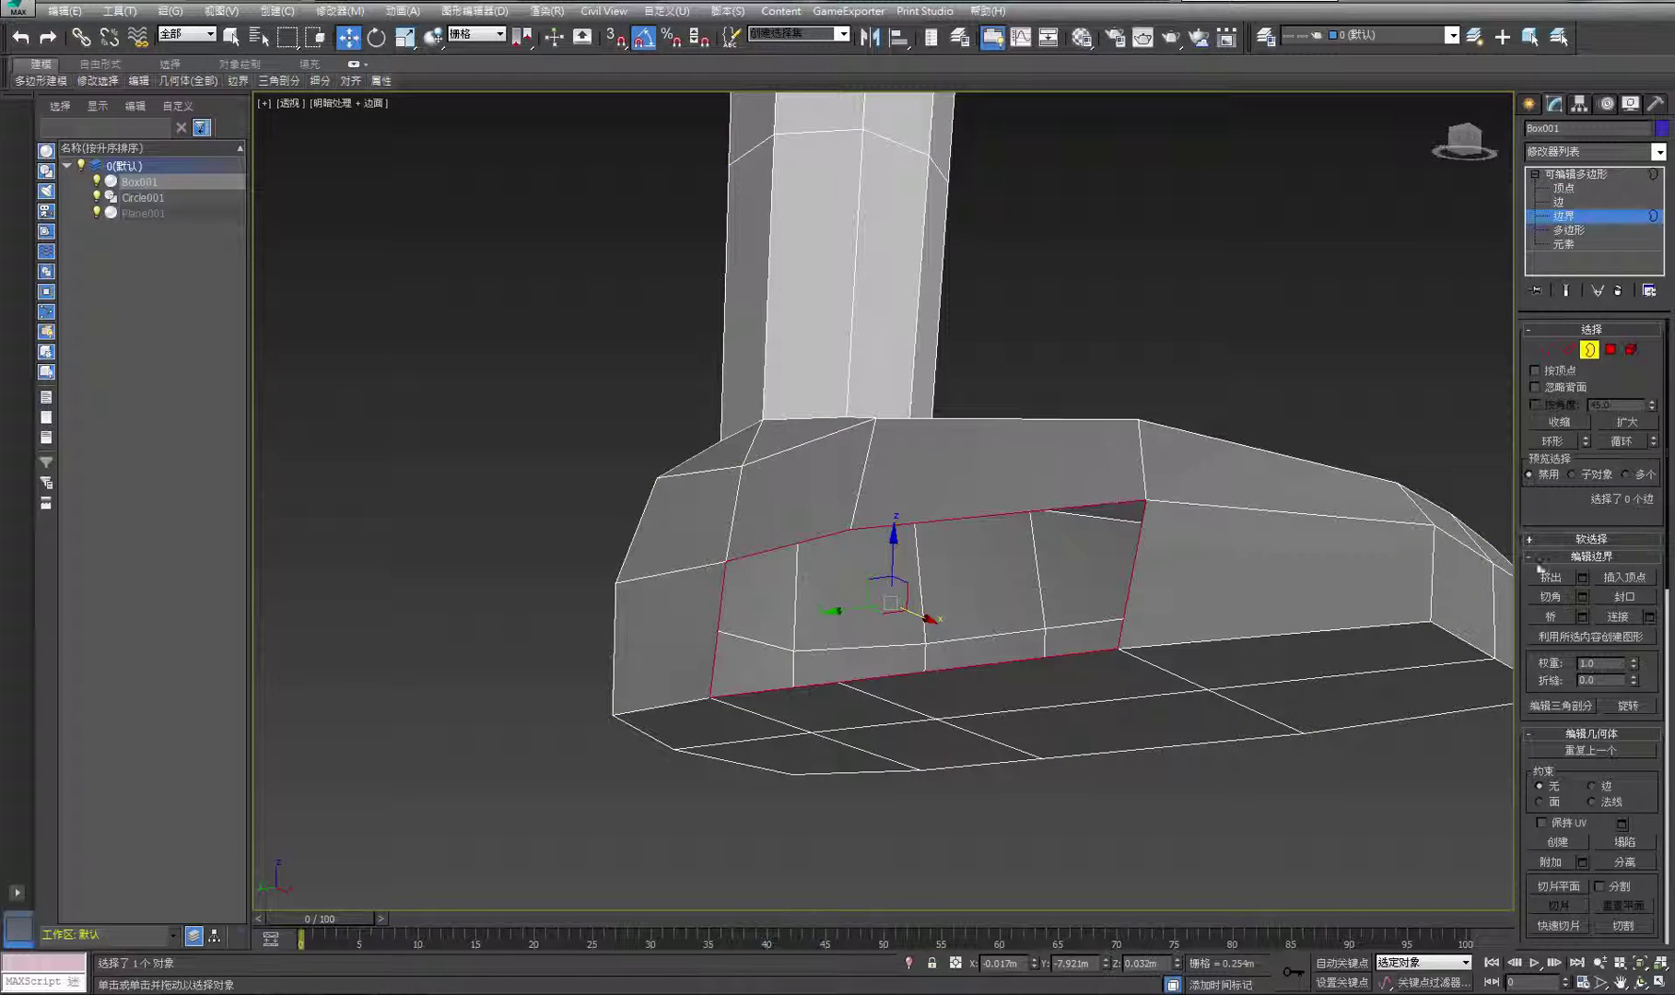
{"action": "left_click", "coordinate": [1624, 597]}
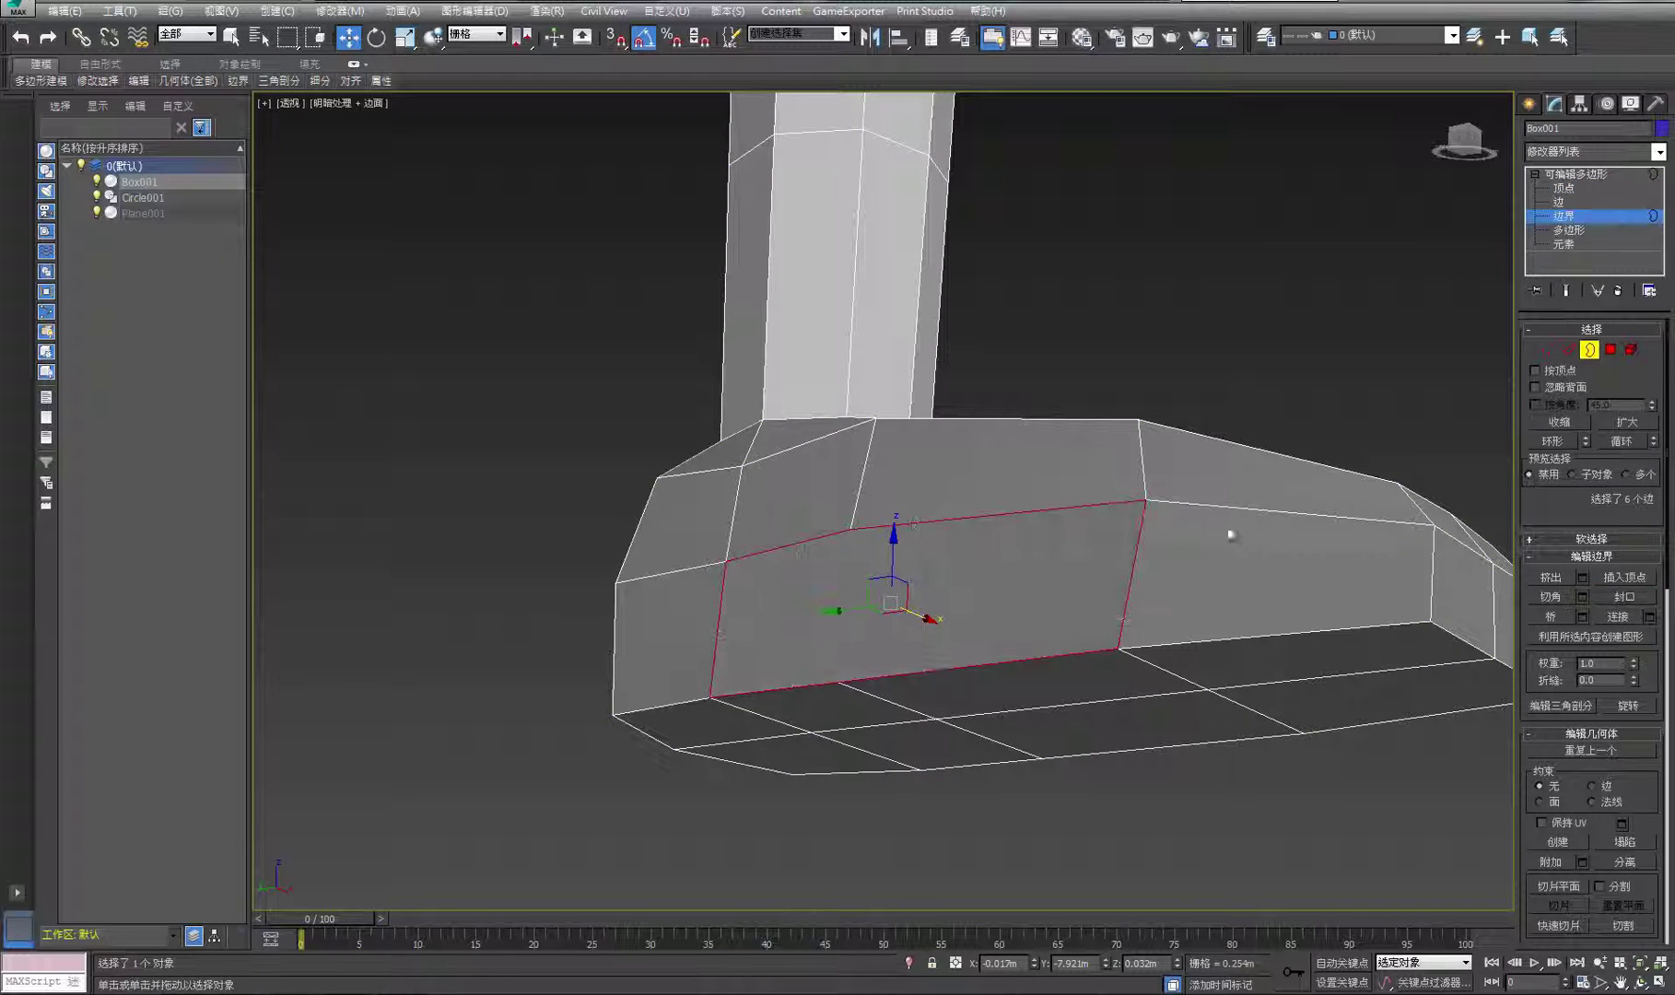
Connect the middle vertices on the upper and lower edges of the new cap polygon, then clear the selection
{"action": "left_click", "coordinate": [1549, 350]}
{"action": "left_click", "coordinate": [850, 529]}
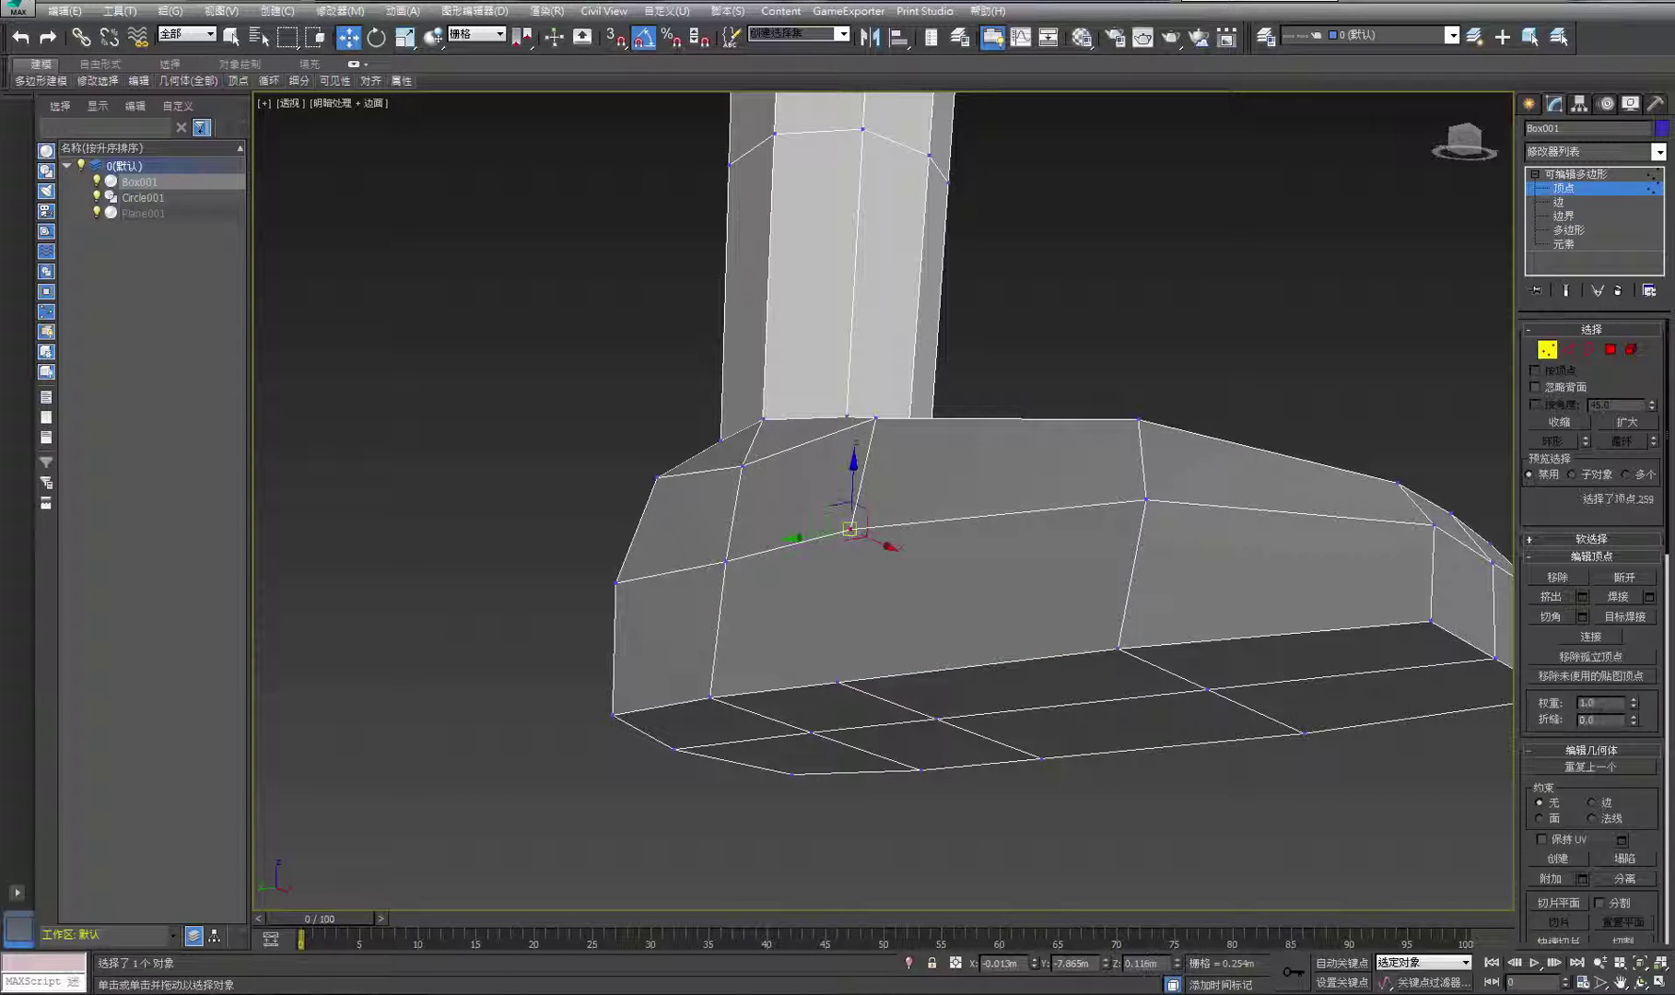
{"action": "left_click", "coordinate": [839, 679], "text": "ctrl"}
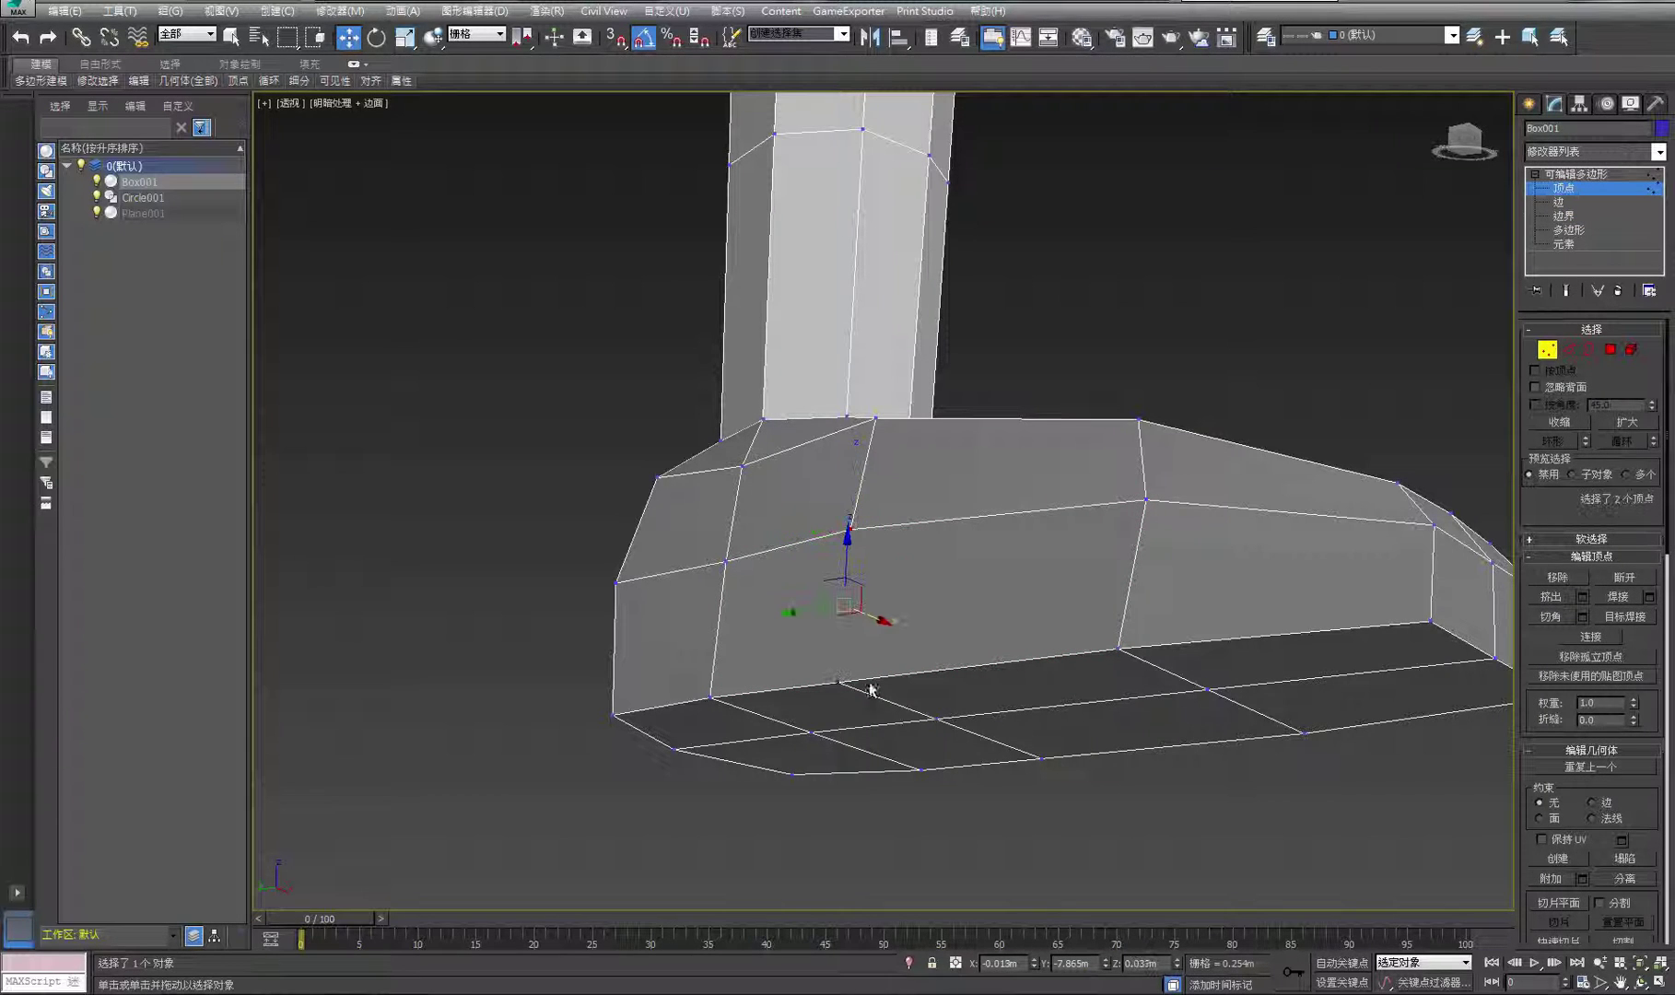
{"action": "left_click", "coordinate": [1592, 636]}
{"action": "left_click", "coordinate": [1276, 422]}
Leave vertex editing and apply a Symmetry modifier to the half character to rebuild the missing side
{"action": "scroll", "coordinate": [1339, 599], "scroll_direction": "down", "scroll_amount": 10}
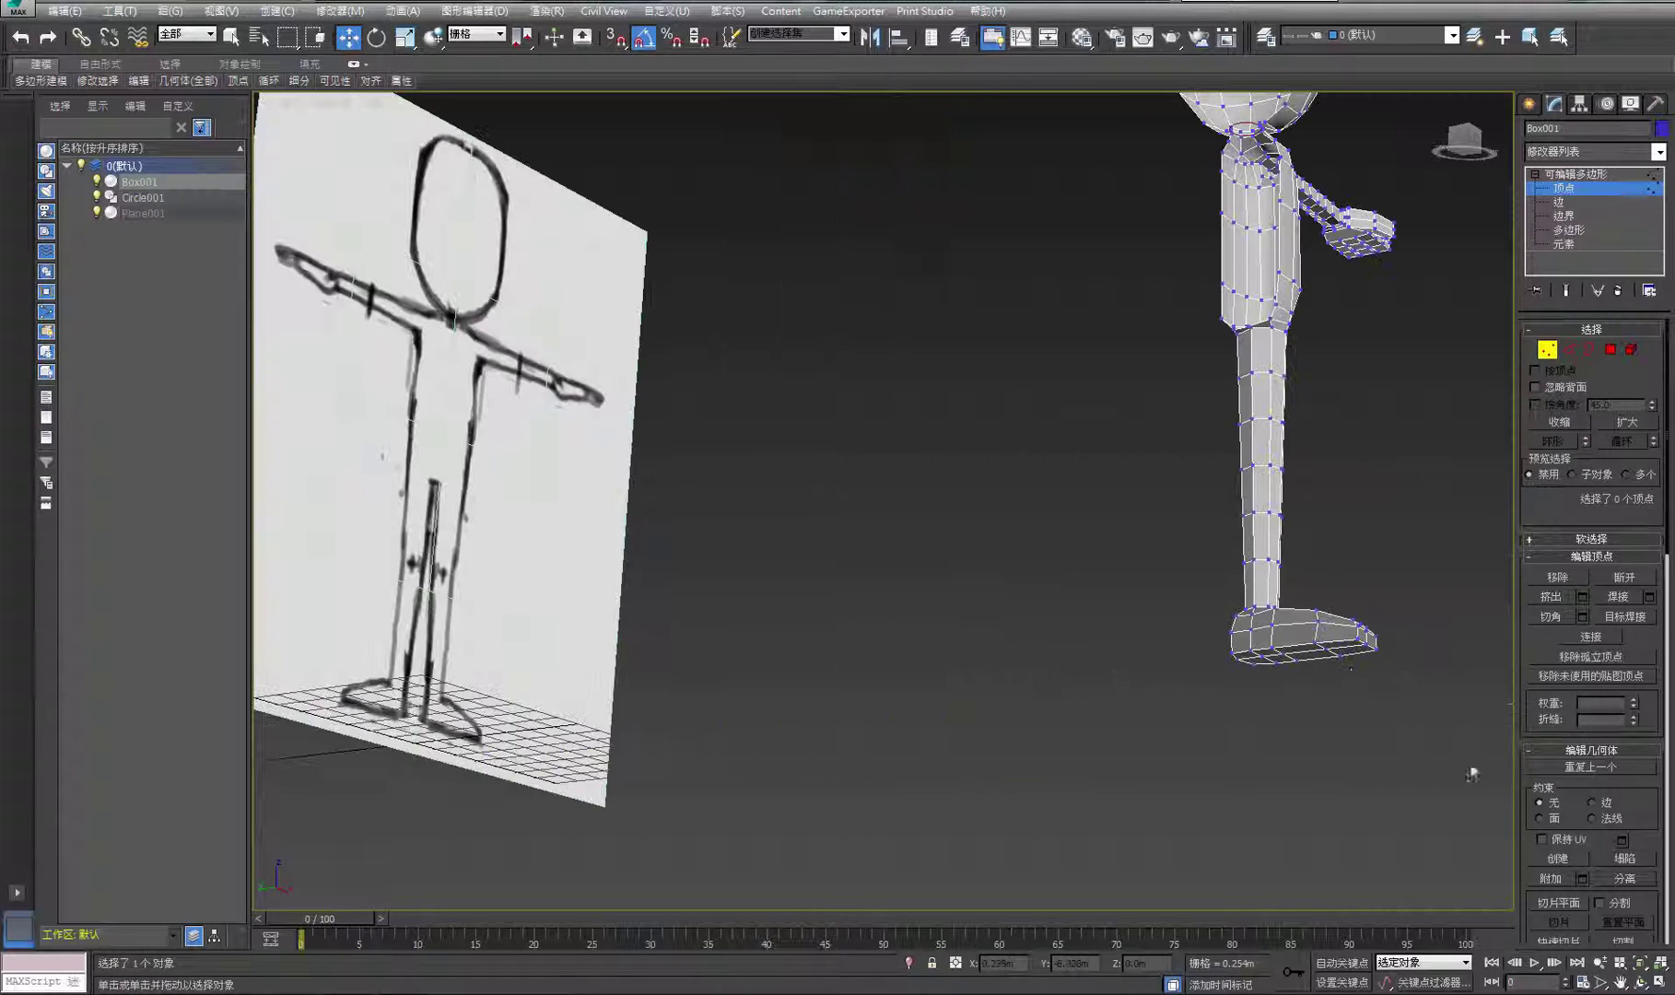
{"action": "left_click", "coordinate": [1640, 983]}
{"action": "left_click_drag", "start_coordinate": [1152, 516], "coordinate": [1198, 605]}
{"action": "middle_click_drag", "start_coordinate": [1198, 605], "coordinate": [1053, 789]}
{"action": "right_click", "coordinate": [1256, 554]}
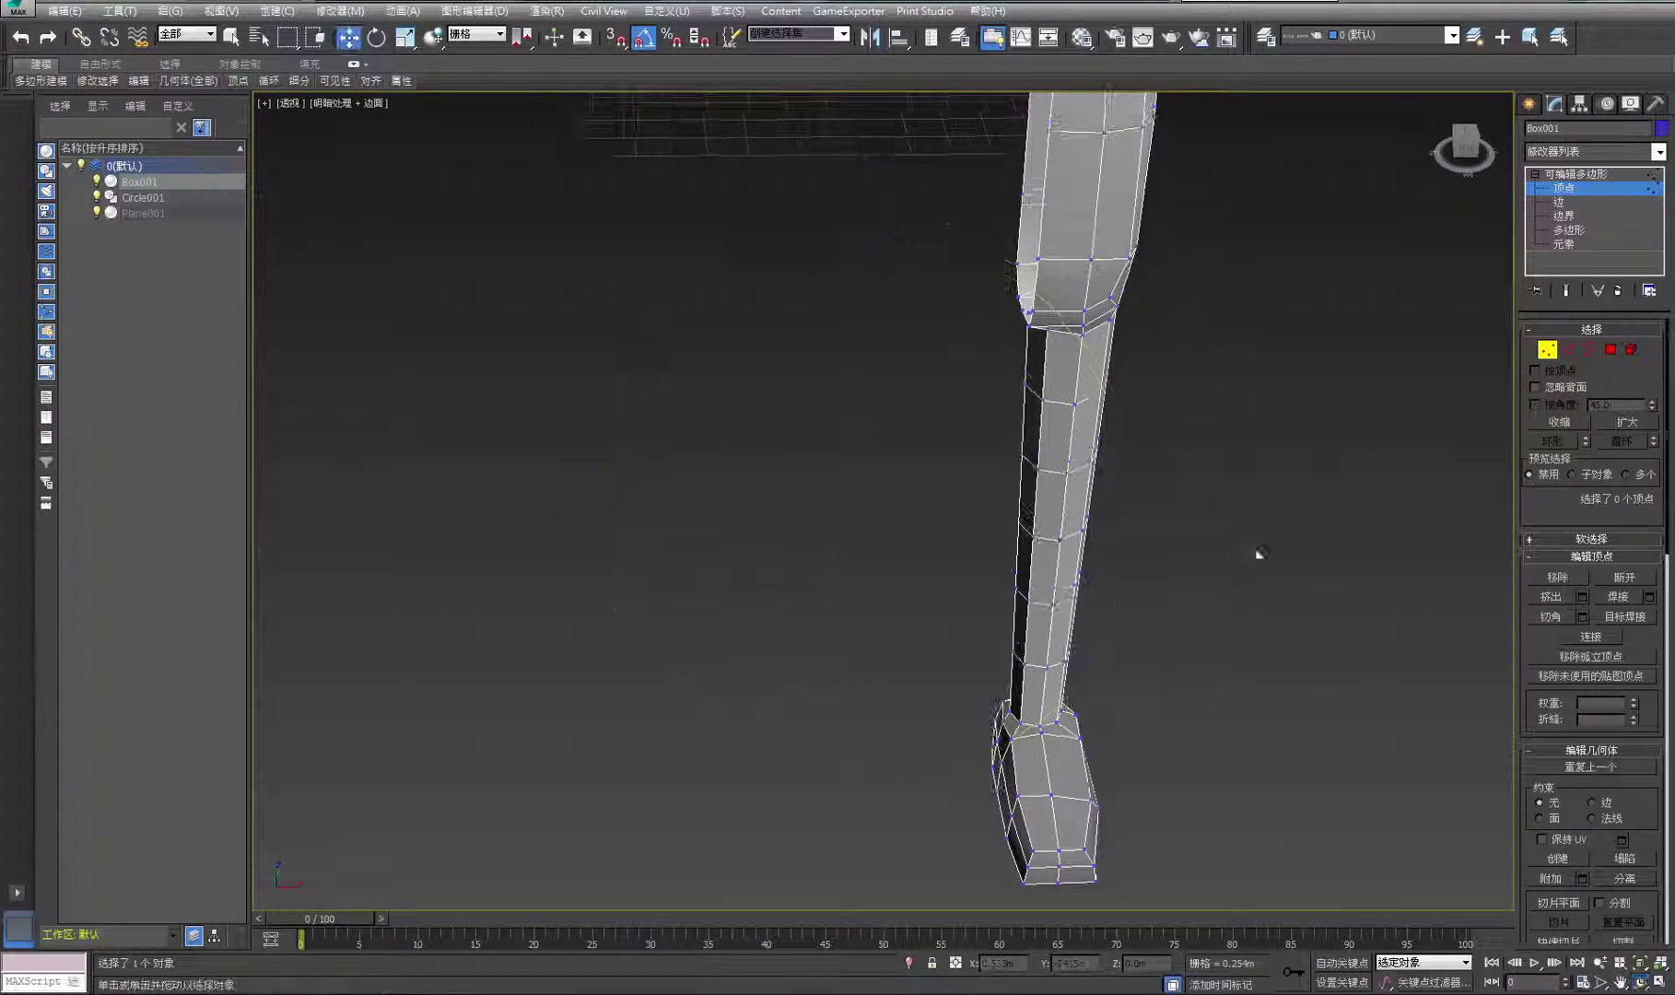
{"action": "left_click", "coordinate": [1594, 175]}
{"action": "scroll", "coordinate": [1280, 502], "scroll_direction": "down", "scroll_amount": 10}
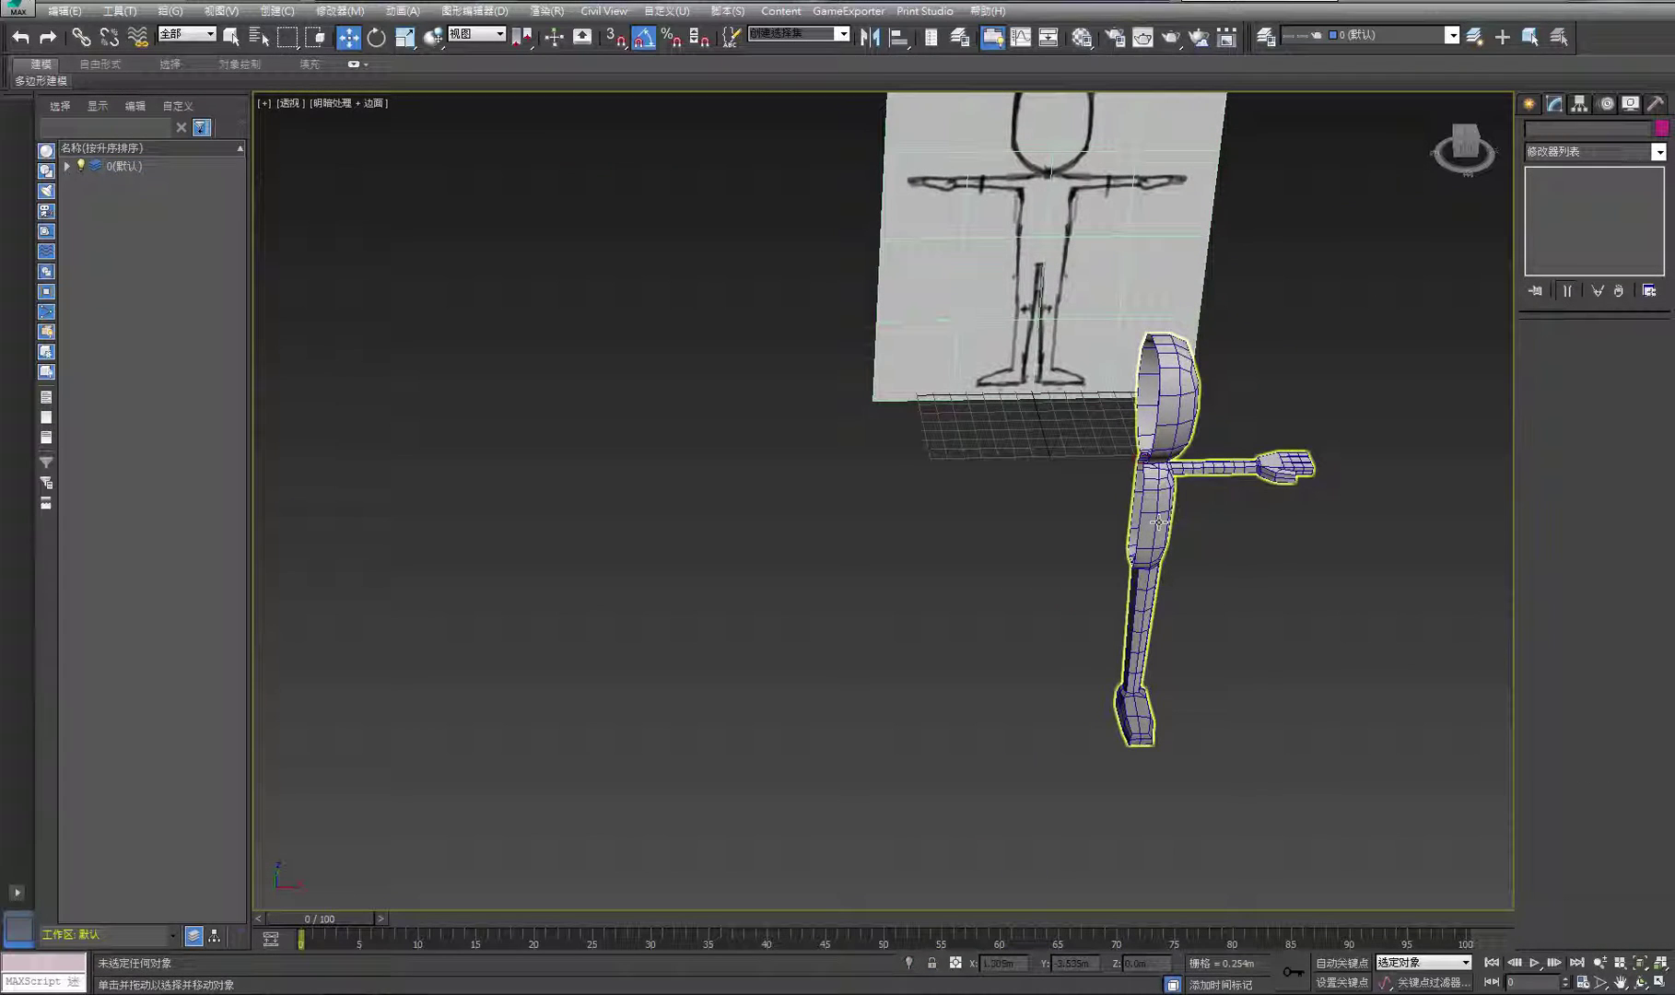
{"action": "left_click", "coordinate": [1658, 151]}
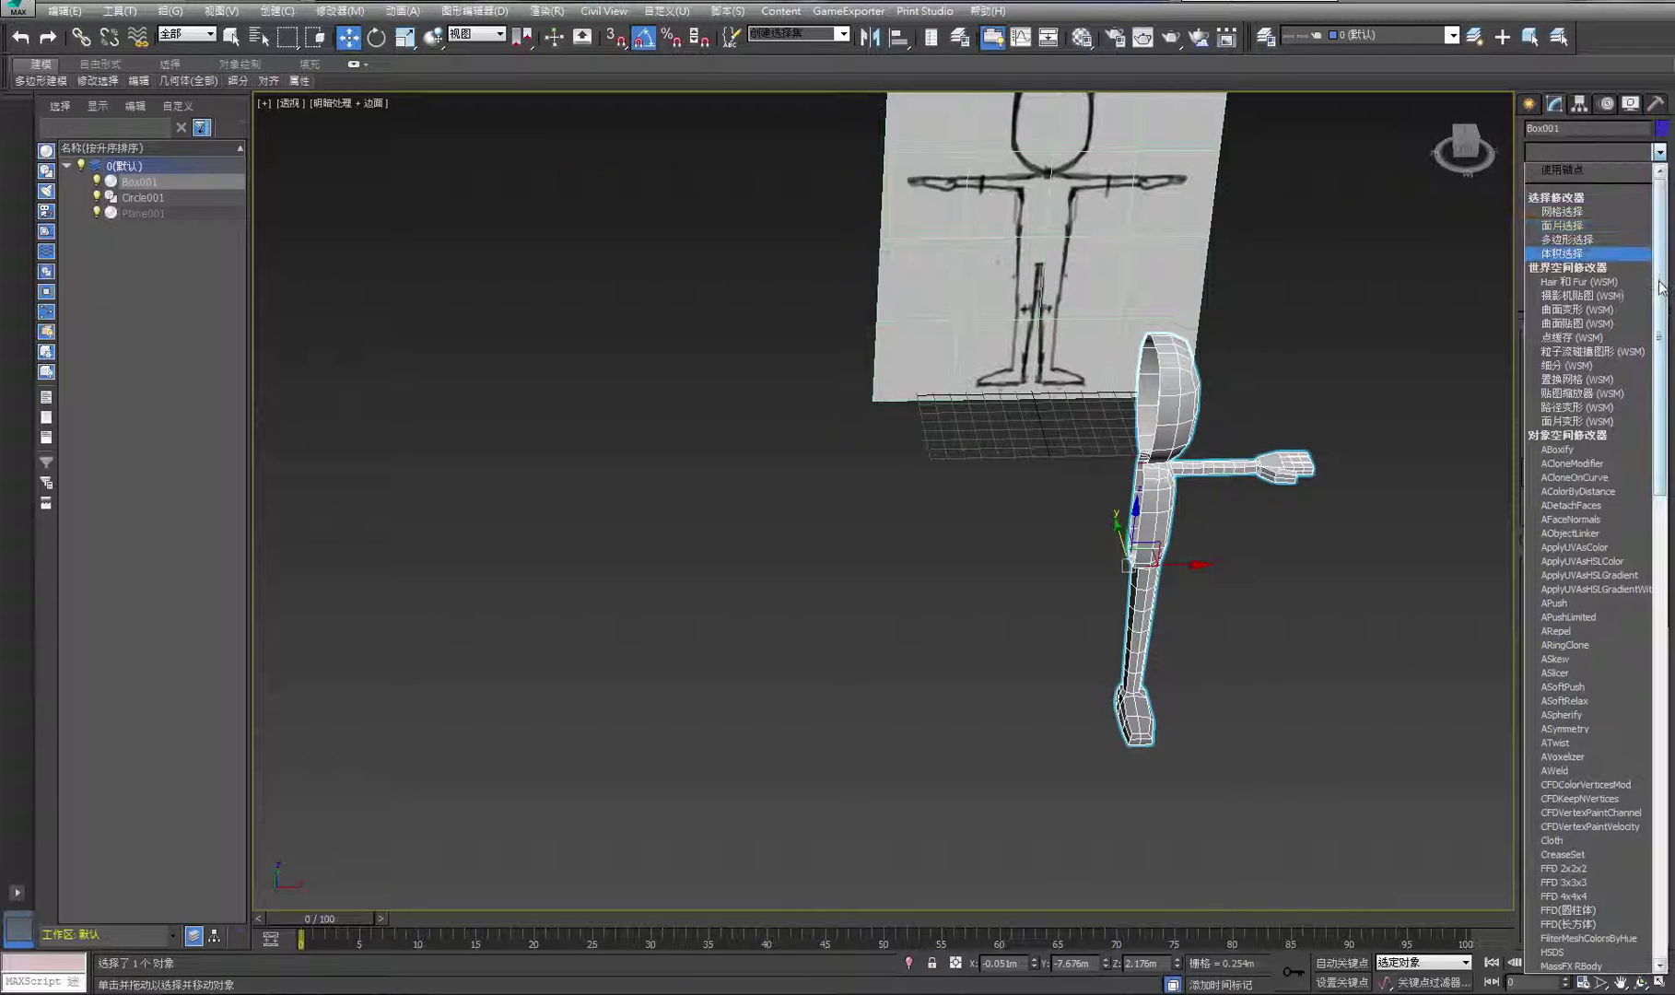
{"action": "left_click", "coordinate": [523, 159]}
{"action": "left_click", "coordinate": [341, 12]}
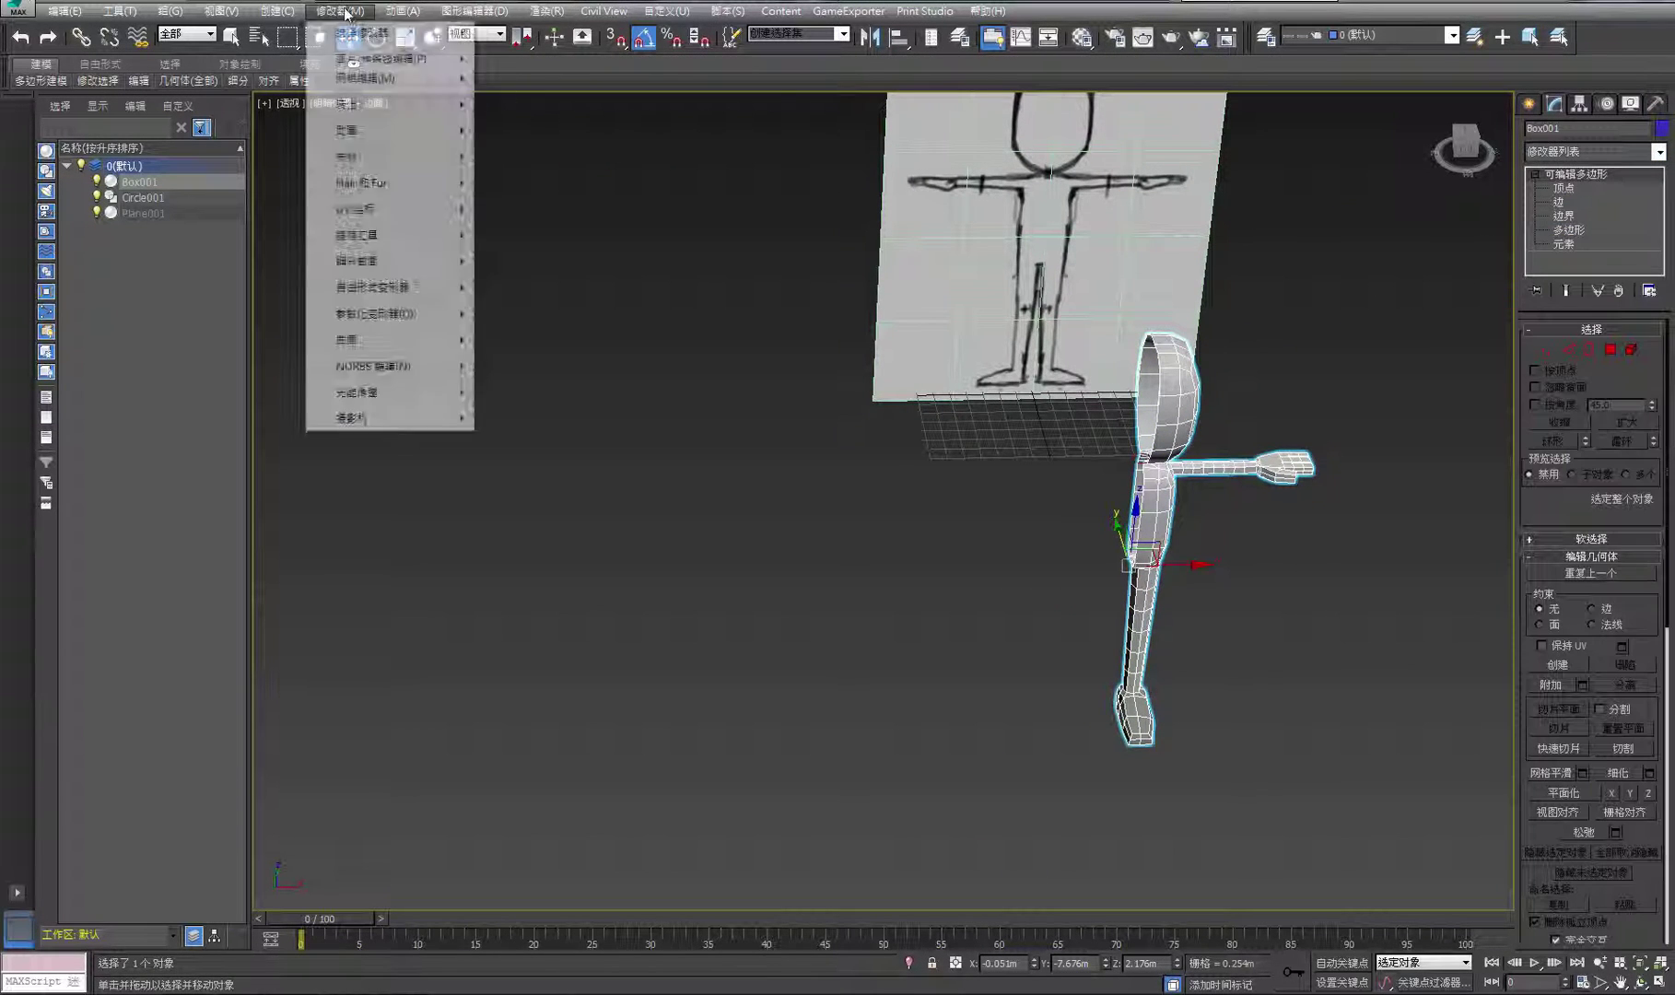
{"action": "mouse_move", "coordinate": [387, 81]}
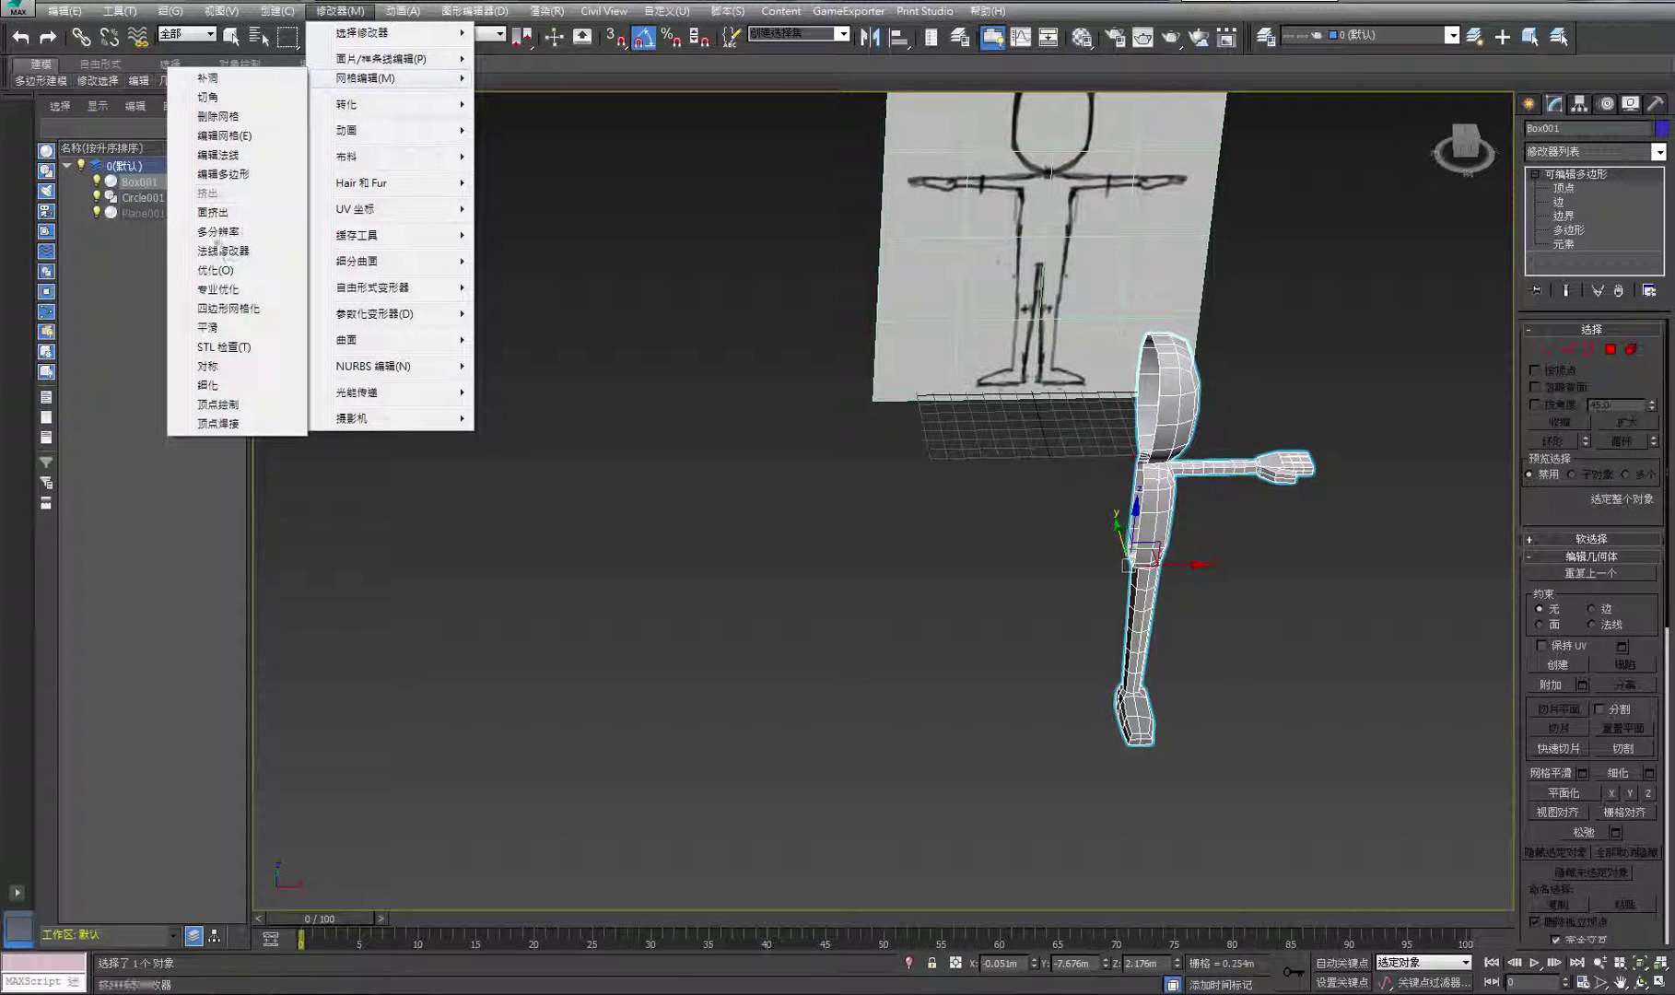
{"action": "left_click", "coordinate": [208, 366]}
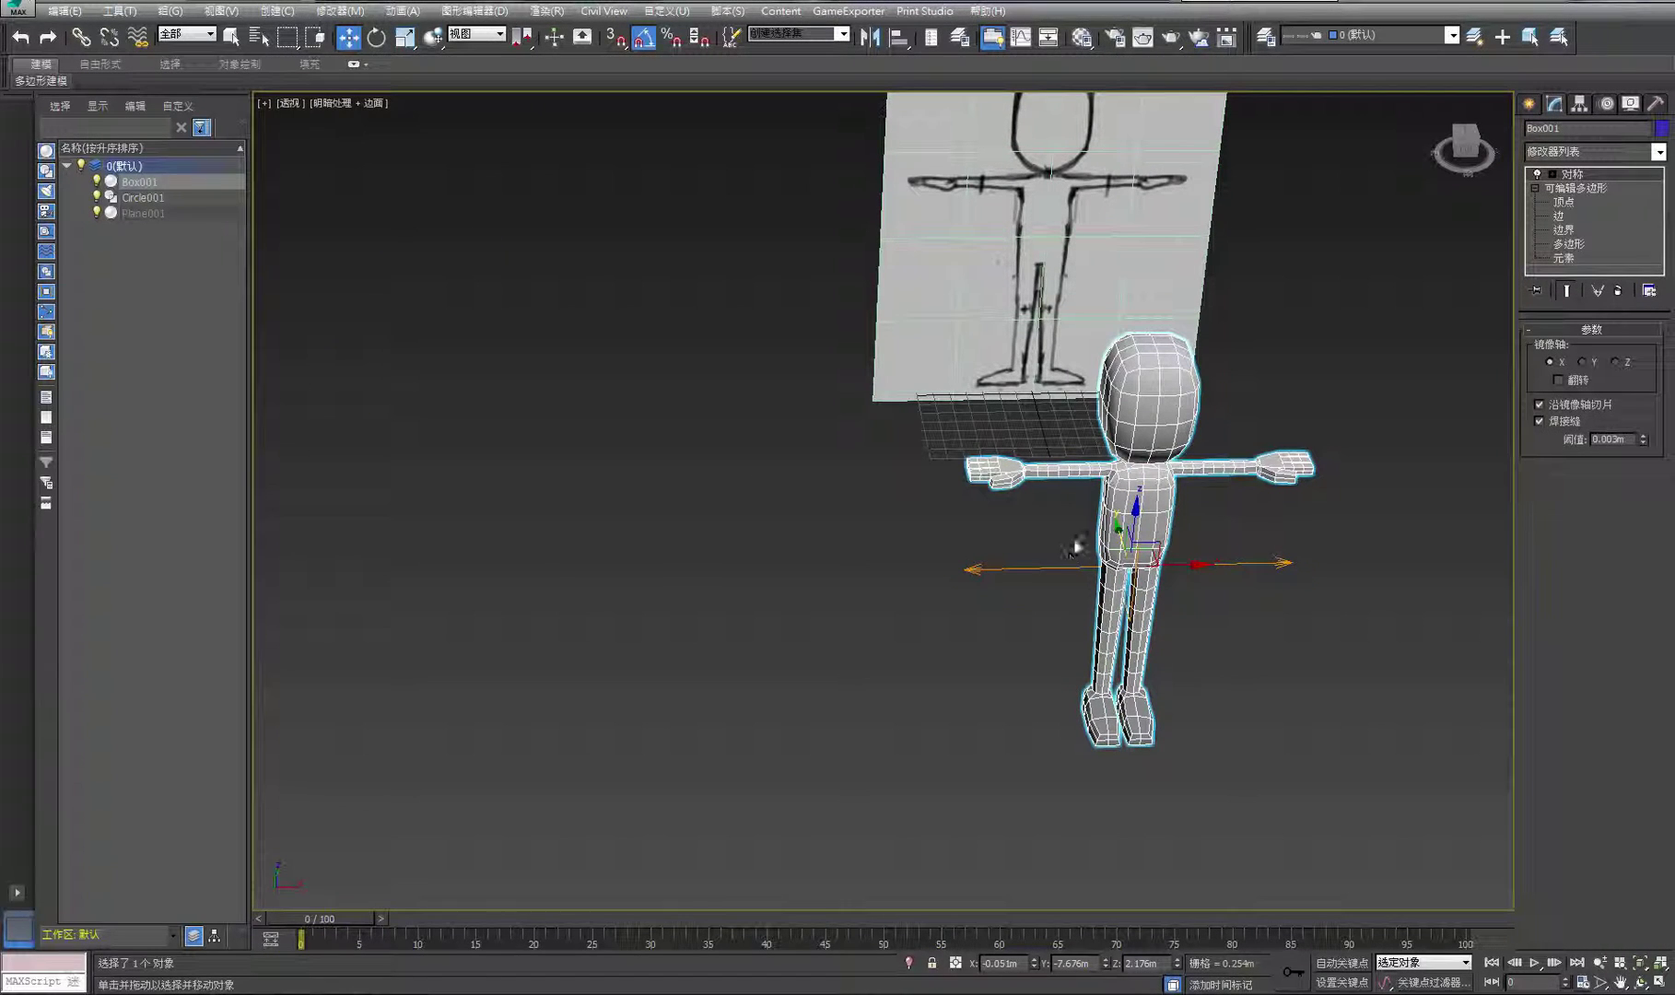
Deselect the mirrored character and examine its feet, legs and whole body from the front
{"action": "left_click", "coordinate": [1303, 669]}
{"action": "scroll", "coordinate": [1294, 660], "scroll_direction": "up", "scroll_amount": 5}
{"action": "middle_click_drag", "start_coordinate": [829, 875], "coordinate": [855, 654]}
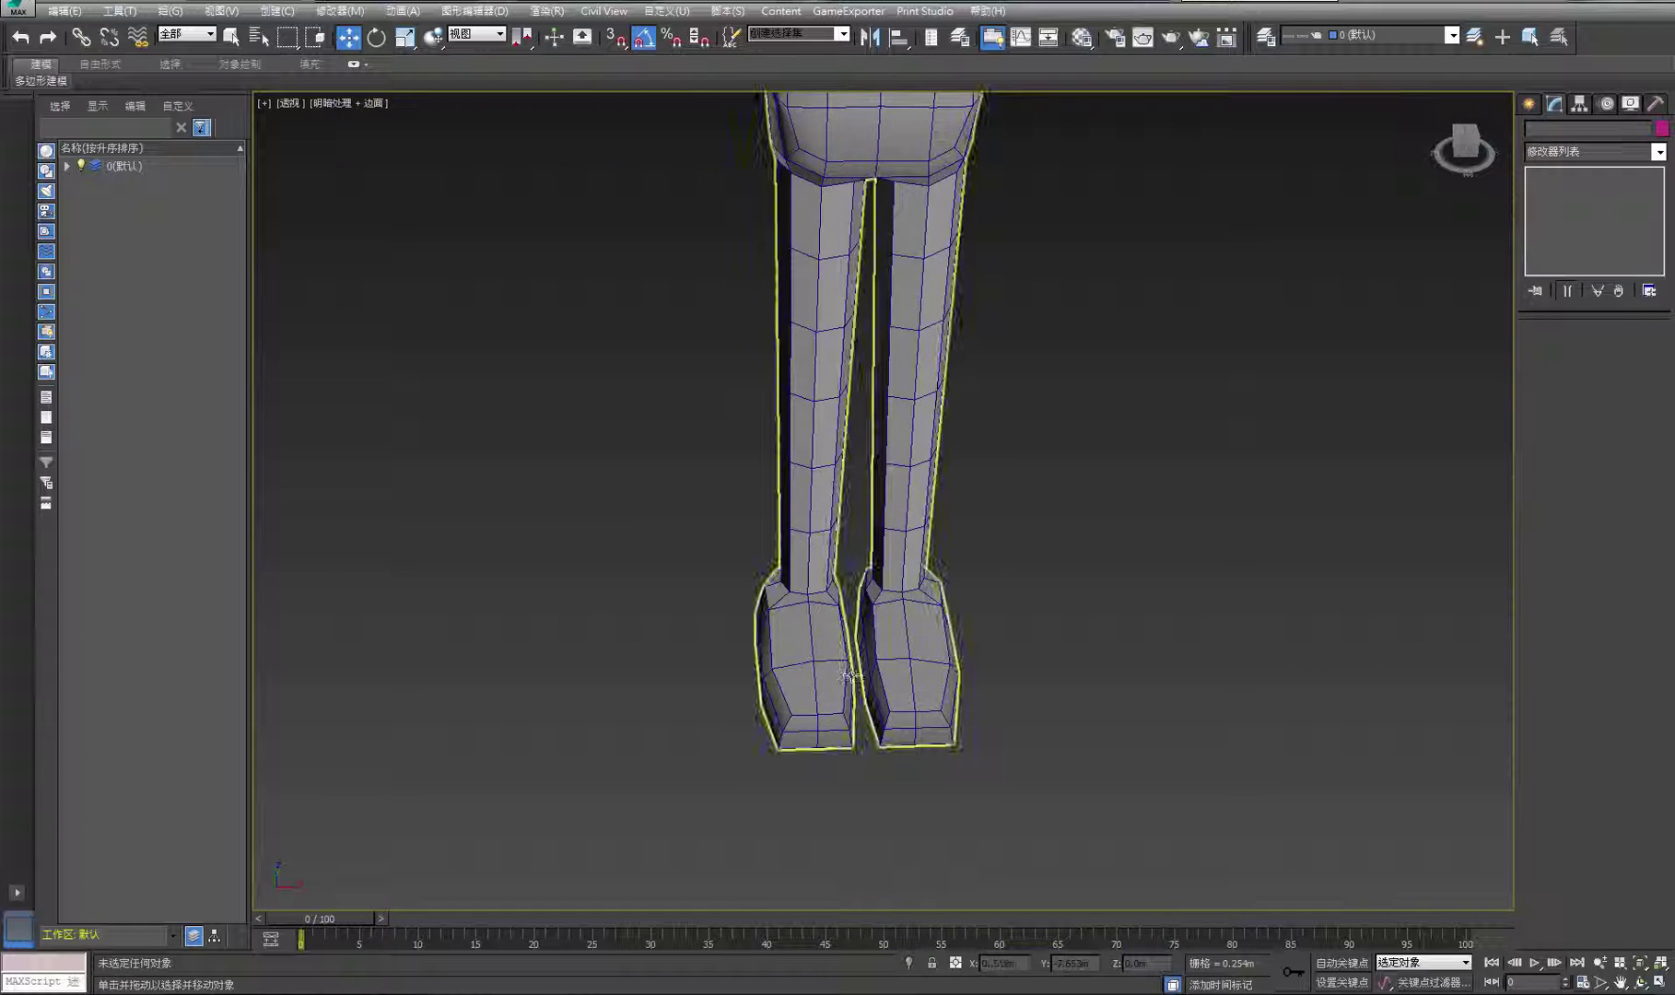
{"action": "scroll", "coordinate": [855, 656], "scroll_direction": "up", "scroll_amount": 3}
{"action": "scroll", "coordinate": [860, 638], "scroll_direction": "down", "scroll_amount": 10}
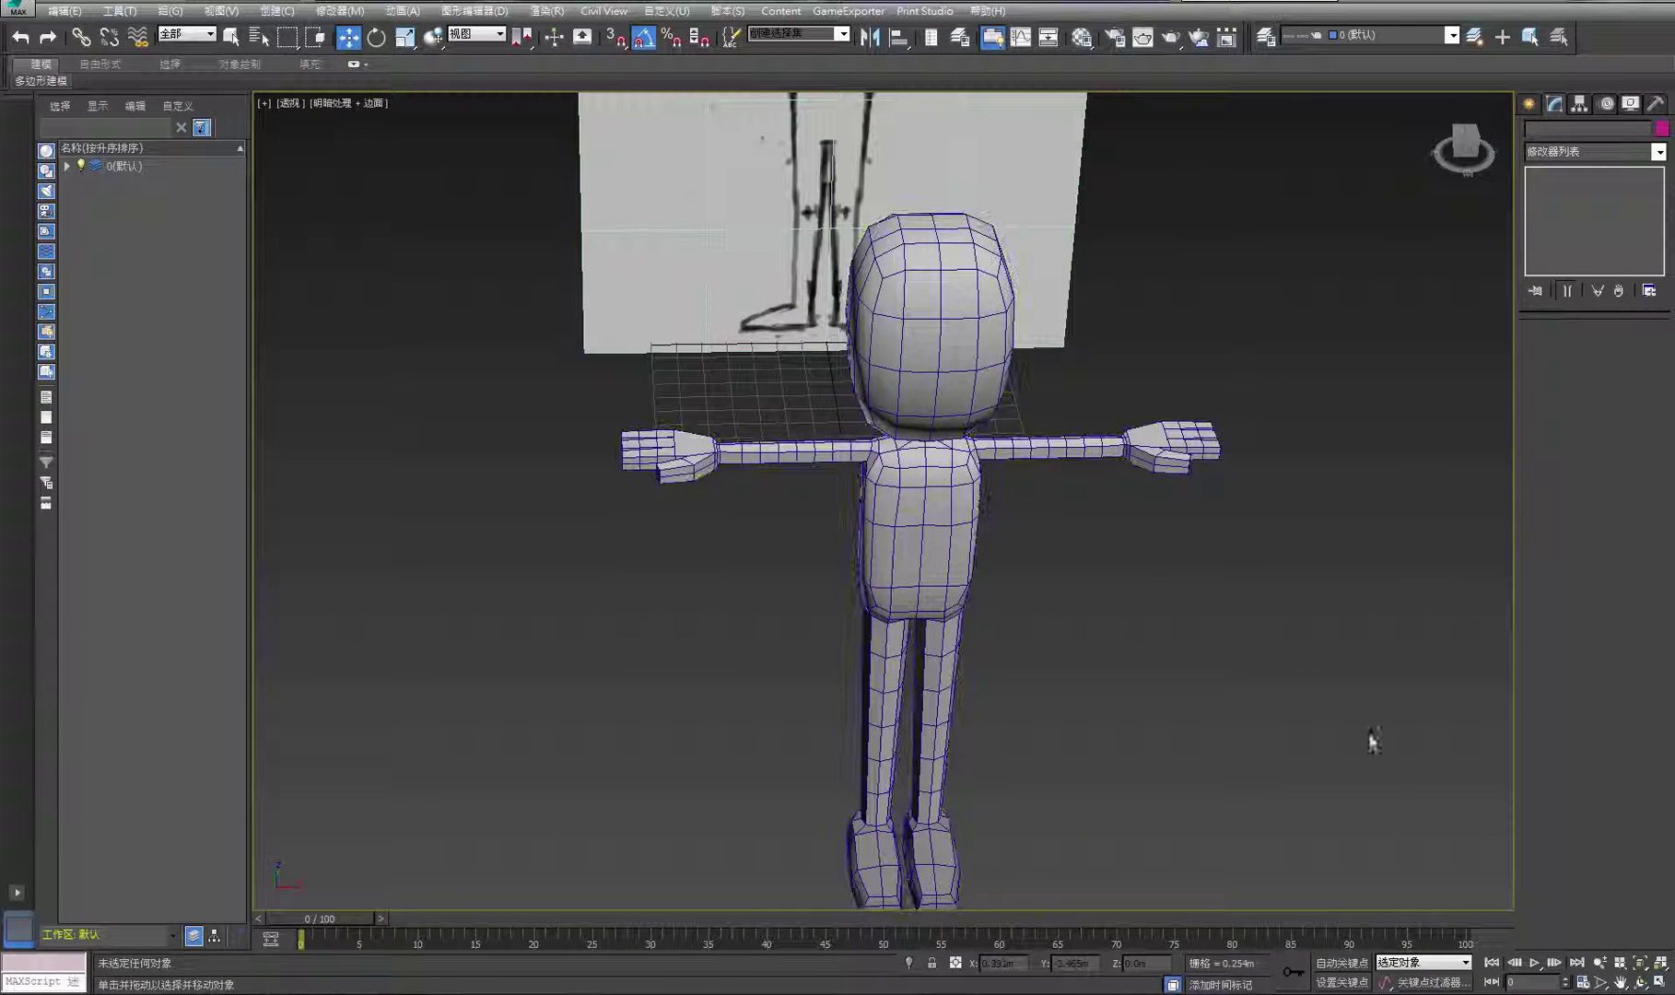
{"action": "left_click", "coordinate": [1641, 981]}
{"action": "left_click_drag", "start_coordinate": [960, 512], "coordinate": [963, 475]}
{"action": "middle_click_drag", "start_coordinate": [963, 476], "coordinate": [986, 689]}
{"action": "right_click", "coordinate": [1214, 376]}
{"action": "middle_click_drag", "start_coordinate": [1196, 441], "coordinate": [1193, 571]}
Apply a TurboSmooth modifier to the mirrored character, then deselect it and check the smoothed body from the front
{"action": "left_click", "coordinate": [967, 470]}
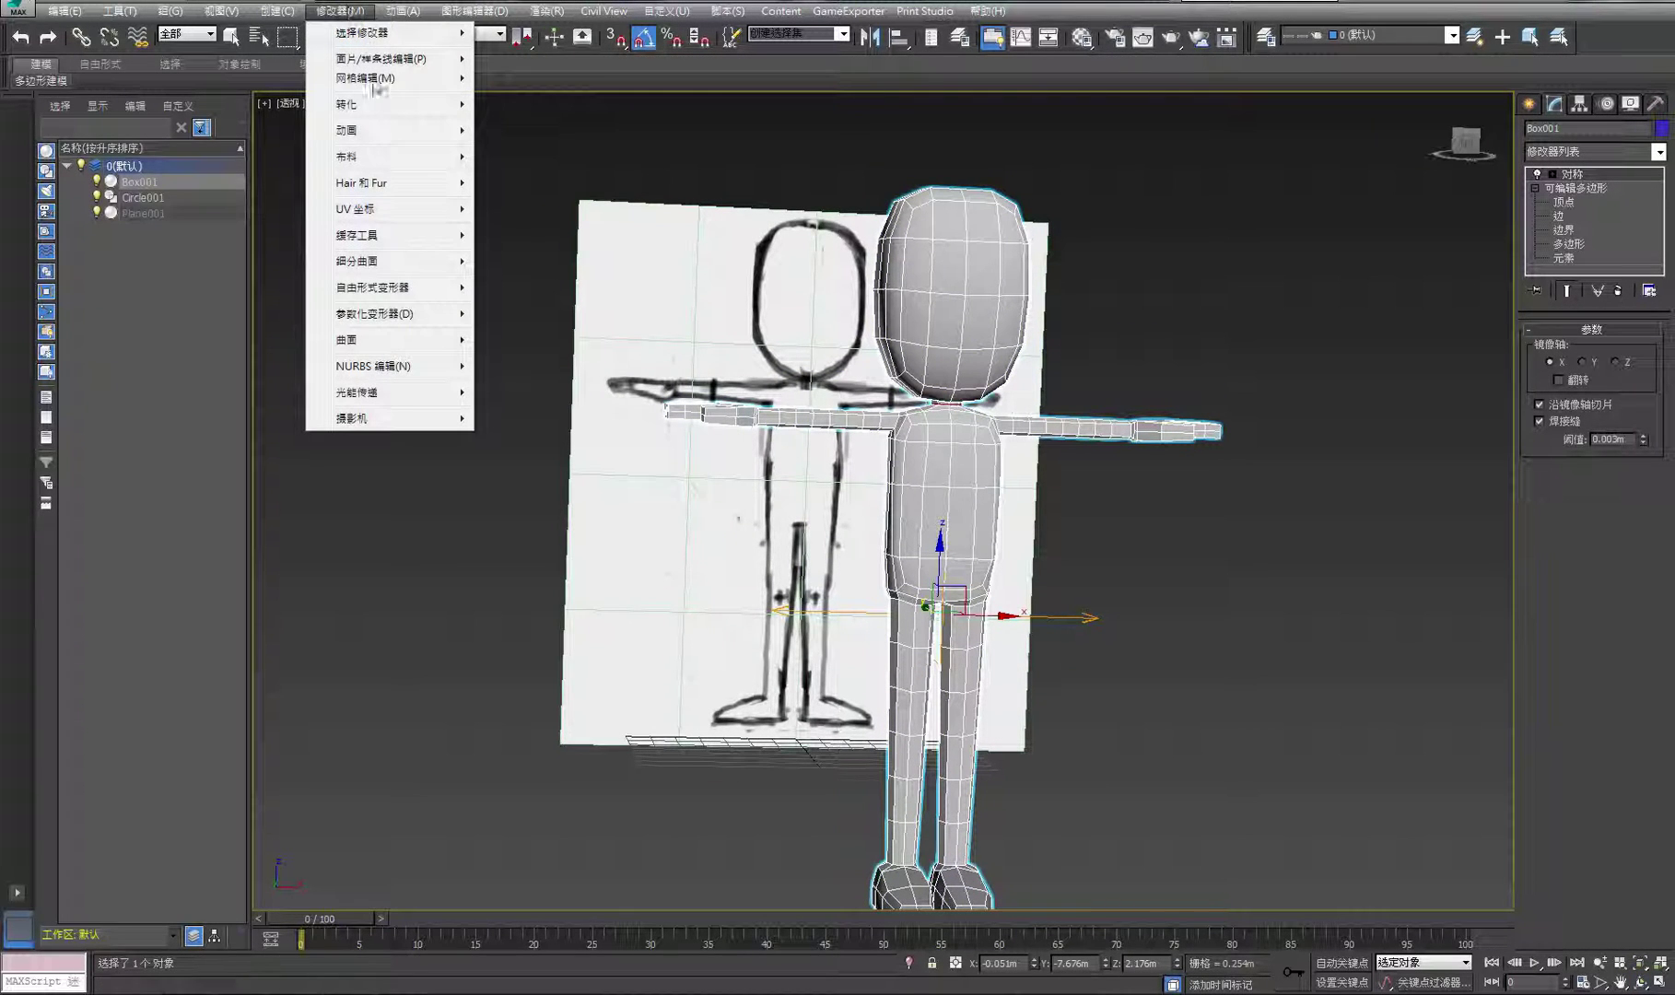
{"action": "mouse_move", "coordinate": [380, 135]}
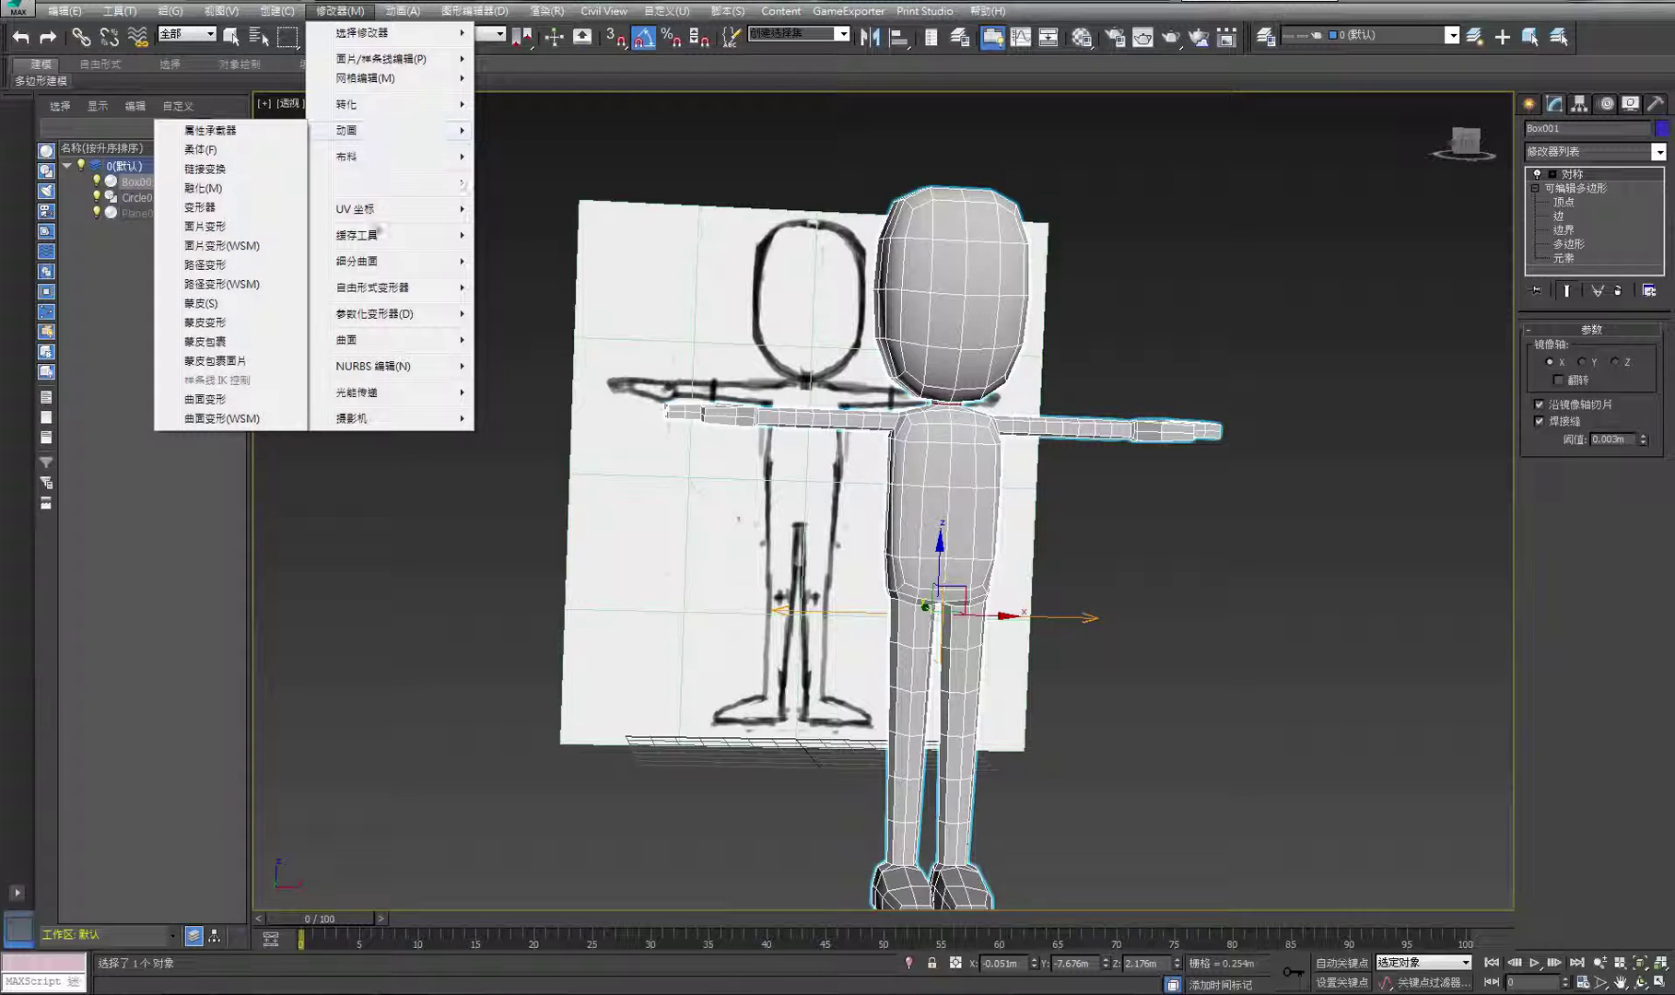
{"action": "mouse_move", "coordinate": [369, 262]}
{"action": "left_click", "coordinate": [219, 358]}
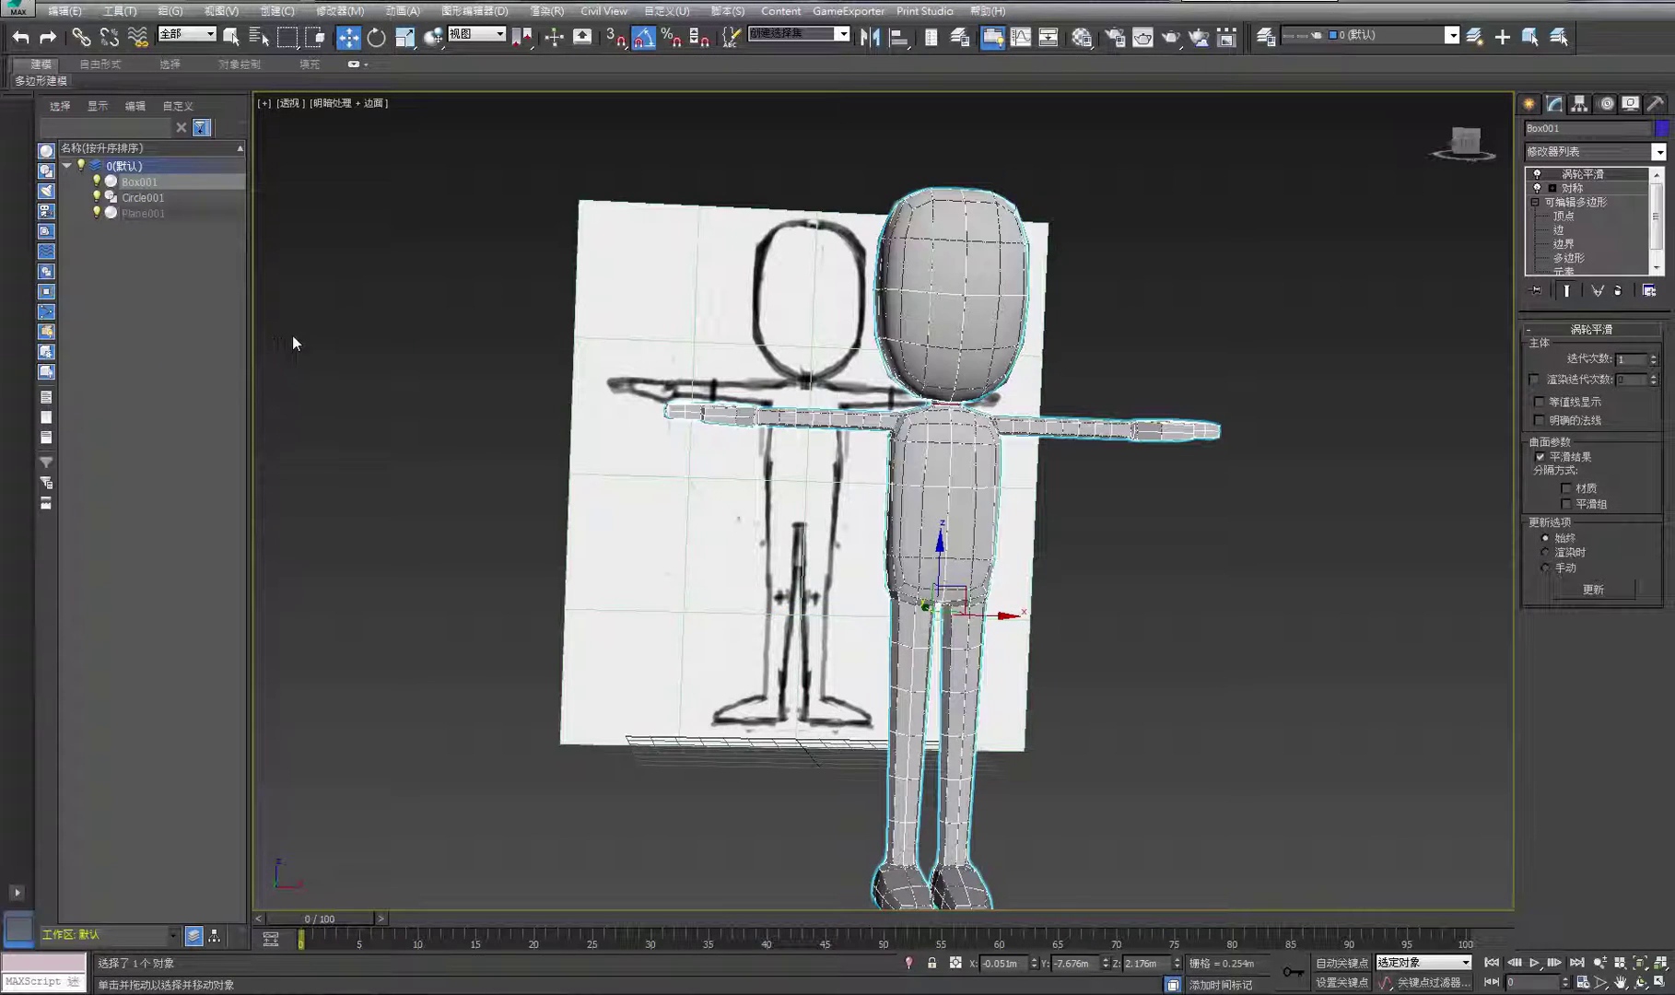
{"action": "left_click", "coordinate": [1121, 332]}
{"action": "middle_click_drag", "start_coordinate": [1147, 393], "coordinate": [1187, 445]}
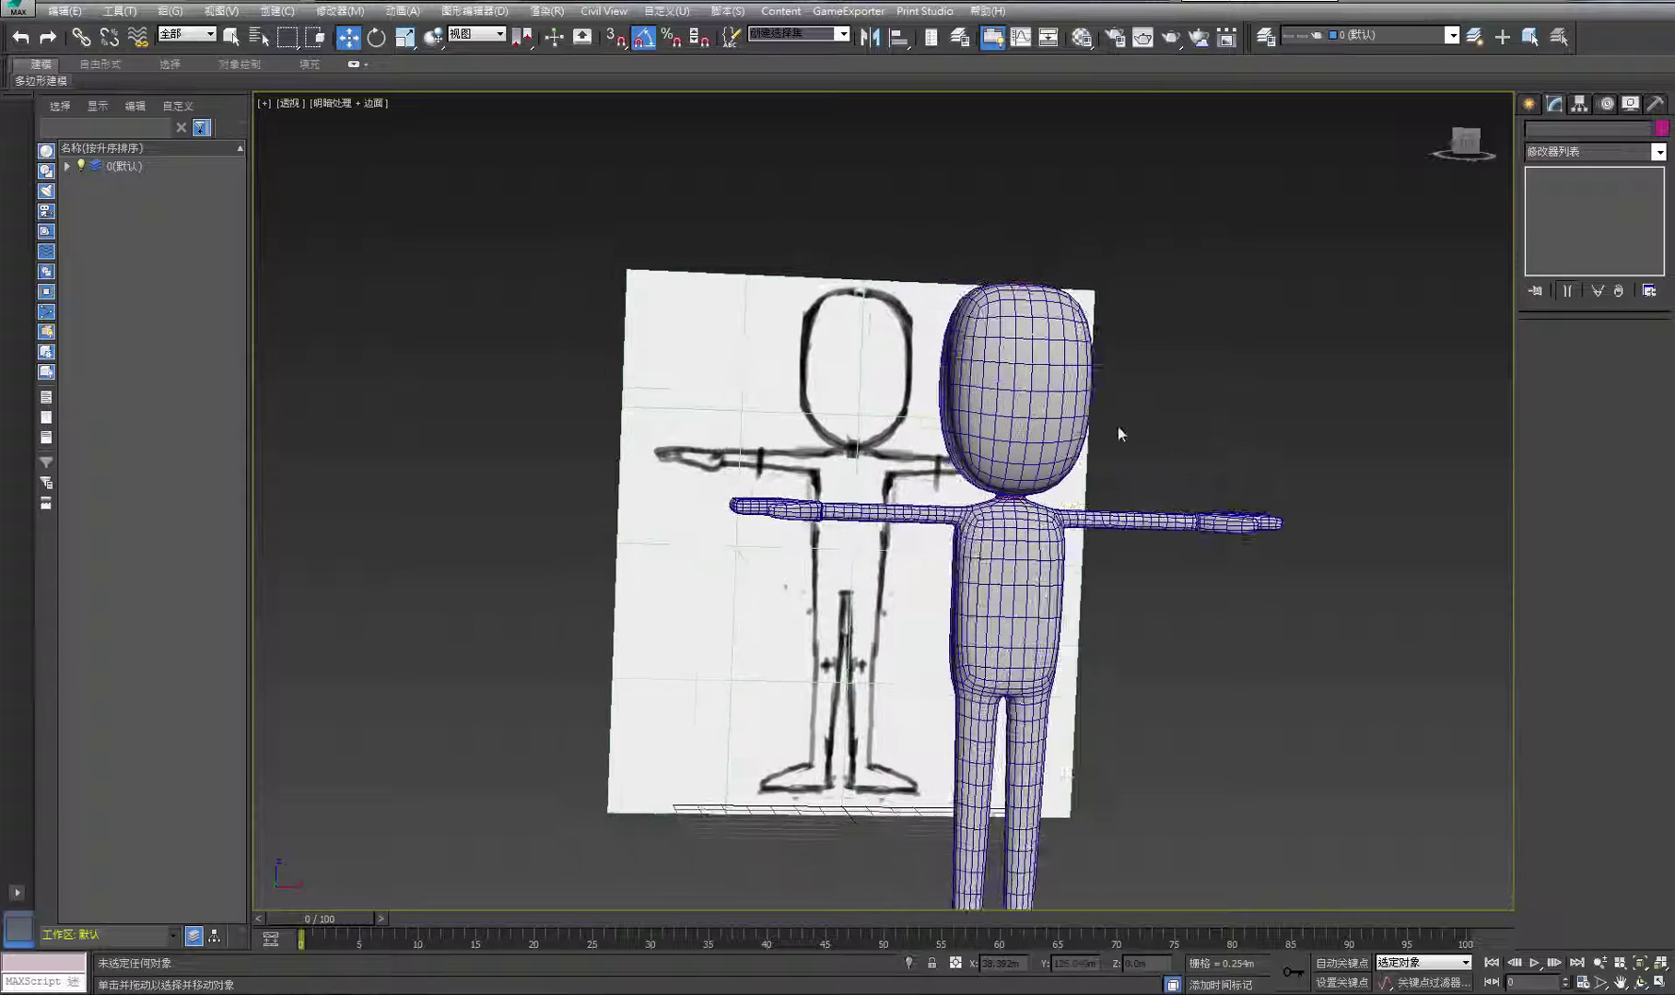
{"action": "middle_click_drag", "start_coordinate": [1289, 666], "coordinate": [1181, 524]}
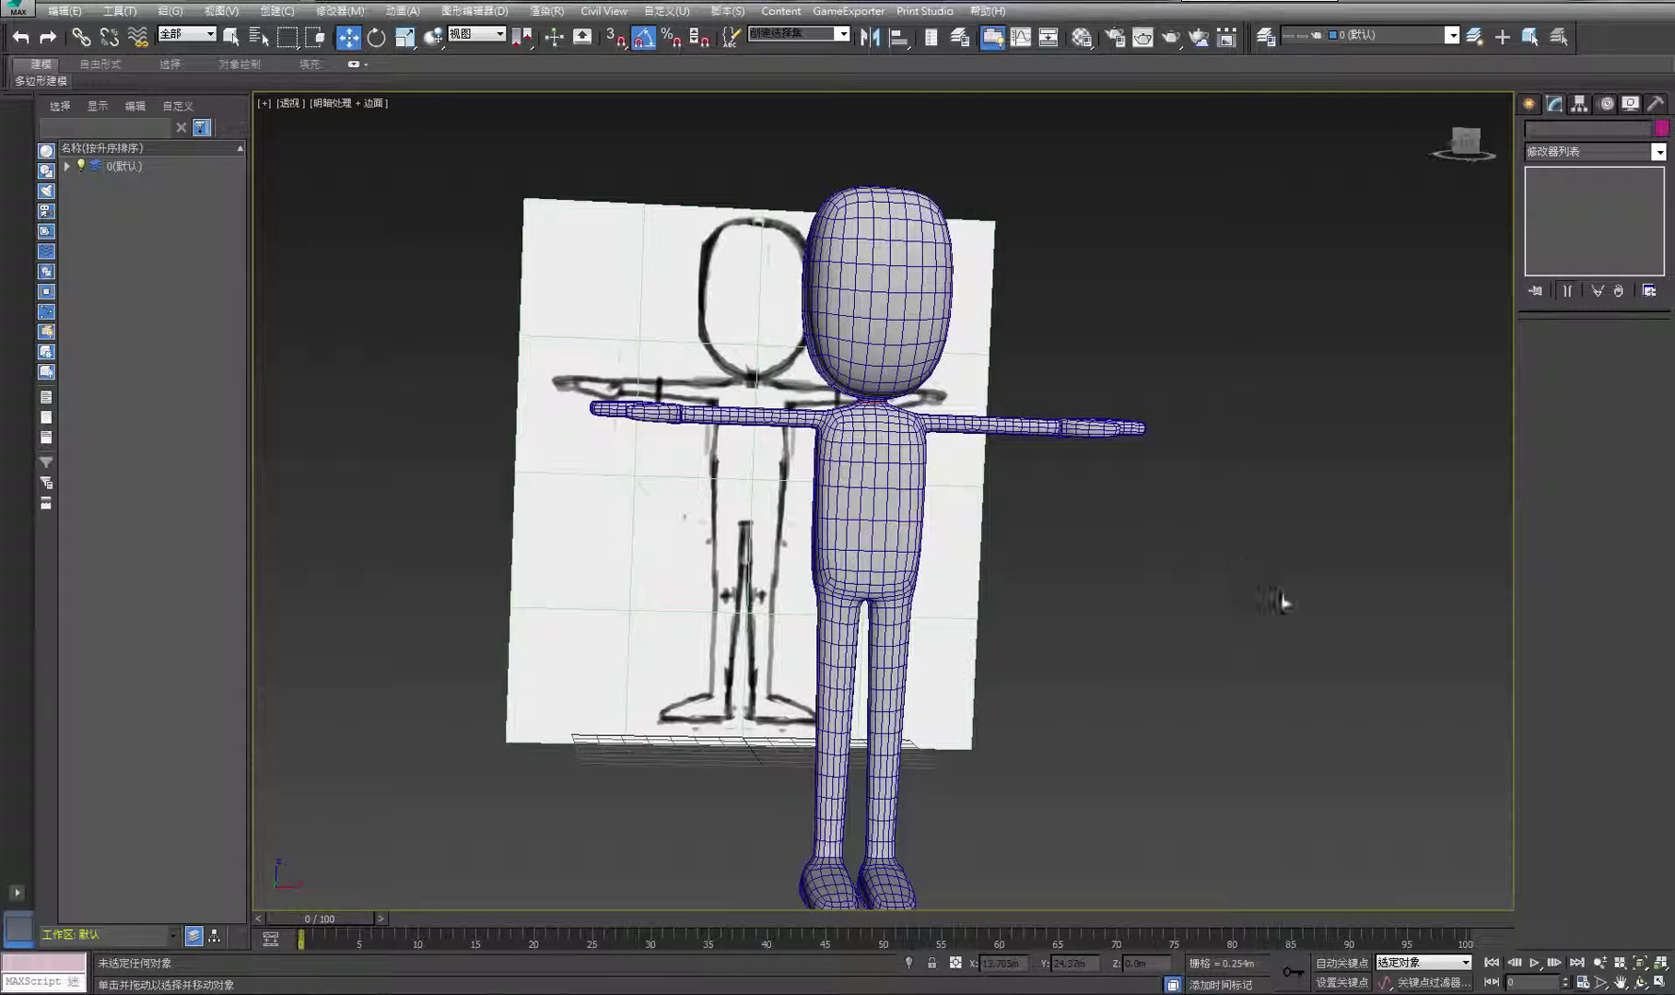
{"action": "left_click", "coordinate": [1639, 982]}
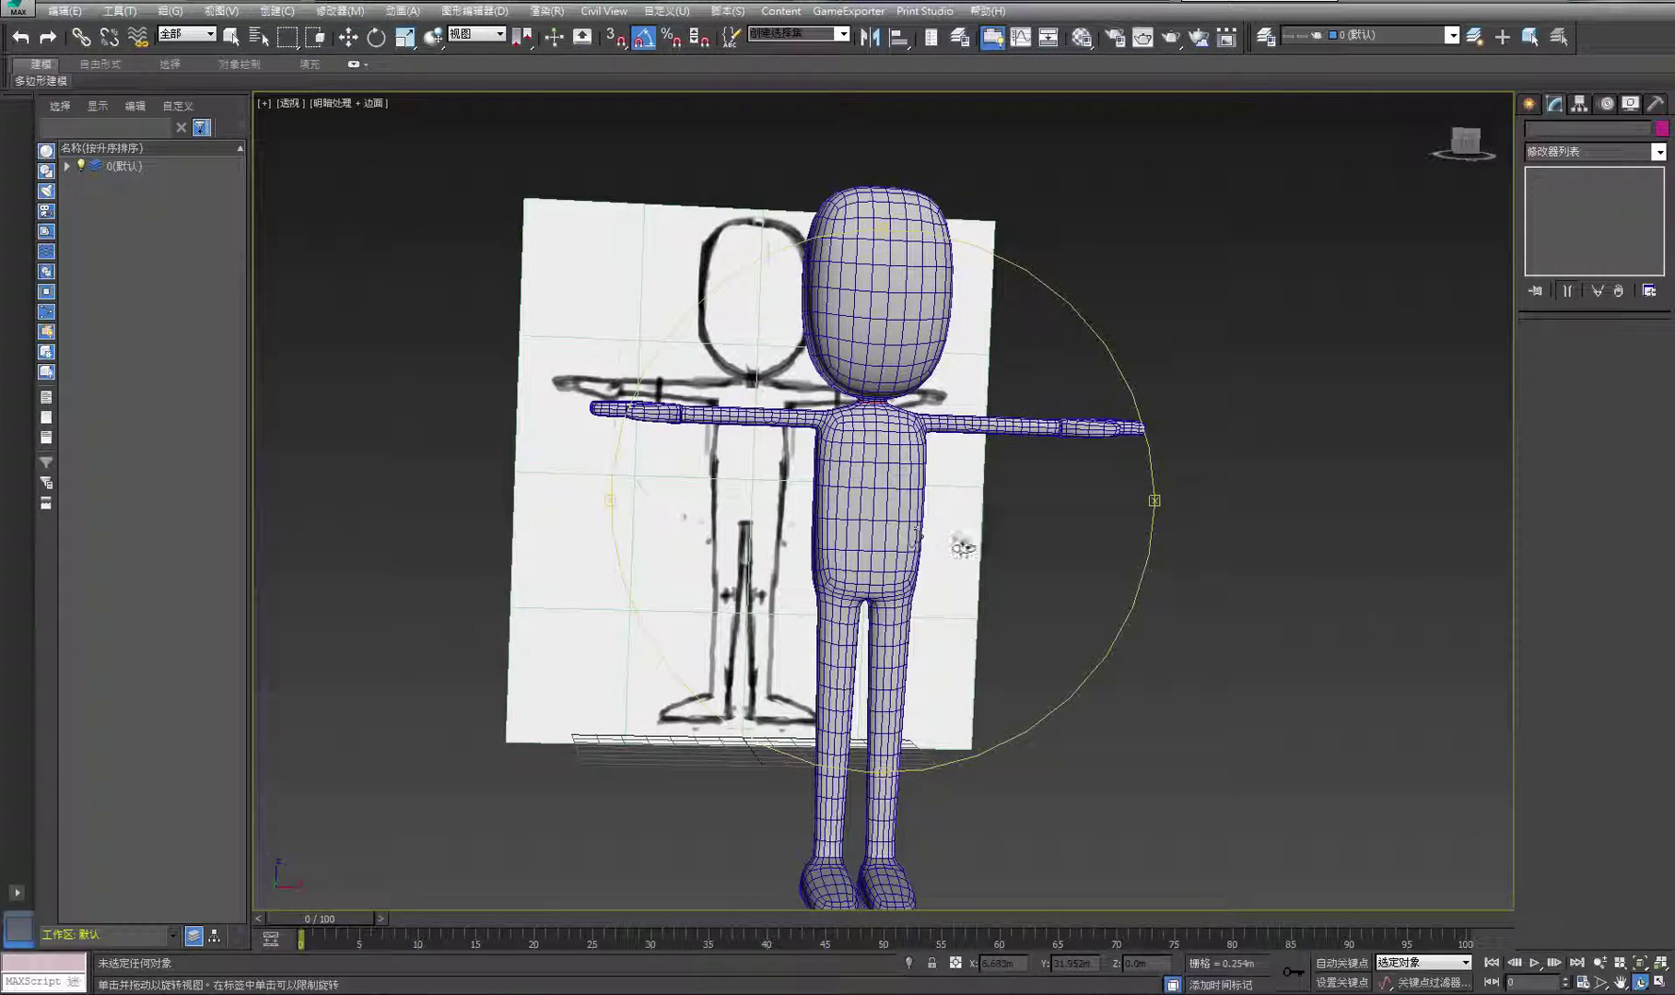
{"action": "left_click_drag", "start_coordinate": [961, 547], "coordinate": [1125, 523]}
{"action": "right_click", "coordinate": [1219, 514]}
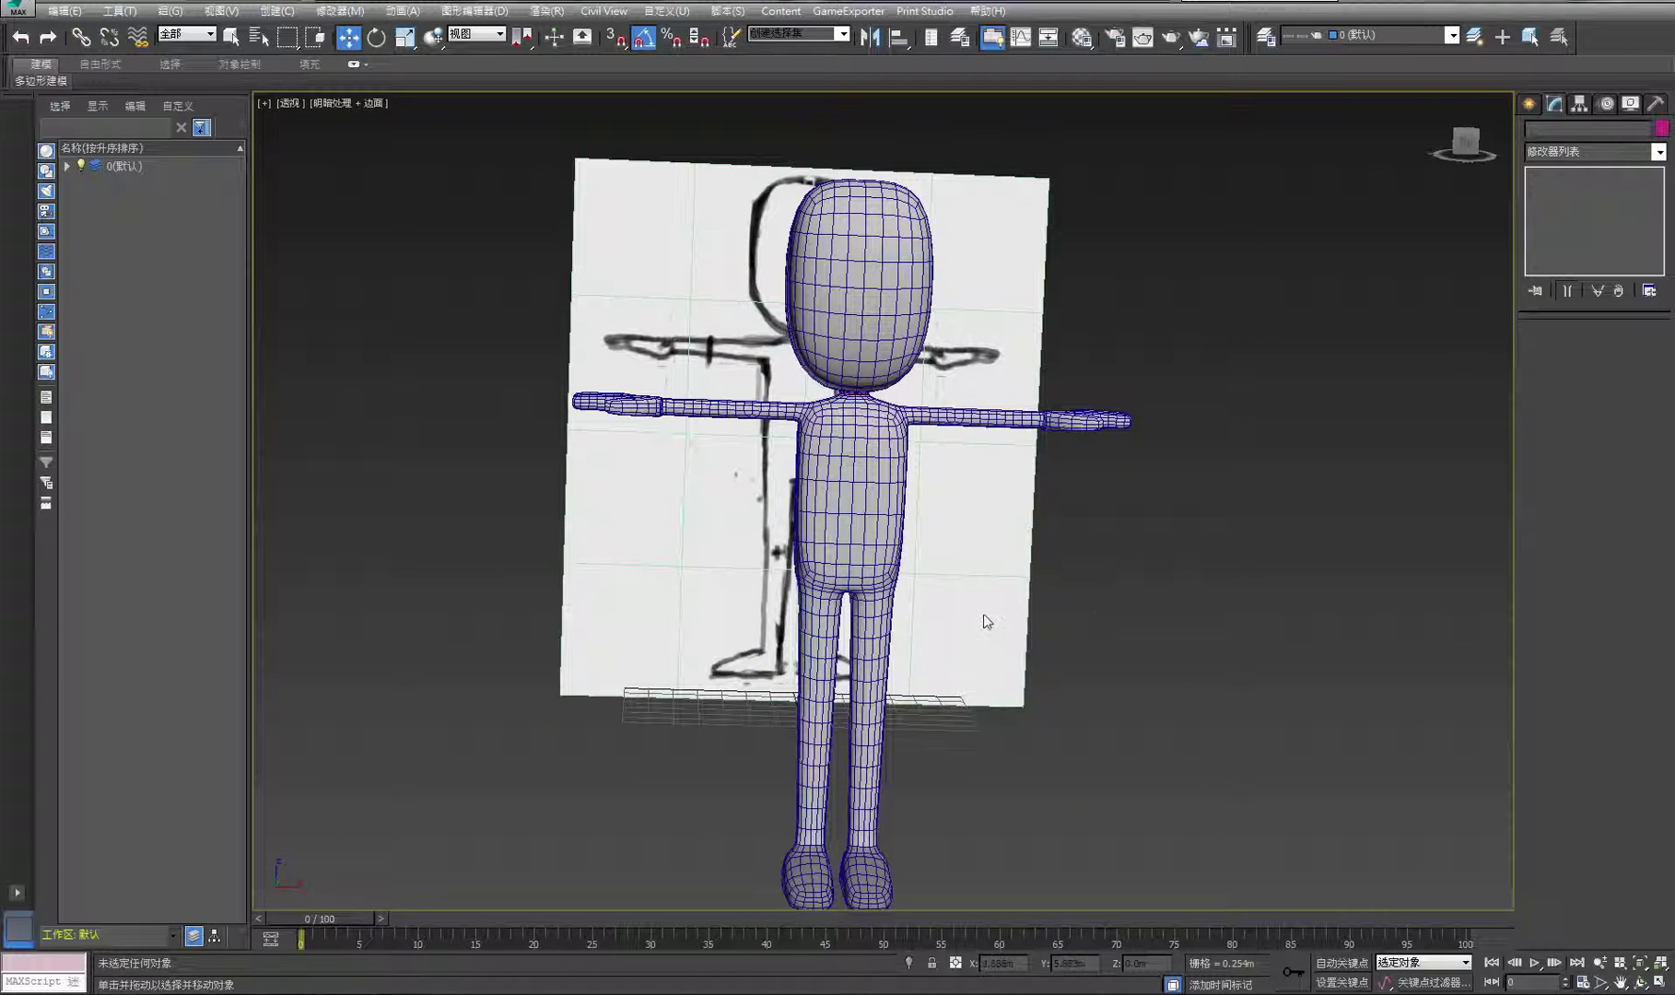